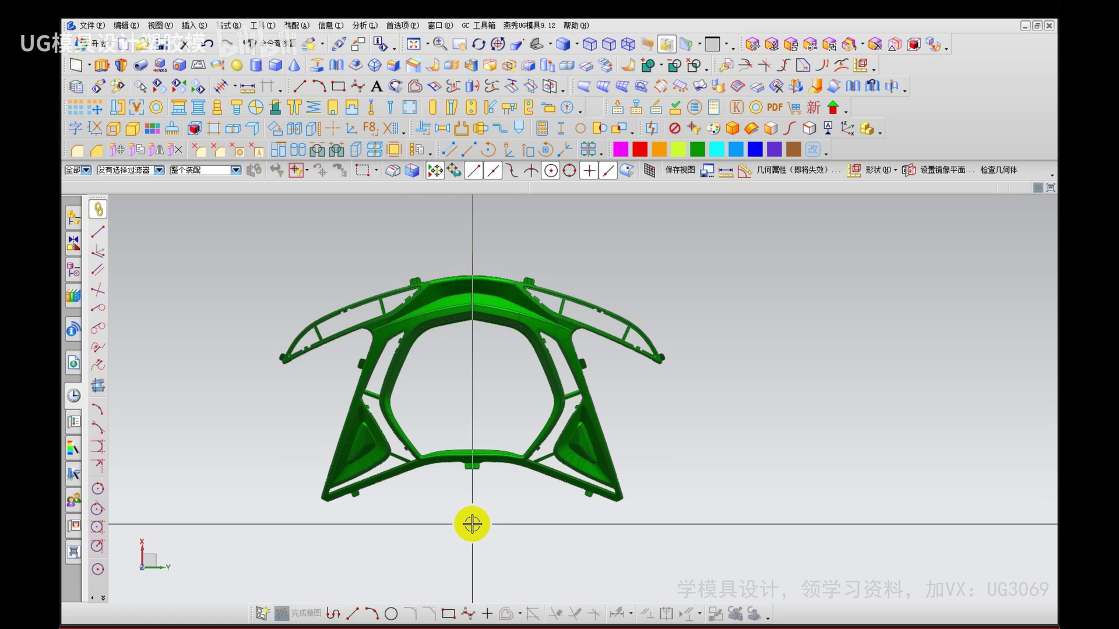
Step: Start a slope face analysis of the part with the reference vector along the Z axis
{"action": "mouse_move", "coordinate": [472, 529]}
{"action": "middle_mouse_down"}
{"action": "mouse_move", "coordinate": [465, 468]}
{"action": "mouse_move", "coordinate": [422, 467]}
{"action": "mouse_move", "coordinate": [400, 500]}
{"action": "mouse_move", "coordinate": [430, 482]}
{"action": "mouse_move", "coordinate": [399, 474]}
{"action": "mouse_move", "coordinate": [613, 539]}
{"action": "middle_mouse_up"}
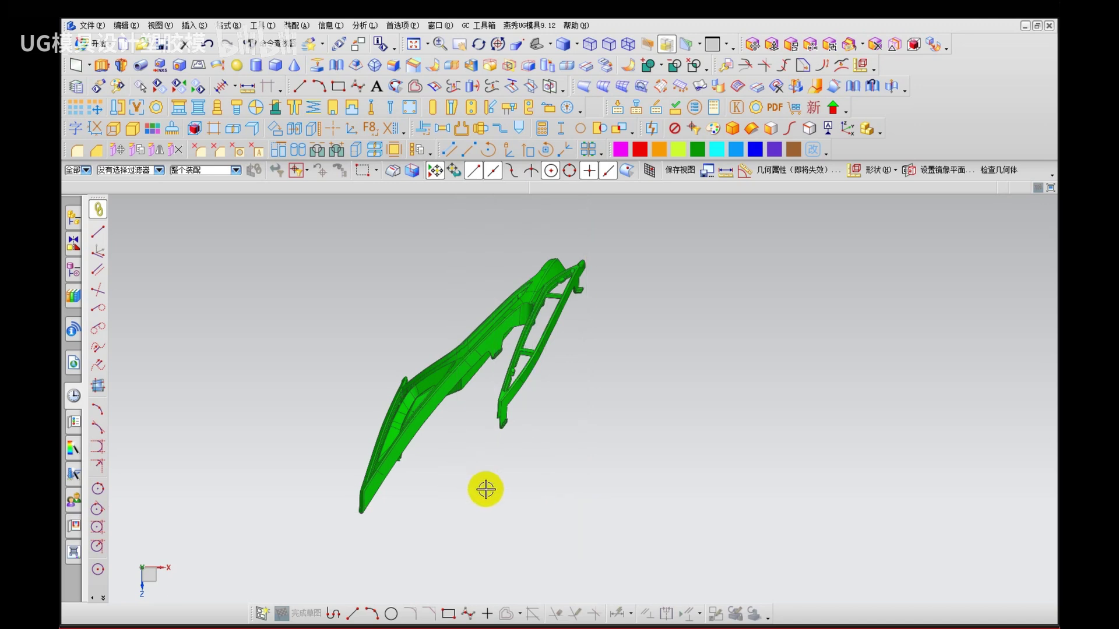
{"action": "middle_click_drag", "start_coordinate": [484, 488], "coordinate": [513, 408]}
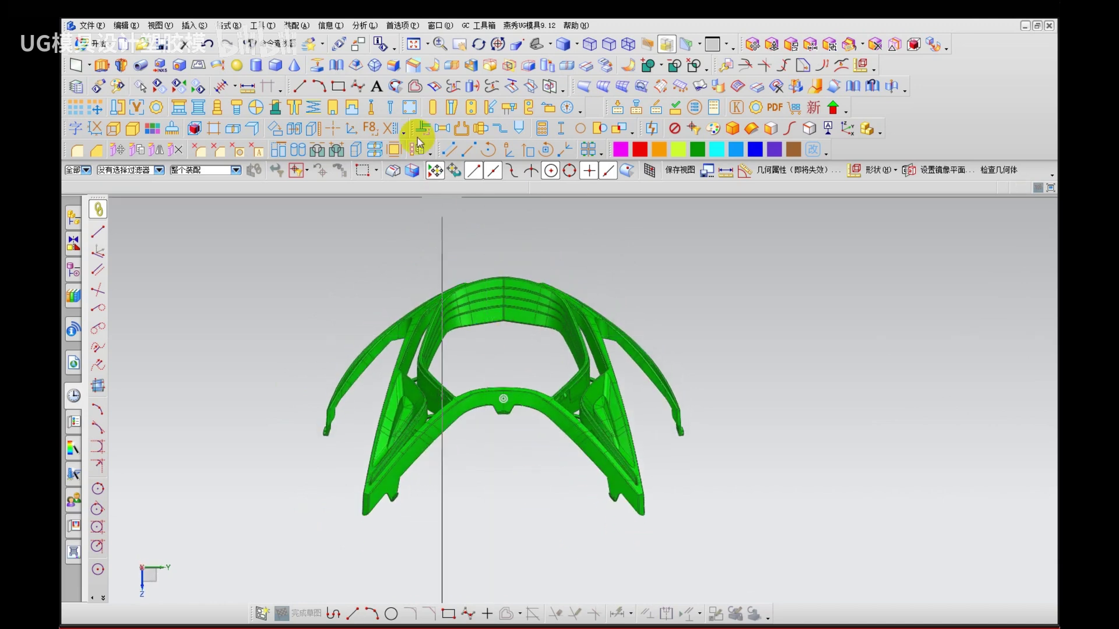
{"action": "left_click", "coordinate": [367, 27]}
{"action": "mouse_move", "coordinate": [432, 302]}
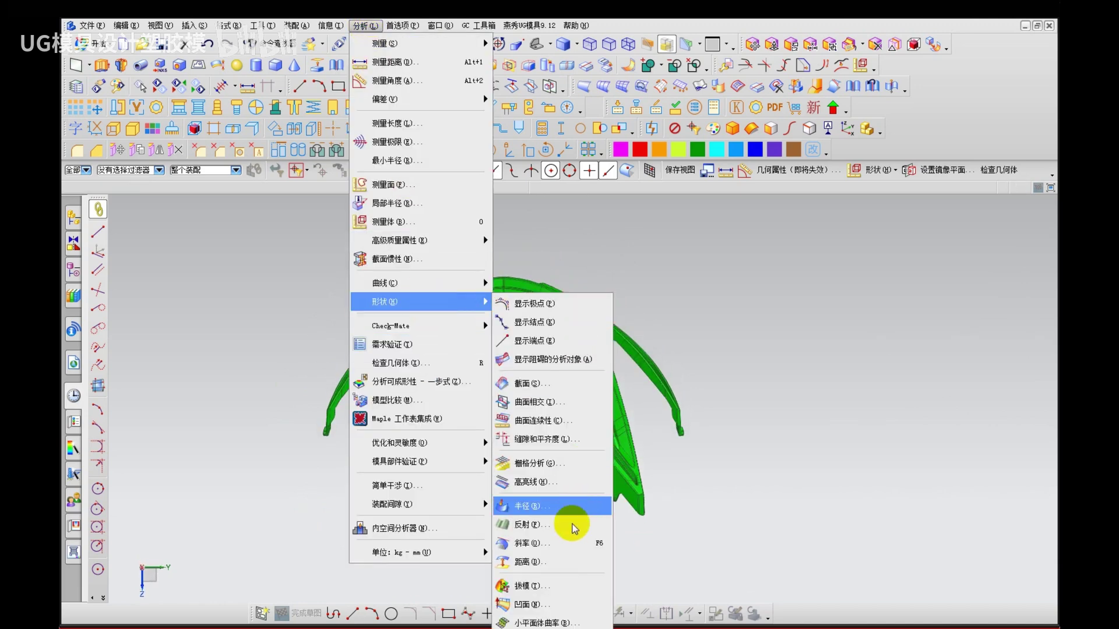
{"action": "left_click", "coordinate": [563, 546]}
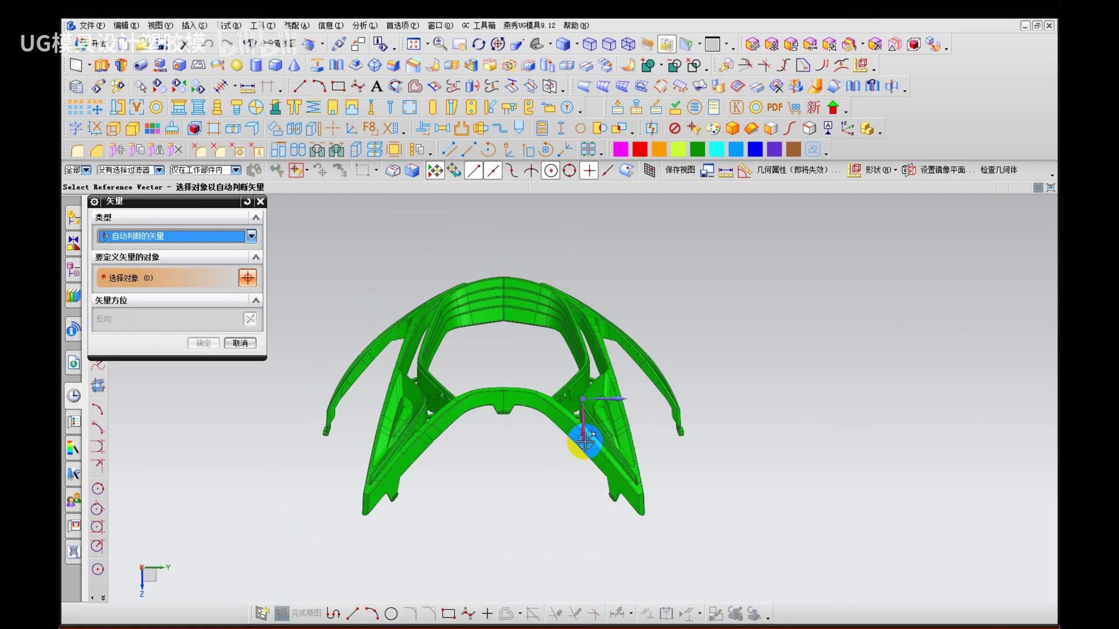
{"action": "double_click", "coordinate": [505, 314]}
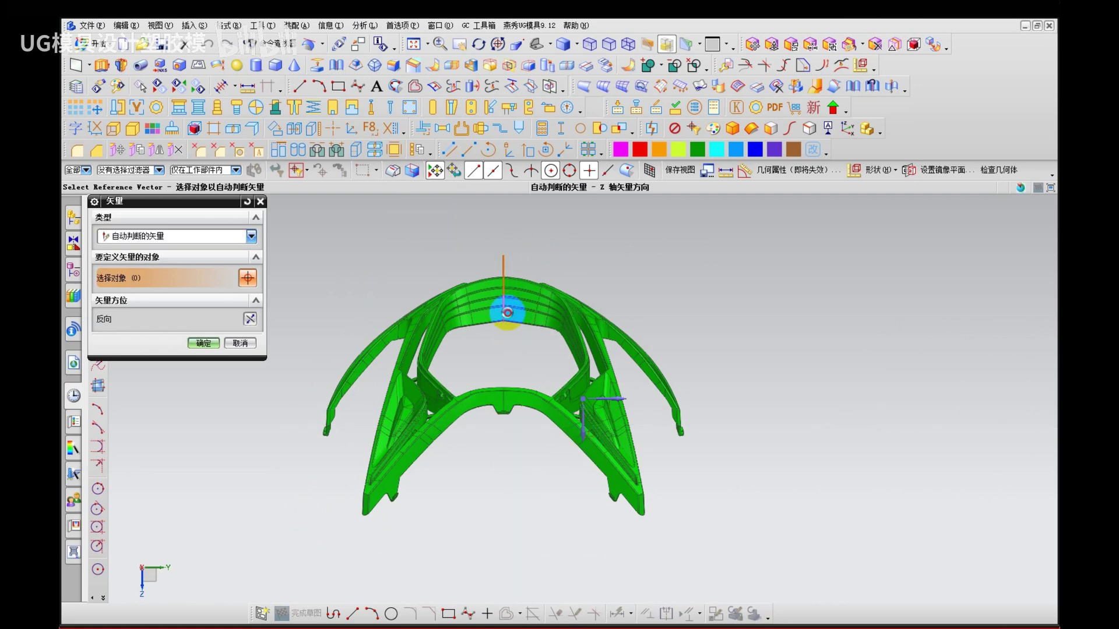
{"action": "middle_click", "coordinate": [510, 460]}
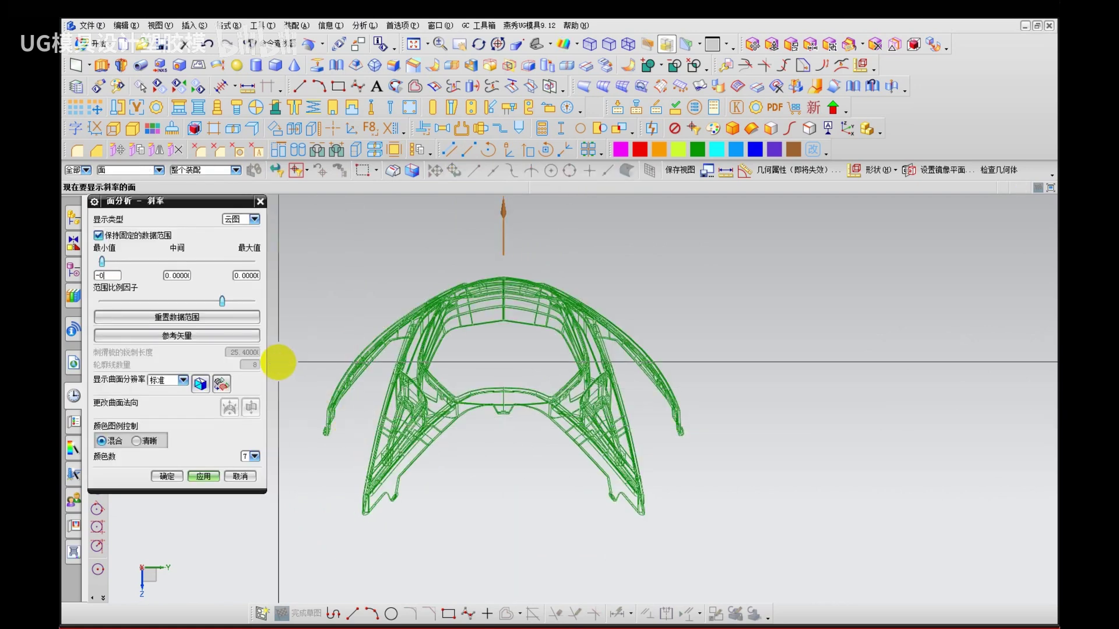
Step: Set the slope range from -0.1 to 0.1 and run the analysis on all faces of the part
{"action": "key", "text": "Tab"}
{"action": "type", "text": "0.1"}
{"action": "key", "text": "ctrl+a"}
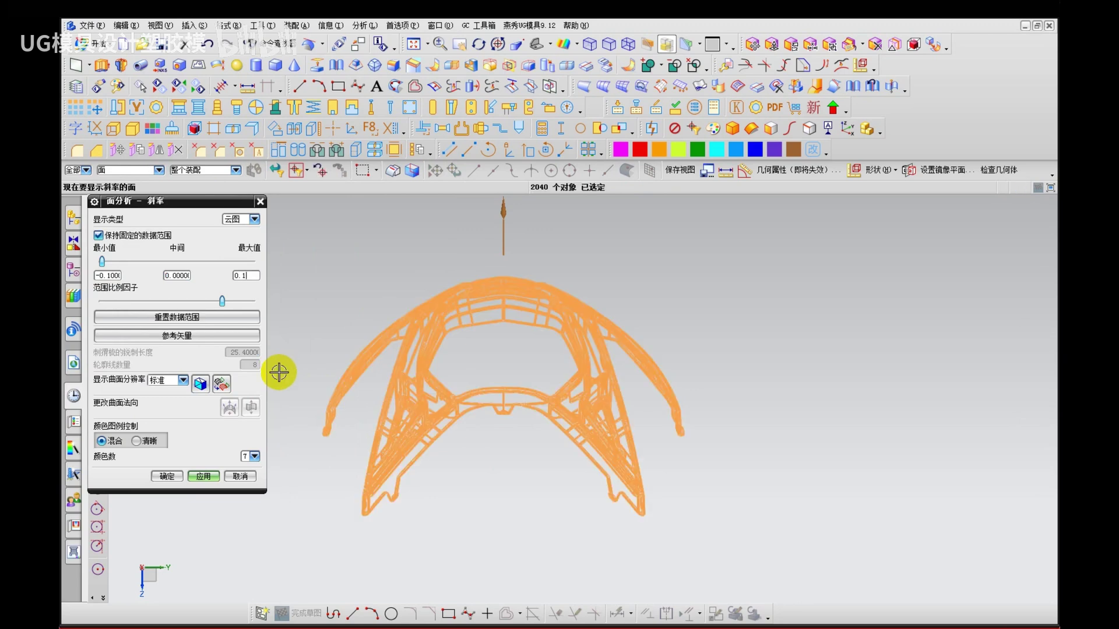
{"action": "left_click_drag", "start_coordinate": [302, 240], "coordinate": [695, 553]}
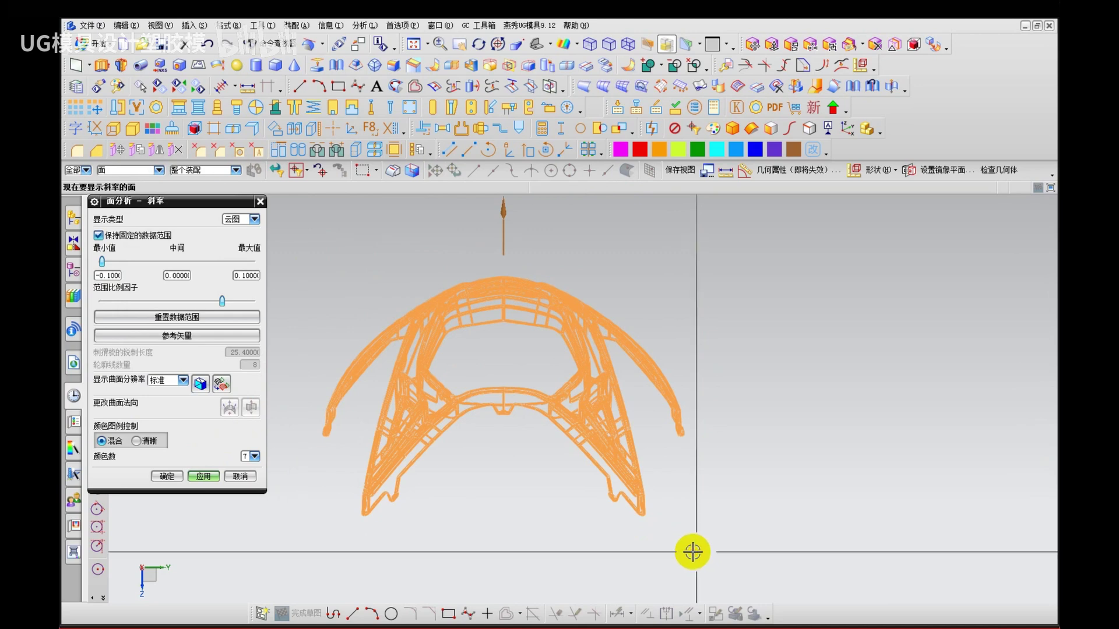
{"action": "left_click", "coordinate": [170, 476]}
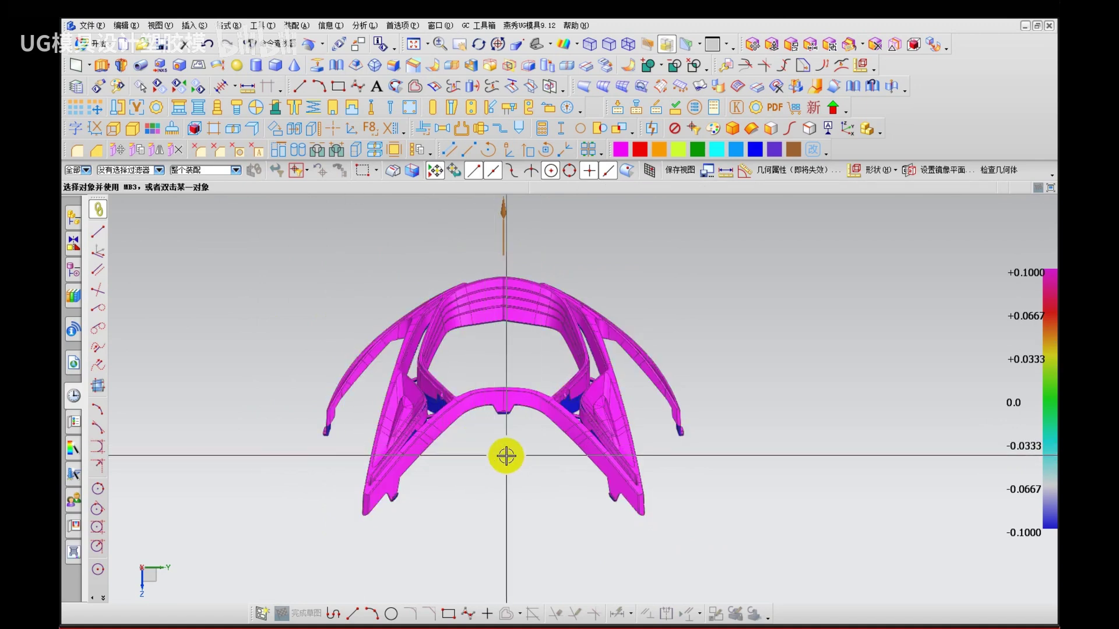
Step: Examine the slope colours on the front and back of the part, along its outer contour and the lower arch
{"action": "scroll", "coordinate": [505, 445], "scroll_direction": "up", "scroll_amount": 1}
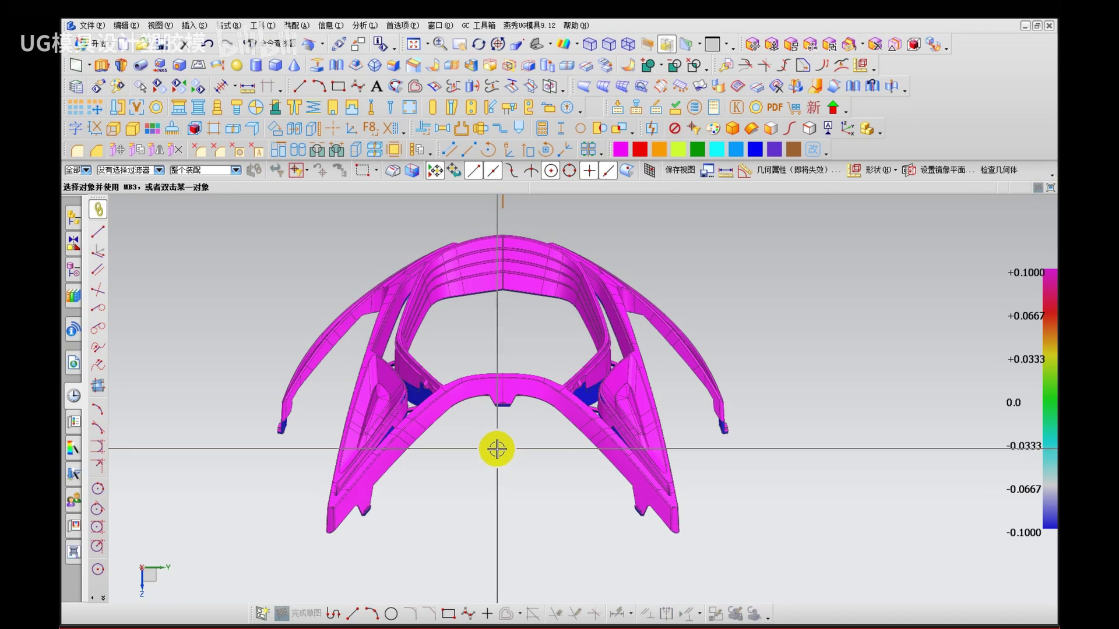
{"action": "middle_click_drag", "start_coordinate": [505, 437], "coordinate": [500, 504]}
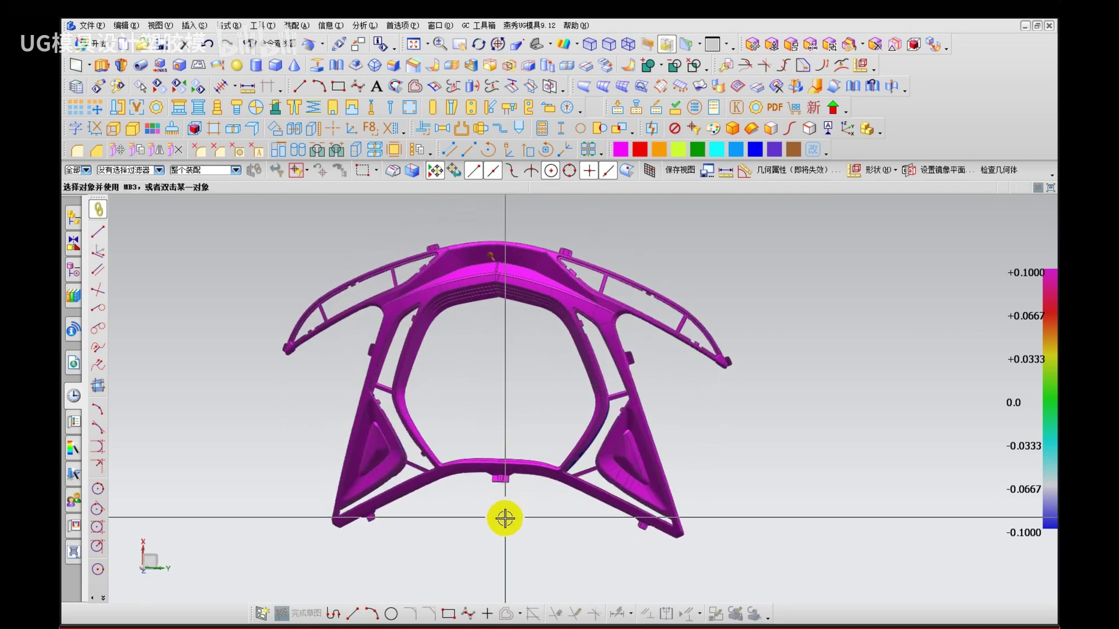
{"action": "key", "text": "F8"}
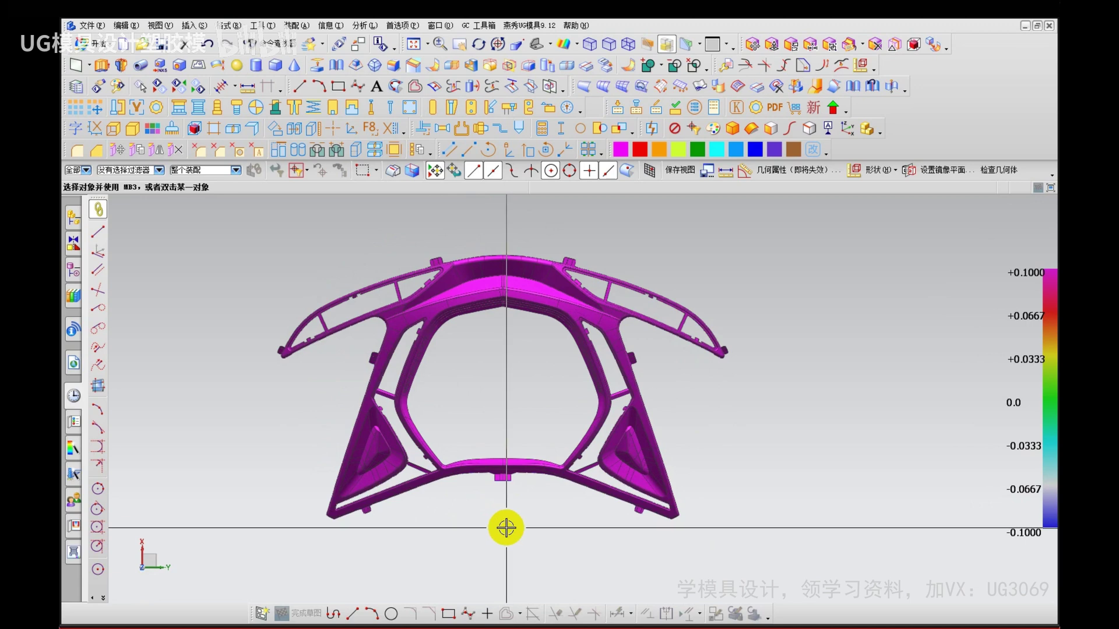
{"action": "middle_click_drag", "start_coordinate": [479, 534], "coordinate": [482, 346]}
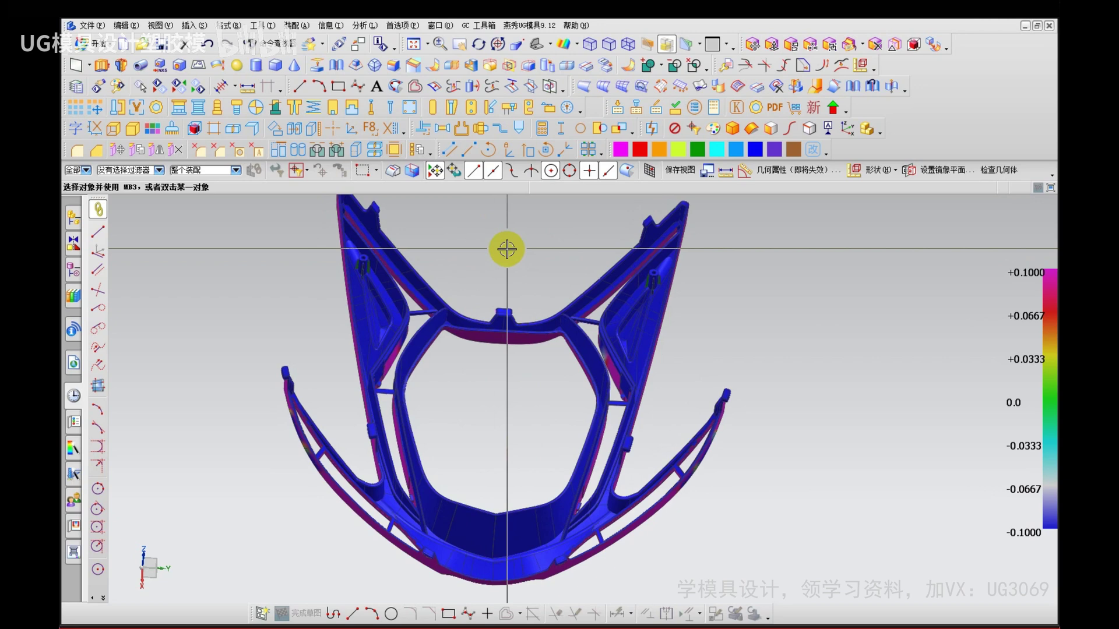
{"action": "key", "text": "F8"}
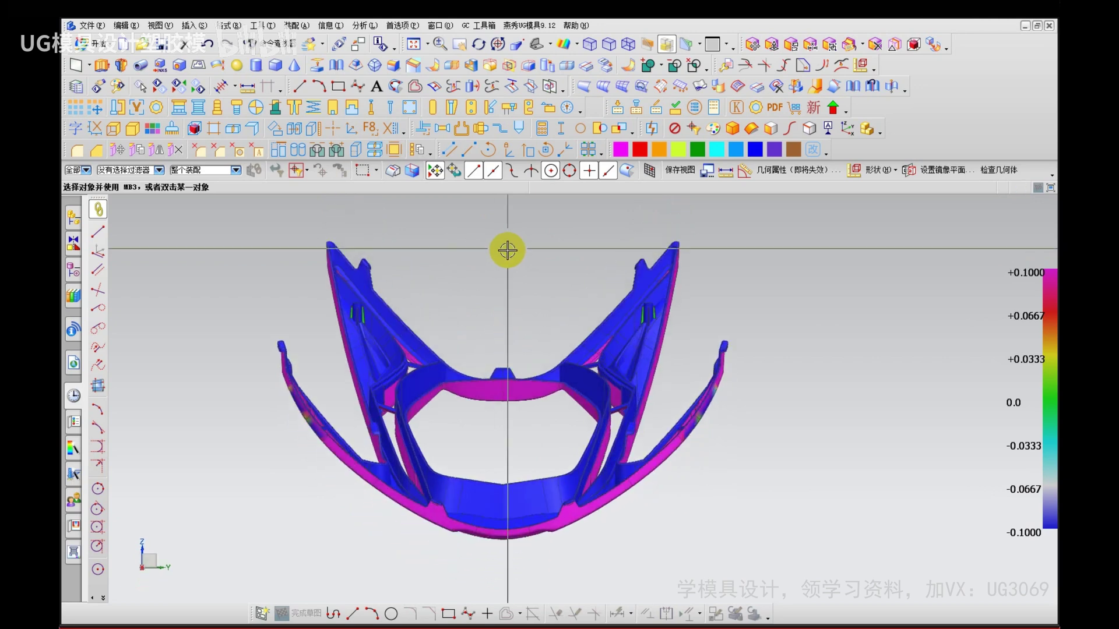
{"action": "scroll", "coordinate": [495, 302], "scroll_direction": "down", "scroll_amount": 2}
{"action": "middle_click_drag", "start_coordinate": [495, 301], "coordinate": [470, 467]}
{"action": "mouse_move", "coordinate": [496, 429]}
{"action": "left_mouse_down"}
{"action": "mouse_move", "coordinate": [357, 519]}
{"action": "mouse_move", "coordinate": [375, 394]}
{"action": "mouse_move", "coordinate": [414, 305]}
{"action": "mouse_move", "coordinate": [403, 286]}
{"action": "mouse_move", "coordinate": [306, 352]}
{"action": "mouse_move", "coordinate": [492, 189]}
{"action": "left_mouse_up"}
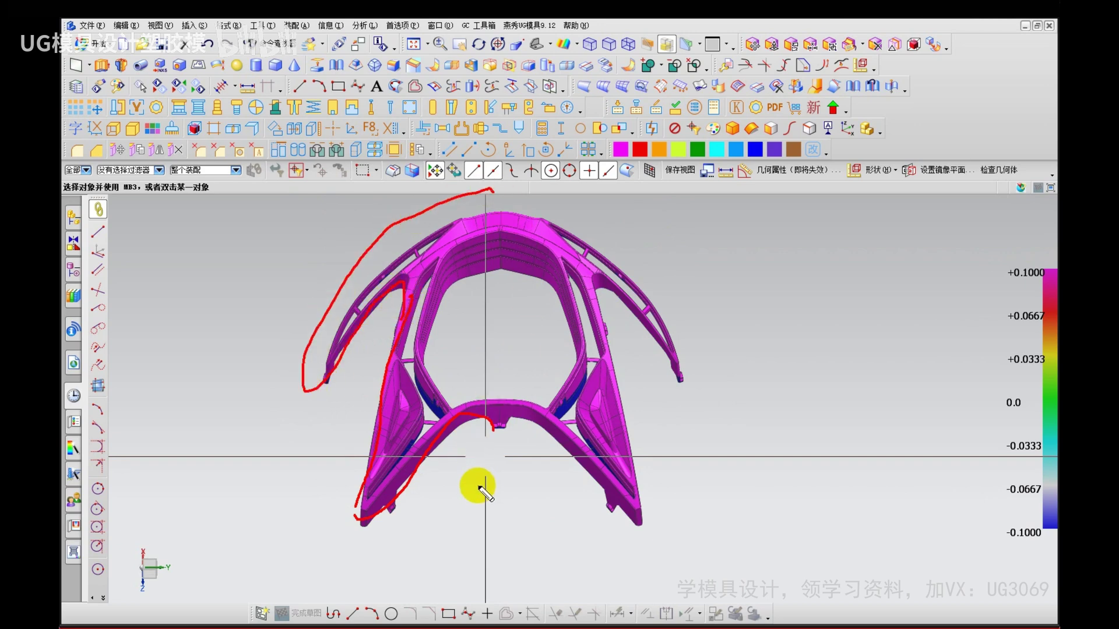
{"action": "key", "text": "Escape"}
{"action": "scroll", "coordinate": [431, 481], "scroll_direction": "up", "scroll_amount": 3}
{"action": "scroll", "coordinate": [432, 481], "scroll_direction": "up", "scroll_amount": 2}
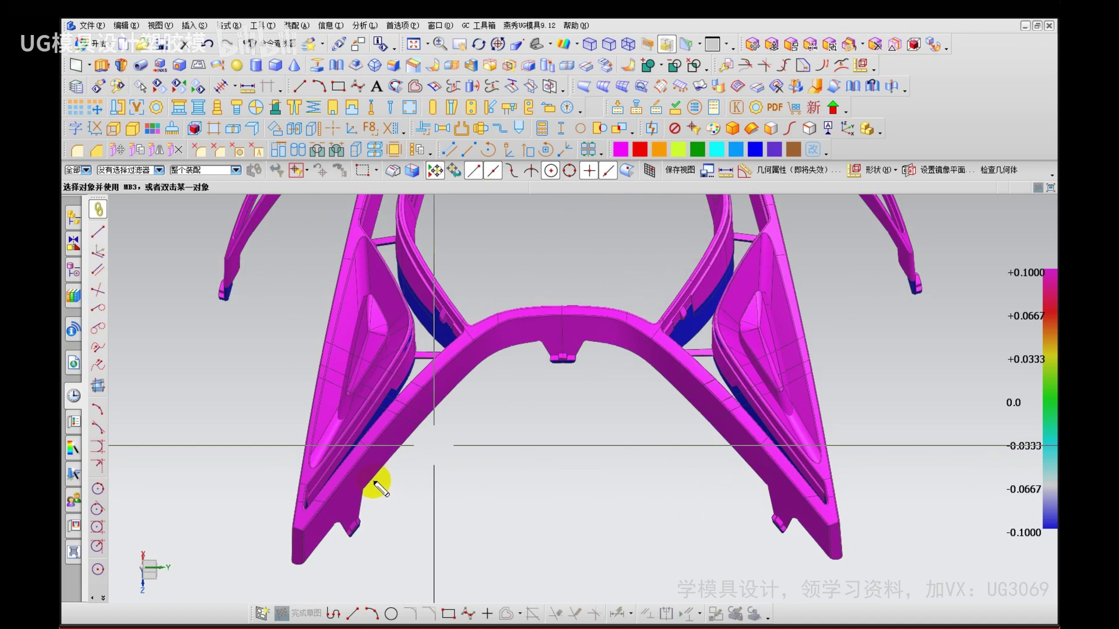
{"action": "mouse_move", "coordinate": [373, 478]}
{"action": "left_mouse_down"}
{"action": "mouse_move", "coordinate": [470, 367]}
{"action": "mouse_move", "coordinate": [515, 336]}
{"action": "left_mouse_up"}
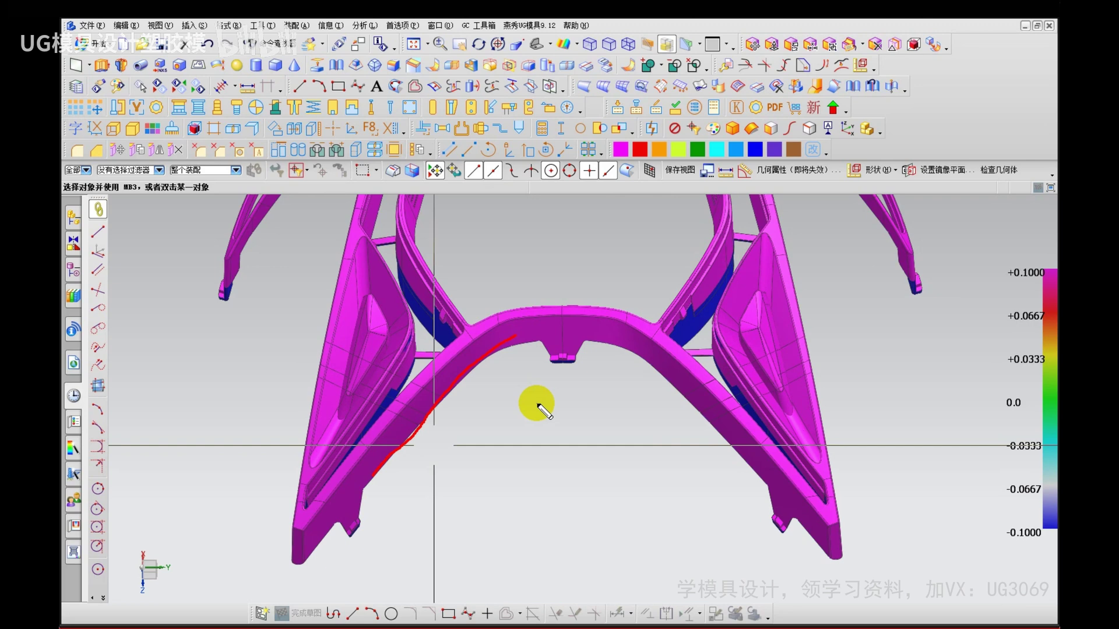
{"action": "key", "text": "Escape"}
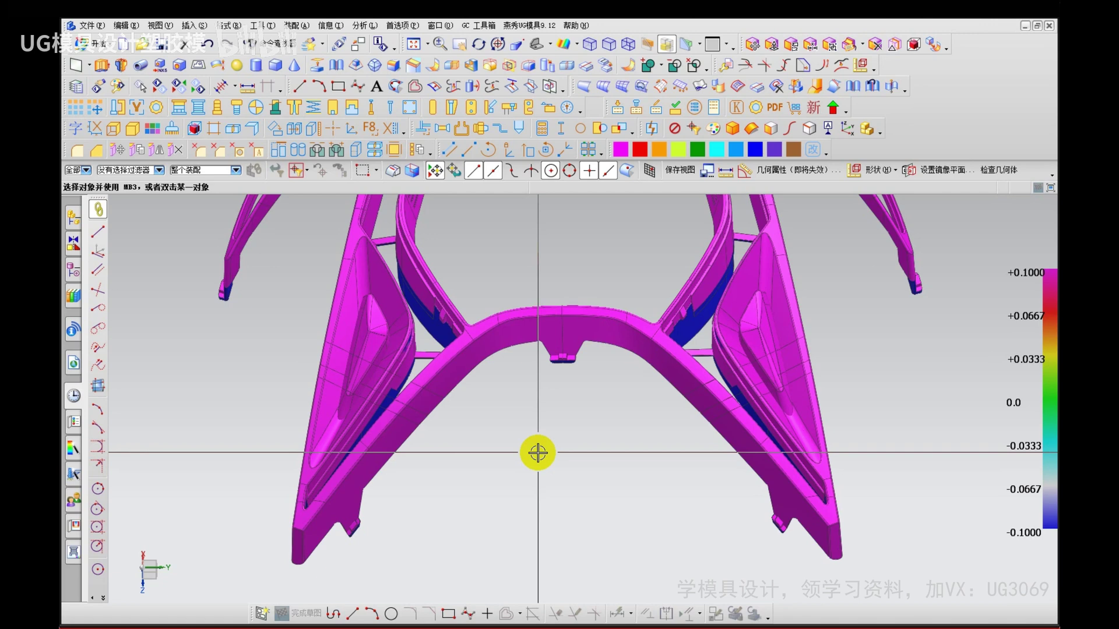
Step: Set a rotation reference on the lower arch and examine the slope colours where its outer and inner faces meet
{"action": "right_click", "coordinate": [499, 470]}
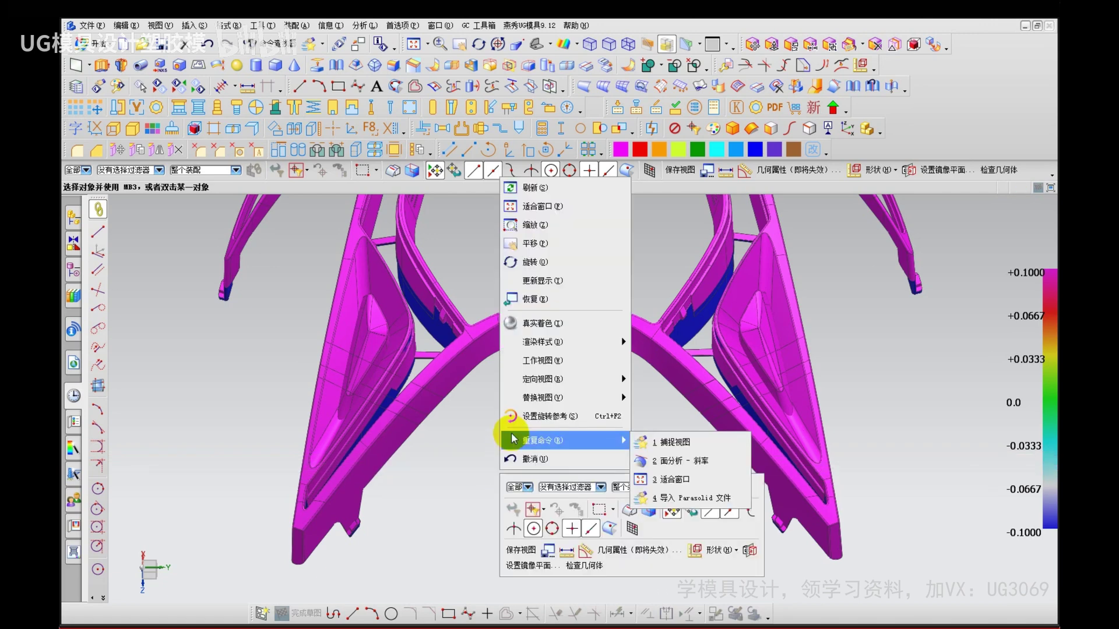
{"action": "left_click", "coordinate": [434, 401]}
{"action": "left_click_drag", "start_coordinate": [450, 442], "coordinate": [451, 430]}
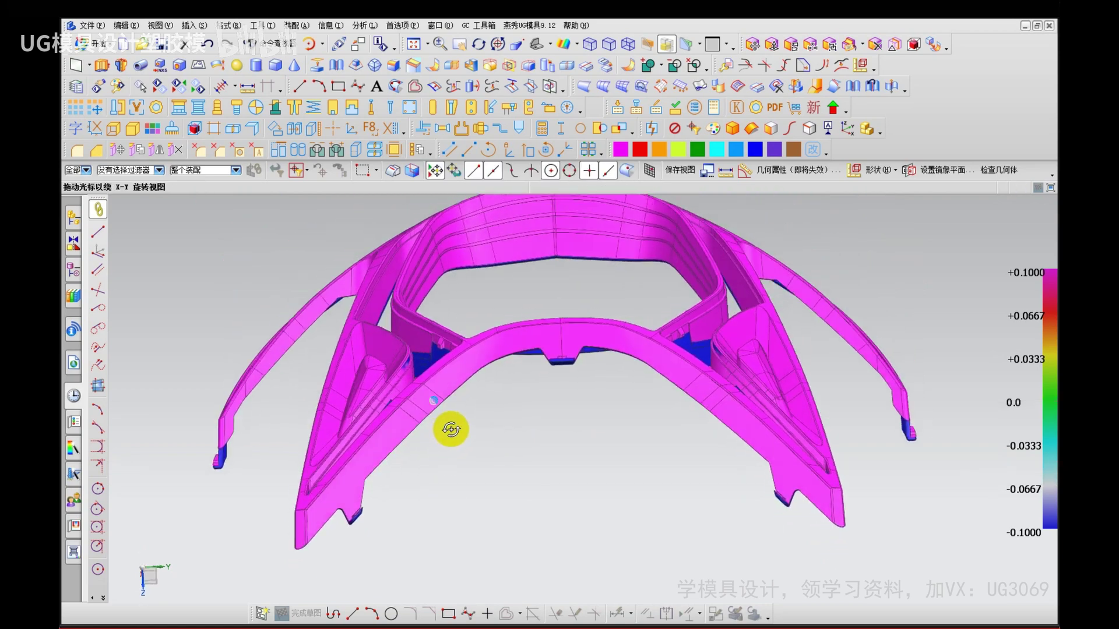
{"action": "middle_click_drag", "start_coordinate": [451, 430], "coordinate": [435, 383]}
{"action": "scroll", "coordinate": [452, 446], "scroll_direction": "up", "scroll_amount": 3}
{"action": "middle_click_drag", "start_coordinate": [456, 432], "coordinate": [509, 317], "text": "shift"}
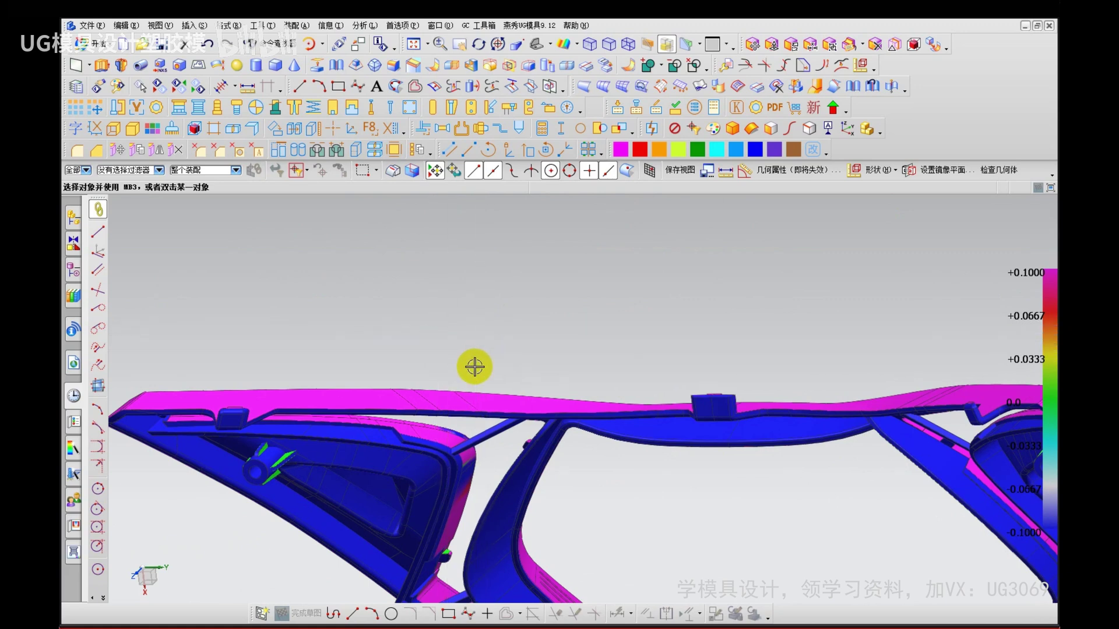
{"action": "scroll", "coordinate": [473, 367], "scroll_direction": "down", "scroll_amount": 2}
{"action": "mouse_move", "coordinate": [475, 368]}
{"action": "middle_mouse_down"}
{"action": "mouse_move", "coordinate": [487, 327]}
{"action": "mouse_move", "coordinate": [494, 439]}
{"action": "mouse_move", "coordinate": [474, 355]}
{"action": "middle_mouse_up"}
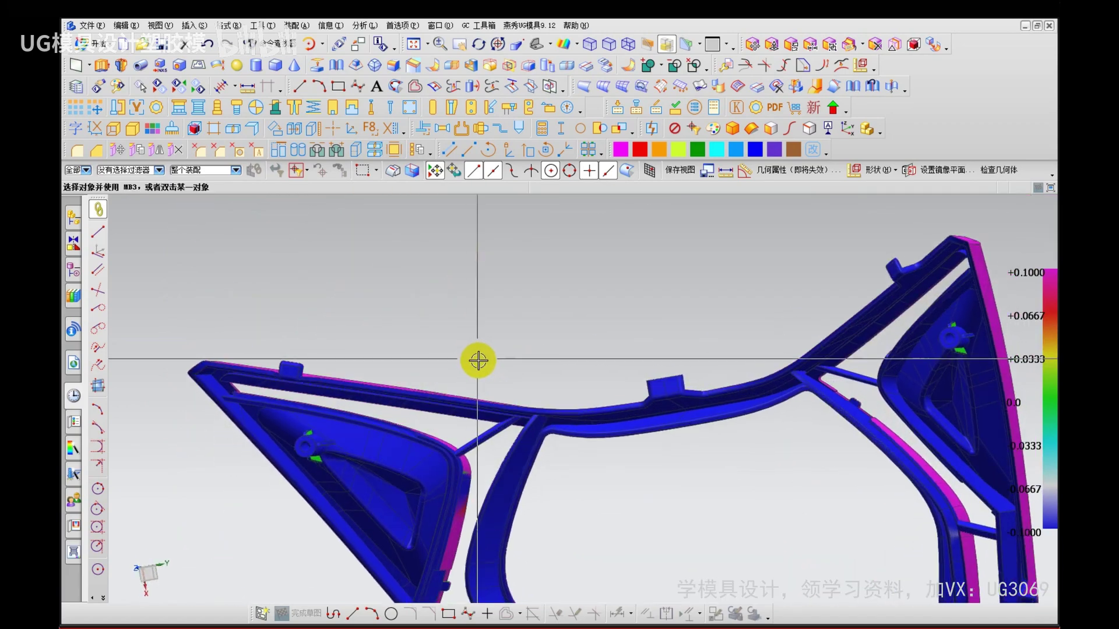
{"action": "scroll", "coordinate": [519, 415], "scroll_direction": "up", "scroll_amount": 3}
{"action": "mouse_move", "coordinate": [519, 415]}
{"action": "middle_mouse_down"}
{"action": "mouse_move", "coordinate": [508, 384]}
{"action": "mouse_move", "coordinate": [509, 400]}
{"action": "middle_mouse_up"}
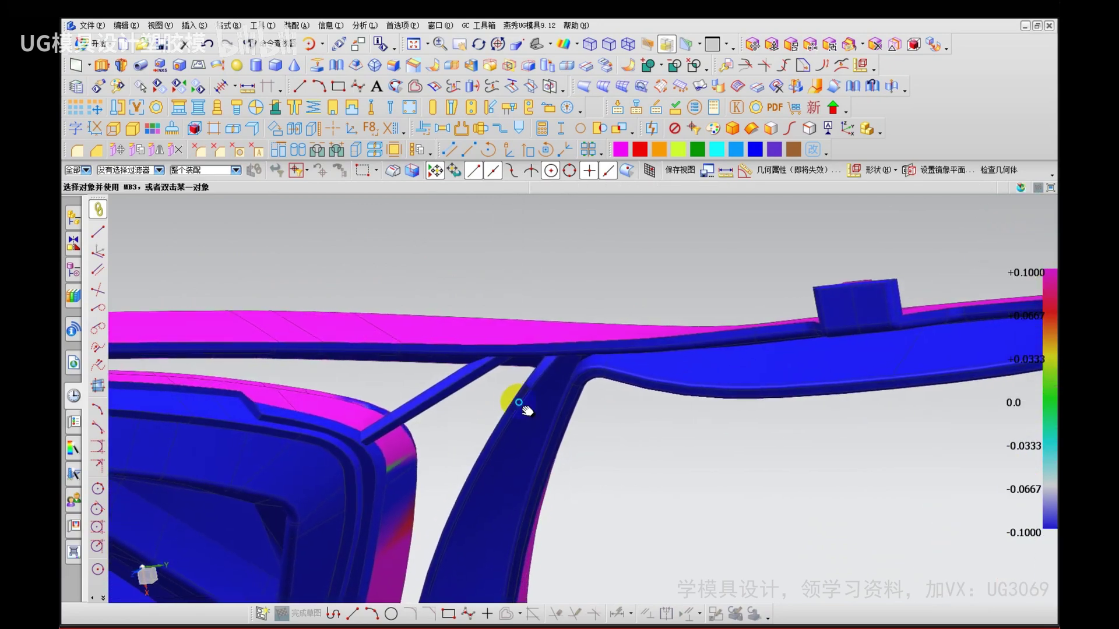
{"action": "scroll", "coordinate": [571, 420], "scroll_direction": "up", "scroll_amount": 4}
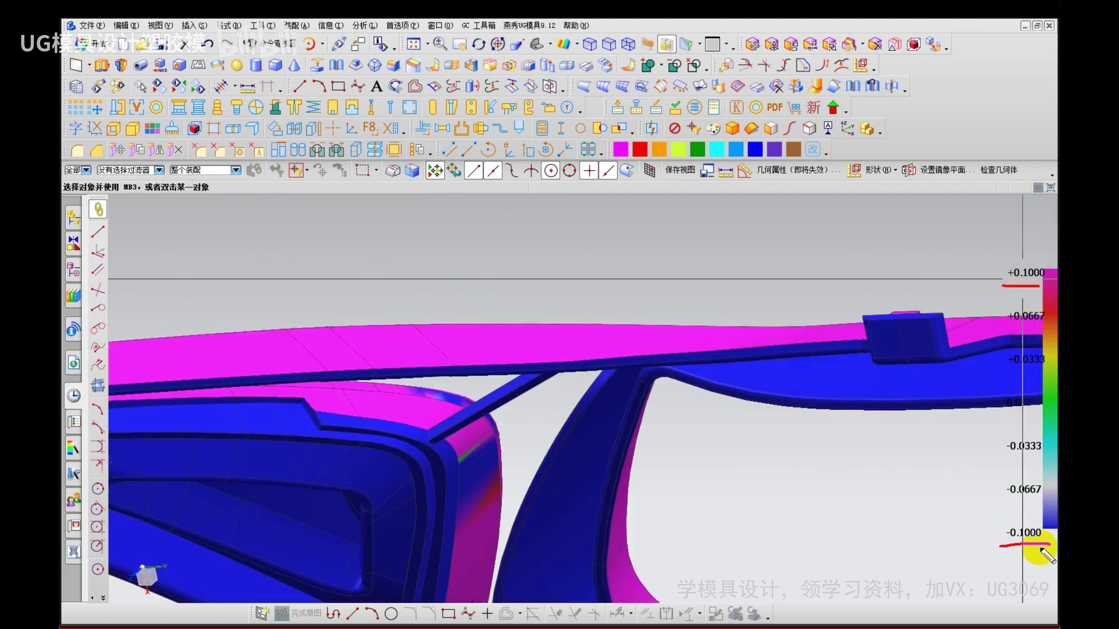
{"action": "left_click", "coordinate": [554, 474]}
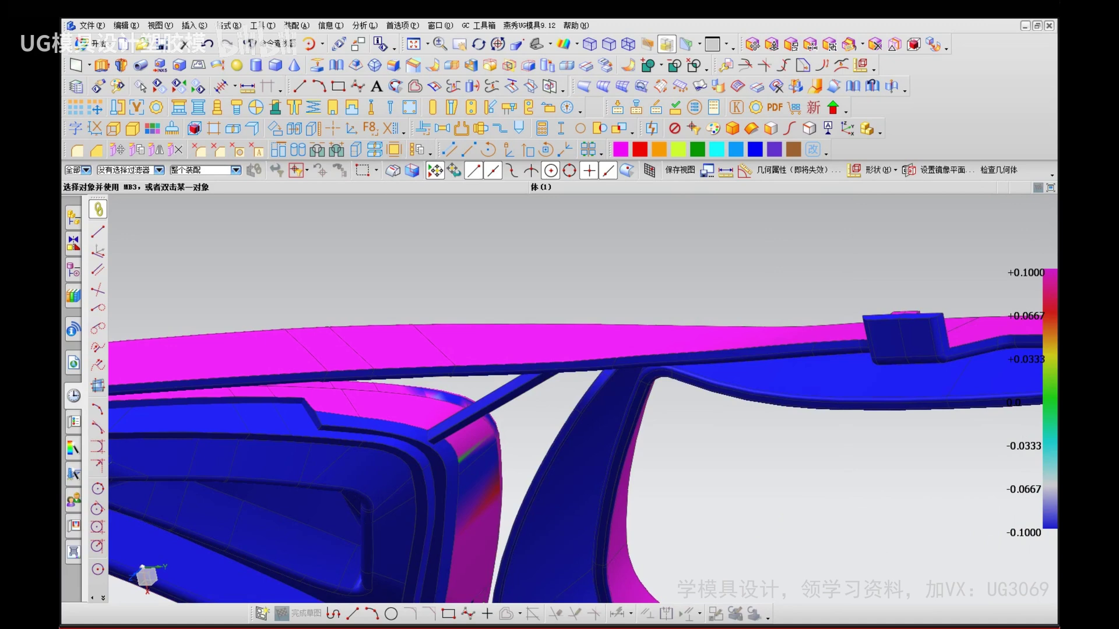
{"action": "key", "text": "space"}
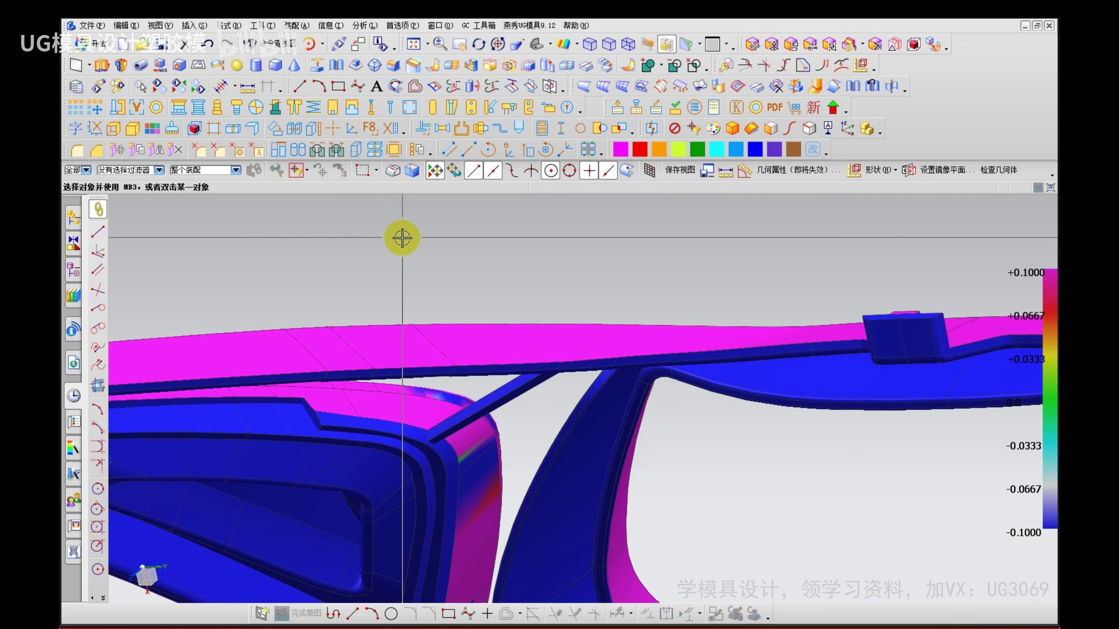
Step: Examine the slope colours around the triangular pocket's rounded corner and the adjoining rib of the lower arch
{"action": "middle_click_drag", "start_coordinate": [429, 307], "coordinate": [428, 272]}
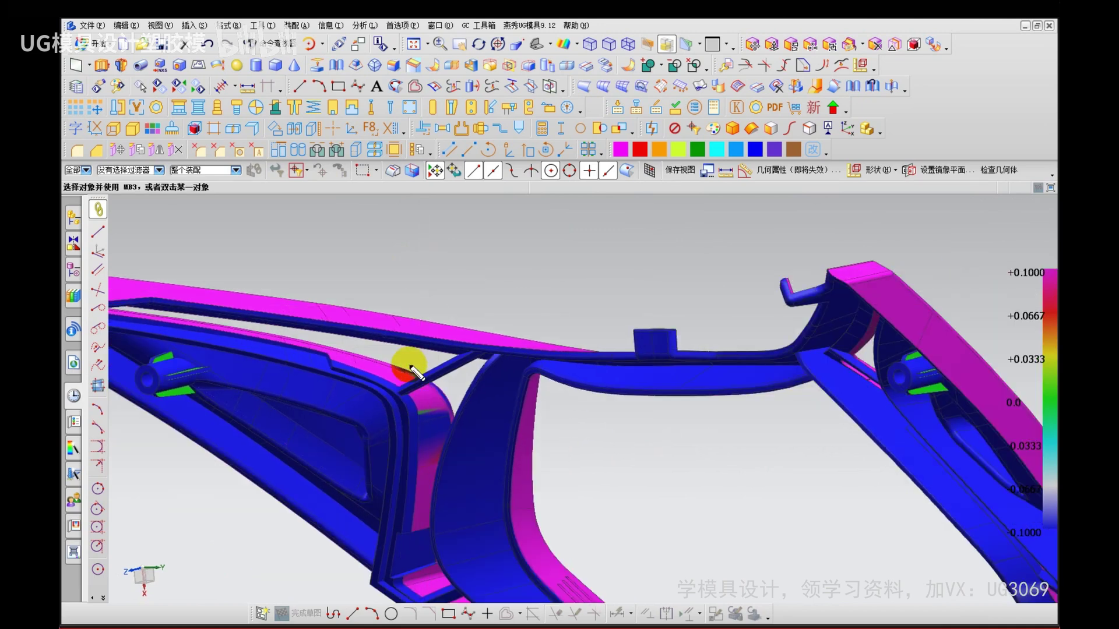
{"action": "left_click_drag", "start_coordinate": [446, 423], "coordinate": [440, 477]}
{"action": "left_click_drag", "start_coordinate": [667, 478], "coordinate": [713, 504]}
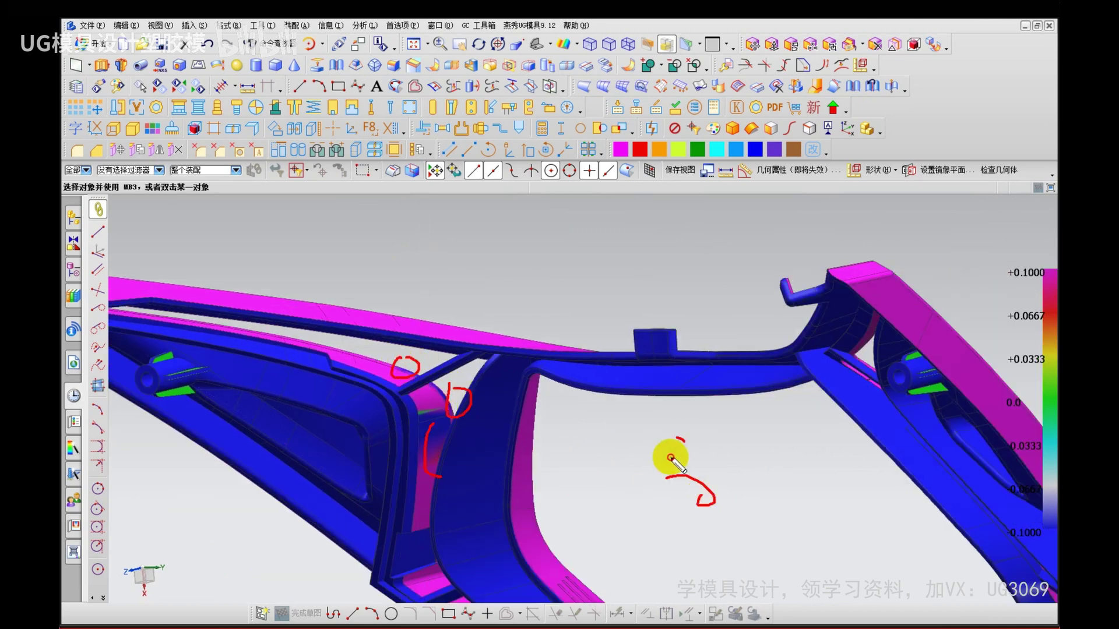
{"action": "left_click_drag", "start_coordinate": [615, 449], "coordinate": [602, 459]}
{"action": "left_click_drag", "start_coordinate": [616, 469], "coordinate": [661, 494]}
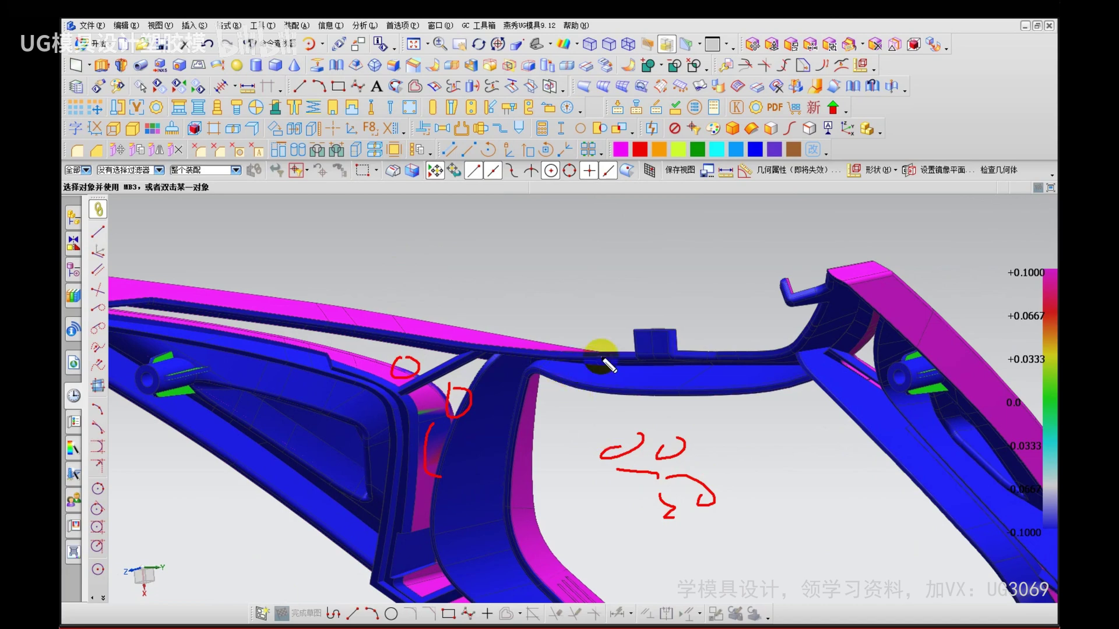
{"action": "key", "text": "Escape"}
{"action": "scroll", "coordinate": [517, 353], "scroll_direction": "down", "scroll_amount": 4}
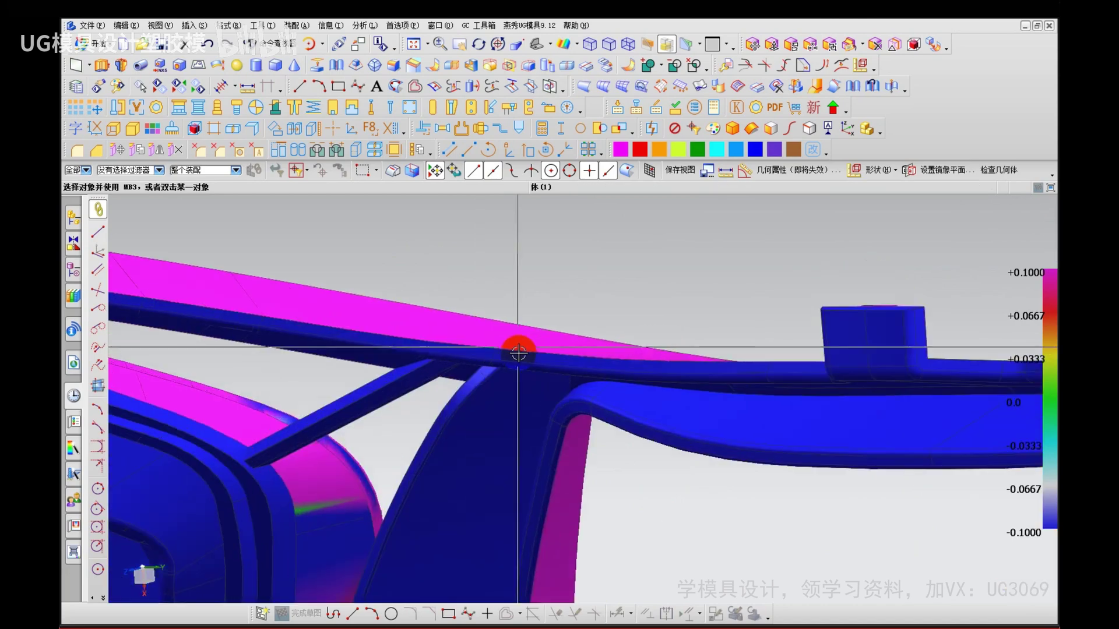
{"action": "mouse_move", "coordinate": [517, 347]}
{"action": "middle_mouse_down"}
{"action": "mouse_move", "coordinate": [549, 370]}
{"action": "mouse_move", "coordinate": [550, 343]}
{"action": "mouse_move", "coordinate": [580, 392]}
{"action": "mouse_move", "coordinate": [525, 326]}
{"action": "middle_mouse_up"}
Step: Start an extrusion and select five connected parting-line edges along the outer side of the lower arch as its section
{"action": "left_click", "coordinate": [194, 26]}
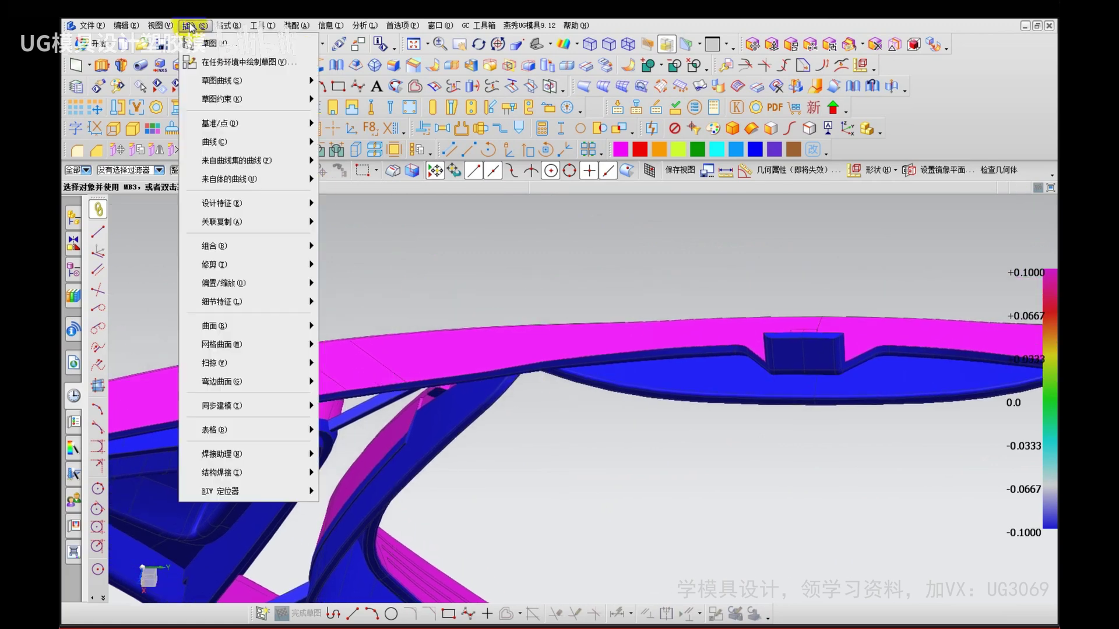
{"action": "mouse_move", "coordinate": [249, 246]}
{"action": "mouse_move", "coordinate": [251, 202]}
{"action": "left_click", "coordinate": [344, 209]}
{"action": "scroll", "coordinate": [580, 370], "scroll_direction": "down", "scroll_amount": 3}
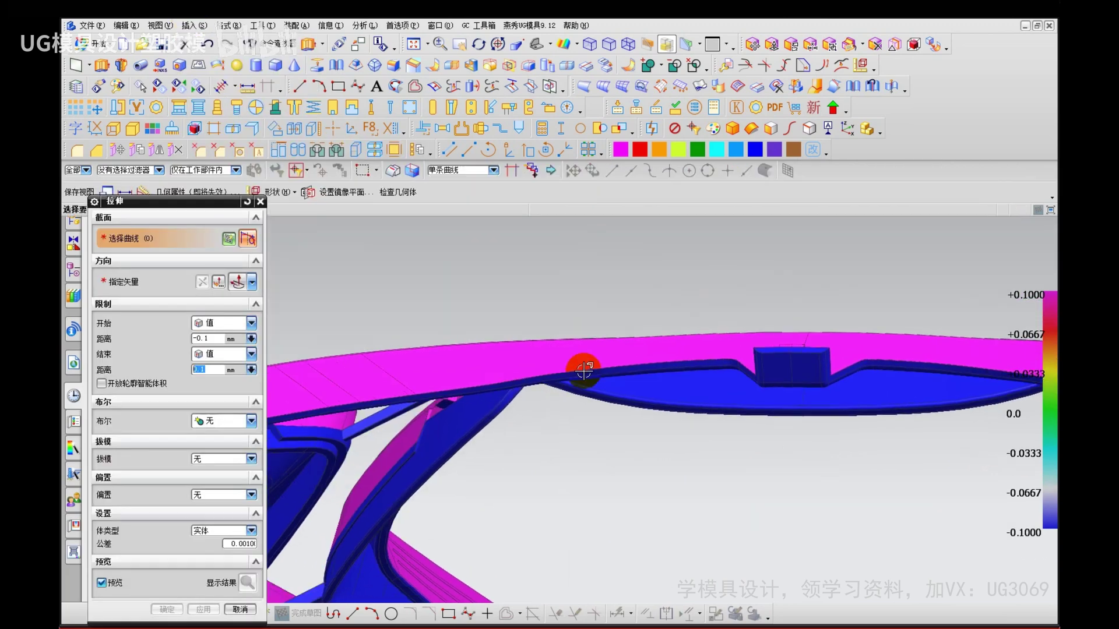
{"action": "left_click", "coordinate": [525, 379]}
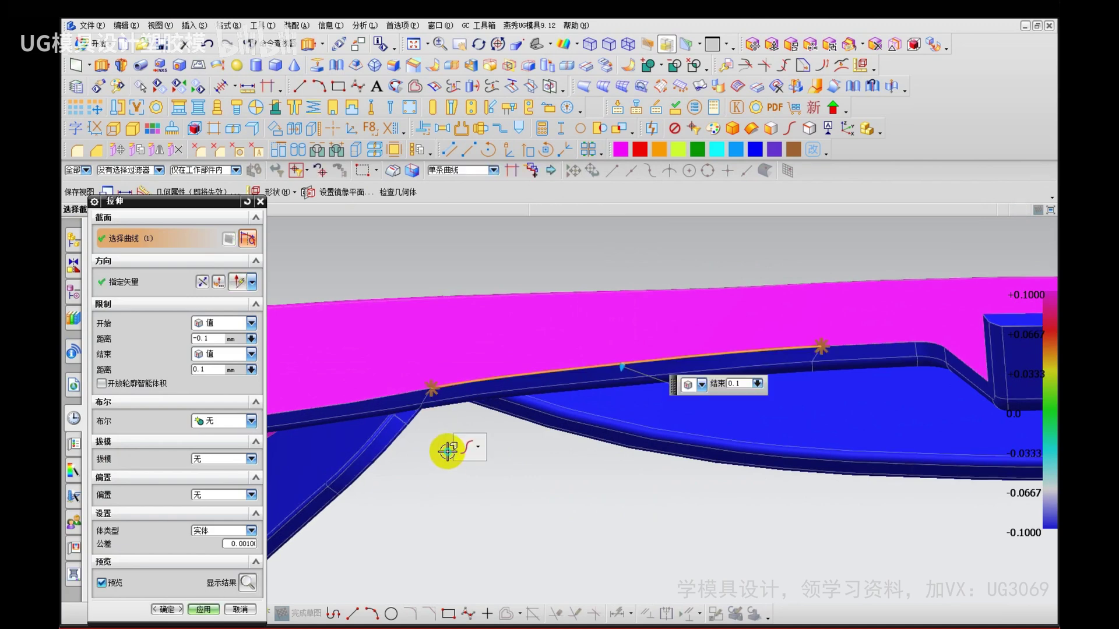
{"action": "left_click", "coordinate": [405, 390]}
{"action": "scroll", "coordinate": [491, 453], "scroll_direction": "up", "scroll_amount": 1}
{"action": "middle_click_drag", "start_coordinate": [422, 483], "coordinate": [699, 475], "text": "shift"}
{"action": "left_click", "coordinate": [419, 445]}
{"action": "left_click", "coordinate": [334, 452]}
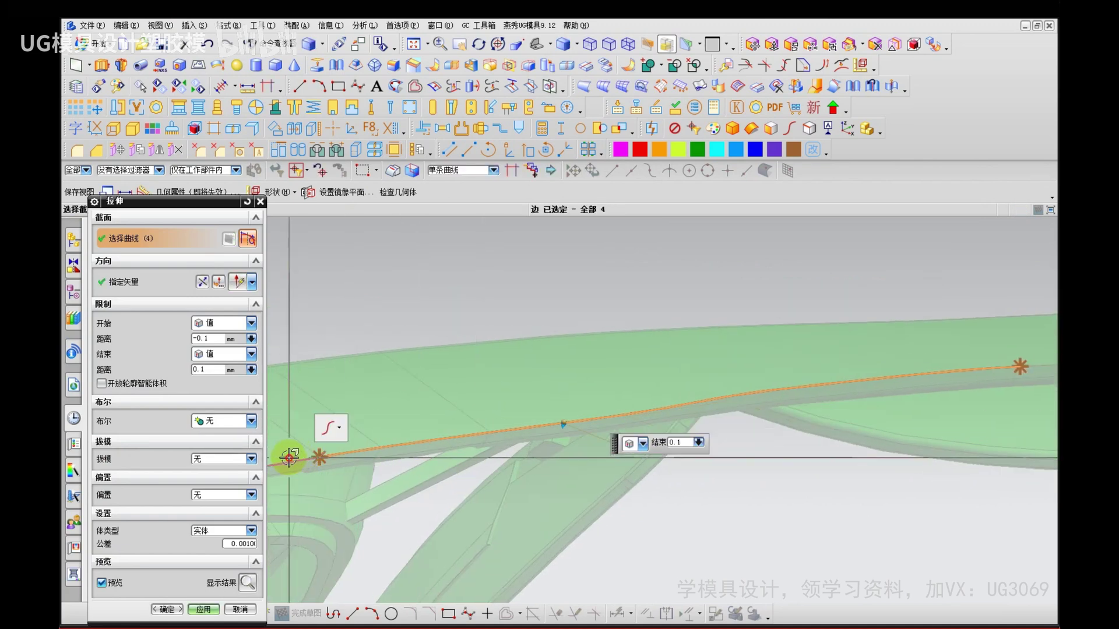
{"action": "left_click", "coordinate": [288, 457]}
Step: Extrude the selected arch edges along the X axis from 0 to 150 mm as a parting sheet
{"action": "left_click", "coordinate": [142, 281]}
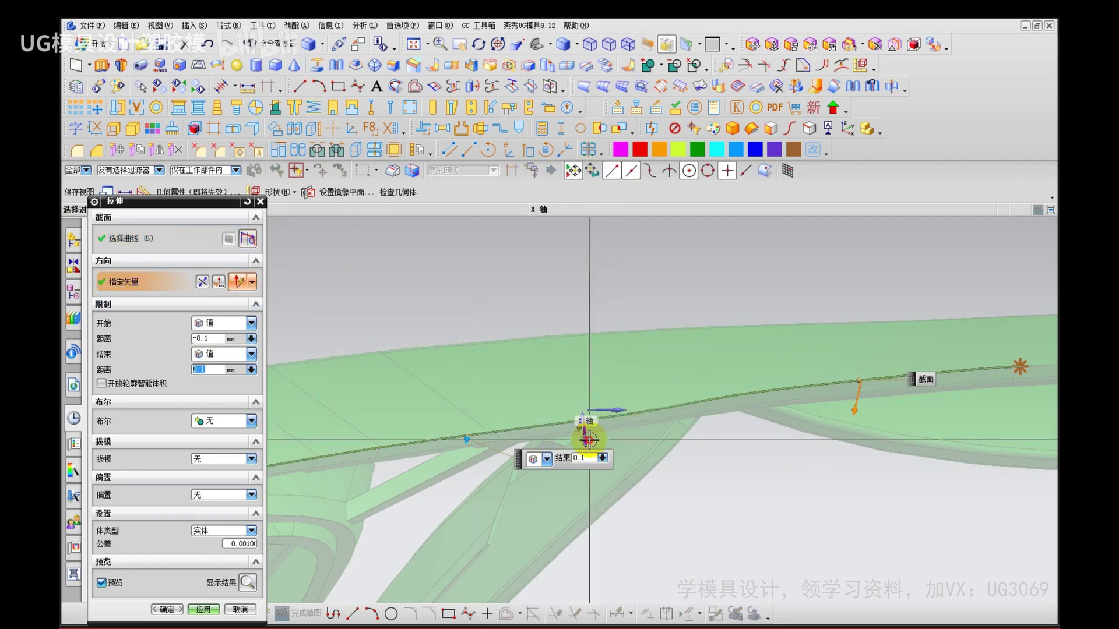
{"action": "scroll", "coordinate": [466, 379], "scroll_direction": "up", "scroll_amount": 2}
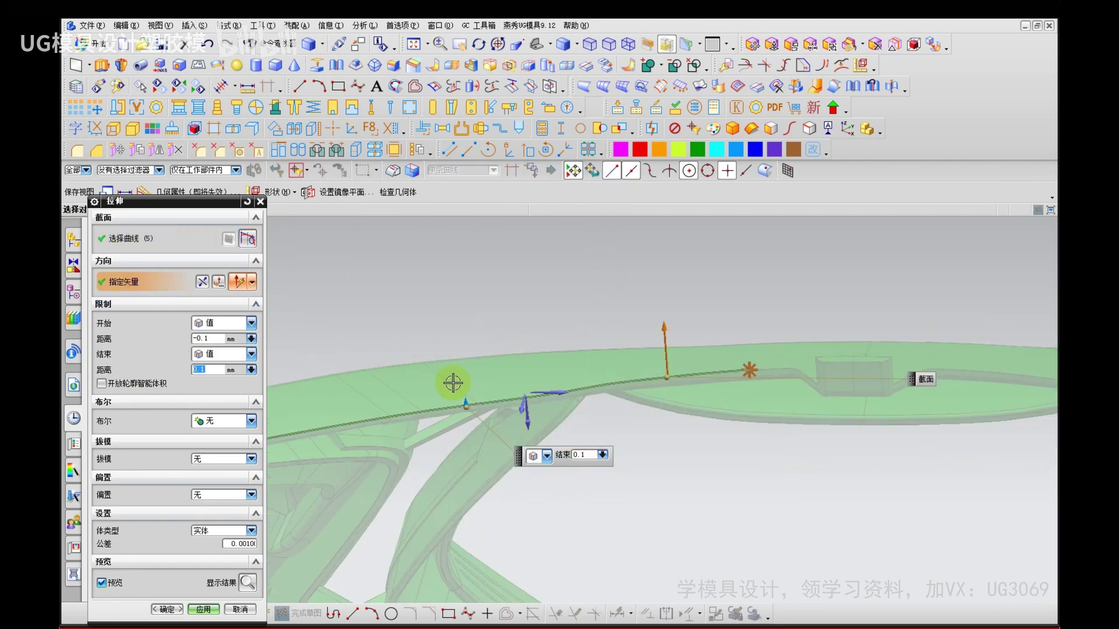
{"action": "left_click", "coordinate": [210, 338]}
{"action": "left_click", "coordinate": [215, 369]}
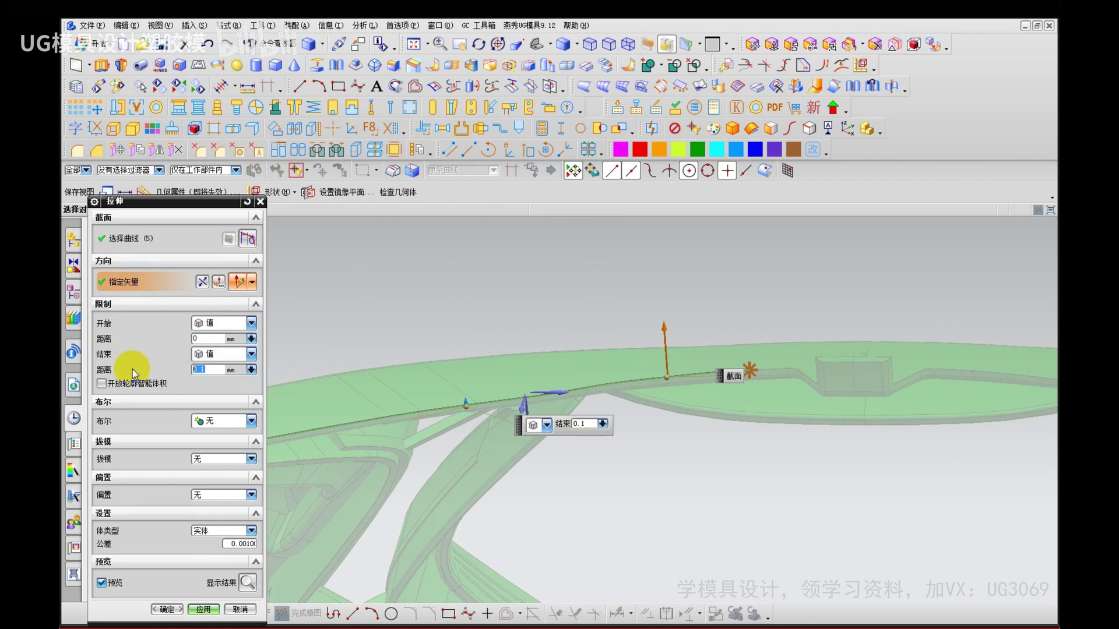
{"action": "type", "text": "100"}
{"action": "key", "text": "Return"}
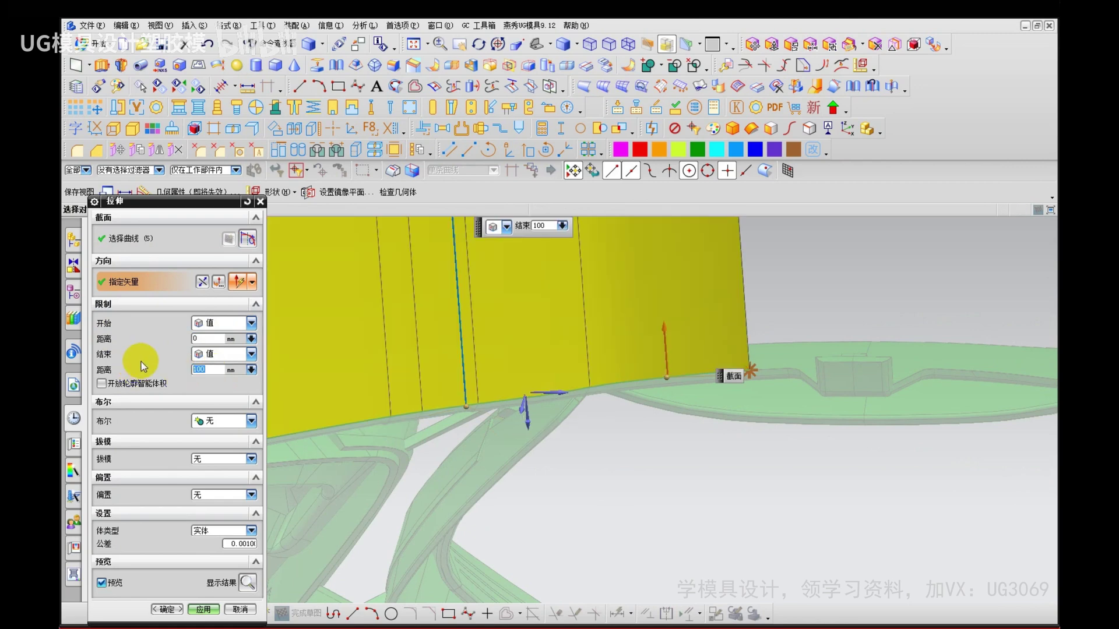
{"action": "type", "text": "150"}
{"action": "key", "text": "Return"}
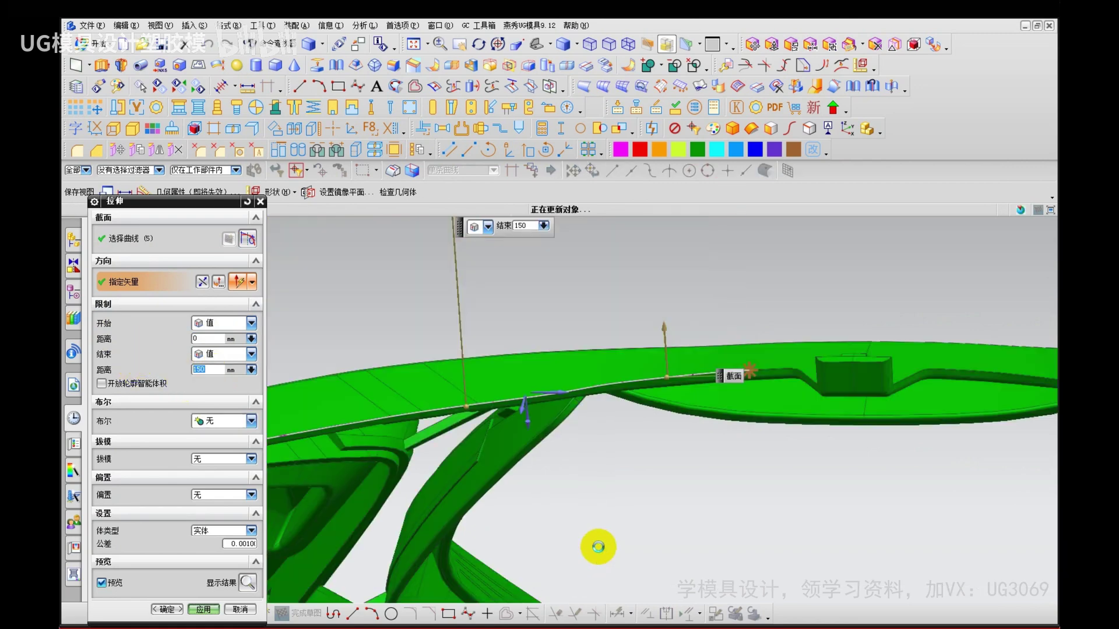
{"action": "middle_click", "coordinate": [599, 546]}
{"action": "middle_click", "coordinate": [602, 529]}
Step: Examine the extruded sheet beside the lower arch from several angles and in the view straight onto the part
{"action": "scroll", "coordinate": [588, 501], "scroll_direction": "down", "scroll_amount": 4}
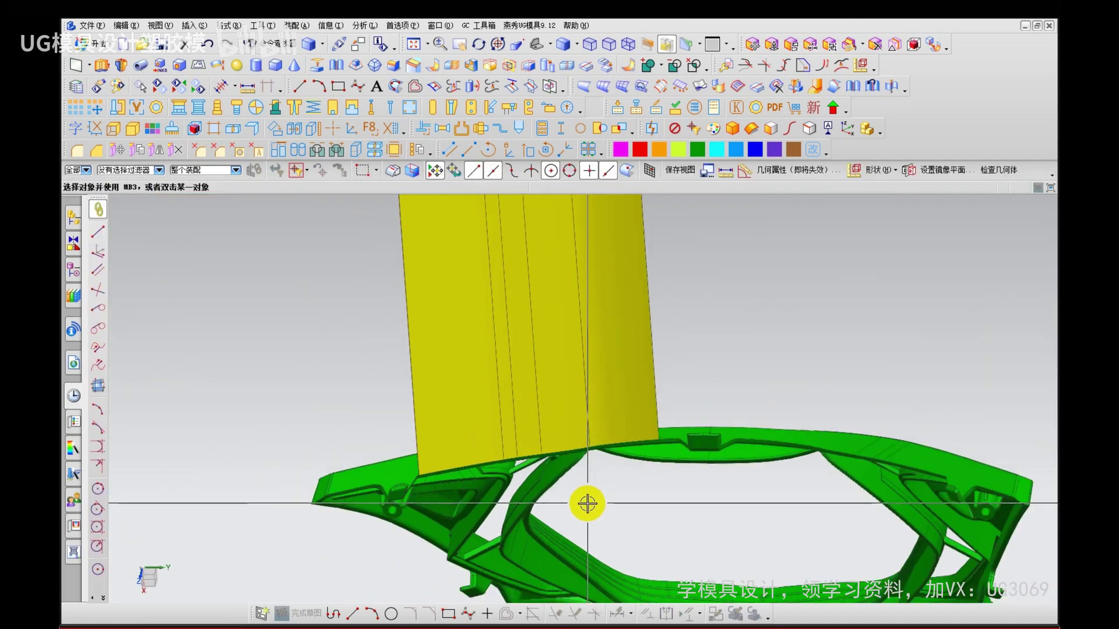
{"action": "mouse_move", "coordinate": [587, 504]}
{"action": "middle_mouse_down"}
{"action": "mouse_move", "coordinate": [589, 482]}
{"action": "mouse_move", "coordinate": [589, 544]}
{"action": "mouse_move", "coordinate": [522, 470]}
{"action": "mouse_move", "coordinate": [598, 495]}
{"action": "middle_mouse_up"}
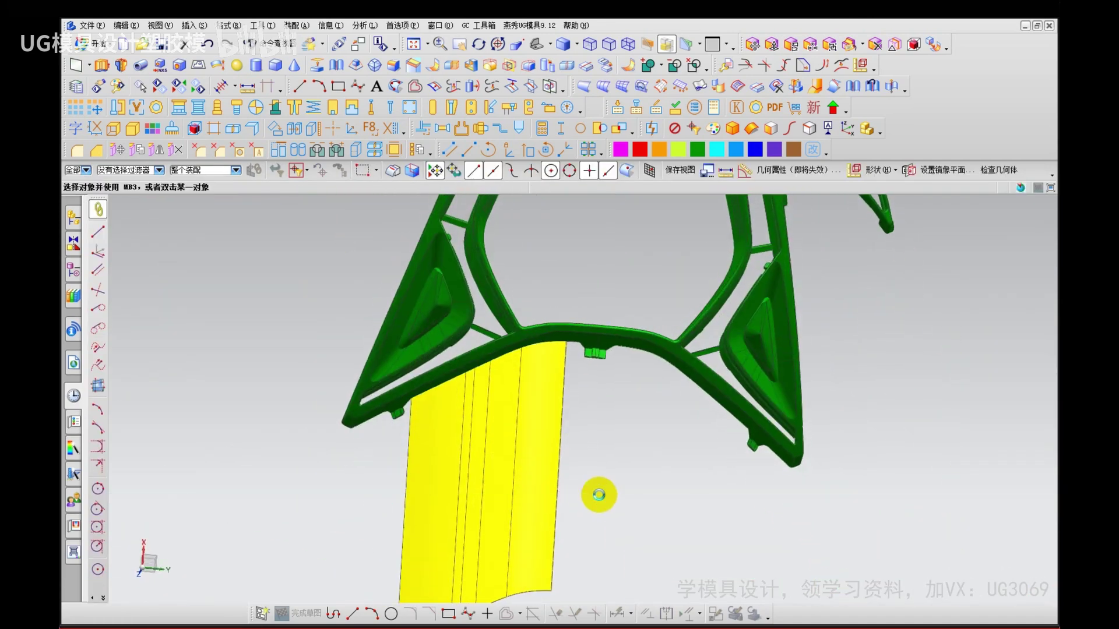
{"action": "key", "text": "F8"}
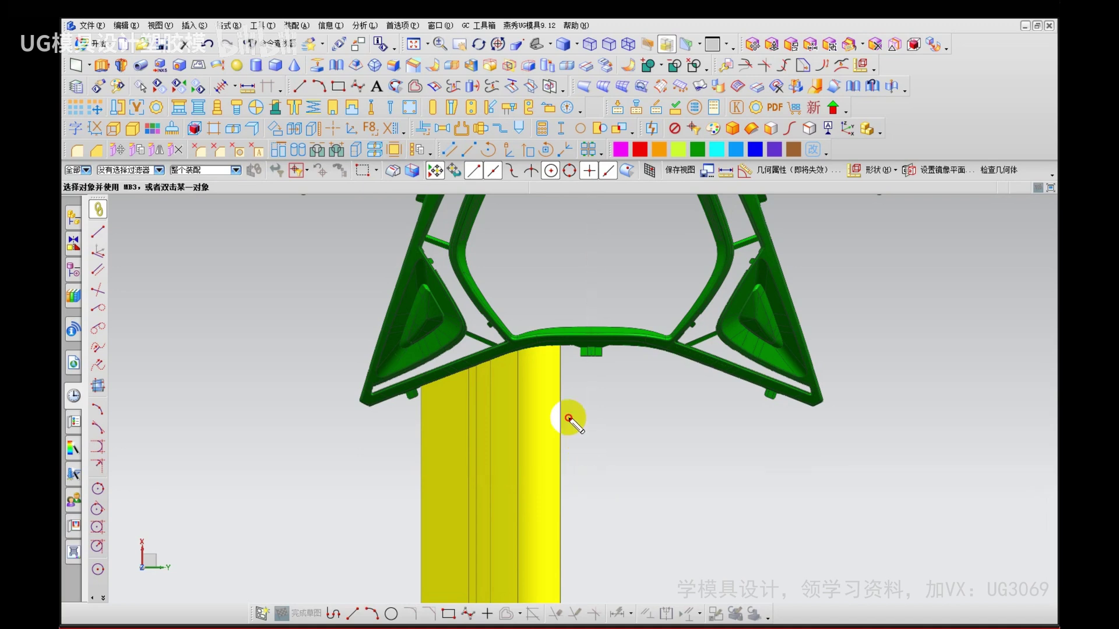
{"action": "mouse_move", "coordinate": [577, 432]}
{"action": "left_mouse_down"}
{"action": "mouse_move", "coordinate": [528, 357]}
{"action": "mouse_move", "coordinate": [577, 361]}
{"action": "left_mouse_up"}
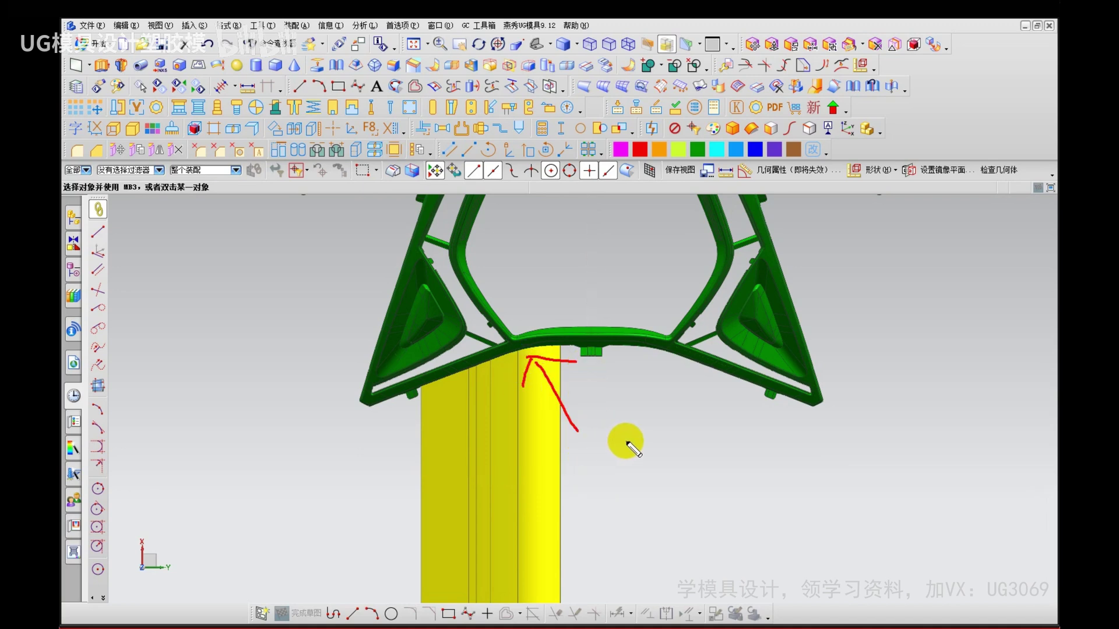
{"action": "key", "text": "Escape"}
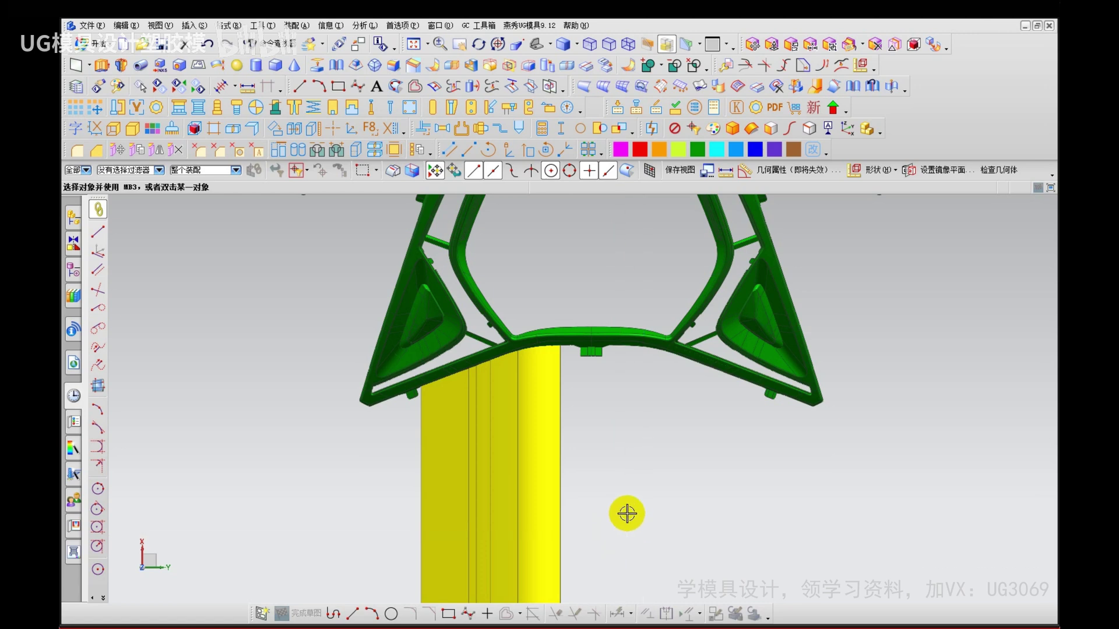
{"action": "middle_click_drag", "start_coordinate": [620, 492], "coordinate": [619, 450]}
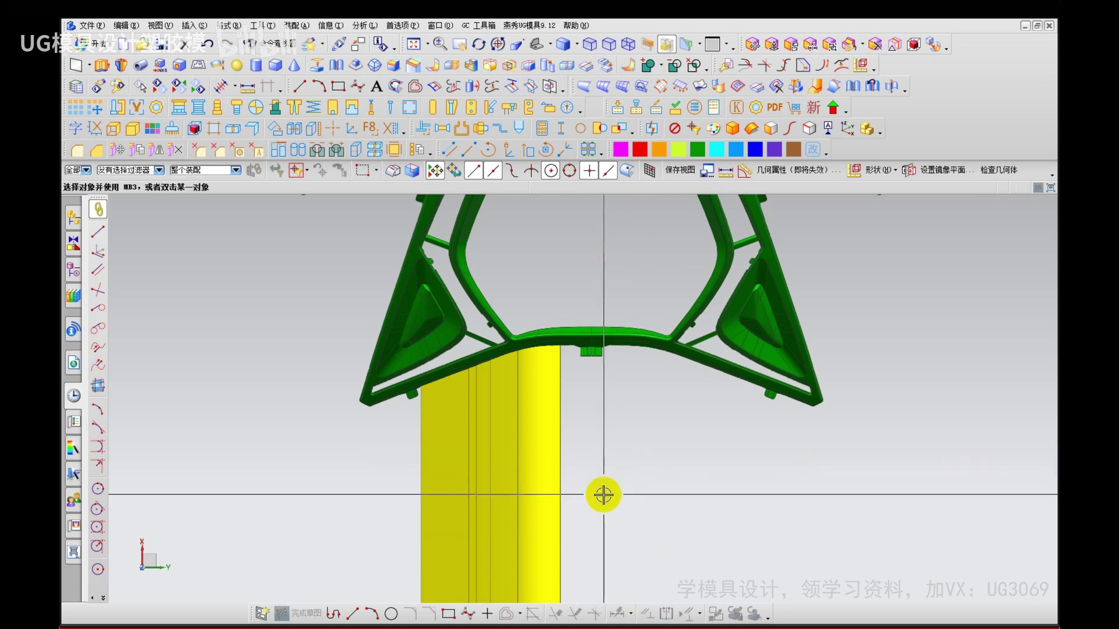
{"action": "middle_click_drag", "start_coordinate": [602, 489], "coordinate": [577, 482]}
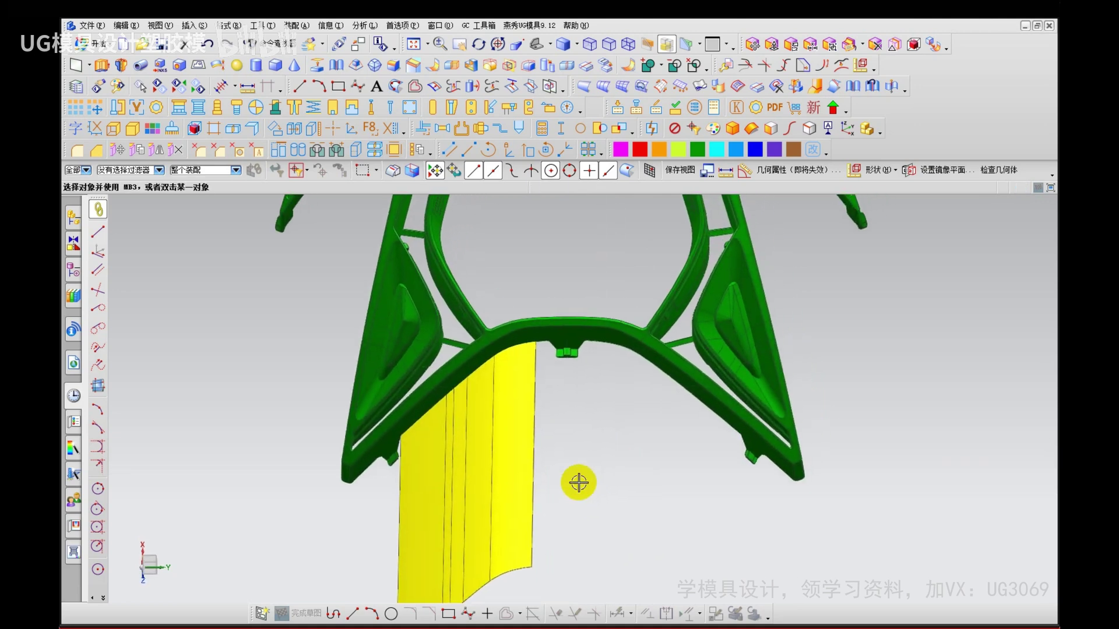
Step: Set a rotation reference on the lower arch and examine the sheet's outer end next to the small clip tab
{"action": "right_click", "coordinate": [606, 443]}
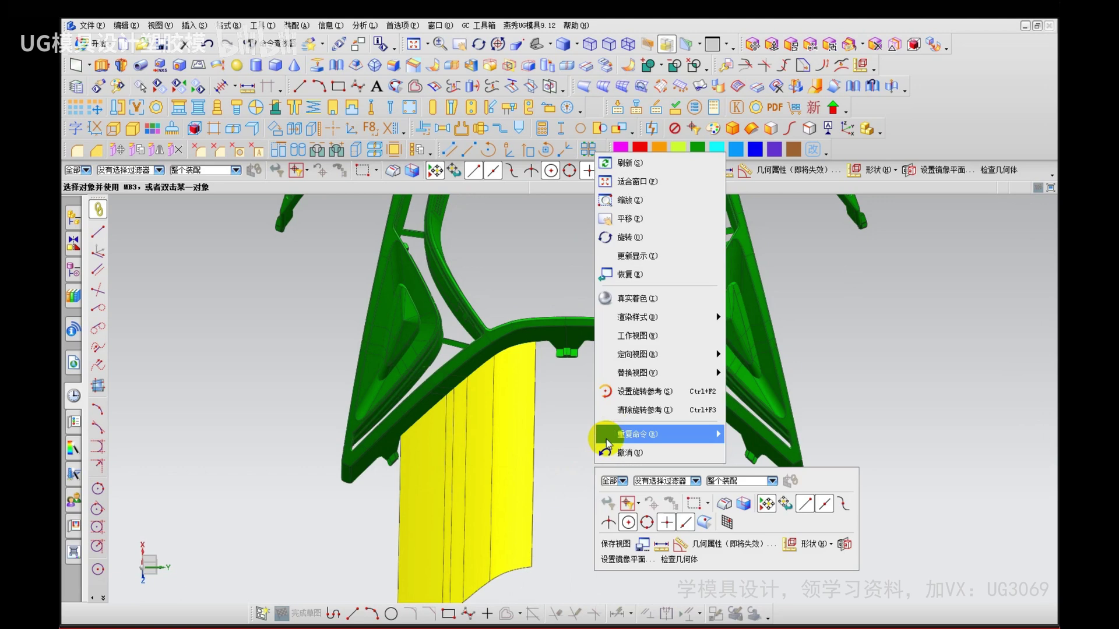
{"action": "left_click", "coordinate": [618, 399]}
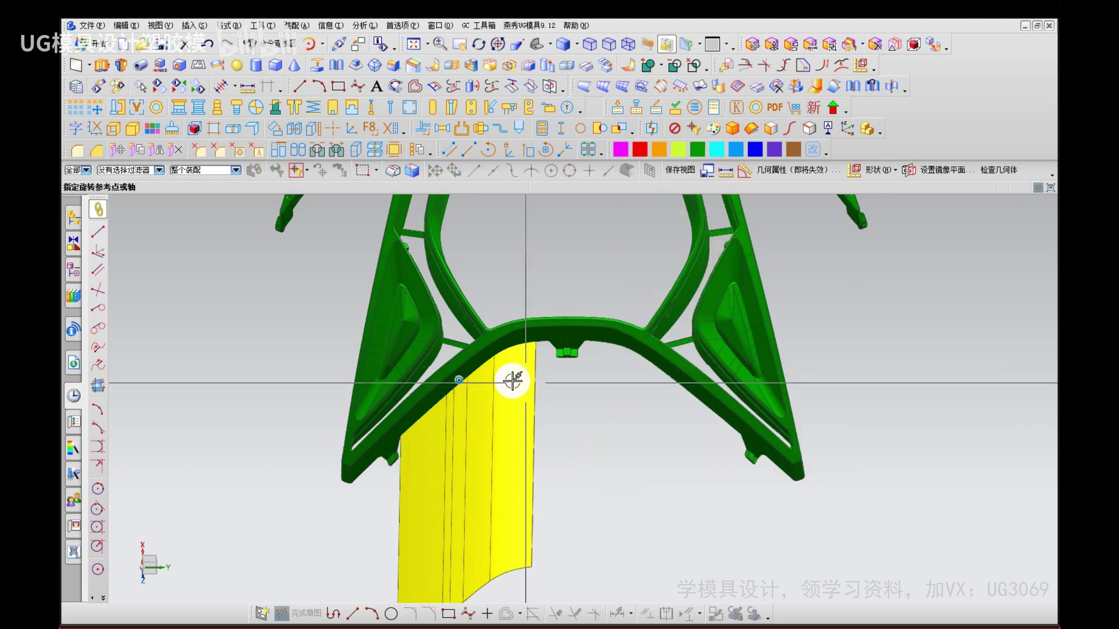
{"action": "left_click", "coordinate": [470, 369]}
{"action": "middle_click_drag", "start_coordinate": [580, 437], "coordinate": [588, 472]}
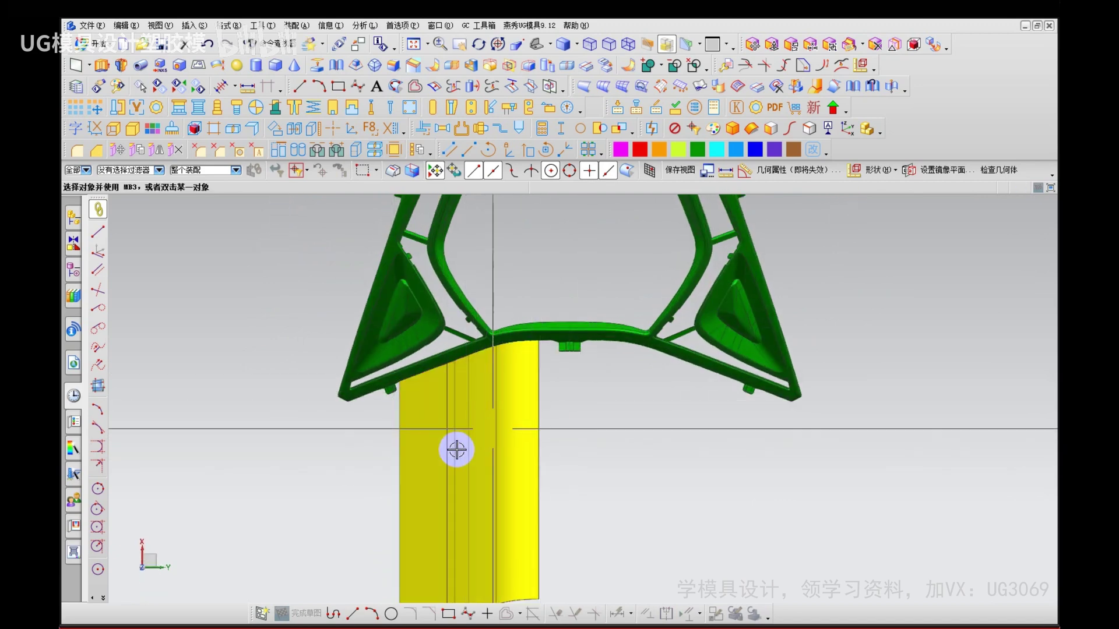
{"action": "scroll", "coordinate": [373, 392], "scroll_direction": "up", "scroll_amount": 9}
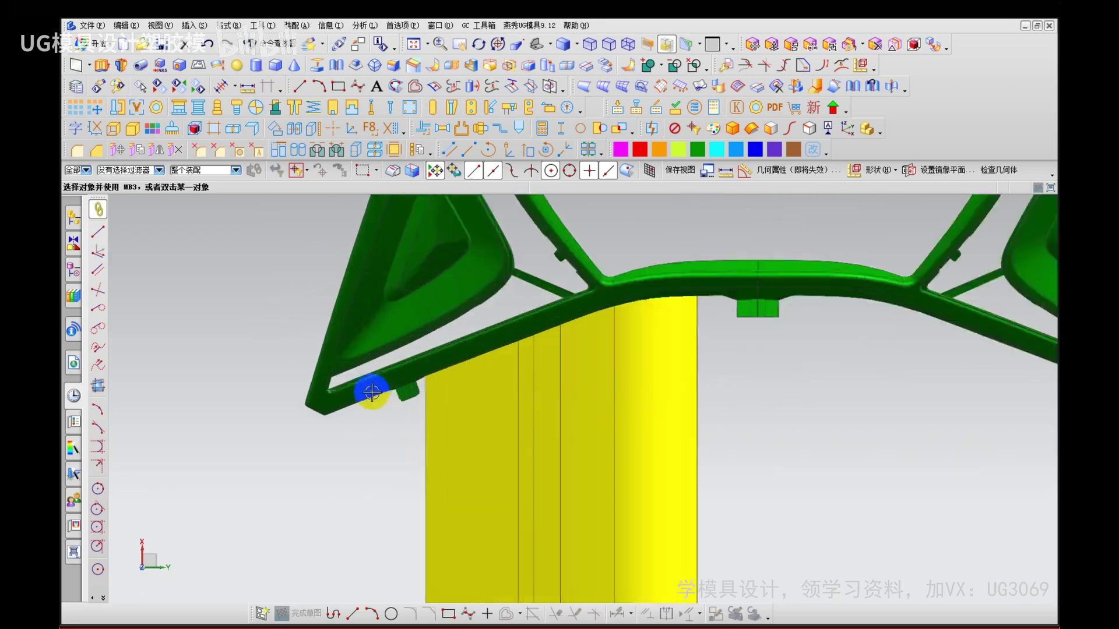
{"action": "middle_click_drag", "start_coordinate": [422, 400], "coordinate": [421, 383]}
{"action": "scroll", "coordinate": [421, 384], "scroll_direction": "down", "scroll_amount": 6}
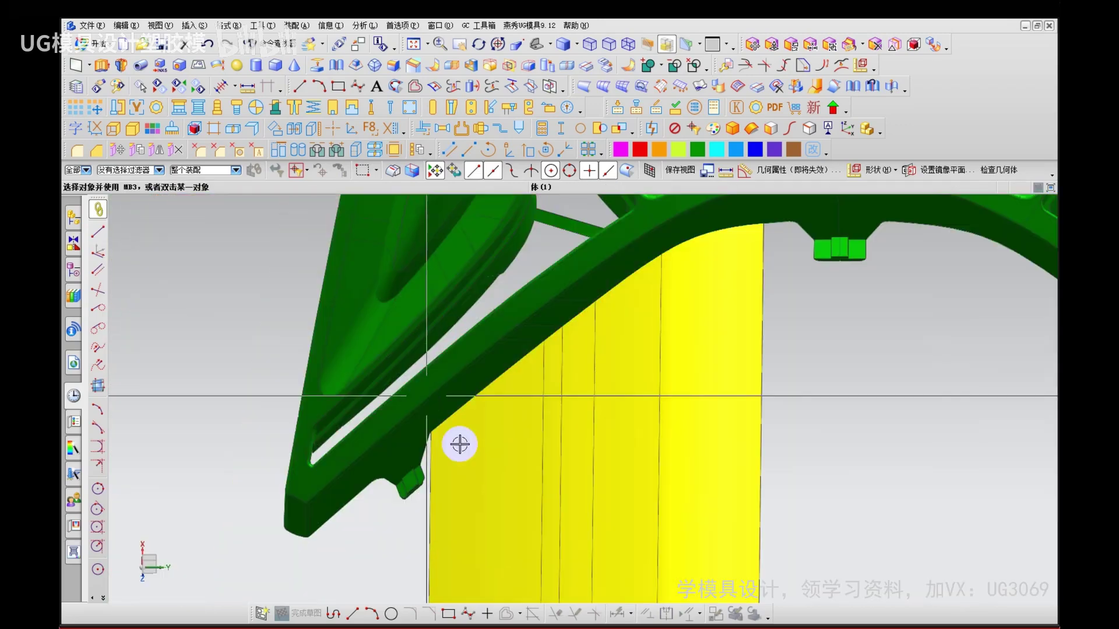
{"action": "middle_click_drag", "start_coordinate": [509, 412], "coordinate": [746, 412]}
{"action": "scroll", "coordinate": [414, 519], "scroll_direction": "up", "scroll_amount": 6}
{"action": "scroll", "coordinate": [417, 502], "scroll_direction": "up", "scroll_amount": 2}
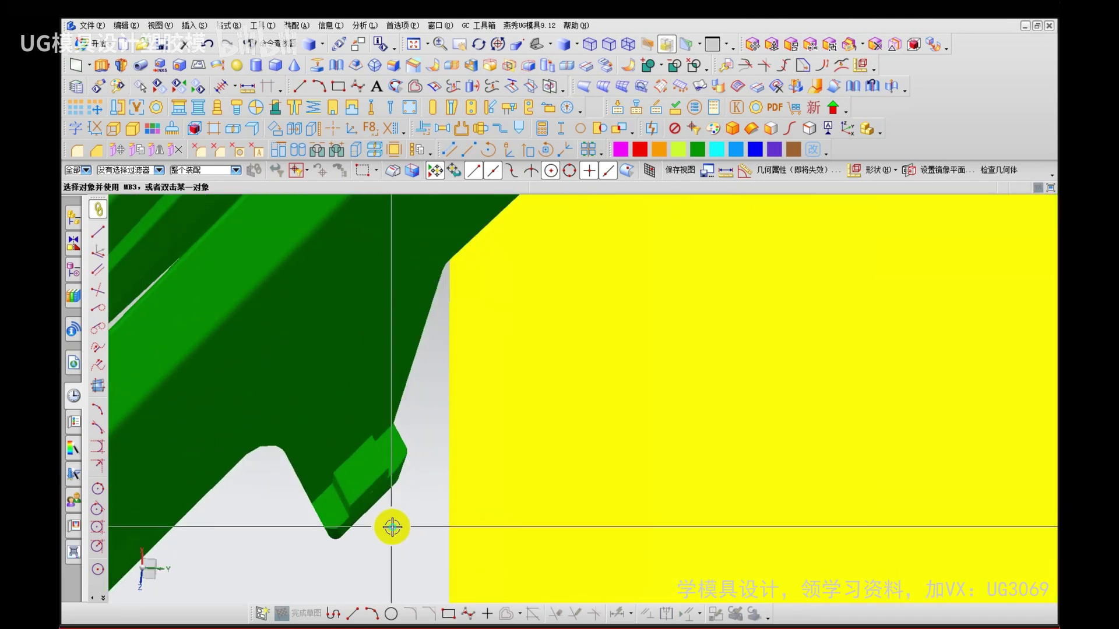
Step: Show the face analysis colours and select five connected parting-line edges from the sheet's end around the clip tab for an extrusion
{"action": "right_click", "coordinate": [392, 527]}
{"action": "left_click", "coordinate": [412, 546]}
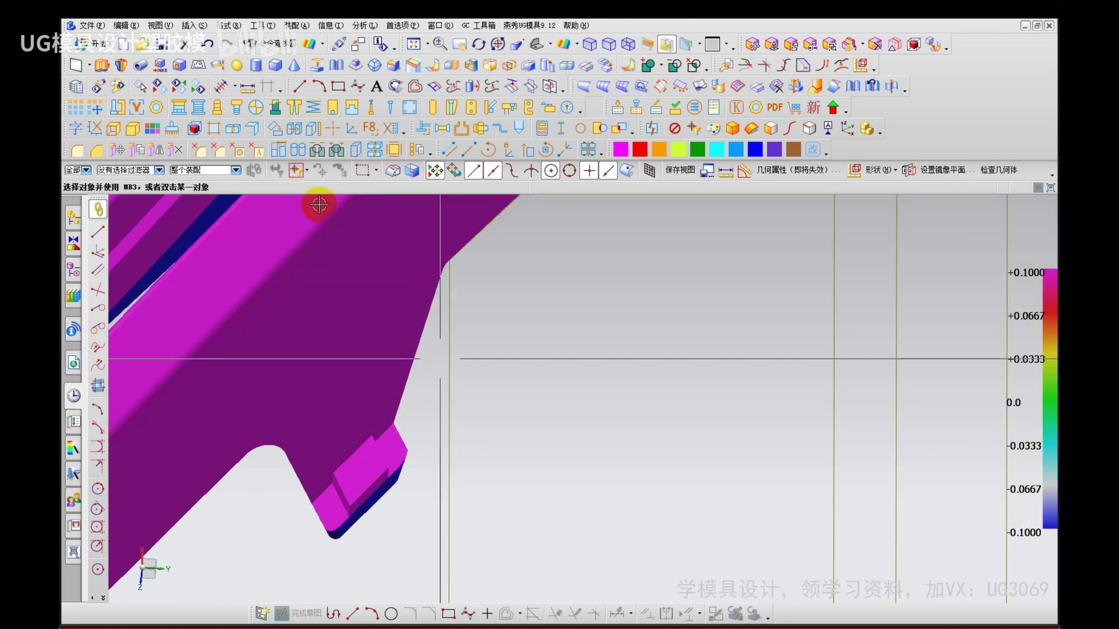
{"action": "key", "text": "x"}
{"action": "scroll", "coordinate": [443, 343], "scroll_direction": "up", "scroll_amount": 3}
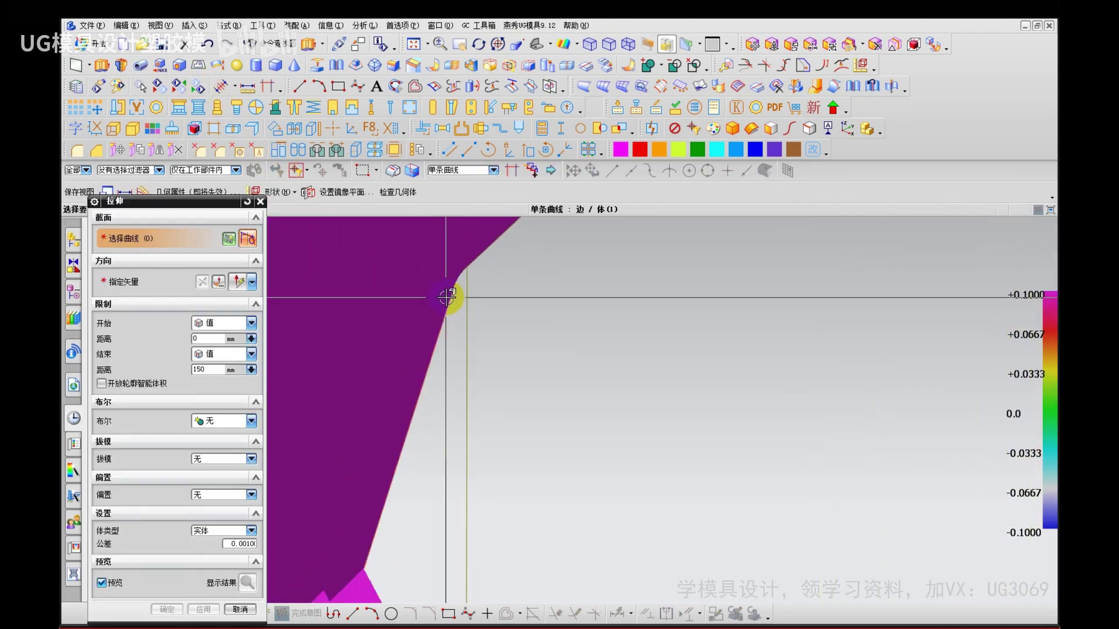
{"action": "left_click", "coordinate": [465, 266]}
{"action": "left_click", "coordinate": [450, 312]}
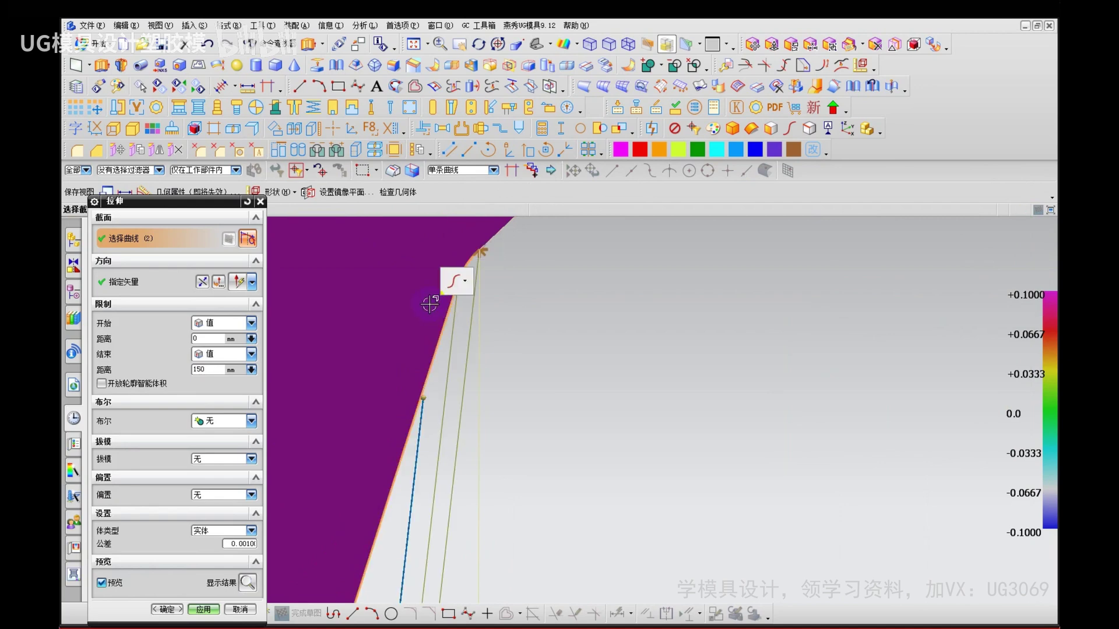
{"action": "scroll", "coordinate": [429, 303], "scroll_direction": "down", "scroll_amount": 3}
{"action": "scroll", "coordinate": [392, 509], "scroll_direction": "up", "scroll_amount": 3}
{"action": "left_click", "coordinate": [381, 563]}
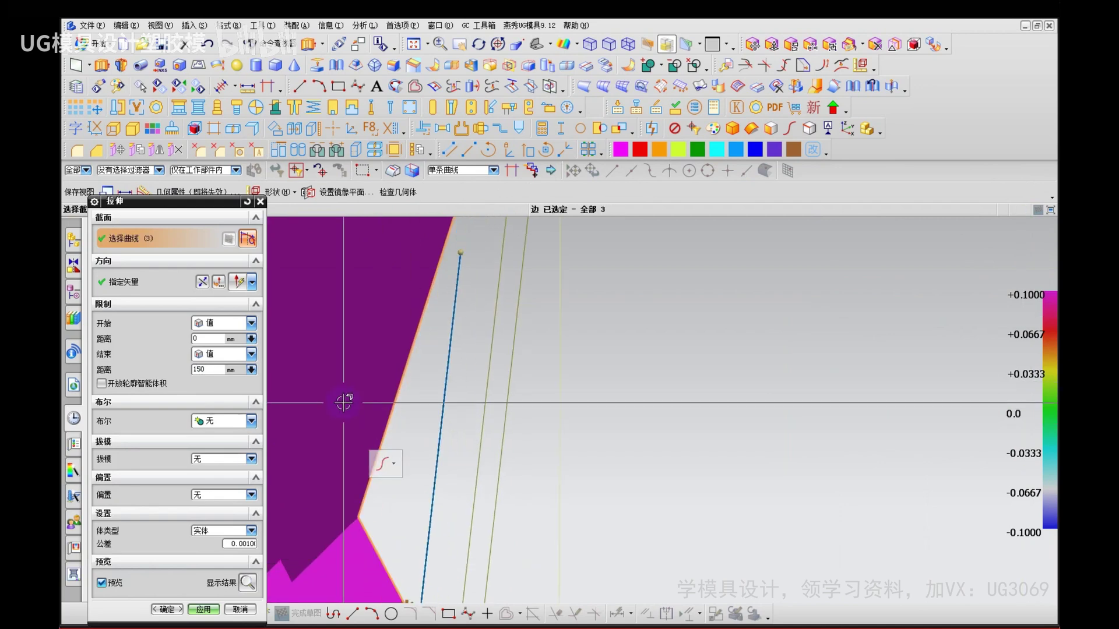
{"action": "scroll", "coordinate": [342, 402], "scroll_direction": "down", "scroll_amount": 2}
{"action": "scroll", "coordinate": [382, 514], "scroll_direction": "up", "scroll_amount": 1}
{"action": "left_click", "coordinate": [360, 546]}
{"action": "scroll", "coordinate": [326, 462], "scroll_direction": "down", "scroll_amount": 1}
{"action": "scroll", "coordinate": [326, 462], "scroll_direction": "down", "scroll_amount": 2}
{"action": "middle_click_drag", "start_coordinate": [348, 549], "coordinate": [444, 424], "text": "shift"}
{"action": "scroll", "coordinate": [443, 415], "scroll_direction": "up", "scroll_amount": 3}
{"action": "left_click", "coordinate": [455, 411]}
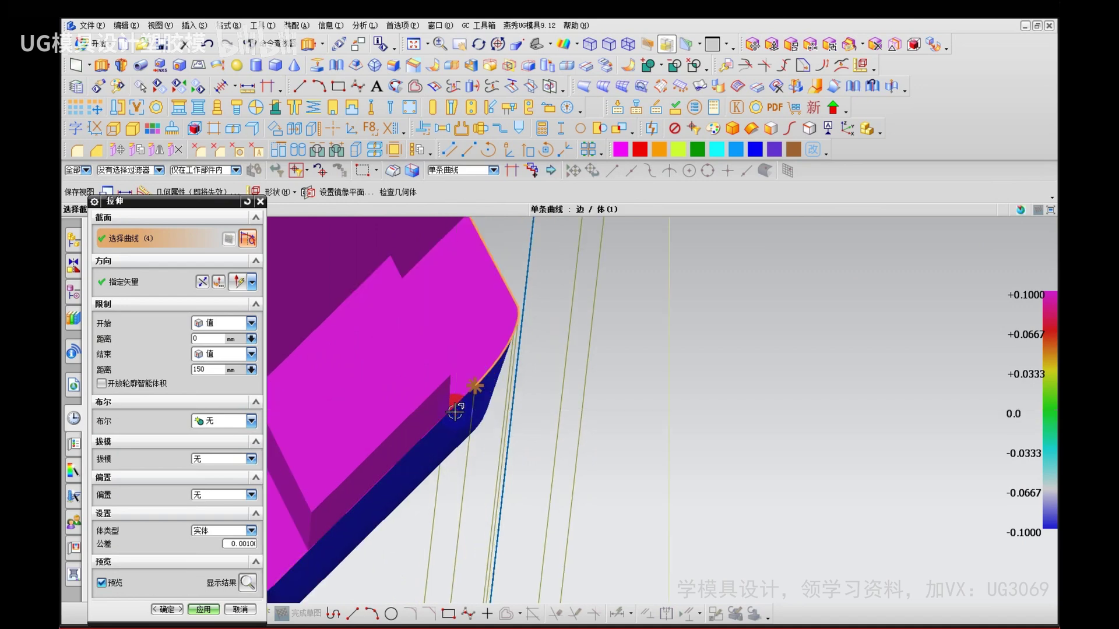
Step: Extrude the clip tab edges along the X axis from 0 to 150 mm
{"action": "scroll", "coordinate": [457, 394], "scroll_direction": "down", "scroll_amount": 3}
{"action": "left_click", "coordinate": [157, 278]}
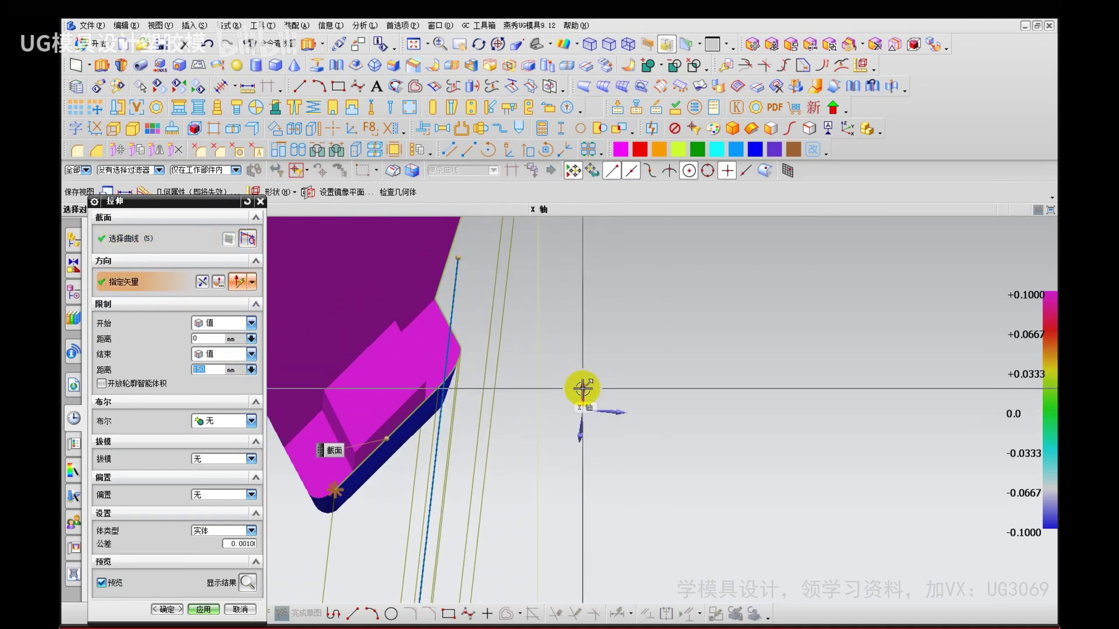
{"action": "left_click", "coordinate": [582, 388]}
{"action": "middle_click", "coordinate": [453, 365]}
{"action": "scroll", "coordinate": [434, 362], "scroll_direction": "down", "scroll_amount": 4}
{"action": "key", "text": "Escape"}
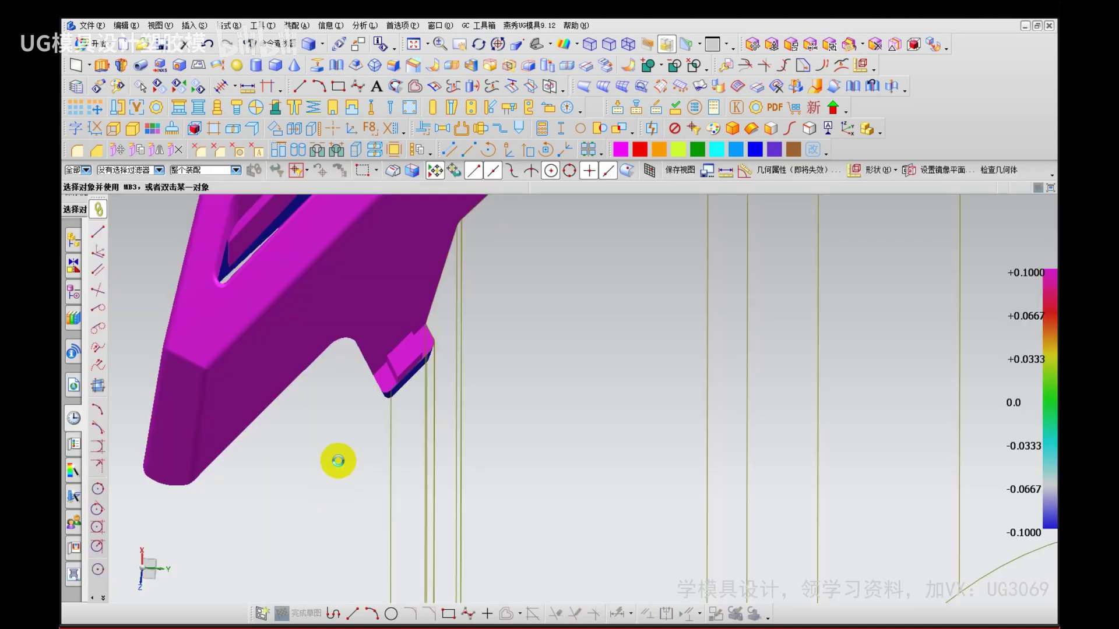
Step: Return to the shaded display with edges and examine the new sheet around the clip tab
{"action": "right_click_drag", "start_coordinate": [340, 459], "coordinate": [342, 434]}
{"action": "scroll", "coordinate": [344, 431], "scroll_direction": "down", "scroll_amount": 3}
{"action": "mouse_move", "coordinate": [383, 390]}
{"action": "middle_mouse_down"}
{"action": "mouse_move", "coordinate": [375, 362]}
{"action": "mouse_move", "coordinate": [386, 383]}
{"action": "middle_mouse_up"}
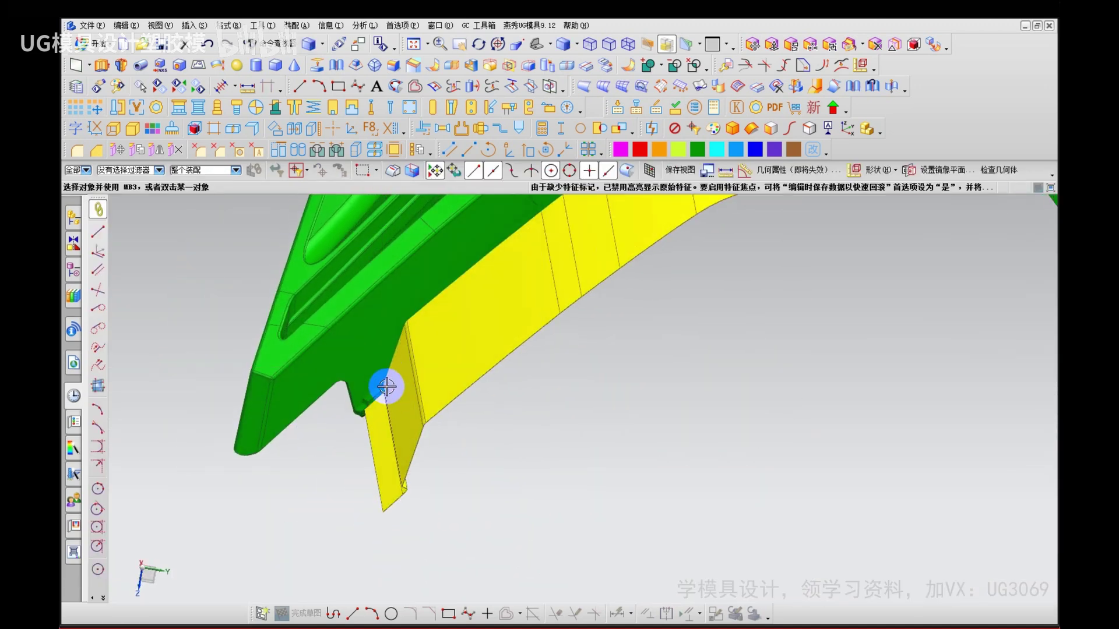
{"action": "scroll", "coordinate": [385, 383], "scroll_direction": "up", "scroll_amount": 5}
Step: Hide the sheet extruded from the clip tab to examine the edges behind it, and undo the hiding
{"action": "left_click", "coordinate": [407, 423]}
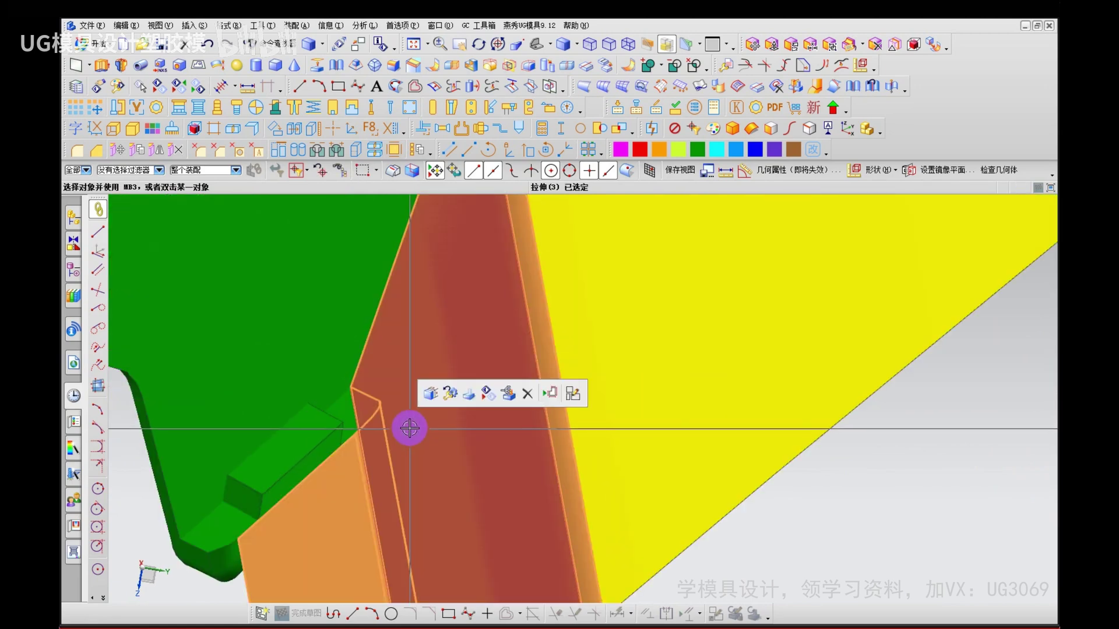
{"action": "key", "text": "ctrl+b"}
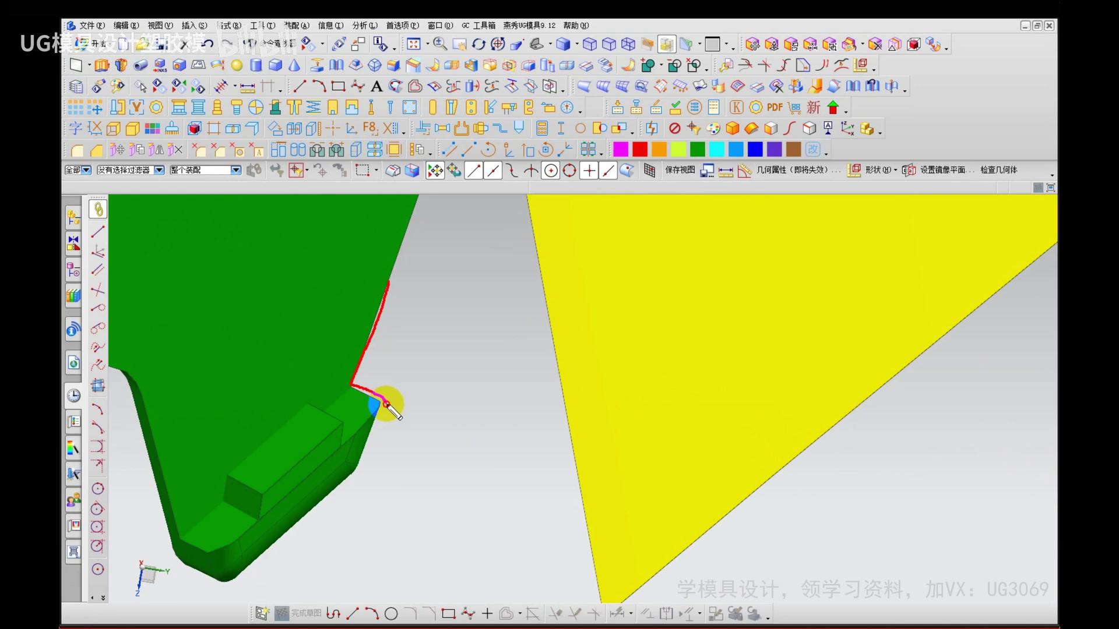
{"action": "key", "text": "Escape"}
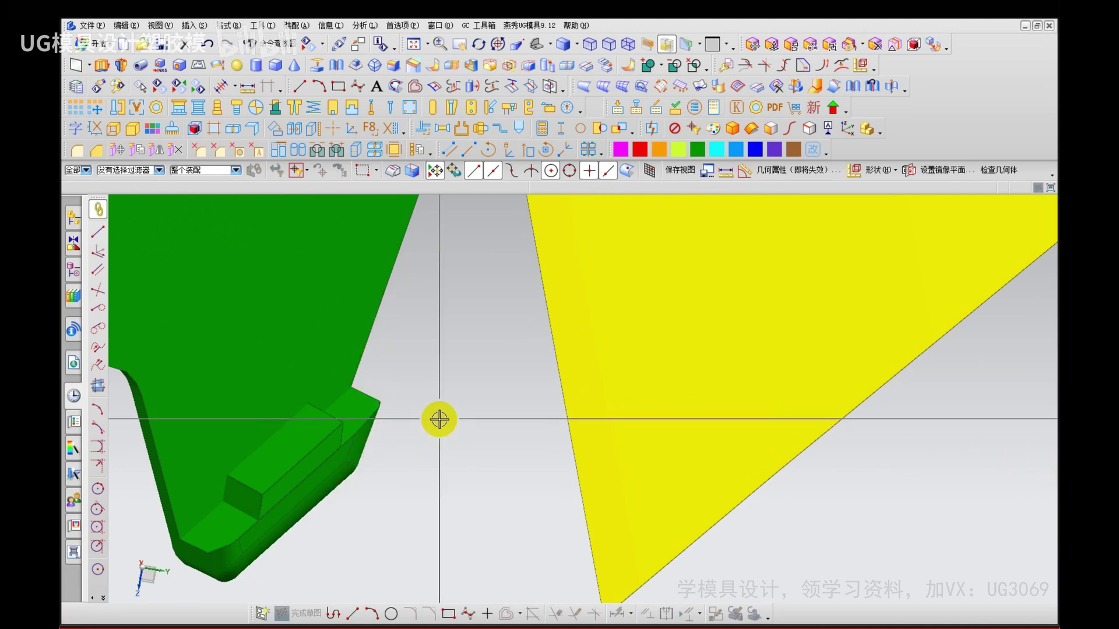
{"action": "key", "text": "ctrl+z"}
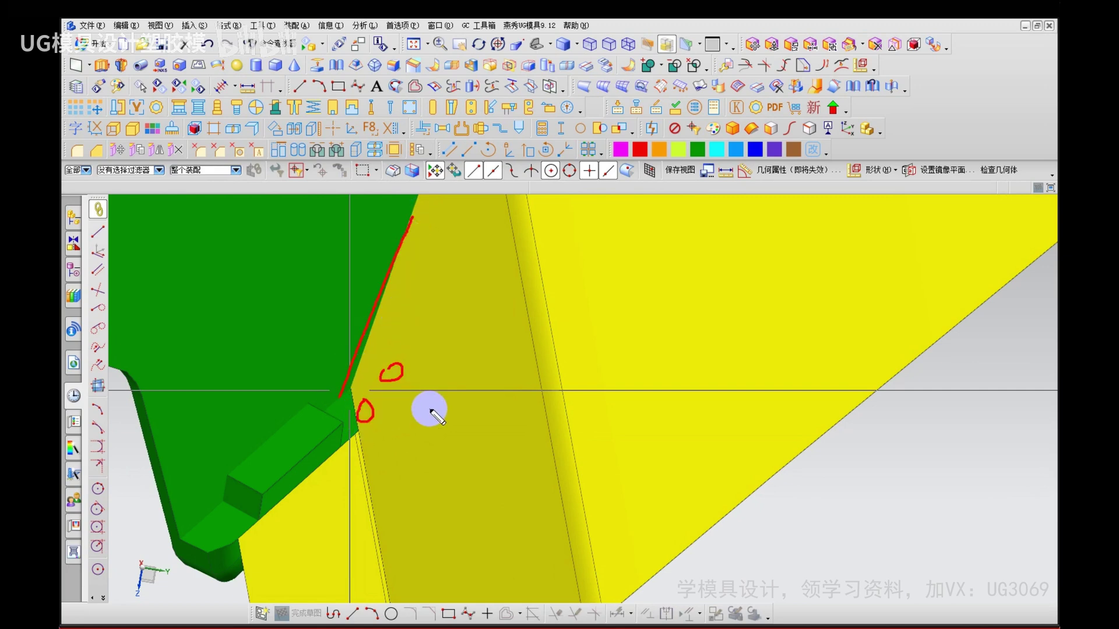
{"action": "left_click_drag", "start_coordinate": [424, 426], "coordinate": [422, 424]}
{"action": "left_click_drag", "start_coordinate": [423, 395], "coordinate": [466, 450]}
{"action": "left_click", "coordinate": [267, 412]}
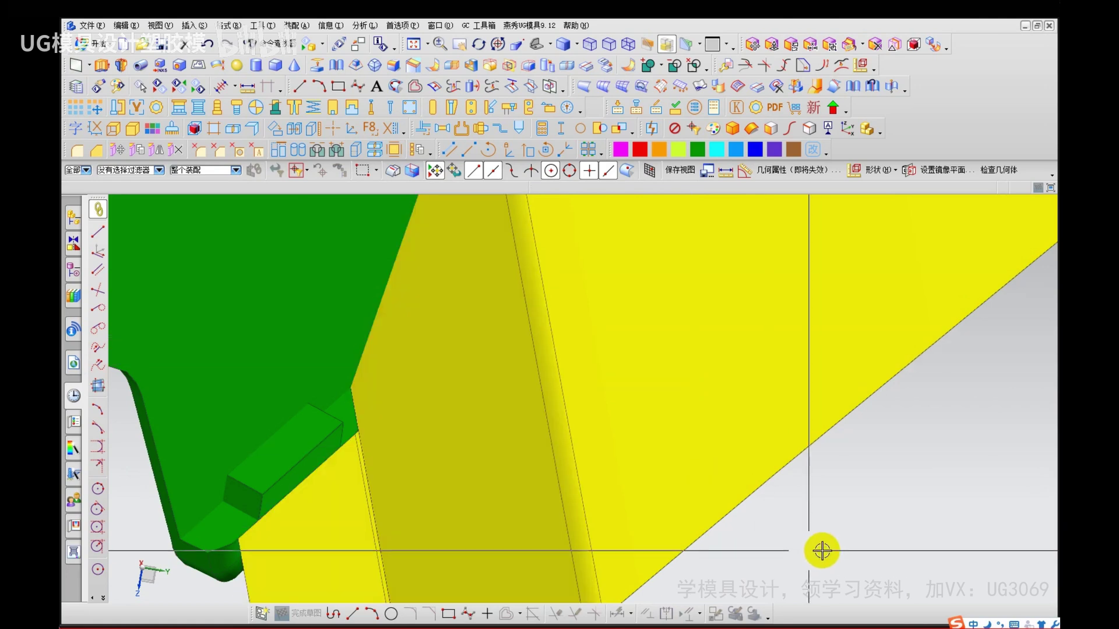
Step: Edit the clip tab sheet's extrusion so its direction follows the clip tab's short end edge, using an inferred vector
{"action": "double_click", "coordinate": [471, 390]}
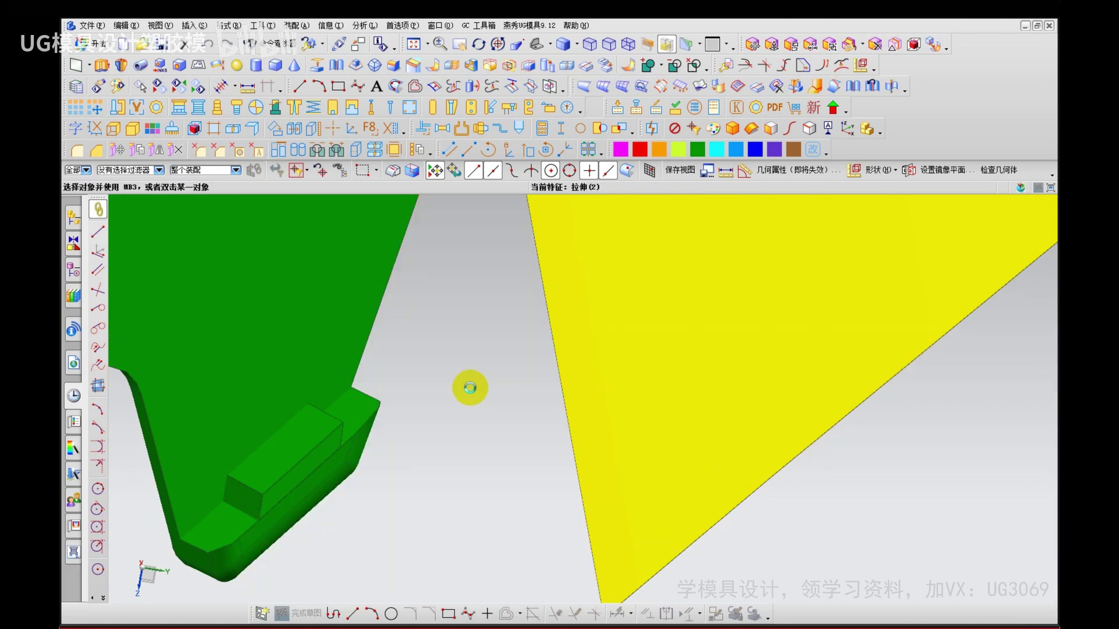
{"action": "left_click", "coordinate": [168, 287]}
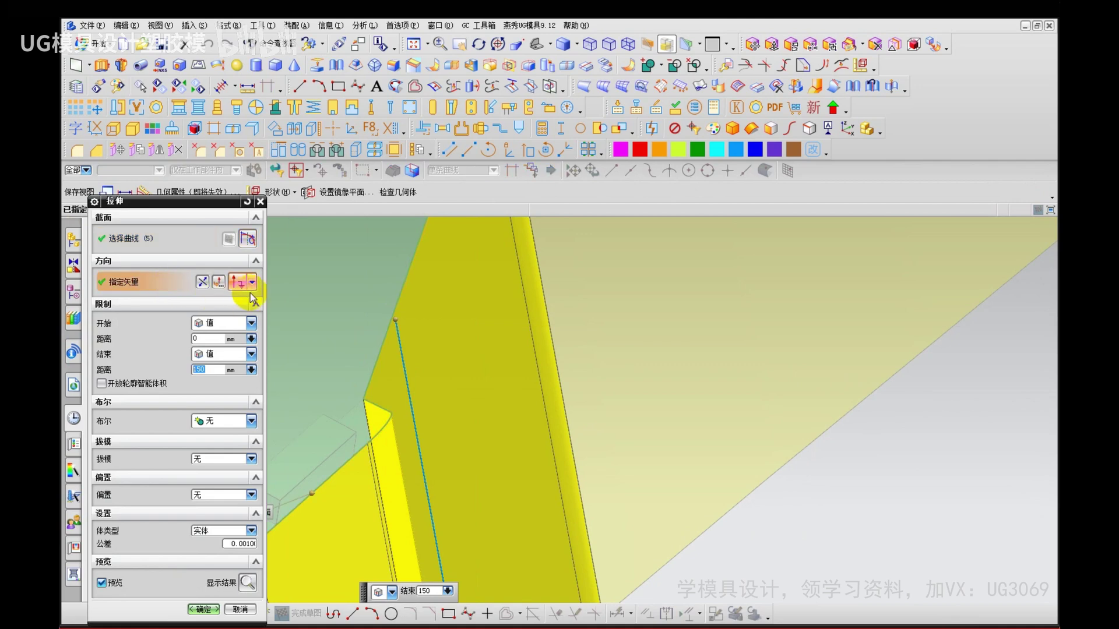
{"action": "left_click", "coordinate": [253, 285]}
{"action": "left_click", "coordinate": [242, 301]}
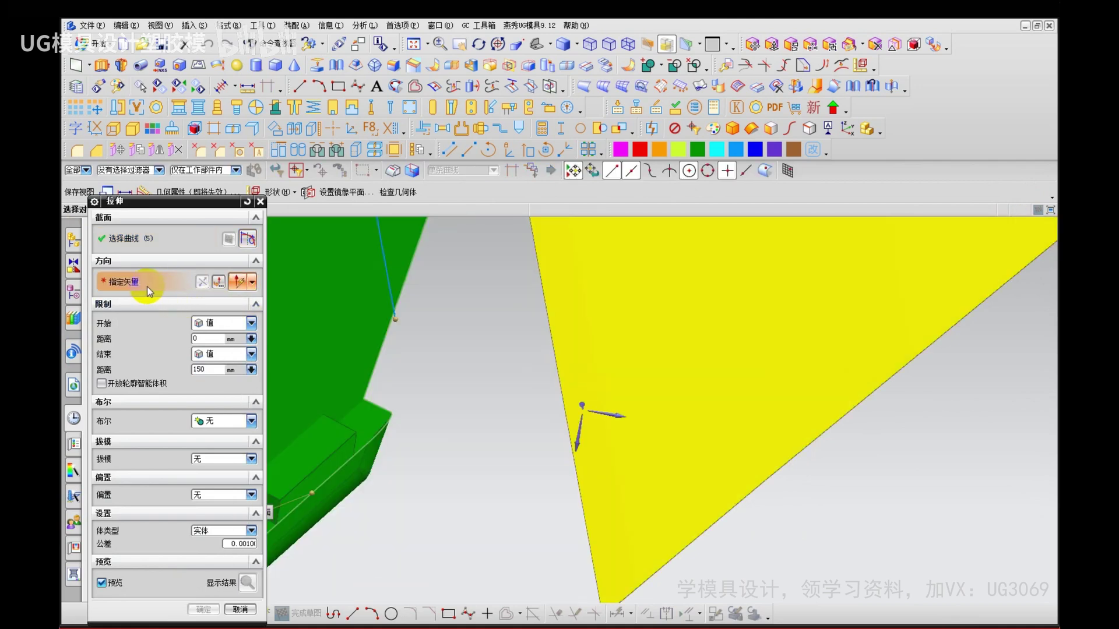
{"action": "left_click_drag", "start_coordinate": [146, 269], "coordinate": [111, 253]}
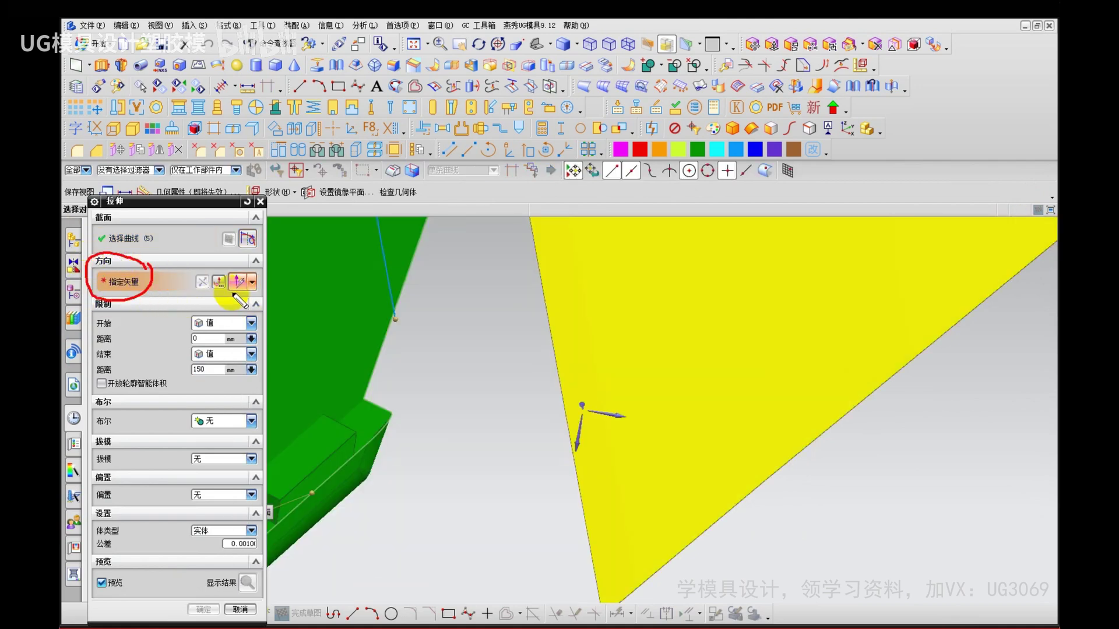
{"action": "left_click", "coordinate": [380, 407]}
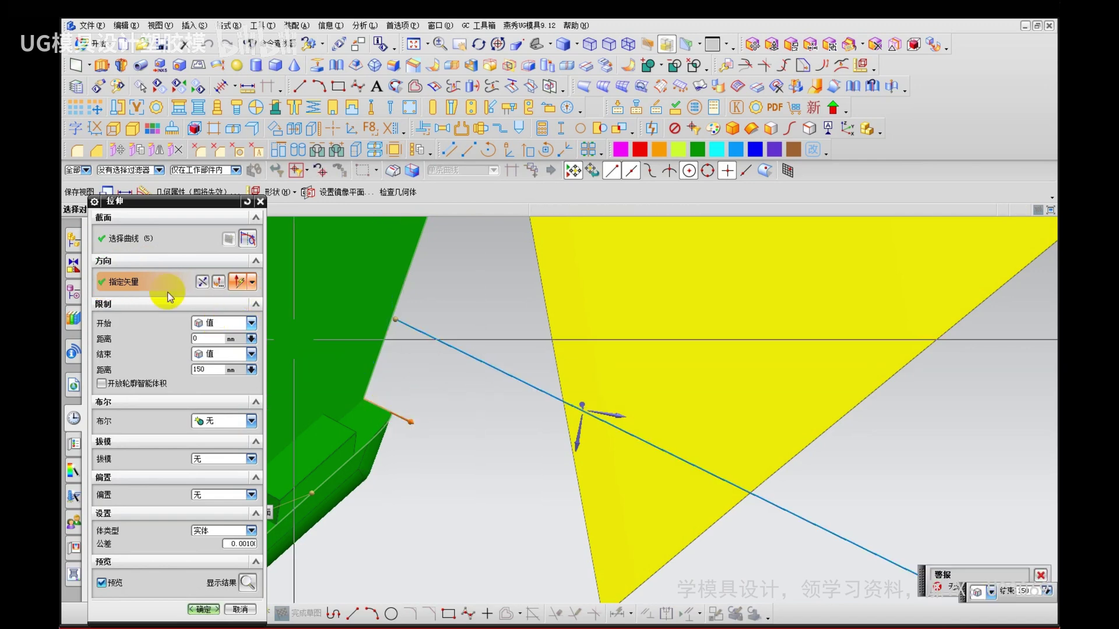
{"action": "left_click", "coordinate": [149, 239]}
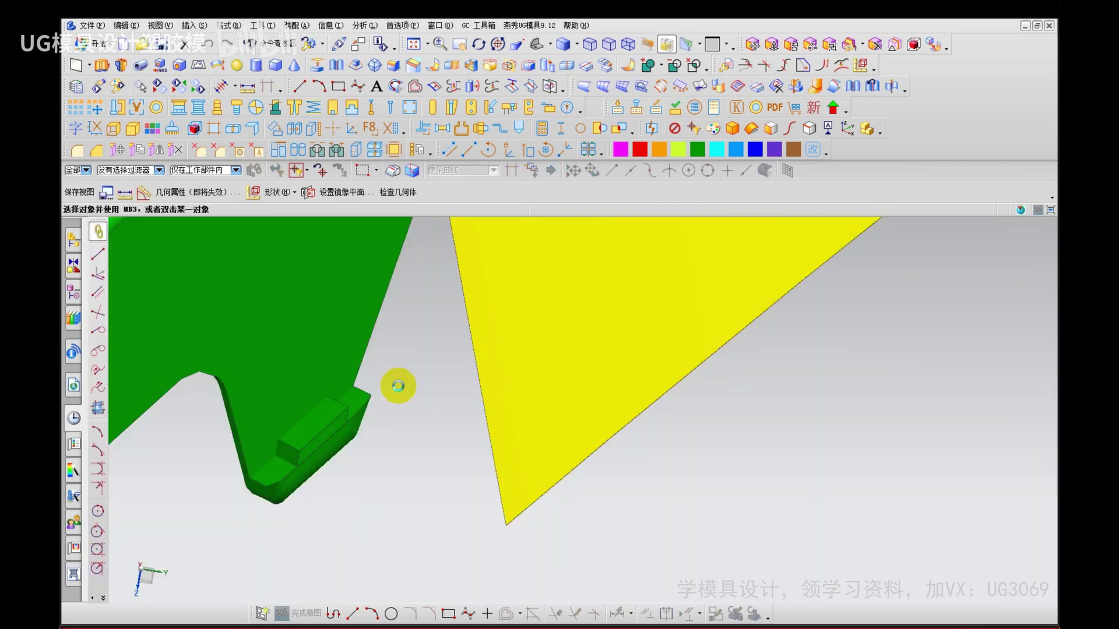
Step: Examine the redirected sheet where it meets the rounded corner of the clip tab
{"action": "mouse_move", "coordinate": [398, 386]}
{"action": "middle_mouse_down"}
{"action": "mouse_move", "coordinate": [412, 435]}
{"action": "mouse_move", "coordinate": [412, 401]}
{"action": "middle_mouse_up"}
{"action": "scroll", "coordinate": [334, 346], "scroll_direction": "up", "scroll_amount": 5}
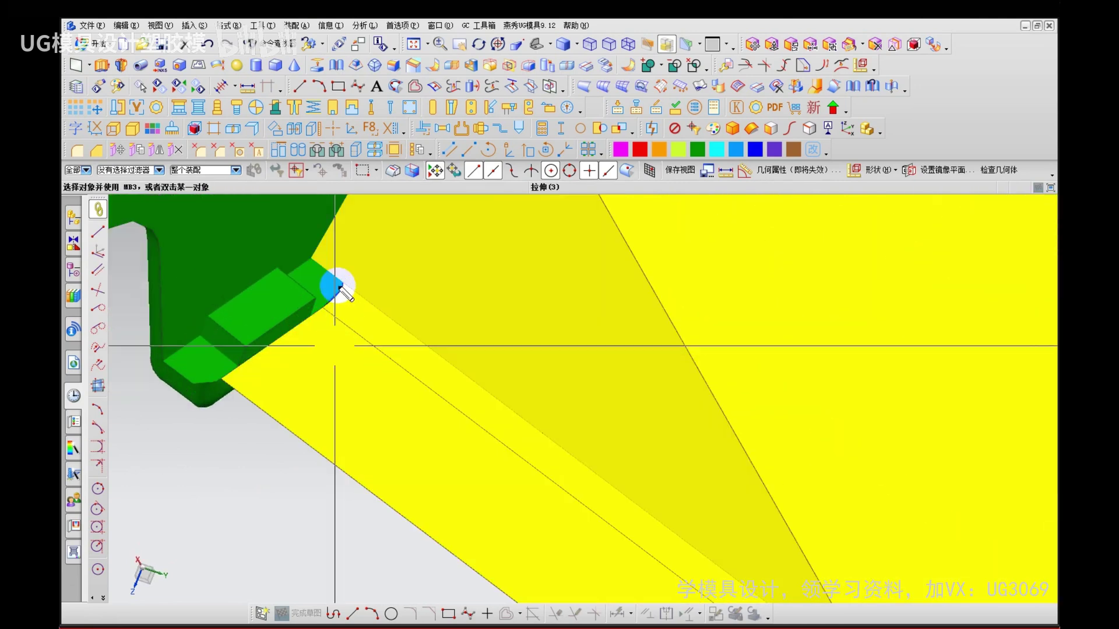
{"action": "scroll", "coordinate": [333, 284], "scroll_direction": "up", "scroll_amount": 6}
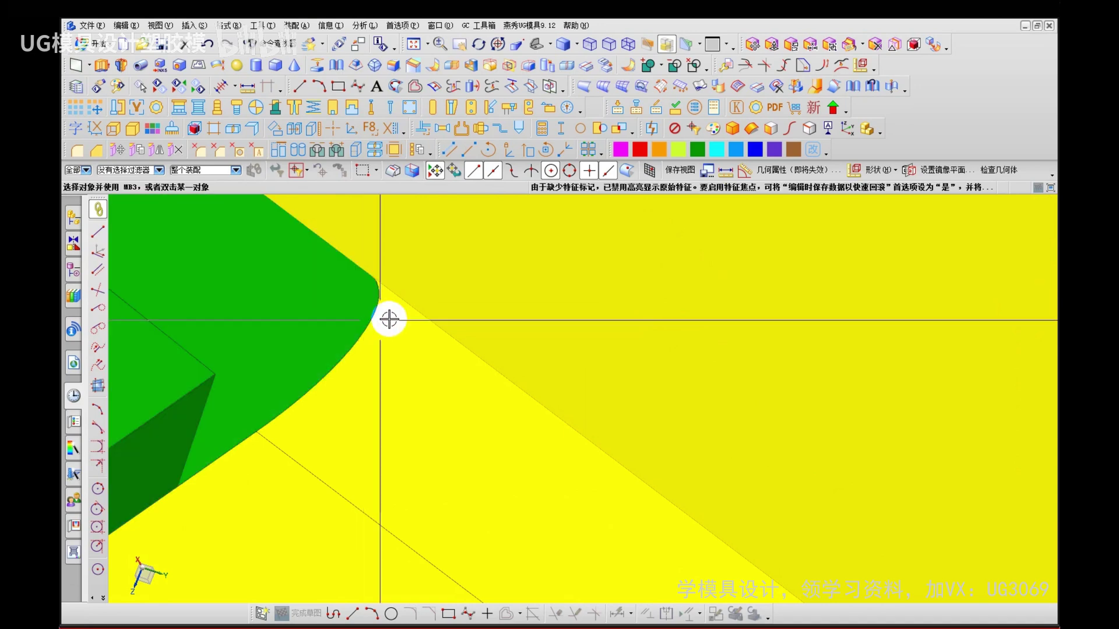
{"action": "scroll", "coordinate": [379, 405], "scroll_direction": "down", "scroll_amount": 2}
{"action": "scroll", "coordinate": [385, 402], "scroll_direction": "down", "scroll_amount": 2}
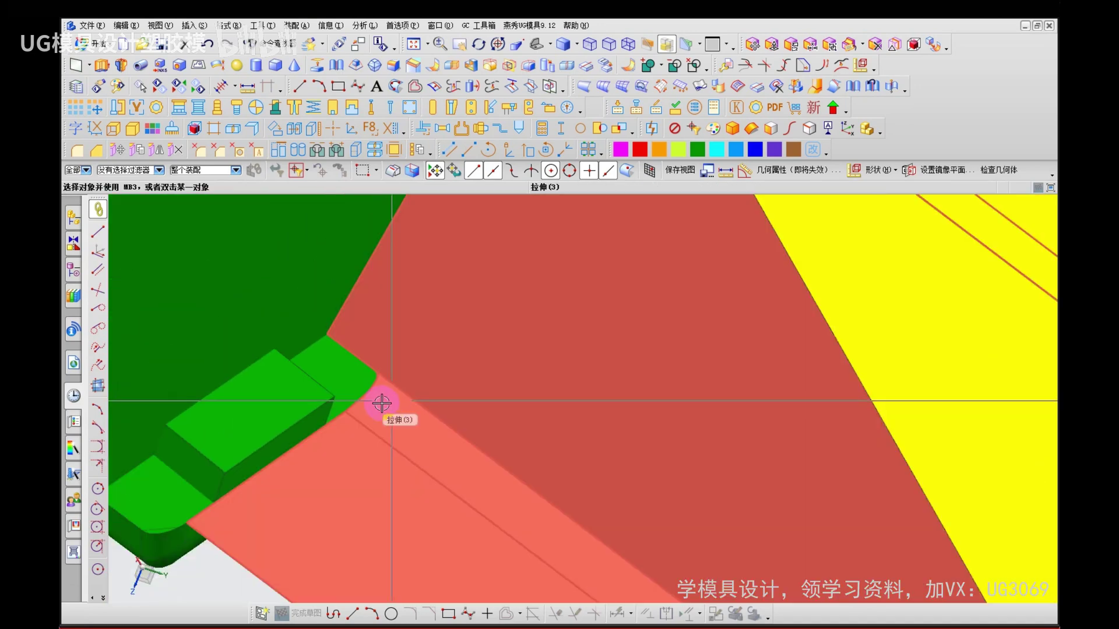
{"action": "scroll", "coordinate": [382, 403], "scroll_direction": "down", "scroll_amount": 3}
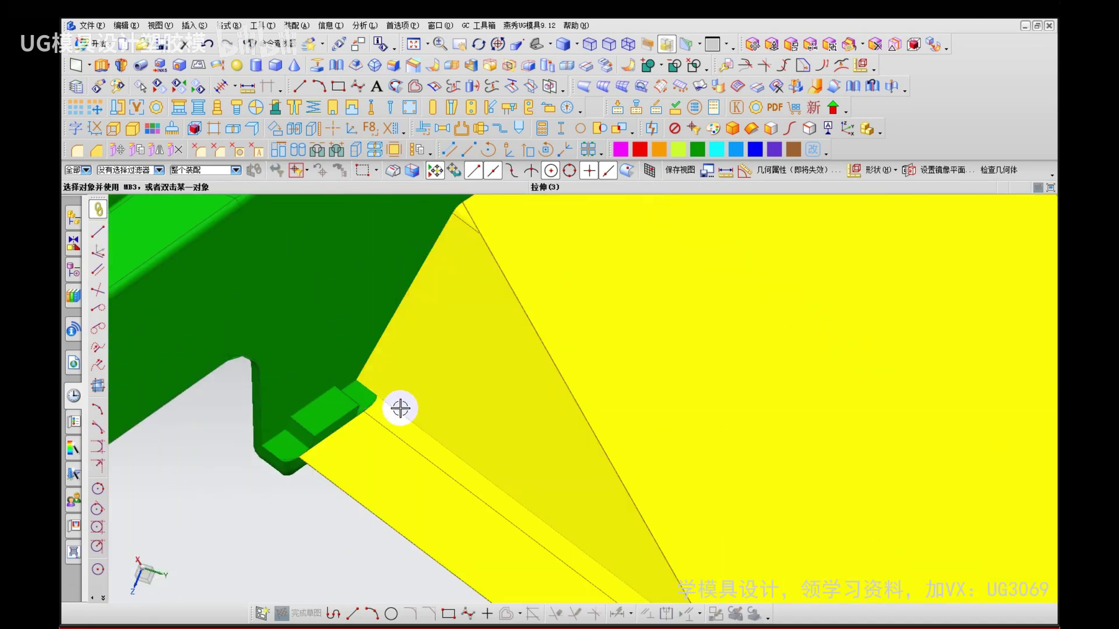
{"action": "scroll", "coordinate": [401, 423], "scroll_direction": "down", "scroll_amount": 4}
Step: Edit the five-curve rim extrusion beside the clip tab so it follows the same short tab edge as its direction
{"action": "middle_click_drag", "start_coordinate": [449, 448], "coordinate": [397, 423]}
{"action": "left_click_drag", "start_coordinate": [641, 458], "coordinate": [603, 511]}
{"action": "key", "text": "Escape"}
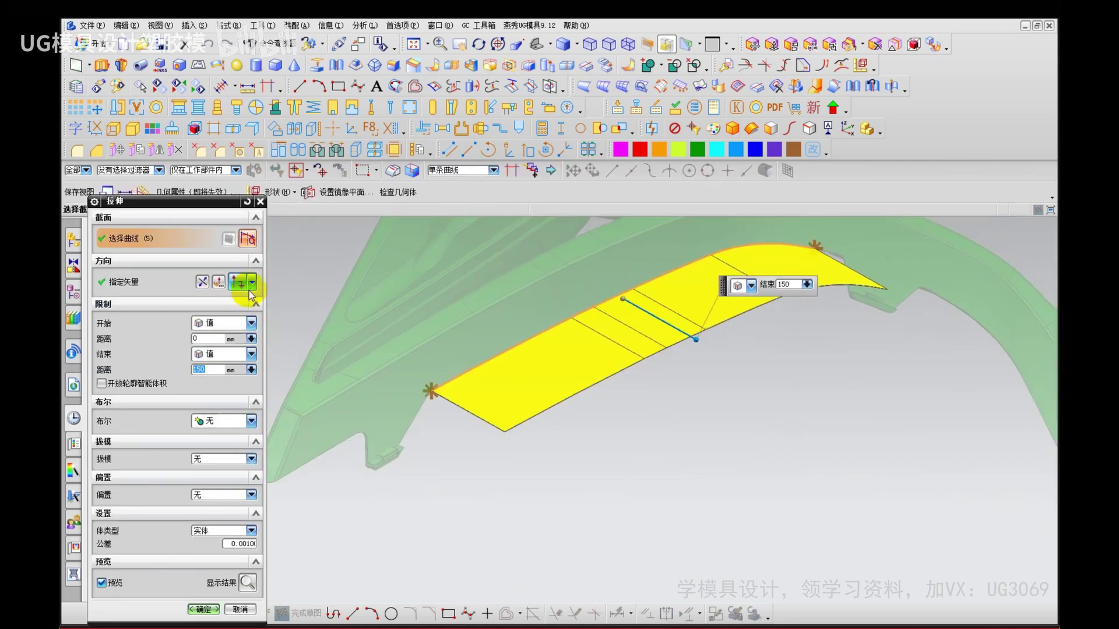
{"action": "left_click", "coordinate": [252, 284]}
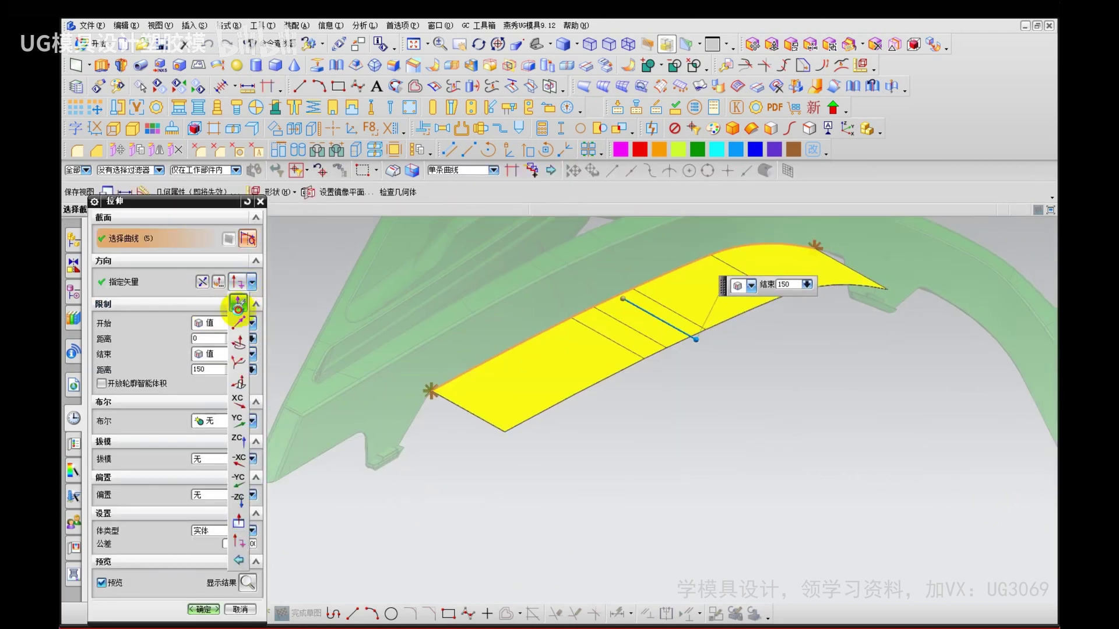
{"action": "left_click", "coordinate": [238, 302]}
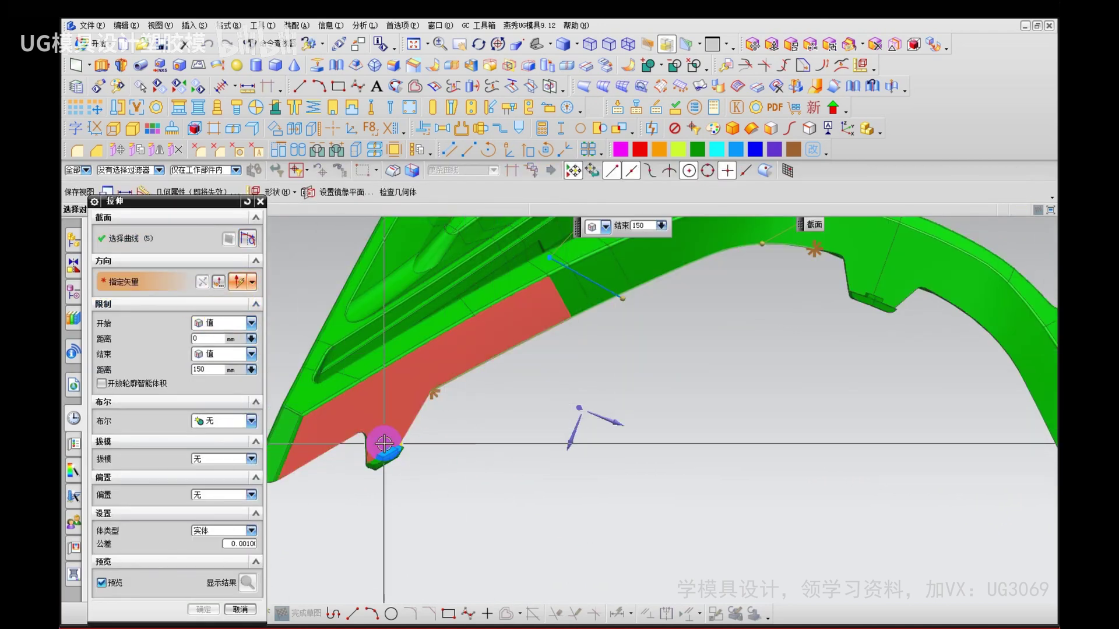
{"action": "scroll", "coordinate": [404, 446], "scroll_direction": "up", "scroll_amount": 12}
{"action": "left_click", "coordinate": [404, 408]}
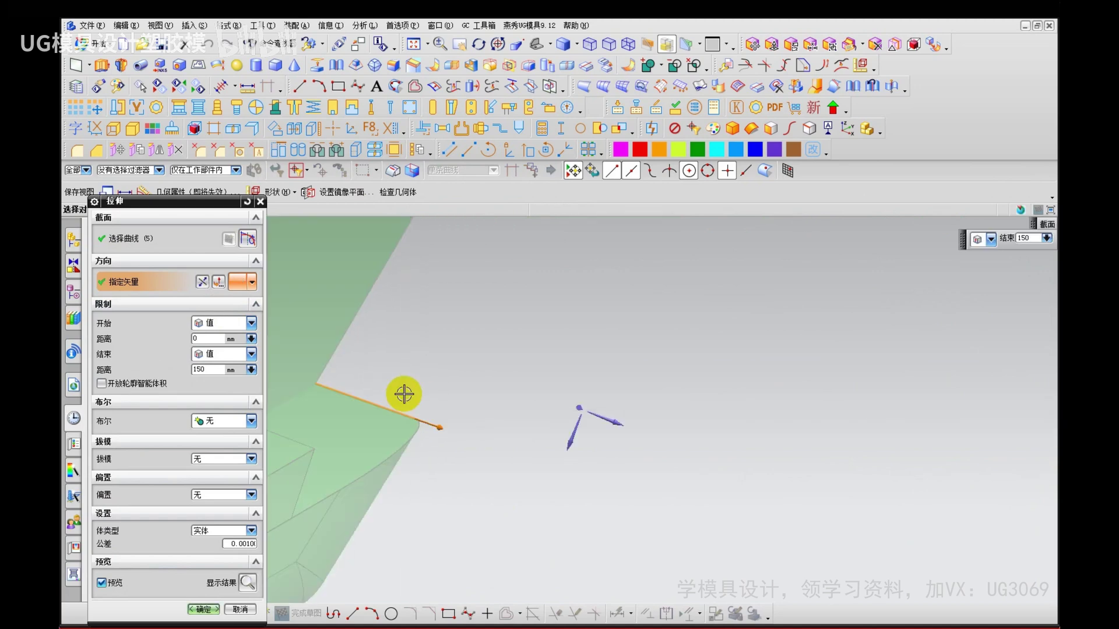
{"action": "middle_click", "coordinate": [403, 362]}
{"action": "scroll", "coordinate": [404, 364], "scroll_direction": "down", "scroll_amount": 10}
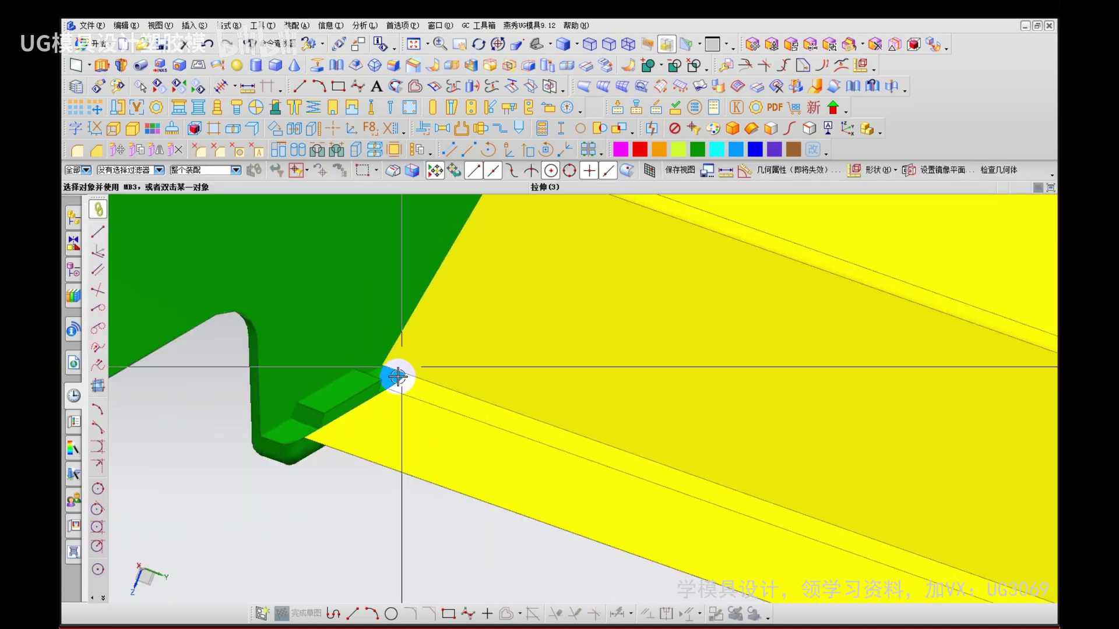
Step: Check both extruded sheets from an orthographic view, hide them, and display the part's face analysis colours
{"action": "middle_click_drag", "start_coordinate": [393, 375], "coordinate": [453, 442]}
{"action": "key", "text": "F8"}
{"action": "middle_click_drag", "start_coordinate": [457, 395], "coordinate": [400, 448], "text": "shift"}
{"action": "key", "text": "F8"}
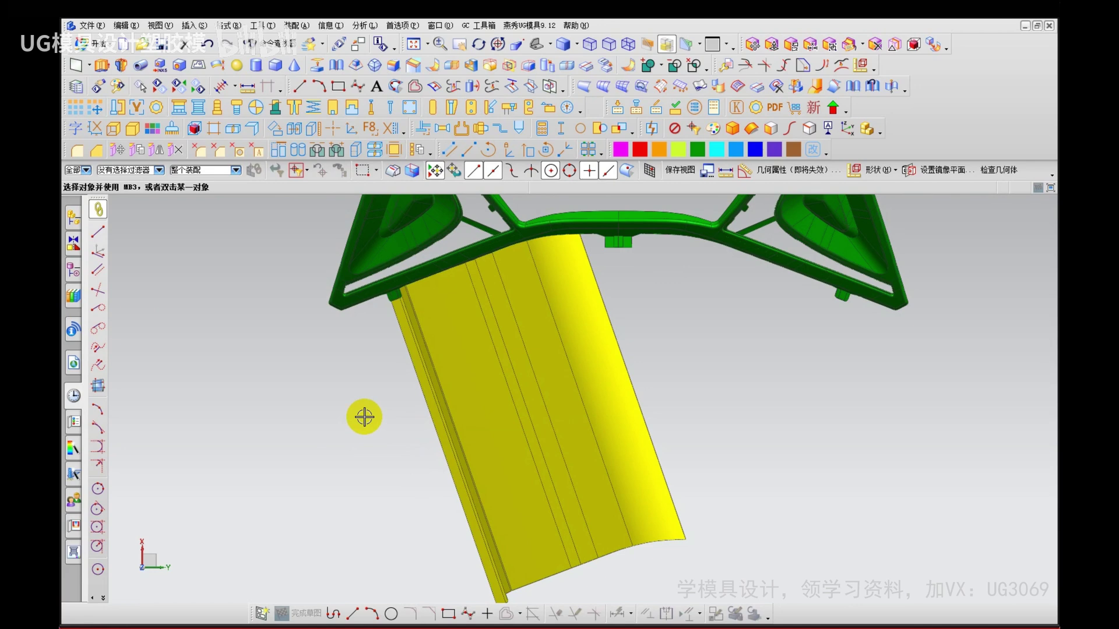
{"action": "left_click", "coordinate": [438, 364]}
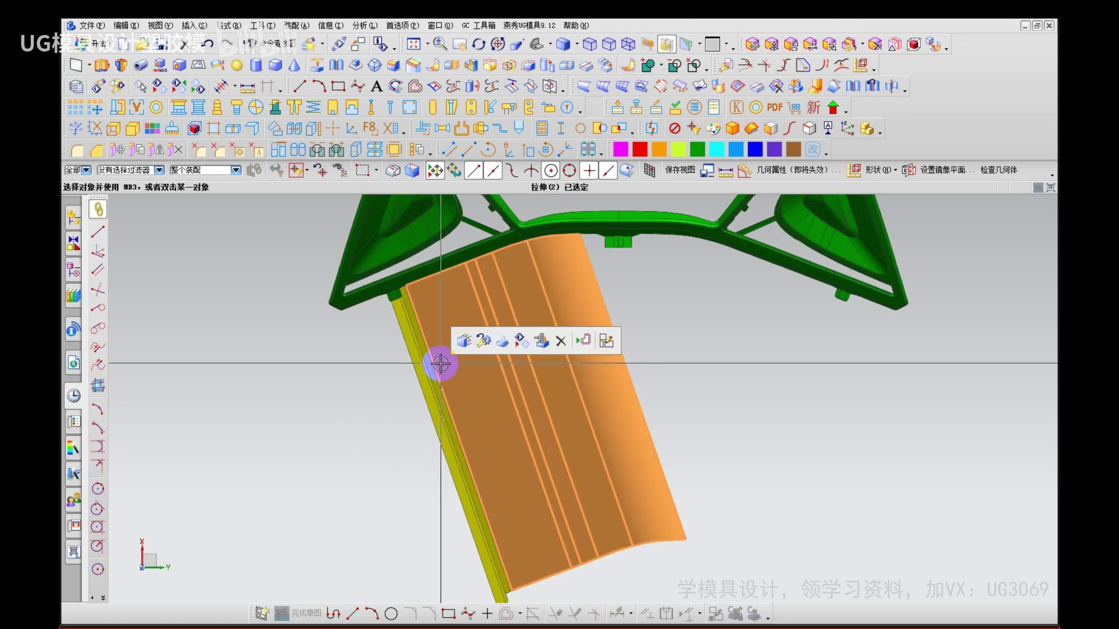
{"action": "key", "text": "ctrl+b"}
{"action": "middle_click_drag", "start_coordinate": [554, 295], "coordinate": [540, 327]}
{"action": "right_click", "coordinate": [527, 324]}
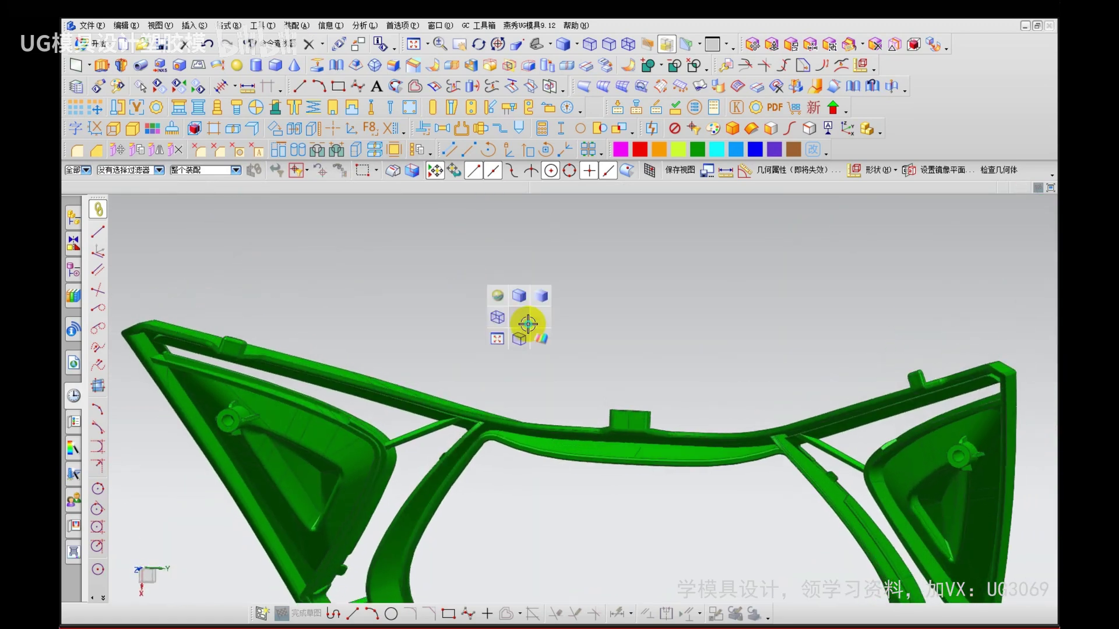
{"action": "left_click", "coordinate": [539, 335]}
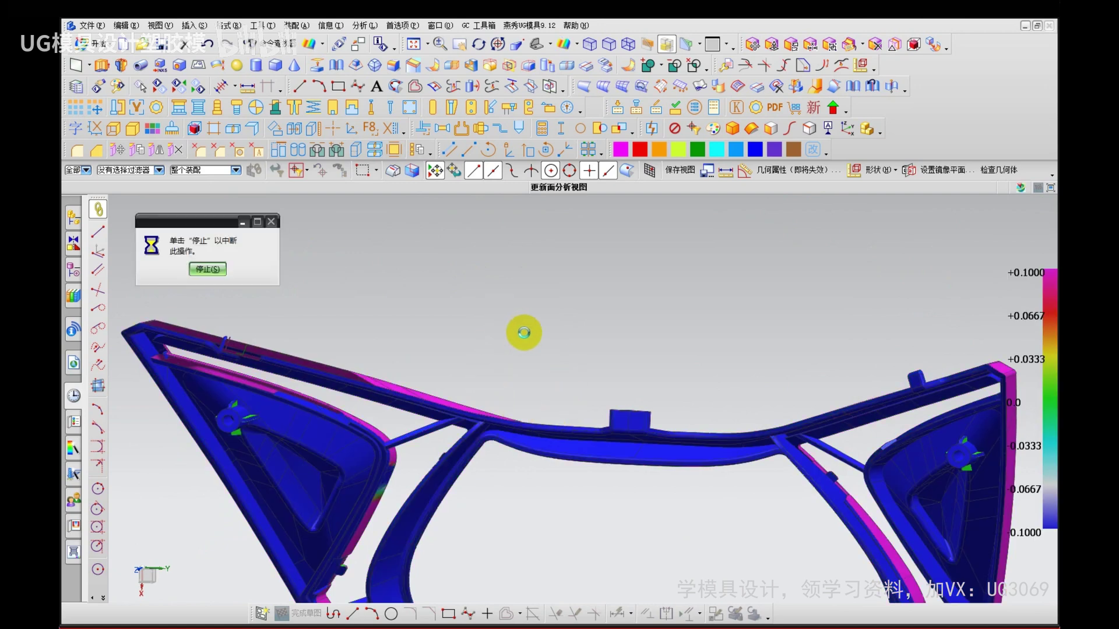
{"action": "left_click_drag", "start_coordinate": [535, 303], "coordinate": [549, 284]}
{"action": "mouse_move", "coordinate": [553, 297]}
{"action": "left_mouse_down"}
{"action": "mouse_move", "coordinate": [560, 306]}
{"action": "mouse_move", "coordinate": [636, 272]}
{"action": "left_mouse_up"}
{"action": "left_click_drag", "start_coordinate": [746, 268], "coordinate": [784, 282]}
{"action": "mouse_move", "coordinate": [800, 260]}
{"action": "left_mouse_down"}
{"action": "mouse_move", "coordinate": [822, 287]}
{"action": "mouse_move", "coordinate": [872, 290]}
{"action": "left_mouse_up"}
{"action": "mouse_move", "coordinate": [894, 262]}
{"action": "left_mouse_down"}
{"action": "mouse_move", "coordinate": [923, 284]}
{"action": "mouse_move", "coordinate": [937, 120]}
{"action": "mouse_move", "coordinate": [1003, 124]}
{"action": "left_mouse_up"}
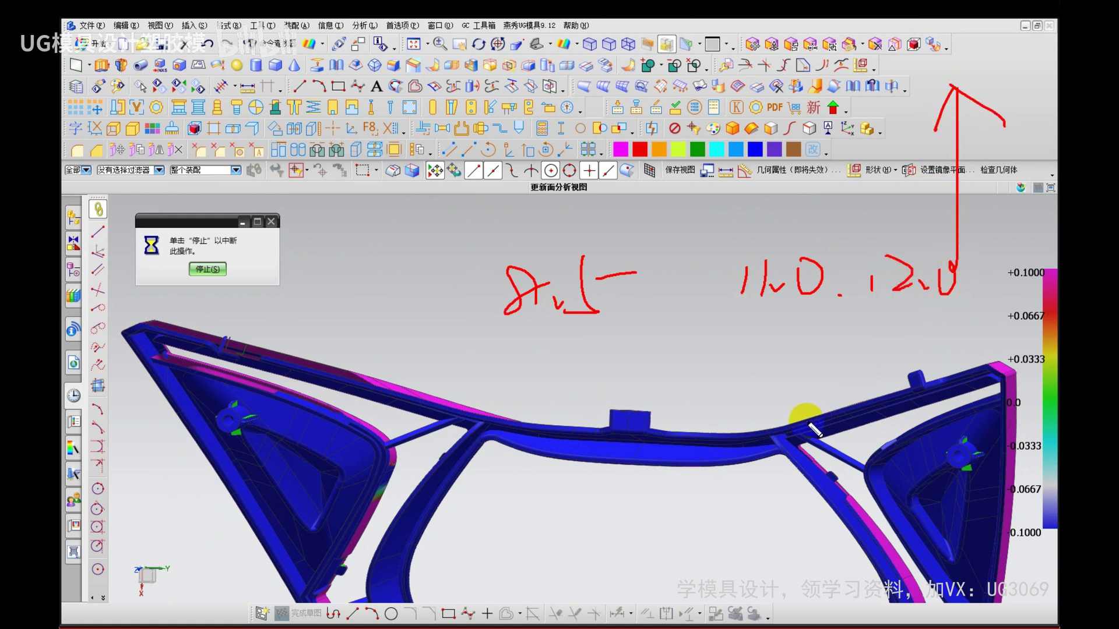
{"action": "key", "text": "Escape"}
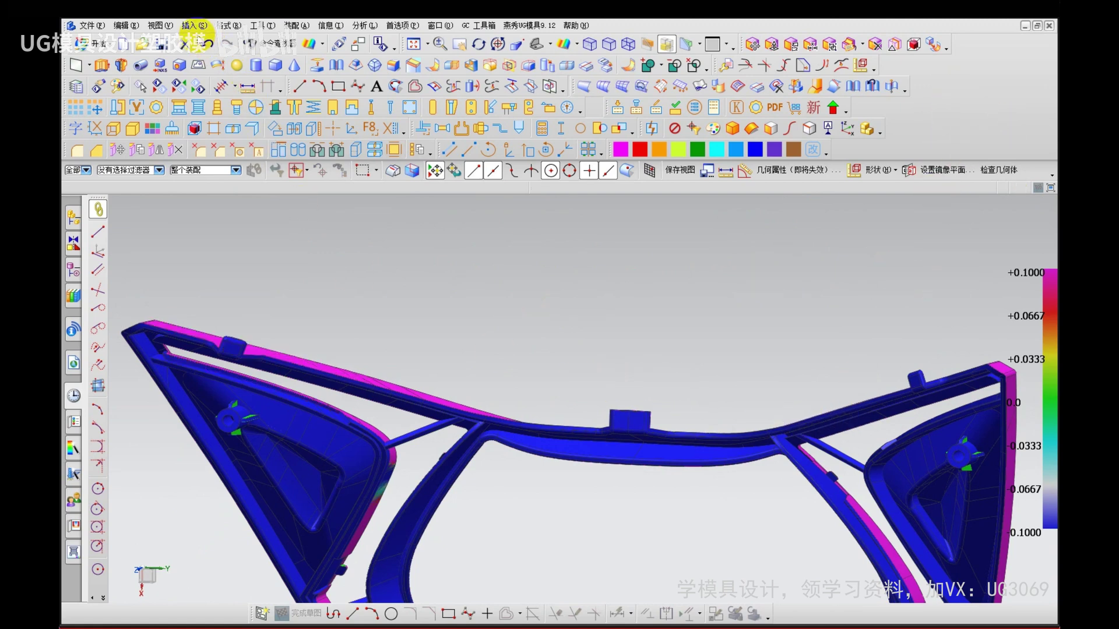
Step: Start extracting single faces and select two adjoining narrow faces along the rim beside the centre tab
{"action": "left_click", "coordinate": [196, 26]}
{"action": "mouse_move", "coordinate": [263, 263]}
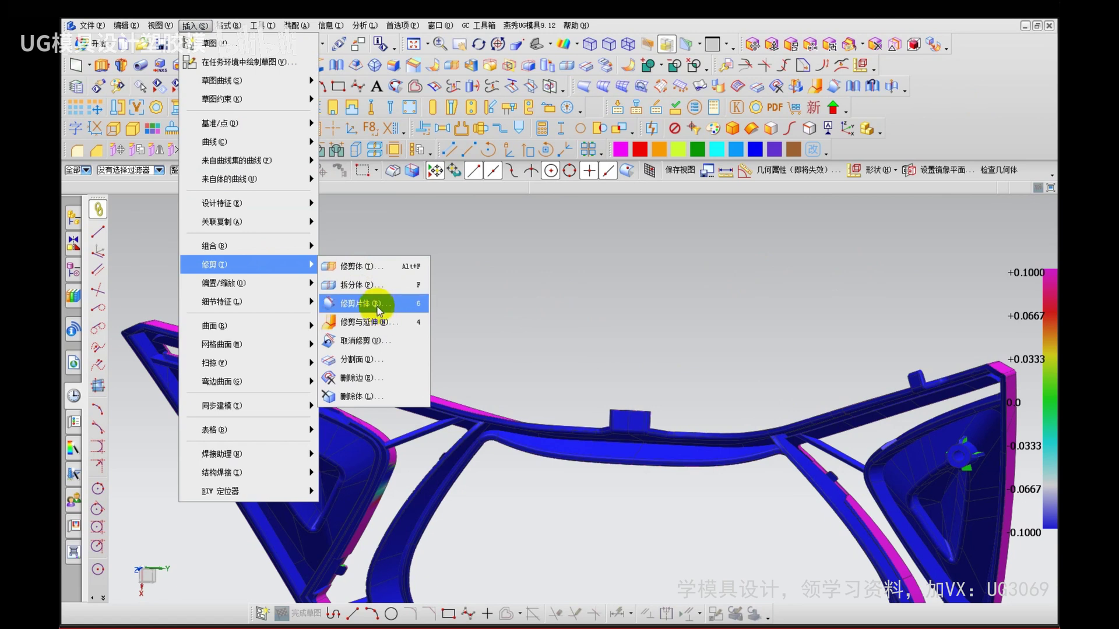
{"action": "mouse_move", "coordinate": [291, 222]}
{"action": "left_click", "coordinate": [375, 257]}
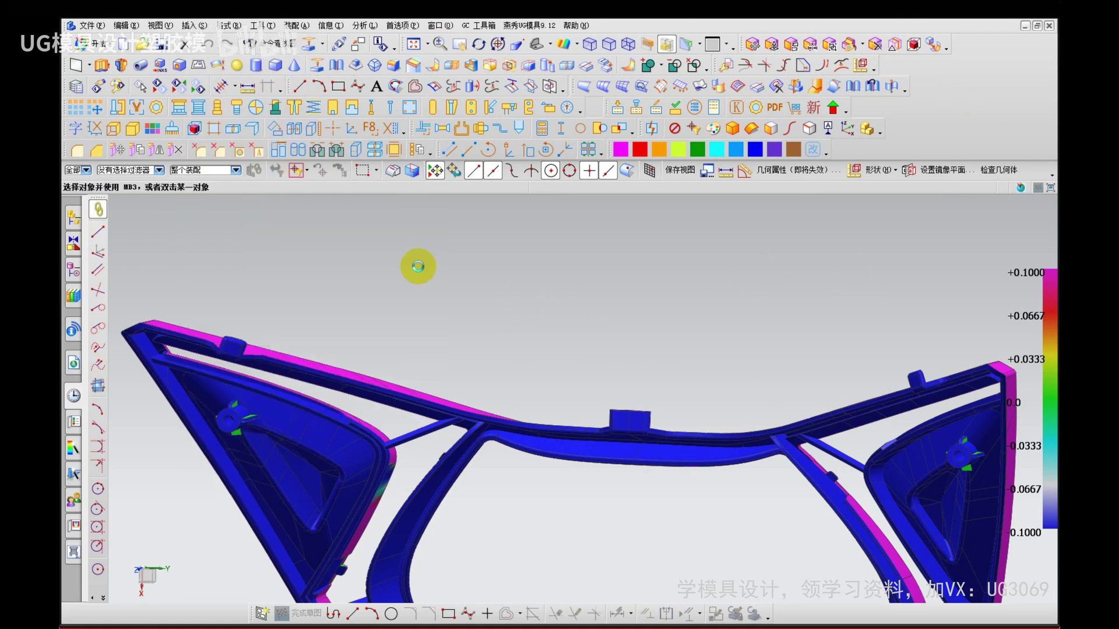
{"action": "scroll", "coordinate": [513, 455], "scroll_direction": "up", "scroll_amount": 6}
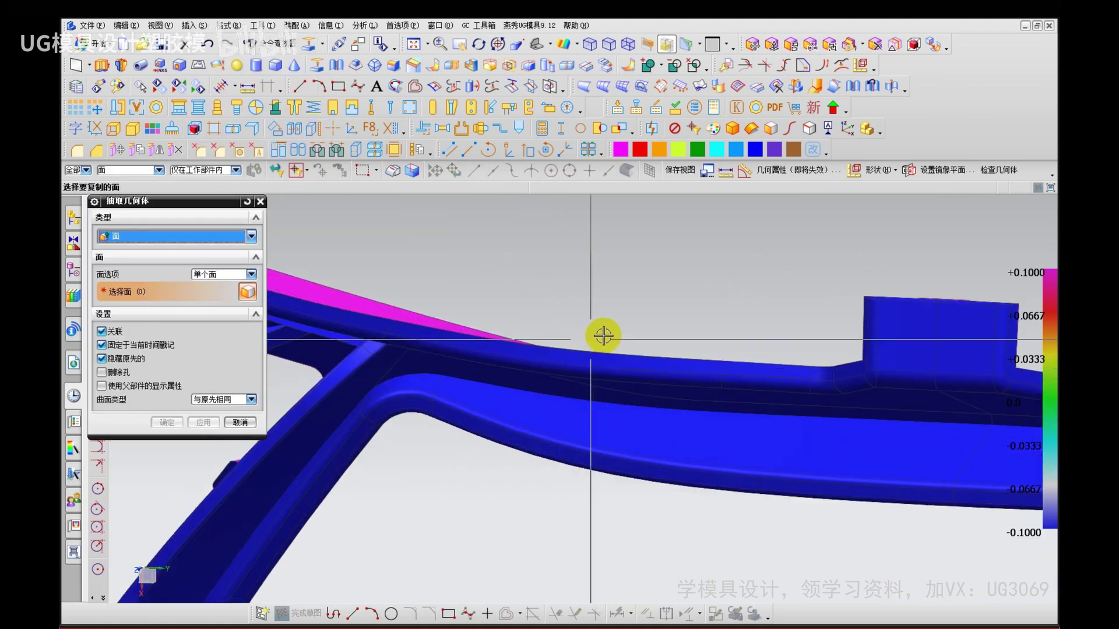
{"action": "left_click", "coordinate": [814, 380]}
{"action": "left_click", "coordinate": [740, 382]}
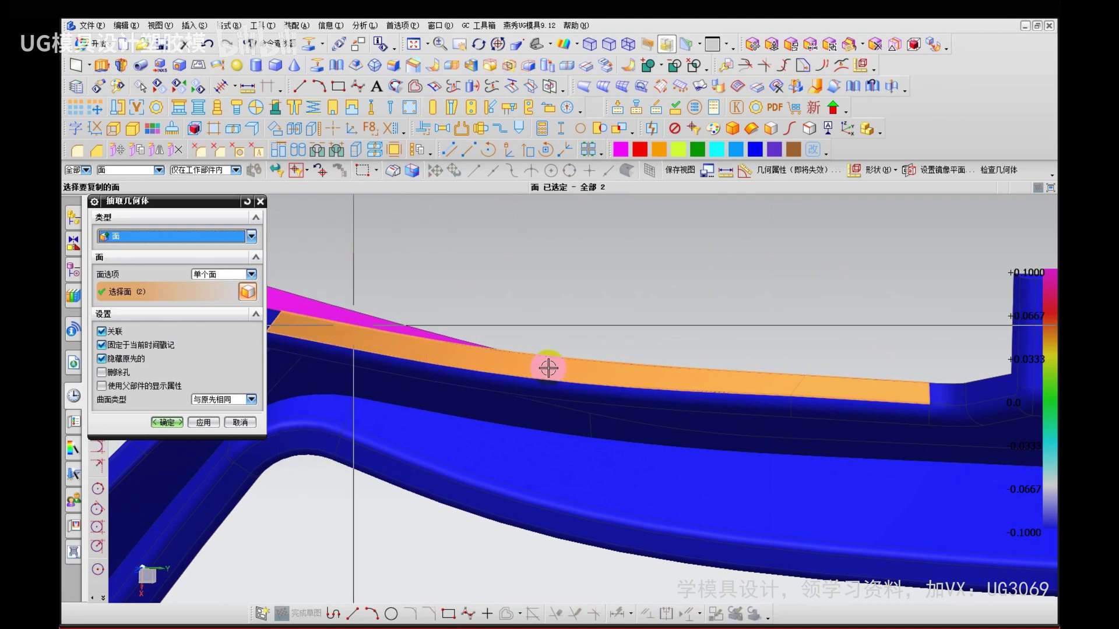
Step: Add four more connected narrow rim faces leading away from the centre tab and extract all six, hiding the original
{"action": "scroll", "coordinate": [564, 378], "scroll_direction": "down", "scroll_amount": 3}
{"action": "left_click", "coordinate": [408, 342]}
{"action": "middle_click_drag", "start_coordinate": [408, 342], "coordinate": [500, 330]}
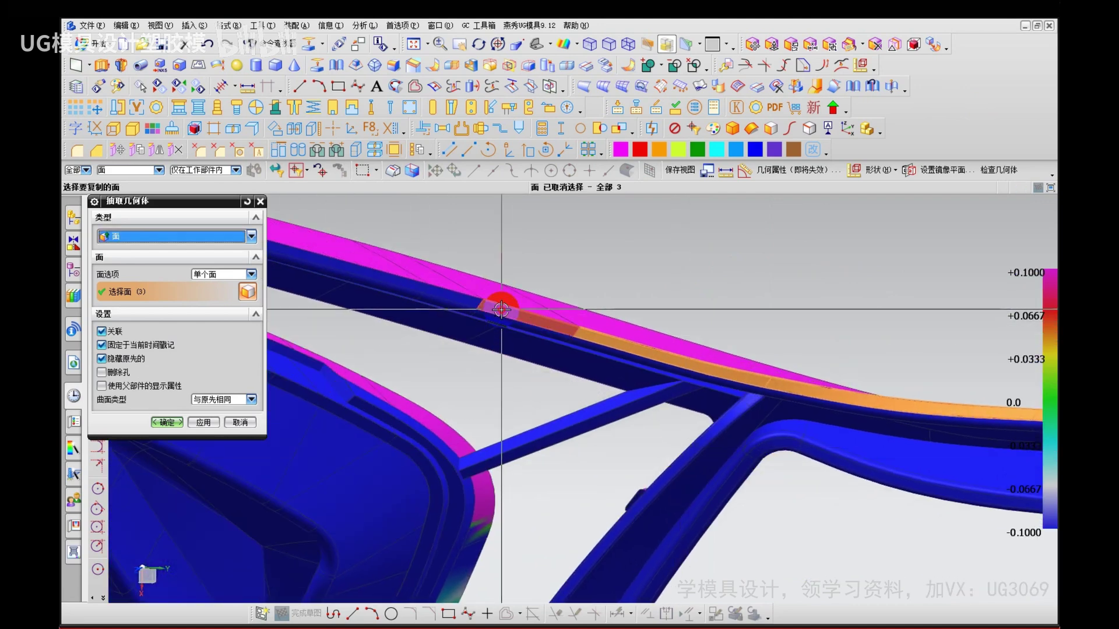
{"action": "left_click", "coordinate": [461, 298]}
{"action": "left_click", "coordinate": [461, 299]}
{"action": "scroll", "coordinate": [460, 299], "scroll_direction": "down", "scroll_amount": 1}
{"action": "left_click", "coordinate": [421, 296]}
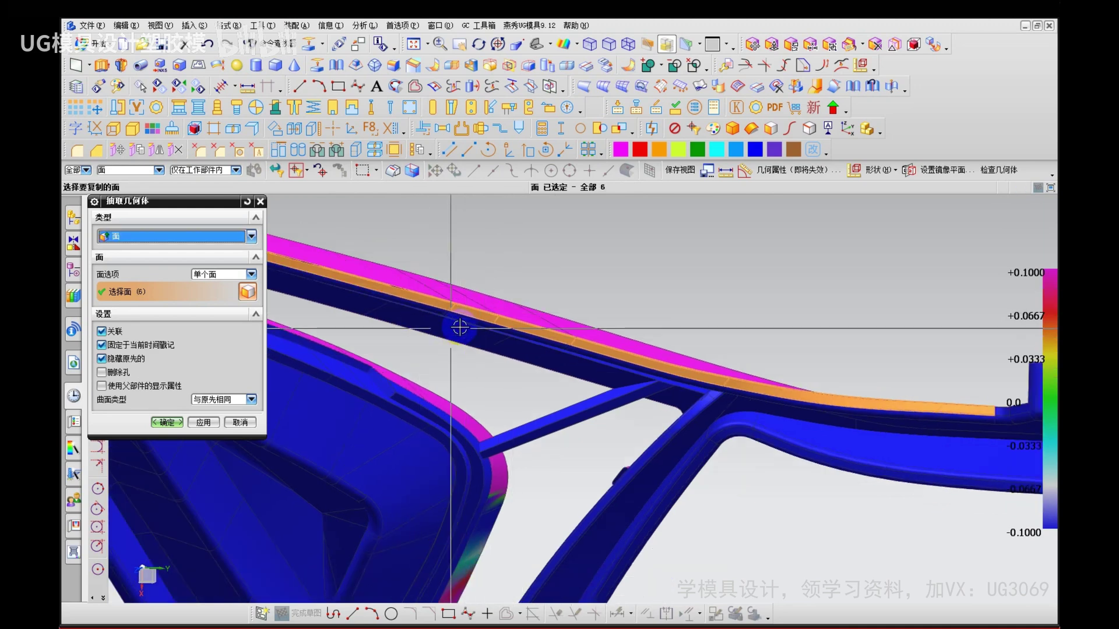
{"action": "middle_click_drag", "start_coordinate": [438, 361], "coordinate": [426, 278]}
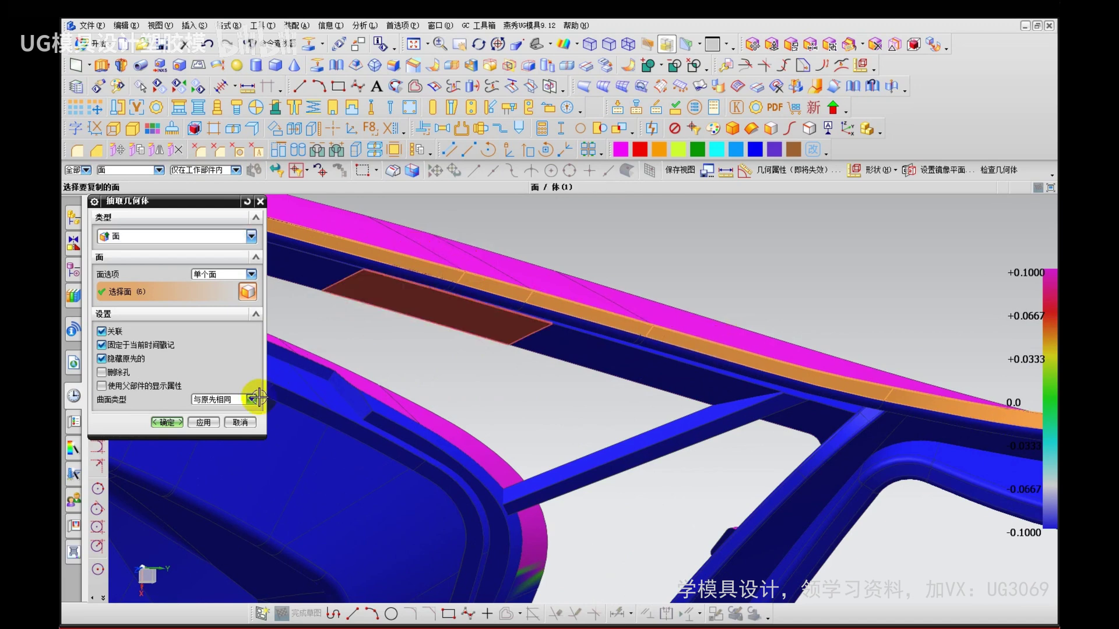
{"action": "left_click", "coordinate": [167, 422]}
Step: Extend two adjacent edges near the centre end of the extracted strip by 100 mm with Trim and Extend, using natural curvature
{"action": "scroll", "coordinate": [420, 363], "scroll_direction": "down", "scroll_amount": 4}
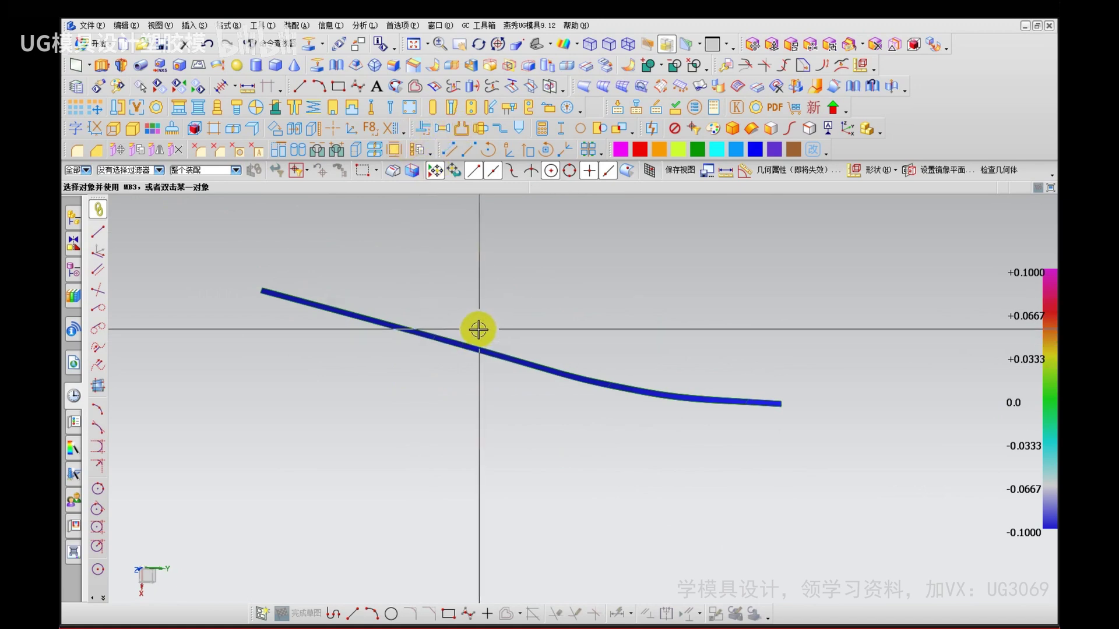
{"action": "left_click", "coordinate": [195, 25]}
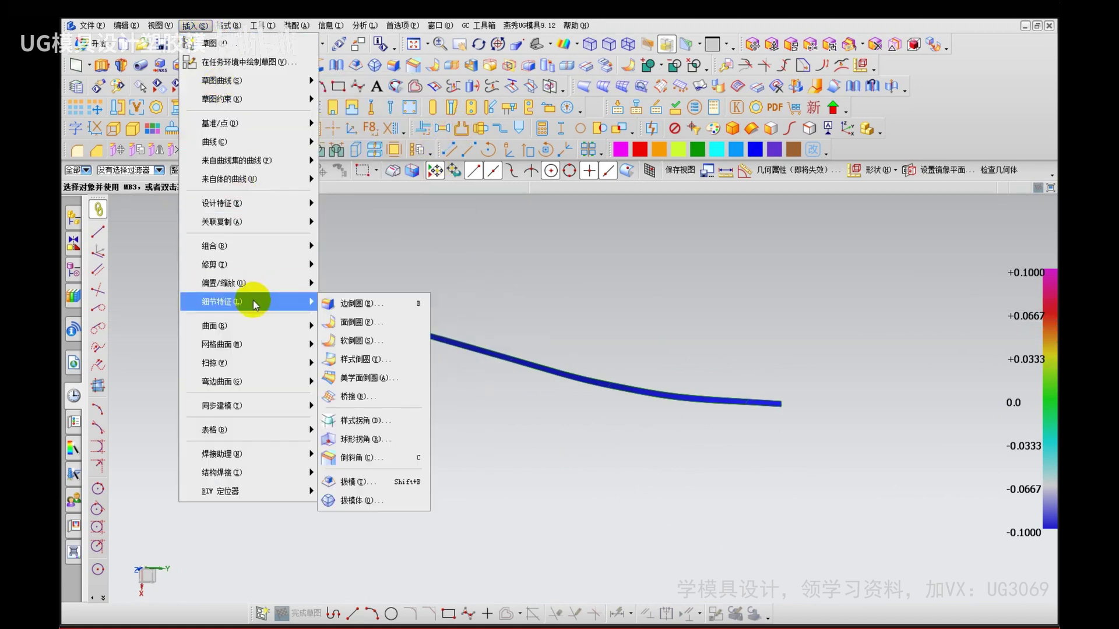
{"action": "left_click", "coordinate": [356, 322]}
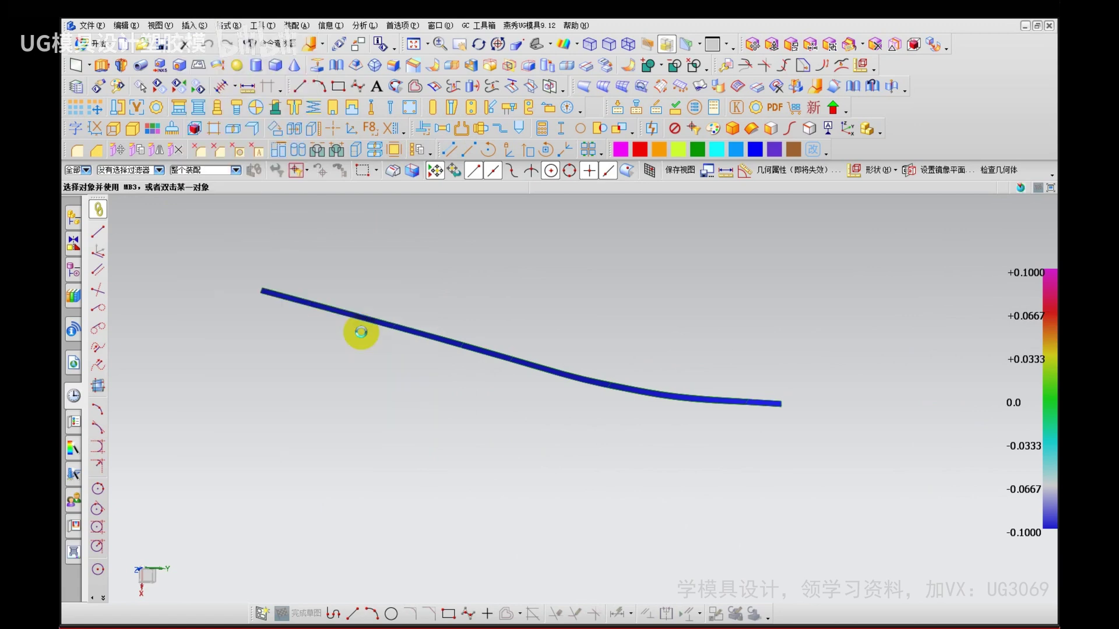
{"action": "left_click", "coordinate": [733, 409]}
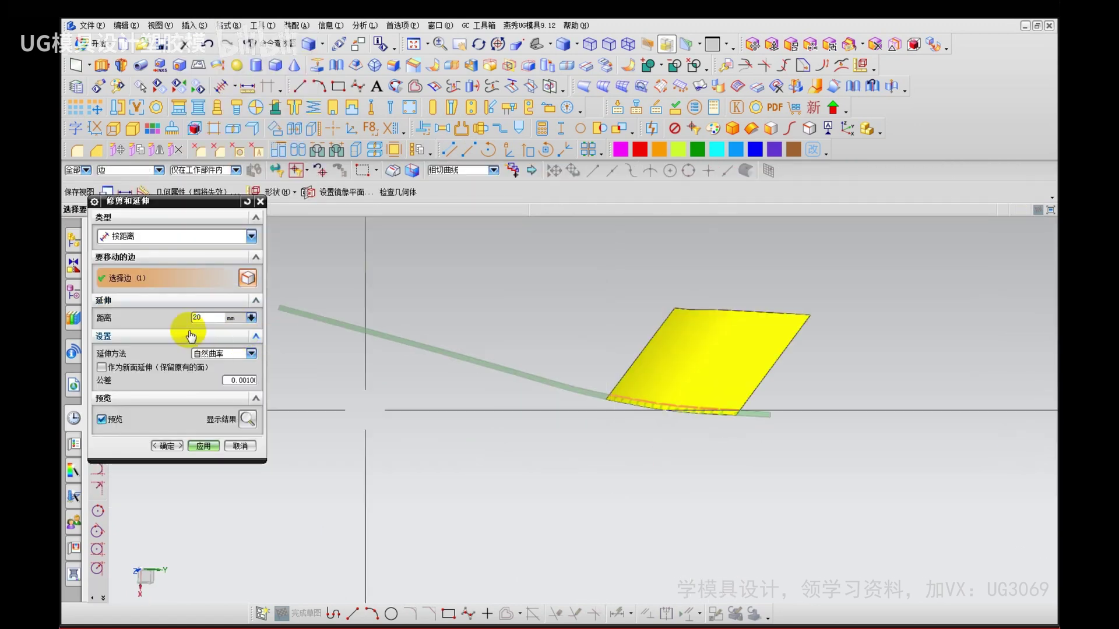
{"action": "key", "text": "Return"}
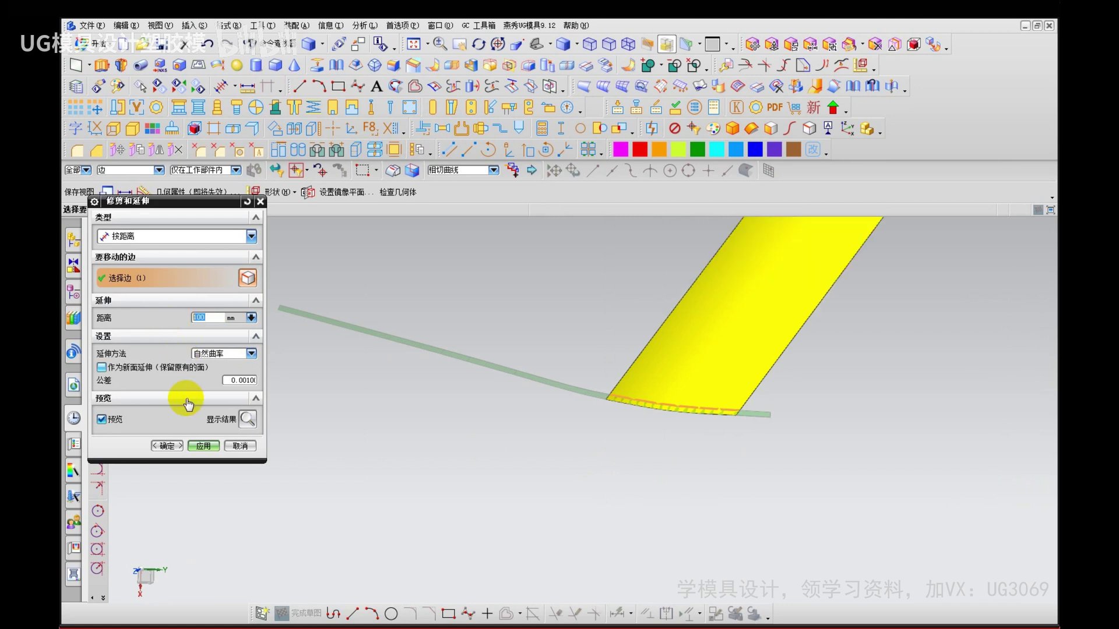
{"action": "left_click", "coordinate": [203, 447]}
{"action": "left_click", "coordinate": [579, 382]}
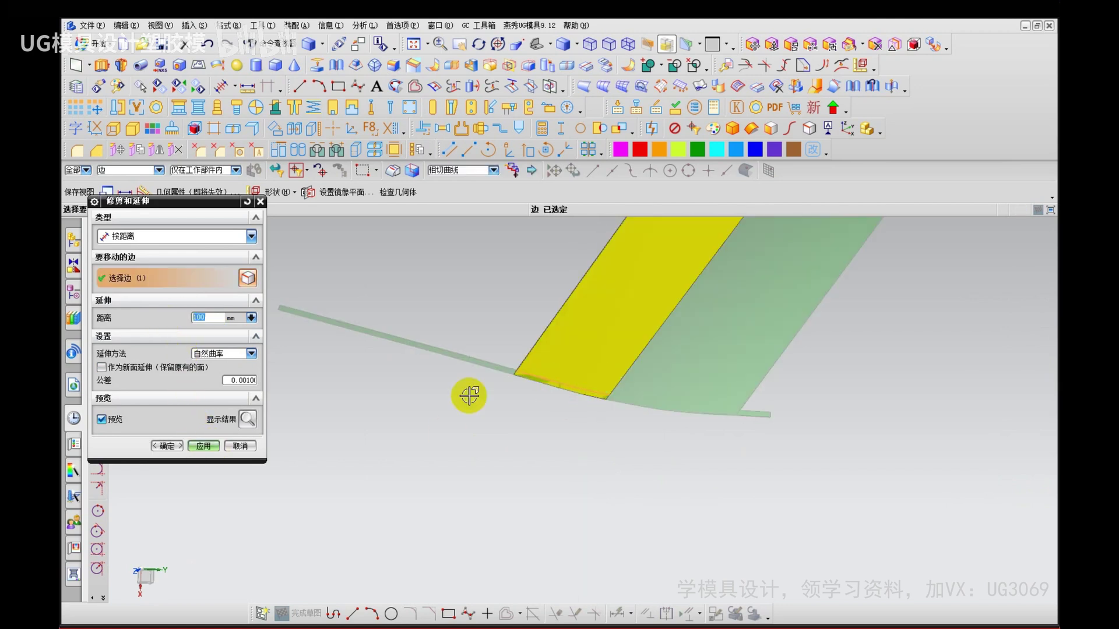
{"action": "left_click", "coordinate": [204, 446]}
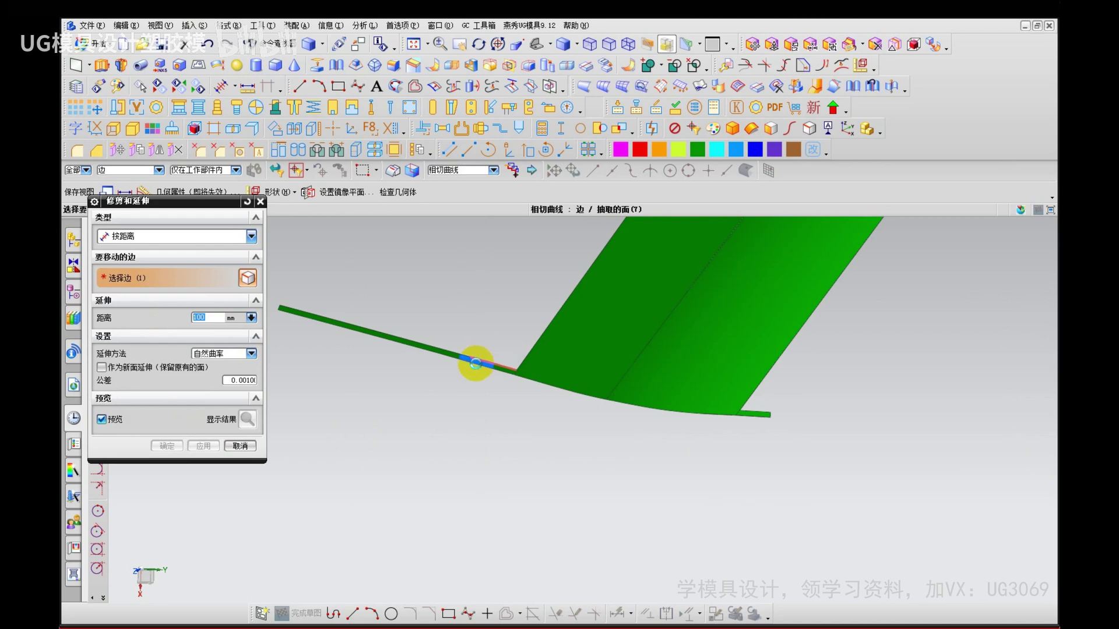
Step: Try to extend the short edge beside the already extended sheets by 100 mm with natural curvature
{"action": "left_click", "coordinate": [477, 362]}
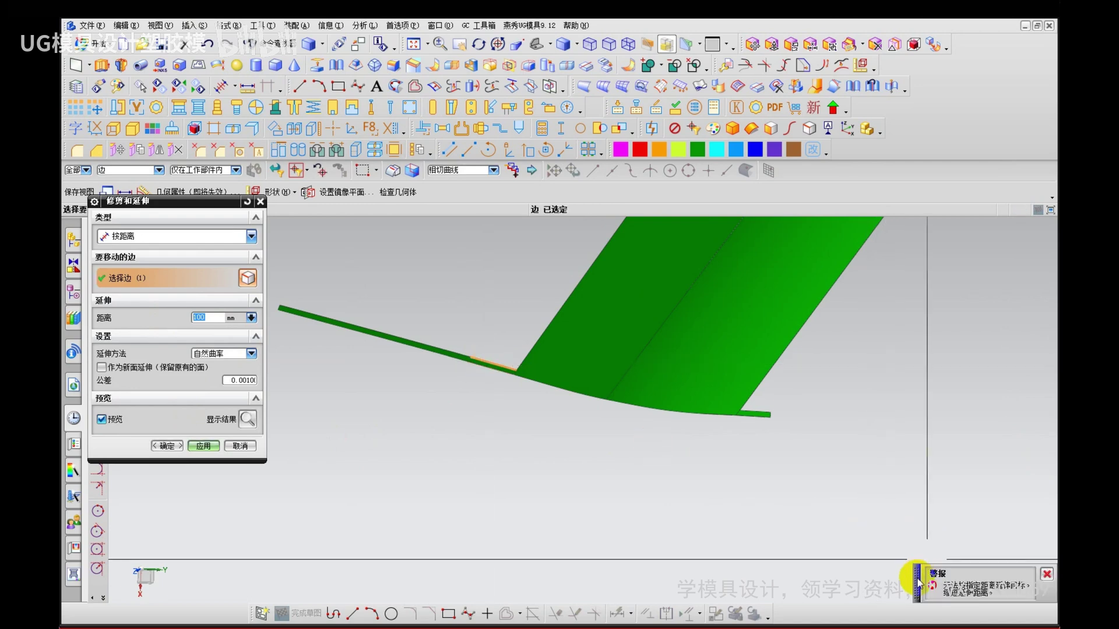
{"action": "left_click_drag", "start_coordinate": [846, 519], "coordinate": [749, 457]}
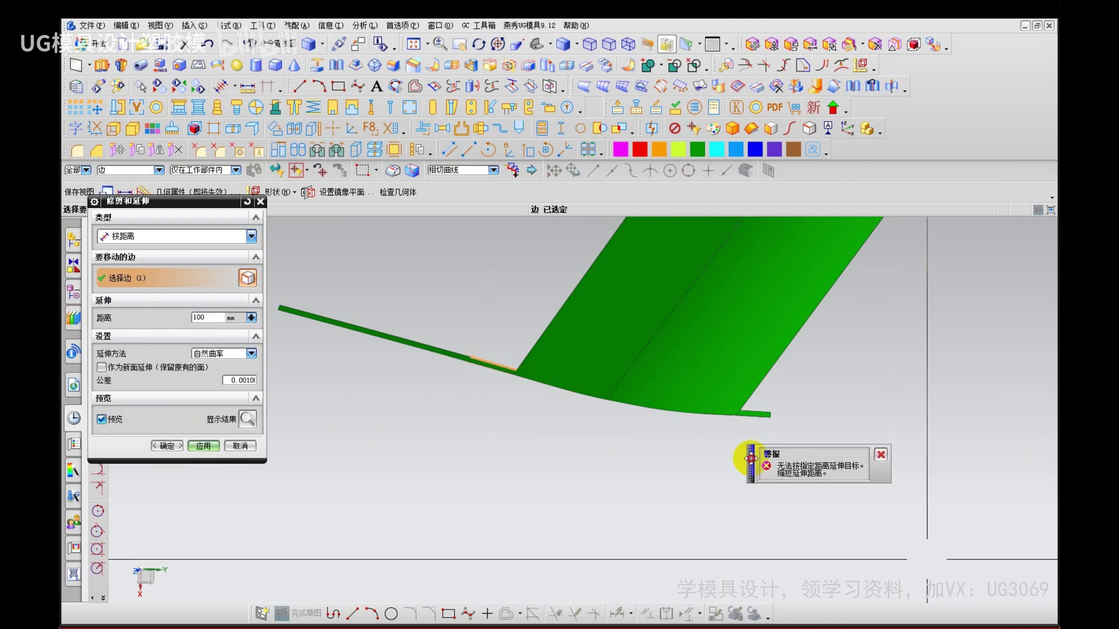
{"action": "left_click", "coordinate": [203, 445]}
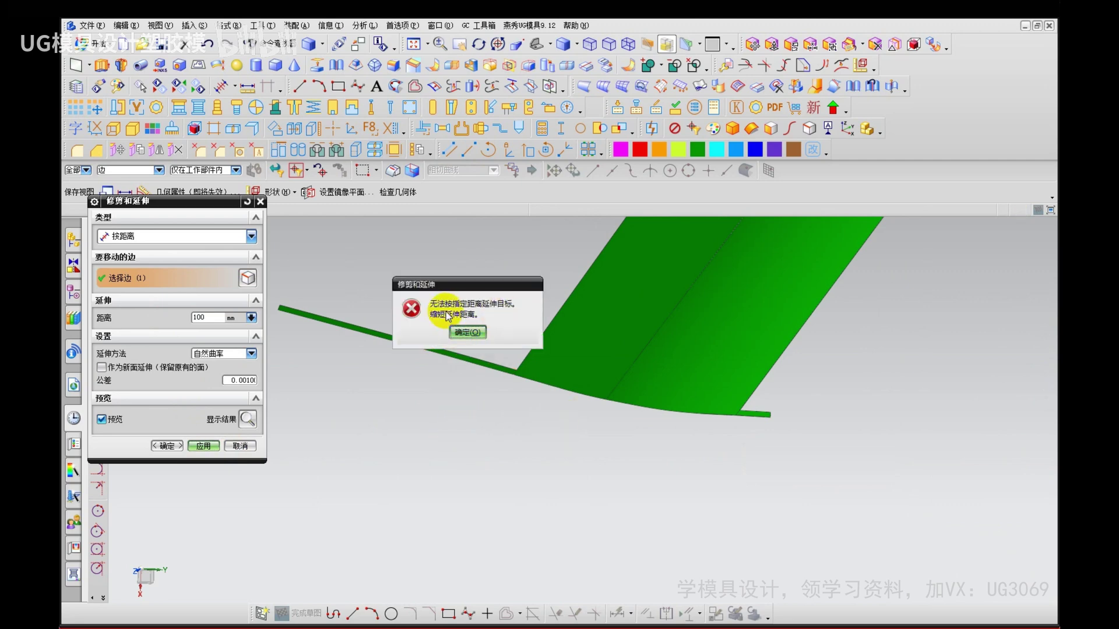
{"action": "left_click", "coordinate": [468, 332]}
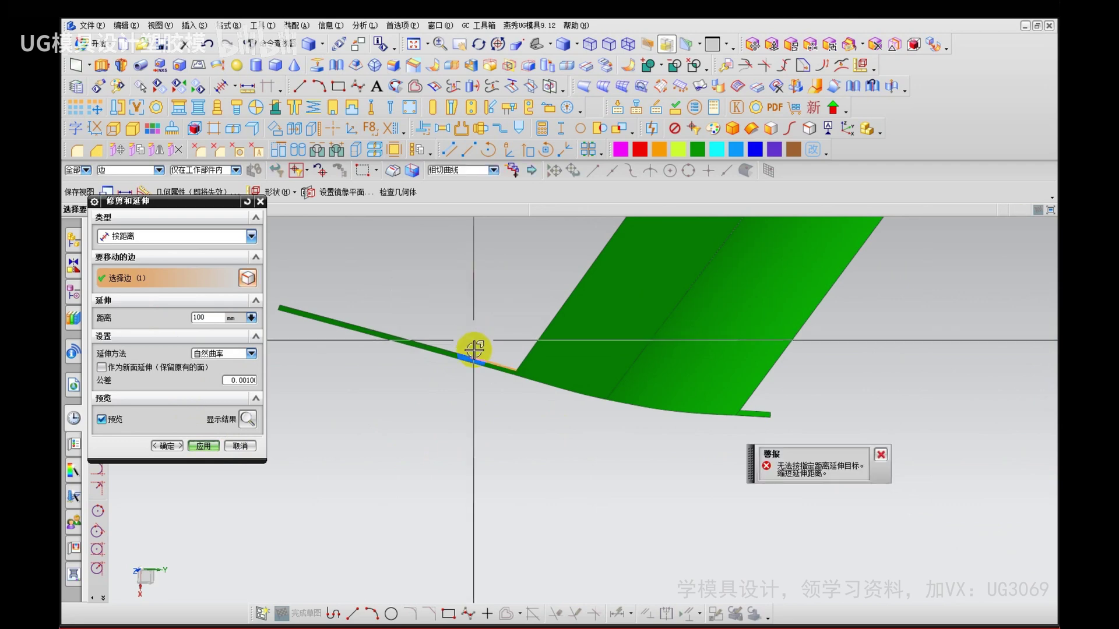
Step: Extend the long edge at the strip's outer end and the short edge at its centre end by 100 mm each
{"action": "left_click", "coordinate": [314, 315]}
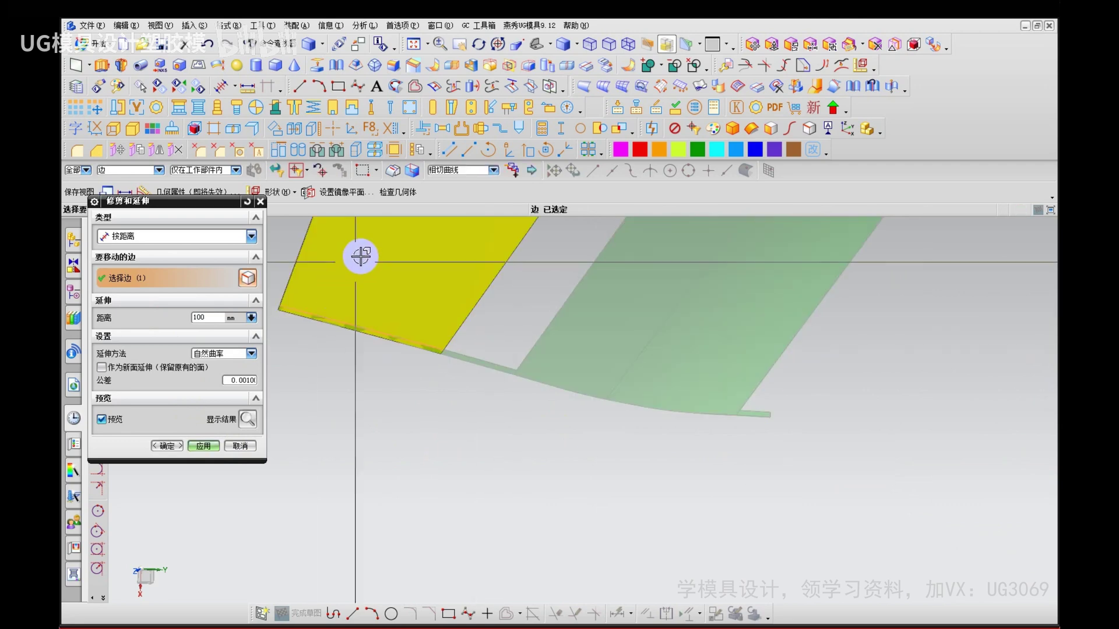
{"action": "left_click", "coordinate": [203, 446]}
{"action": "scroll", "coordinate": [461, 348], "scroll_direction": "up", "scroll_amount": 3}
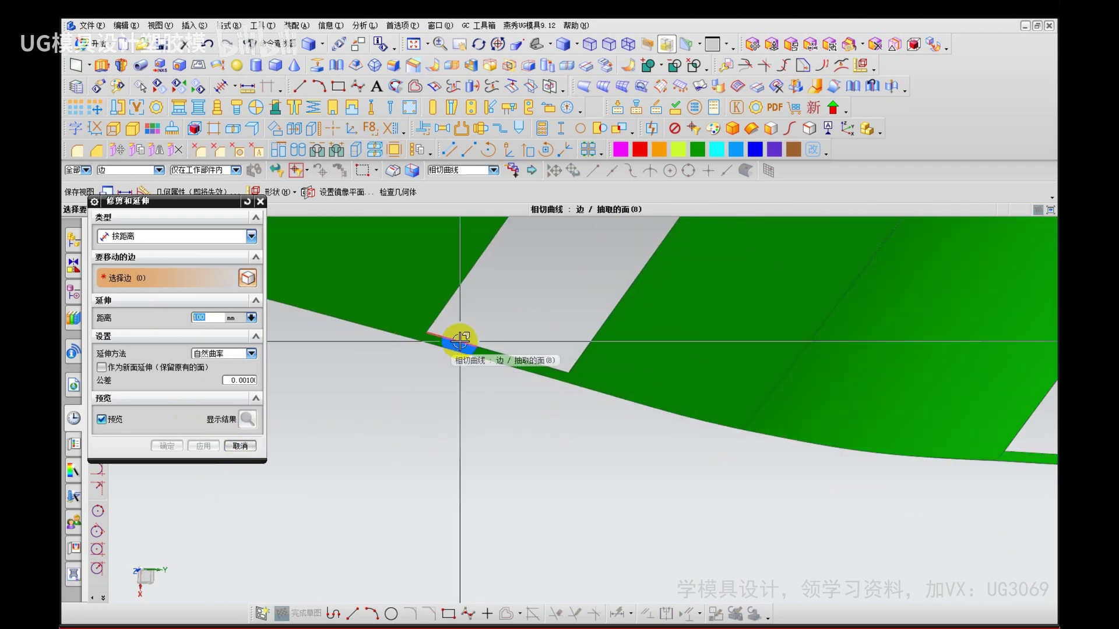
{"action": "left_click", "coordinate": [460, 344]}
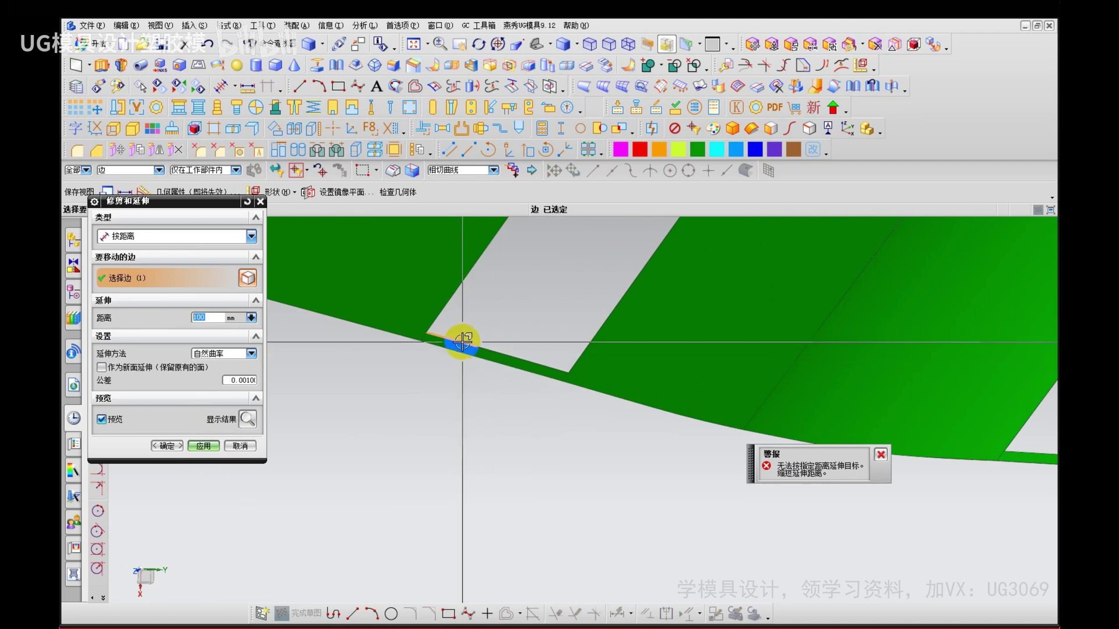
{"action": "scroll", "coordinate": [449, 343], "scroll_direction": "down", "scroll_amount": 3}
{"action": "left_click", "coordinate": [751, 415]}
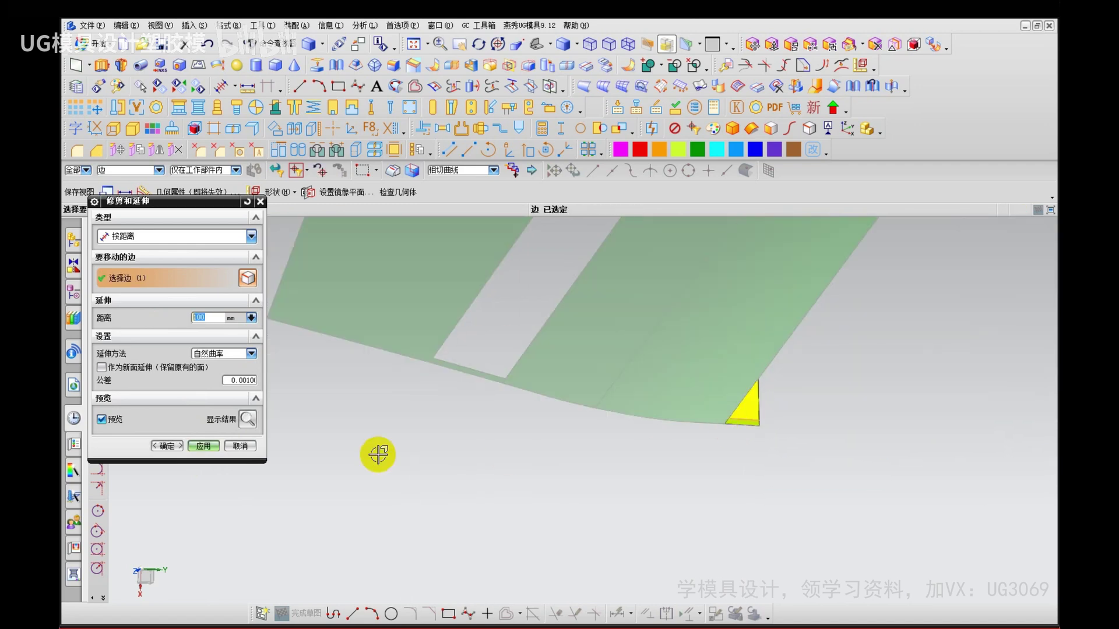
{"action": "left_click", "coordinate": [193, 446]}
Step: Extend the short edge in the gap bordering the centre-side sheet by 50 mm
{"action": "scroll", "coordinate": [477, 365], "scroll_direction": "up", "scroll_amount": 4}
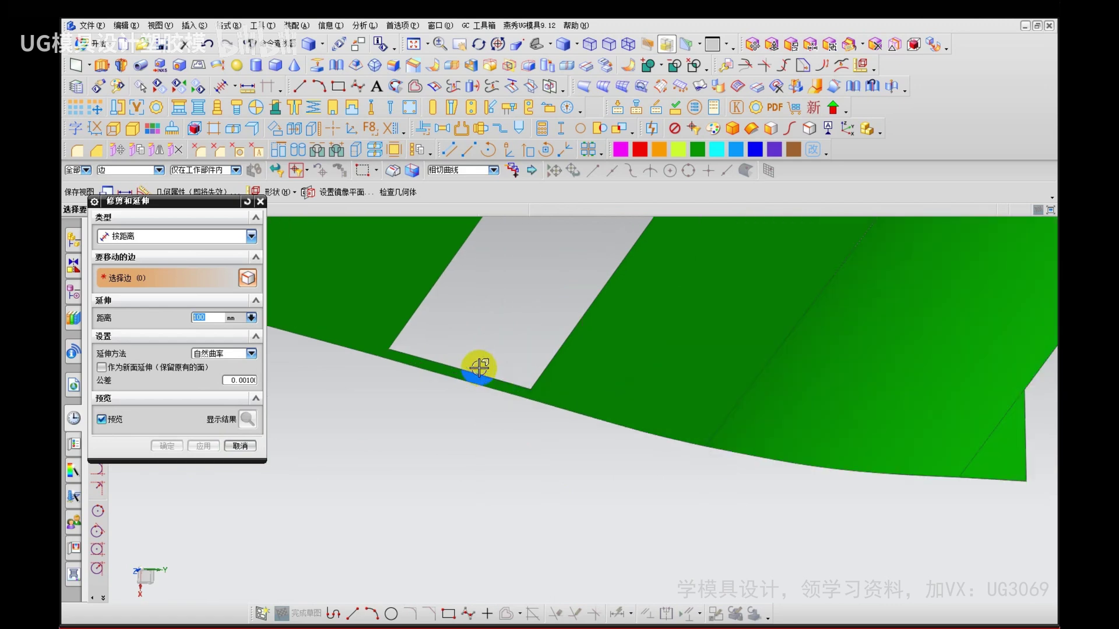
{"action": "left_click", "coordinate": [502, 394]}
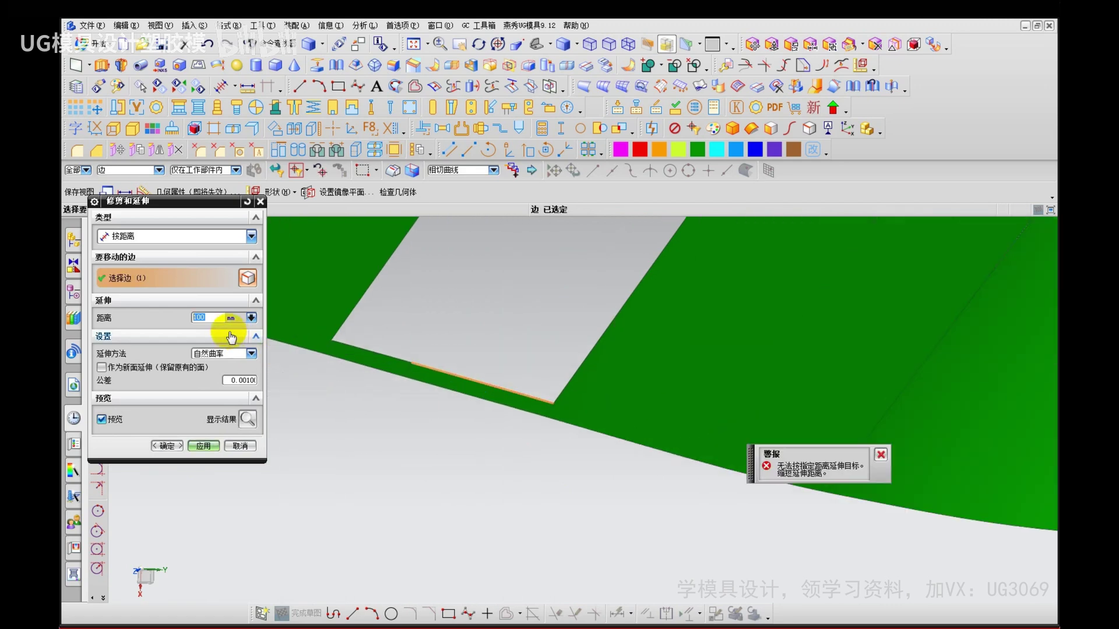
{"action": "key", "text": "Return"}
{"action": "scroll", "coordinate": [417, 508], "scroll_direction": "down", "scroll_amount": 4}
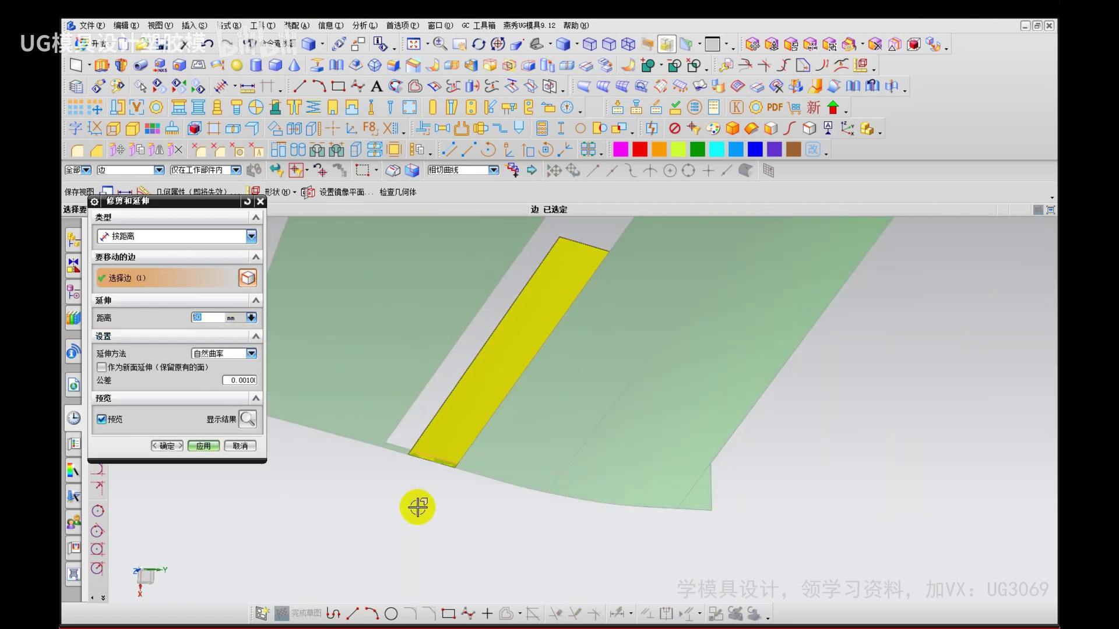
{"action": "middle_click", "coordinate": [417, 507]}
Step: Extend the last unextended short edge in the gap between the large sheets by 50 mm
{"action": "scroll", "coordinate": [408, 460], "scroll_direction": "up", "scroll_amount": 4}
{"action": "left_click", "coordinate": [400, 446]}
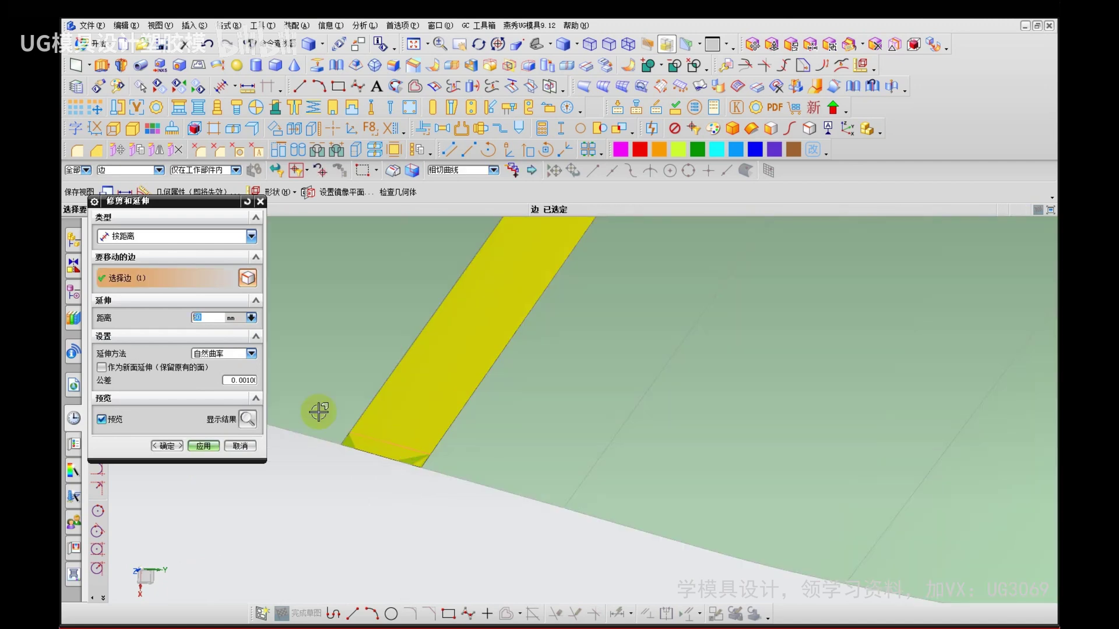
{"action": "key", "text": "Return"}
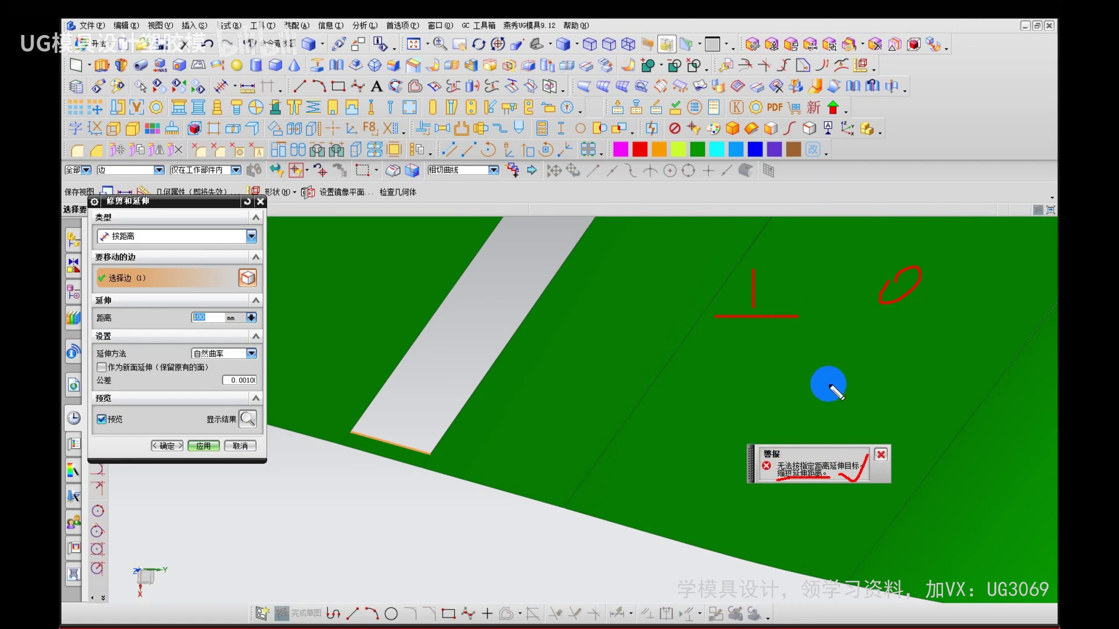
{"action": "key", "text": "Escape"}
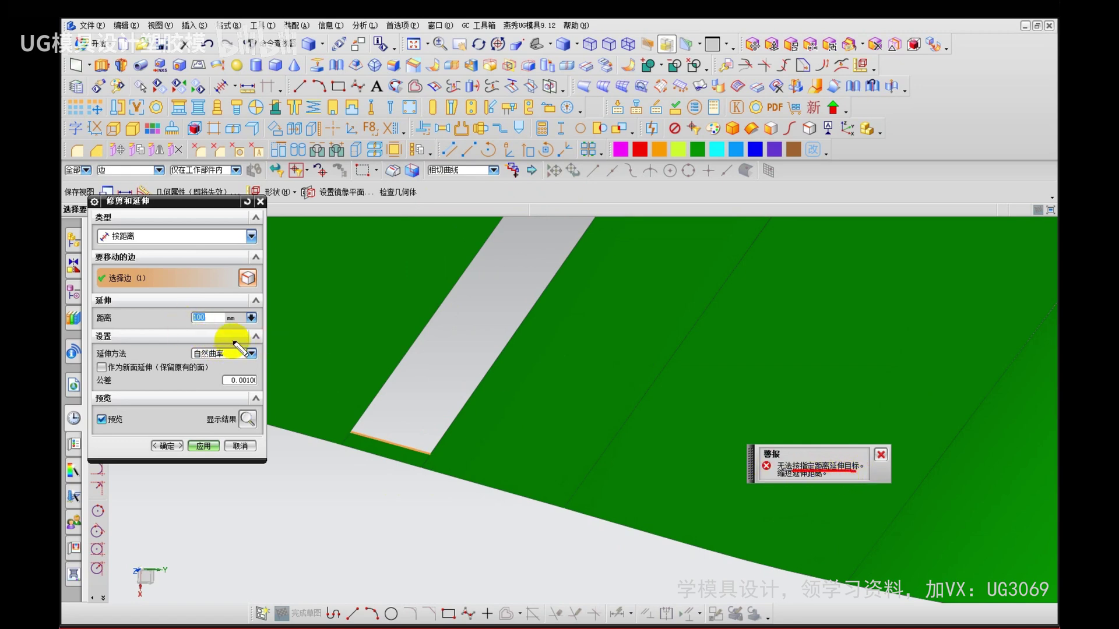
{"action": "mouse_move", "coordinate": [216, 299]}
{"action": "left_mouse_down"}
{"action": "mouse_move", "coordinate": [172, 320]}
{"action": "mouse_move", "coordinate": [216, 298]}
{"action": "left_mouse_up"}
{"action": "mouse_move", "coordinate": [440, 394]}
{"action": "left_mouse_down"}
{"action": "mouse_move", "coordinate": [401, 435]}
{"action": "mouse_move", "coordinate": [420, 439]}
{"action": "left_mouse_up"}
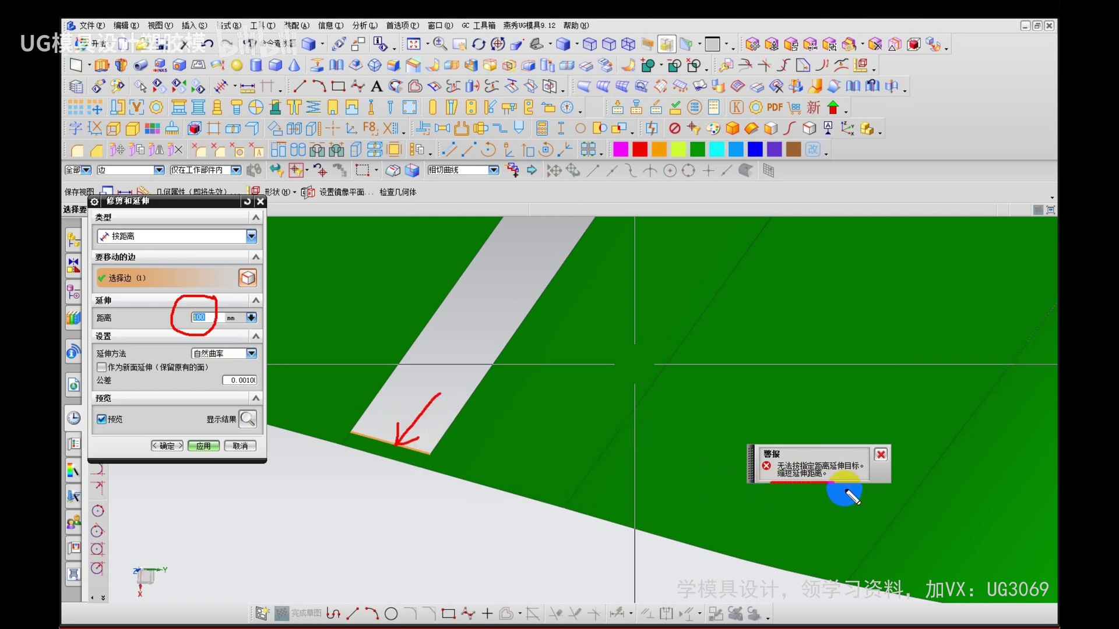
{"action": "key", "text": "Escape"}
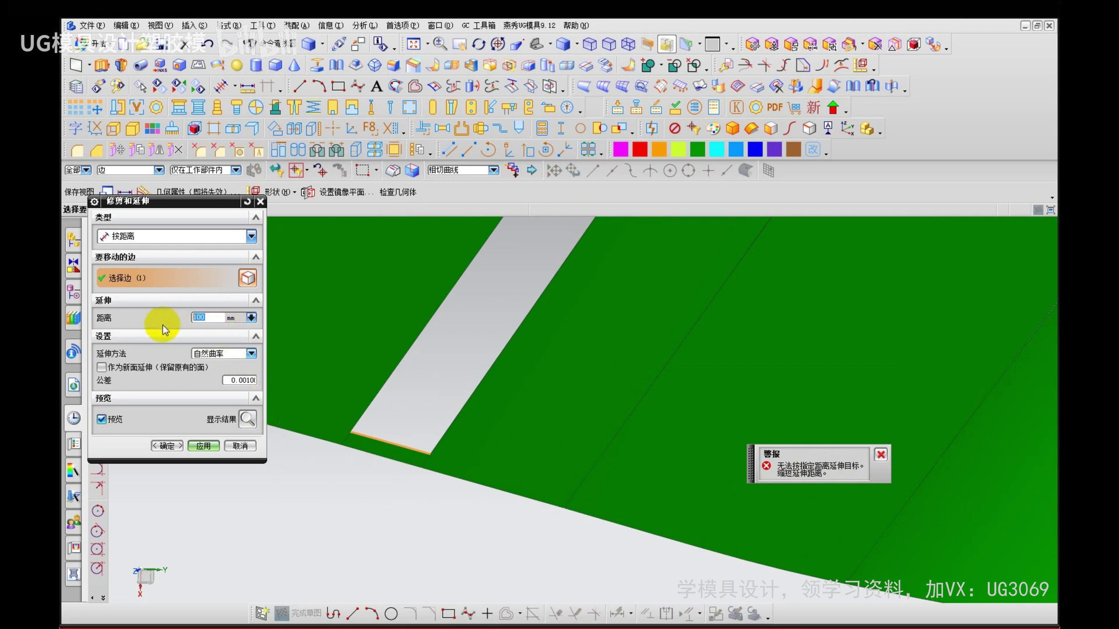
{"action": "type", "text": "50"}
{"action": "left_click", "coordinate": [203, 446]}
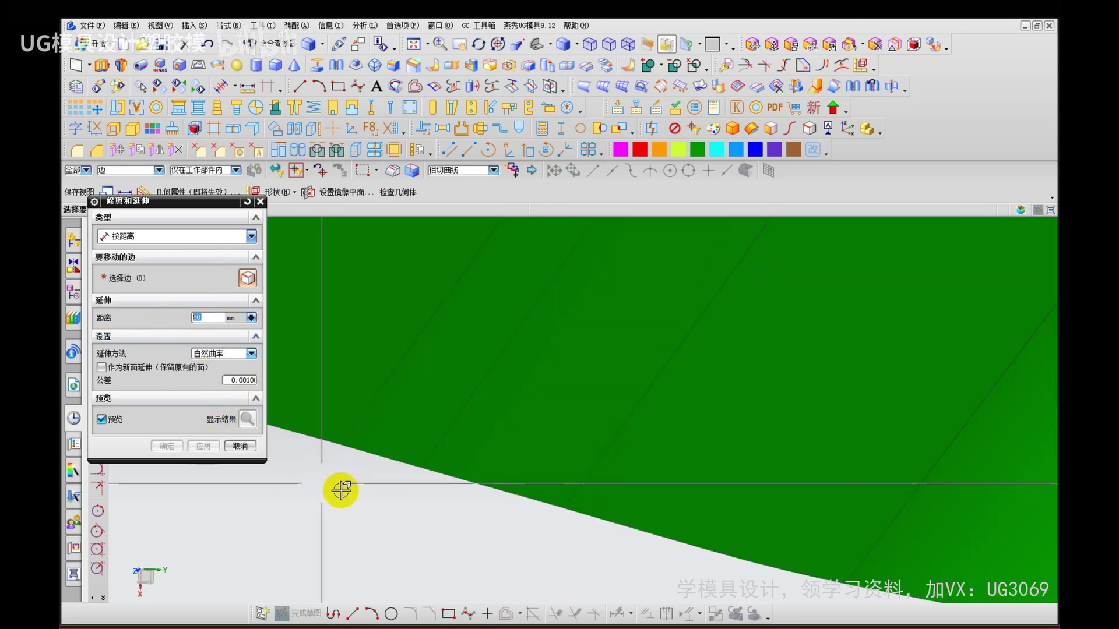
Step: Extend the free ends of the two shorter sheets by another 50 mm to fill the remaining gap, and finish Trim and Extend
{"action": "scroll", "coordinate": [341, 491], "scroll_direction": "down", "scroll_amount": 5}
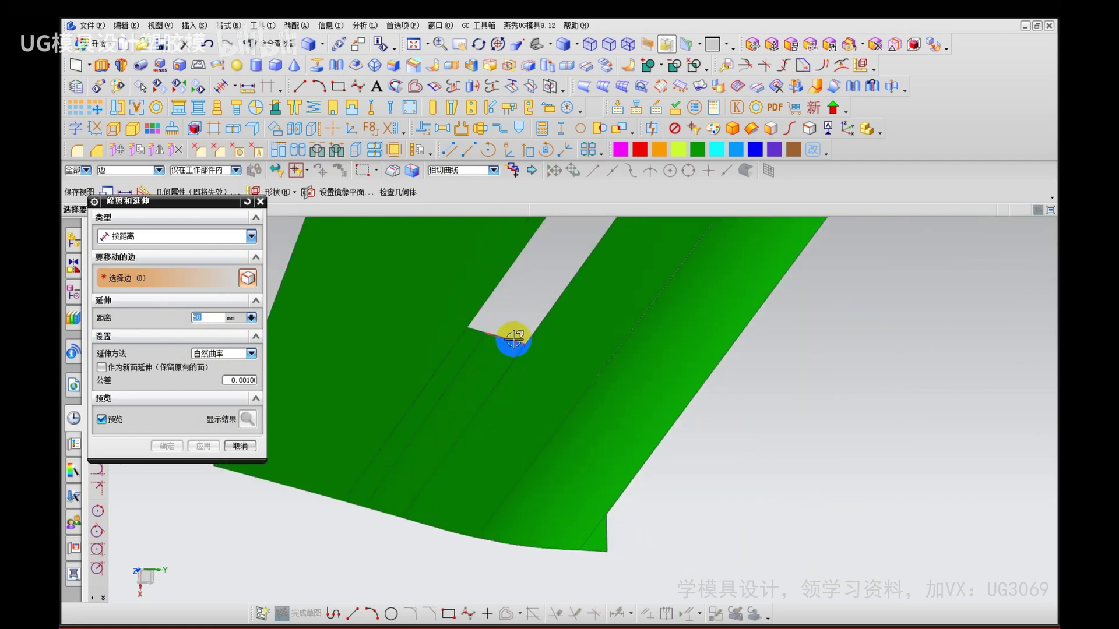
{"action": "left_click", "coordinate": [513, 338]}
{"action": "scroll", "coordinate": [483, 332], "scroll_direction": "up", "scroll_amount": 5}
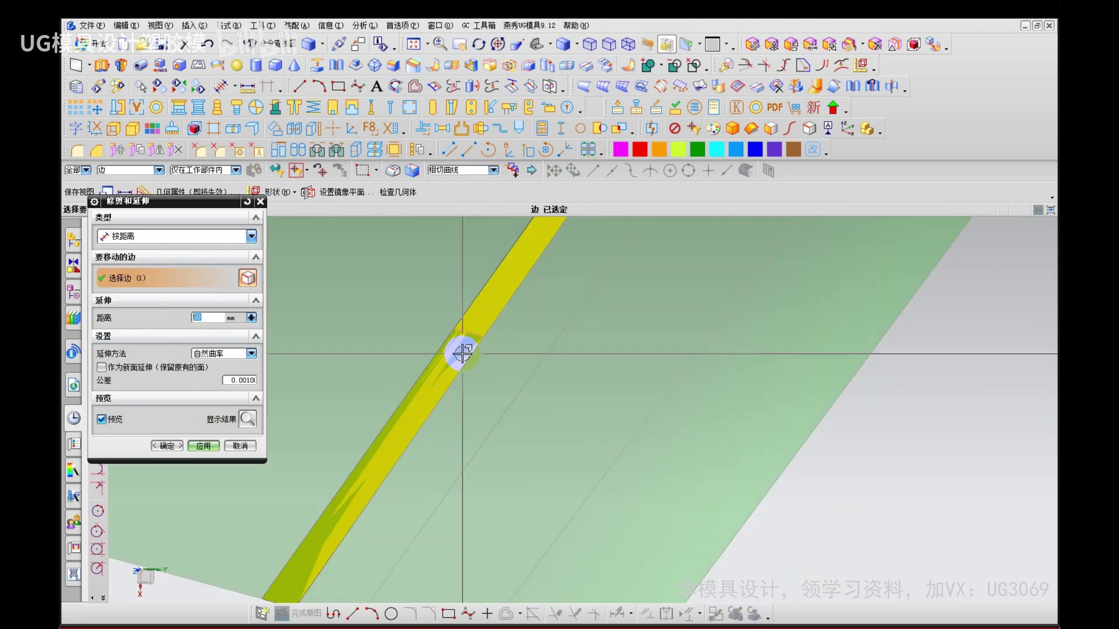
{"action": "scroll", "coordinate": [463, 353], "scroll_direction": "down", "scroll_amount": 6}
{"action": "middle_click", "coordinate": [434, 415]}
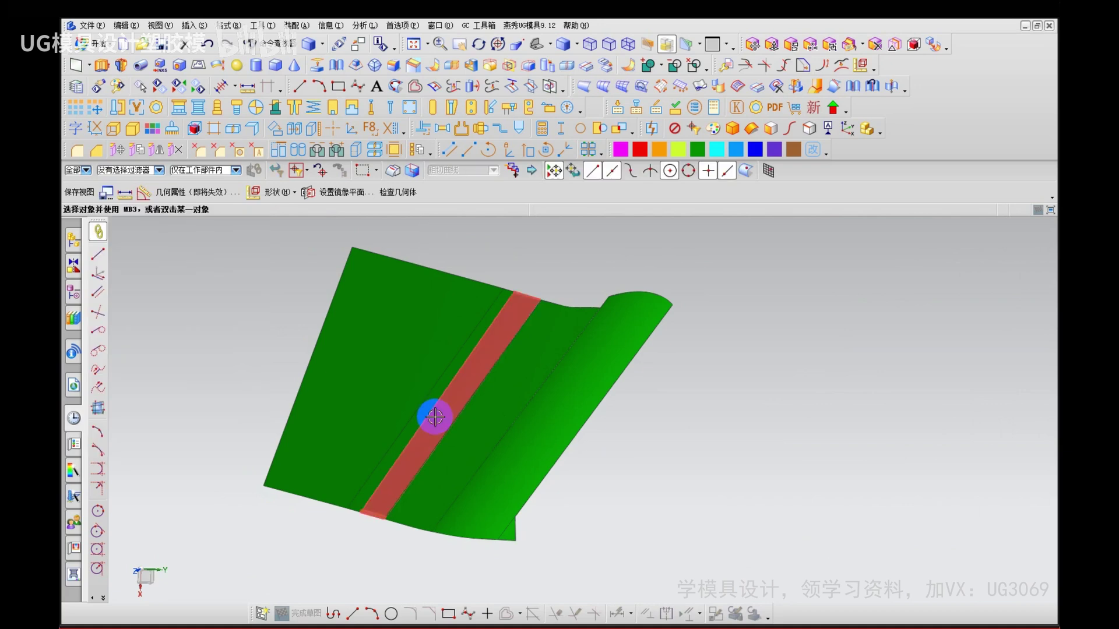
Step: Display the plastic part together with the extended parting sheets
{"action": "middle_click_drag", "start_coordinate": [420, 497], "coordinate": [530, 299]}
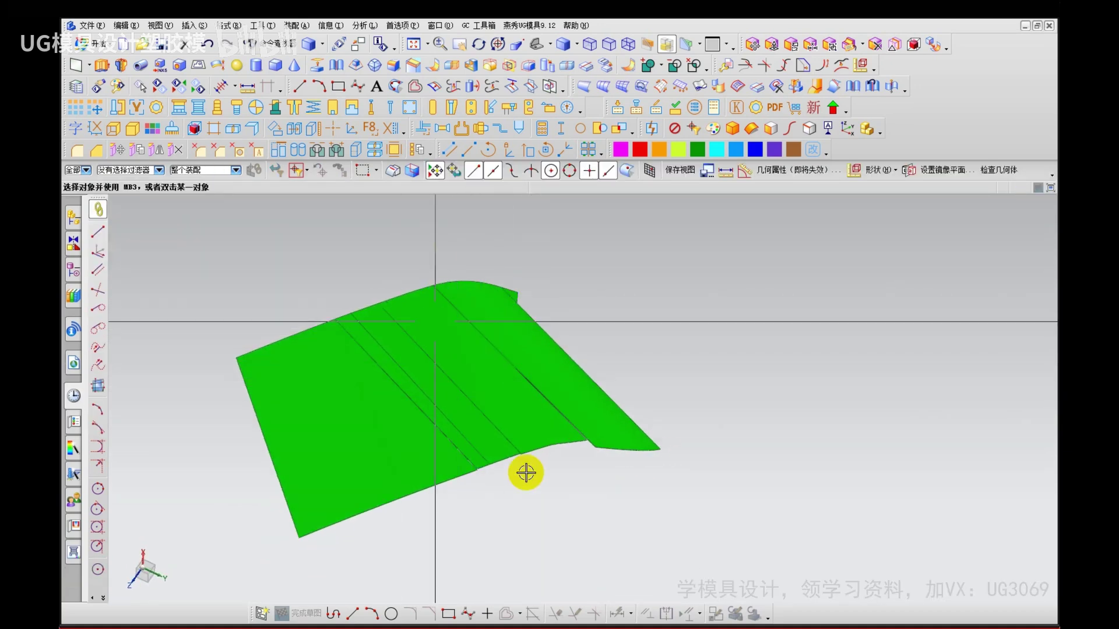
{"action": "key", "text": "ctrl+shift+b"}
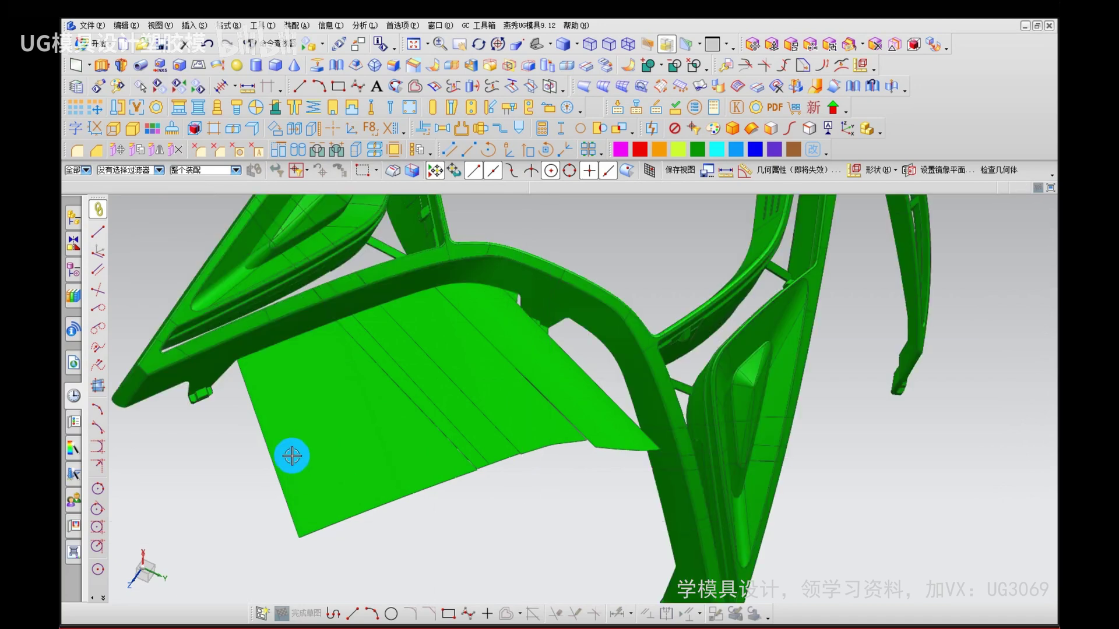
{"action": "scroll", "coordinate": [223, 418], "scroll_direction": "up", "scroll_amount": 2}
{"action": "mouse_move", "coordinate": [254, 318]}
{"action": "left_mouse_down"}
{"action": "mouse_move", "coordinate": [157, 324]}
{"action": "mouse_move", "coordinate": [187, 394]}
{"action": "mouse_move", "coordinate": [246, 331]}
{"action": "mouse_move", "coordinate": [175, 387]}
{"action": "mouse_move", "coordinate": [124, 362]}
{"action": "mouse_move", "coordinate": [102, 376]}
{"action": "left_mouse_up"}
{"action": "key", "text": "Escape"}
{"action": "mouse_move", "coordinate": [199, 483]}
{"action": "left_mouse_down"}
{"action": "mouse_move", "coordinate": [187, 399]}
{"action": "mouse_move", "coordinate": [226, 415]}
{"action": "left_mouse_up"}
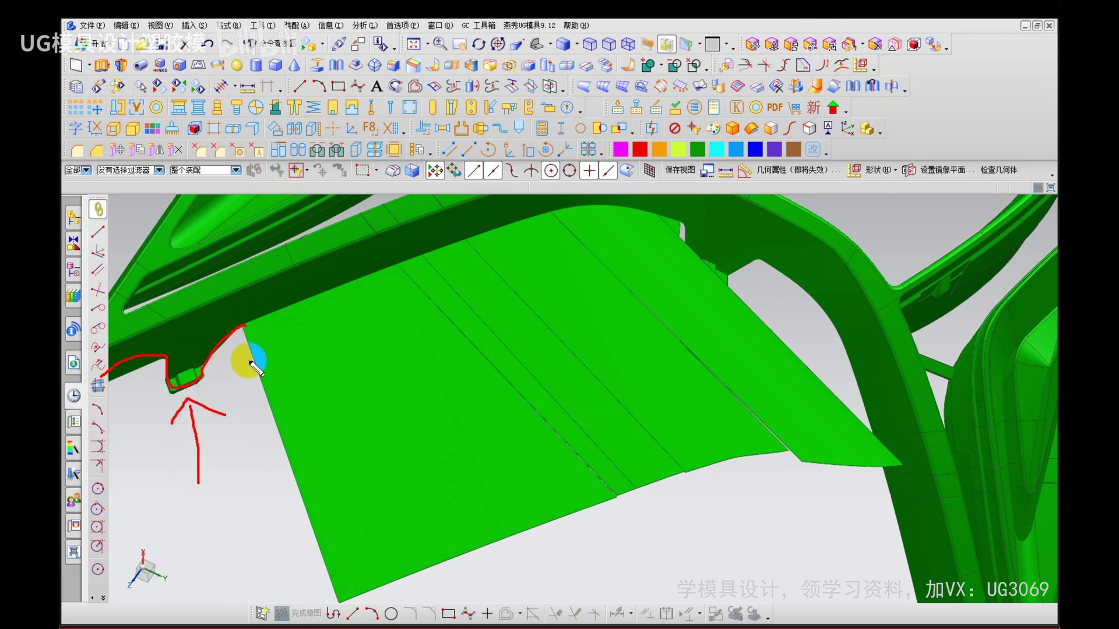
{"action": "left_click_drag", "start_coordinate": [632, 375], "coordinate": [646, 383]}
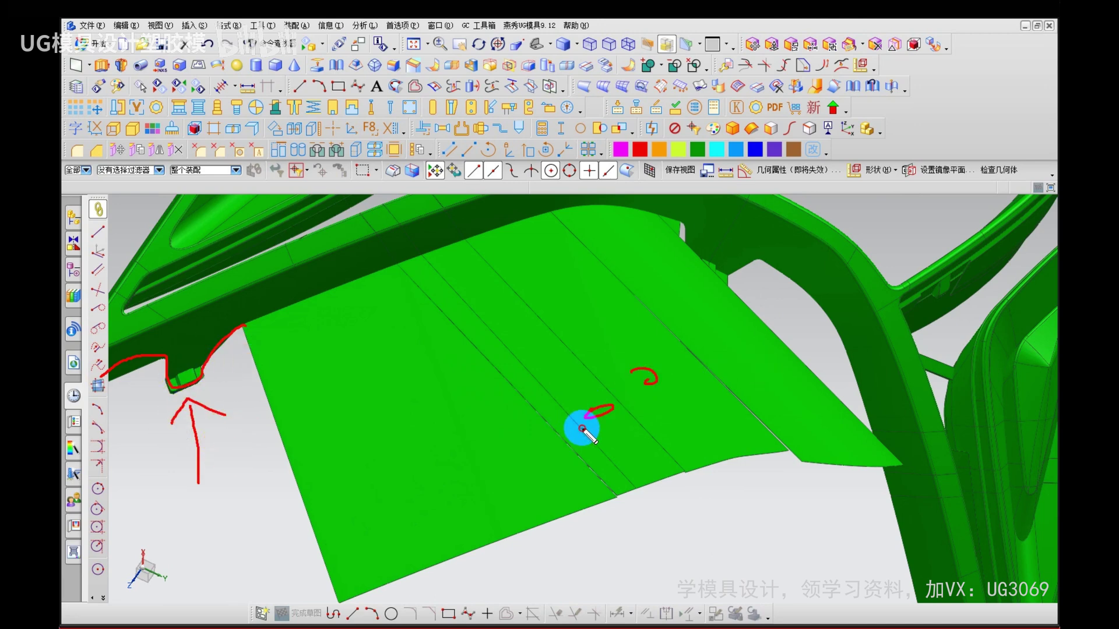
{"action": "right_click", "coordinate": [582, 428]}
{"action": "scroll", "coordinate": [688, 492], "scroll_direction": "up", "scroll_amount": 1}
{"action": "mouse_move", "coordinate": [654, 406]}
{"action": "middle_mouse_down"}
{"action": "mouse_move", "coordinate": [642, 387]}
{"action": "mouse_move", "coordinate": [556, 423]}
{"action": "mouse_move", "coordinate": [551, 406]}
{"action": "middle_mouse_up"}
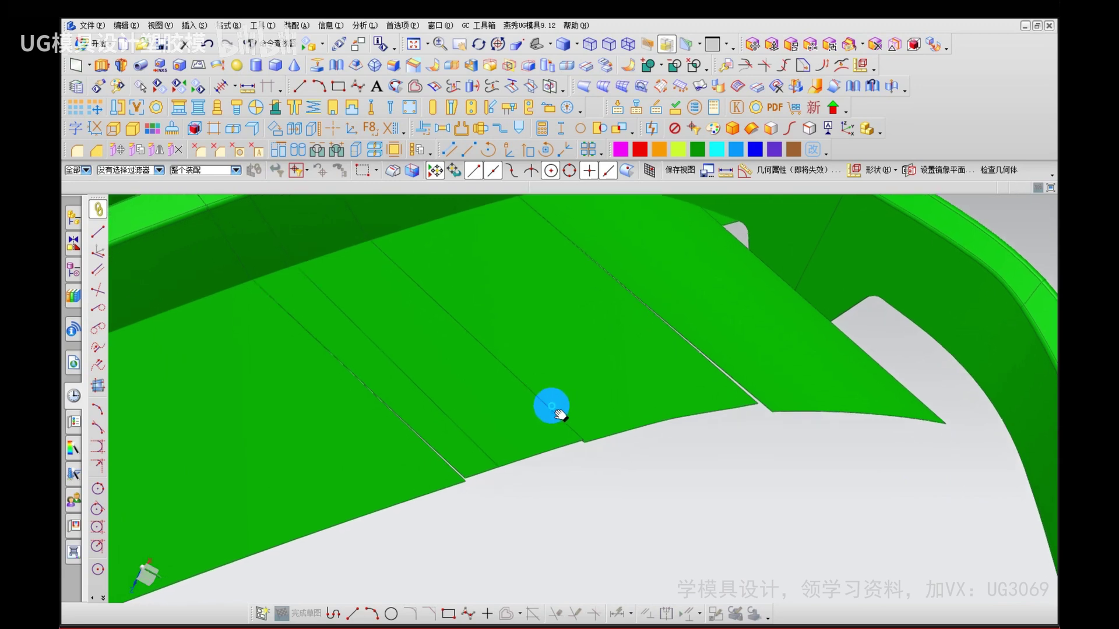
{"action": "mouse_move", "coordinate": [712, 453]}
{"action": "left_mouse_down"}
{"action": "mouse_move", "coordinate": [752, 467]}
{"action": "mouse_move", "coordinate": [715, 539]}
{"action": "left_mouse_up"}
{"action": "mouse_move", "coordinate": [788, 478]}
{"action": "left_mouse_down"}
{"action": "mouse_move", "coordinate": [802, 560]}
{"action": "mouse_move", "coordinate": [789, 543]}
{"action": "left_mouse_up"}
{"action": "left_click_drag", "start_coordinate": [770, 522], "coordinate": [799, 514]}
{"action": "mouse_move", "coordinate": [839, 466]}
{"action": "left_mouse_down"}
{"action": "mouse_move", "coordinate": [865, 512]}
{"action": "mouse_move", "coordinate": [853, 547]}
{"action": "left_mouse_up"}
{"action": "mouse_move", "coordinate": [885, 447]}
{"action": "left_mouse_down"}
{"action": "mouse_move", "coordinate": [887, 487]}
{"action": "mouse_move", "coordinate": [925, 504]}
{"action": "left_mouse_up"}
{"action": "left_click_drag", "start_coordinate": [913, 507], "coordinate": [913, 570]}
{"action": "left_click_drag", "start_coordinate": [890, 535], "coordinate": [936, 542]}
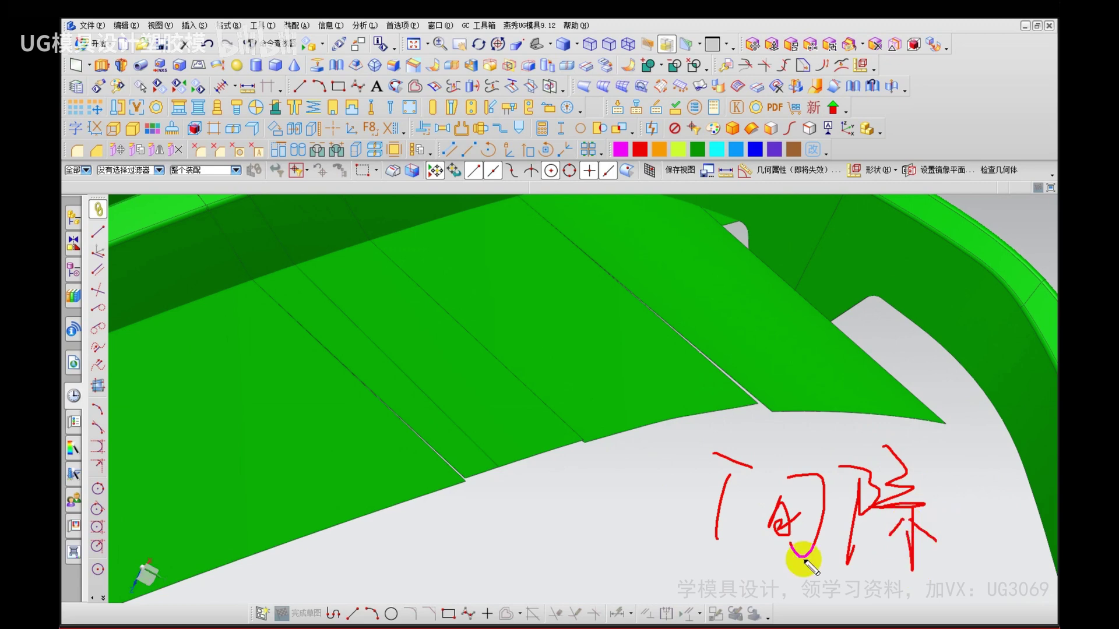
{"action": "left_click_drag", "start_coordinate": [669, 573], "coordinate": [926, 580]}
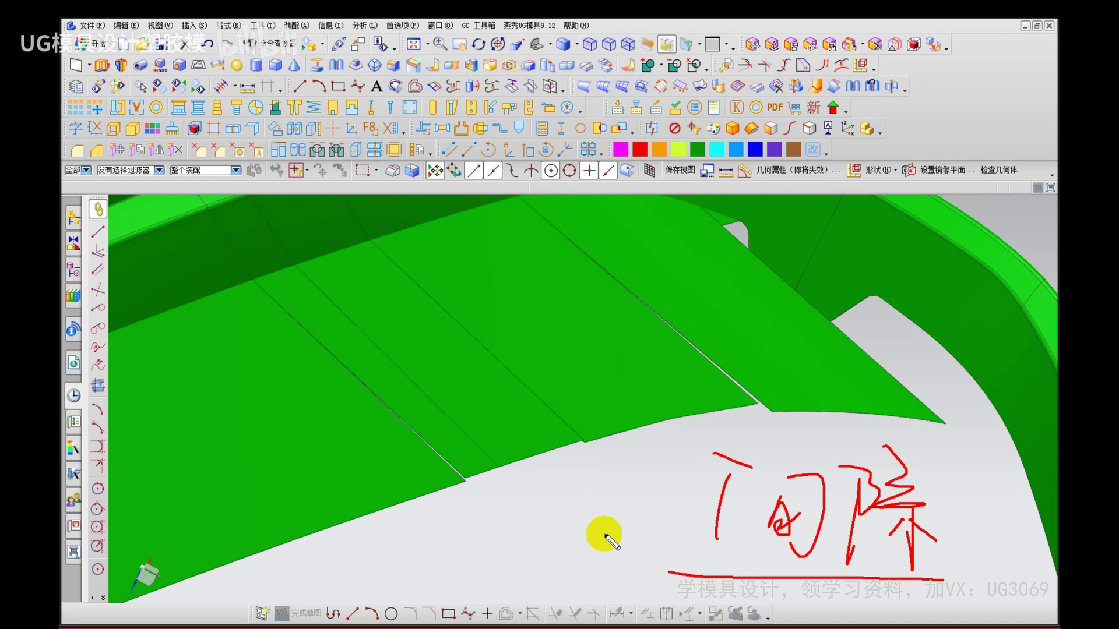
{"action": "left_click_drag", "start_coordinate": [604, 534], "coordinate": [607, 441]}
{"action": "left_click_drag", "start_coordinate": [605, 441], "coordinate": [592, 465]}
{"action": "left_click_drag", "start_coordinate": [607, 440], "coordinate": [629, 462]}
{"action": "key", "text": "Escape"}
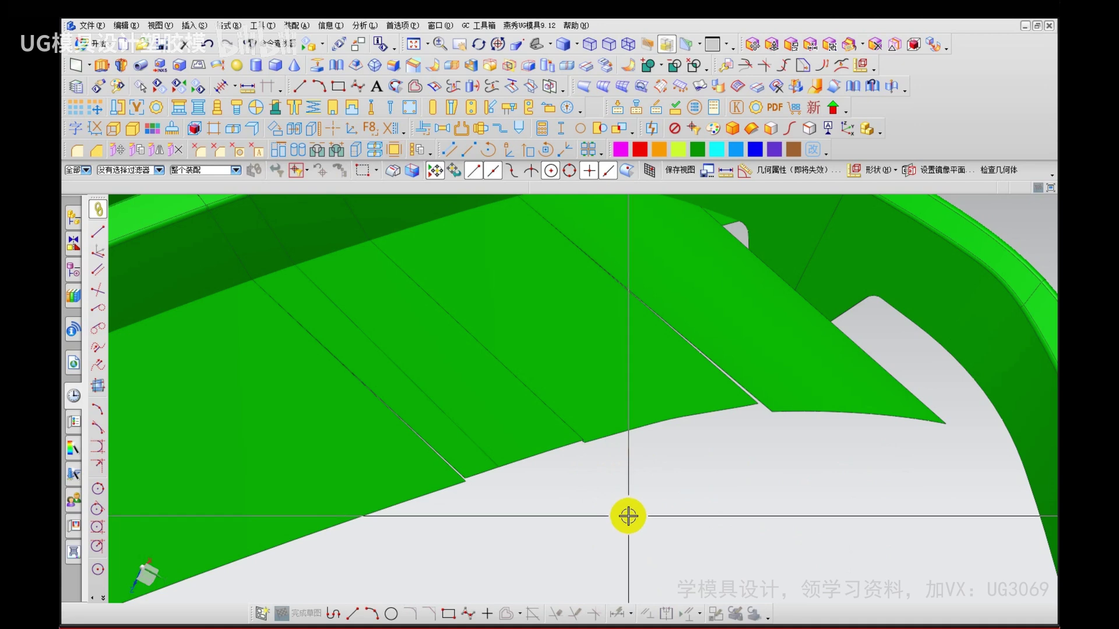
{"action": "mouse_move", "coordinate": [649, 458]}
{"action": "left_mouse_down"}
{"action": "mouse_move", "coordinate": [697, 487]}
{"action": "mouse_move", "coordinate": [732, 437]}
{"action": "mouse_move", "coordinate": [779, 482]}
{"action": "mouse_move", "coordinate": [765, 468]}
{"action": "mouse_move", "coordinate": [739, 478]}
{"action": "left_mouse_up"}
{"action": "left_click_drag", "start_coordinate": [683, 488], "coordinate": [827, 483]}
{"action": "mouse_move", "coordinate": [722, 497]}
{"action": "left_mouse_down"}
{"action": "mouse_move", "coordinate": [727, 510]}
{"action": "mouse_move", "coordinate": [786, 524]}
{"action": "left_mouse_up"}
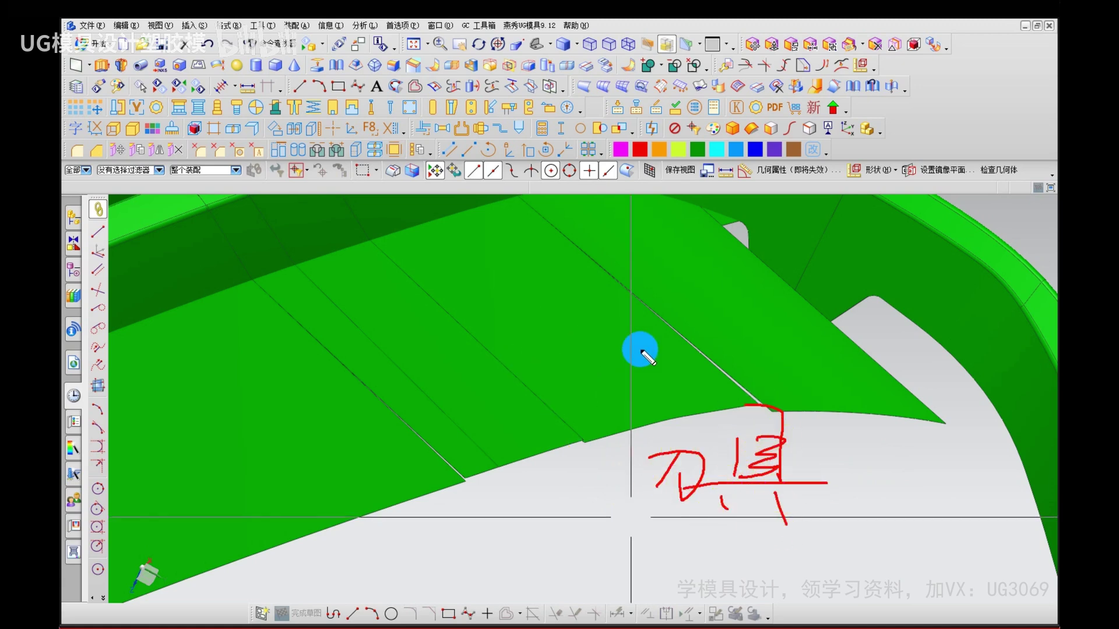
{"action": "left_click_drag", "start_coordinate": [617, 533], "coordinate": [872, 542]}
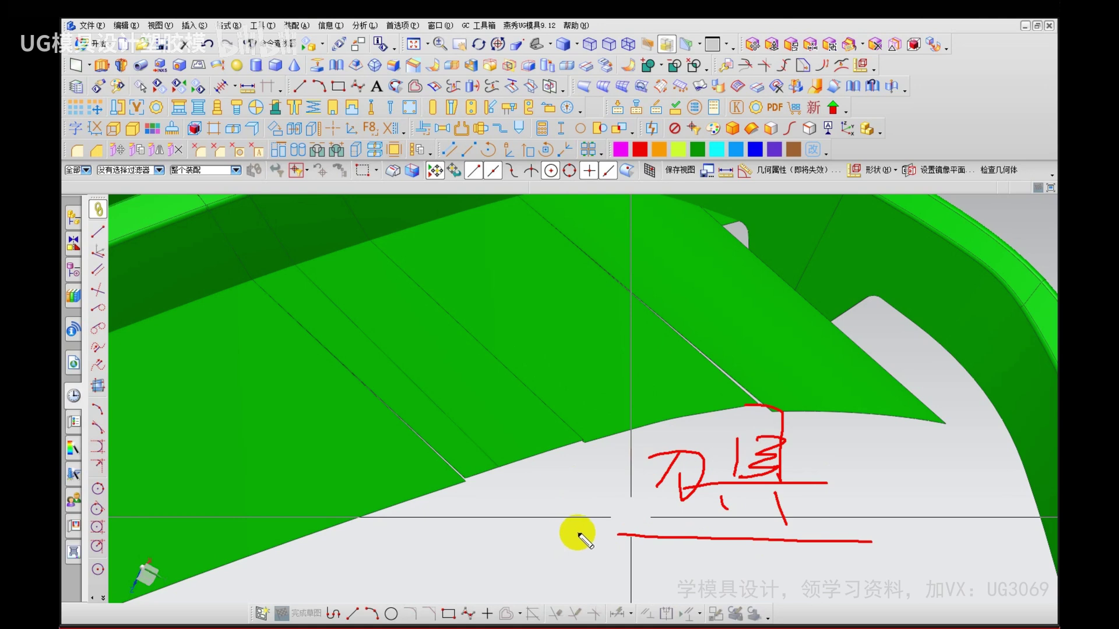
{"action": "left_click_drag", "start_coordinate": [618, 525], "coordinate": [881, 533]}
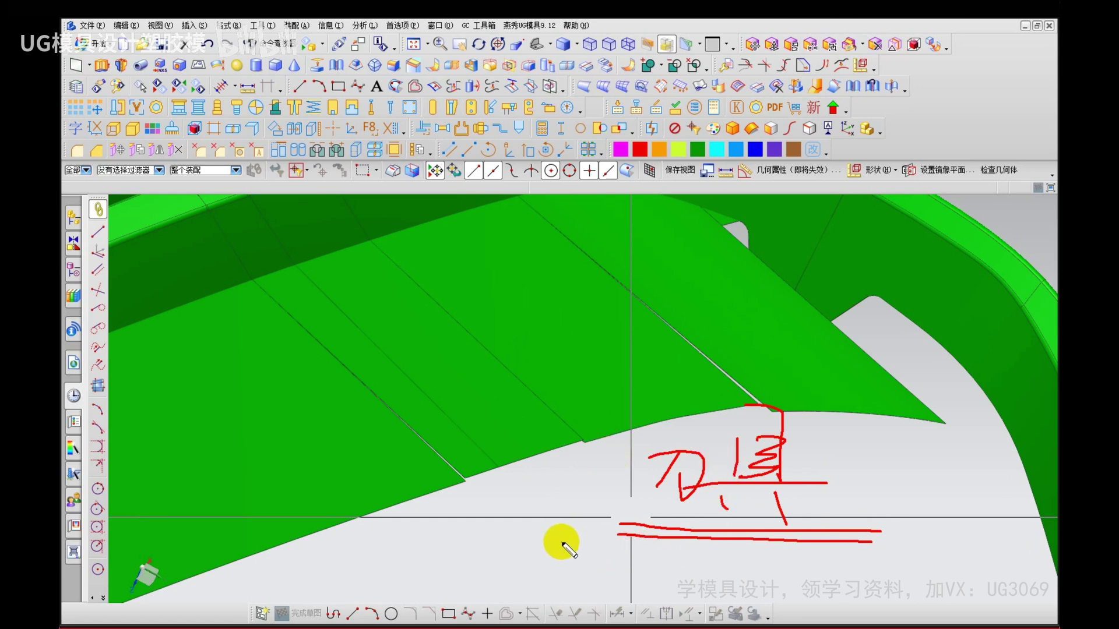
{"action": "key", "text": "Escape"}
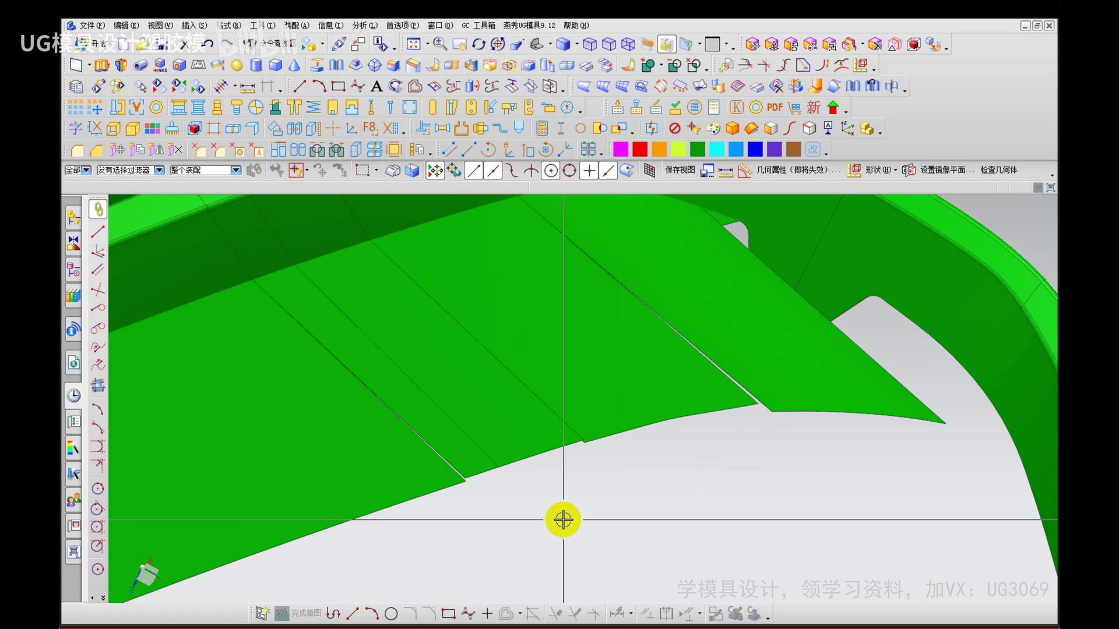
Step: Sew the curved parting sheet at the rim's bend to the adjoining middle sheets and the large neighbouring sheet
{"action": "scroll", "coordinate": [563, 520], "scroll_direction": "down", "scroll_amount": 2}
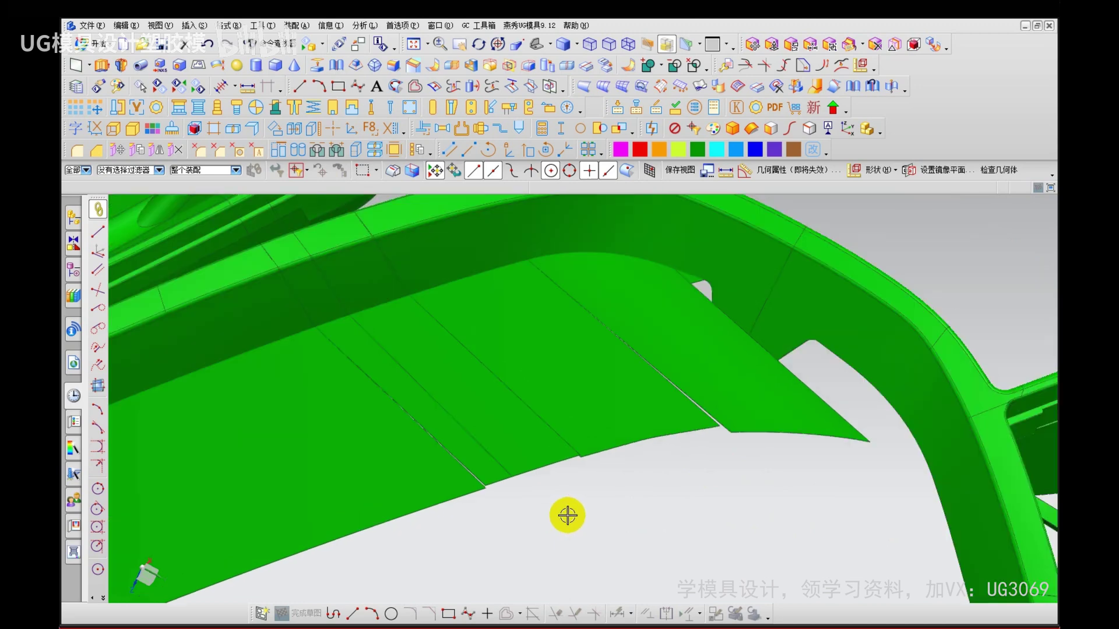
{"action": "key", "text": "f"}
{"action": "left_click", "coordinate": [619, 342]}
{"action": "left_click", "coordinate": [533, 402]}
{"action": "middle_click", "coordinate": [383, 220]}
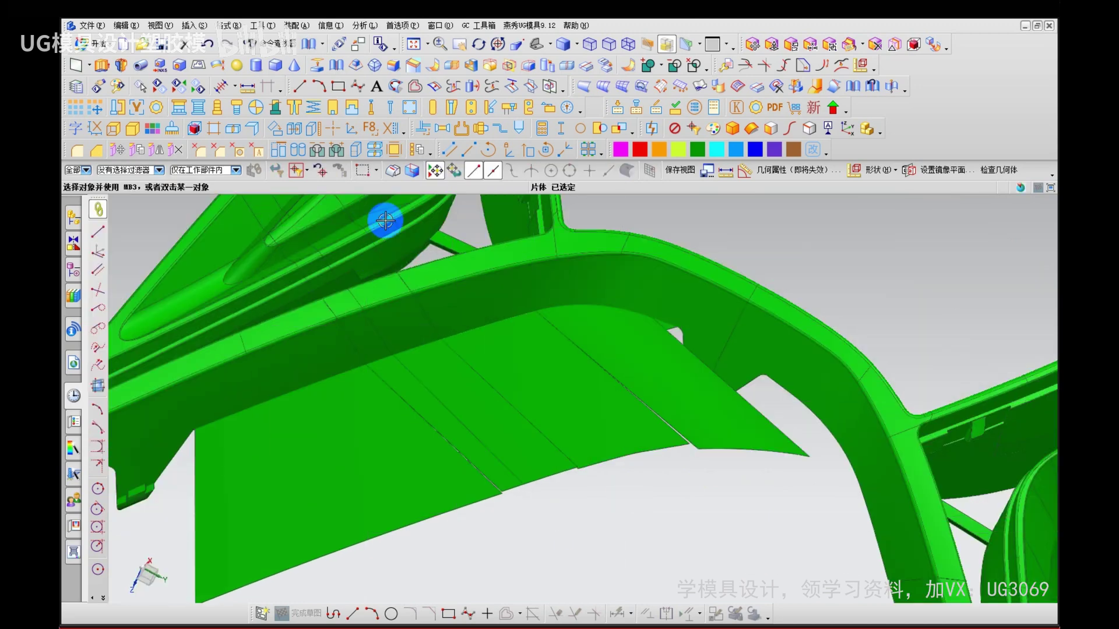
{"action": "left_click", "coordinate": [195, 26]}
{"action": "mouse_move", "coordinate": [249, 239]}
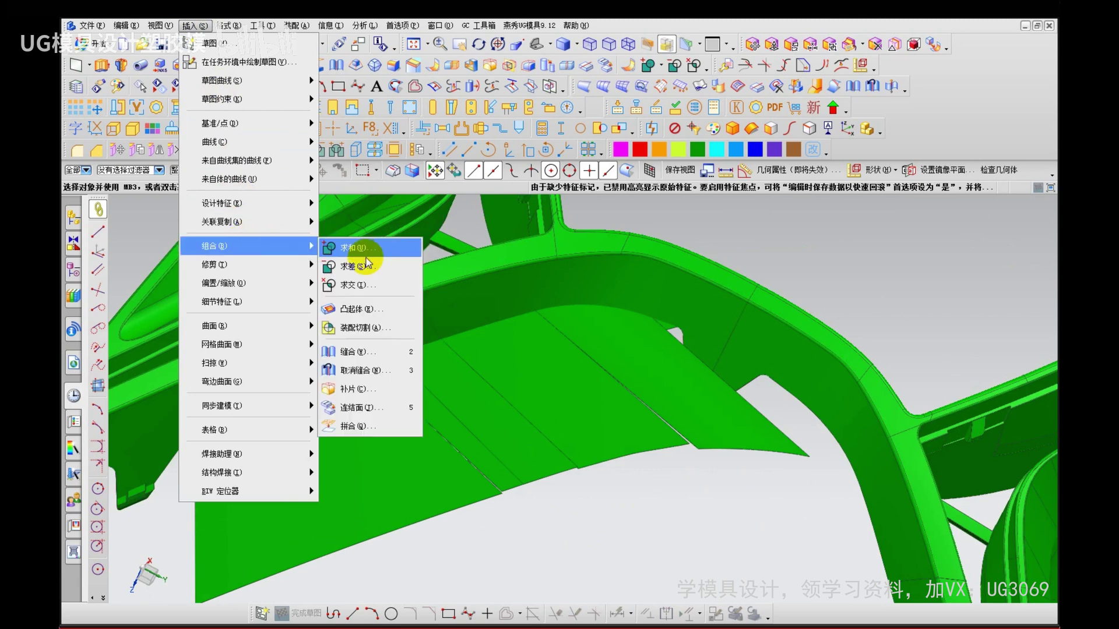
{"action": "left_click", "coordinate": [353, 352]}
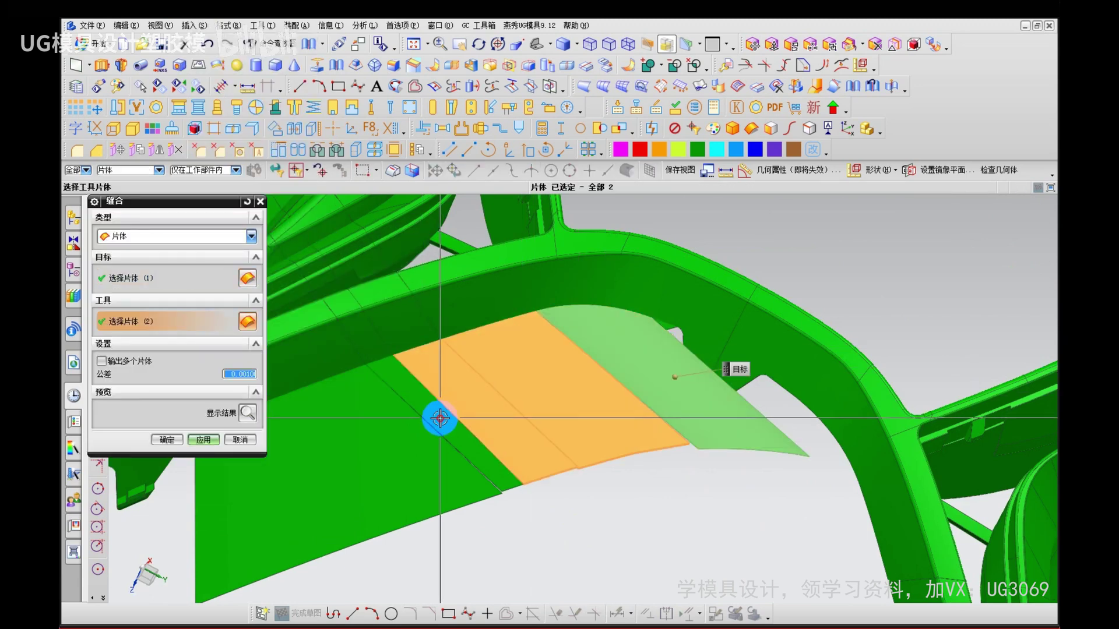
{"action": "left_click", "coordinate": [292, 417]}
{"action": "left_click", "coordinate": [205, 439]}
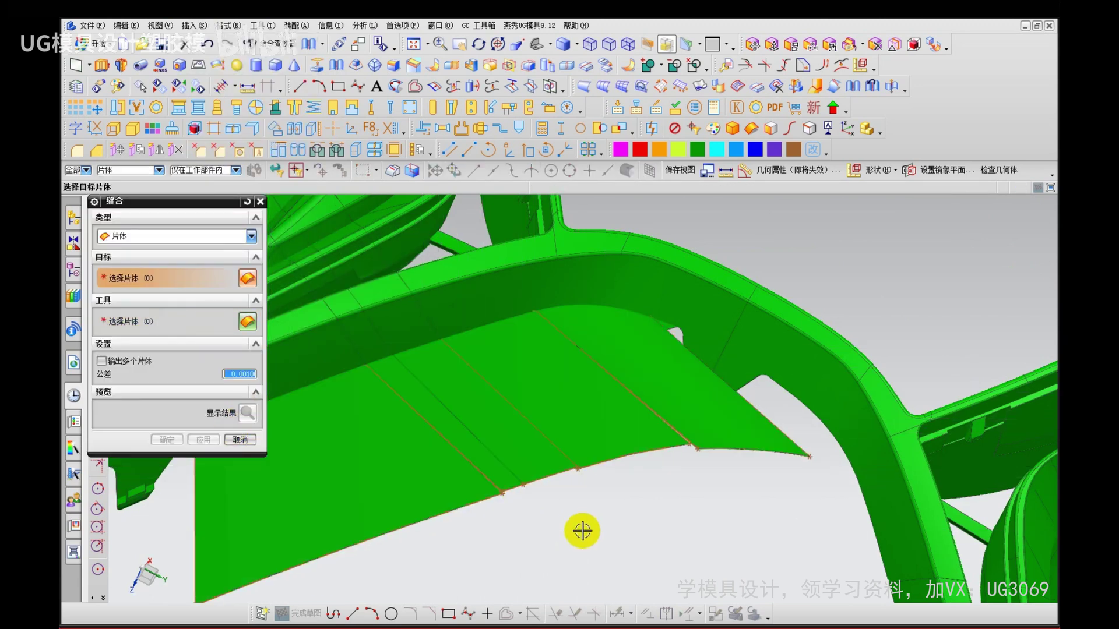
{"action": "middle_click", "coordinate": [533, 507]}
Step: Run Examine Geometry for sheet boundaries on the sewn parting sheets and highlight the results
{"action": "scroll", "coordinate": [540, 516], "scroll_direction": "down", "scroll_amount": 3}
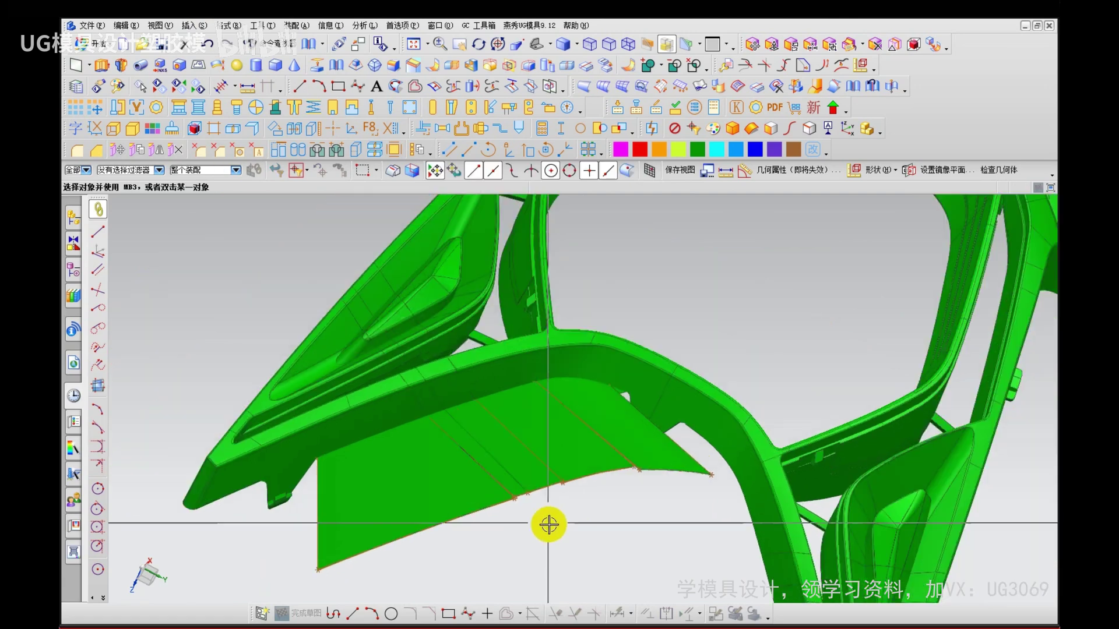
{"action": "left_click", "coordinate": [368, 27]}
{"action": "left_click", "coordinate": [461, 402]}
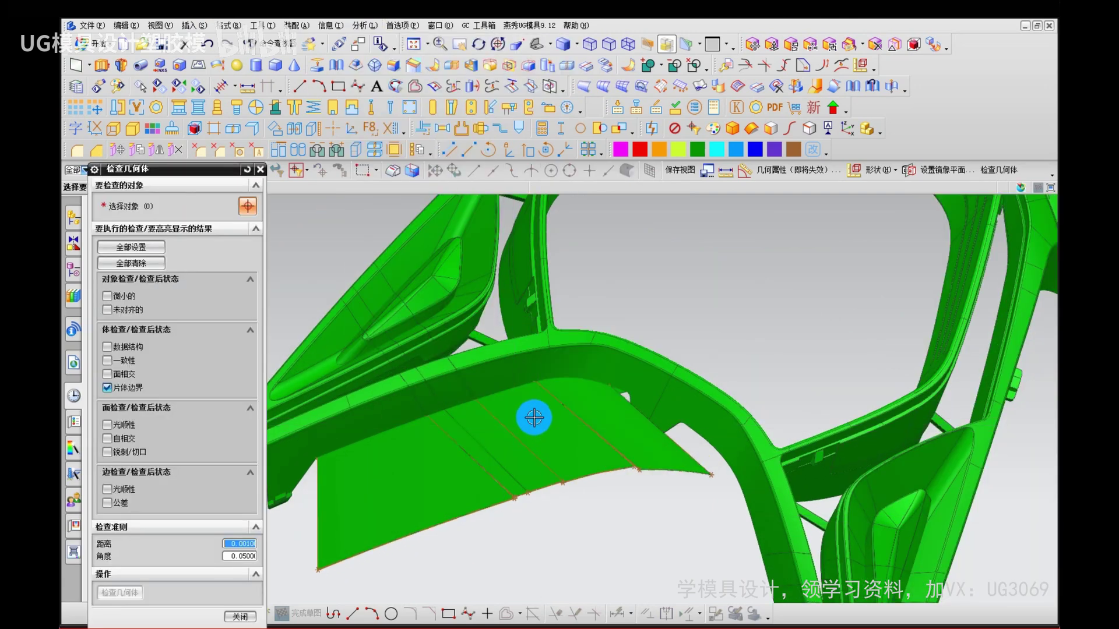
{"action": "left_click", "coordinate": [532, 418]}
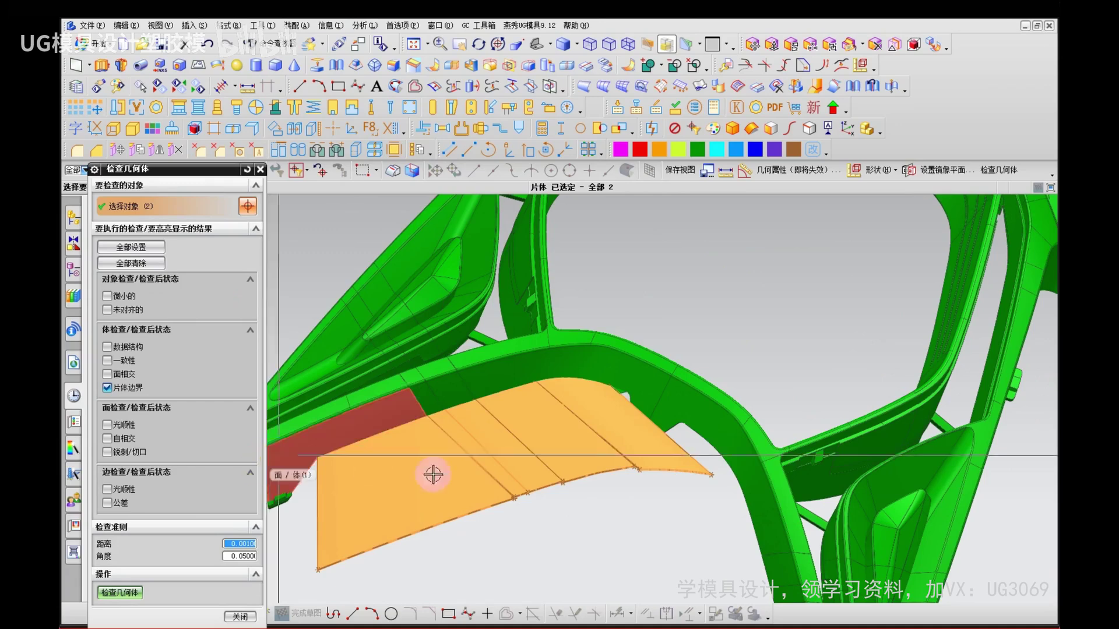
{"action": "middle_click", "coordinate": [448, 454]}
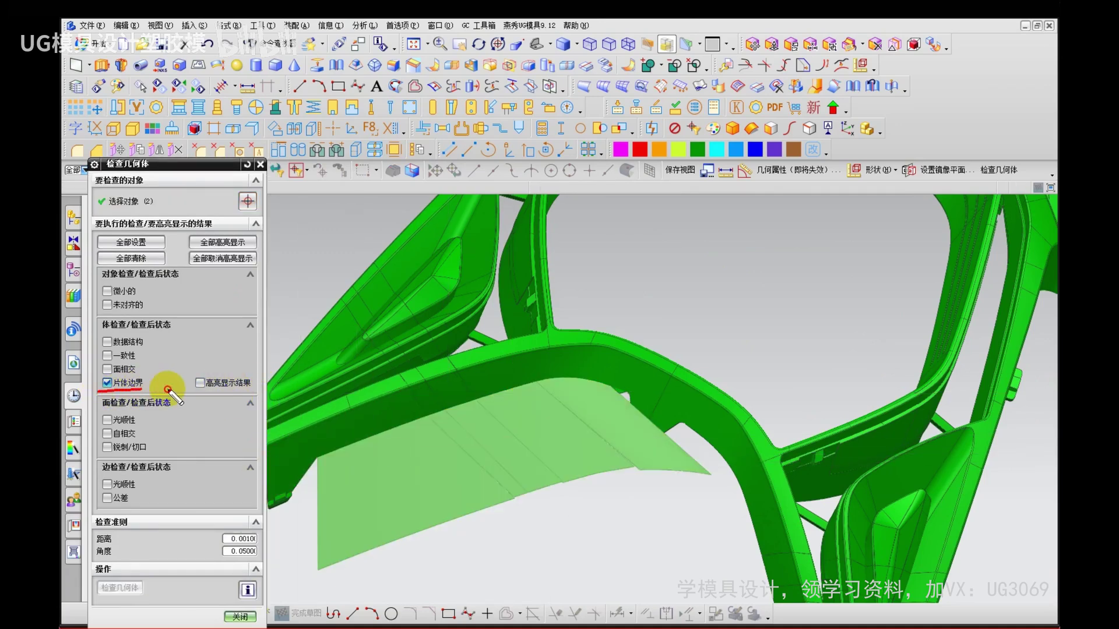
{"action": "left_click", "coordinate": [222, 384]}
{"action": "scroll", "coordinate": [523, 480], "scroll_direction": "down", "scroll_amount": 2}
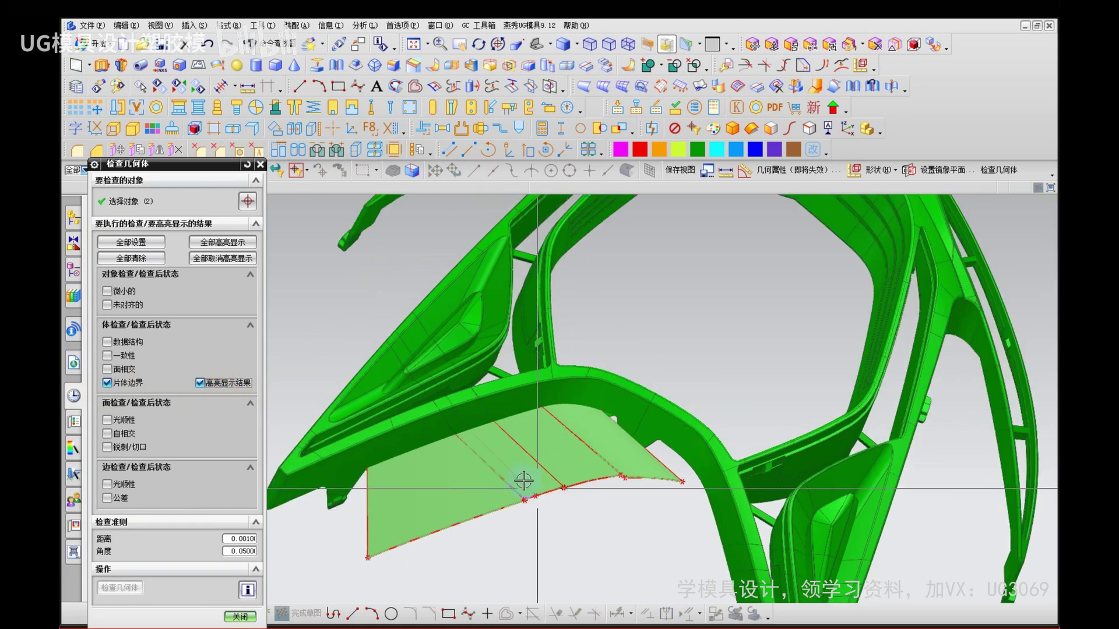
{"action": "middle_click_drag", "start_coordinate": [573, 518], "coordinate": [530, 491], "text": "shift"}
{"action": "mouse_move", "coordinate": [499, 395]}
{"action": "left_mouse_down"}
{"action": "mouse_move", "coordinate": [599, 449]}
{"action": "mouse_move", "coordinate": [581, 485]}
{"action": "left_mouse_up"}
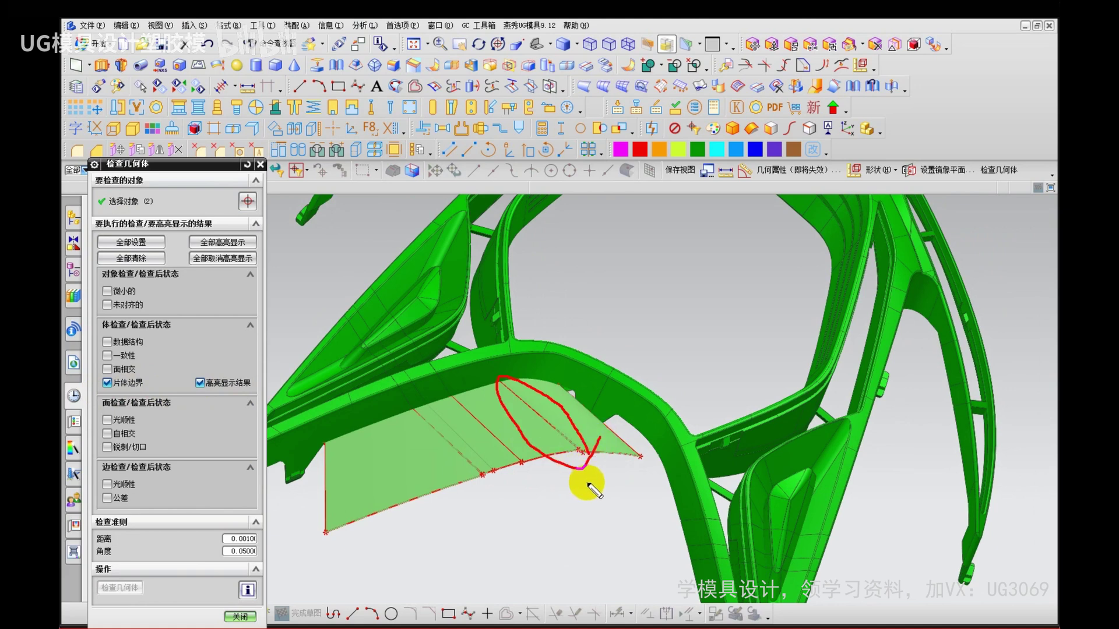
{"action": "key", "text": "Escape"}
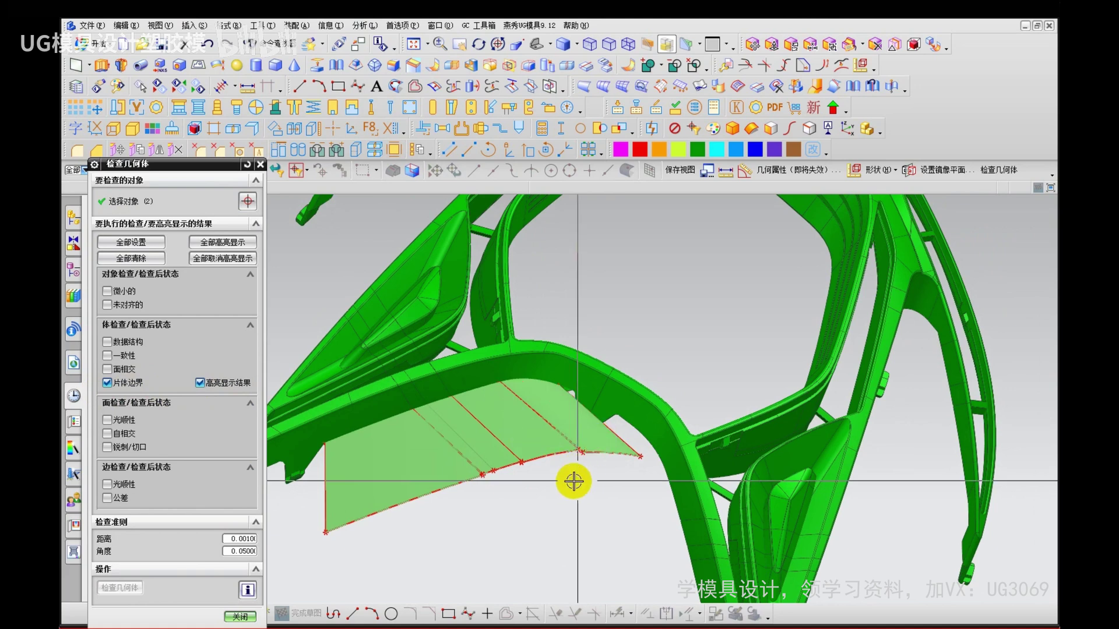
{"action": "scroll", "coordinate": [524, 419], "scroll_direction": "up", "scroll_amount": 3}
{"action": "left_click_drag", "start_coordinate": [547, 393], "coordinate": [546, 399]}
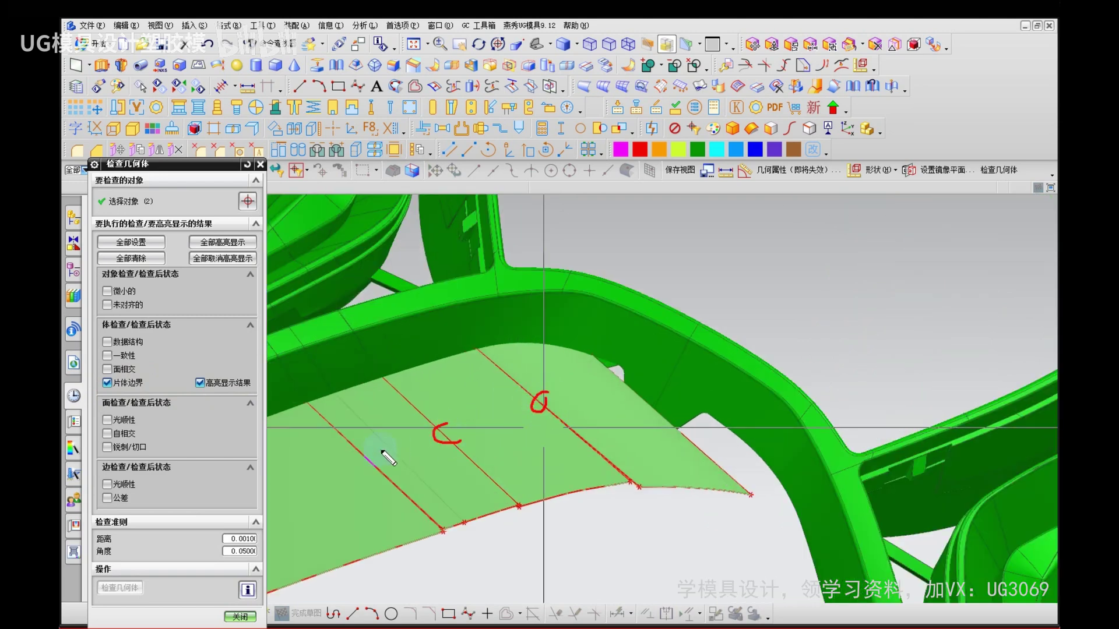
{"action": "left_click_drag", "start_coordinate": [370, 459], "coordinate": [370, 459]}
{"action": "left_click", "coordinate": [574, 547]}
{"action": "key", "text": "Escape"}
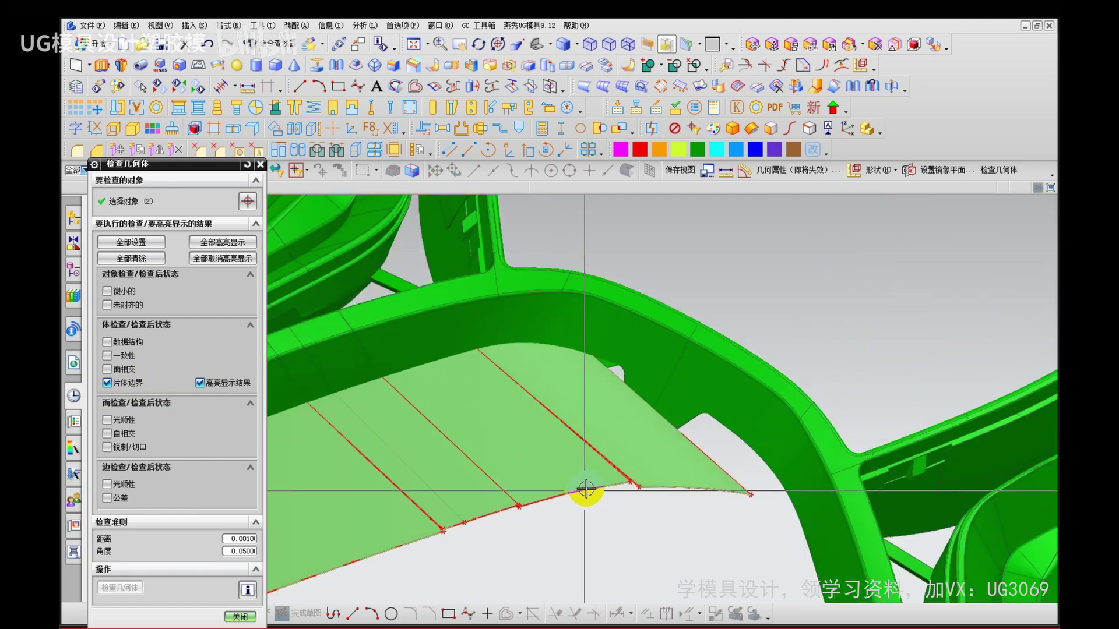
{"action": "key", "text": "ctrl+shift+d"}
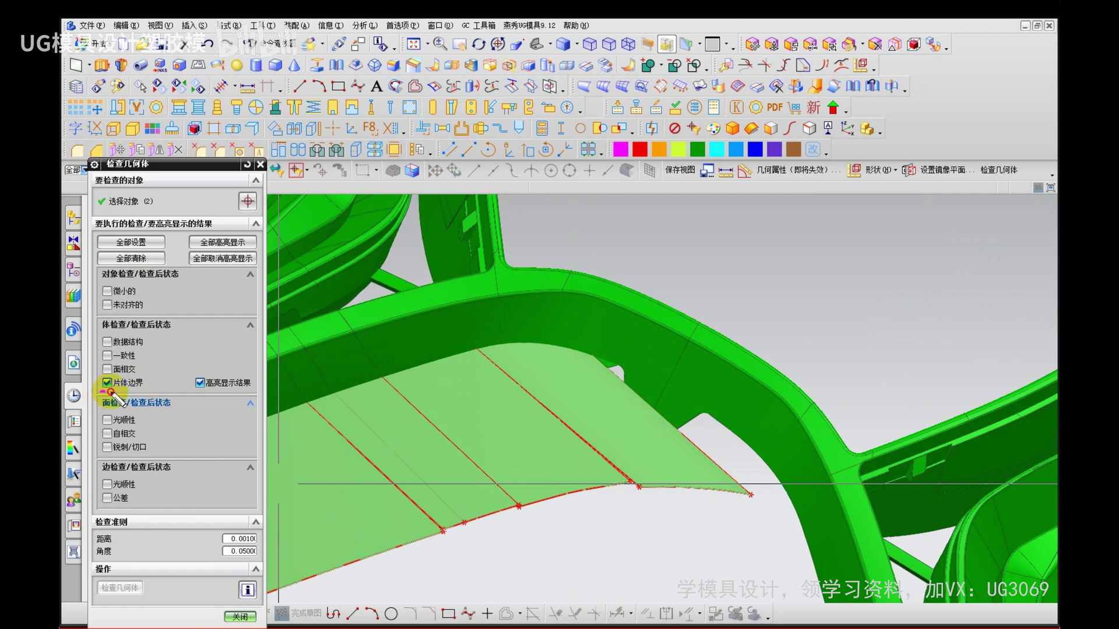
{"action": "mouse_move", "coordinate": [655, 193]}
{"action": "left_mouse_down"}
{"action": "mouse_move", "coordinate": [632, 212]}
{"action": "mouse_move", "coordinate": [699, 235]}
{"action": "left_mouse_up"}
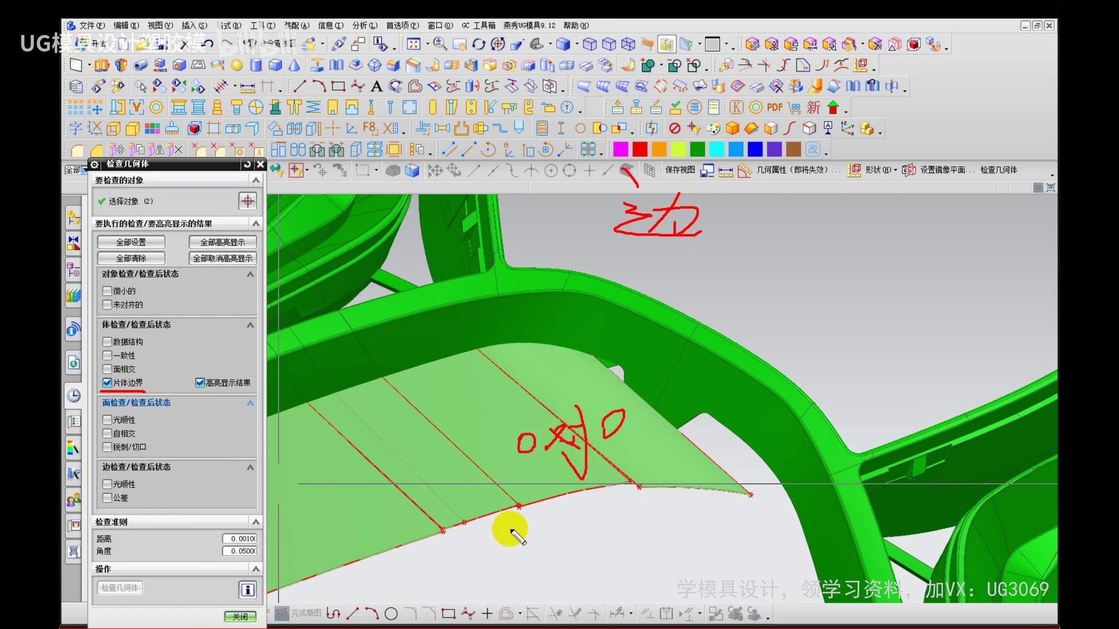
{"action": "left_click_drag", "start_coordinate": [540, 503], "coordinate": [767, 489]}
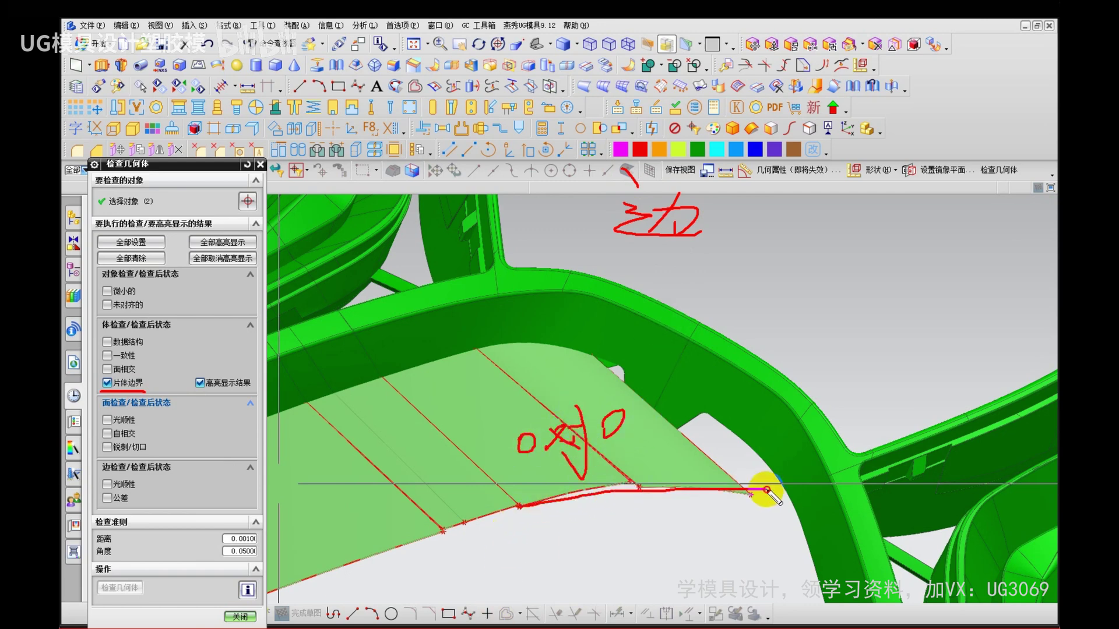
{"action": "right_click", "coordinate": [372, 380]}
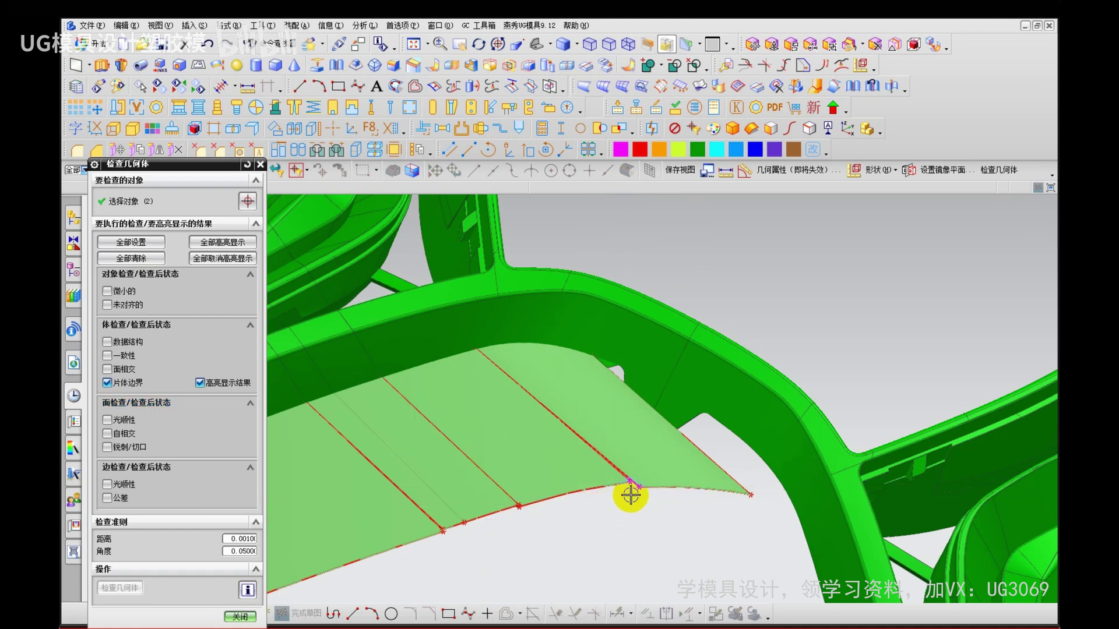
Step: Inspect the highlighted sheet boundaries along the seams and at their outer ends, and close Examine Geometry
{"action": "scroll", "coordinate": [629, 488], "scroll_direction": "up", "scroll_amount": 3}
{"action": "scroll", "coordinate": [627, 477], "scroll_direction": "up", "scroll_amount": 2}
{"action": "middle_click_drag", "start_coordinate": [537, 447], "coordinate": [530, 422]}
{"action": "scroll", "coordinate": [524, 437], "scroll_direction": "down", "scroll_amount": 6}
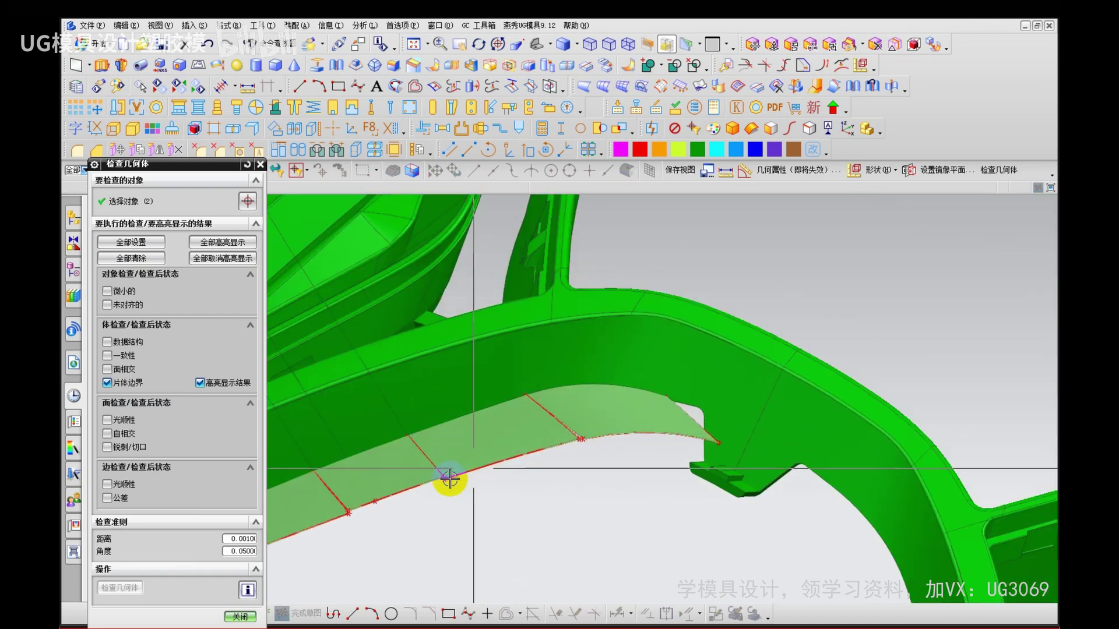
{"action": "scroll", "coordinate": [448, 468], "scroll_direction": "up", "scroll_amount": 3}
{"action": "scroll", "coordinate": [457, 465], "scroll_direction": "up", "scroll_amount": 3}
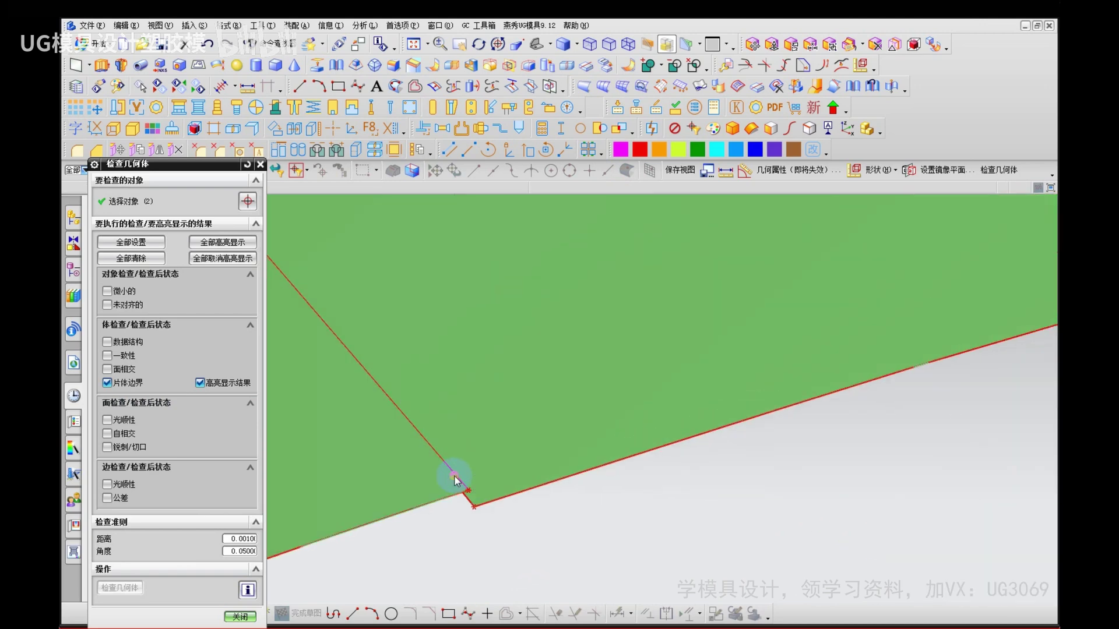
{"action": "middle_click_drag", "start_coordinate": [457, 474], "coordinate": [442, 482]}
{"action": "scroll", "coordinate": [369, 512], "scroll_direction": "down", "scroll_amount": 3}
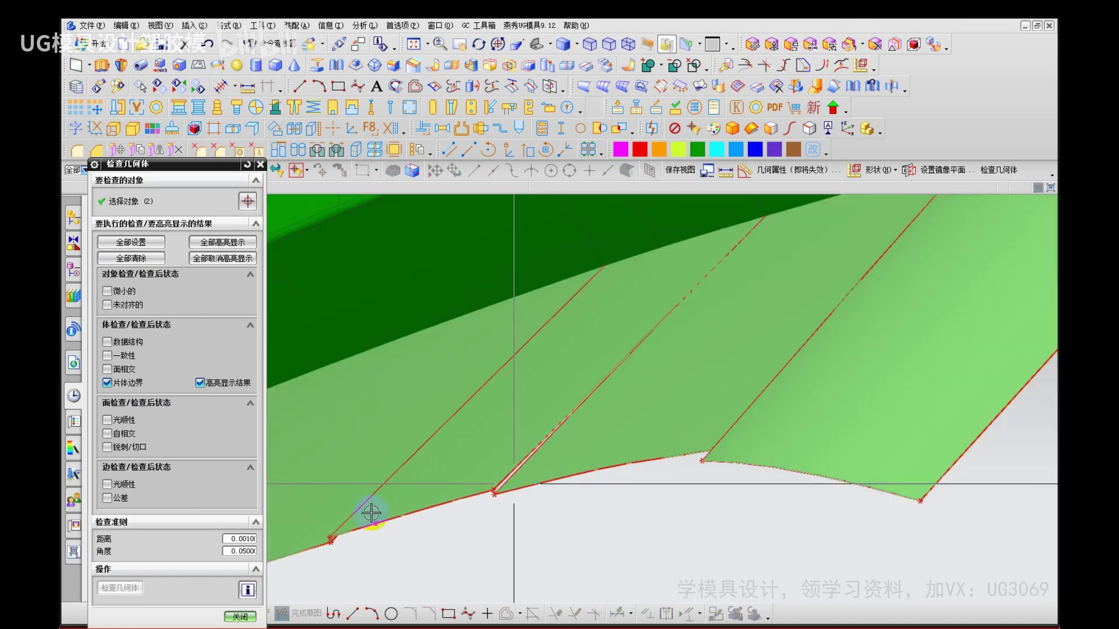
{"action": "scroll", "coordinate": [361, 526], "scroll_direction": "up", "scroll_amount": 2}
{"action": "middle_click_drag", "start_coordinate": [358, 531], "coordinate": [484, 523]}
{"action": "scroll", "coordinate": [386, 501], "scroll_direction": "down", "scroll_amount": 5}
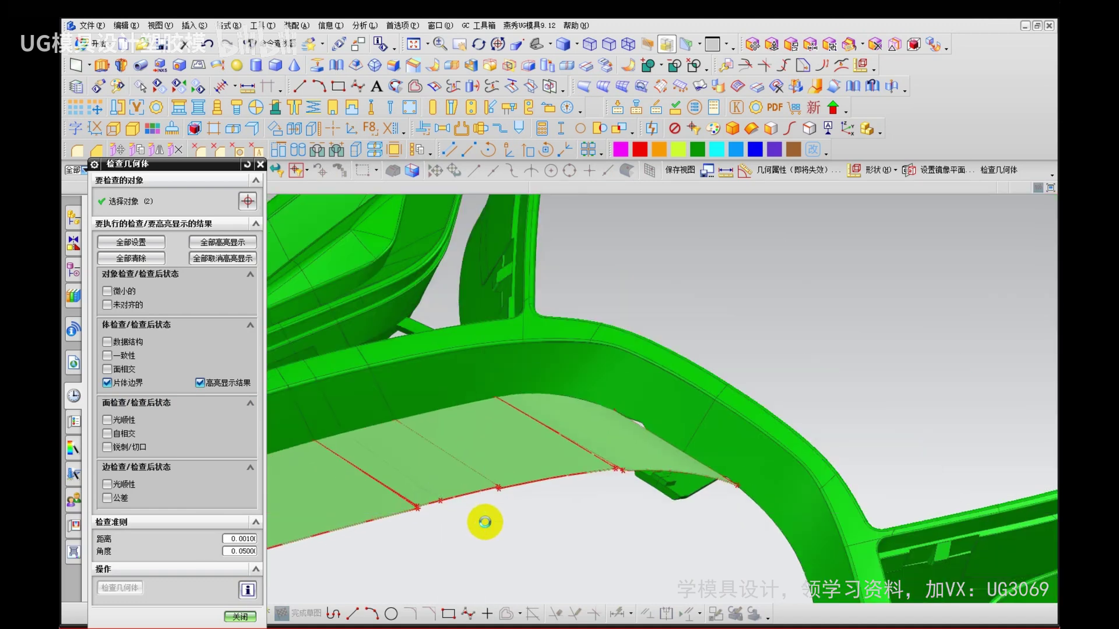
{"action": "middle_click", "coordinate": [501, 523]}
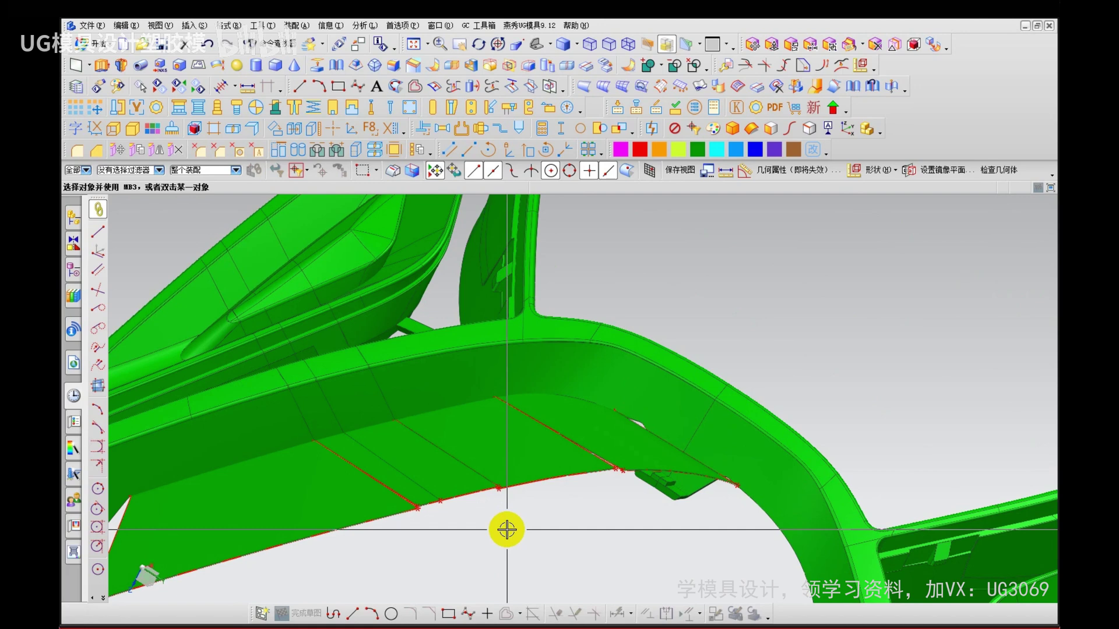
{"action": "left_click_drag", "start_coordinate": [745, 173], "coordinate": [723, 245]}
{"action": "mouse_move", "coordinate": [727, 211]}
{"action": "left_mouse_down"}
{"action": "mouse_move", "coordinate": [778, 225]}
{"action": "mouse_move", "coordinate": [807, 250]}
{"action": "left_mouse_up"}
{"action": "mouse_move", "coordinate": [738, 239]}
{"action": "left_mouse_down"}
{"action": "mouse_move", "coordinate": [739, 294]}
{"action": "mouse_move", "coordinate": [920, 300]}
{"action": "left_mouse_up"}
{"action": "left_click_drag", "start_coordinate": [867, 224], "coordinate": [876, 237]}
{"action": "left_click_drag", "start_coordinate": [850, 256], "coordinate": [904, 292]}
{"action": "left_click_drag", "start_coordinate": [888, 222], "coordinate": [849, 287]}
{"action": "left_click_drag", "start_coordinate": [708, 292], "coordinate": [942, 303]}
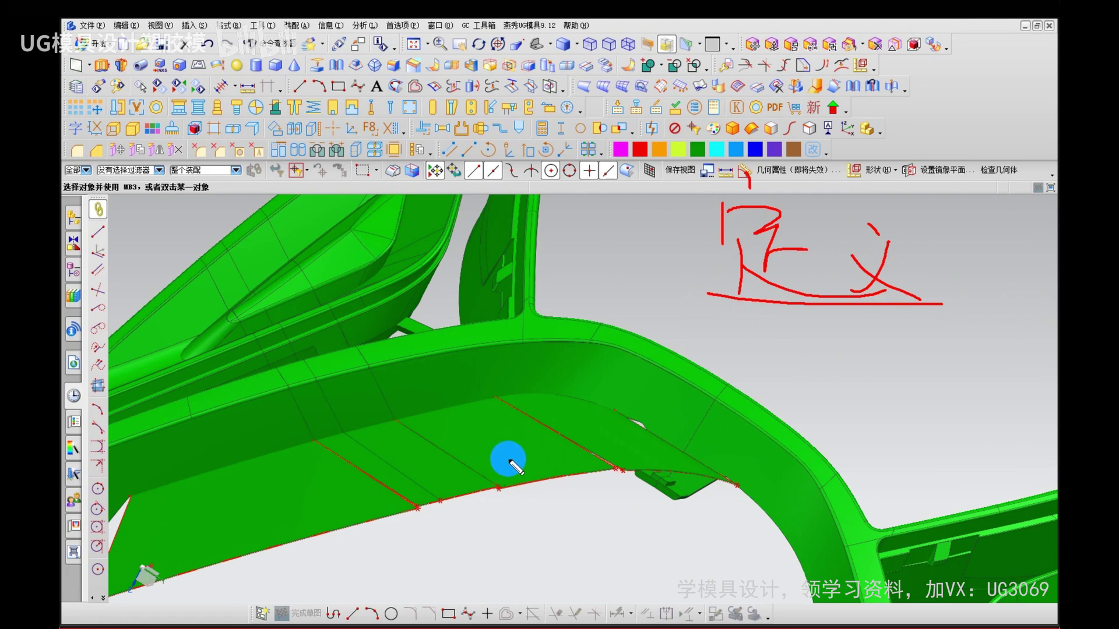
{"action": "key", "text": "Escape"}
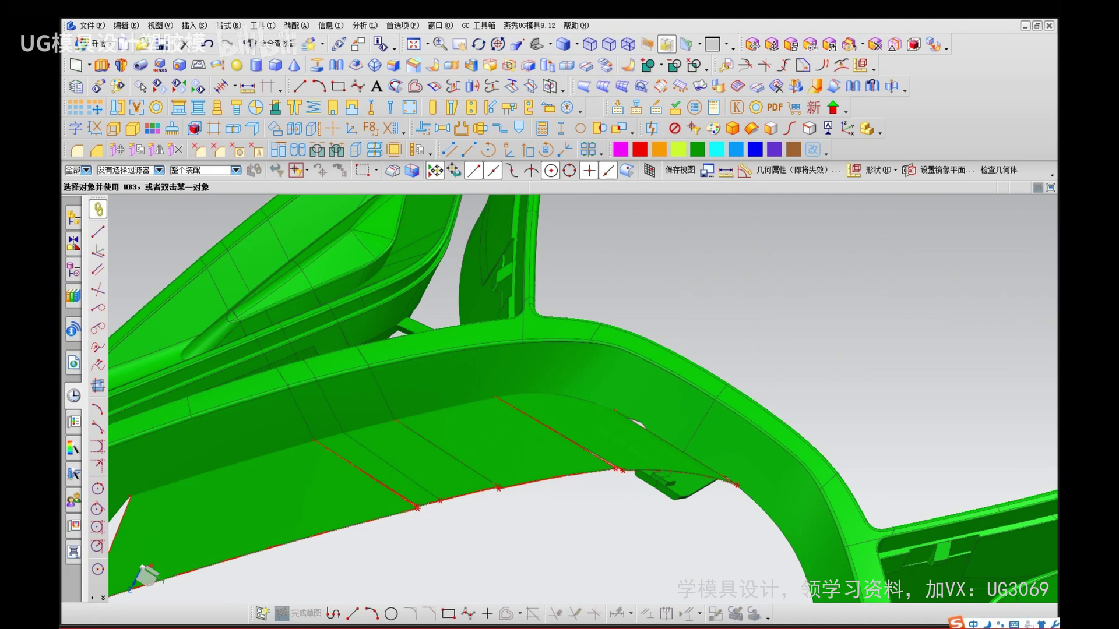
{"action": "key", "text": "space"}
{"action": "type", "text": "zha"}
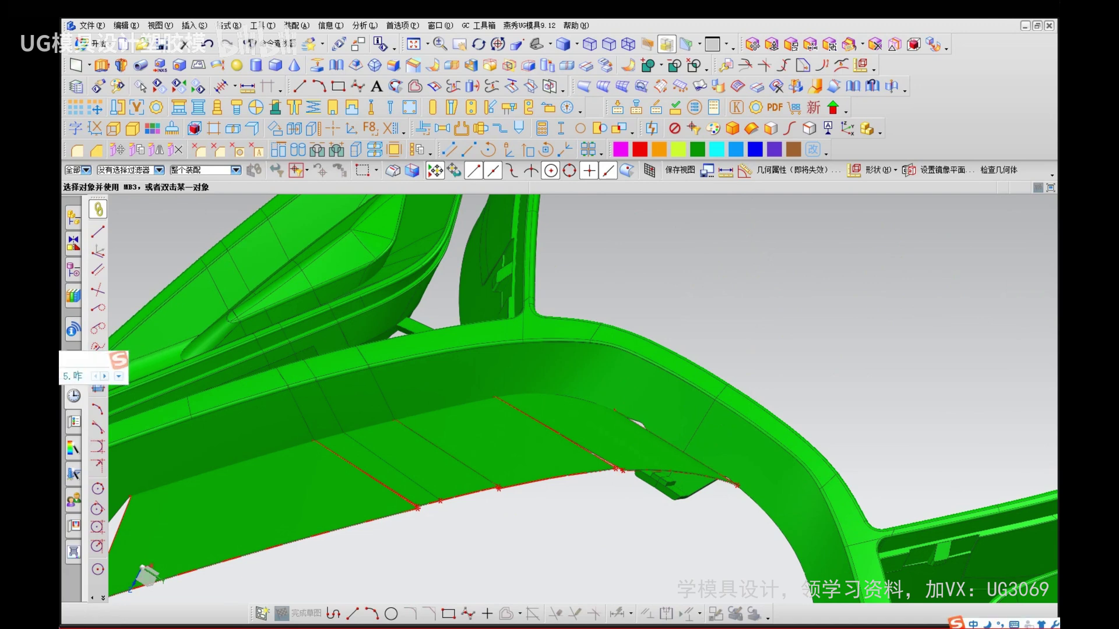
{"action": "key", "text": "space"}
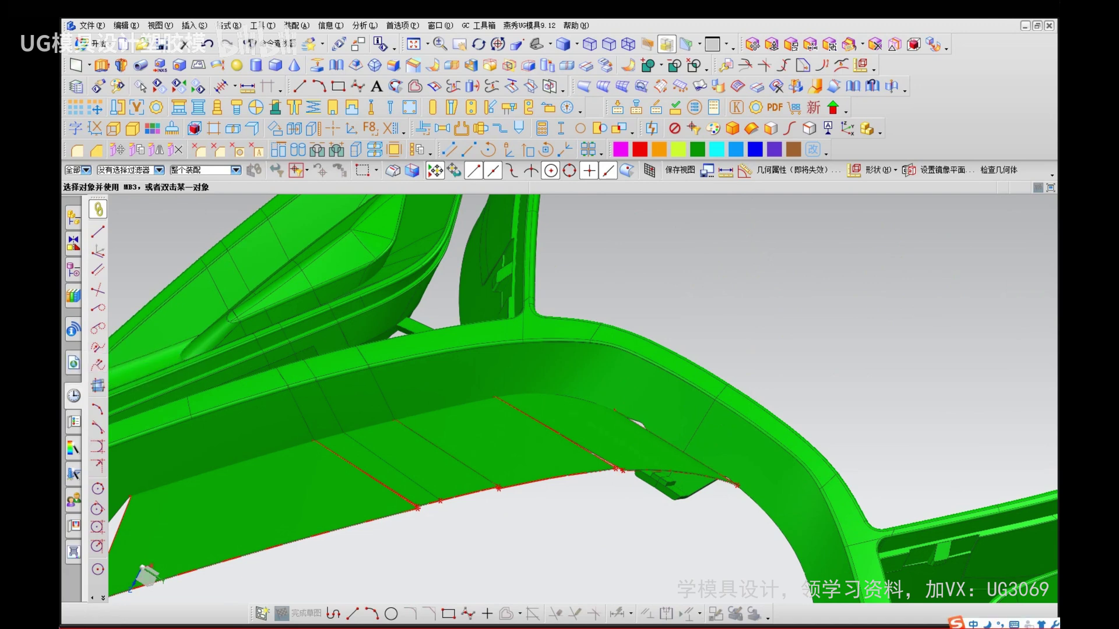
{"action": "type", "text": "zha"}
{"action": "key", "text": "space"}
{"action": "scroll", "coordinate": [548, 543], "scroll_direction": "up", "scroll_amount": 2}
{"action": "mouse_move", "coordinate": [628, 373]}
{"action": "left_mouse_down"}
{"action": "mouse_move", "coordinate": [628, 386]}
{"action": "mouse_move", "coordinate": [634, 369]}
{"action": "left_mouse_up"}
{"action": "mouse_move", "coordinate": [512, 405]}
{"action": "left_mouse_down"}
{"action": "mouse_move", "coordinate": [489, 430]}
{"action": "mouse_move", "coordinate": [511, 410]}
{"action": "left_mouse_up"}
{"action": "left_click_drag", "start_coordinate": [354, 434], "coordinate": [372, 434]}
{"action": "left_click_drag", "start_coordinate": [312, 459], "coordinate": [330, 462]}
{"action": "mouse_move", "coordinate": [231, 473]}
{"action": "left_mouse_down"}
{"action": "mouse_move", "coordinate": [234, 493]}
{"action": "mouse_move", "coordinate": [577, 436]}
{"action": "mouse_move", "coordinate": [768, 430]}
{"action": "left_mouse_up"}
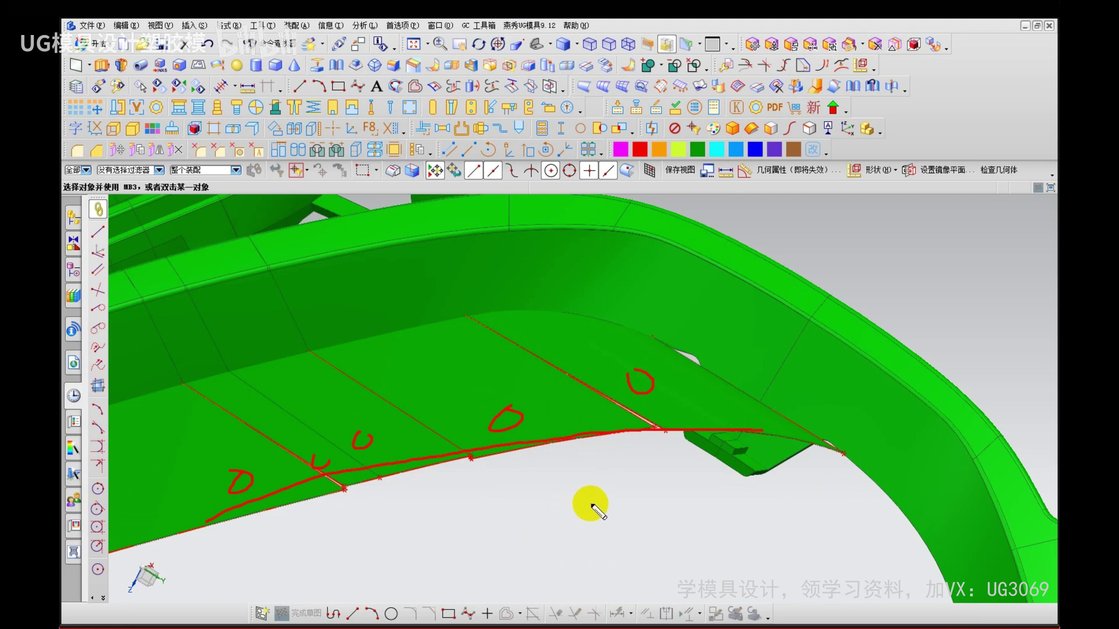
{"action": "right_click", "coordinate": [628, 461]}
{"action": "left_click_drag", "start_coordinate": [623, 412], "coordinate": [640, 409]}
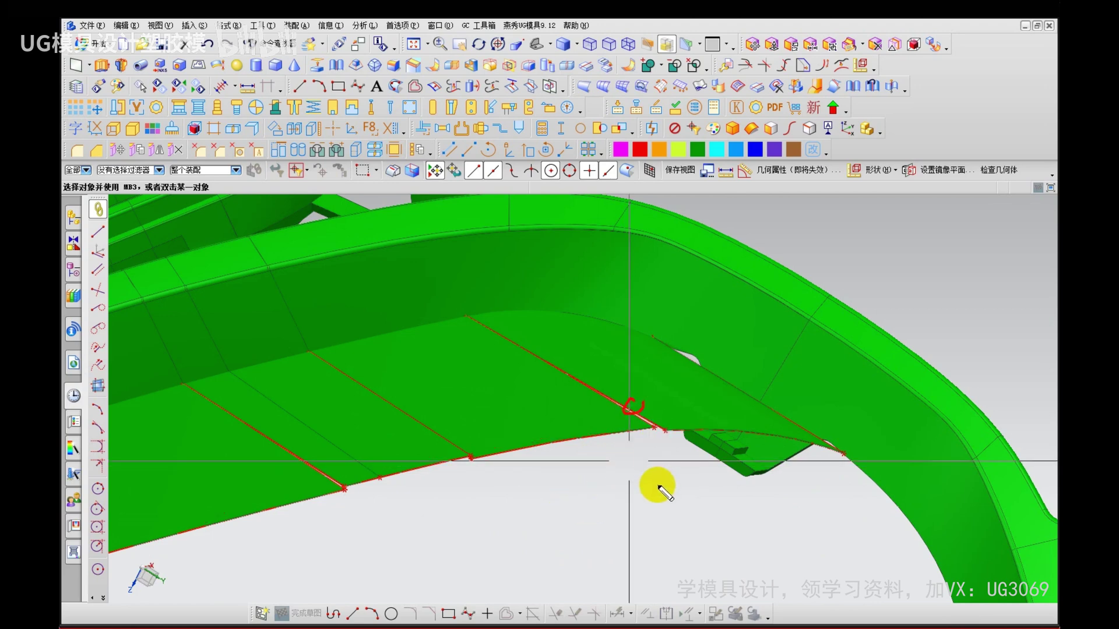
{"action": "key", "text": "Escape"}
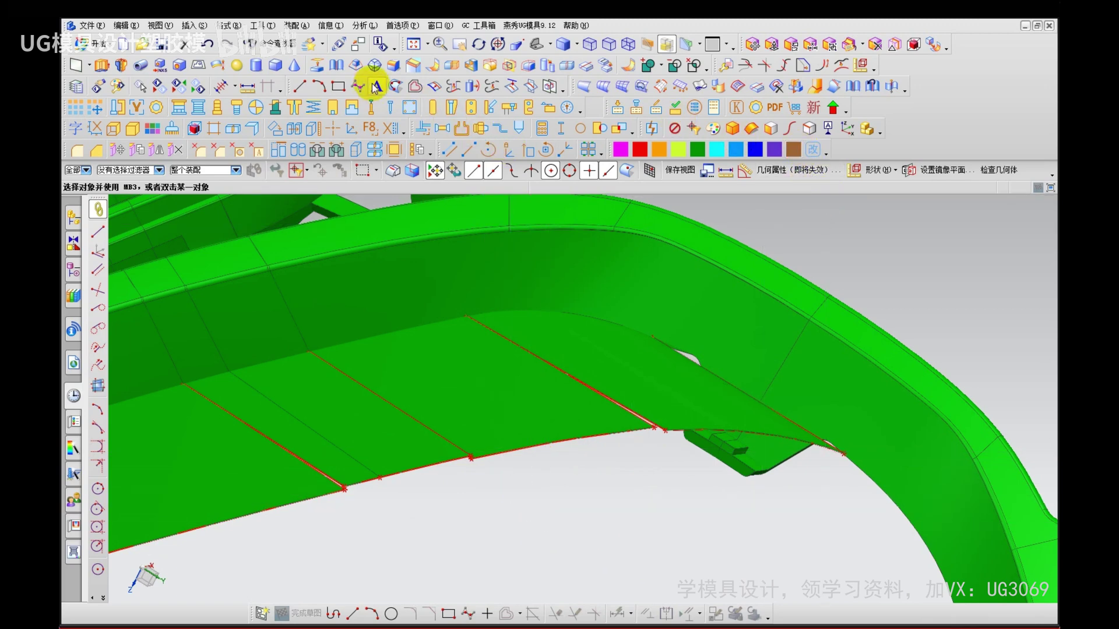
Step: Unsew the three middle faces between the large parting sheet and the curved sheet at the rim's bend
{"action": "left_click", "coordinate": [207, 26]}
{"action": "mouse_move", "coordinate": [282, 249]}
{"action": "left_click", "coordinate": [373, 367]}
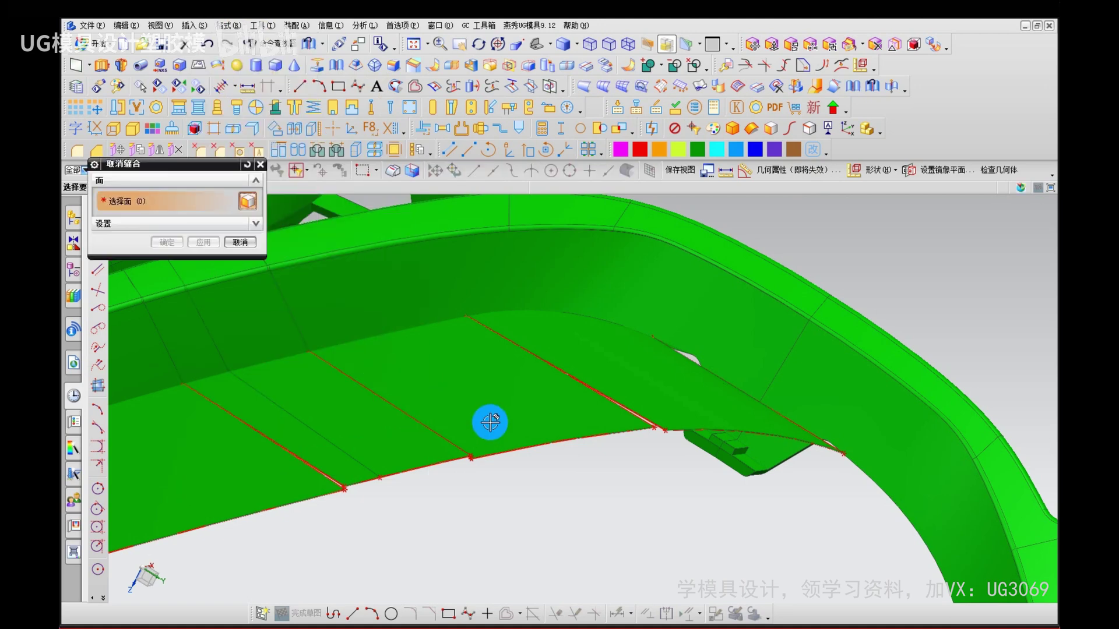
{"action": "left_click", "coordinate": [490, 422]}
{"action": "left_click", "coordinate": [387, 445]}
{"action": "left_click", "coordinate": [350, 462]}
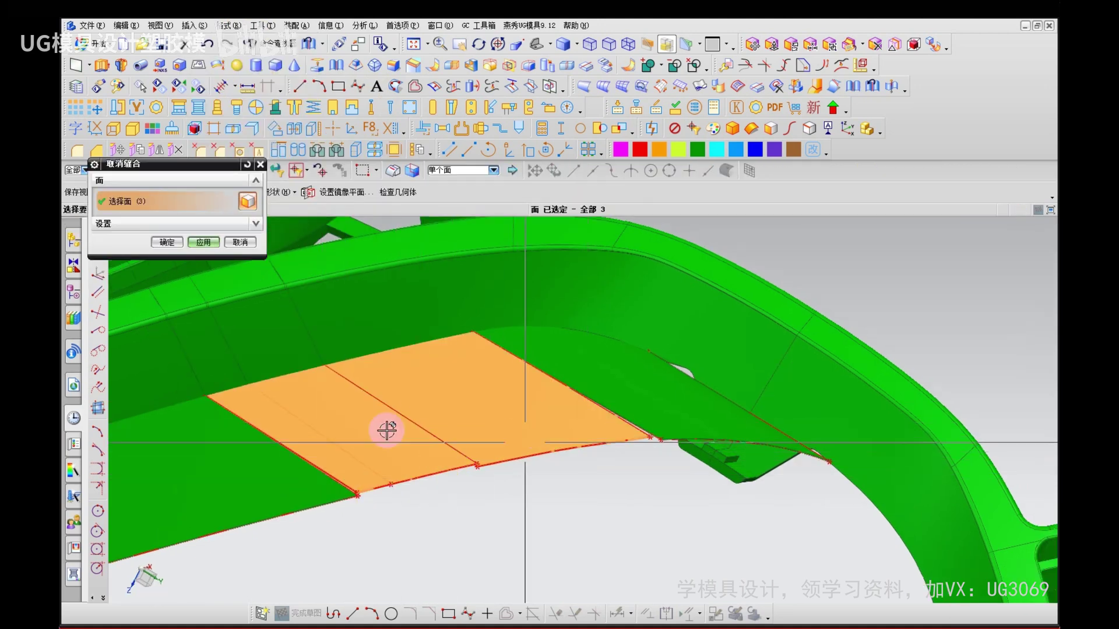
{"action": "left_click", "coordinate": [174, 239]}
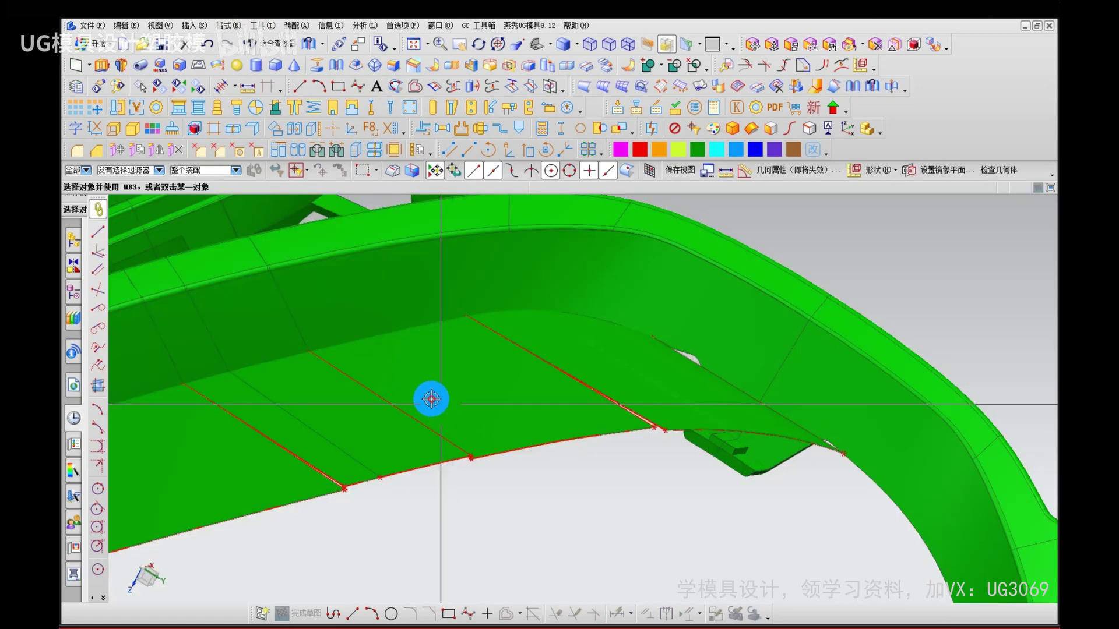
Step: Delete the middle sheets between the large parting sheet and the curved sheet
{"action": "double_click", "coordinate": [509, 490]}
{"action": "key", "text": "Escape"}
{"action": "left_click", "coordinate": [370, 440]}
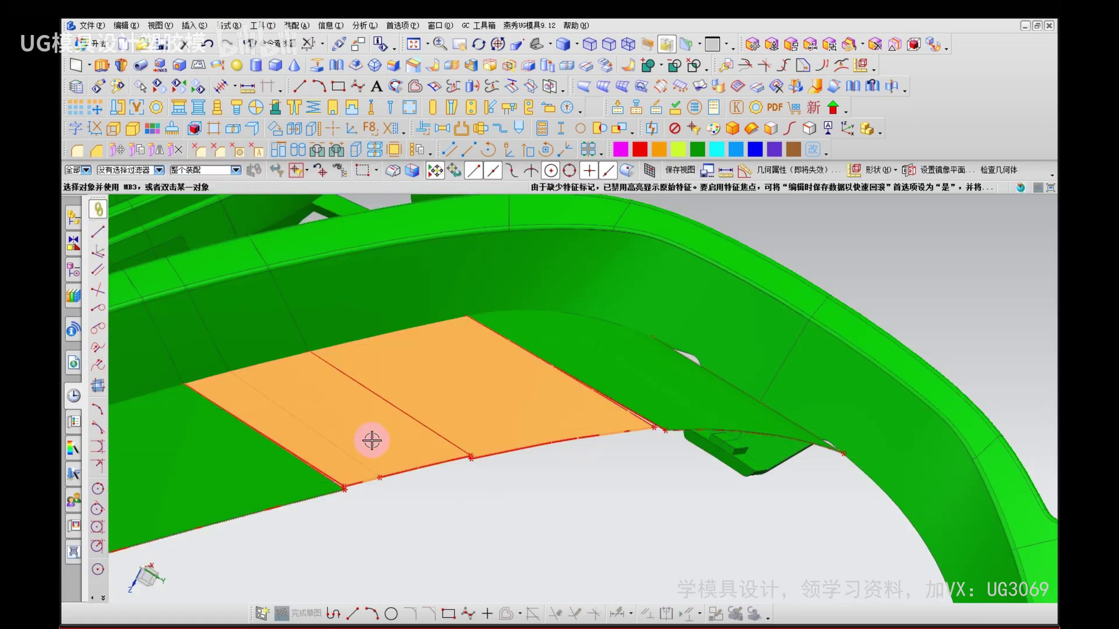
{"action": "key", "text": "Delete"}
{"action": "scroll", "coordinate": [440, 514], "scroll_direction": "down", "scroll_amount": 10}
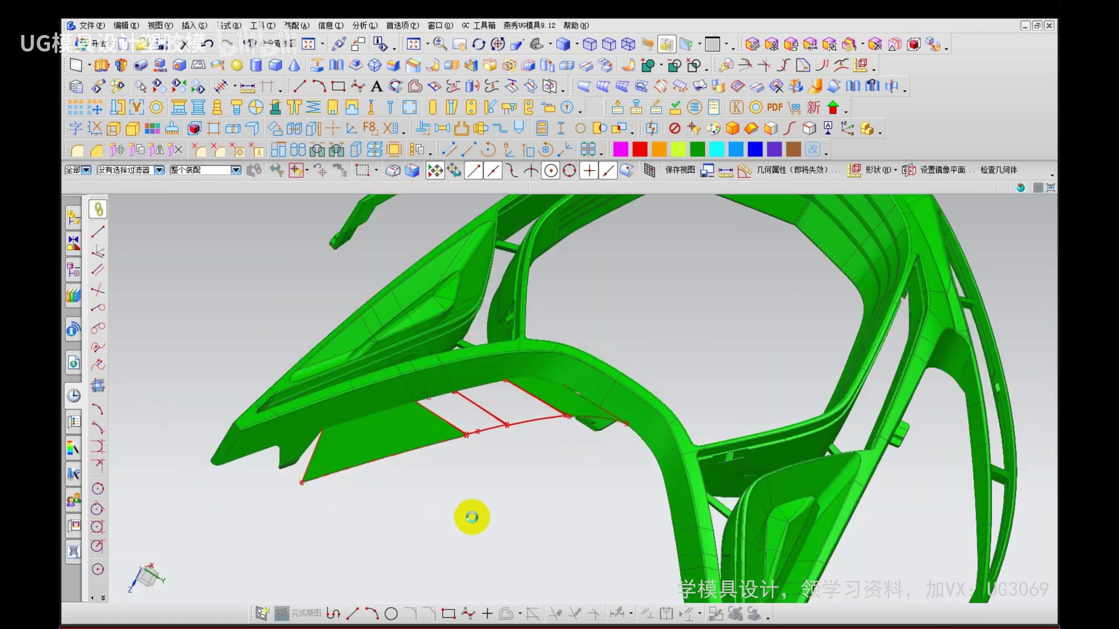
Step: Start a Swept surface and select the three rim edges between the large parting sheet and the curved sheet as the section
{"action": "scroll", "coordinate": [513, 413], "scroll_direction": "up", "scroll_amount": 5}
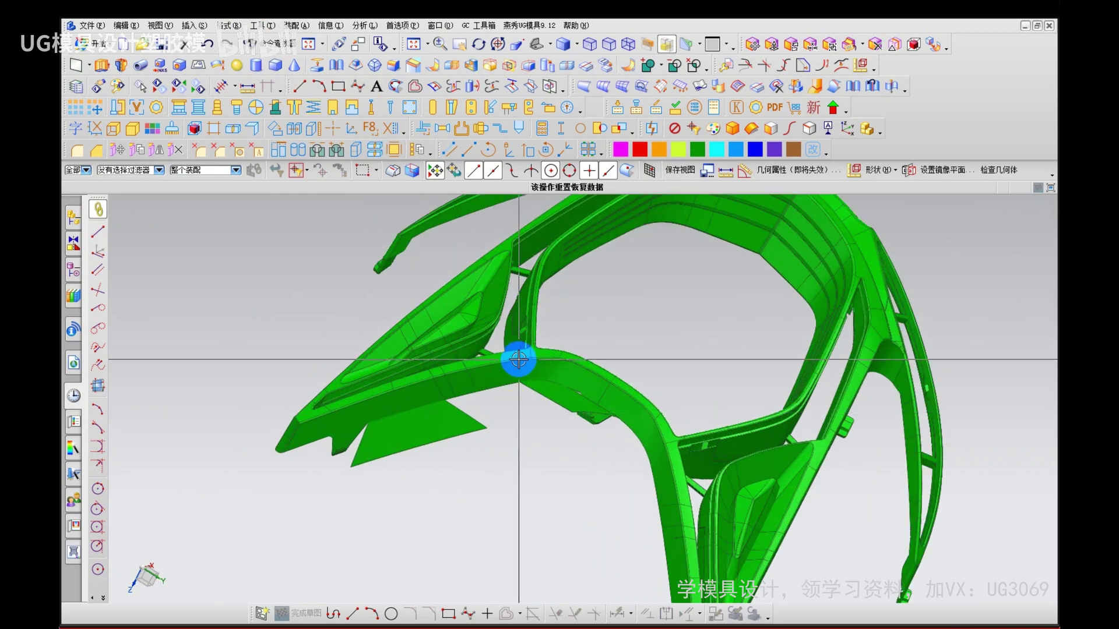
{"action": "middle_click_drag", "start_coordinate": [505, 409], "coordinate": [469, 384]}
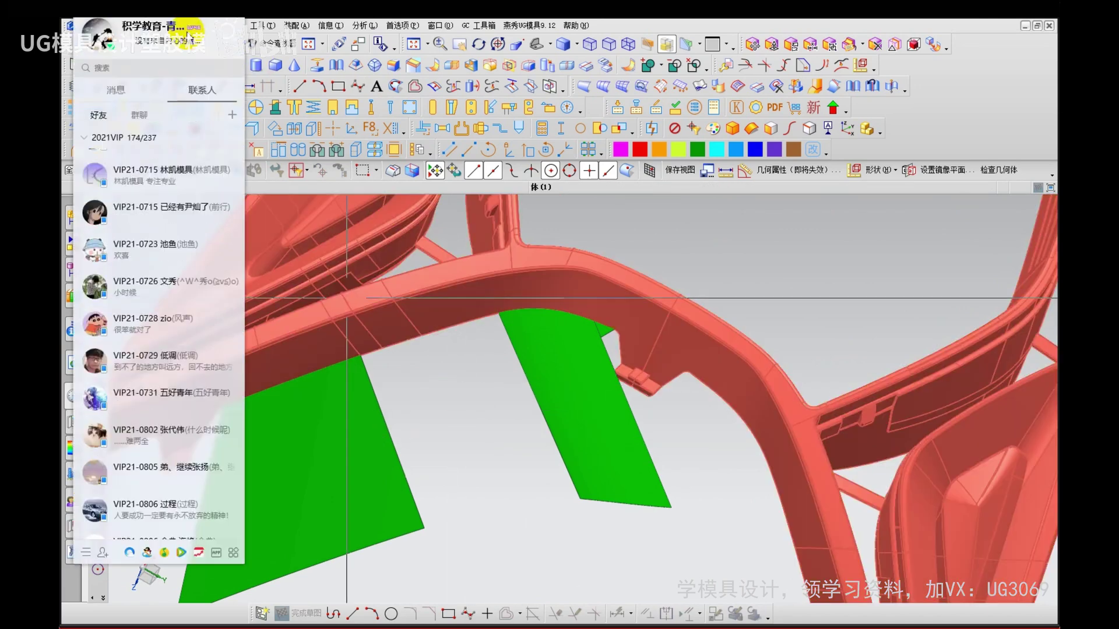
{"action": "left_click", "coordinate": [194, 25]}
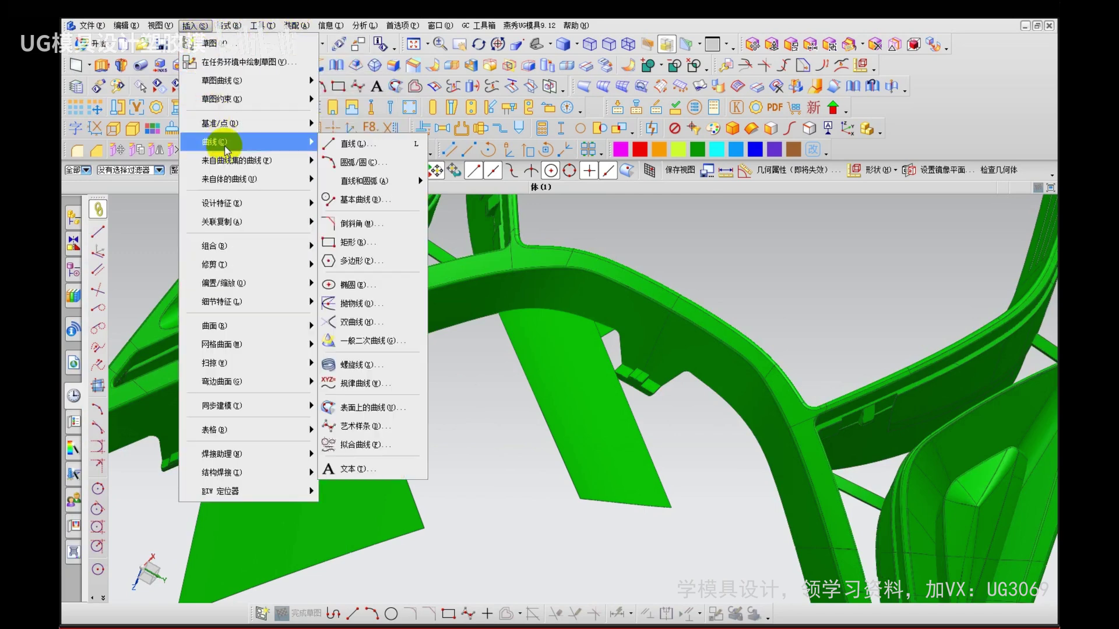
{"action": "mouse_move", "coordinate": [238, 304]}
{"action": "mouse_move", "coordinate": [229, 365]}
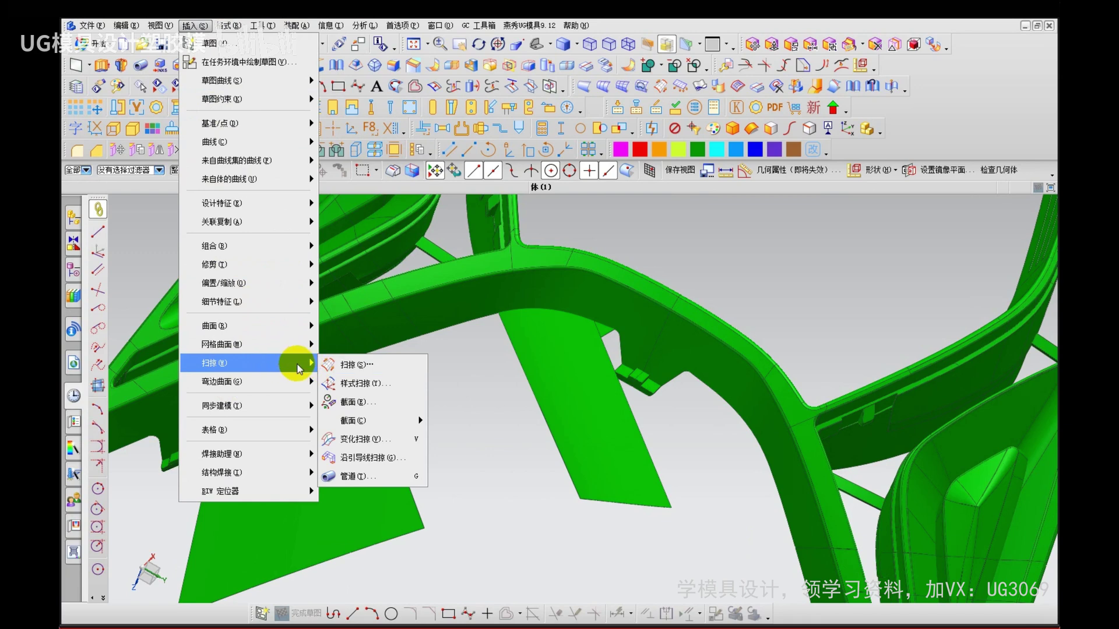
{"action": "left_click", "coordinate": [348, 365]}
{"action": "scroll", "coordinate": [437, 362], "scroll_direction": "up", "scroll_amount": 5}
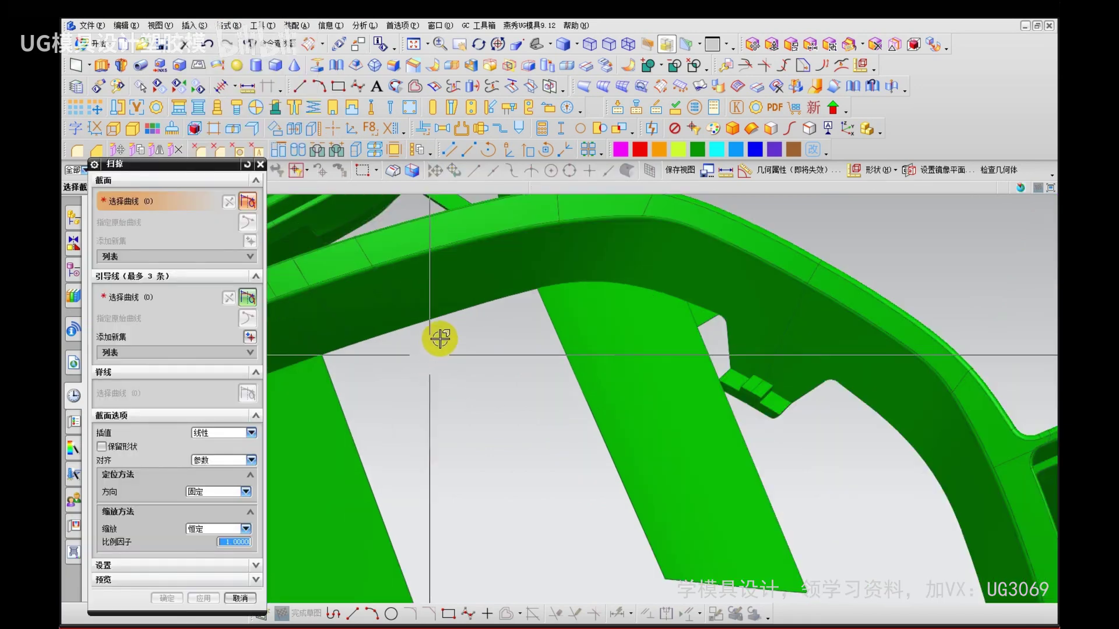
{"action": "left_click", "coordinate": [447, 320]}
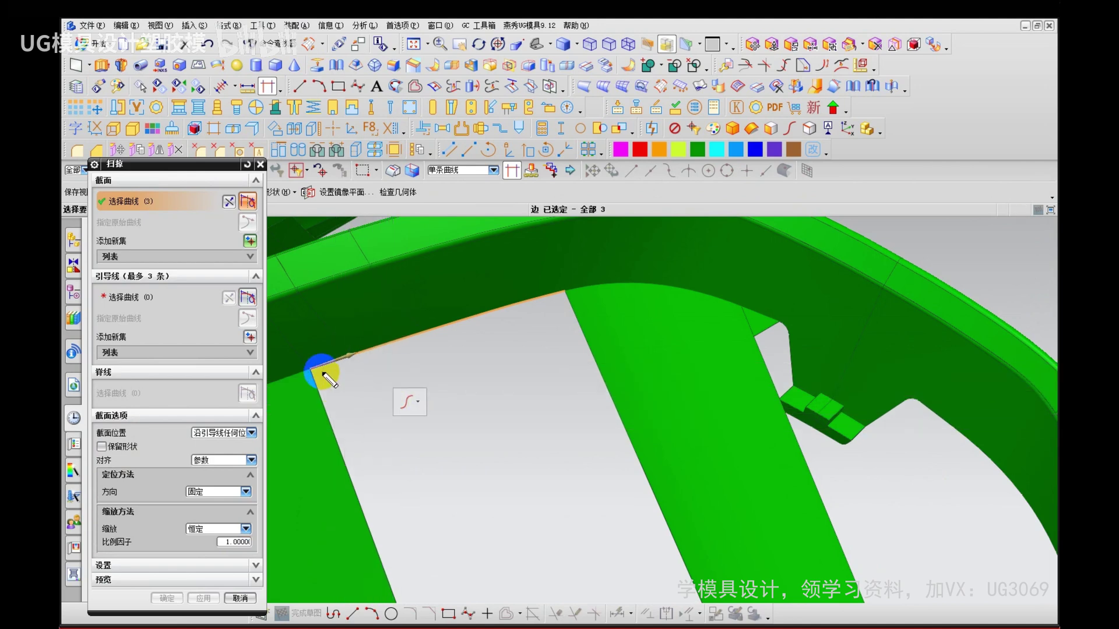
{"action": "left_click_drag", "start_coordinate": [316, 370], "coordinate": [541, 286]}
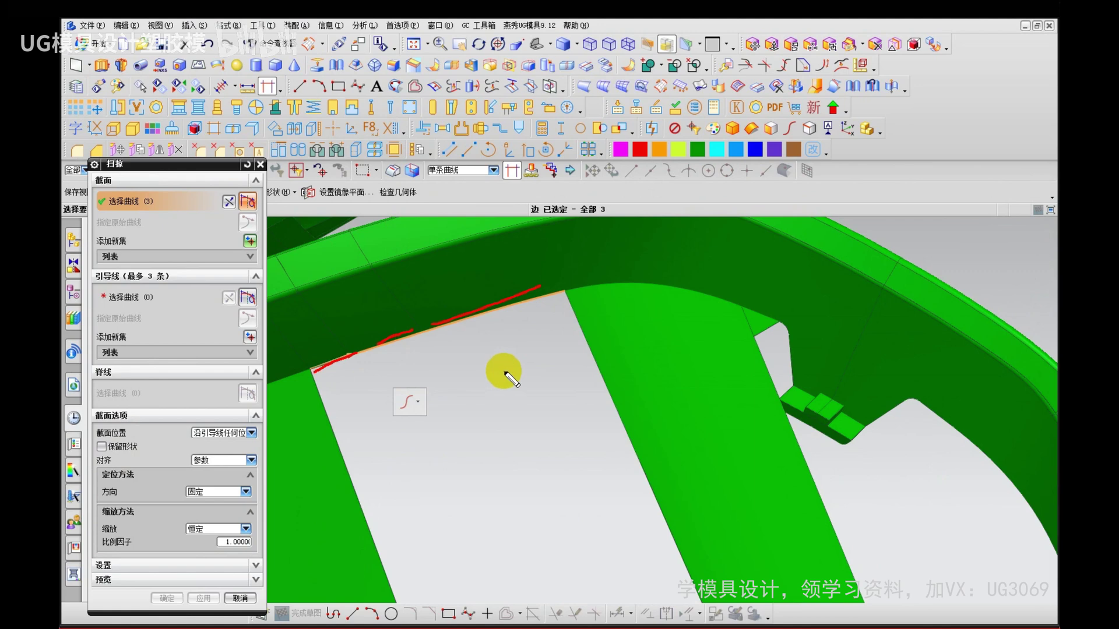
{"action": "mouse_move", "coordinate": [505, 375]}
{"action": "left_mouse_down"}
{"action": "mouse_move", "coordinate": [554, 367]}
{"action": "mouse_move", "coordinate": [569, 407]}
{"action": "mouse_move", "coordinate": [500, 367]}
{"action": "mouse_move", "coordinate": [580, 436]}
{"action": "mouse_move", "coordinate": [644, 392]}
{"action": "mouse_move", "coordinate": [639, 430]}
{"action": "mouse_move", "coordinate": [717, 418]}
{"action": "left_mouse_up"}
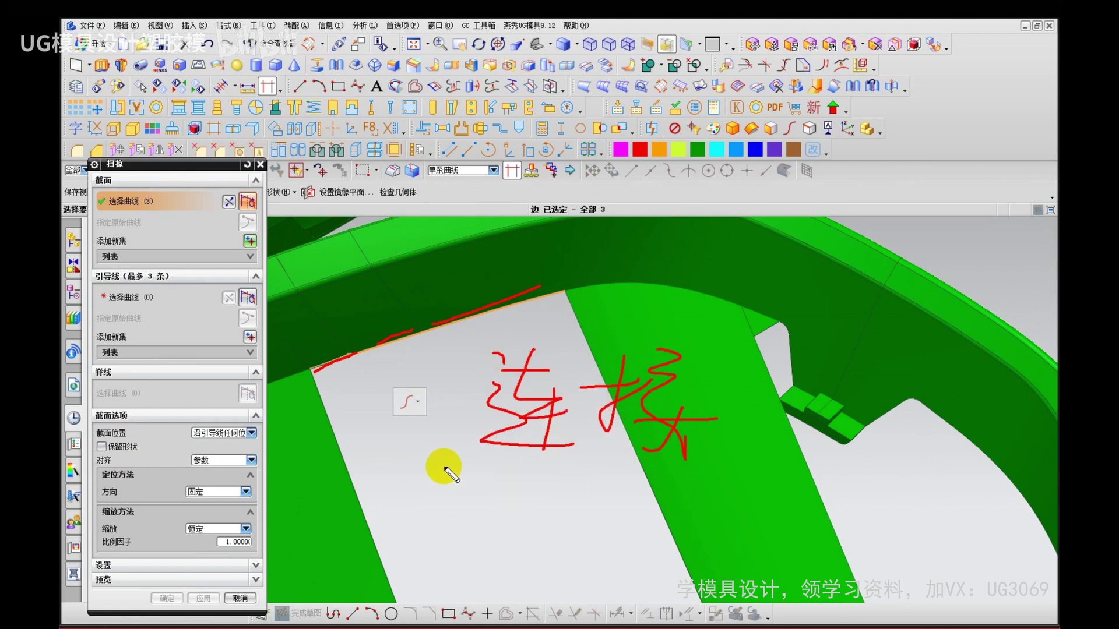
{"action": "left_click_drag", "start_coordinate": [459, 465], "coordinate": [743, 480]}
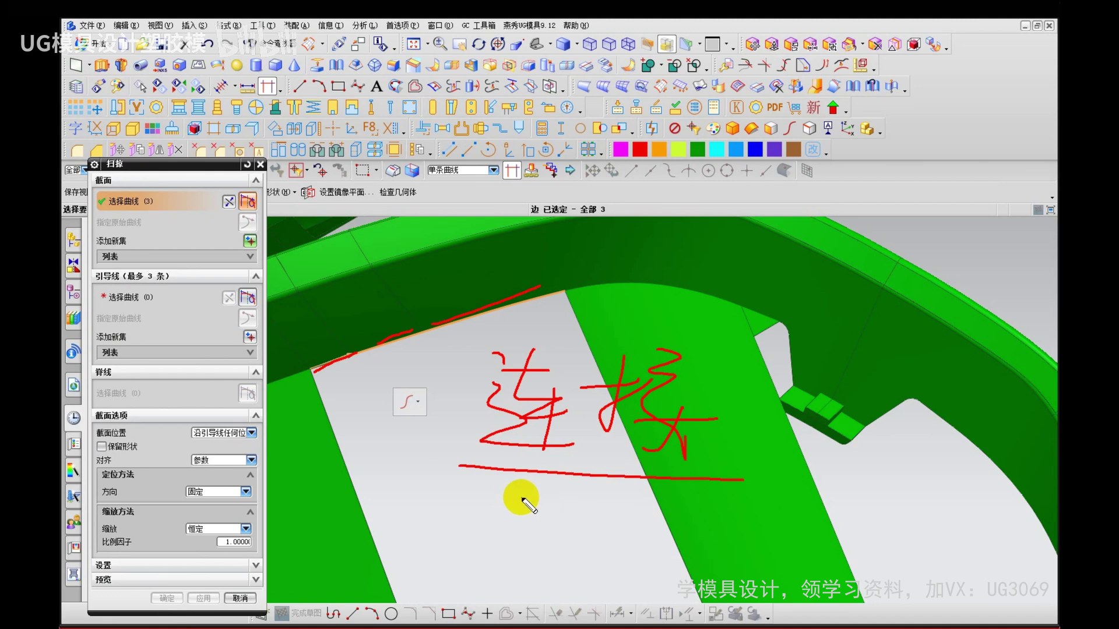
{"action": "key", "text": "Escape"}
{"action": "scroll", "coordinate": [437, 363], "scroll_direction": "up", "scroll_amount": 5}
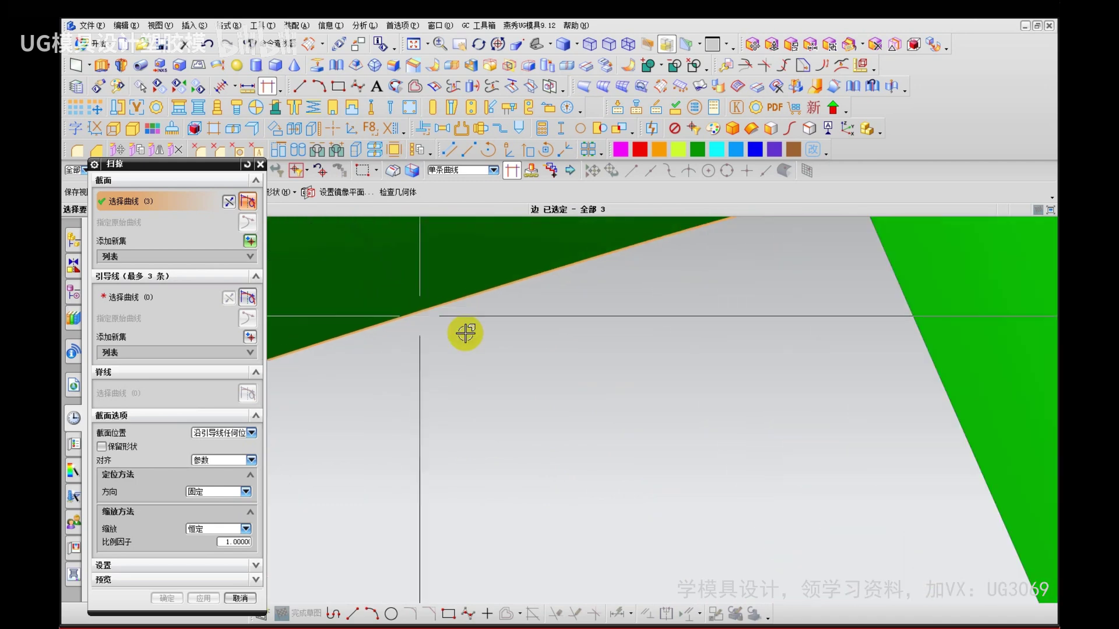
{"action": "left_click_drag", "start_coordinate": [449, 291], "coordinate": [542, 267]}
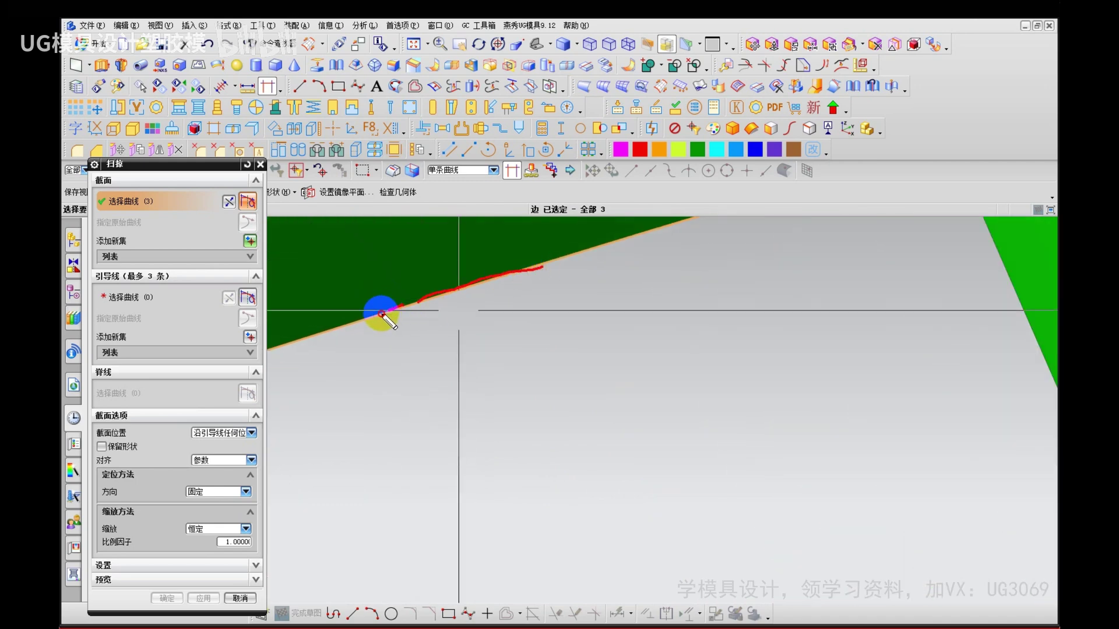
{"action": "left_click_drag", "start_coordinate": [381, 314], "coordinate": [311, 338]}
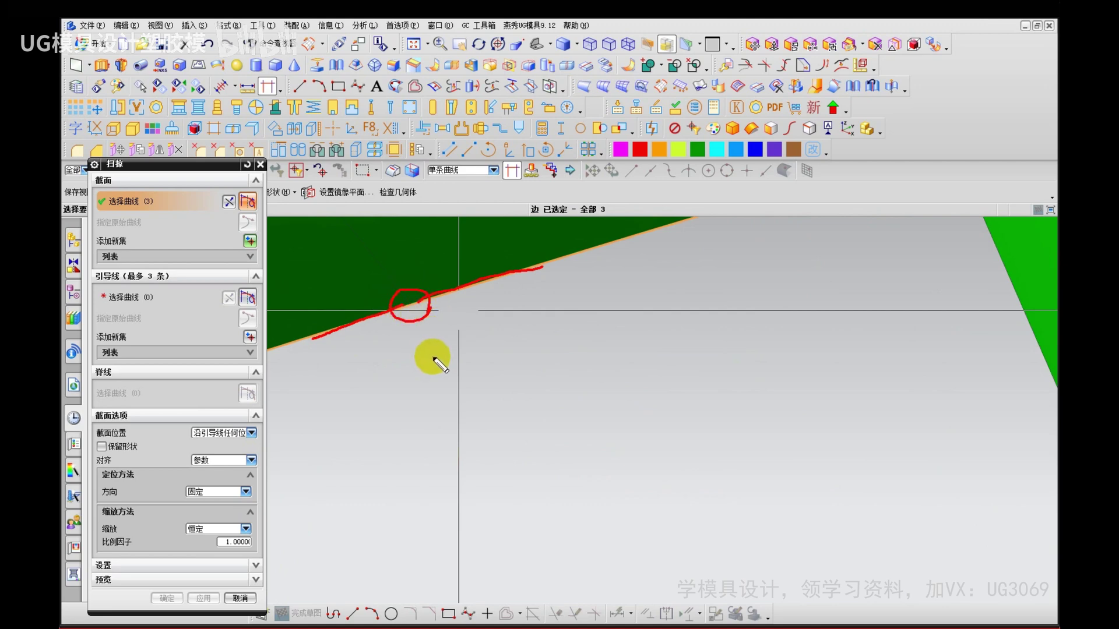
{"action": "key", "text": "Escape"}
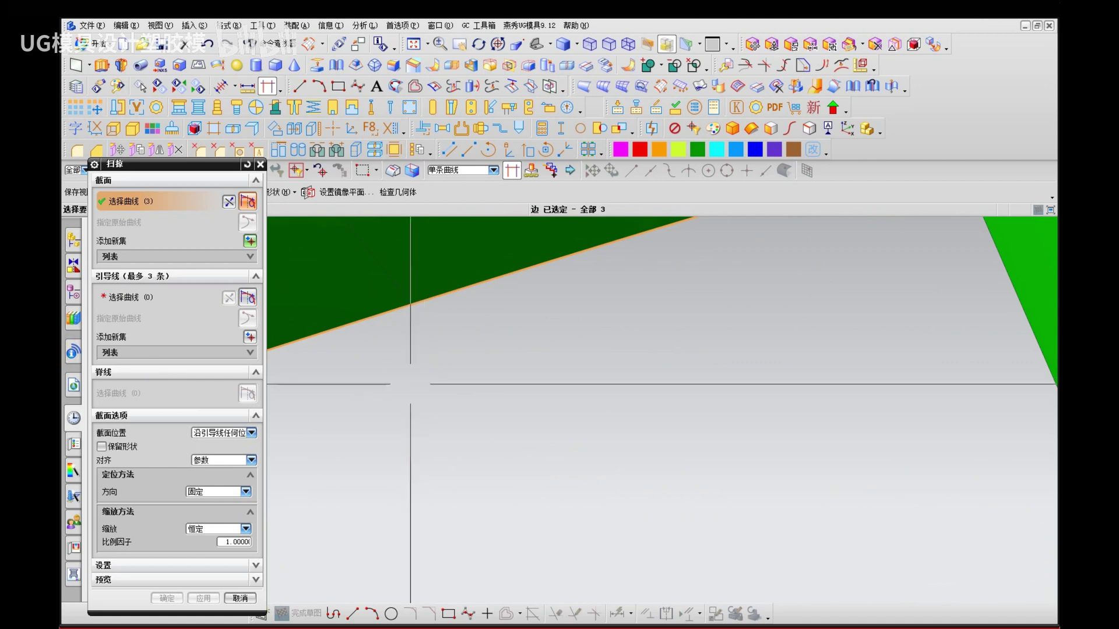
{"action": "type", "text": "duanx"}
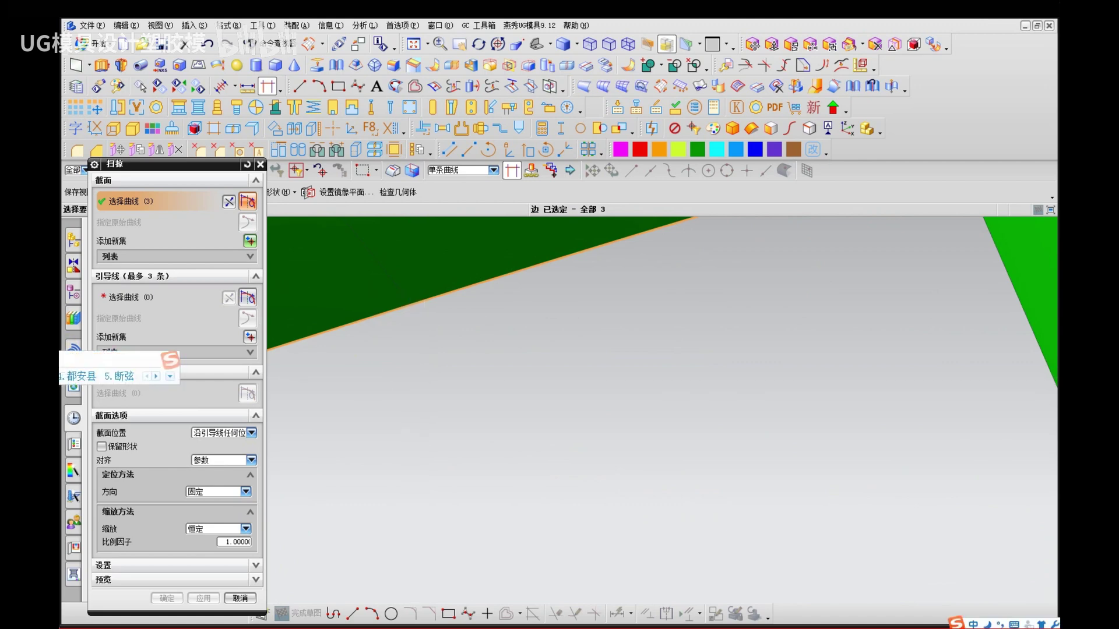
{"action": "type", "text": " lx"}
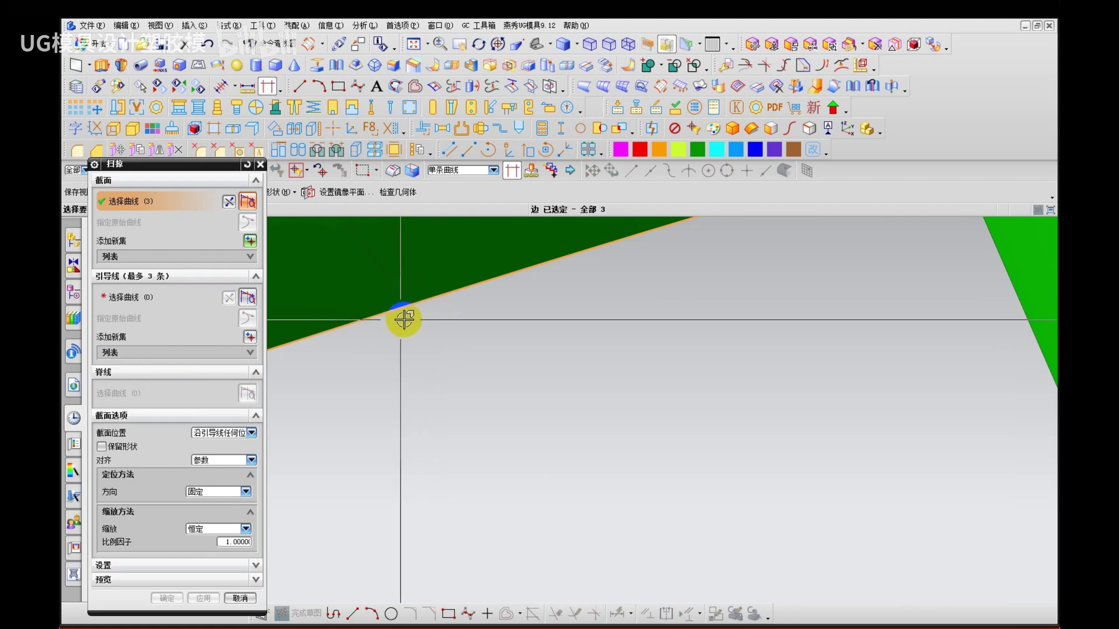
{"action": "left_click_drag", "start_coordinate": [422, 303], "coordinate": [455, 293]}
{"action": "key", "text": "Escape"}
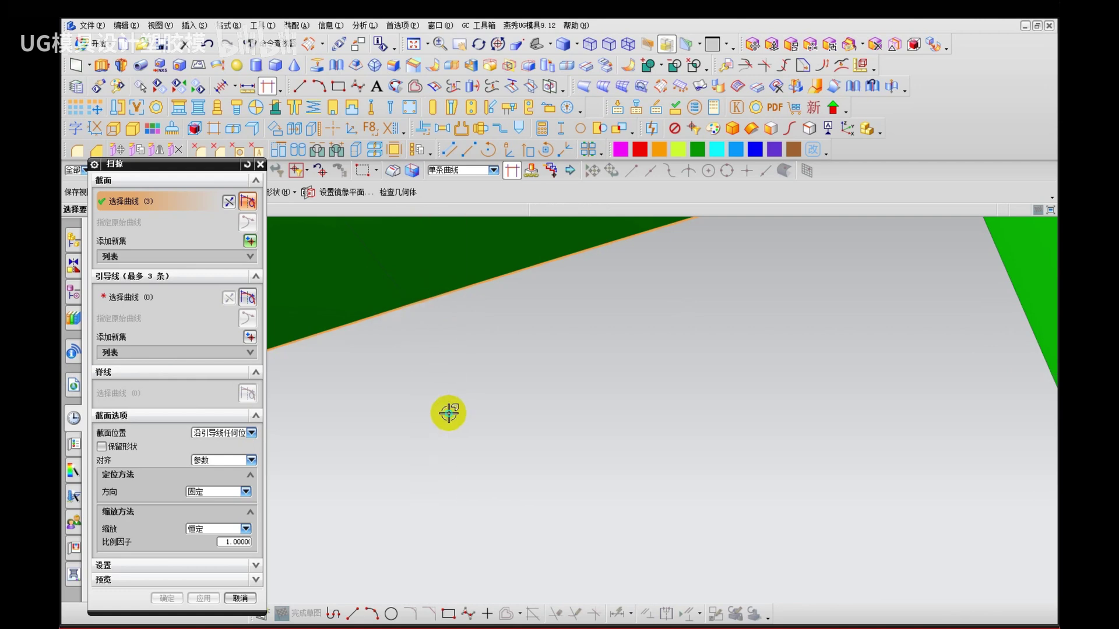
Step: Examine the joint between the selected rim edge segments in wireframe display
{"action": "right_click_drag", "start_coordinate": [450, 414], "coordinate": [449, 390]}
{"action": "scroll", "coordinate": [416, 312], "scroll_direction": "up", "scroll_amount": 4}
{"action": "scroll", "coordinate": [415, 310], "scroll_direction": "up", "scroll_amount": 2}
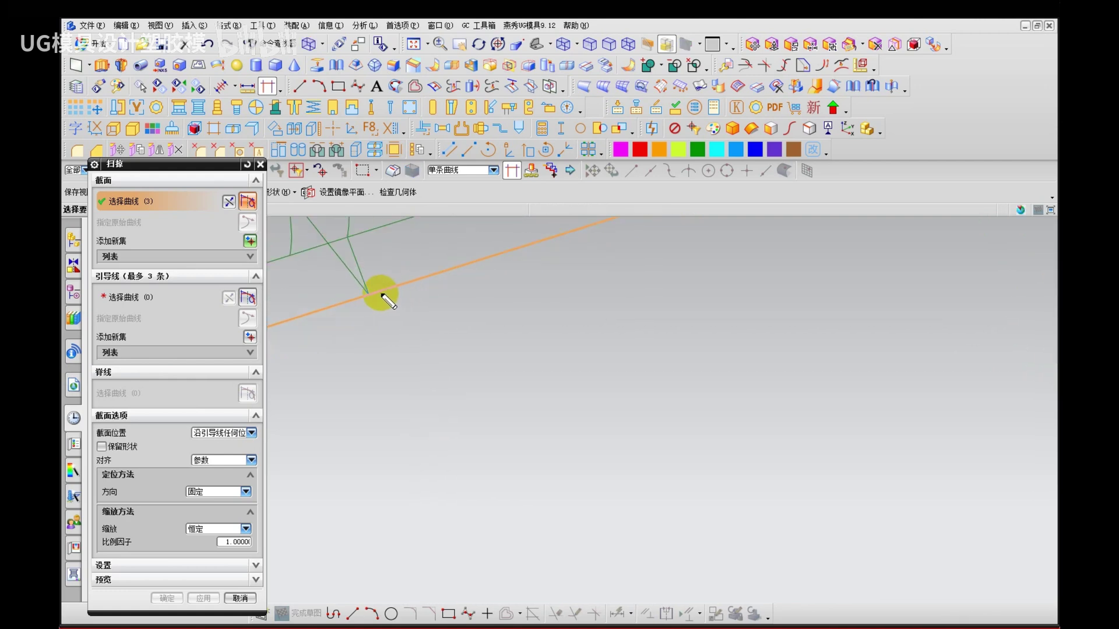
{"action": "left_click_drag", "start_coordinate": [360, 279], "coordinate": [375, 261]}
{"action": "key", "text": "Escape"}
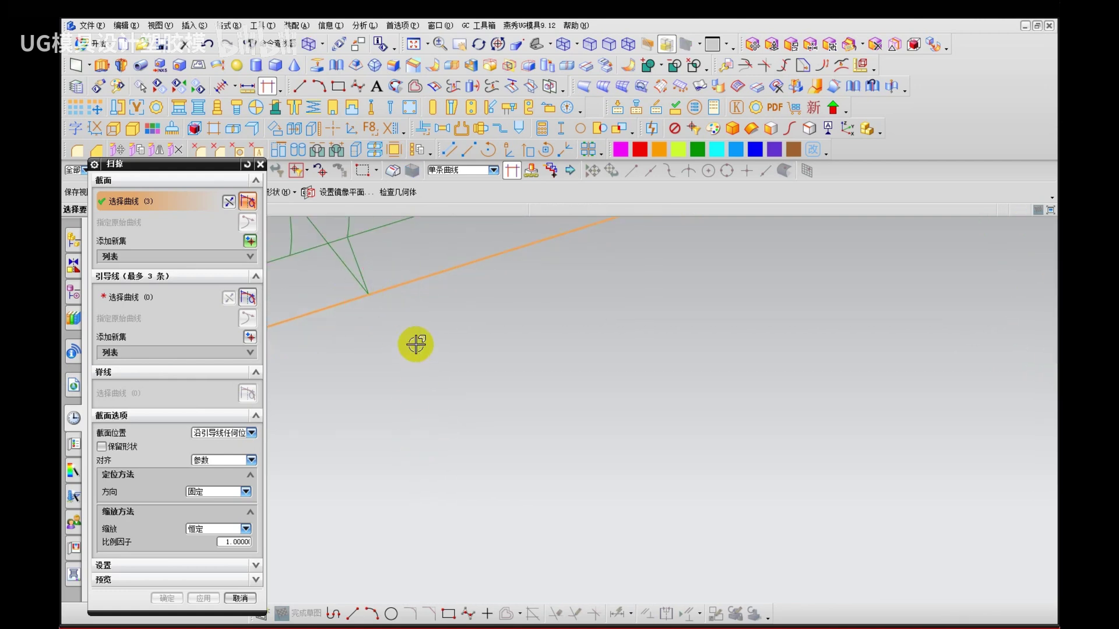
{"action": "scroll", "coordinate": [423, 342], "scroll_direction": "down", "scroll_amount": 2}
{"action": "scroll", "coordinate": [428, 340], "scroll_direction": "down", "scroll_amount": 4}
Step: Sweep the rim-edge section across the gap, using the facing side edges of the large parting sheet and the curved sheet as two guides
{"action": "left_click", "coordinate": [180, 297]}
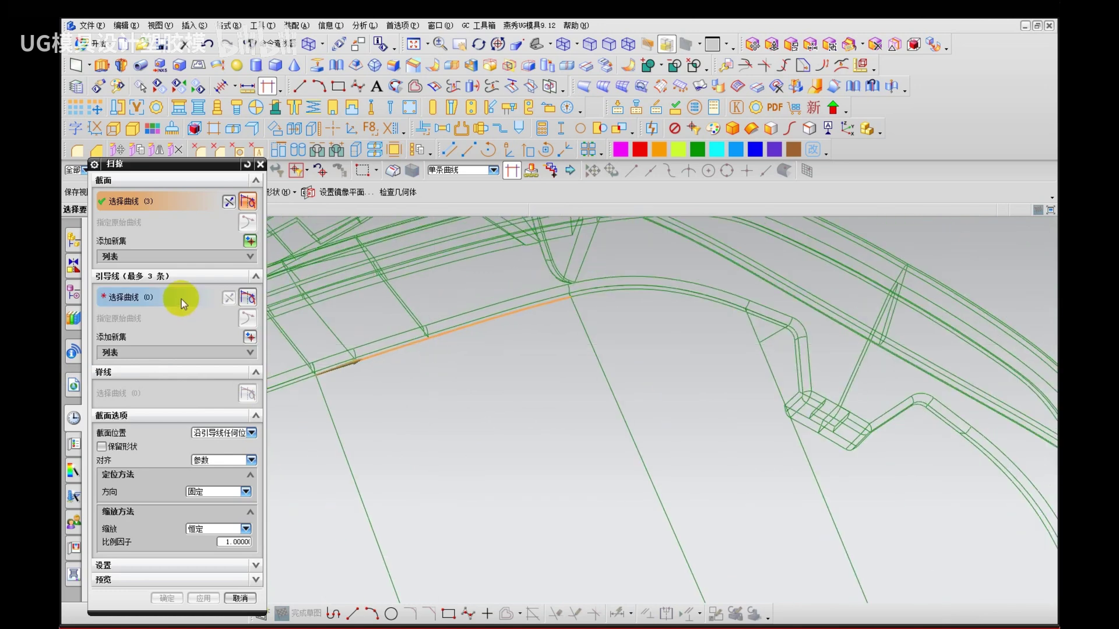
{"action": "scroll", "coordinate": [452, 402], "scroll_direction": "down", "scroll_amount": 3}
{"action": "middle_click_drag", "start_coordinate": [457, 473], "coordinate": [431, 410], "text": "shift"}
{"action": "right_click_drag", "start_coordinate": [431, 410], "coordinate": [471, 413]}
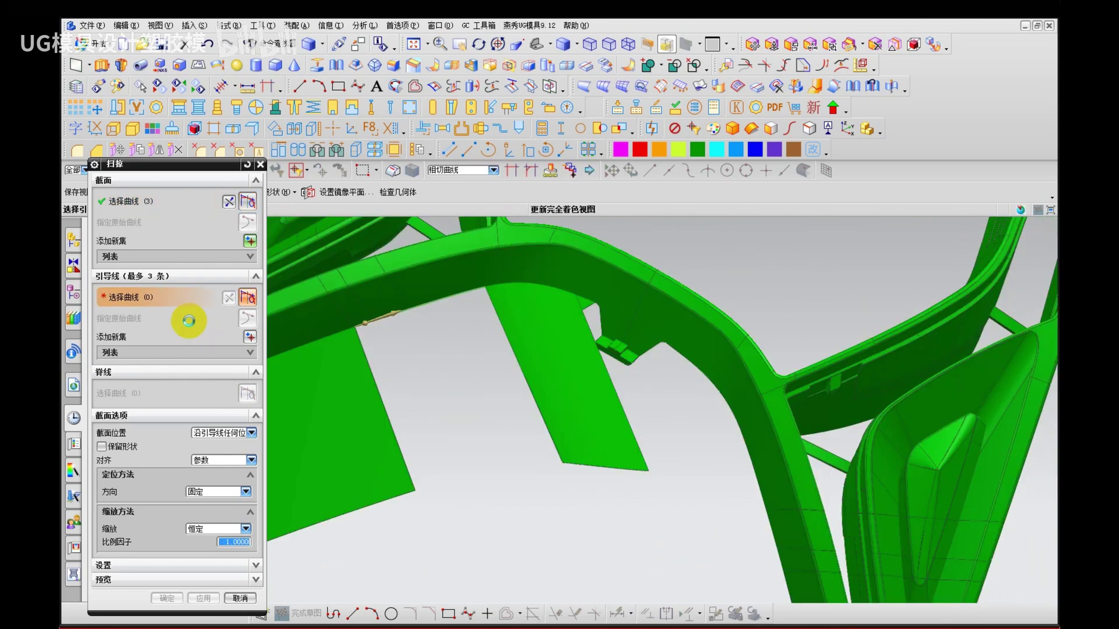
{"action": "key", "text": "ctrl+shift+d"}
{"action": "left_click_drag", "start_coordinate": [176, 280], "coordinate": [187, 281]}
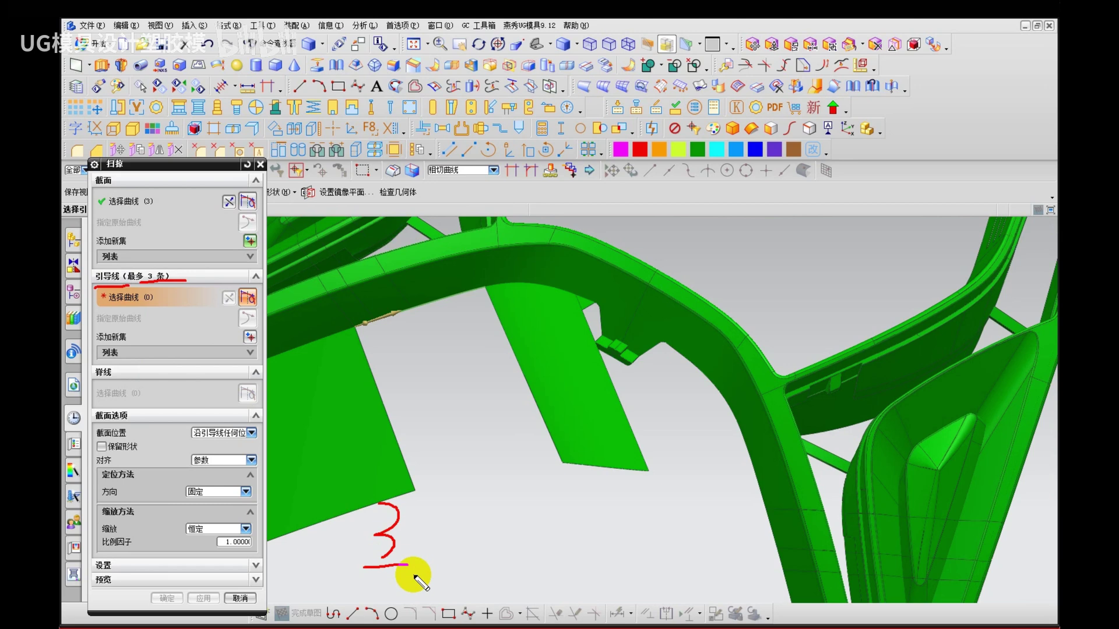
{"action": "key", "text": "Escape"}
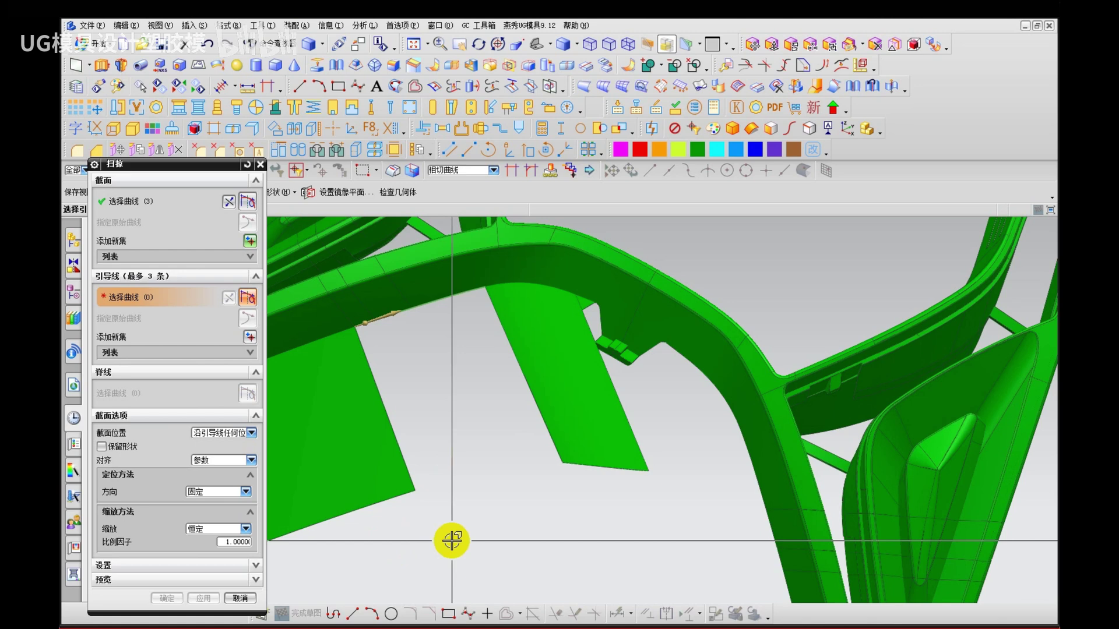
{"action": "left_click", "coordinate": [408, 471]}
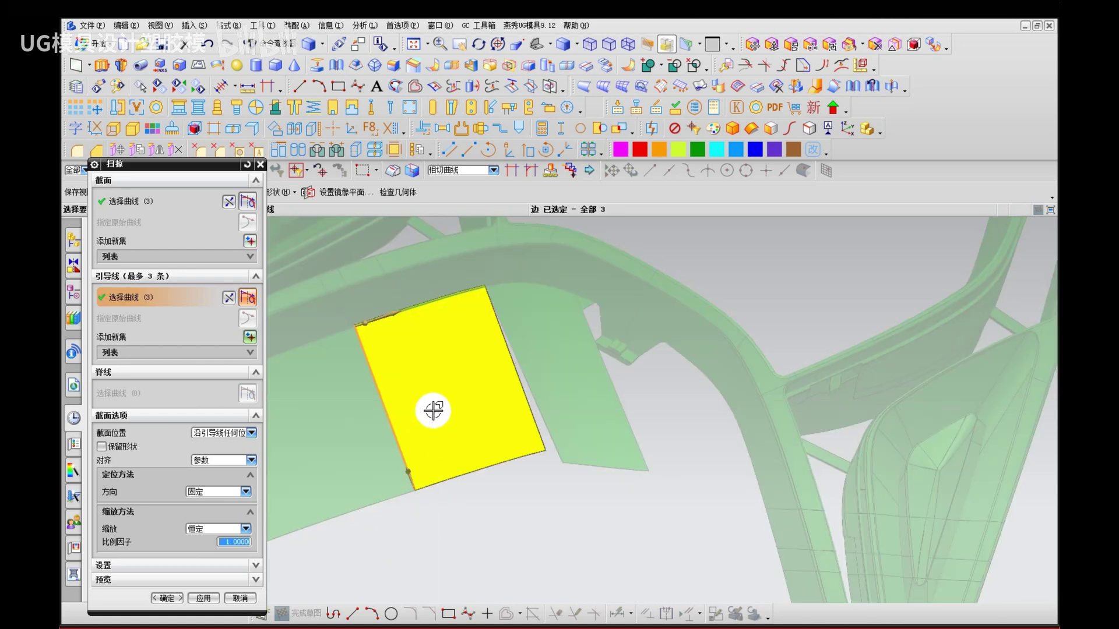
{"action": "left_click", "coordinate": [490, 507]}
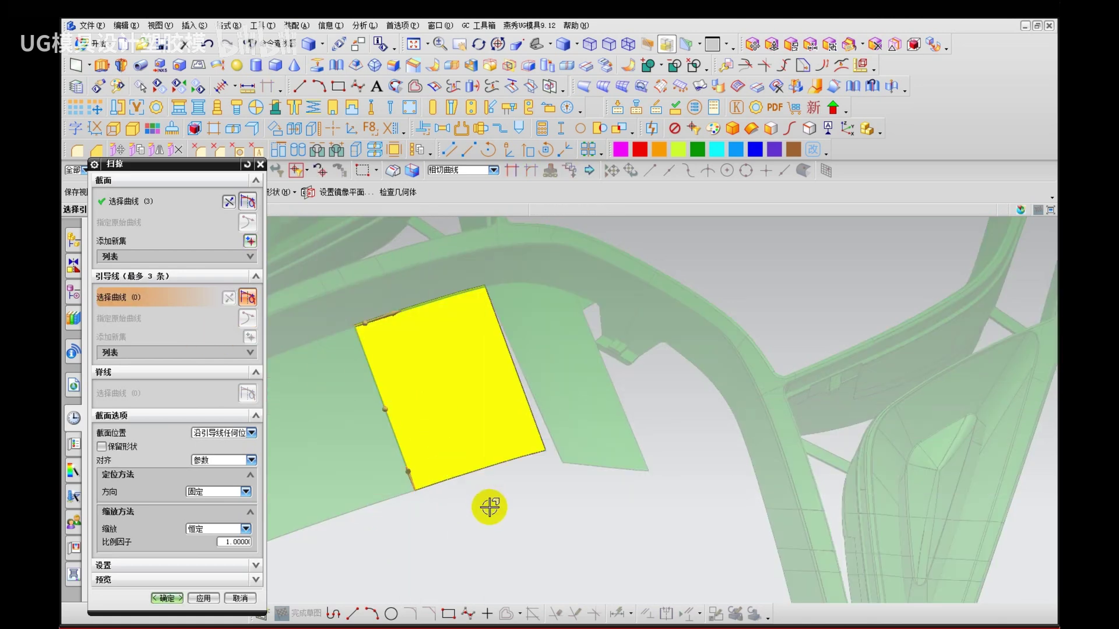
{"action": "left_click", "coordinate": [551, 449]}
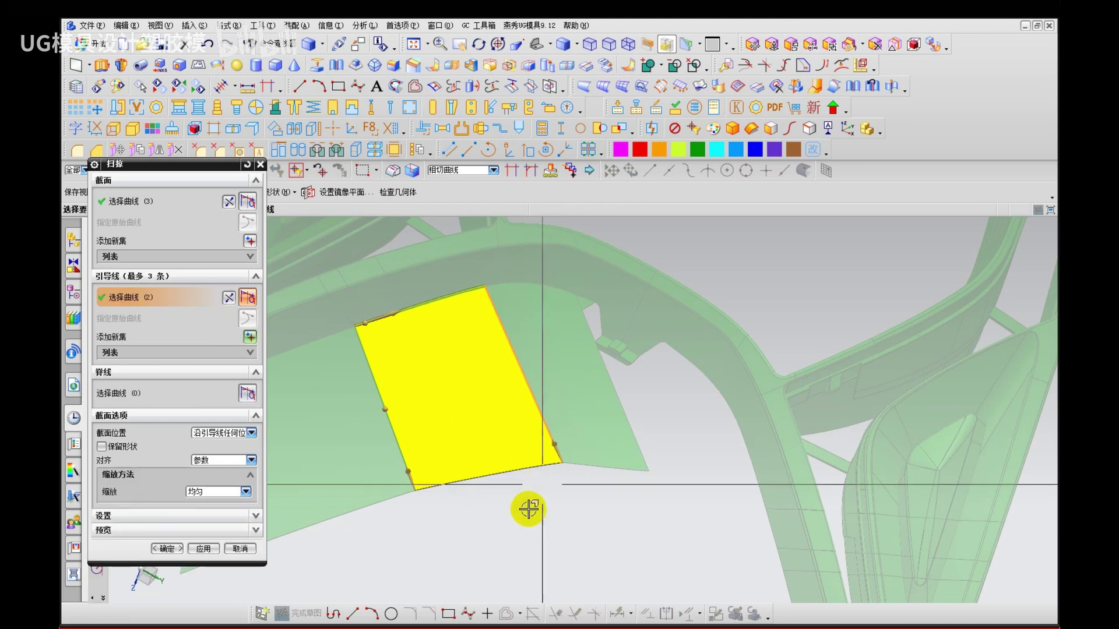
{"action": "left_click", "coordinate": [203, 549]}
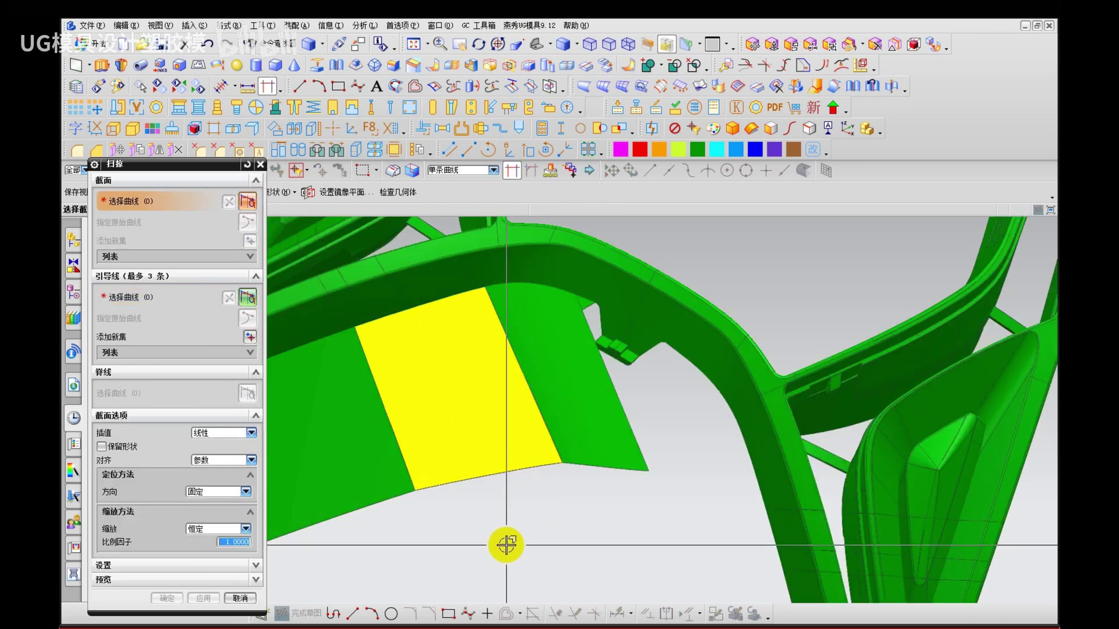
{"action": "key", "text": "Escape"}
{"action": "key", "text": "x"}
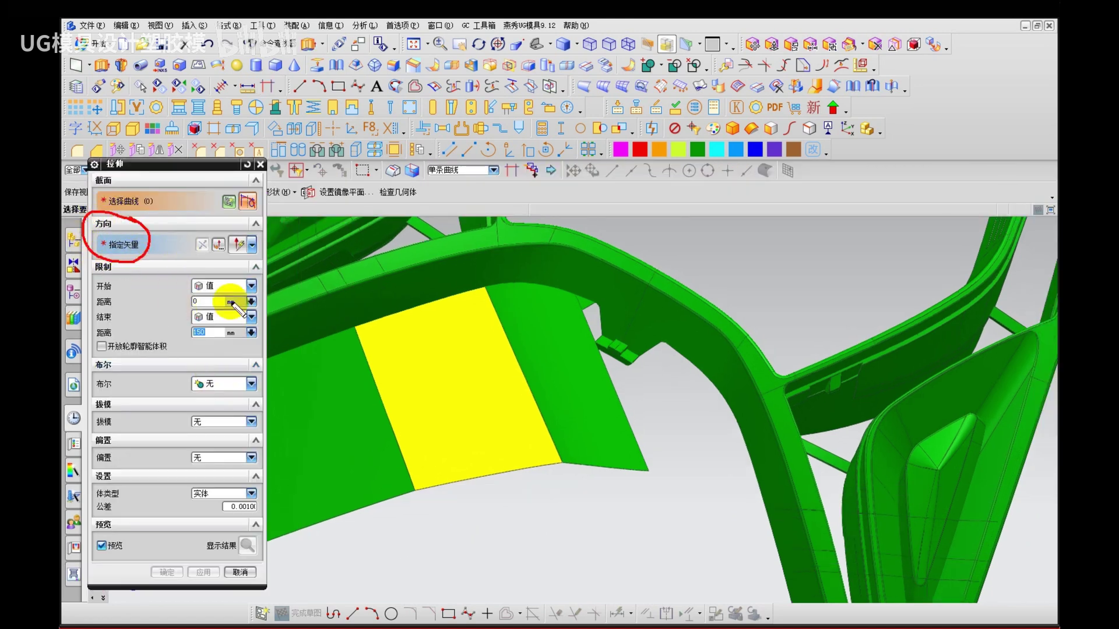
{"action": "mouse_move", "coordinate": [788, 262]}
{"action": "left_mouse_down"}
{"action": "mouse_move", "coordinate": [820, 279]}
{"action": "mouse_move", "coordinate": [855, 257]}
{"action": "mouse_move", "coordinate": [890, 279]}
{"action": "mouse_move", "coordinate": [918, 268]}
{"action": "mouse_move", "coordinate": [925, 288]}
{"action": "left_mouse_up"}
{"action": "left_click_drag", "start_coordinate": [716, 320], "coordinate": [947, 329]}
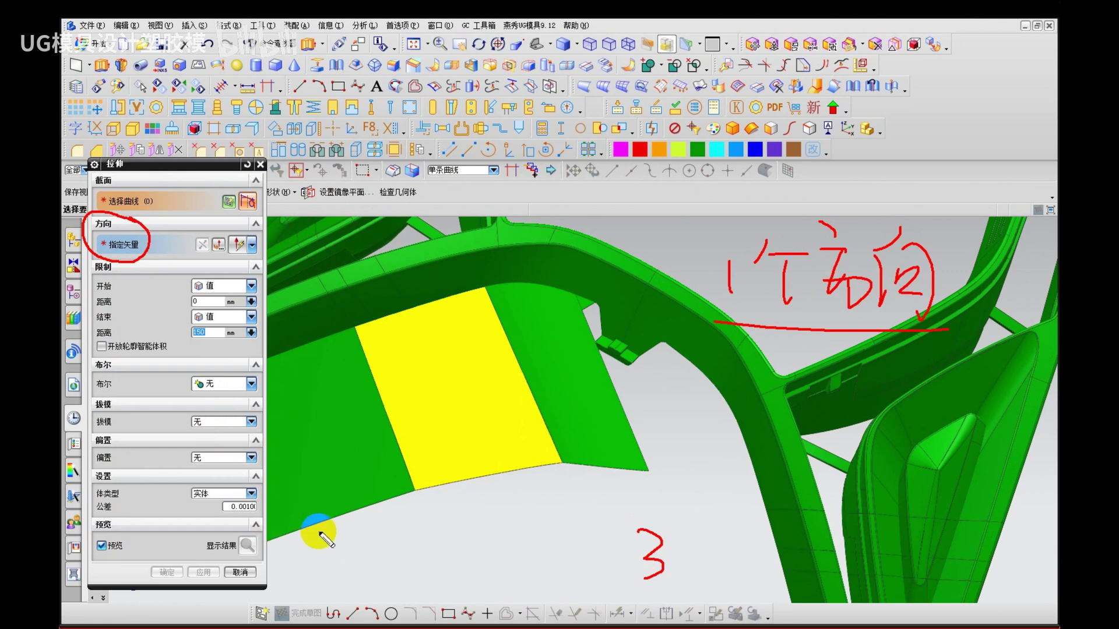
{"action": "key", "text": "Escape"}
{"action": "left_click", "coordinate": [256, 572]}
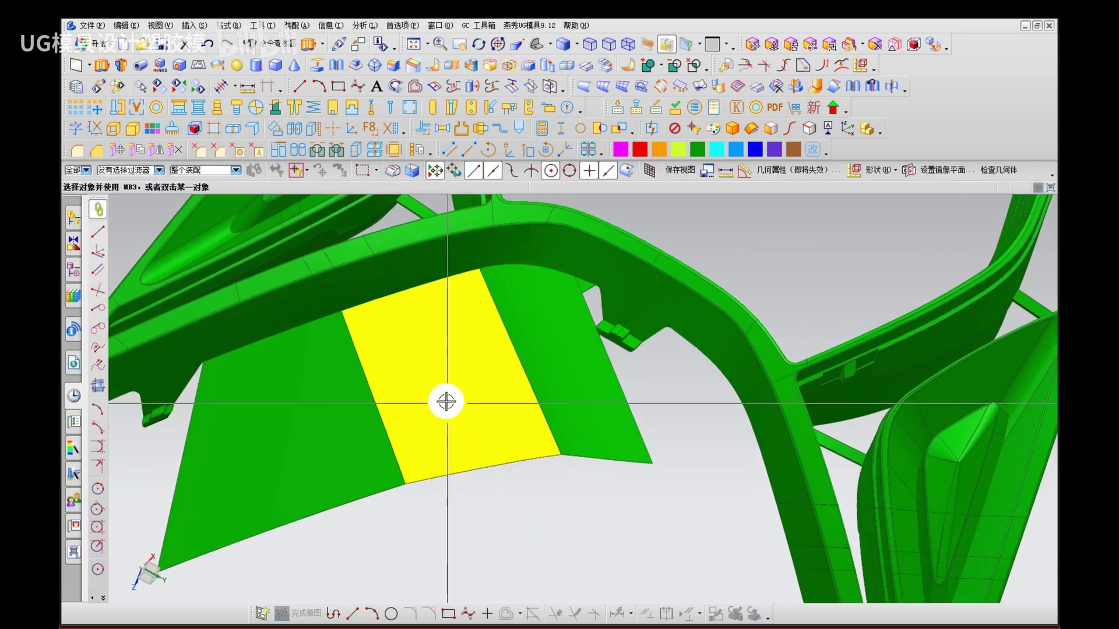
Step: Sew the swept middle sheet as target to the curved sheet, its small adjoining sheet and the large parting sheet with a 0.0254 tolerance
{"action": "mouse_move", "coordinate": [445, 400]}
{"action": "middle_mouse_down"}
{"action": "mouse_move", "coordinate": [453, 440]}
{"action": "mouse_move", "coordinate": [440, 453]}
{"action": "mouse_move", "coordinate": [435, 406]}
{"action": "middle_mouse_up"}
{"action": "key", "text": "f"}
{"action": "left_click", "coordinate": [458, 380]}
{"action": "left_click", "coordinate": [499, 355]}
{"action": "left_click", "coordinate": [518, 328]}
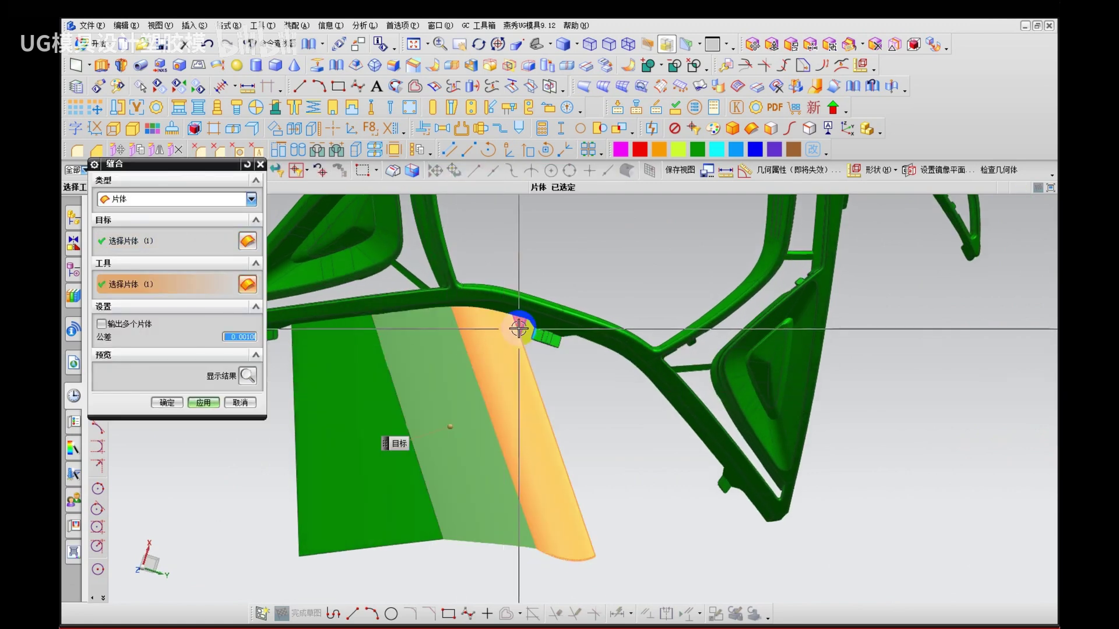
{"action": "left_click", "coordinate": [359, 375]}
{"action": "type", "text": ".02"}
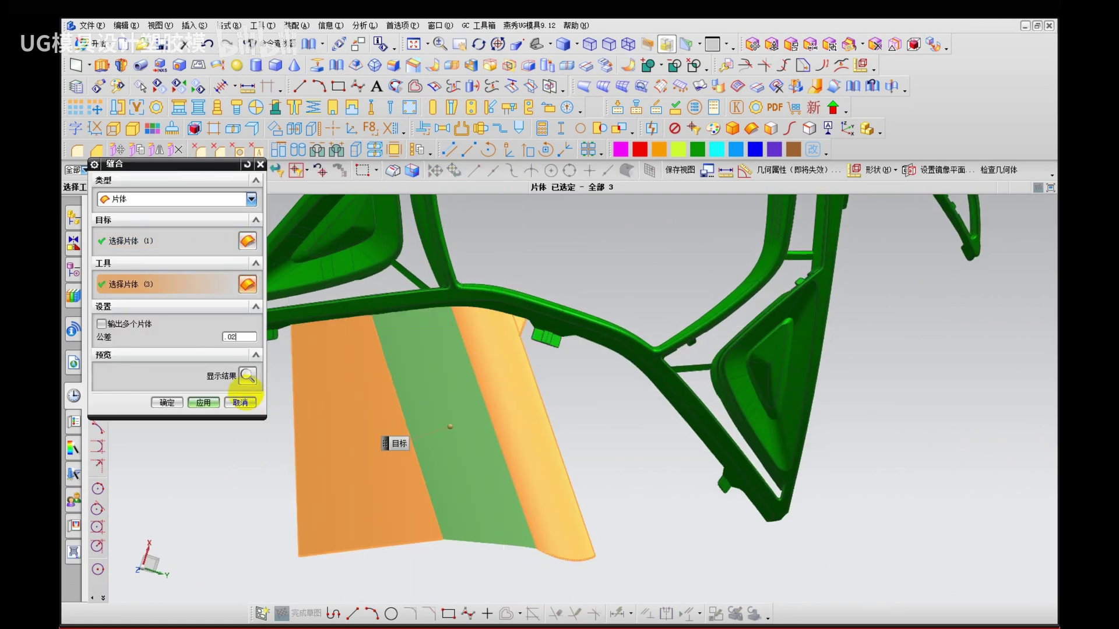
{"action": "type", "text": "54"}
{"action": "key", "text": "Return"}
{"action": "left_click", "coordinate": [204, 402]}
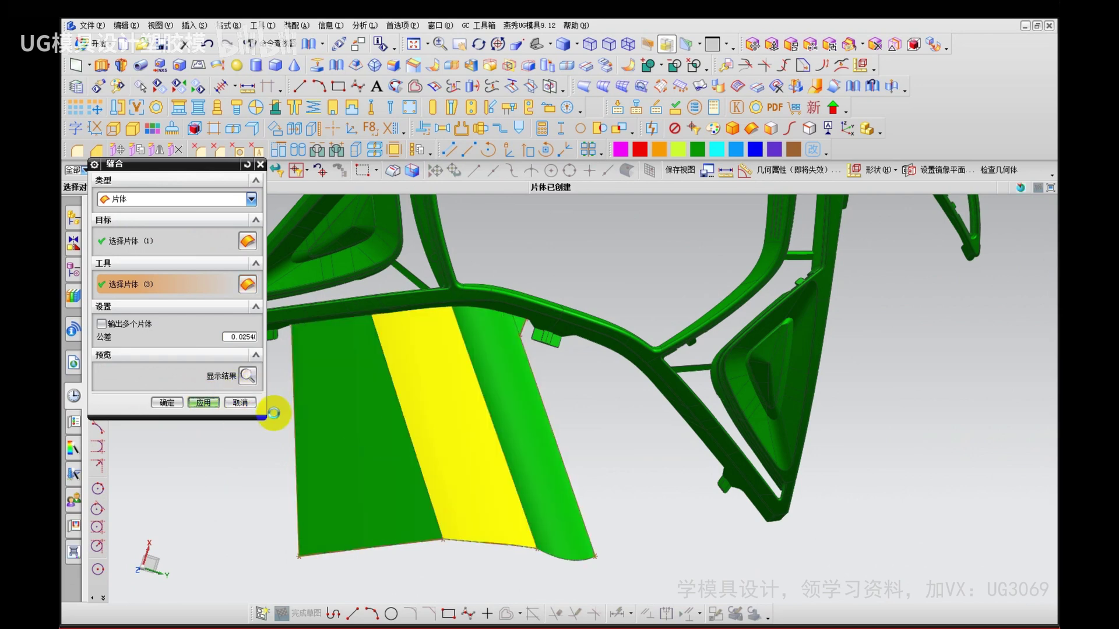
{"action": "middle_click", "coordinate": [599, 453]}
{"action": "middle_click", "coordinate": [598, 453]}
{"action": "key", "text": "Escape"}
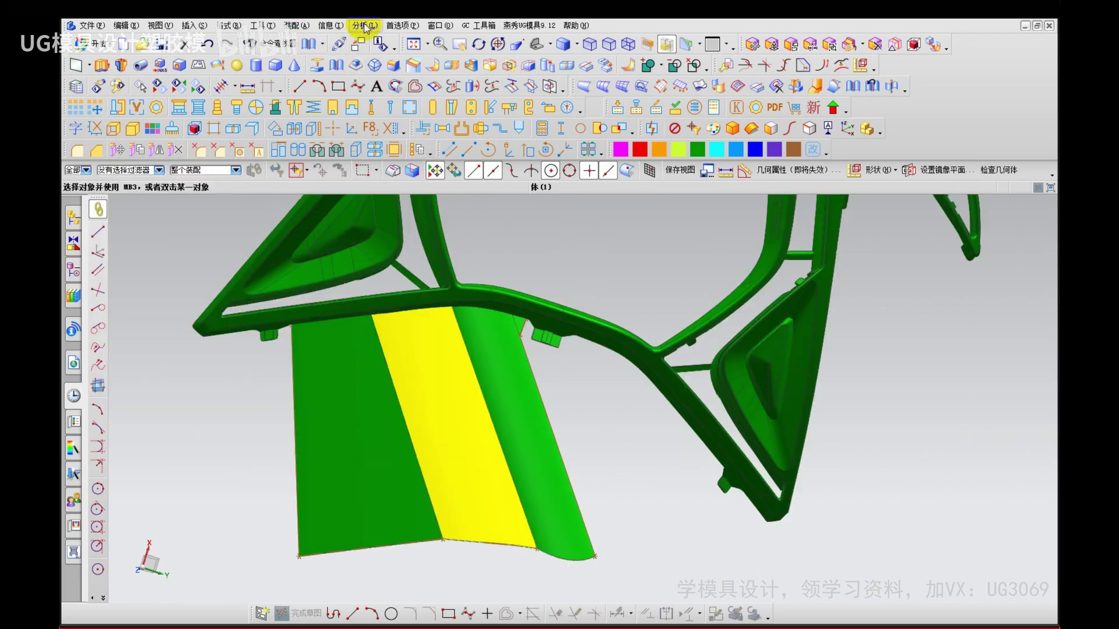
Step: Check the sewn sheet body with Examine Geometry for sheet boundaries and highlight the results along its edges
{"action": "left_click", "coordinate": [365, 25]}
{"action": "left_click", "coordinate": [415, 363]}
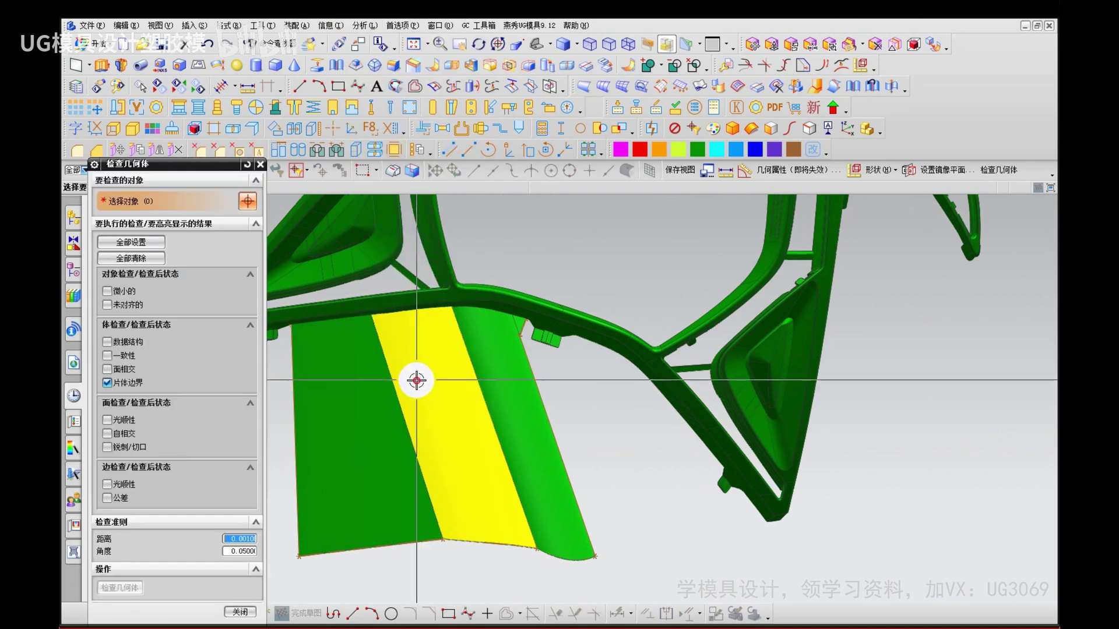
{"action": "left_click", "coordinate": [416, 380]}
{"action": "left_click", "coordinate": [458, 387]}
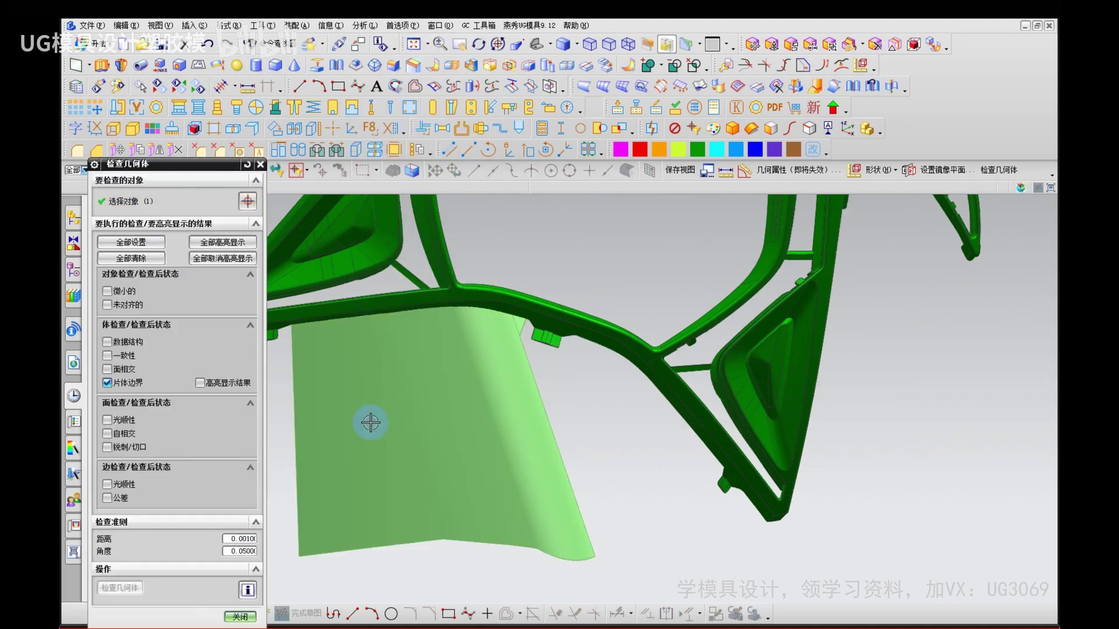
{"action": "left_click", "coordinate": [237, 385]}
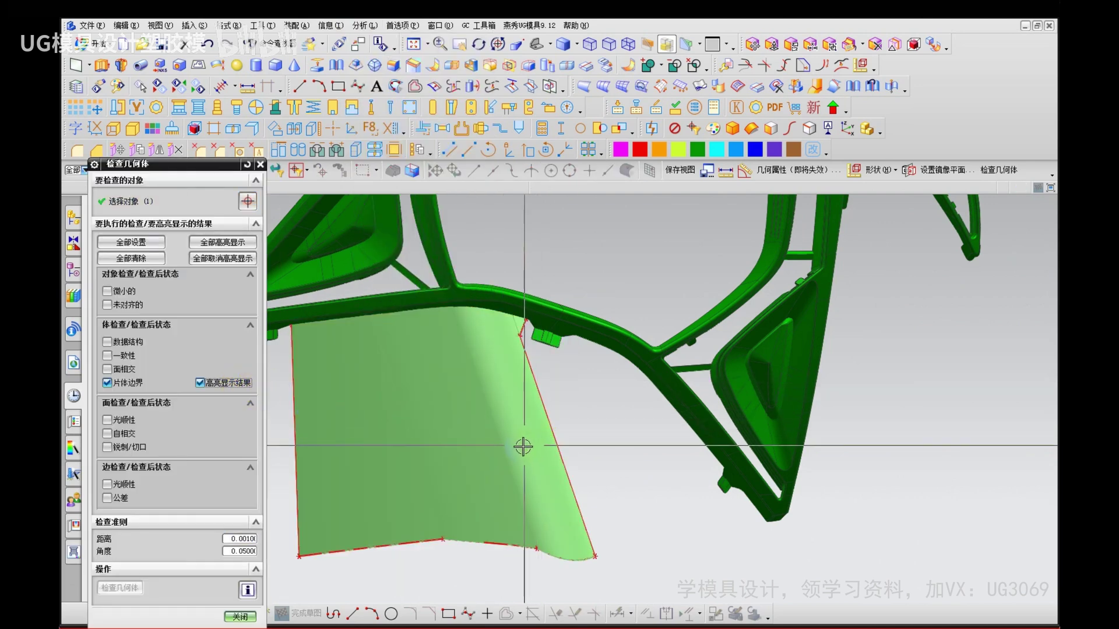
{"action": "scroll", "coordinate": [497, 440], "scroll_direction": "up", "scroll_amount": 3}
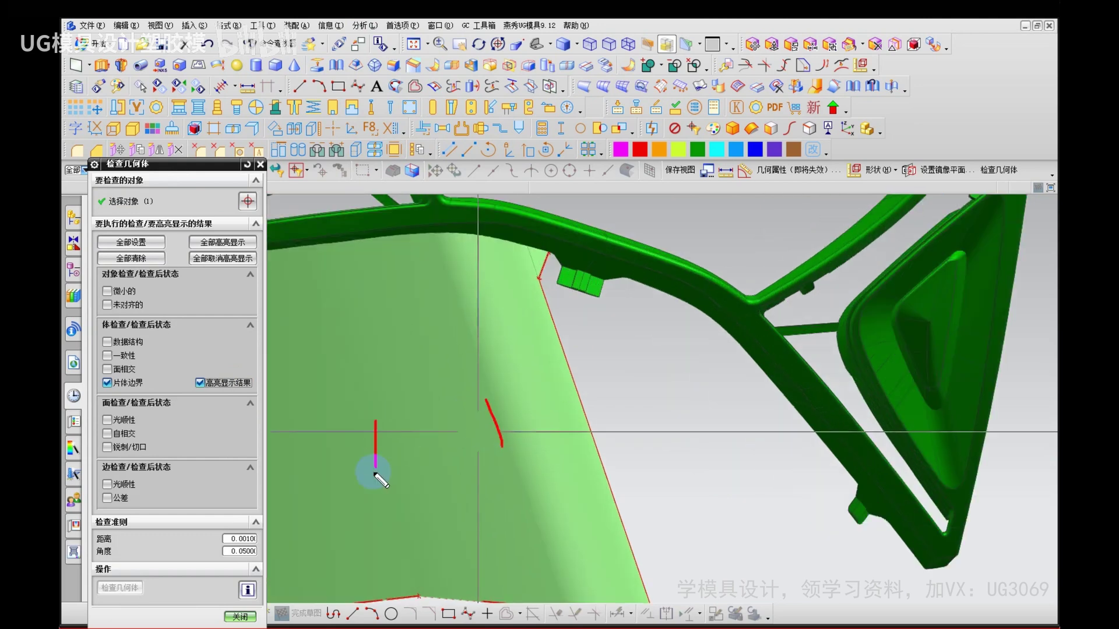
{"action": "middle_click_drag", "start_coordinate": [621, 429], "coordinate": [517, 412]}
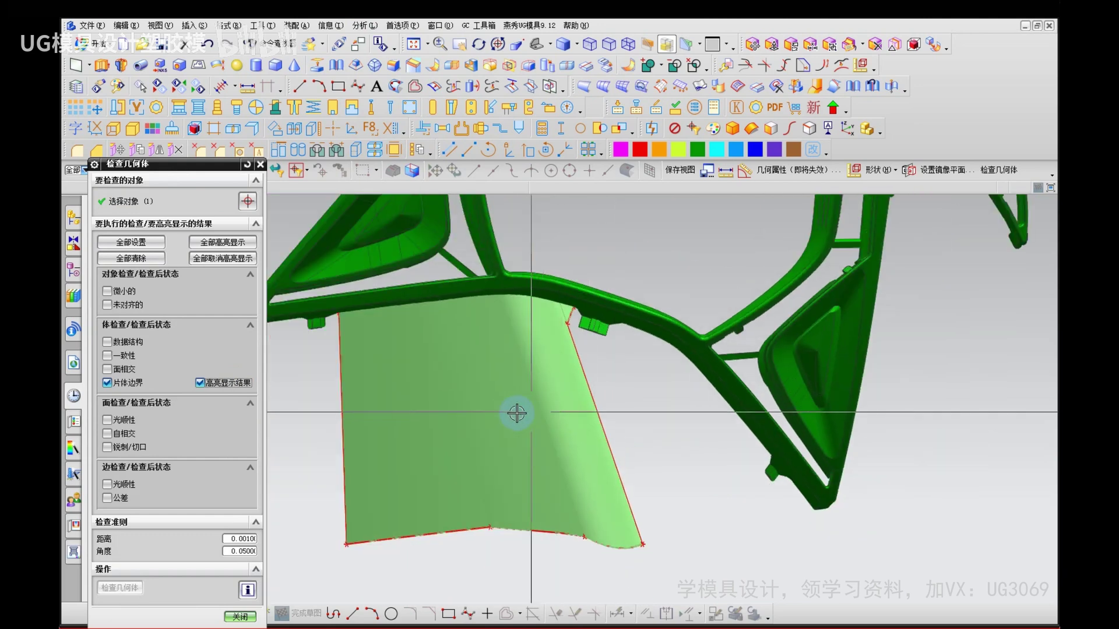
{"action": "middle_click", "coordinate": [632, 430]}
Step: Recolor the whole sewn sheet body yellow through Edit Object Display with the inherit option
{"action": "key", "text": "ctrl+j"}
{"action": "left_click", "coordinate": [391, 454]}
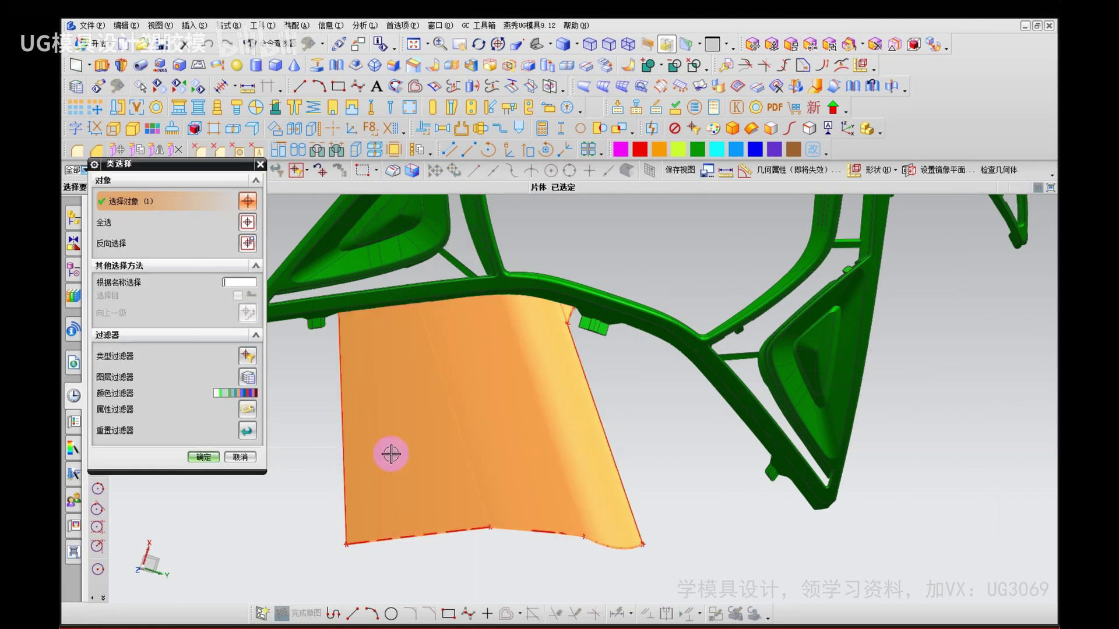
{"action": "middle_click", "coordinate": [391, 454]}
{"action": "left_click", "coordinate": [157, 407]}
{"action": "left_click", "coordinate": [184, 462]}
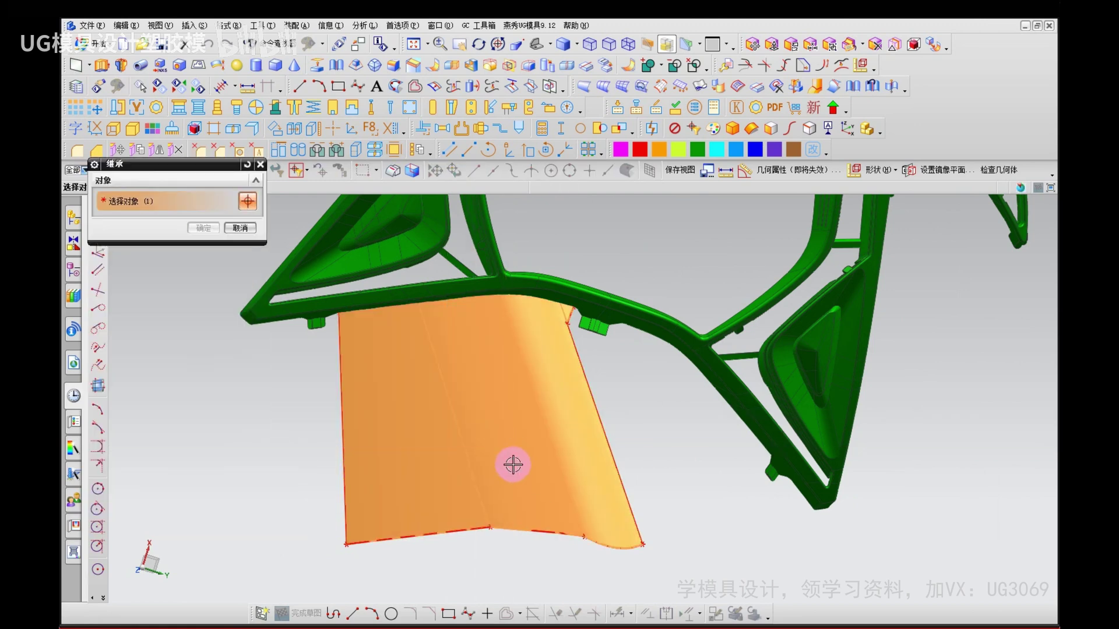
{"action": "middle_click", "coordinate": [532, 512]}
{"action": "middle_click", "coordinate": [499, 544]}
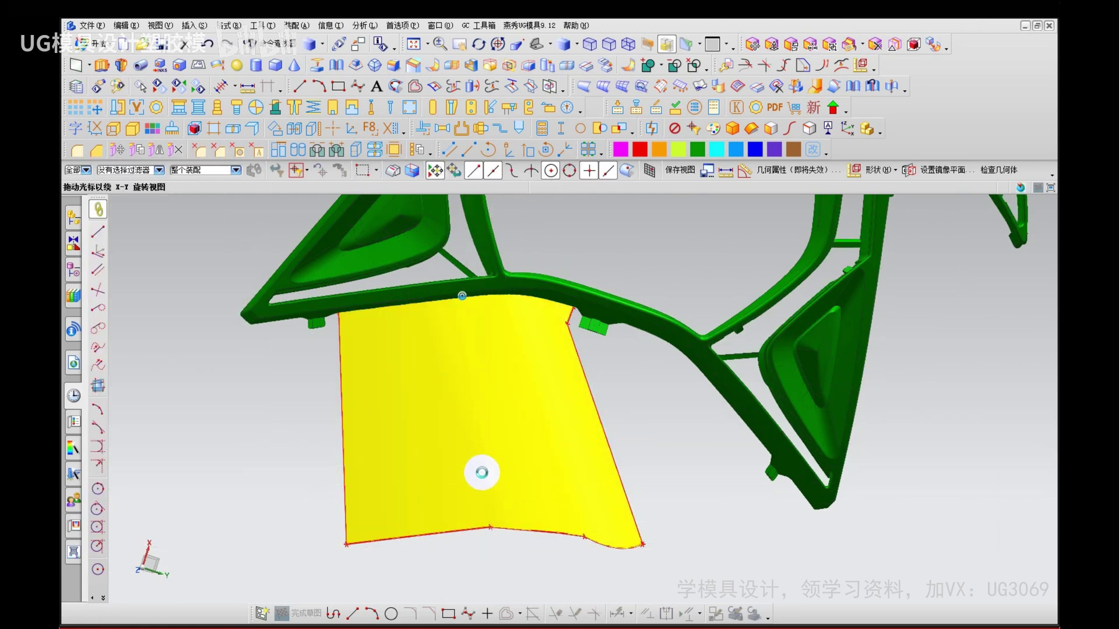
Step: Examine the sewn yellow sheet's seams and its free outer edge from several angles against the part's rim
{"action": "mouse_move", "coordinate": [481, 472]}
{"action": "middle_mouse_down"}
{"action": "mouse_move", "coordinate": [475, 491]}
{"action": "mouse_move", "coordinate": [474, 470]}
{"action": "middle_mouse_up"}
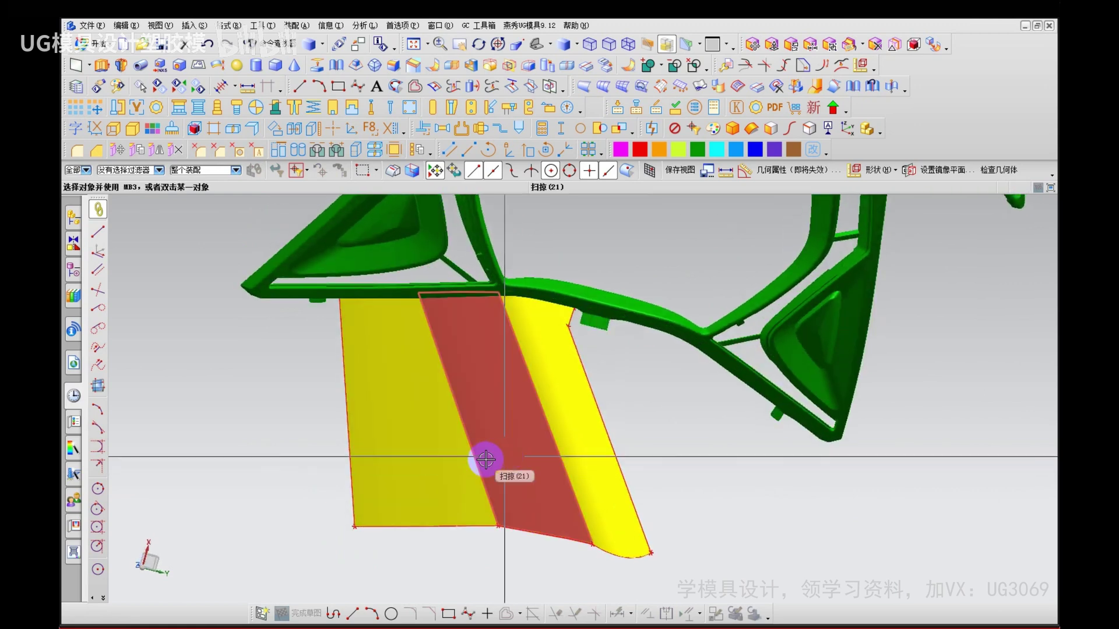
{"action": "scroll", "coordinate": [486, 460], "scroll_direction": "up", "scroll_amount": 4}
{"action": "key", "text": "ctrl+2"}
{"action": "mouse_move", "coordinate": [324, 473]}
{"action": "left_mouse_down"}
{"action": "mouse_move", "coordinate": [368, 478]}
{"action": "mouse_move", "coordinate": [317, 480]}
{"action": "left_mouse_up"}
{"action": "left_click_drag", "start_coordinate": [440, 389], "coordinate": [482, 485]}
{"action": "left_click_drag", "start_coordinate": [637, 374], "coordinate": [662, 443]}
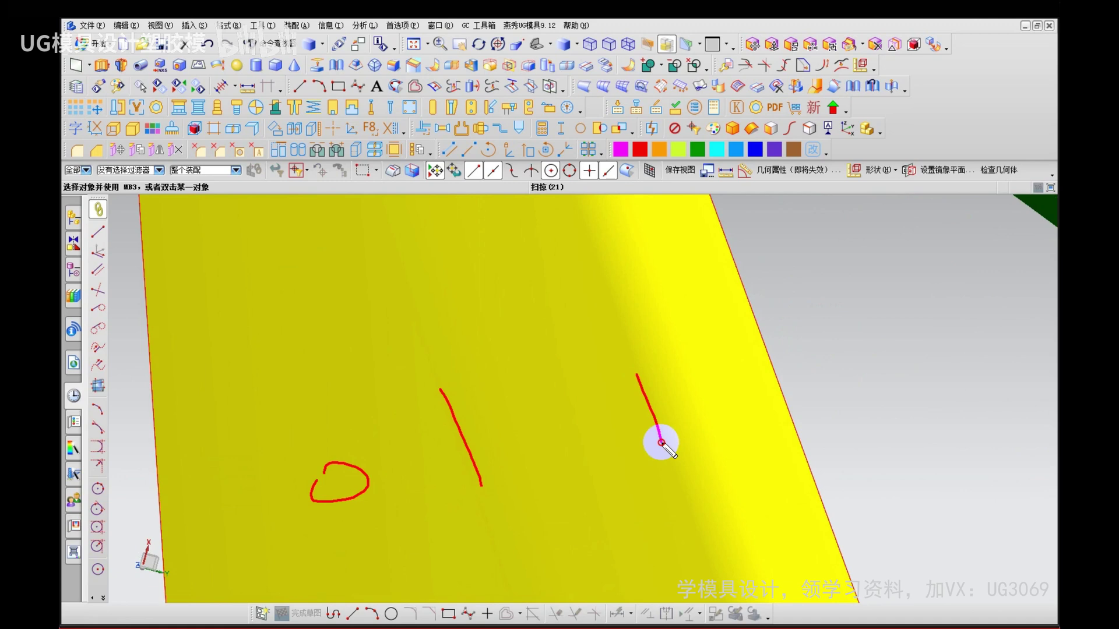
{"action": "mouse_move", "coordinate": [549, 437]}
{"action": "middle_mouse_down"}
{"action": "mouse_move", "coordinate": [501, 437]}
{"action": "mouse_move", "coordinate": [504, 462]}
{"action": "mouse_move", "coordinate": [497, 412]}
{"action": "mouse_move", "coordinate": [501, 463]}
{"action": "mouse_move", "coordinate": [497, 400]}
{"action": "middle_mouse_up"}
{"action": "left_click_drag", "start_coordinate": [519, 302], "coordinate": [449, 360]}
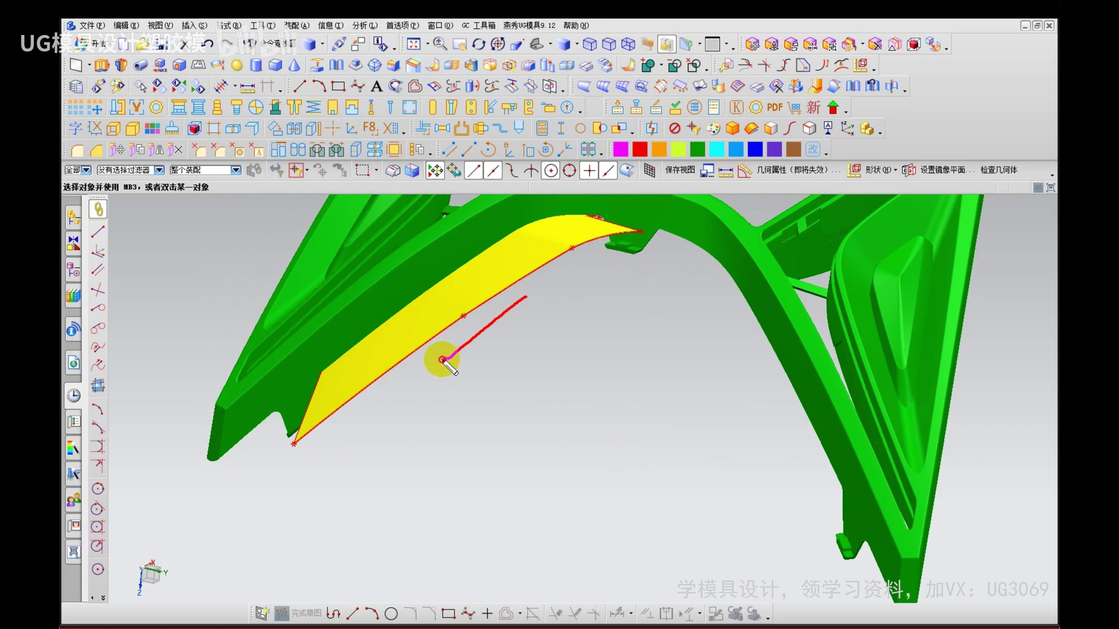
{"action": "left_click_drag", "start_coordinate": [436, 362], "coordinate": [296, 406]}
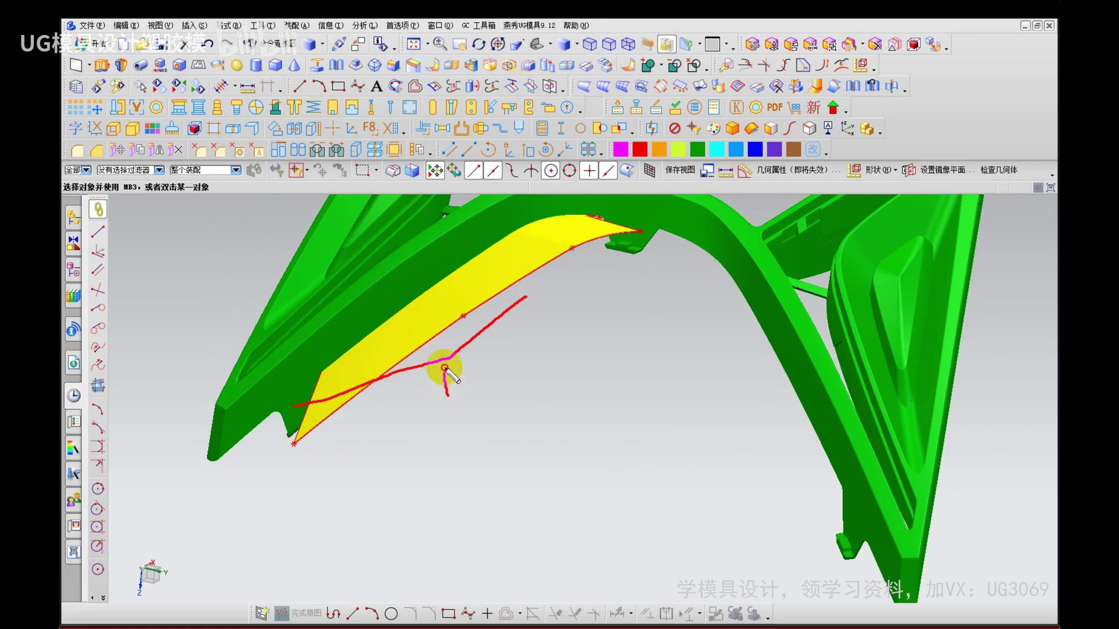
{"action": "left_click_drag", "start_coordinate": [442, 368], "coordinate": [464, 367]}
{"action": "left_click_drag", "start_coordinate": [500, 415], "coordinate": [465, 467]}
{"action": "left_click_drag", "start_coordinate": [470, 432], "coordinate": [517, 488]}
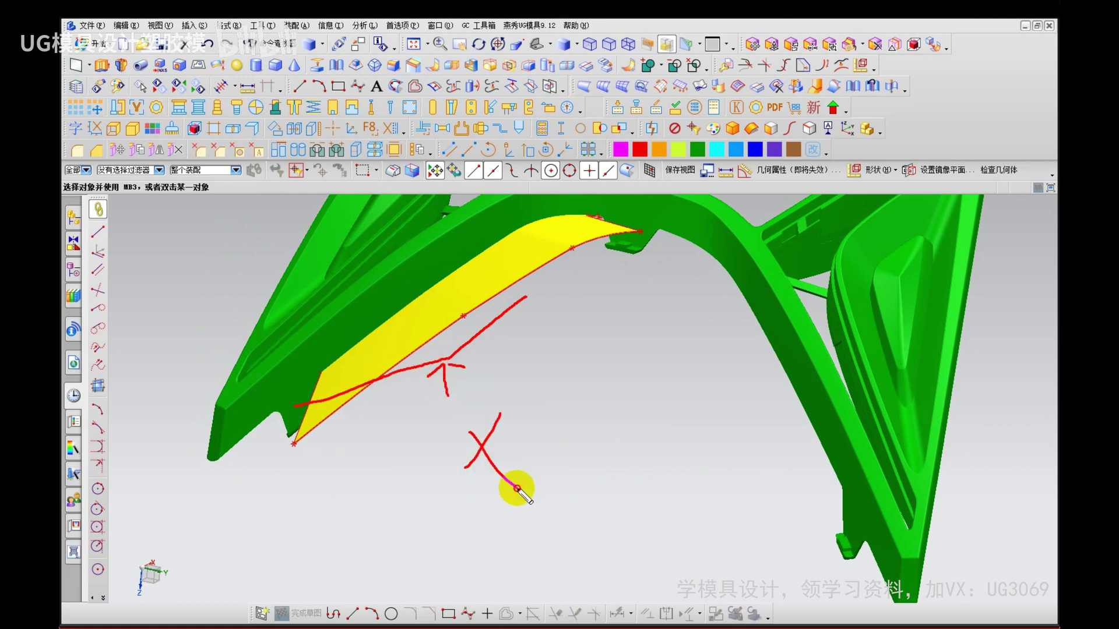
{"action": "key", "text": "Escape"}
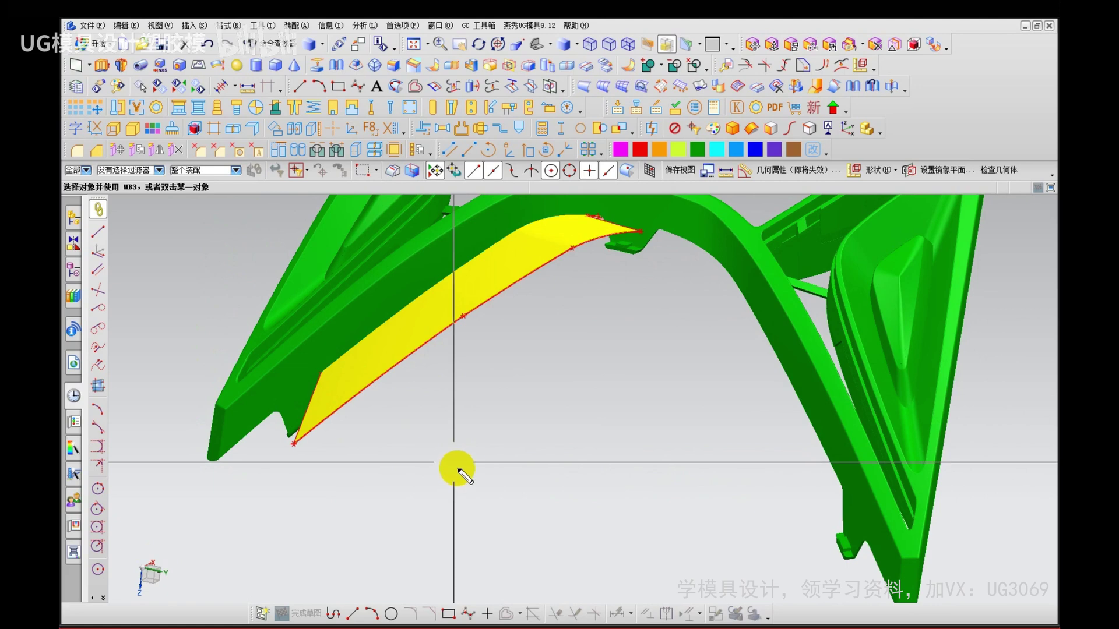
{"action": "scroll", "coordinate": [480, 403], "scroll_direction": "down", "scroll_amount": 1}
{"action": "mouse_move", "coordinate": [421, 474]}
{"action": "middle_mouse_down"}
{"action": "mouse_move", "coordinate": [493, 475]}
{"action": "mouse_move", "coordinate": [505, 502]}
{"action": "mouse_move", "coordinate": [499, 484]}
{"action": "mouse_move", "coordinate": [477, 510]}
{"action": "mouse_move", "coordinate": [489, 494]}
{"action": "mouse_move", "coordinate": [408, 468]}
{"action": "middle_mouse_up"}
{"action": "scroll", "coordinate": [497, 476], "scroll_direction": "down", "scroll_amount": 3}
{"action": "scroll", "coordinate": [405, 452], "scroll_direction": "up", "scroll_amount": 4}
{"action": "scroll", "coordinate": [411, 412], "scroll_direction": "up", "scroll_amount": 1}
{"action": "middle_click_drag", "start_coordinate": [413, 410], "coordinate": [426, 347]}
{"action": "key", "text": "ctrl+shift+d"}
{"action": "left_click_drag", "start_coordinate": [700, 374], "coordinate": [757, 370]}
{"action": "left_click_drag", "start_coordinate": [734, 348], "coordinate": [734, 426]}
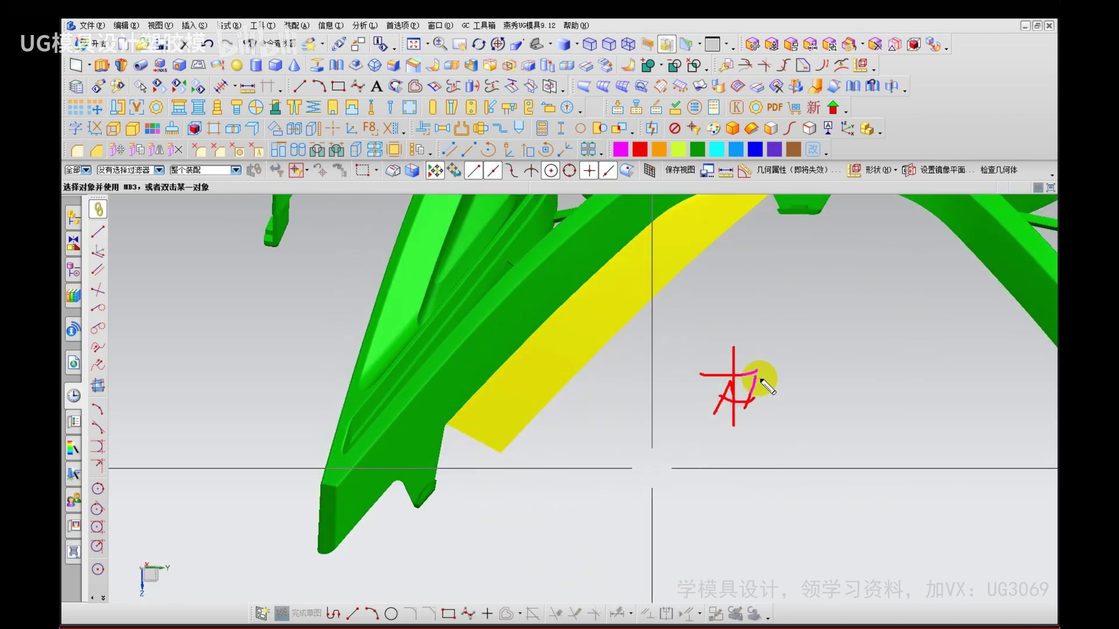
{"action": "mouse_move", "coordinate": [759, 377]}
{"action": "left_mouse_down"}
{"action": "mouse_move", "coordinate": [781, 400]}
{"action": "mouse_move", "coordinate": [862, 357]}
{"action": "mouse_move", "coordinate": [939, 444]}
{"action": "left_mouse_up"}
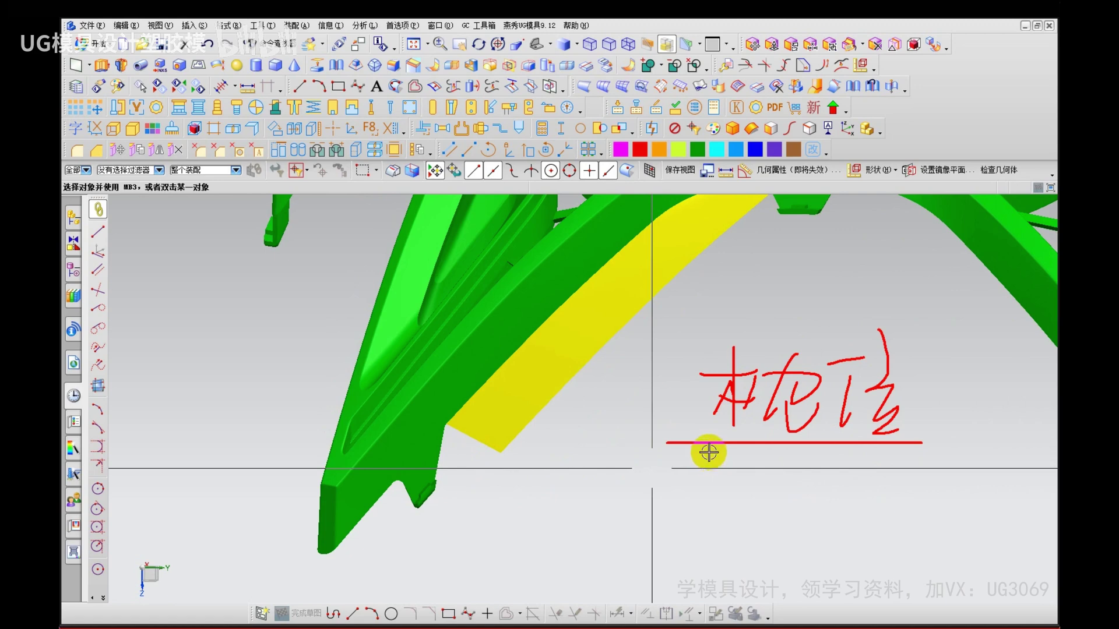
{"action": "key", "text": "F5"}
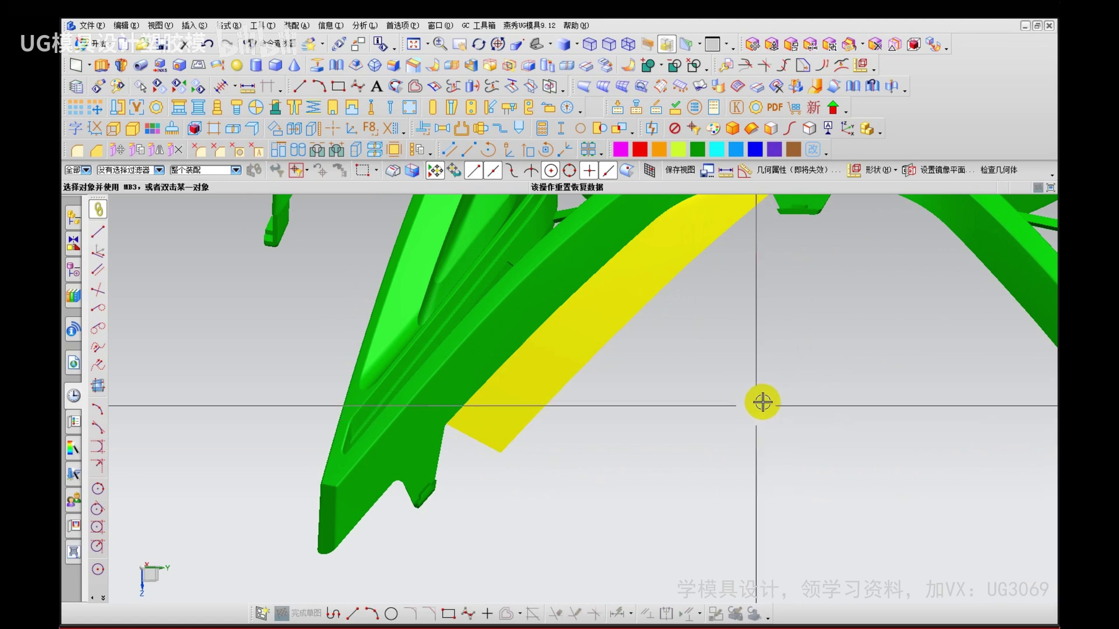
{"action": "left_click_drag", "start_coordinate": [785, 318], "coordinate": [790, 310]}
{"action": "mouse_move", "coordinate": [994, 344]}
{"action": "left_mouse_down"}
{"action": "mouse_move", "coordinate": [986, 402]}
{"action": "mouse_move", "coordinate": [1006, 417]}
{"action": "left_mouse_up"}
{"action": "key", "text": "Escape"}
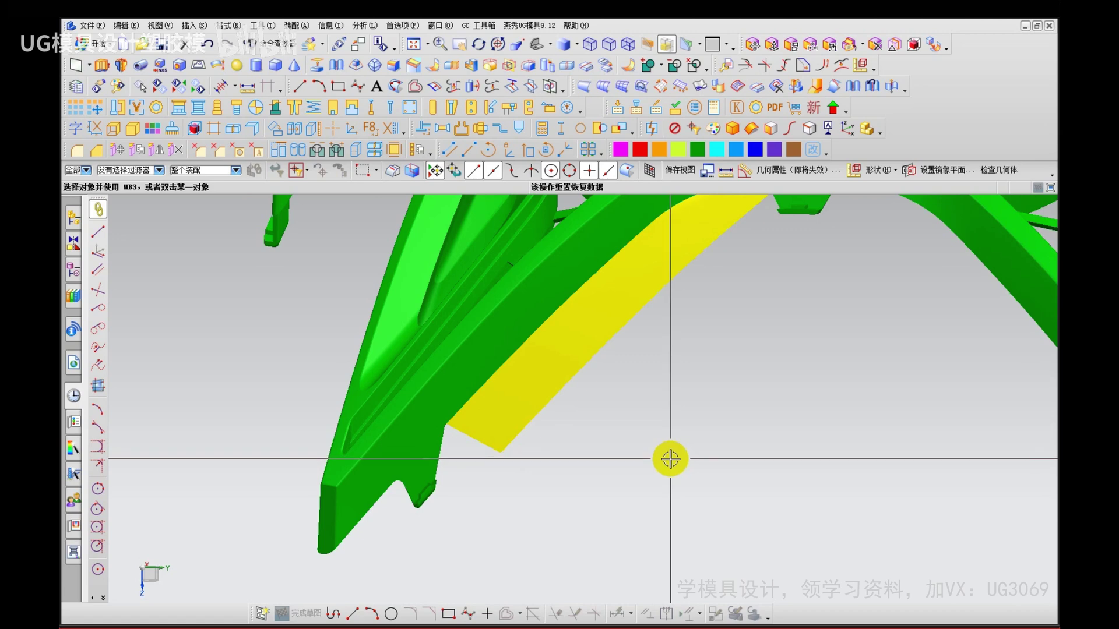
{"action": "key", "text": "ctrl+shift+d"}
{"action": "left_click_drag", "start_coordinate": [669, 398], "coordinate": [656, 423]}
{"action": "mouse_move", "coordinate": [669, 391]}
{"action": "left_mouse_down"}
{"action": "mouse_move", "coordinate": [701, 409]}
{"action": "mouse_move", "coordinate": [709, 392]}
{"action": "mouse_move", "coordinate": [735, 407]}
{"action": "mouse_move", "coordinate": [784, 404]}
{"action": "mouse_move", "coordinate": [758, 461]}
{"action": "mouse_move", "coordinate": [817, 445]}
{"action": "mouse_move", "coordinate": [866, 450]}
{"action": "mouse_move", "coordinate": [882, 474]}
{"action": "mouse_move", "coordinate": [843, 485]}
{"action": "left_mouse_up"}
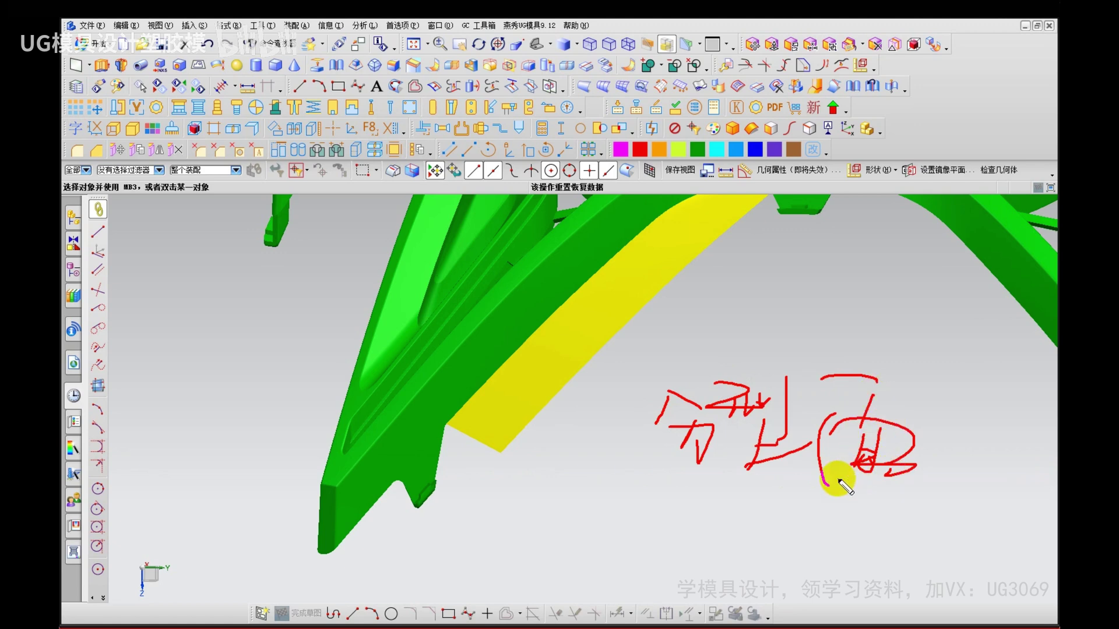
{"action": "key", "text": "Escape"}
{"action": "scroll", "coordinate": [546, 493], "scroll_direction": "down", "scroll_amount": 1}
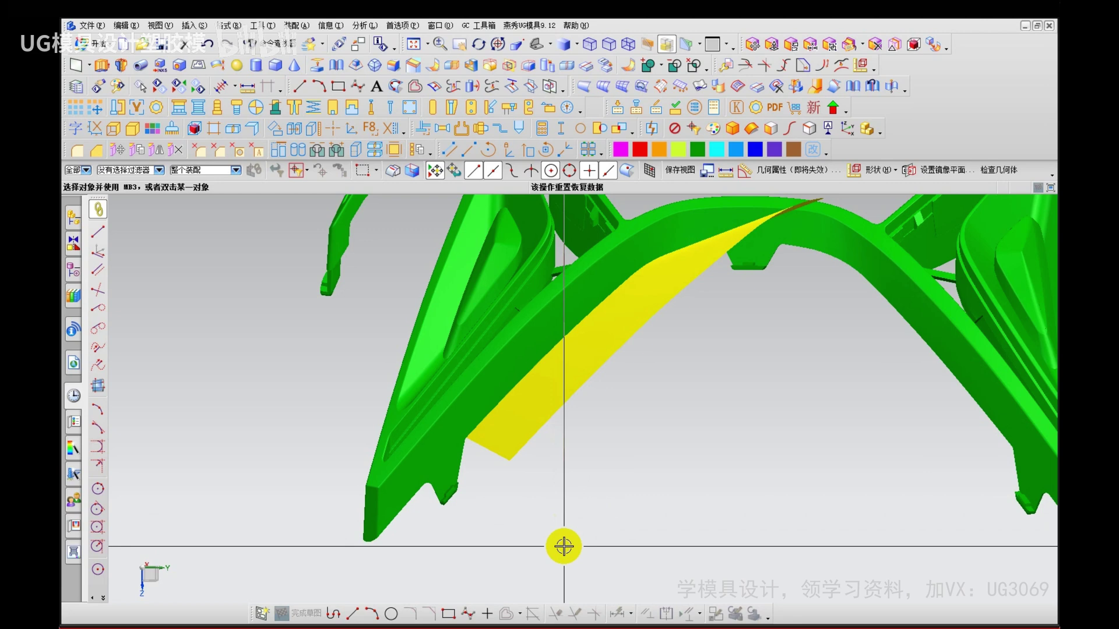
{"action": "left_click_drag", "start_coordinate": [702, 402], "coordinate": [698, 442]}
{"action": "left_click_drag", "start_coordinate": [719, 354], "coordinate": [792, 465]}
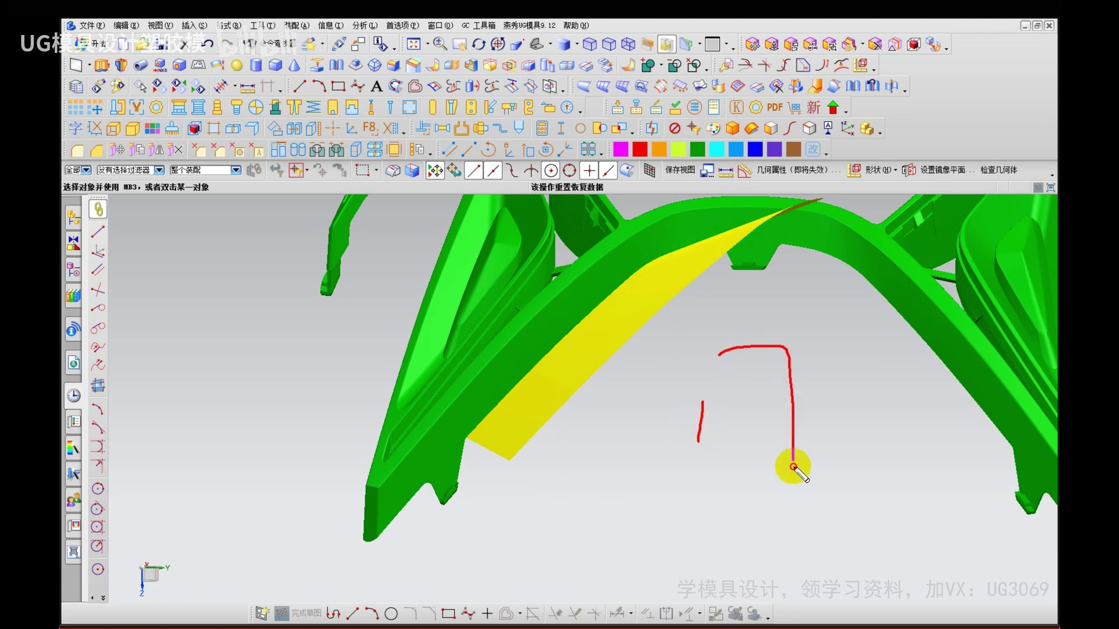
{"action": "mouse_move", "coordinate": [721, 392]}
{"action": "left_mouse_down"}
{"action": "mouse_move", "coordinate": [737, 411]}
{"action": "mouse_move", "coordinate": [781, 397]}
{"action": "left_mouse_up"}
{"action": "left_click_drag", "start_coordinate": [834, 330], "coordinate": [845, 338]}
{"action": "mouse_move", "coordinate": [822, 359]}
{"action": "left_mouse_down"}
{"action": "mouse_move", "coordinate": [868, 352]}
{"action": "mouse_move", "coordinate": [821, 429]}
{"action": "left_mouse_up"}
{"action": "mouse_move", "coordinate": [819, 381]}
{"action": "left_mouse_down"}
{"action": "mouse_move", "coordinate": [890, 400]}
{"action": "mouse_move", "coordinate": [880, 461]}
{"action": "left_mouse_up"}
{"action": "left_click_drag", "start_coordinate": [929, 369], "coordinate": [929, 377]}
{"action": "left_click_drag", "start_coordinate": [930, 349], "coordinate": [962, 383]}
{"action": "mouse_move", "coordinate": [886, 439]}
{"action": "left_mouse_down"}
{"action": "mouse_move", "coordinate": [889, 455]}
{"action": "mouse_move", "coordinate": [921, 451]}
{"action": "left_mouse_up"}
{"action": "mouse_move", "coordinate": [935, 430]}
{"action": "left_mouse_down"}
{"action": "mouse_move", "coordinate": [914, 465]}
{"action": "mouse_move", "coordinate": [958, 466]}
{"action": "left_mouse_up"}
{"action": "left_click_drag", "start_coordinate": [737, 469], "coordinate": [952, 473]}
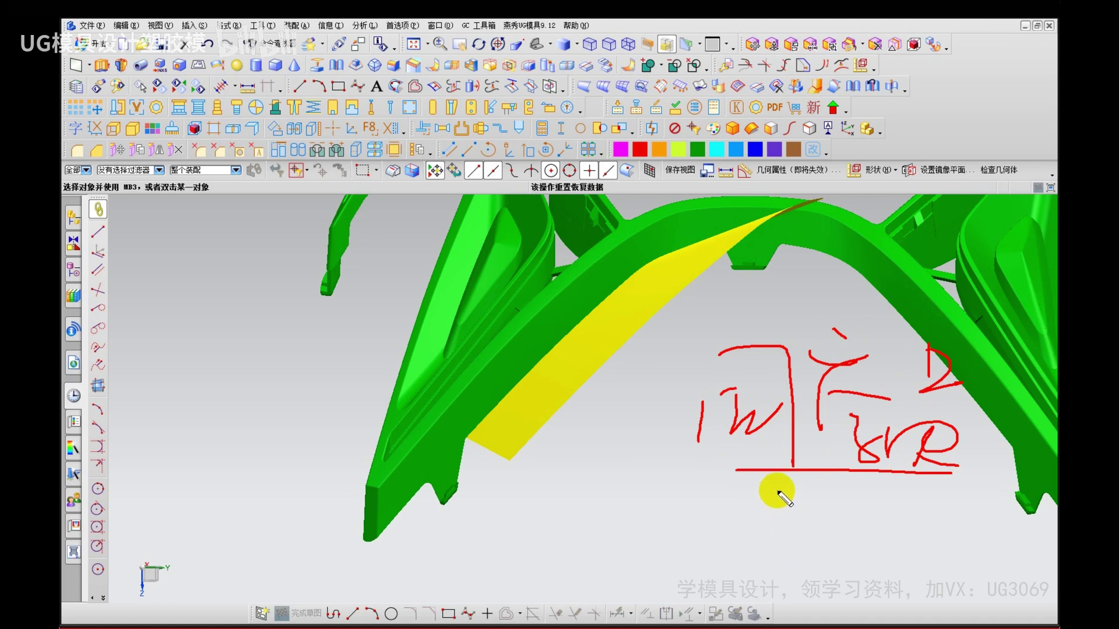
{"action": "left_click_drag", "start_coordinate": [716, 491], "coordinate": [697, 537]}
{"action": "left_click_drag", "start_coordinate": [707, 515], "coordinate": [749, 535]}
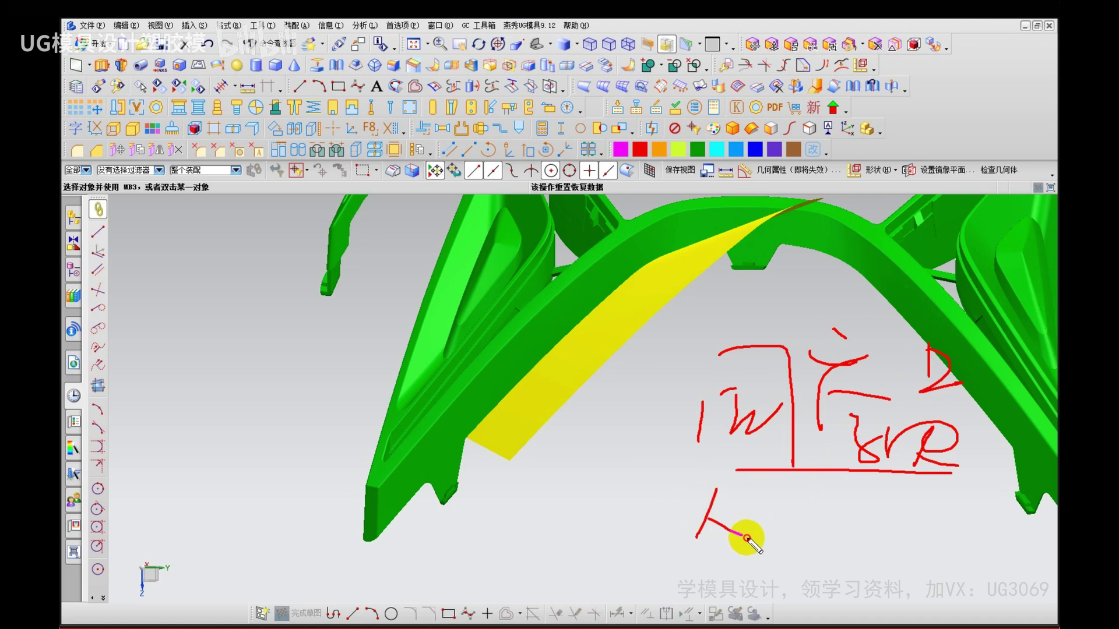
{"action": "left_click_drag", "start_coordinate": [778, 483], "coordinate": [778, 514]}
{"action": "mouse_move", "coordinate": [780, 483]}
{"action": "left_mouse_down"}
{"action": "mouse_move", "coordinate": [825, 492]}
{"action": "mouse_move", "coordinate": [782, 545]}
{"action": "left_mouse_up"}
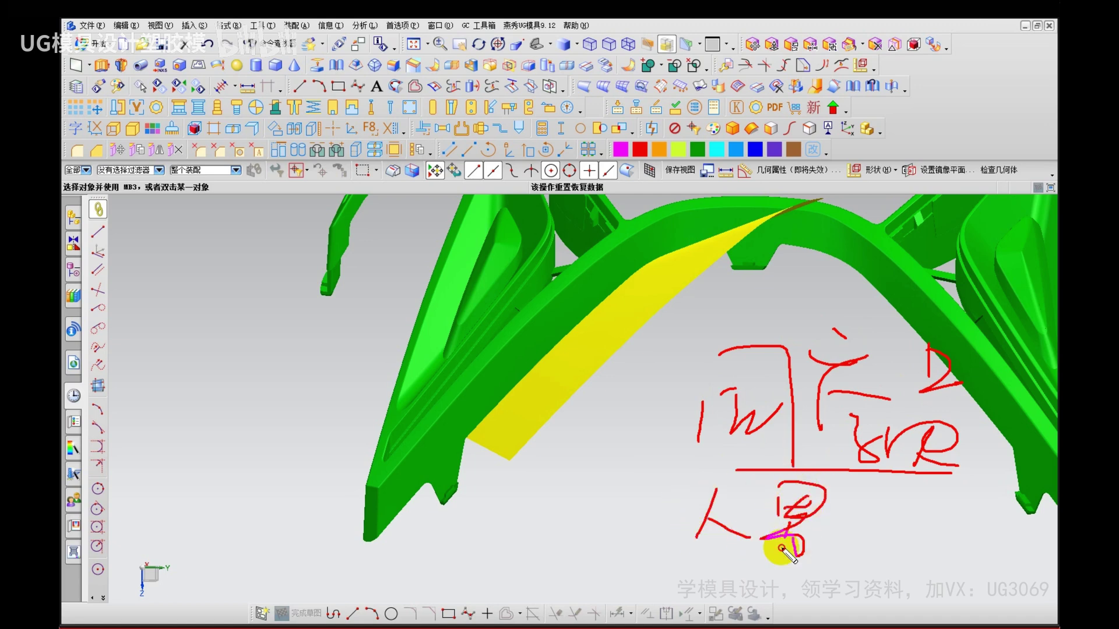
{"action": "left_click_drag", "start_coordinate": [839, 502], "coordinate": [828, 551]}
{"action": "left_click_drag", "start_coordinate": [843, 527], "coordinate": [857, 535]}
{"action": "left_click_drag", "start_coordinate": [763, 570], "coordinate": [872, 573]}
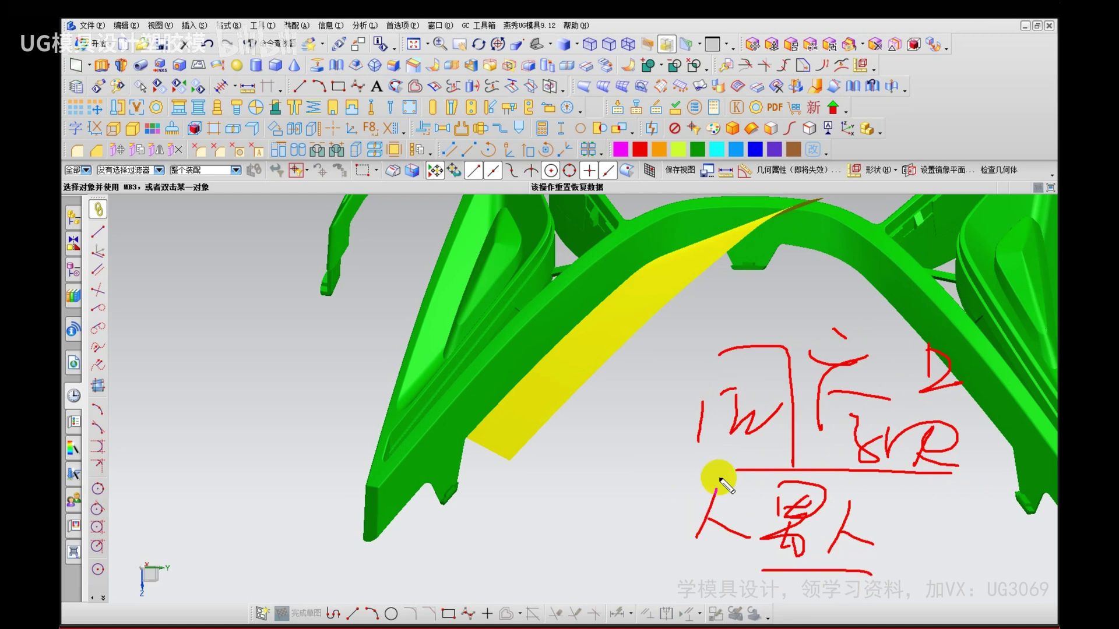
{"action": "left_click_drag", "start_coordinate": [758, 538], "coordinate": [781, 544]}
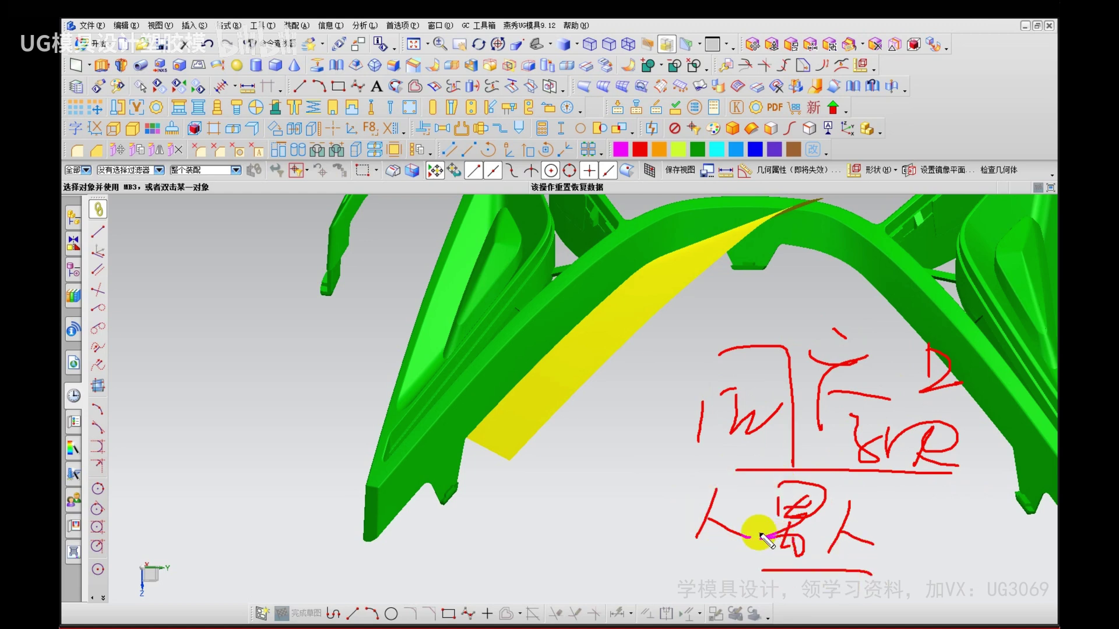
{"action": "key", "text": "Escape"}
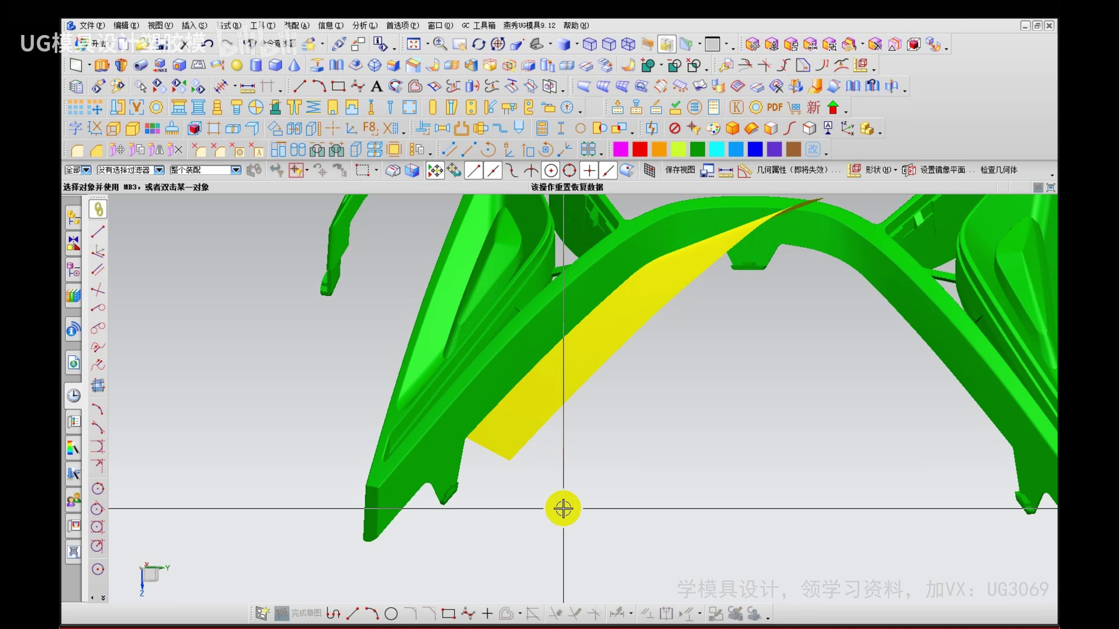
{"action": "mouse_move", "coordinate": [640, 392]}
{"action": "left_mouse_down"}
{"action": "mouse_move", "coordinate": [675, 373]}
{"action": "mouse_move", "coordinate": [742, 377]}
{"action": "mouse_move", "coordinate": [801, 408]}
{"action": "left_mouse_up"}
{"action": "mouse_move", "coordinate": [656, 450]}
{"action": "left_mouse_down"}
{"action": "mouse_move", "coordinate": [670, 462]}
{"action": "mouse_move", "coordinate": [665, 490]}
{"action": "mouse_move", "coordinate": [717, 452]}
{"action": "mouse_move", "coordinate": [742, 468]}
{"action": "mouse_move", "coordinate": [779, 468]}
{"action": "left_mouse_up"}
{"action": "left_click_drag", "start_coordinate": [773, 475], "coordinate": [760, 503]}
{"action": "left_click_drag", "start_coordinate": [740, 509], "coordinate": [802, 503]}
{"action": "left_click_drag", "start_coordinate": [681, 536], "coordinate": [692, 543]}
{"action": "left_click_drag", "start_coordinate": [665, 550], "coordinate": [668, 575]}
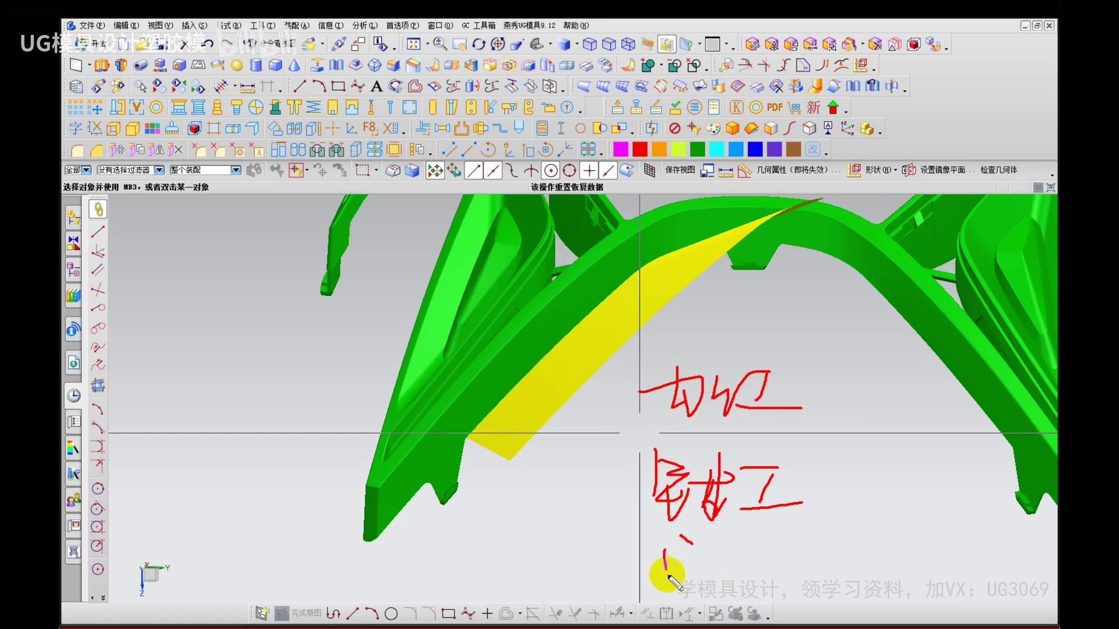
{"action": "mouse_move", "coordinate": [706, 529]}
{"action": "left_mouse_down"}
{"action": "mouse_move", "coordinate": [679, 565]}
{"action": "mouse_move", "coordinate": [749, 587]}
{"action": "mouse_move", "coordinate": [825, 574]}
{"action": "left_mouse_up"}
{"action": "mouse_move", "coordinate": [784, 577]}
{"action": "left_mouse_down"}
{"action": "mouse_move", "coordinate": [791, 592]}
{"action": "mouse_move", "coordinate": [821, 602]}
{"action": "left_mouse_up"}
{"action": "left_click_drag", "start_coordinate": [628, 604], "coordinate": [875, 606]}
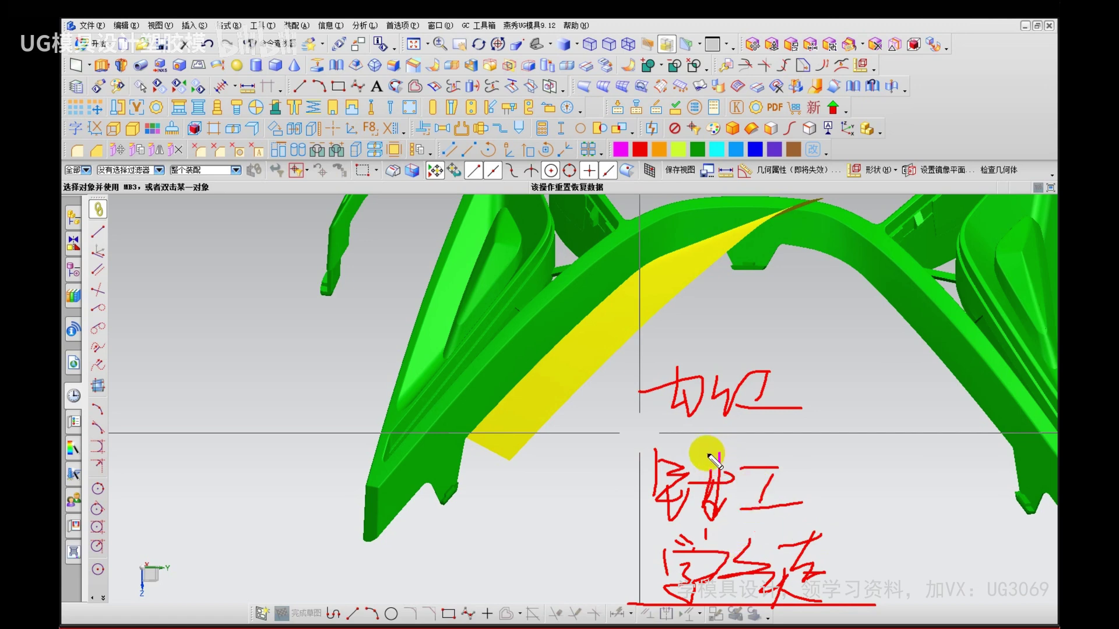
{"action": "key", "text": "Escape"}
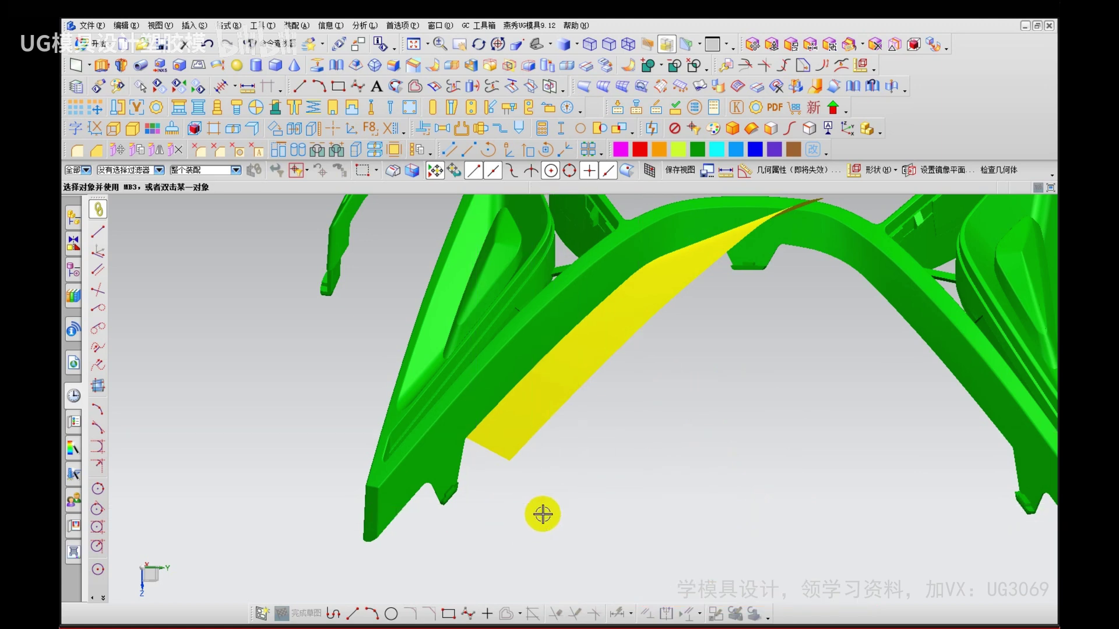
Step: Set a rotation point on the clip near the rim's lower end and show the part squared to view in face analysis display
{"action": "scroll", "coordinate": [477, 529], "scroll_direction": "up", "scroll_amount": 1}
{"action": "right_click", "coordinate": [485, 556]}
{"action": "left_click", "coordinate": [506, 490]}
{"action": "left_click", "coordinate": [435, 471]}
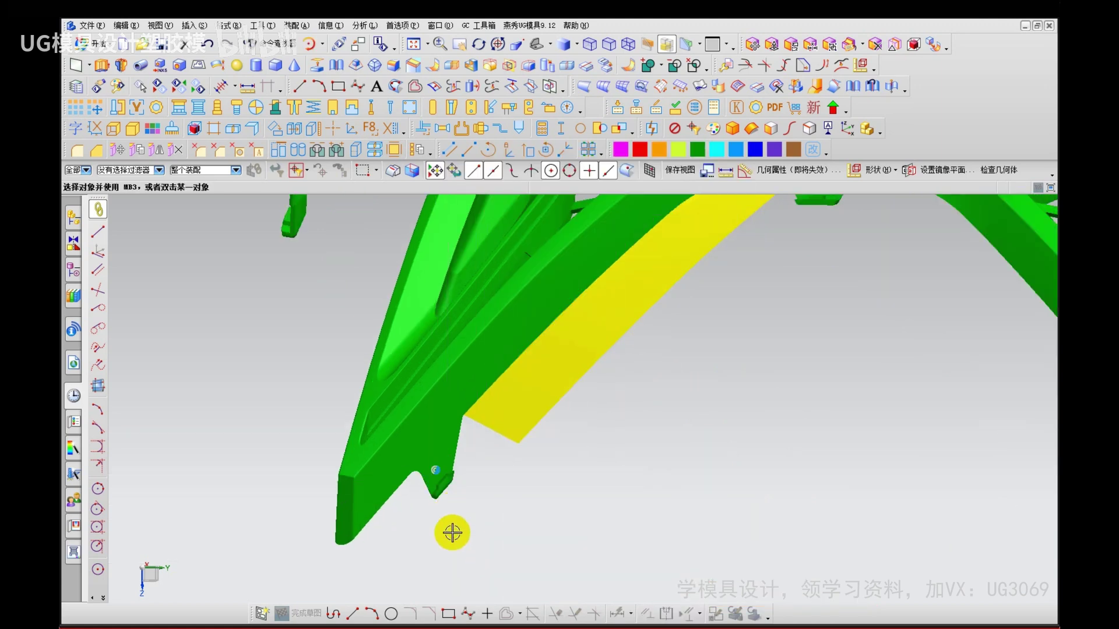
{"action": "middle_click_drag", "start_coordinate": [452, 537], "coordinate": [462, 480]}
{"action": "scroll", "coordinate": [456, 484], "scroll_direction": "down", "scroll_amount": 2}
{"action": "scroll", "coordinate": [456, 485], "scroll_direction": "down", "scroll_amount": 1}
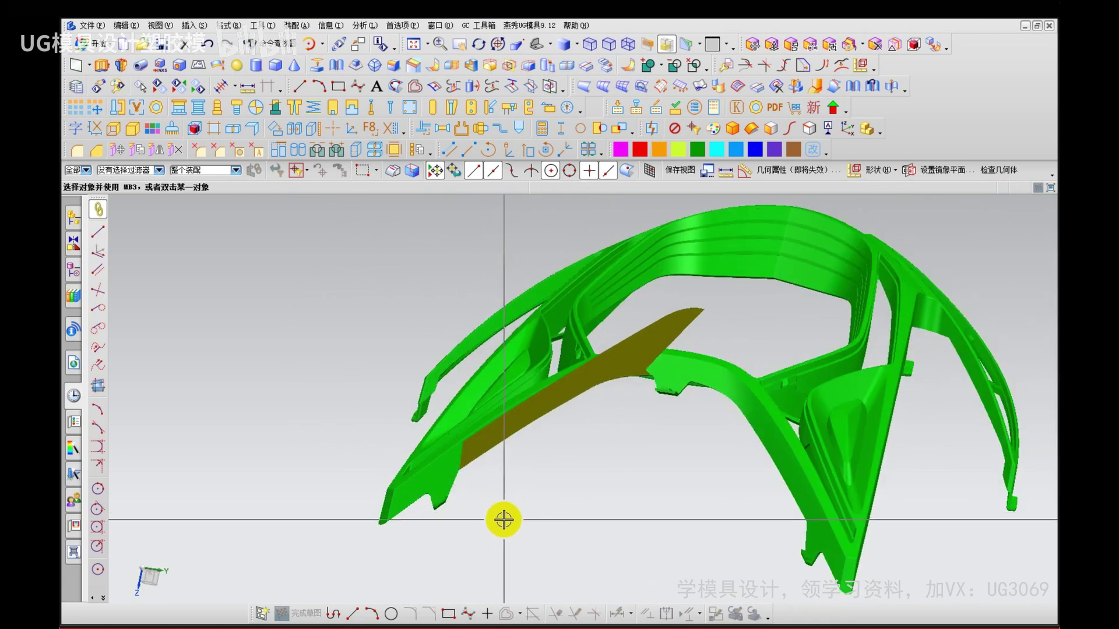
{"action": "key", "text": "F8"}
{"action": "right_click_drag", "start_coordinate": [602, 498], "coordinate": [604, 438]}
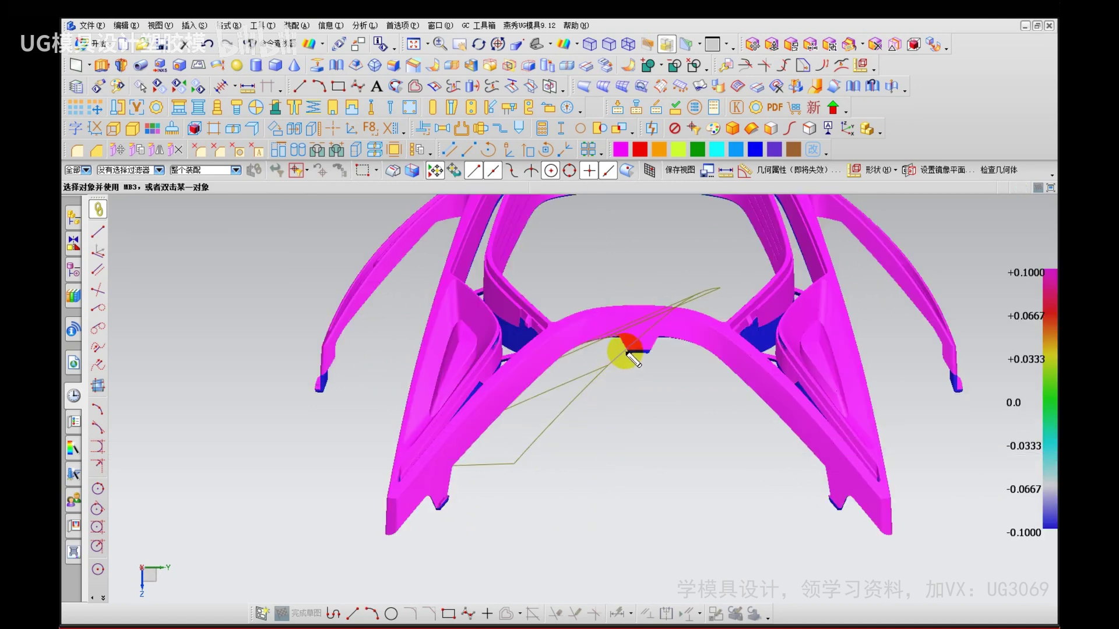
{"action": "mouse_move", "coordinate": [628, 353]}
{"action": "left_mouse_down"}
{"action": "mouse_move", "coordinate": [618, 334]}
{"action": "mouse_move", "coordinate": [592, 338]}
{"action": "mouse_move", "coordinate": [531, 379]}
{"action": "mouse_move", "coordinate": [456, 470]}
{"action": "mouse_move", "coordinate": [449, 500]}
{"action": "mouse_move", "coordinate": [439, 508]}
{"action": "mouse_move", "coordinate": [432, 493]}
{"action": "mouse_move", "coordinate": [384, 543]}
{"action": "left_mouse_up"}
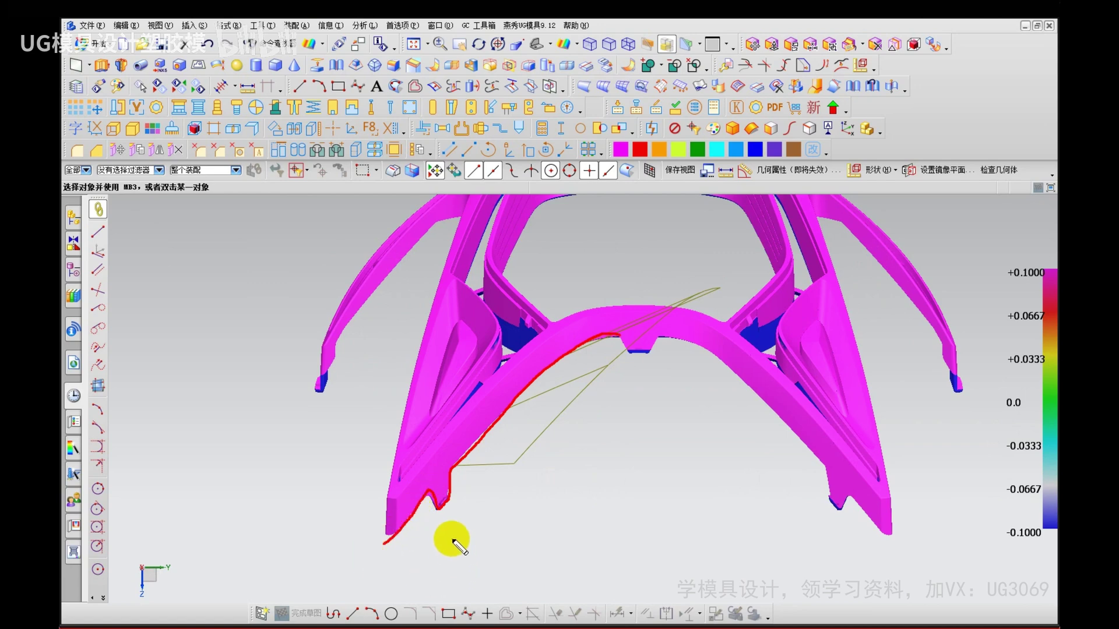
{"action": "mouse_move", "coordinate": [591, 437]}
{"action": "left_mouse_down"}
{"action": "mouse_move", "coordinate": [549, 387]}
{"action": "mouse_move", "coordinate": [590, 382]}
{"action": "left_mouse_up"}
{"action": "left_click_drag", "start_coordinate": [747, 434], "coordinate": [479, 628]}
{"action": "mouse_move", "coordinate": [485, 535]}
{"action": "left_mouse_down"}
{"action": "mouse_move", "coordinate": [462, 509]}
{"action": "mouse_move", "coordinate": [470, 500]}
{"action": "left_mouse_up"}
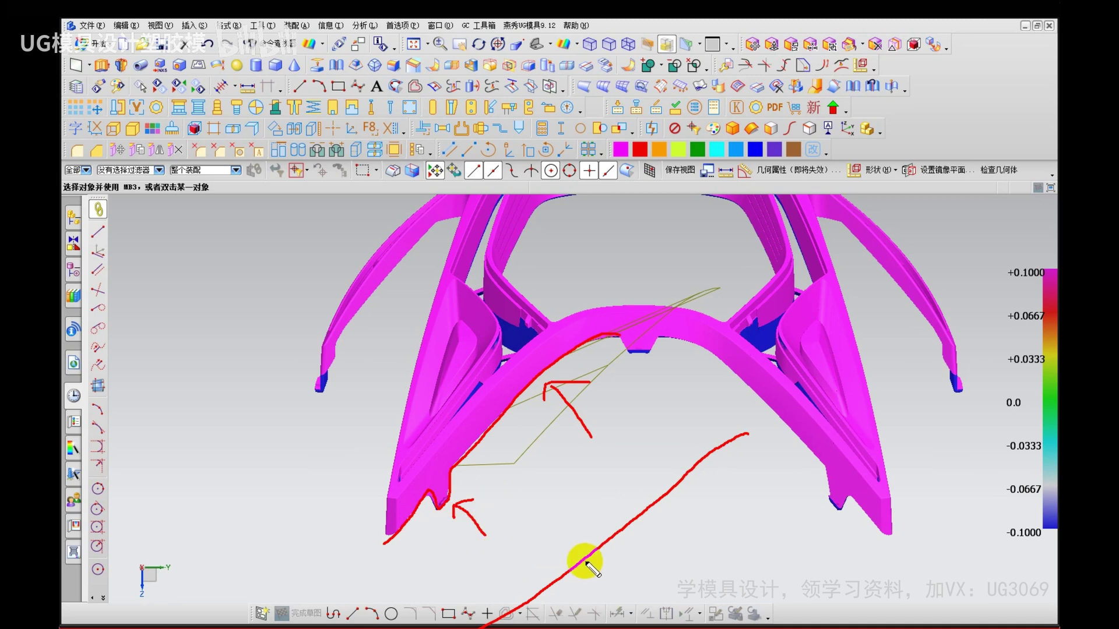
{"action": "mouse_move", "coordinate": [585, 560]}
{"action": "left_mouse_down"}
{"action": "mouse_move", "coordinate": [607, 581]}
{"action": "mouse_move", "coordinate": [633, 525]}
{"action": "left_mouse_up"}
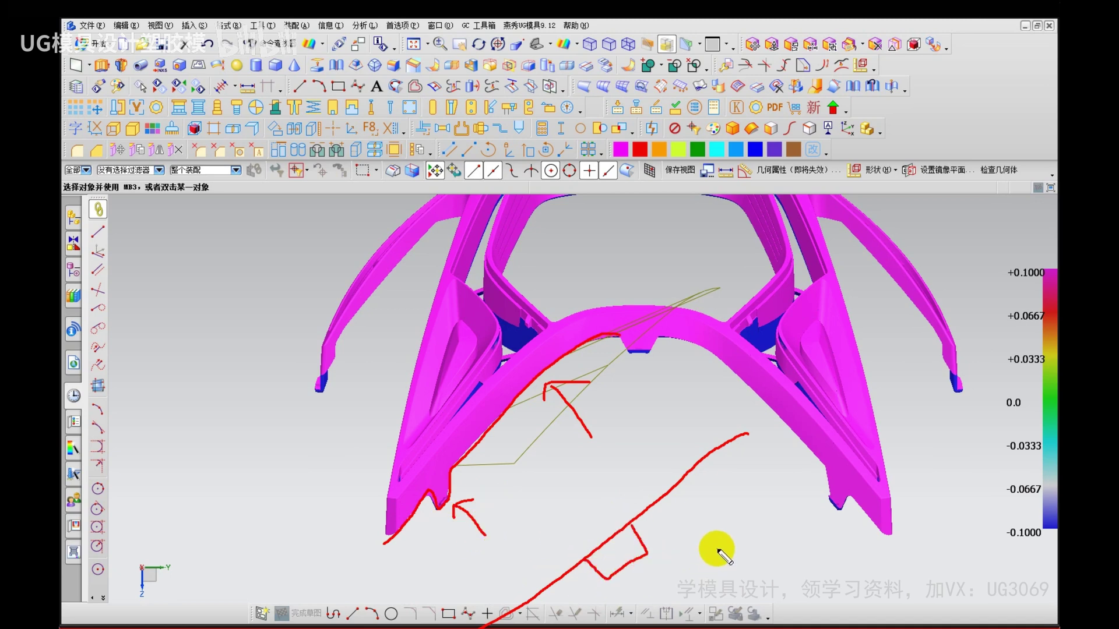
{"action": "left_click_drag", "start_coordinate": [717, 547], "coordinate": [662, 528]}
{"action": "left_click_drag", "start_coordinate": [669, 548], "coordinate": [678, 570]}
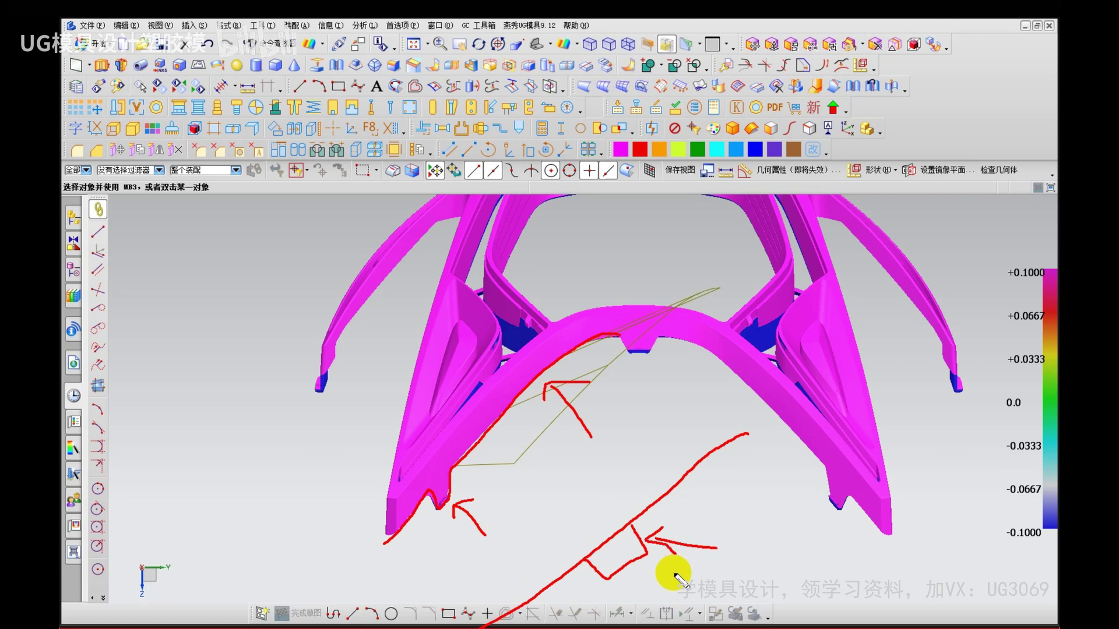
{"action": "left_click", "coordinate": [92, 338]}
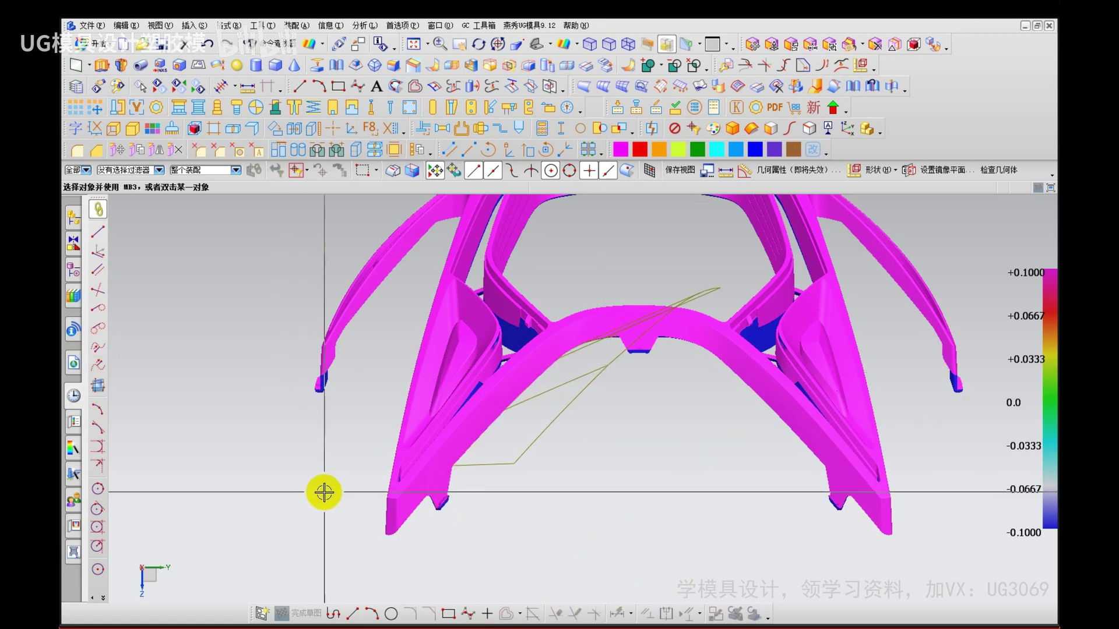
{"action": "middle_click_drag", "start_coordinate": [342, 463], "coordinate": [340, 442], "text": "shift"}
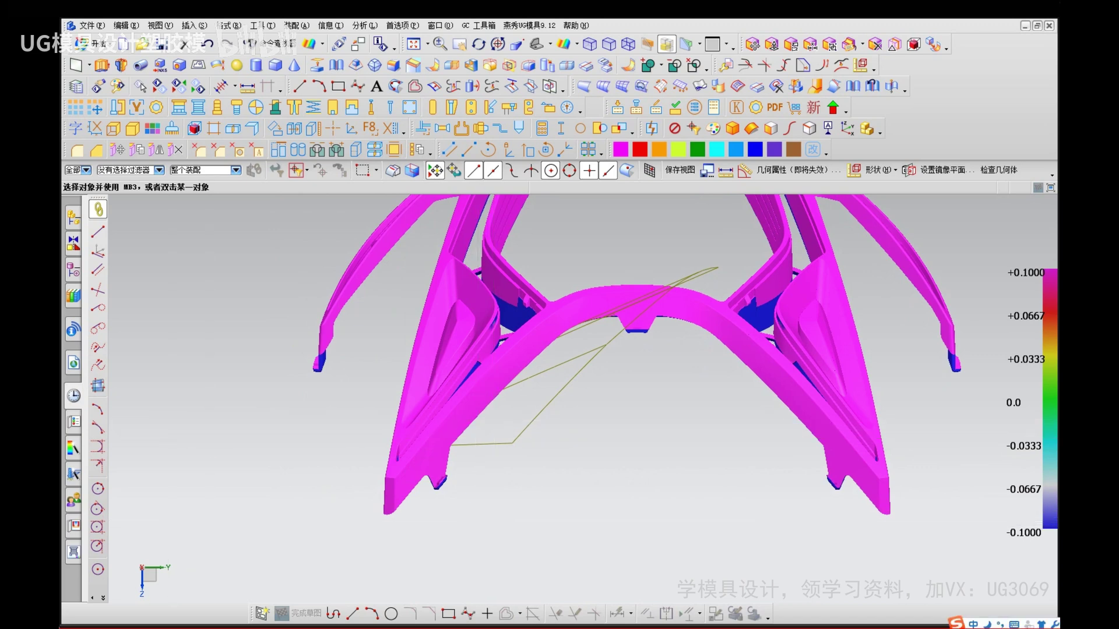
{"action": "type", "text": "gengf"}
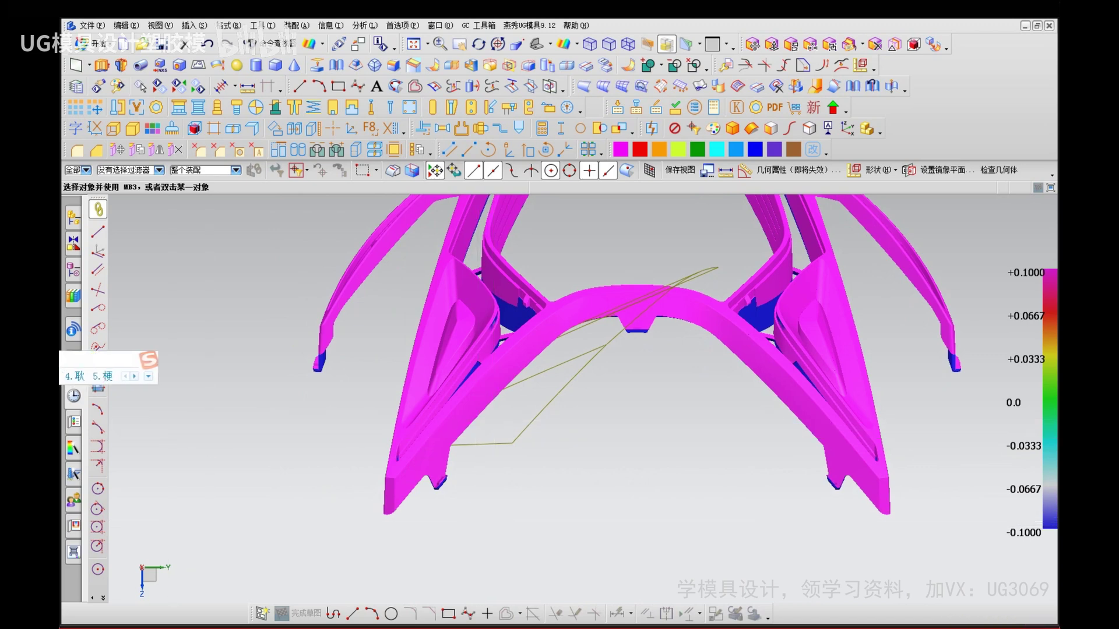
{"action": "type", "text": "angbian"}
{"action": "key", "text": "space"}
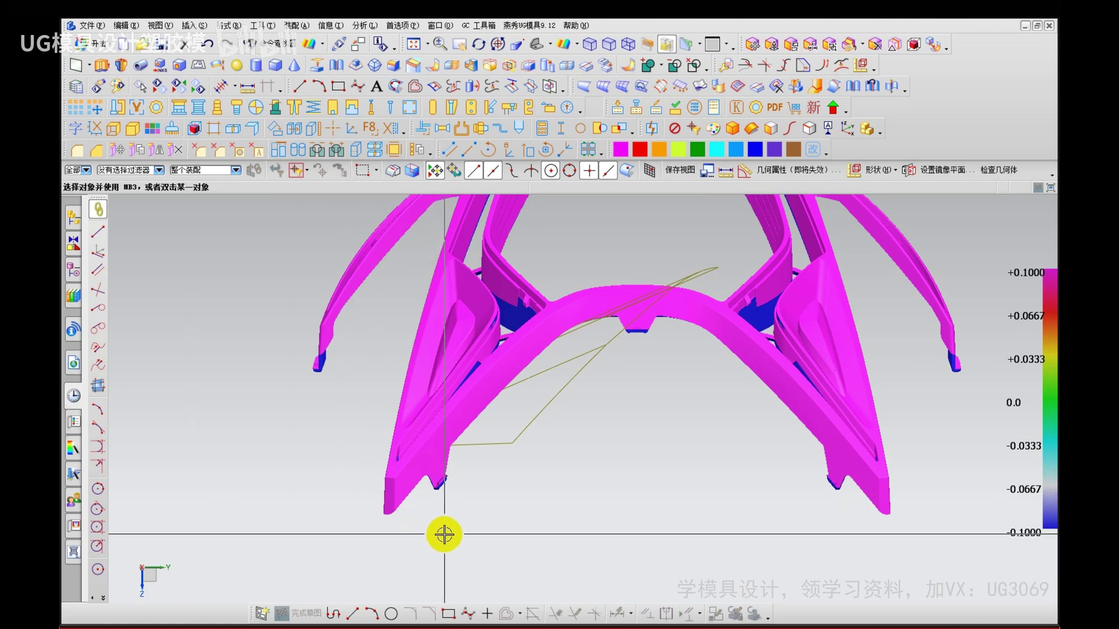
{"action": "scroll", "coordinate": [449, 525], "scroll_direction": "up", "scroll_amount": 5}
{"action": "middle_click_drag", "start_coordinate": [442, 410], "coordinate": [529, 507]}
{"action": "left_click_drag", "start_coordinate": [593, 482], "coordinate": [633, 464]}
{"action": "left_click_drag", "start_coordinate": [670, 409], "coordinate": [671, 445]}
{"action": "left_click_drag", "start_coordinate": [678, 409], "coordinate": [690, 429]}
{"action": "left_click_drag", "start_coordinate": [663, 444], "coordinate": [677, 473]}
{"action": "left_click_drag", "start_coordinate": [703, 436], "coordinate": [696, 473]}
{"action": "left_click_drag", "start_coordinate": [689, 457], "coordinate": [640, 533]}
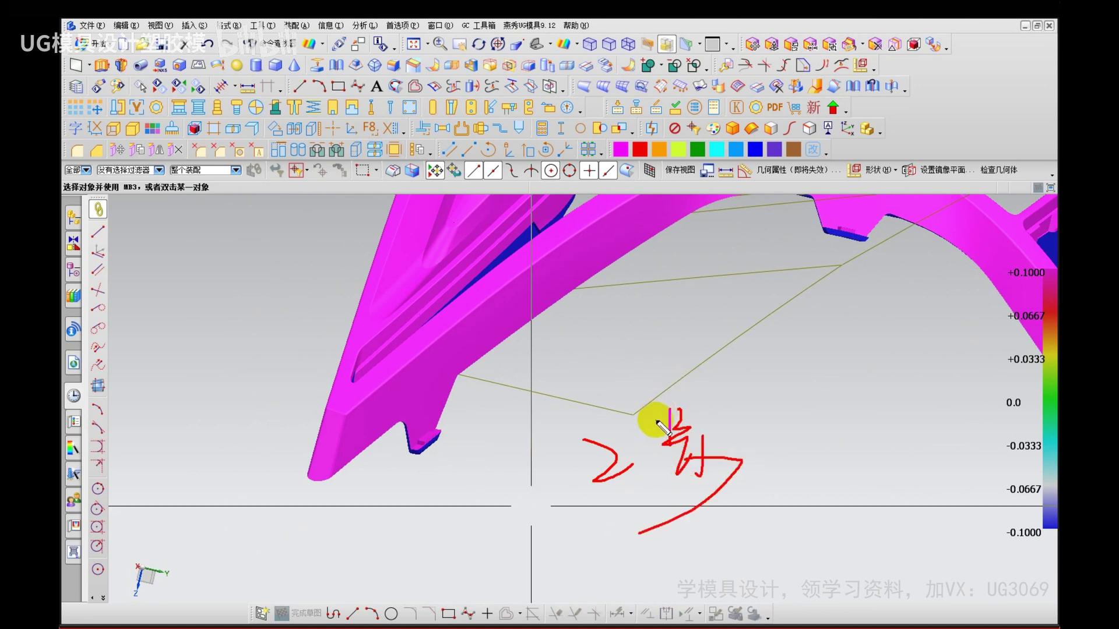
{"action": "mouse_move", "coordinate": [513, 472]}
{"action": "left_mouse_down"}
{"action": "mouse_move", "coordinate": [453, 439]}
{"action": "mouse_move", "coordinate": [465, 458]}
{"action": "left_mouse_up"}
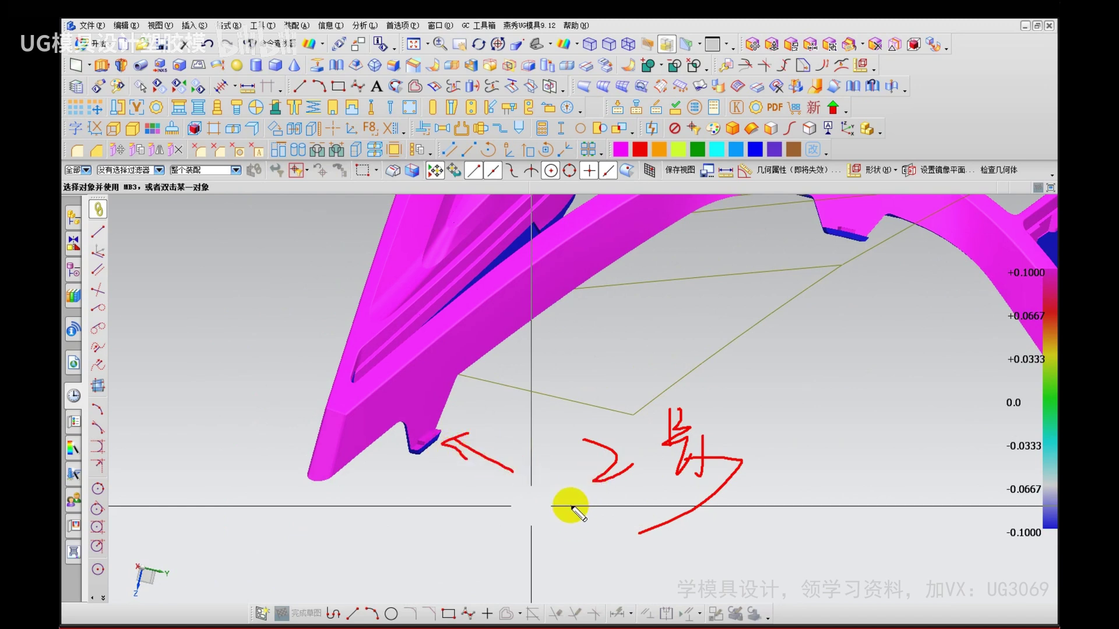
{"action": "key", "text": "Escape"}
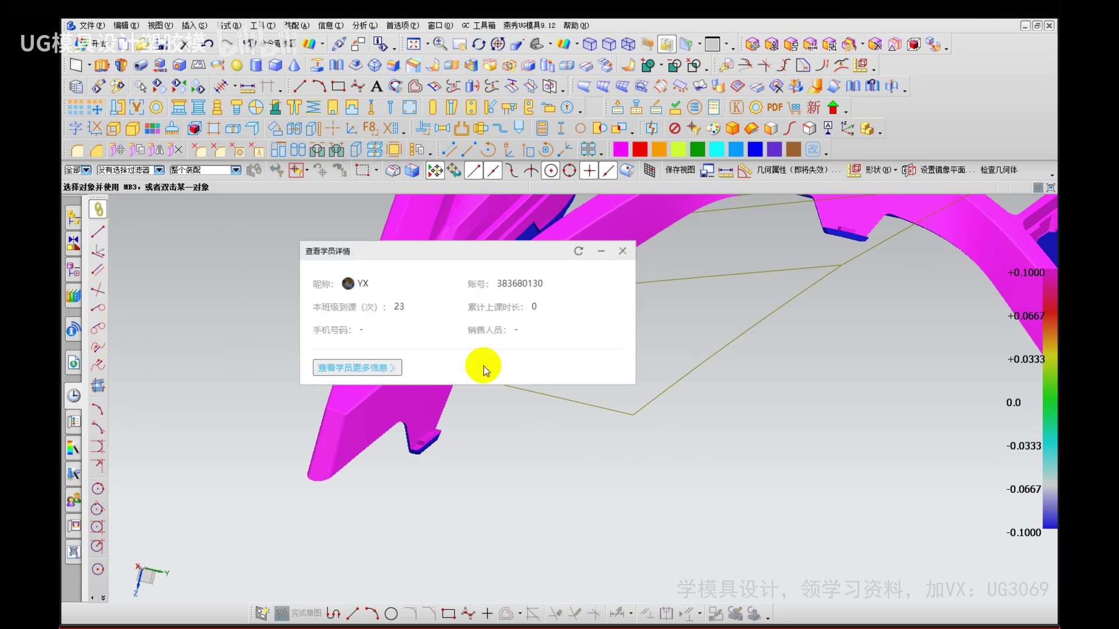
{"action": "left_click", "coordinate": [622, 247]}
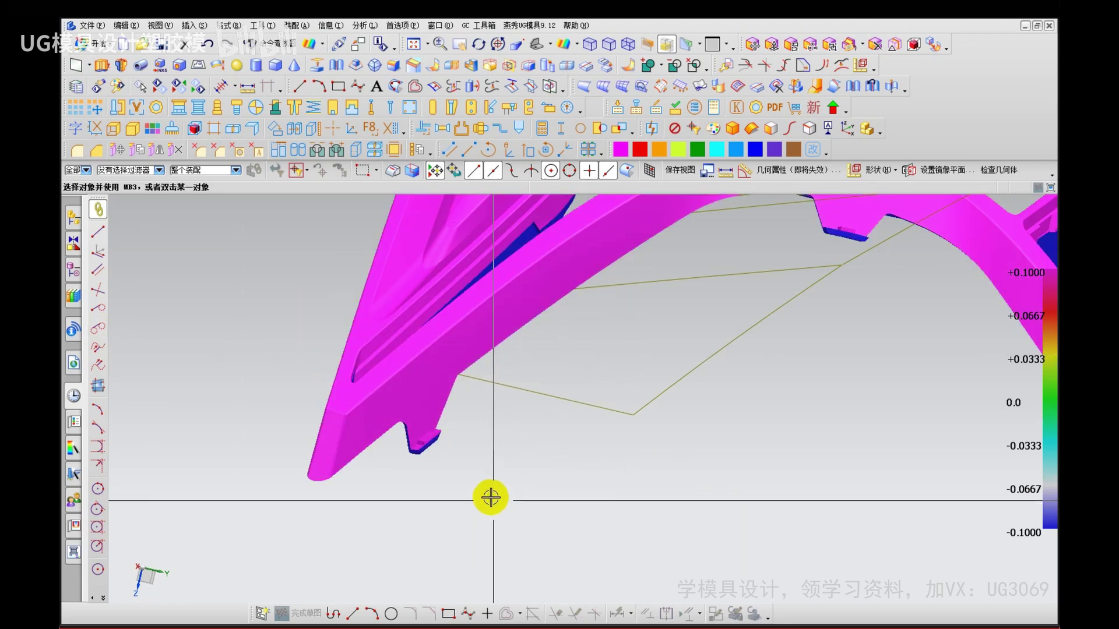
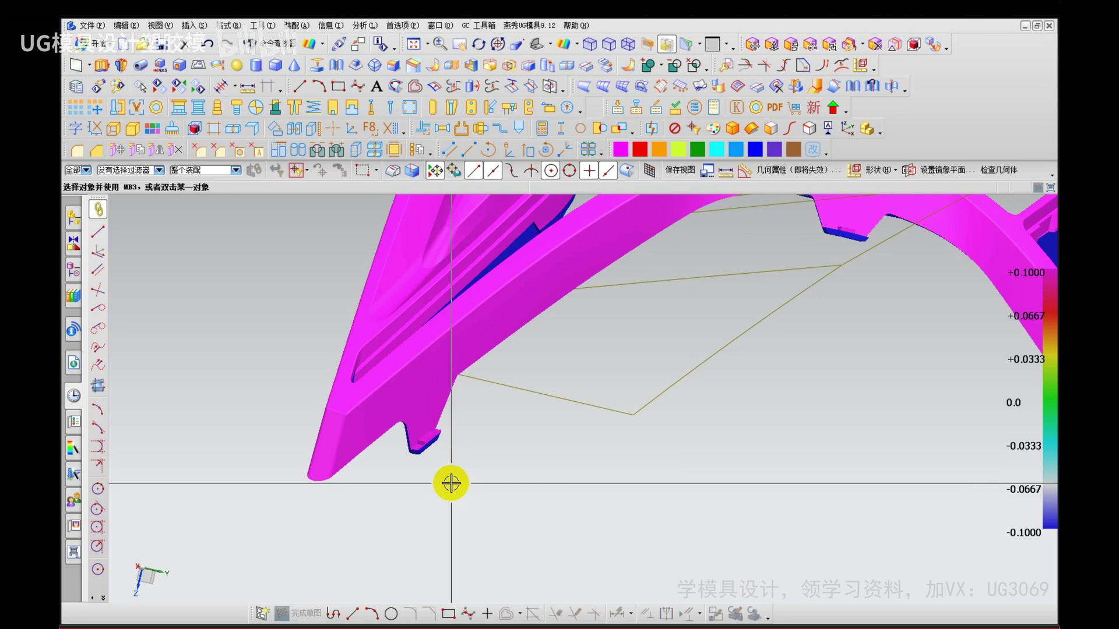
Step: Set a new rotation point on the clip near the rim's lower end and examine its outline against the rim edge
{"action": "middle_click_drag", "start_coordinate": [447, 485], "coordinate": [507, 519]}
{"action": "right_click", "coordinate": [507, 519]}
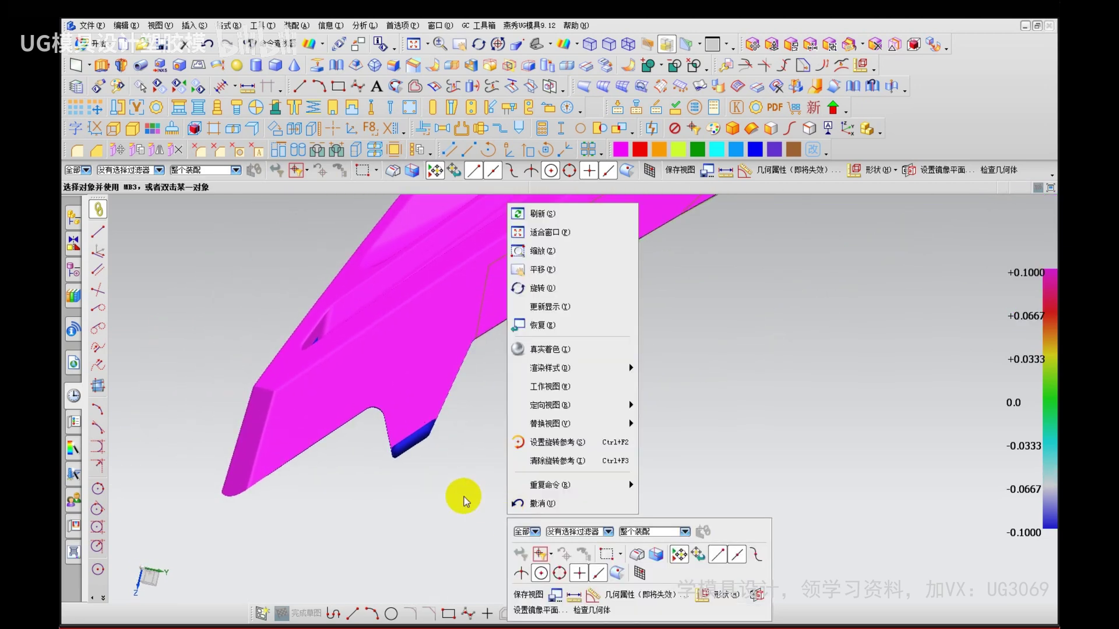
{"action": "left_click", "coordinate": [530, 442]}
{"action": "left_click", "coordinate": [429, 394]}
{"action": "middle_click_drag", "start_coordinate": [425, 492], "coordinate": [448, 482]}
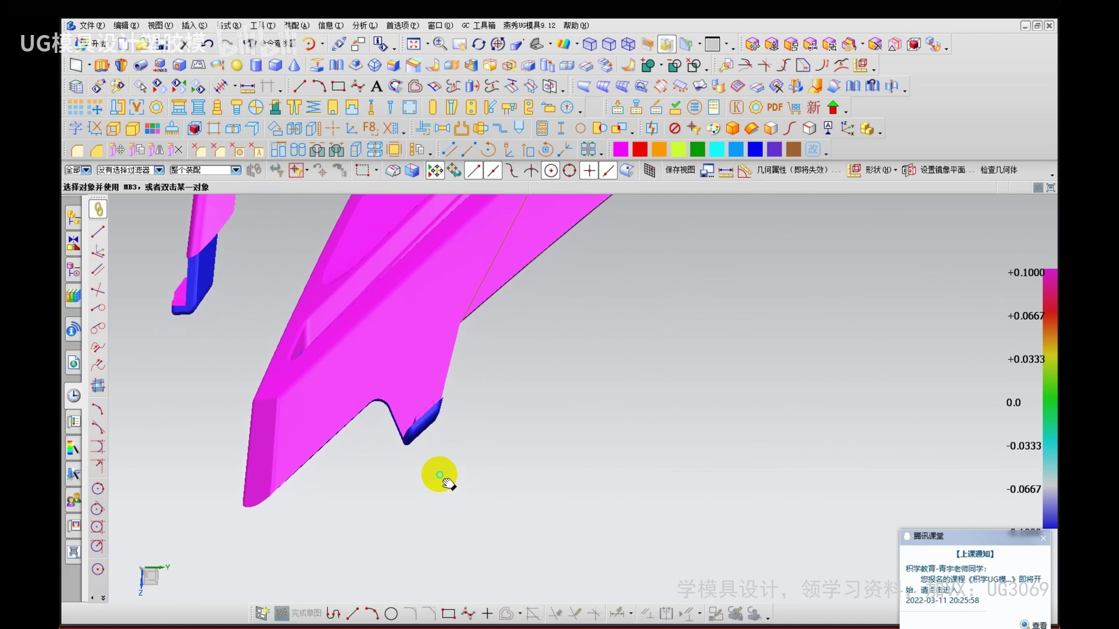
{"action": "key", "text": "ctrl+shift+d"}
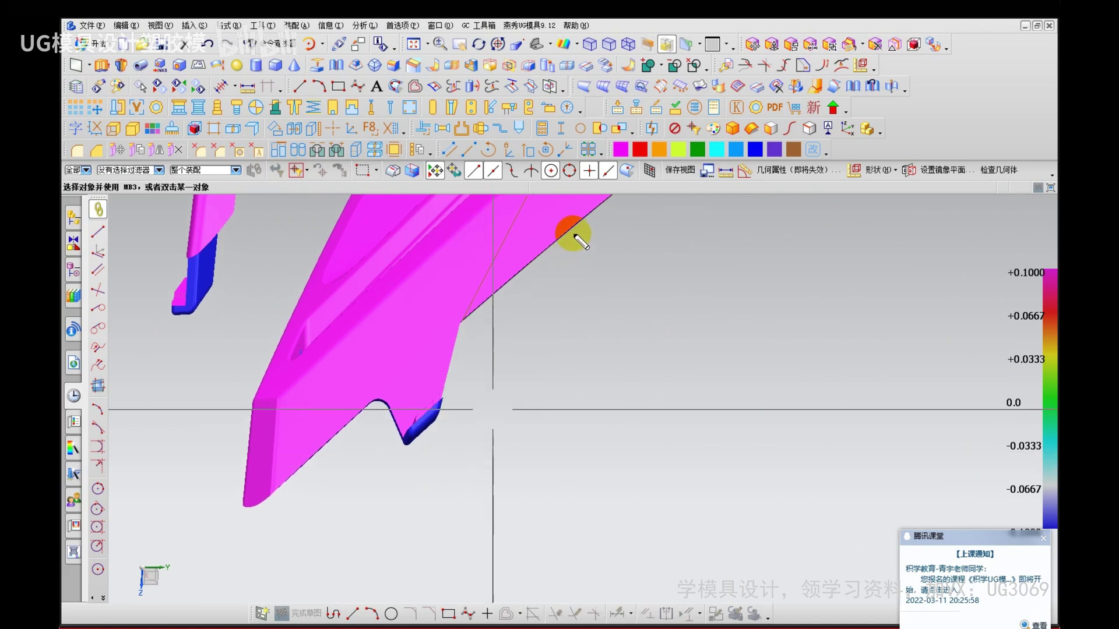
{"action": "mouse_move", "coordinate": [570, 233]}
{"action": "left_mouse_down"}
{"action": "mouse_move", "coordinate": [382, 382]}
{"action": "mouse_move", "coordinate": [185, 572]}
{"action": "left_mouse_up"}
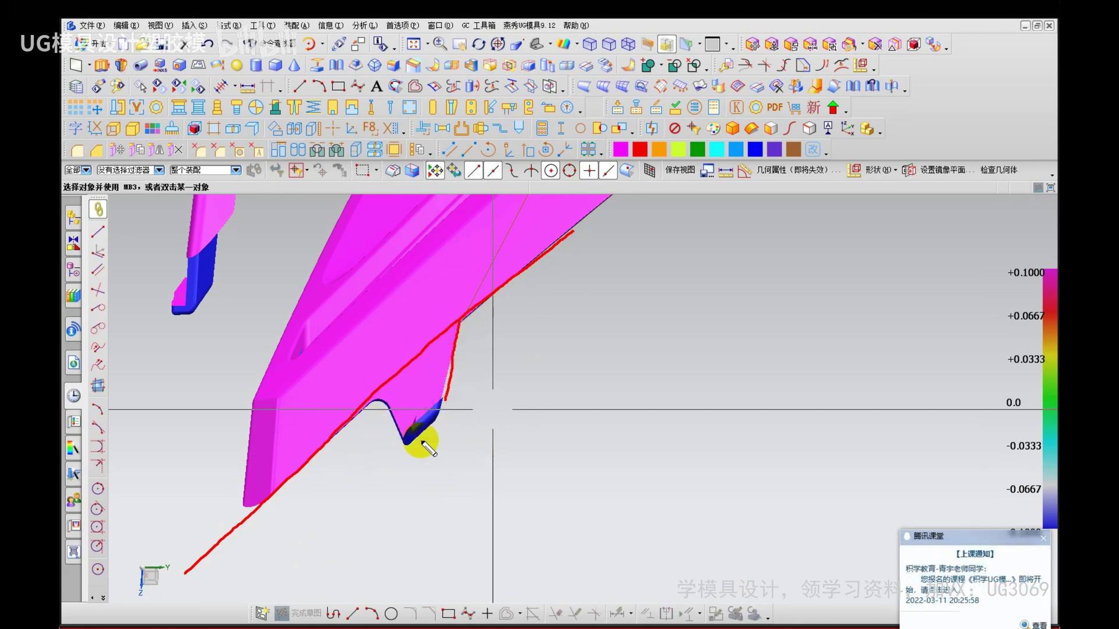
{"action": "key", "text": "Escape"}
{"action": "scroll", "coordinate": [396, 461], "scroll_direction": "up", "scroll_amount": 1}
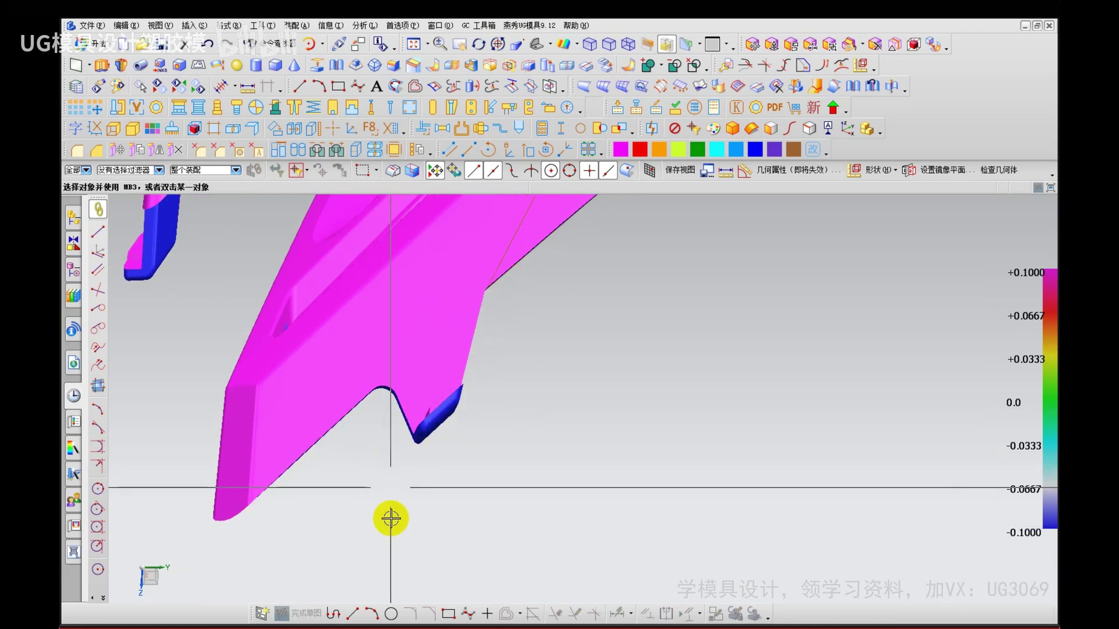
Step: Extract the narrow underside face along the rim beside the clip as a single face, hiding the original part
{"action": "right_click_drag", "start_coordinate": [390, 517], "coordinate": [389, 453]}
{"action": "scroll", "coordinate": [399, 460], "scroll_direction": "down", "scroll_amount": 2}
{"action": "middle_click_drag", "start_coordinate": [399, 460], "coordinate": [367, 344]}
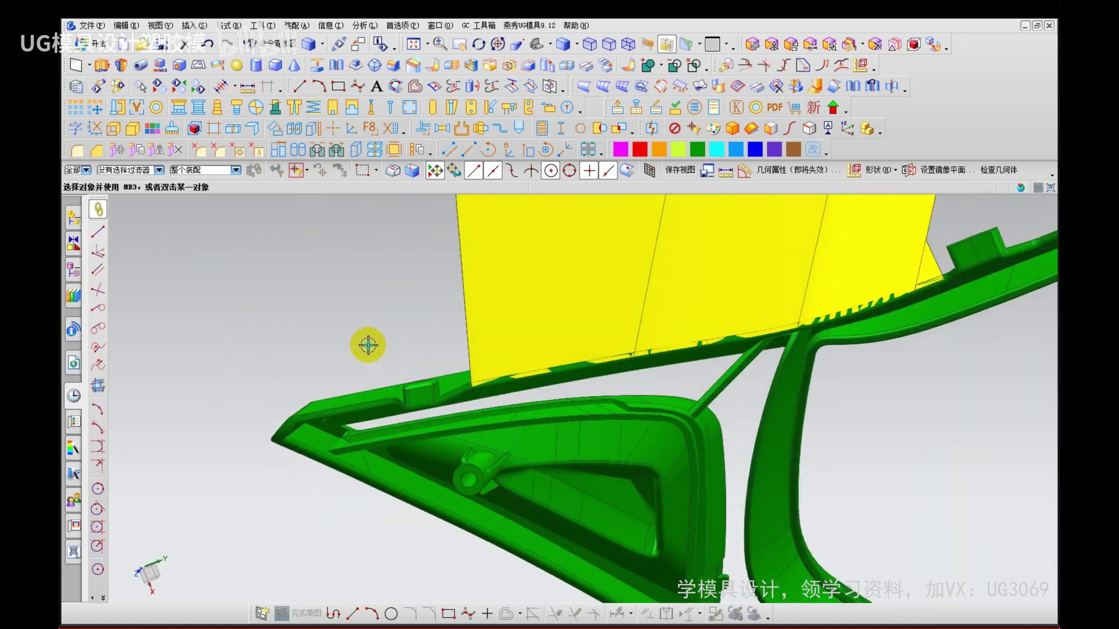
{"action": "right_click_drag", "start_coordinate": [368, 344], "coordinate": [274, 340]}
{"action": "scroll", "coordinate": [316, 420], "scroll_direction": "up", "scroll_amount": 3}
{"action": "scroll", "coordinate": [315, 420], "scroll_direction": "up", "scroll_amount": 2}
{"action": "key", "text": "e"}
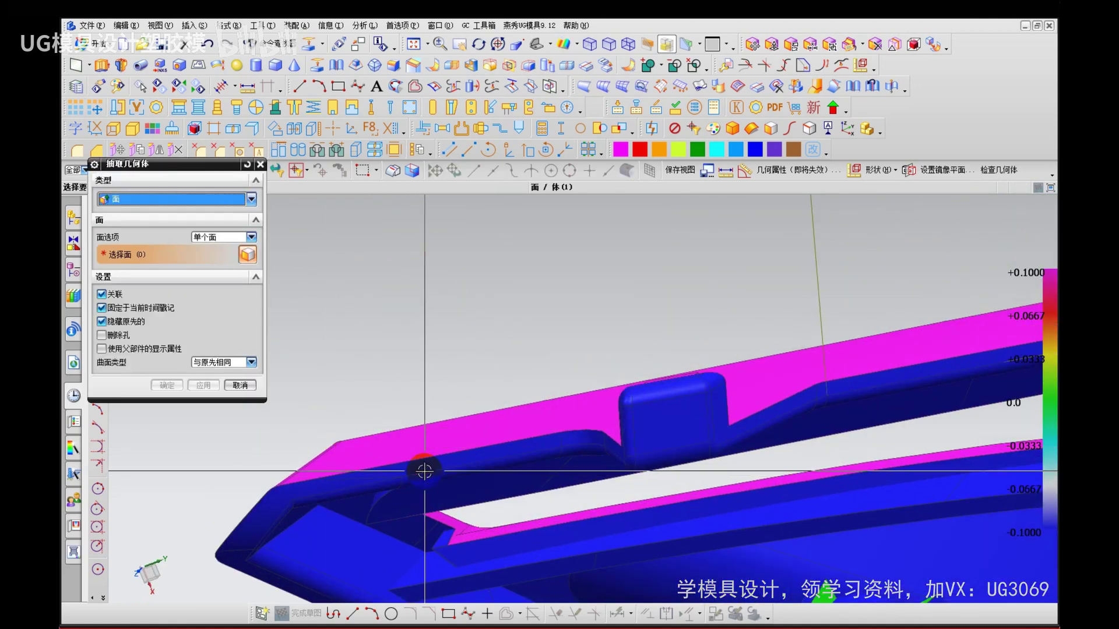
{"action": "left_click", "coordinate": [422, 460]}
{"action": "middle_click", "coordinate": [422, 459]}
Step: Extend the long edge of the extracted face by distance with natural curvature and show the sheets in shaded display
{"action": "key", "text": "t"}
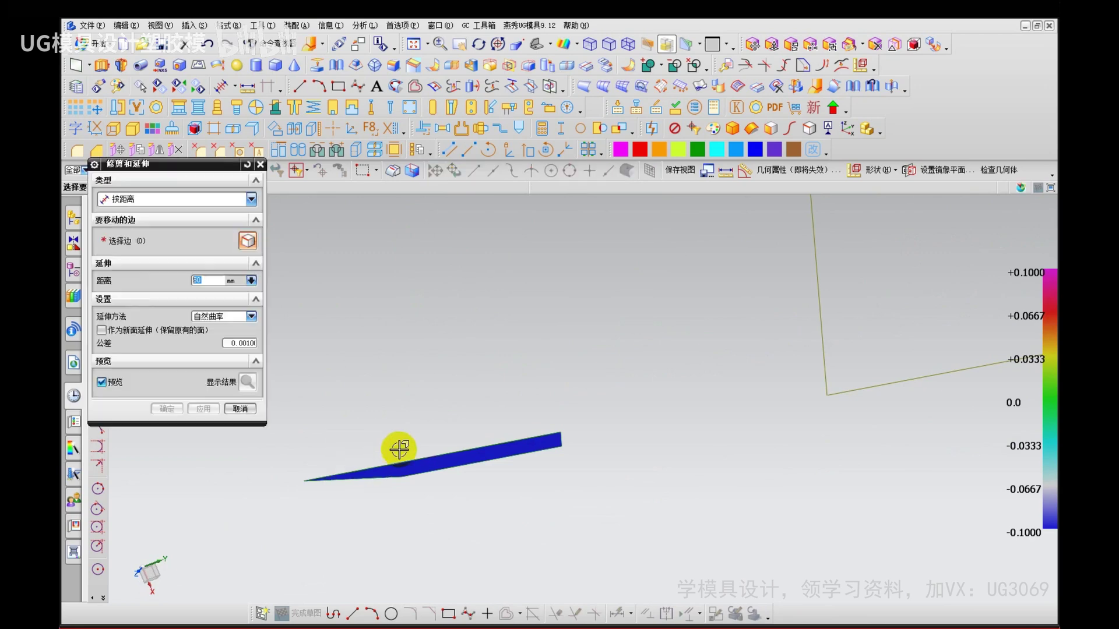
{"action": "left_click", "coordinate": [437, 464]}
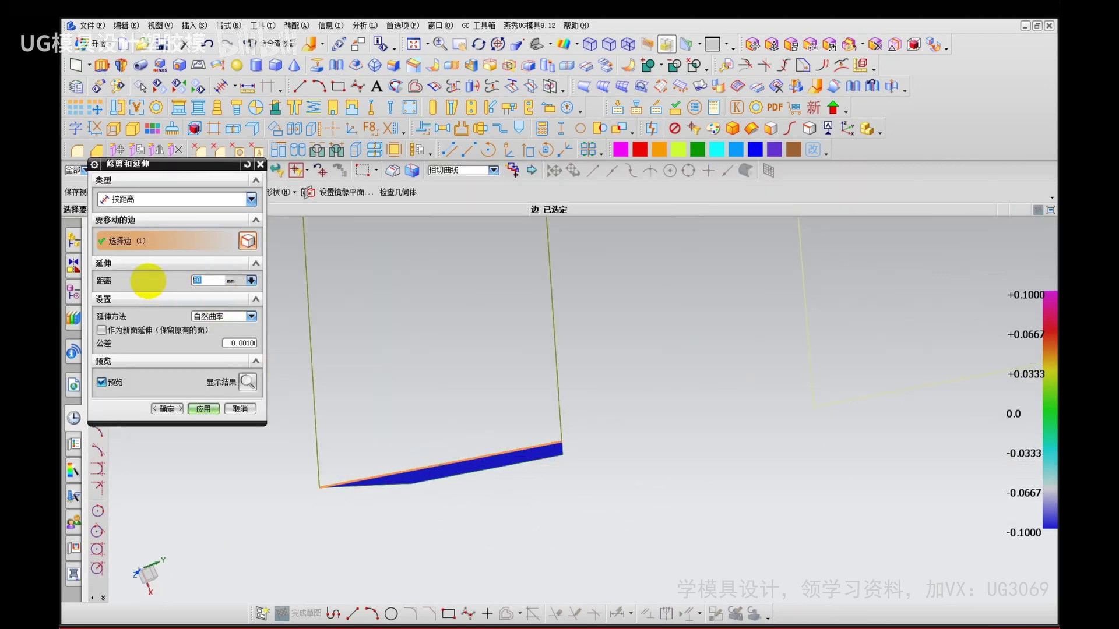
{"action": "middle_click", "coordinate": [387, 442]}
{"action": "scroll", "coordinate": [397, 445], "scroll_direction": "down", "scroll_amount": 6}
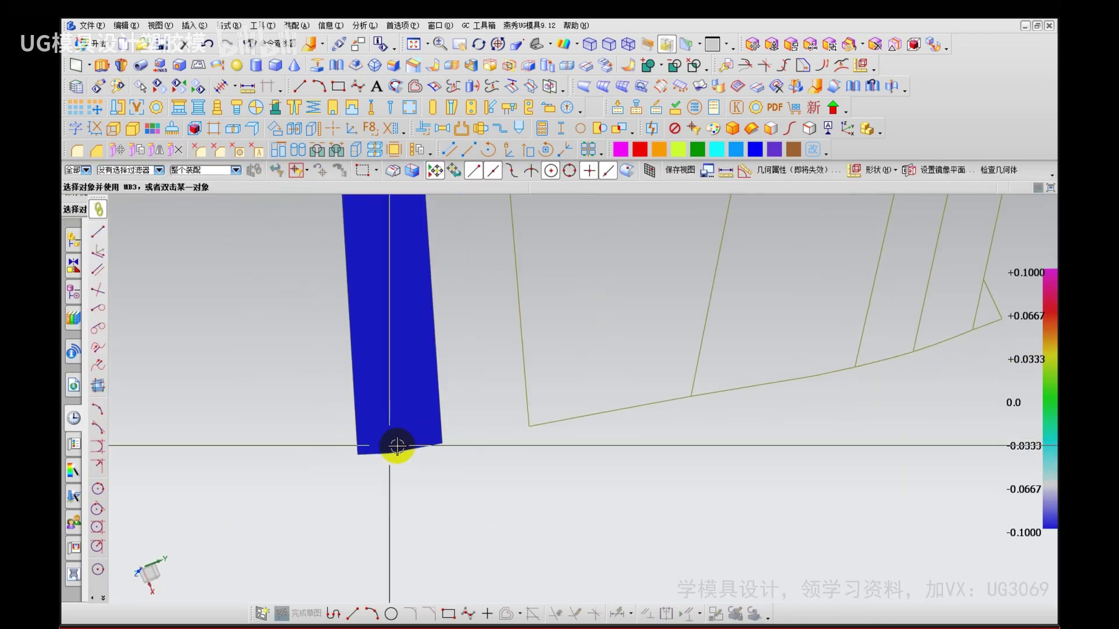
{"action": "right_click_drag", "start_coordinate": [470, 517], "coordinate": [469, 482]}
{"action": "scroll", "coordinate": [462, 448], "scroll_direction": "down", "scroll_amount": 3}
{"action": "middle_click_drag", "start_coordinate": [462, 440], "coordinate": [499, 459]}
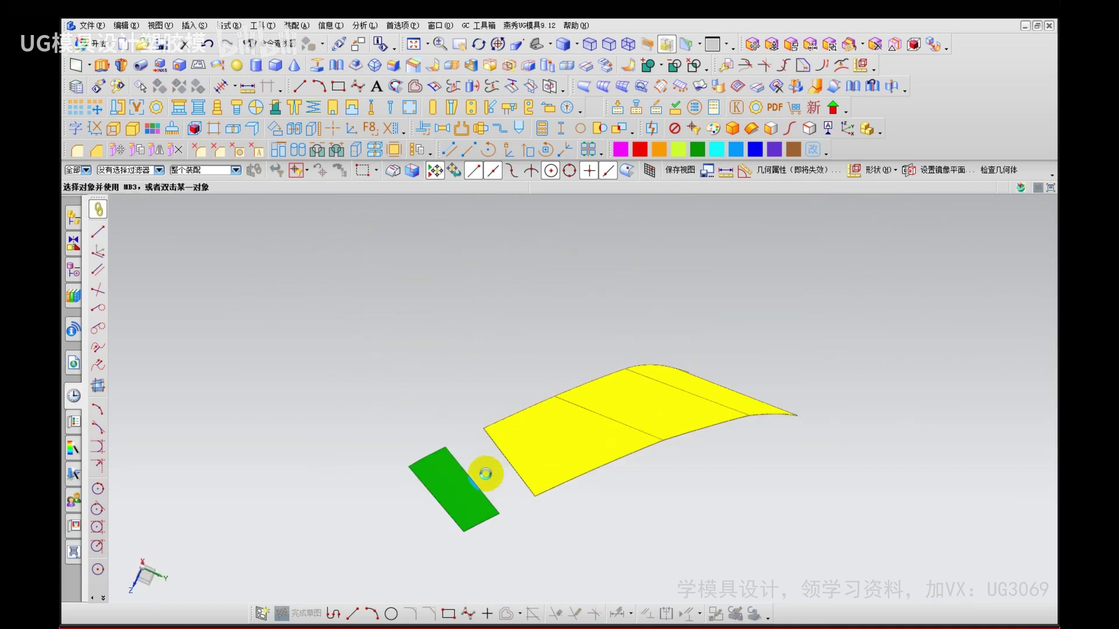
Step: Show the hidden part again and examine the gap at the clip between the extended green sheet and the yellow parting sheet
{"action": "scroll", "coordinate": [498, 479], "scroll_direction": "up", "scroll_amount": 4}
{"action": "left_click_drag", "start_coordinate": [617, 417], "coordinate": [636, 404]}
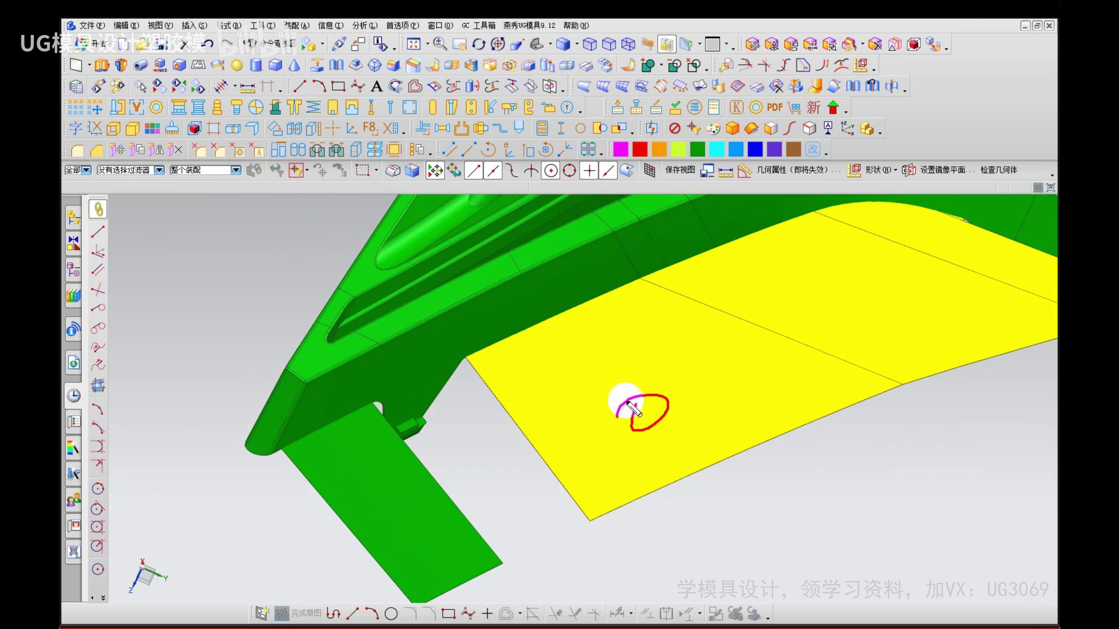
{"action": "mouse_move", "coordinate": [402, 519]}
{"action": "left_mouse_down"}
{"action": "mouse_move", "coordinate": [428, 505]}
{"action": "mouse_move", "coordinate": [463, 522]}
{"action": "left_mouse_up"}
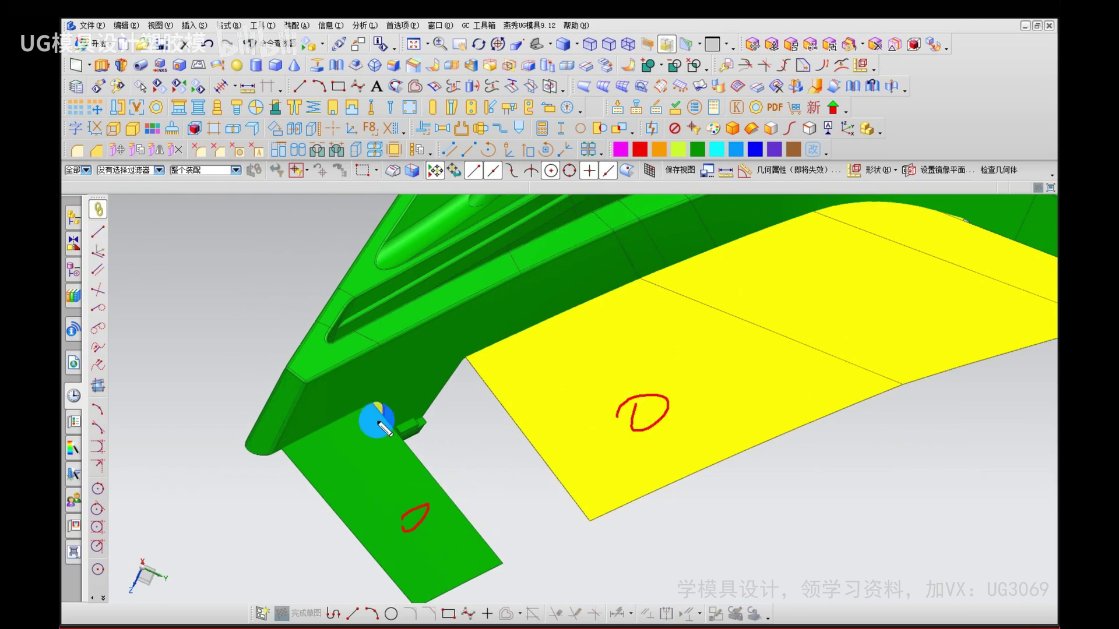
{"action": "mouse_move", "coordinate": [378, 407]}
{"action": "left_mouse_down"}
{"action": "mouse_move", "coordinate": [487, 554]}
{"action": "mouse_move", "coordinate": [577, 524]}
{"action": "mouse_move", "coordinate": [467, 357]}
{"action": "left_mouse_up"}
{"action": "left_click_drag", "start_coordinate": [470, 481], "coordinate": [479, 493]}
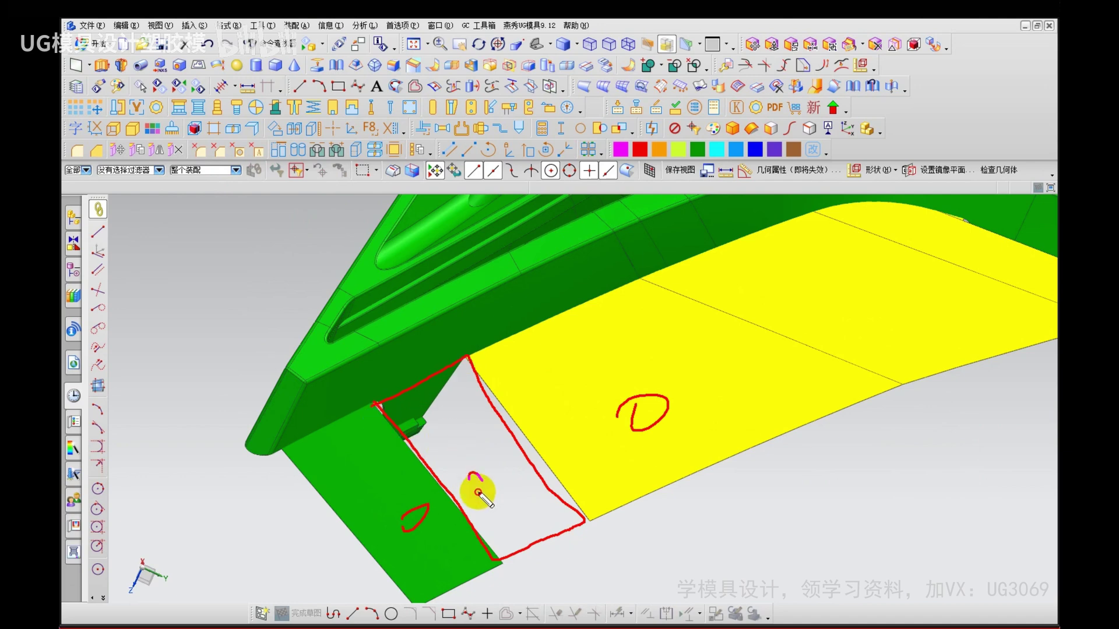
{"action": "key", "text": "Escape"}
{"action": "middle_click_drag", "start_coordinate": [460, 460], "coordinate": [447, 450]}
{"action": "key", "text": "ctrl+2"}
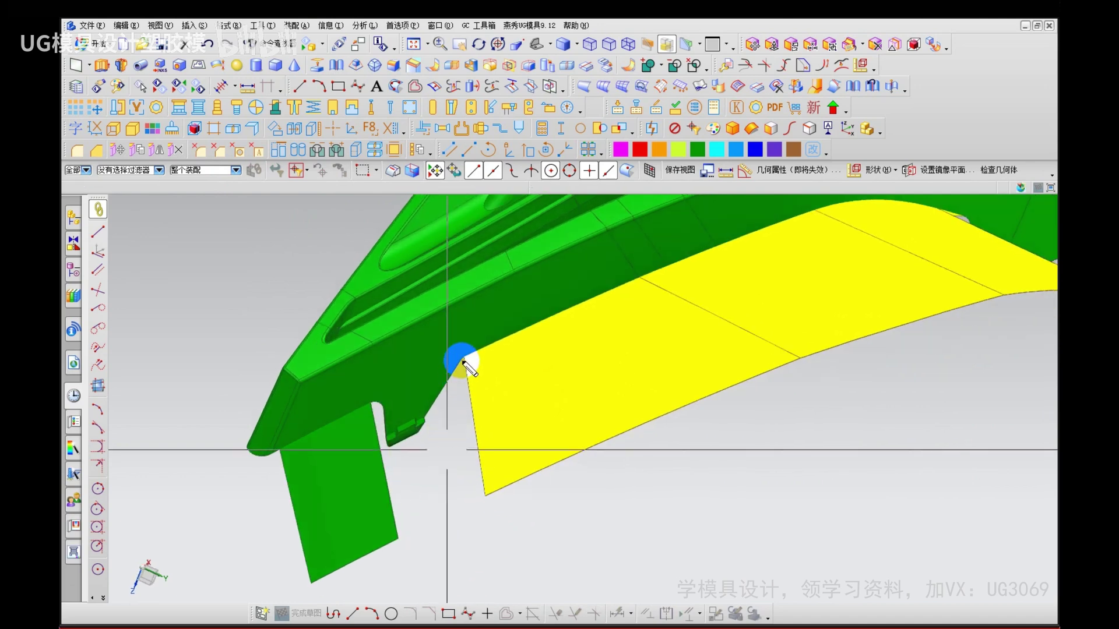
{"action": "left_click_drag", "start_coordinate": [462, 360], "coordinate": [426, 413]}
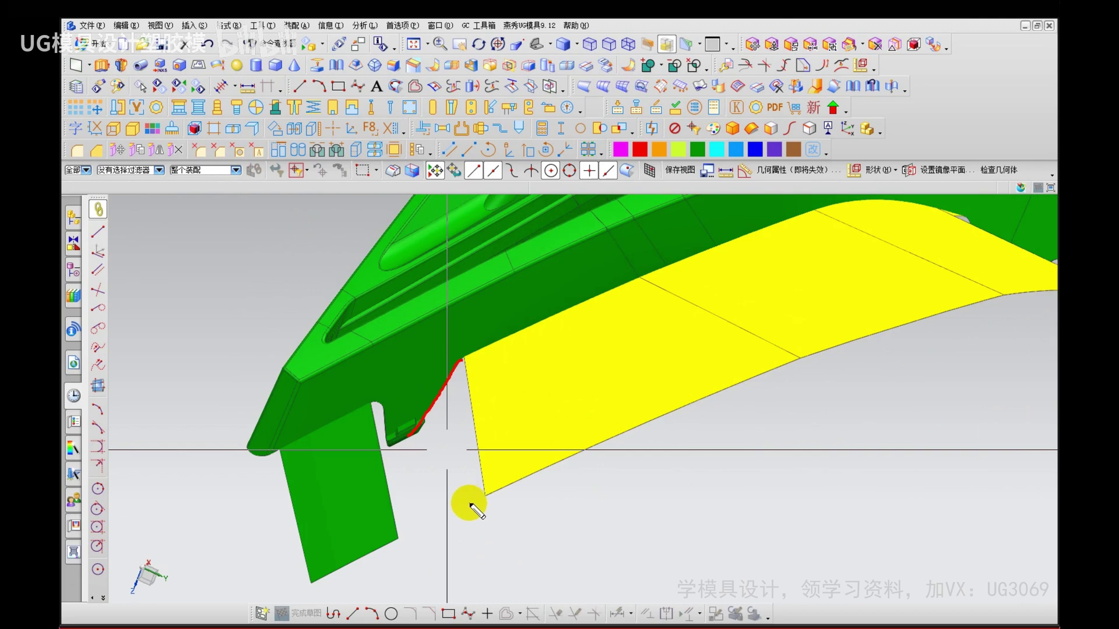
{"action": "key", "text": "Escape"}
Step: Examine the part's outer rim and the position of both sheets from an overall view and up close at the clip
{"action": "scroll", "coordinate": [465, 517], "scroll_direction": "down", "scroll_amount": 6}
{"action": "mouse_move", "coordinate": [448, 372]}
{"action": "middle_mouse_down"}
{"action": "mouse_move", "coordinate": [511, 410]}
{"action": "mouse_move", "coordinate": [477, 415]}
{"action": "mouse_move", "coordinate": [467, 431]}
{"action": "middle_mouse_up"}
{"action": "key", "text": "ctrl+2"}
{"action": "left_click_drag", "start_coordinate": [418, 488], "coordinate": [380, 327]}
{"action": "left_click_drag", "start_coordinate": [336, 271], "coordinate": [304, 421]}
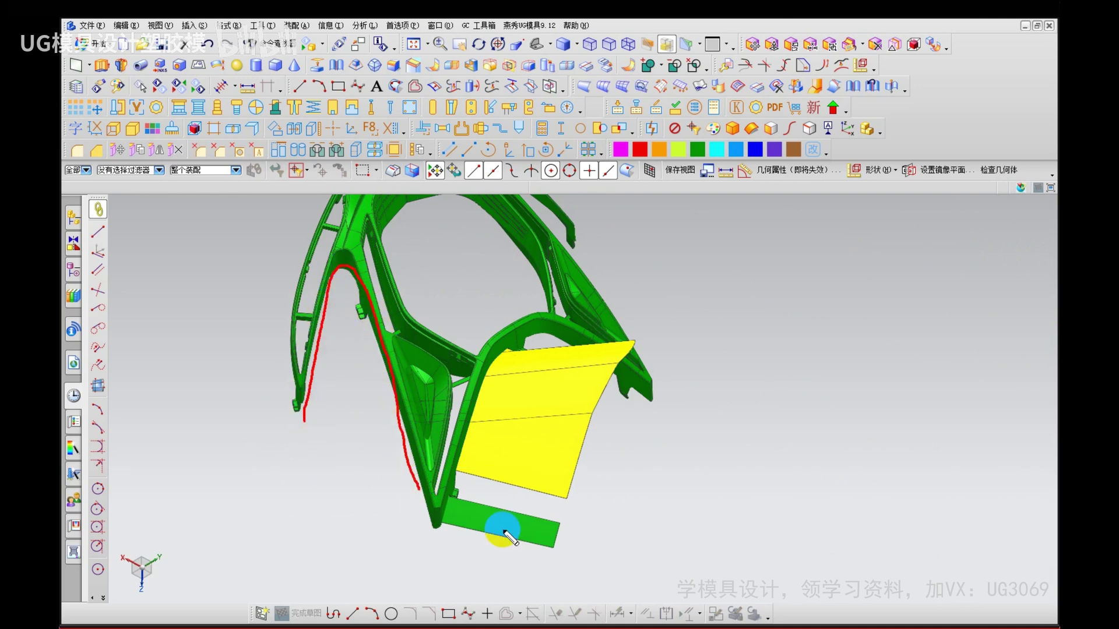
{"action": "left_click_drag", "start_coordinate": [486, 504], "coordinate": [490, 491]}
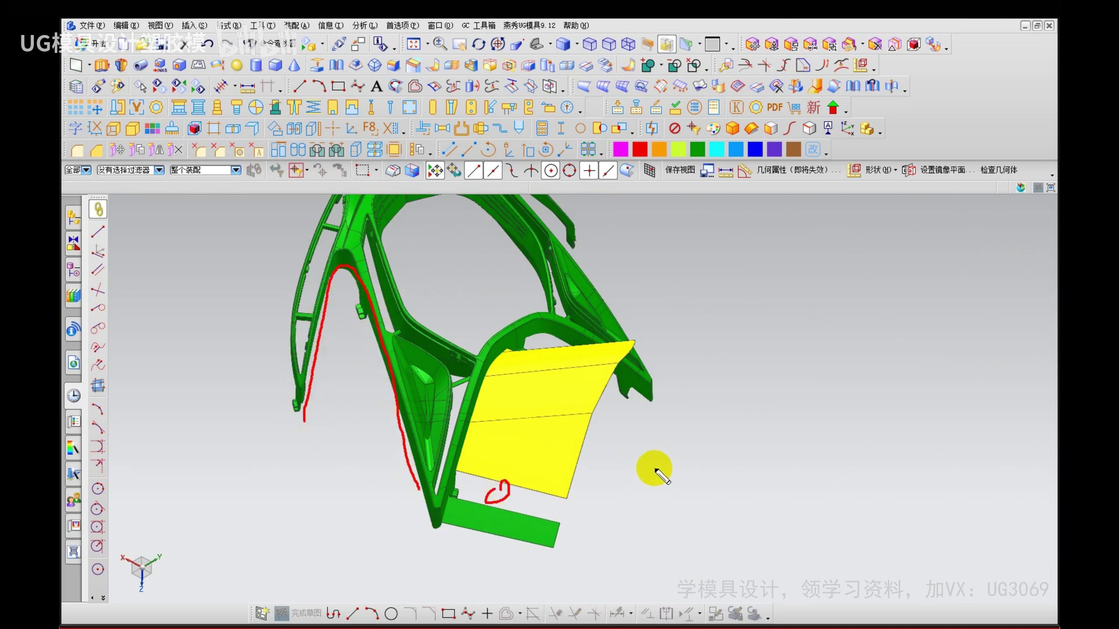
{"action": "left_click_drag", "start_coordinate": [625, 466], "coordinate": [572, 494]}
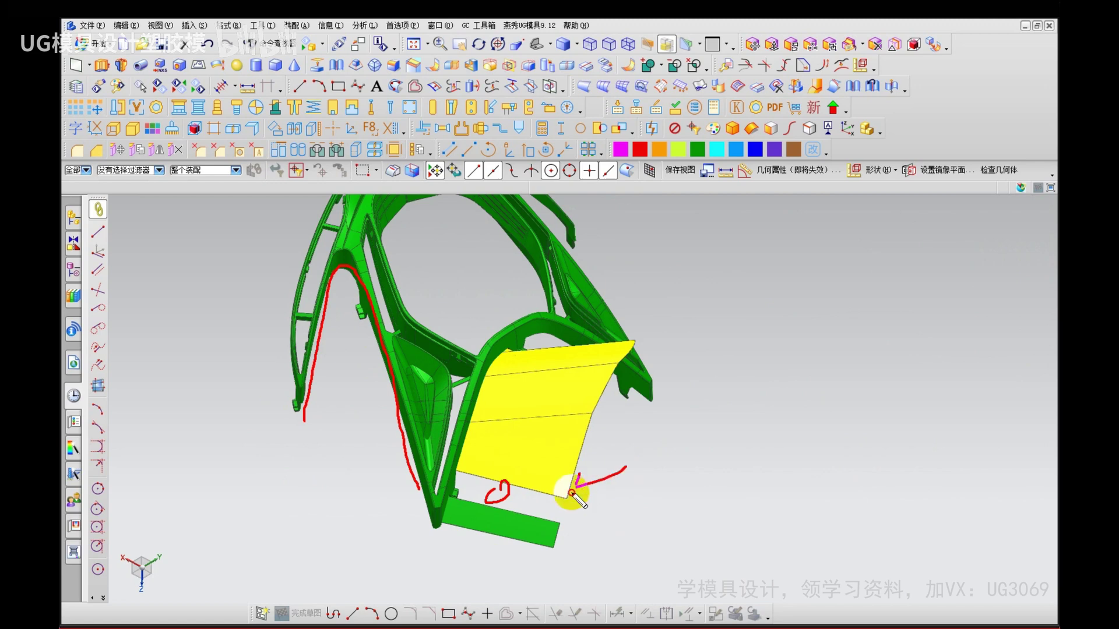
{"action": "left_click_drag", "start_coordinate": [359, 419], "coordinate": [366, 361]}
{"action": "left_click_drag", "start_coordinate": [355, 381], "coordinate": [383, 402]}
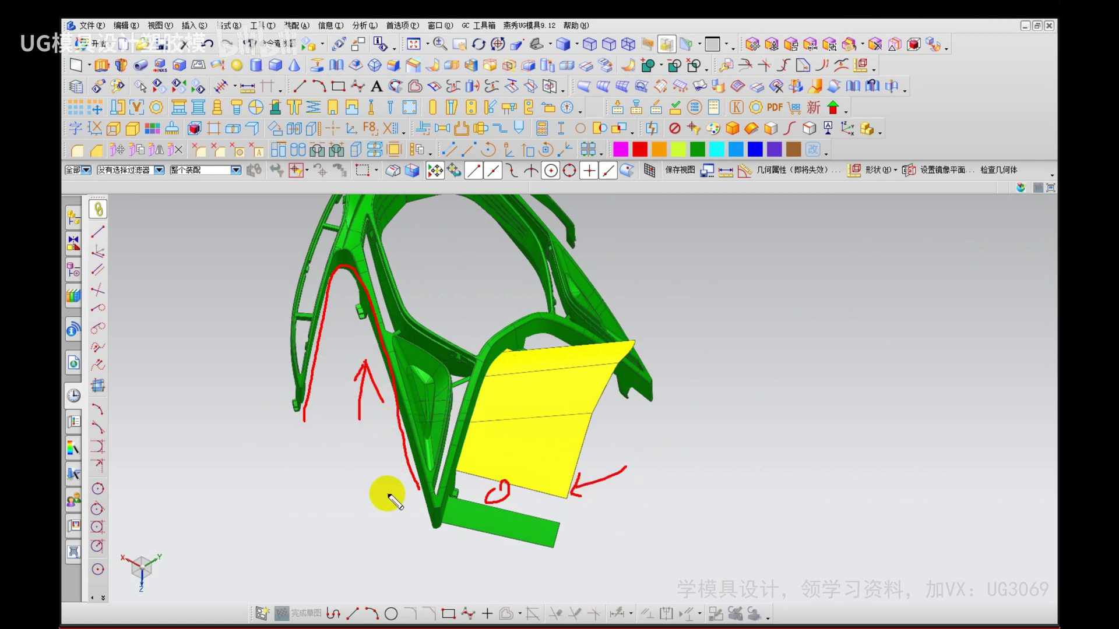
{"action": "key", "text": "Escape"}
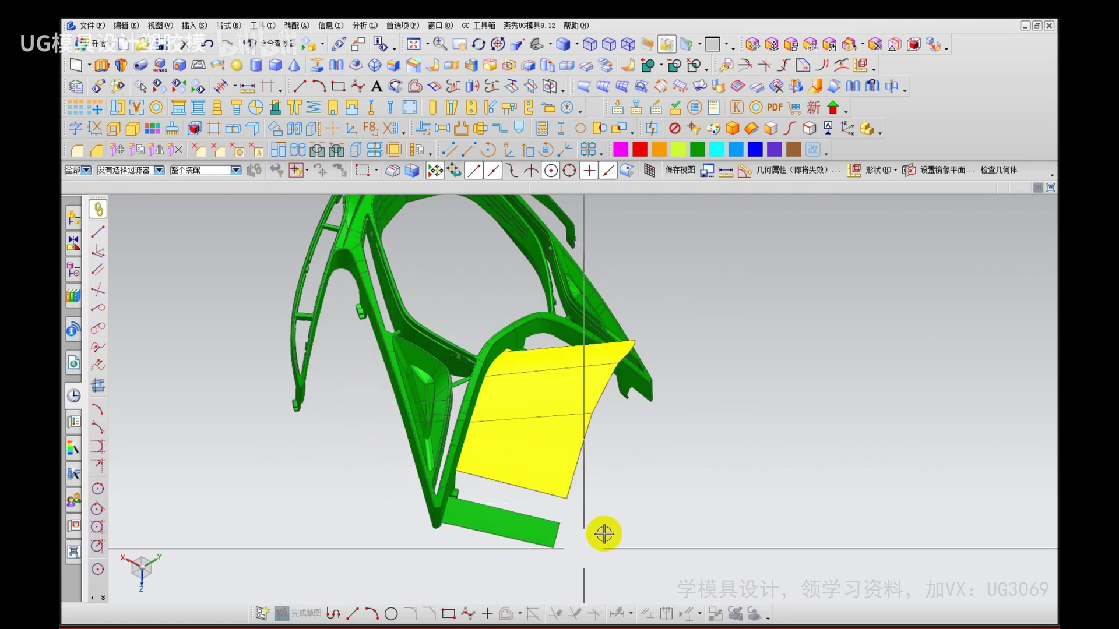
{"action": "middle_click_drag", "start_coordinate": [492, 492], "coordinate": [452, 489]}
{"action": "scroll", "coordinate": [442, 496], "scroll_direction": "up", "scroll_amount": 3}
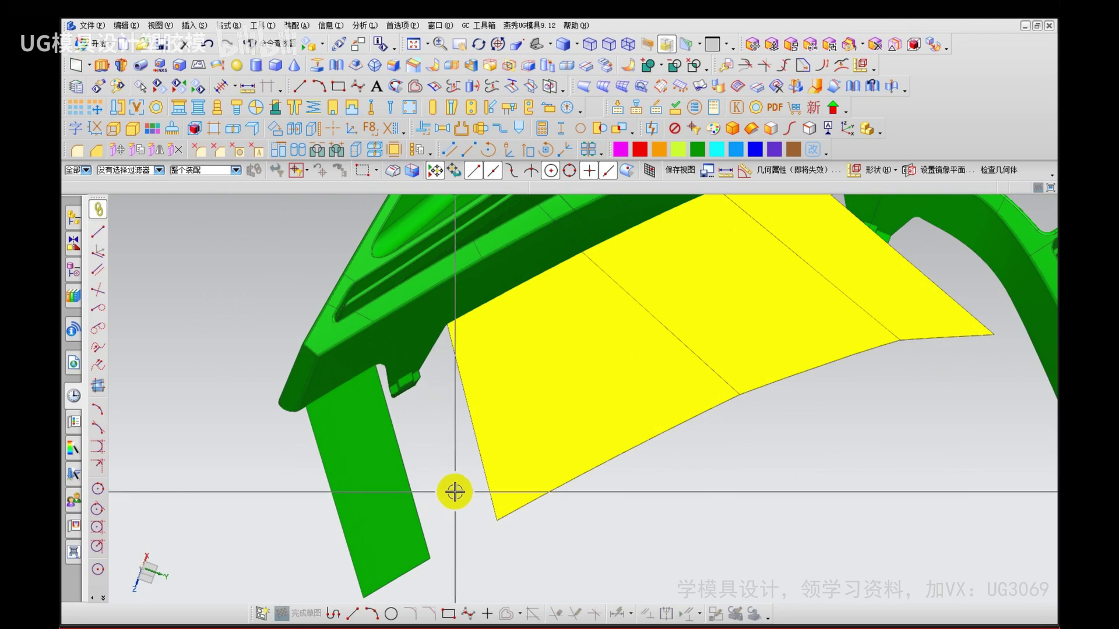
{"action": "left_click_drag", "start_coordinate": [518, 422], "coordinate": [518, 395]}
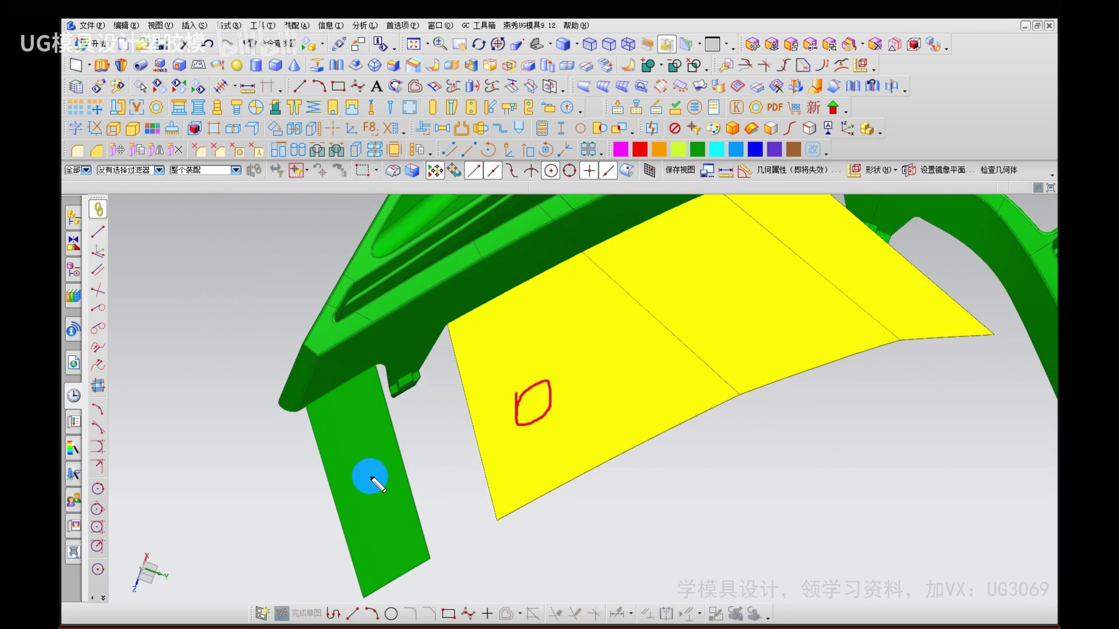
{"action": "left_click_drag", "start_coordinate": [370, 475], "coordinate": [370, 477]}
{"action": "key", "text": "Escape"}
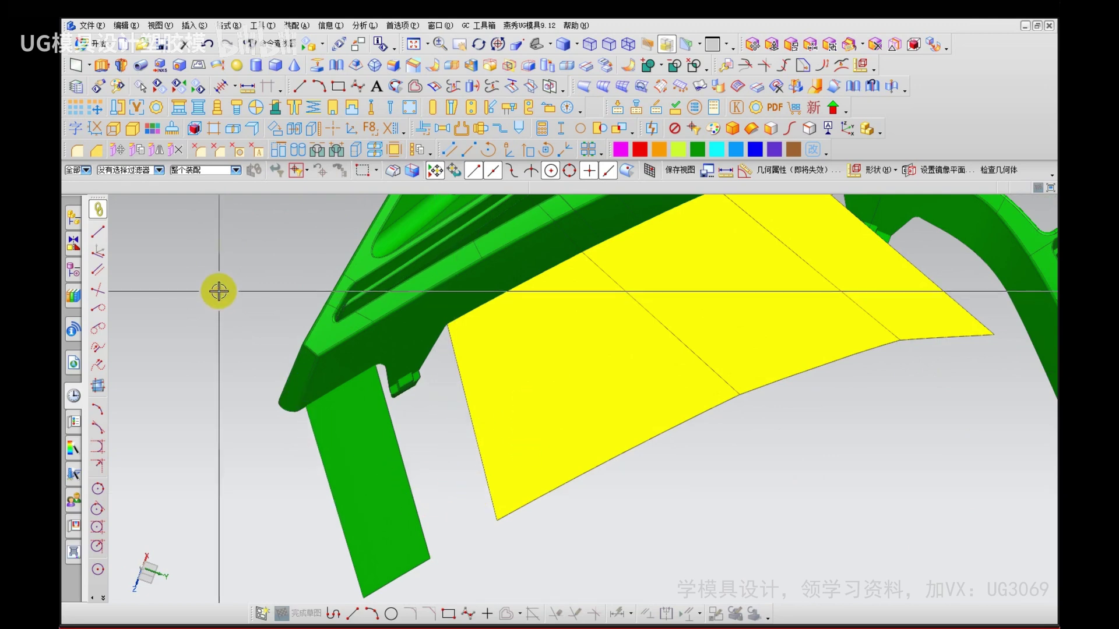
Step: Set up a Through Curves surface using the green sheet's inner edge and the yellow sheet's facing edge as its two sections
{"action": "left_click", "coordinate": [194, 26]}
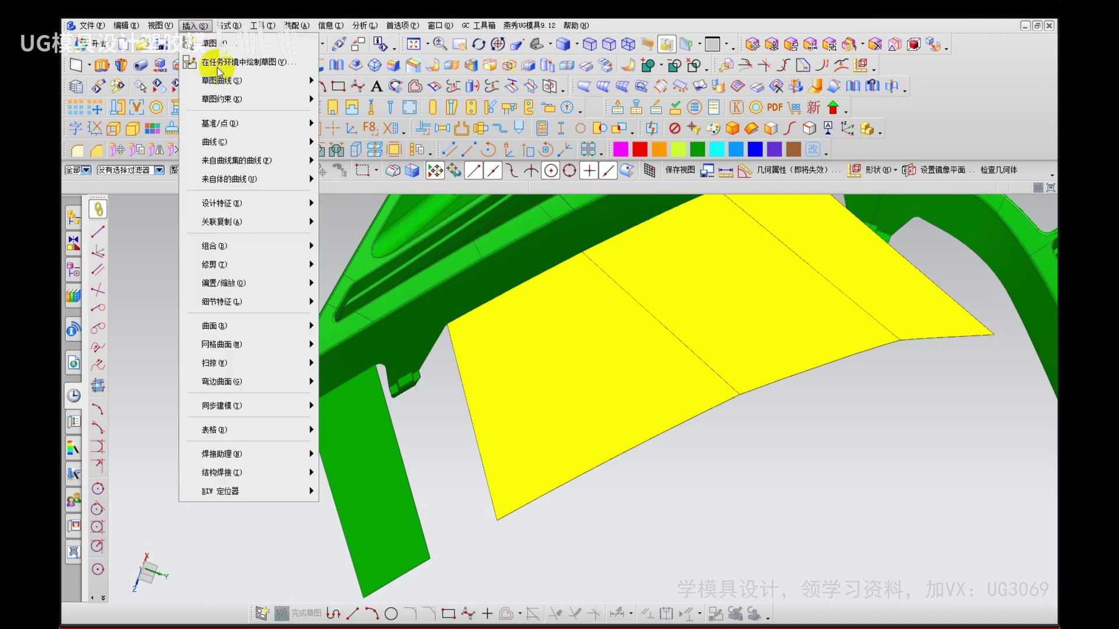
{"action": "mouse_move", "coordinate": [254, 345]}
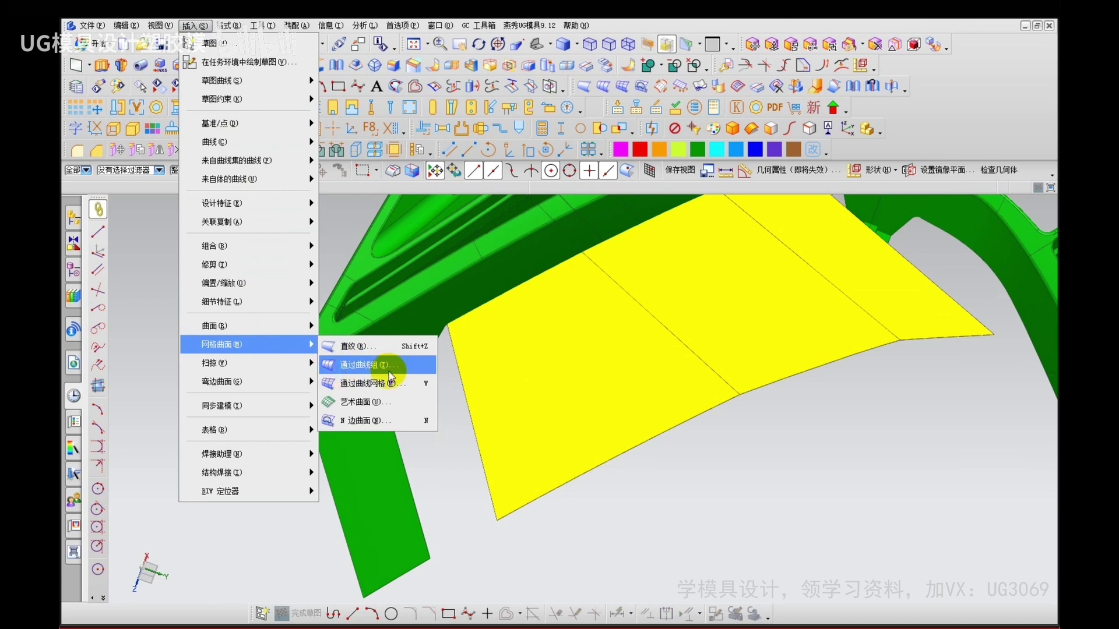
{"action": "left_click", "coordinate": [384, 366]}
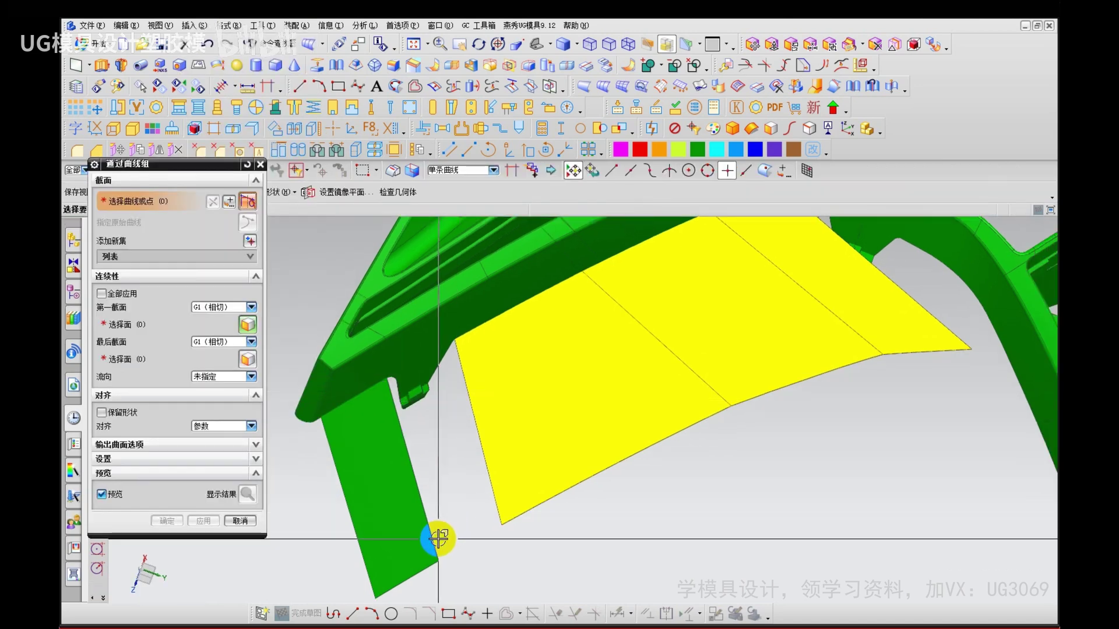
{"action": "left_click", "coordinate": [413, 469]}
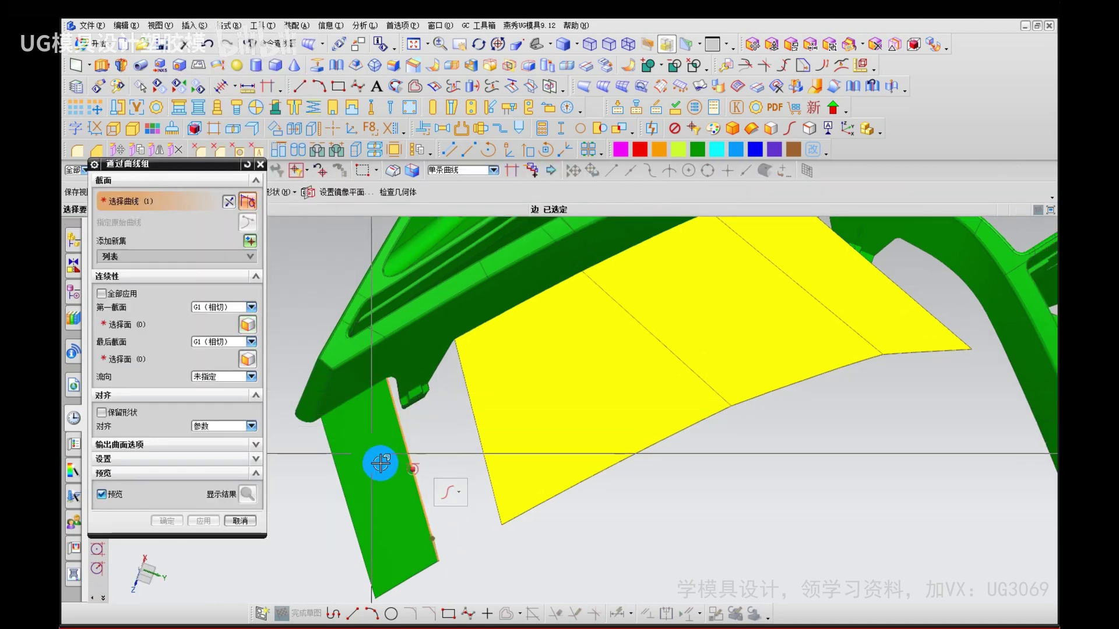
{"action": "middle_click", "coordinate": [449, 446]}
{"action": "left_click", "coordinate": [493, 505]}
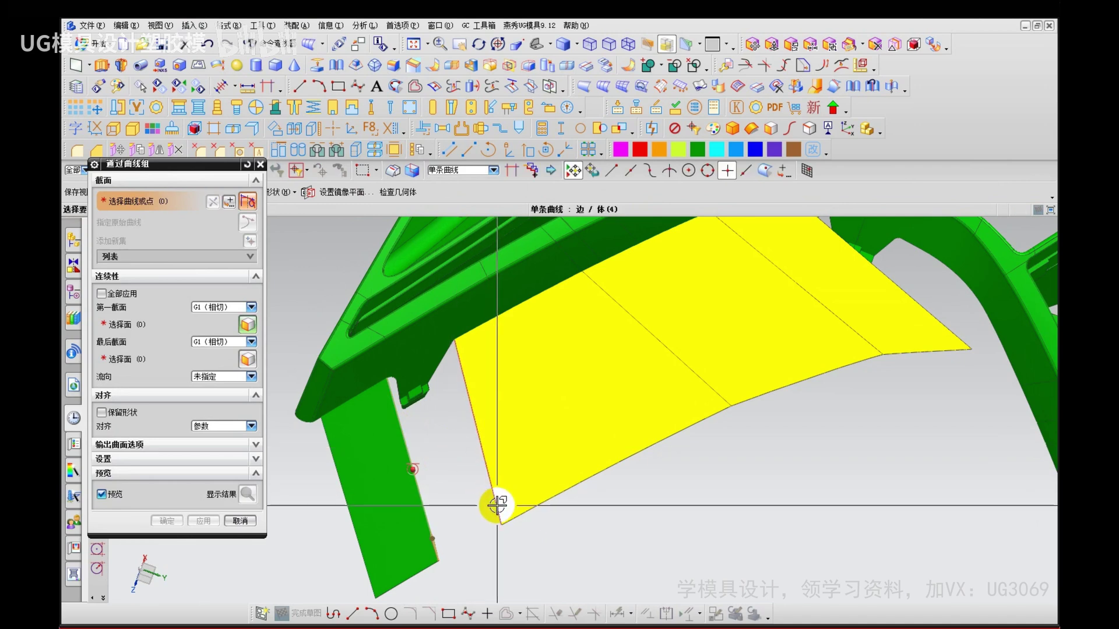
Step: Make the bridging surface G1 tangent to the green sheet at its first section and to the yellow sheet at its last section
{"action": "left_click", "coordinate": [213, 332]}
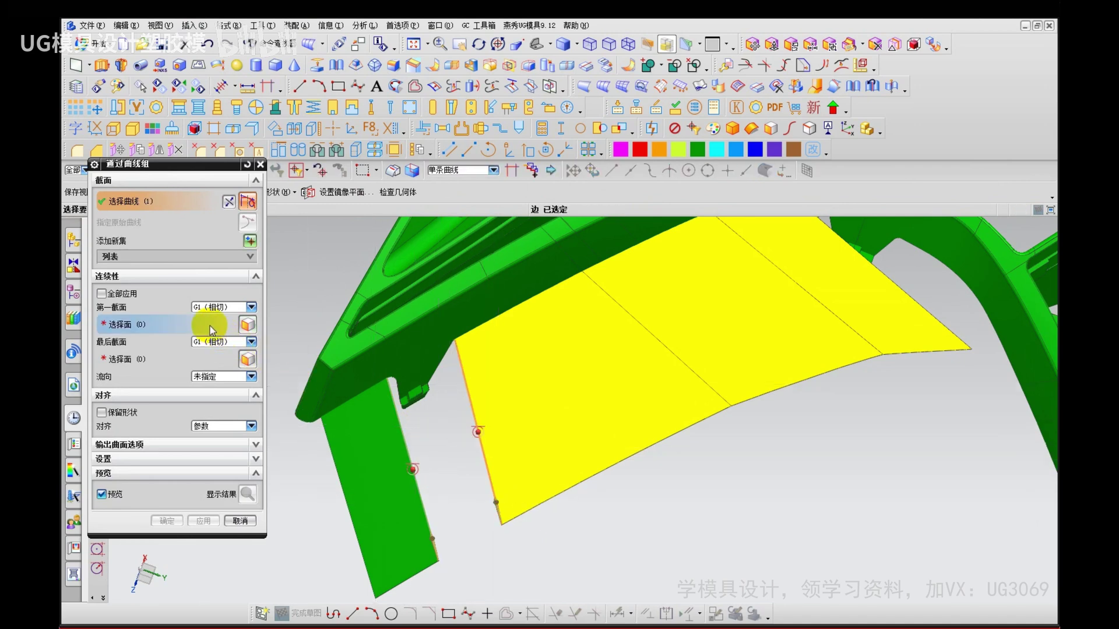
{"action": "left_click", "coordinate": [355, 448]}
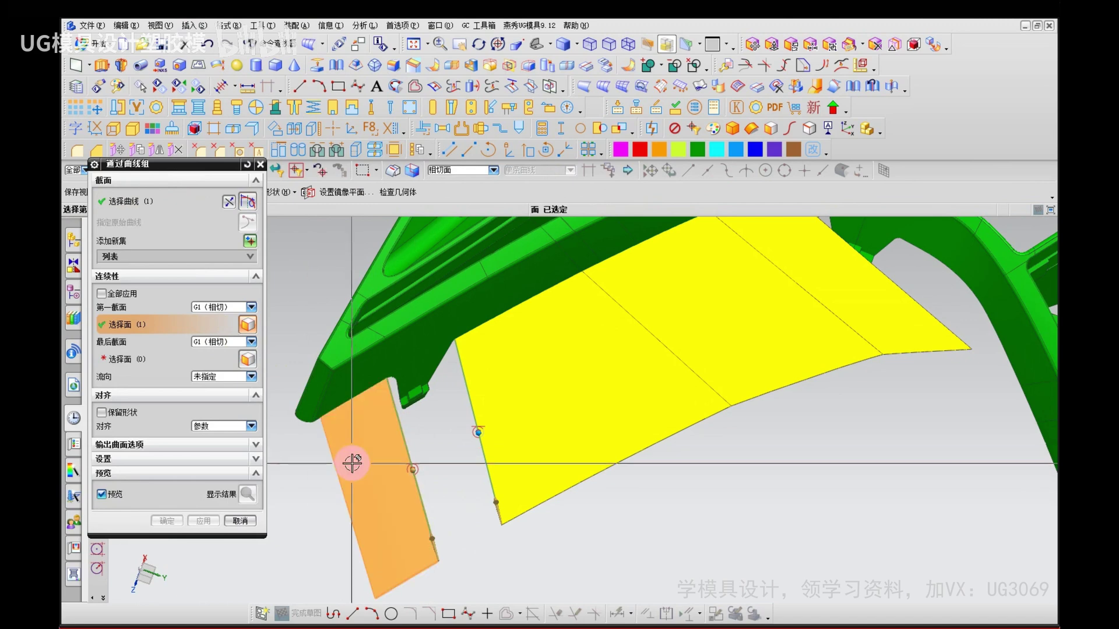
{"action": "left_click", "coordinate": [185, 357]}
{"action": "left_click", "coordinate": [478, 427]}
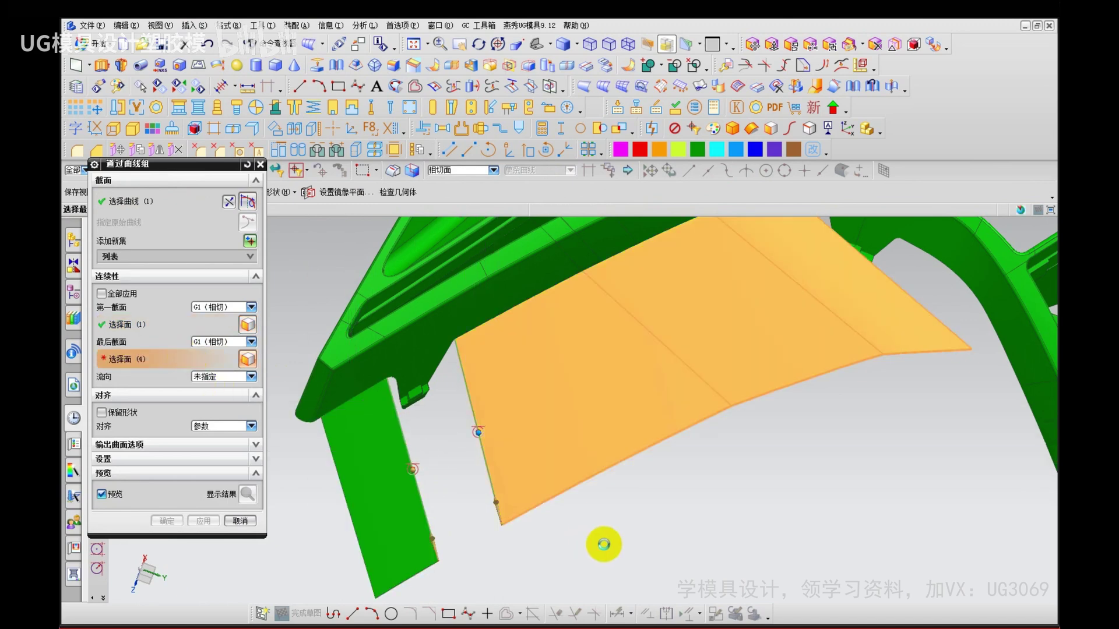
{"action": "left_click", "coordinate": [166, 520]}
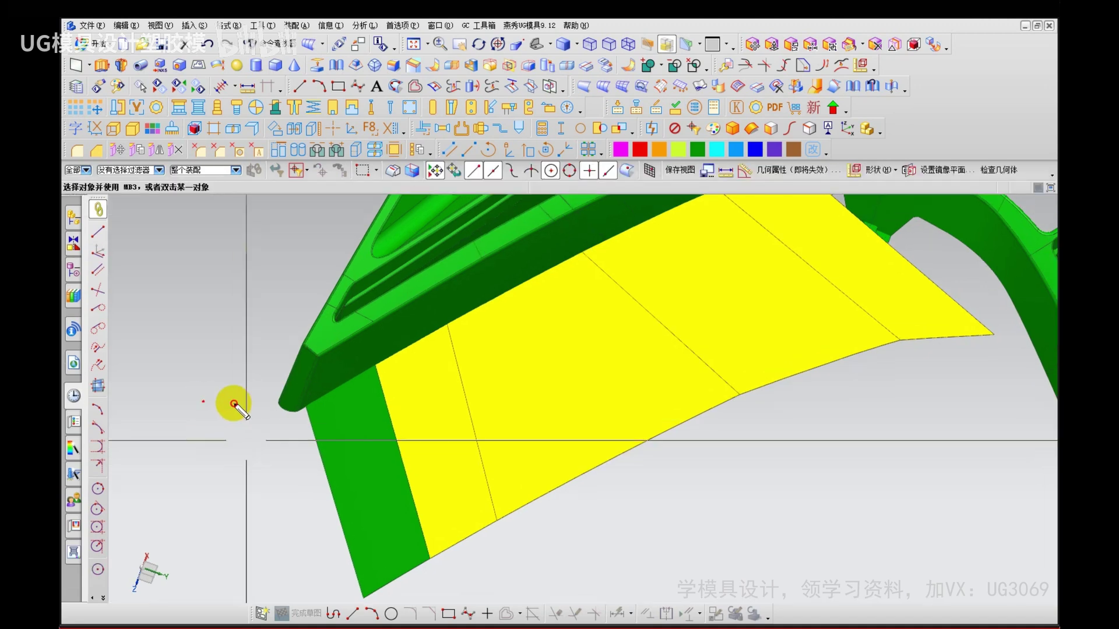
{"action": "mouse_move", "coordinate": [233, 399]}
{"action": "left_mouse_down"}
{"action": "mouse_move", "coordinate": [217, 419]}
{"action": "mouse_move", "coordinate": [267, 357]}
{"action": "mouse_move", "coordinate": [279, 410]}
{"action": "mouse_move", "coordinate": [312, 425]}
{"action": "mouse_move", "coordinate": [292, 437]}
{"action": "left_mouse_up"}
{"action": "left_click_drag", "start_coordinate": [168, 465], "coordinate": [415, 447]}
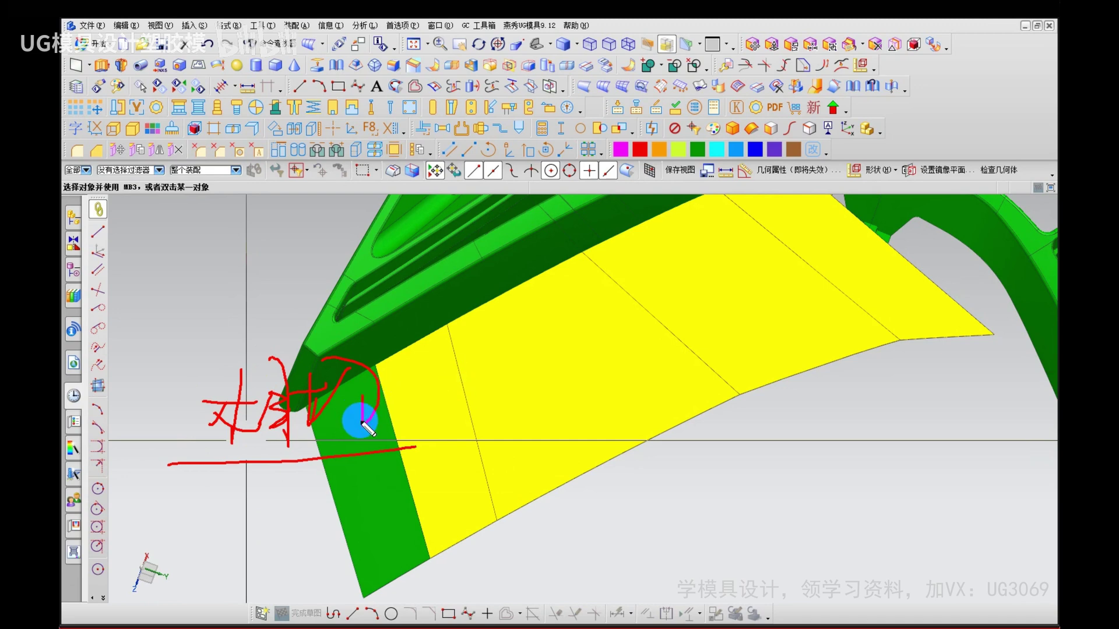
Step: Recolour the extended green sheet by inheriting the display properties of the adjoining yellow surface
{"action": "left_click", "coordinate": [371, 499]}
{"action": "key", "text": "ctrl+j"}
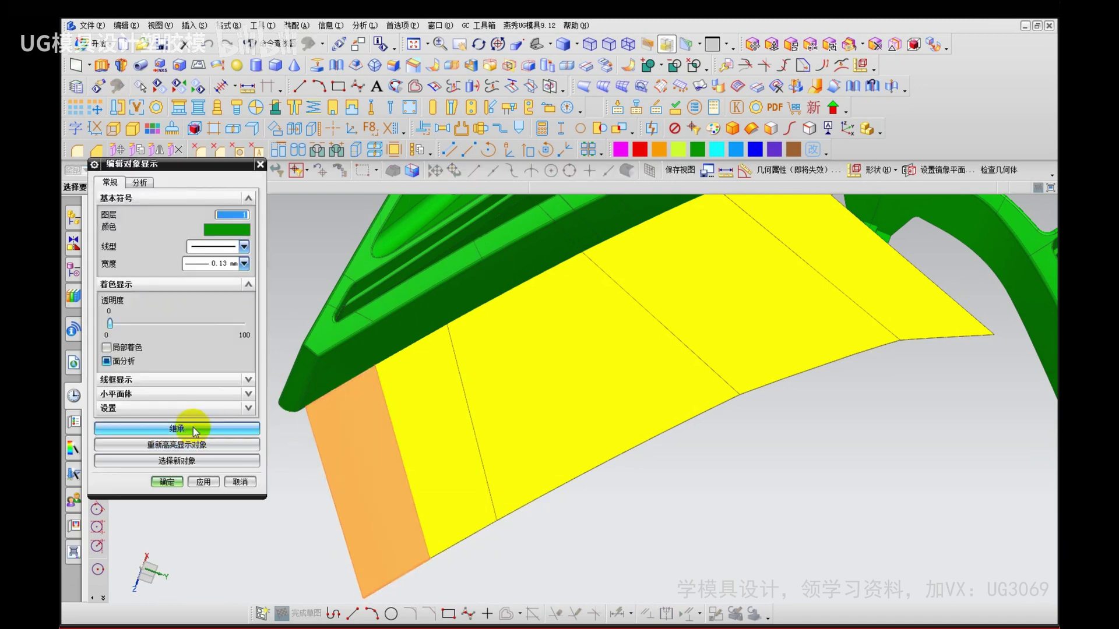
{"action": "left_click", "coordinate": [186, 409]}
{"action": "left_click", "coordinate": [444, 441]}
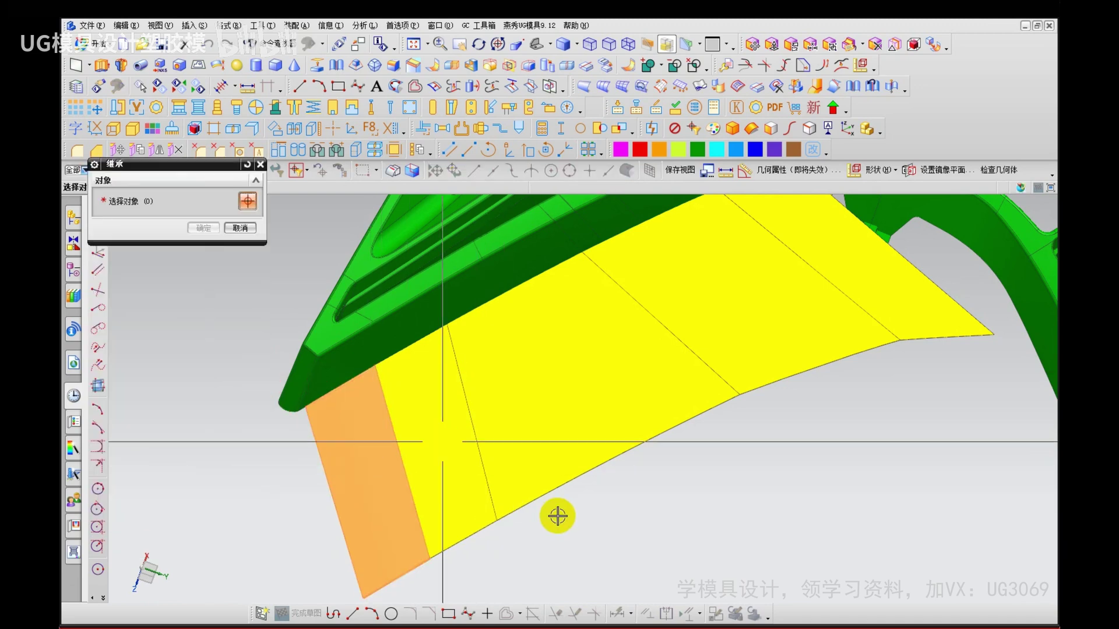
{"action": "middle_click", "coordinate": [558, 515]}
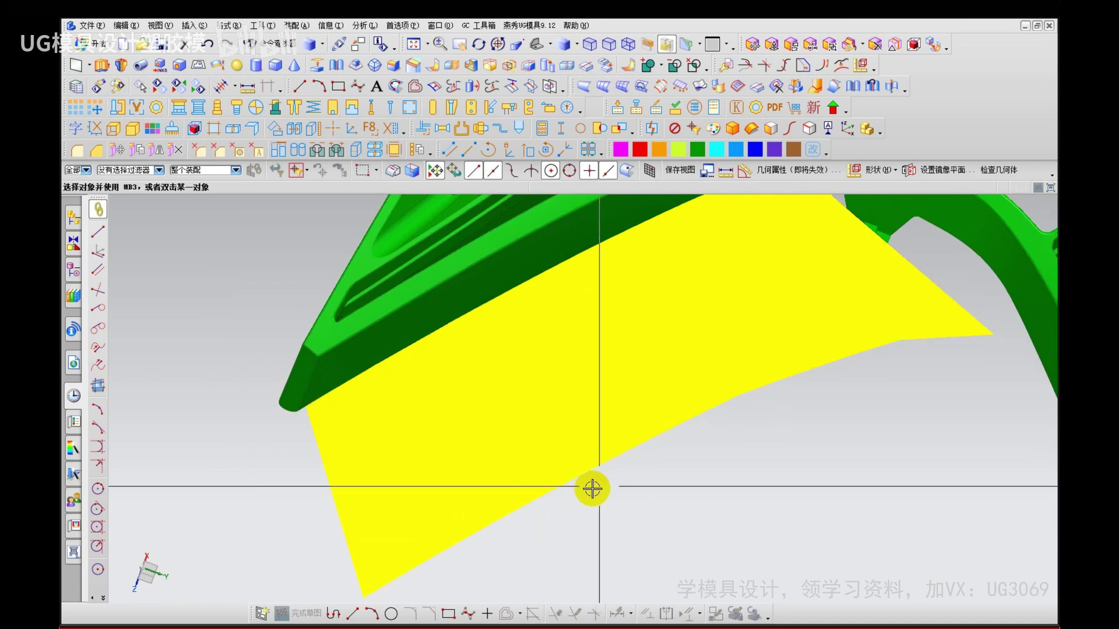
Step: Inspect the joined parting sheets from a view aligned to the standard orientation, shaded with their edges shown
{"action": "middle_click_drag", "start_coordinate": [595, 487], "coordinate": [373, 386]}
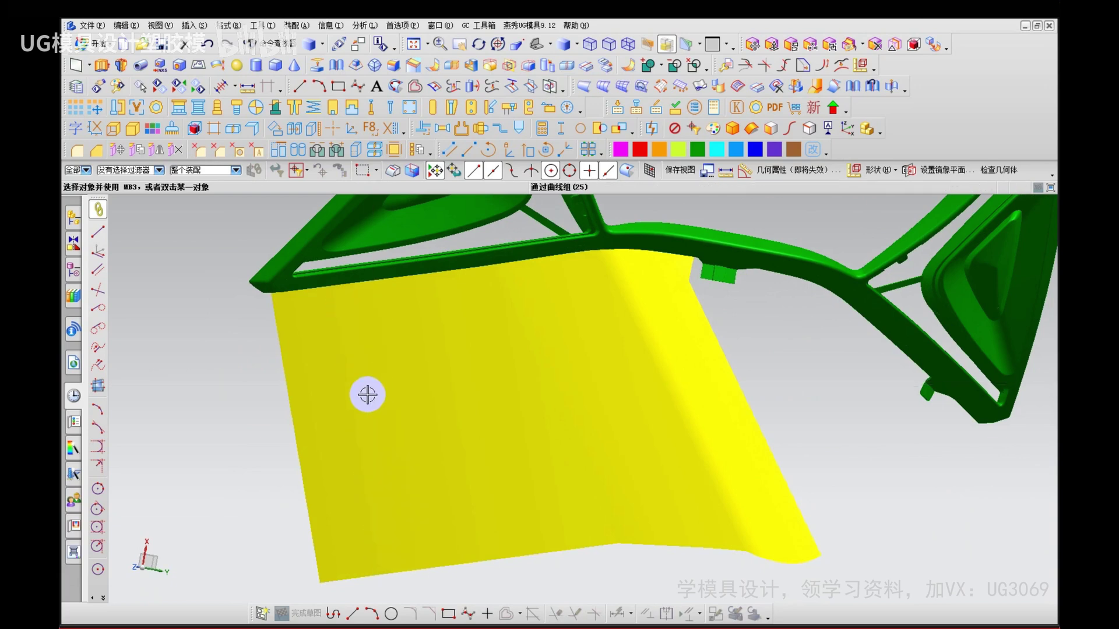
{"action": "key", "text": "F8"}
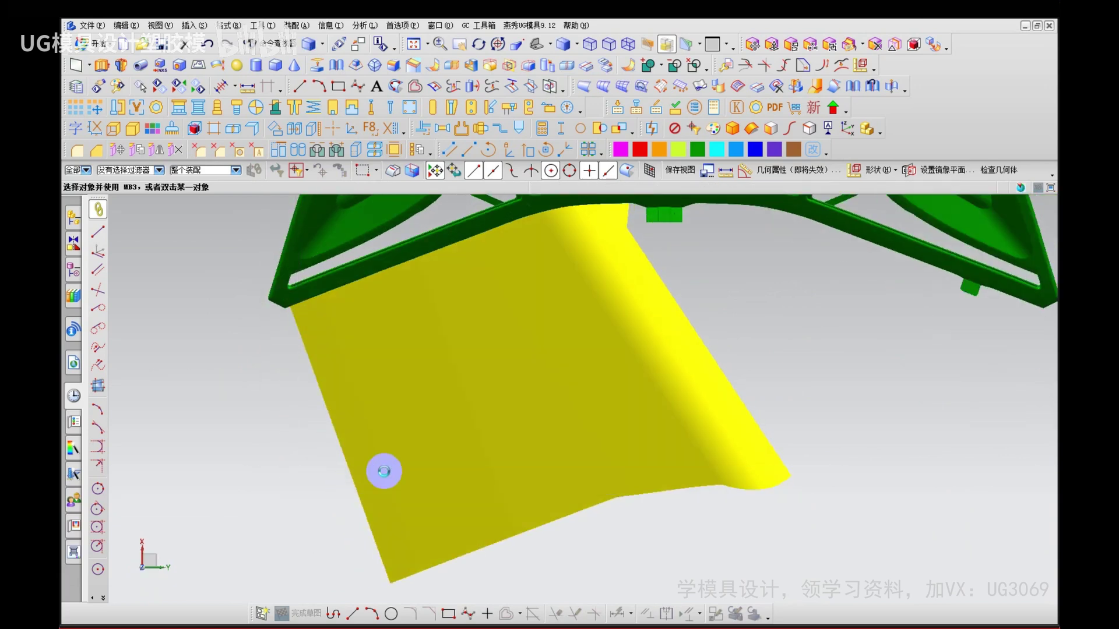
{"action": "key", "text": "F4"}
{"action": "key", "text": "ctrl+shift+d"}
{"action": "mouse_move", "coordinate": [395, 429]}
{"action": "left_mouse_down"}
{"action": "mouse_move", "coordinate": [405, 415]}
{"action": "mouse_move", "coordinate": [398, 428]}
{"action": "left_mouse_up"}
{"action": "left_click_drag", "start_coordinate": [582, 386], "coordinate": [580, 367]}
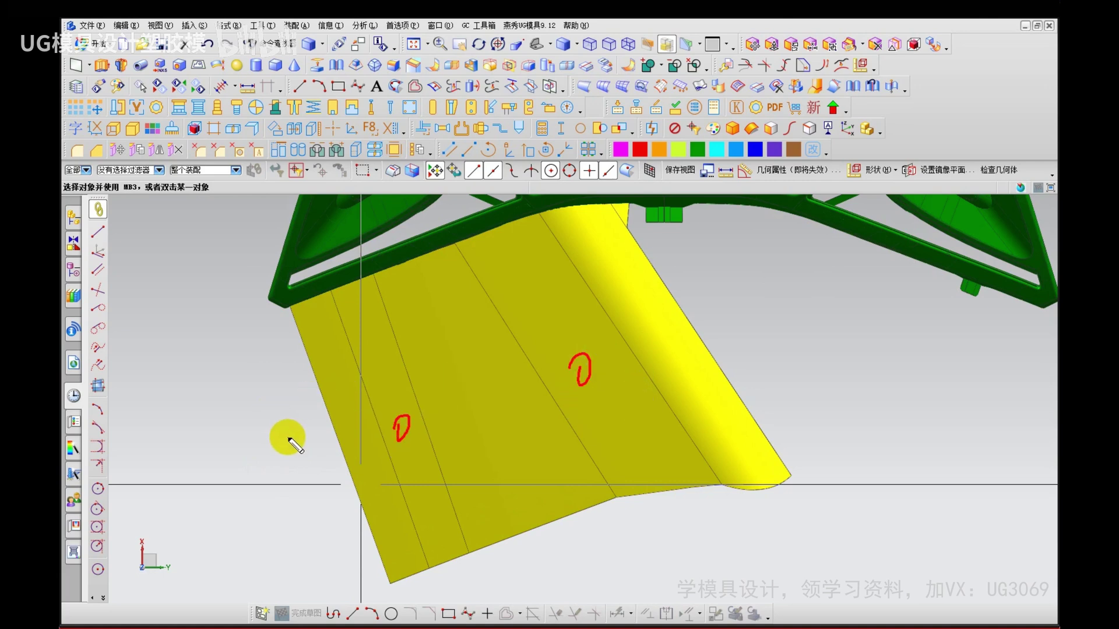
{"action": "key", "text": "Escape"}
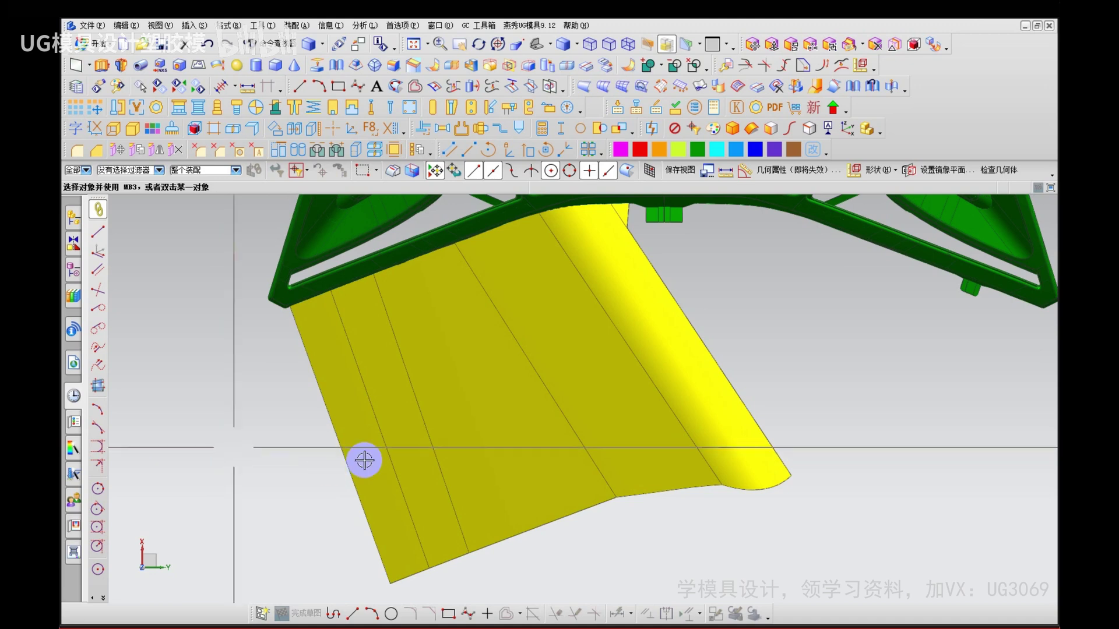
{"action": "mouse_move", "coordinate": [170, 364]}
{"action": "left_mouse_down"}
{"action": "mouse_move", "coordinate": [205, 375]}
{"action": "mouse_move", "coordinate": [195, 376]}
{"action": "left_mouse_up"}
{"action": "left_click_drag", "start_coordinate": [195, 340], "coordinate": [180, 379]}
{"action": "left_click_drag", "start_coordinate": [211, 355], "coordinate": [209, 382]}
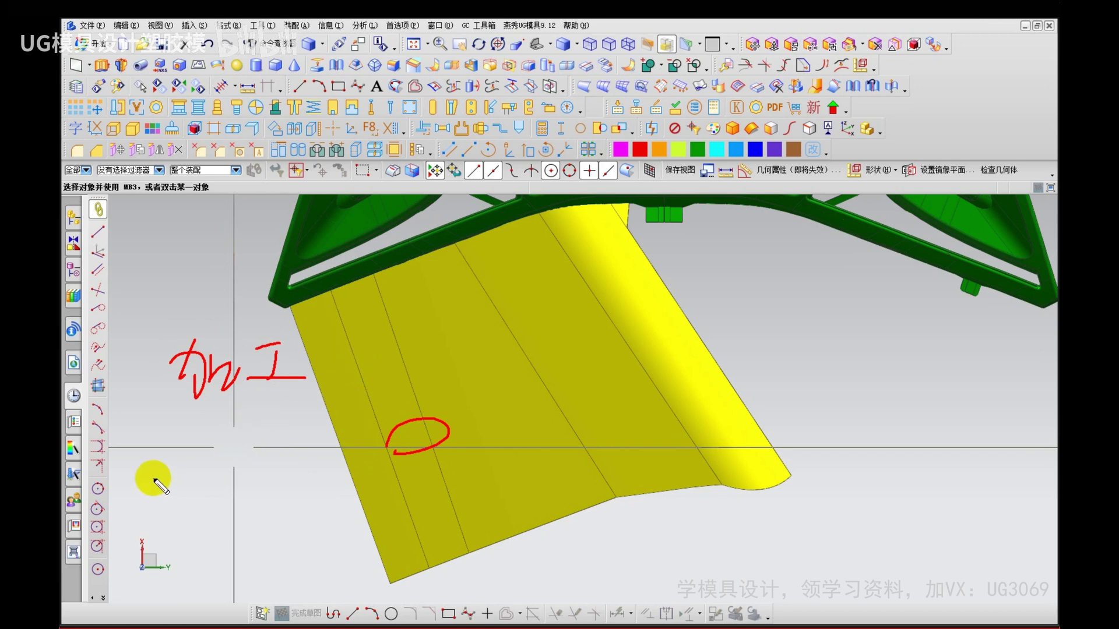
{"action": "left_click_drag", "start_coordinate": [171, 448], "coordinate": [205, 444]}
{"action": "mouse_move", "coordinate": [173, 474]}
{"action": "left_mouse_down"}
{"action": "mouse_move", "coordinate": [169, 492]}
{"action": "mouse_move", "coordinate": [230, 499]}
{"action": "mouse_move", "coordinate": [321, 428]}
{"action": "left_mouse_up"}
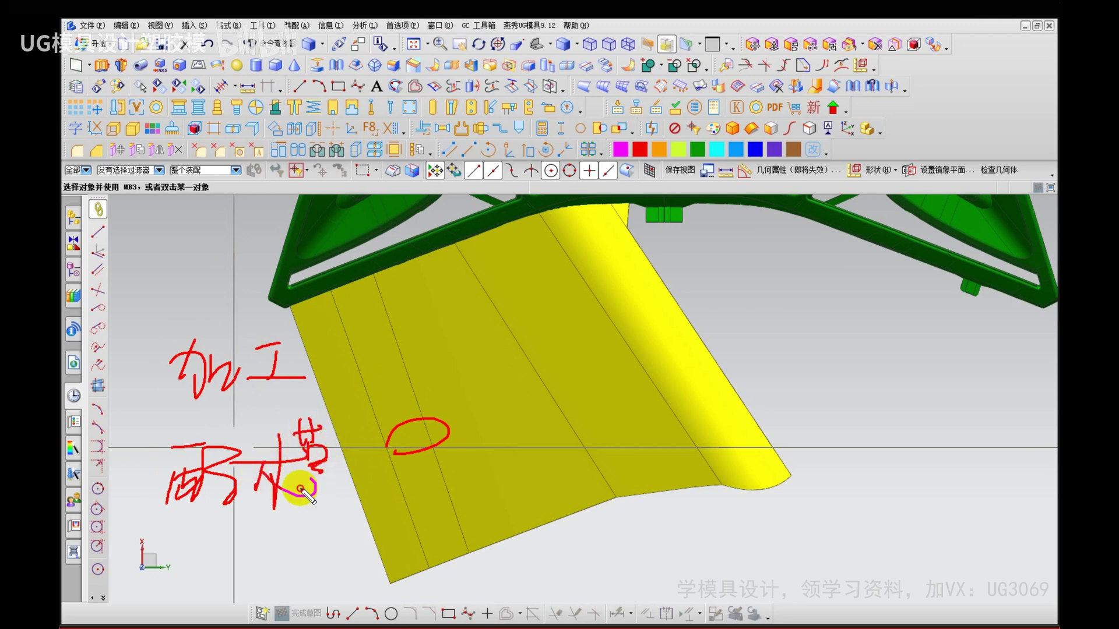
{"action": "left_click_drag", "start_coordinate": [148, 533], "coordinate": [319, 533]}
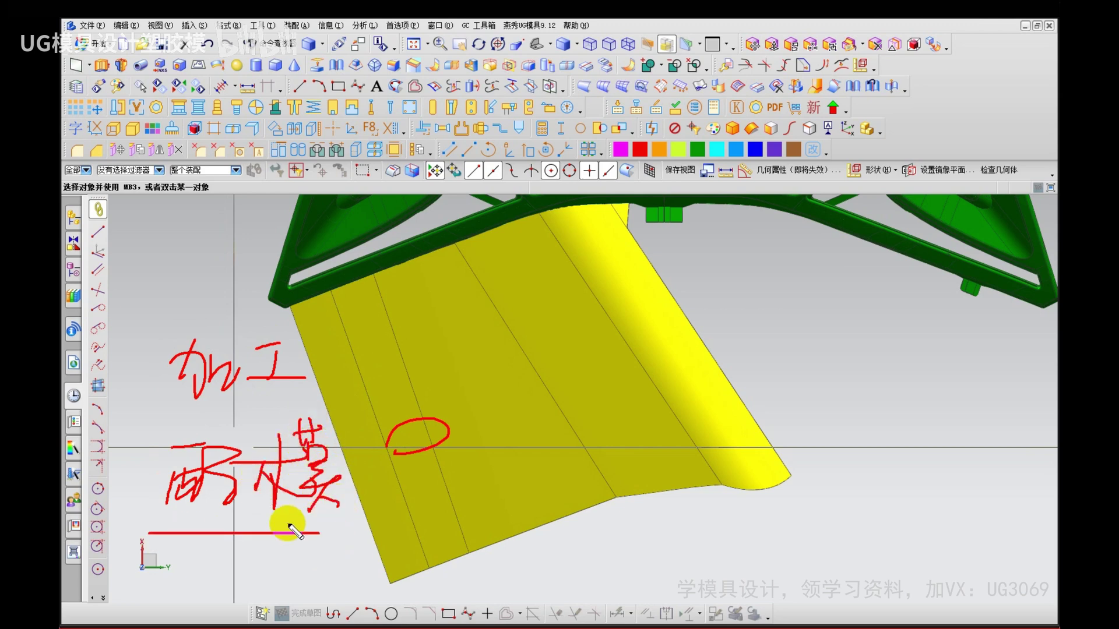
{"action": "left_click_drag", "start_coordinate": [158, 404], "coordinate": [294, 404]}
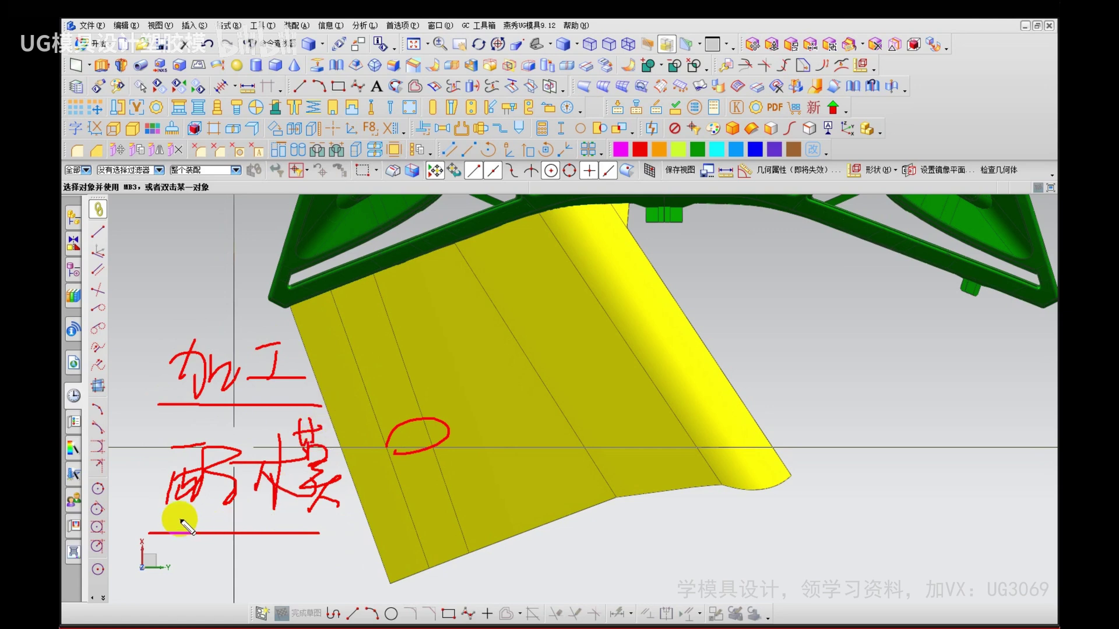
{"action": "left_click_drag", "start_coordinate": [182, 521], "coordinate": [303, 517]}
{"action": "left_click_drag", "start_coordinate": [349, 443], "coordinate": [574, 443]}
{"action": "mouse_move", "coordinate": [550, 408]}
{"action": "left_mouse_down"}
{"action": "mouse_move", "coordinate": [602, 429]}
{"action": "mouse_move", "coordinate": [548, 478]}
{"action": "left_mouse_up"}
{"action": "left_click_drag", "start_coordinate": [613, 334], "coordinate": [667, 329]}
{"action": "left_click_drag", "start_coordinate": [673, 343], "coordinate": [630, 383]}
{"action": "mouse_move", "coordinate": [629, 353]}
{"action": "left_mouse_down"}
{"action": "mouse_move", "coordinate": [627, 437]}
{"action": "mouse_move", "coordinate": [645, 412]}
{"action": "mouse_move", "coordinate": [691, 434]}
{"action": "left_mouse_up"}
{"action": "left_click_drag", "start_coordinate": [719, 349], "coordinate": [719, 316]}
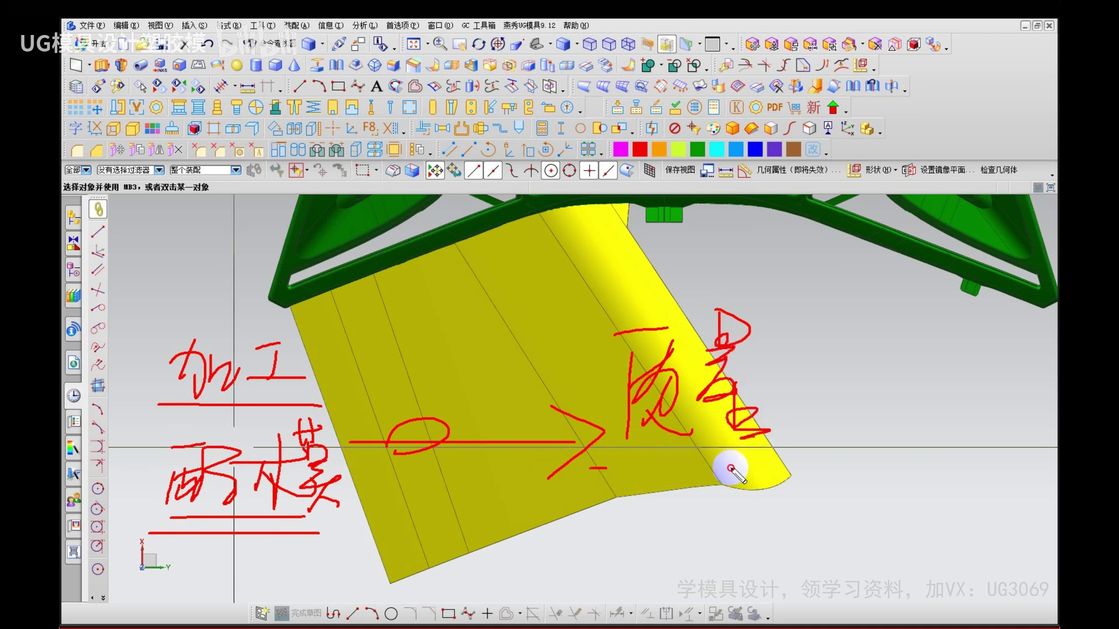
{"action": "left_click_drag", "start_coordinate": [731, 468], "coordinate": [790, 468]}
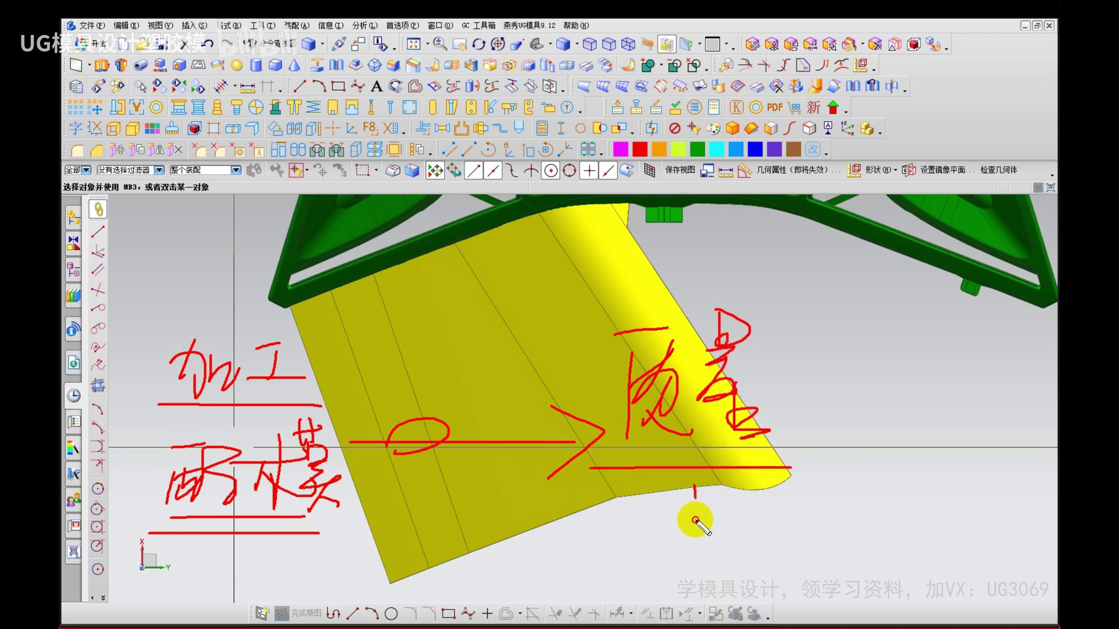
{"action": "left_click_drag", "start_coordinate": [655, 501], "coordinate": [695, 486]}
{"action": "left_click_drag", "start_coordinate": [619, 580], "coordinate": [661, 574]}
{"action": "mouse_move", "coordinate": [641, 574]}
{"action": "left_mouse_down"}
{"action": "mouse_move", "coordinate": [642, 606]}
{"action": "mouse_move", "coordinate": [708, 612]}
{"action": "left_mouse_up"}
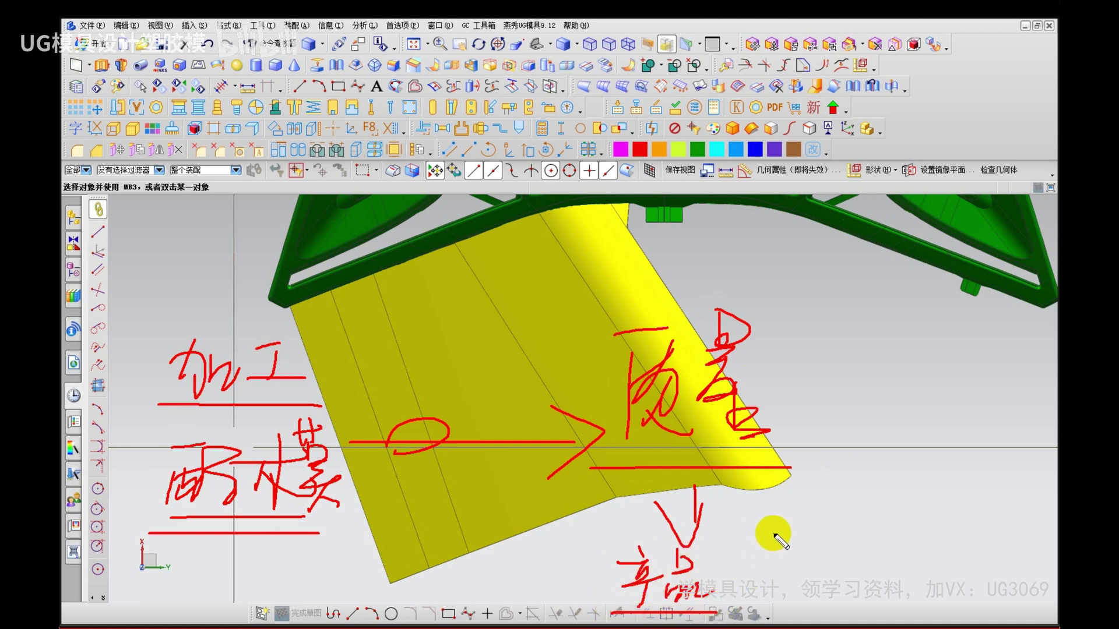
{"action": "left_click_drag", "start_coordinate": [158, 327], "coordinate": [335, 325]}
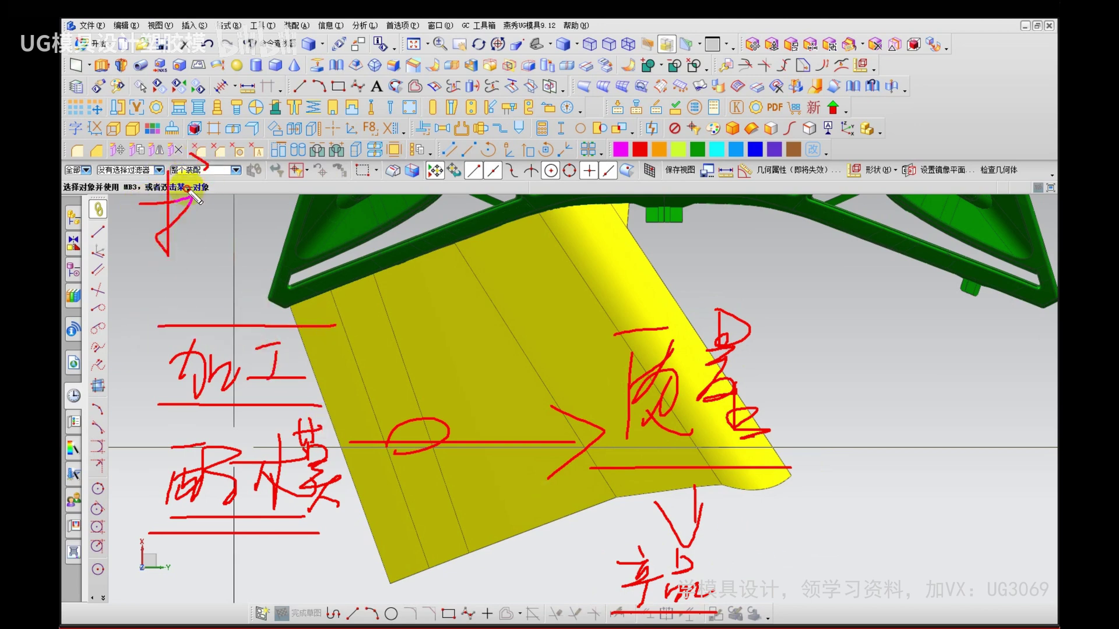
{"action": "left_click_drag", "start_coordinate": [323, 152], "coordinate": [356, 242]}
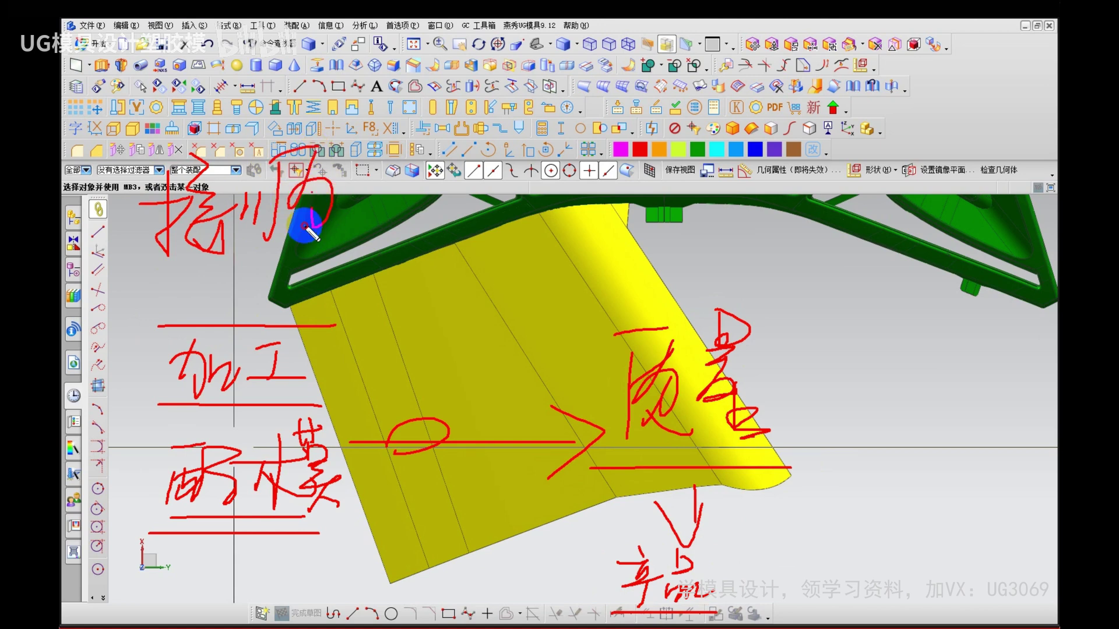
{"action": "mouse_move", "coordinate": [351, 318]}
{"action": "left_mouse_down"}
{"action": "mouse_move", "coordinate": [295, 369]}
{"action": "mouse_move", "coordinate": [333, 368]}
{"action": "left_mouse_up"}
{"action": "left_click_drag", "start_coordinate": [361, 385], "coordinate": [364, 460]}
{"action": "mouse_move", "coordinate": [495, 419]}
{"action": "left_mouse_down"}
{"action": "mouse_move", "coordinate": [618, 397]}
{"action": "mouse_move", "coordinate": [632, 434]}
{"action": "mouse_move", "coordinate": [621, 497]}
{"action": "left_mouse_up"}
{"action": "left_click_drag", "start_coordinate": [612, 521], "coordinate": [640, 536]}
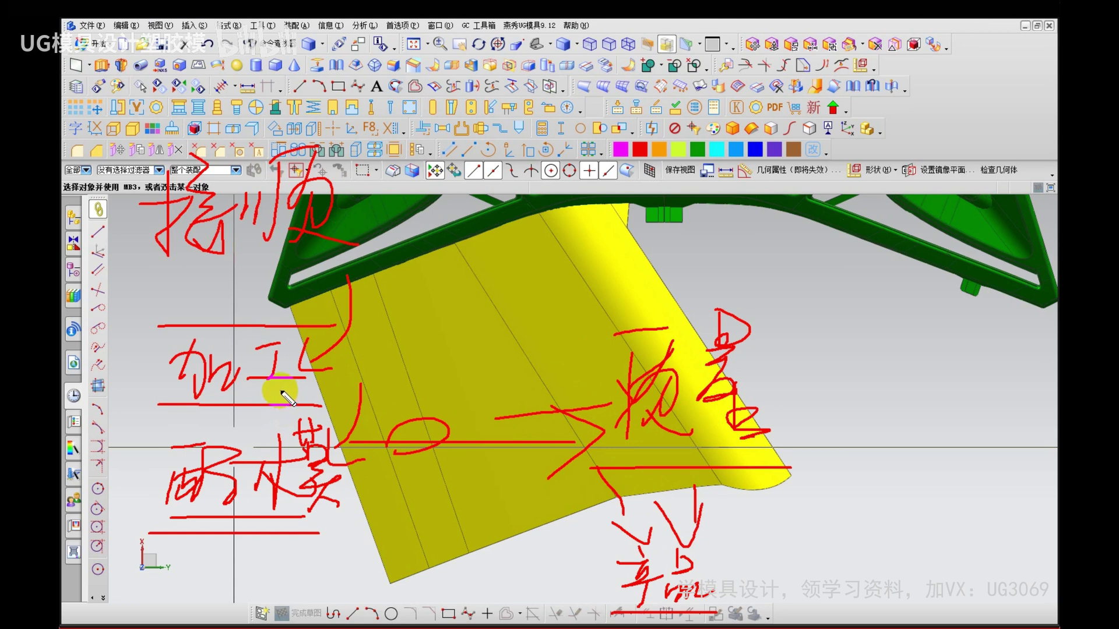
{"action": "key", "text": "Escape"}
Step: Switch to face analysis display and examine the rim around the clip up close
{"action": "mouse_move", "coordinate": [295, 492]}
{"action": "middle_mouse_down"}
{"action": "mouse_move", "coordinate": [302, 435]}
{"action": "mouse_move", "coordinate": [400, 443]}
{"action": "middle_mouse_up"}
{"action": "key", "text": "Escape"}
{"action": "right_click_drag", "start_coordinate": [471, 490], "coordinate": [401, 430]}
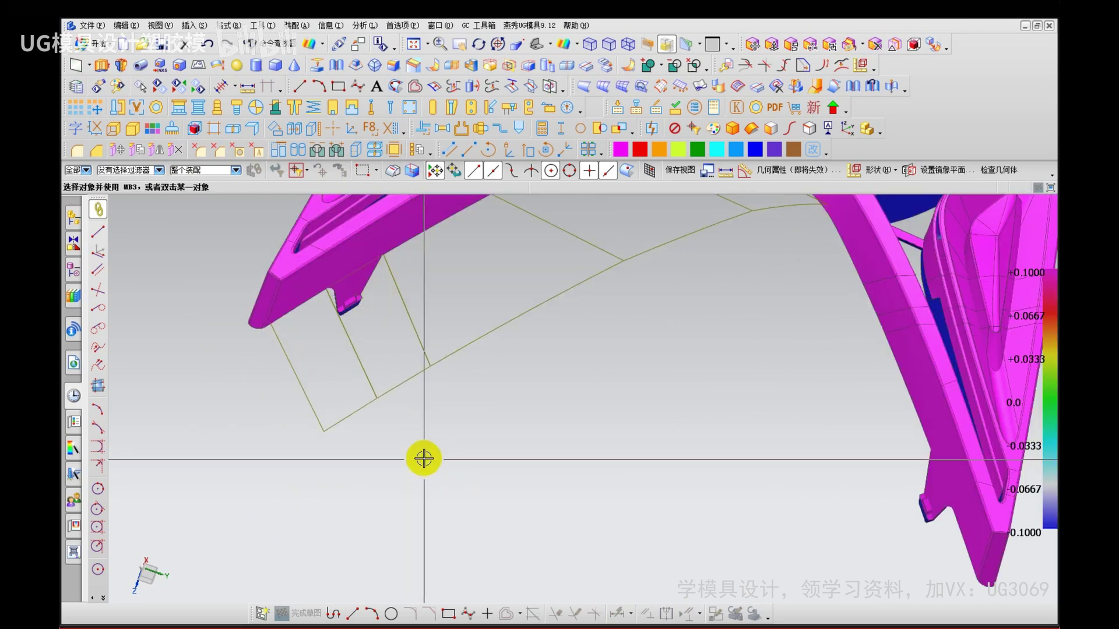
{"action": "middle_click_drag", "start_coordinate": [422, 456], "coordinate": [385, 254]}
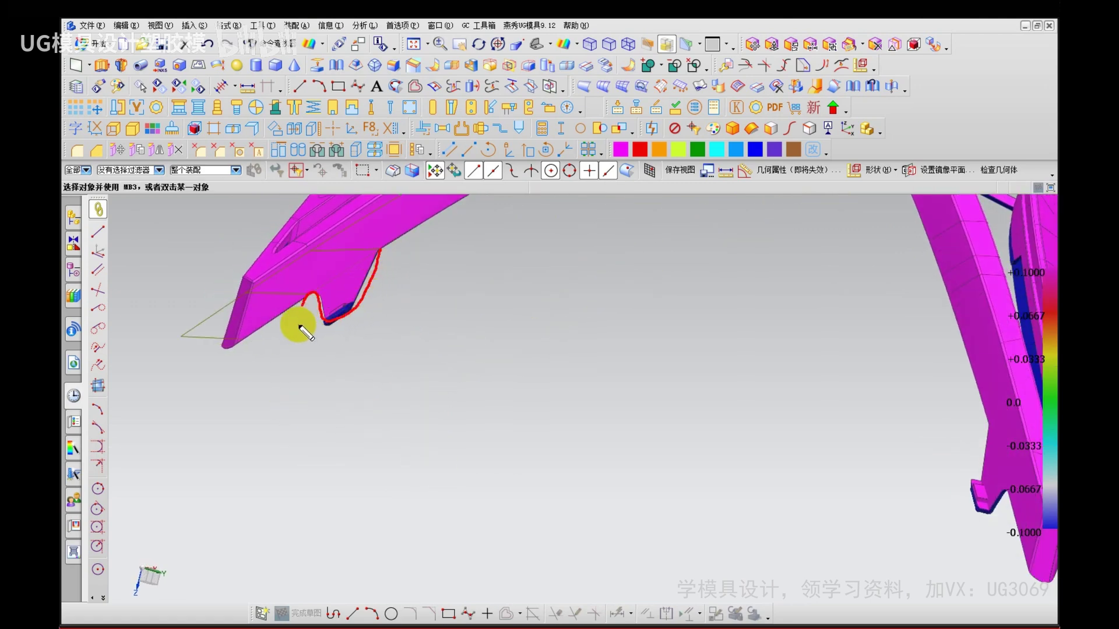
{"action": "scroll", "coordinate": [350, 329], "scroll_direction": "up", "scroll_amount": 4}
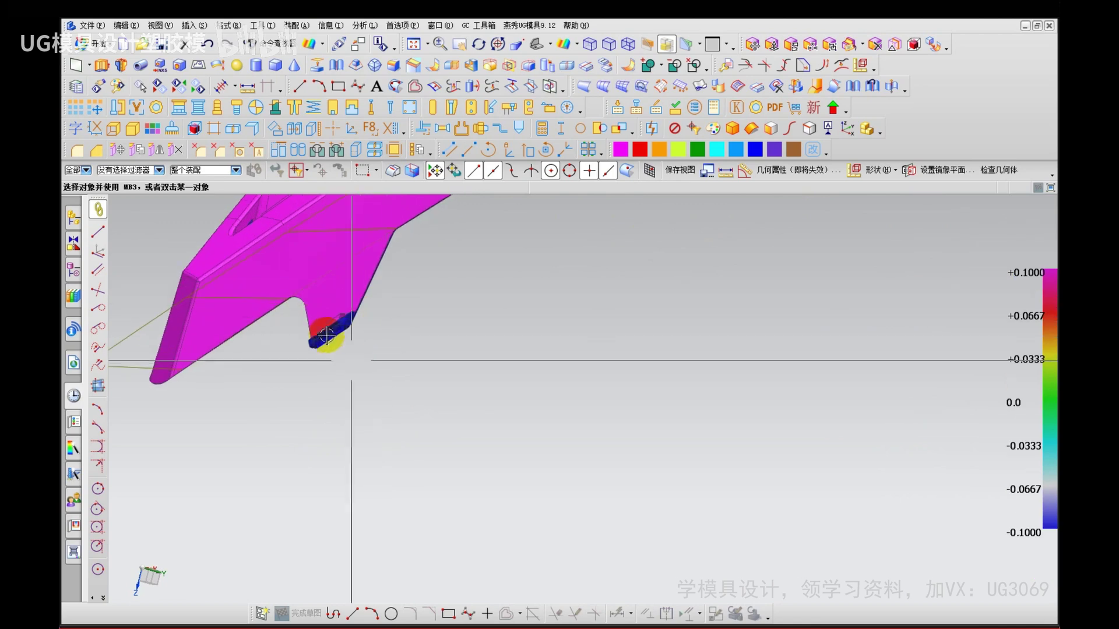
{"action": "middle_click_drag", "start_coordinate": [364, 390], "coordinate": [339, 355]}
Step: Extract the narrow rim faces on both sides of the clip and the clip's two end faces as single faces, hiding the original
{"action": "key", "text": "e"}
{"action": "left_click", "coordinate": [331, 338]}
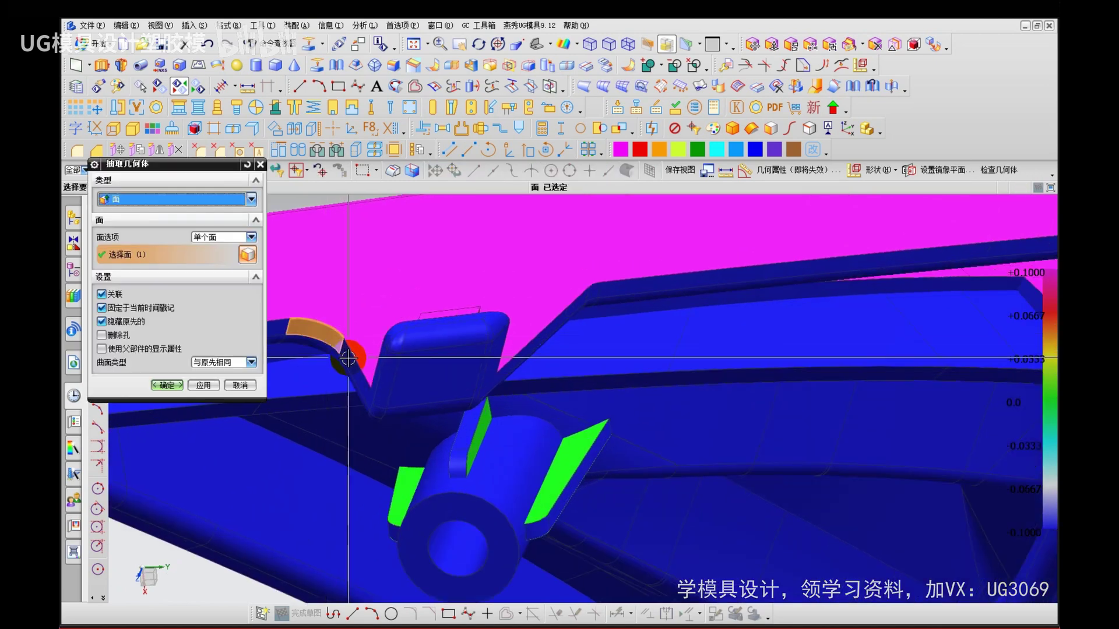
{"action": "left_click", "coordinate": [350, 358]}
{"action": "left_click", "coordinate": [593, 287]}
{"action": "left_click", "coordinate": [582, 300]}
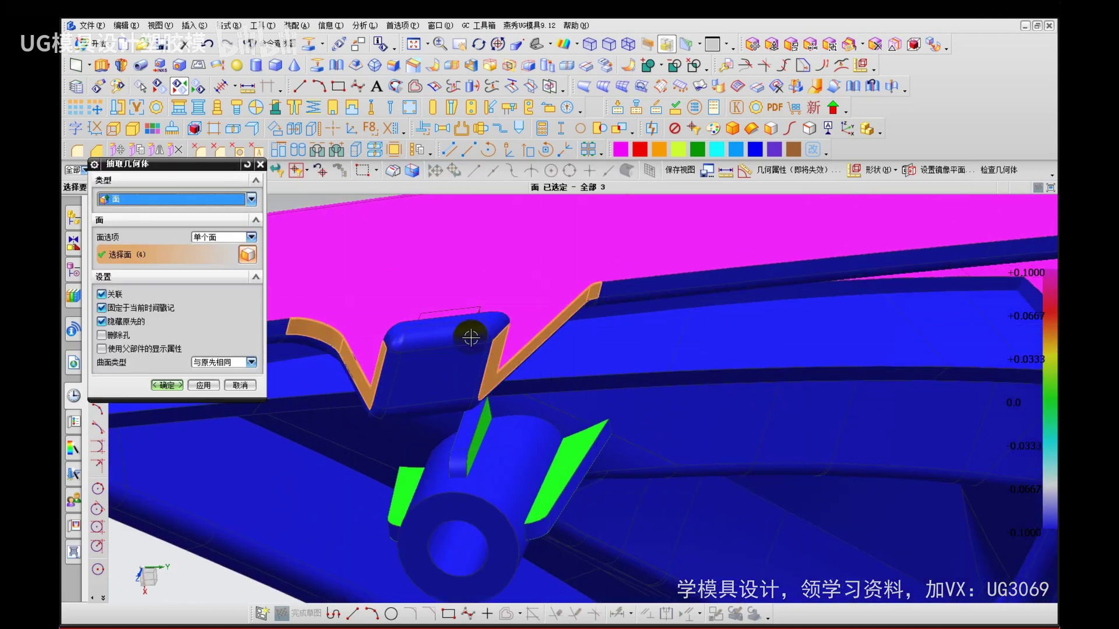
{"action": "middle_click_drag", "start_coordinate": [469, 337], "coordinate": [482, 412]}
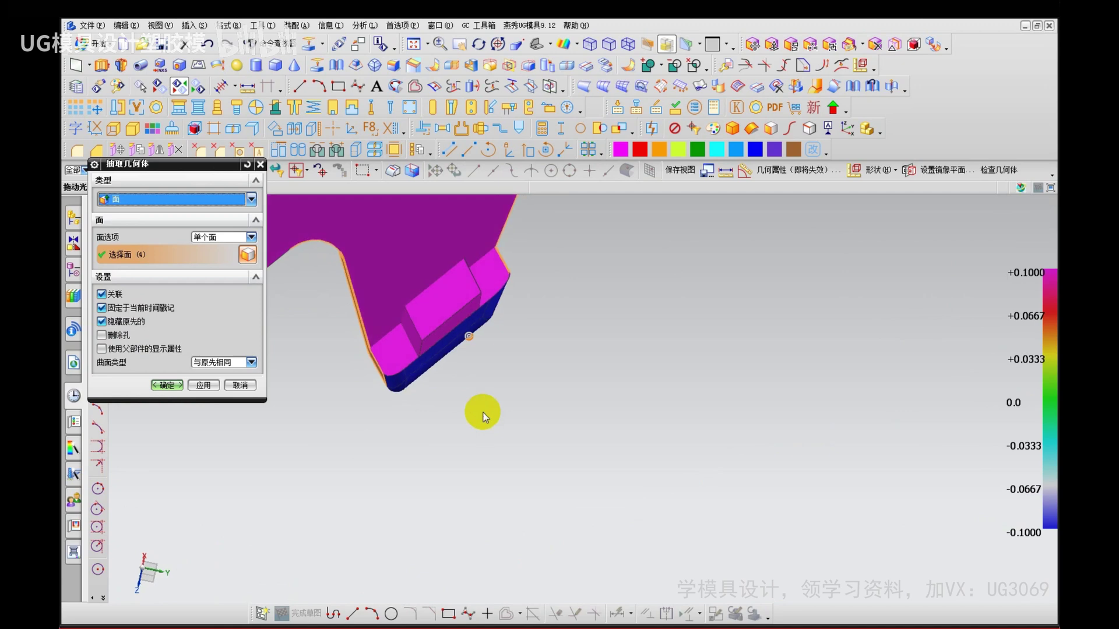
{"action": "left_click", "coordinate": [400, 352]}
{"action": "left_click", "coordinate": [169, 386]}
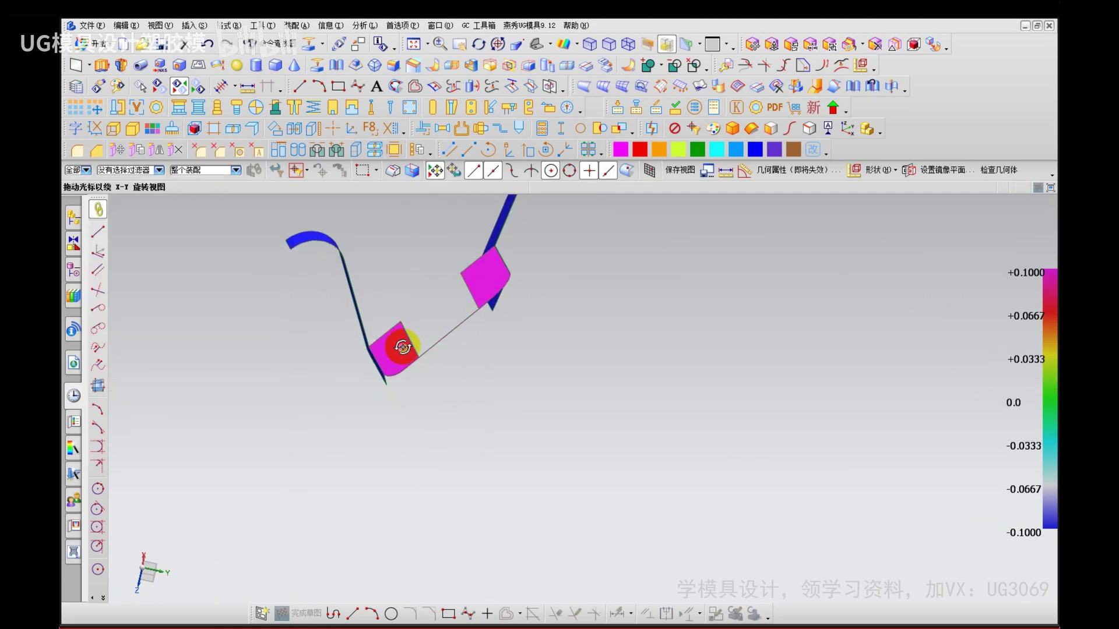
{"action": "middle_click_drag", "start_coordinate": [402, 348], "coordinate": [406, 384]}
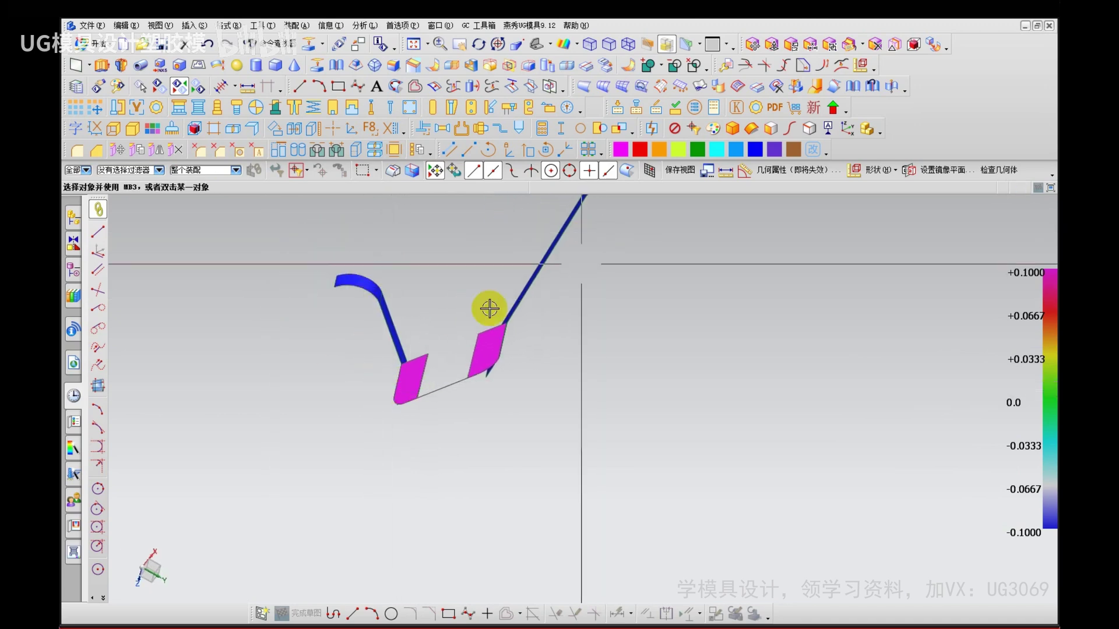
Step: Return to shaded display and extend the outer edges of the curved rim face and its adjoining straight strip by 50 mm with natural curvature
{"action": "right_click_drag", "start_coordinate": [288, 393], "coordinate": [297, 404]}
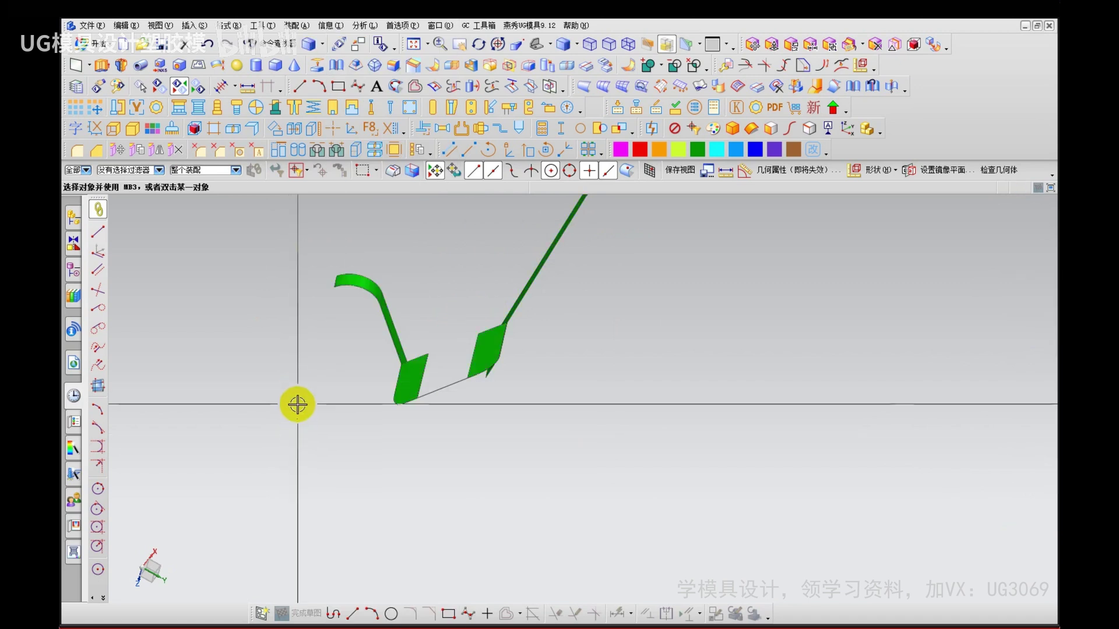
{"action": "left_click_drag", "start_coordinate": [299, 414], "coordinate": [314, 398], "text": "ctrl+shift"}
{"action": "left_click", "coordinate": [365, 313]}
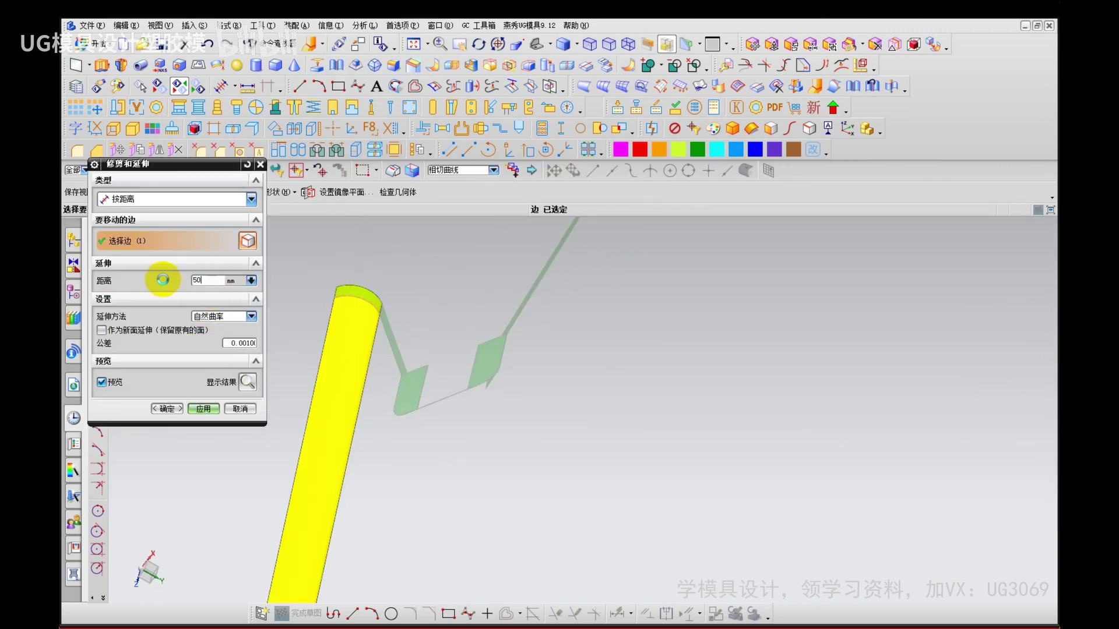
{"action": "type", "text": "50"}
{"action": "left_click", "coordinate": [203, 409]}
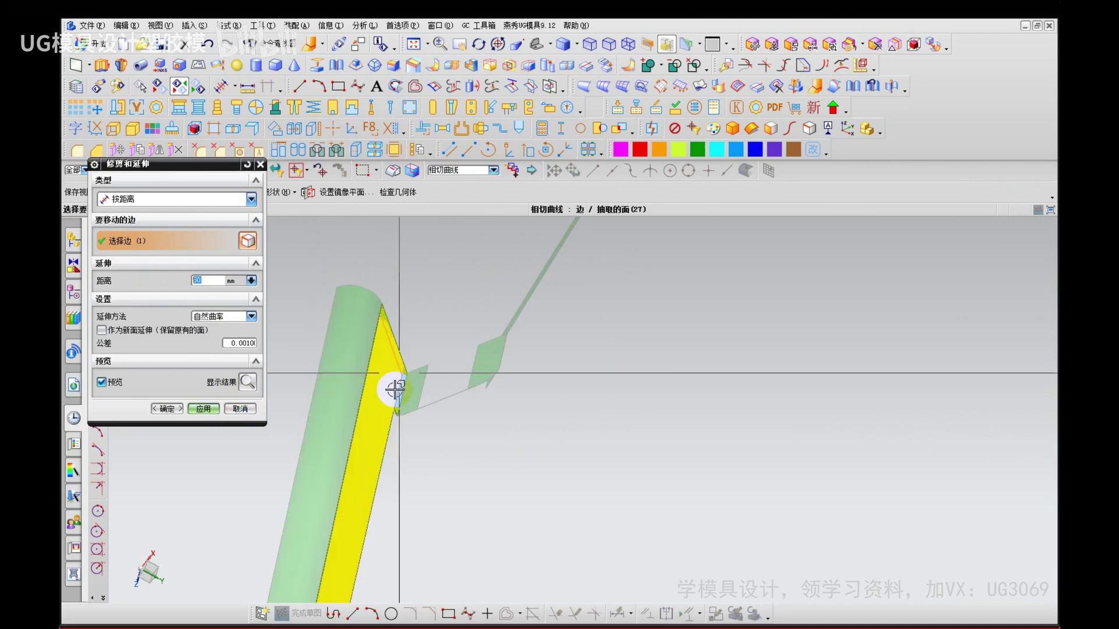
{"action": "left_click", "coordinate": [203, 409]}
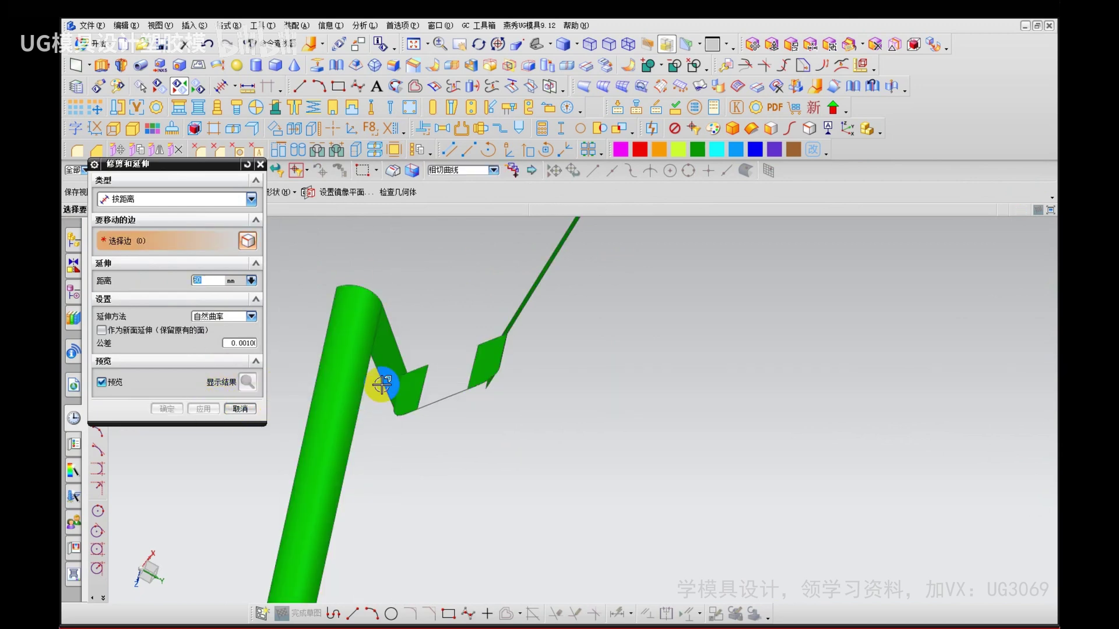
{"action": "left_click", "coordinate": [384, 376]}
{"action": "left_click", "coordinate": [203, 409]}
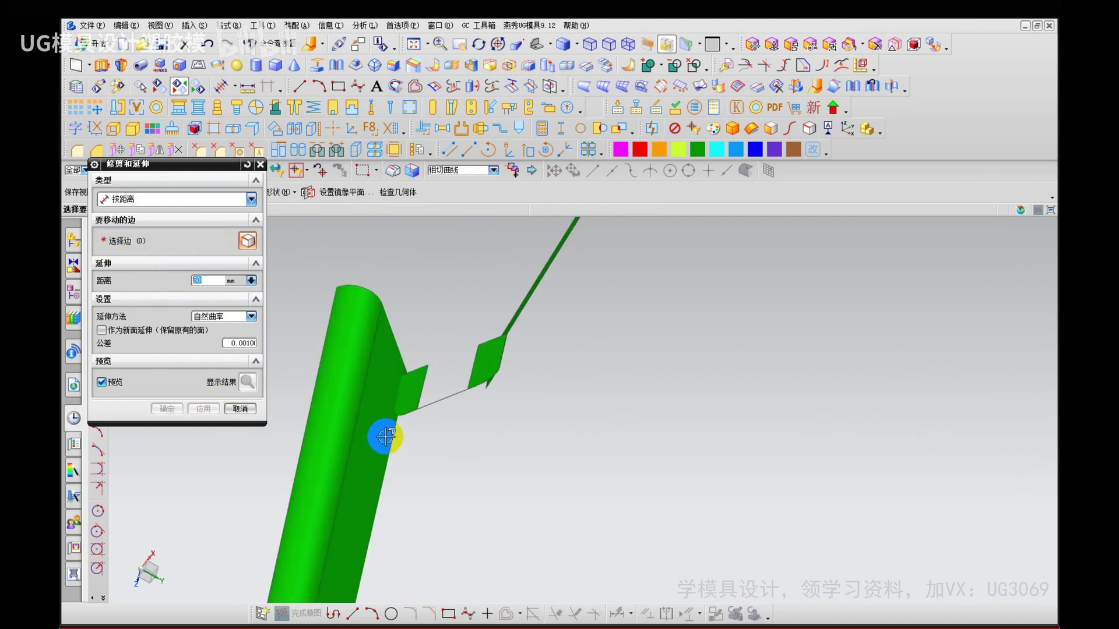
Step: Extend the five edges of the clip's end faces and the edges of the rim strip on the clip's other side by 50 mm
{"action": "left_click", "coordinate": [411, 410]}
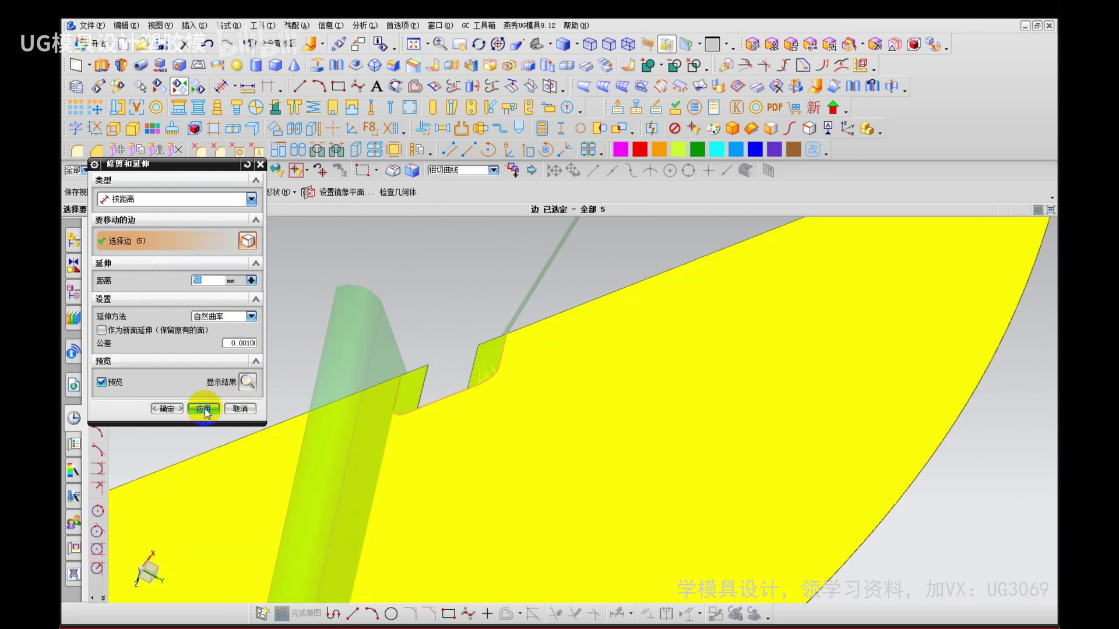
{"action": "left_click", "coordinate": [203, 409]}
{"action": "left_click", "coordinate": [499, 351]}
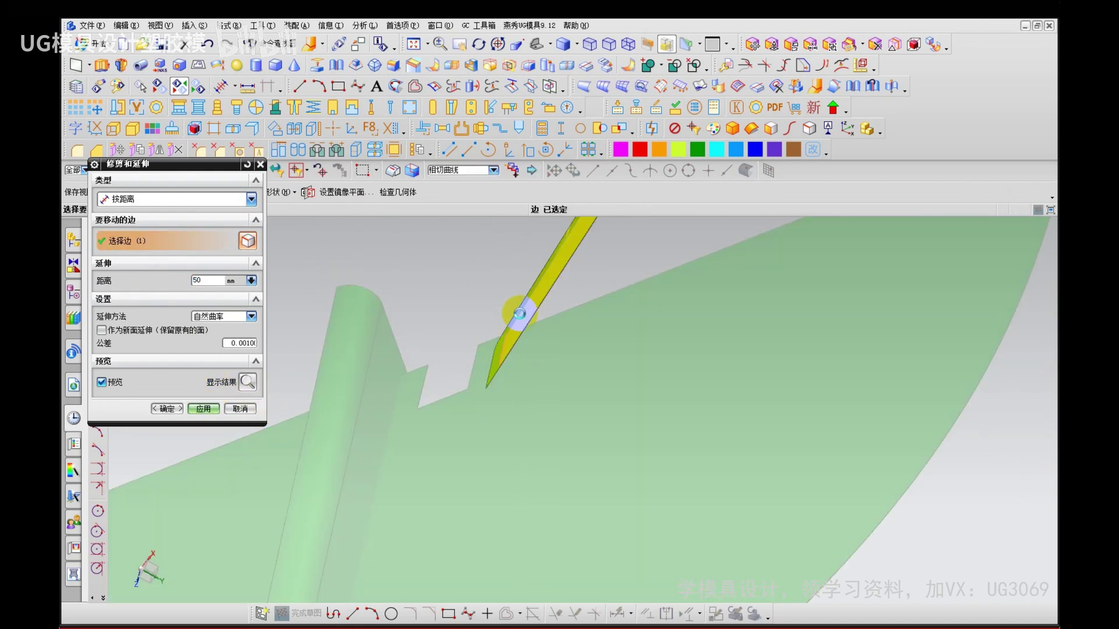
{"action": "left_click", "coordinate": [522, 334]}
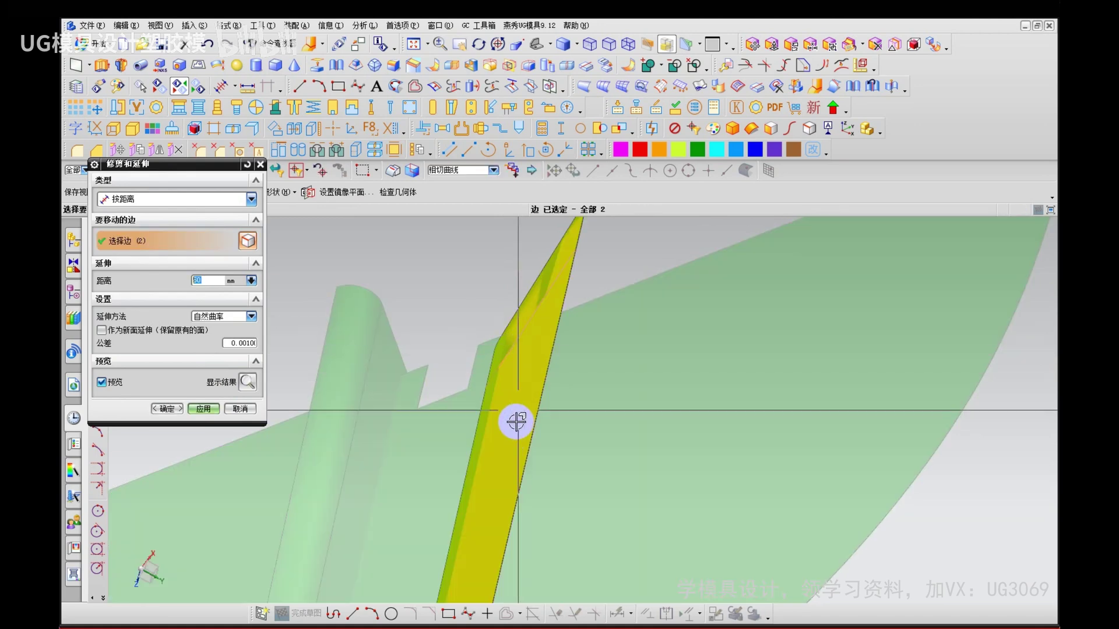
{"action": "middle_click", "coordinate": [517, 422]}
{"action": "middle_click_drag", "start_coordinate": [591, 282], "coordinate": [575, 356], "text": "shift"}
{"action": "scroll", "coordinate": [570, 262], "scroll_direction": "up", "scroll_amount": 4}
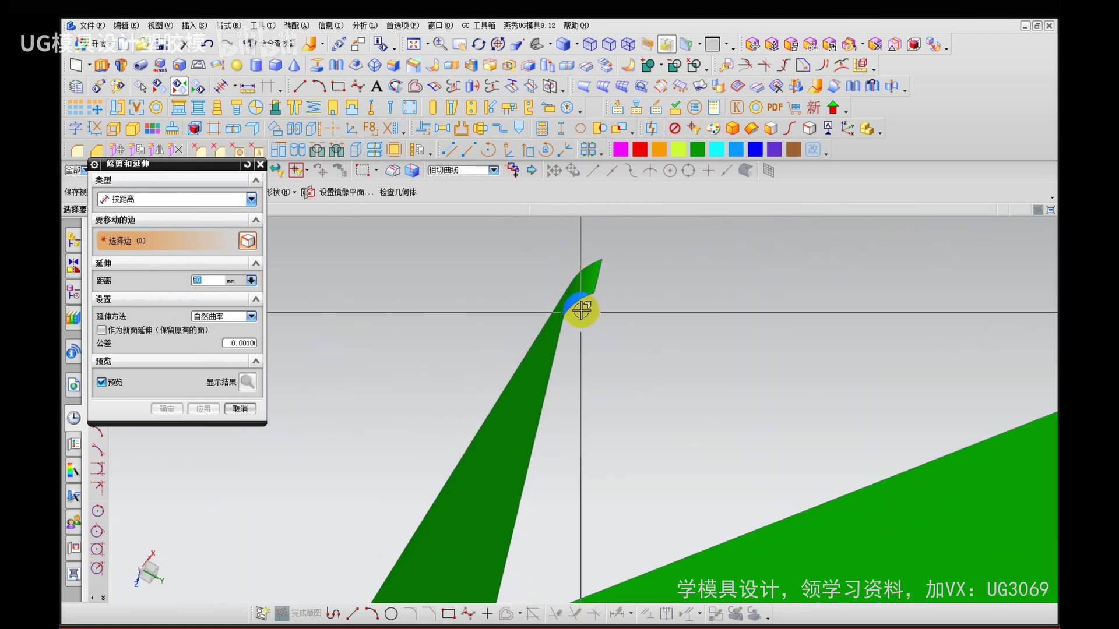
{"action": "scroll", "coordinate": [507, 299], "scroll_direction": "down", "scroll_amount": 4}
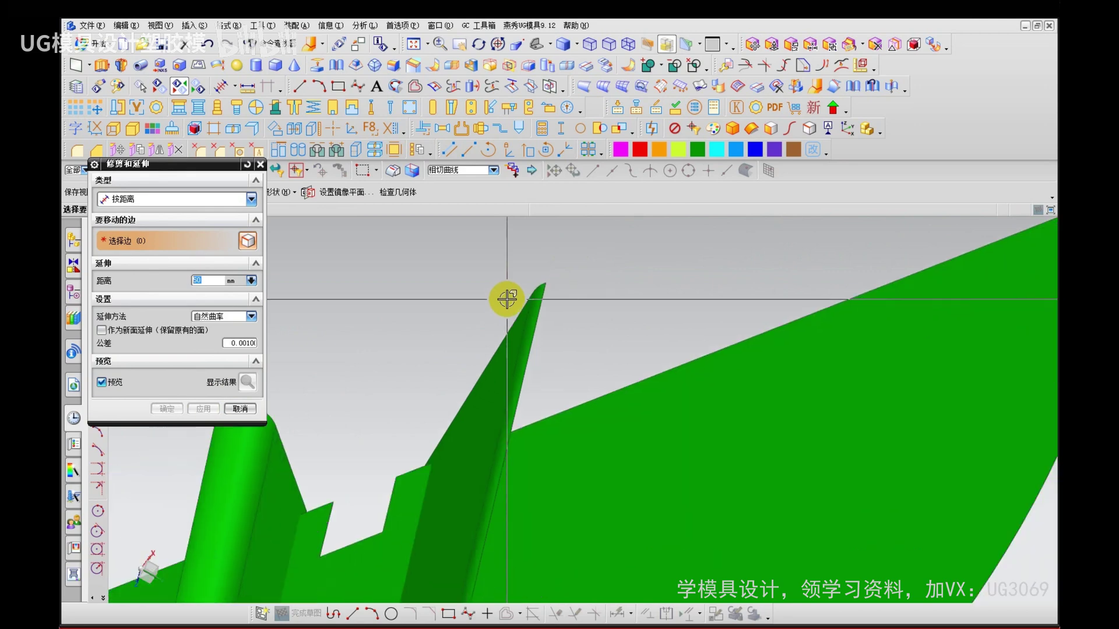
{"action": "scroll", "coordinate": [505, 302], "scroll_direction": "down", "scroll_amount": 7}
{"action": "key", "text": "Escape"}
{"action": "middle_click_drag", "start_coordinate": [477, 323], "coordinate": [719, 495]}
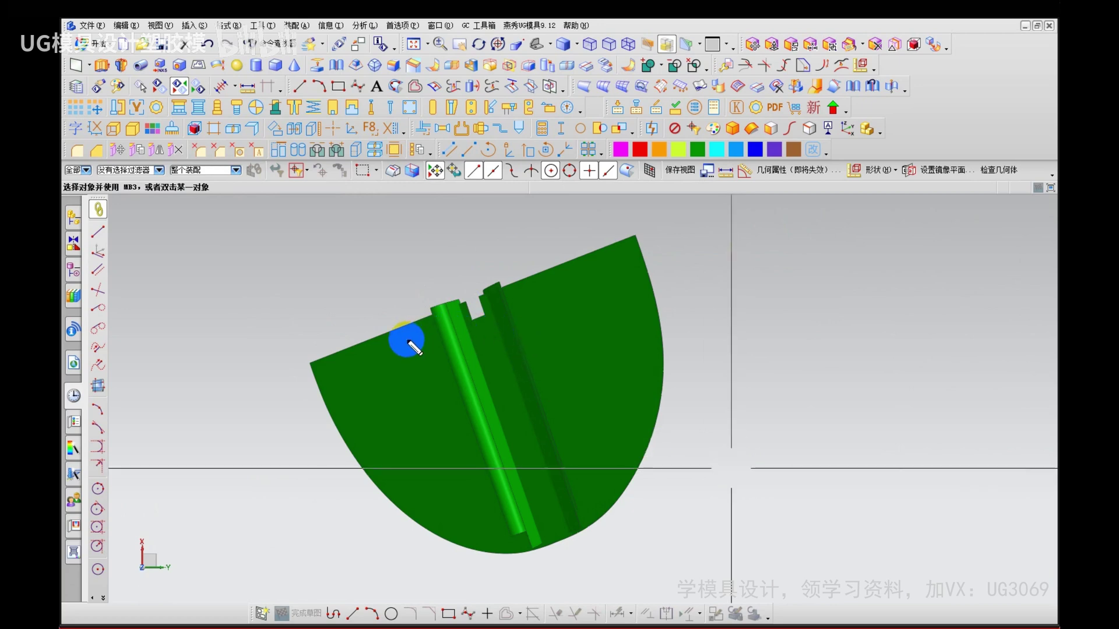
{"action": "left_click_drag", "start_coordinate": [529, 298], "coordinate": [530, 297]}
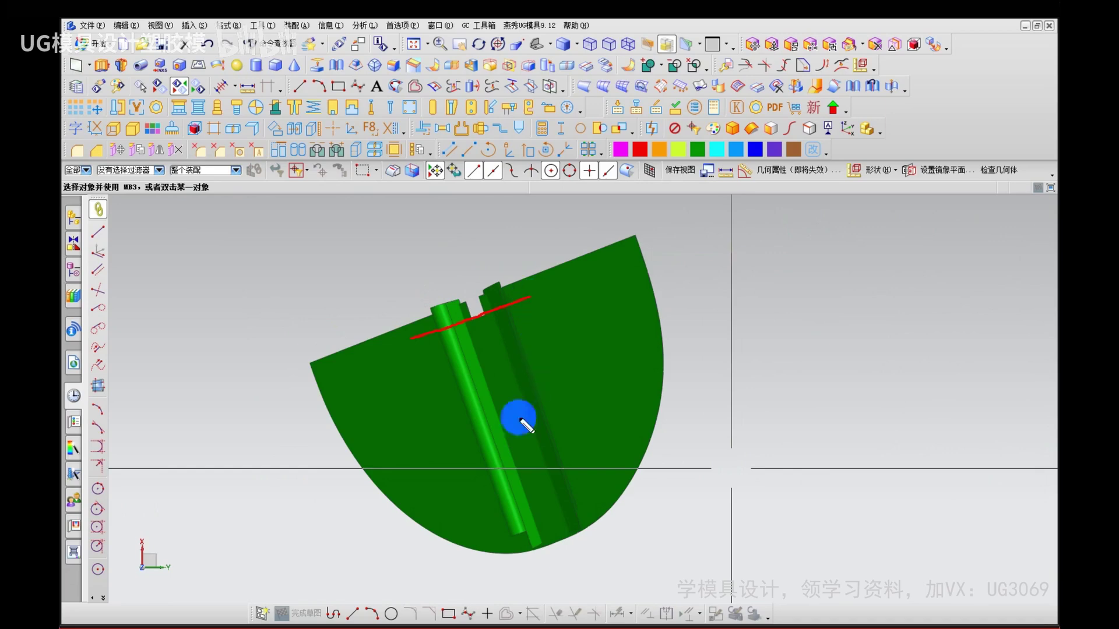
{"action": "left_click_drag", "start_coordinate": [527, 461], "coordinate": [514, 463]}
{"action": "left_click_drag", "start_coordinate": [436, 467], "coordinate": [588, 411]}
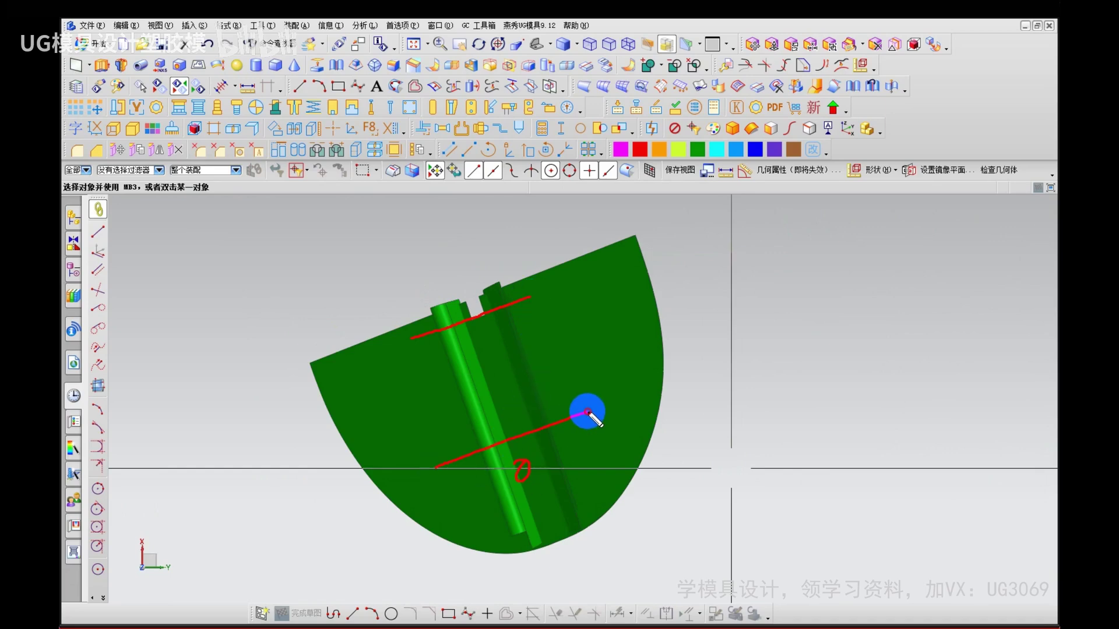
{"action": "mouse_move", "coordinate": [486, 325]}
{"action": "left_mouse_down"}
{"action": "mouse_move", "coordinate": [505, 420]}
{"action": "mouse_move", "coordinate": [526, 383]}
{"action": "mouse_move", "coordinate": [511, 326]}
{"action": "left_mouse_up"}
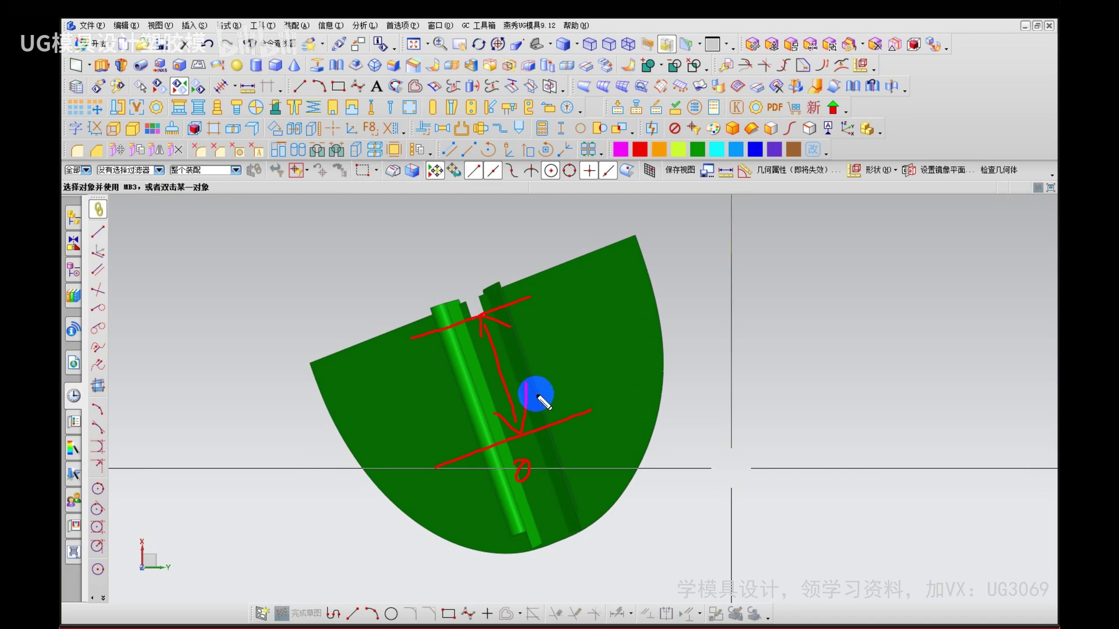
{"action": "key", "text": "Escape"}
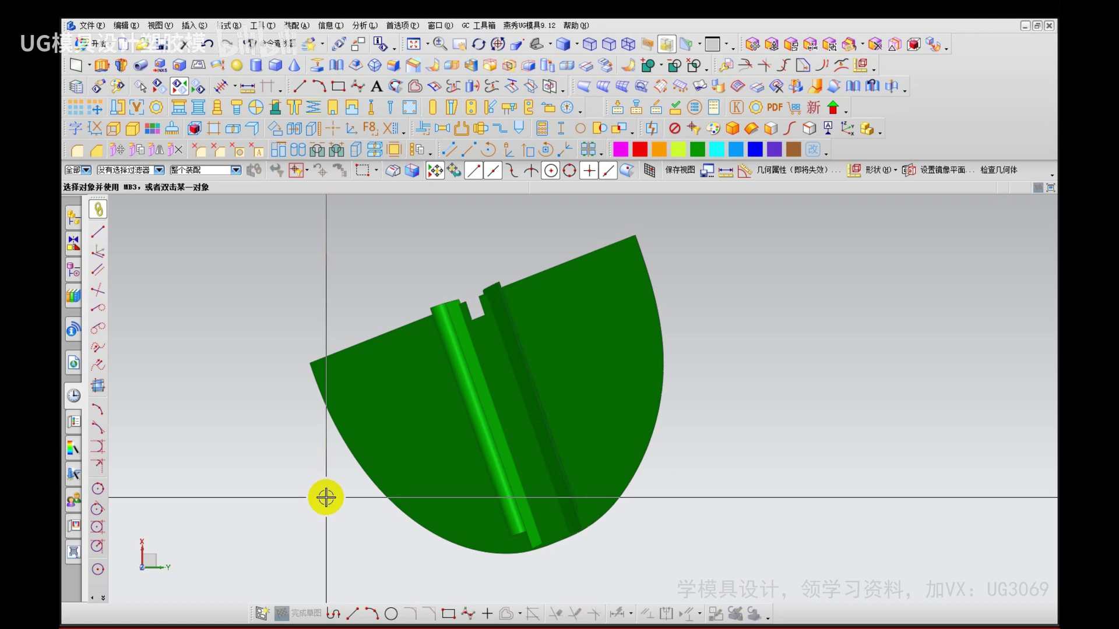
{"action": "mouse_move", "coordinate": [715, 303]}
{"action": "left_mouse_down"}
{"action": "mouse_move", "coordinate": [756, 335]}
{"action": "mouse_move", "coordinate": [816, 310]}
{"action": "mouse_move", "coordinate": [877, 326]}
{"action": "mouse_move", "coordinate": [876, 342]}
{"action": "left_mouse_up"}
{"action": "mouse_move", "coordinate": [908, 296]}
{"action": "left_mouse_down"}
{"action": "mouse_move", "coordinate": [937, 270]}
{"action": "mouse_move", "coordinate": [996, 255]}
{"action": "mouse_move", "coordinate": [1039, 333]}
{"action": "left_mouse_up"}
{"action": "left_click_drag", "start_coordinate": [734, 358], "coordinate": [1009, 353]}
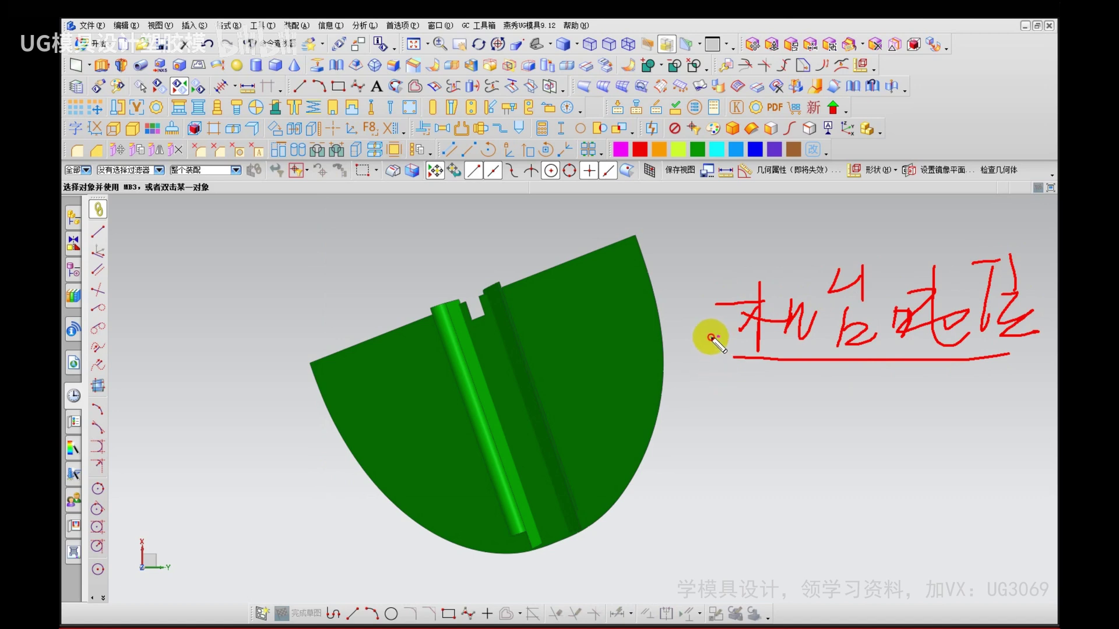
{"action": "mouse_move", "coordinate": [711, 338]}
{"action": "left_mouse_down"}
{"action": "mouse_move", "coordinate": [654, 332]}
{"action": "mouse_move", "coordinate": [692, 361]}
{"action": "left_mouse_up"}
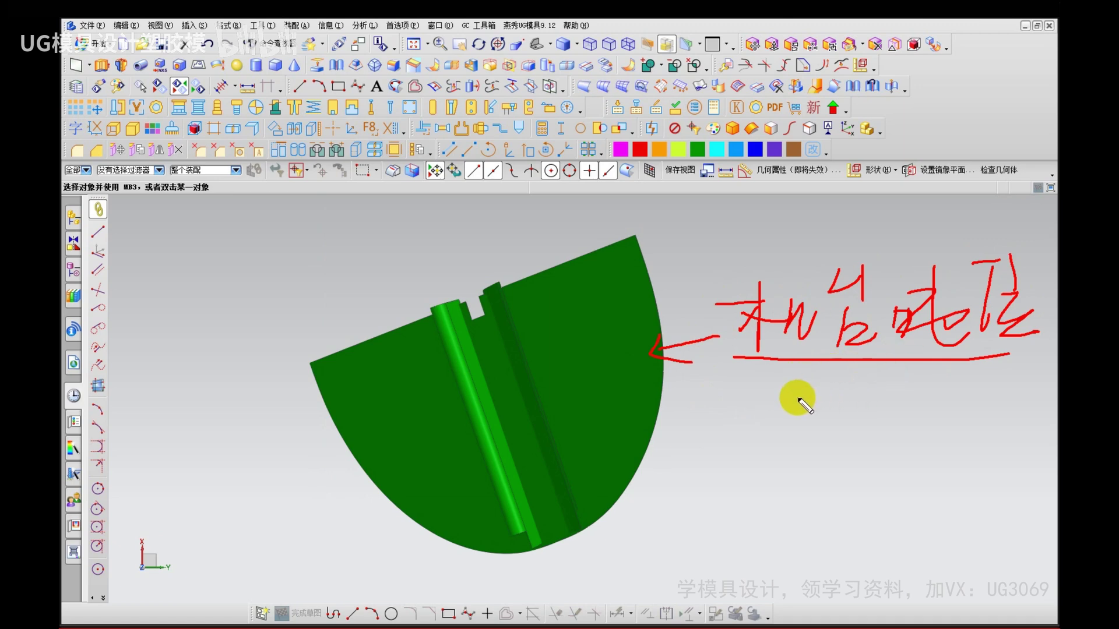
{"action": "key", "text": "Escape"}
Step: Place the work coordinate system's origin on the extended sheet's edge at the clip notch
{"action": "key", "text": "w"}
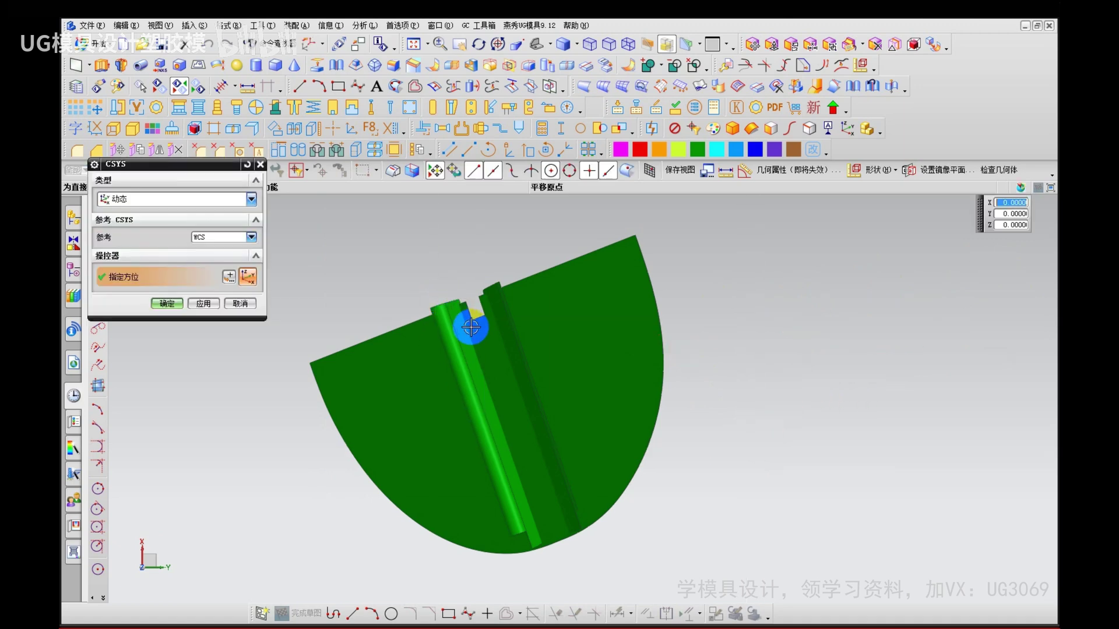
{"action": "left_click", "coordinate": [470, 328]}
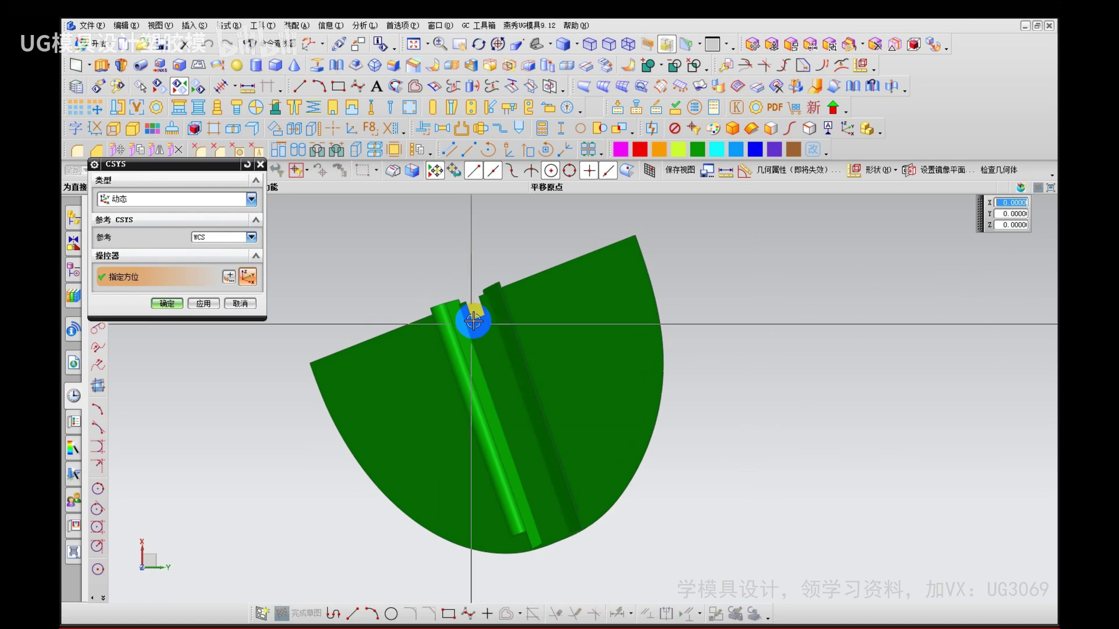
{"action": "middle_click", "coordinate": [417, 269]}
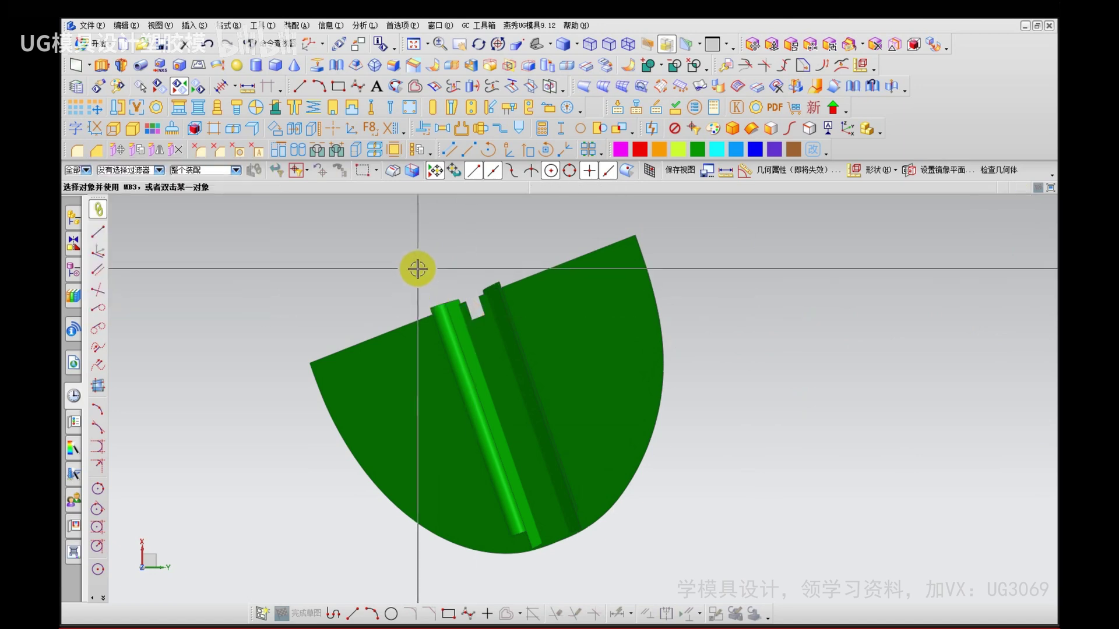
Step: Open the selection of hidden objects for redisplay, showing the part and its yellow parting sheets
{"action": "key", "text": "ctrl+shift+k"}
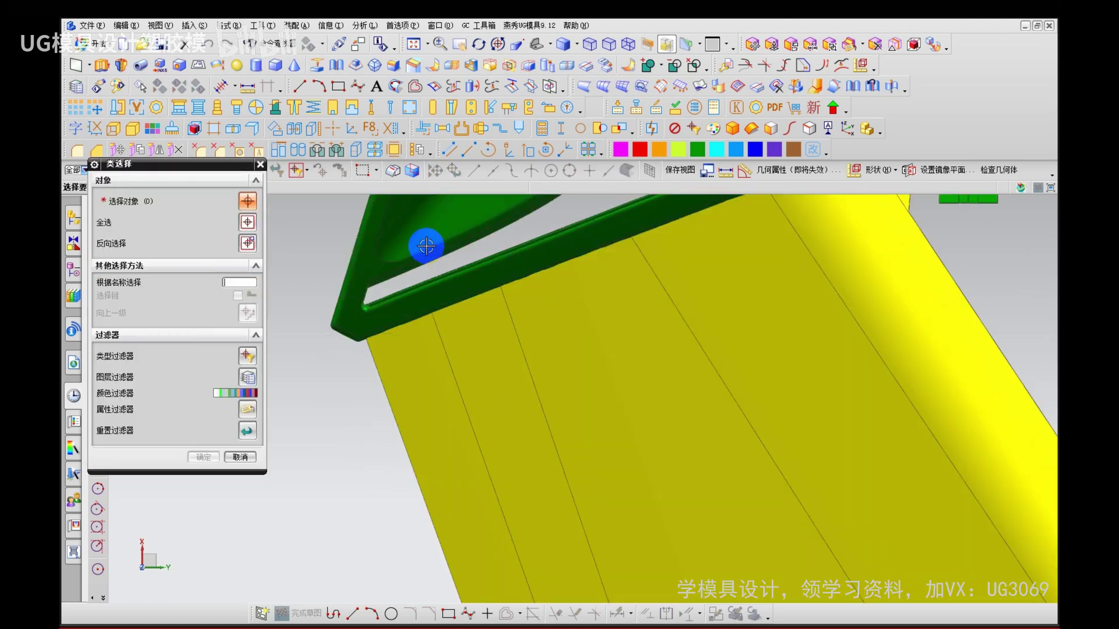
Step: Hide the yellow parting sheets and display only the green product with its extended green faces
{"action": "left_click", "coordinate": [426, 246]}
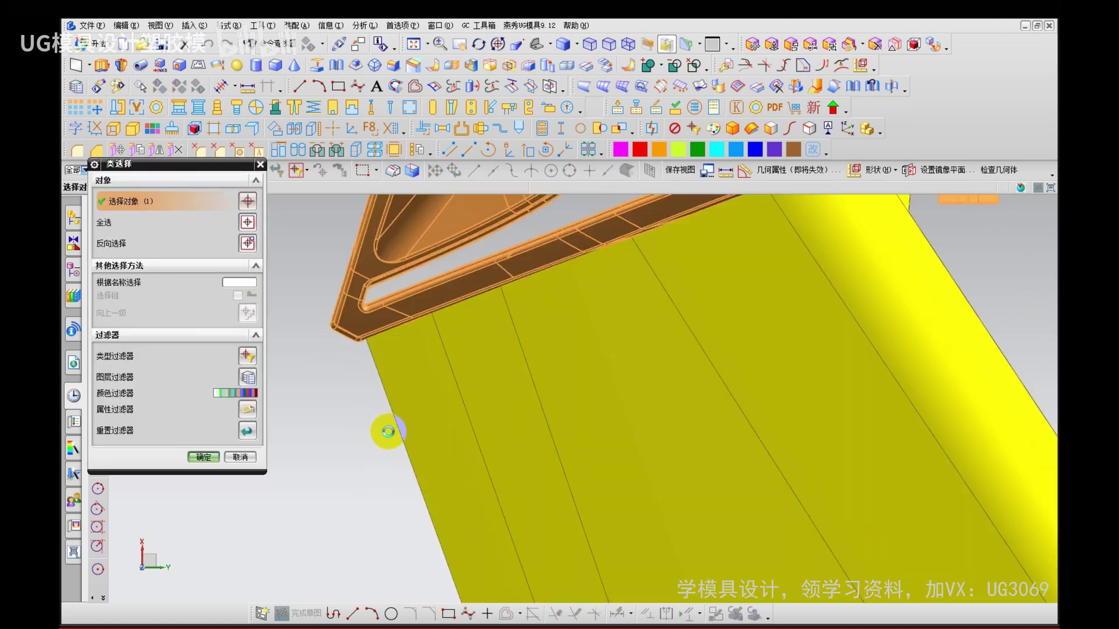
{"action": "middle_click", "coordinate": [387, 440]}
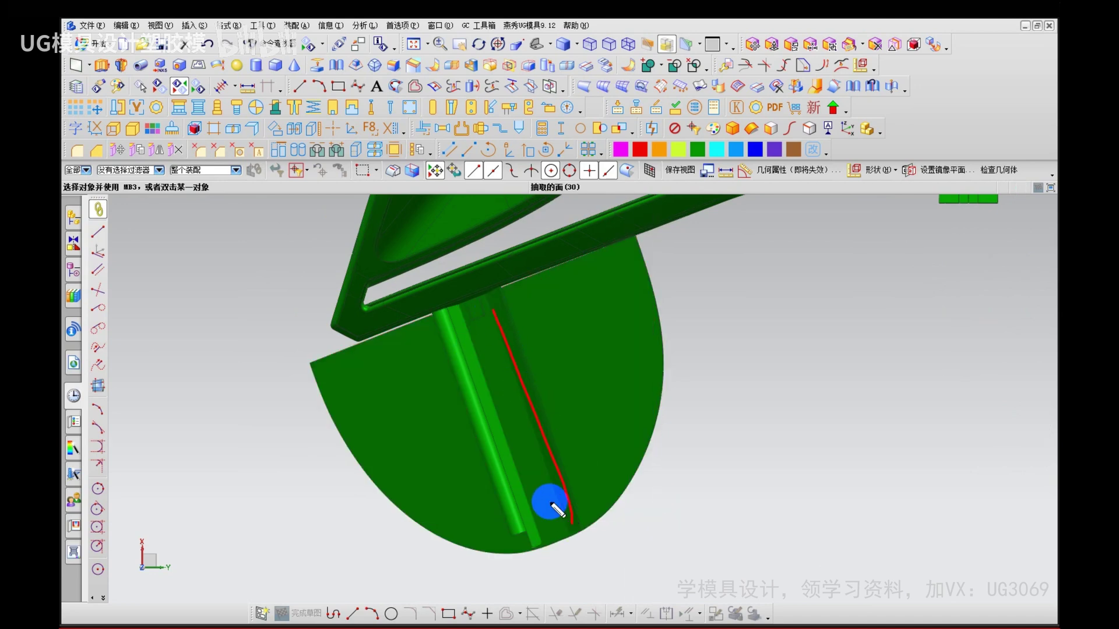
{"action": "scroll", "coordinate": [652, 524], "scroll_direction": "down", "scroll_amount": 3}
{"action": "middle_click_drag", "start_coordinate": [653, 524], "coordinate": [656, 513]}
{"action": "key", "text": "F8"}
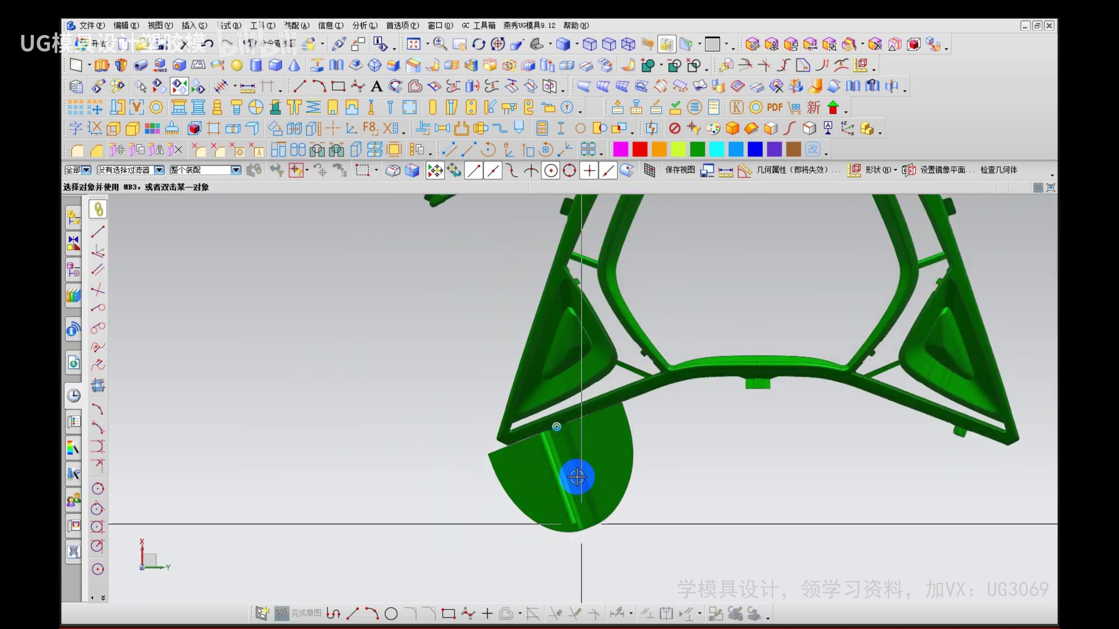
{"action": "key", "text": "ctrl+2"}
{"action": "left_click_drag", "start_coordinate": [566, 427], "coordinate": [559, 551]}
{"action": "left_click_drag", "start_coordinate": [543, 514], "coordinate": [565, 562]}
{"action": "key", "text": "Escape"}
Step: Place the WCS origin on the extended groove face beside the product, with XC parallel to the product's slanted lower edge
{"action": "scroll", "coordinate": [560, 449], "scroll_direction": "up", "scroll_amount": 5}
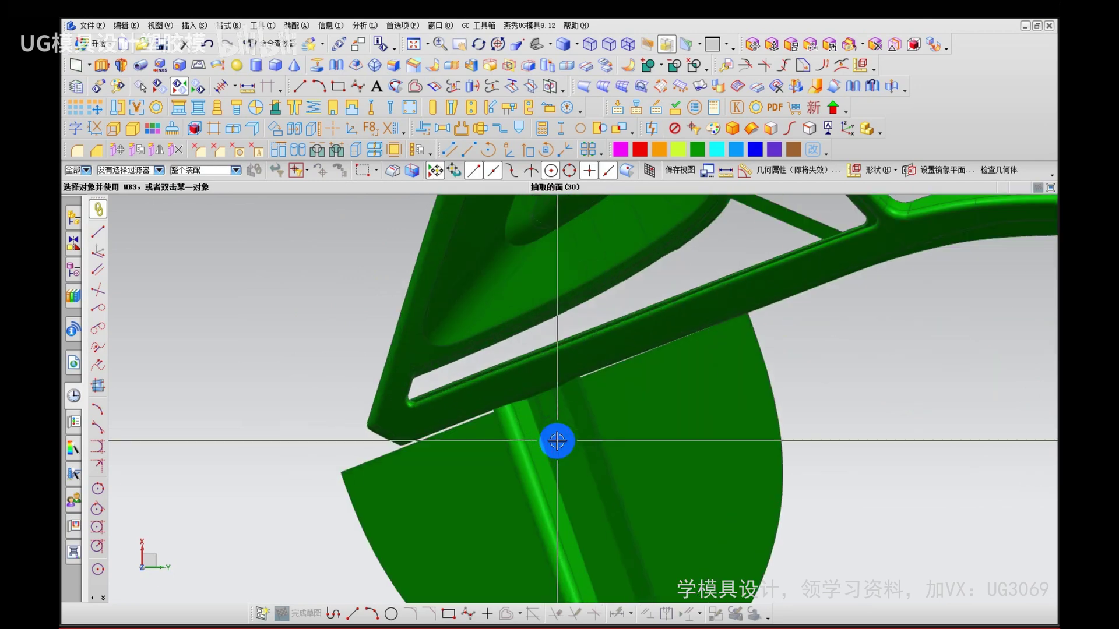
{"action": "left_click", "coordinate": [537, 408]}
{"action": "left_click_drag", "start_coordinate": [571, 371], "coordinate": [598, 434]}
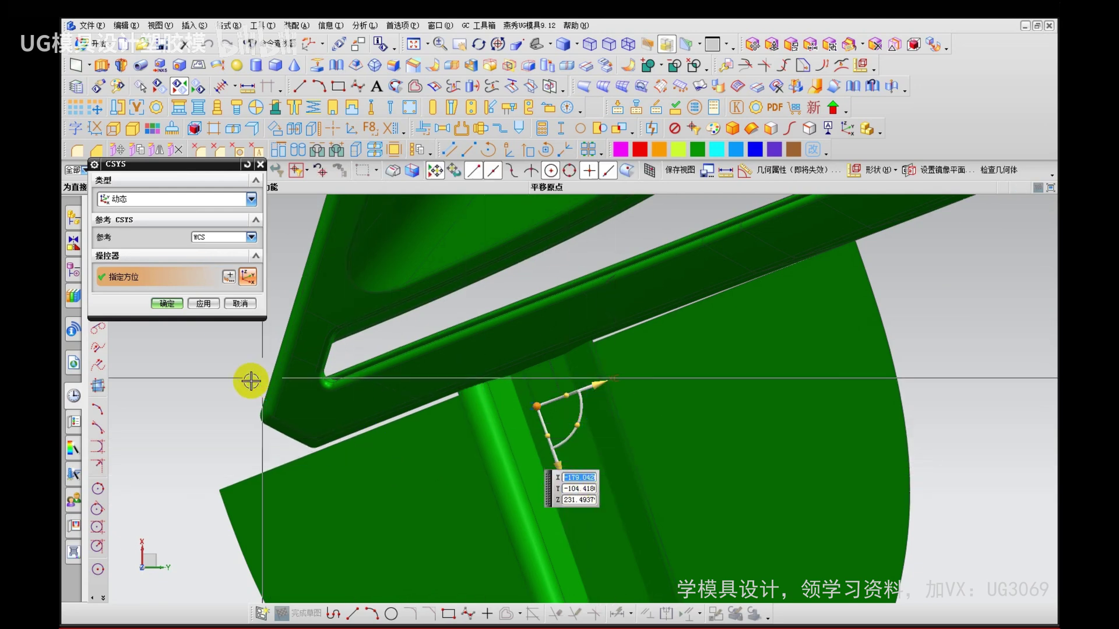
{"action": "middle_click", "coordinate": [218, 407]}
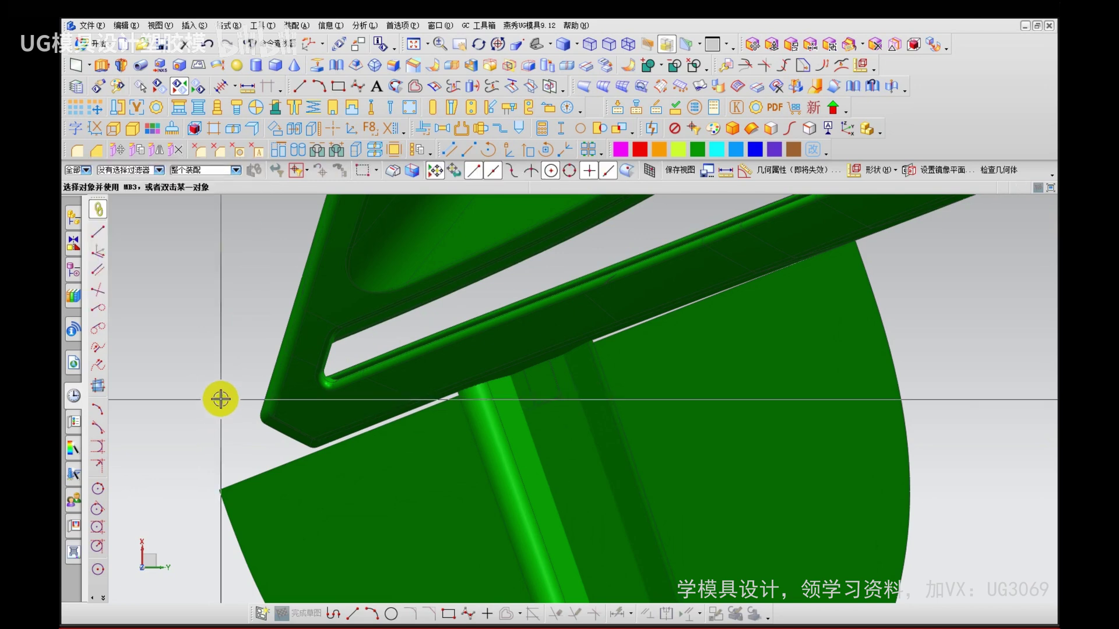
Step: Trim the five extended sheet bodies with a new YC plane at a distance of 20, keeping the portion next to the product
{"action": "scroll", "coordinate": [219, 397], "scroll_direction": "down", "scroll_amount": 2}
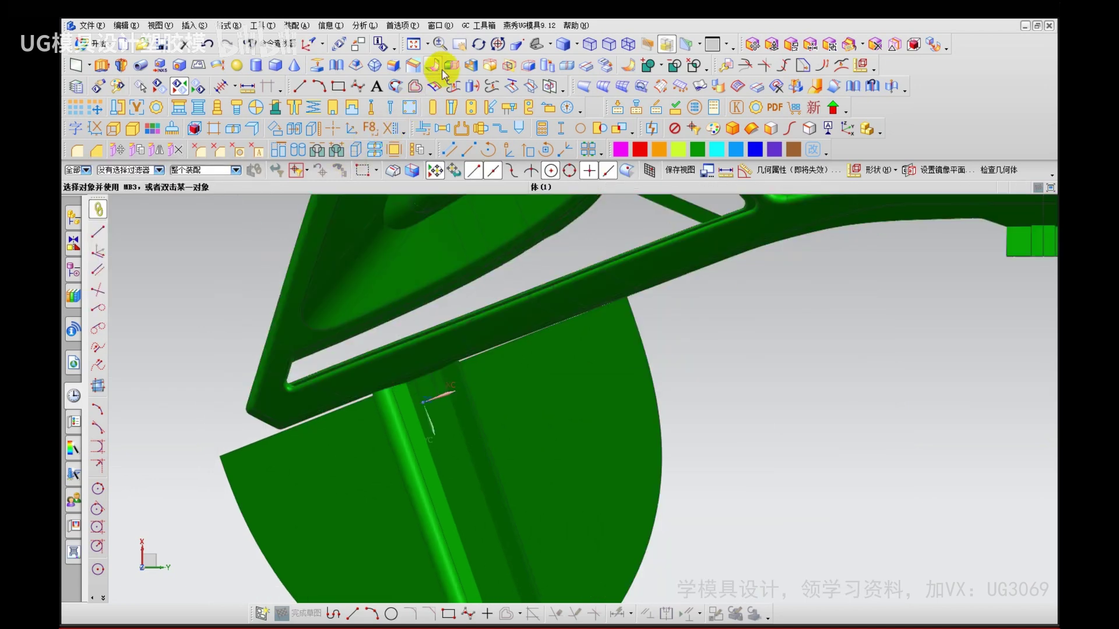
{"action": "left_click", "coordinate": [450, 65]}
{"action": "scroll", "coordinate": [601, 340], "scroll_direction": "down", "scroll_amount": 3}
{"action": "left_click_drag", "start_coordinate": [400, 299], "coordinate": [670, 530]}
{"action": "left_click", "coordinate": [253, 258]}
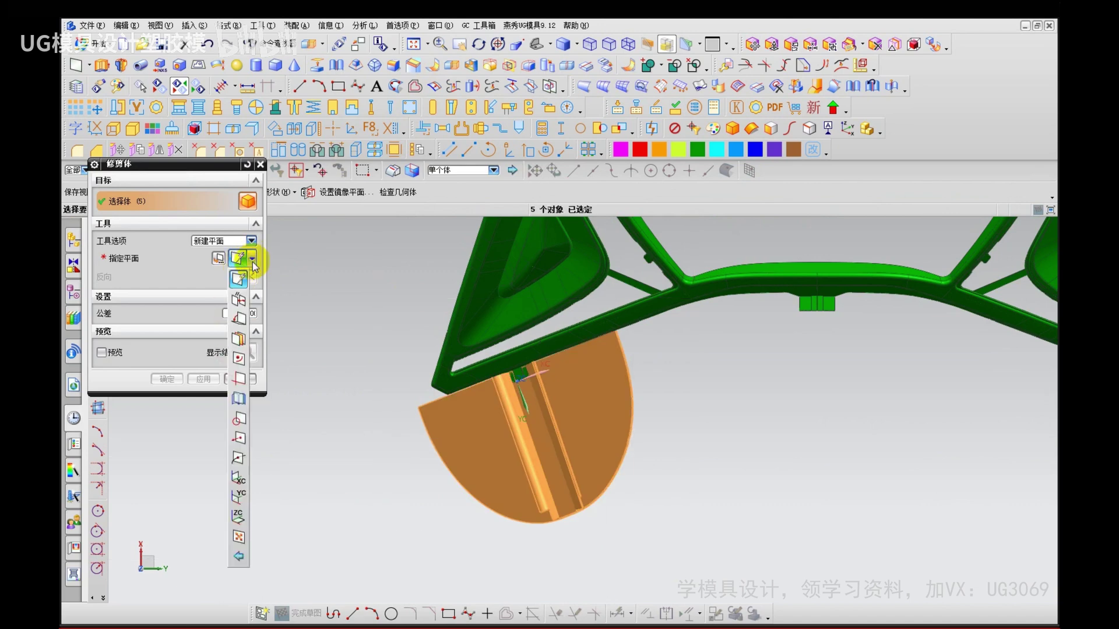
{"action": "left_click", "coordinate": [240, 495]}
{"action": "type", "text": "20"}
{"action": "key", "text": "Return"}
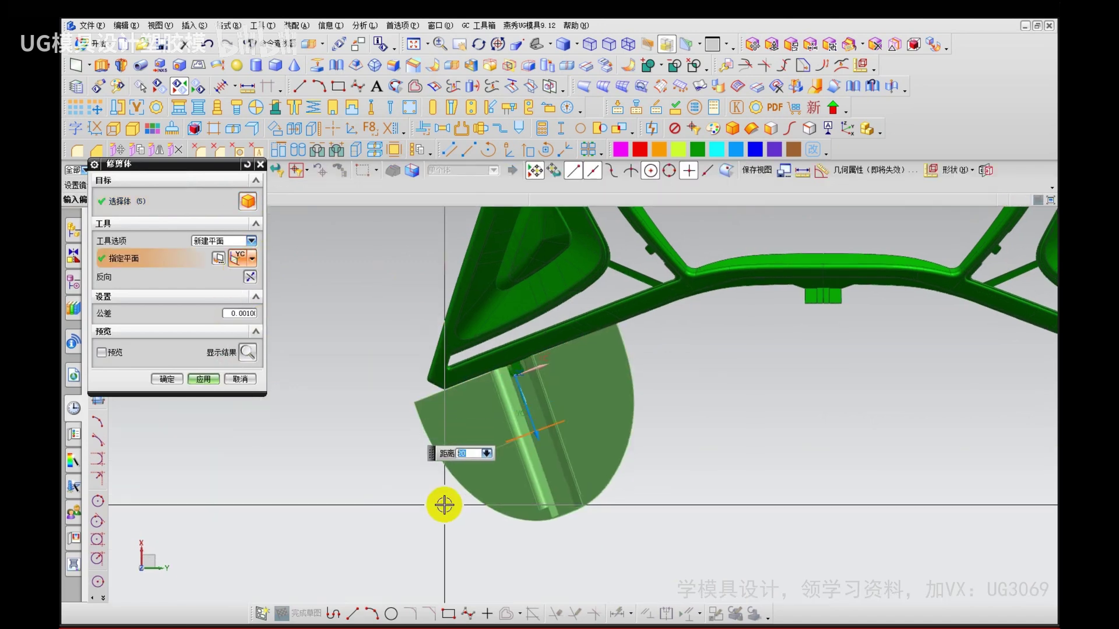
{"action": "left_click", "coordinate": [213, 378]}
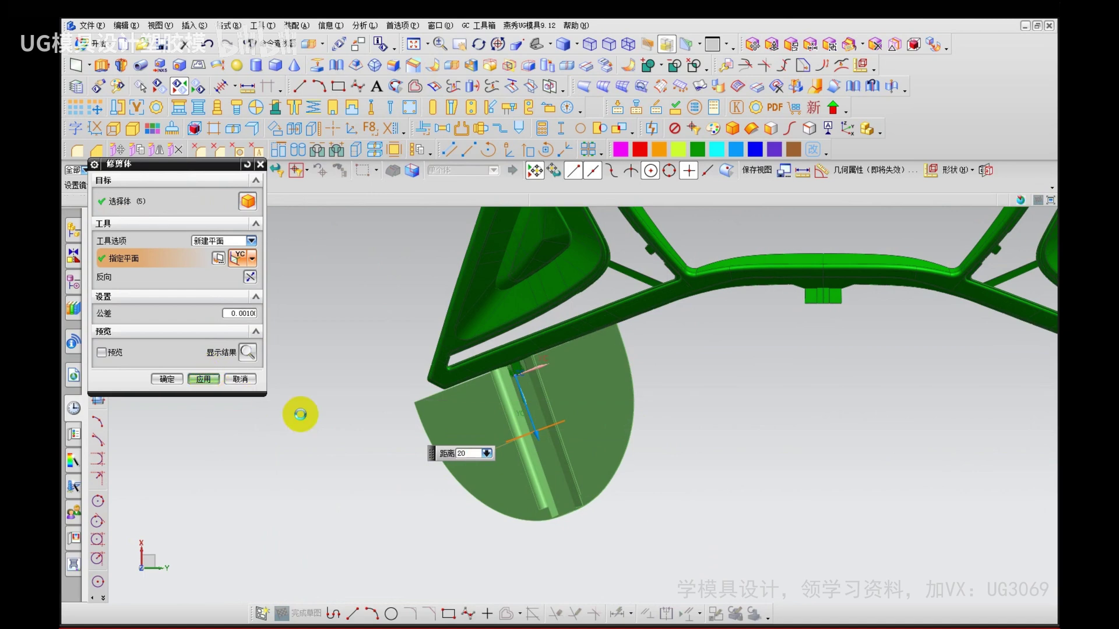
{"action": "middle_click", "coordinate": [553, 431]}
{"action": "mouse_move", "coordinate": [552, 431]}
{"action": "middle_mouse_down"}
{"action": "mouse_move", "coordinate": [537, 455]}
{"action": "mouse_move", "coordinate": [542, 404]}
{"action": "mouse_move", "coordinate": [515, 402]}
{"action": "mouse_move", "coordinate": [535, 410]}
{"action": "mouse_move", "coordinate": [517, 437]}
{"action": "mouse_move", "coordinate": [551, 497]}
{"action": "middle_mouse_up"}
{"action": "scroll", "coordinate": [529, 448], "scroll_direction": "up", "scroll_amount": 4}
{"action": "key", "text": "ctrl+2"}
{"action": "left_click_drag", "start_coordinate": [321, 461], "coordinate": [311, 487]}
{"action": "left_click_drag", "start_coordinate": [304, 466], "coordinate": [357, 494]}
{"action": "mouse_move", "coordinate": [628, 281]}
{"action": "left_mouse_down"}
{"action": "mouse_move", "coordinate": [619, 320]}
{"action": "mouse_move", "coordinate": [641, 337]}
{"action": "left_mouse_up"}
{"action": "mouse_move", "coordinate": [497, 412]}
{"action": "left_mouse_down"}
{"action": "mouse_move", "coordinate": [484, 444]}
{"action": "mouse_move", "coordinate": [500, 446]}
{"action": "left_mouse_up"}
{"action": "left_click_drag", "start_coordinate": [426, 454], "coordinate": [424, 468]}
{"action": "left_click_drag", "start_coordinate": [423, 452], "coordinate": [450, 471]}
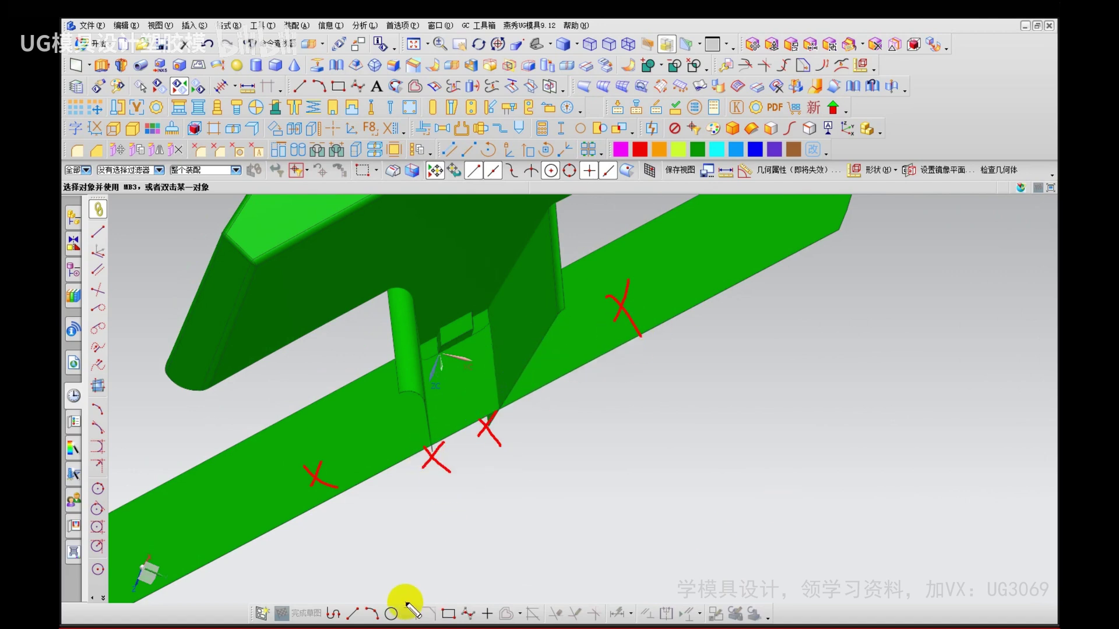
{"action": "key", "text": "Escape"}
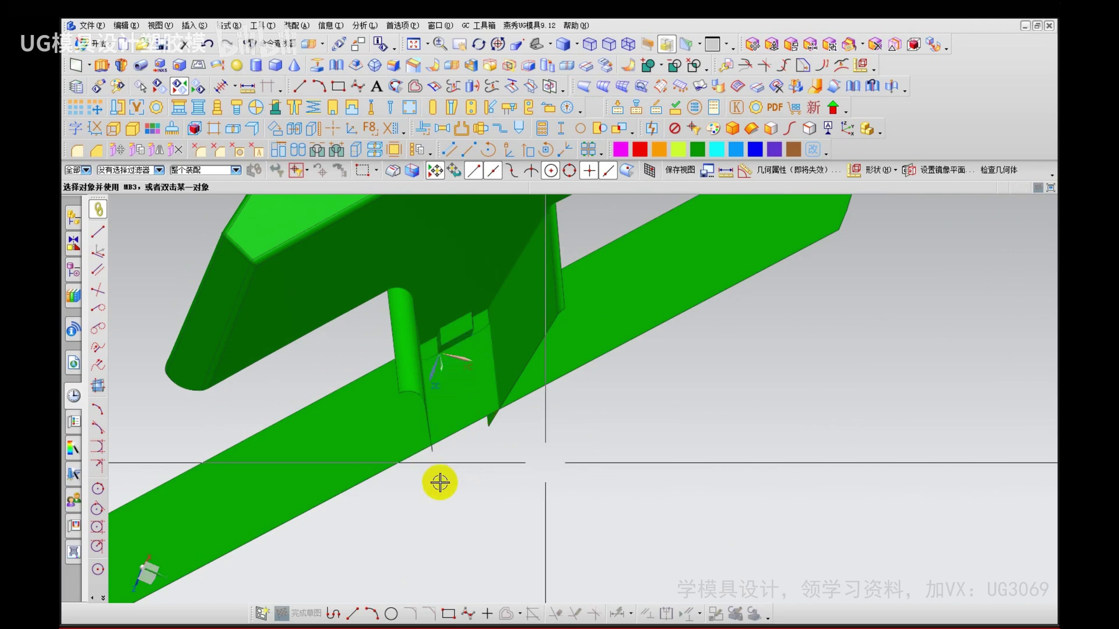
Step: Make a corner with Trim and Extend between the large flat sheet and the groove wall beside the rounded face
{"action": "mouse_move", "coordinate": [442, 485]}
{"action": "middle_mouse_down"}
{"action": "mouse_move", "coordinate": [440, 474]}
{"action": "mouse_move", "coordinate": [432, 484]}
{"action": "middle_mouse_up"}
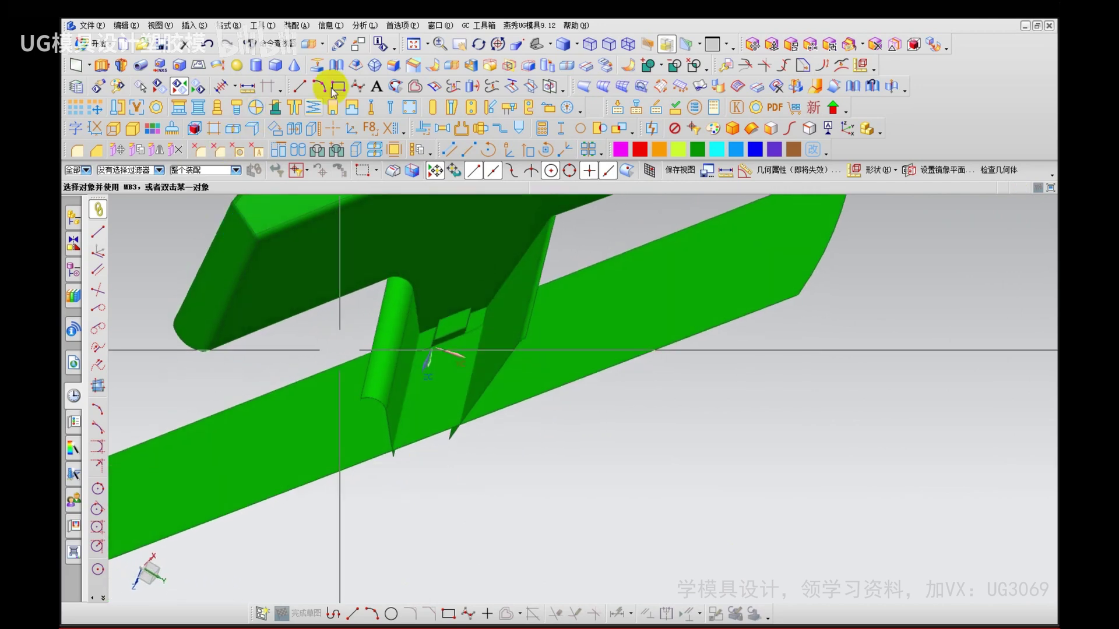
{"action": "left_click", "coordinate": [798, 90]}
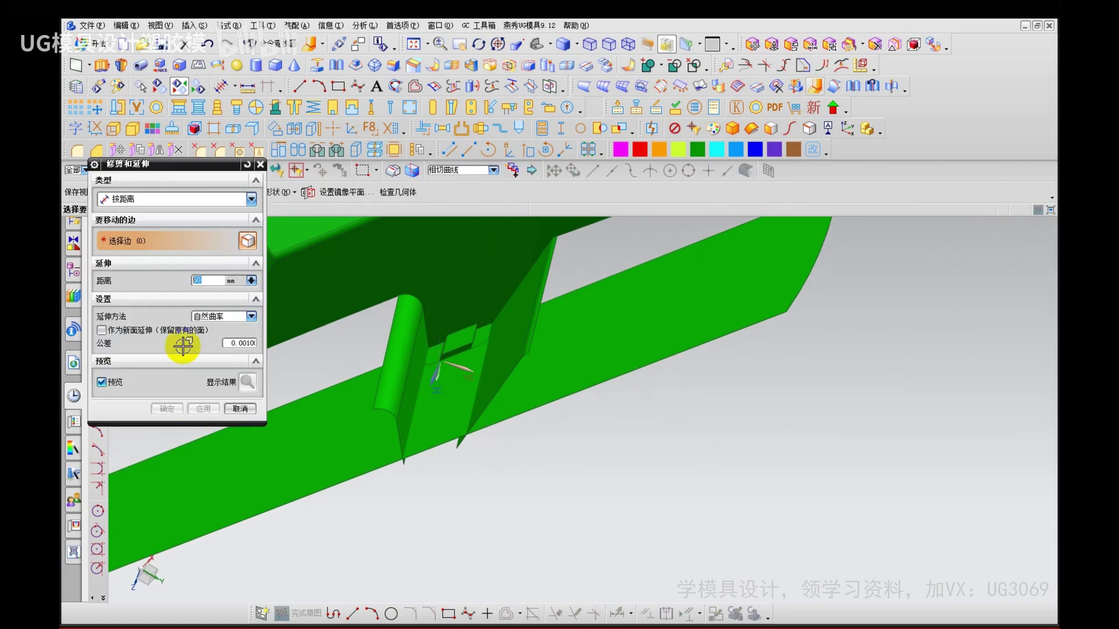
{"action": "left_click", "coordinate": [153, 200]}
{"action": "left_click", "coordinate": [124, 251]}
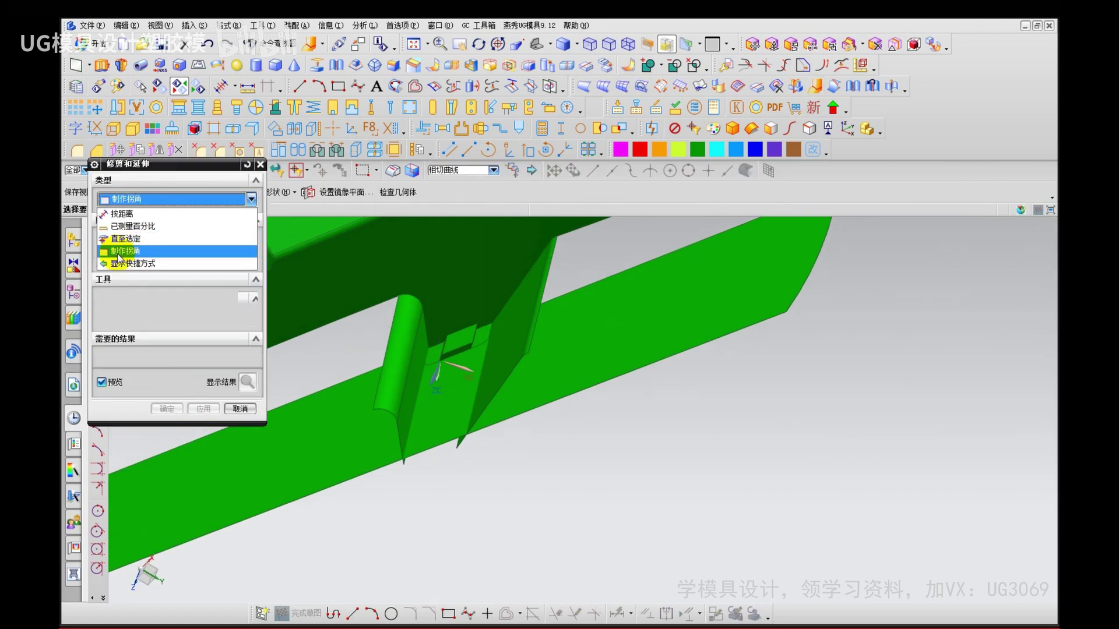
{"action": "middle_click_drag", "start_coordinate": [392, 451], "coordinate": [407, 394]}
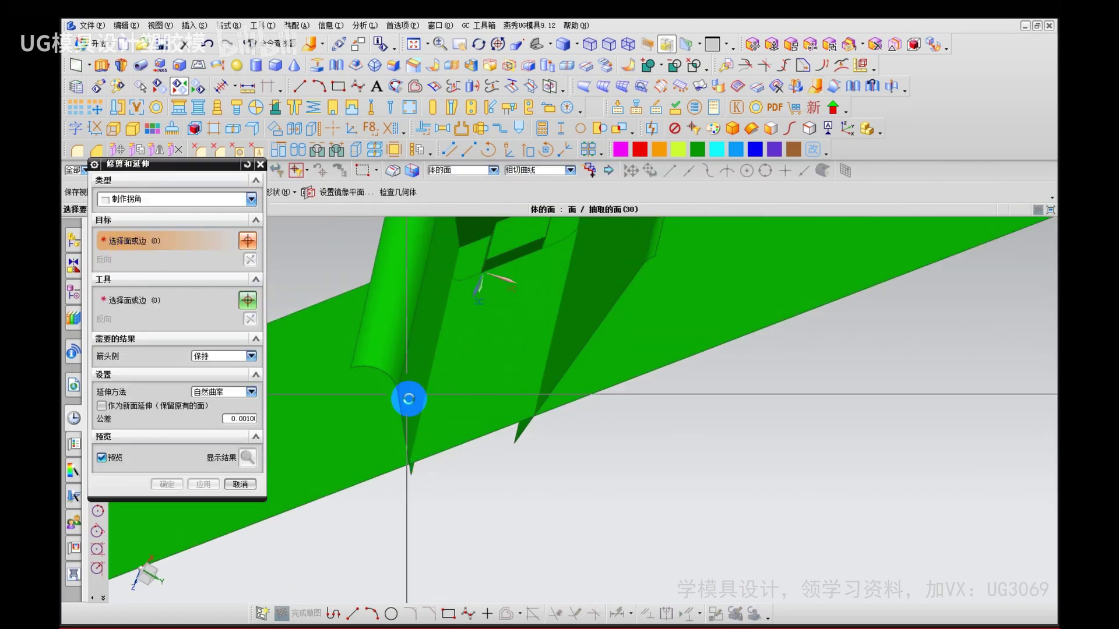
{"action": "left_click", "coordinate": [449, 502]}
{"action": "middle_click_drag", "start_coordinate": [471, 416], "coordinate": [460, 457]}
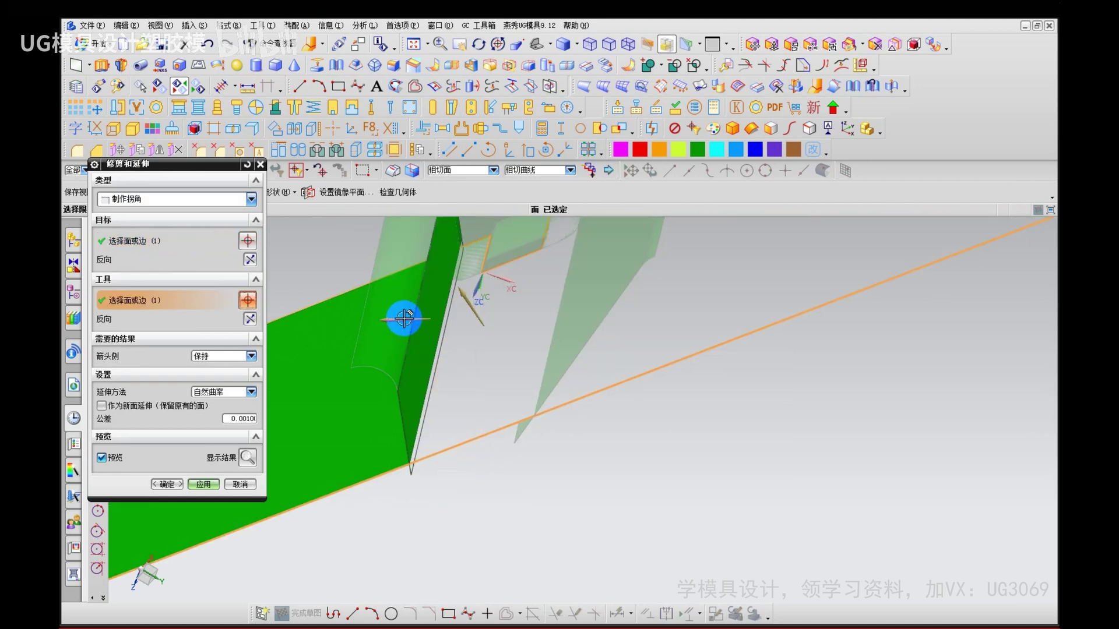
{"action": "middle_click_drag", "start_coordinate": [399, 317], "coordinate": [427, 358]}
{"action": "left_click", "coordinate": [189, 512]}
{"action": "left_click", "coordinate": [203, 484]}
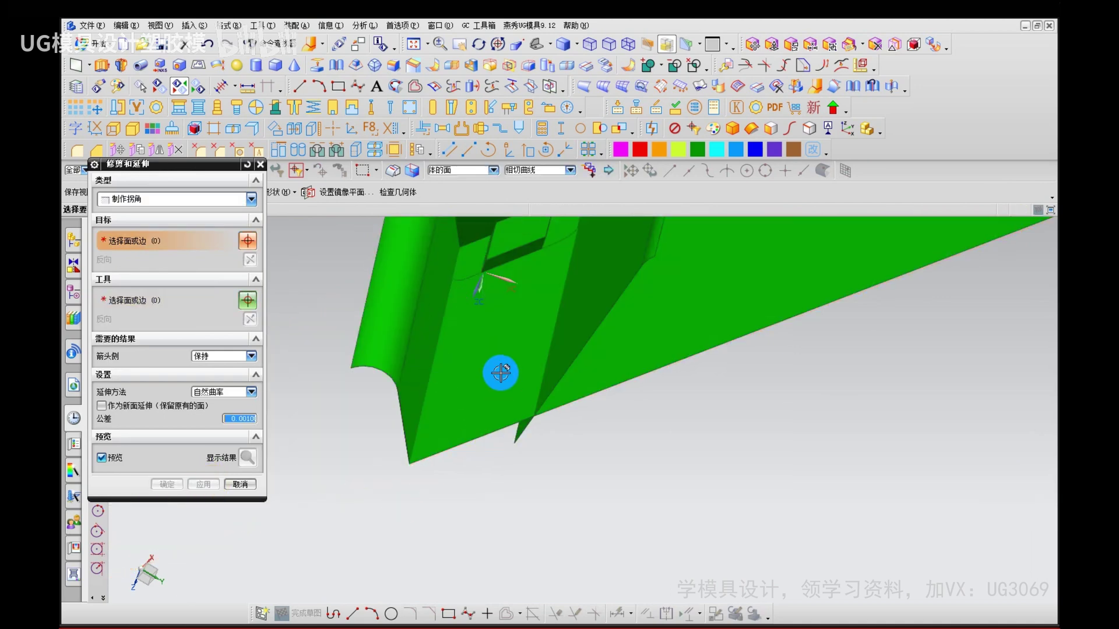
Step: Make a second corner between the flat sheet and the opposite groove wall, reversing the target side to keep the groove floor
{"action": "left_click", "coordinate": [579, 290]}
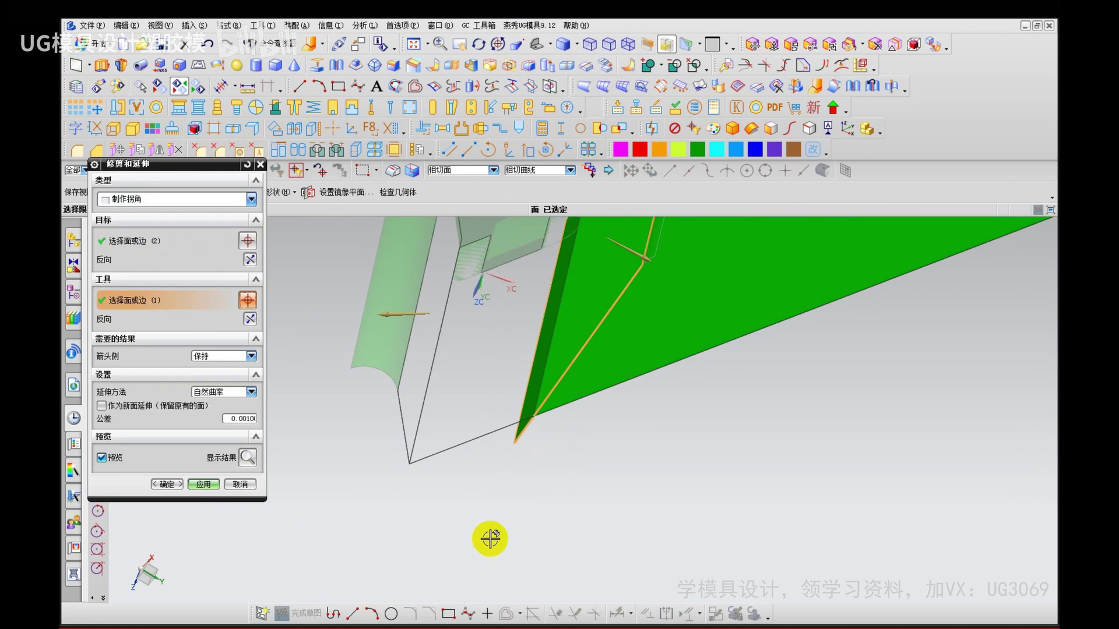
{"action": "middle_click_drag", "start_coordinate": [490, 535], "coordinate": [492, 387]}
{"action": "left_click", "coordinate": [395, 369]}
{"action": "left_click_drag", "start_coordinate": [395, 369], "coordinate": [376, 354]}
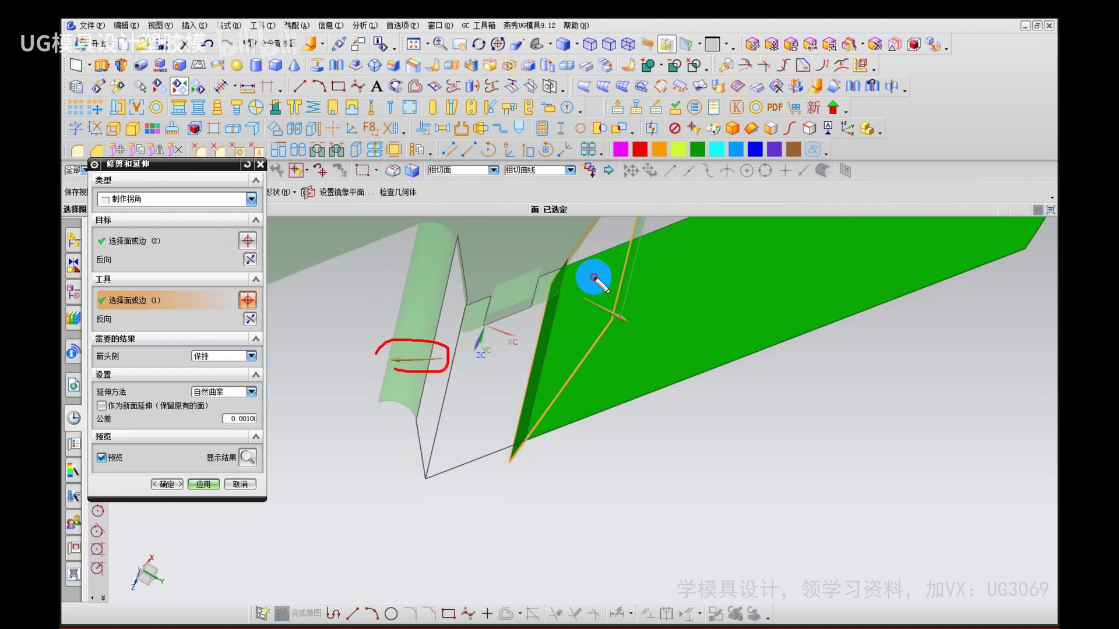
{"action": "mouse_move", "coordinate": [594, 277]}
{"action": "left_mouse_down"}
{"action": "mouse_move", "coordinate": [645, 296]}
{"action": "mouse_move", "coordinate": [563, 269]}
{"action": "left_mouse_up"}
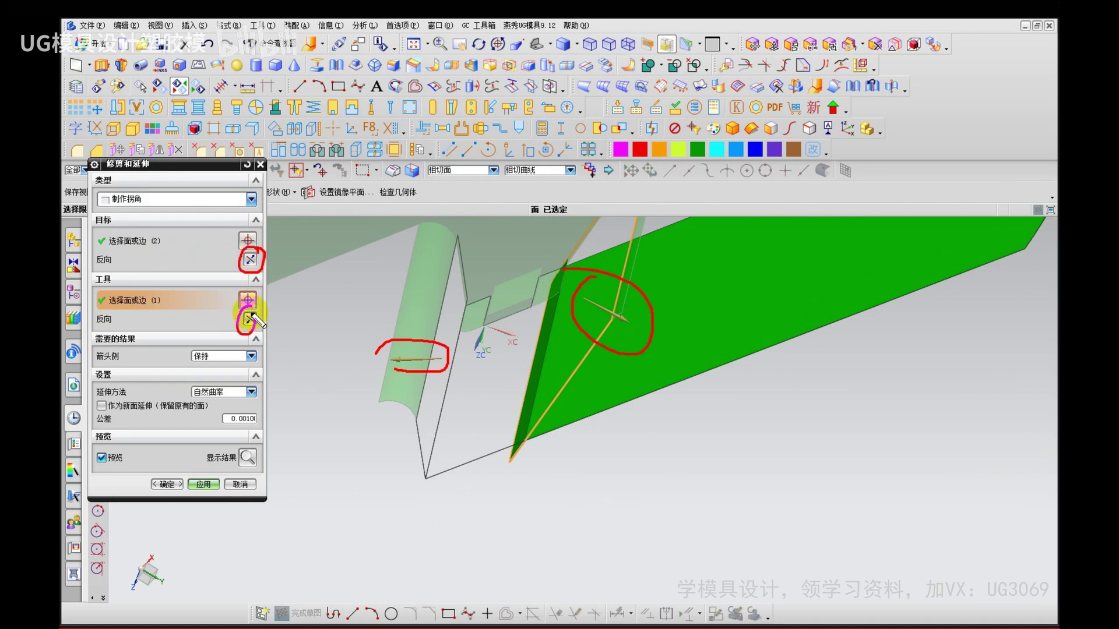
{"action": "left_click", "coordinate": [250, 259]}
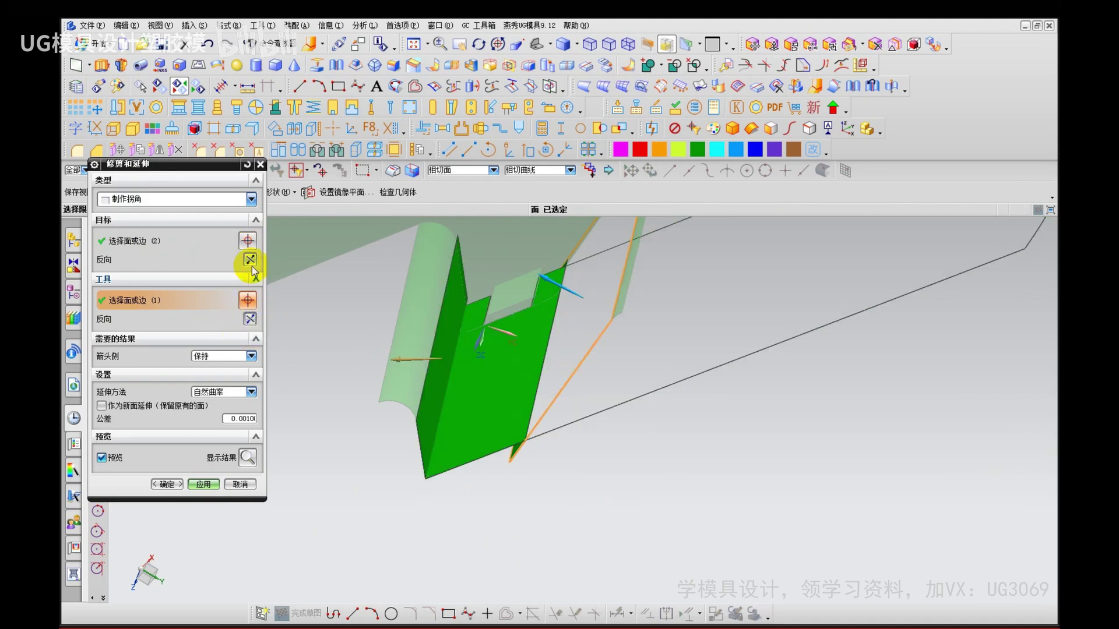
{"action": "middle_click", "coordinate": [530, 513]}
{"action": "key", "text": "Escape"}
{"action": "scroll", "coordinate": [471, 519], "scroll_direction": "down", "scroll_amount": 3}
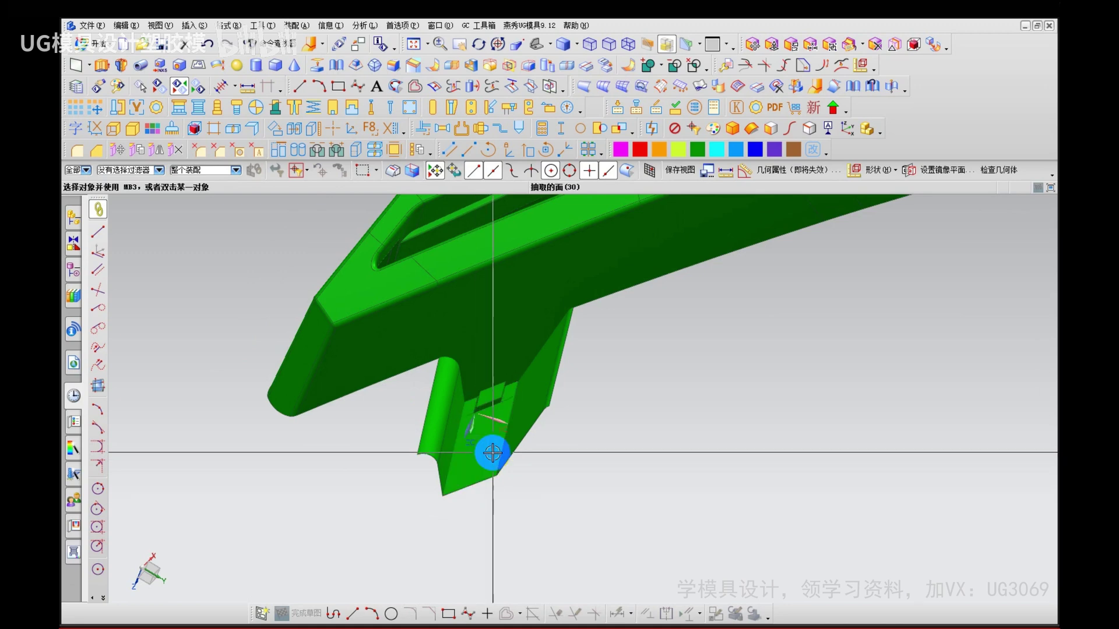
Step: Show the yellow parting sheets again and split the narrow strip over the groove with a YC plane at a distance of 20
{"action": "middle_click_drag", "start_coordinate": [492, 452], "coordinate": [472, 400]}
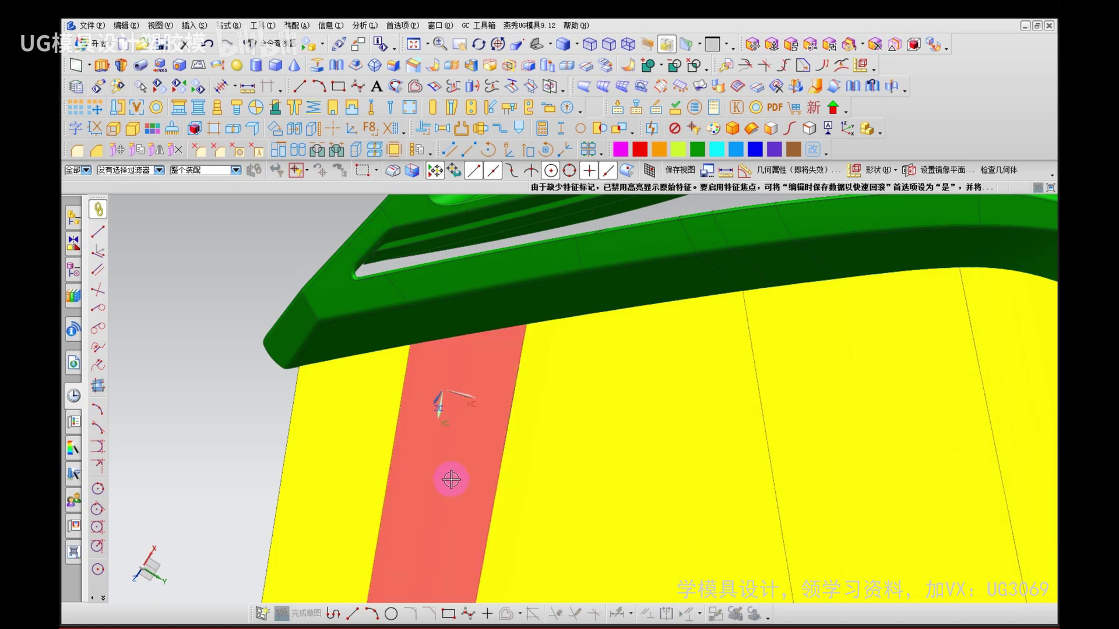
{"action": "key", "text": "s"}
{"action": "left_click", "coordinate": [428, 537]}
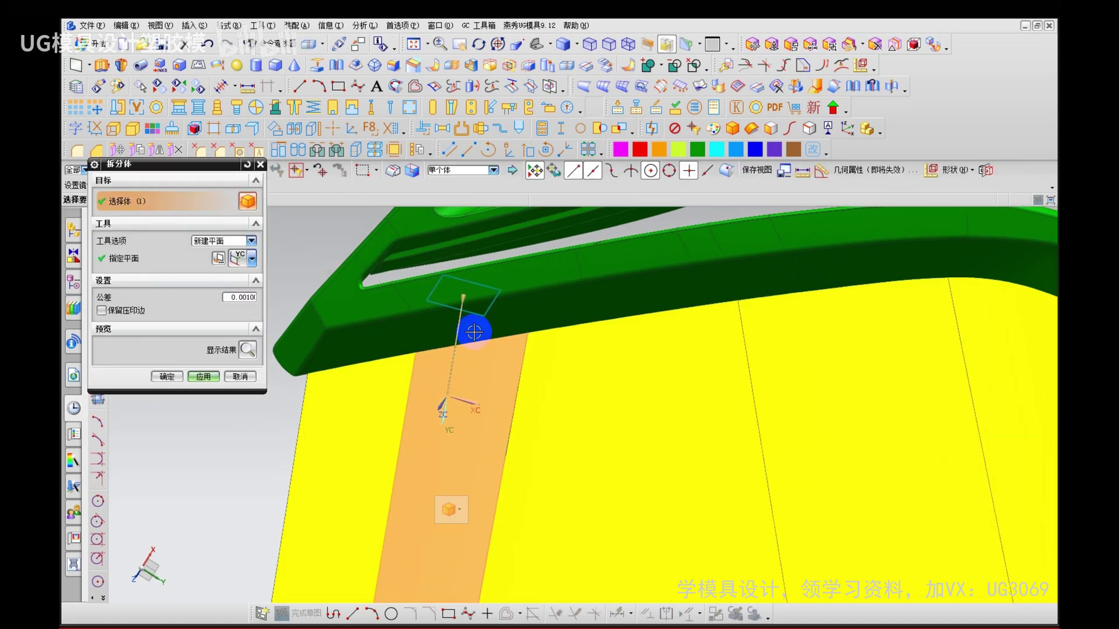
{"action": "left_click", "coordinate": [464, 297]}
{"action": "type", "text": "20"}
{"action": "key", "text": "Return"}
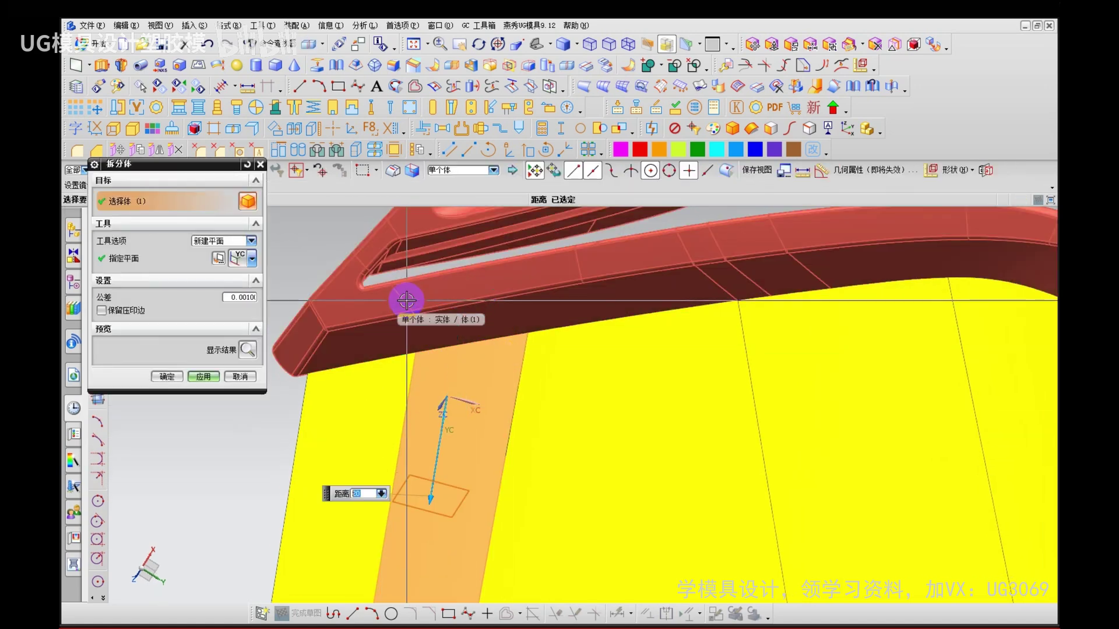
{"action": "middle_click", "coordinate": [503, 465]}
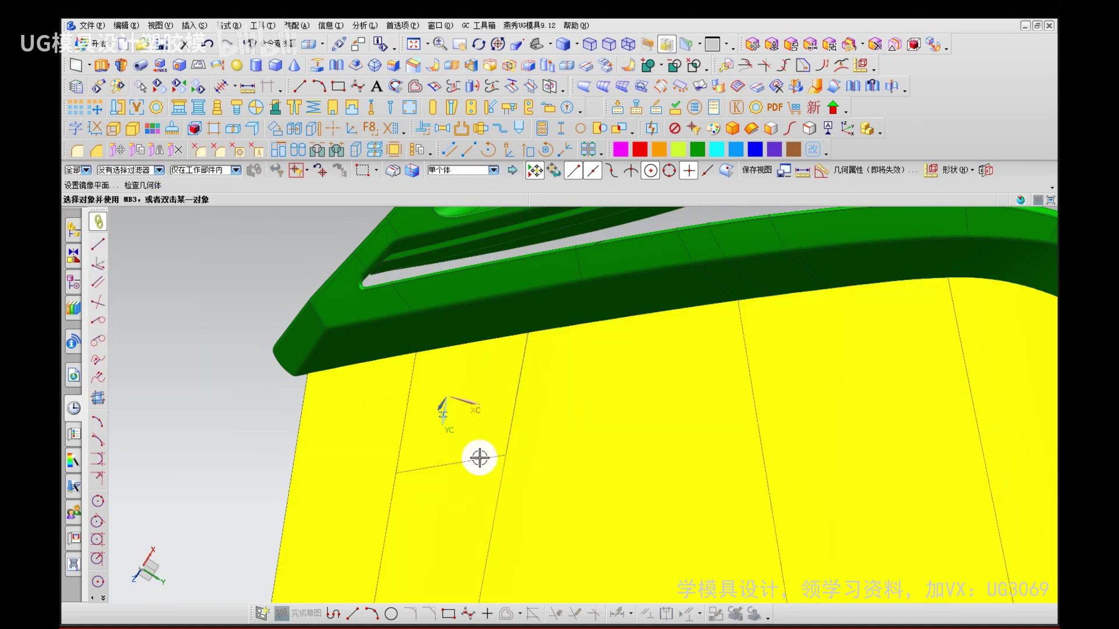
{"action": "left_click", "coordinate": [485, 394]}
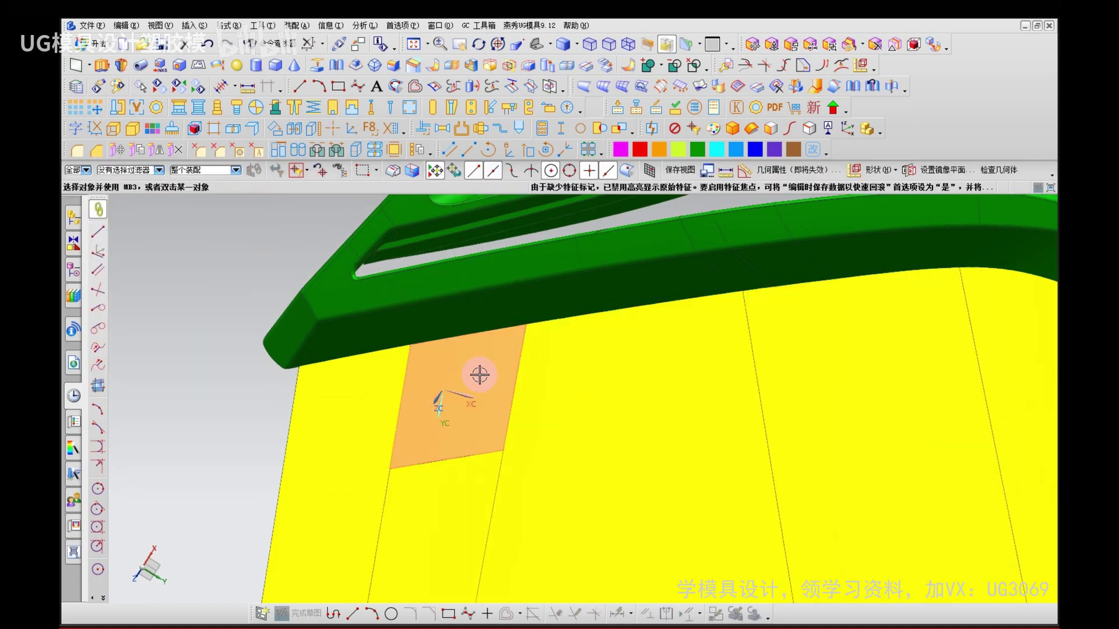
{"action": "key", "text": "Delete"}
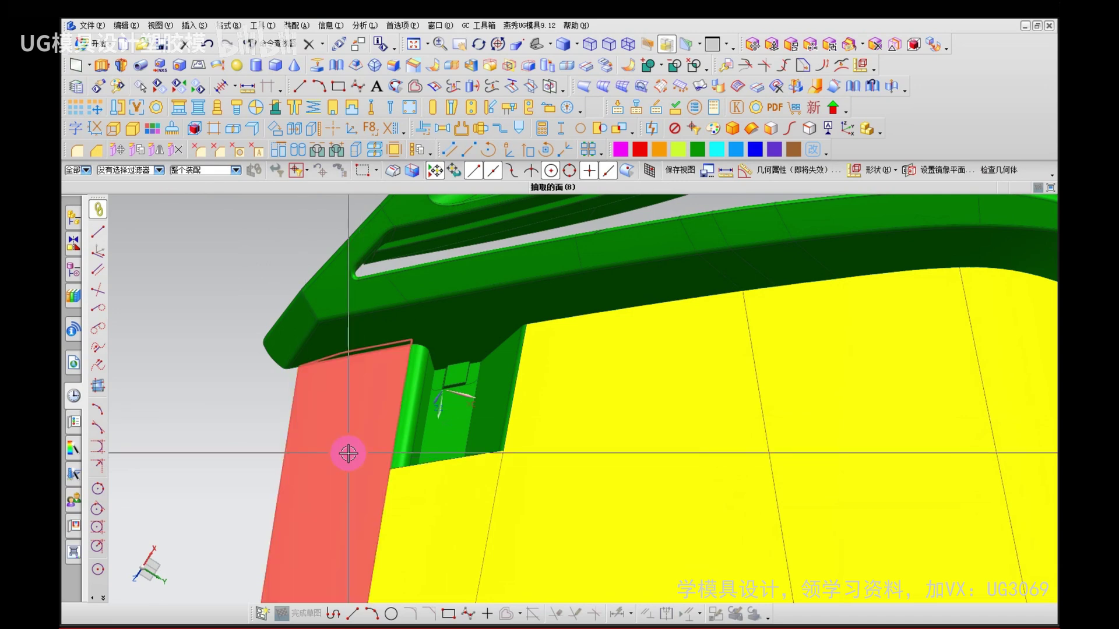
{"action": "key", "text": "ctrl+z"}
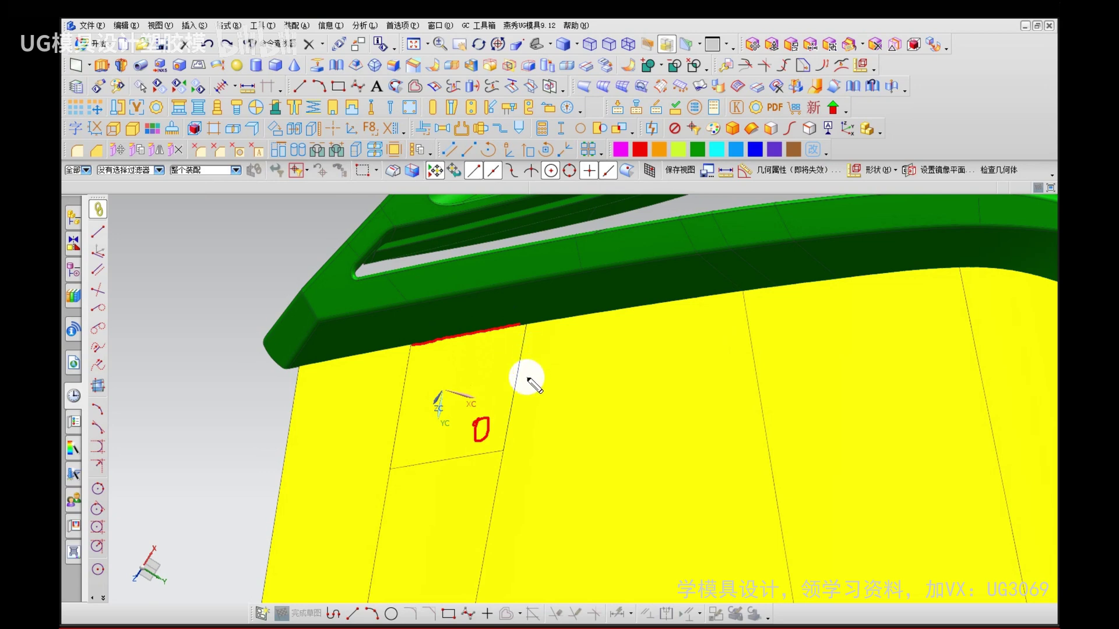
Step: Delete the small split-off yellow patch between the product edge and the split line, exposing the green groove faces
{"action": "left_click", "coordinate": [499, 376]}
{"action": "key", "text": "Delete"}
{"action": "middle_click_drag", "start_coordinate": [412, 407], "coordinate": [472, 427]}
{"action": "scroll", "coordinate": [446, 431], "scroll_direction": "up", "scroll_amount": 4}
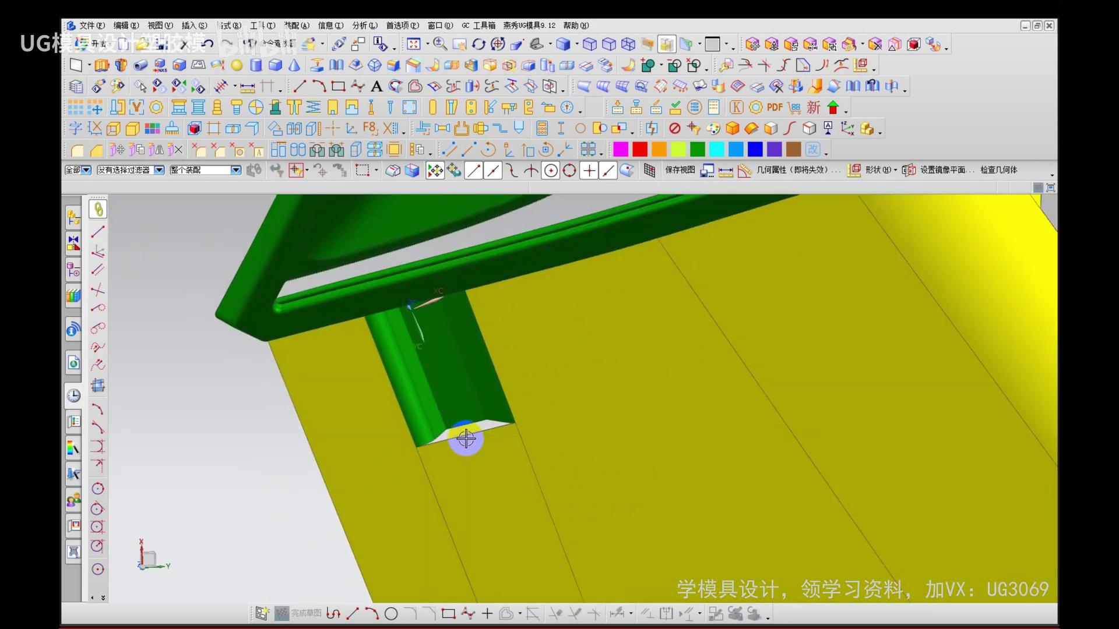
{"action": "key", "text": "ctrl+shift+d"}
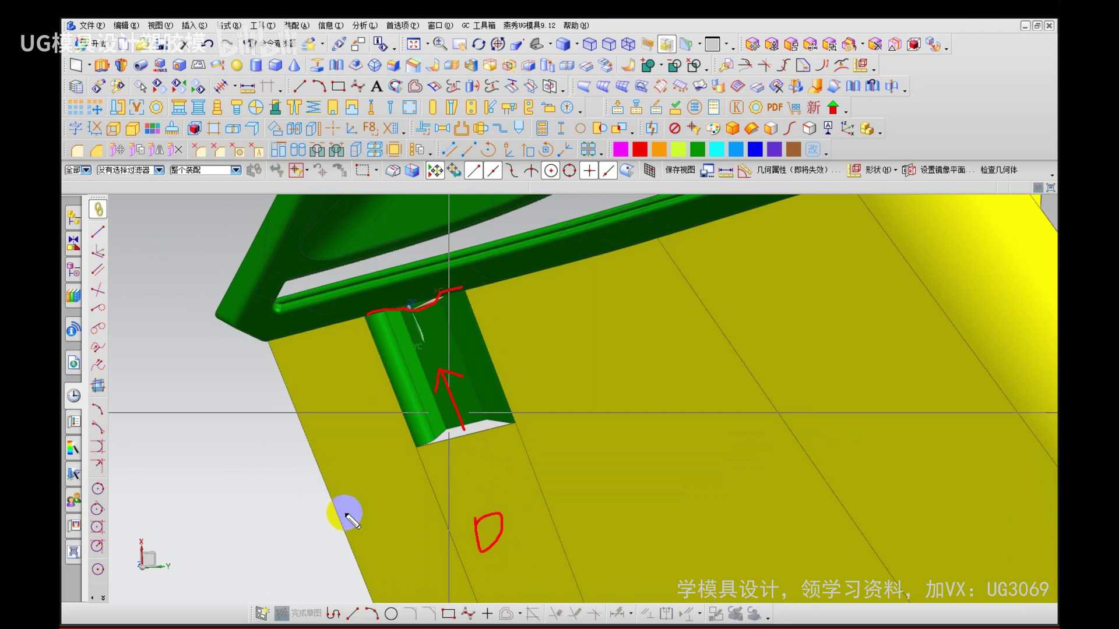
{"action": "key", "text": "Escape"}
{"action": "middle_click_drag", "start_coordinate": [262, 513], "coordinate": [233, 448], "text": "shift"}
{"action": "key", "text": "ctrl+shift+d"}
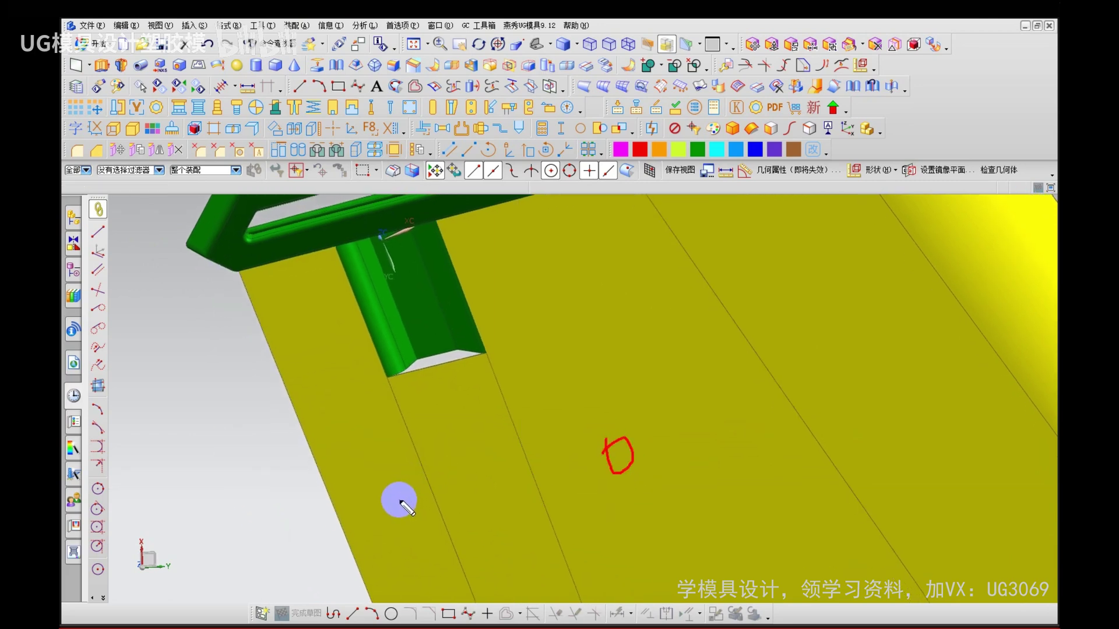
{"action": "key", "text": "Escape"}
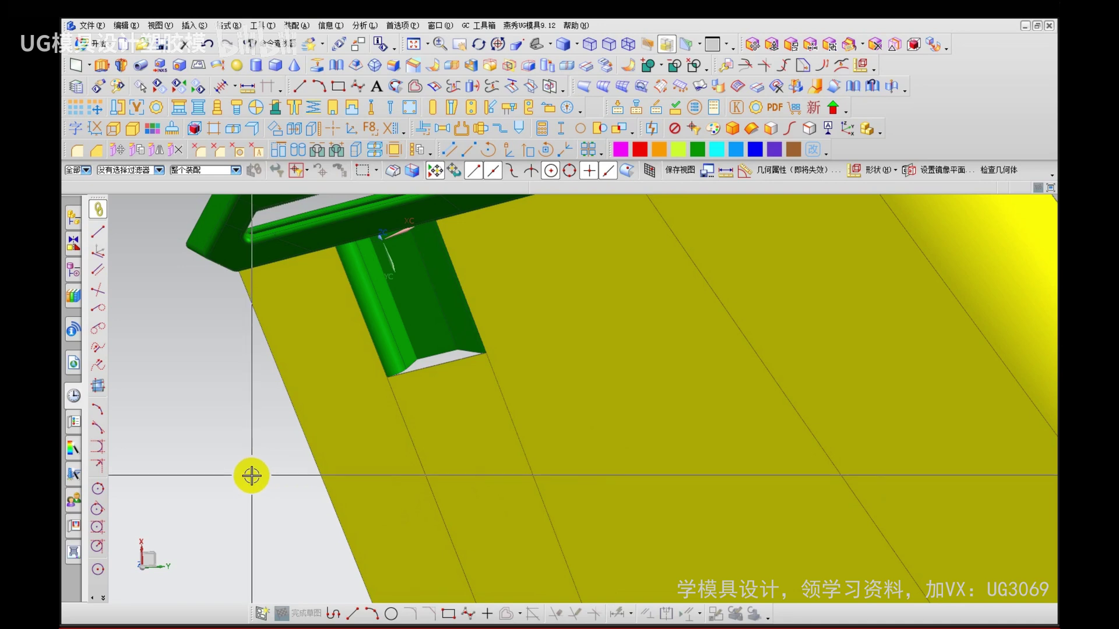
{"action": "scroll", "coordinate": [396, 367], "scroll_direction": "down", "scroll_amount": 5}
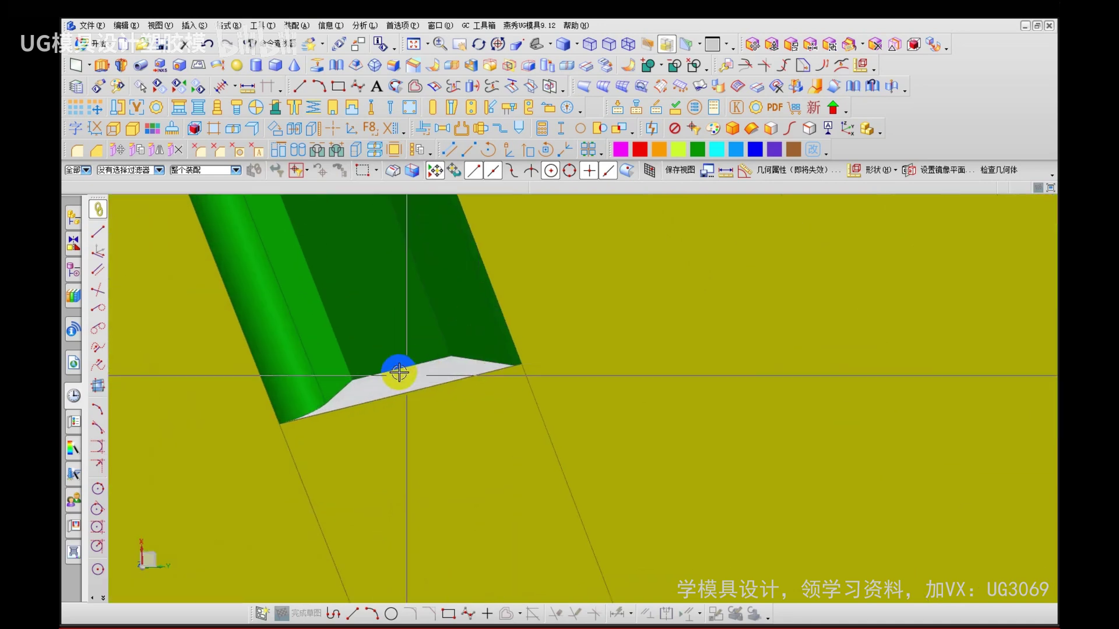
Step: Extrude the parting strip's split edge at the end of the groove by 150 mm to make a closing sheet
{"action": "key", "text": "x"}
{"action": "left_click", "coordinate": [401, 399]}
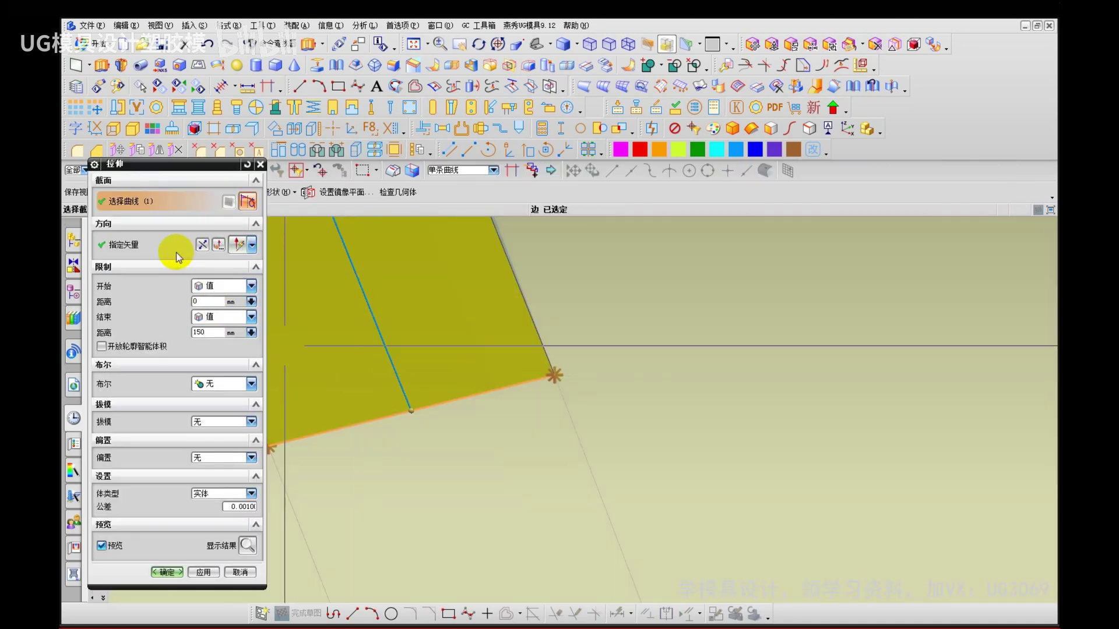
{"action": "middle_click", "coordinate": [516, 415]}
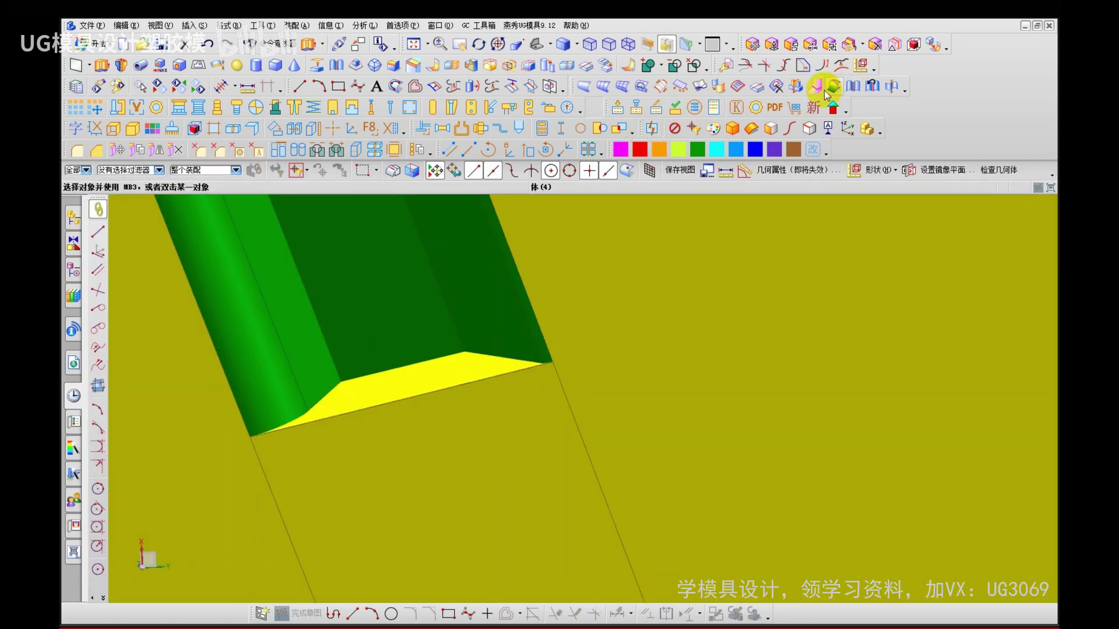
Step: Trim the new end sheet against the five adjoining groove faces, keeping the region that closes the groove opening
{"action": "left_click", "coordinate": [192, 27]}
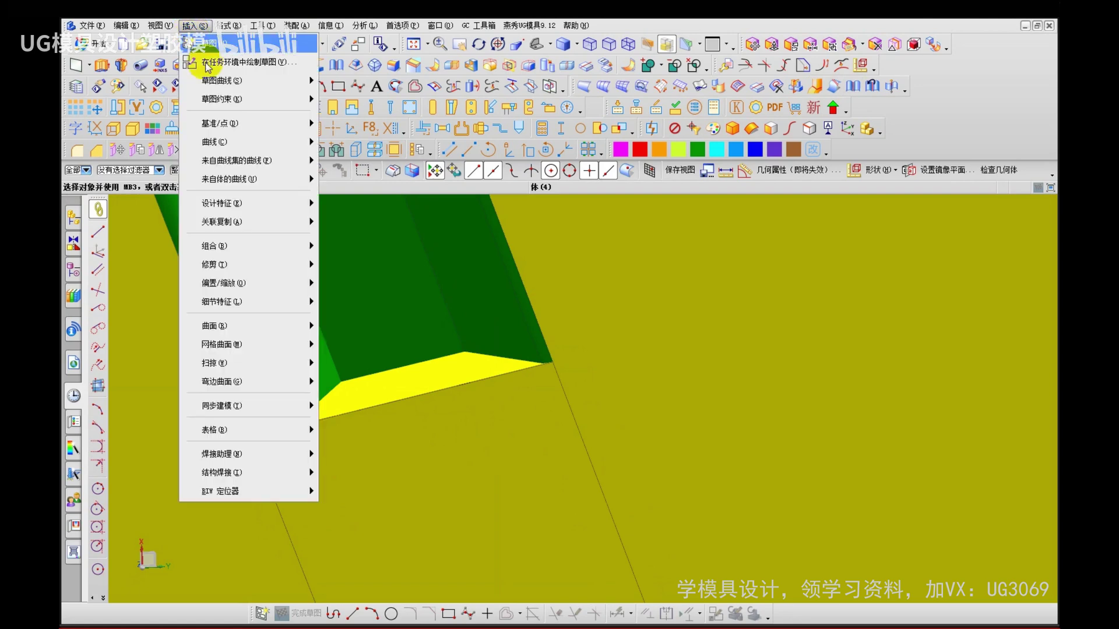
{"action": "mouse_move", "coordinate": [242, 266]}
{"action": "left_click", "coordinate": [367, 303]}
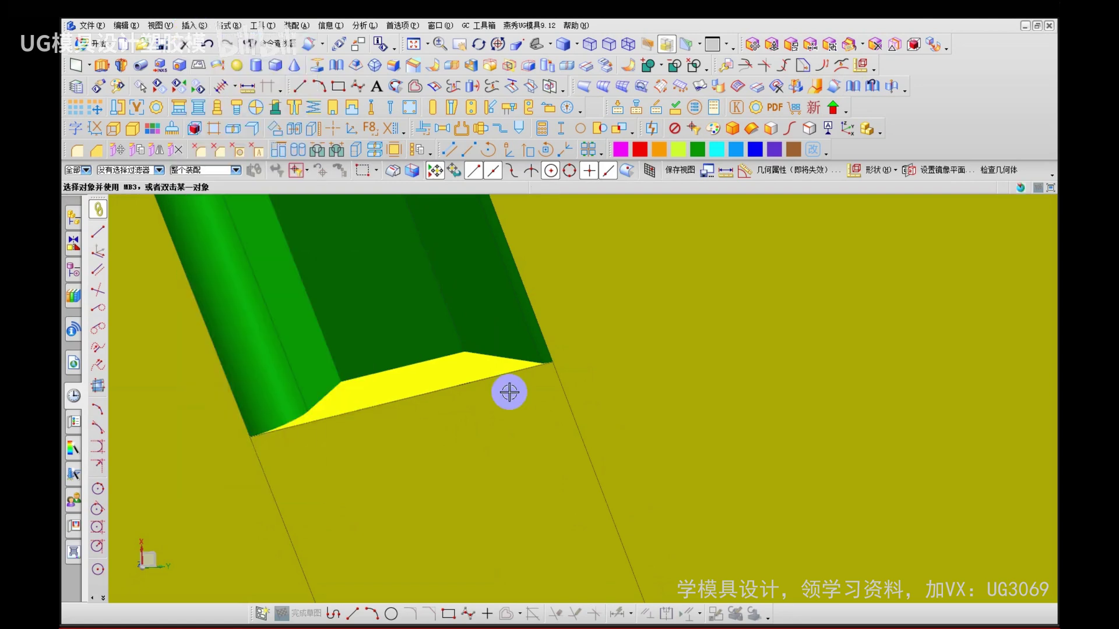
{"action": "left_click", "coordinate": [402, 379]}
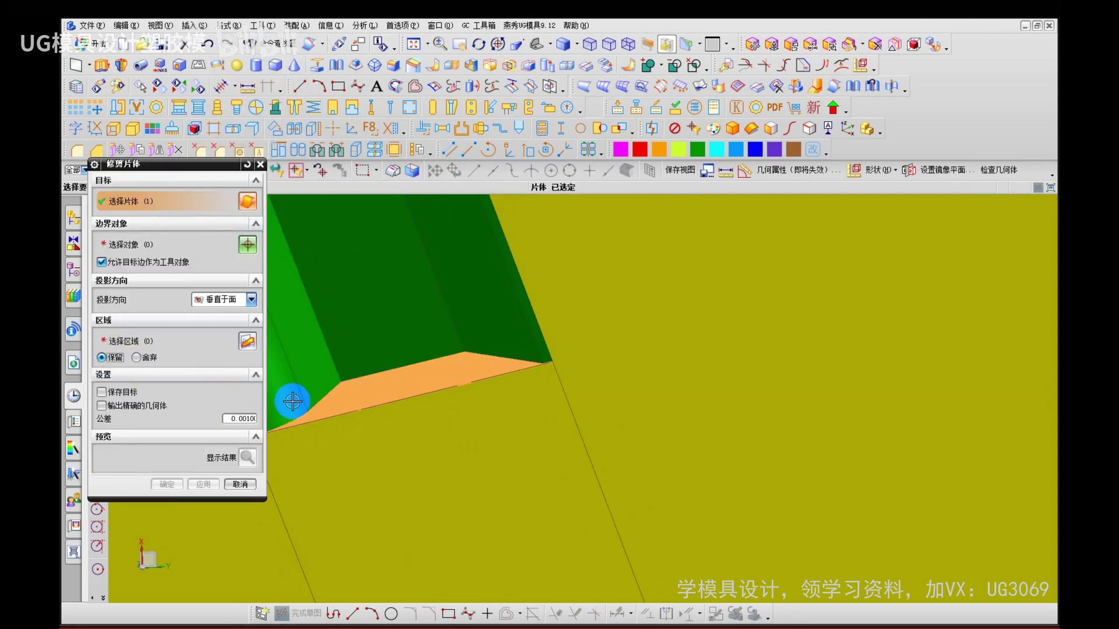
{"action": "left_click", "coordinate": [312, 364]}
{"action": "left_click", "coordinate": [449, 333]}
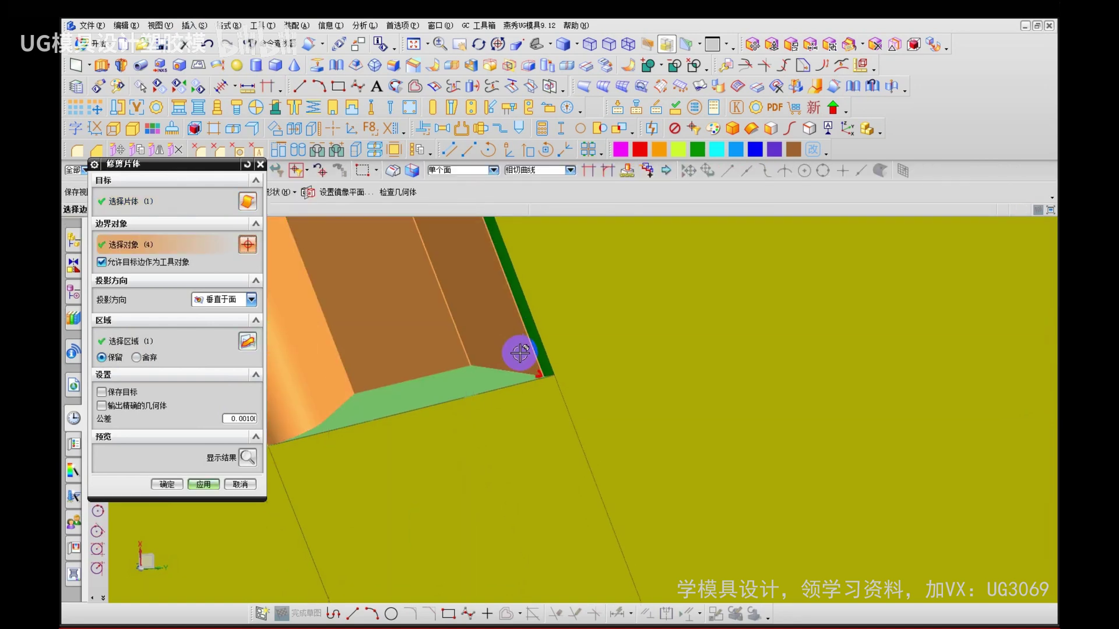
{"action": "left_click", "coordinate": [532, 349]}
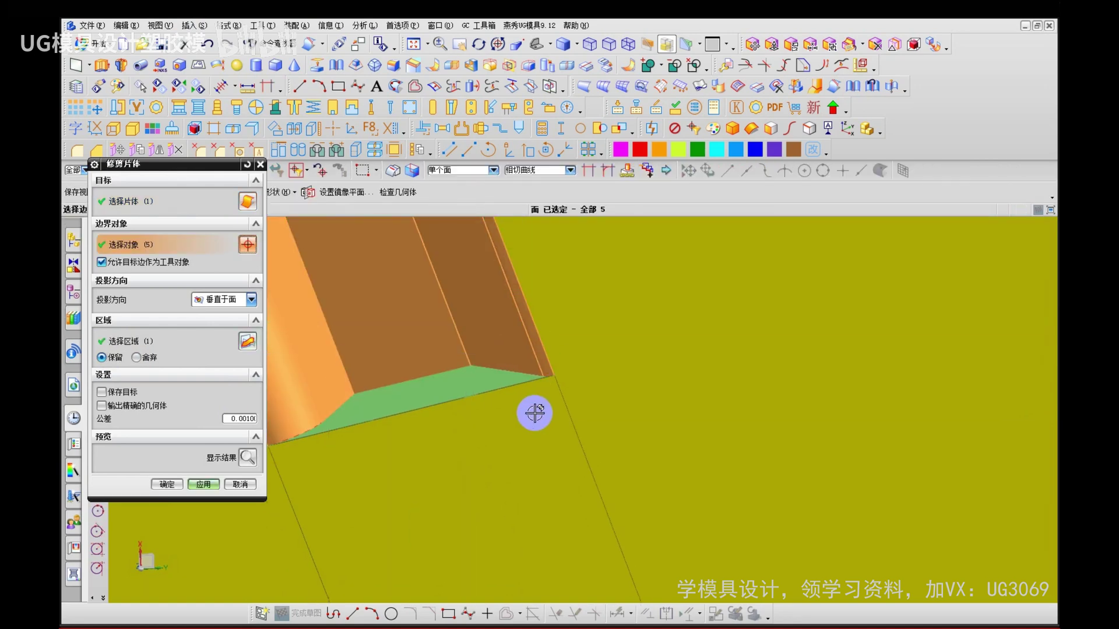
{"action": "middle_click", "coordinate": [449, 401]}
{"action": "middle_click_drag", "start_coordinate": [454, 352], "coordinate": [391, 304]}
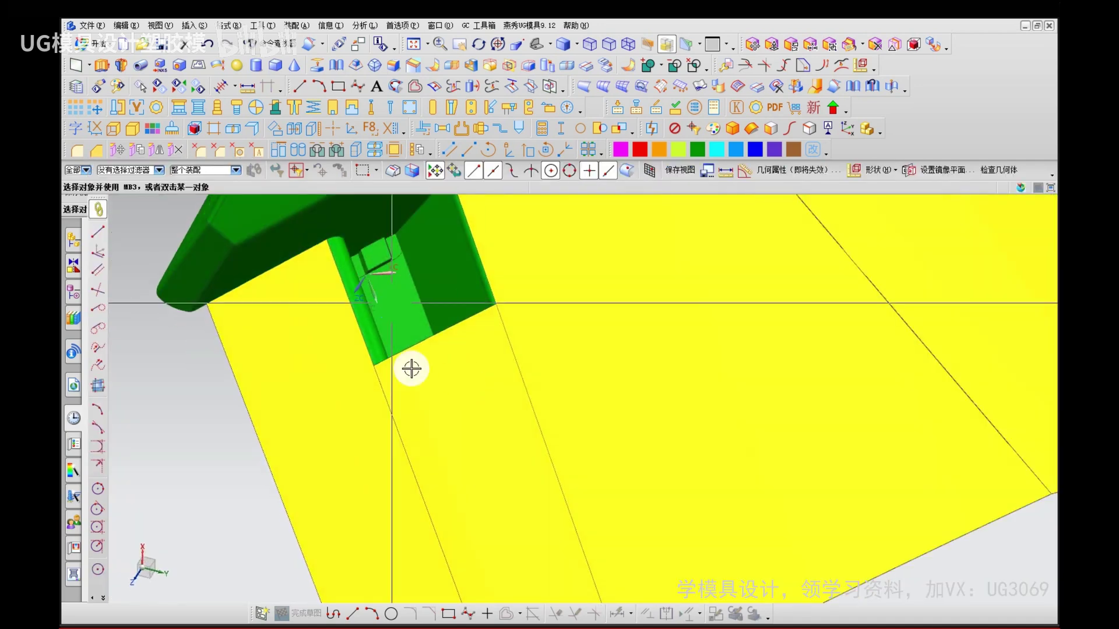
Step: Hide the green product body so only the parting sheets and groove faces remain
{"action": "scroll", "coordinate": [399, 408], "scroll_direction": "down", "scroll_amount": 3}
{"action": "left_click", "coordinate": [353, 297]}
{"action": "key", "text": "ctrl+b"}
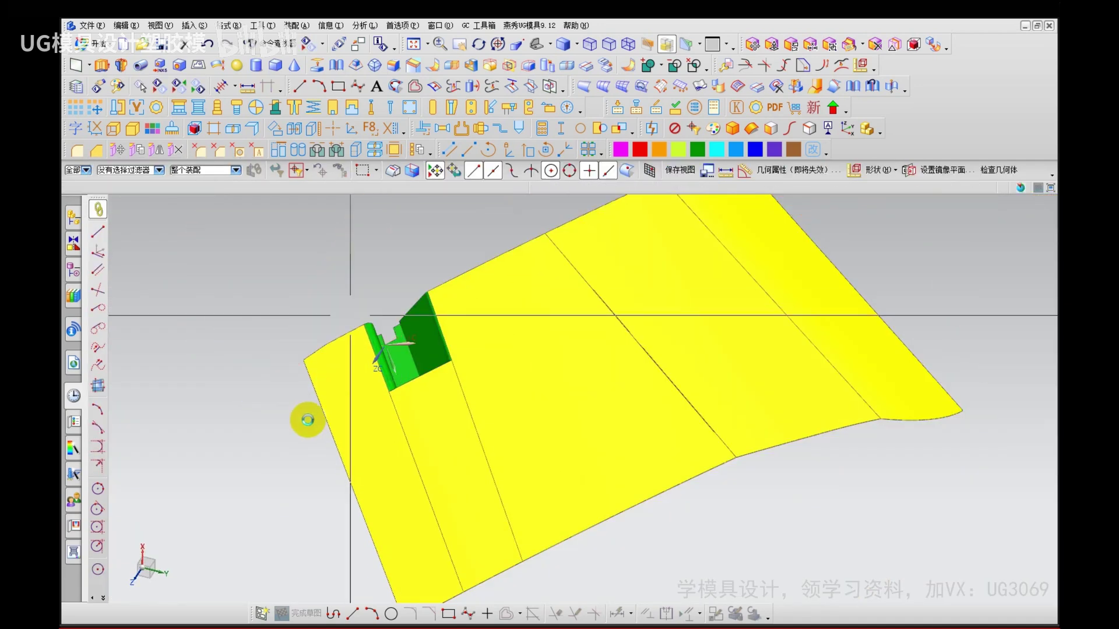
Step: Sew the large yellow parting sheet to the narrow strips, groove faces and end sheet with a tolerance of 0.0254
{"action": "scroll", "coordinate": [309, 436], "scroll_direction": "down", "scroll_amount": 1}
{"action": "key", "text": "f"}
{"action": "left_click", "coordinate": [669, 307]}
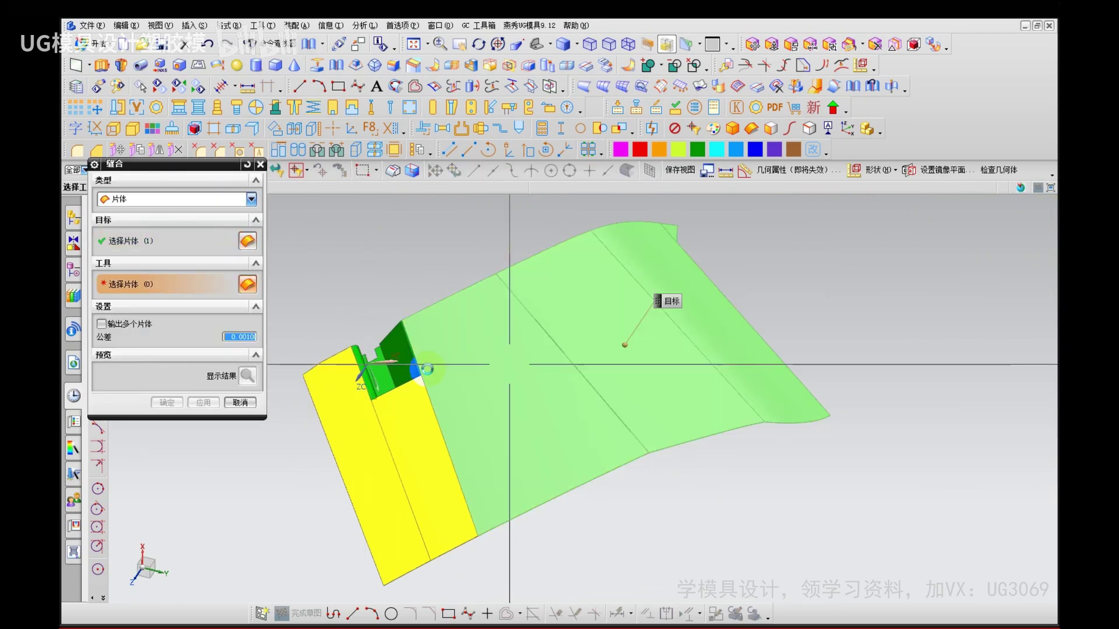
{"action": "scroll", "coordinate": [309, 309], "scroll_direction": "down", "scroll_amount": 2}
{"action": "left_click_drag", "start_coordinate": [297, 296], "coordinate": [429, 489]}
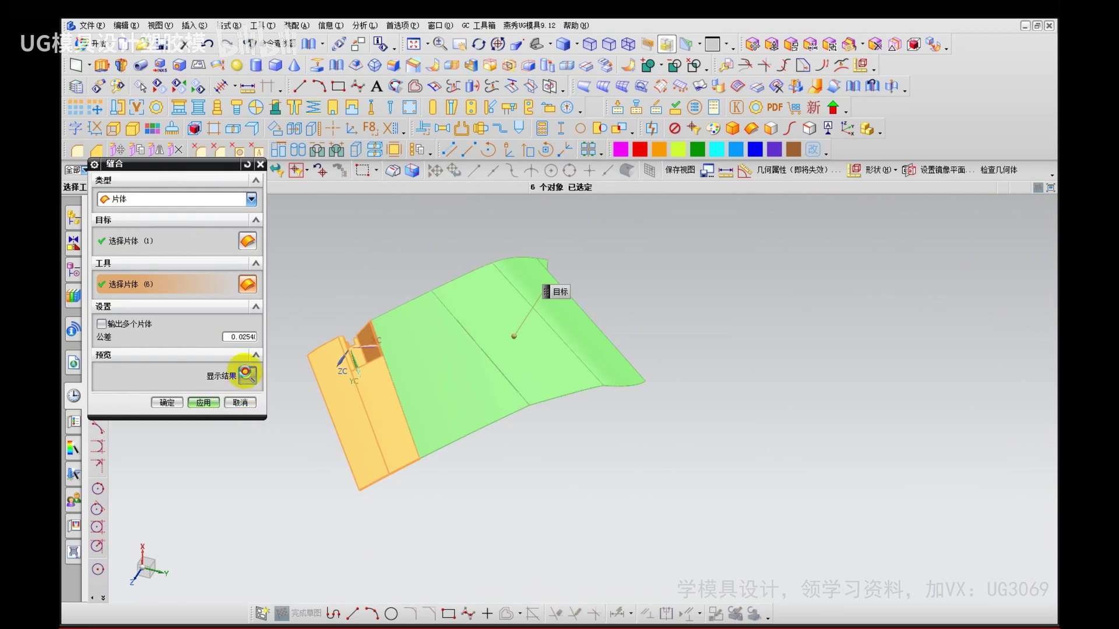
{"action": "left_click", "coordinate": [248, 376]}
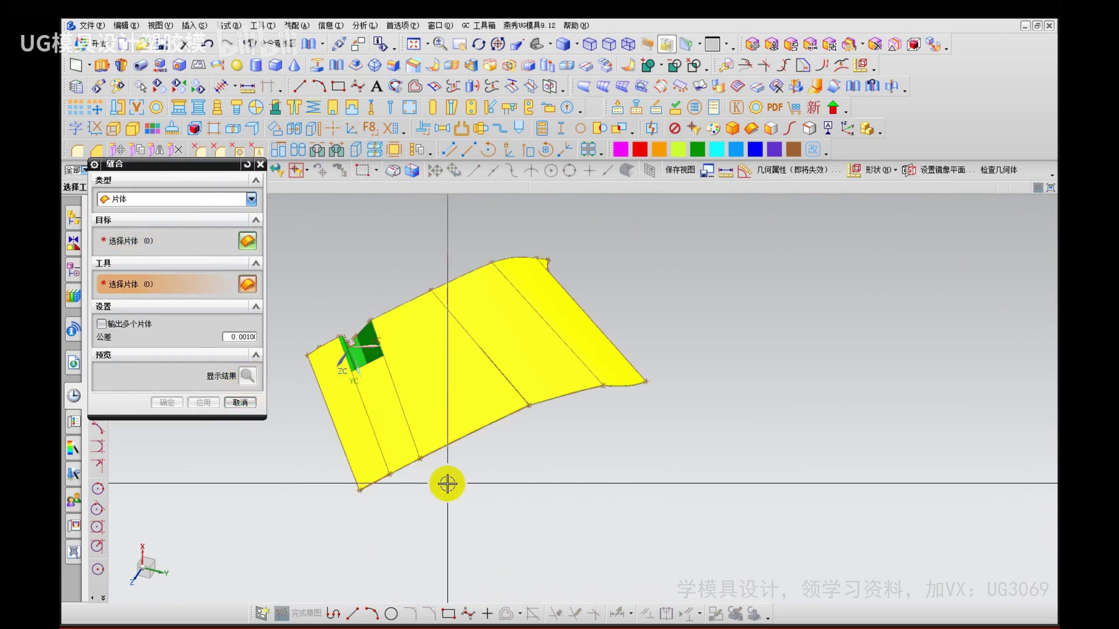
{"action": "key", "text": "Escape"}
Step: Show all hidden bodies again so the product appears with the sewn parting sheet
{"action": "key", "text": "ctrl+shift+u"}
{"action": "key", "text": "ctrl+f"}
{"action": "scroll", "coordinate": [595, 457], "scroll_direction": "up", "scroll_amount": 2}
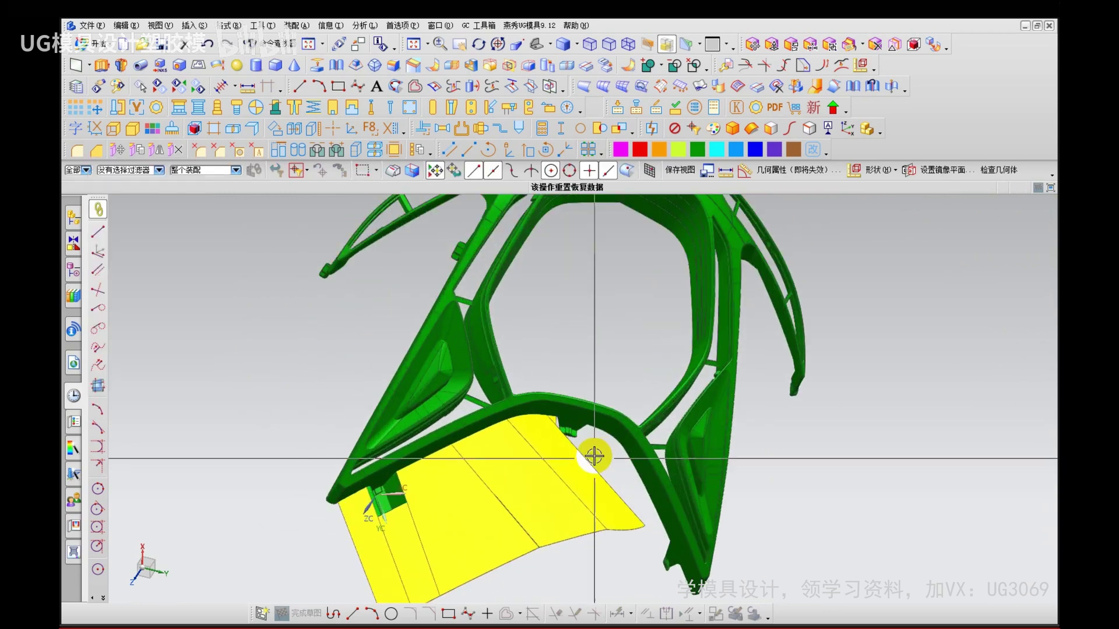
Step: Examine the small central tab on the product's lower rim and how the yellow parting sheet's edge meets it from several directions
{"action": "scroll", "coordinate": [595, 458], "scroll_direction": "up", "scroll_amount": 3}
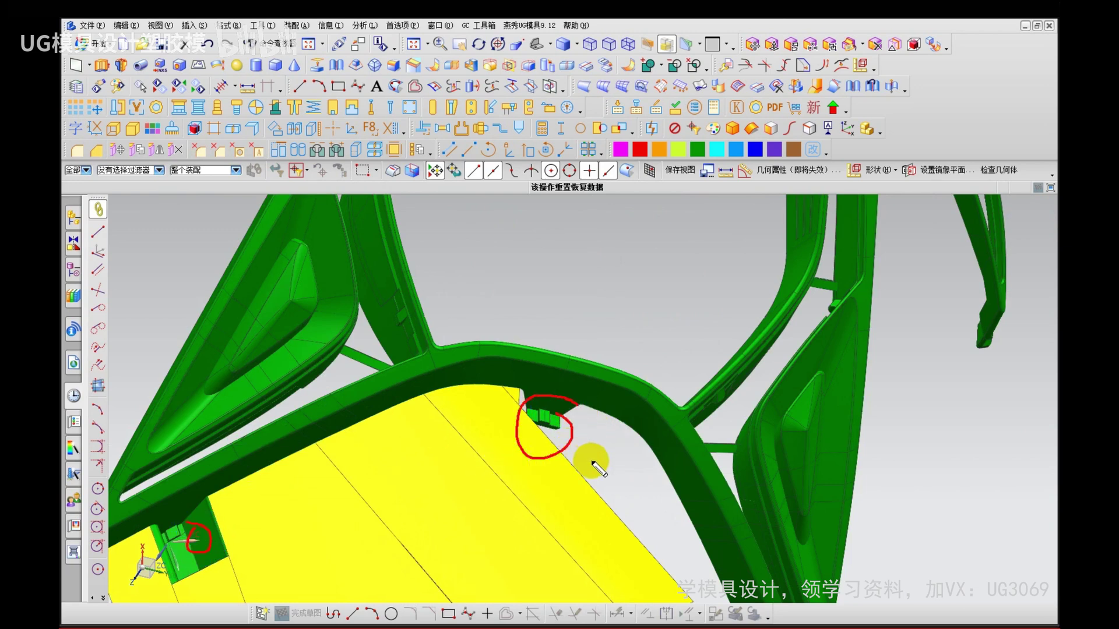
{"action": "middle_click_drag", "start_coordinate": [599, 466], "coordinate": [327, 497]}
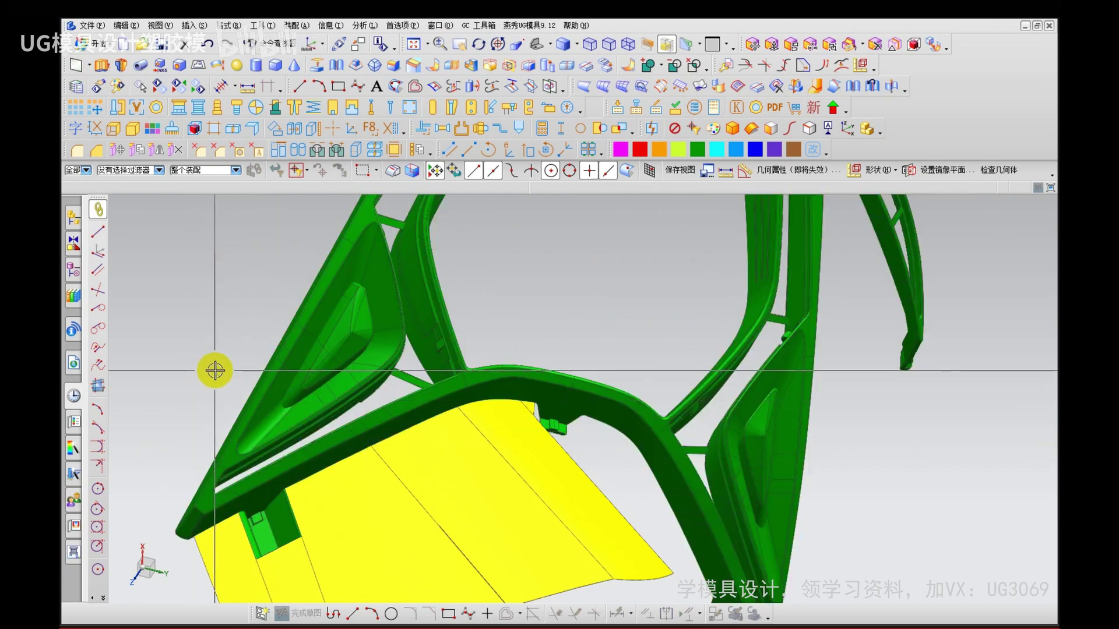
{"action": "mouse_move", "coordinate": [212, 384]}
{"action": "middle_mouse_down"}
{"action": "mouse_move", "coordinate": [233, 375]}
{"action": "mouse_move", "coordinate": [234, 393]}
{"action": "mouse_move", "coordinate": [228, 383]}
{"action": "middle_mouse_up"}
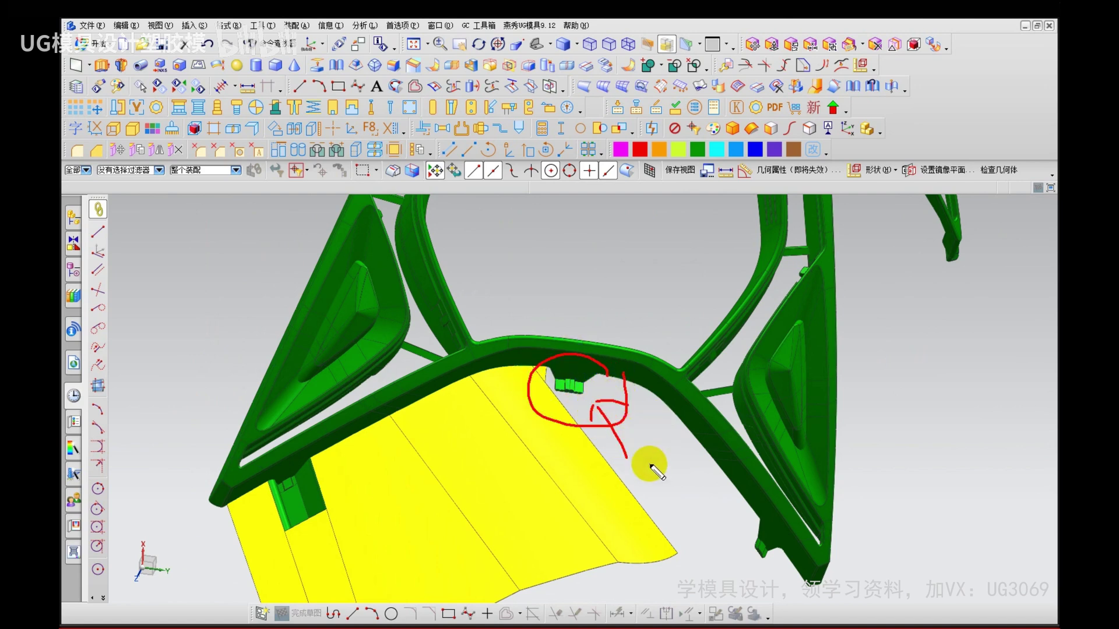
{"action": "mouse_move", "coordinate": [657, 471]}
{"action": "middle_mouse_down"}
{"action": "mouse_move", "coordinate": [194, 462]}
{"action": "mouse_move", "coordinate": [220, 377]}
{"action": "mouse_move", "coordinate": [261, 373]}
{"action": "middle_mouse_up"}
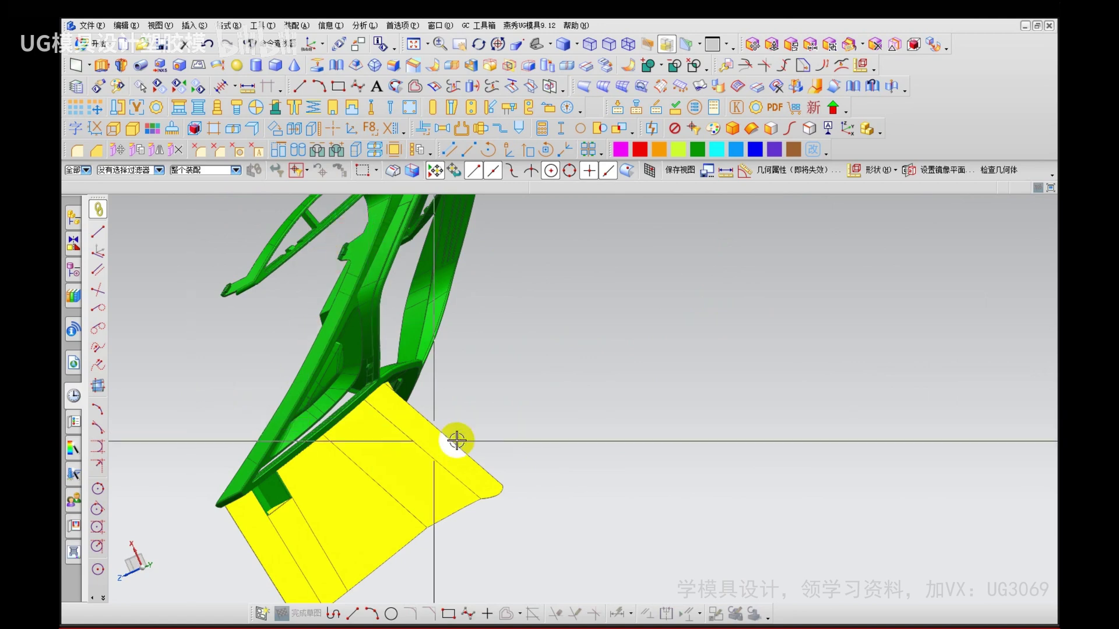
{"action": "middle_click_drag", "start_coordinate": [444, 418], "coordinate": [467, 392]}
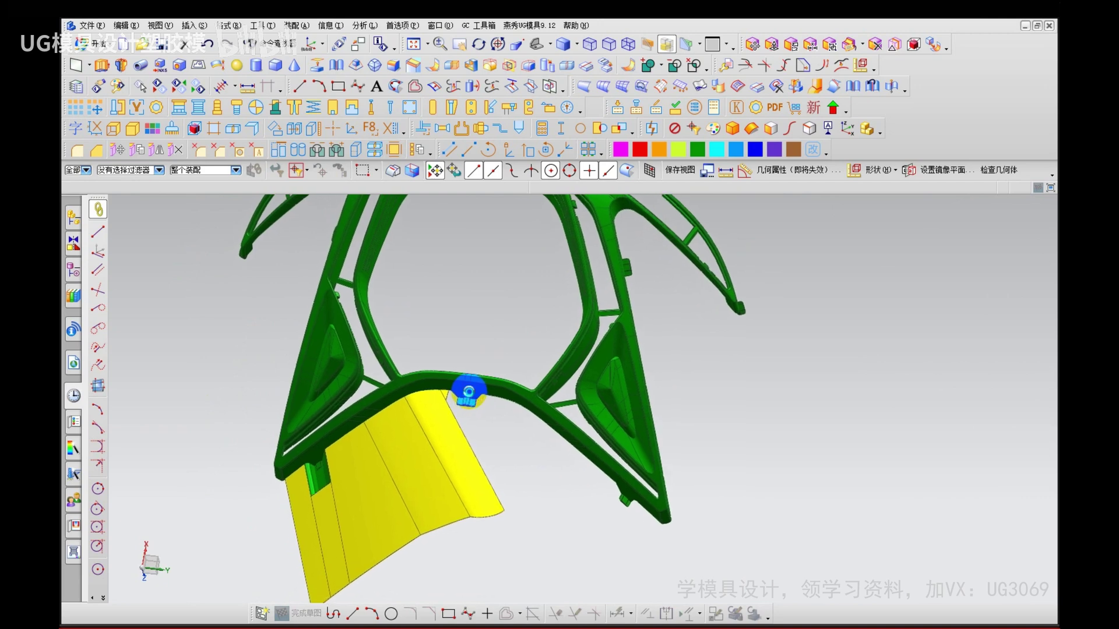
{"action": "key", "text": "F8"}
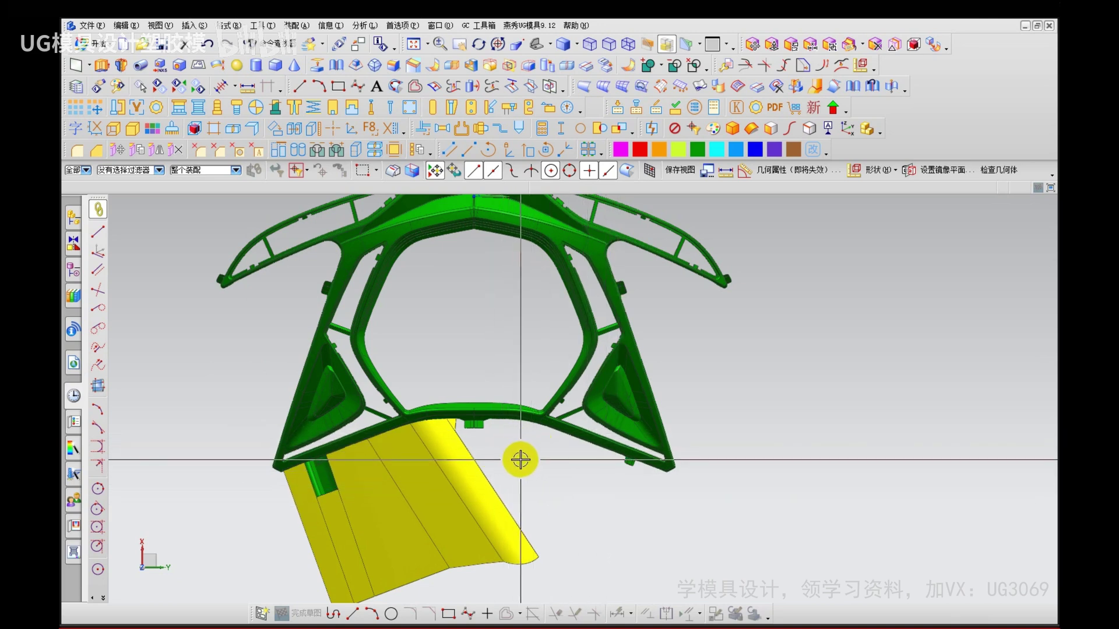
{"action": "scroll", "coordinate": [522, 460], "scroll_direction": "up", "scroll_amount": 1}
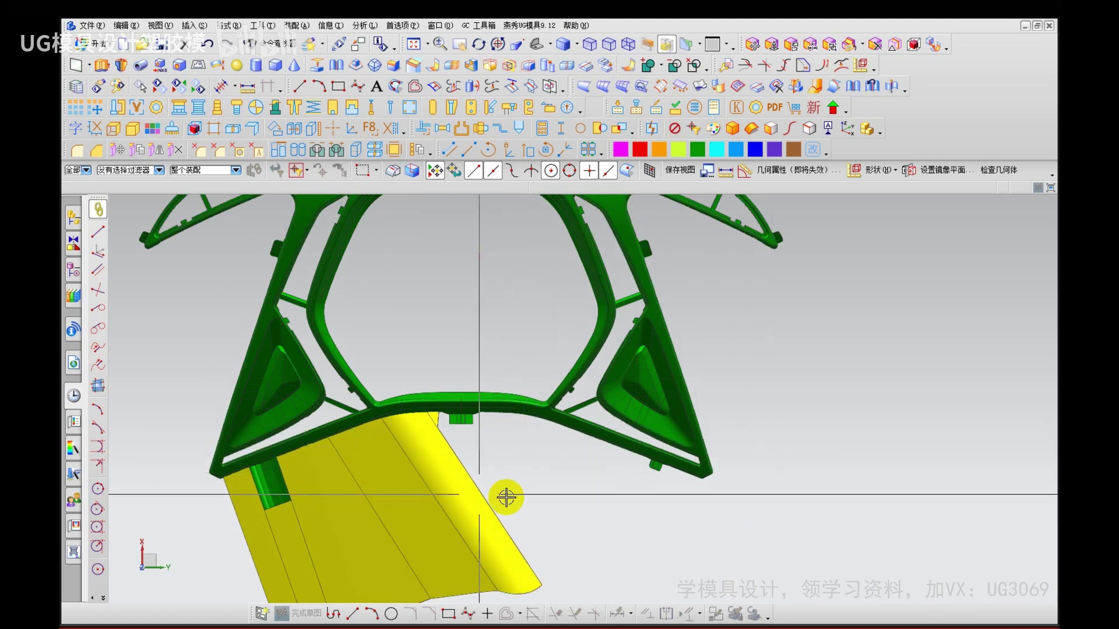
{"action": "middle_click_drag", "start_coordinate": [542, 505], "coordinate": [534, 466], "text": "shift"}
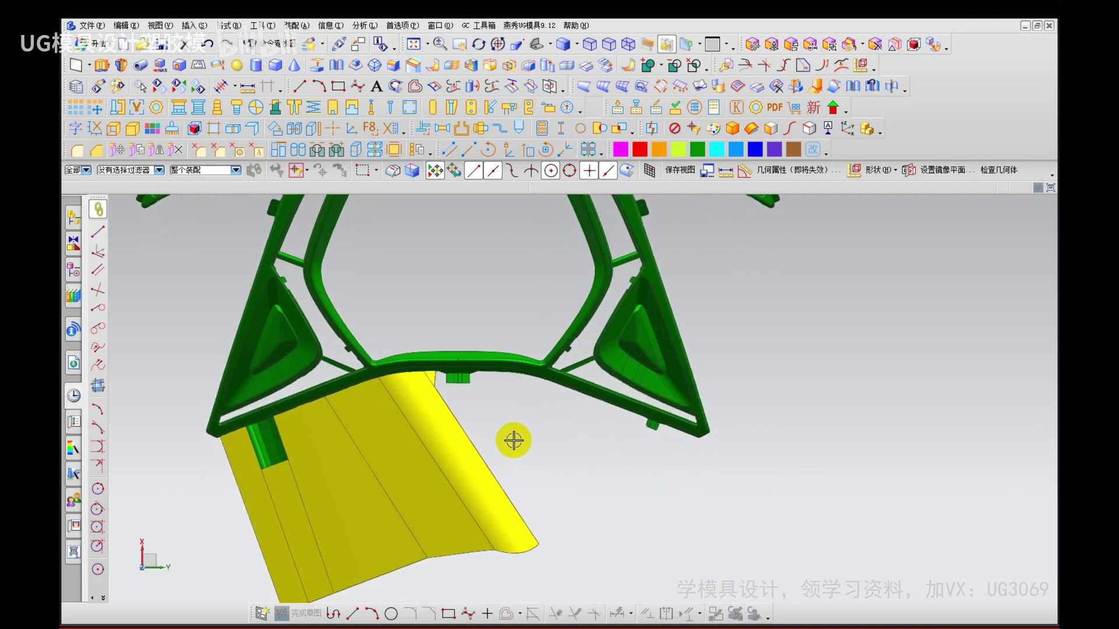
{"action": "scroll", "coordinate": [477, 412], "scroll_direction": "up", "scroll_amount": 3}
{"action": "middle_click_drag", "start_coordinate": [472, 412], "coordinate": [470, 302]}
{"action": "right_click", "coordinate": [524, 417]}
{"action": "left_click", "coordinate": [559, 357]}
{"action": "left_click", "coordinate": [457, 342]}
{"action": "scroll", "coordinate": [470, 298], "scroll_direction": "up", "scroll_amount": 5}
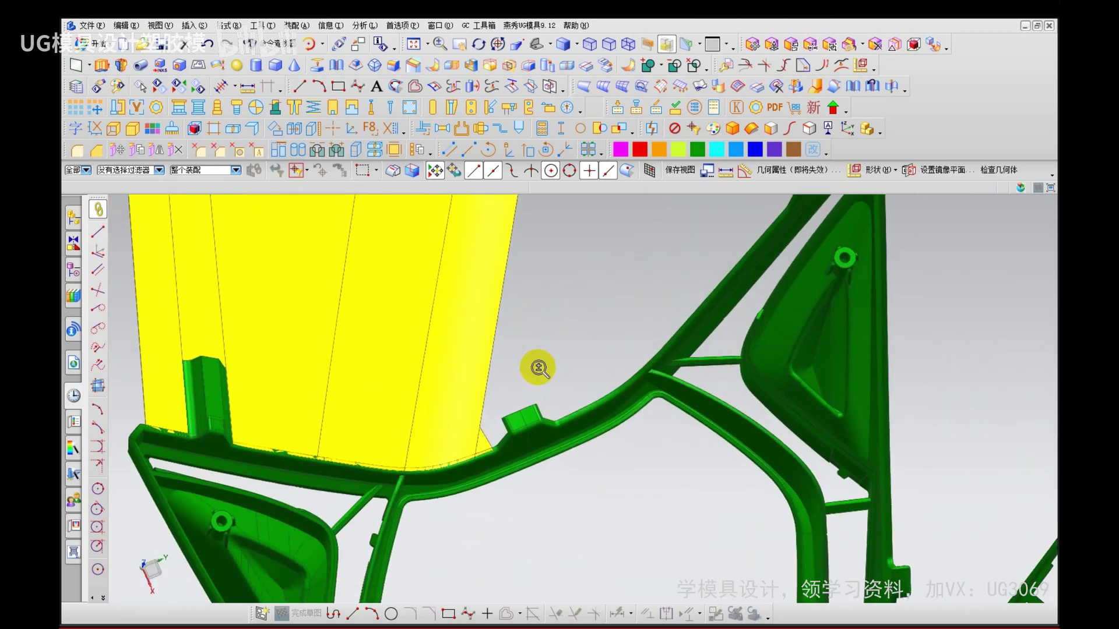
{"action": "middle_click_drag", "start_coordinate": [538, 368], "coordinate": [490, 435]}
{"action": "scroll", "coordinate": [490, 435], "scroll_direction": "up", "scroll_amount": 3}
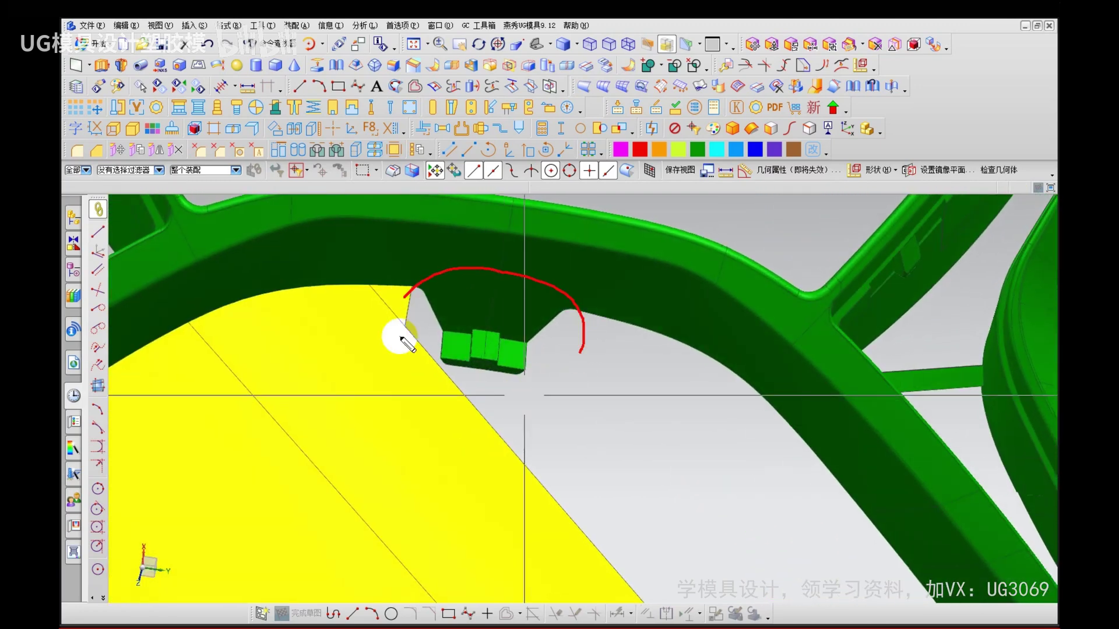
{"action": "key", "text": "Escape"}
{"action": "scroll", "coordinate": [574, 408], "scroll_direction": "down", "scroll_amount": 2}
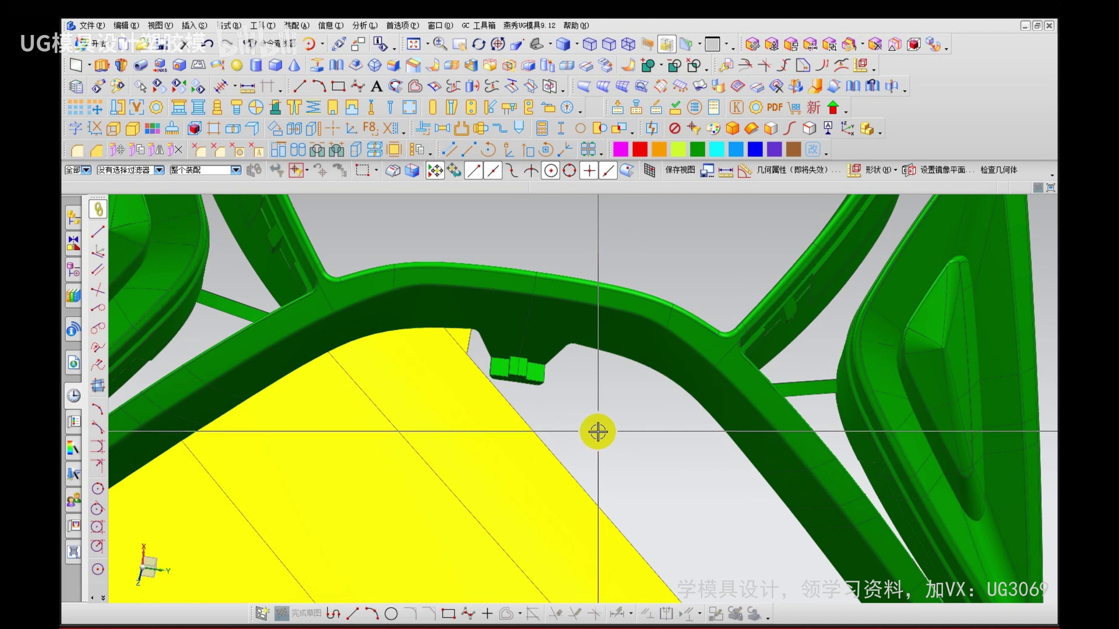
Step: Display the product in face analysis shading and inspect the colours around the central tab and lower rim
{"action": "left_click", "coordinate": [615, 448]}
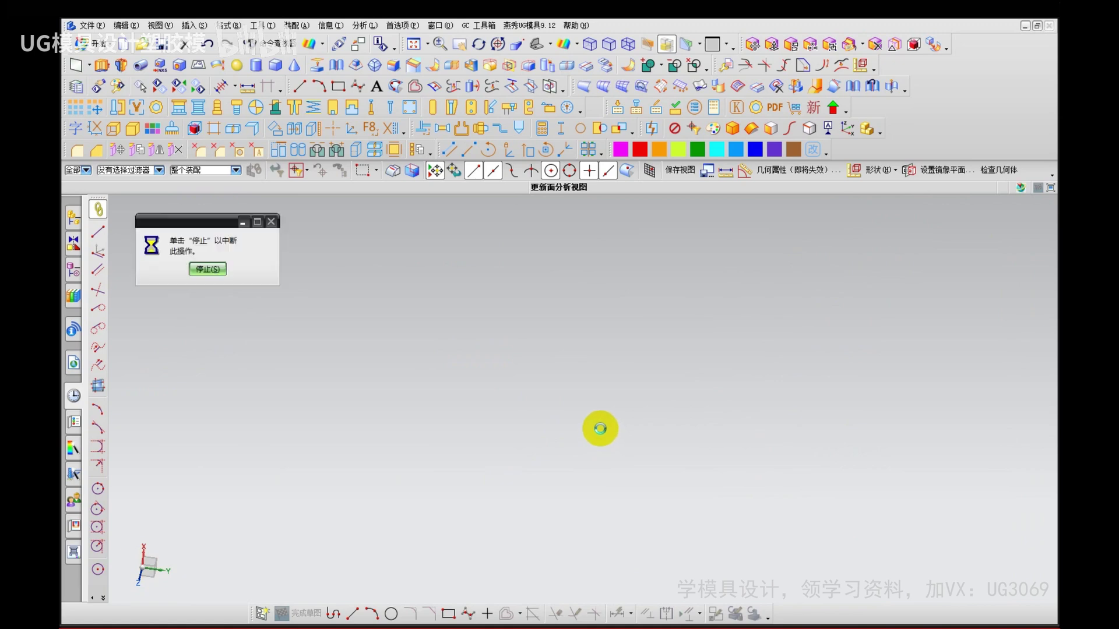
{"action": "scroll", "coordinate": [600, 428], "scroll_direction": "up", "scroll_amount": 1}
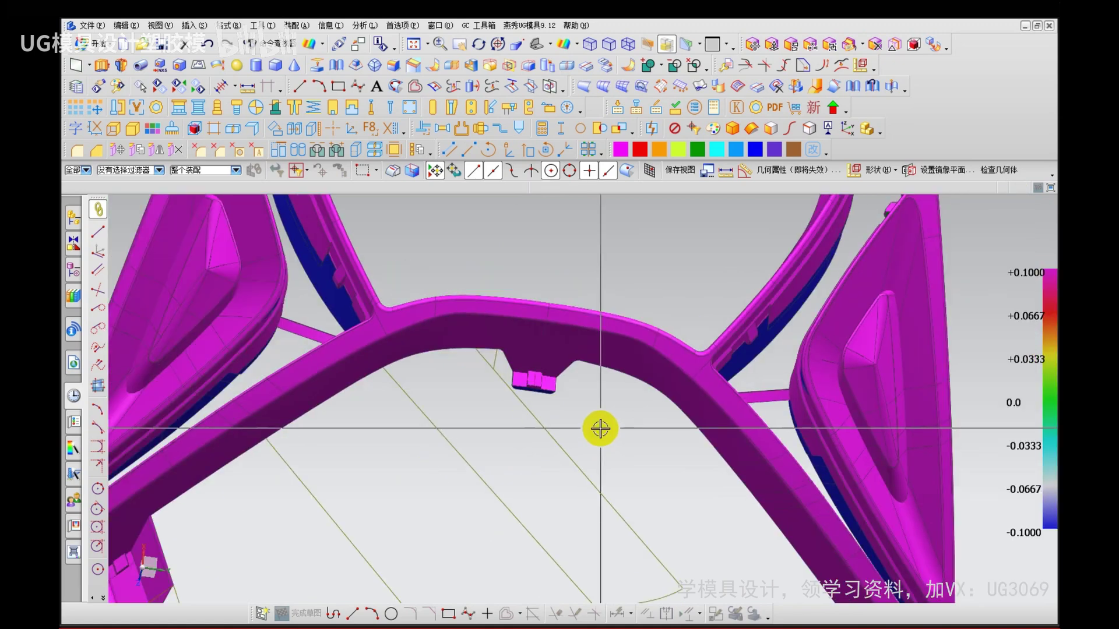
{"action": "scroll", "coordinate": [601, 429], "scroll_direction": "up", "scroll_amount": 2}
{"action": "mouse_move", "coordinate": [605, 431]}
{"action": "middle_mouse_down"}
{"action": "mouse_move", "coordinate": [610, 450]}
{"action": "mouse_move", "coordinate": [602, 419]}
{"action": "mouse_move", "coordinate": [662, 487]}
{"action": "mouse_move", "coordinate": [620, 472]}
{"action": "middle_mouse_up"}
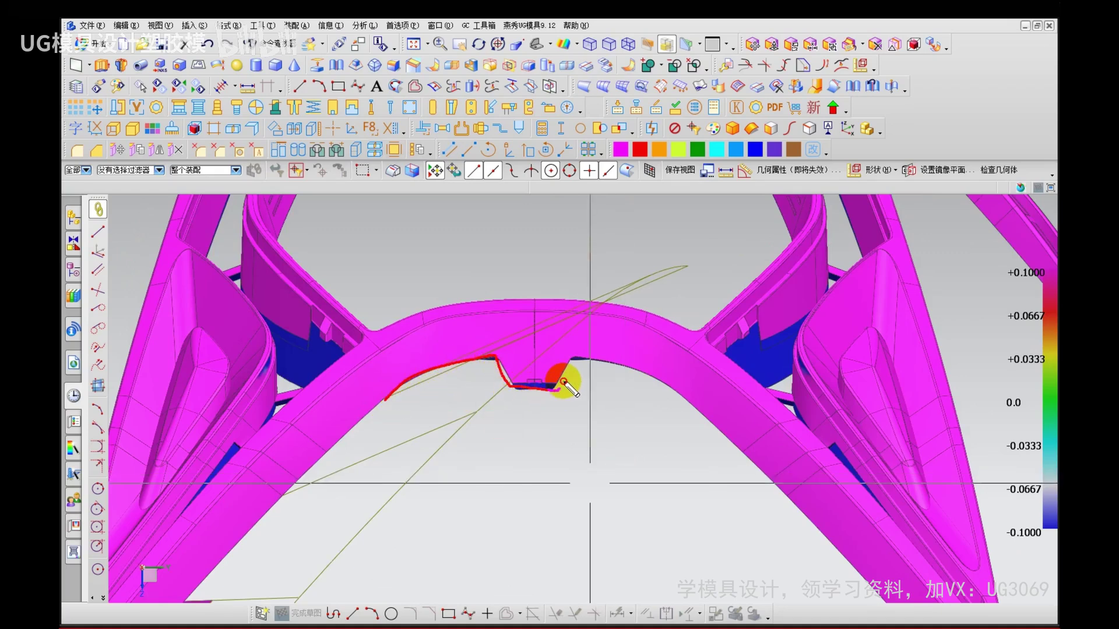
{"action": "key", "text": "Escape"}
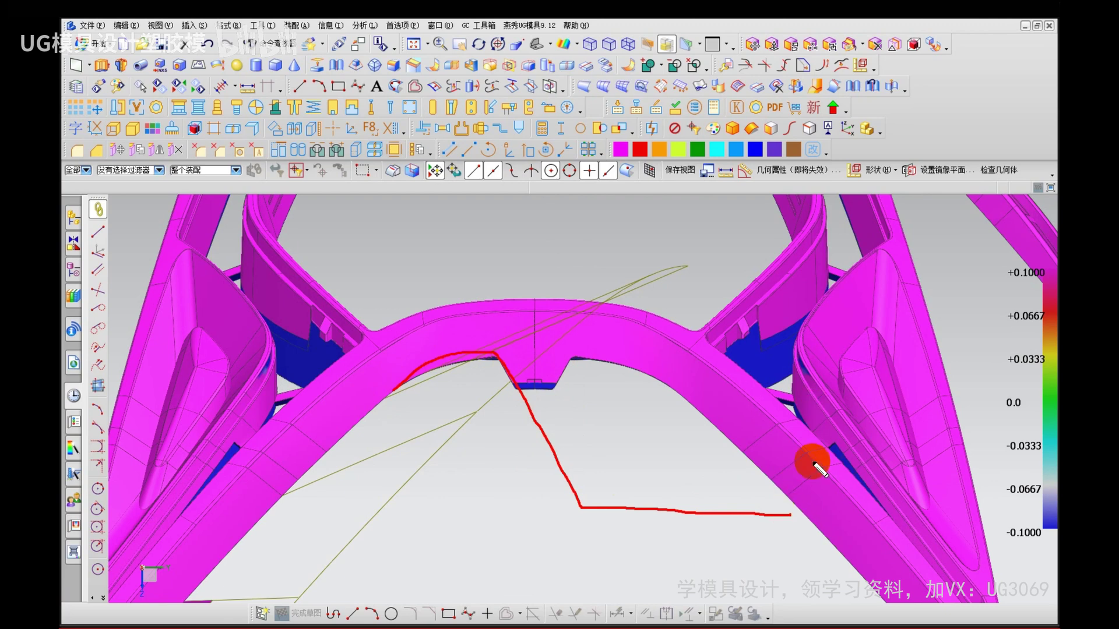
{"action": "left_click", "coordinate": [982, 519]}
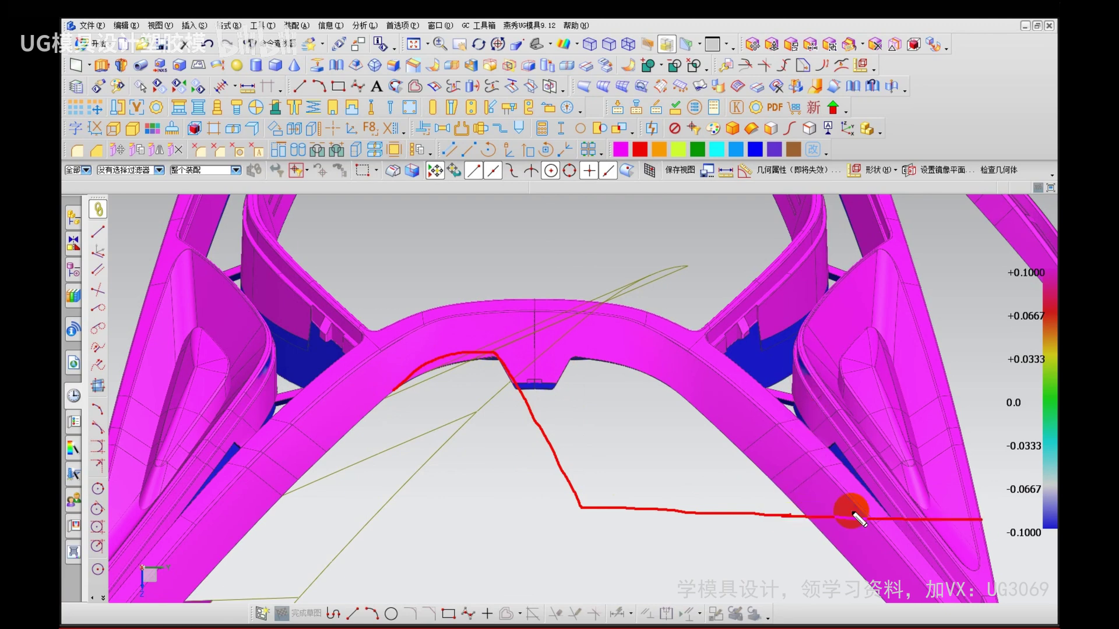
{"action": "left_click_drag", "start_coordinate": [613, 403], "coordinate": [631, 430]}
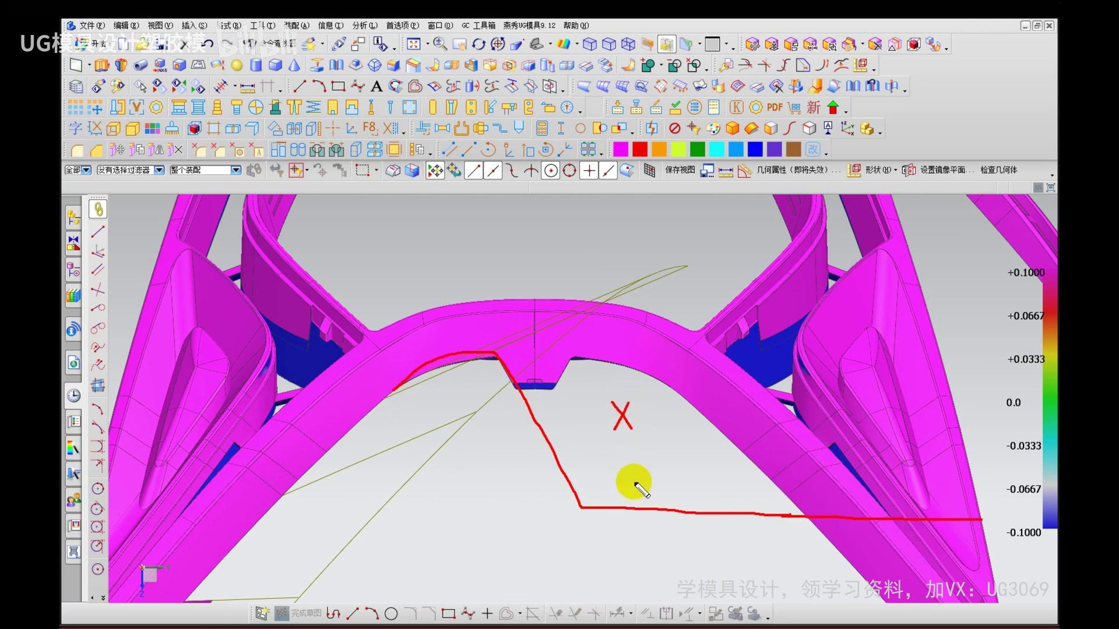
{"action": "left_click", "coordinate": [415, 371]}
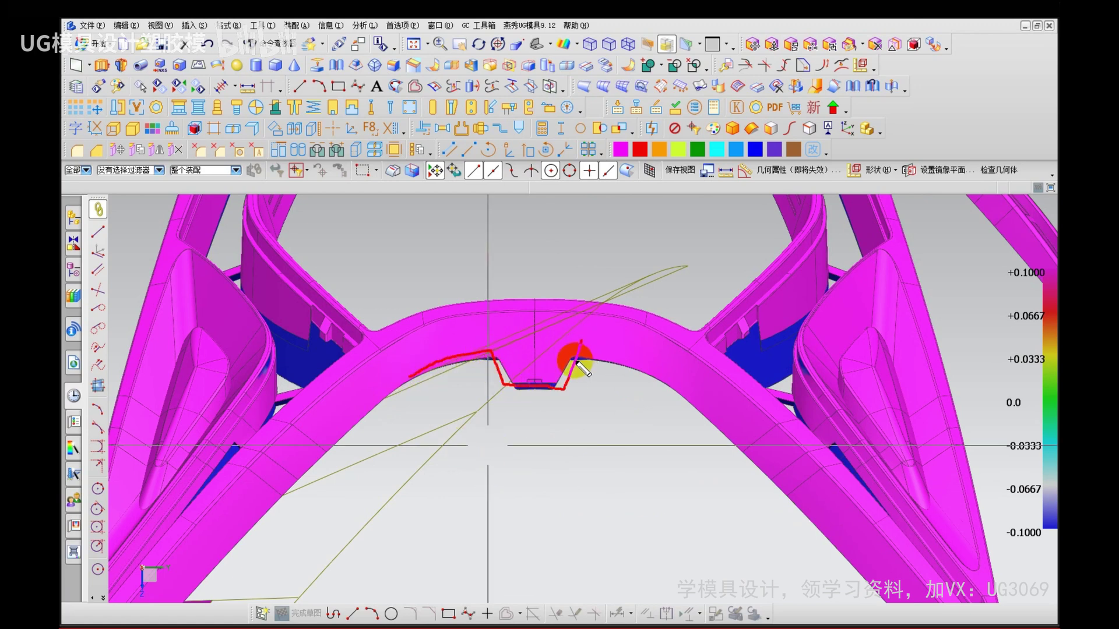
{"action": "left_click_drag", "start_coordinate": [577, 362], "coordinate": [704, 393]}
{"action": "left_click_drag", "start_coordinate": [530, 405], "coordinate": [535, 394]}
{"action": "left_click_drag", "start_coordinate": [543, 386], "coordinate": [600, 419]}
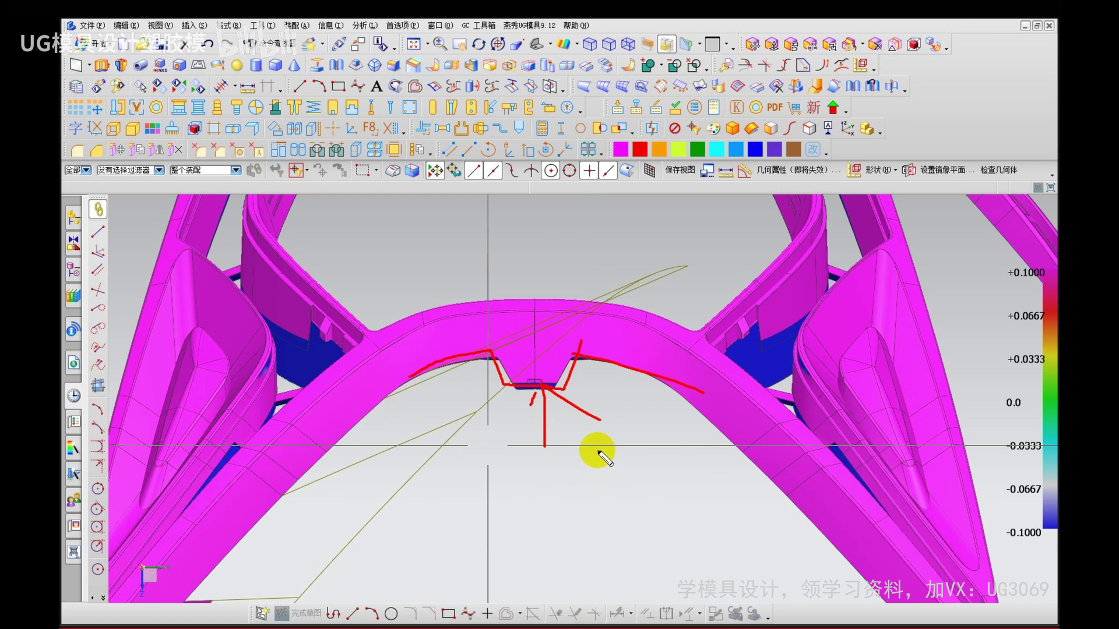
{"action": "key", "text": "Escape"}
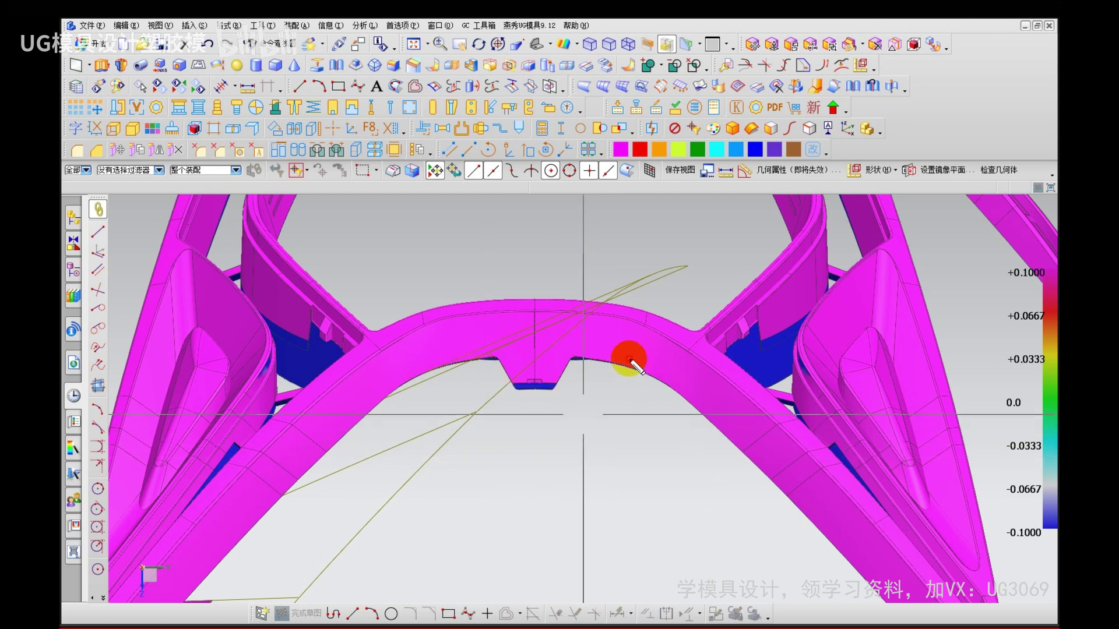
{"action": "left_click_drag", "start_coordinate": [638, 331], "coordinate": [717, 375]}
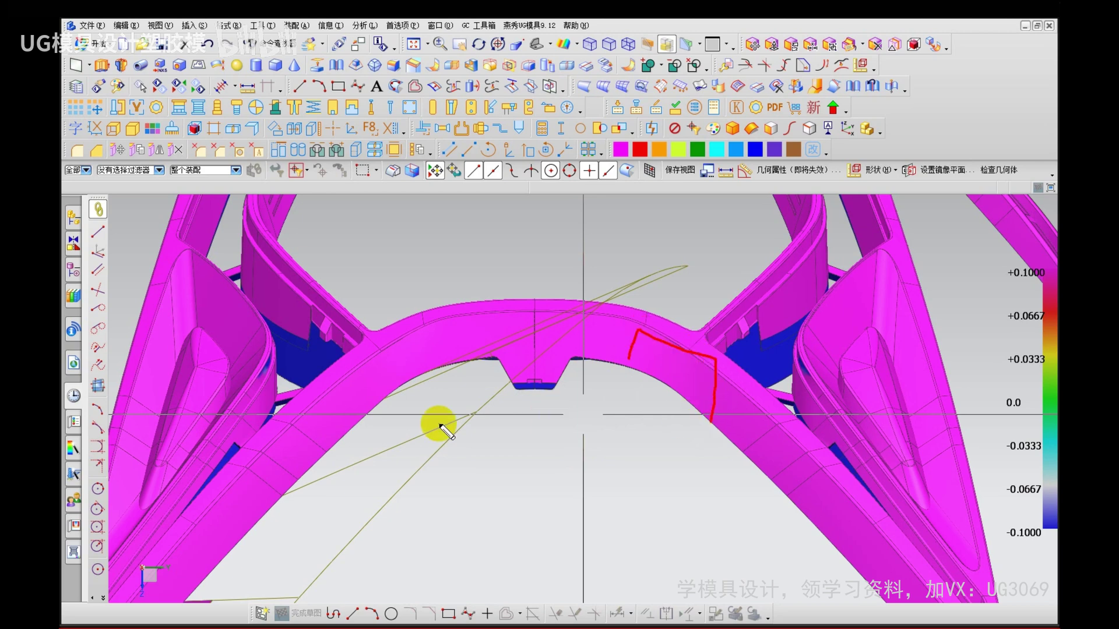
{"action": "left_click_drag", "start_coordinate": [419, 515], "coordinate": [829, 513]}
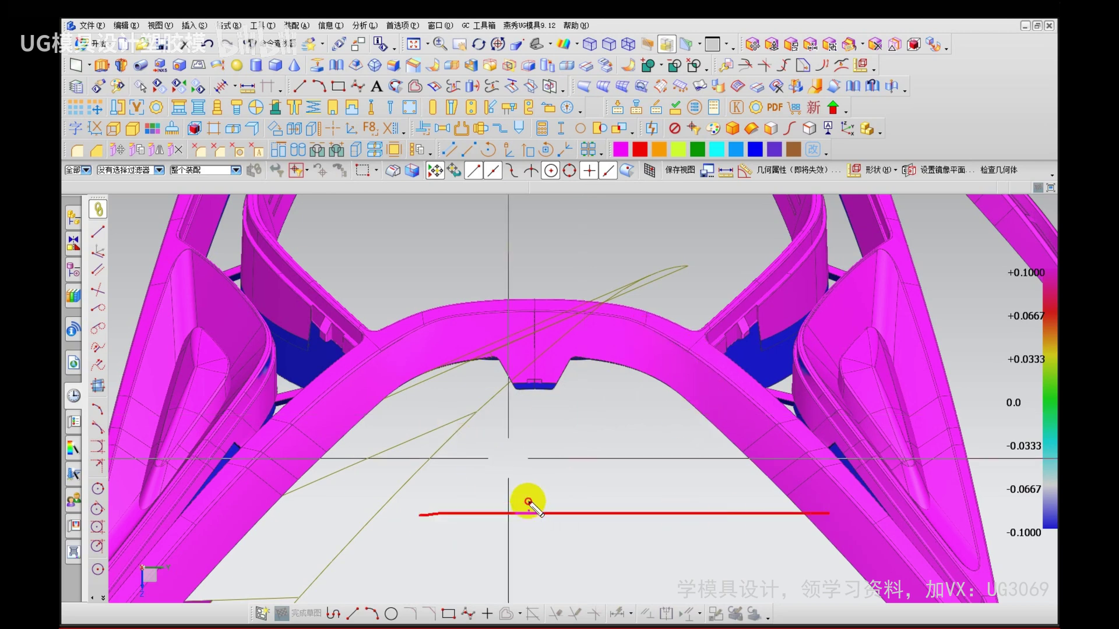
{"action": "left_click_drag", "start_coordinate": [563, 540], "coordinate": [598, 547]}
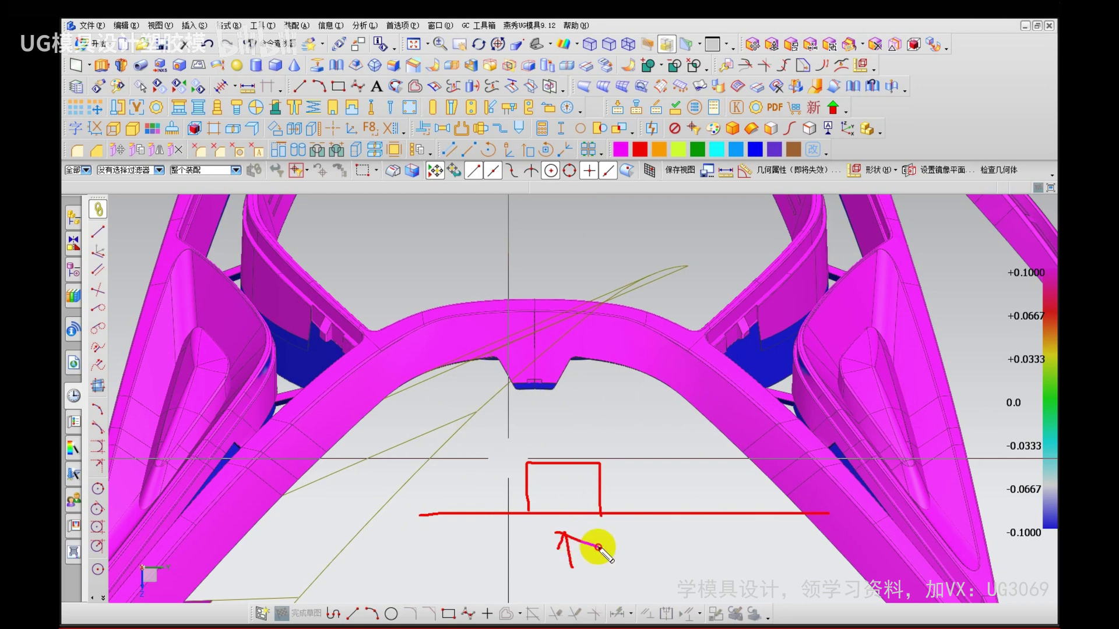
{"action": "left_click_drag", "start_coordinate": [666, 517], "coordinate": [738, 551]}
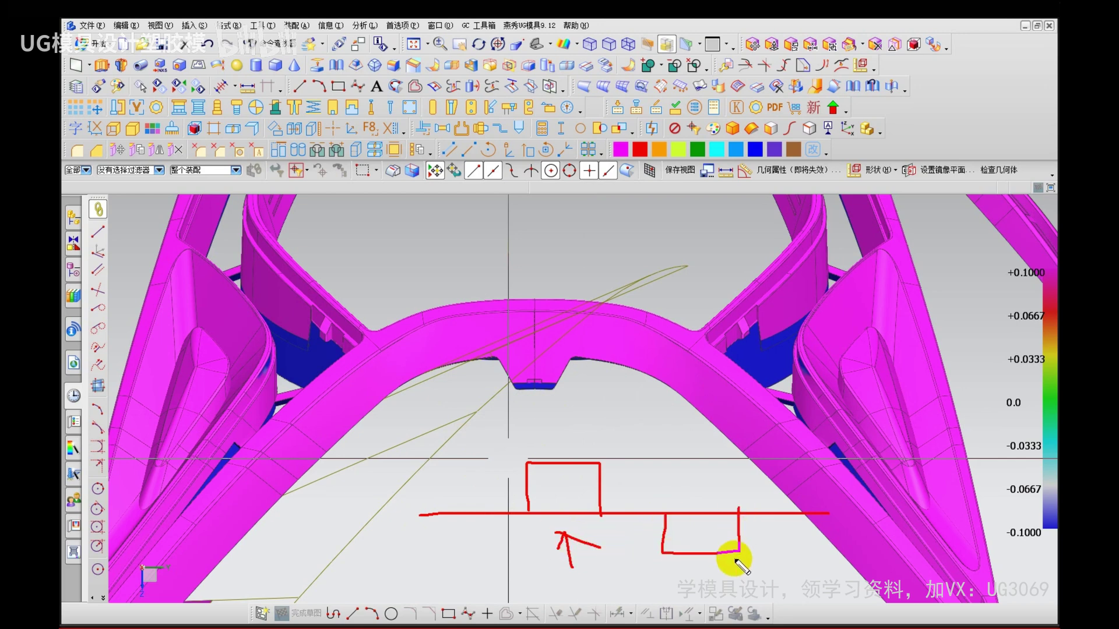
{"action": "key", "text": "Escape"}
{"action": "scroll", "coordinate": [583, 385], "scroll_direction": "up", "scroll_amount": 1}
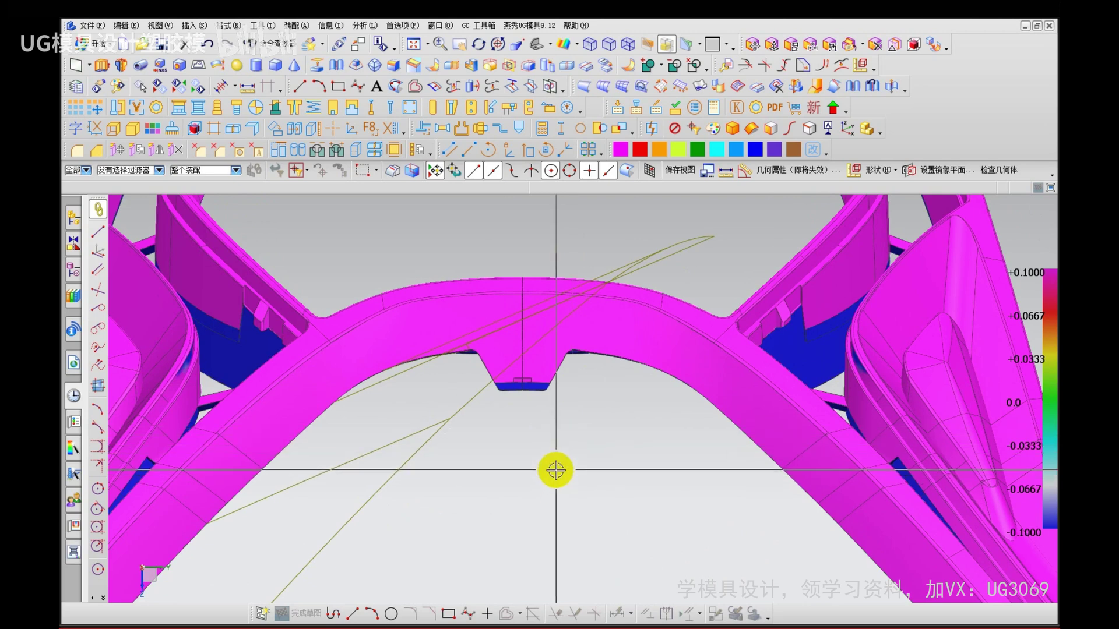
Step: Switch the product display from face analysis back to normal shading
{"action": "scroll", "coordinate": [555, 470], "scroll_direction": "down", "scroll_amount": 3}
{"action": "scroll", "coordinate": [559, 493], "scroll_direction": "down", "scroll_amount": 2}
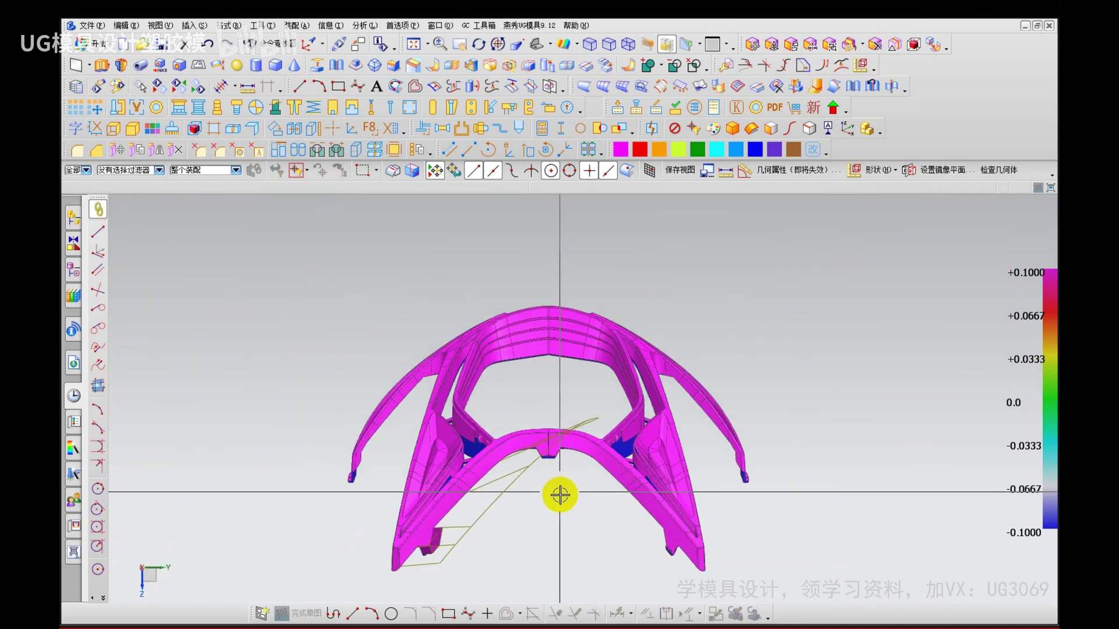
{"action": "scroll", "coordinate": [565, 503], "scroll_direction": "up", "scroll_amount": 2}
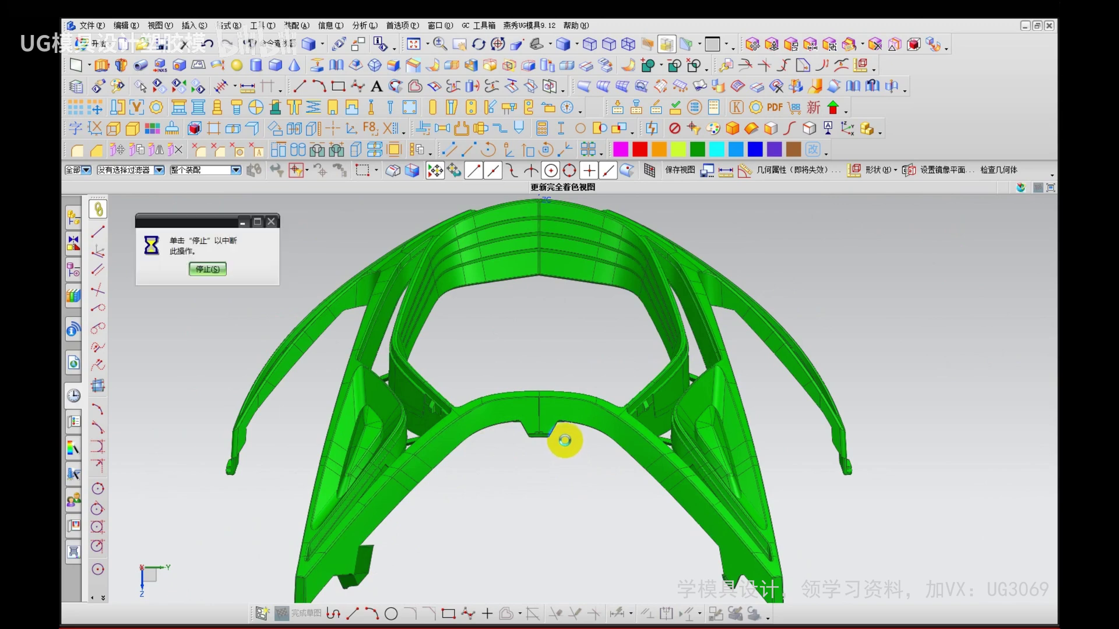
Step: Examine the corner beside the central tab and compare the half covered by the yellow sheet with the uncovered half
{"action": "scroll", "coordinate": [567, 435], "scroll_direction": "up", "scroll_amount": 8}
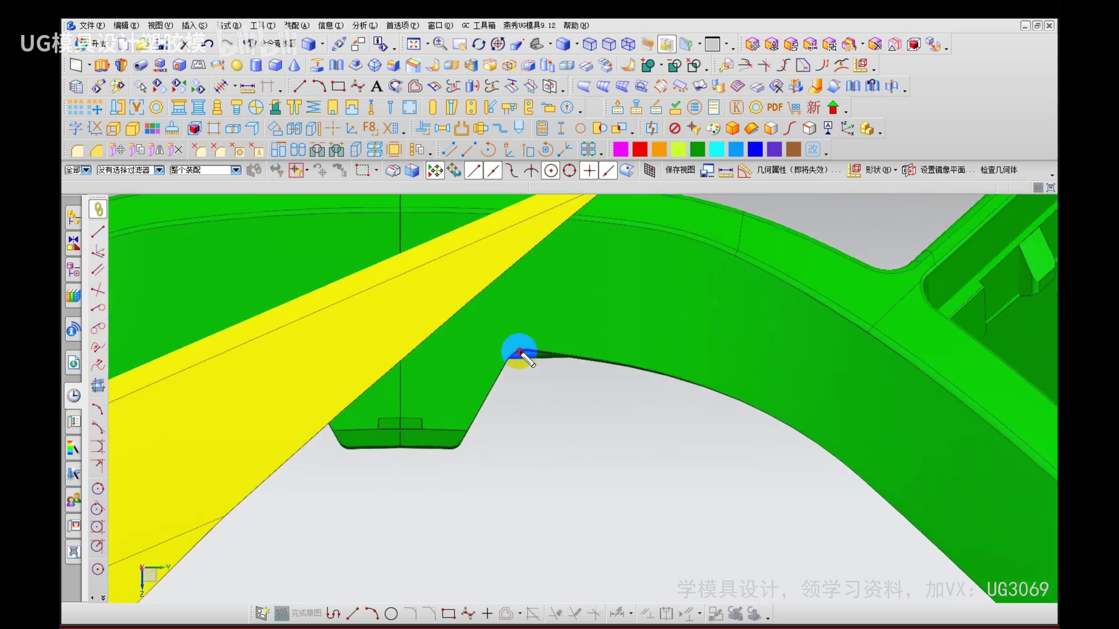
{"action": "scroll", "coordinate": [577, 437], "scroll_direction": "down", "scroll_amount": 4}
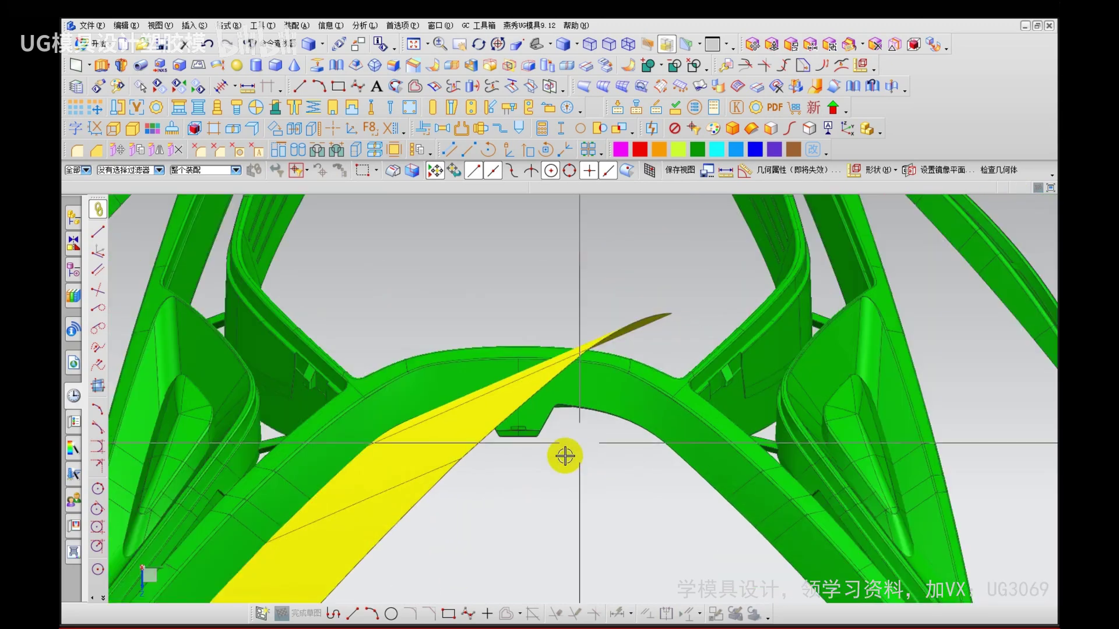
{"action": "scroll", "coordinate": [565, 456], "scroll_direction": "down", "scroll_amount": 5}
{"action": "left_click_drag", "start_coordinate": [508, 471], "coordinate": [495, 473]}
{"action": "left_click_drag", "start_coordinate": [589, 483], "coordinate": [623, 485]}
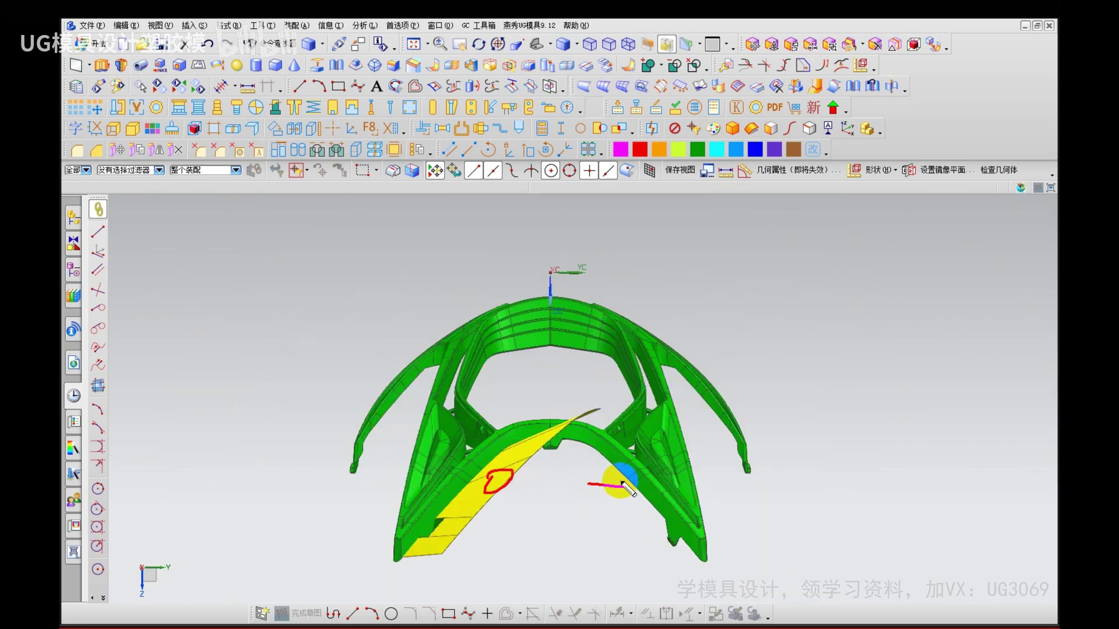
{"action": "key", "text": "Escape"}
{"action": "scroll", "coordinate": [563, 485], "scroll_direction": "up", "scroll_amount": 6}
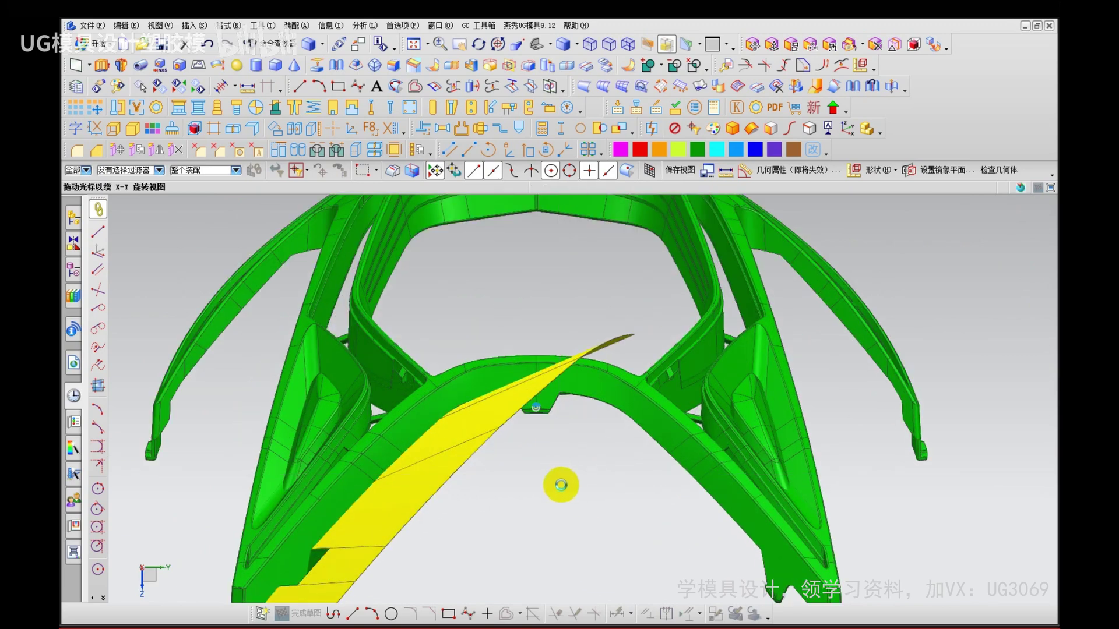
Step: Mirror a copy of the sewn yellow parting sheet across the XC-ZC plane onto the product's other half
{"action": "scroll", "coordinate": [519, 478], "scroll_direction": "down", "scroll_amount": 2}
{"action": "left_click", "coordinate": [126, 25]}
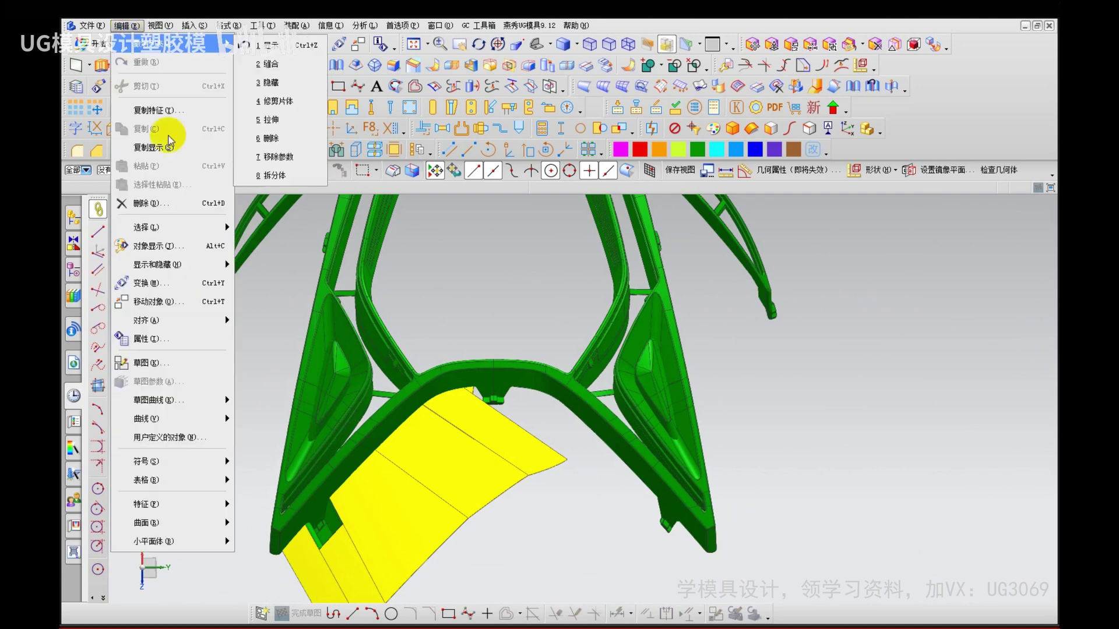
{"action": "left_click", "coordinate": [173, 286]}
{"action": "left_click", "coordinate": [422, 452]}
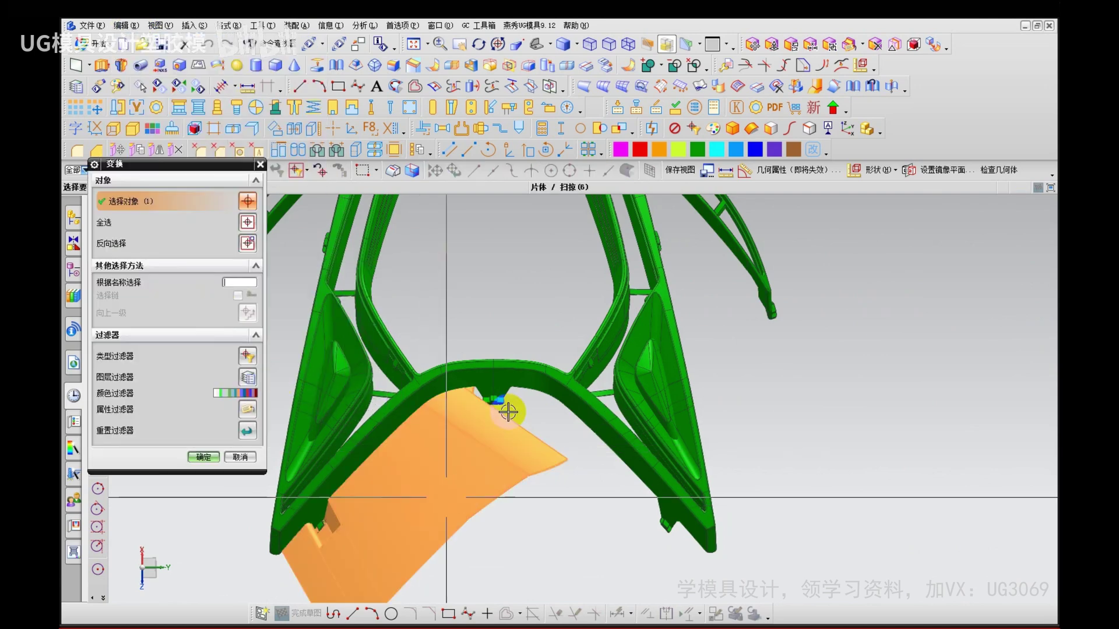
{"action": "scroll", "coordinate": [502, 326], "scroll_direction": "down", "scroll_amount": 4}
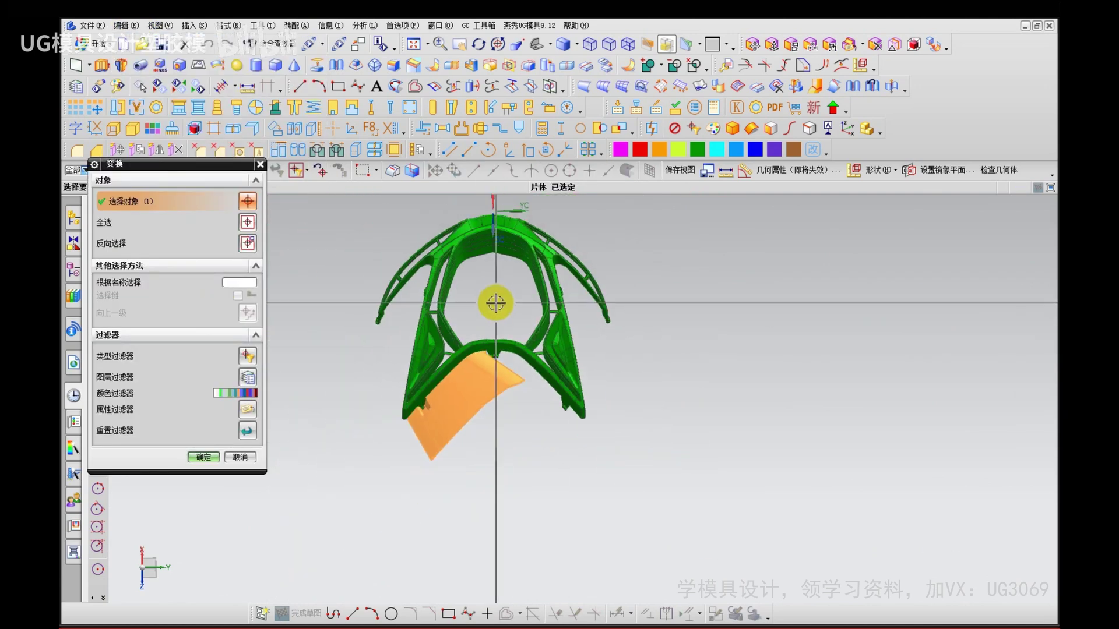
{"action": "middle_click", "coordinate": [481, 315]}
{"action": "left_click", "coordinate": [249, 246]}
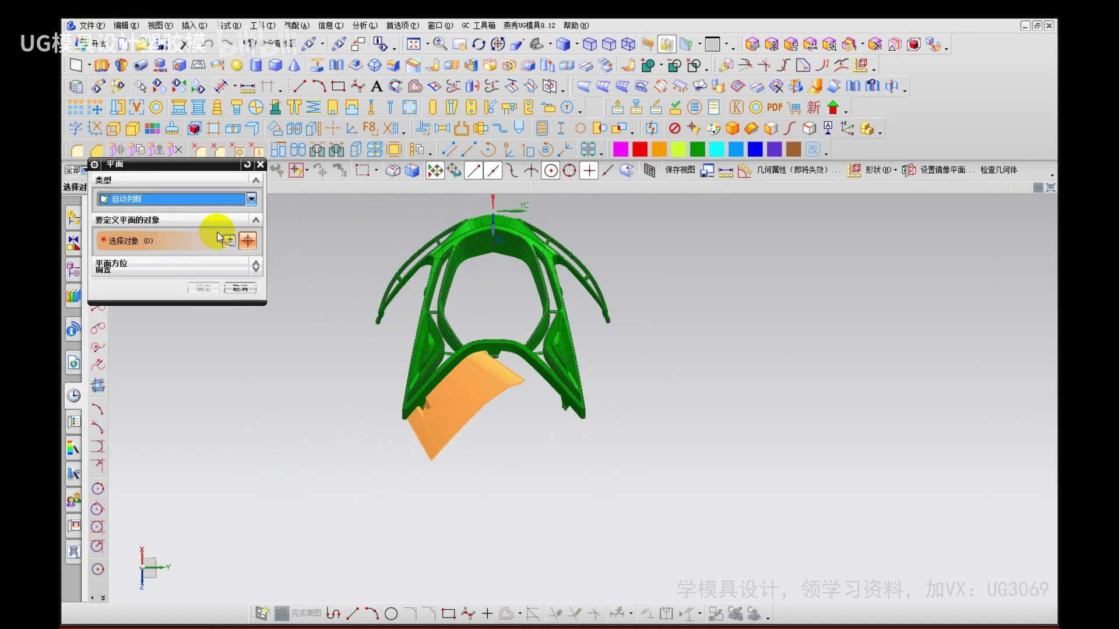
{"action": "left_click", "coordinate": [205, 199]}
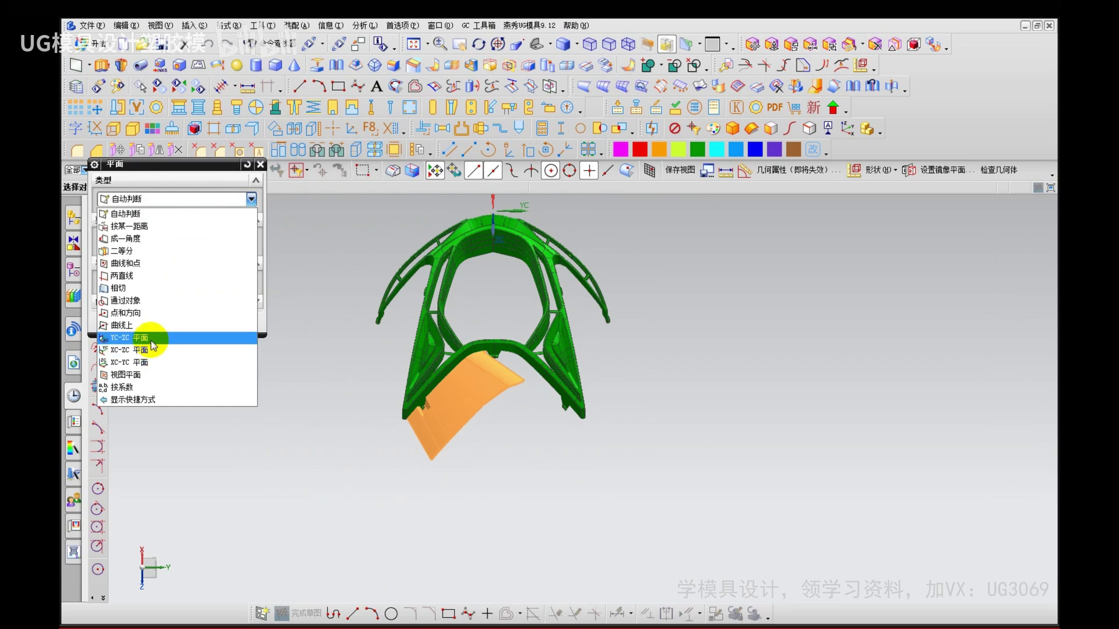
{"action": "left_click", "coordinate": [125, 350]}
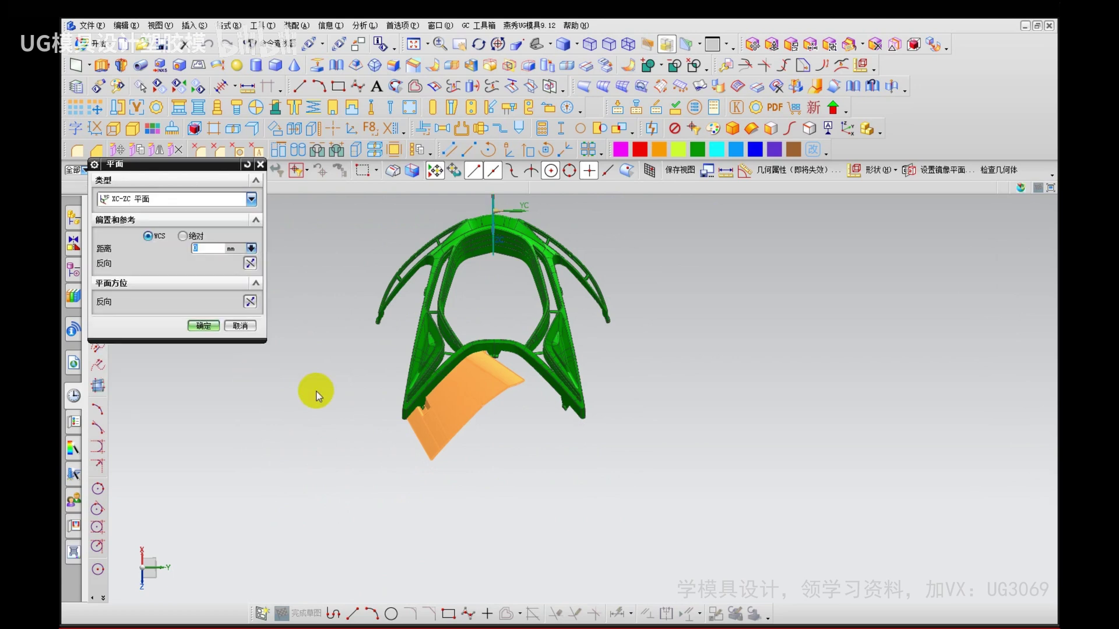
{"action": "left_click", "coordinate": [201, 326]}
{"action": "left_click", "coordinate": [208, 280]}
{"action": "middle_click", "coordinate": [634, 393]}
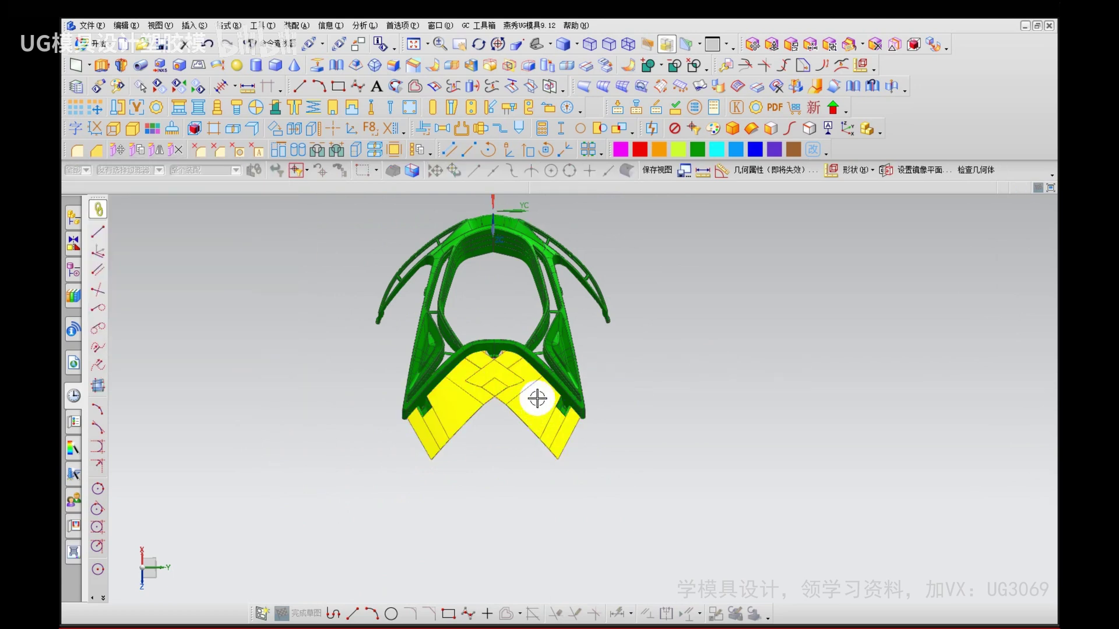
Step: Examine the gap around the central tab and the area where the two mirrored yellow sheets cross
{"action": "scroll", "coordinate": [502, 362], "scroll_direction": "up", "scroll_amount": 5}
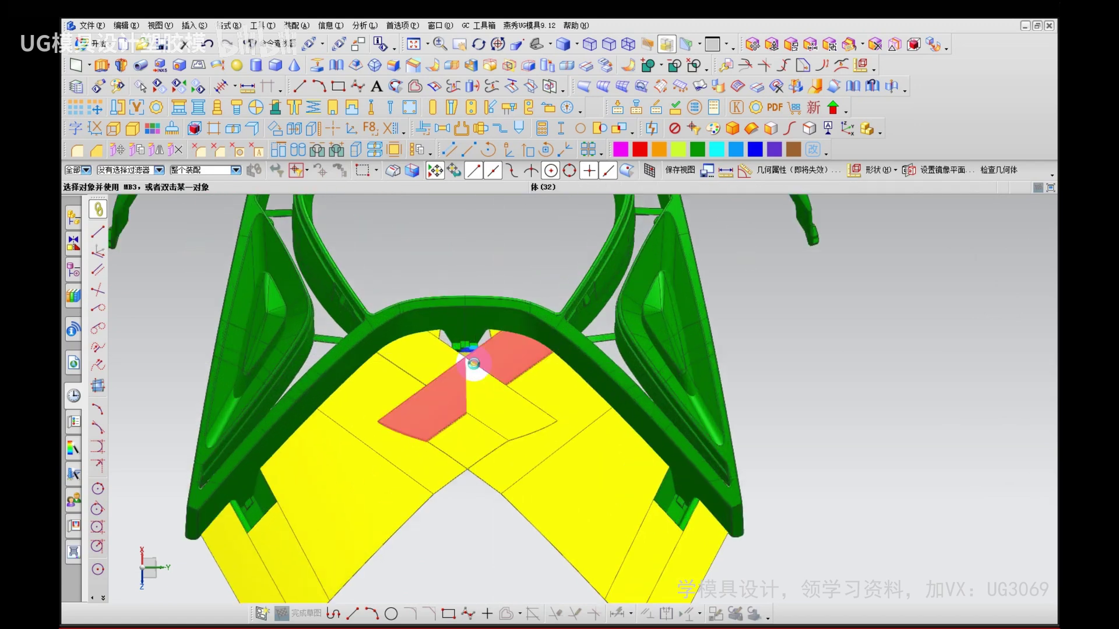
{"action": "middle_click_drag", "start_coordinate": [470, 368], "coordinate": [459, 342]}
{"action": "scroll", "coordinate": [463, 344], "scroll_direction": "up", "scroll_amount": 5}
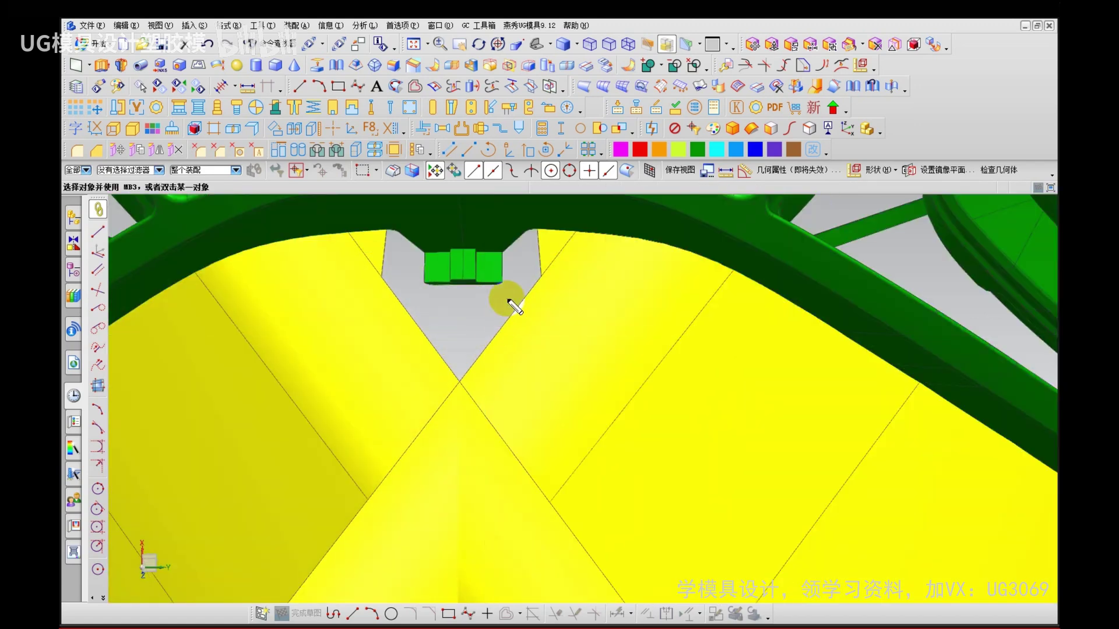
{"action": "mouse_move", "coordinate": [517, 272]}
{"action": "left_mouse_down"}
{"action": "mouse_move", "coordinate": [488, 220]}
{"action": "mouse_move", "coordinate": [526, 250]}
{"action": "left_mouse_up"}
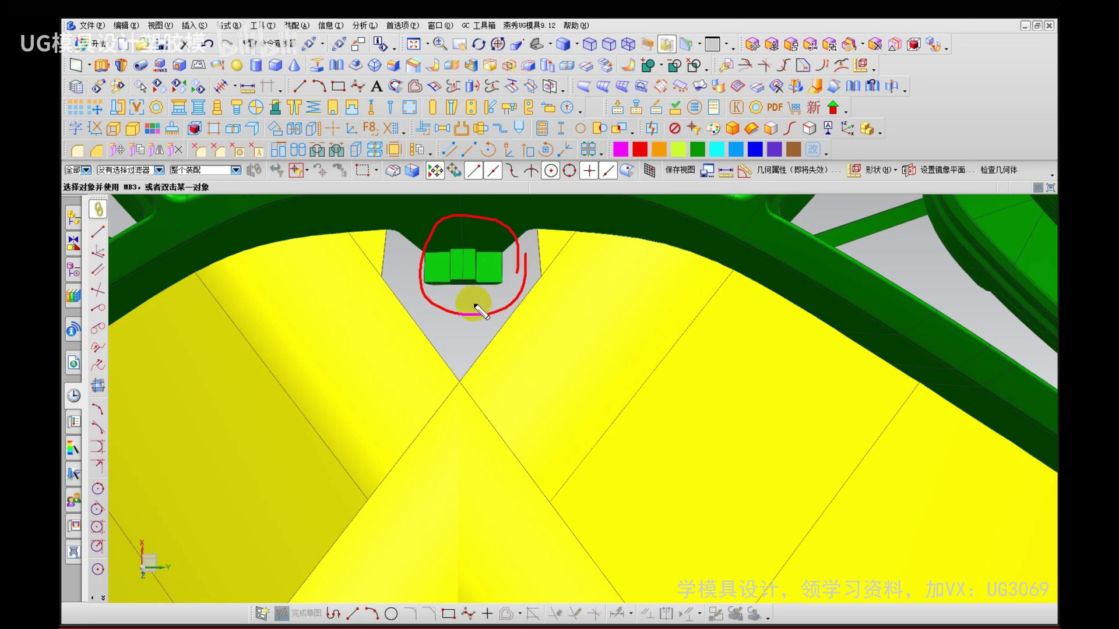
{"action": "scroll", "coordinate": [473, 310], "scroll_direction": "down", "scroll_amount": 6}
{"action": "mouse_move", "coordinate": [465, 344]}
{"action": "middle_mouse_down"}
{"action": "mouse_move", "coordinate": [479, 425]}
{"action": "mouse_move", "coordinate": [479, 400]}
{"action": "middle_mouse_up"}
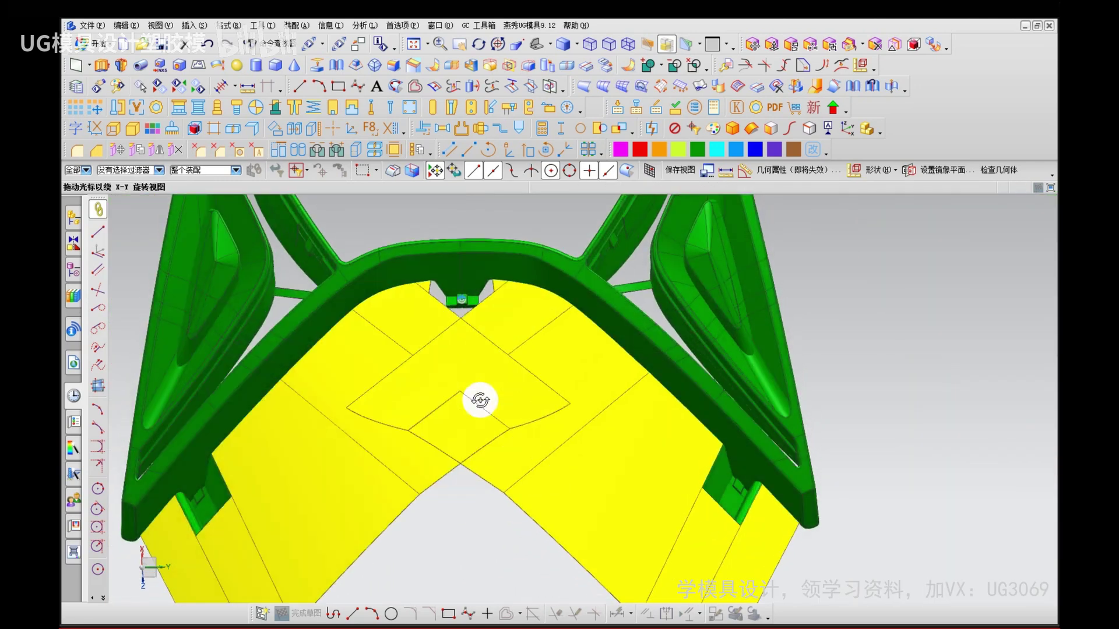
{"action": "left_click_drag", "start_coordinate": [399, 284], "coordinate": [574, 434]}
{"action": "left_click_drag", "start_coordinate": [517, 286], "coordinate": [391, 434]}
{"action": "key", "text": "Escape"}
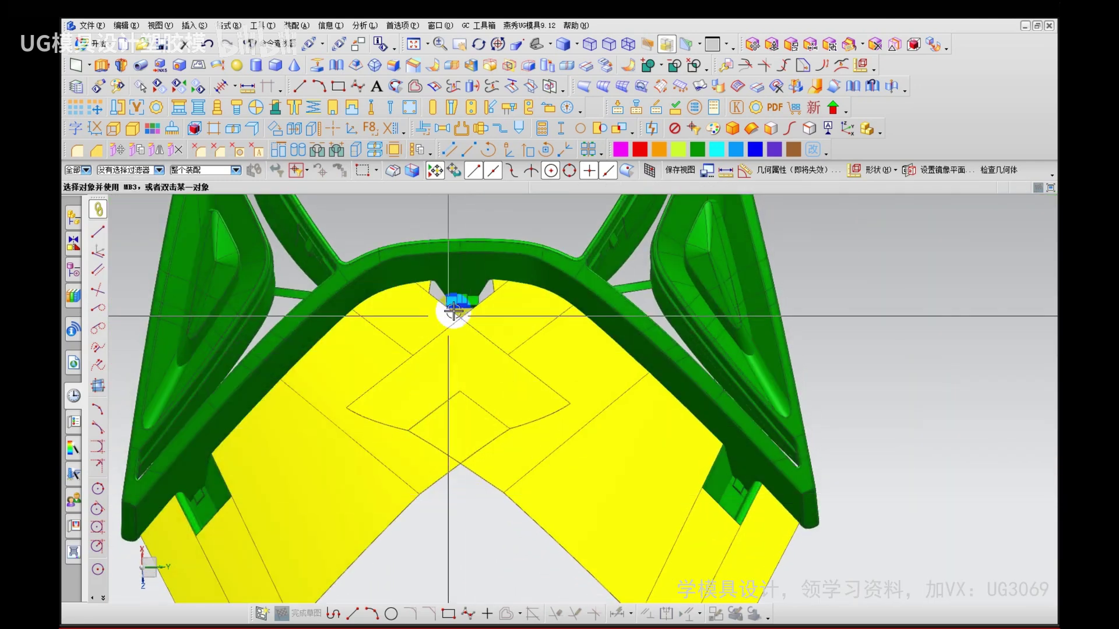
{"action": "scroll", "coordinate": [454, 312], "scroll_direction": "up", "scroll_amount": 2}
{"action": "key", "text": "Escape"}
{"action": "scroll", "coordinate": [459, 288], "scroll_direction": "up", "scroll_amount": 3}
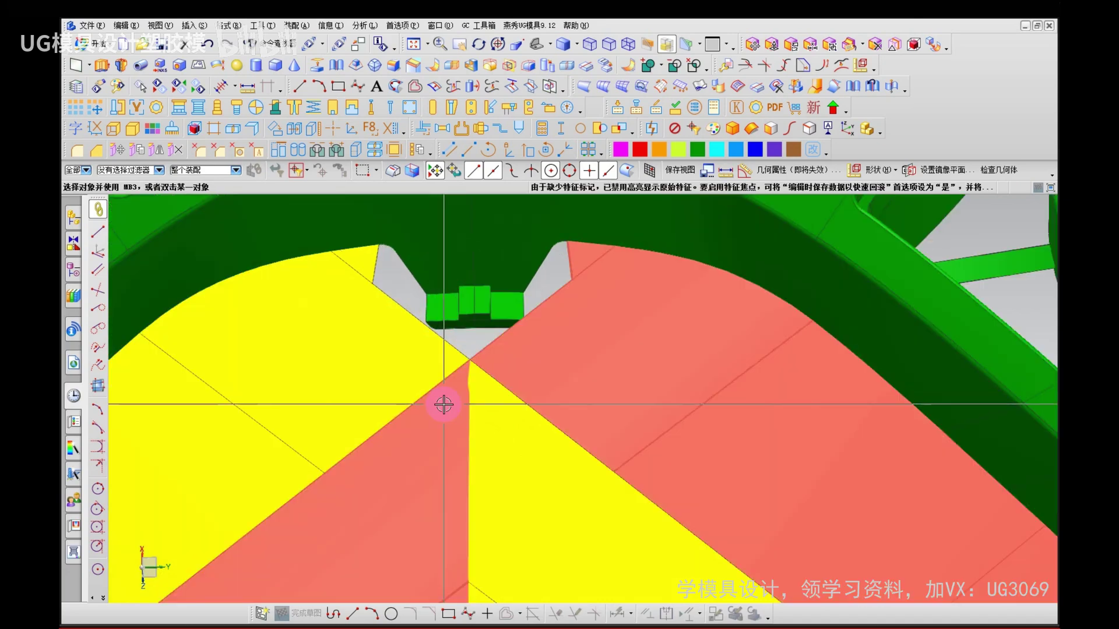
{"action": "scroll", "coordinate": [444, 404], "scroll_direction": "down", "scroll_amount": 3}
{"action": "scroll", "coordinate": [477, 361], "scroll_direction": "down", "scroll_amount": 3}
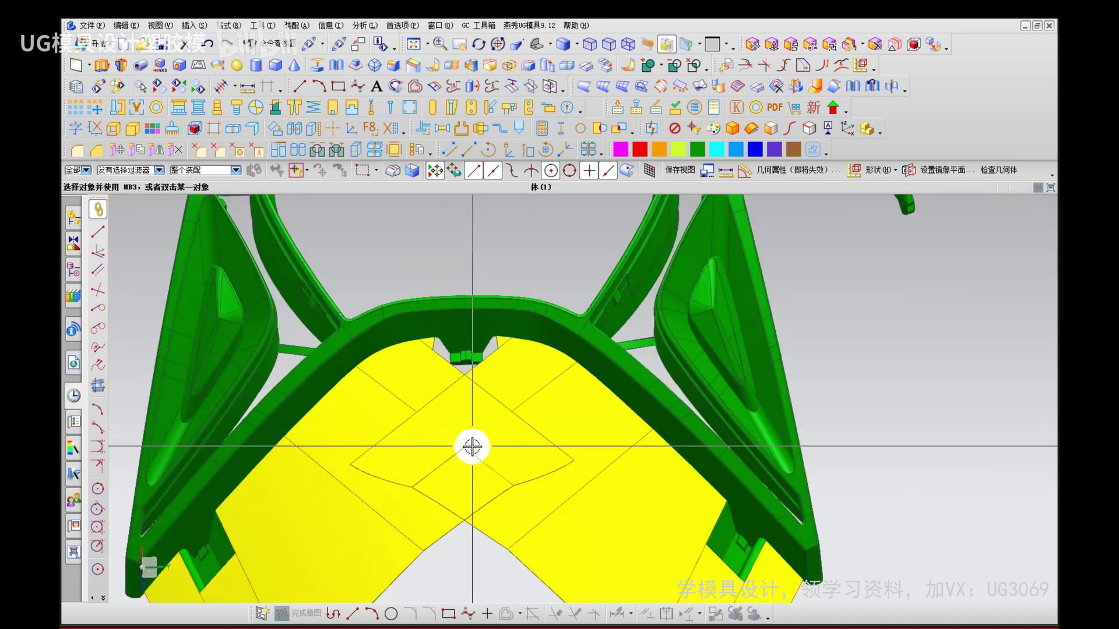
{"action": "middle_click_drag", "start_coordinate": [469, 445], "coordinate": [470, 425]}
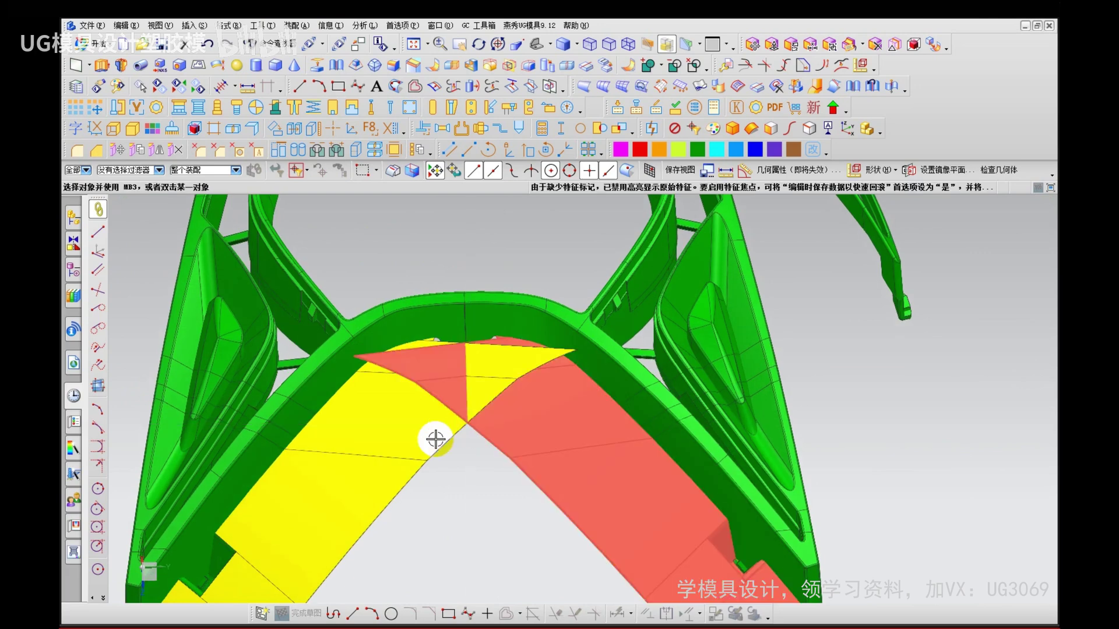
Step: Trim the two crossing yellow sheets into one corner with Trim and Extend's Make Corner type, reversing the target's direction
{"action": "left_click", "coordinate": [195, 26]}
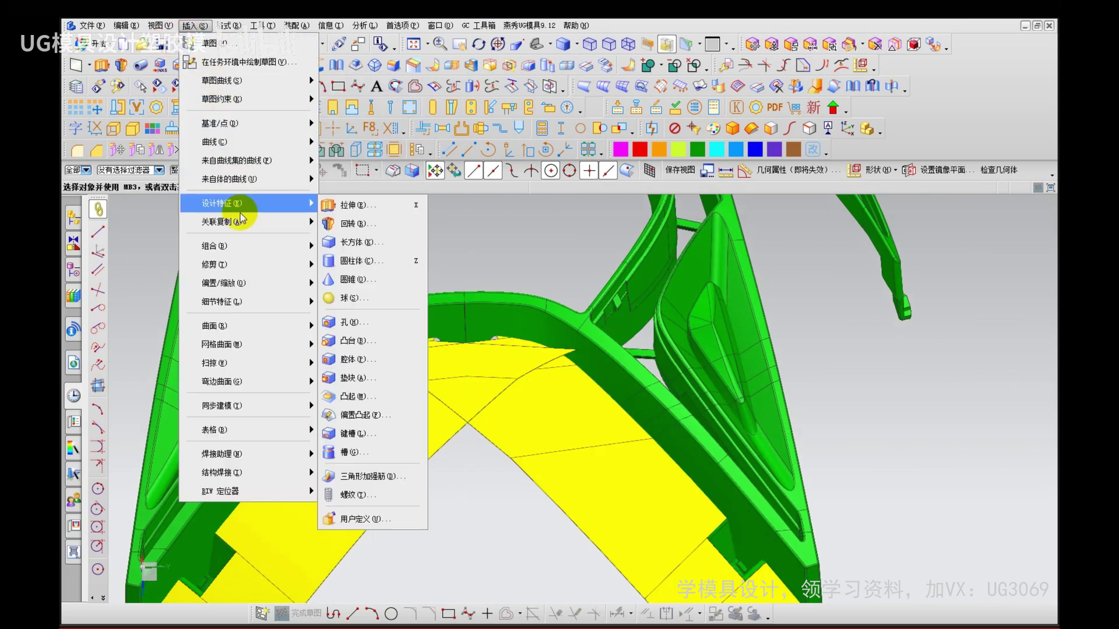
{"action": "mouse_move", "coordinate": [244, 268]}
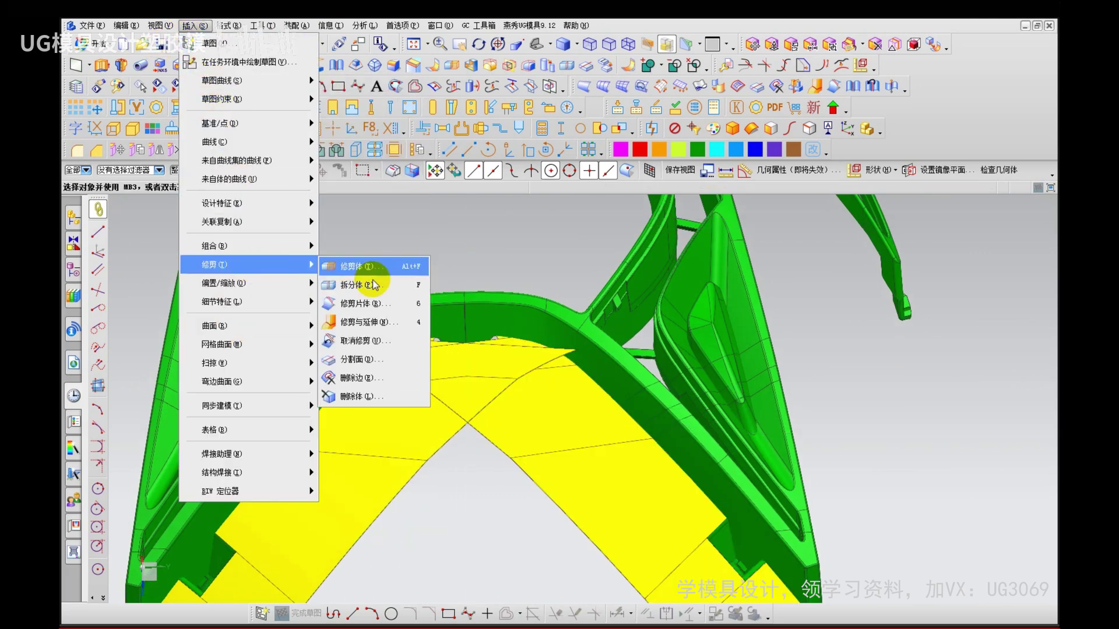
{"action": "left_click", "coordinate": [367, 322]}
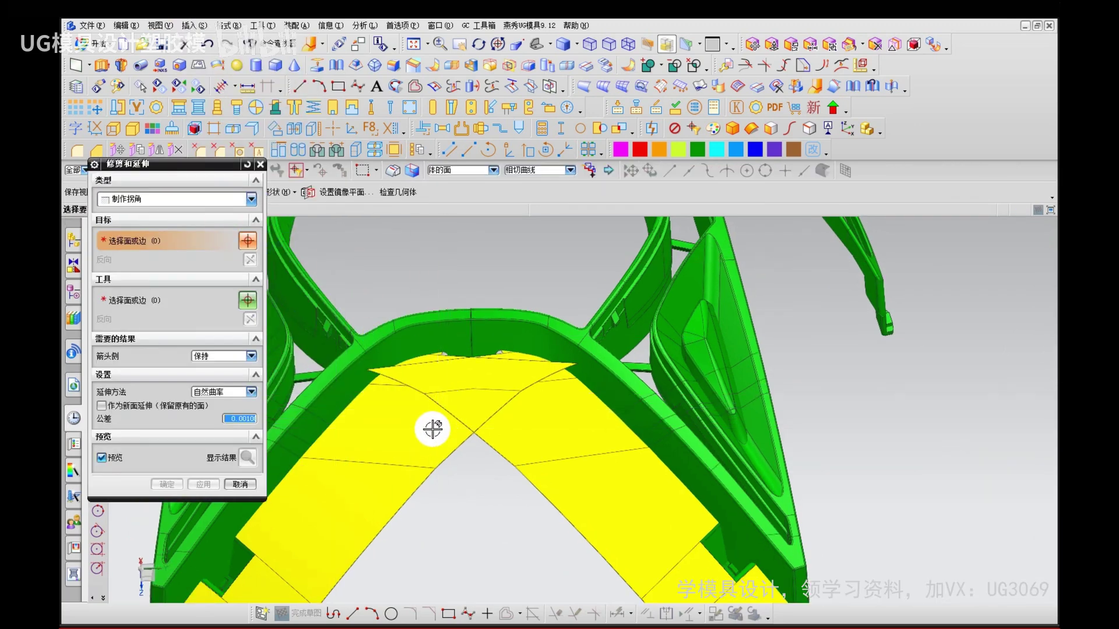
{"action": "left_click", "coordinate": [443, 449]}
{"action": "middle_click", "coordinate": [552, 435]}
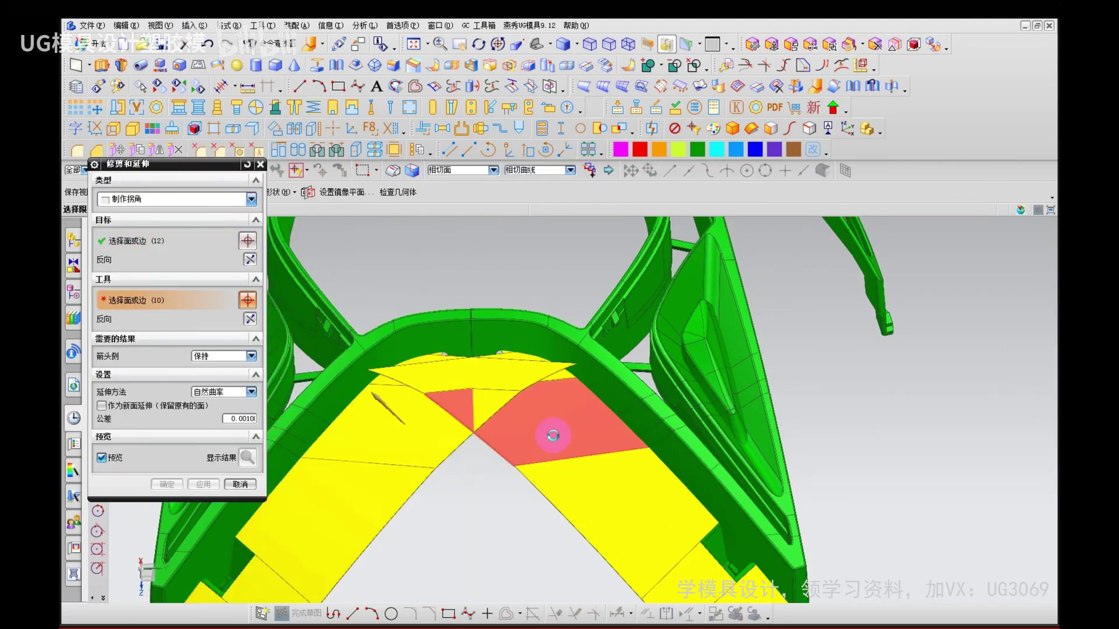
{"action": "left_click", "coordinate": [553, 435]}
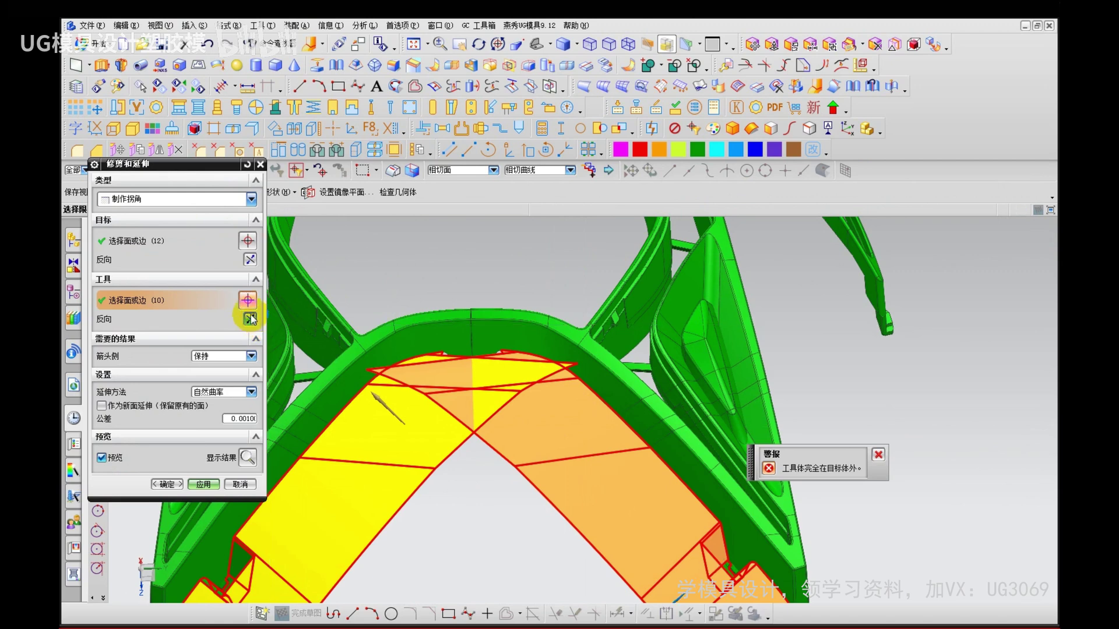
{"action": "left_click", "coordinate": [249, 260]}
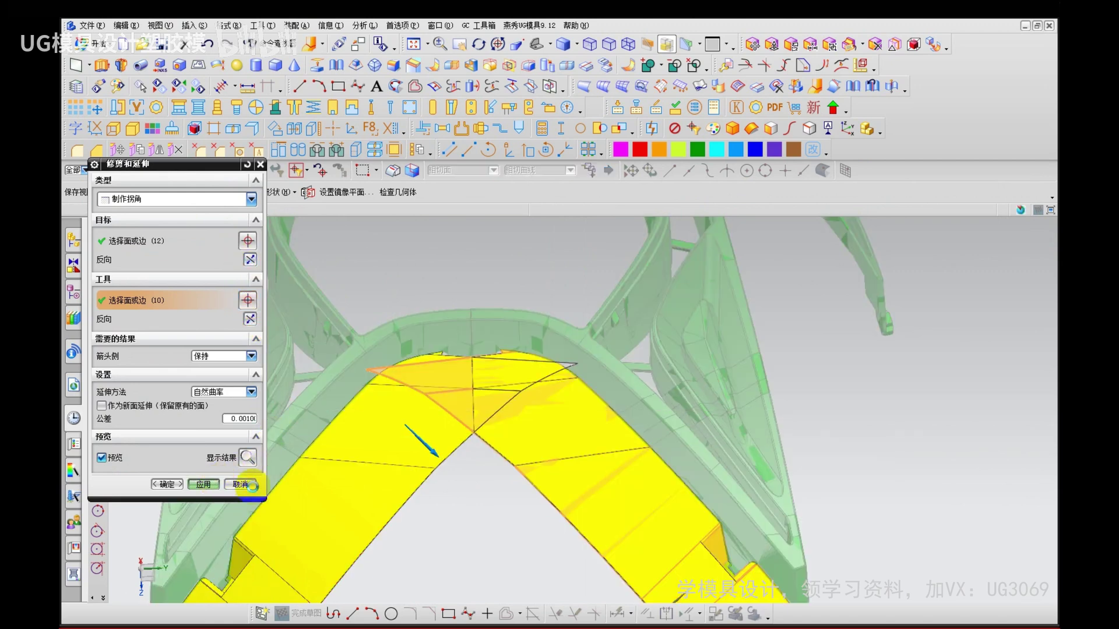
{"action": "left_click", "coordinate": [203, 485]}
{"action": "key", "text": "Escape"}
Step: Inspect the sharp centre seam between the two trimmed parting sheets and the opening below the central tab
{"action": "scroll", "coordinate": [466, 476], "scroll_direction": "down", "scroll_amount": 2}
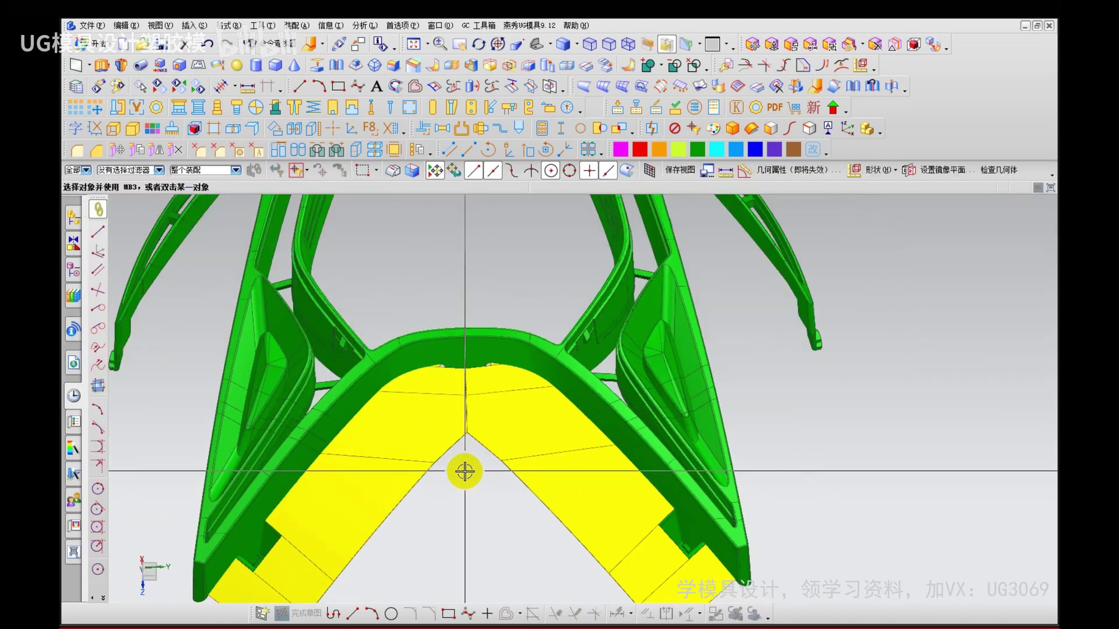
{"action": "middle_click_drag", "start_coordinate": [463, 478], "coordinate": [480, 537]}
{"action": "scroll", "coordinate": [462, 392], "scroll_direction": "up", "scroll_amount": 4}
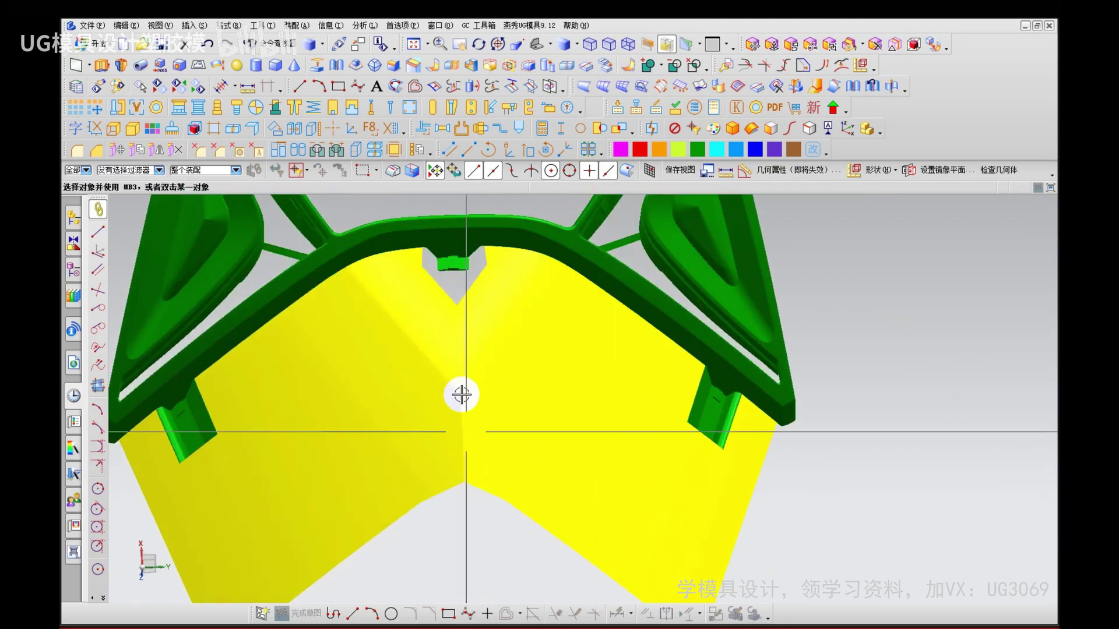
{"action": "mouse_move", "coordinate": [462, 392]}
{"action": "middle_mouse_down"}
{"action": "mouse_move", "coordinate": [439, 425]}
{"action": "mouse_move", "coordinate": [453, 407]}
{"action": "mouse_move", "coordinate": [452, 524]}
{"action": "middle_mouse_up"}
{"action": "mouse_move", "coordinate": [455, 507]}
{"action": "left_mouse_down"}
{"action": "mouse_move", "coordinate": [439, 320]}
{"action": "mouse_move", "coordinate": [420, 492]}
{"action": "mouse_move", "coordinate": [495, 507]}
{"action": "left_mouse_up"}
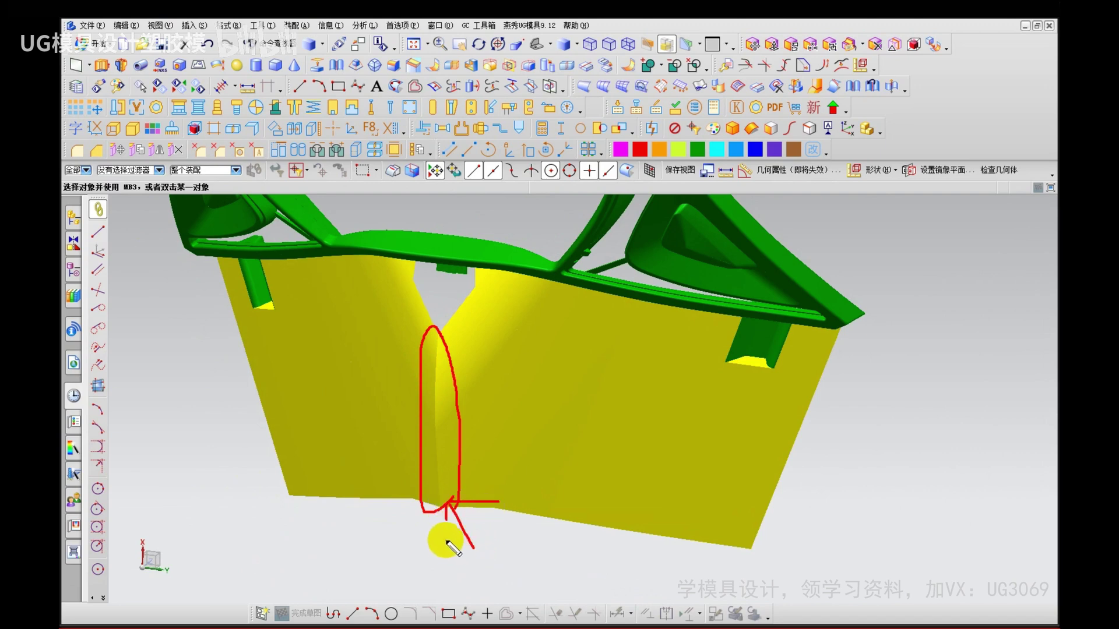
{"action": "key", "text": "Escape"}
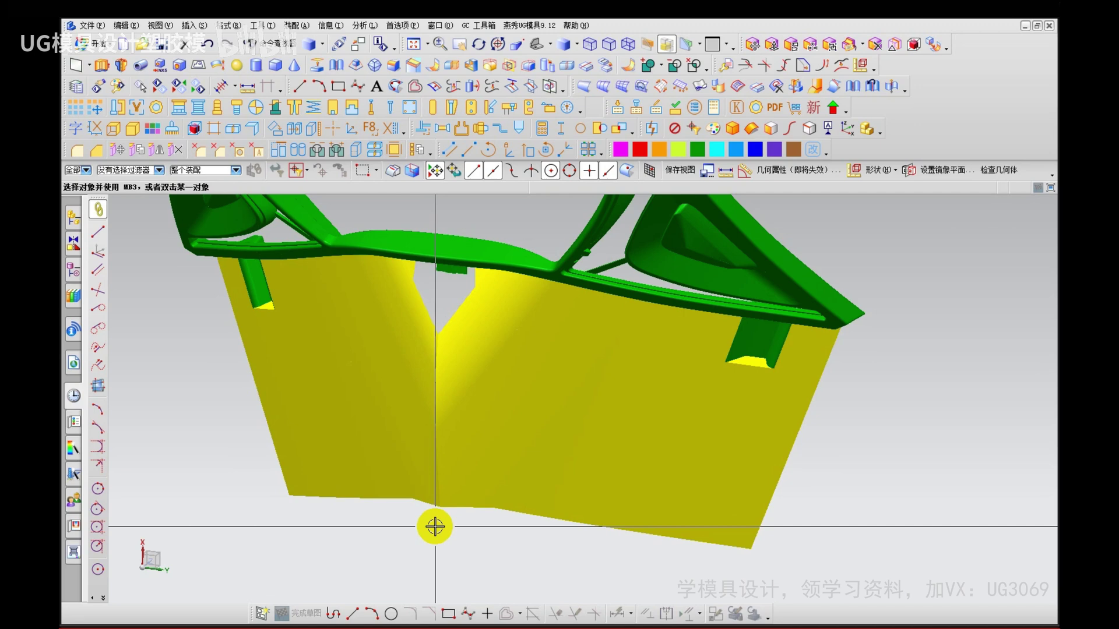
{"action": "key", "text": "F8"}
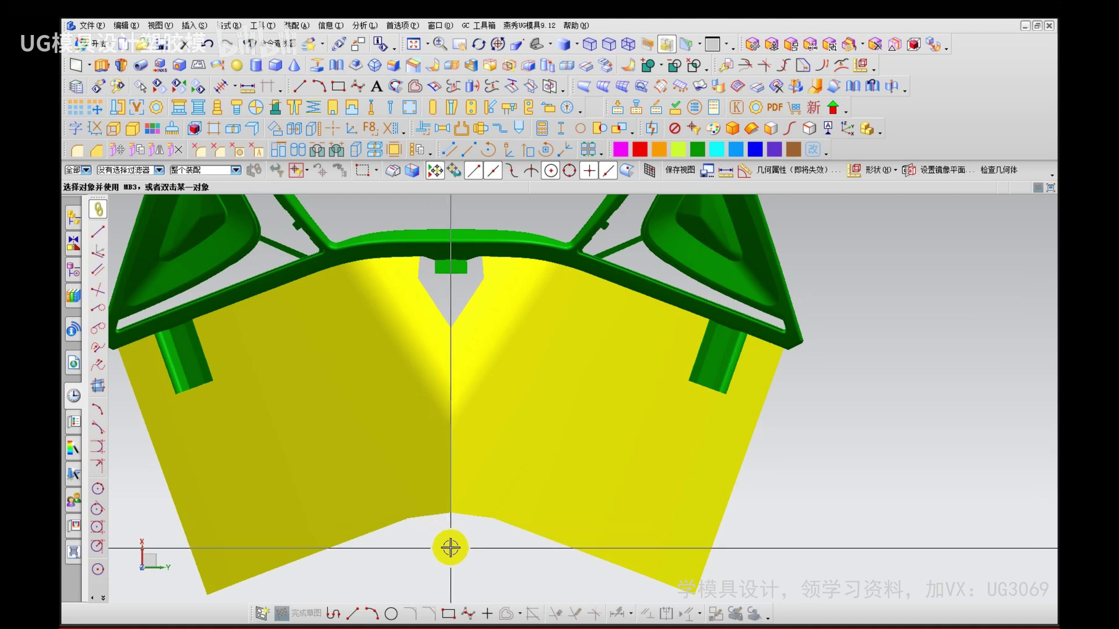
Step: Round the sharp centre seam between the two yellow parting sheets with a 20 mm Edge Blend along both seam edges
{"action": "middle_click_drag", "start_coordinate": [449, 545], "coordinate": [423, 505]}
{"action": "mouse_move", "coordinate": [426, 301]}
{"action": "left_mouse_down"}
{"action": "mouse_move", "coordinate": [402, 457]}
{"action": "mouse_move", "coordinate": [426, 527]}
{"action": "left_mouse_up"}
{"action": "left_click_drag", "start_coordinate": [425, 489], "coordinate": [438, 508]}
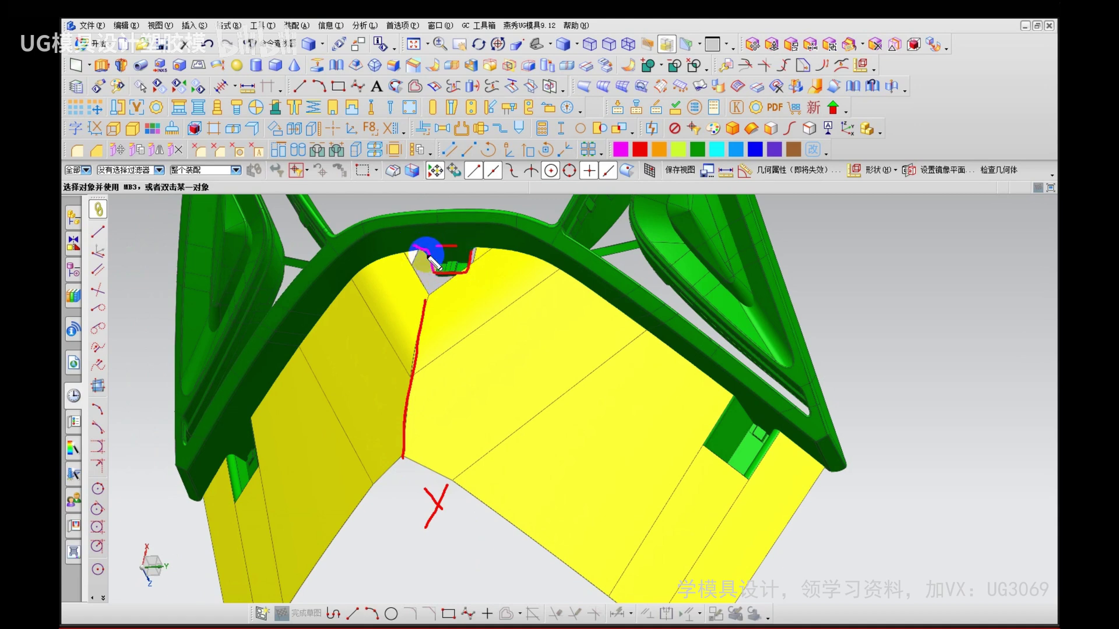
{"action": "key", "text": "Escape"}
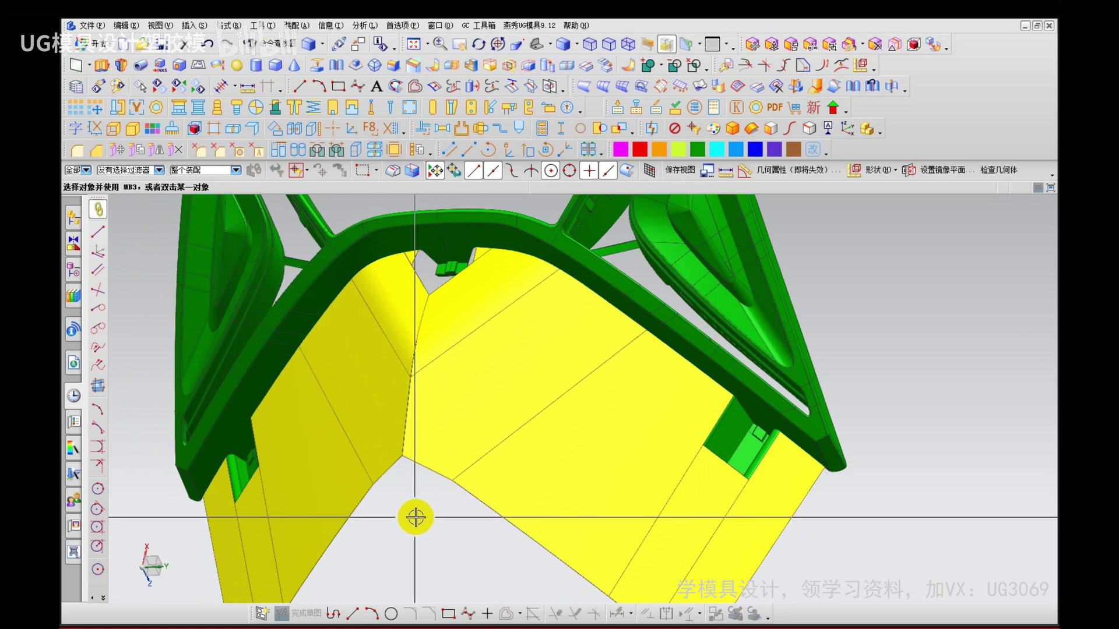
{"action": "left_click", "coordinate": [194, 26]}
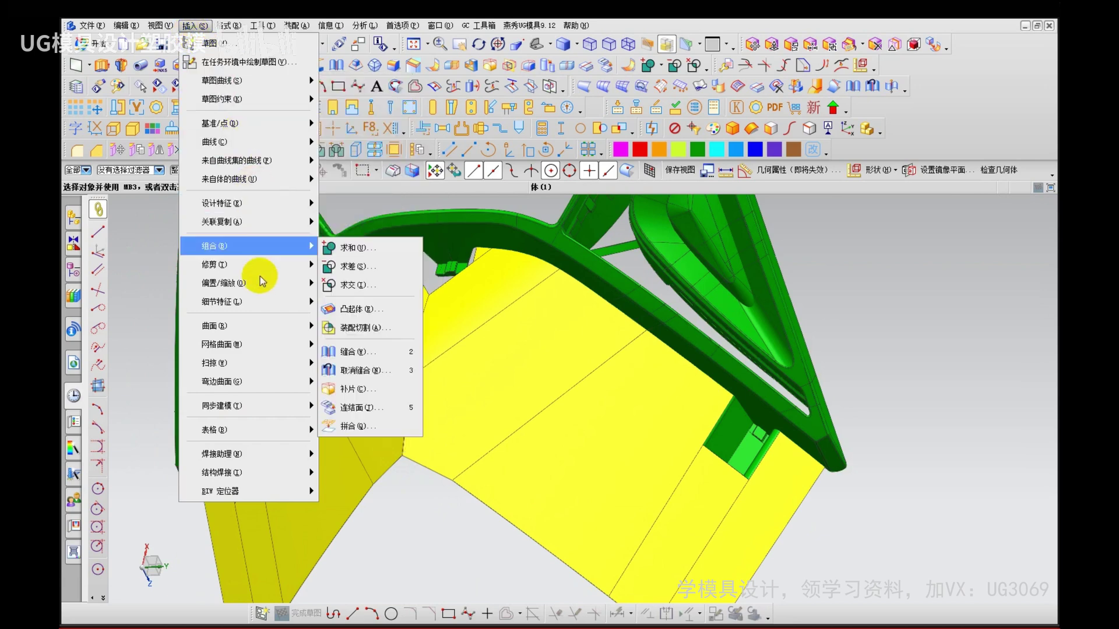
{"action": "mouse_move", "coordinate": [256, 300]}
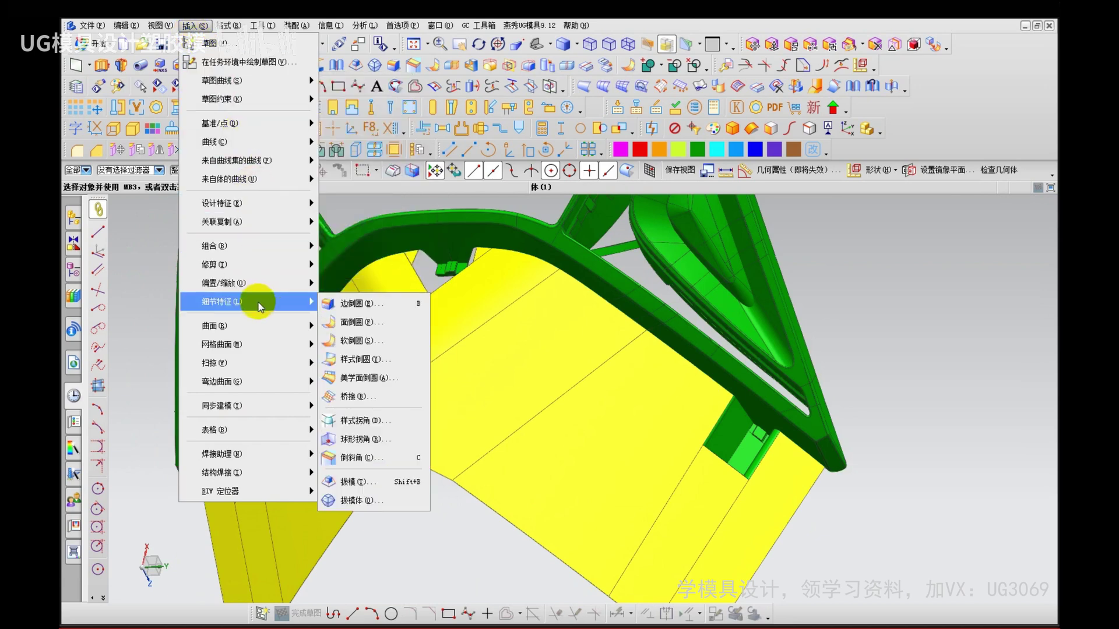
{"action": "left_click", "coordinate": [357, 304]}
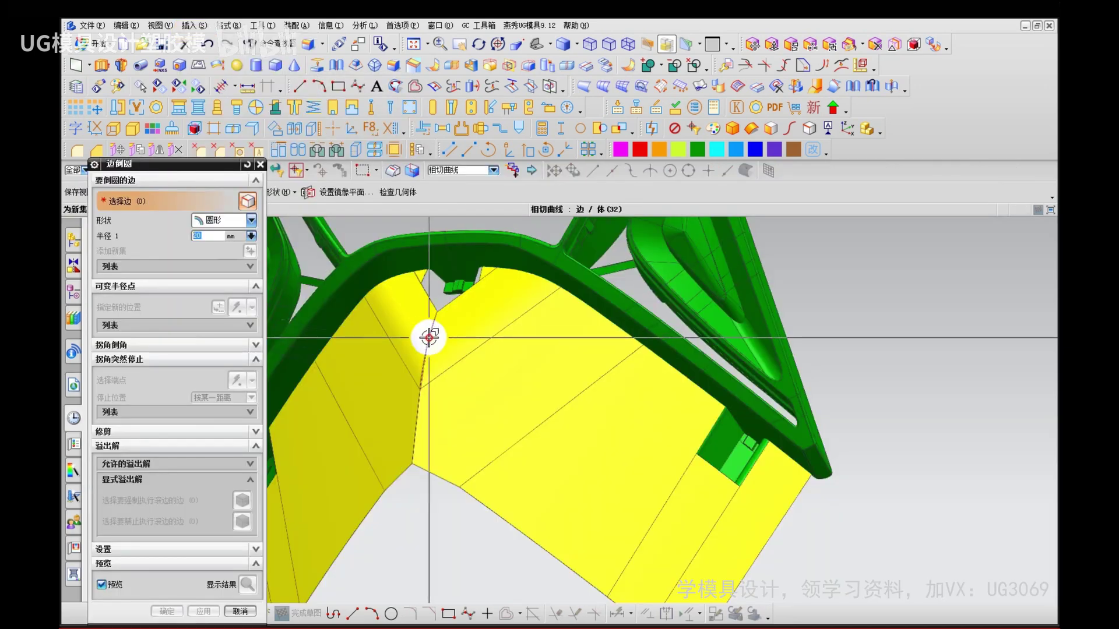
{"action": "left_click", "coordinate": [417, 430]}
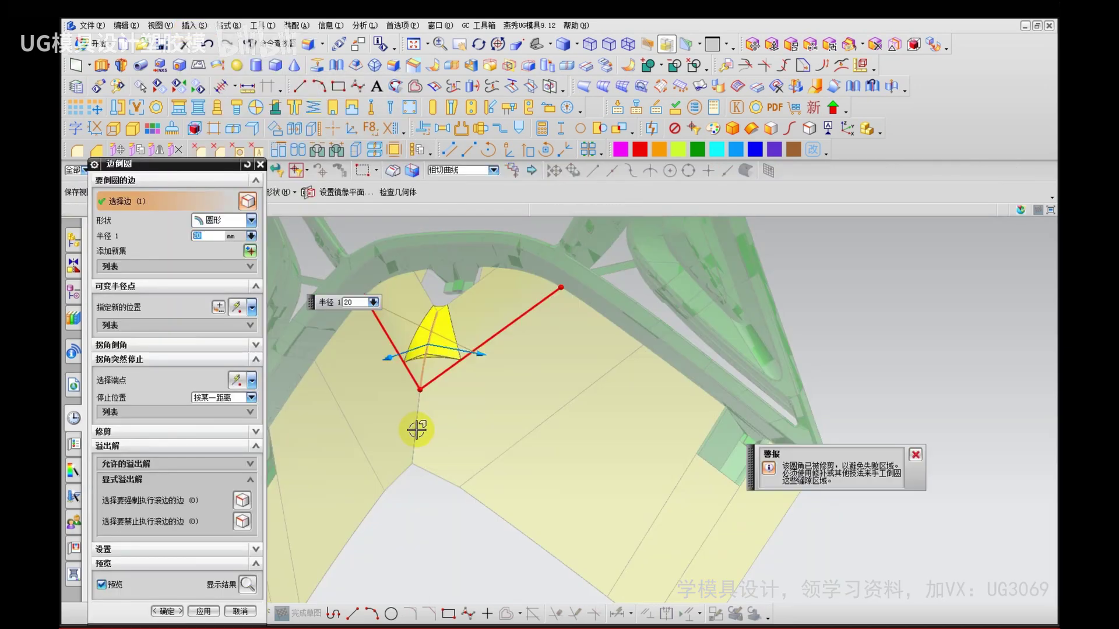
{"action": "left_click", "coordinate": [418, 429]}
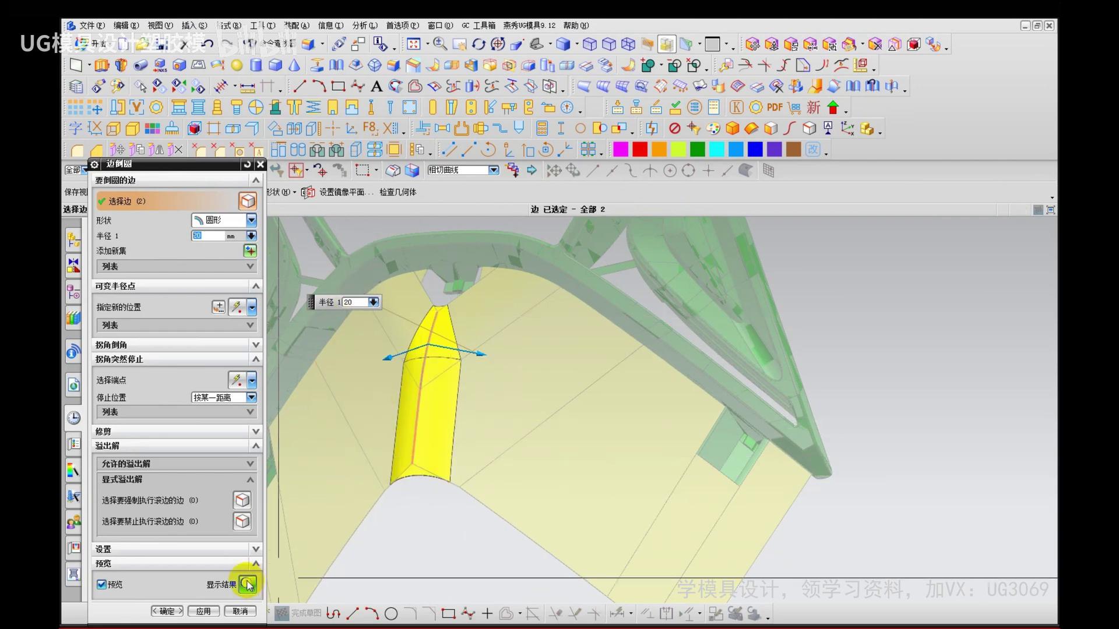
{"action": "left_click", "coordinate": [168, 610]}
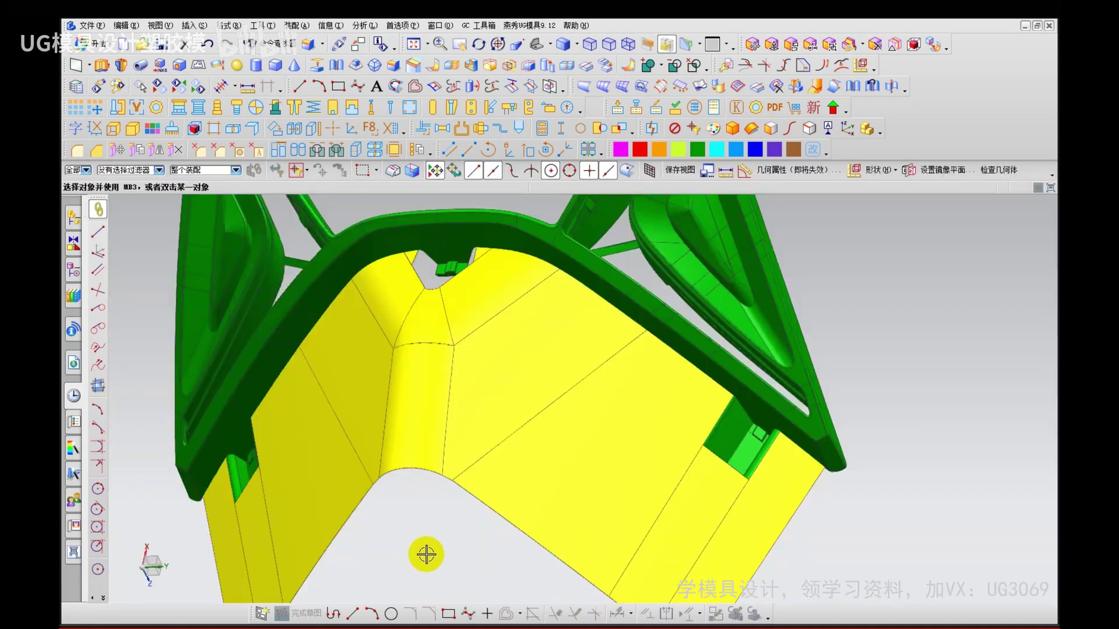
Step: Examine the rounded centre seam and the shape of the opening left around the central tab
{"action": "mouse_move", "coordinate": [430, 379]}
{"action": "middle_mouse_down"}
{"action": "mouse_move", "coordinate": [440, 452]}
{"action": "mouse_move", "coordinate": [440, 352]}
{"action": "mouse_move", "coordinate": [479, 474]}
{"action": "mouse_move", "coordinate": [470, 457]}
{"action": "mouse_move", "coordinate": [497, 488]}
{"action": "mouse_move", "coordinate": [487, 522]}
{"action": "mouse_move", "coordinate": [500, 520]}
{"action": "mouse_move", "coordinate": [488, 502]}
{"action": "mouse_move", "coordinate": [505, 529]}
{"action": "mouse_move", "coordinate": [500, 495]}
{"action": "mouse_move", "coordinate": [474, 495]}
{"action": "mouse_move", "coordinate": [427, 452]}
{"action": "middle_mouse_up"}
{"action": "left_click", "coordinate": [438, 252]}
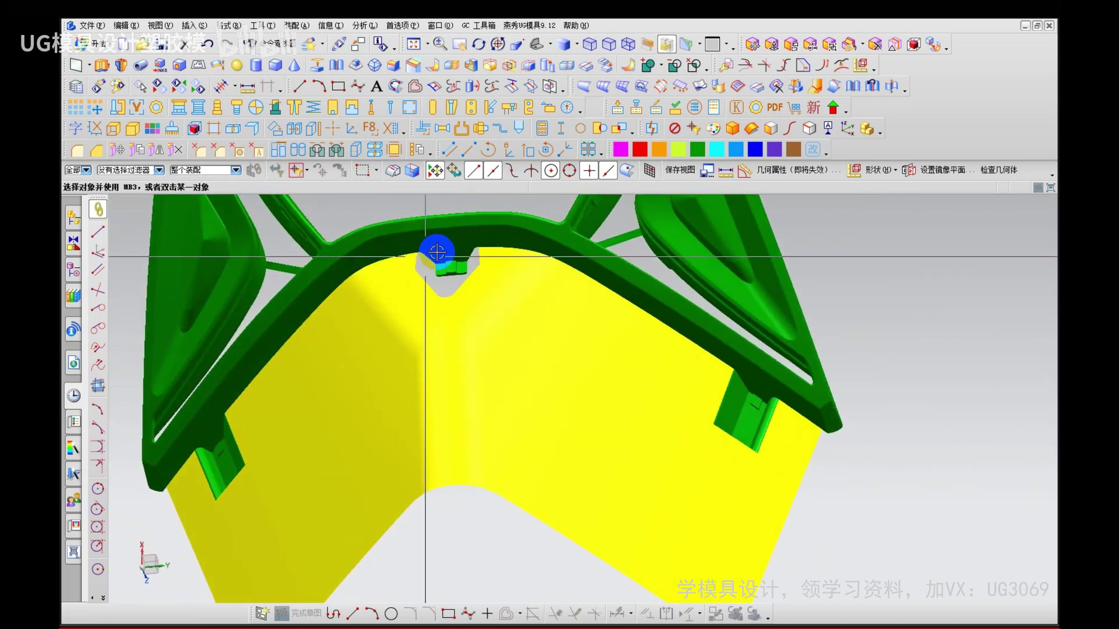
{"action": "right_click_drag", "start_coordinate": [470, 555], "coordinate": [470, 526]}
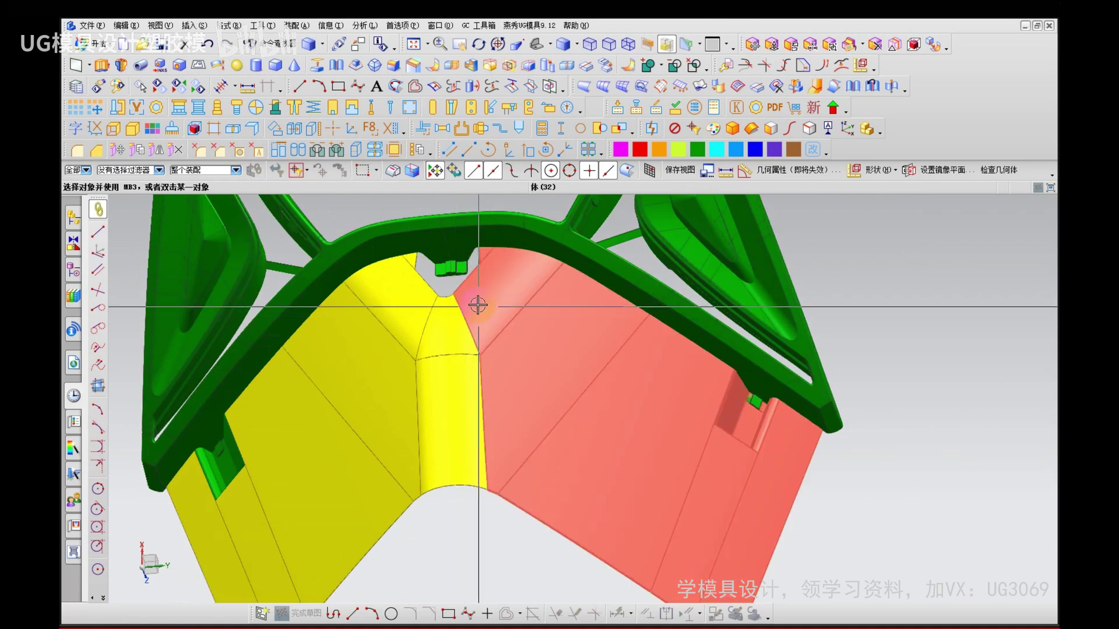
{"action": "scroll", "coordinate": [434, 239], "scroll_direction": "up", "scroll_amount": 5}
{"action": "middle_click_drag", "start_coordinate": [420, 269], "coordinate": [357, 405]}
{"action": "scroll", "coordinate": [455, 293], "scroll_direction": "down", "scroll_amount": 1}
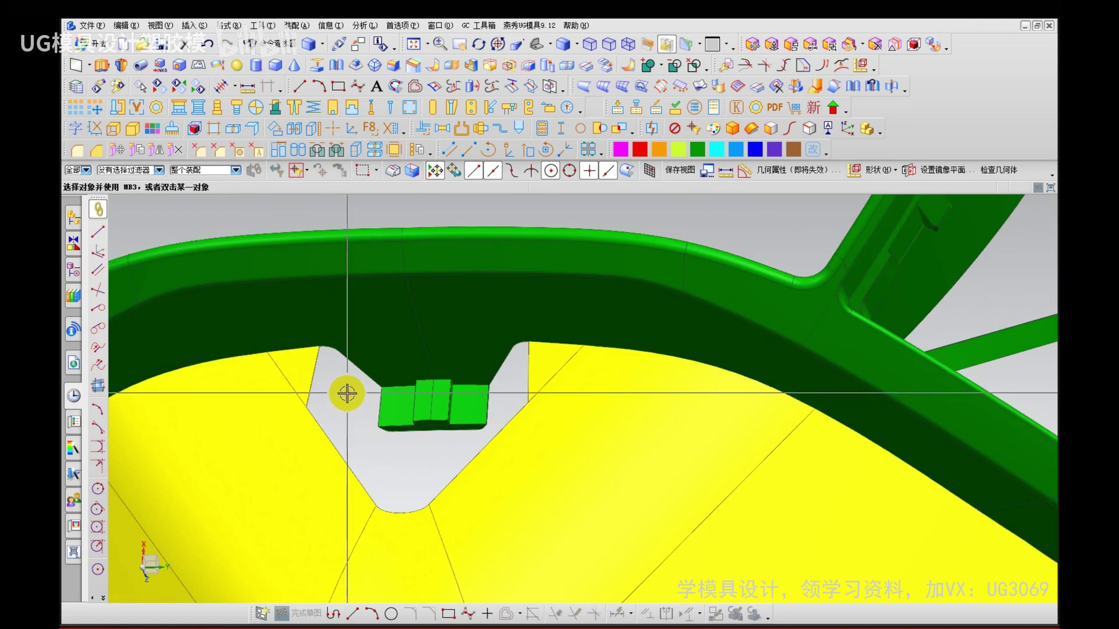
{"action": "middle_click_drag", "start_coordinate": [346, 394], "coordinate": [340, 395]}
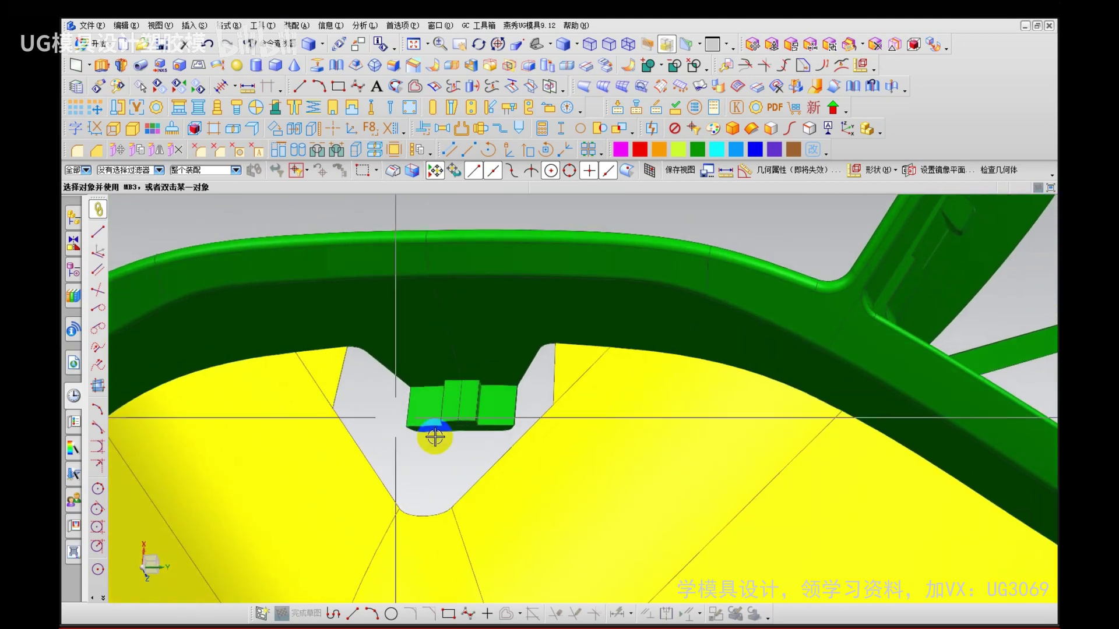
{"action": "middle_click_drag", "start_coordinate": [424, 451], "coordinate": [481, 431]}
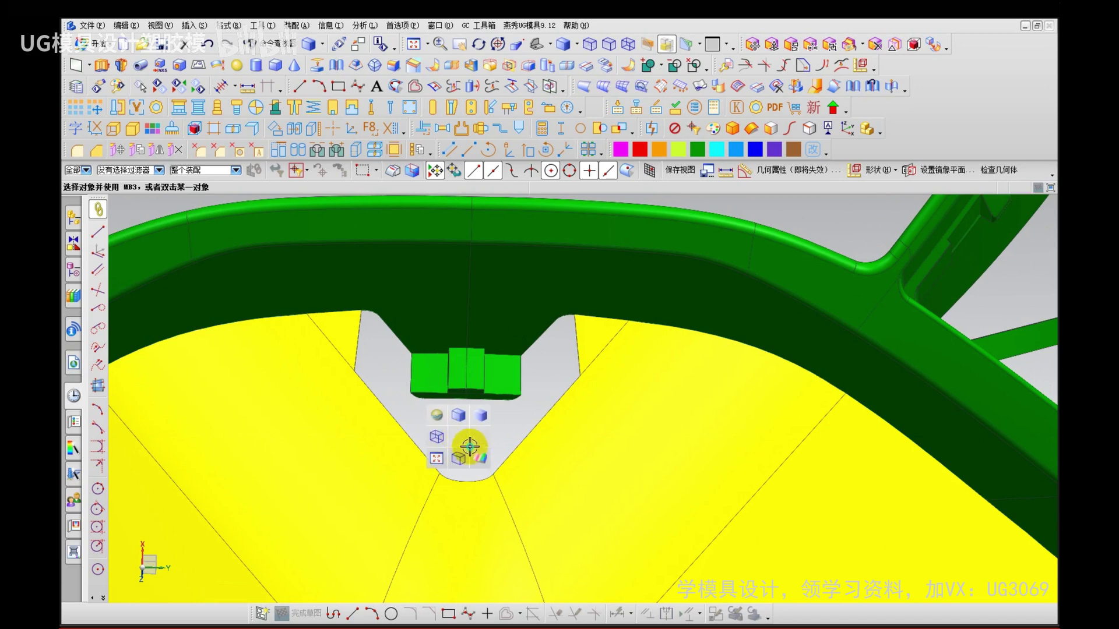
{"action": "right_click_drag", "start_coordinate": [473, 452], "coordinate": [470, 425]}
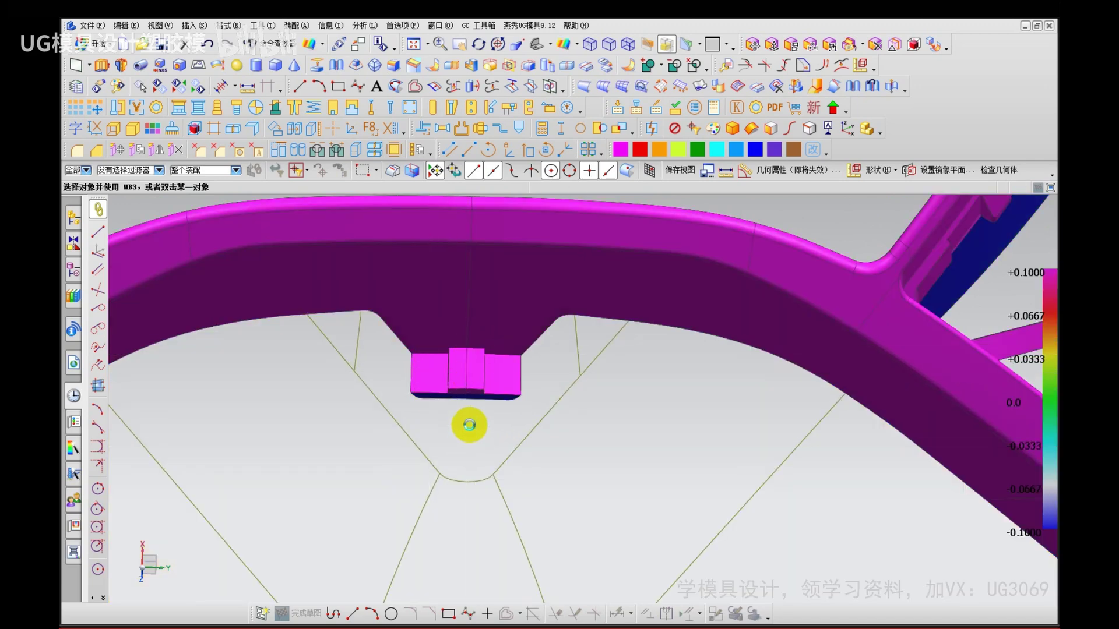
{"action": "key", "text": "ctrl+shift+d"}
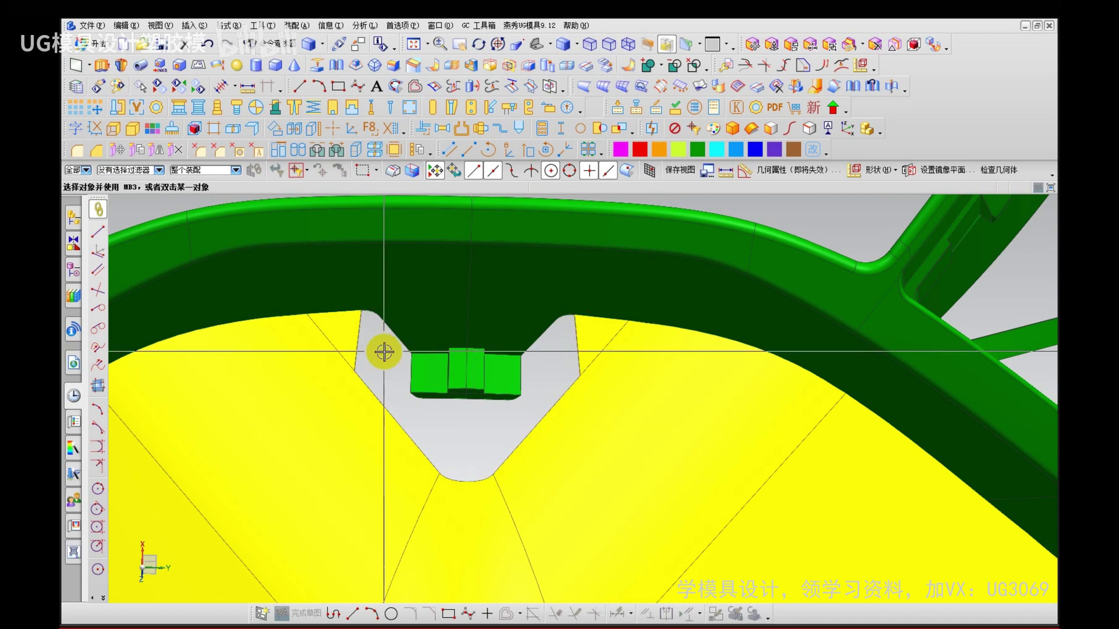
Step: Compare the openings at the two side clips with the central tab opening along the parting sheets
{"action": "scroll", "coordinate": [385, 353], "scroll_direction": "down", "scroll_amount": 2}
{"action": "scroll", "coordinate": [385, 368], "scroll_direction": "down", "scroll_amount": 2}
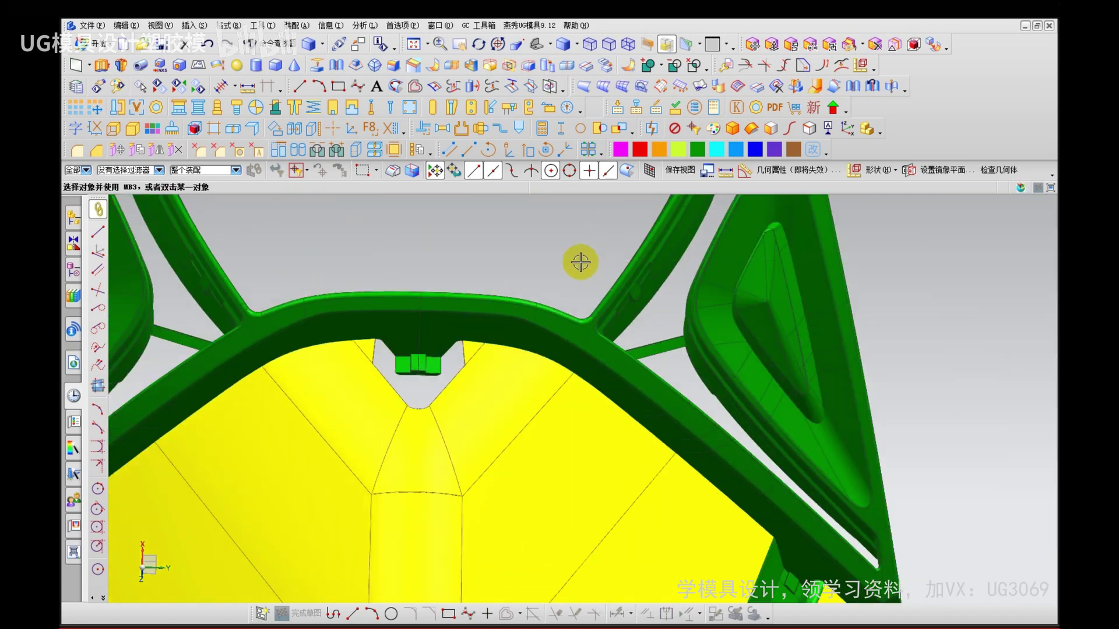
{"action": "scroll", "coordinate": [552, 249], "scroll_direction": "down", "scroll_amount": 3}
{"action": "scroll", "coordinate": [218, 571], "scroll_direction": "up", "scroll_amount": 5}
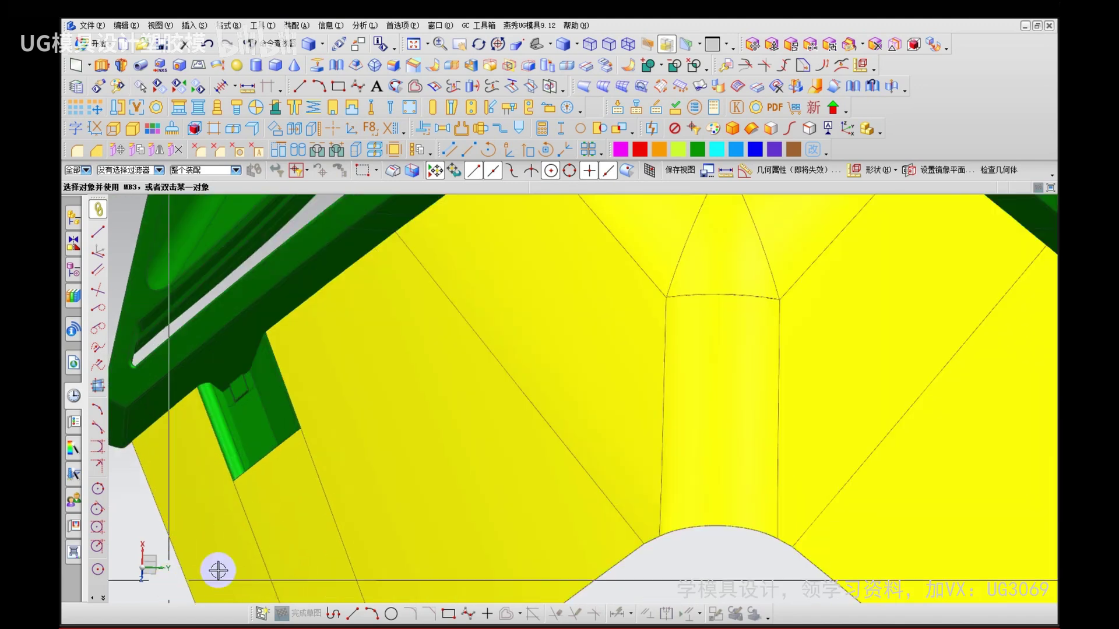
{"action": "left_click_drag", "start_coordinate": [266, 514], "coordinate": [298, 505]}
{"action": "scroll", "coordinate": [292, 490], "scroll_direction": "down", "scroll_amount": 3}
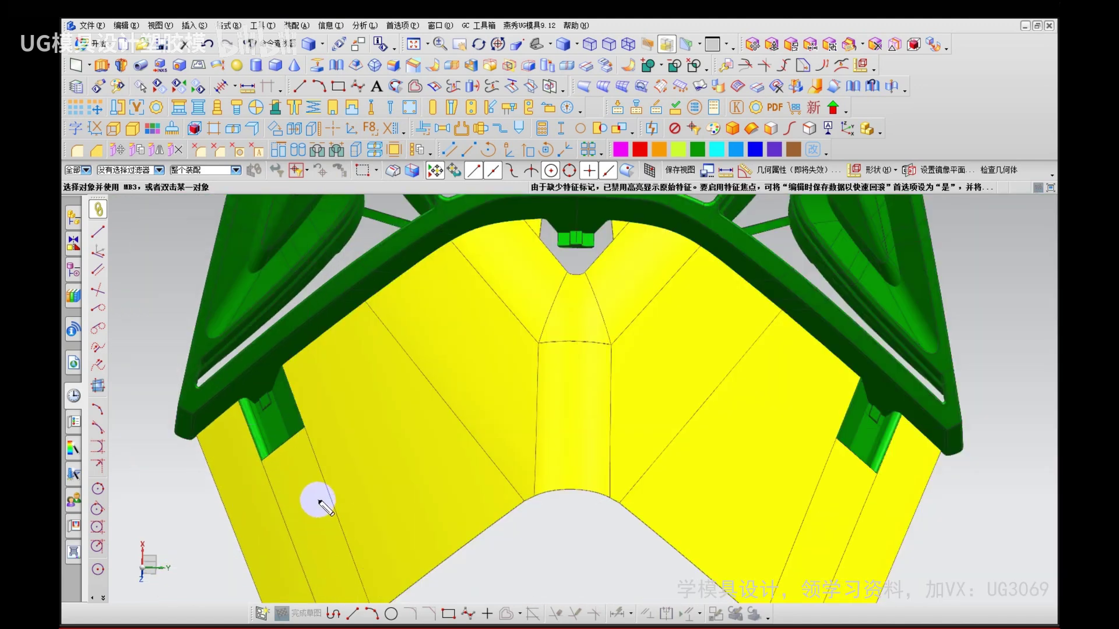
{"action": "key", "text": "Escape"}
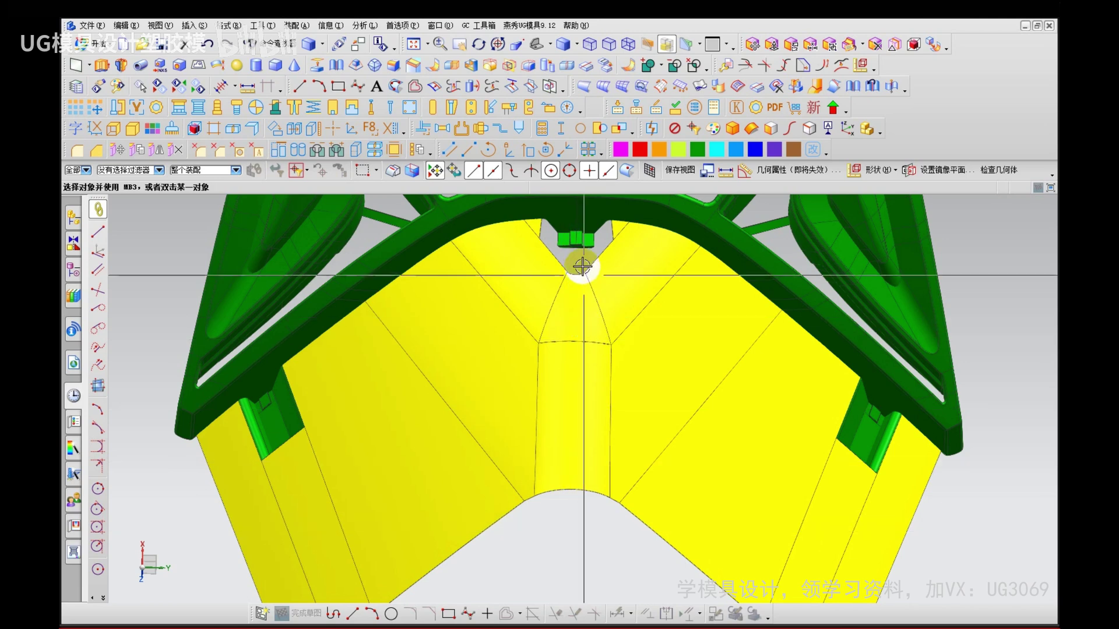
{"action": "scroll", "coordinate": [577, 250], "scroll_direction": "up", "scroll_amount": 2}
{"action": "scroll", "coordinate": [577, 249], "scroll_direction": "down", "scroll_amount": 3}
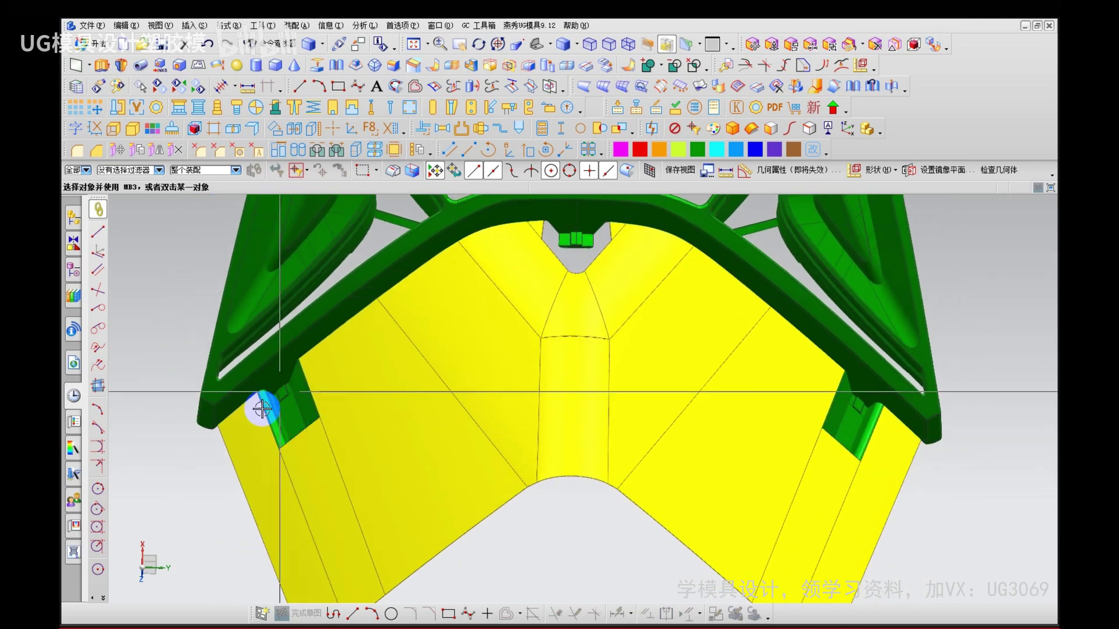
{"action": "middle_click_drag", "start_coordinate": [221, 455], "coordinate": [540, 507]}
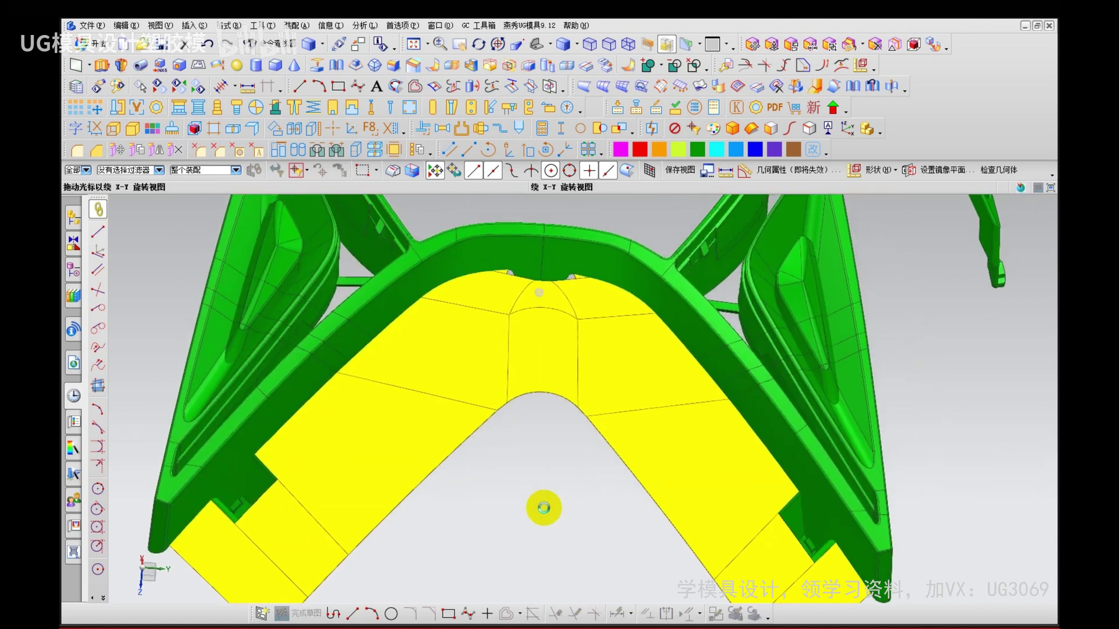
{"action": "scroll", "coordinate": [556, 309], "scroll_direction": "up", "scroll_amount": 3}
{"action": "scroll", "coordinate": [539, 289], "scroll_direction": "up", "scroll_amount": 2}
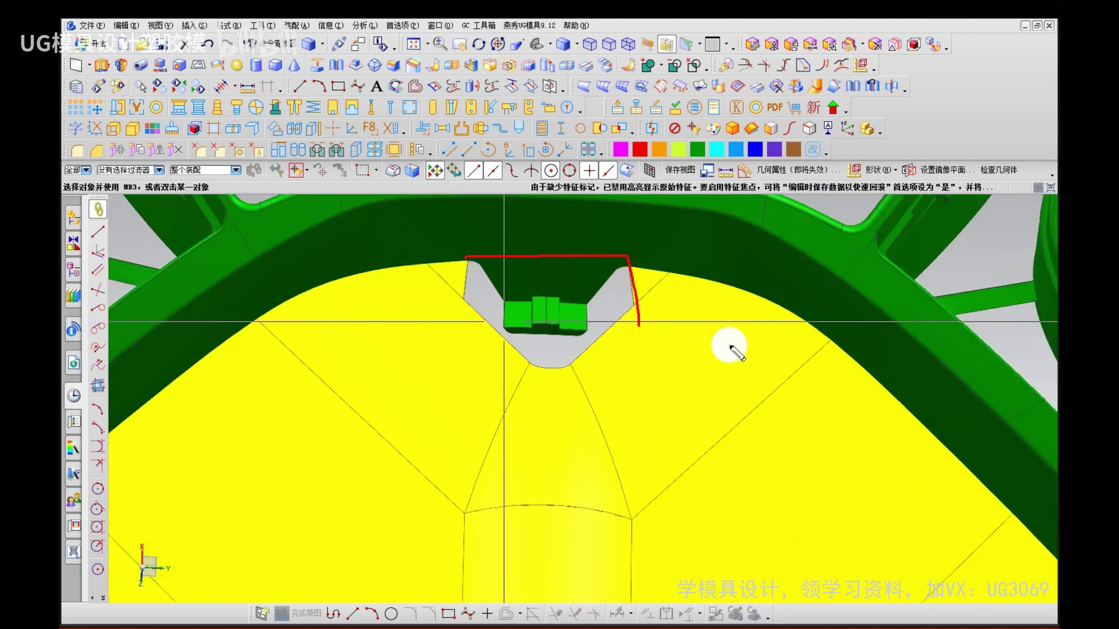
{"action": "key", "text": "Escape"}
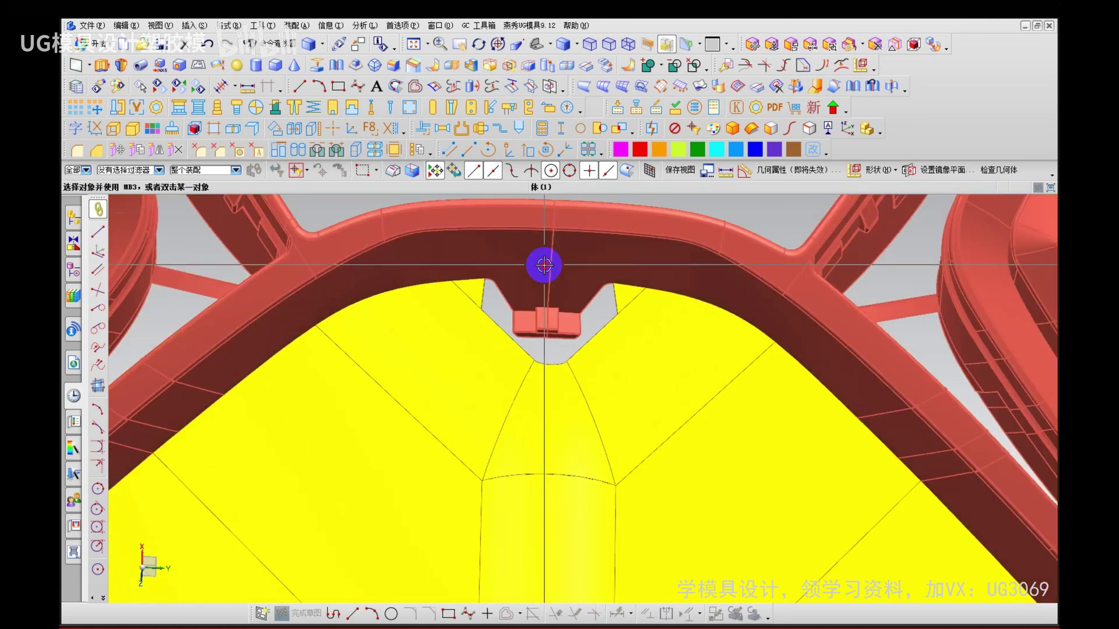
Step: Hide the green product and create a bridge curve joining the two upper sheet edges across the central tab opening
{"action": "left_click", "coordinate": [589, 233]}
{"action": "key", "text": "ctrl+b"}
{"action": "scroll", "coordinate": [504, 266], "scroll_direction": "up", "scroll_amount": 2}
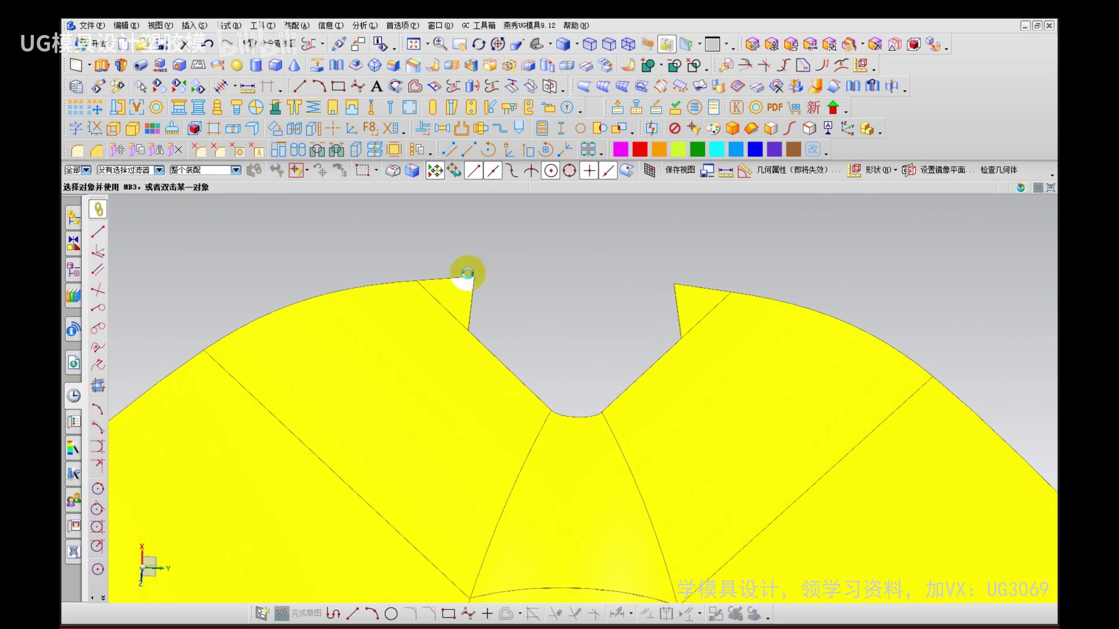
{"action": "key", "text": "b"}
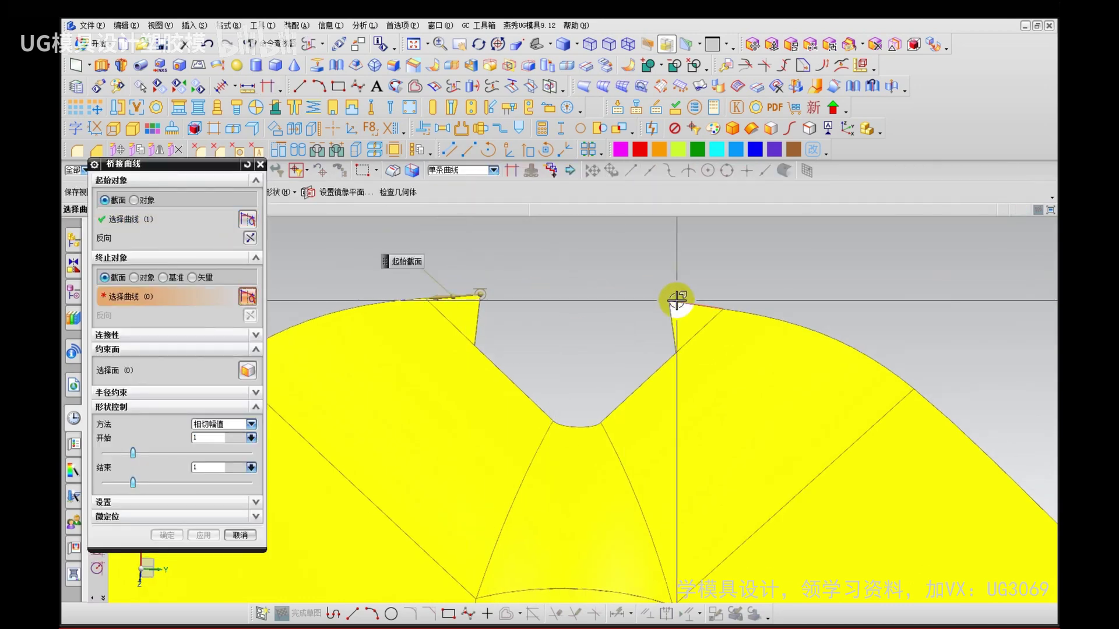
{"action": "left_click", "coordinate": [569, 294]}
{"action": "key", "text": "Escape"}
Step: Fill the central opening with a trimmed N-Sided Surface bounded by the bridge curve and the surrounding sheet edges
{"action": "key", "text": "n"}
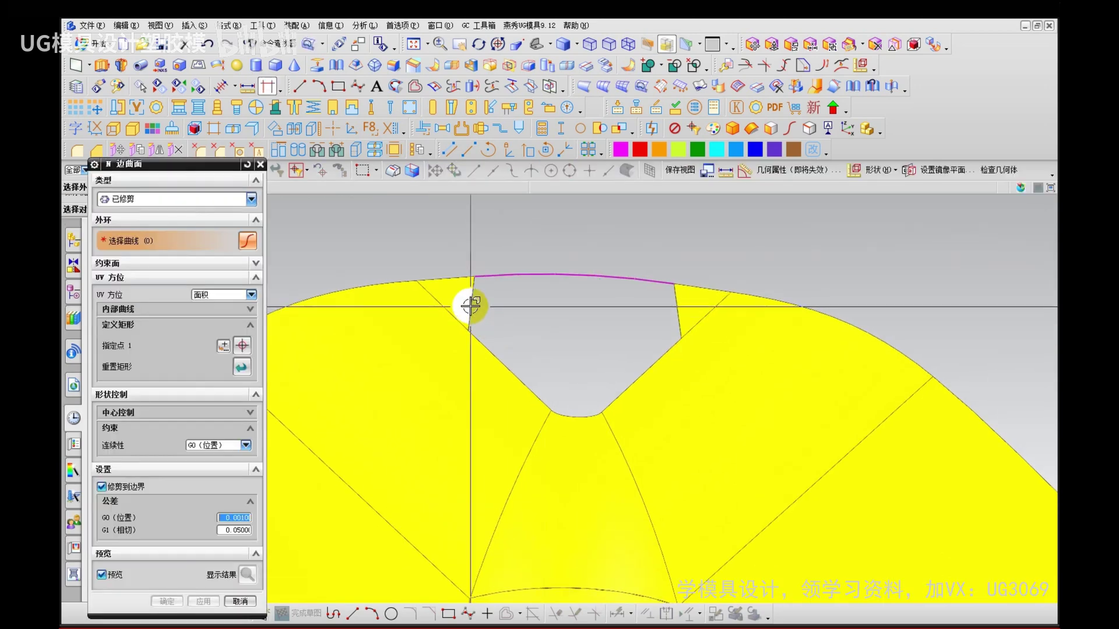
{"action": "left_click", "coordinate": [471, 307]}
{"action": "scroll", "coordinate": [485, 296], "scroll_direction": "up", "scroll_amount": 6}
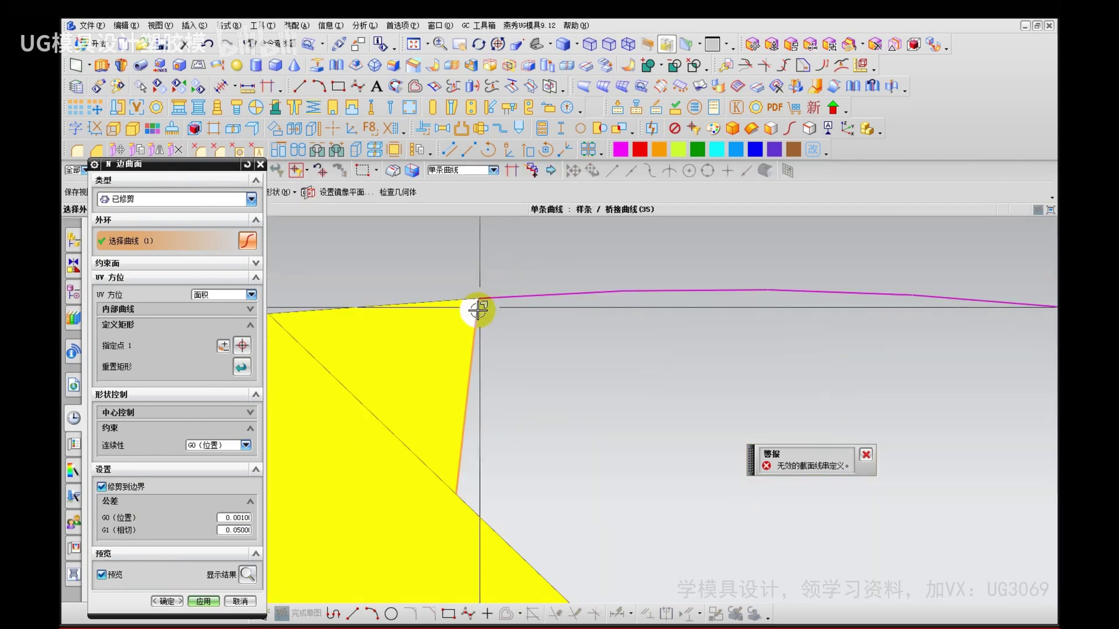
{"action": "left_click", "coordinate": [481, 307]}
{"action": "left_click", "coordinate": [494, 296]}
{"action": "scroll", "coordinate": [489, 300], "scroll_direction": "down", "scroll_amount": 3}
{"action": "scroll", "coordinate": [809, 330], "scroll_direction": "up", "scroll_amount": 2}
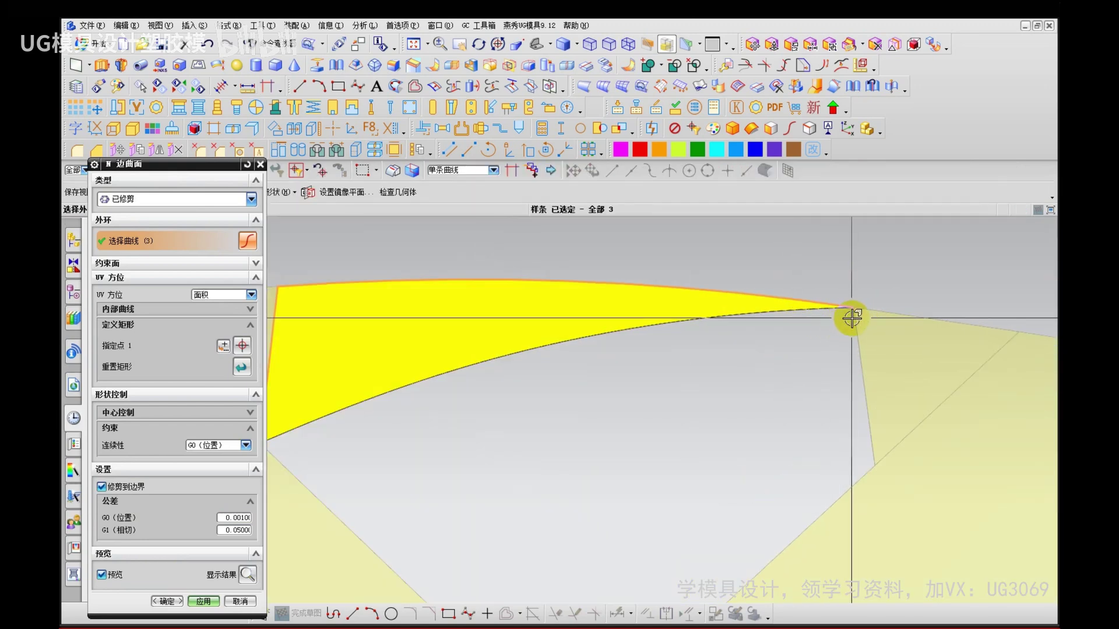
{"action": "left_click", "coordinate": [851, 317]}
{"action": "left_click", "coordinate": [860, 364]}
{"action": "scroll", "coordinate": [728, 406], "scroll_direction": "down", "scroll_amount": 2}
{"action": "left_click", "coordinate": [746, 516]}
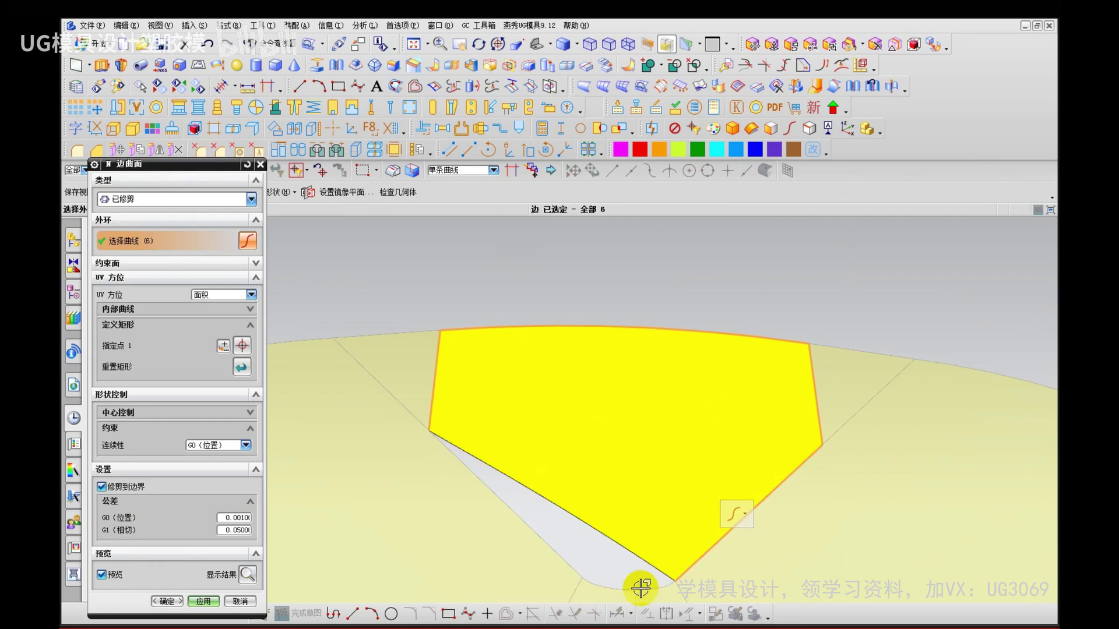
{"action": "left_click", "coordinate": [641, 589]}
{"action": "left_click", "coordinate": [549, 547]}
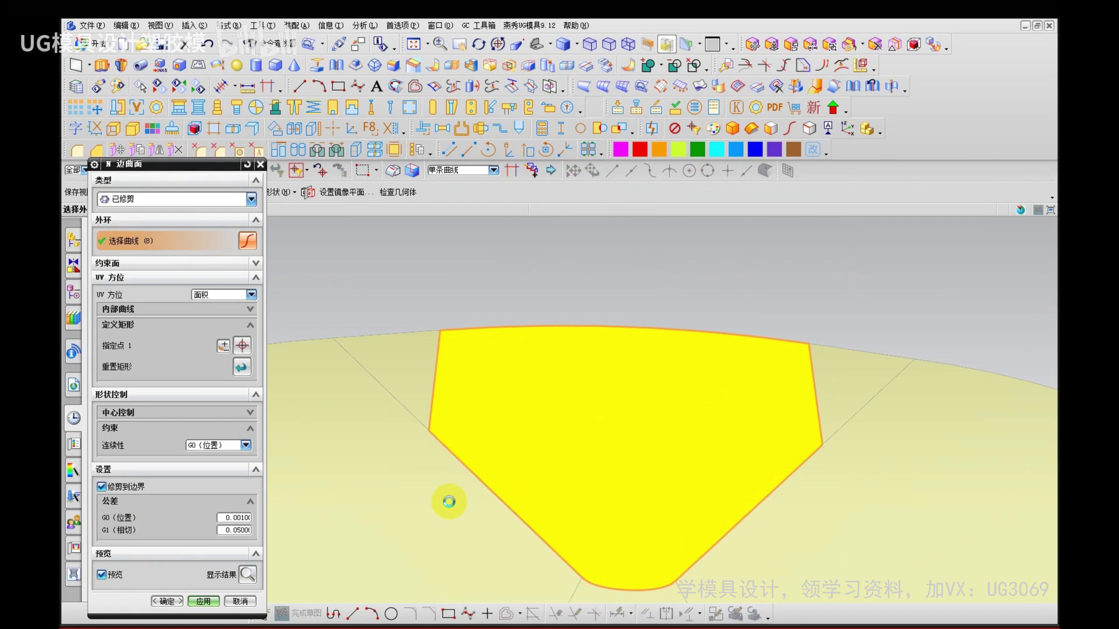
{"action": "middle_click", "coordinate": [482, 272]}
Step: Examine the patched central opening from several angles and compare it with the tab on the green product
{"action": "scroll", "coordinate": [482, 274], "scroll_direction": "down", "scroll_amount": 3}
{"action": "mouse_move", "coordinate": [479, 285]}
{"action": "middle_mouse_down"}
{"action": "mouse_move", "coordinate": [492, 361]}
{"action": "mouse_move", "coordinate": [490, 338]}
{"action": "middle_mouse_up"}
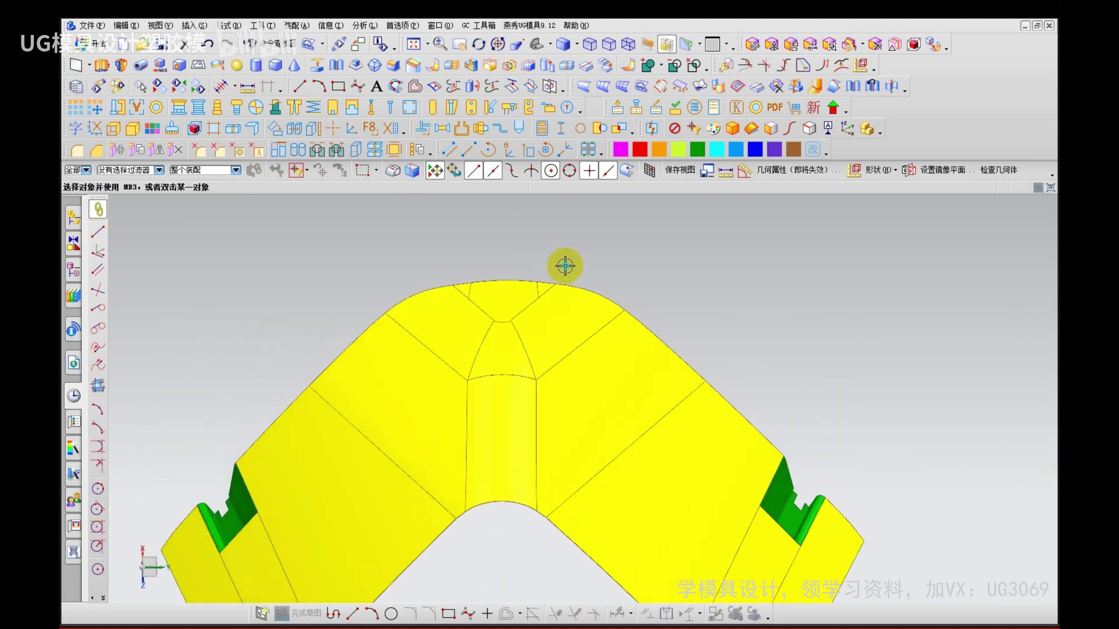
{"action": "right_click_drag", "start_coordinate": [565, 264], "coordinate": [580, 249]}
{"action": "middle_click_drag", "start_coordinate": [520, 279], "coordinate": [492, 453]}
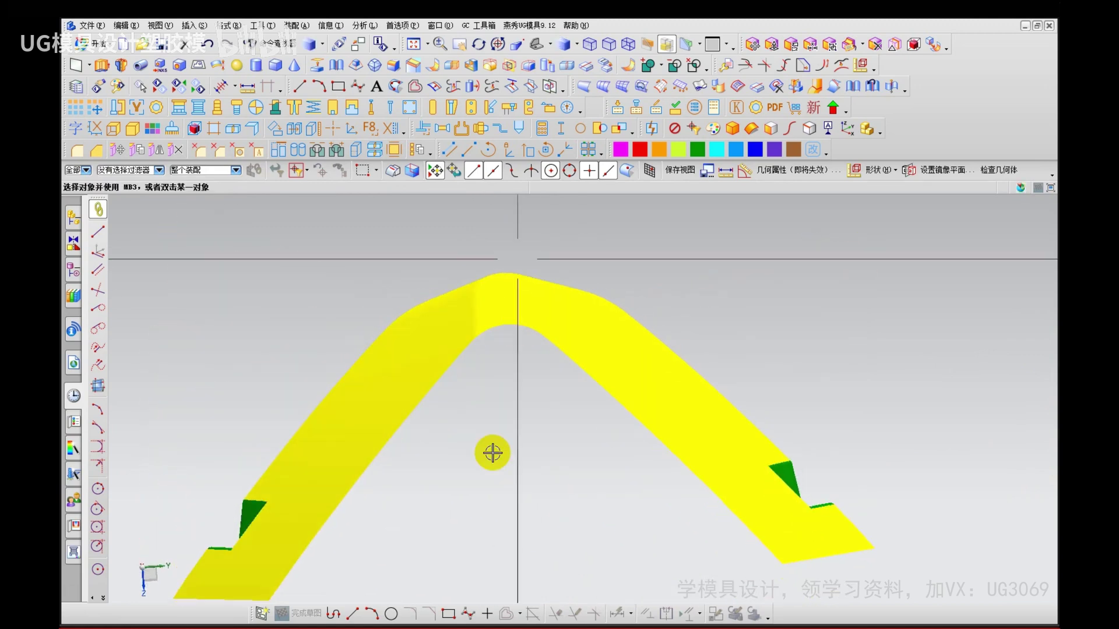
{"action": "right_click_drag", "start_coordinate": [493, 415], "coordinate": [499, 386]}
{"action": "key", "text": "ctrl+shift+u"}
{"action": "scroll", "coordinate": [507, 304], "scroll_direction": "up", "scroll_amount": 4}
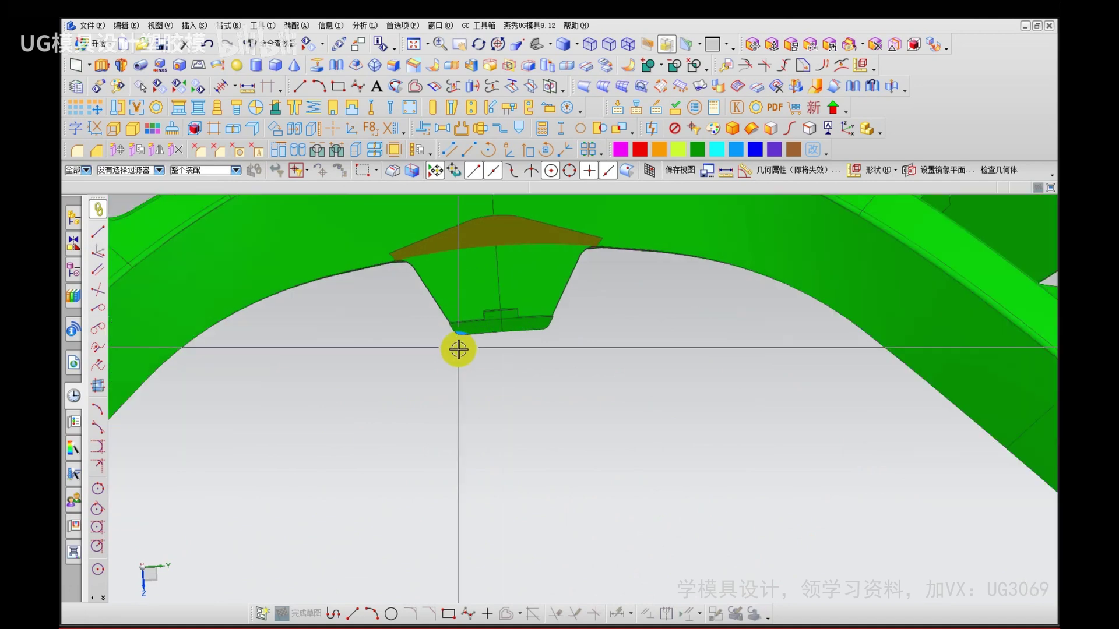
{"action": "scroll", "coordinate": [471, 338], "scroll_direction": "down", "scroll_amount": 4}
{"action": "middle_click_drag", "start_coordinate": [462, 387], "coordinate": [477, 418]}
Step: Place the WCS origin at the midpoint of the central tab's lower edge and show the parting sheets again
{"action": "key", "text": "w"}
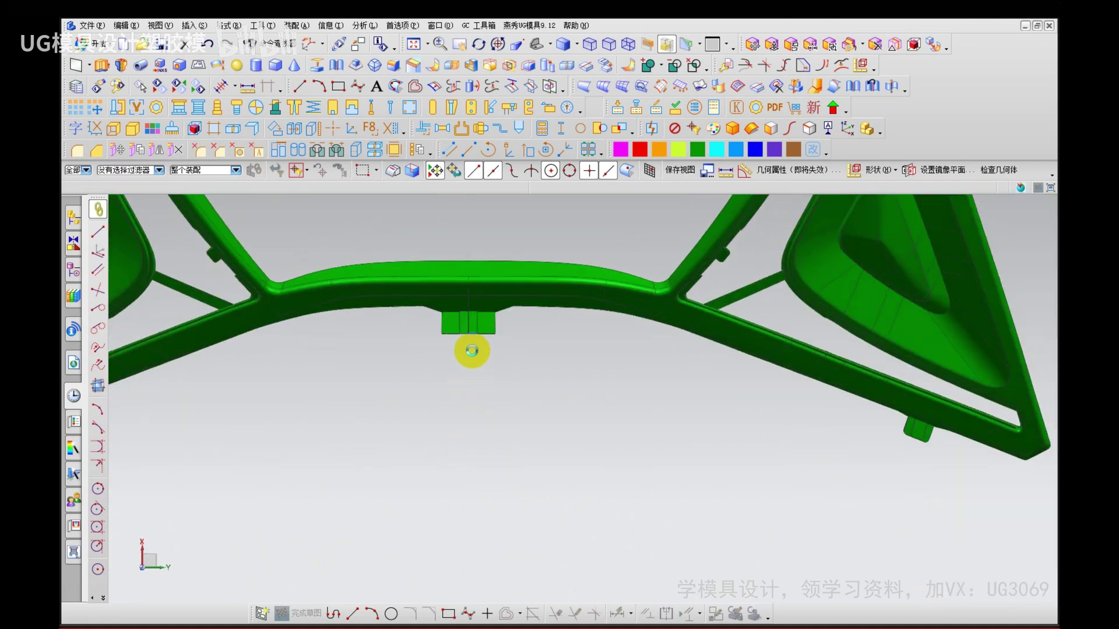
{"action": "scroll", "coordinate": [470, 344], "scroll_direction": "up", "scroll_amount": 4}
{"action": "middle_click", "coordinate": [462, 340]}
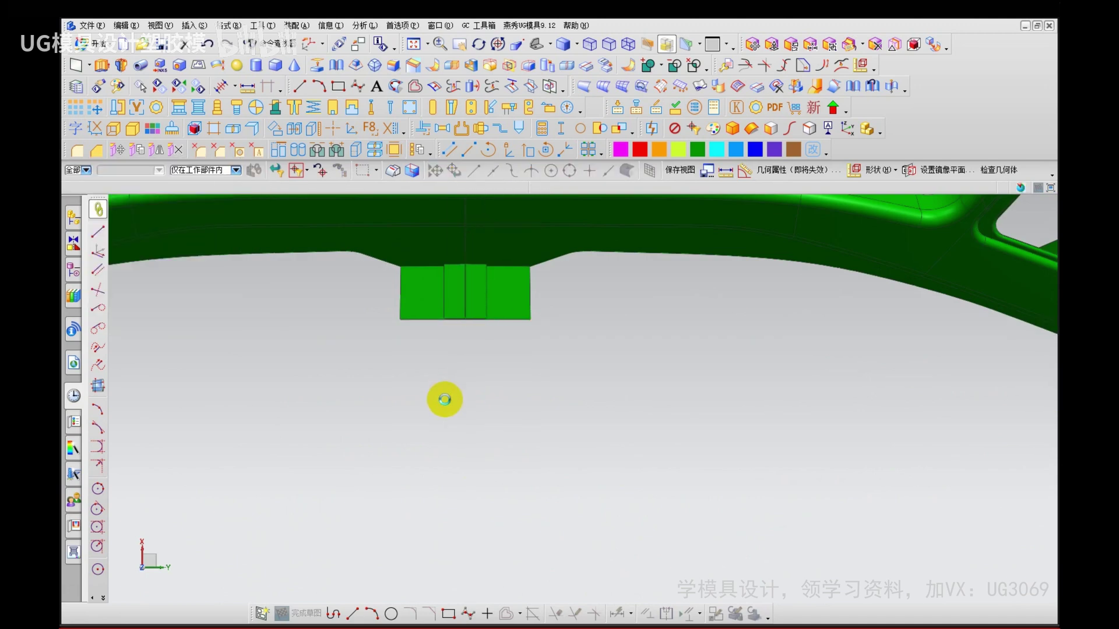
{"action": "scroll", "coordinate": [448, 395], "scroll_direction": "down", "scroll_amount": 3}
{"action": "key", "text": "ctrl+shift+u"}
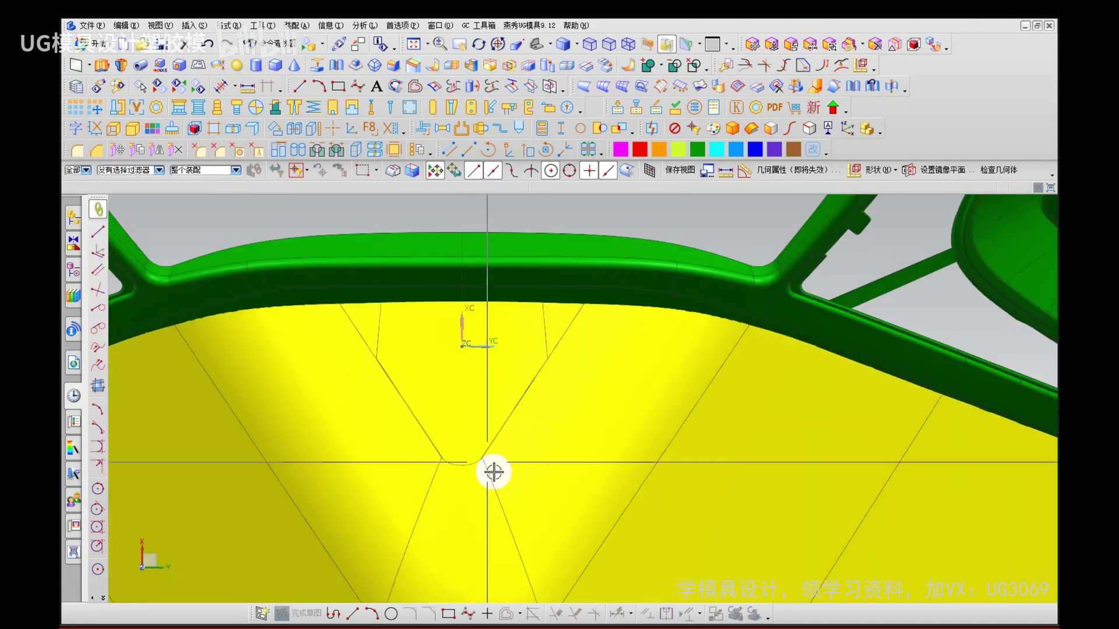
Step: Try to split the main parting sheet with a new XC plane at a distance of -20 mm, below the central patch
{"action": "key", "text": "t"}
{"action": "key", "text": "Escape"}
{"action": "key", "text": "s"}
{"action": "left_click", "coordinate": [520, 484]}
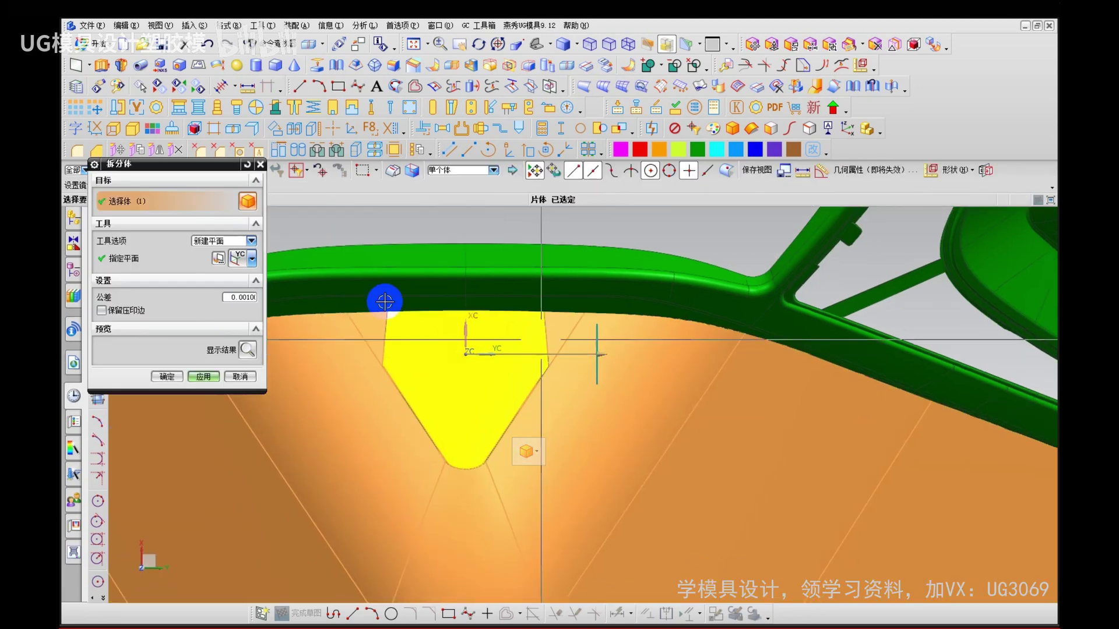
{"action": "left_click", "coordinate": [251, 258]}
{"action": "left_click", "coordinate": [238, 482]}
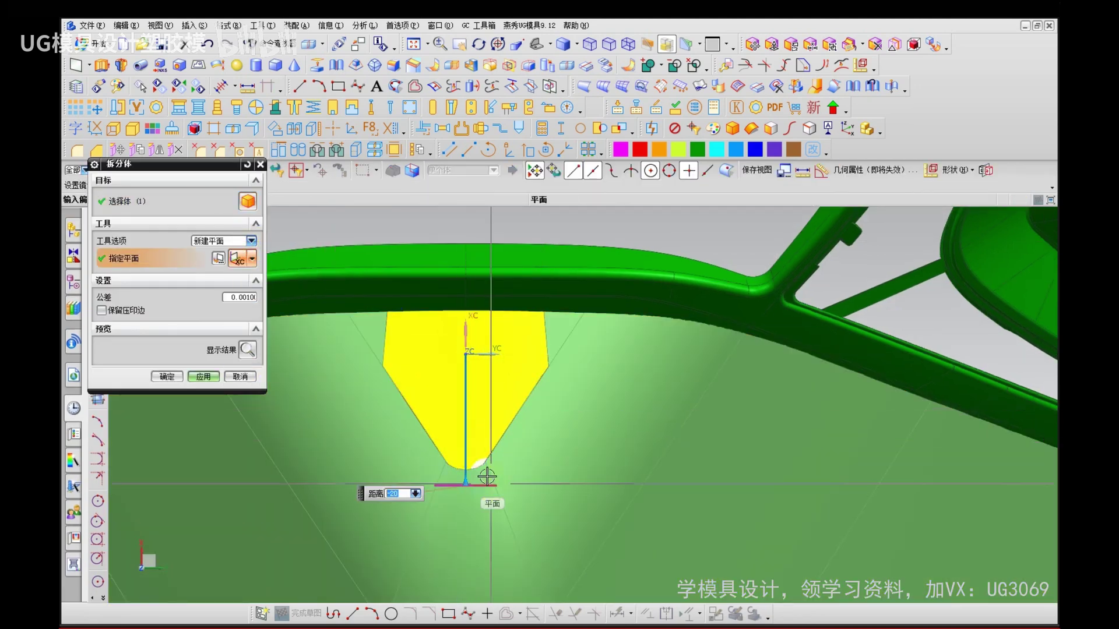
{"action": "scroll", "coordinate": [455, 412], "scroll_direction": "up", "scroll_amount": 2}
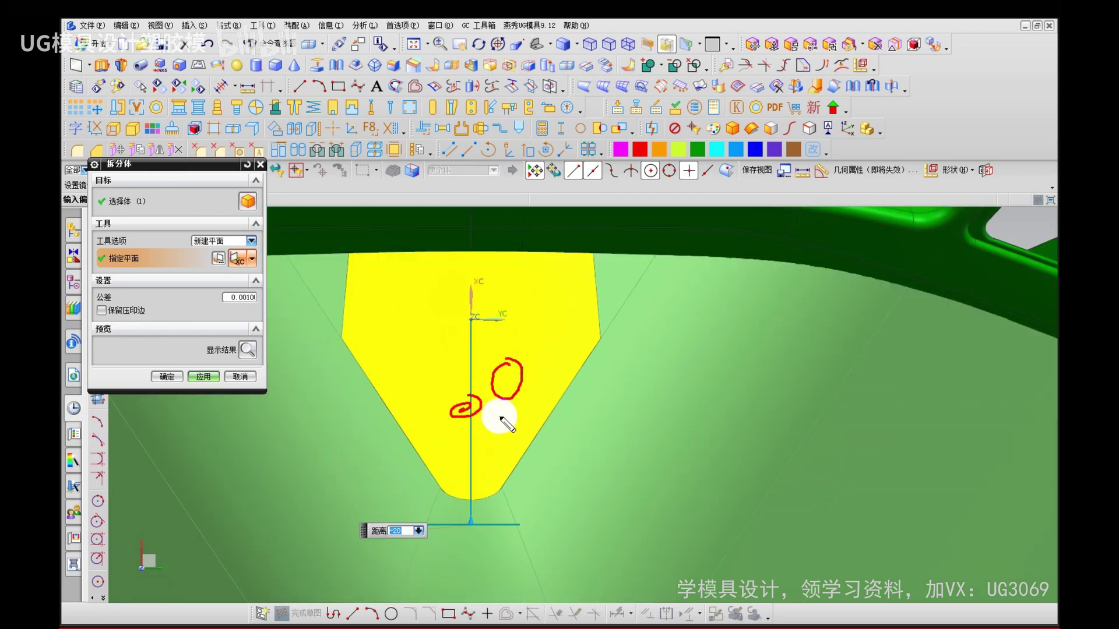
{"action": "scroll", "coordinate": [499, 417], "scroll_direction": "down", "scroll_amount": 3}
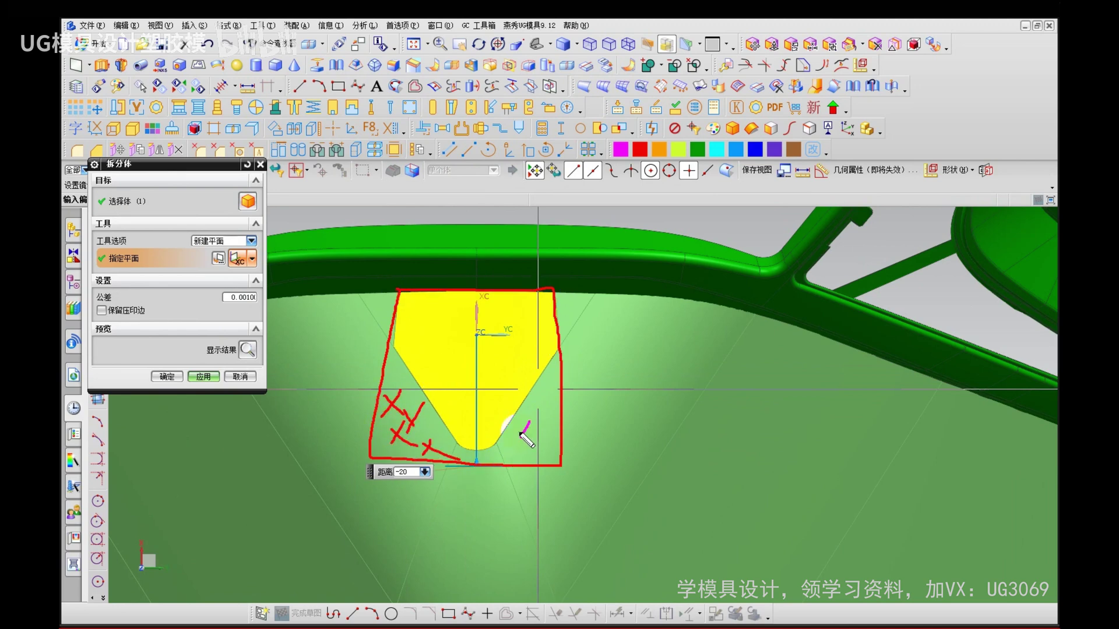
{"action": "middle_click", "coordinate": [457, 407]}
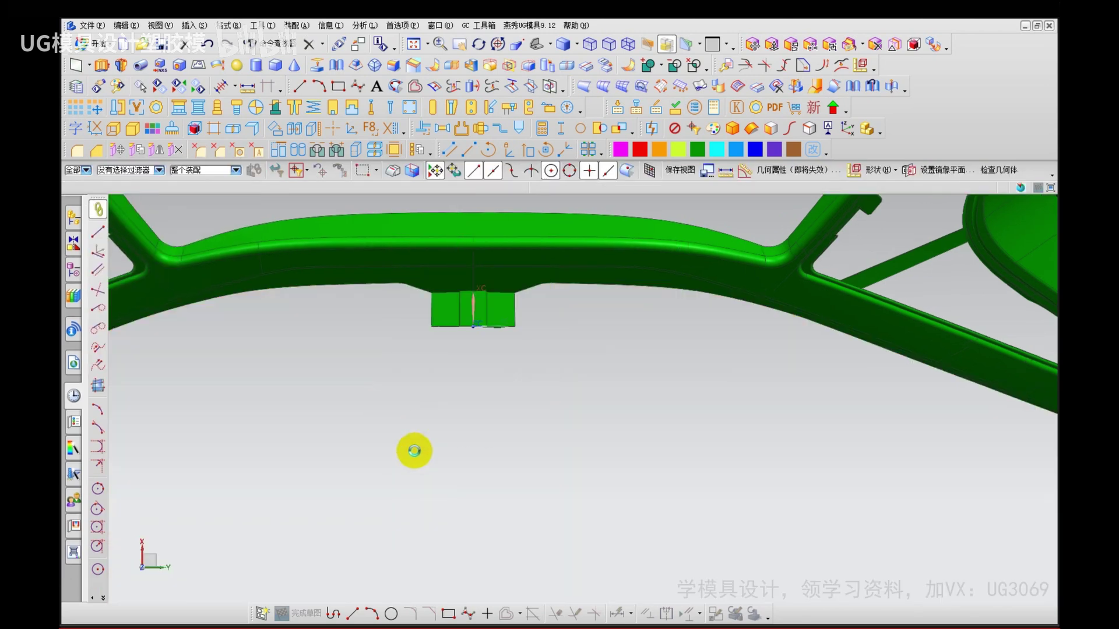
Step: Display the product with face analysis colours around the central tab
{"action": "middle_click_drag", "start_coordinate": [412, 450], "coordinate": [448, 349]}
{"action": "scroll", "coordinate": [431, 369], "scroll_direction": "up", "scroll_amount": 3}
{"action": "right_click_drag", "start_coordinate": [415, 354], "coordinate": [374, 304]}
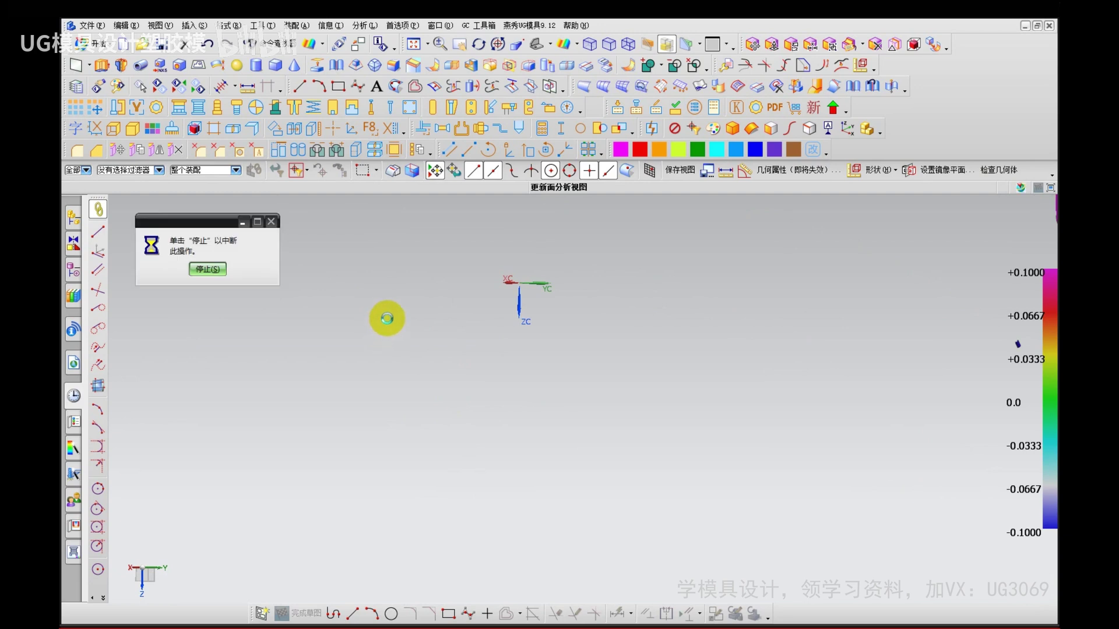
{"action": "middle_click_drag", "start_coordinate": [389, 319], "coordinate": [394, 424], "text": "shift"}
{"action": "middle_click_drag", "start_coordinate": [394, 424], "coordinate": [376, 350]}
{"action": "scroll", "coordinate": [364, 339], "scroll_direction": "up", "scroll_amount": 3}
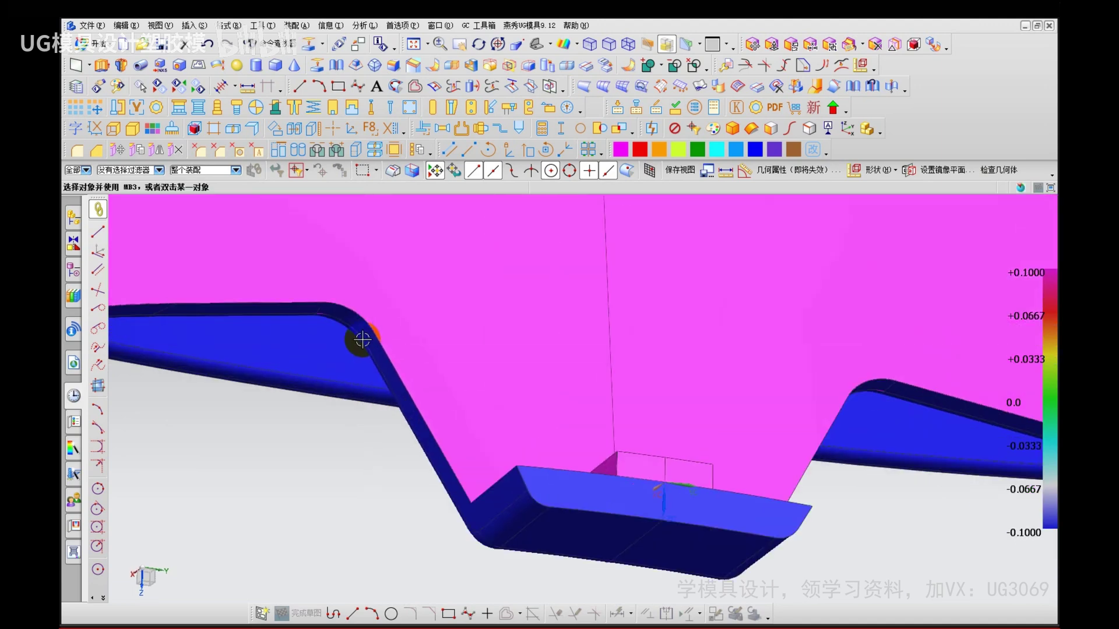
Step: Extract six individual faces of the central tab: the corner fillets, the side faces and the two flat faces beside the step, hiding the originals
{"action": "scroll", "coordinate": [363, 340], "scroll_direction": "up", "scroll_amount": 1}
{"action": "key", "text": "c"}
{"action": "left_click", "coordinate": [352, 320]}
{"action": "left_click", "coordinate": [390, 370]}
{"action": "scroll", "coordinate": [394, 369], "scroll_direction": "down", "scroll_amount": 2}
{"action": "scroll", "coordinate": [719, 435], "scroll_direction": "up", "scroll_amount": 2}
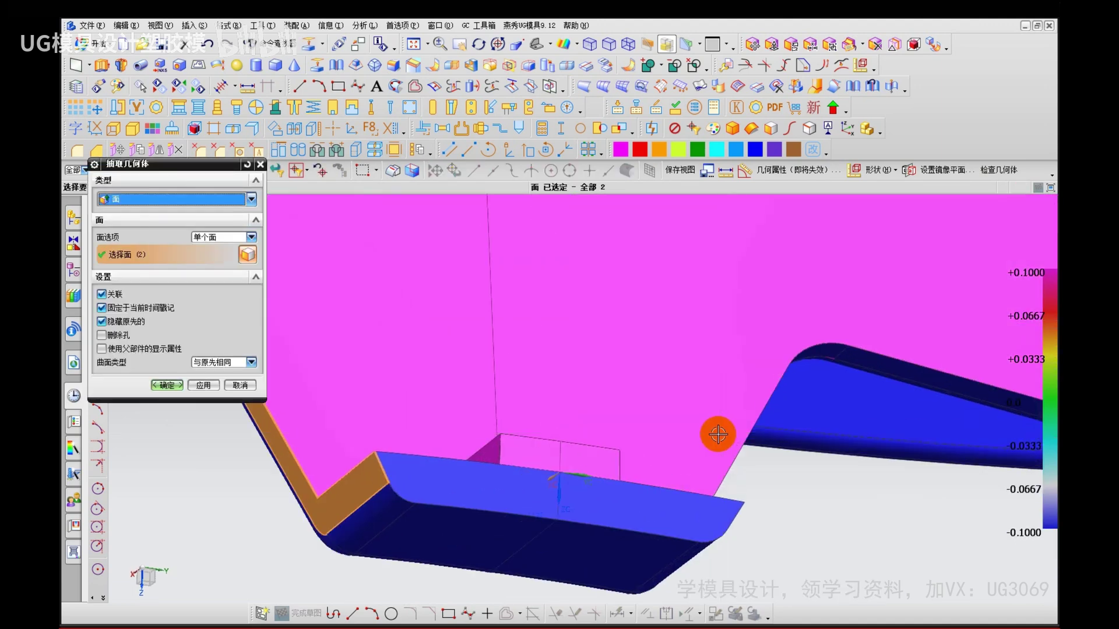
{"action": "middle_click_drag", "start_coordinate": [718, 433], "coordinate": [644, 409]}
{"action": "left_click", "coordinate": [848, 385]}
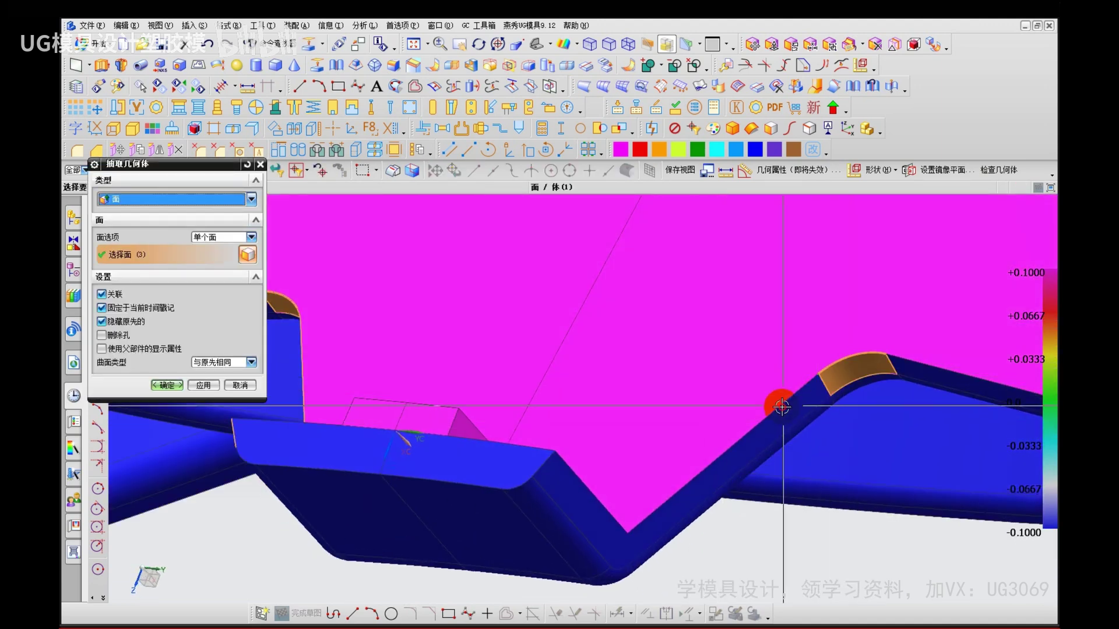
{"action": "left_click", "coordinate": [782, 404]}
{"action": "scroll", "coordinate": [608, 393], "scroll_direction": "down", "scroll_amount": 3}
{"action": "middle_click_drag", "start_coordinate": [581, 444], "coordinate": [584, 487]}
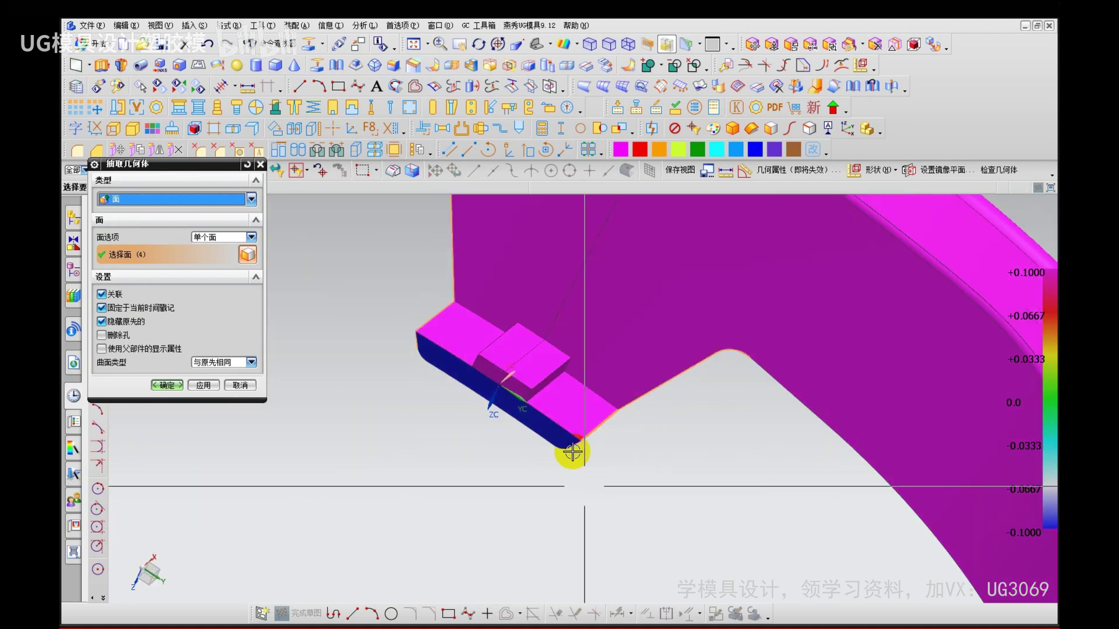
{"action": "left_click", "coordinate": [570, 417]}
{"action": "left_click", "coordinate": [472, 337]}
{"action": "middle_click", "coordinate": [423, 460]}
{"action": "scroll", "coordinate": [425, 471], "scroll_direction": "down", "scroll_amount": 2}
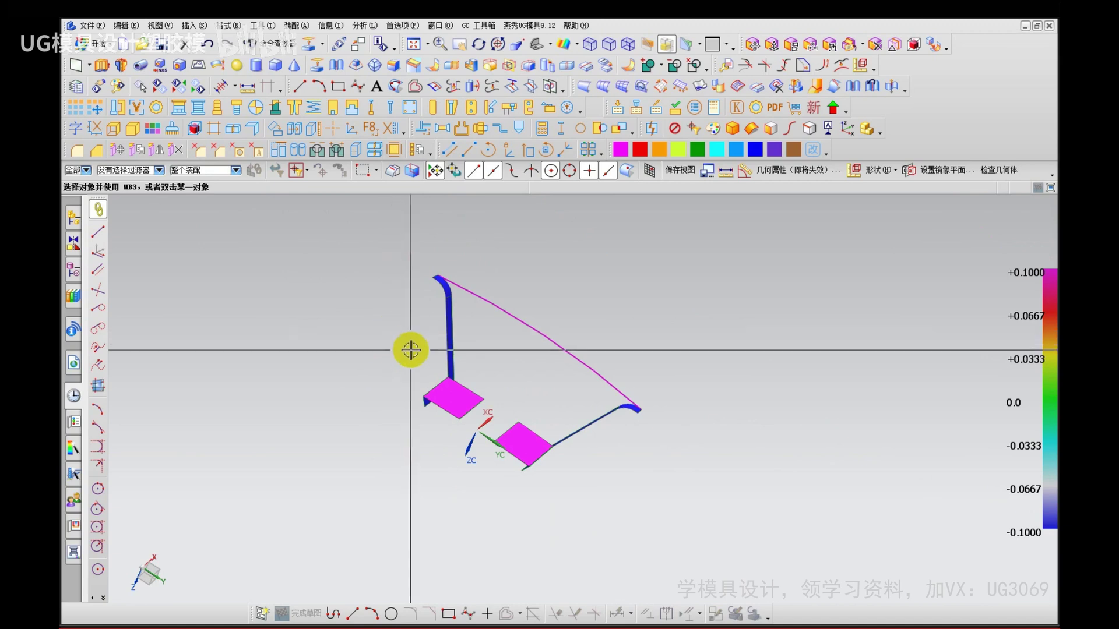
Step: Extend the extracted fillet, side and flat faces on one side of the tab by 50 mm using Trim and Extend by distance
{"action": "left_click_drag", "start_coordinate": [410, 351], "coordinate": [434, 334], "text": "ctrl+shift"}
{"action": "scroll", "coordinate": [439, 329], "scroll_direction": "up", "scroll_amount": 2}
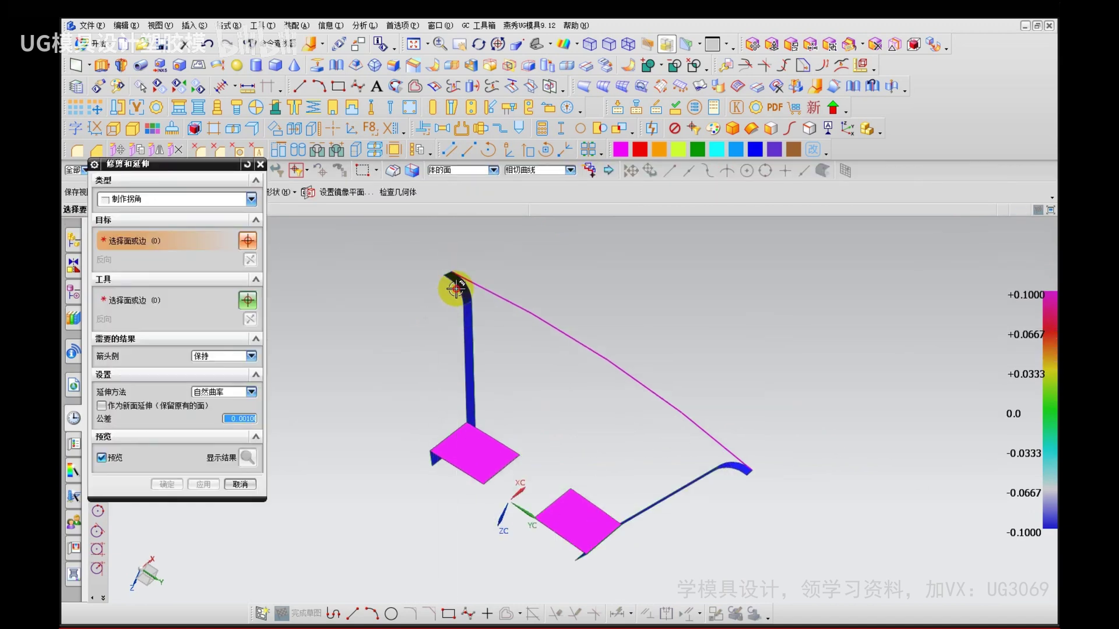
{"action": "left_click", "coordinate": [452, 287]}
{"action": "left_click", "coordinate": [186, 199]}
{"action": "left_click", "coordinate": [188, 216]}
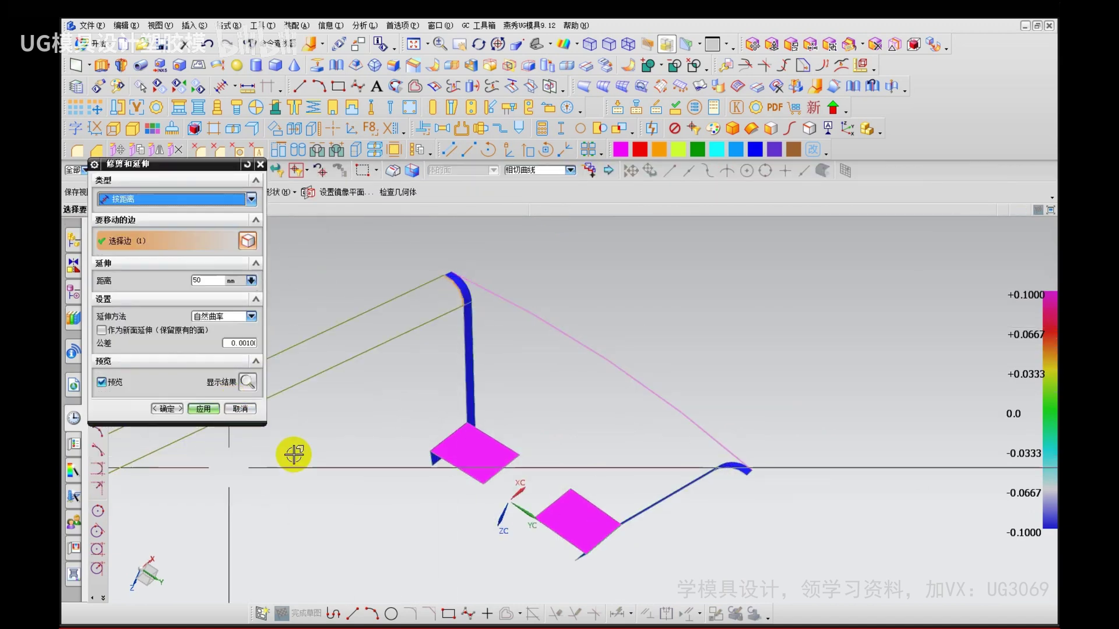
{"action": "left_click", "coordinate": [194, 408]}
{"action": "left_click", "coordinate": [465, 381]}
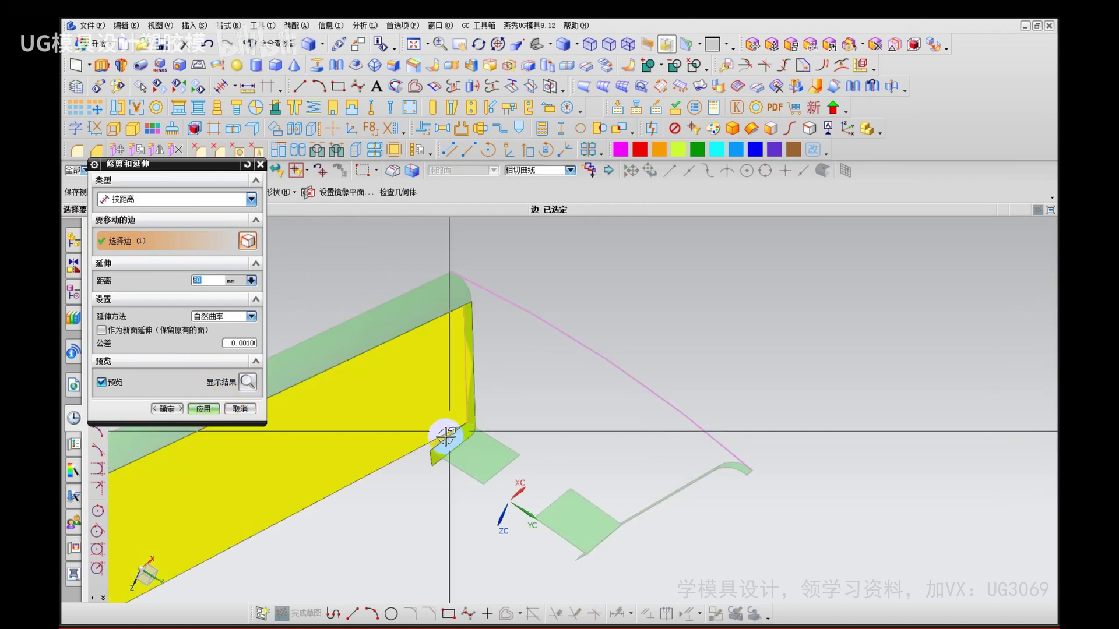
{"action": "left_click", "coordinate": [424, 412]}
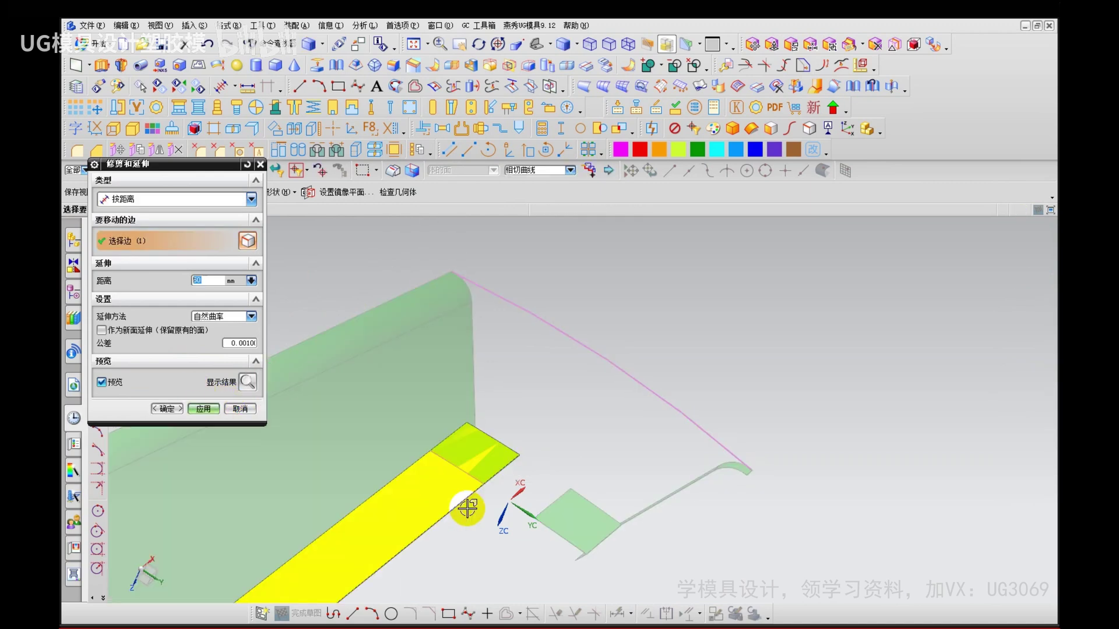
{"action": "middle_click", "coordinate": [464, 507]}
Step: Extend the extracted fillet and side faces on the opposite side of the tab by 50 mm
{"action": "left_click", "coordinate": [735, 473]}
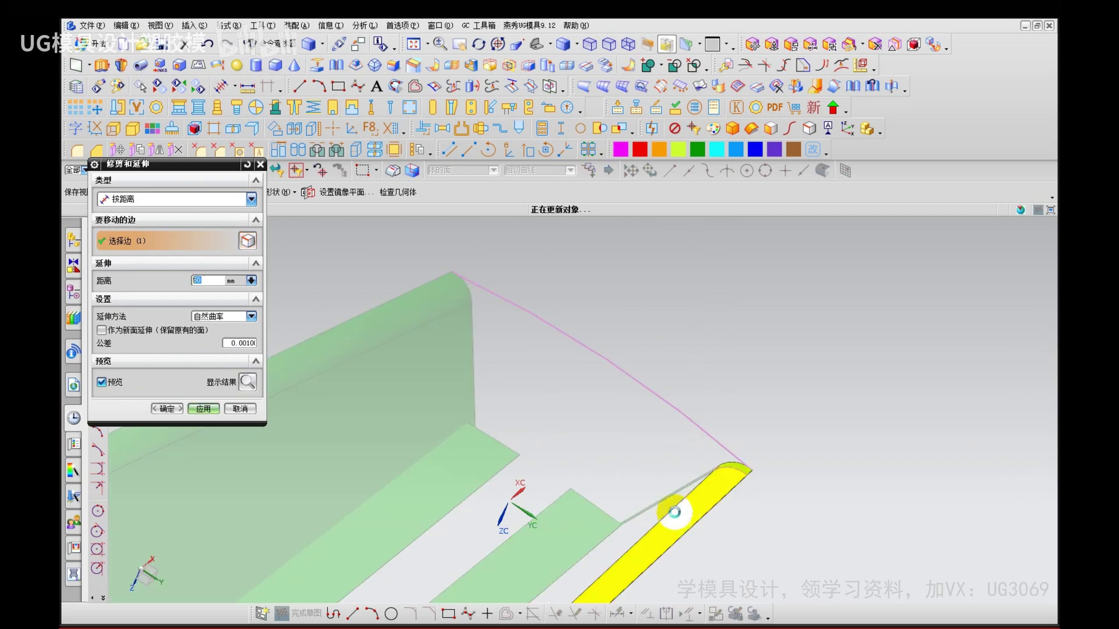
{"action": "middle_click", "coordinate": [673, 512]}
{"action": "left_click", "coordinate": [662, 498]}
{"action": "scroll", "coordinate": [617, 529], "scroll_direction": "up", "scroll_amount": 2}
{"action": "left_click", "coordinate": [605, 536]}
{"action": "middle_click", "coordinate": [606, 538]}
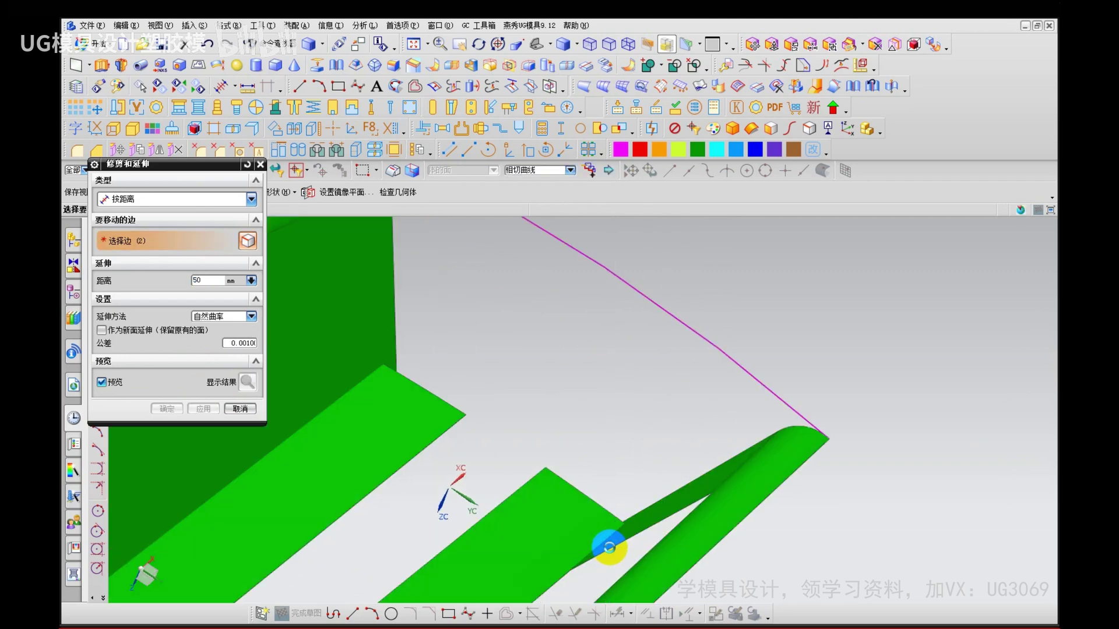
{"action": "left_click", "coordinate": [607, 545]}
{"action": "scroll", "coordinate": [503, 377], "scroll_direction": "down", "scroll_amount": 4}
{"action": "middle_click", "coordinate": [502, 375]}
{"action": "middle_click", "coordinate": [502, 375]}
Step: Reverse the WCS XC direction so it points along the extended sheets
{"action": "middle_click_drag", "start_coordinate": [503, 374], "coordinate": [434, 394]}
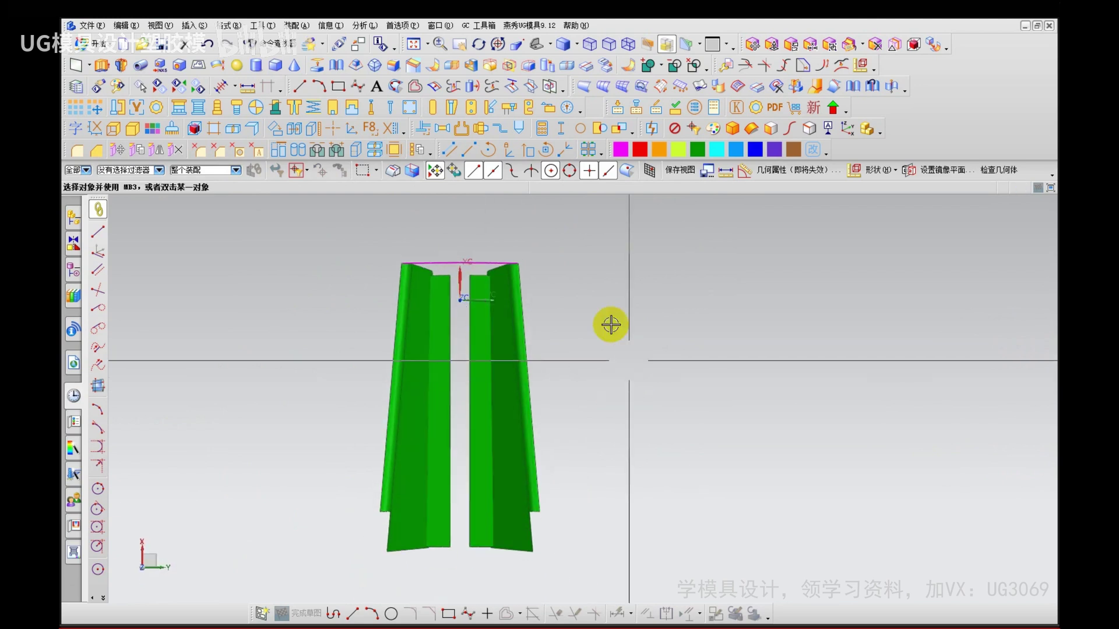
{"action": "double_click", "coordinate": [461, 288]}
{"action": "double_click", "coordinate": [463, 236]}
{"action": "middle_click", "coordinate": [591, 378]}
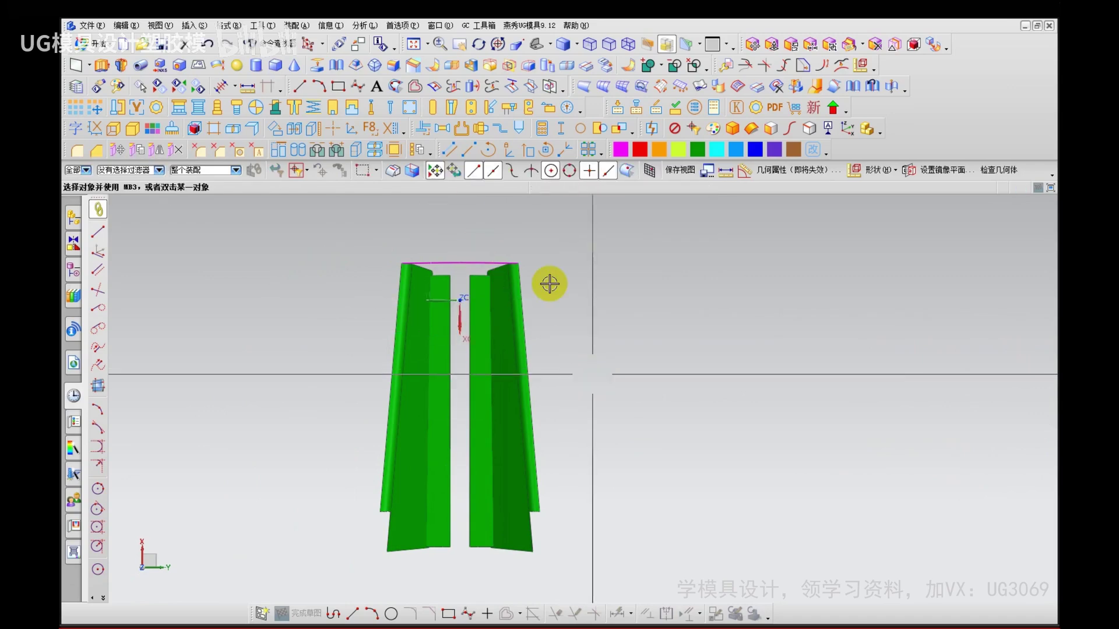
Step: Trim the ends of all six extended sheets with Trim Body, using a new offset plane normal to XC
{"action": "left_click", "coordinate": [223, 28]}
{"action": "left_click", "coordinate": [198, 27]}
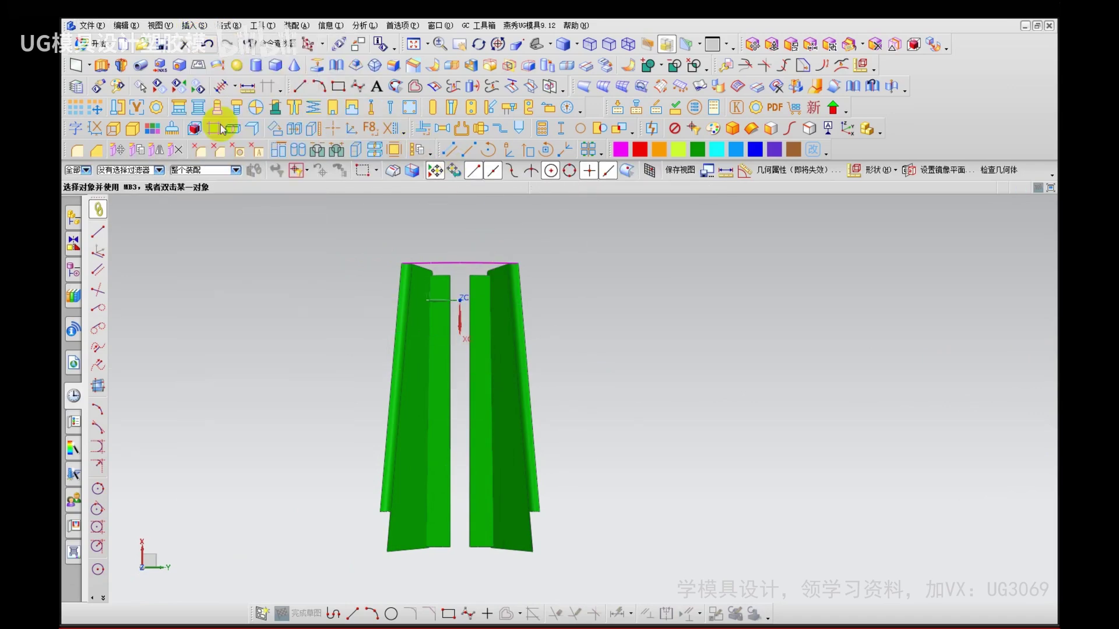
{"action": "left_click", "coordinate": [194, 26]}
{"action": "left_click", "coordinate": [373, 275]}
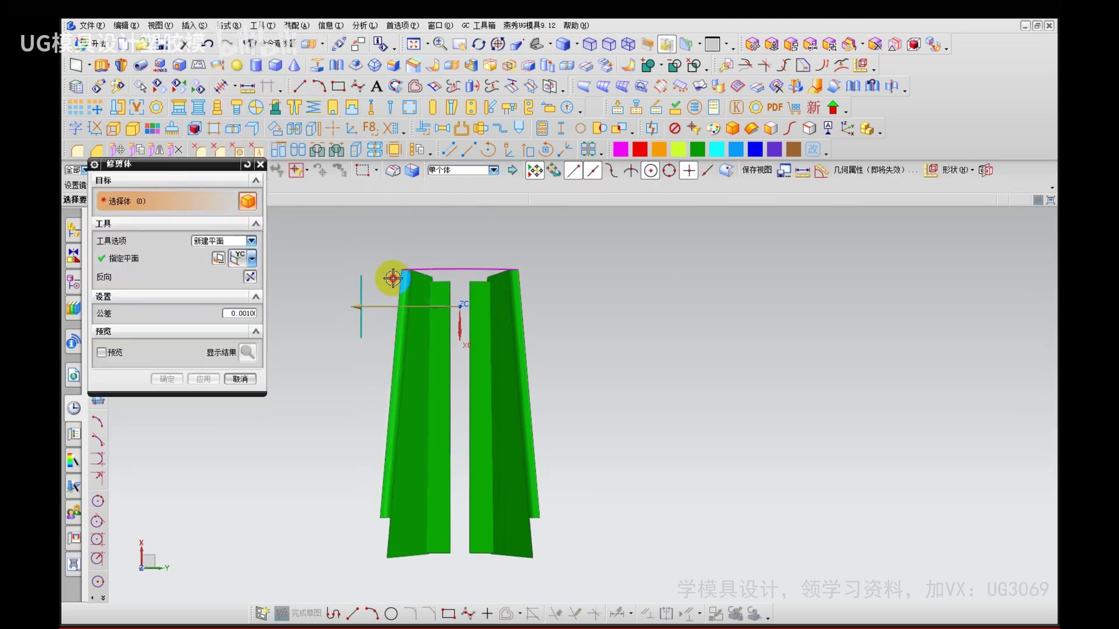
{"action": "left_click_drag", "start_coordinate": [363, 237], "coordinate": [594, 575]}
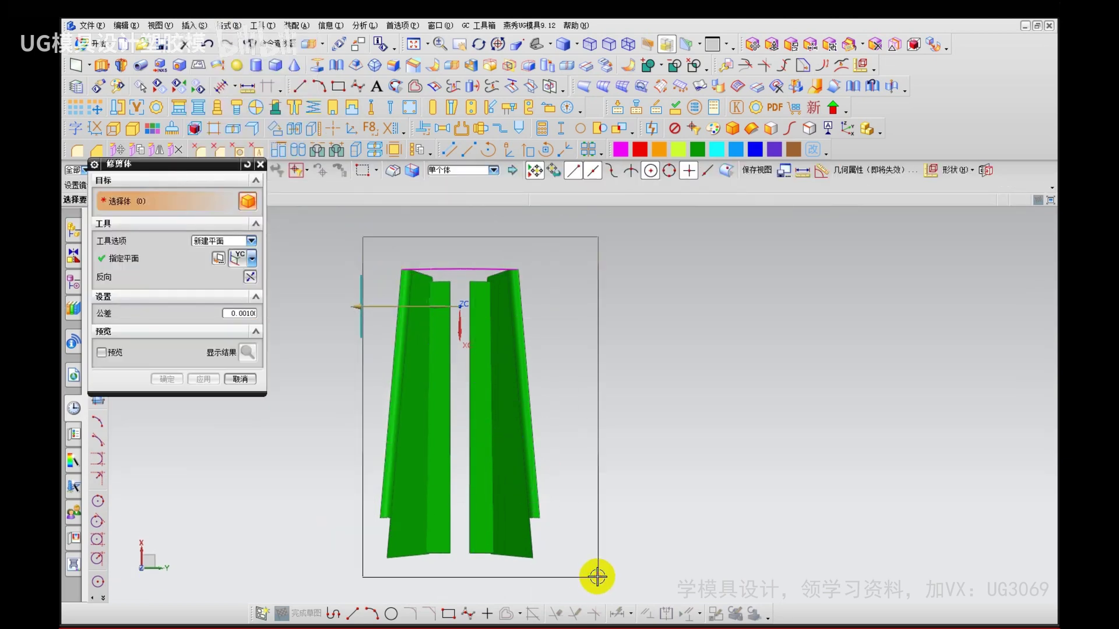
{"action": "left_click", "coordinate": [252, 258]}
{"action": "left_click", "coordinate": [250, 480]}
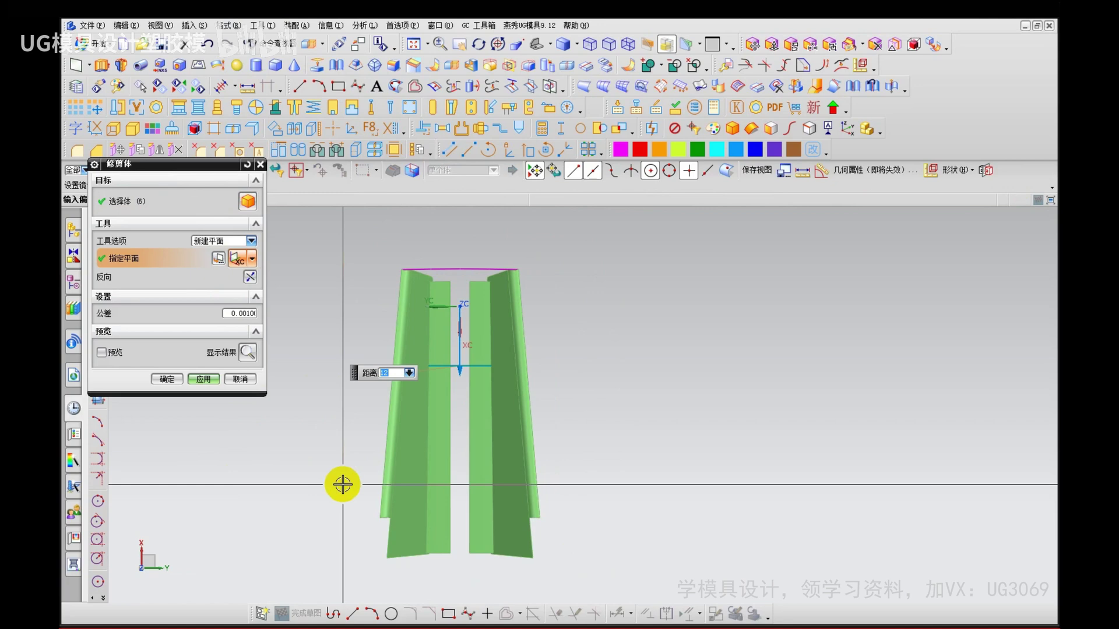
{"action": "middle_click", "coordinate": [458, 458]}
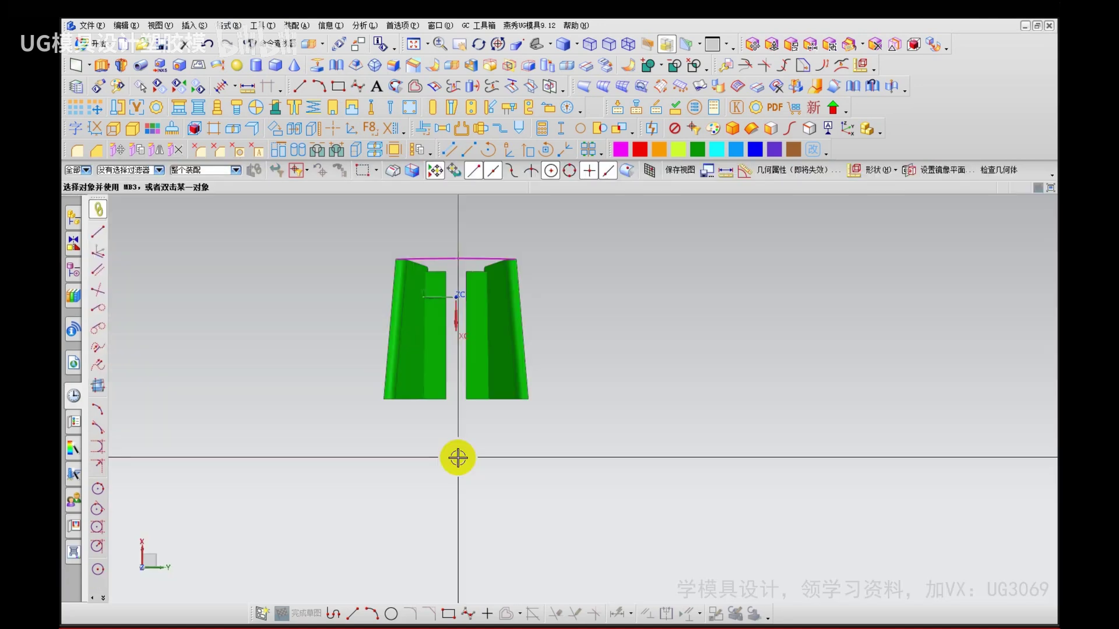
Step: Show the product and parting sheets again, and hide the yellow parting sheet around the tab
{"action": "middle_click_drag", "start_coordinate": [457, 458], "coordinate": [437, 387]}
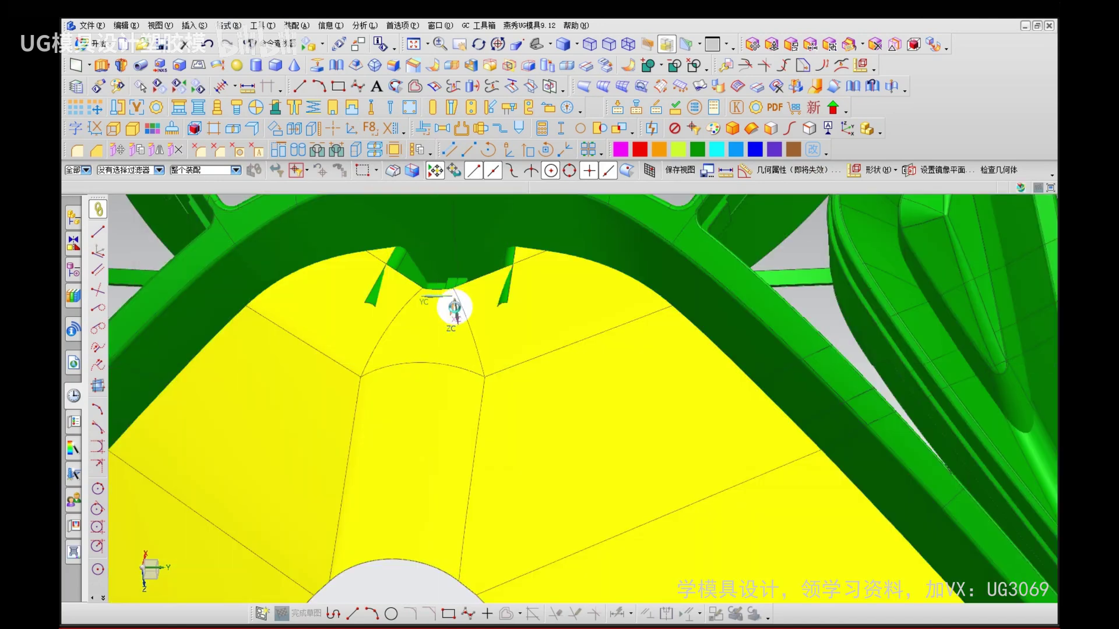
{"action": "scroll", "coordinate": [454, 307], "scroll_direction": "up", "scroll_amount": 3}
{"action": "left_click", "coordinate": [440, 404]}
{"action": "key", "text": "ctrl+b"}
{"action": "scroll", "coordinate": [451, 287], "scroll_direction": "up", "scroll_amount": 2}
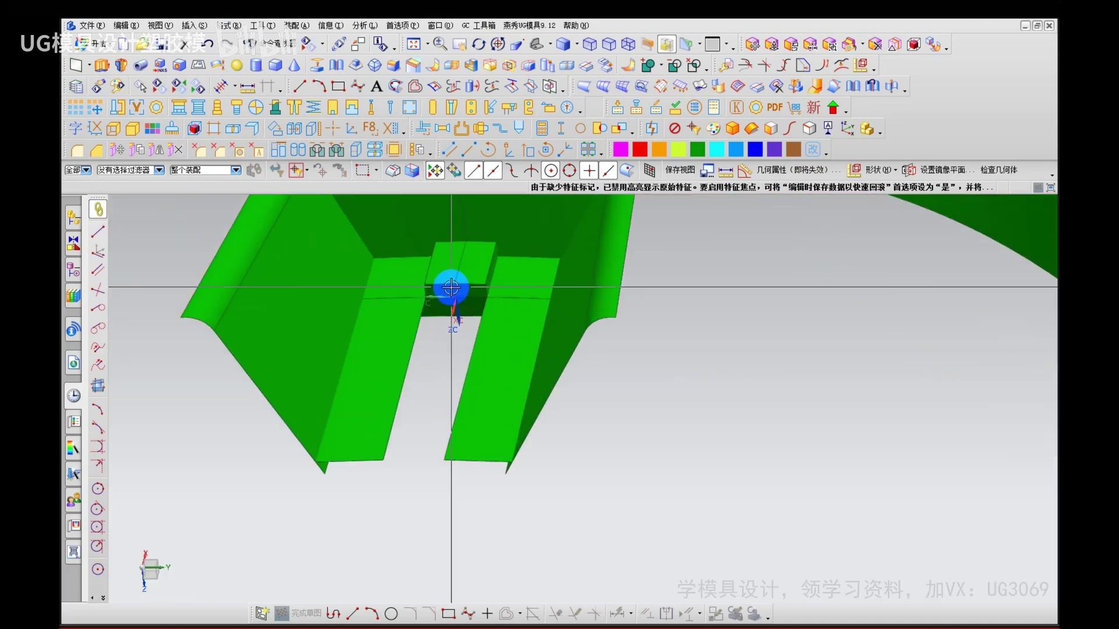
{"action": "scroll", "coordinate": [453, 303], "scroll_direction": "up", "scroll_amount": 3}
{"action": "scroll", "coordinate": [430, 310], "scroll_direction": "up", "scroll_amount": 3}
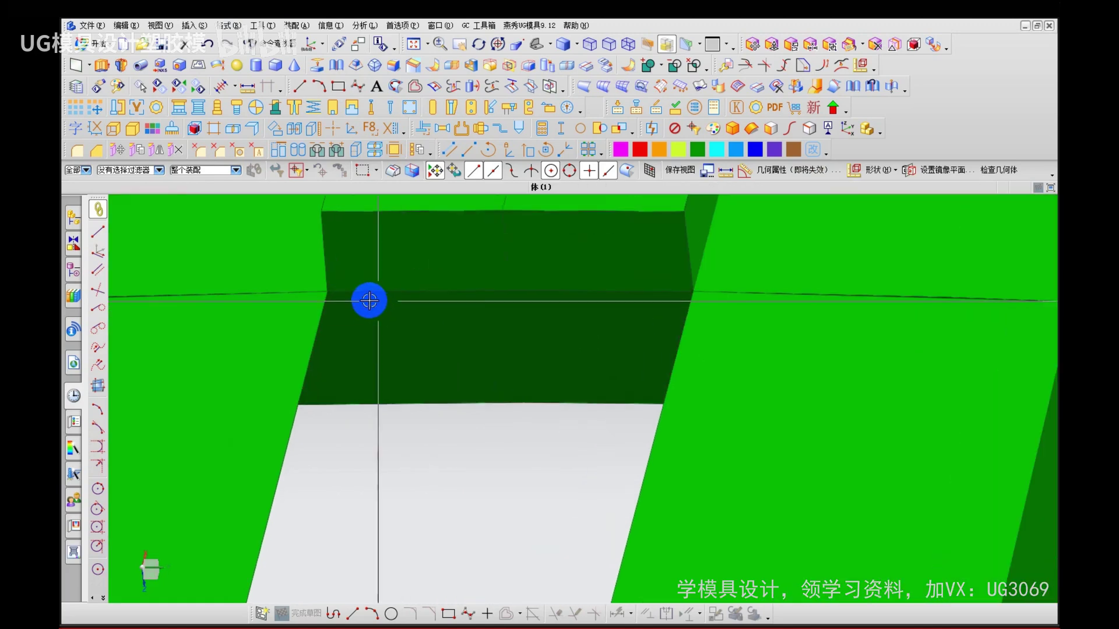
{"action": "scroll", "coordinate": [416, 452], "scroll_direction": "down", "scroll_amount": 2}
{"action": "key", "text": "e"}
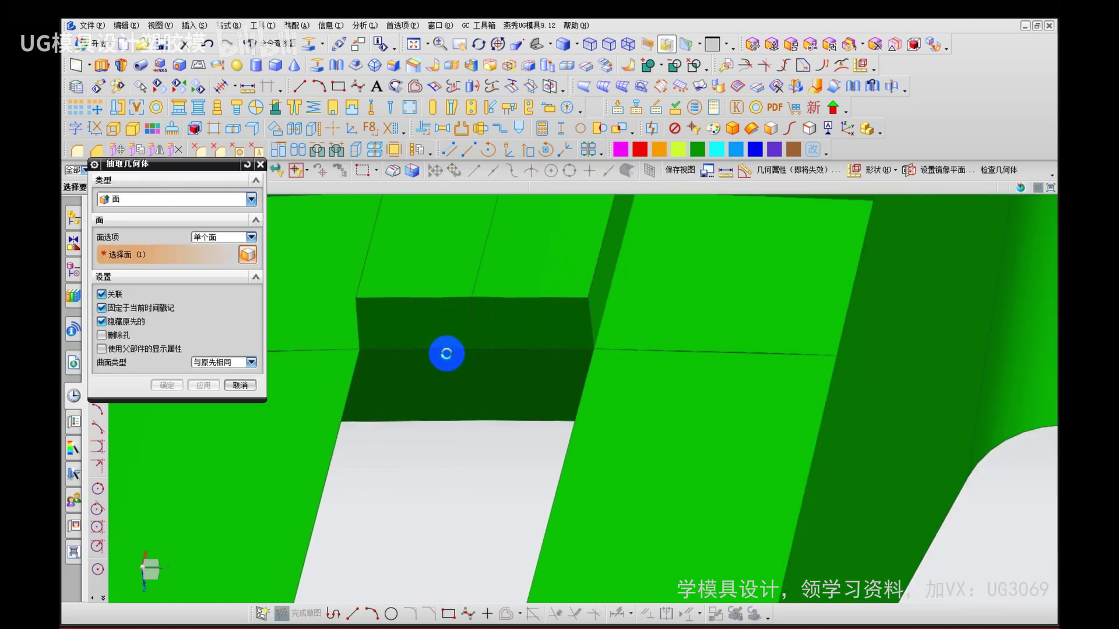
{"action": "left_click", "coordinate": [448, 345]}
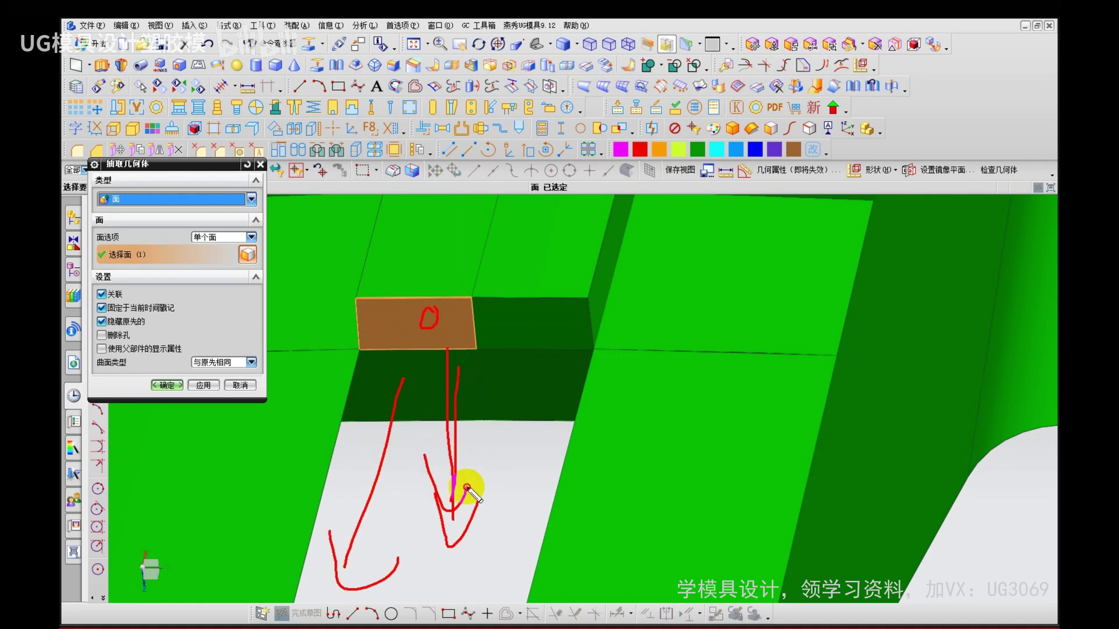
{"action": "key", "text": "Escape"}
{"action": "key", "text": "Escape"}
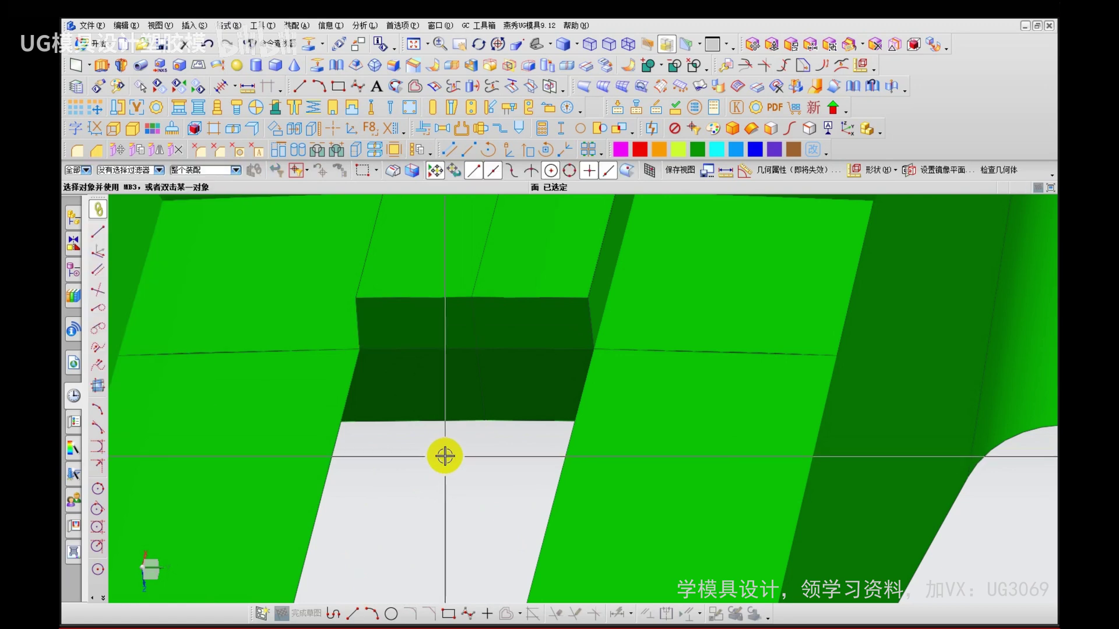
Step: Fill the gap between the two extended bottom sheets in front of the tab with a trimmed N-sided surface bounded by four edges
{"action": "scroll", "coordinate": [445, 455], "scroll_direction": "down", "scroll_amount": 5}
{"action": "middle_click_drag", "start_coordinate": [433, 511], "coordinate": [428, 423], "text": "shift"}
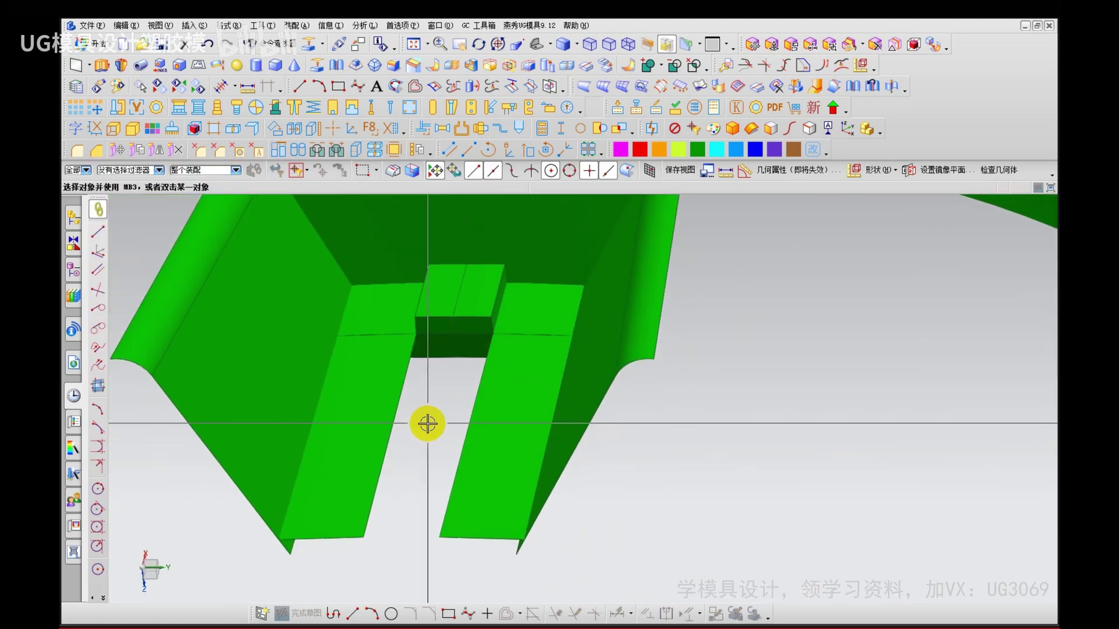
{"action": "key", "text": "n"}
{"action": "left_click", "coordinate": [412, 404]}
{"action": "left_click", "coordinate": [412, 404]}
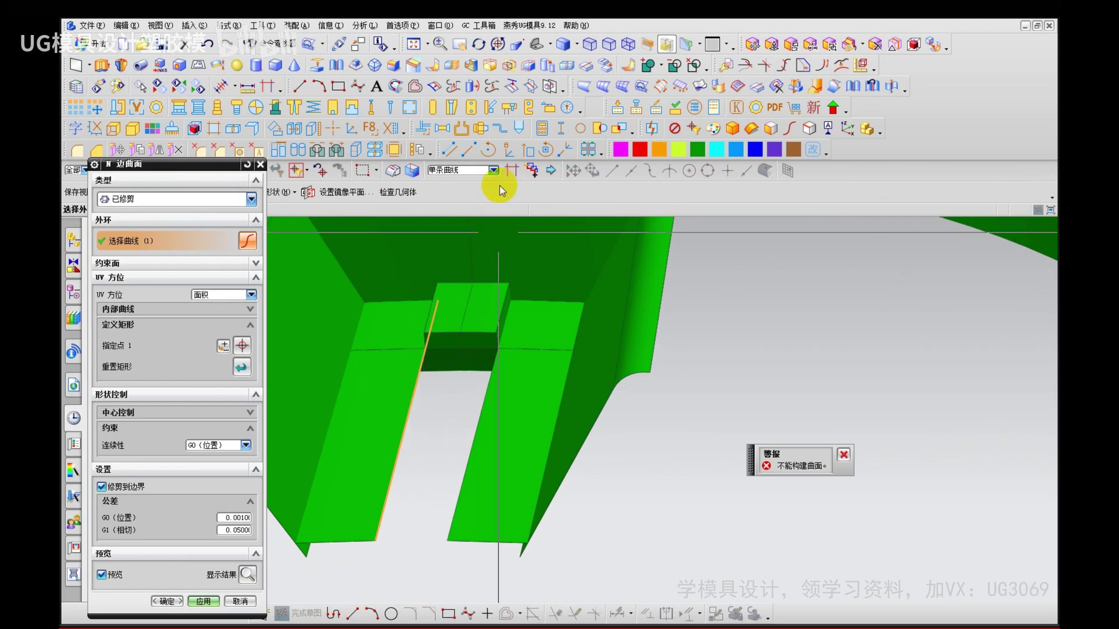
{"action": "left_click", "coordinate": [422, 380], "text": "shift"}
{"action": "left_click", "coordinate": [512, 170]}
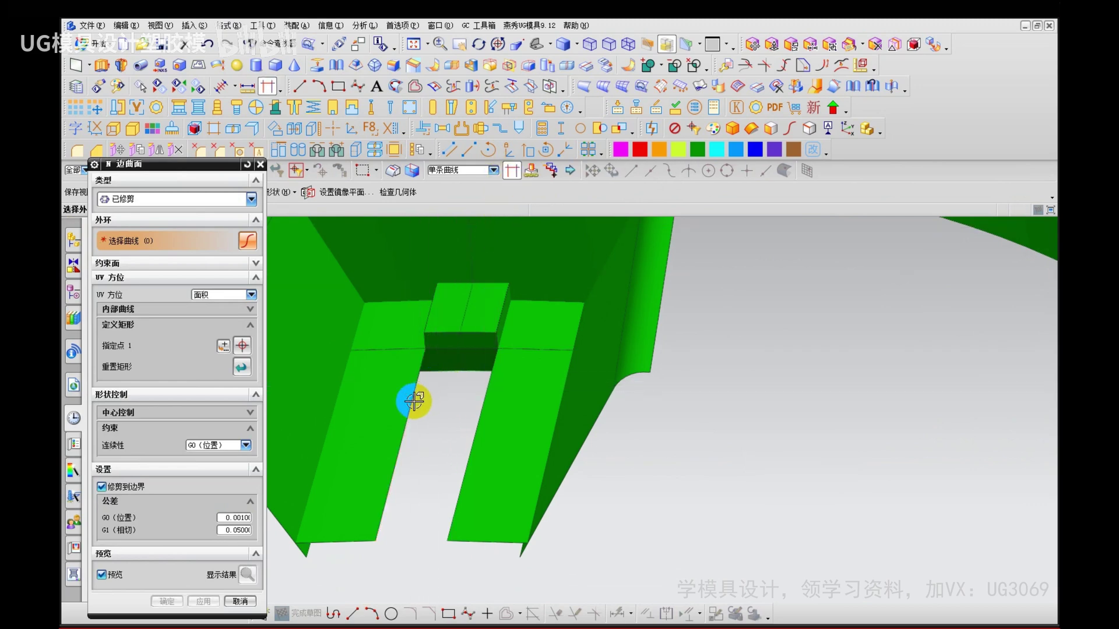
{"action": "left_click", "coordinate": [456, 347]}
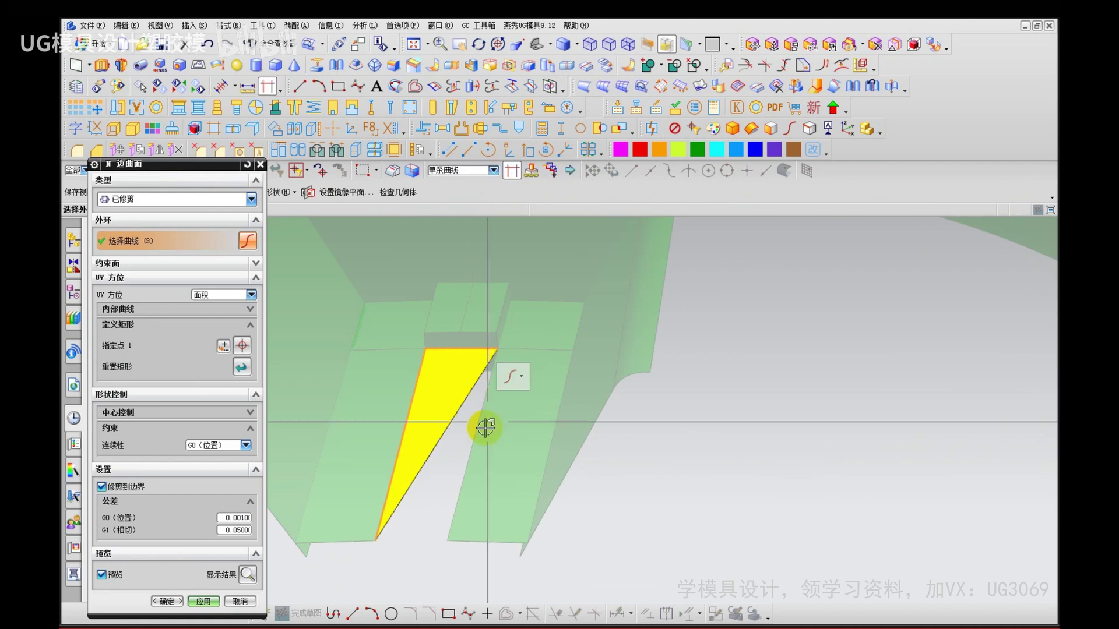
{"action": "left_click", "coordinate": [477, 439]}
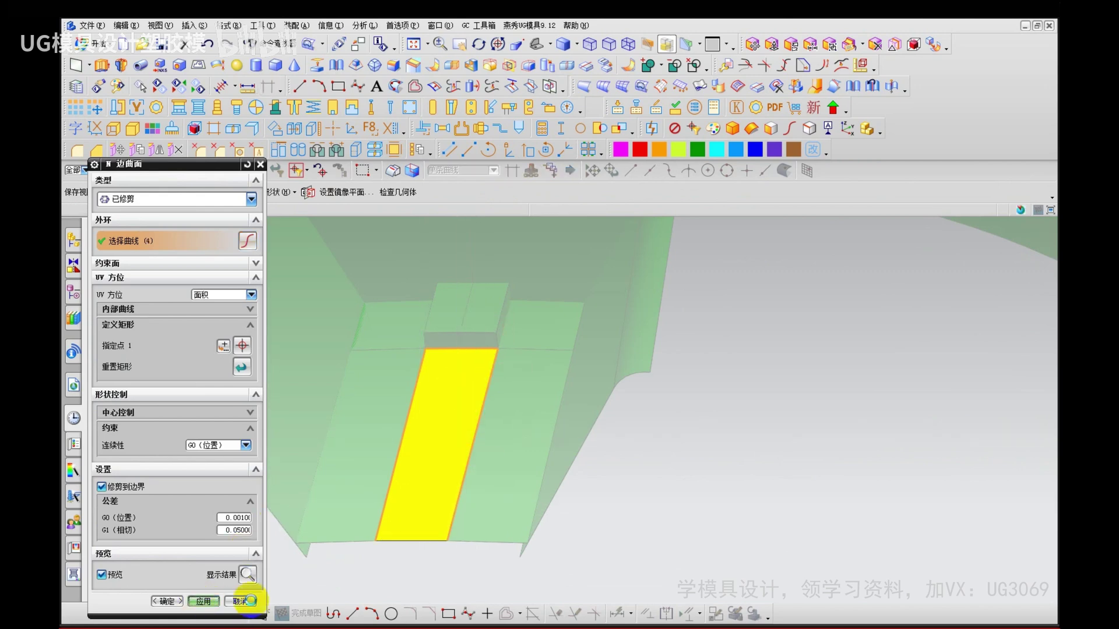
{"action": "left_click", "coordinate": [203, 602]}
{"action": "middle_click", "coordinate": [450, 387]}
Step: Try to sew the new N-sided sheet to the adjoining extended bottom, side and fillet sheets
{"action": "mouse_move", "coordinate": [450, 388]}
{"action": "middle_mouse_down"}
{"action": "mouse_move", "coordinate": [393, 408]}
{"action": "mouse_move", "coordinate": [437, 373]}
{"action": "mouse_move", "coordinate": [429, 365]}
{"action": "mouse_move", "coordinate": [419, 395]}
{"action": "mouse_move", "coordinate": [387, 419]}
{"action": "mouse_move", "coordinate": [392, 427]}
{"action": "mouse_move", "coordinate": [435, 392]}
{"action": "middle_mouse_up"}
{"action": "left_click", "coordinate": [482, 373]}
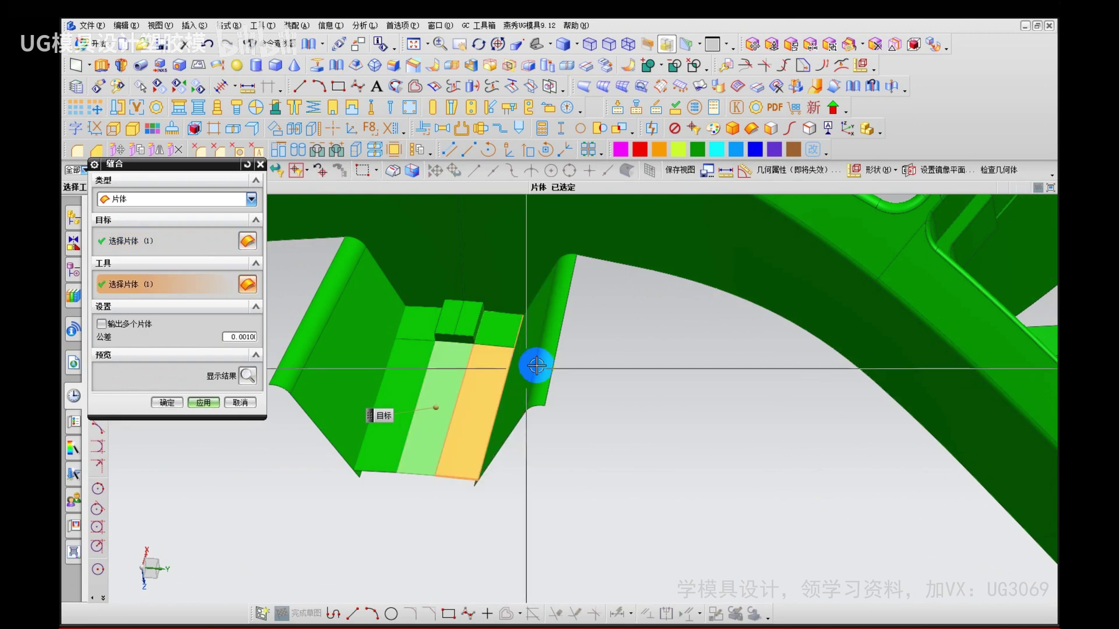
{"action": "left_click", "coordinate": [535, 365]}
{"action": "left_click", "coordinate": [400, 393]}
{"action": "left_click", "coordinate": [395, 369]}
{"action": "middle_click", "coordinate": [331, 345]}
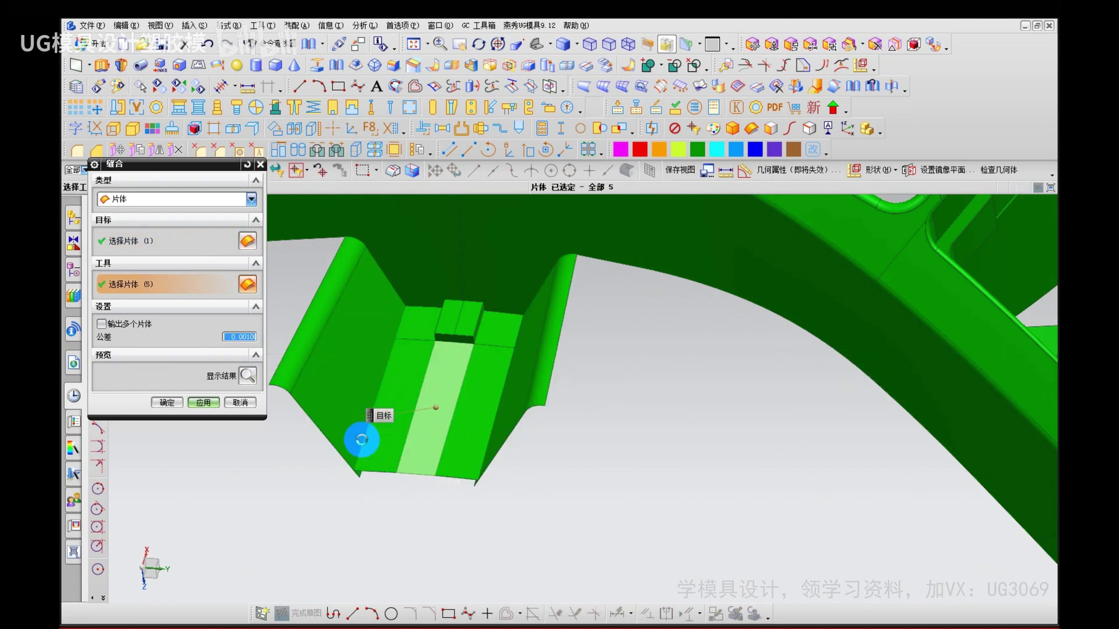
{"action": "middle_click_drag", "start_coordinate": [360, 437], "coordinate": [367, 484]}
Step: Trim the excess off both sloped side sheets with Trim Sheet, using the adjoining bottom sheet and product wall as boundaries on each side
{"action": "left_click", "coordinate": [192, 26]}
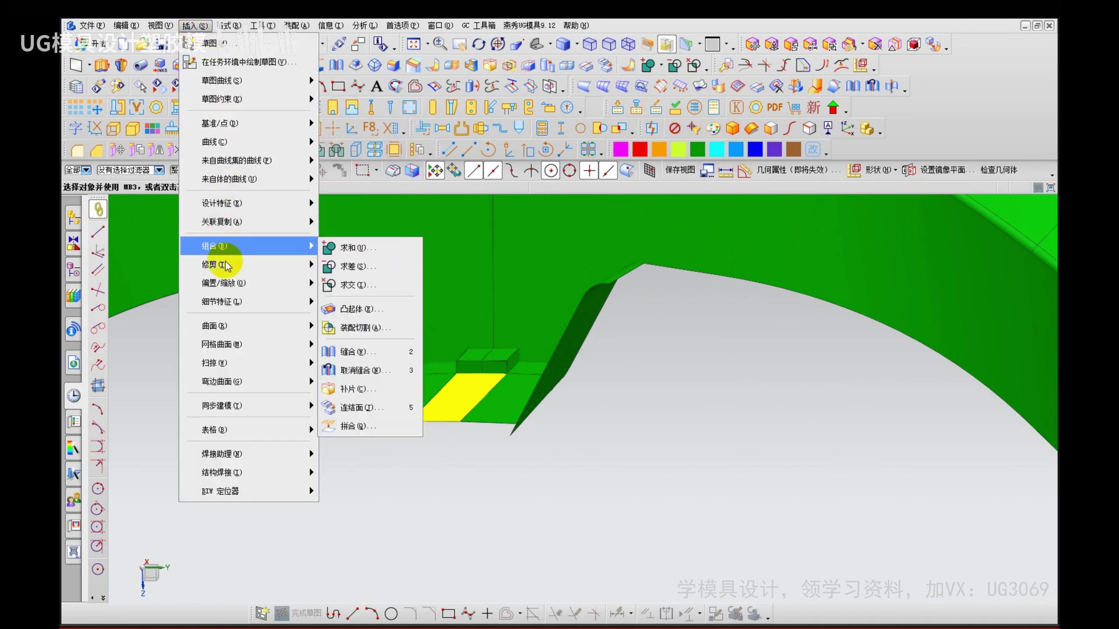
{"action": "mouse_move", "coordinate": [256, 265]}
{"action": "left_click", "coordinate": [358, 303]}
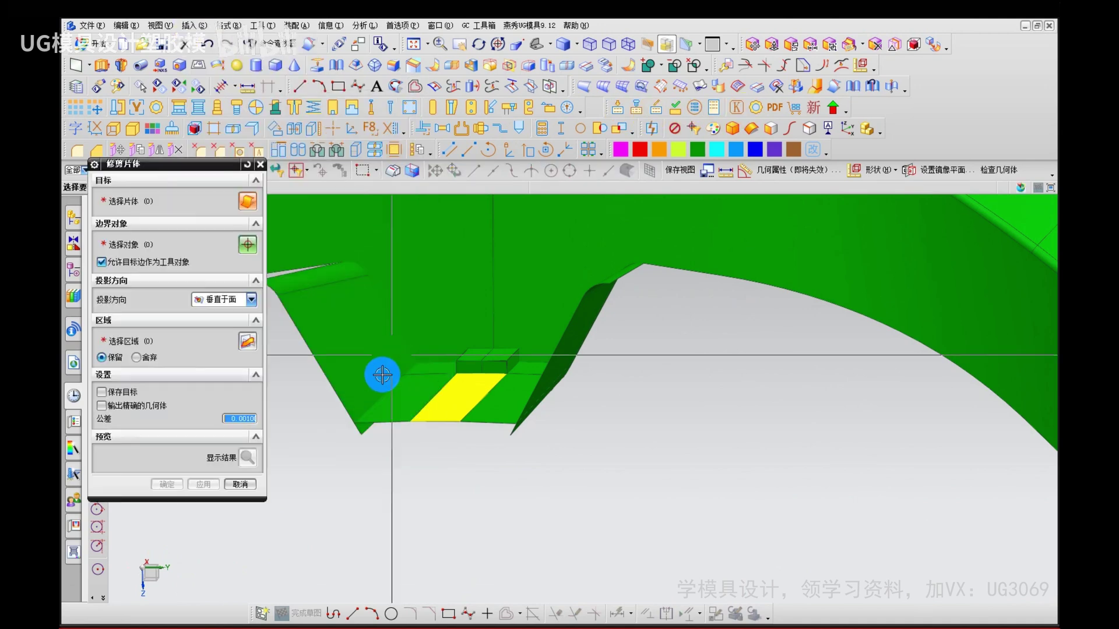
{"action": "left_click", "coordinate": [357, 377]}
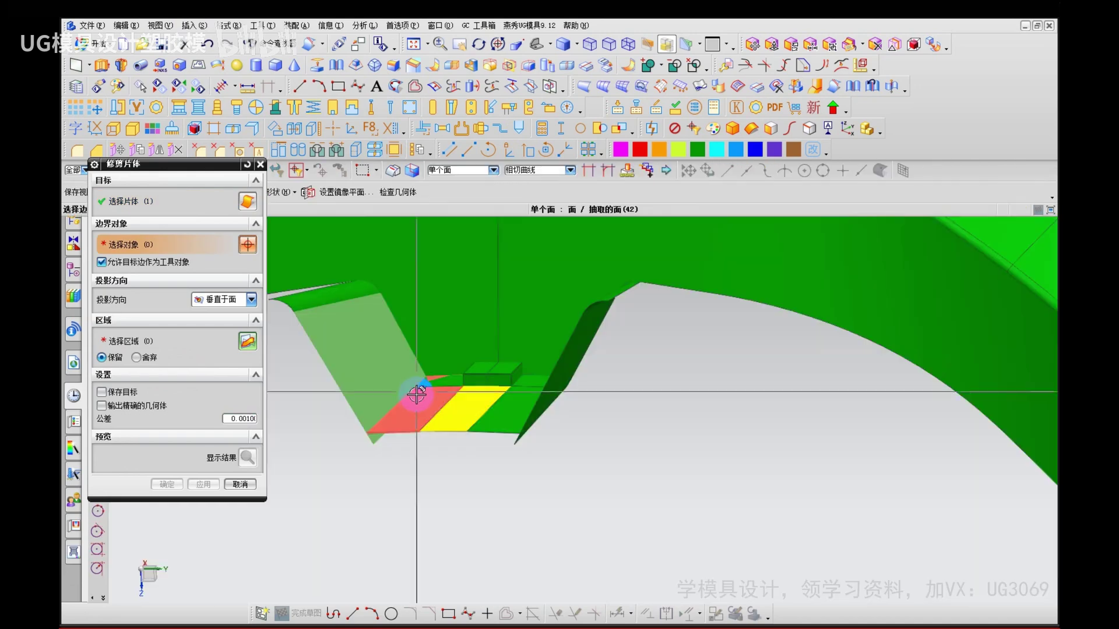
{"action": "left_click", "coordinate": [416, 398]}
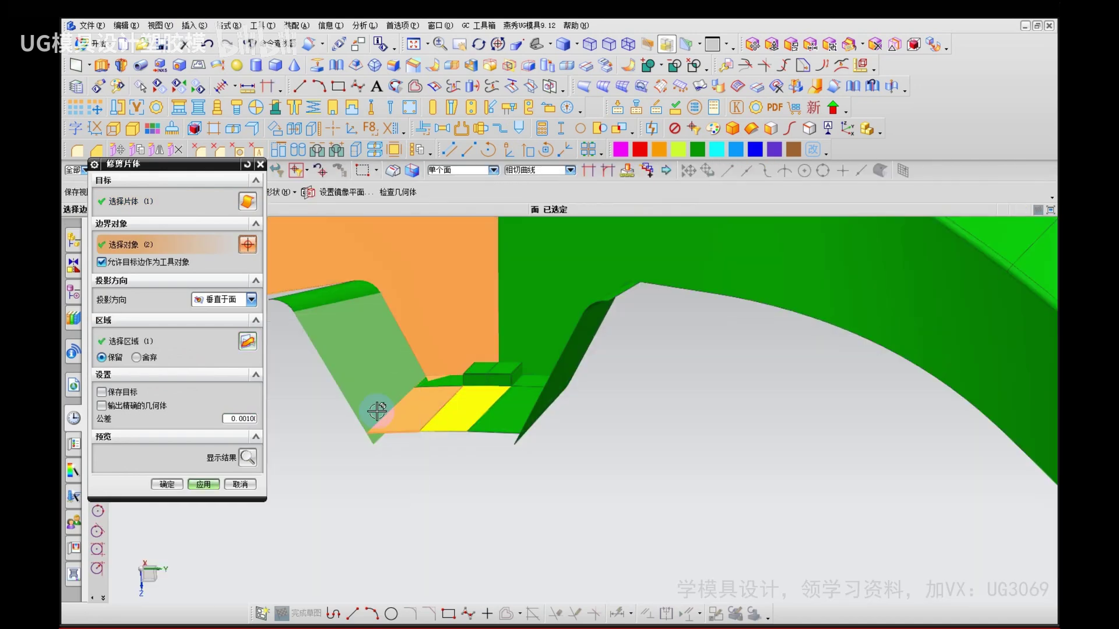
{"action": "left_click", "coordinate": [206, 484]}
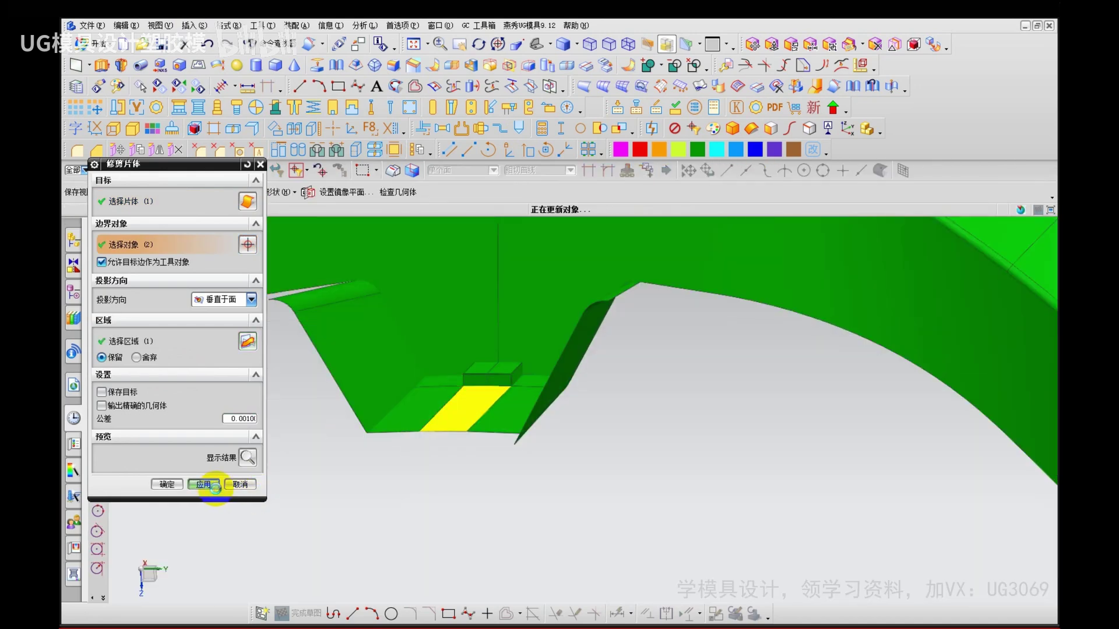
{"action": "left_click", "coordinate": [574, 380]}
{"action": "left_click", "coordinate": [515, 415]}
{"action": "left_click", "coordinate": [539, 326]}
{"action": "middle_click", "coordinate": [571, 463]}
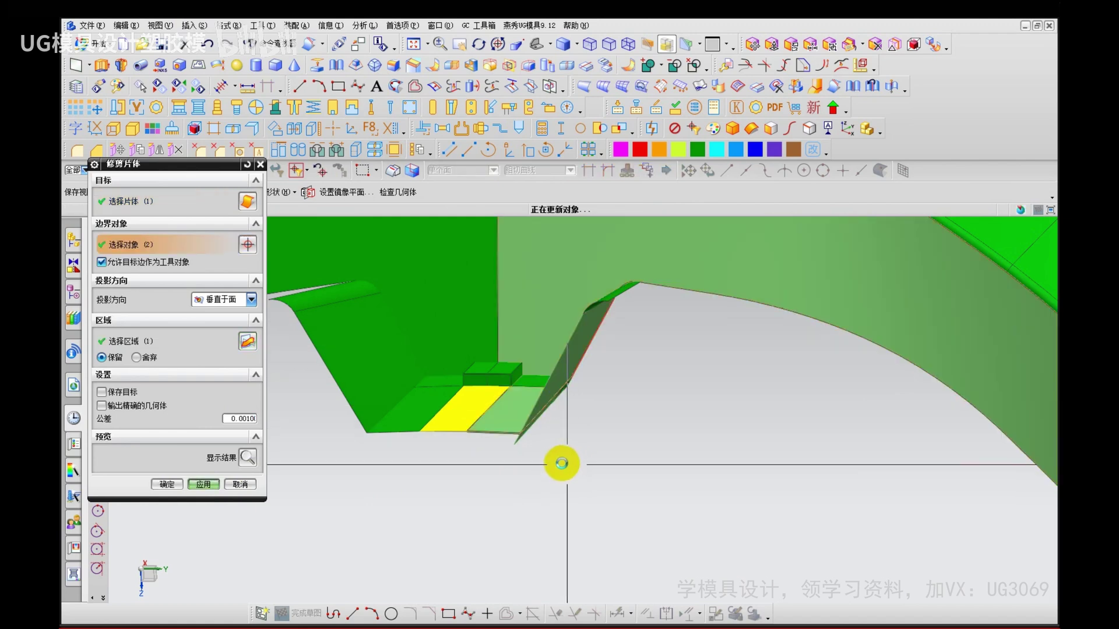
Step: Sew the N-sided sheet together with the adjoining bottom, trimmed side and fillet sheets around the tab
{"action": "key", "text": "f"}
{"action": "left_click", "coordinate": [457, 397]}
{"action": "left_click", "coordinate": [508, 395]}
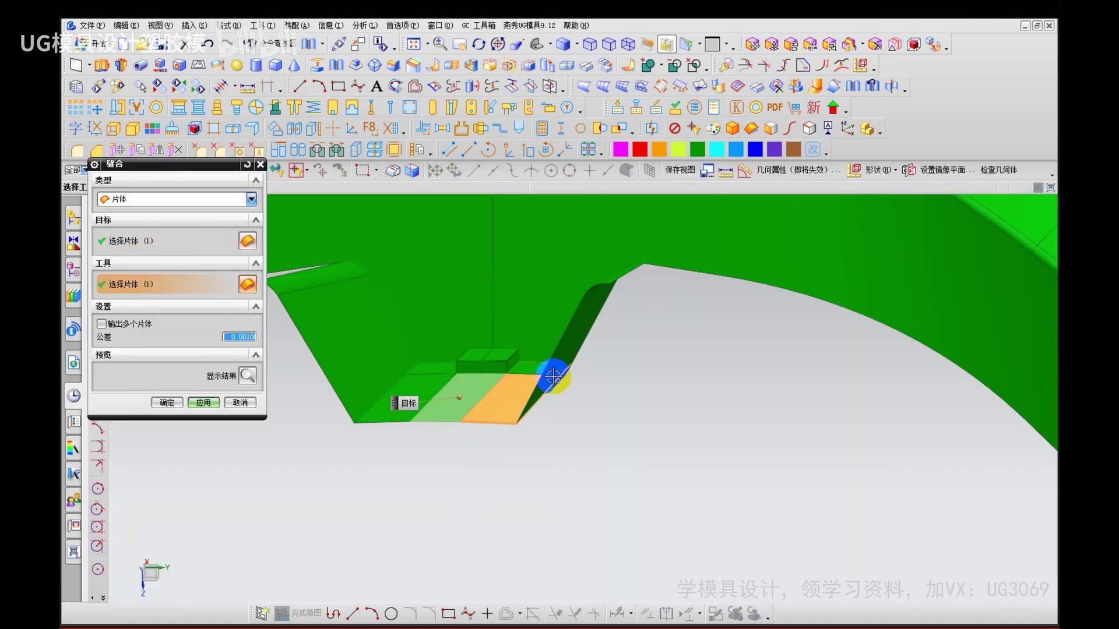
{"action": "left_click", "coordinate": [559, 355]}
{"action": "left_click", "coordinate": [410, 388]}
{"action": "left_click", "coordinate": [333, 322]}
{"action": "left_click", "coordinate": [322, 283]}
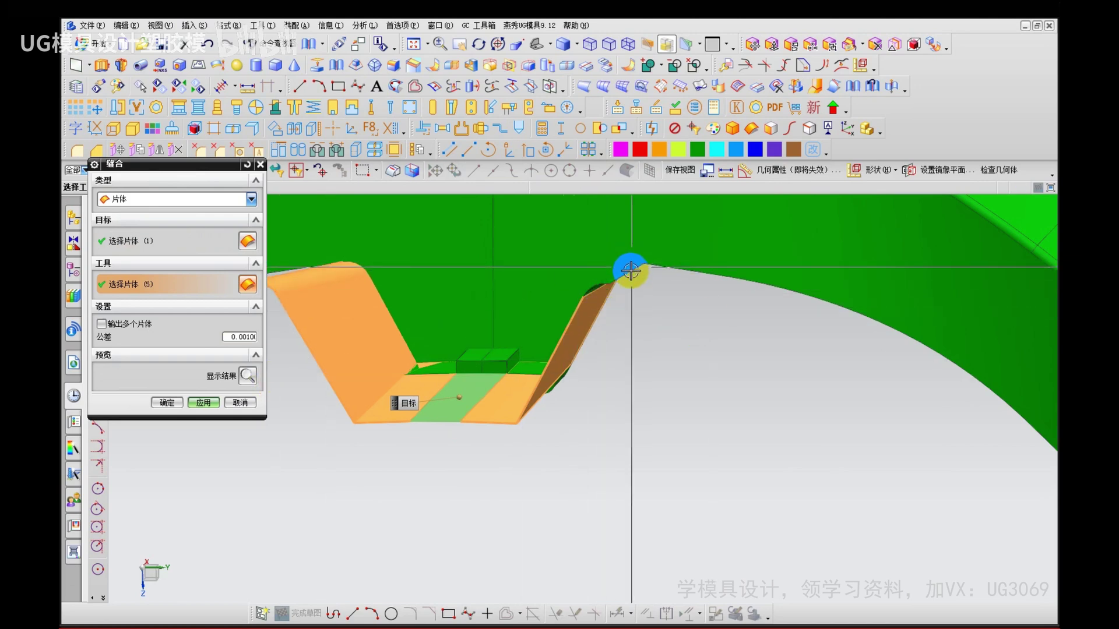
{"action": "left_click", "coordinate": [203, 403]}
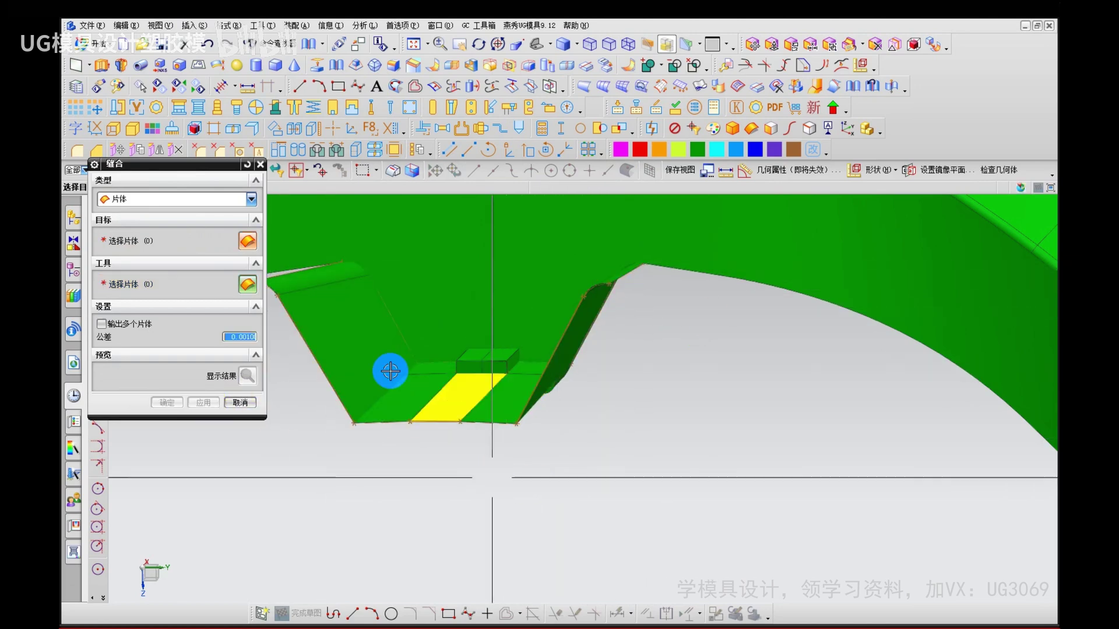
{"action": "middle_click_drag", "start_coordinate": [453, 430], "coordinate": [439, 387]}
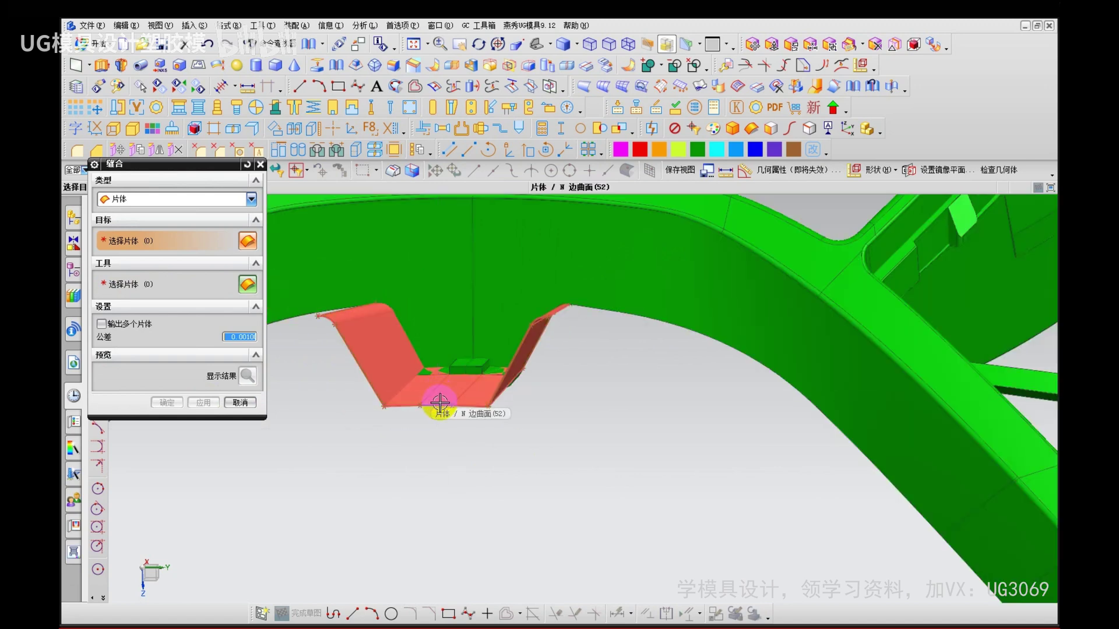
{"action": "middle_click", "coordinate": [425, 465]}
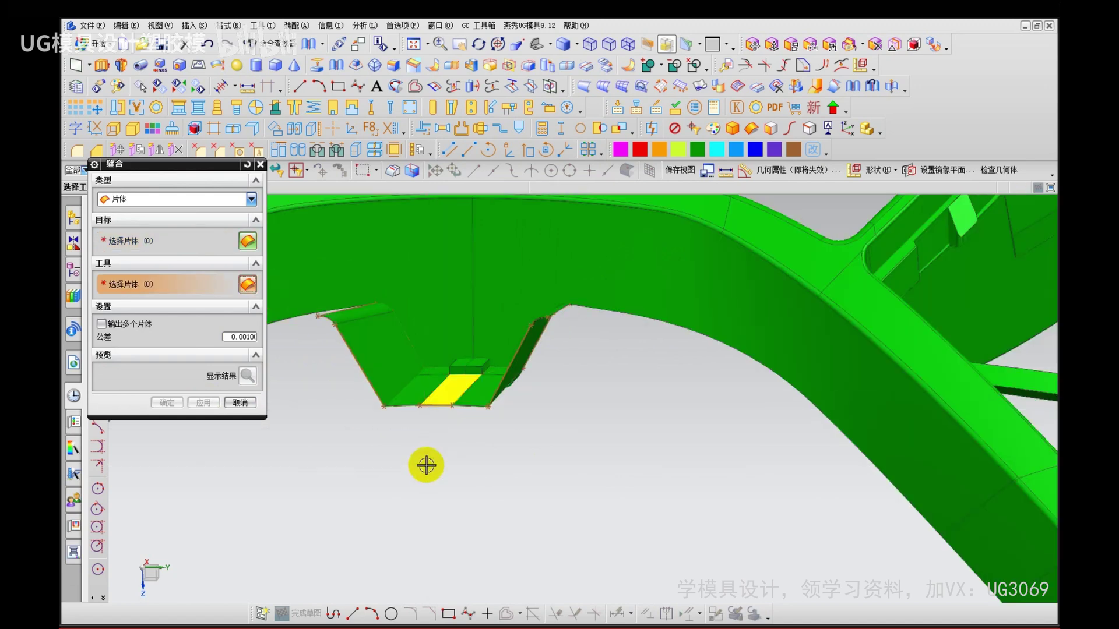
{"action": "middle_click", "coordinate": [425, 465]}
{"action": "mouse_move", "coordinate": [426, 463]}
{"action": "middle_mouse_down"}
{"action": "mouse_move", "coordinate": [416, 431]}
{"action": "mouse_move", "coordinate": [419, 445]}
{"action": "middle_mouse_up"}
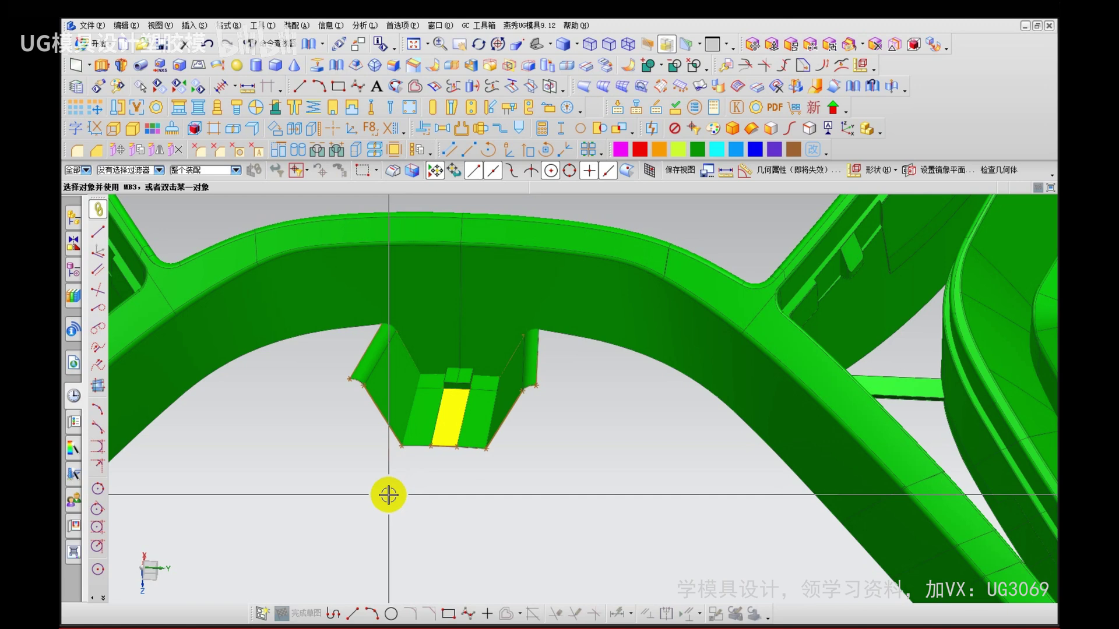
{"action": "mouse_move", "coordinate": [398, 495]}
{"action": "middle_mouse_down"}
{"action": "mouse_move", "coordinate": [425, 499]}
{"action": "mouse_move", "coordinate": [387, 440]}
{"action": "mouse_move", "coordinate": [389, 481]}
{"action": "middle_mouse_up"}
{"action": "scroll", "coordinate": [388, 448], "scroll_direction": "up", "scroll_amount": 1}
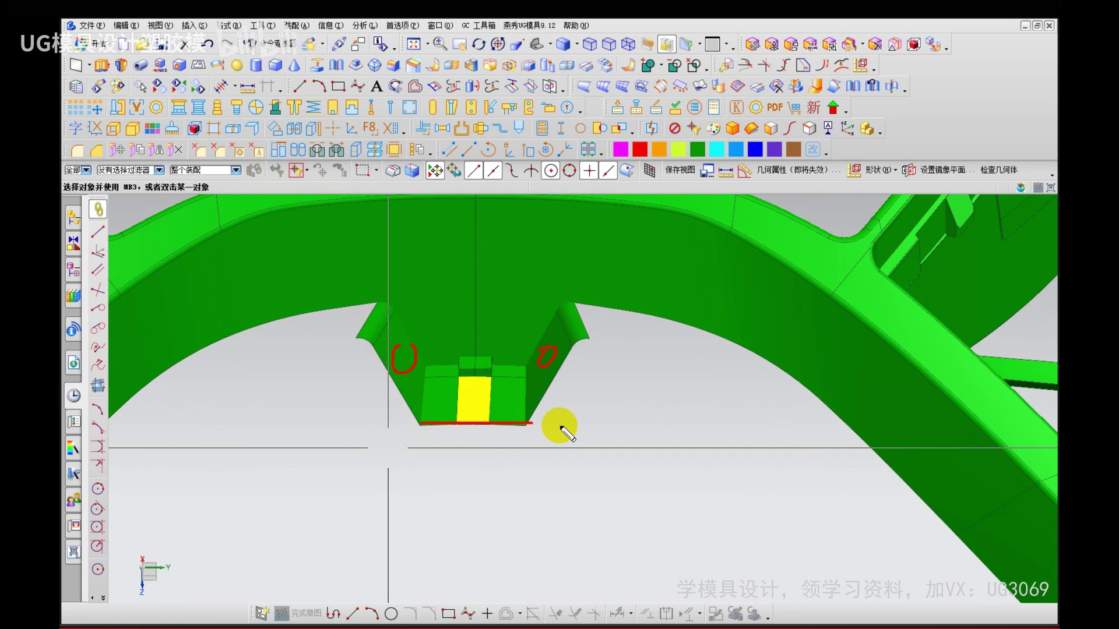
{"action": "key", "text": "Escape"}
{"action": "key", "text": "ctrl+shift+d"}
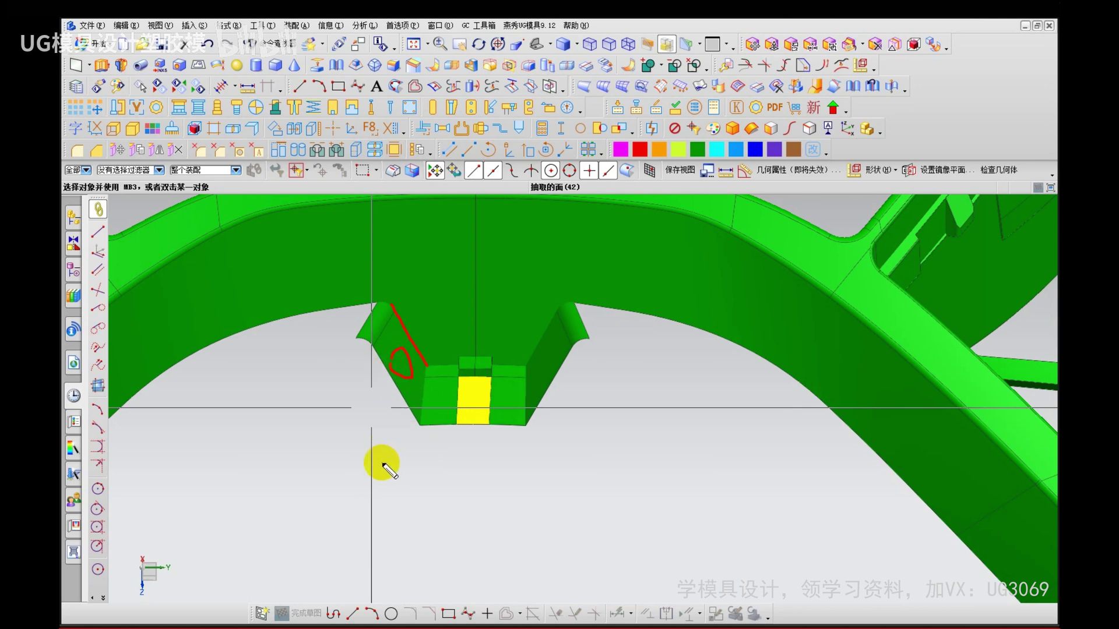
{"action": "key", "text": "Escape"}
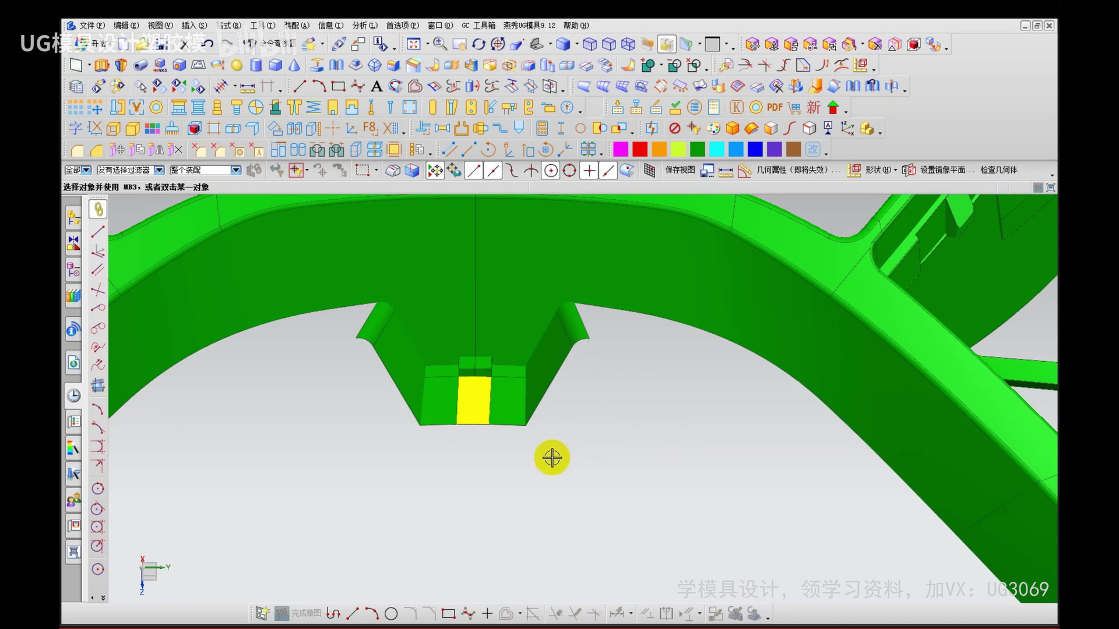
Step: Switch to Windows Explorer, browse to the 笔记 folder in VIP视频 on drive E, select the lesson 4 notes, and close the window
{"action": "key", "text": "super"}
{"action": "left_click", "coordinate": [106, 450]}
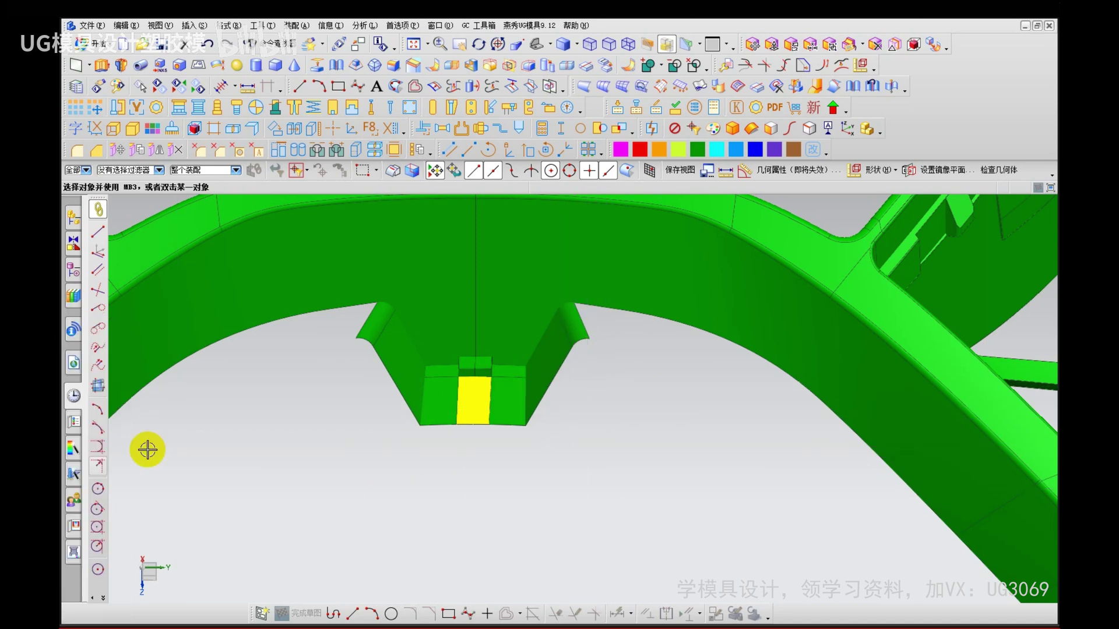
{"action": "double_click", "coordinate": [663, 264]}
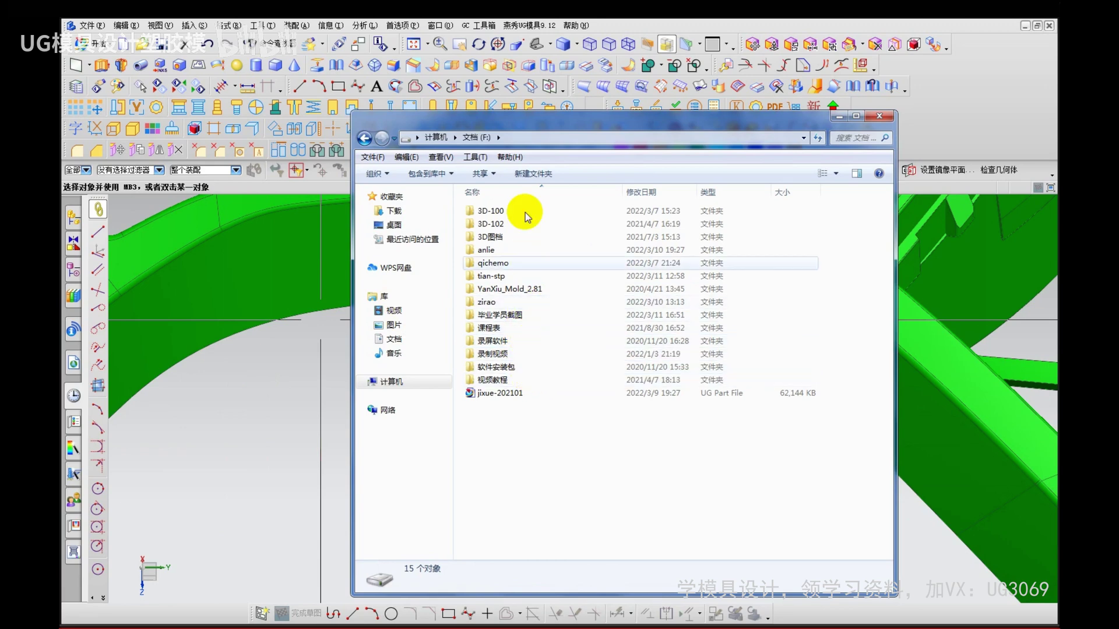
{"action": "left_click", "coordinate": [437, 137]}
{"action": "double_click", "coordinate": [528, 256]}
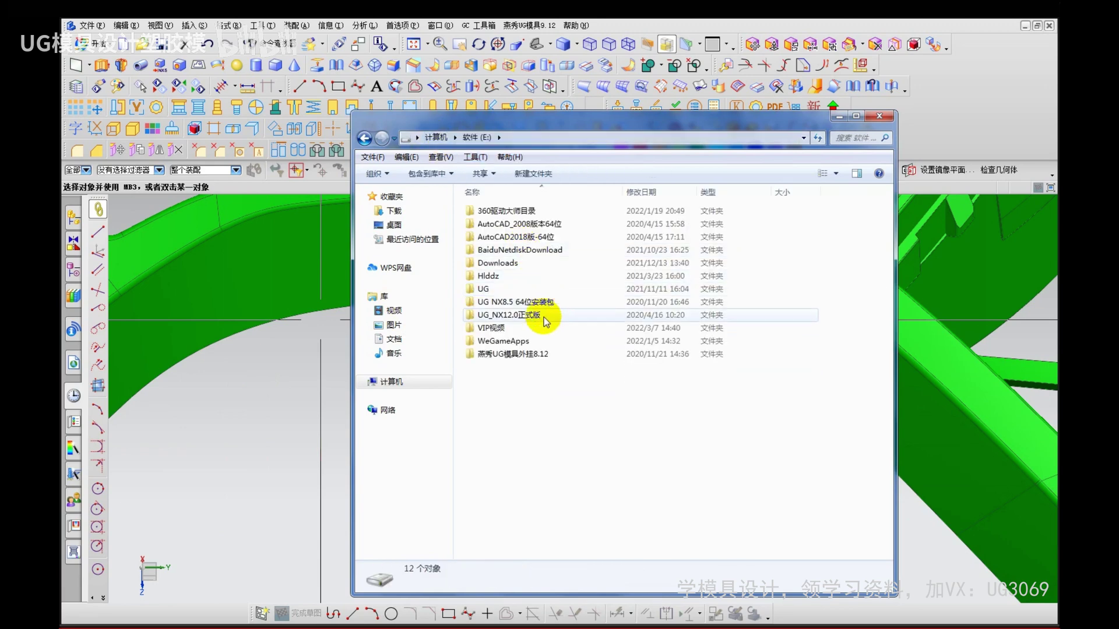
{"action": "double_click", "coordinate": [537, 330]}
{"action": "double_click", "coordinate": [533, 262]}
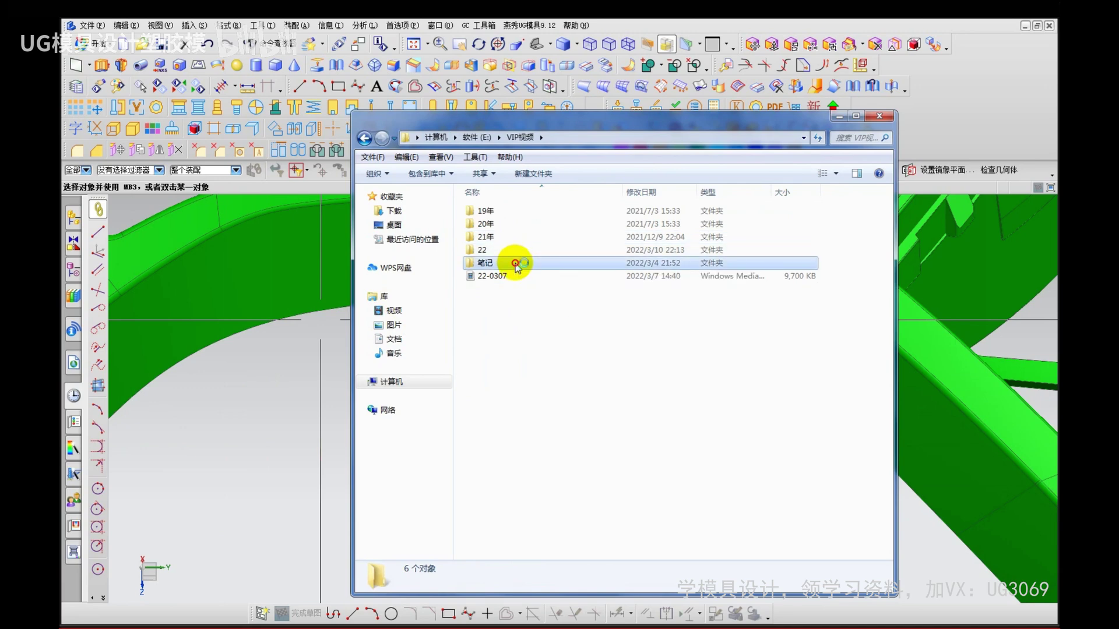
{"action": "left_click", "coordinate": [538, 254]}
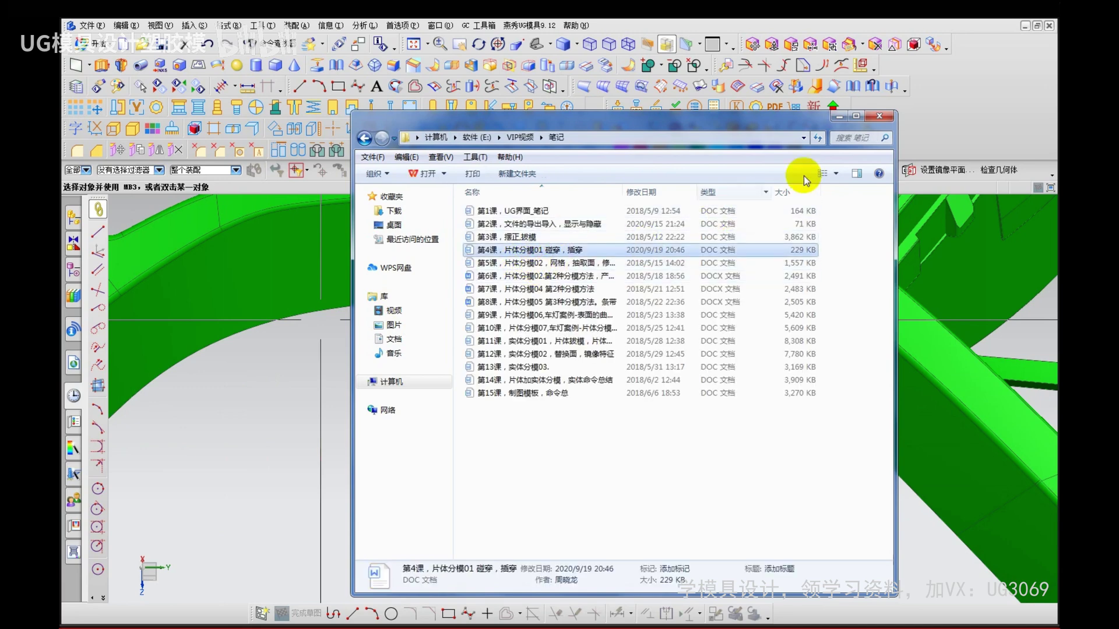
{"action": "left_click", "coordinate": [890, 117]}
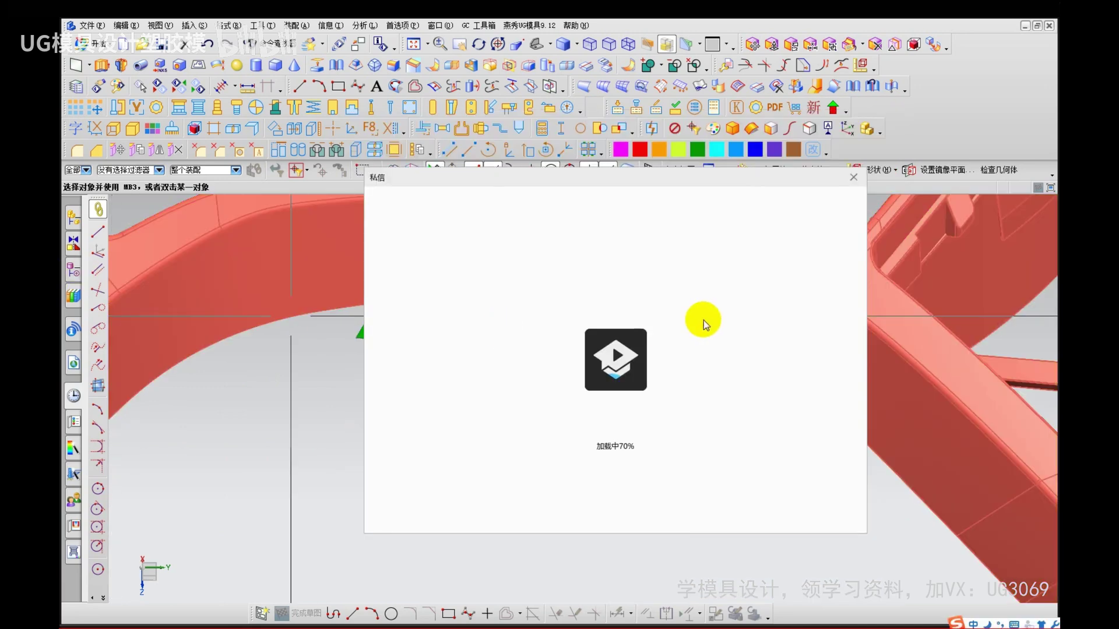
{"action": "left_click", "coordinate": [668, 389]}
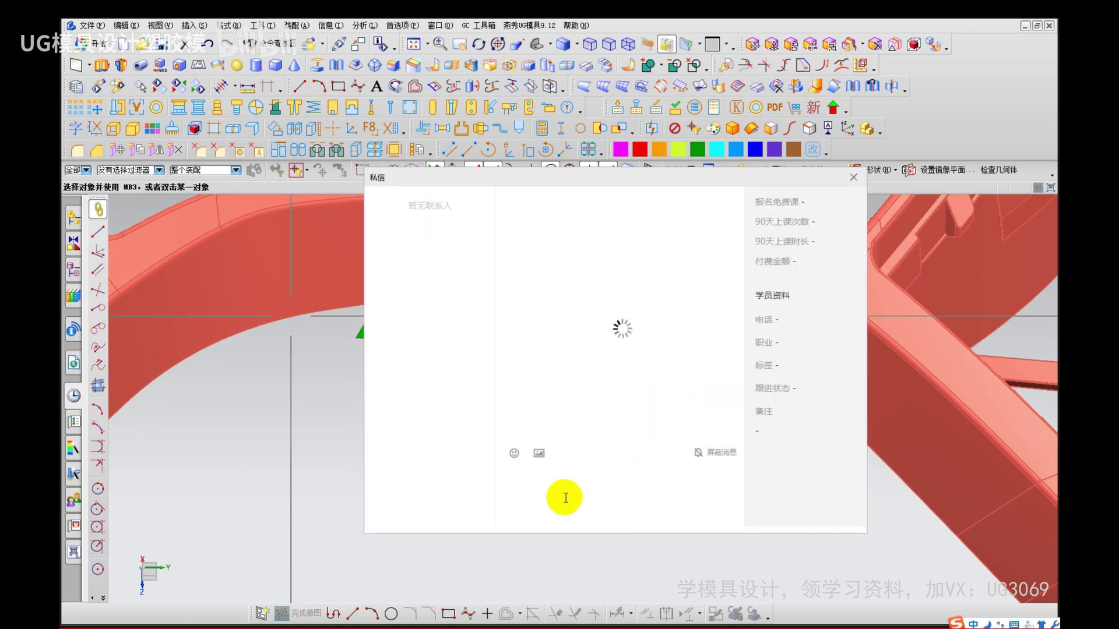
{"action": "left_click", "coordinate": [854, 181]}
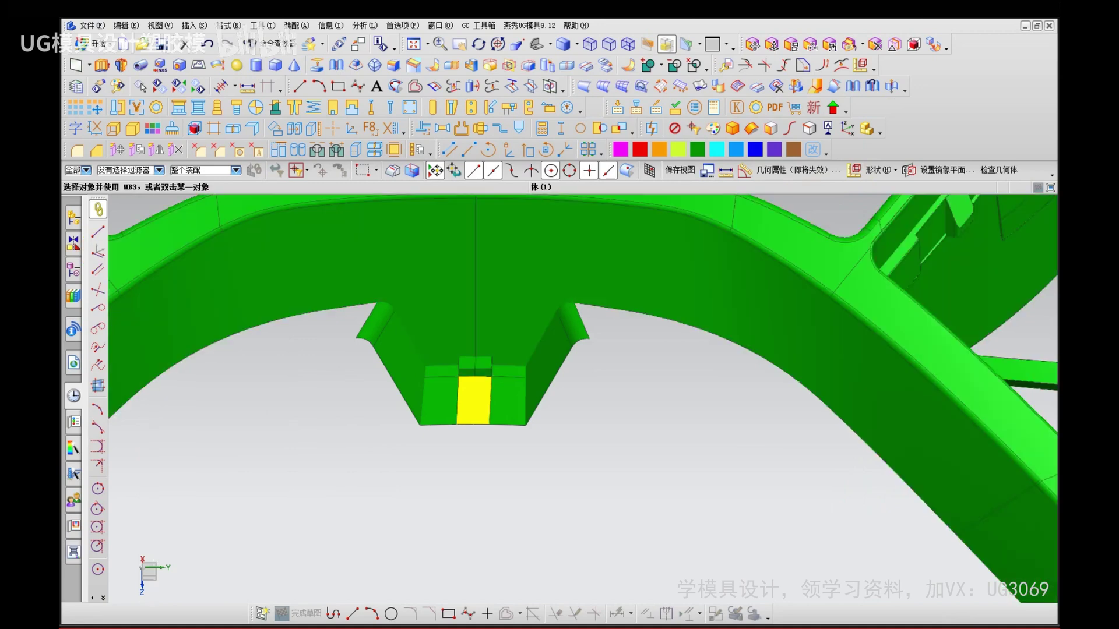
{"action": "left_click", "coordinate": [545, 465]}
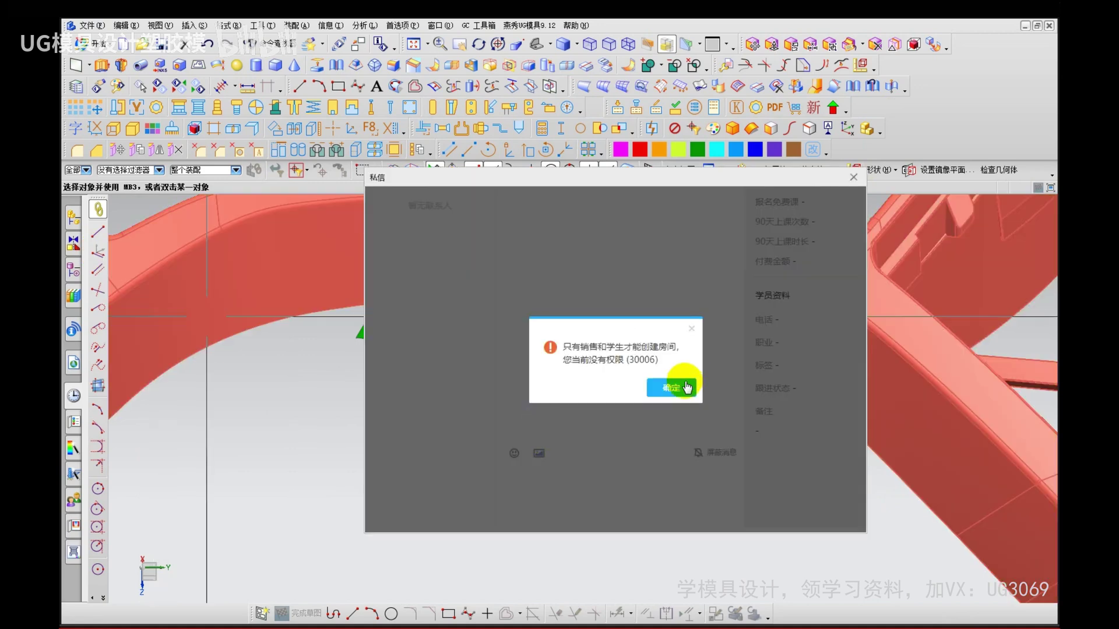
Step: Dismiss the permission warning and close the private-message window
{"action": "left_click", "coordinate": [685, 387]}
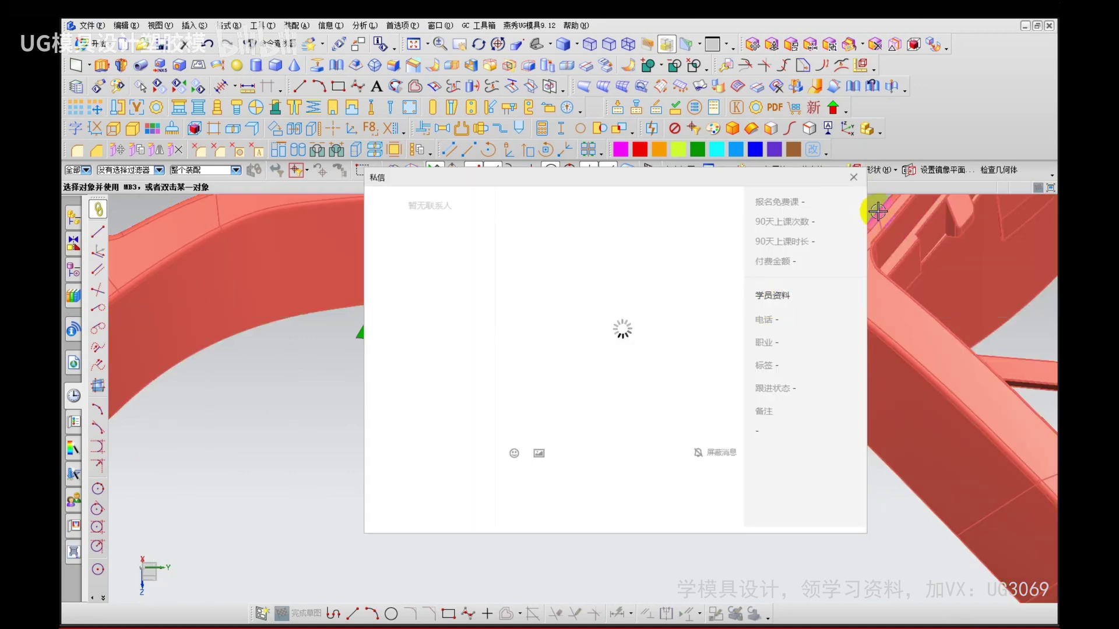
{"action": "left_click", "coordinate": [855, 181]}
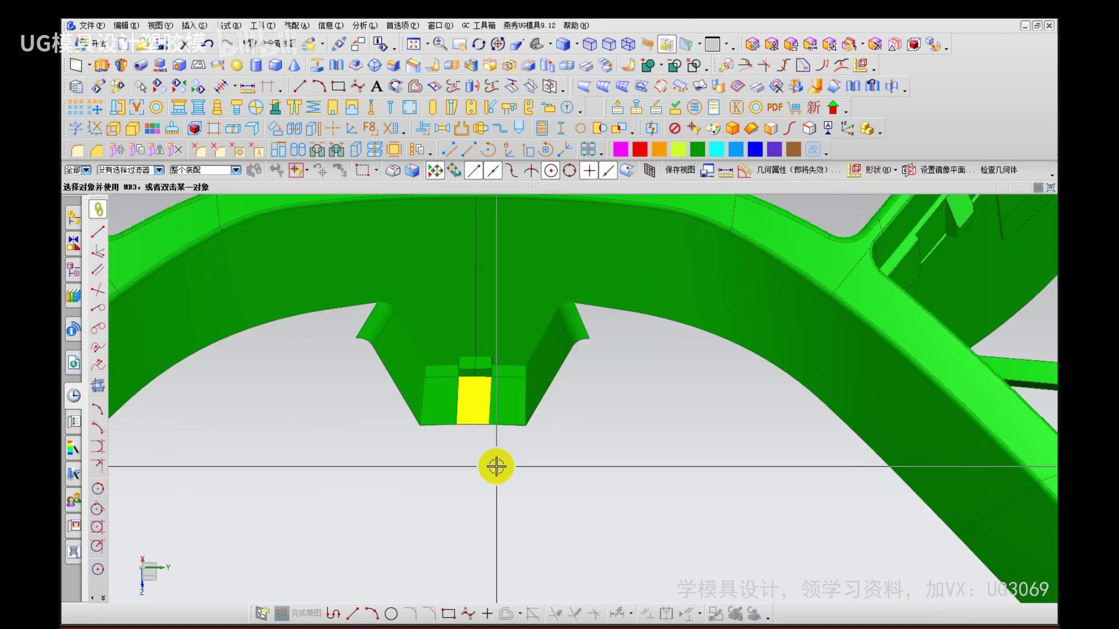
{"action": "left_click", "coordinate": [331, 617]}
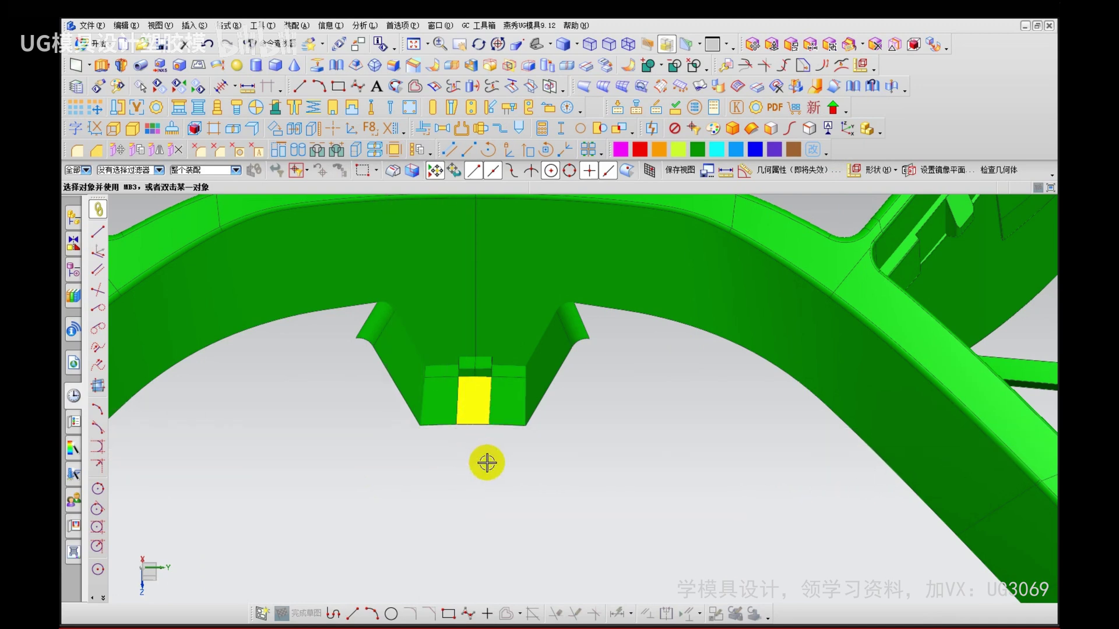
Step: Try to split the large yellow parting sheet with a new XC plane, without moving the WCS
{"action": "middle_click_drag", "start_coordinate": [487, 463], "coordinate": [714, 312]}
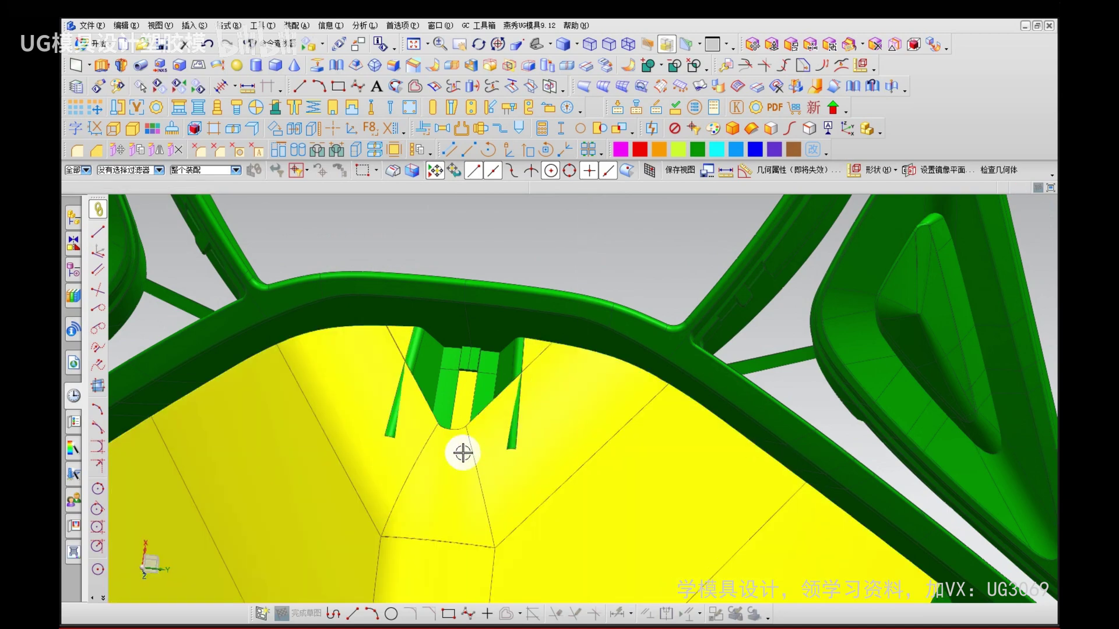
{"action": "scroll", "coordinate": [460, 447], "scroll_direction": "down", "scroll_amount": 2}
{"action": "mouse_move", "coordinate": [460, 447]}
{"action": "middle_mouse_down"}
{"action": "mouse_move", "coordinate": [446, 464]}
{"action": "mouse_move", "coordinate": [462, 462]}
{"action": "mouse_move", "coordinate": [453, 440]}
{"action": "mouse_move", "coordinate": [440, 455]}
{"action": "middle_mouse_up"}
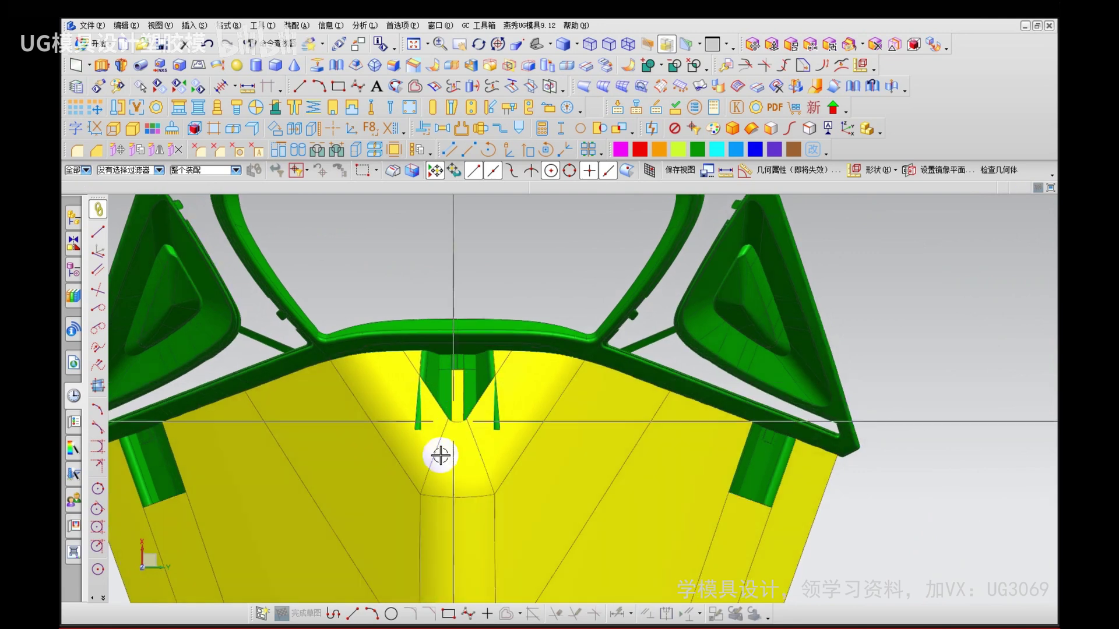
{"action": "scroll", "coordinate": [454, 395], "scroll_direction": "up", "scroll_amount": 2}
{"action": "scroll", "coordinate": [455, 395], "scroll_direction": "up", "scroll_amount": 2}
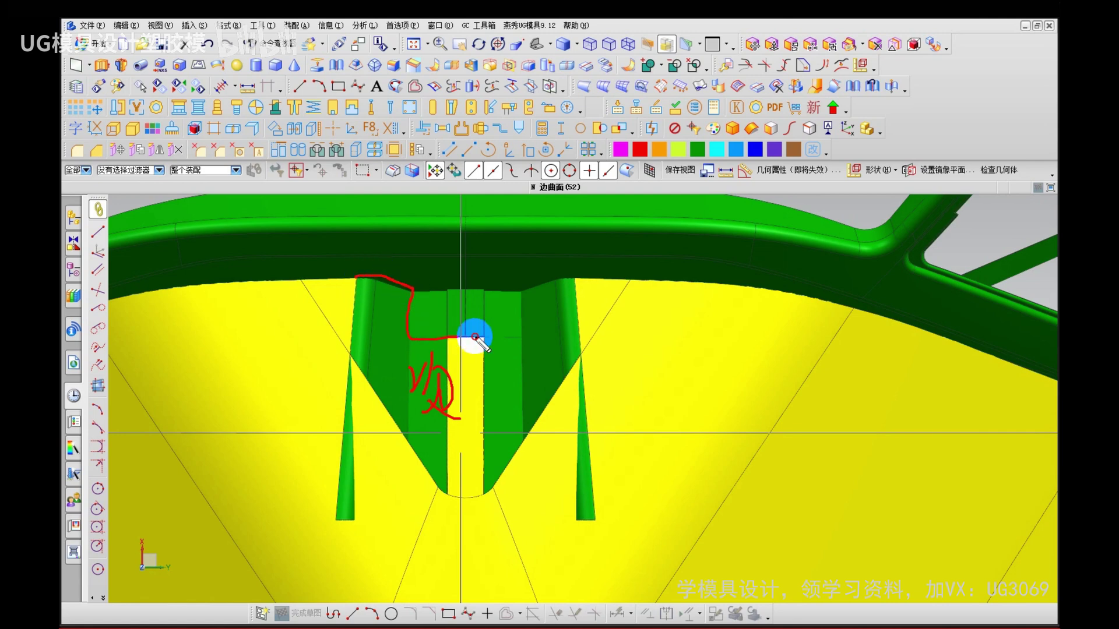
{"action": "key", "text": "Escape"}
{"action": "scroll", "coordinate": [457, 371], "scroll_direction": "down", "scroll_amount": 2}
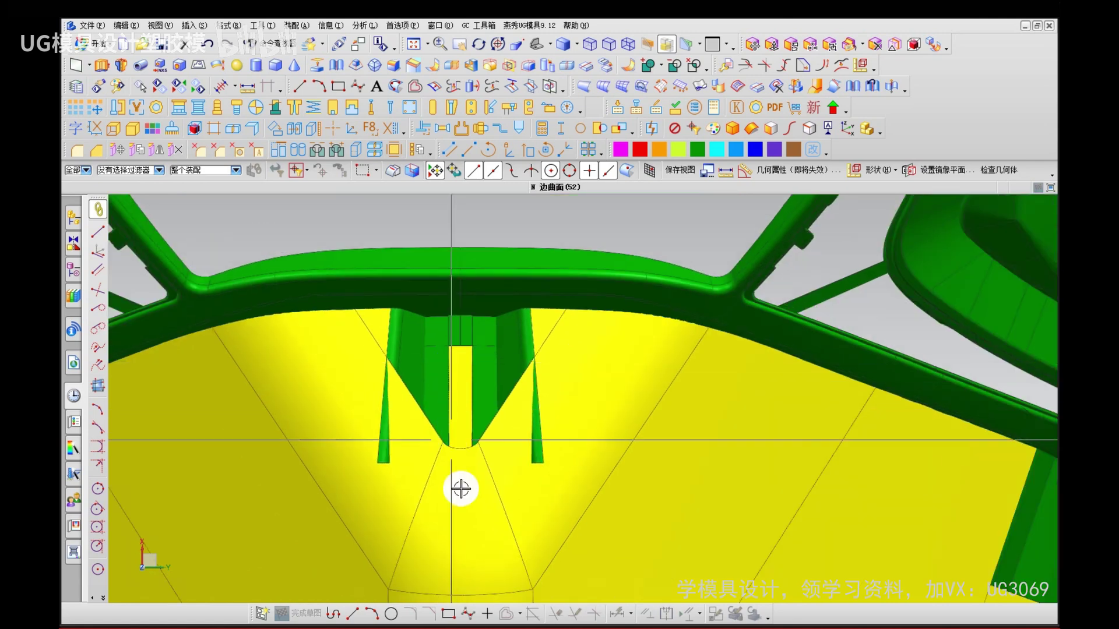
{"action": "key", "text": "s"}
{"action": "left_click", "coordinate": [434, 568]}
{"action": "left_click", "coordinate": [252, 259]}
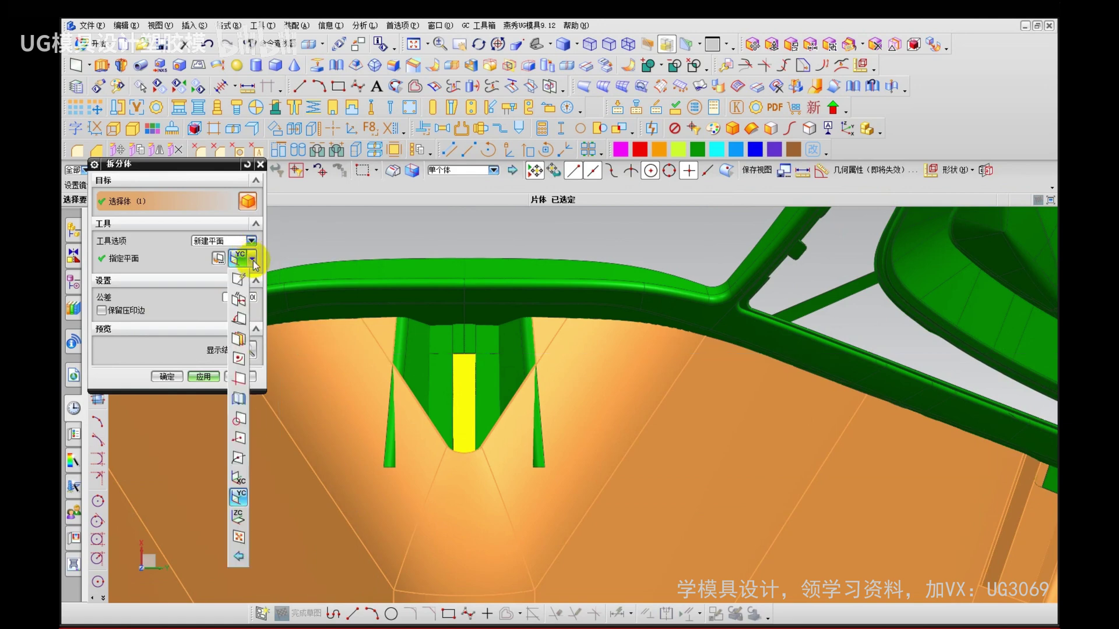
{"action": "left_click", "coordinate": [238, 480]}
{"action": "middle_click", "coordinate": [497, 402]}
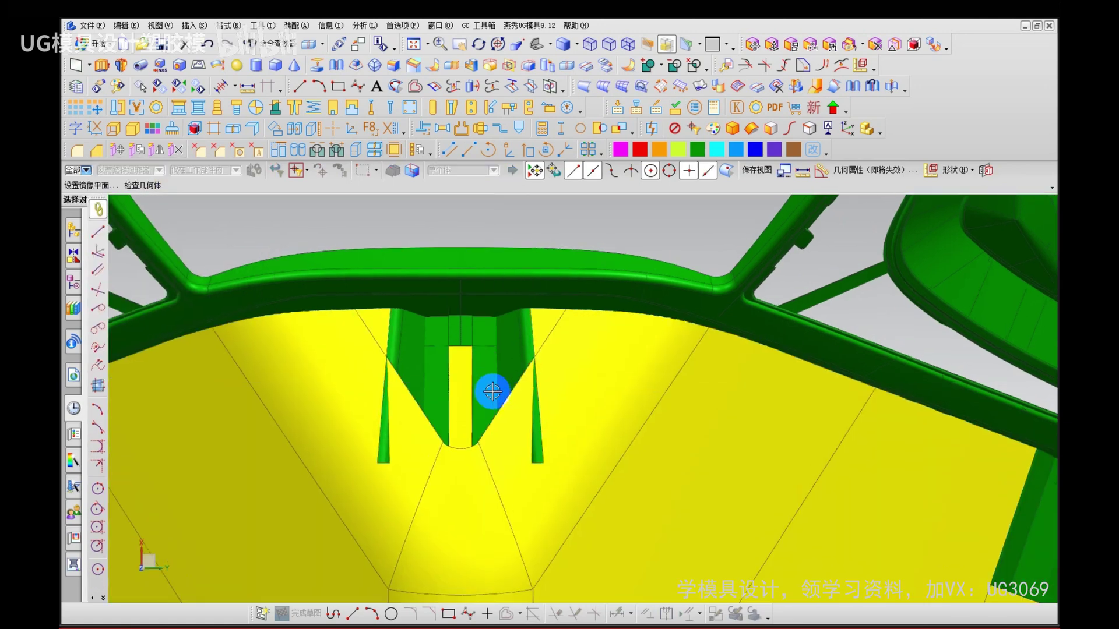
Step: Move the WCS to the lower end of the left fillet sheet and split the large yellow sheet there with the XC plane
{"action": "key", "text": "w"}
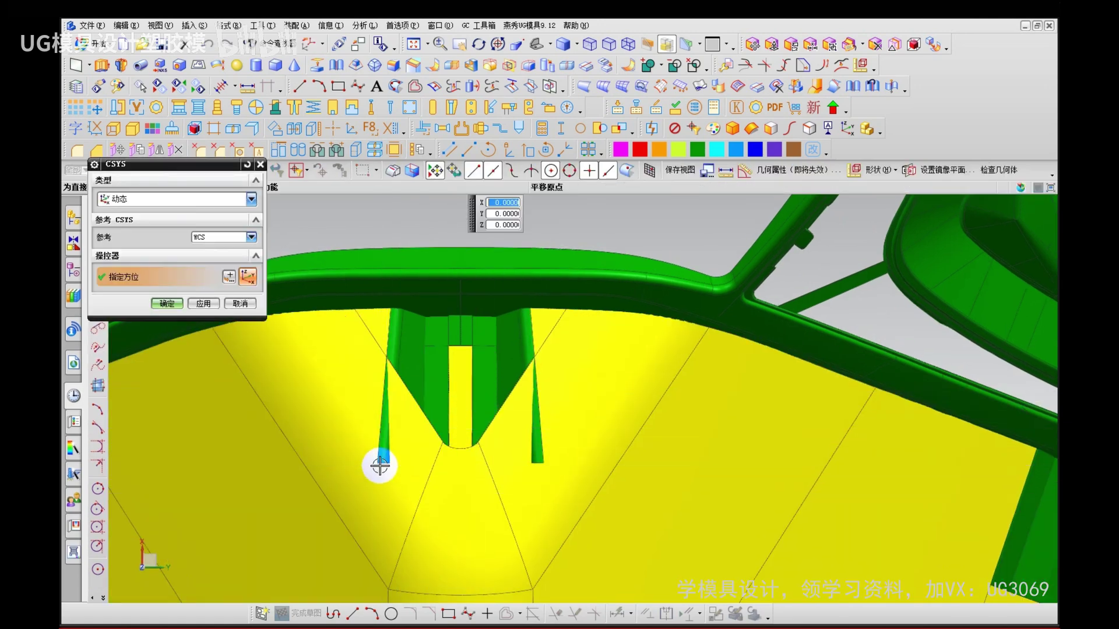
{"action": "left_click", "coordinate": [380, 465]}
{"action": "middle_click", "coordinate": [347, 431]}
{"action": "key", "text": "s"}
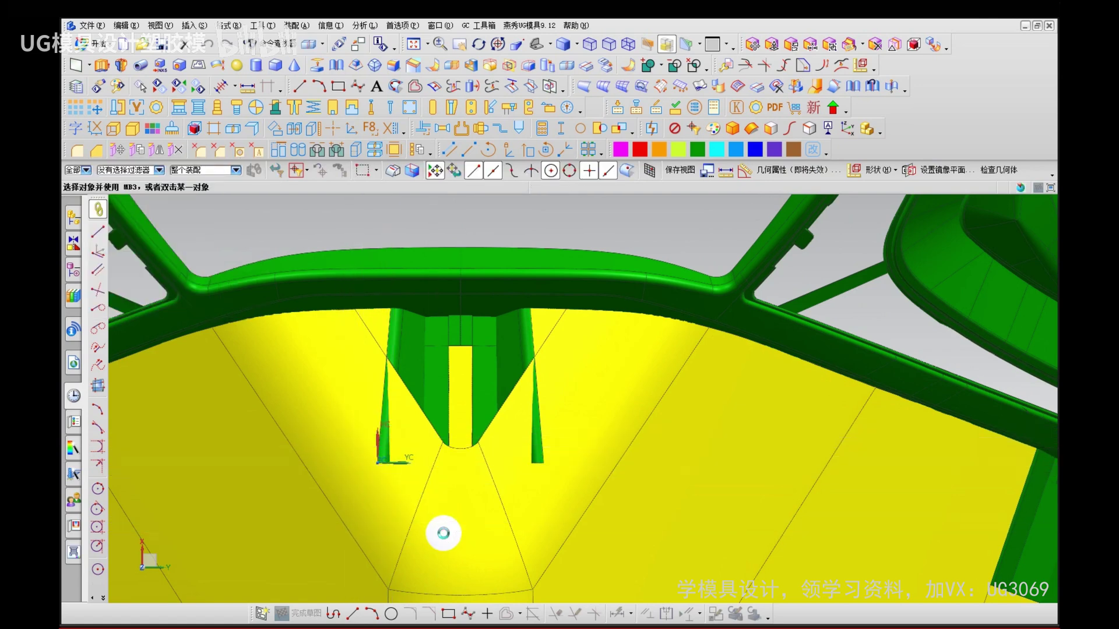
{"action": "left_click", "coordinate": [441, 530]}
{"action": "left_click", "coordinate": [252, 259]}
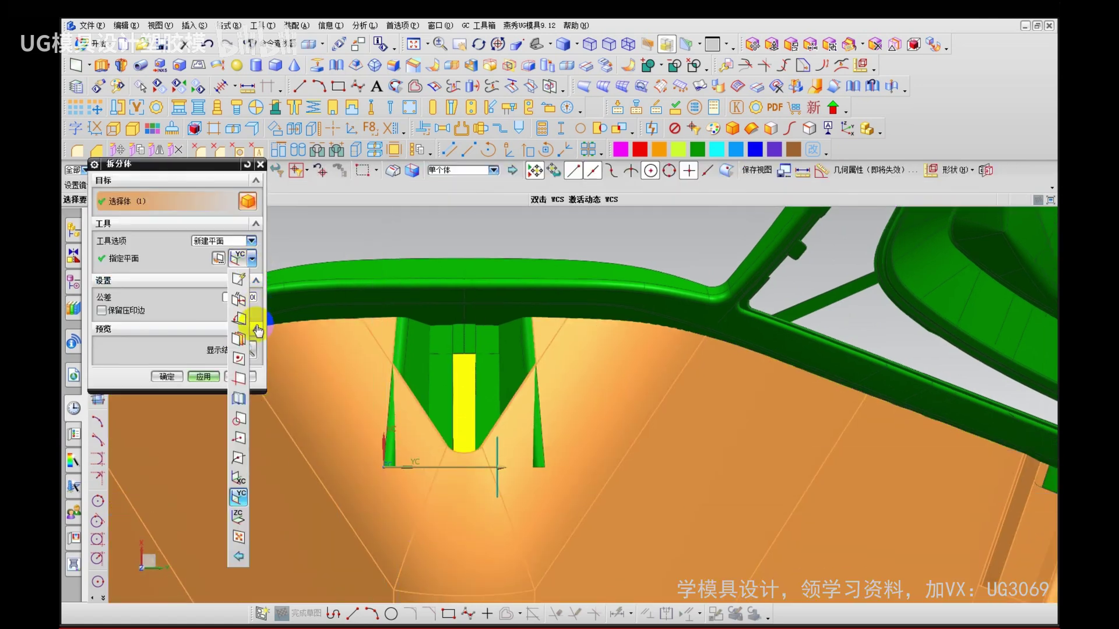
{"action": "left_click", "coordinate": [238, 477]}
{"action": "middle_click", "coordinate": [468, 436]}
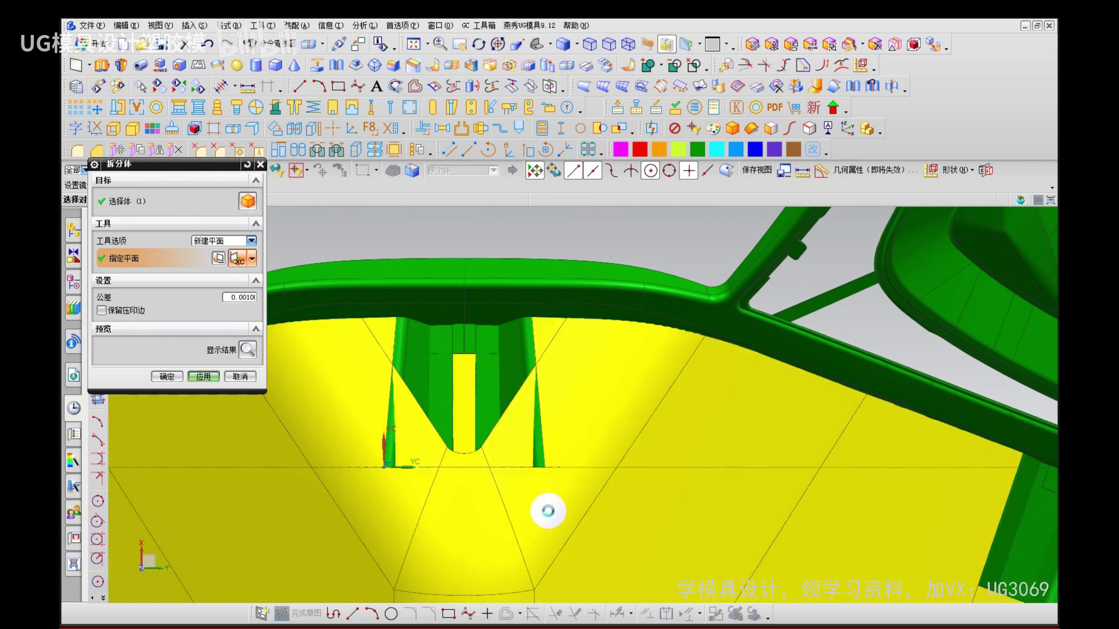
Step: Remove the parameters of the split yellow sheet and hide its portion beyond the split line
{"action": "key", "text": "r"}
{"action": "left_click", "coordinate": [464, 496]}
{"action": "middle_click", "coordinate": [448, 515]}
{"action": "middle_click", "coordinate": [449, 518]}
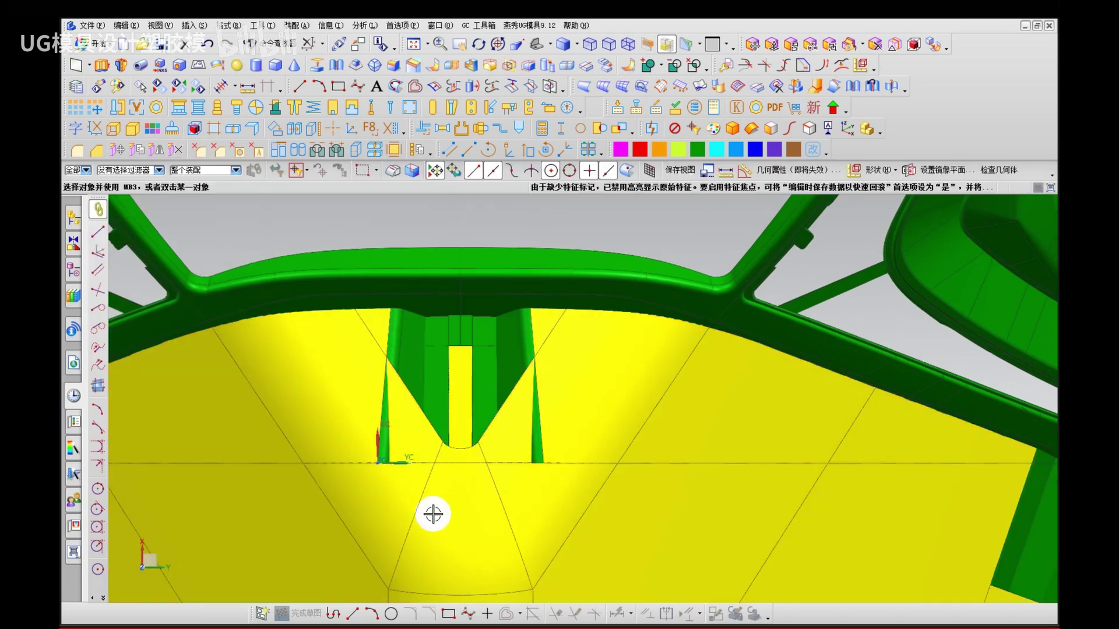
{"action": "left_click", "coordinate": [427, 511]}
{"action": "key", "text": "ctrl+b"}
Step: Trim the yellow sheet with Trim Sheet, discarding the region inside the tab and using both fillet and sloped side faces as boundaries
{"action": "scroll", "coordinate": [404, 493], "scroll_direction": "up", "scroll_amount": 1}
{"action": "mouse_move", "coordinate": [404, 494]}
{"action": "middle_mouse_down"}
{"action": "mouse_move", "coordinate": [385, 470]}
{"action": "mouse_move", "coordinate": [402, 475]}
{"action": "mouse_move", "coordinate": [349, 438]}
{"action": "middle_mouse_up"}
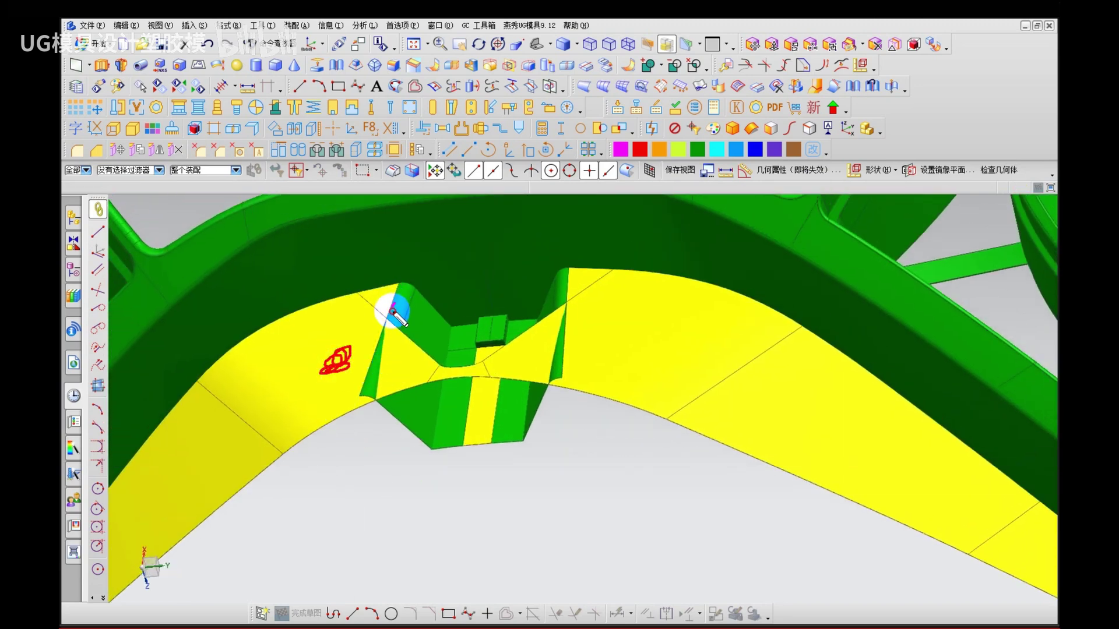
{"action": "key", "text": "Escape"}
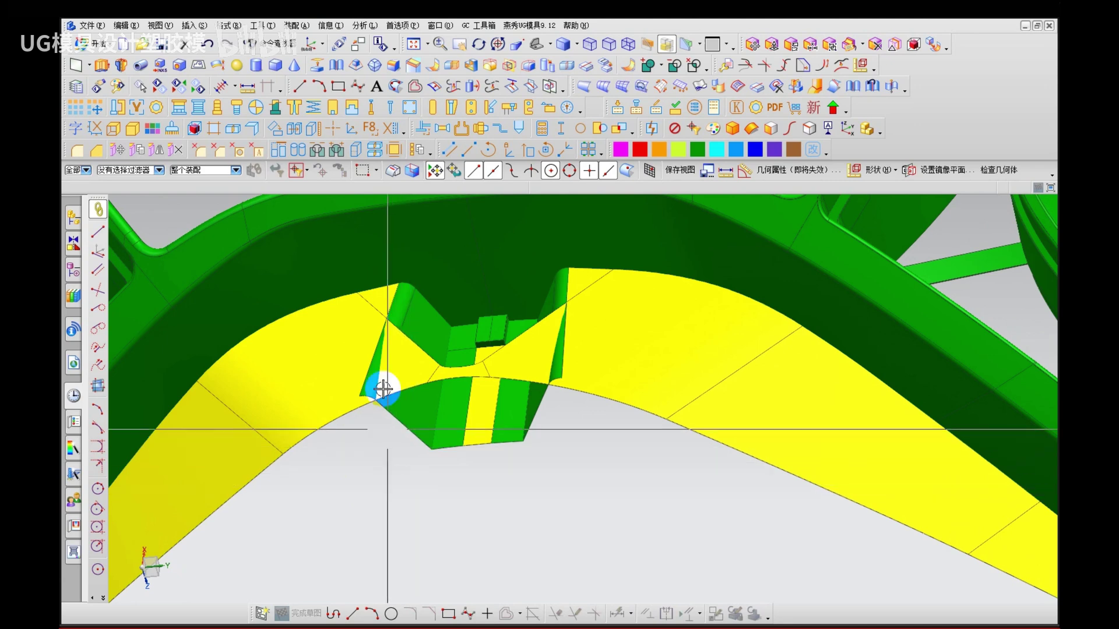
{"action": "key", "text": "ctrl+shift+d"}
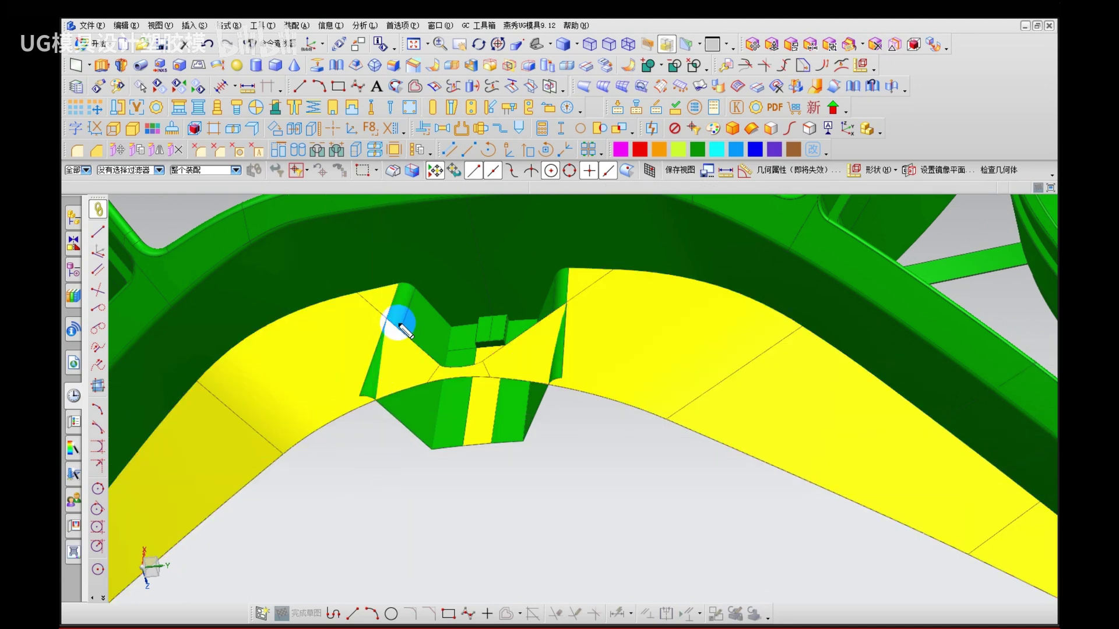
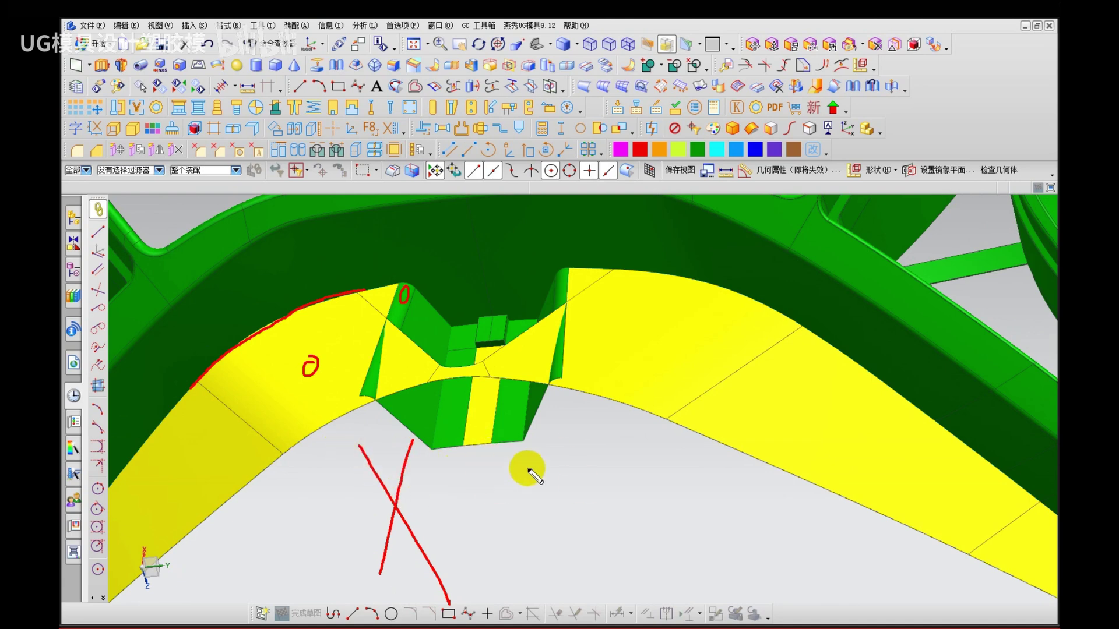
{"action": "key", "text": "Escape"}
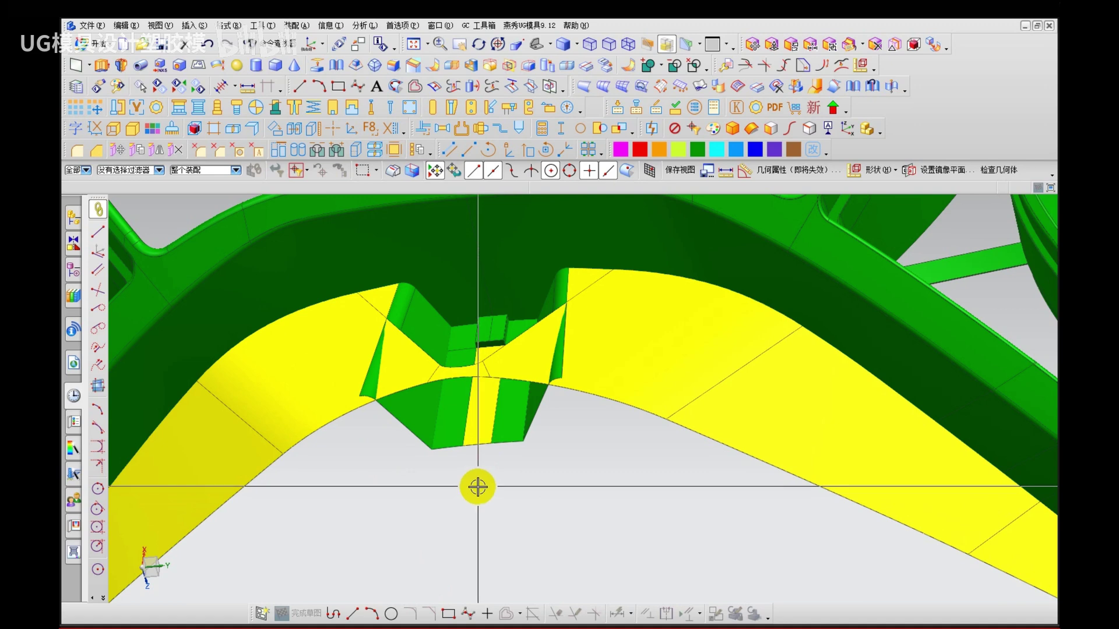
{"action": "left_click_drag", "start_coordinate": [412, 475], "coordinate": [395, 458], "text": "ctrl+shift"}
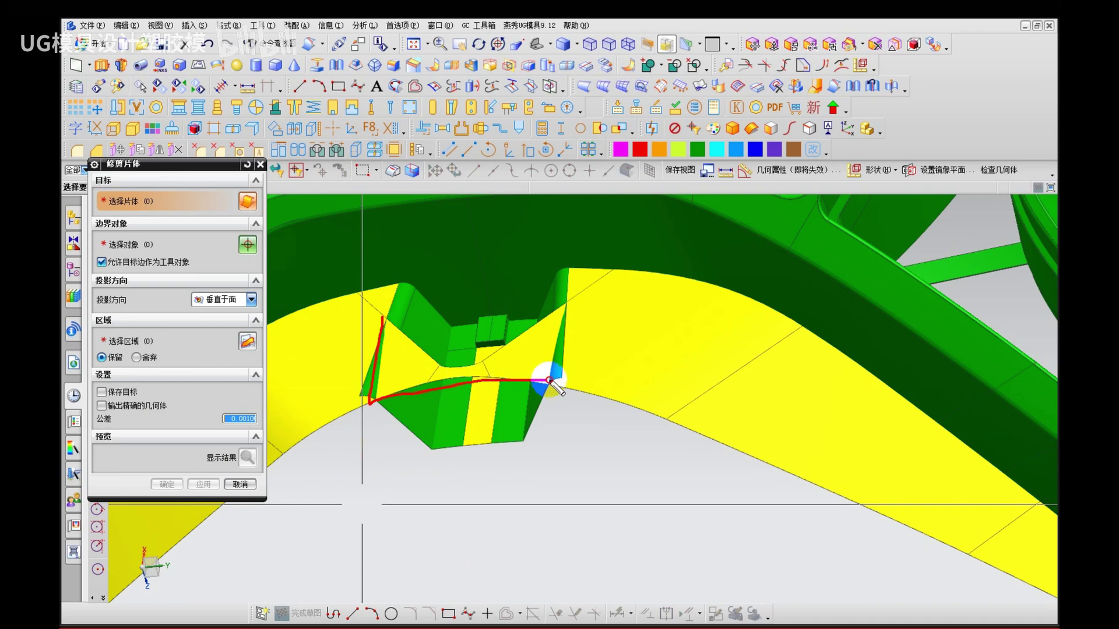
{"action": "left_click", "coordinate": [412, 368]}
{"action": "left_click", "coordinate": [138, 358]}
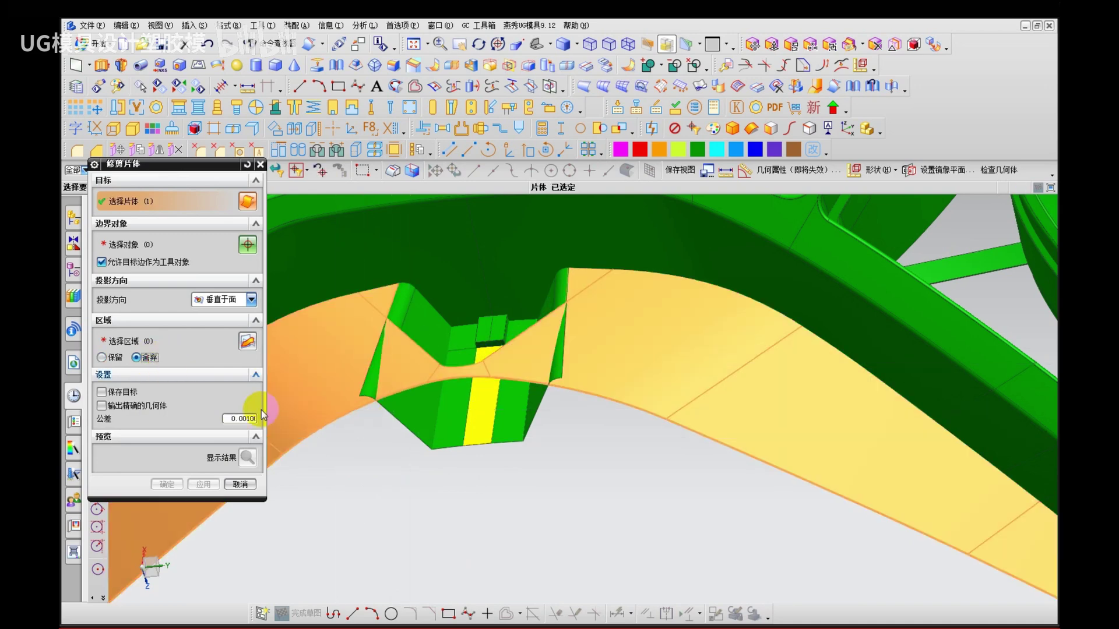
{"action": "middle_click", "coordinate": [382, 455]}
{"action": "left_click", "coordinate": [405, 417]}
{"action": "left_click", "coordinate": [382, 395]}
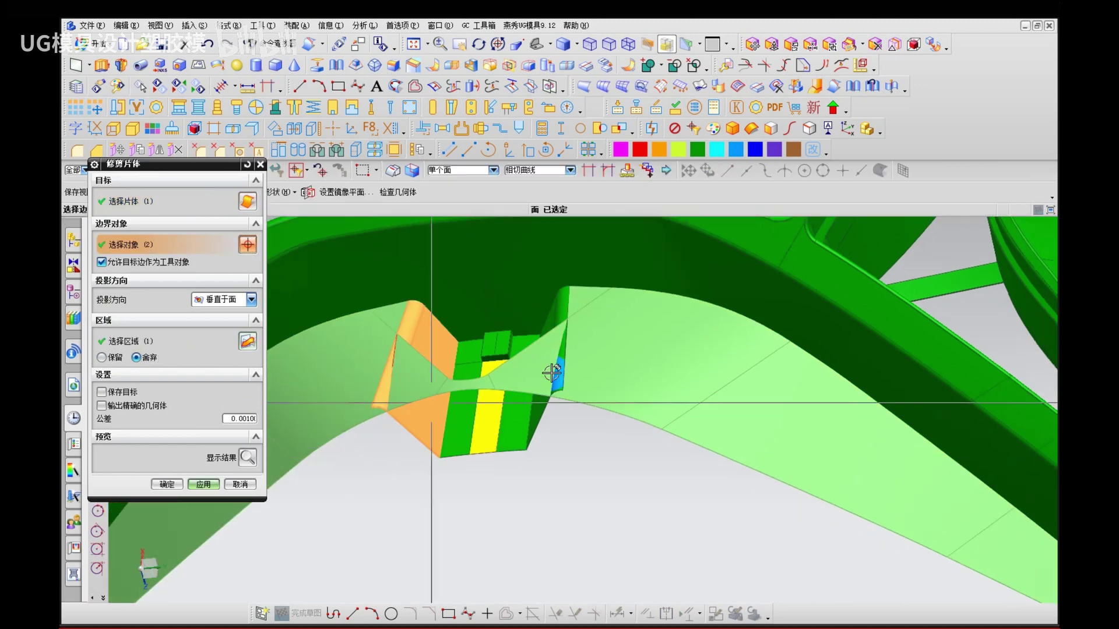
{"action": "left_click", "coordinate": [560, 361]}
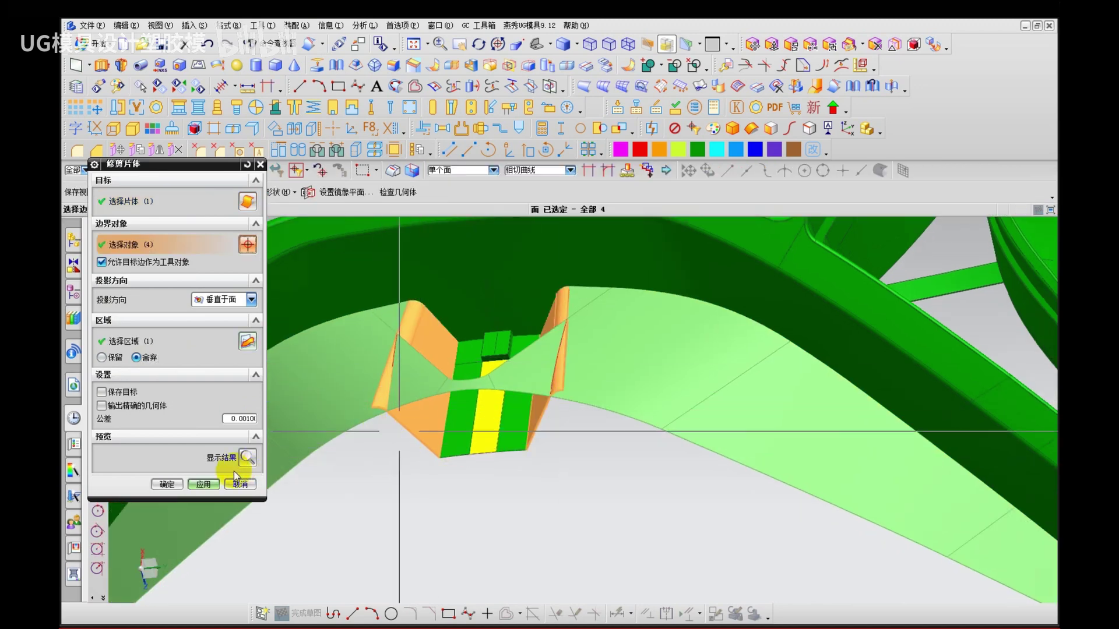
{"action": "left_click", "coordinate": [204, 484]}
Step: Trim the left fillet's excess off the sewn tab sheet, discarding the outer region with the adjoining yellow sheet as boundary
{"action": "scroll", "coordinate": [387, 415], "scroll_direction": "up", "scroll_amount": 6}
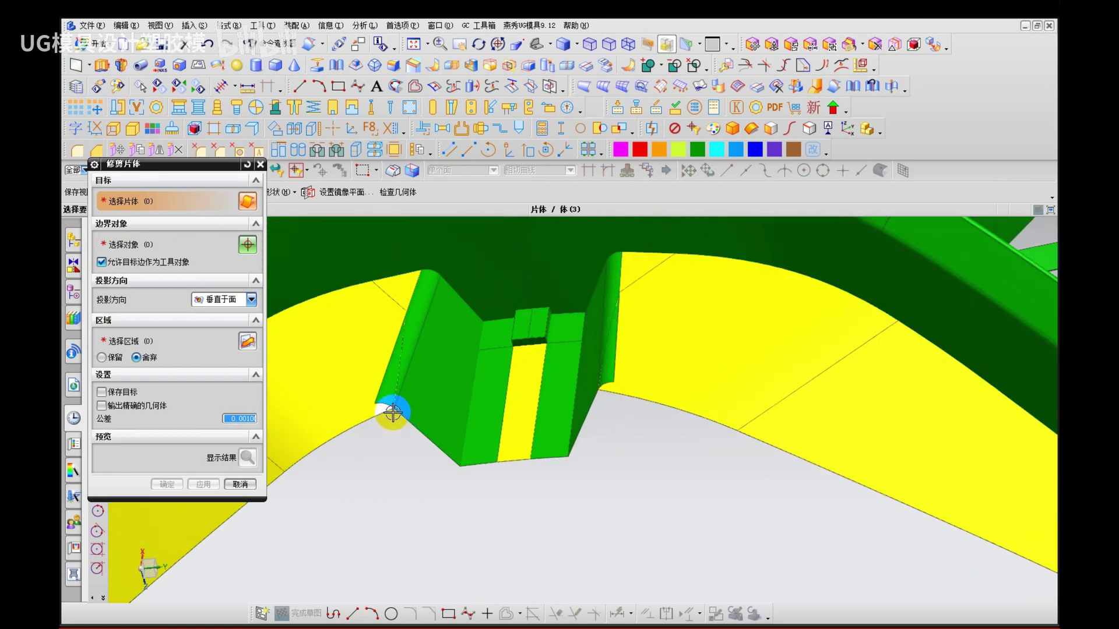
{"action": "left_click", "coordinate": [408, 356]}
{"action": "scroll", "coordinate": [417, 473], "scroll_direction": "down", "scroll_amount": 3}
{"action": "scroll", "coordinate": [417, 480], "scroll_direction": "down", "scroll_amount": 2}
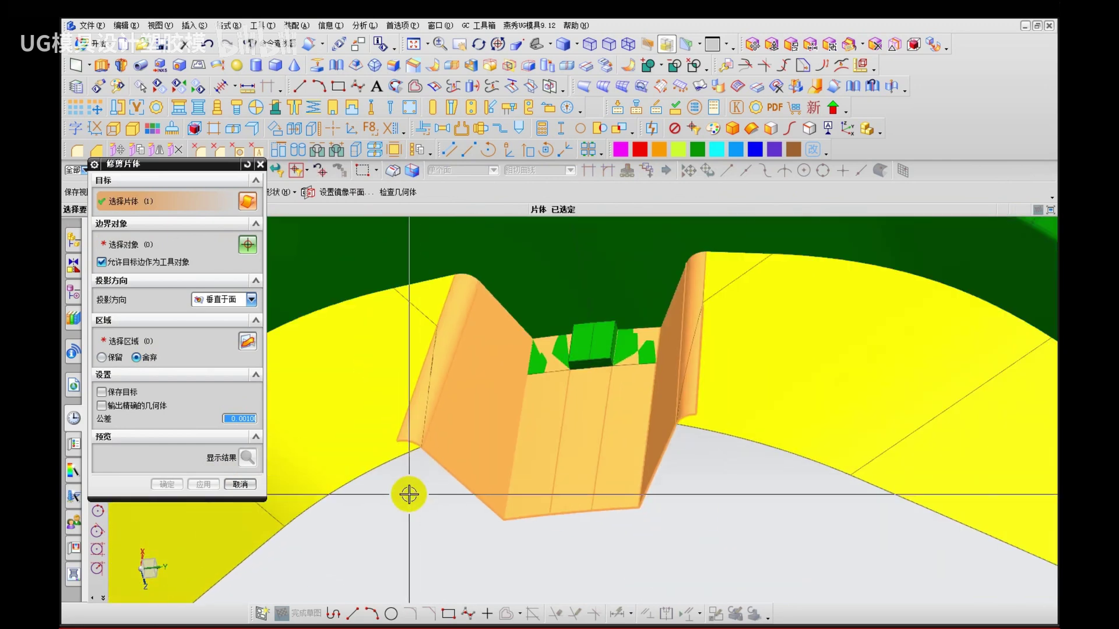
{"action": "middle_click", "coordinate": [409, 495]}
{"action": "left_click", "coordinate": [368, 405]}
{"action": "left_click", "coordinate": [202, 489]}
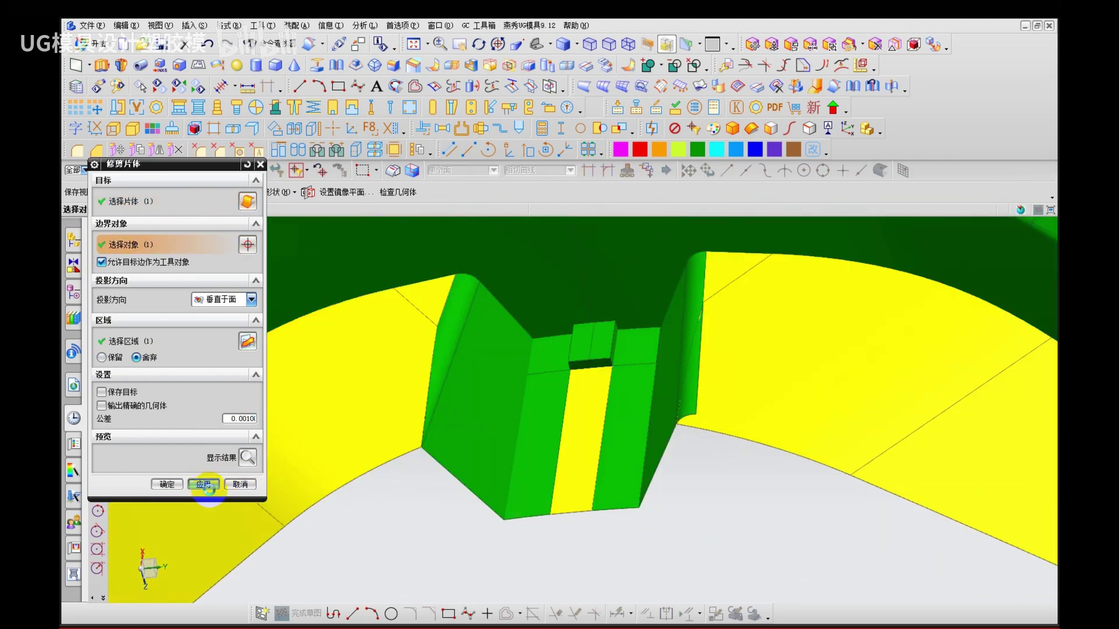
Step: Trim the right fillet's excess off the sewn tab sheet against the yellow sheet and finish trimming
{"action": "scroll", "coordinate": [674, 392], "scroll_direction": "up", "scroll_amount": 4}
{"action": "left_click", "coordinate": [700, 382]}
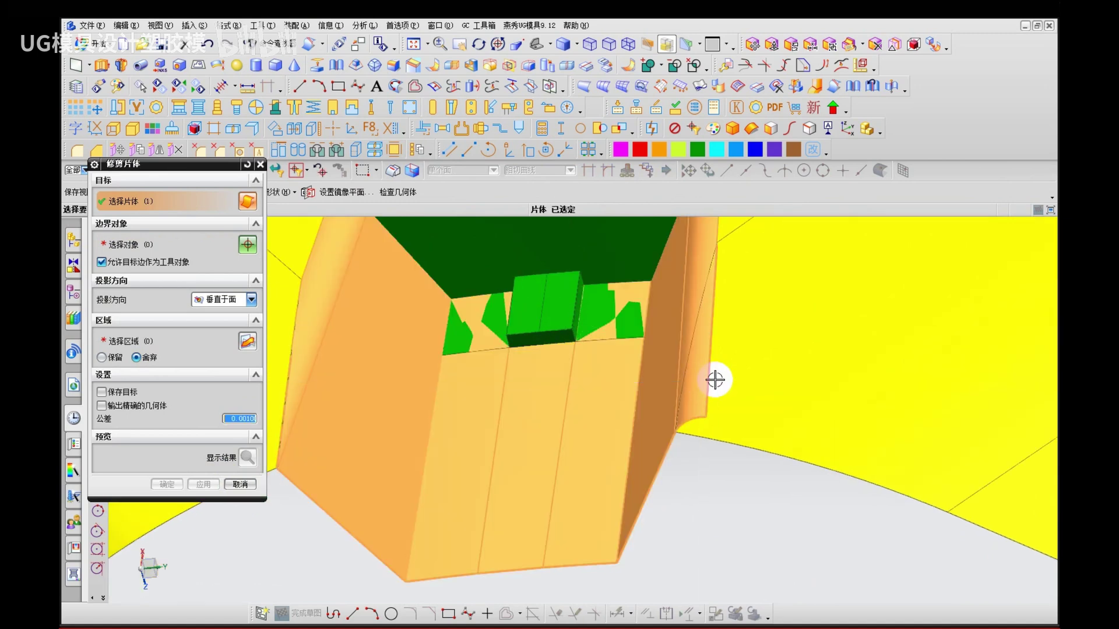
{"action": "middle_click", "coordinate": [715, 379]}
{"action": "left_click", "coordinate": [768, 356]}
{"action": "middle_click", "coordinate": [697, 493]}
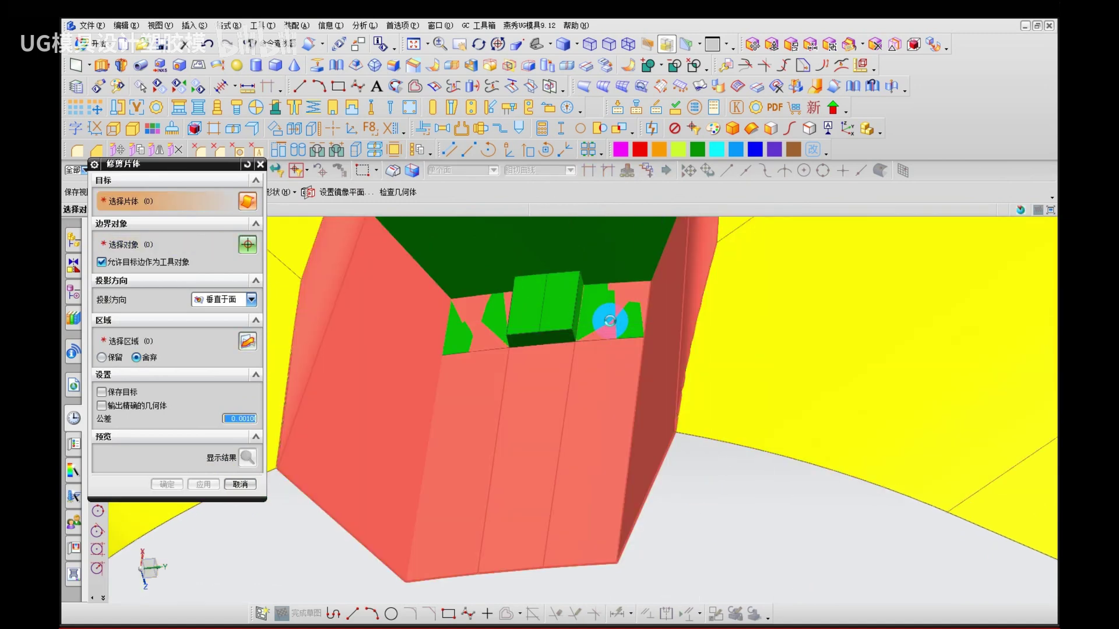
{"action": "key", "text": "Escape"}
Step: Show the hidden sheet portion and make the sewn tab sheet inherit the yellow parting sheet's display properties
{"action": "scroll", "coordinate": [611, 306], "scroll_direction": "down", "scroll_amount": 2}
{"action": "key", "text": "ctrl+shift+u"}
{"action": "scroll", "coordinate": [506, 384], "scroll_direction": "down", "scroll_amount": 2}
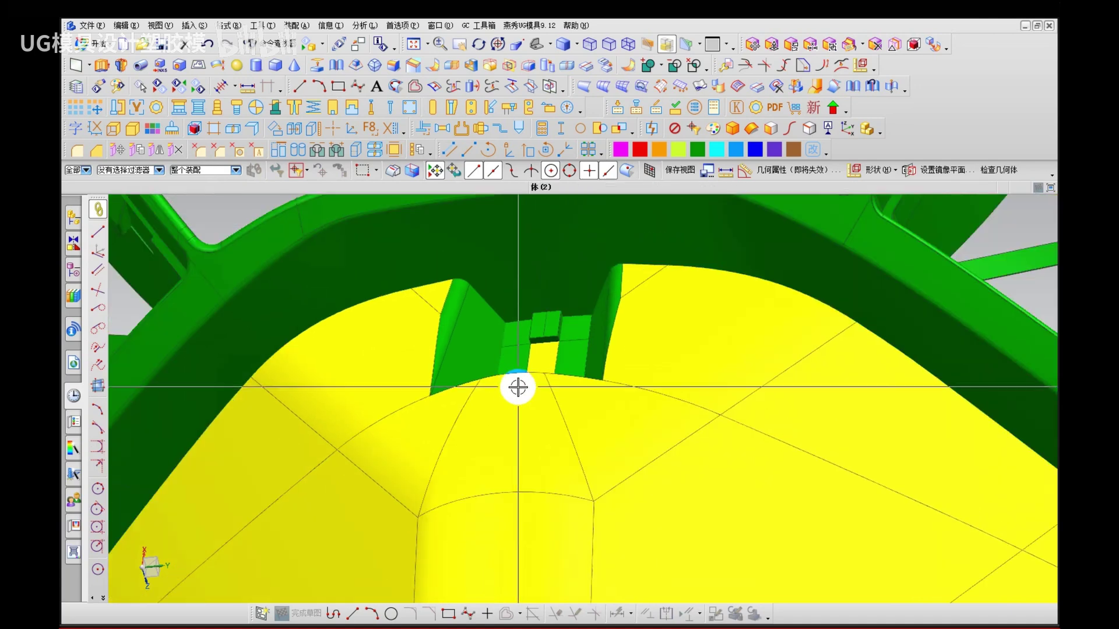
{"action": "middle_click_drag", "start_coordinate": [517, 387], "coordinate": [522, 404]}
{"action": "key", "text": "ctrl+b"}
{"action": "left_click", "coordinate": [492, 354]}
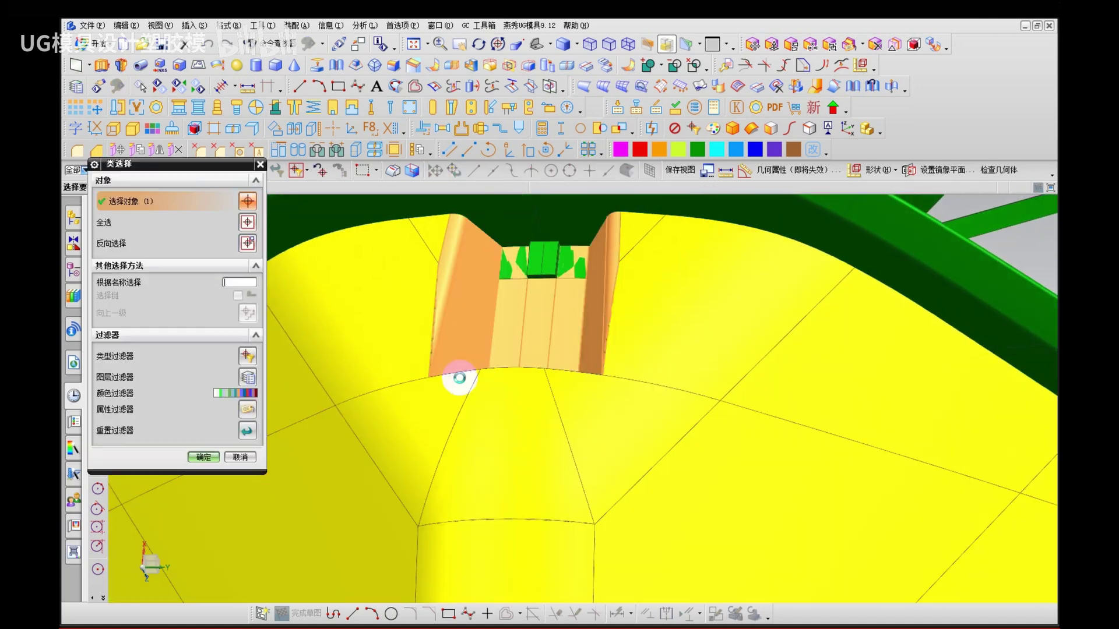
{"action": "middle_click", "coordinate": [457, 379]}
{"action": "left_click", "coordinate": [197, 464]}
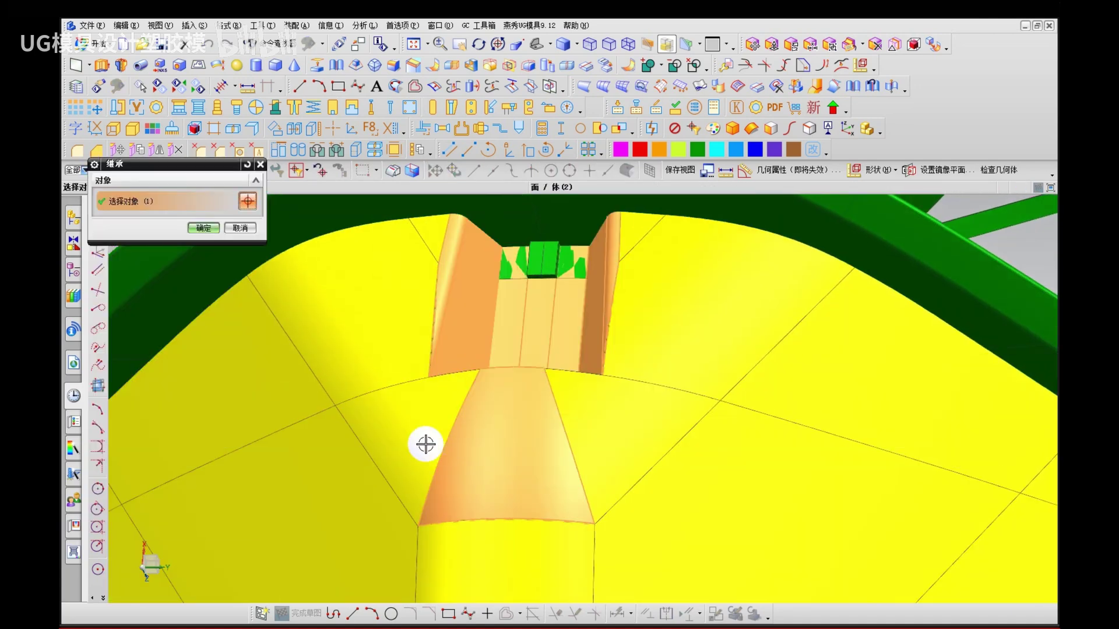
{"action": "left_click", "coordinate": [402, 463]}
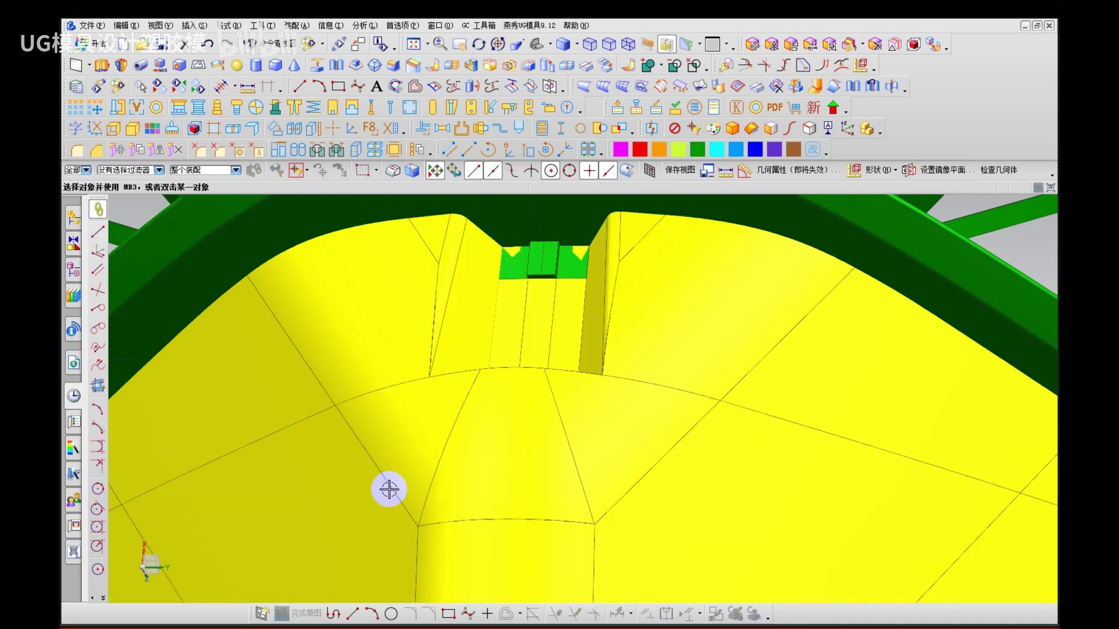
Step: Hide the split-off yellow sheet portion beyond the end of the tab pocket
{"action": "middle_click_drag", "start_coordinate": [387, 489], "coordinate": [432, 437]}
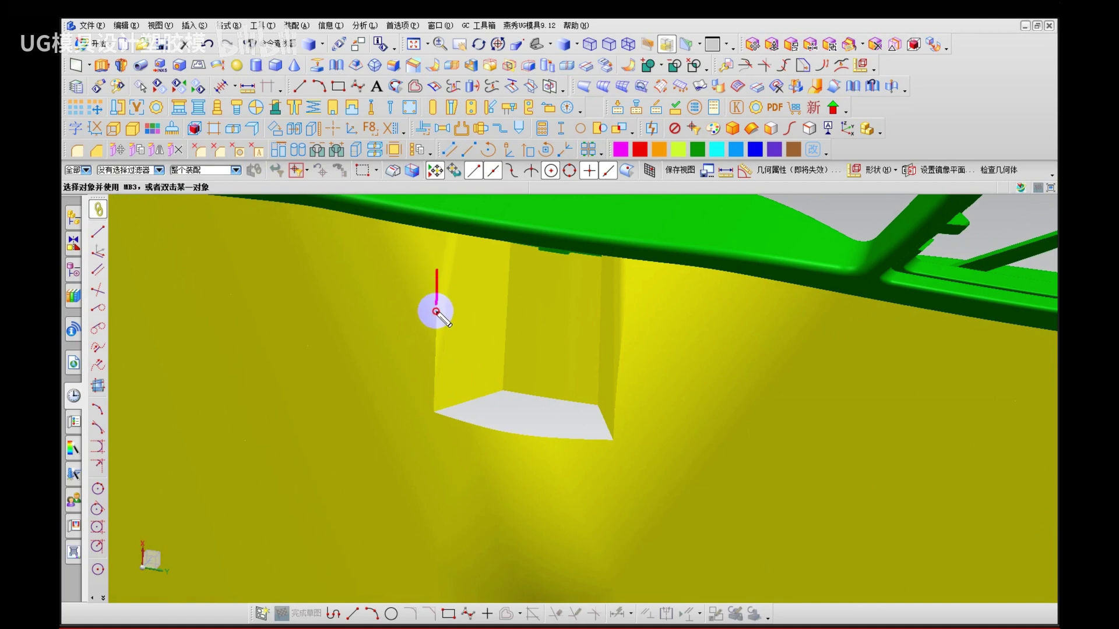
{"action": "middle_click_drag", "start_coordinate": [497, 400], "coordinate": [408, 374]}
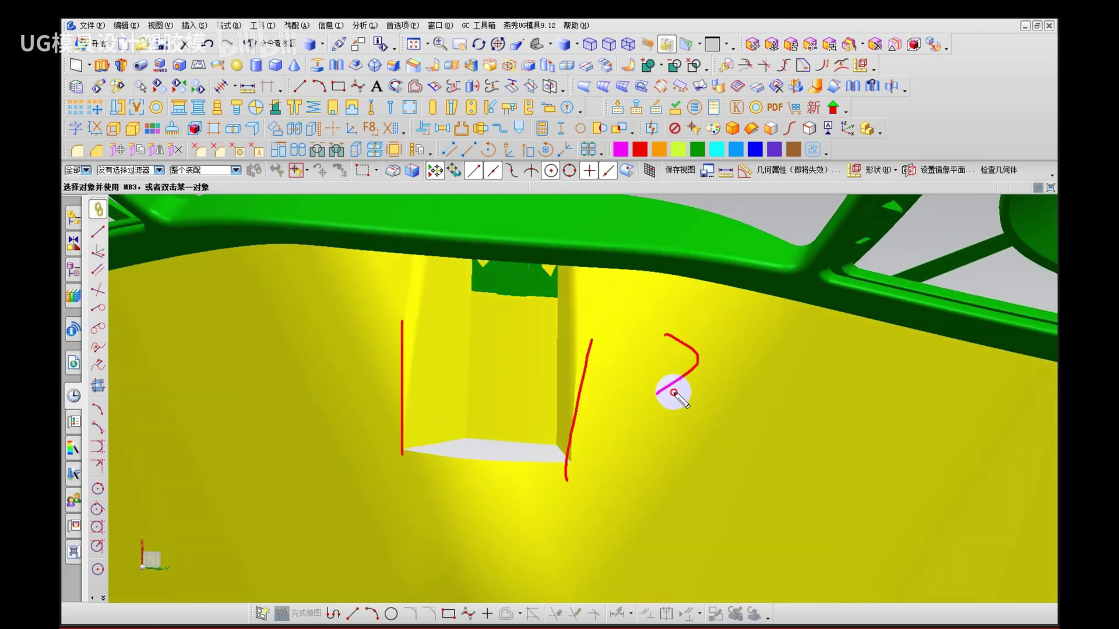
{"action": "key", "text": "ctrl+b"}
{"action": "left_click", "coordinate": [480, 497]}
{"action": "middle_click", "coordinate": [479, 497]}
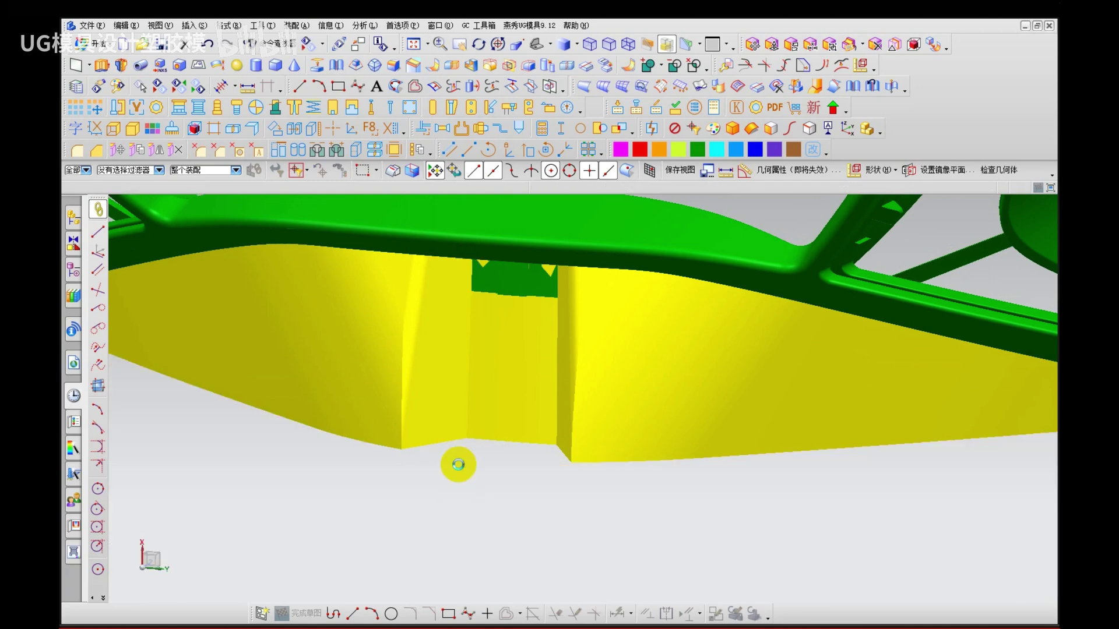
Step: Measure the radius of the fillet face on the left side of the central tab
{"action": "middle_click_drag", "start_coordinate": [449, 474], "coordinate": [410, 347]}
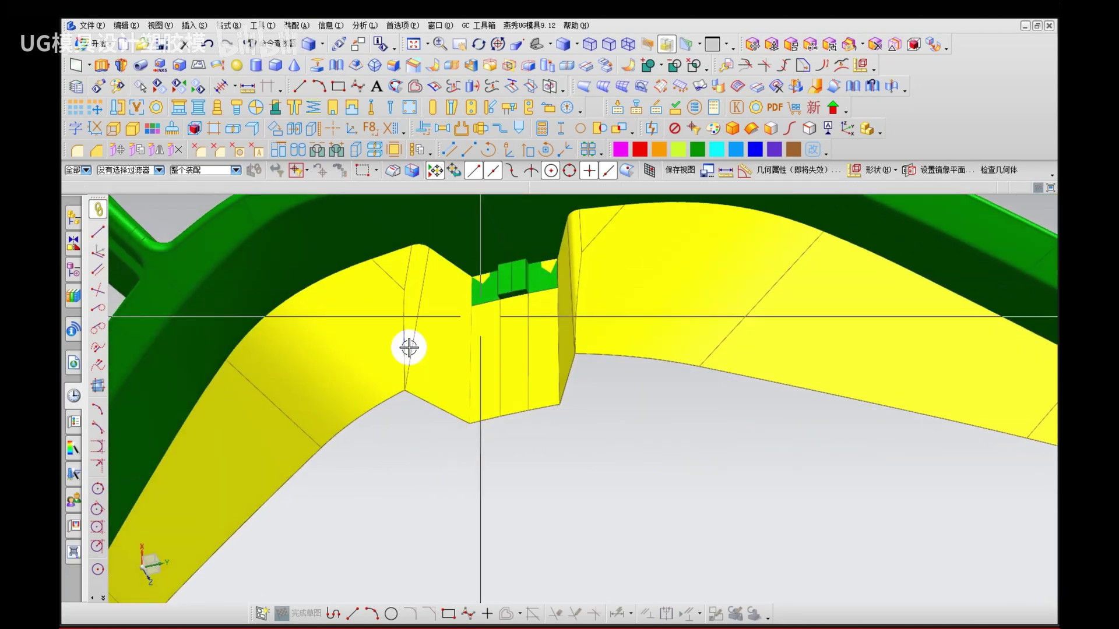
{"action": "key", "text": "g"}
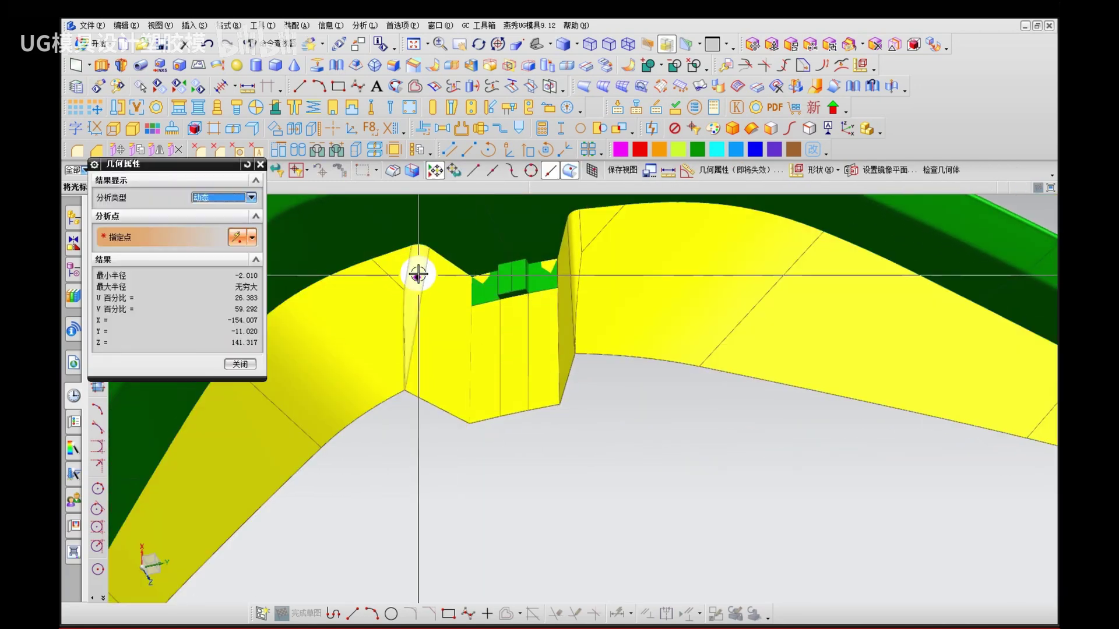
{"action": "scroll", "coordinate": [418, 272], "scroll_direction": "up", "scroll_amount": 2}
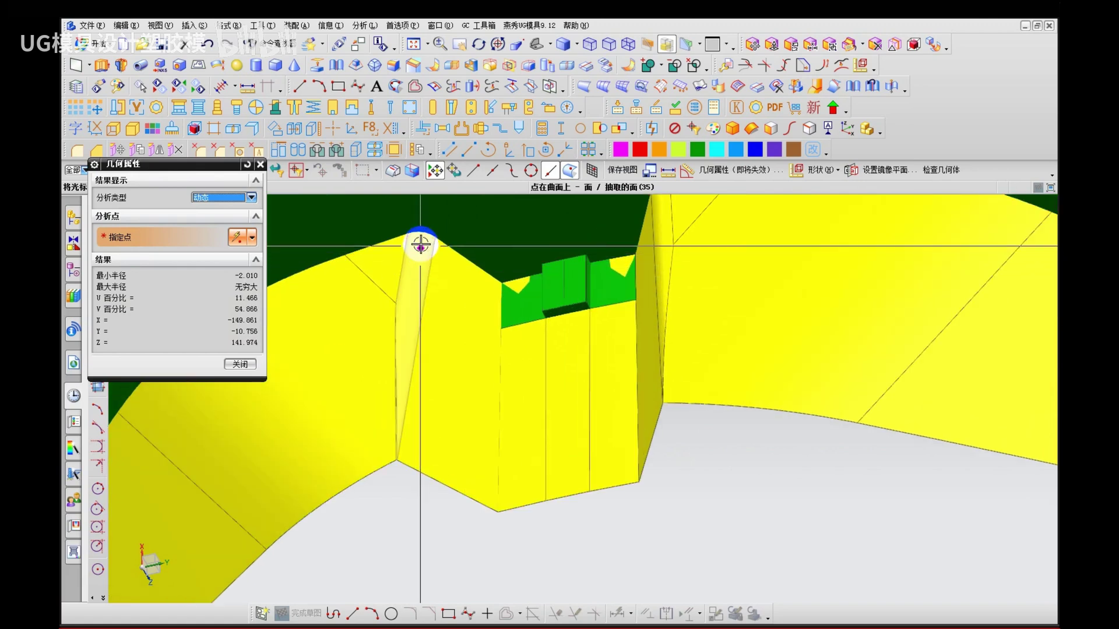
{"action": "key", "text": "Escape"}
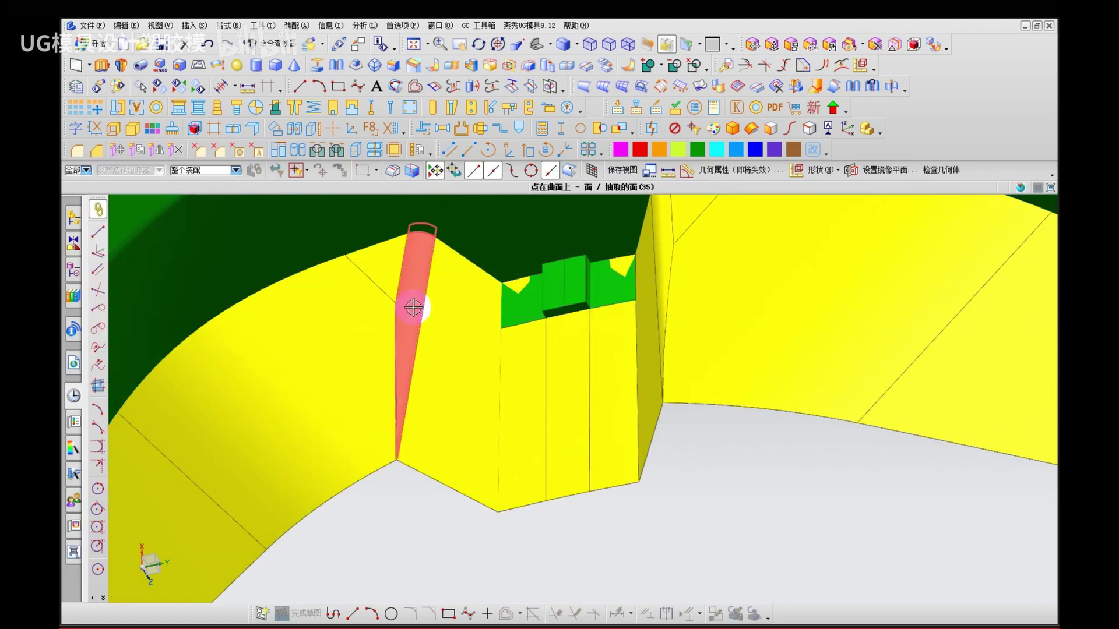
Step: Try to delete the left fillet face of the tab sheet and undo the deletion
{"action": "left_click", "coordinate": [410, 304]}
{"action": "key", "text": "ctrl+d"}
{"action": "middle_click", "coordinate": [375, 309]}
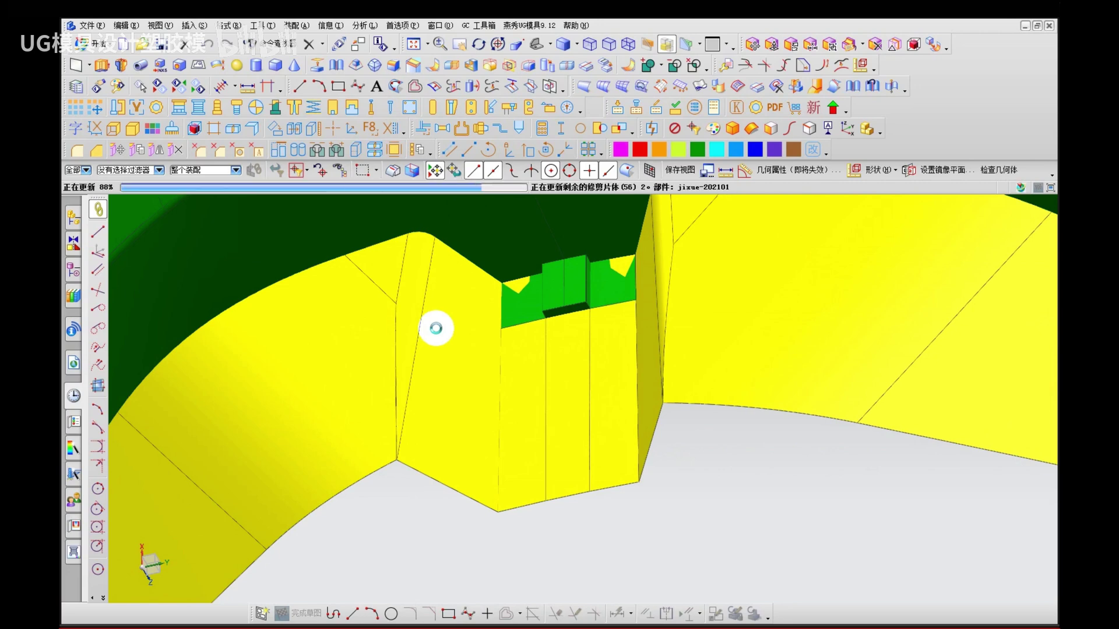
{"action": "left_click", "coordinate": [874, 448]}
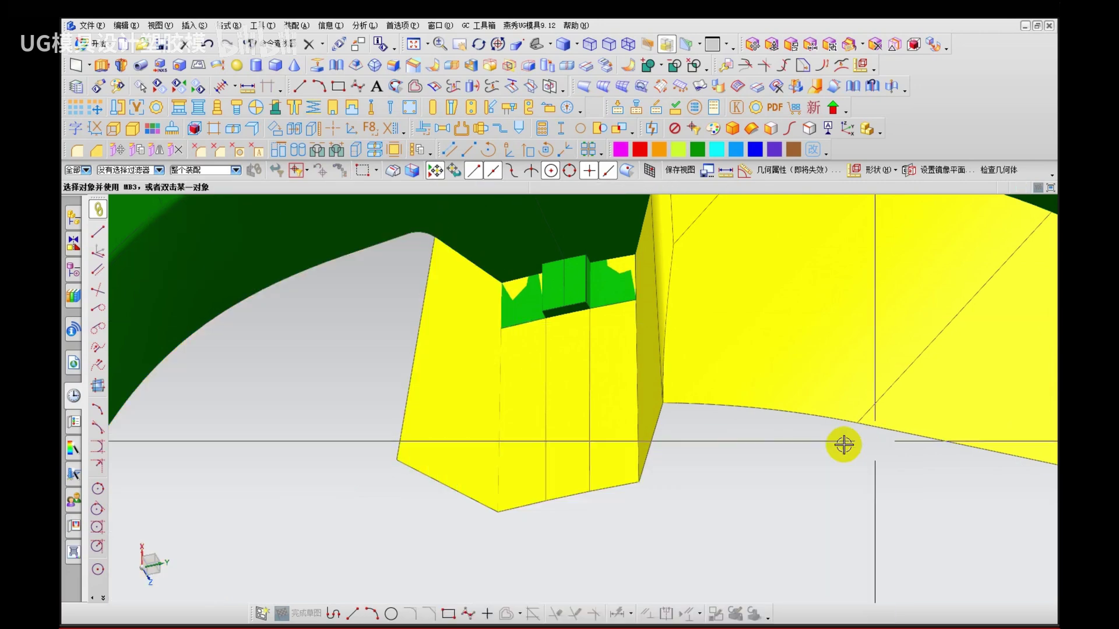
{"action": "key", "text": "ctrl+z"}
Step: Remove the tab sheet's parameters and unsew its left fillet face from the rest of the sheet
{"action": "key", "text": "q"}
{"action": "left_click", "coordinate": [411, 345]}
{"action": "middle_click", "coordinate": [410, 346]}
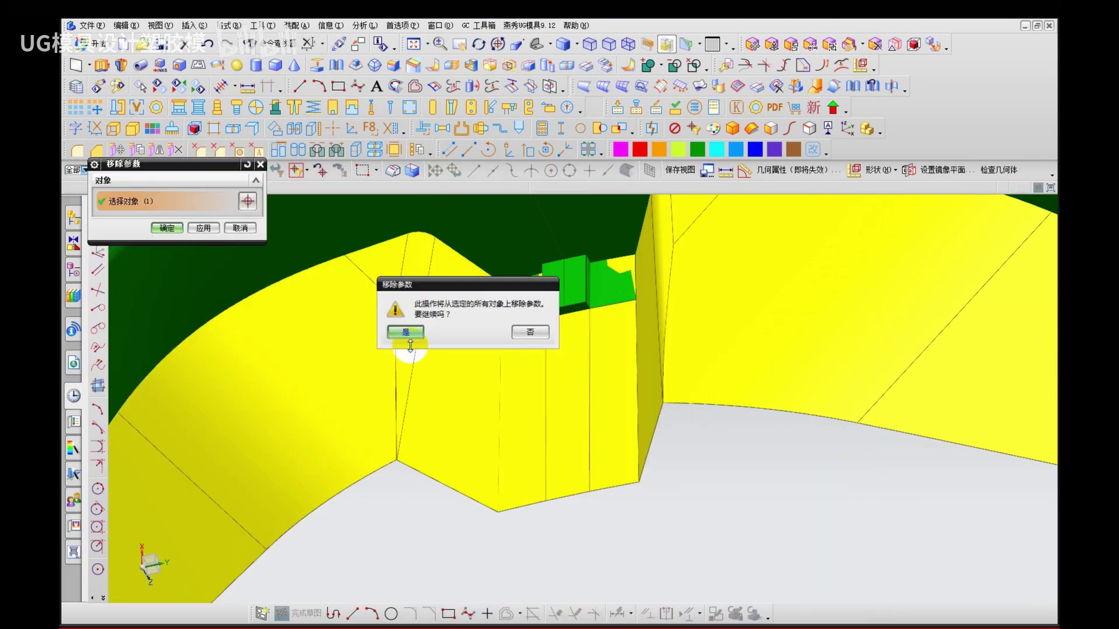
{"action": "left_click", "coordinate": [406, 361]}
{"action": "left_click", "coordinate": [412, 291]}
{"action": "left_click", "coordinate": [416, 297]}
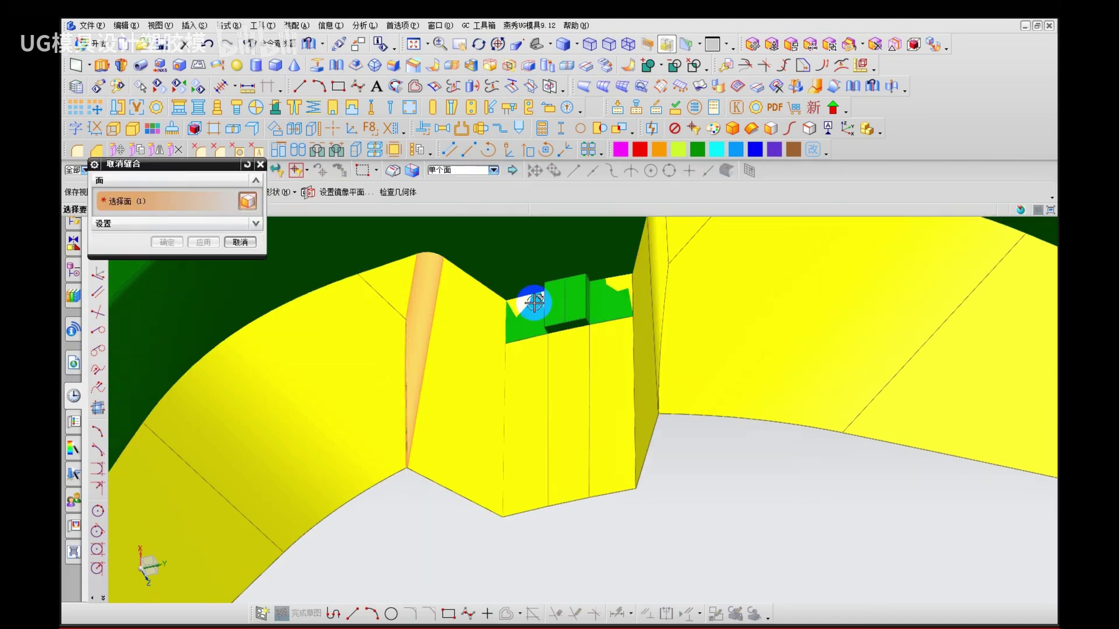
{"action": "middle_click", "coordinate": [452, 327]}
Step: Remove the parameters from the tab sheet and separated left fillet, and try to delete the fillet
{"action": "key", "text": "q"}
{"action": "left_click", "coordinate": [451, 318]}
{"action": "left_click", "coordinate": [411, 306]}
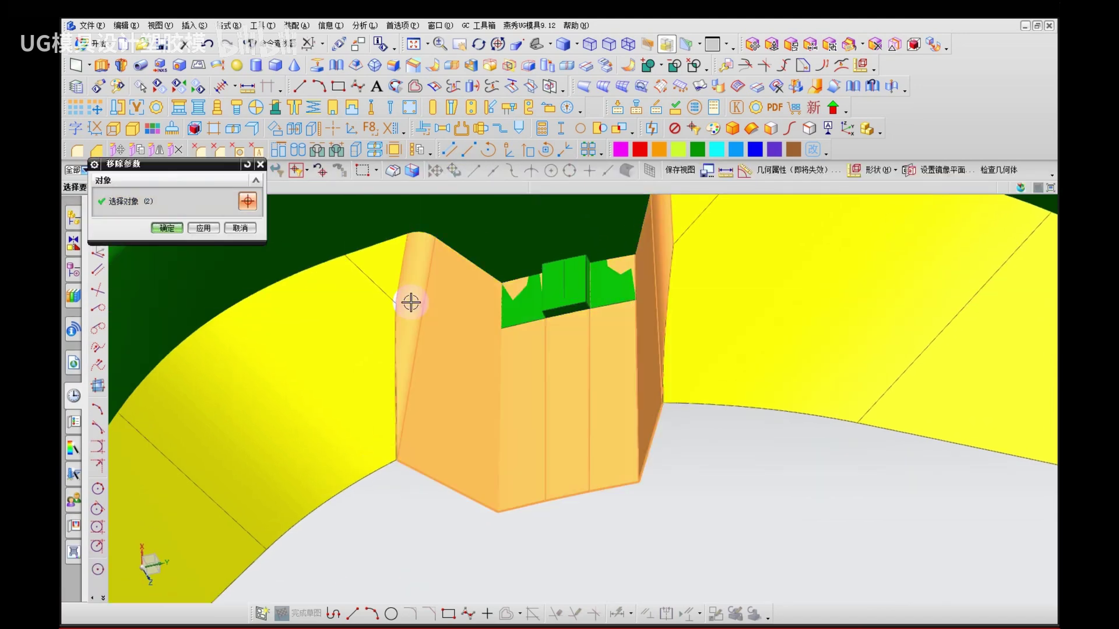
{"action": "middle_click", "coordinate": [411, 299]}
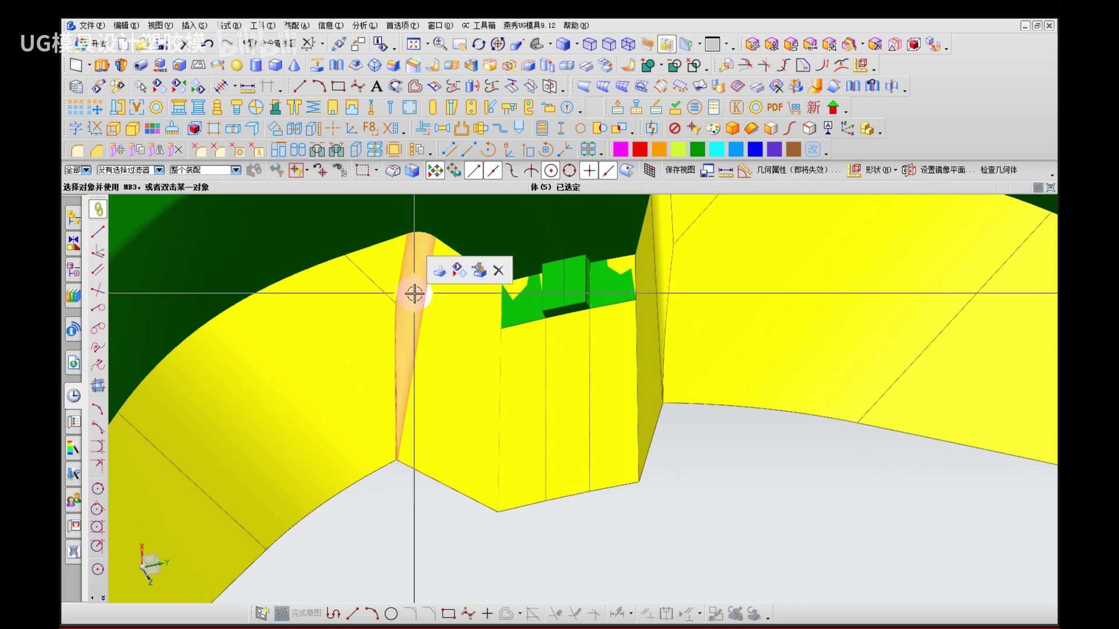
{"action": "key", "text": "Delete"}
{"action": "middle_click", "coordinate": [414, 296]}
Step: Show all hidden bodies and remove the parameters from every object in the part
{"action": "scroll", "coordinate": [420, 317], "scroll_direction": "down", "scroll_amount": 4}
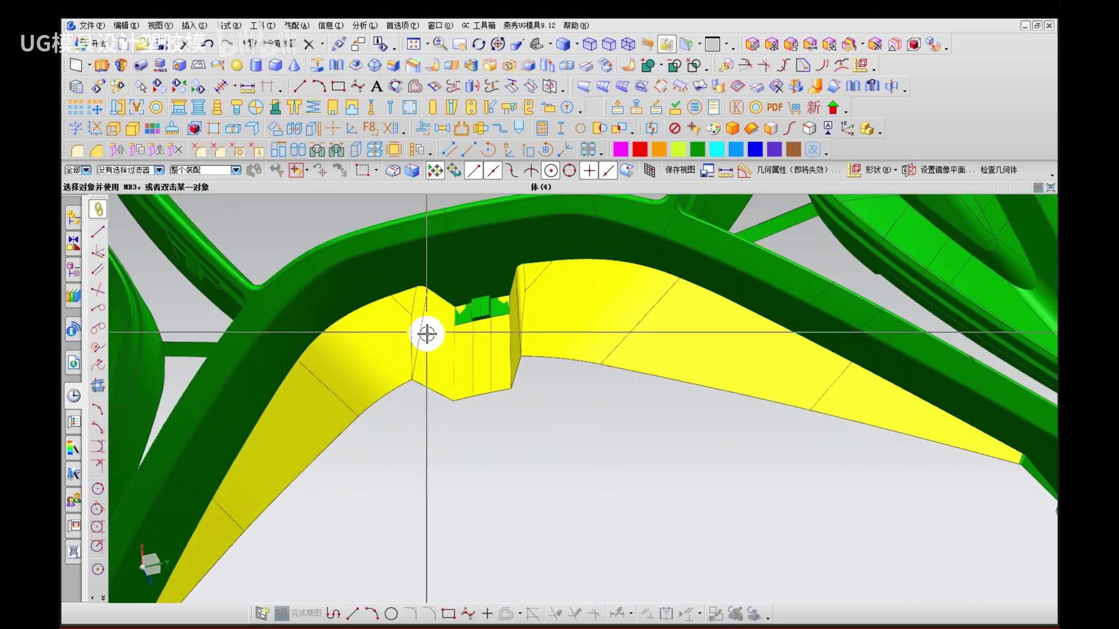
{"action": "key", "text": "ctrl+shift+u"}
{"action": "key", "text": "q"}
{"action": "key", "text": "ctrl+a"}
{"action": "middle_click", "coordinate": [431, 348]}
{"action": "middle_click", "coordinate": [432, 350]}
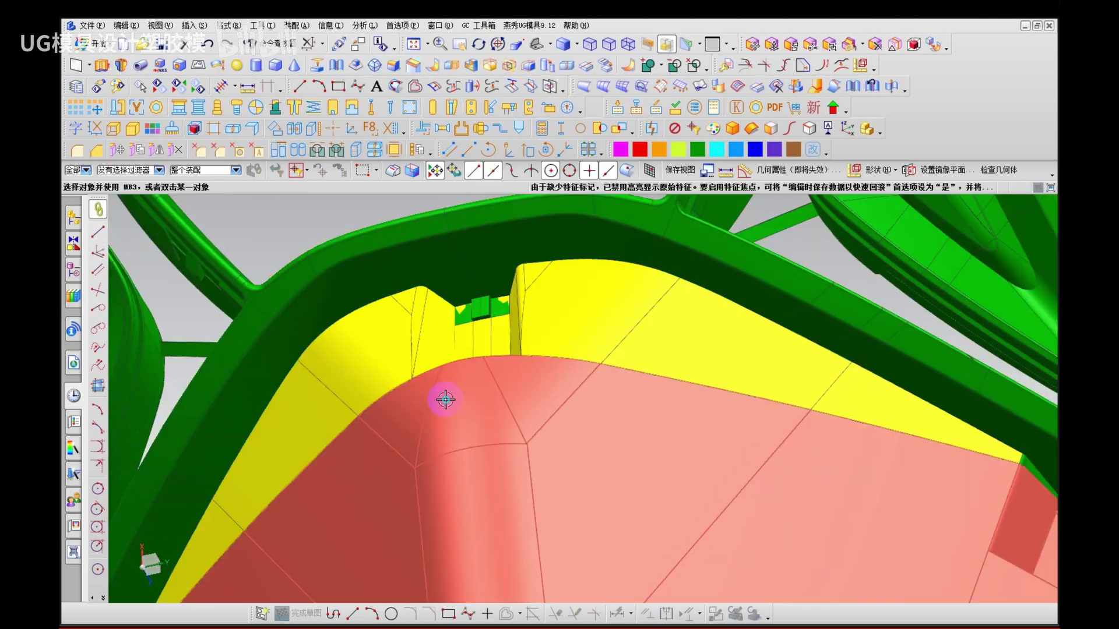
Step: Hide the large sheet below the parting surface and delete the separated left fillet face
{"action": "left_click", "coordinate": [445, 399]}
{"action": "key", "text": "ctrl+b"}
{"action": "scroll", "coordinate": [402, 318], "scroll_direction": "up", "scroll_amount": 2}
{"action": "left_click", "coordinate": [430, 325]}
{"action": "key", "text": "Delete"}
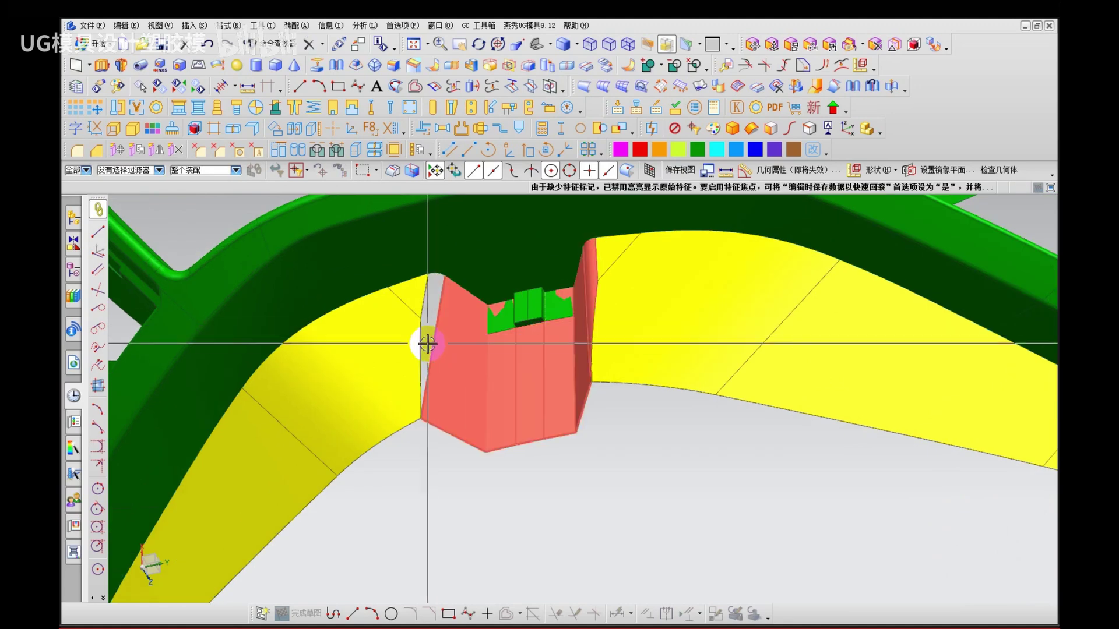
Step: Extend the left parting sheet's edges and the tab sheet's facing edge by 1 mm at the fillet gap
{"action": "scroll", "coordinate": [427, 320], "scroll_direction": "up", "scroll_amount": 3}
{"action": "left_click_drag", "start_coordinate": [436, 314], "coordinate": [457, 295], "text": "ctrl+shift"}
{"action": "left_click", "coordinate": [429, 293]}
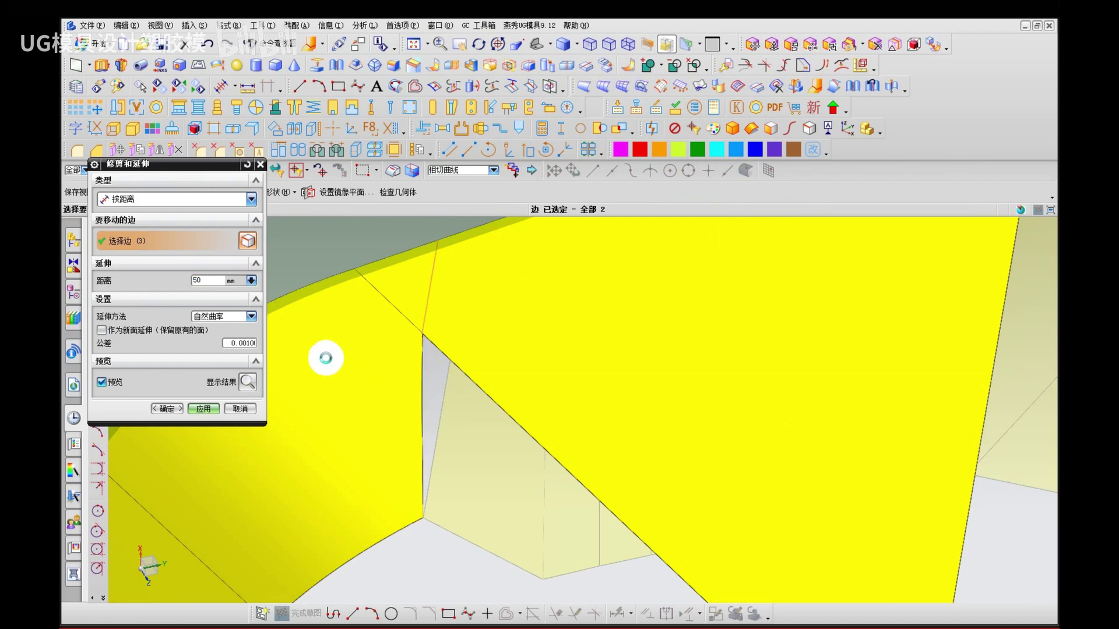
{"action": "type", "text": "1"}
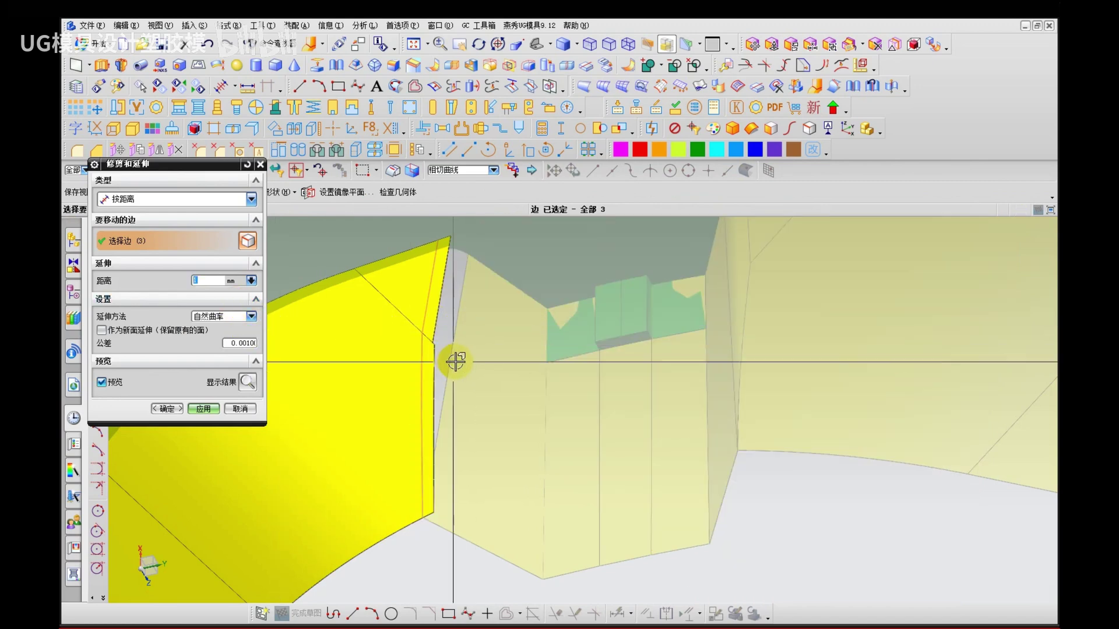
{"action": "left_click", "coordinate": [214, 410]}
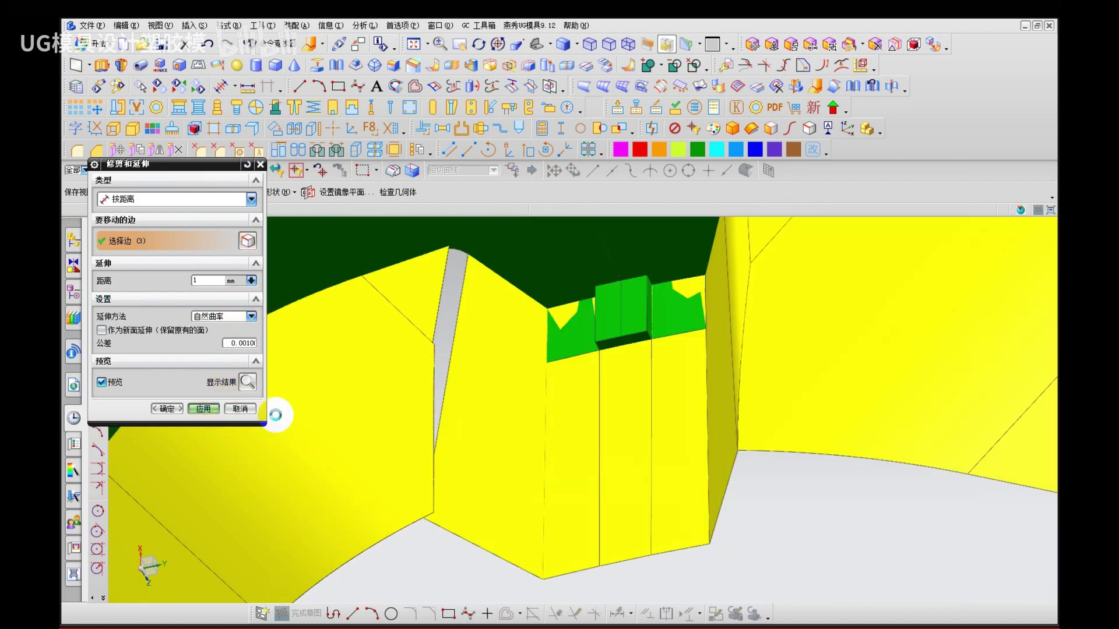
{"action": "left_click", "coordinate": [452, 365]}
{"action": "middle_click", "coordinate": [382, 354]}
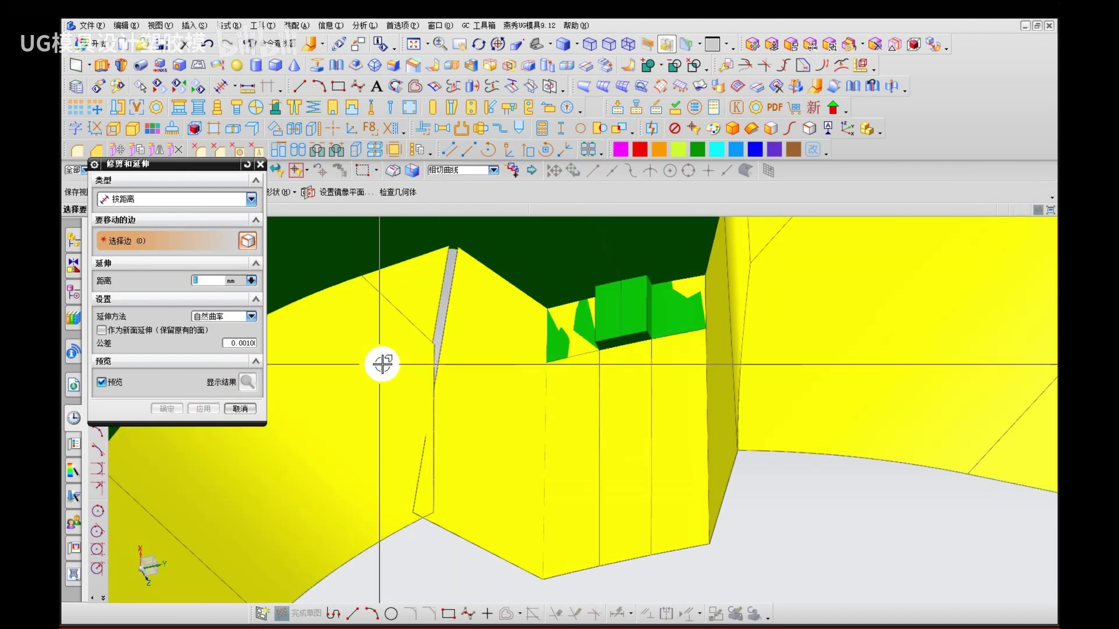
{"action": "key", "text": "Escape"}
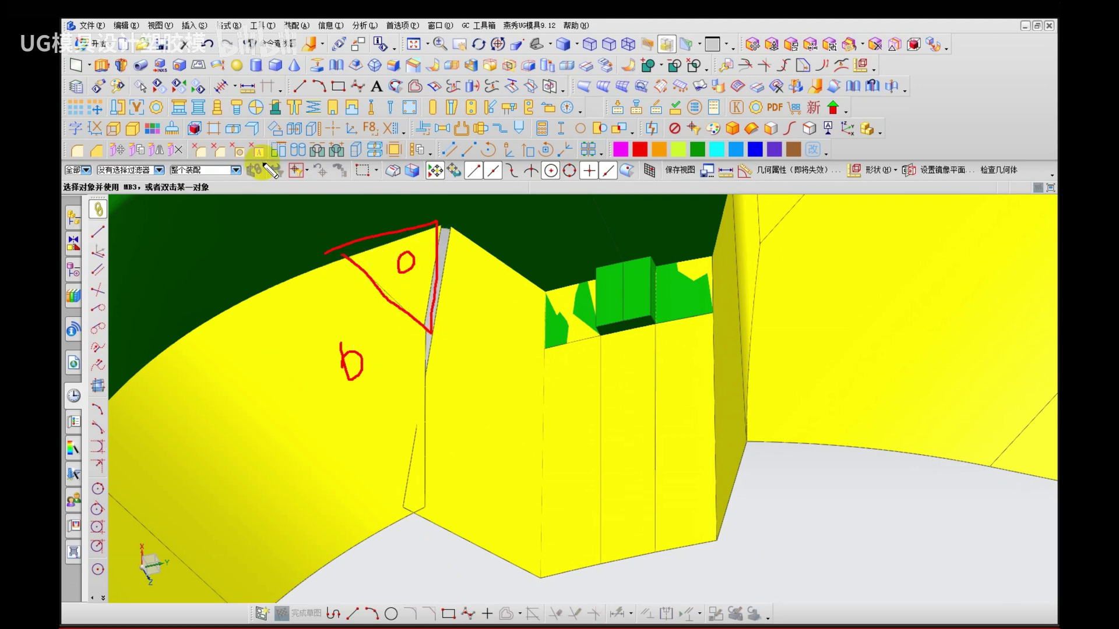
Step: Create a face blend with a 2.01 mm radius between the left parting sheet's faces and the tab sheet's left wall
{"action": "left_click", "coordinate": [196, 26]}
{"action": "mouse_move", "coordinate": [251, 302]}
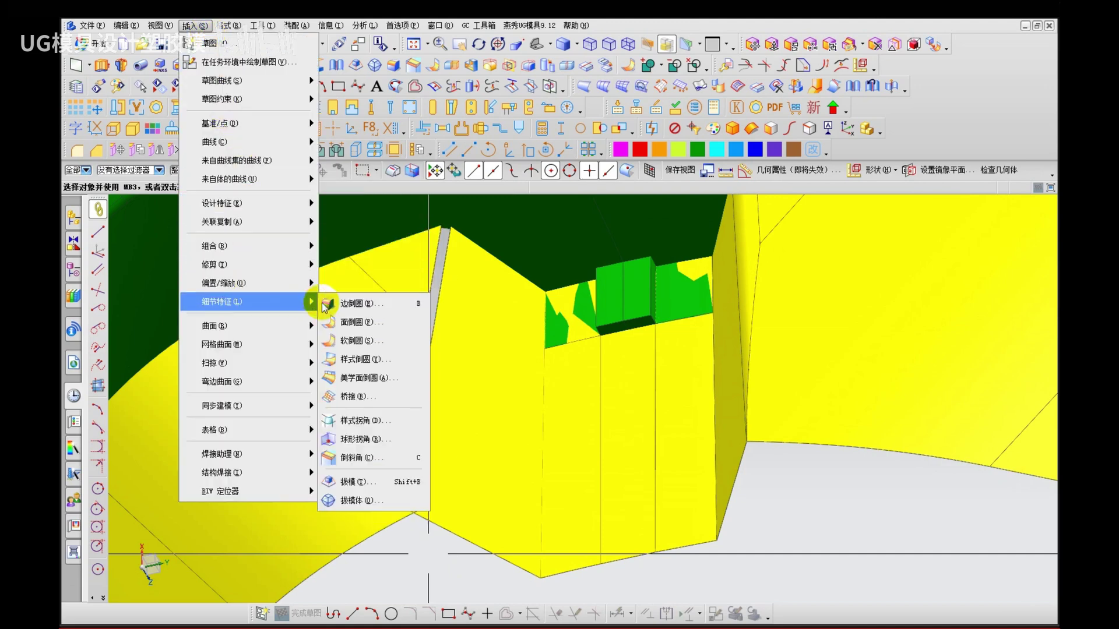
{"action": "left_click", "coordinate": [349, 322]}
{"action": "left_click", "coordinate": [416, 282]}
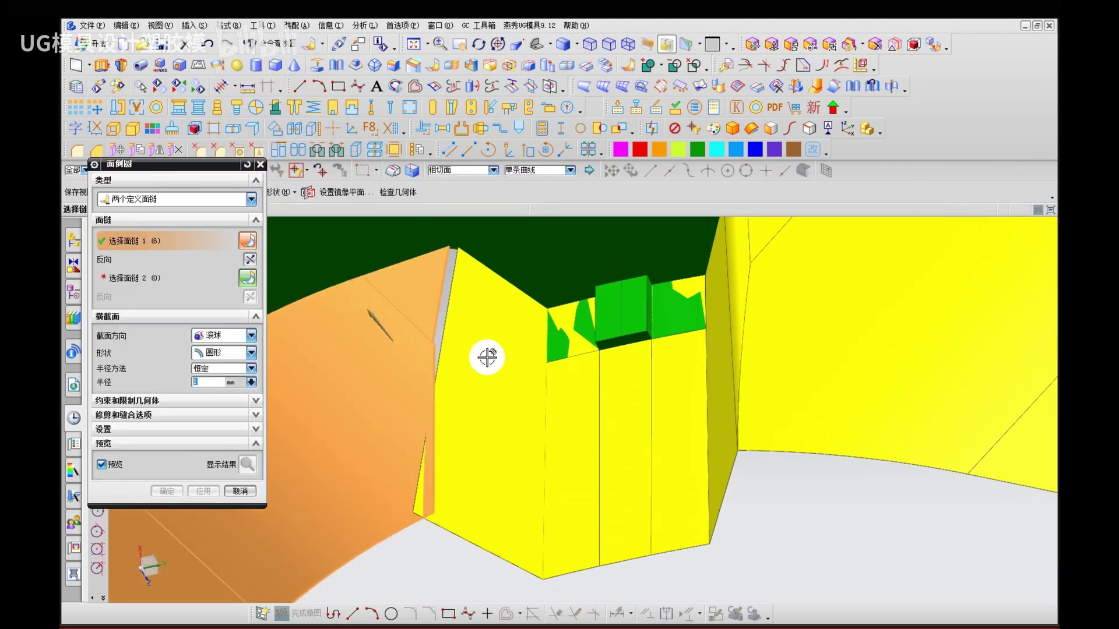
{"action": "middle_click", "coordinate": [502, 328]}
{"action": "left_click", "coordinate": [494, 411]}
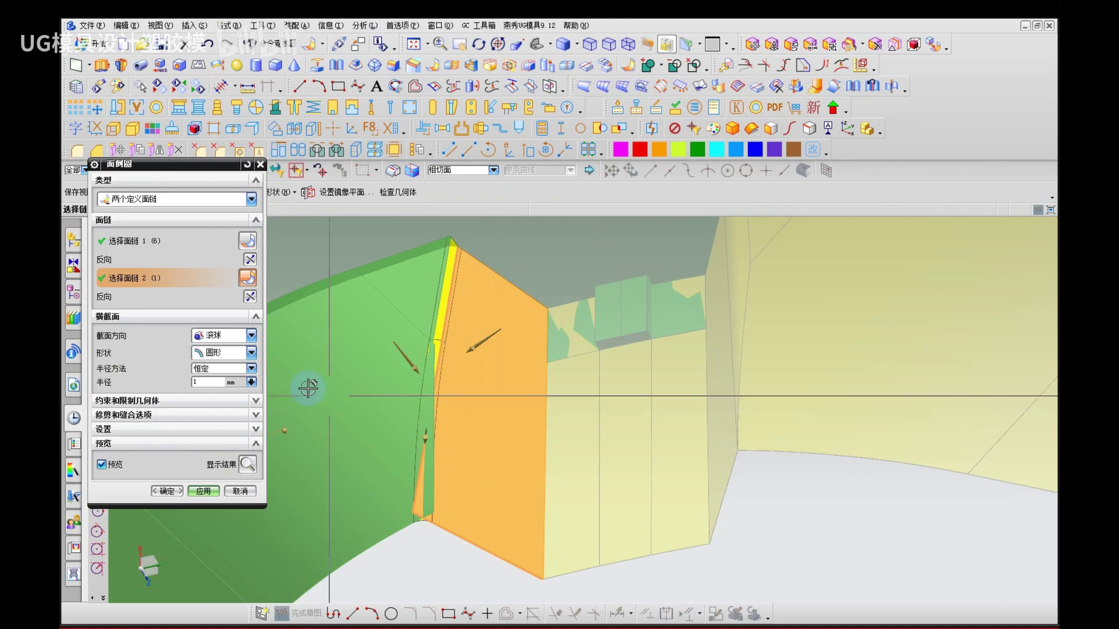
{"action": "type", "text": "2.01"}
{"action": "key", "text": "Return"}
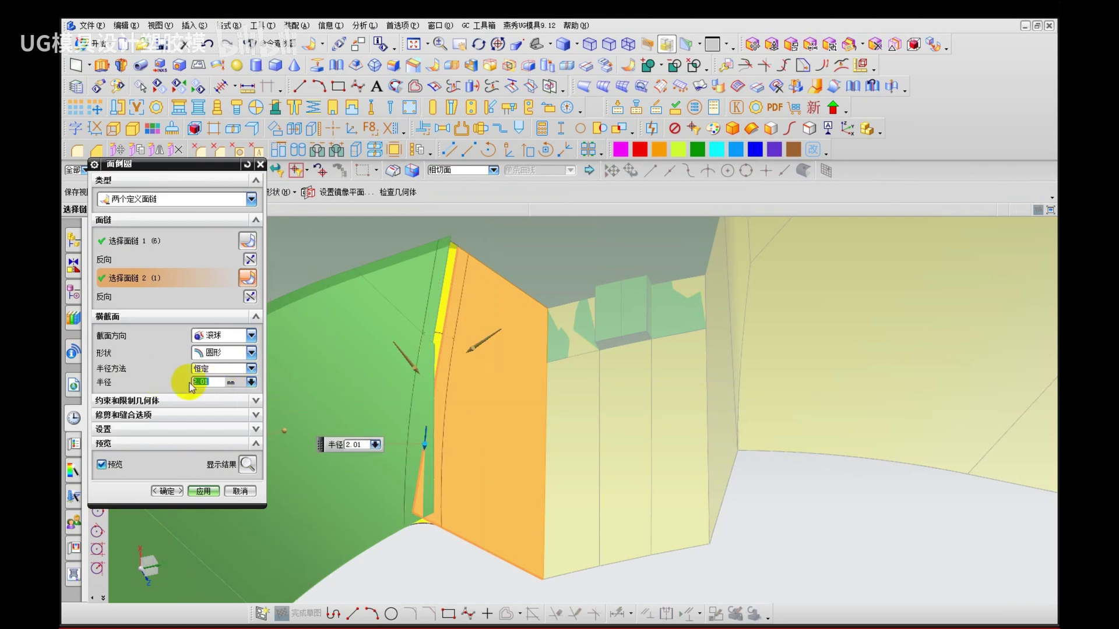
{"action": "left_click", "coordinate": [203, 491]}
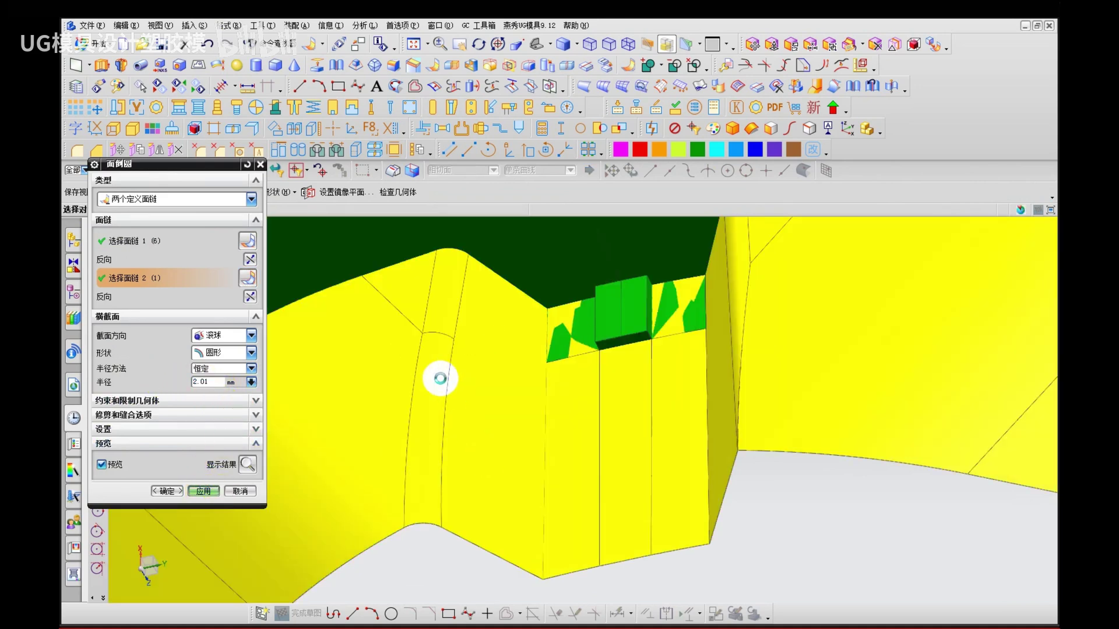
Step: Examine the new left blend's shape, its seam between the faces and its fit to the product edge
{"action": "scroll", "coordinate": [427, 368], "scroll_direction": "down", "scroll_amount": 2}
{"action": "right_click_drag", "start_coordinate": [442, 479], "coordinate": [450, 399]}
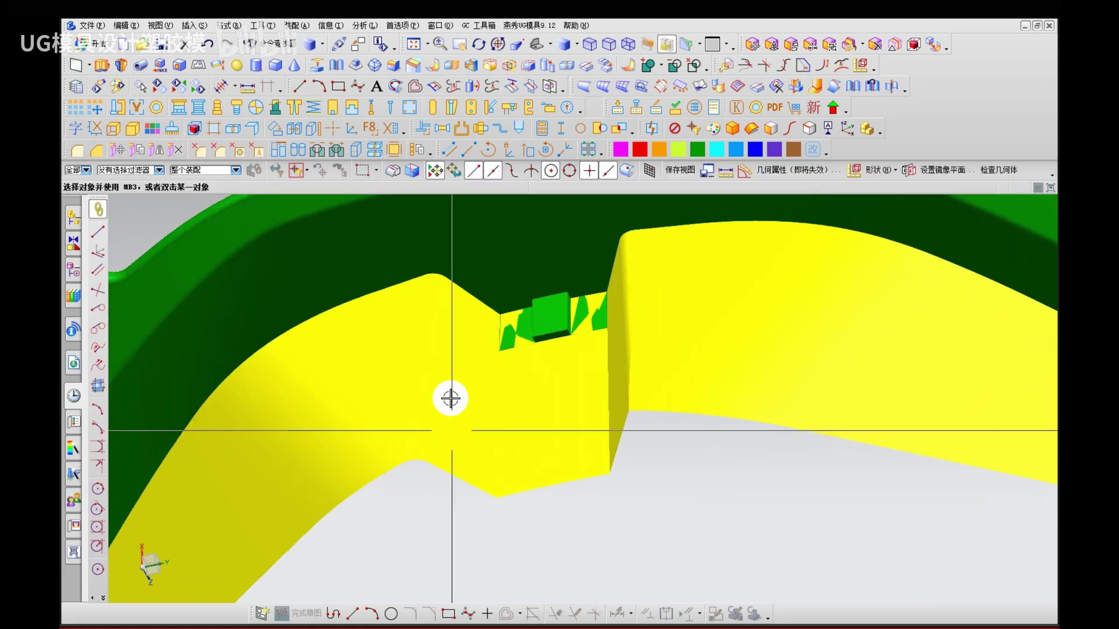
{"action": "middle_click_drag", "start_coordinate": [450, 387], "coordinate": [446, 428]}
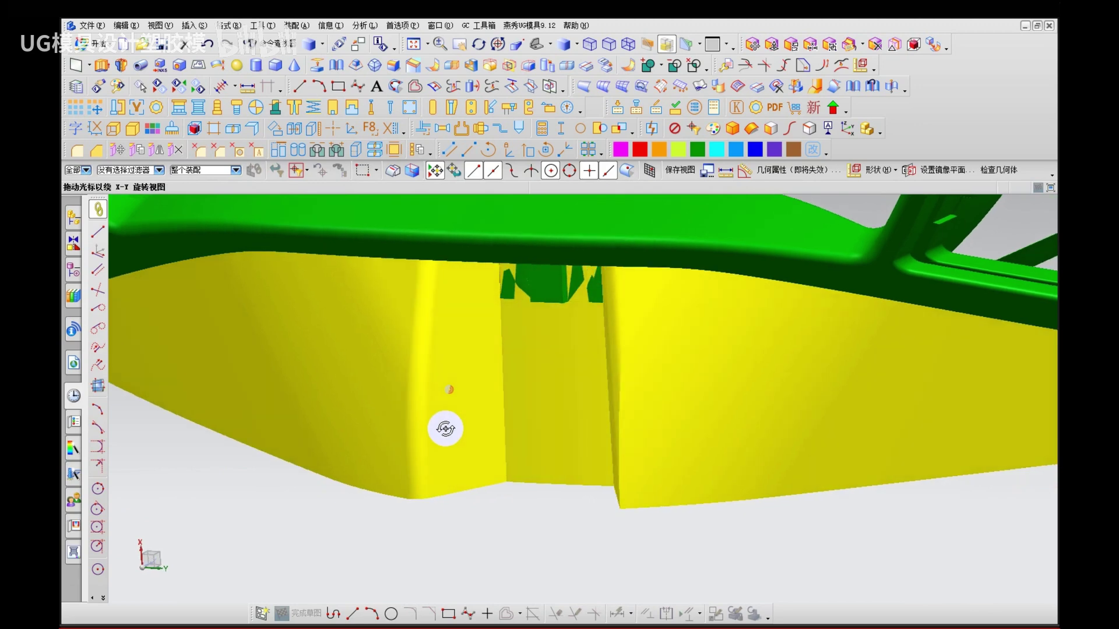
{"action": "scroll", "coordinate": [447, 431], "scroll_direction": "up", "scroll_amount": 1}
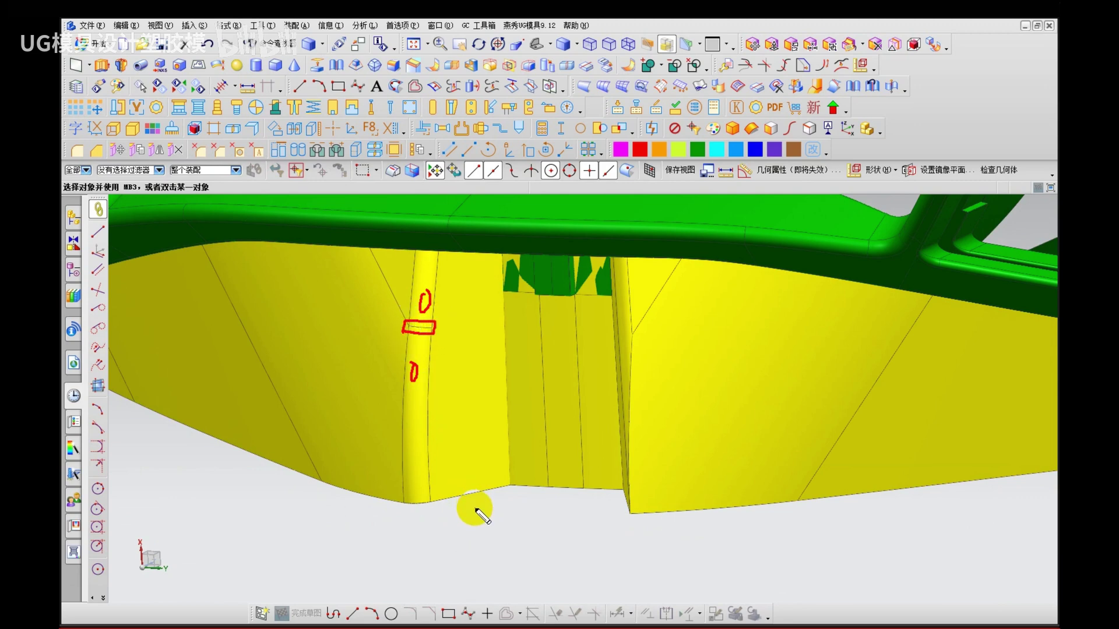
{"action": "scroll", "coordinate": [425, 327], "scroll_direction": "up", "scroll_amount": 3}
{"action": "mouse_move", "coordinate": [422, 307]}
{"action": "middle_mouse_down"}
{"action": "mouse_move", "coordinate": [422, 282]}
{"action": "mouse_move", "coordinate": [503, 344]}
{"action": "middle_mouse_up"}
{"action": "left_click_drag", "start_coordinate": [492, 421], "coordinate": [505, 409]}
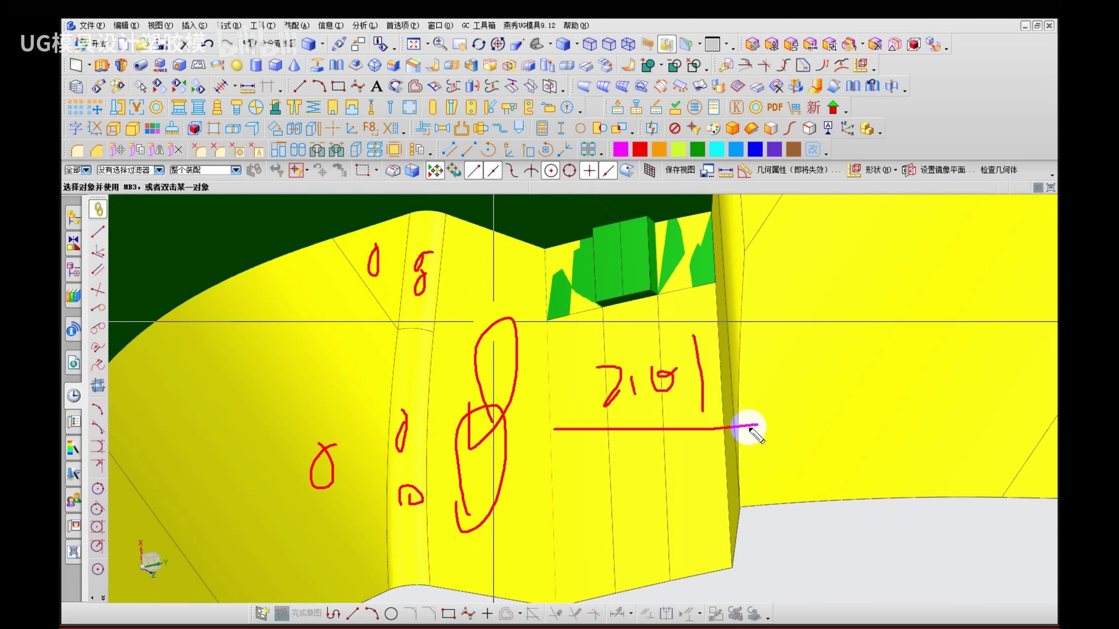
{"action": "key", "text": "Escape"}
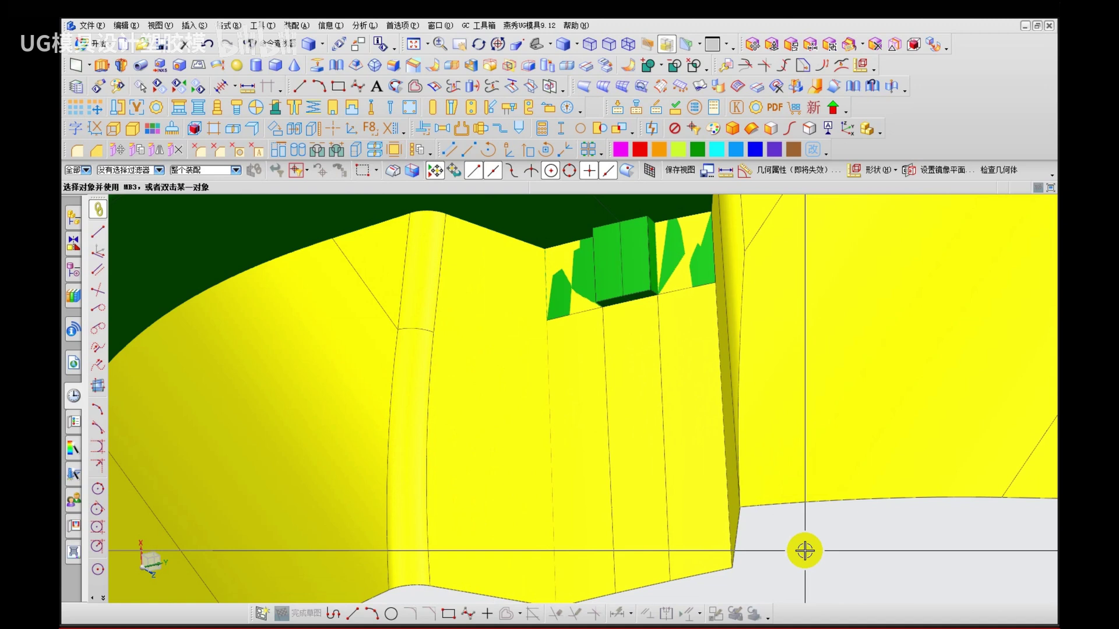
{"action": "middle_click_drag", "start_coordinate": [795, 547], "coordinate": [705, 415]}
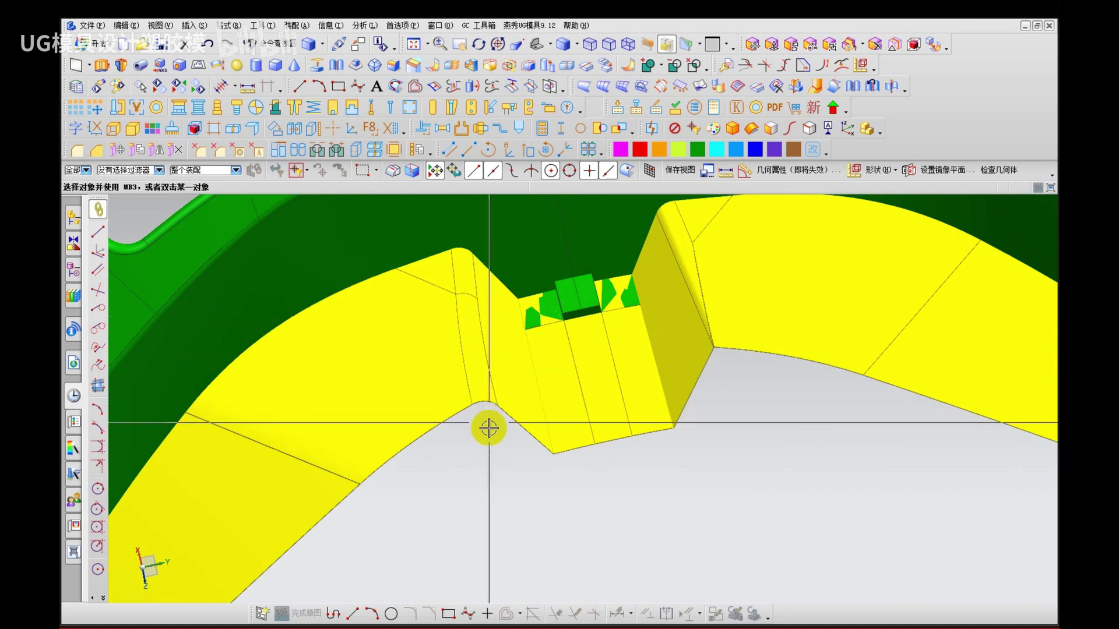
{"action": "middle_click_drag", "start_coordinate": [485, 449], "coordinate": [483, 523], "text": "shift"}
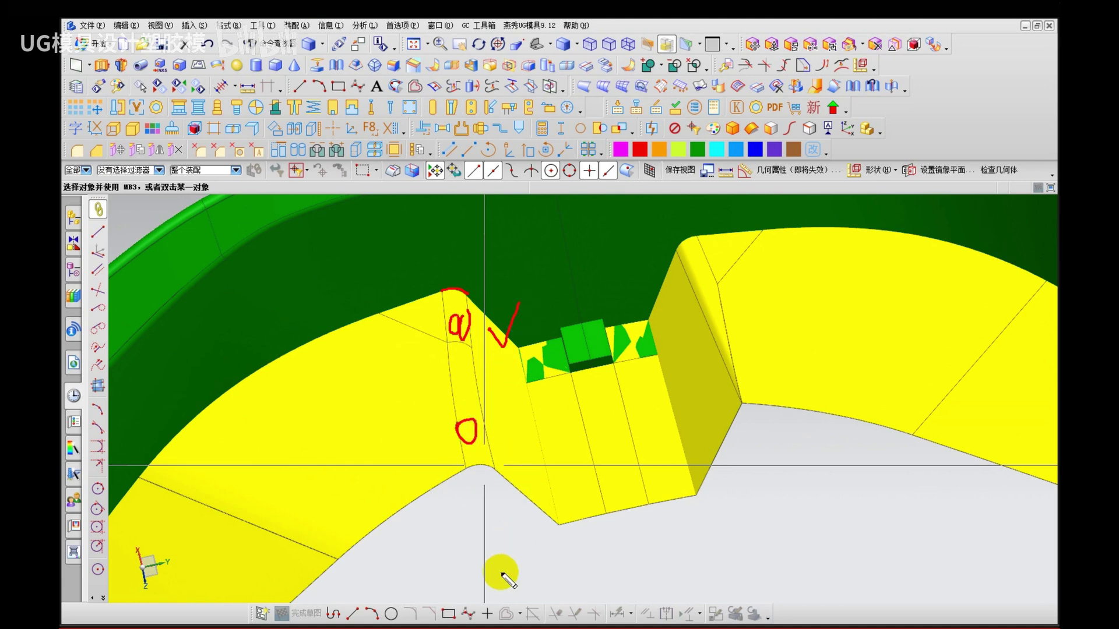
{"action": "key", "text": "Escape"}
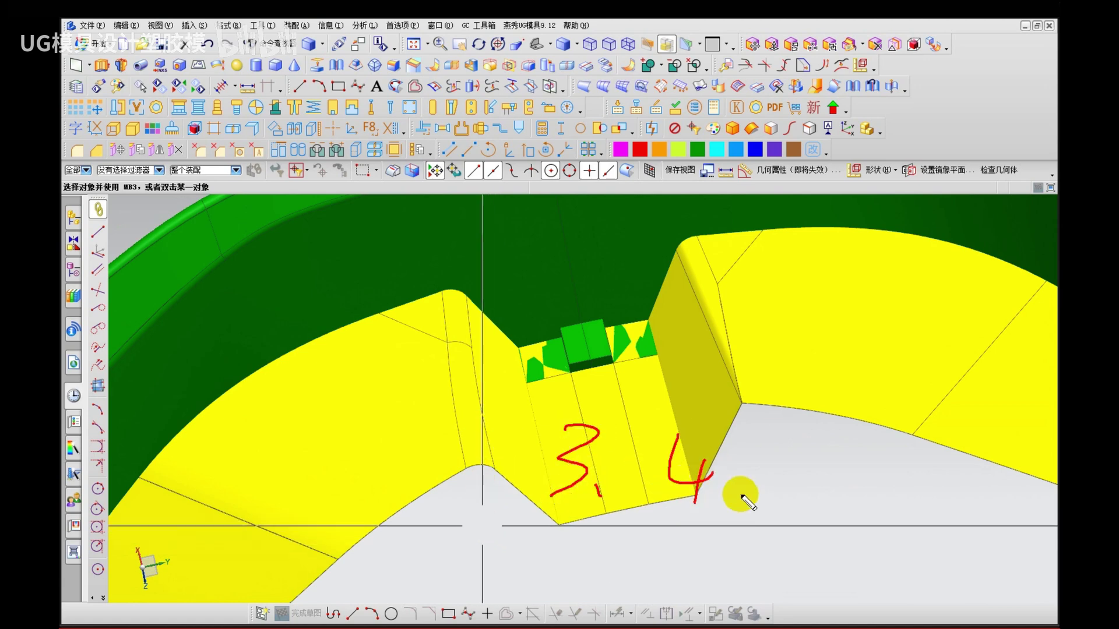
{"action": "key", "text": "Escape"}
Step: Unsew the right fillet face from the tab sheet
{"action": "mouse_move", "coordinate": [774, 480]}
{"action": "middle_mouse_down", "text": "shift"}
{"action": "mouse_move", "coordinate": [574, 562]}
{"action": "mouse_move", "coordinate": [563, 532]}
{"action": "middle_mouse_up", "text": "shift"}
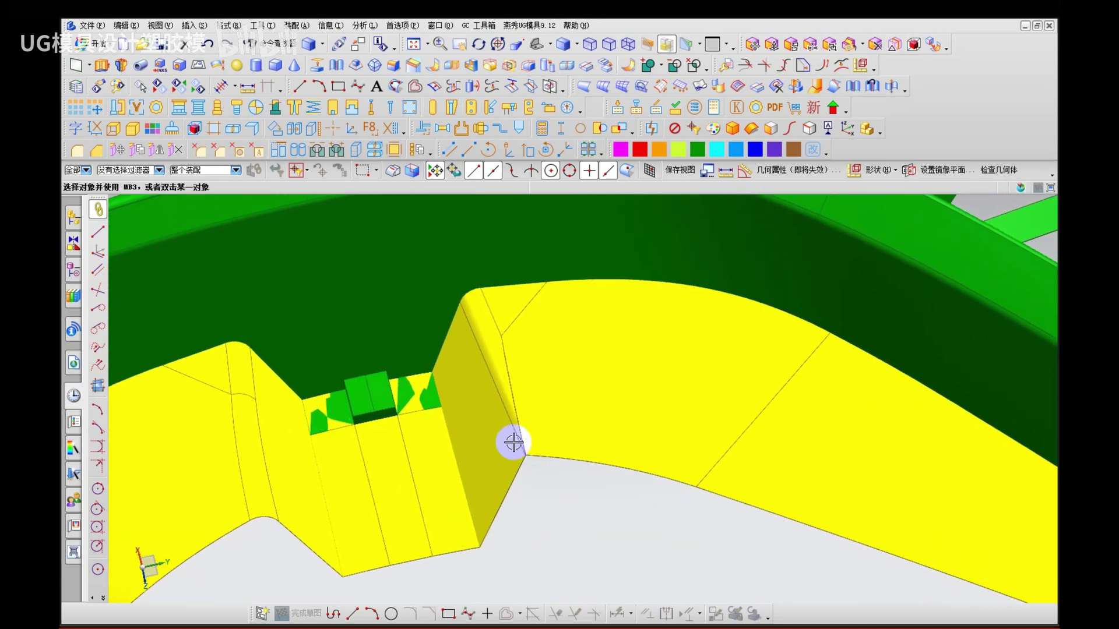
{"action": "left_click_drag", "start_coordinate": [487, 339], "coordinate": [505, 357], "text": "ctrl+shift"}
{"action": "left_click", "coordinate": [494, 345]}
{"action": "middle_click", "coordinate": [481, 385]}
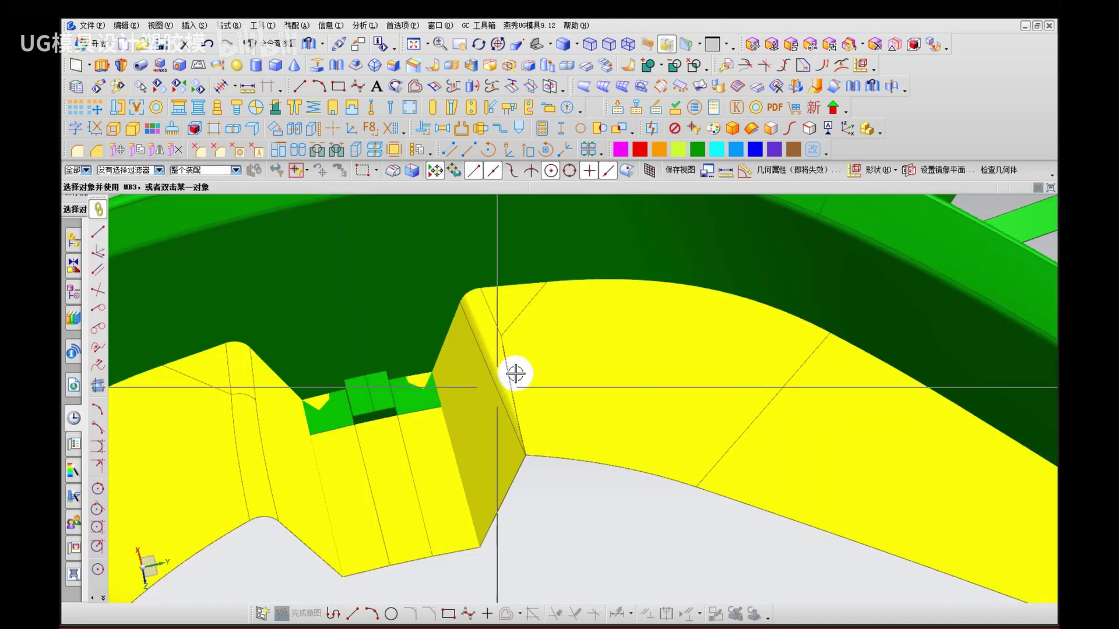
Step: Remove the parameters from the tab sheet and separated right fillet, and delete the fillet face
{"action": "left_click", "coordinate": [501, 371]}
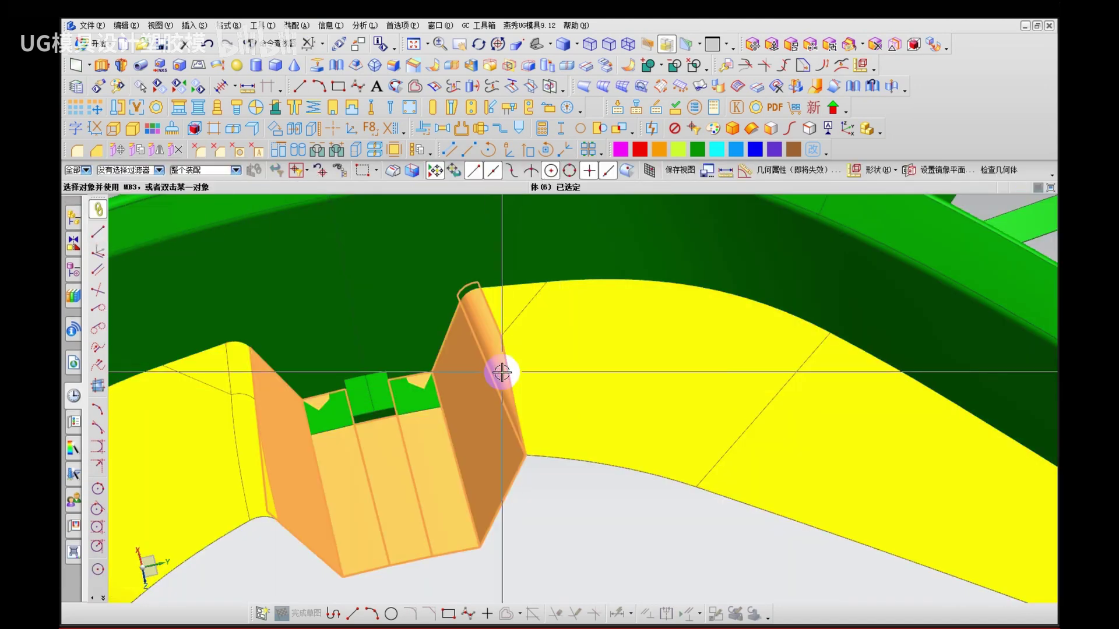
{"action": "key", "text": "r"}
{"action": "middle_click", "coordinate": [500, 372]}
{"action": "middle_click", "coordinate": [502, 377]}
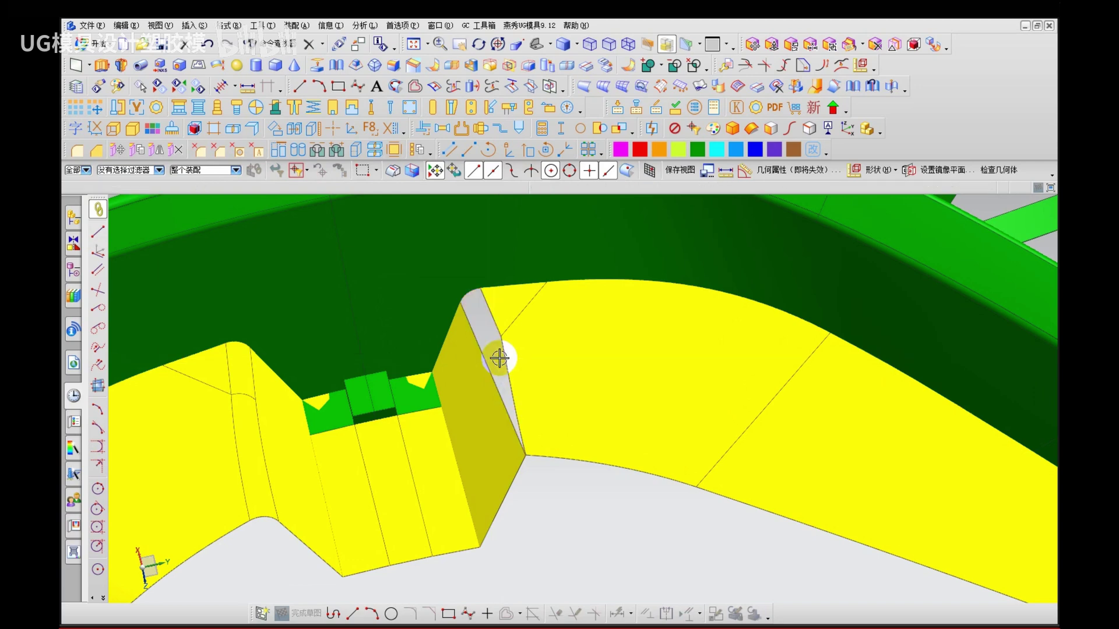
Step: Extend the upper edge of the tab sheet's right wall and the facing edges of the right parting sheet by 2.5 mm
{"action": "scroll", "coordinate": [493, 331], "scroll_direction": "up", "scroll_amount": 4}
{"action": "left_click_drag", "start_coordinate": [488, 364], "coordinate": [506, 347], "text": "ctrl+shift"}
{"action": "left_click", "coordinate": [470, 413]}
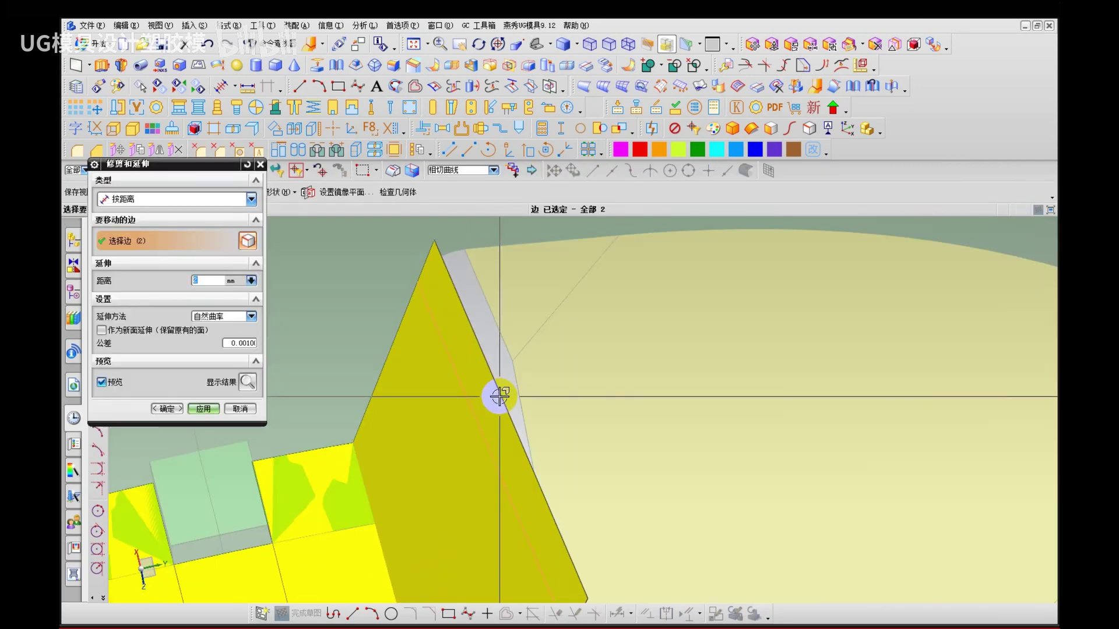
{"action": "middle_click", "coordinate": [500, 391]}
{"action": "left_click", "coordinate": [517, 383]}
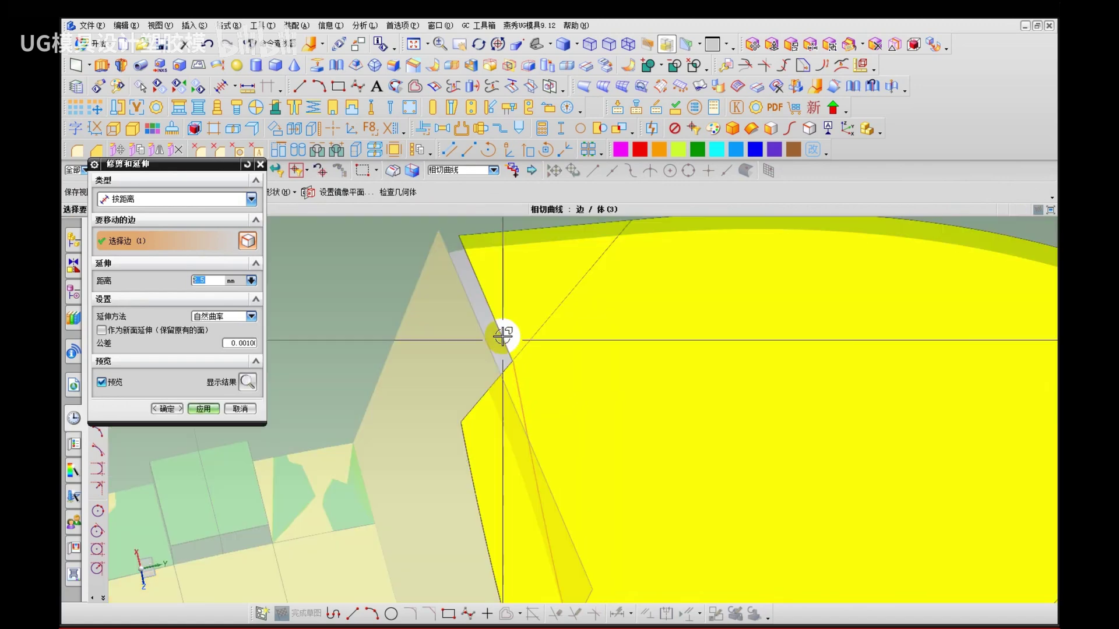
{"action": "left_click", "coordinate": [502, 337]}
{"action": "middle_click", "coordinate": [492, 391]}
Step: Make a corner between the parting sheet and the tab's right wall, reversing both sides to trim away the overlapping extensions
{"action": "scroll", "coordinate": [492, 391], "scroll_direction": "up", "scroll_amount": 2}
{"action": "left_click", "coordinate": [187, 199]}
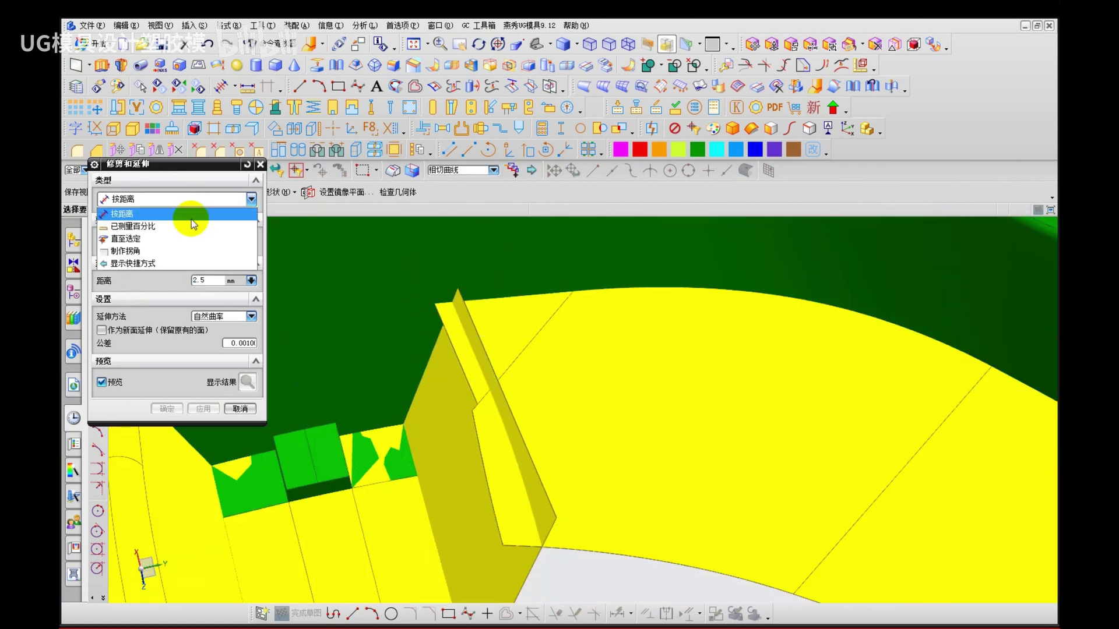
{"action": "left_click", "coordinate": [191, 256]}
{"action": "middle_click", "coordinate": [556, 434]}
{"action": "left_click", "coordinate": [457, 429]}
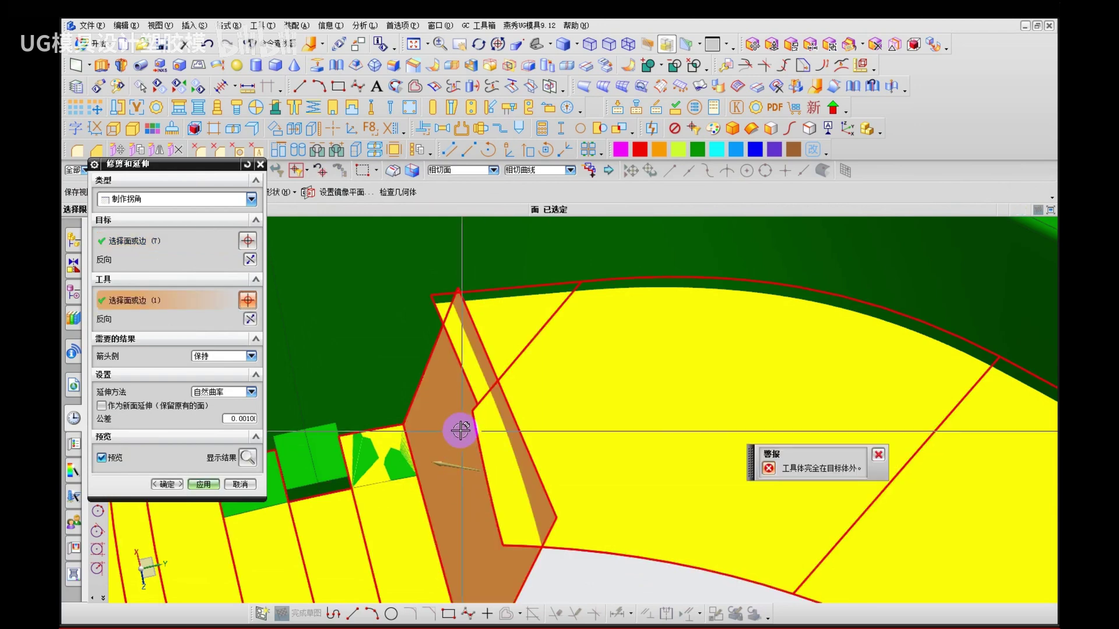
{"action": "left_click", "coordinate": [248, 259]}
{"action": "left_click", "coordinate": [249, 319]}
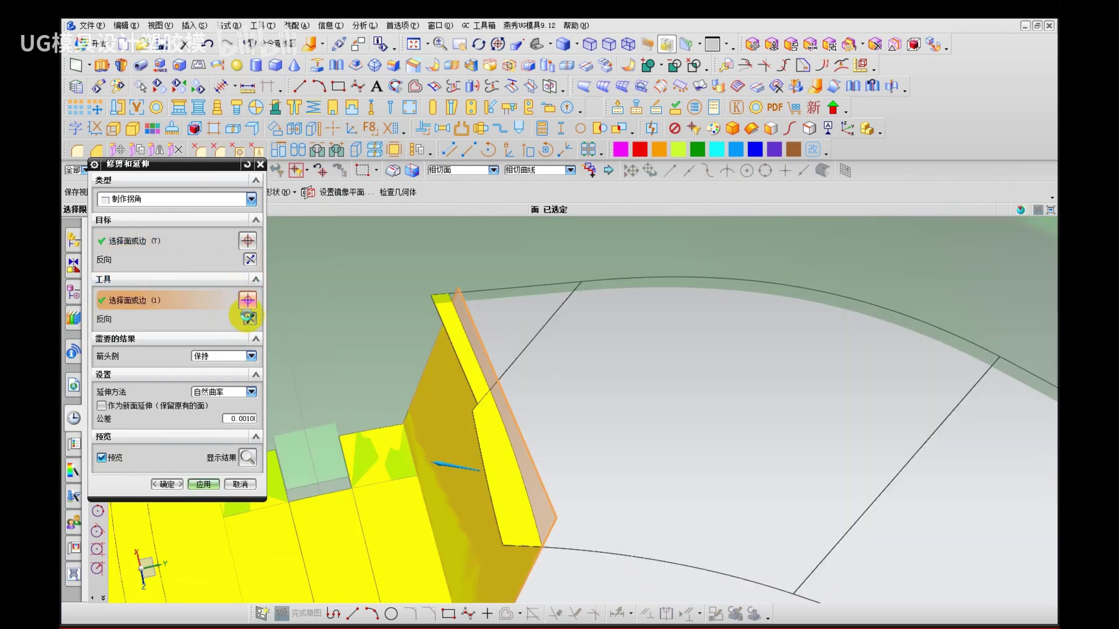
{"action": "middle_click", "coordinate": [438, 419]}
{"action": "middle_click", "coordinate": [449, 414]}
Step: Remove the parameters from the joined parting sheet
{"action": "key", "text": "r"}
{"action": "left_click", "coordinate": [521, 472]}
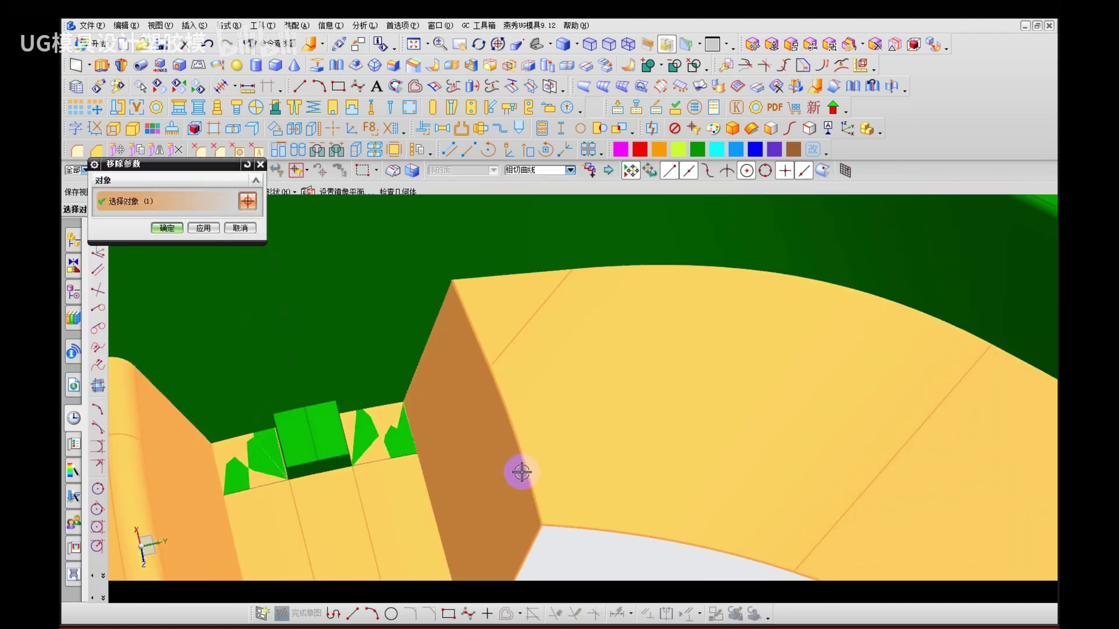
{"action": "middle_click", "coordinate": [522, 472]}
{"action": "middle_click", "coordinate": [513, 468]}
Step: Set up an edge blend with a 2.01 mm radius on the corner edges between the tab's right wall and the right parting faces
{"action": "scroll", "coordinate": [487, 429], "scroll_direction": "down", "scroll_amount": 2}
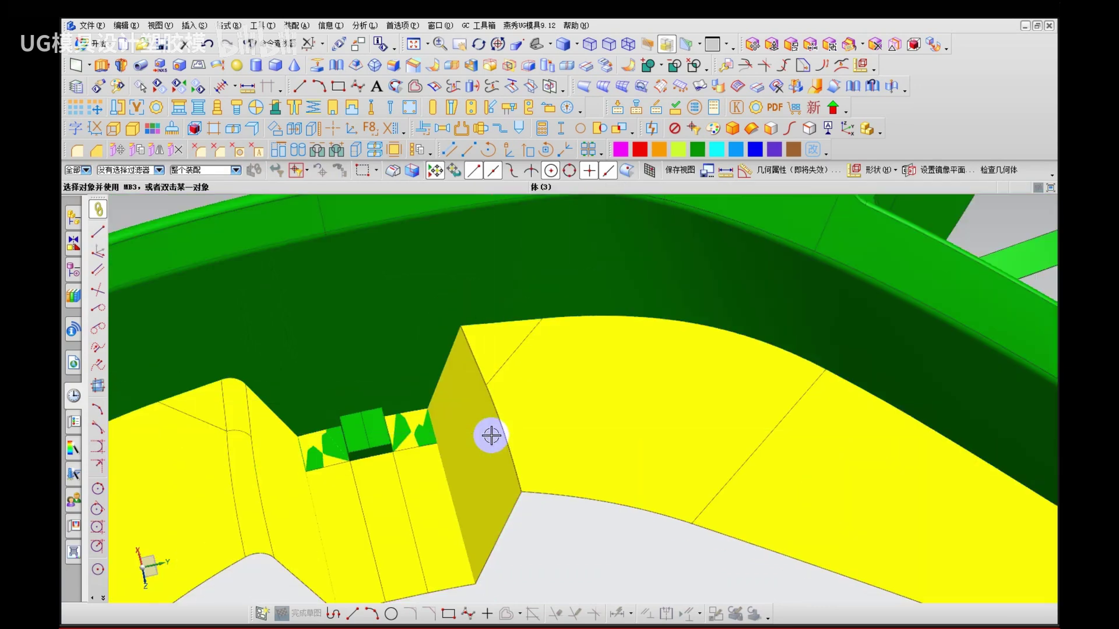
{"action": "middle_click_drag", "start_coordinate": [492, 433], "coordinate": [492, 428]}
{"action": "key", "text": "b"}
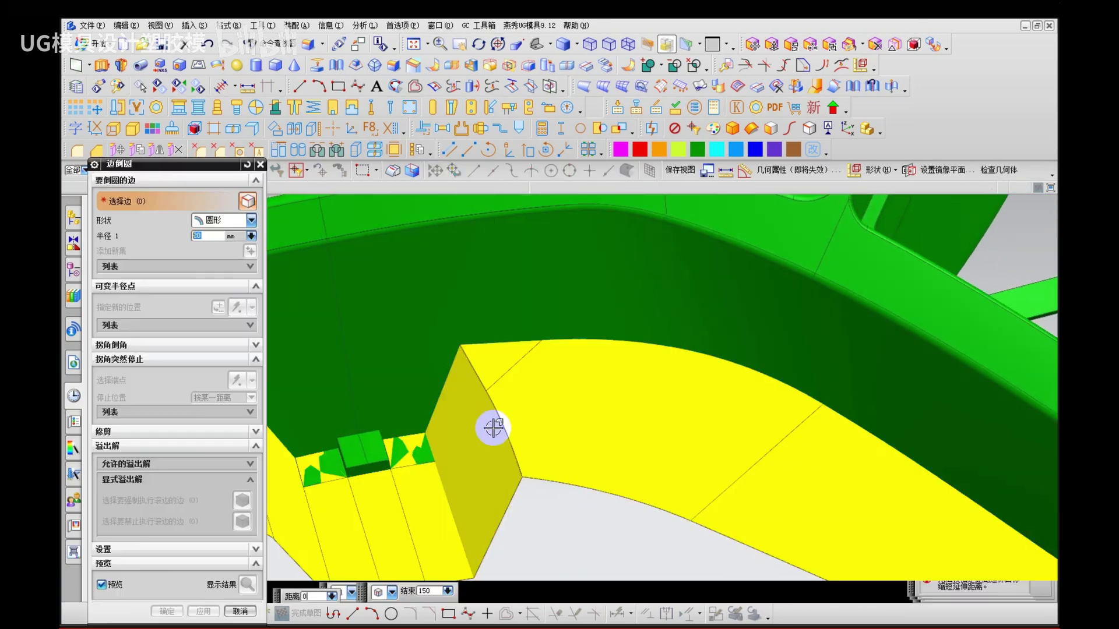
{"action": "type", "text": "2.1"}
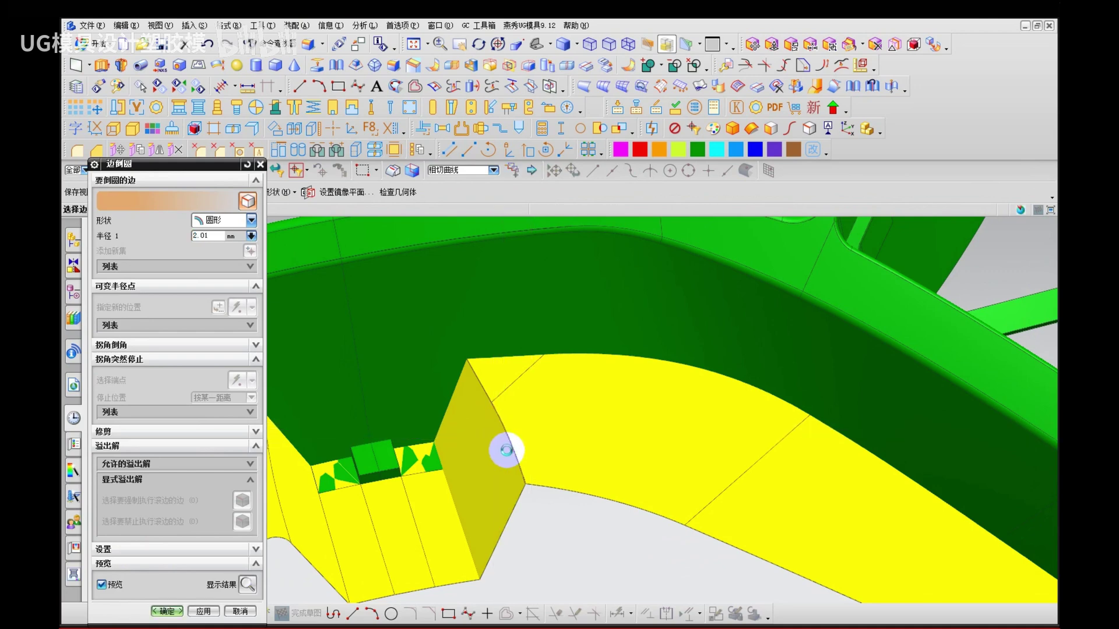
{"action": "left_click", "coordinate": [506, 455]}
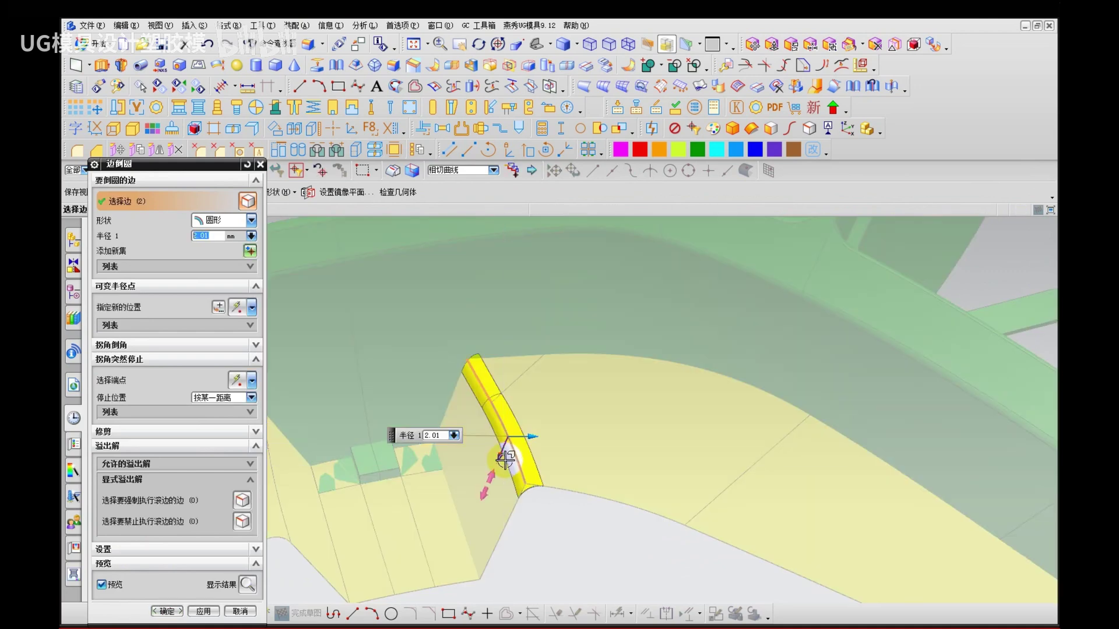
Step: Add variable radius points to the right edge blend, 2.01 mm at the product edge and 5 mm near the outer end, and create it
{"action": "left_click", "coordinate": [152, 308]}
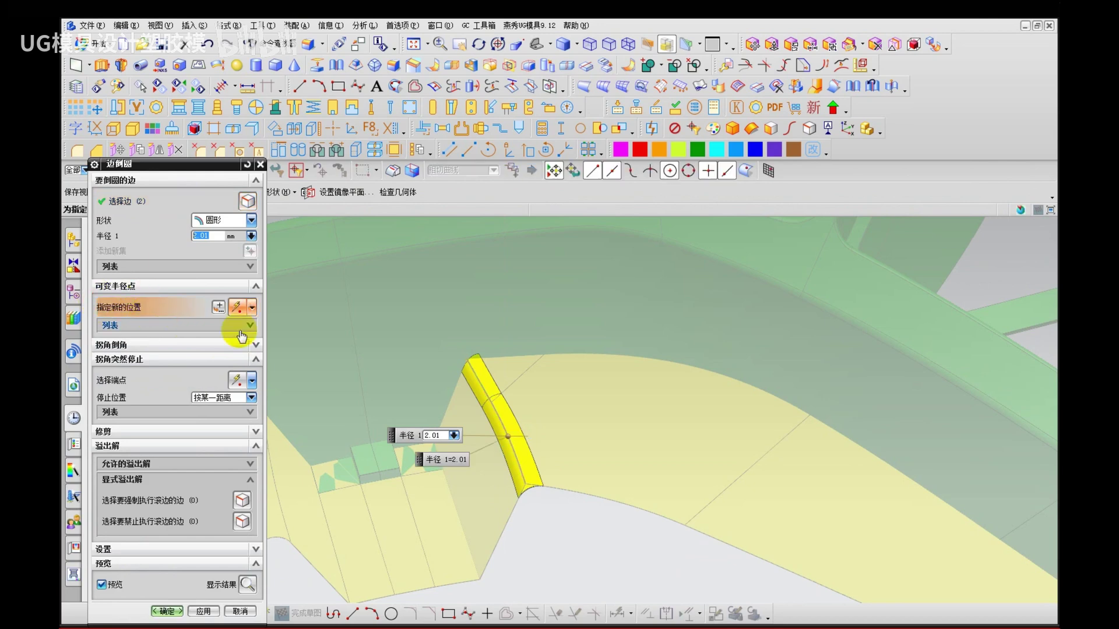
{"action": "left_click", "coordinate": [477, 347]}
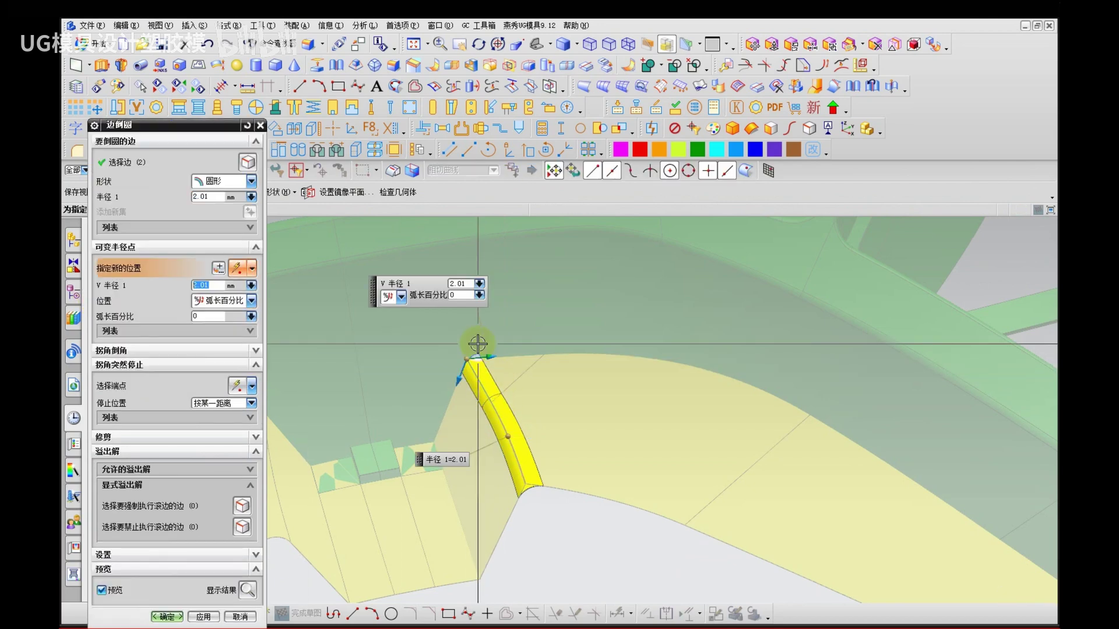
{"action": "left_click", "coordinate": [528, 484]}
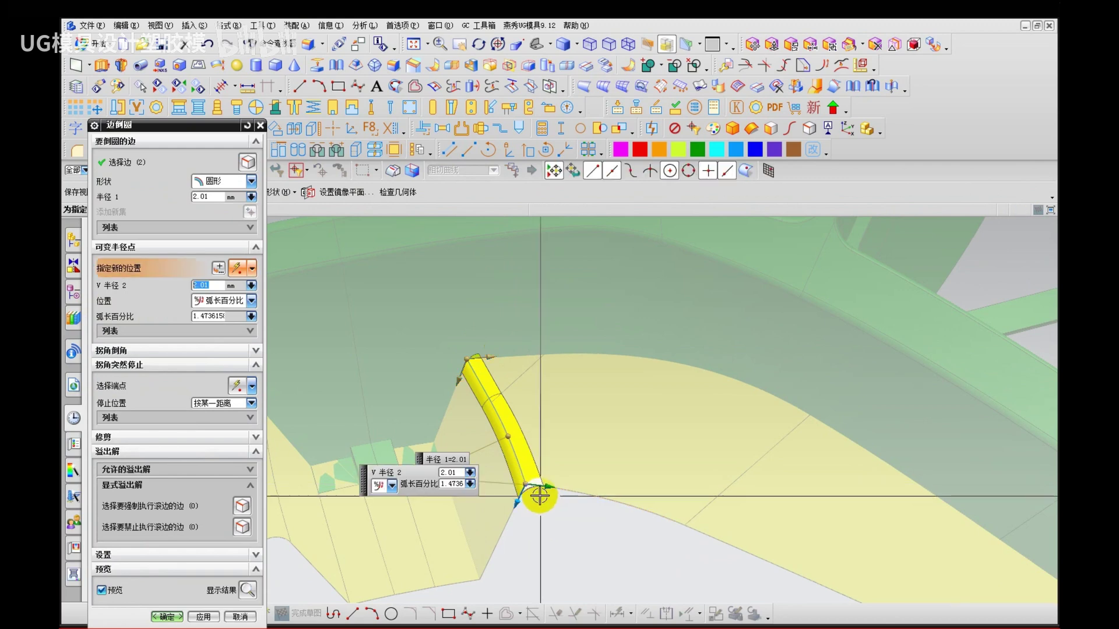
{"action": "type", "text": "3"}
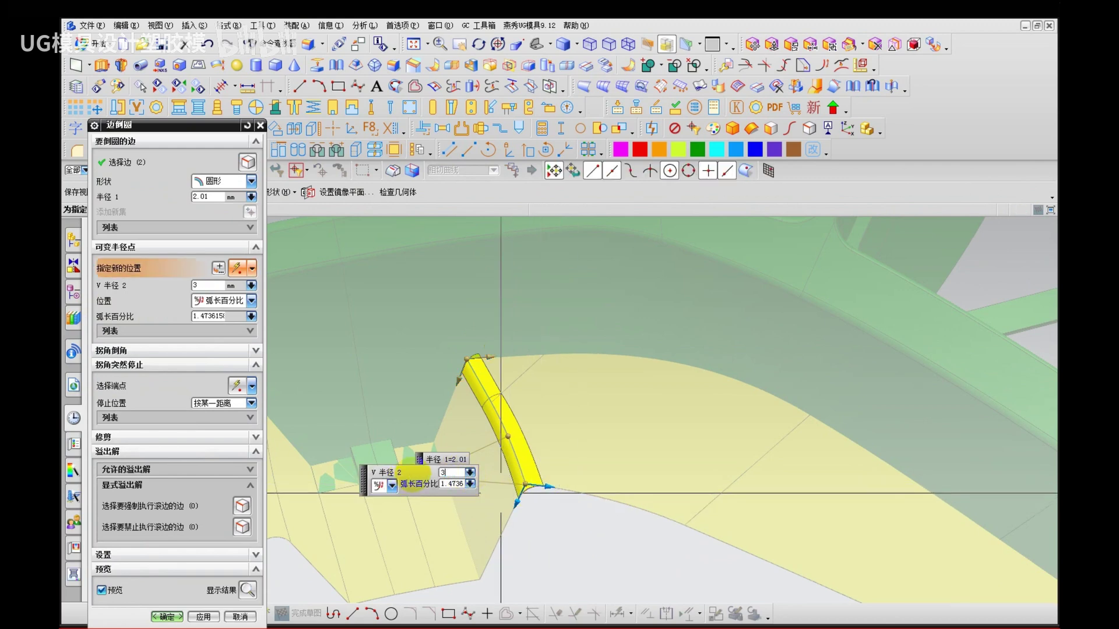
{"action": "type", "text": ".5"}
{"action": "key", "text": "Return"}
{"action": "type", "text": "5"}
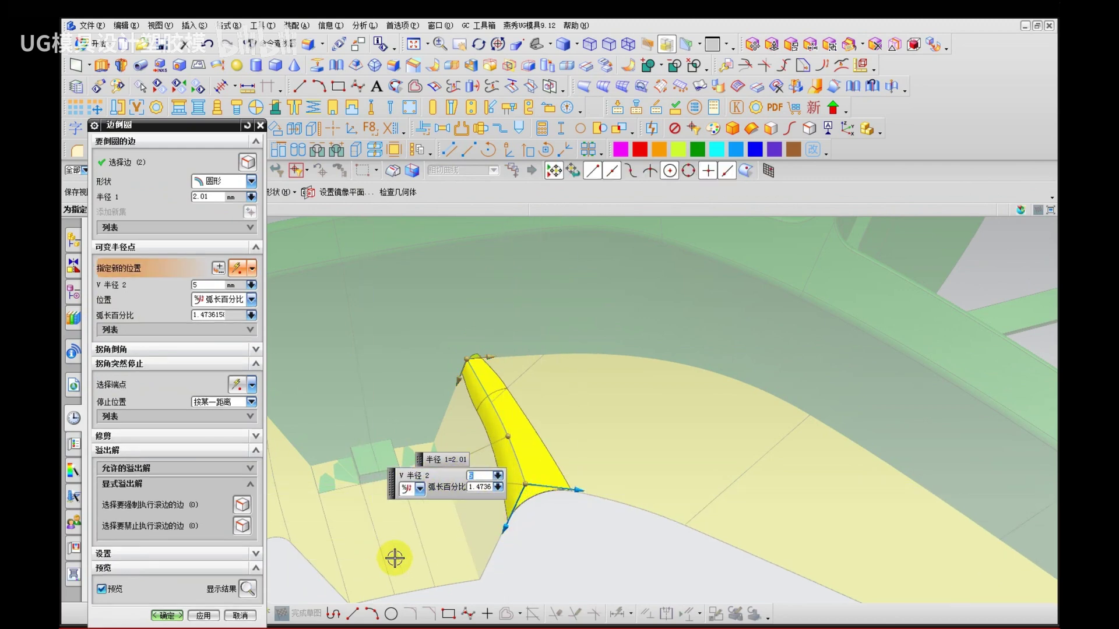
{"action": "middle_click", "coordinate": [597, 557]}
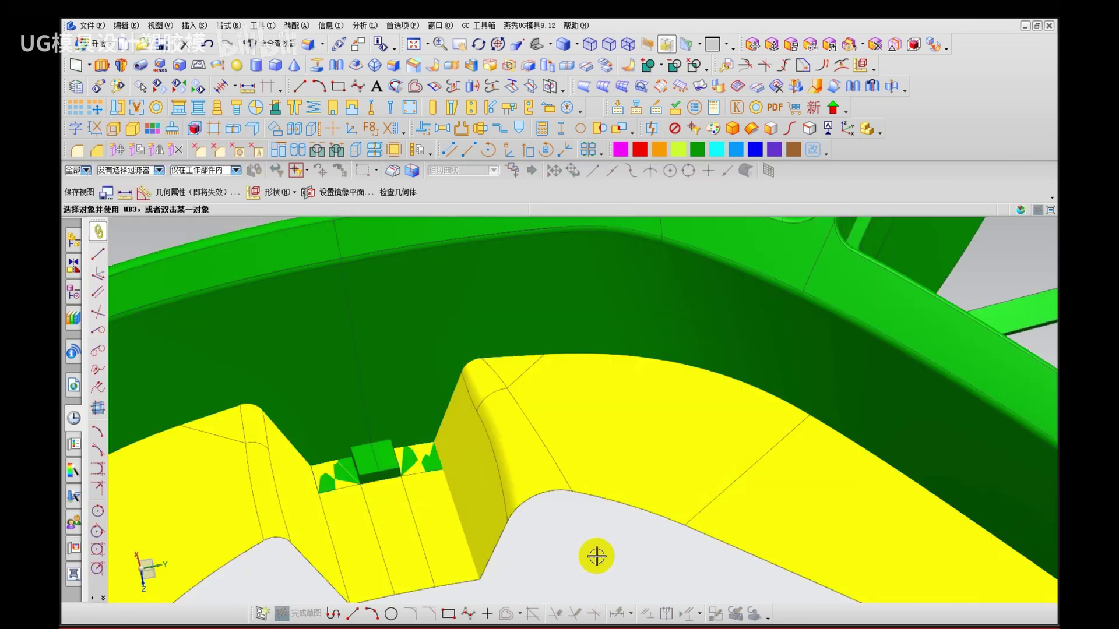
Step: Examine how the new right blend meets the product's lower edge from several directions
{"action": "middle_click_drag", "start_coordinate": [594, 552], "coordinate": [481, 382]}
{"action": "scroll", "coordinate": [460, 439], "scroll_direction": "up", "scroll_amount": 5}
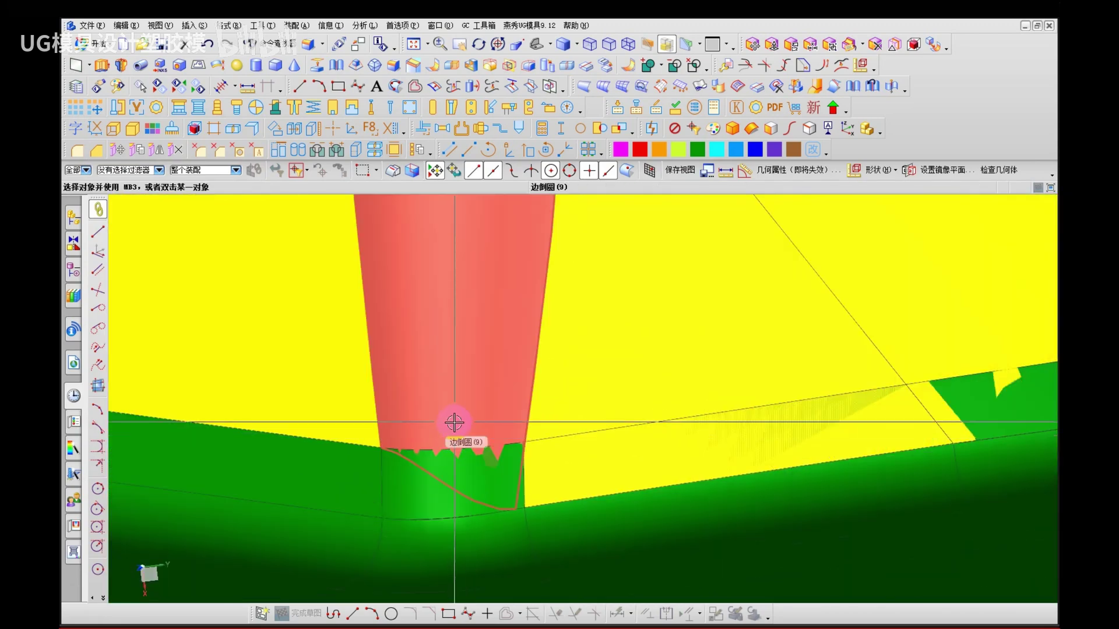
{"action": "right_click", "coordinate": [458, 446]}
{"action": "middle_click_drag", "start_coordinate": [459, 446], "coordinate": [392, 510]}
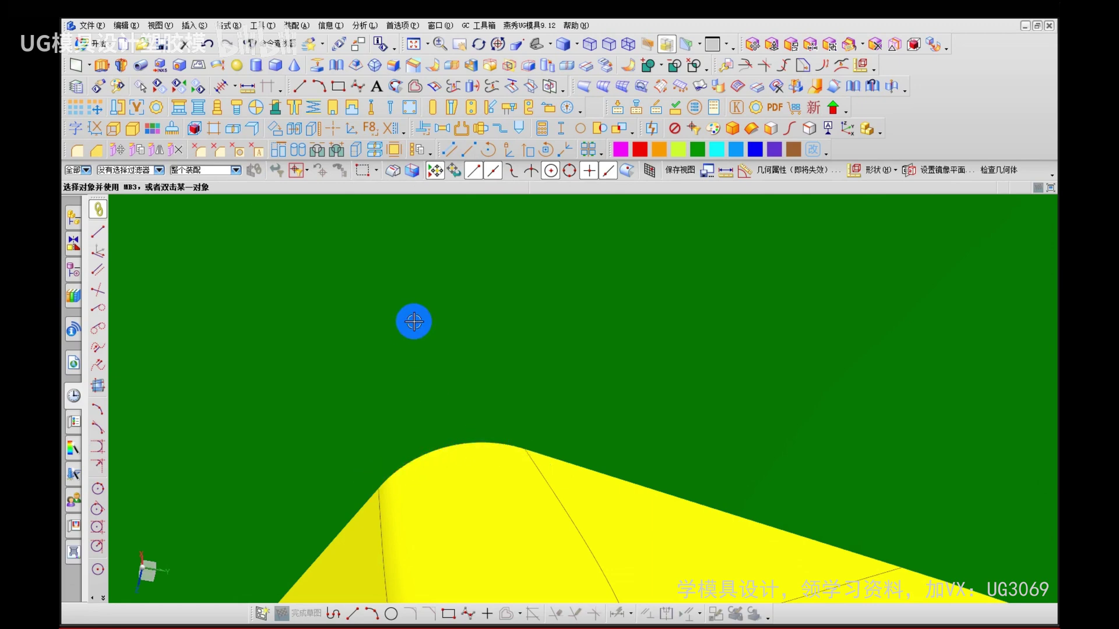
{"action": "middle_click_drag", "start_coordinate": [414, 321], "coordinate": [472, 437]}
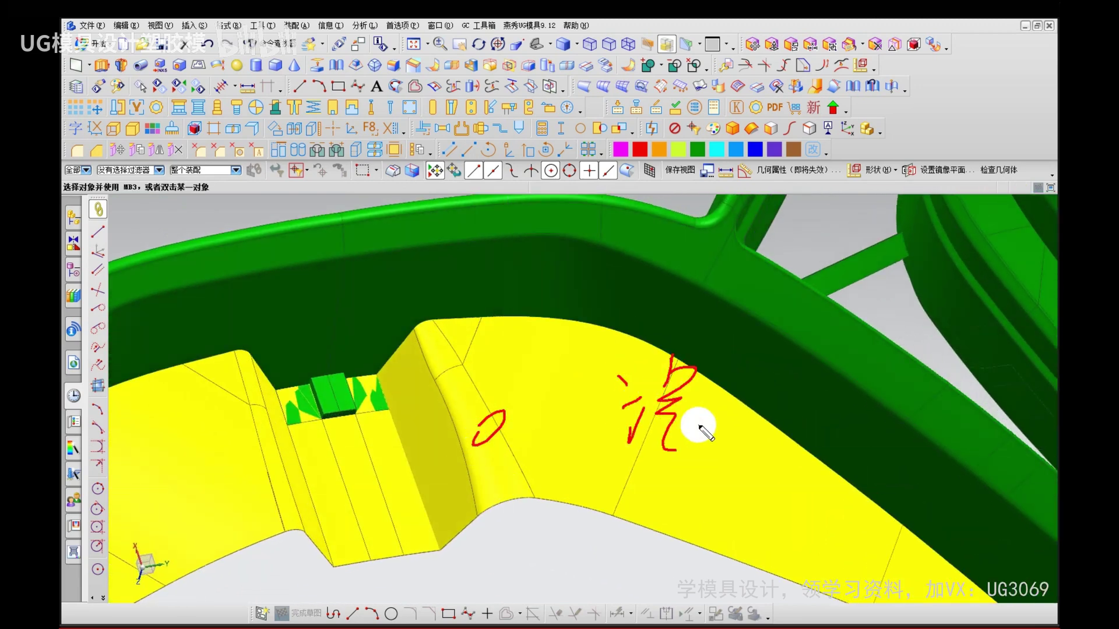
{"action": "mouse_move", "coordinate": [894, 417]}
{"action": "left_mouse_down"}
{"action": "mouse_move", "coordinate": [891, 320]}
{"action": "mouse_move", "coordinate": [887, 462]}
{"action": "mouse_move", "coordinate": [928, 466]}
{"action": "left_mouse_up"}
{"action": "left_click_drag", "start_coordinate": [613, 486], "coordinate": [935, 481]}
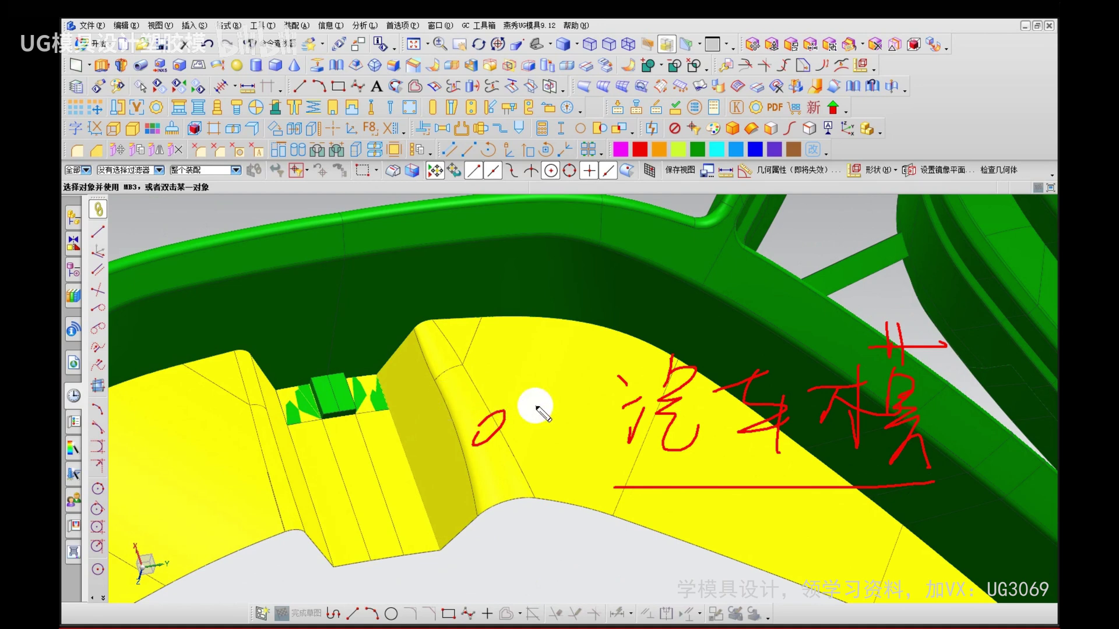
{"action": "key", "text": "Escape"}
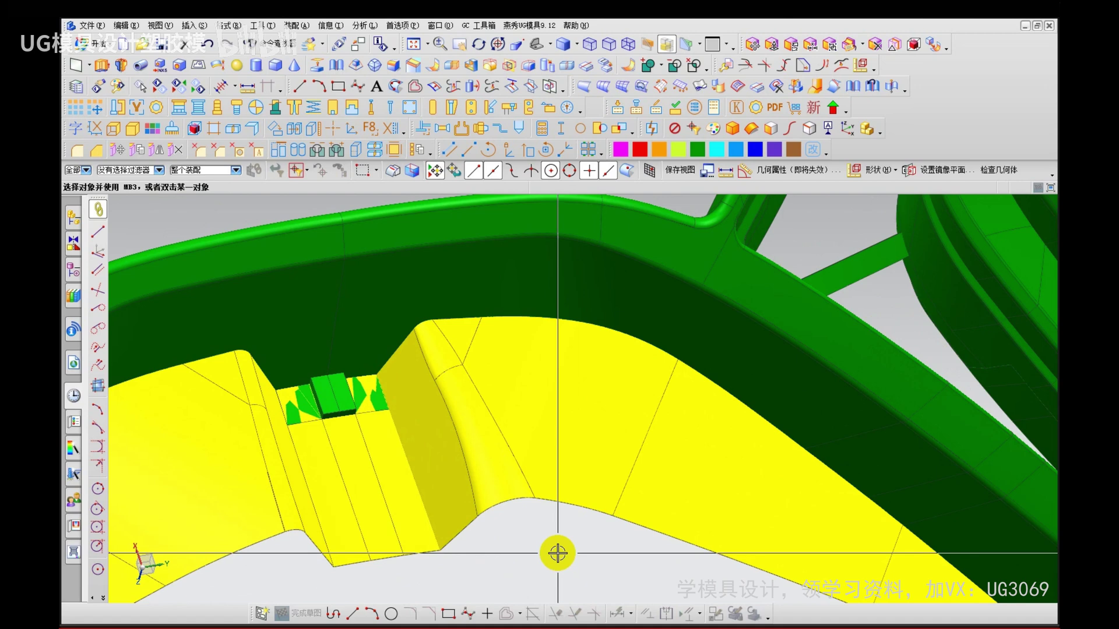
{"action": "mouse_move", "coordinate": [606, 233]}
{"action": "left_mouse_down"}
{"action": "mouse_move", "coordinate": [602, 302]}
{"action": "mouse_move", "coordinate": [732, 394]}
{"action": "left_mouse_up"}
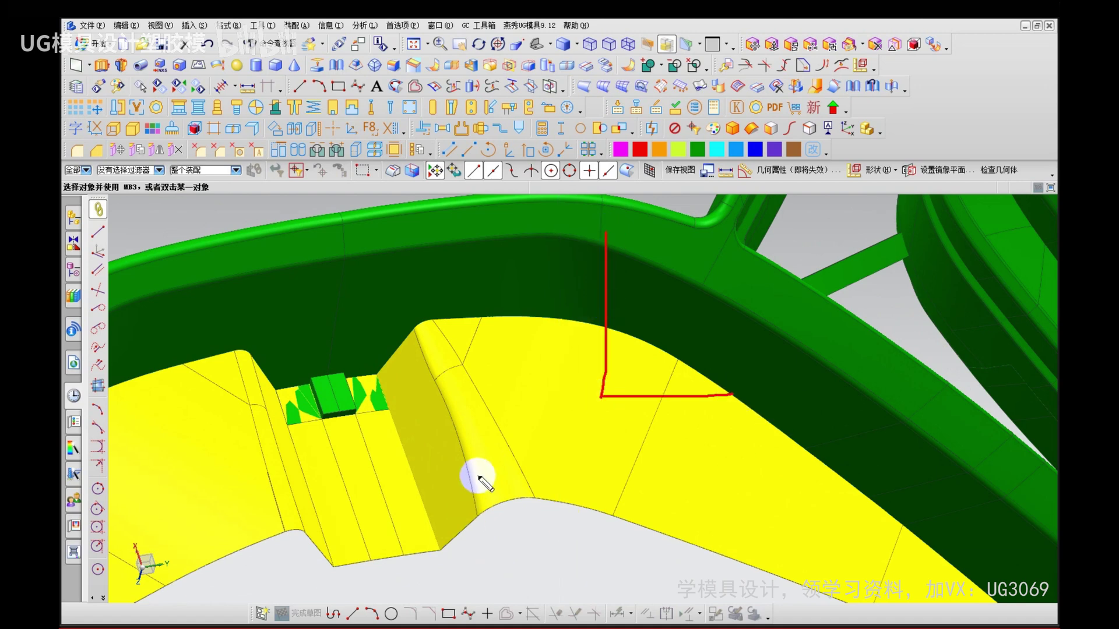
{"action": "mouse_move", "coordinate": [665, 447]}
{"action": "left_mouse_down"}
{"action": "mouse_move", "coordinate": [669, 469]}
{"action": "mouse_move", "coordinate": [665, 451]}
{"action": "left_mouse_up"}
{"action": "left_click_drag", "start_coordinate": [702, 465], "coordinate": [705, 468]}
{"action": "mouse_move", "coordinate": [726, 424]}
{"action": "left_mouse_down"}
{"action": "mouse_move", "coordinate": [750, 480]}
{"action": "mouse_move", "coordinate": [697, 480]}
{"action": "left_mouse_up"}
{"action": "left_click_drag", "start_coordinate": [721, 449], "coordinate": [729, 449]}
{"action": "left_click_drag", "start_coordinate": [652, 511], "coordinate": [794, 509]}
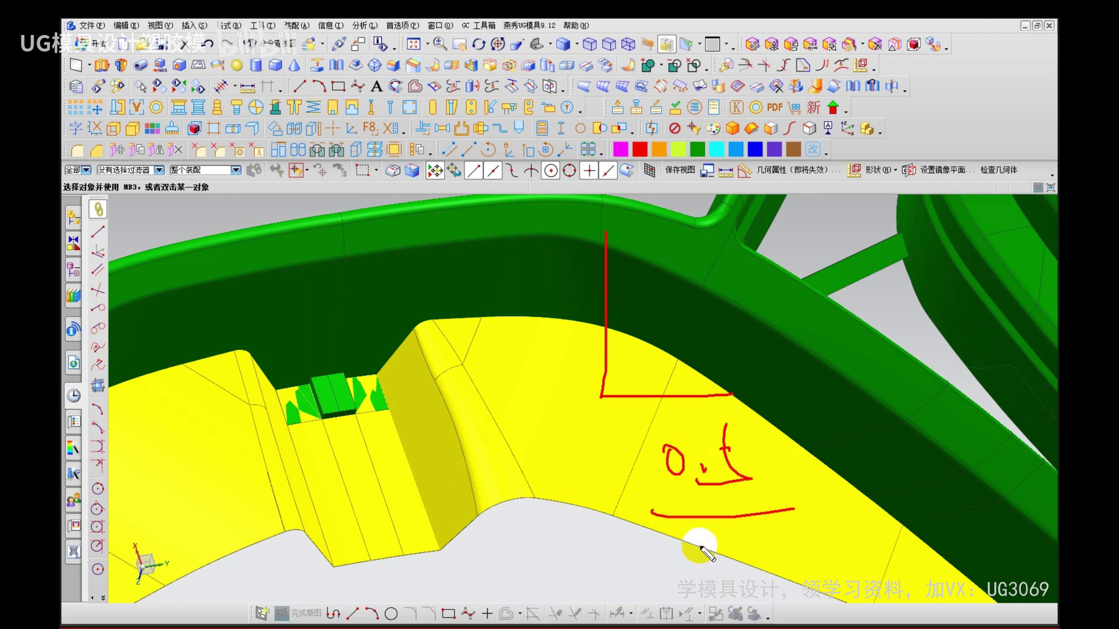
{"action": "key", "text": "Escape"}
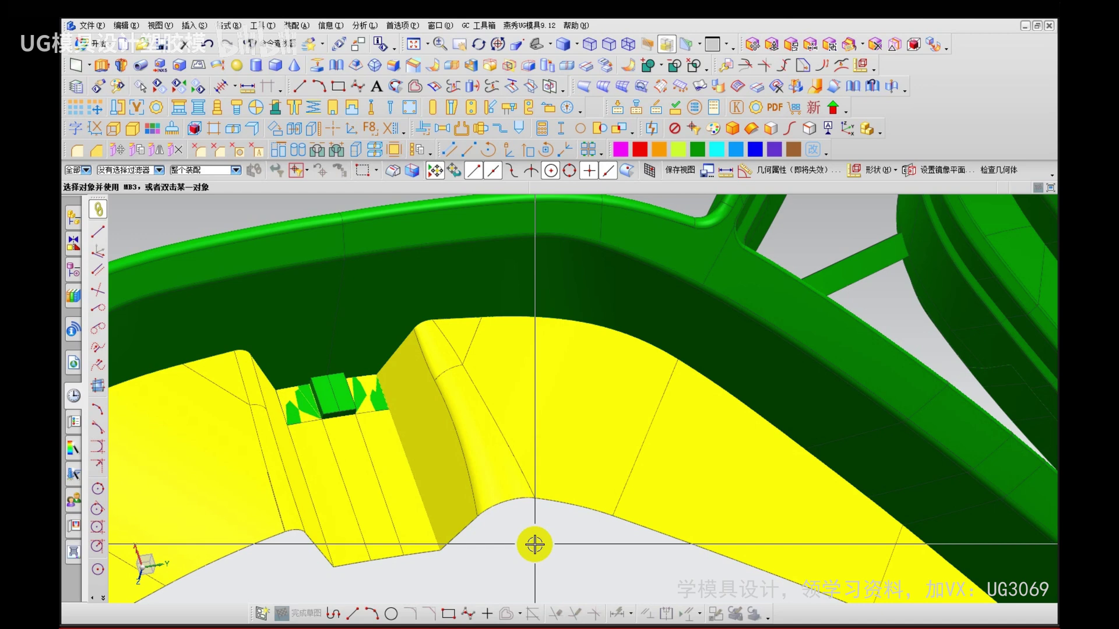
{"action": "middle_click_drag", "start_coordinate": [523, 537], "coordinate": [491, 509]}
{"action": "key", "text": "ctrl+shift+d"}
{"action": "mouse_move", "coordinate": [541, 323]}
{"action": "left_mouse_down"}
{"action": "mouse_move", "coordinate": [500, 321]}
{"action": "mouse_move", "coordinate": [494, 600]}
{"action": "left_mouse_up"}
{"action": "mouse_move", "coordinate": [492, 350]}
{"action": "left_mouse_down"}
{"action": "mouse_move", "coordinate": [491, 320]}
{"action": "mouse_move", "coordinate": [494, 363]}
{"action": "left_mouse_up"}
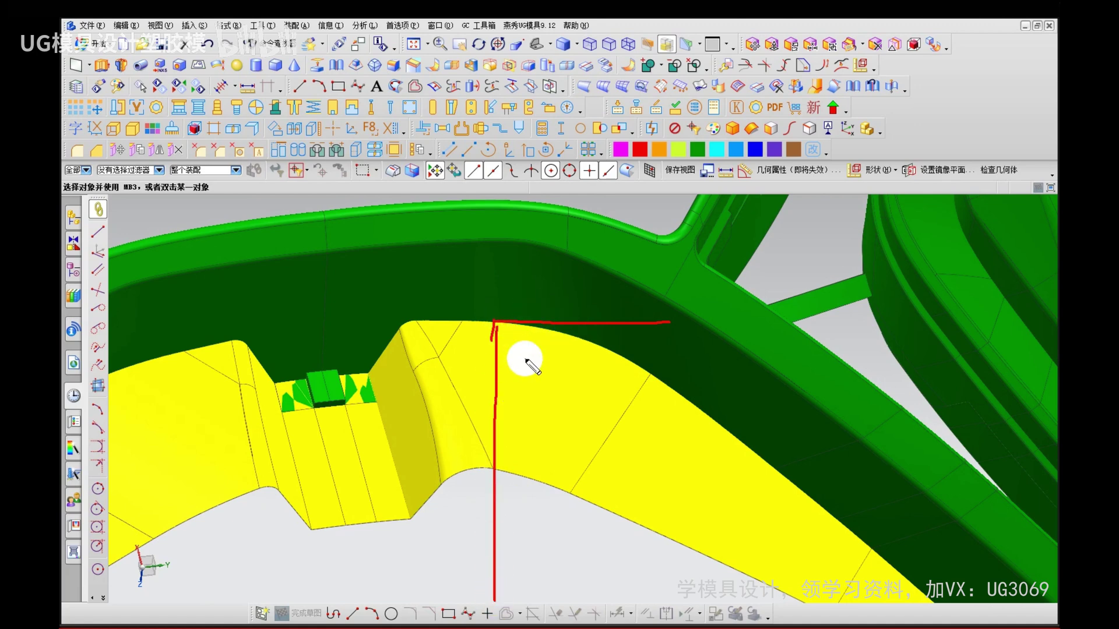
{"action": "left_click_drag", "start_coordinate": [469, 257], "coordinate": [492, 312]}
{"action": "left_click_drag", "start_coordinate": [474, 287], "coordinate": [492, 312]}
{"action": "left_click_drag", "start_coordinate": [496, 285], "coordinate": [492, 312]}
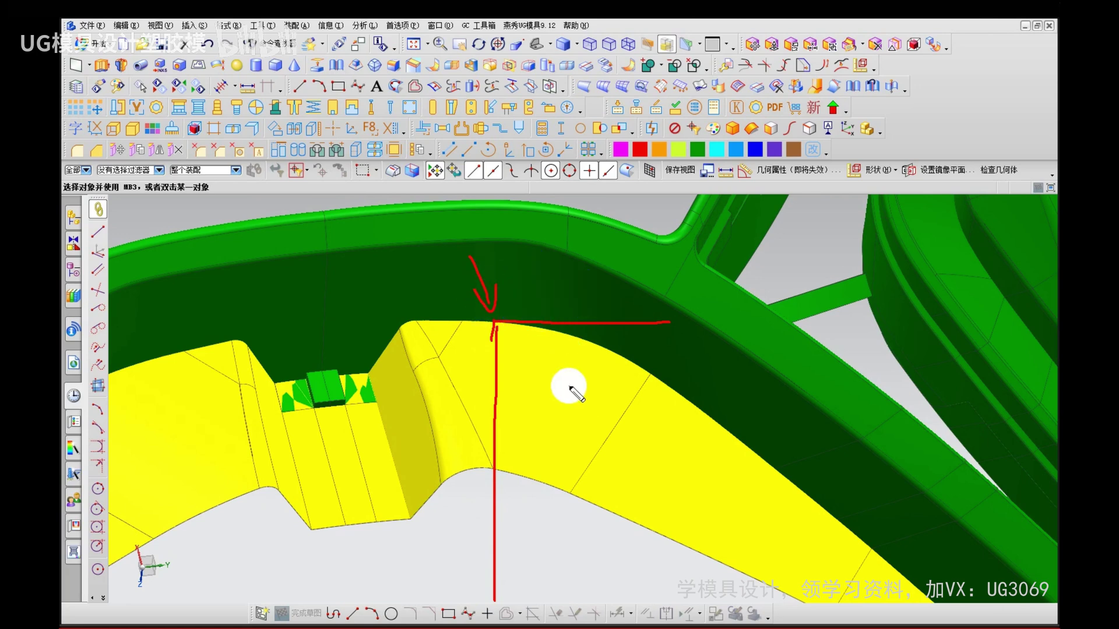
{"action": "key", "text": "Escape"}
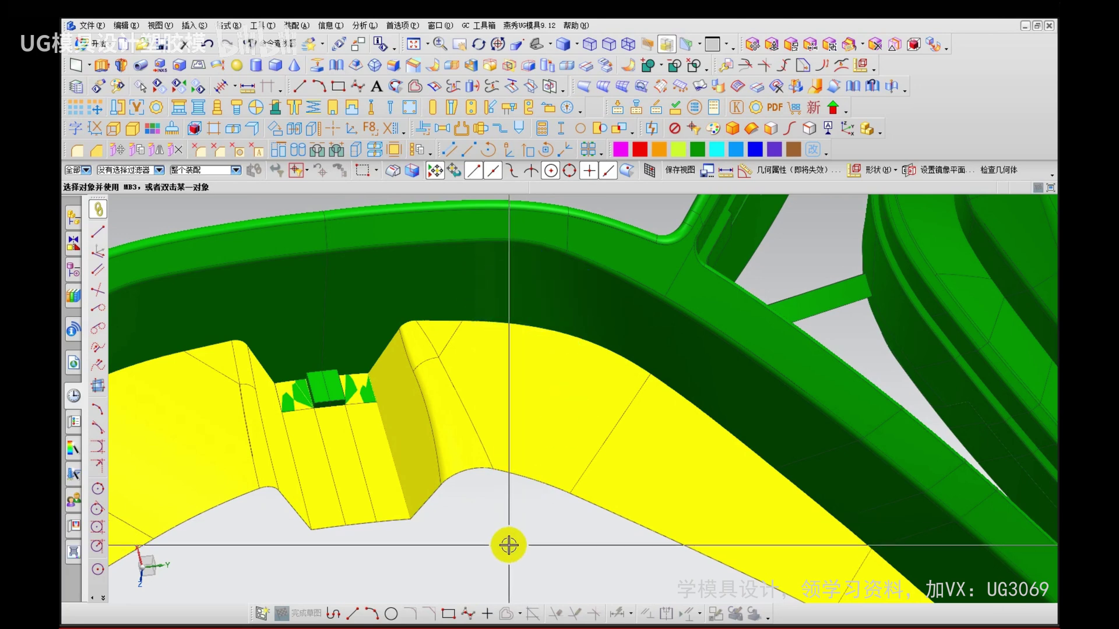
{"action": "key", "text": "ctrl+2"}
{"action": "left_click_drag", "start_coordinate": [609, 372], "coordinate": [614, 435]}
{"action": "mouse_move", "coordinate": [616, 424]}
{"action": "left_mouse_down"}
{"action": "mouse_move", "coordinate": [652, 439]}
{"action": "mouse_move", "coordinate": [668, 432]}
{"action": "left_mouse_up"}
{"action": "left_click_drag", "start_coordinate": [680, 394], "coordinate": [746, 388]}
{"action": "left_click_drag", "start_coordinate": [725, 367], "coordinate": [727, 460]}
{"action": "mouse_move", "coordinate": [718, 410]}
{"action": "left_mouse_down"}
{"action": "mouse_move", "coordinate": [701, 437]}
{"action": "mouse_move", "coordinate": [804, 413]}
{"action": "left_mouse_up"}
{"action": "left_click_drag", "start_coordinate": [802, 452], "coordinate": [572, 463]}
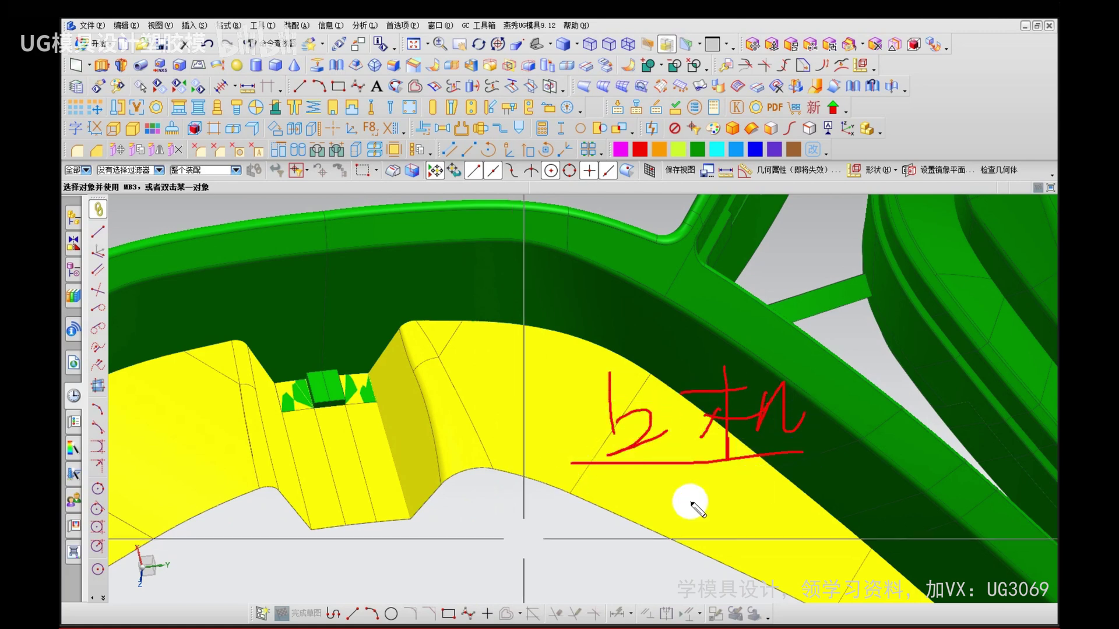
{"action": "left_click_drag", "start_coordinate": [616, 507], "coordinate": [695, 493]}
{"action": "mouse_move", "coordinate": [672, 500]}
{"action": "left_mouse_down"}
{"action": "mouse_move", "coordinate": [657, 596]}
{"action": "mouse_move", "coordinate": [696, 567]}
{"action": "left_mouse_up"}
{"action": "left_click_drag", "start_coordinate": [702, 539], "coordinate": [784, 532]}
{"action": "left_click_drag", "start_coordinate": [723, 560], "coordinate": [775, 553]}
{"action": "left_click_drag", "start_coordinate": [765, 518], "coordinate": [758, 592]}
{"action": "mouse_move", "coordinate": [752, 562]}
{"action": "left_mouse_down"}
{"action": "mouse_move", "coordinate": [724, 580]}
{"action": "mouse_move", "coordinate": [851, 567]}
{"action": "left_mouse_up"}
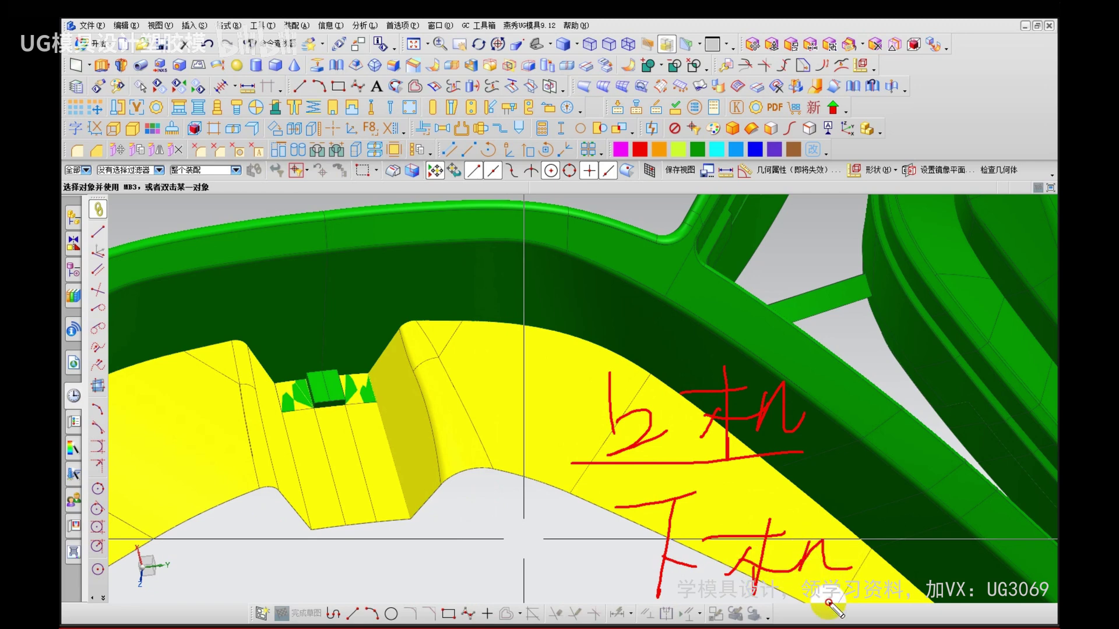
{"action": "left_click_drag", "start_coordinate": [758, 597], "coordinate": [859, 600]}
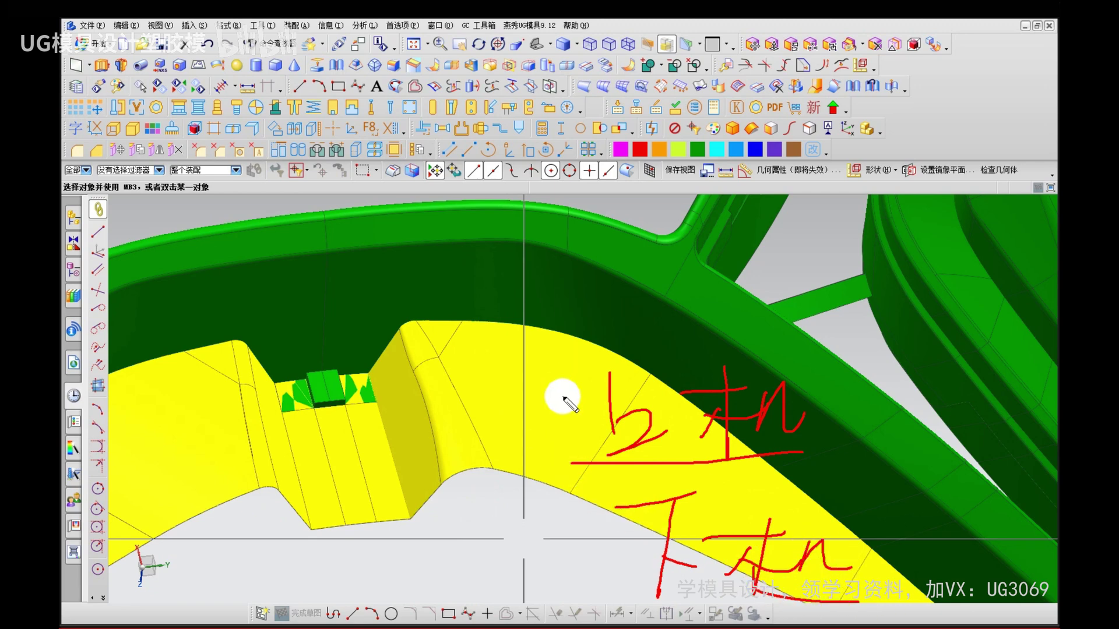
{"action": "mouse_move", "coordinate": [569, 389]}
{"action": "left_mouse_down"}
{"action": "mouse_move", "coordinate": [448, 257]}
{"action": "mouse_move", "coordinate": [443, 269]}
{"action": "left_mouse_up"}
{"action": "left_click_drag", "start_coordinate": [440, 240], "coordinate": [501, 240]}
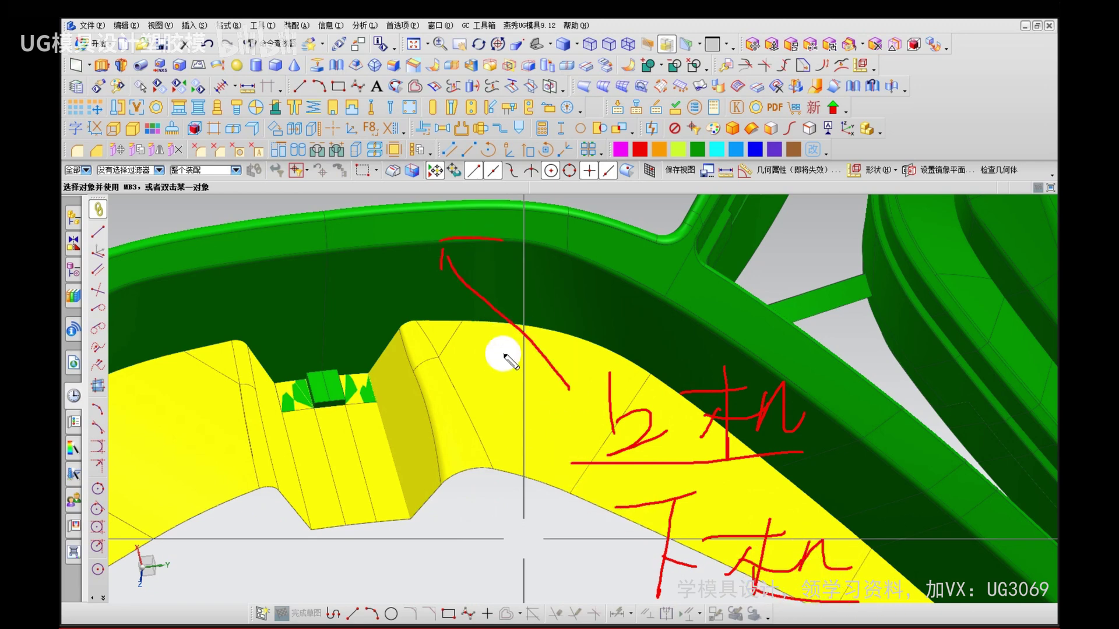
{"action": "left_click_drag", "start_coordinate": [576, 473], "coordinate": [756, 471]}
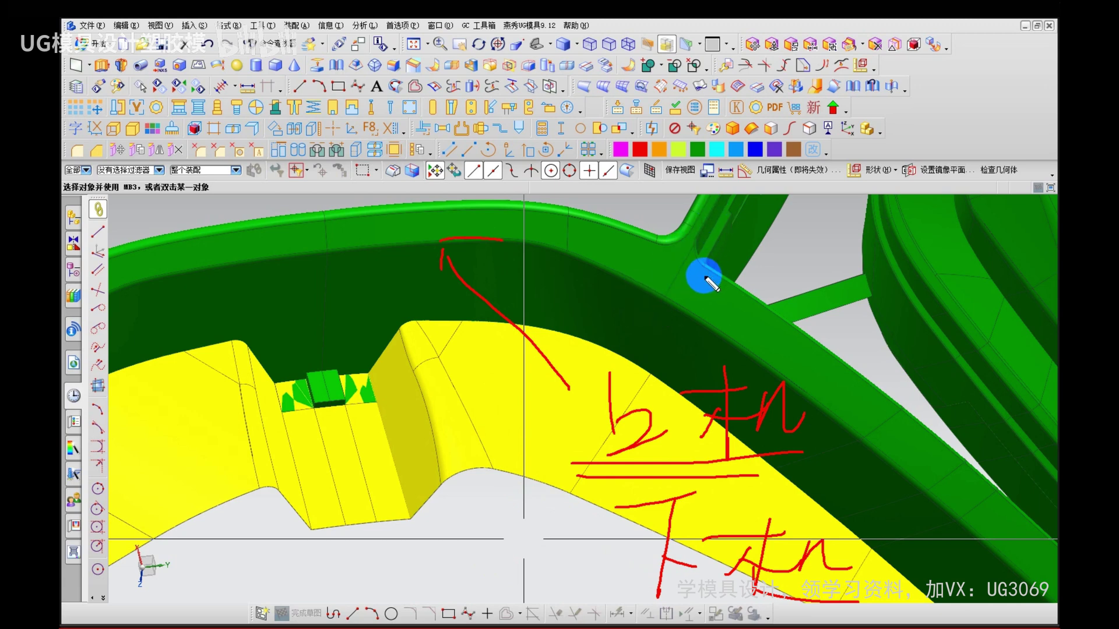
{"action": "left_click_drag", "start_coordinate": [656, 484], "coordinate": [851, 479]}
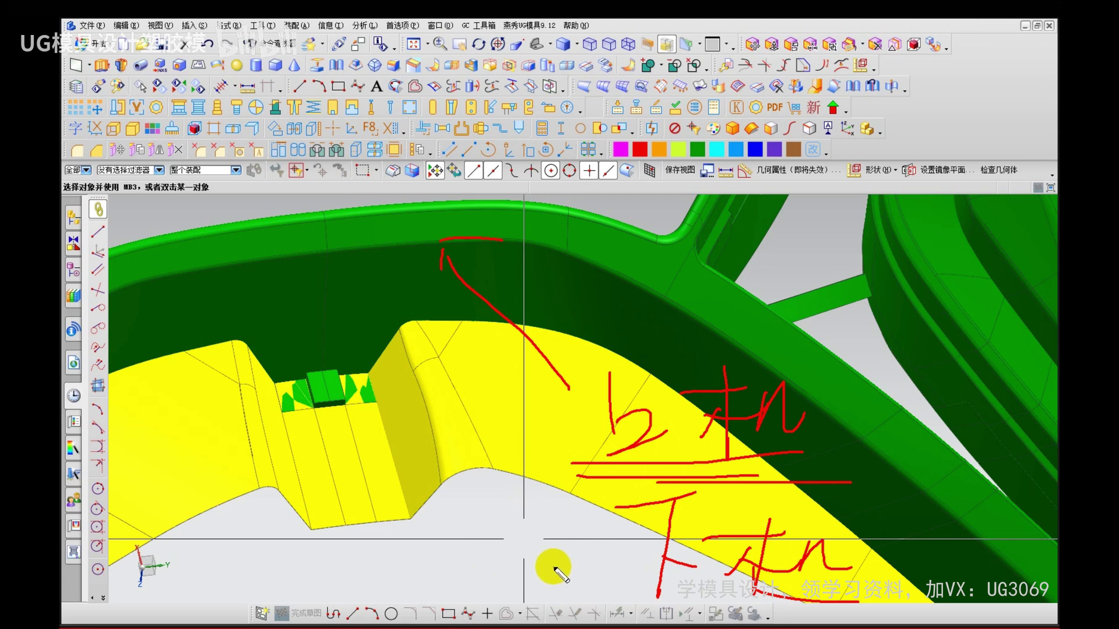
{"action": "key", "text": "Escape"}
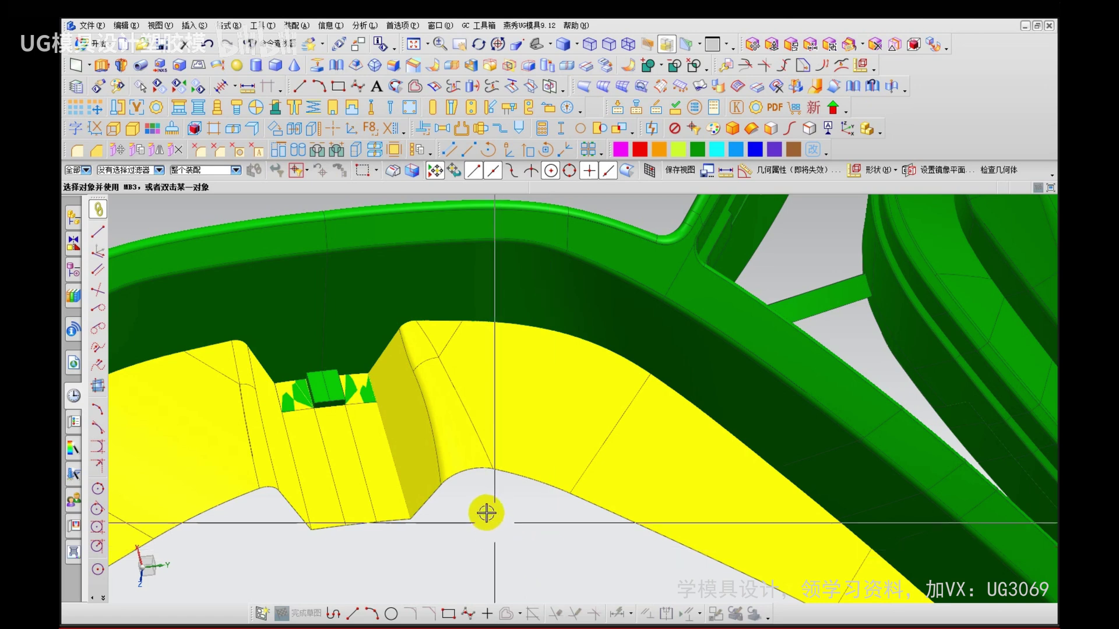
{"action": "left_click_drag", "start_coordinate": [454, 423], "coordinate": [458, 436]}
{"action": "key", "text": "Escape"}
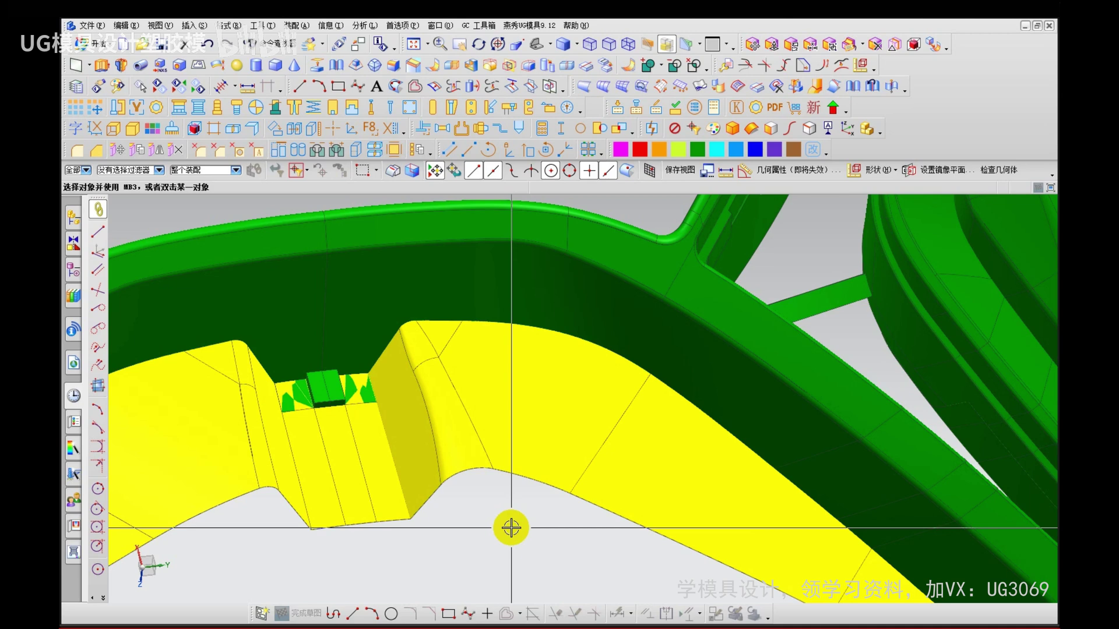
Step: Delete the variable-radius edge blend between the tab's right wall and the right parting faces
{"action": "mouse_move", "coordinate": [488, 501]}
{"action": "middle_mouse_down"}
{"action": "mouse_move", "coordinate": [489, 514]}
{"action": "mouse_move", "coordinate": [494, 495]}
{"action": "mouse_move", "coordinate": [490, 507]}
{"action": "middle_mouse_up"}
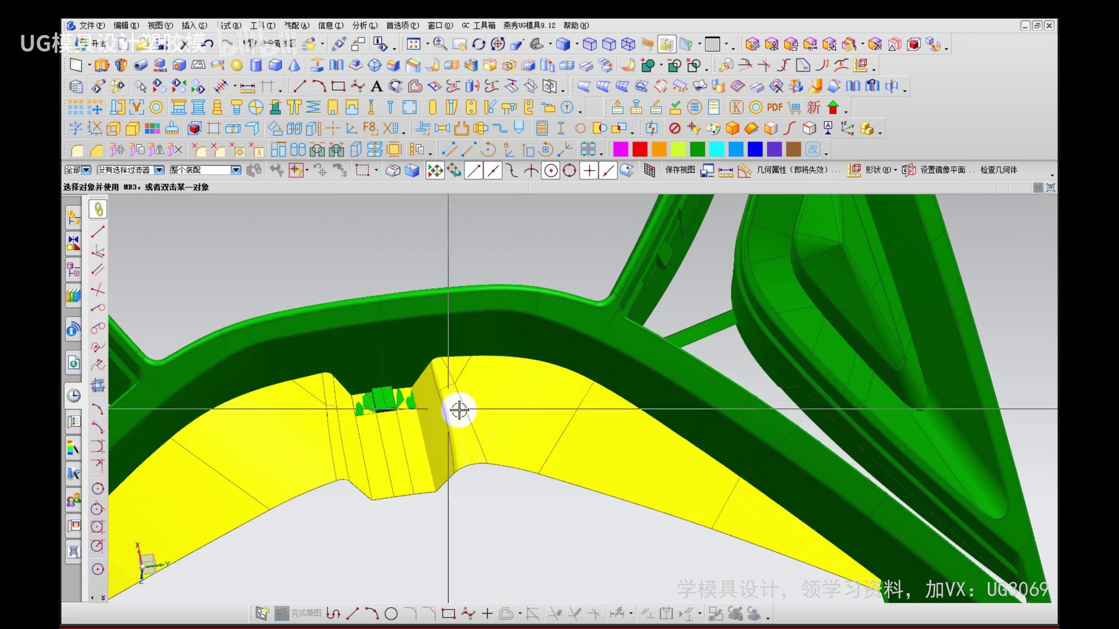
{"action": "left_click", "coordinate": [462, 450]}
{"action": "key", "text": "ctrl+d"}
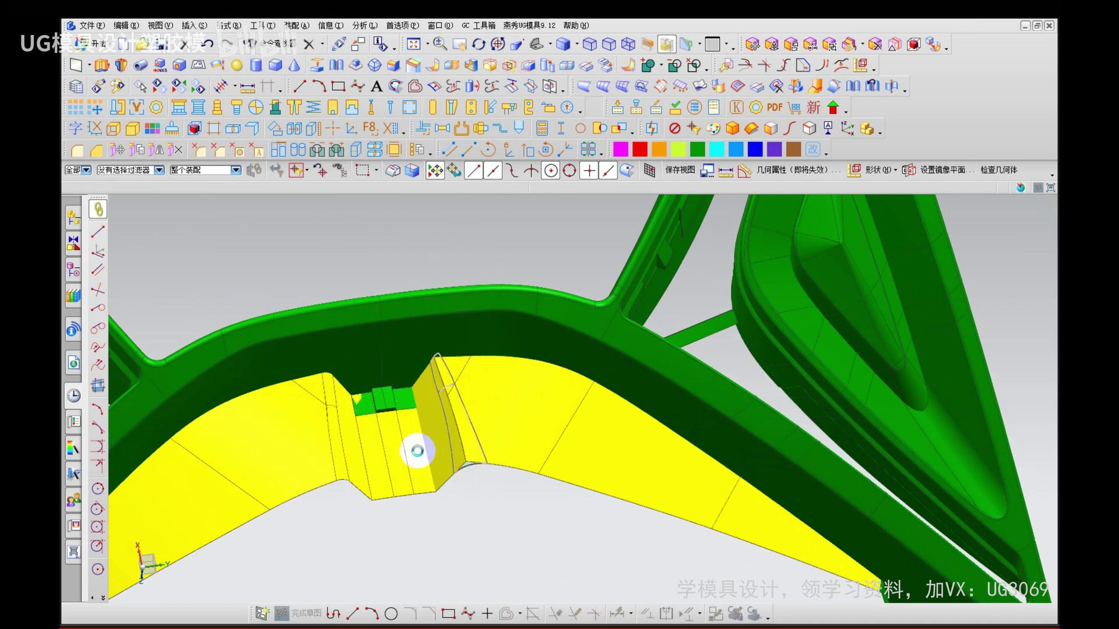
Step: Blend the corner edges between the tab's right wall and the right parting faces with a constant 2.01 mm radius
{"action": "key", "text": "b"}
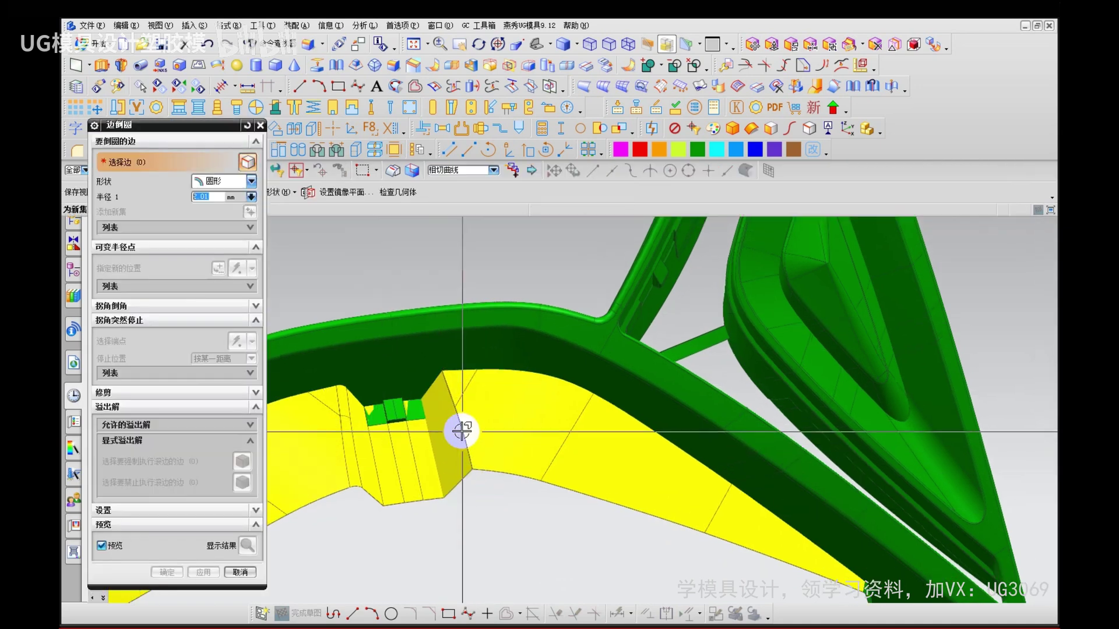
{"action": "left_click", "coordinate": [462, 431]}
{"action": "middle_click", "coordinate": [483, 546]}
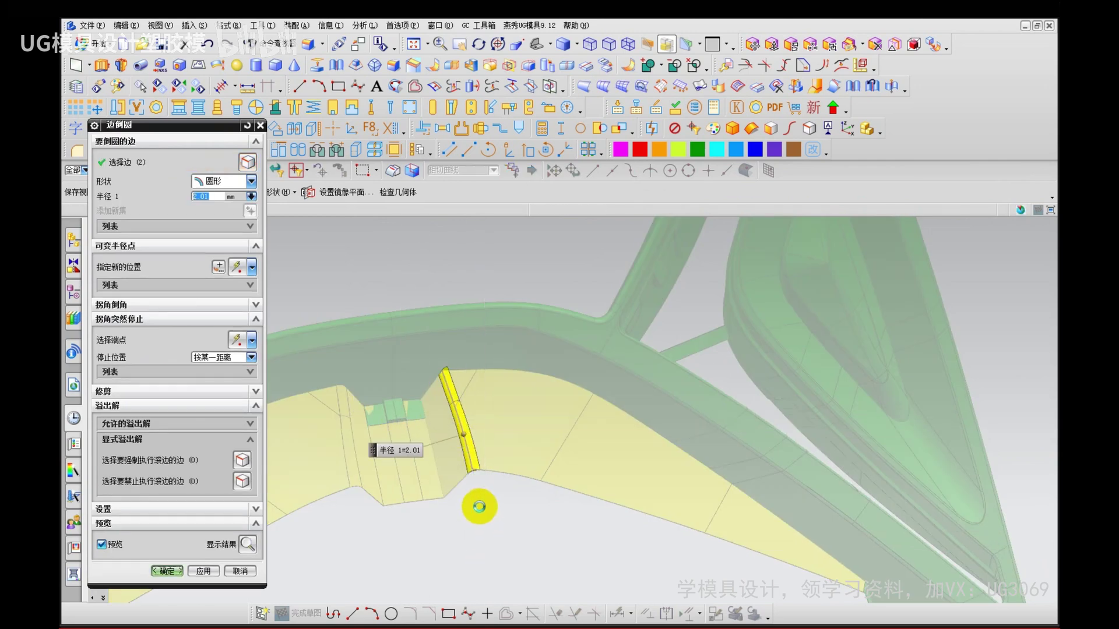
{"action": "middle_click", "coordinate": [480, 506]}
Step: Examine the constant-radius right blend at its outer end and along its length up to the product edge
{"action": "scroll", "coordinate": [478, 505], "scroll_direction": "up", "scroll_amount": 3}
{"action": "scroll", "coordinate": [476, 471], "scroll_direction": "up", "scroll_amount": 2}
{"action": "left_click_drag", "start_coordinate": [448, 437], "coordinate": [468, 410]}
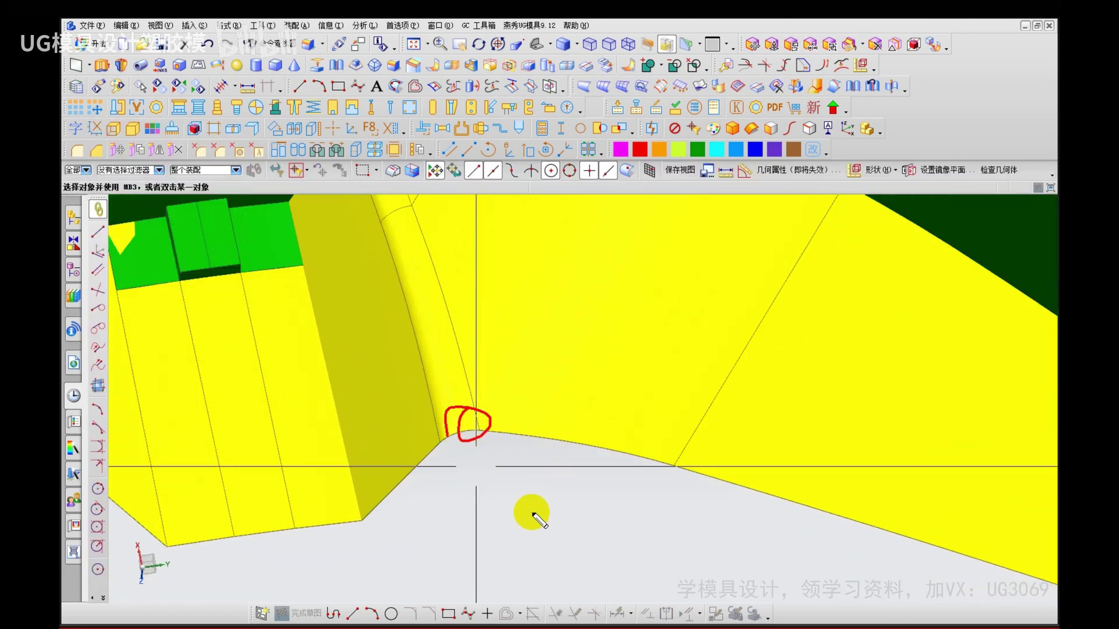
{"action": "mouse_move", "coordinate": [532, 512]}
{"action": "middle_mouse_down"}
{"action": "mouse_move", "coordinate": [510, 490]}
{"action": "mouse_move", "coordinate": [495, 383]}
{"action": "middle_mouse_up"}
{"action": "left_click_drag", "start_coordinate": [465, 352], "coordinate": [461, 351]}
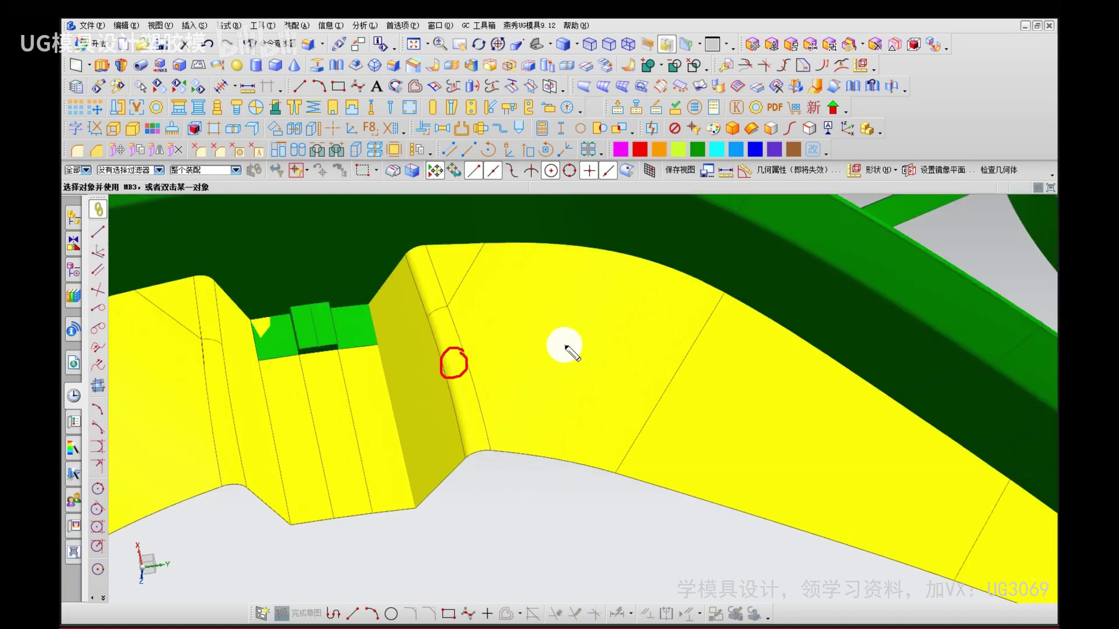
{"action": "left_click_drag", "start_coordinate": [564, 345], "coordinate": [611, 366]}
{"action": "left_click_drag", "start_coordinate": [644, 343], "coordinate": [628, 350]}
{"action": "left_click_drag", "start_coordinate": [679, 324], "coordinate": [675, 401]}
{"action": "left_click_drag", "start_coordinate": [535, 399], "coordinate": [756, 407]}
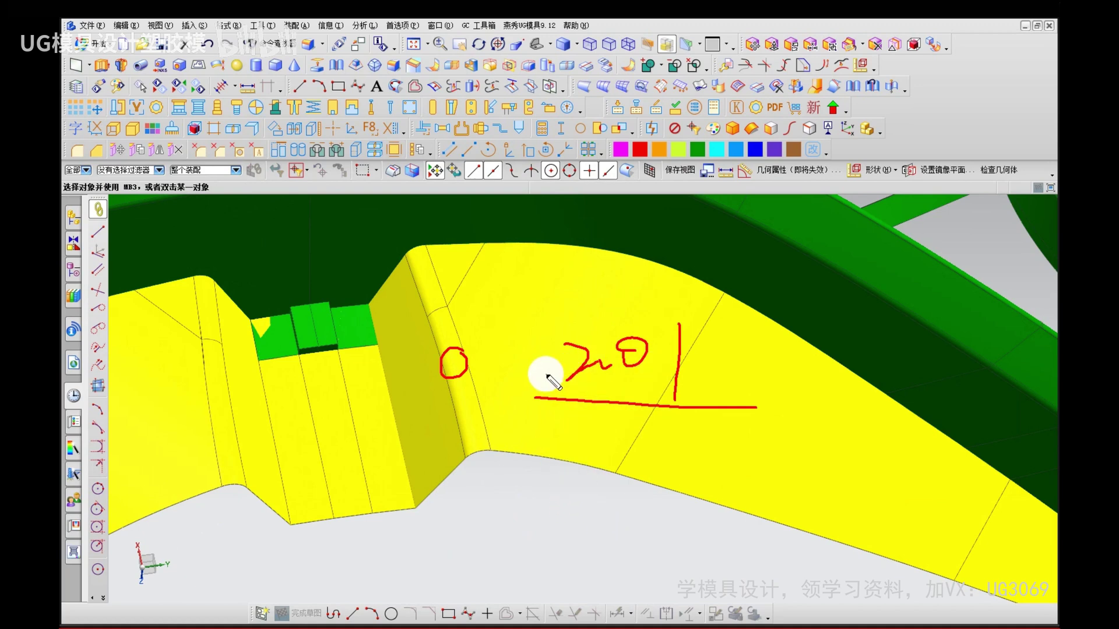
{"action": "left_click_drag", "start_coordinate": [604, 245], "coordinate": [595, 303]}
{"action": "mouse_move", "coordinate": [604, 245]}
{"action": "left_mouse_down"}
{"action": "mouse_move", "coordinate": [585, 257]}
{"action": "mouse_move", "coordinate": [631, 258]}
{"action": "left_mouse_up"}
{"action": "key", "text": "Escape"}
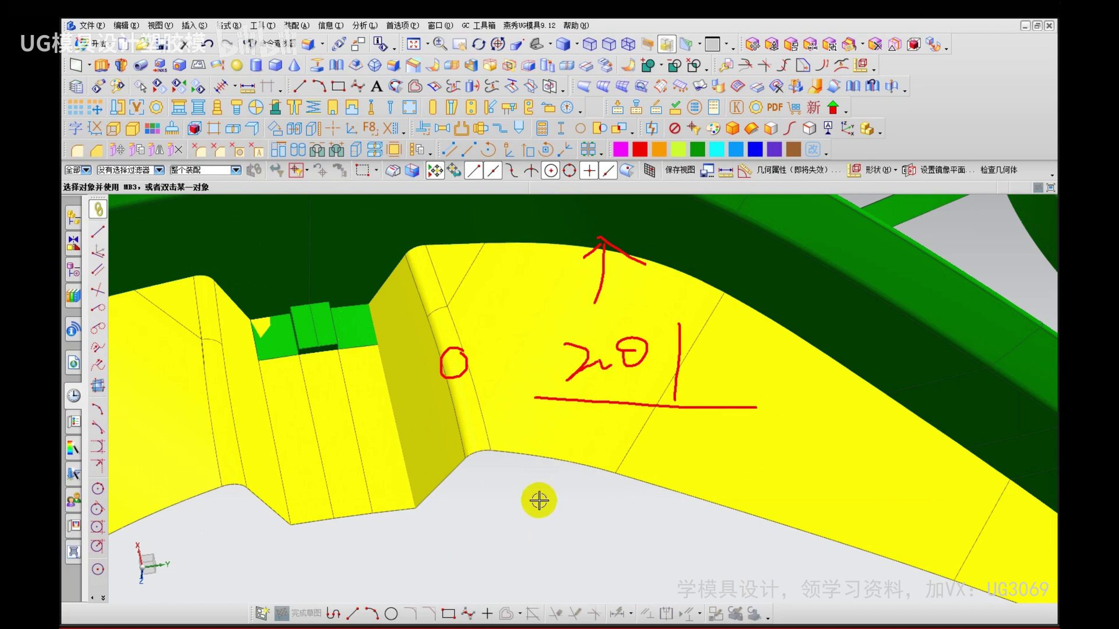
Step: Review the right edge blend's definition and how the parting surface sits against the whole product
{"action": "scroll", "coordinate": [537, 482], "scroll_direction": "down", "scroll_amount": 8}
{"action": "scroll", "coordinate": [543, 509], "scroll_direction": "down", "scroll_amount": 1}
{"action": "middle_click_drag", "start_coordinate": [540, 515], "coordinate": [540, 522]}
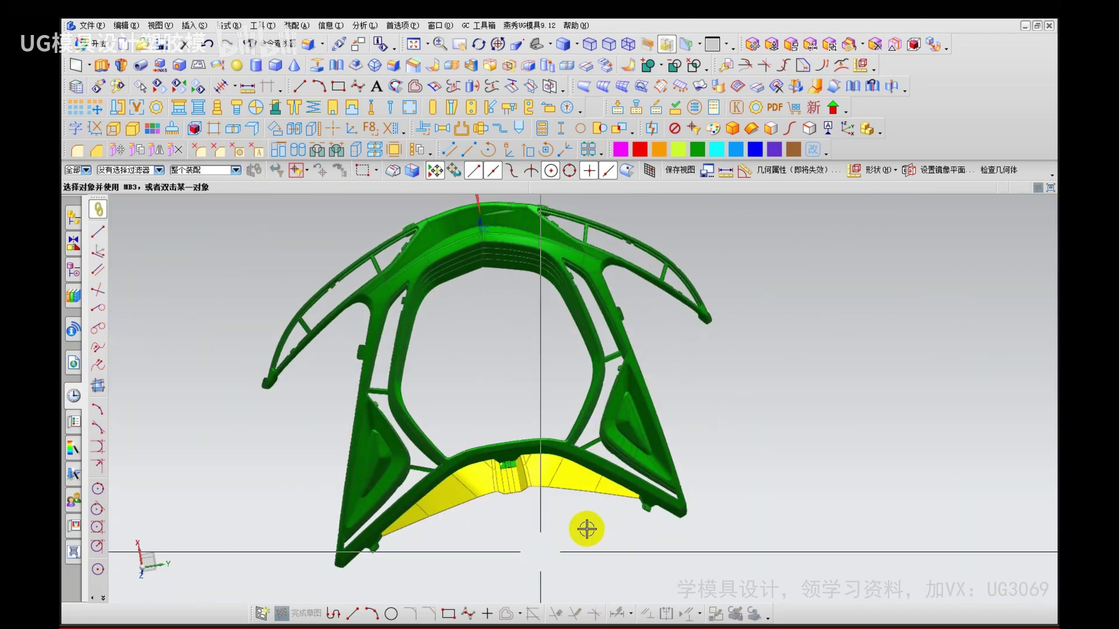
{"action": "scroll", "coordinate": [540, 495], "scroll_direction": "up", "scroll_amount": 2}
{"action": "mouse_move", "coordinate": [542, 481]}
{"action": "left_mouse_down"}
{"action": "mouse_move", "coordinate": [516, 443]}
{"action": "mouse_move", "coordinate": [503, 460]}
{"action": "mouse_move", "coordinate": [527, 461]}
{"action": "left_mouse_up"}
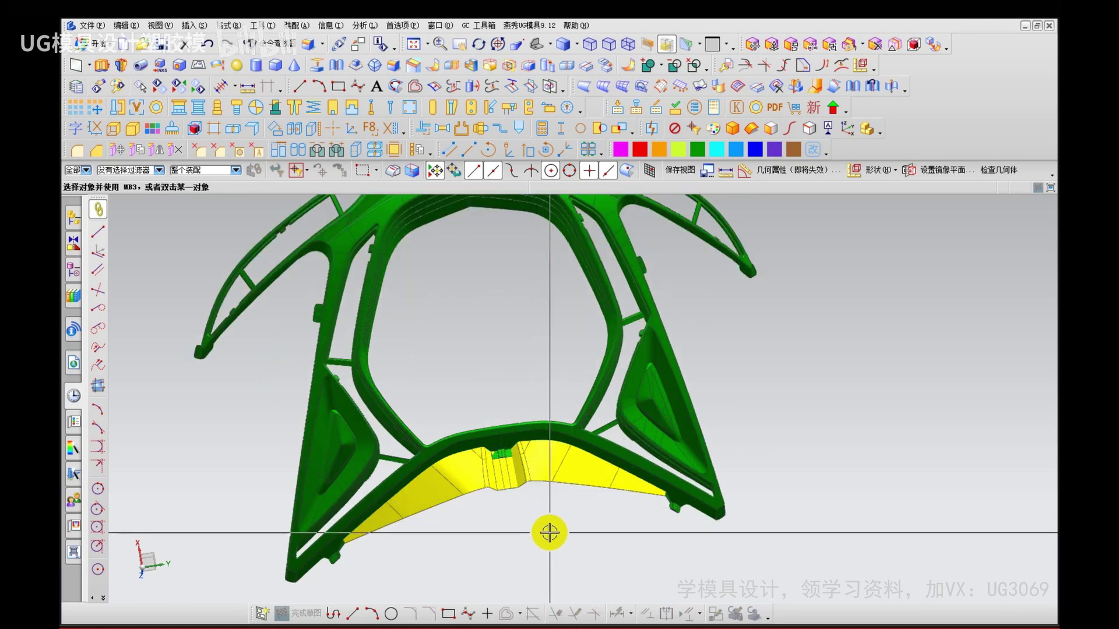
{"action": "scroll", "coordinate": [532, 466], "scroll_direction": "up", "scroll_amount": 4}
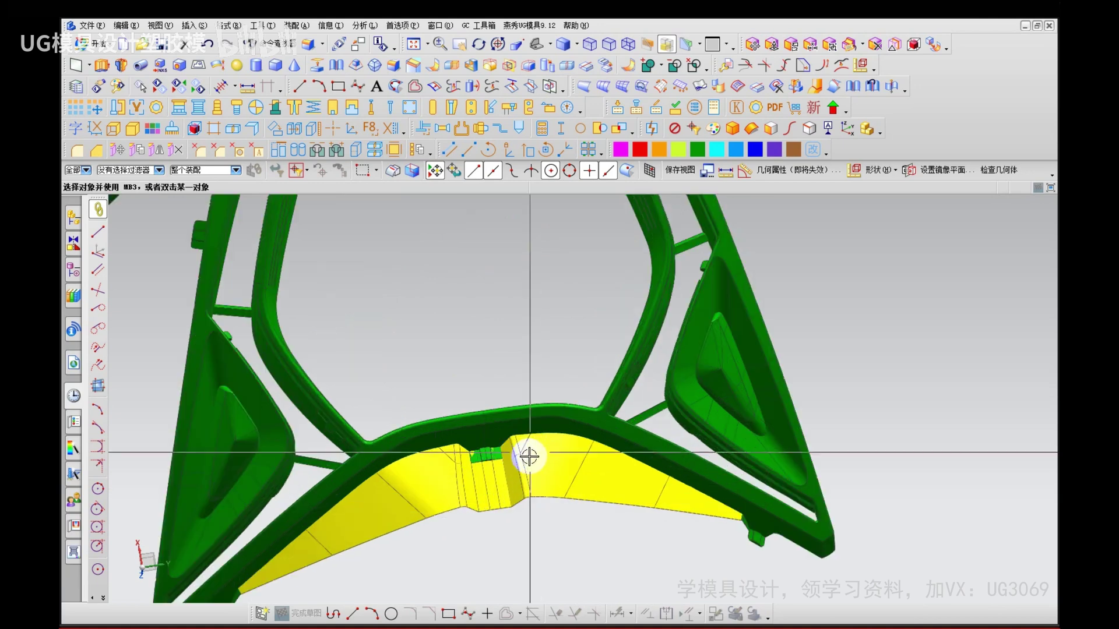
{"action": "double_click", "coordinate": [516, 473]}
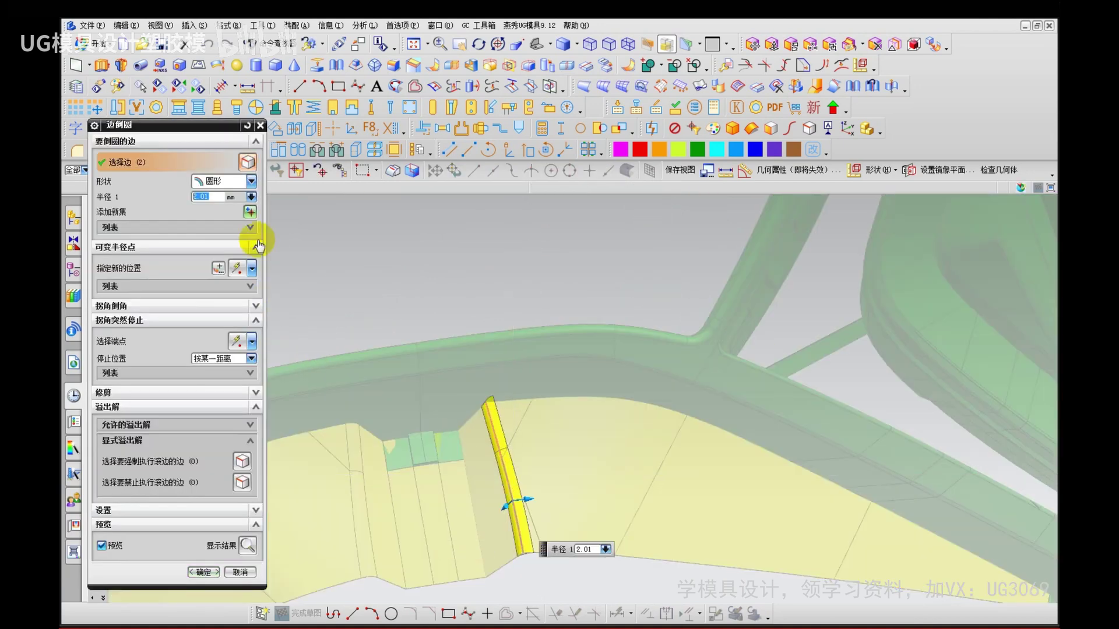
{"action": "middle_click", "coordinate": [507, 344]}
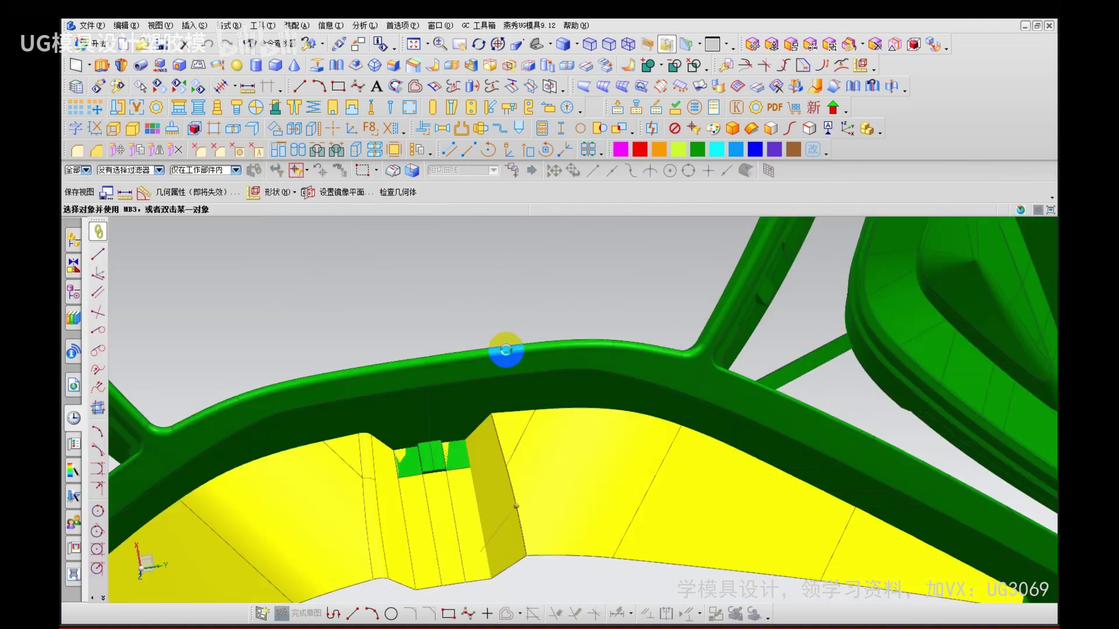
{"action": "scroll", "coordinate": [512, 445], "scroll_direction": "down", "scroll_amount": 5}
{"action": "middle_click_drag", "start_coordinate": [500, 360], "coordinate": [532, 402]}
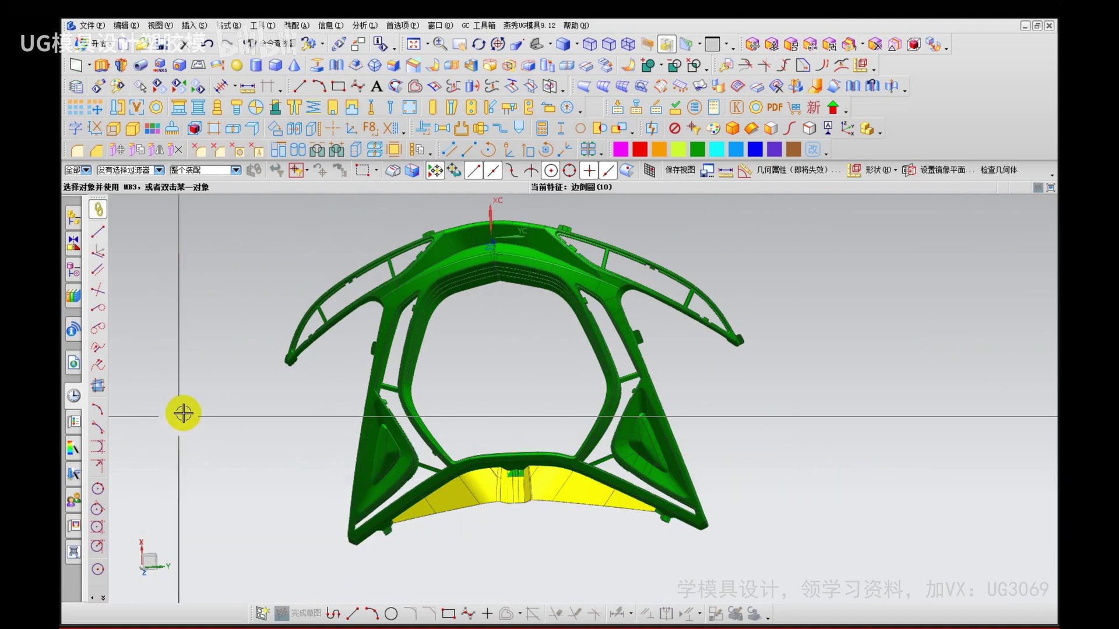
{"action": "mouse_move", "coordinate": [198, 416]}
{"action": "left_mouse_down"}
{"action": "mouse_move", "coordinate": [212, 387]}
{"action": "mouse_move", "coordinate": [245, 405]}
{"action": "mouse_move", "coordinate": [299, 350]}
{"action": "mouse_move", "coordinate": [325, 371]}
{"action": "mouse_move", "coordinate": [361, 357]}
{"action": "mouse_move", "coordinate": [374, 462]}
{"action": "mouse_move", "coordinate": [396, 466]}
{"action": "left_mouse_up"}
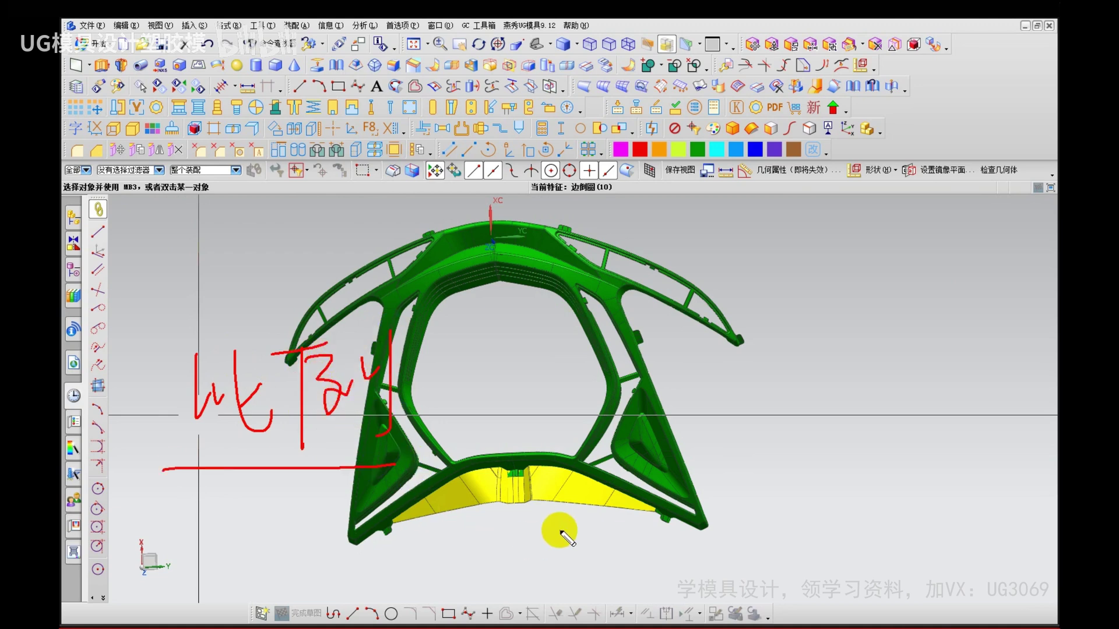
Step: Remove the parameters from the blended parting sheet around the central tab
{"action": "scroll", "coordinate": [538, 517], "scroll_direction": "up", "scroll_amount": 6}
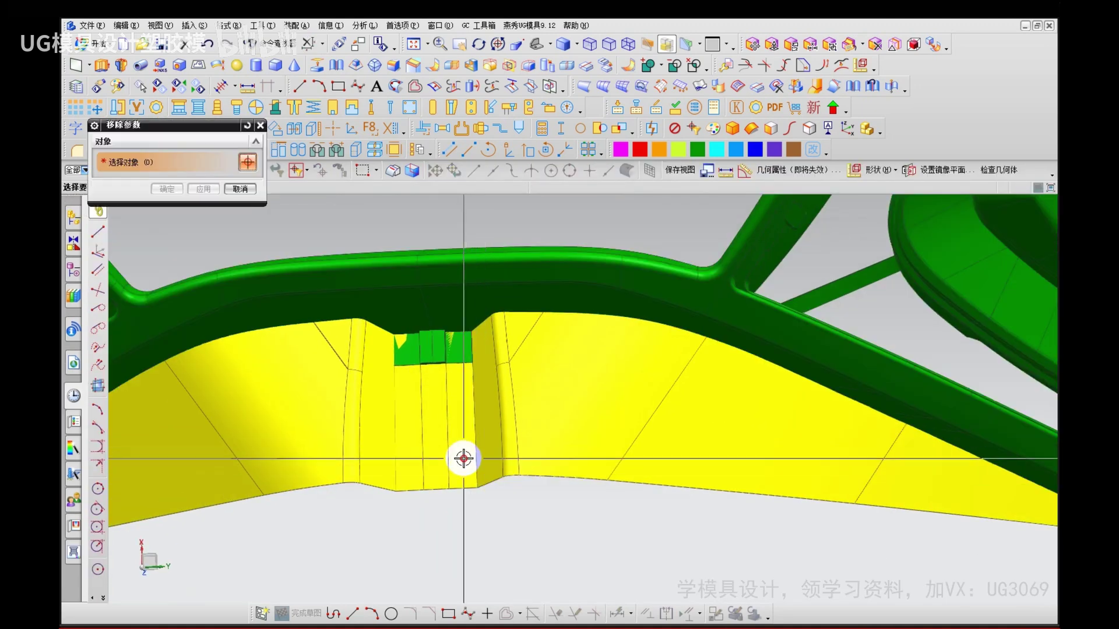
{"action": "left_click", "coordinate": [465, 457]}
{"action": "scroll", "coordinate": [439, 453], "scroll_direction": "down", "scroll_amount": 3}
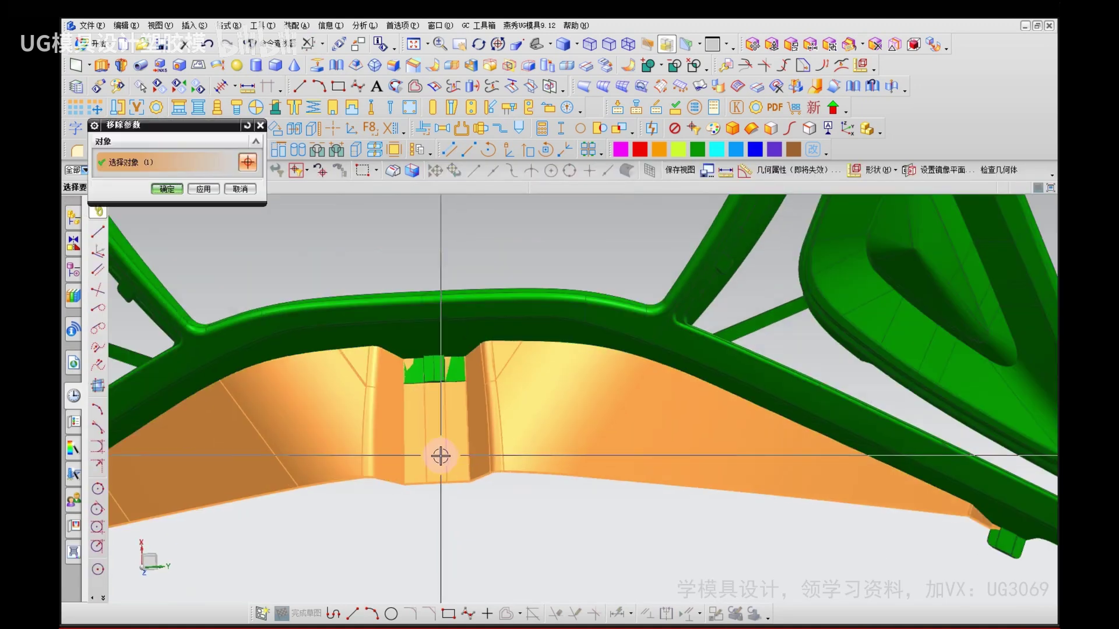
{"action": "middle_click", "coordinate": [438, 472]}
Step: Sew the blended parting sheet to the large outer parting sheet with a tolerance of 0.0254
{"action": "scroll", "coordinate": [396, 449], "scroll_direction": "up", "scroll_amount": 2}
{"action": "middle_click_drag", "start_coordinate": [443, 485], "coordinate": [450, 422]}
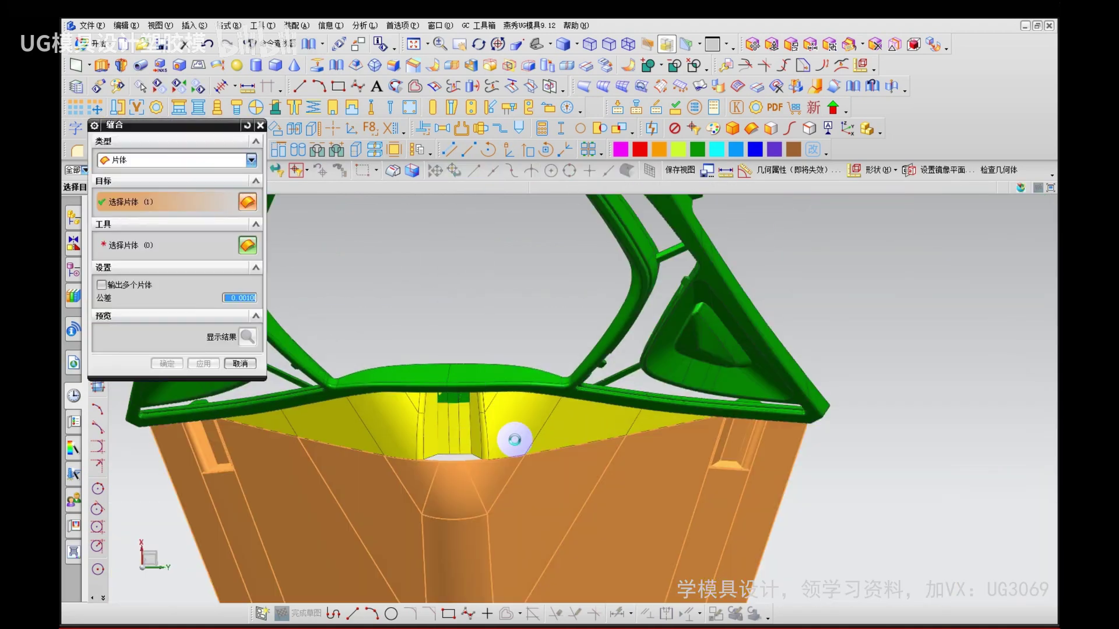
{"action": "left_click", "coordinate": [456, 452]}
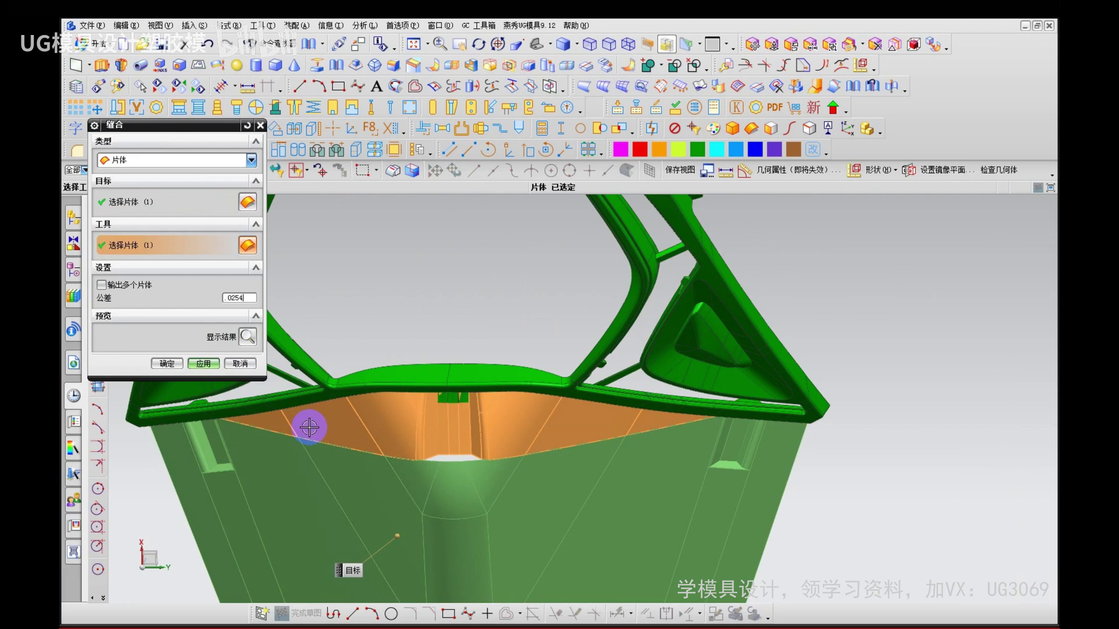
{"action": "left_click", "coordinate": [249, 339]}
{"action": "middle_click", "coordinate": [486, 322]}
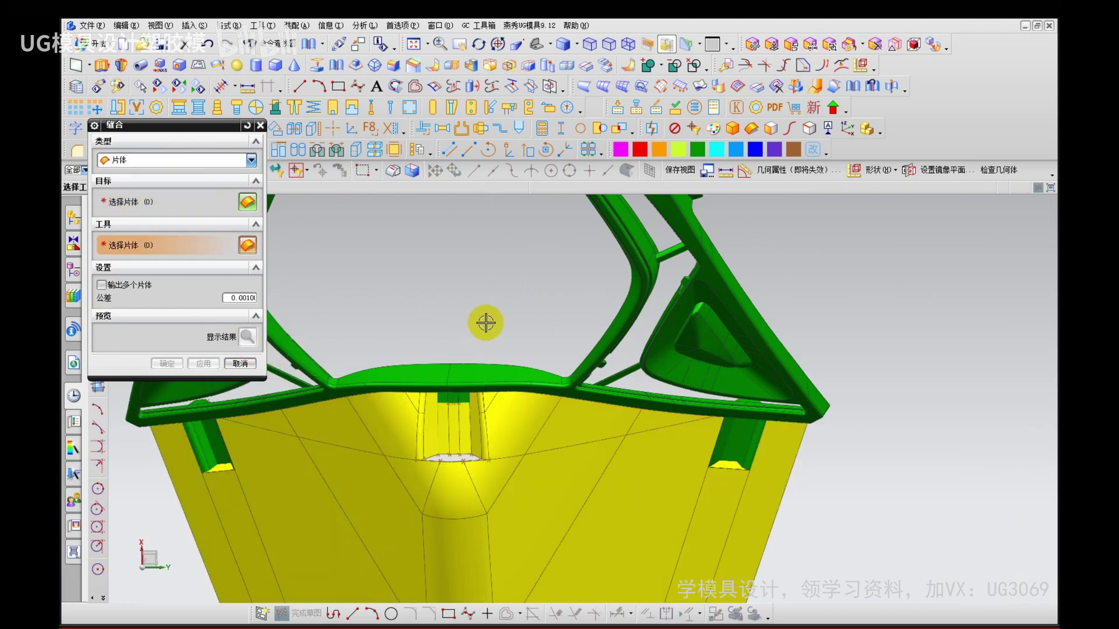
Step: Apply Join Faces to the yellow parting sheet below the green frame
{"action": "middle_click", "coordinate": [486, 323]}
{"action": "left_click", "coordinate": [194, 26]}
{"action": "mouse_move", "coordinate": [276, 271]}
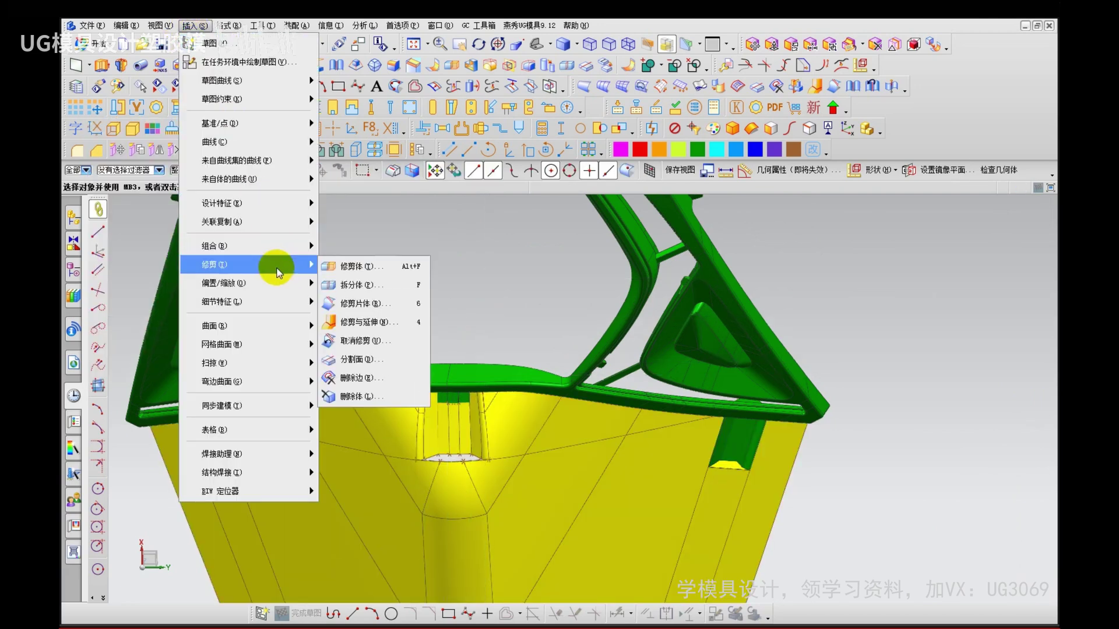
{"action": "mouse_move", "coordinate": [280, 245]}
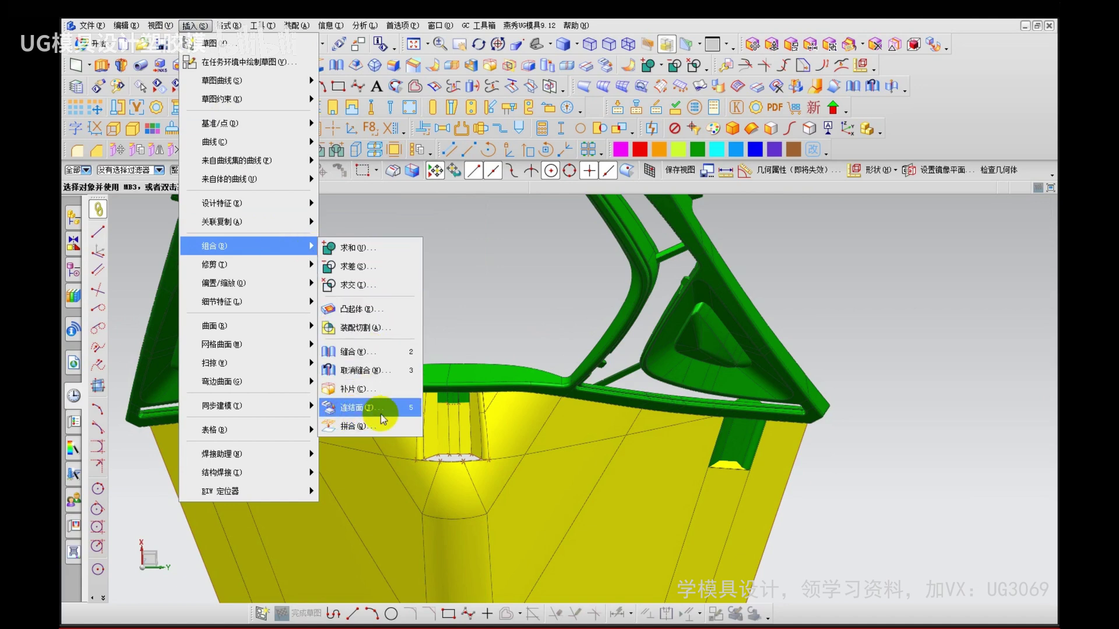
{"action": "left_click", "coordinate": [355, 407]}
{"action": "left_click", "coordinate": [222, 148]}
{"action": "left_click", "coordinate": [521, 452]}
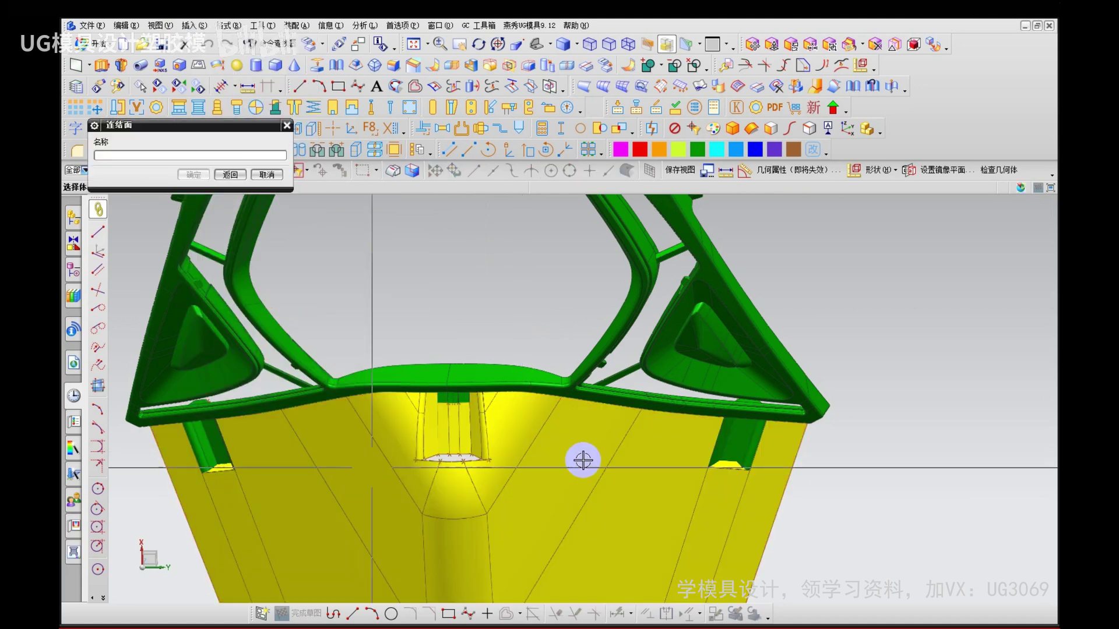
{"action": "middle_click", "coordinate": [499, 308]}
Step: Fill the open end of the central slot in the yellow sheet with a trimmed N-sided surface from its boundary edges
{"action": "key", "text": "ctrl+f"}
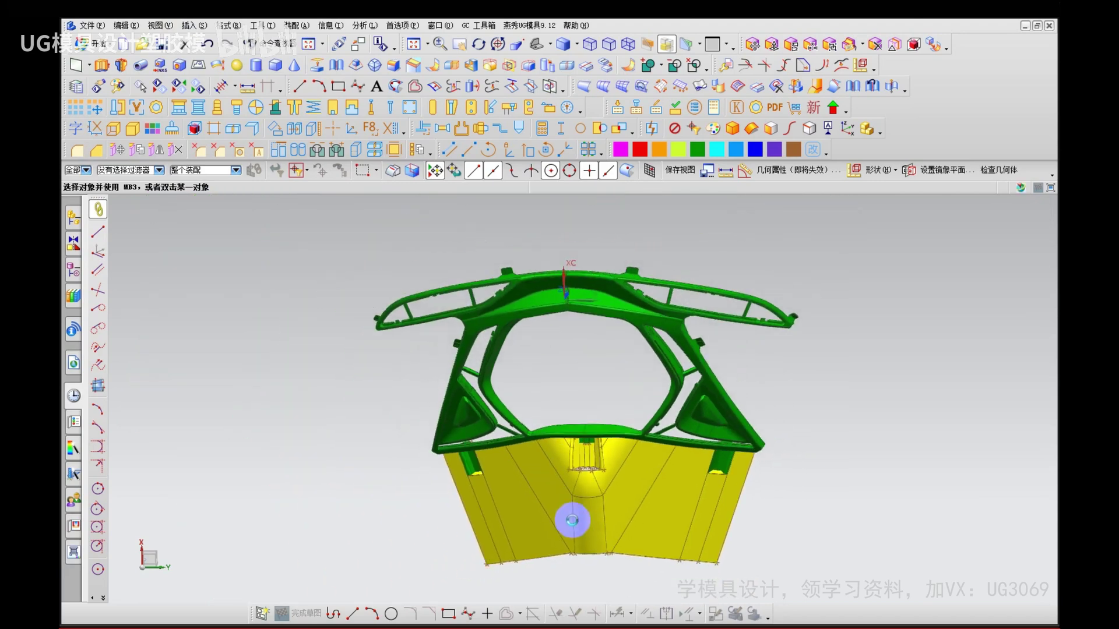
{"action": "scroll", "coordinate": [585, 501], "scroll_direction": "up", "scroll_amount": 6}
{"action": "middle_click_drag", "start_coordinate": [593, 402], "coordinate": [584, 422]}
{"action": "middle_click_drag", "start_coordinate": [584, 421], "coordinate": [523, 425], "text": "shift"}
{"action": "key", "text": "n"}
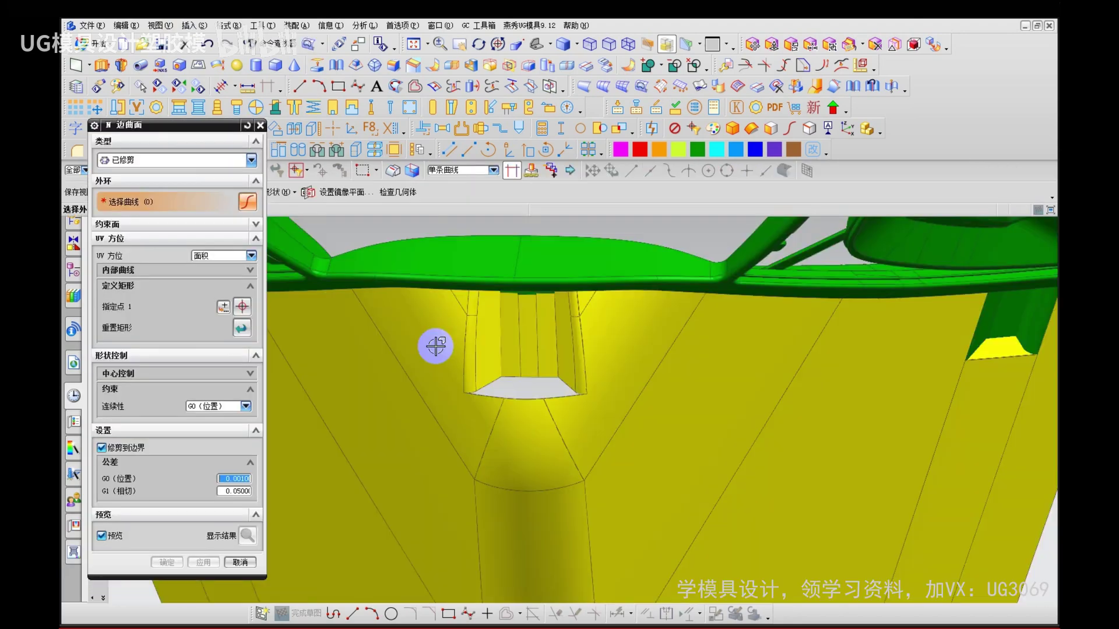
{"action": "left_click_drag", "start_coordinate": [436, 346], "coordinate": [606, 420]}
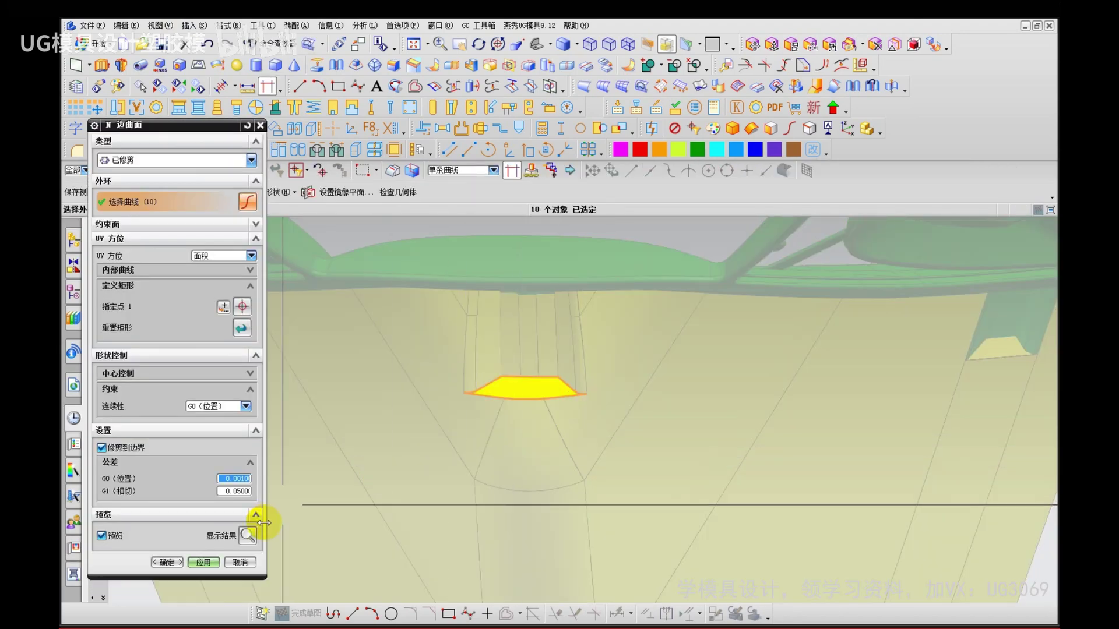
{"action": "left_click", "coordinate": [215, 564]}
{"action": "key", "text": "Escape"}
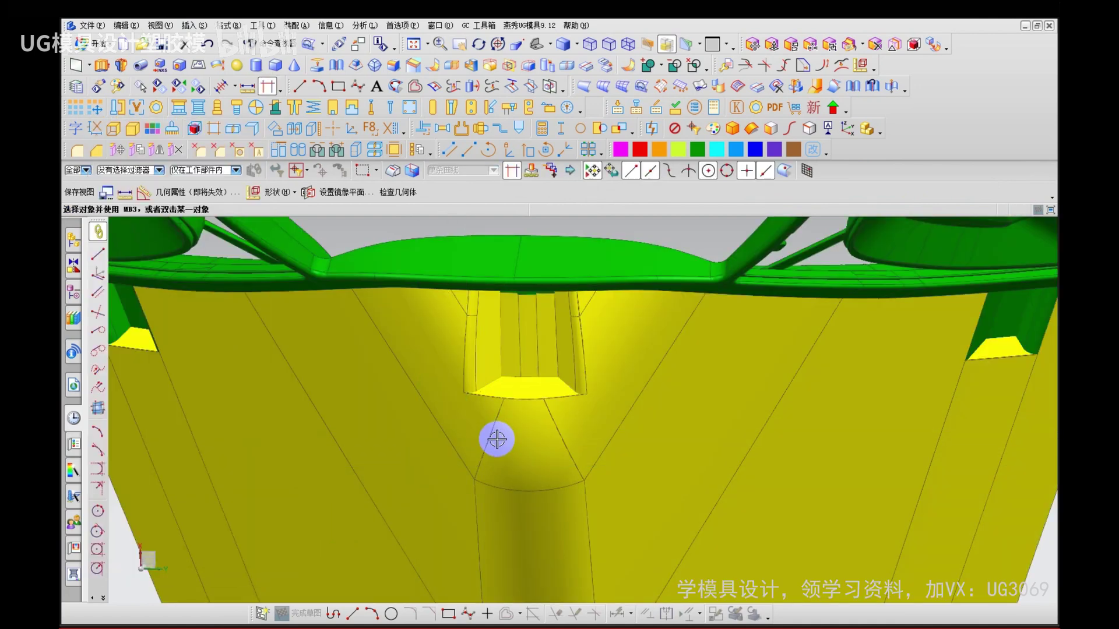
Step: Sew the new patch at the end of the central slot to the yellow parting sheet
{"action": "key", "text": "s"}
{"action": "left_click", "coordinate": [499, 415]}
{"action": "left_click", "coordinate": [501, 386]}
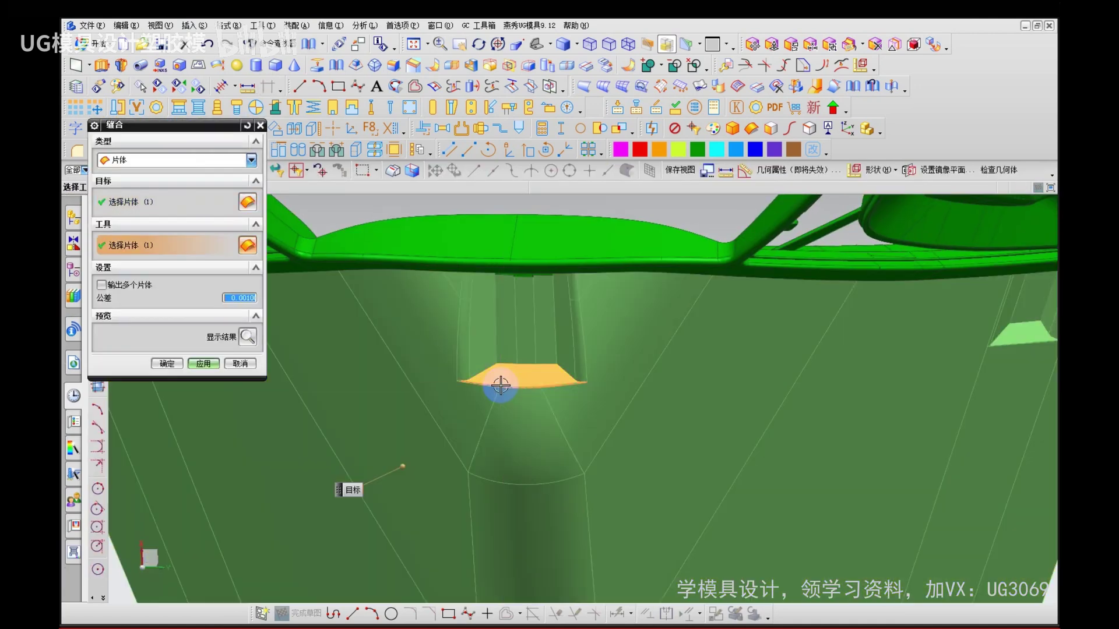
{"action": "left_click", "coordinate": [204, 363]}
{"action": "middle_click", "coordinate": [444, 427]}
{"action": "key", "text": "Escape"}
Step: Remove the parameters from the sewn yellow parting sheet
{"action": "key", "text": "q"}
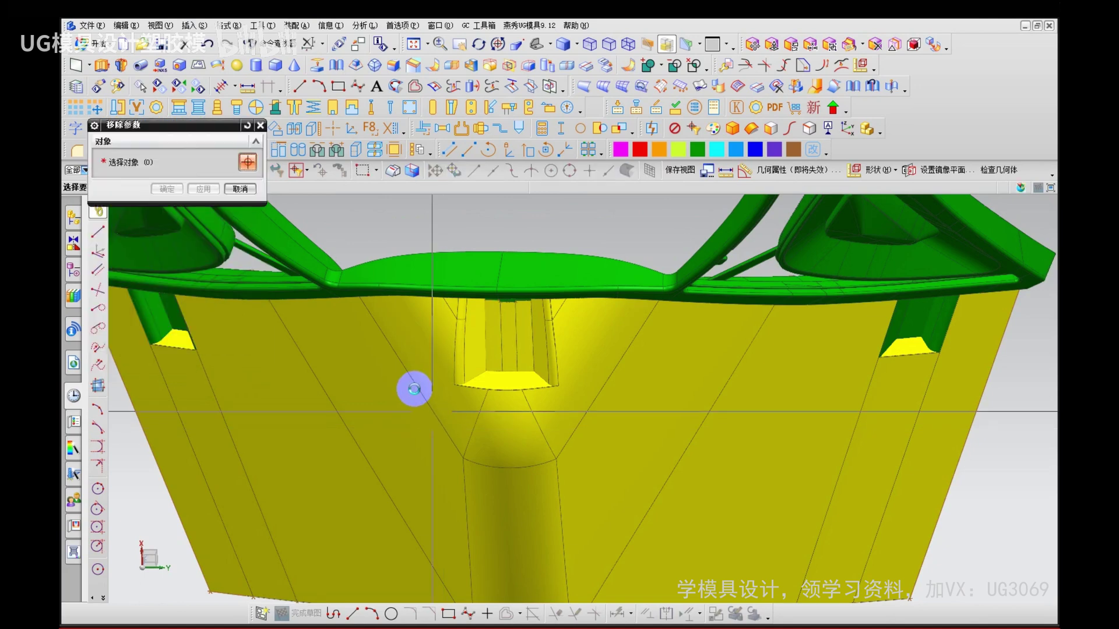
{"action": "left_click", "coordinate": [411, 391]}
{"action": "middle_click", "coordinate": [383, 415]}
{"action": "middle_click", "coordinate": [383, 415]}
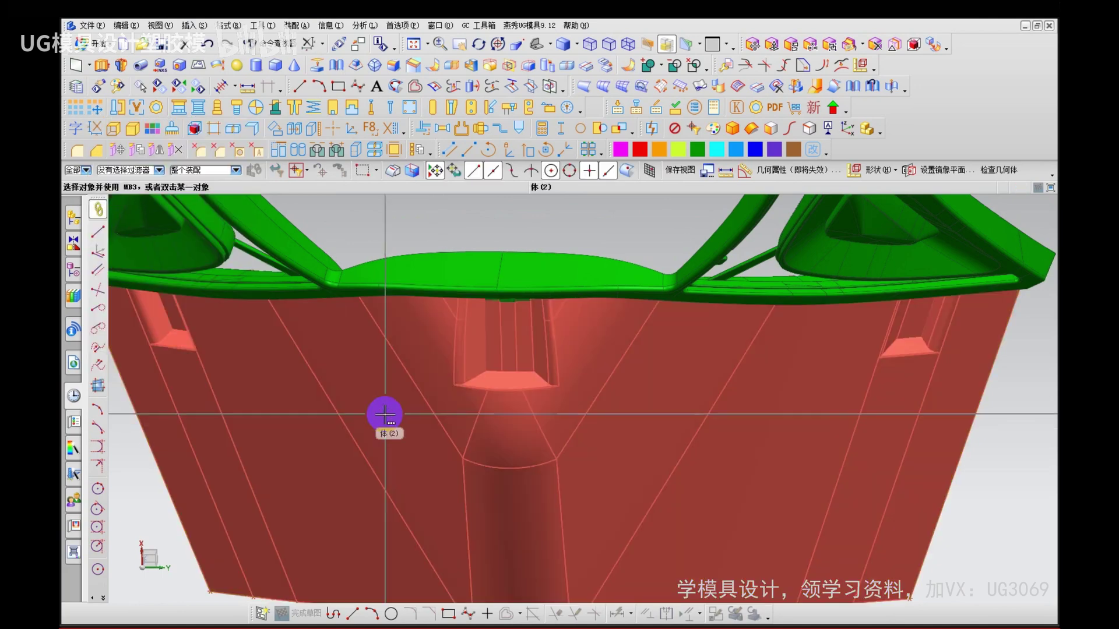
Step: Examine the slot areas where the yellow parting sheet meets the green frame, from several angles
{"action": "key", "text": "F8"}
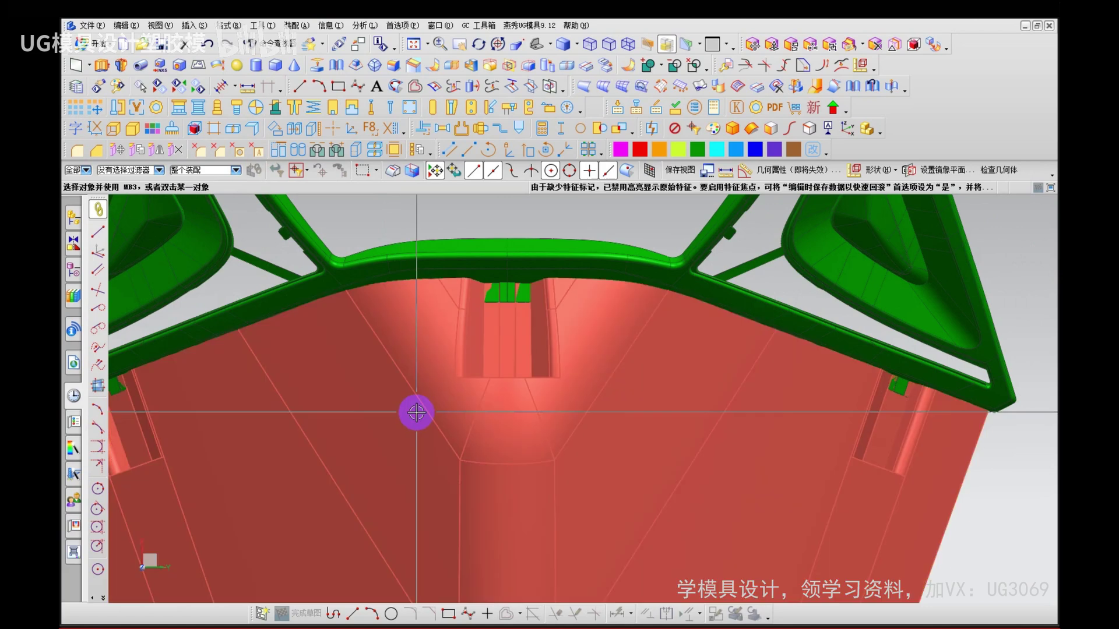
{"action": "scroll", "coordinate": [415, 412], "scroll_direction": "down", "scroll_amount": 5}
{"action": "middle_click_drag", "start_coordinate": [313, 449], "coordinate": [383, 441], "text": "shift"}
{"action": "mouse_move", "coordinate": [387, 324]}
{"action": "left_mouse_down"}
{"action": "mouse_move", "coordinate": [393, 362]}
{"action": "mouse_move", "coordinate": [394, 343]}
{"action": "left_mouse_up"}
{"action": "mouse_move", "coordinate": [497, 530]}
{"action": "left_mouse_down"}
{"action": "mouse_move", "coordinate": [461, 570]}
{"action": "mouse_move", "coordinate": [527, 541]}
{"action": "mouse_move", "coordinate": [472, 531]}
{"action": "mouse_move", "coordinate": [510, 542]}
{"action": "left_mouse_up"}
{"action": "mouse_move", "coordinate": [391, 366]}
{"action": "left_mouse_down"}
{"action": "mouse_move", "coordinate": [344, 295]}
{"action": "mouse_move", "coordinate": [377, 364]}
{"action": "left_mouse_up"}
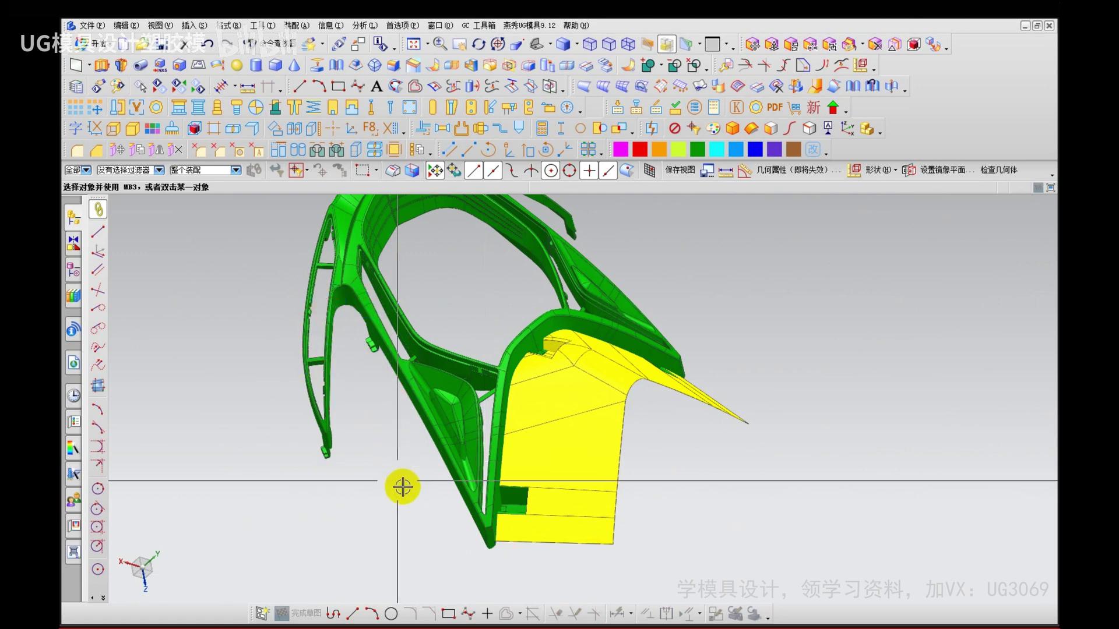
{"action": "mouse_move", "coordinate": [400, 487]}
{"action": "middle_mouse_down"}
{"action": "mouse_move", "coordinate": [388, 508]}
{"action": "mouse_move", "coordinate": [424, 501]}
{"action": "middle_mouse_up"}
{"action": "left_click_drag", "start_coordinate": [505, 491], "coordinate": [520, 496]}
{"action": "mouse_move", "coordinate": [541, 354]}
{"action": "left_mouse_down"}
{"action": "mouse_move", "coordinate": [557, 359]}
{"action": "mouse_move", "coordinate": [563, 342]}
{"action": "left_mouse_up"}
{"action": "left_click_drag", "start_coordinate": [700, 463], "coordinate": [698, 516]}
{"action": "left_click_drag", "start_coordinate": [666, 524], "coordinate": [814, 529]}
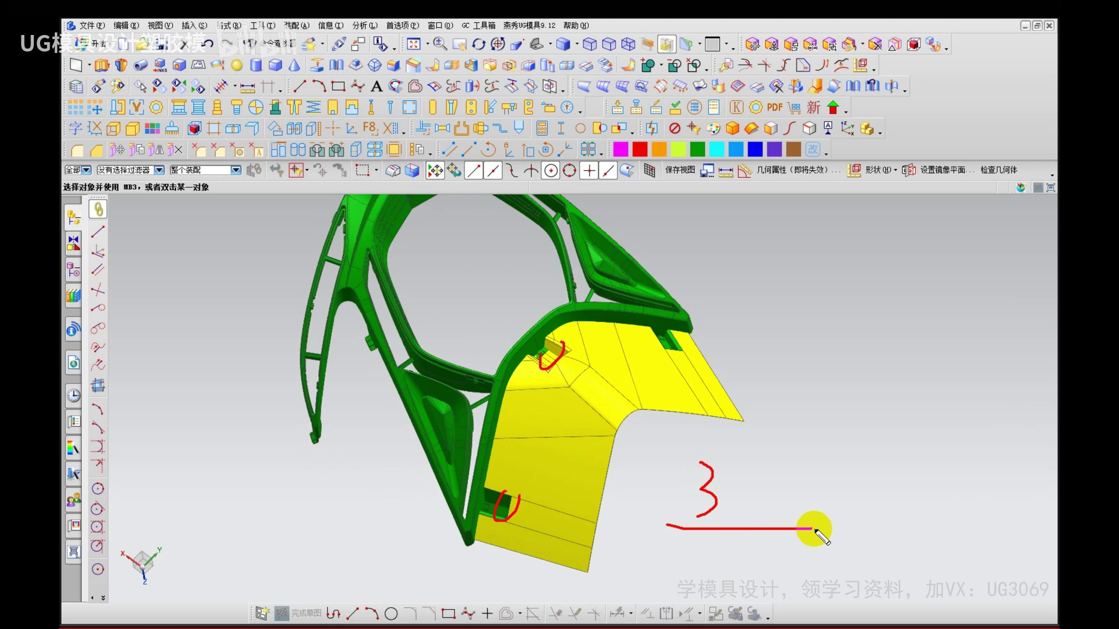
{"action": "key", "text": "Escape"}
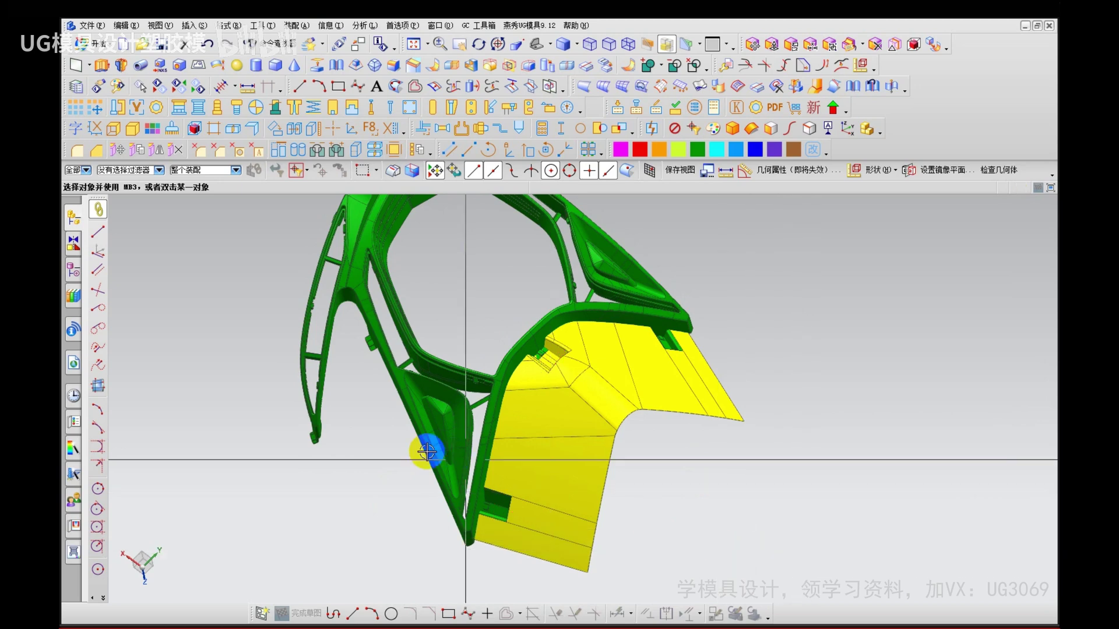
Step: Examine in plan view the frame's side and arm edges and how the yellow sheet extends from the lower edge
{"action": "scroll", "coordinate": [344, 314], "scroll_direction": "up", "scroll_amount": 1}
{"action": "scroll", "coordinate": [344, 315], "scroll_direction": "up", "scroll_amount": 2}
{"action": "mouse_move", "coordinate": [346, 375]}
{"action": "middle_mouse_down"}
{"action": "mouse_move", "coordinate": [345, 334]}
{"action": "mouse_move", "coordinate": [379, 425]}
{"action": "mouse_move", "coordinate": [359, 421]}
{"action": "mouse_move", "coordinate": [367, 457]}
{"action": "mouse_move", "coordinate": [327, 424]}
{"action": "mouse_move", "coordinate": [324, 443]}
{"action": "middle_mouse_up"}
{"action": "right_click", "coordinate": [376, 386]}
{"action": "left_click", "coordinate": [400, 314]}
{"action": "left_click_drag", "start_coordinate": [341, 491], "coordinate": [411, 307]}
{"action": "left_click_drag", "start_coordinate": [408, 265], "coordinate": [230, 357]}
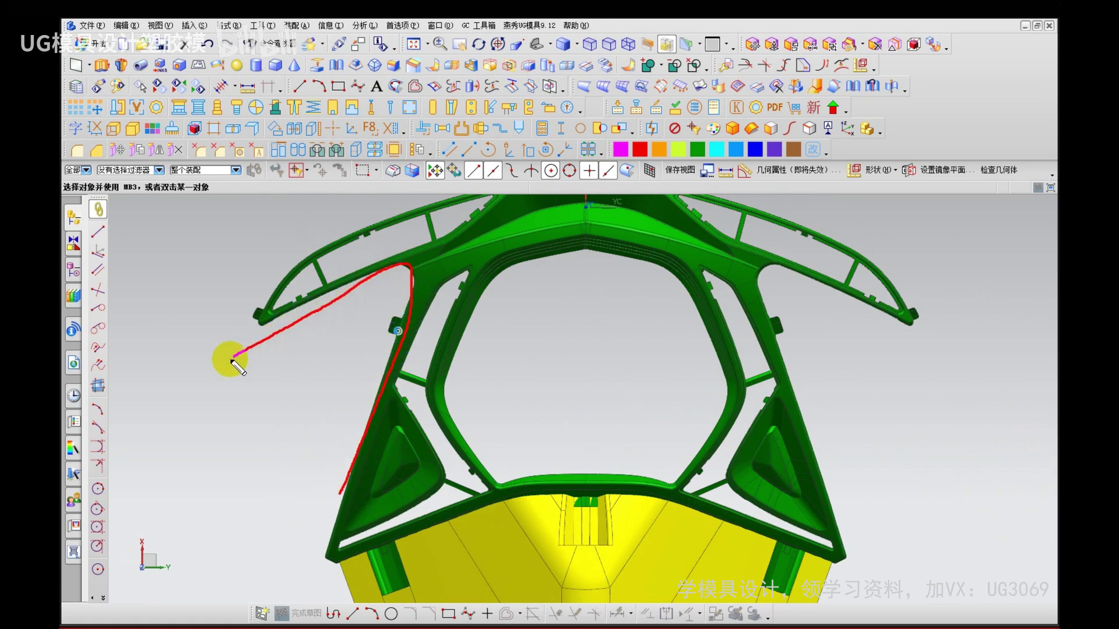
{"action": "key", "text": "Escape"}
{"action": "middle_click_drag", "start_coordinate": [299, 506], "coordinate": [298, 407], "text": "shift"}
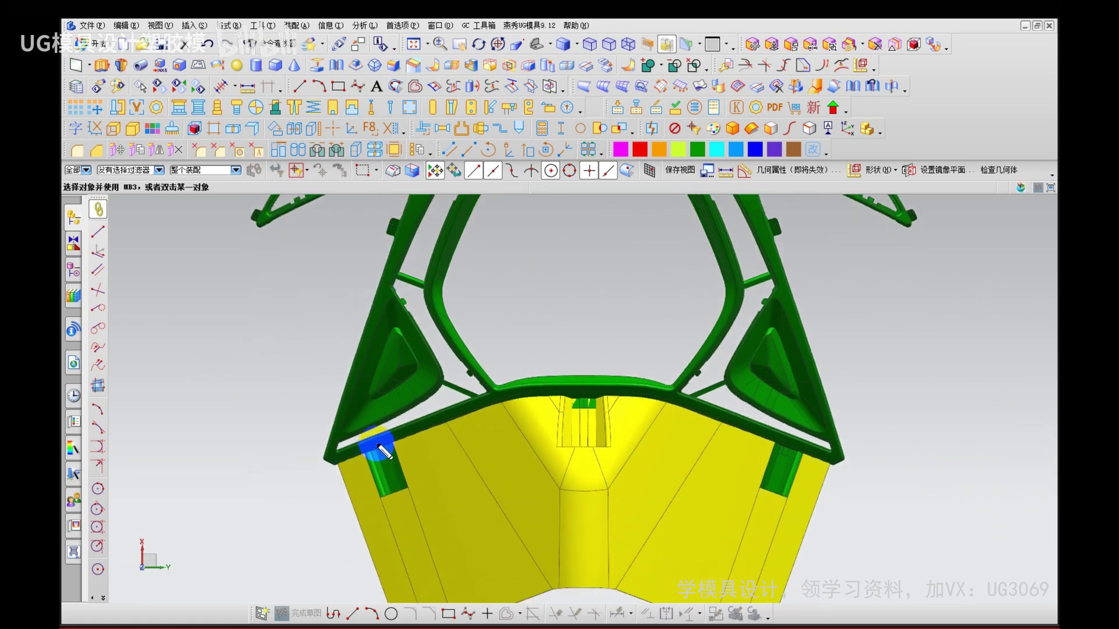
{"action": "mouse_move", "coordinate": [394, 445]}
{"action": "left_mouse_down"}
{"action": "mouse_move", "coordinate": [488, 406]}
{"action": "mouse_move", "coordinate": [608, 395]}
{"action": "left_mouse_up"}
{"action": "mouse_move", "coordinate": [510, 412]}
{"action": "left_mouse_down"}
{"action": "mouse_move", "coordinate": [536, 536]}
{"action": "mouse_move", "coordinate": [573, 535]}
{"action": "left_mouse_up"}
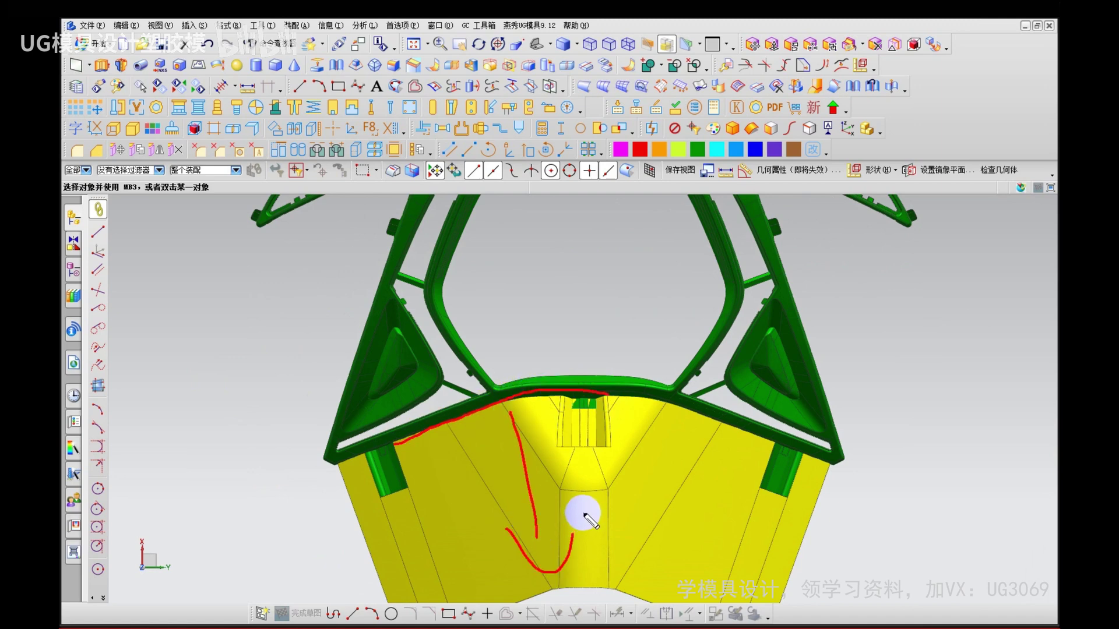
{"action": "left_click_drag", "start_coordinate": [422, 453], "coordinate": [448, 545]}
{"action": "mouse_move", "coordinate": [427, 548]}
{"action": "left_mouse_down"}
{"action": "mouse_move", "coordinate": [455, 565]}
{"action": "mouse_move", "coordinate": [481, 533]}
{"action": "mouse_move", "coordinate": [447, 518]}
{"action": "left_mouse_up"}
{"action": "key", "text": "Escape"}
{"action": "scroll", "coordinate": [301, 476], "scroll_direction": "down", "scroll_amount": 2}
{"action": "left_click_drag", "start_coordinate": [391, 546], "coordinate": [378, 564]}
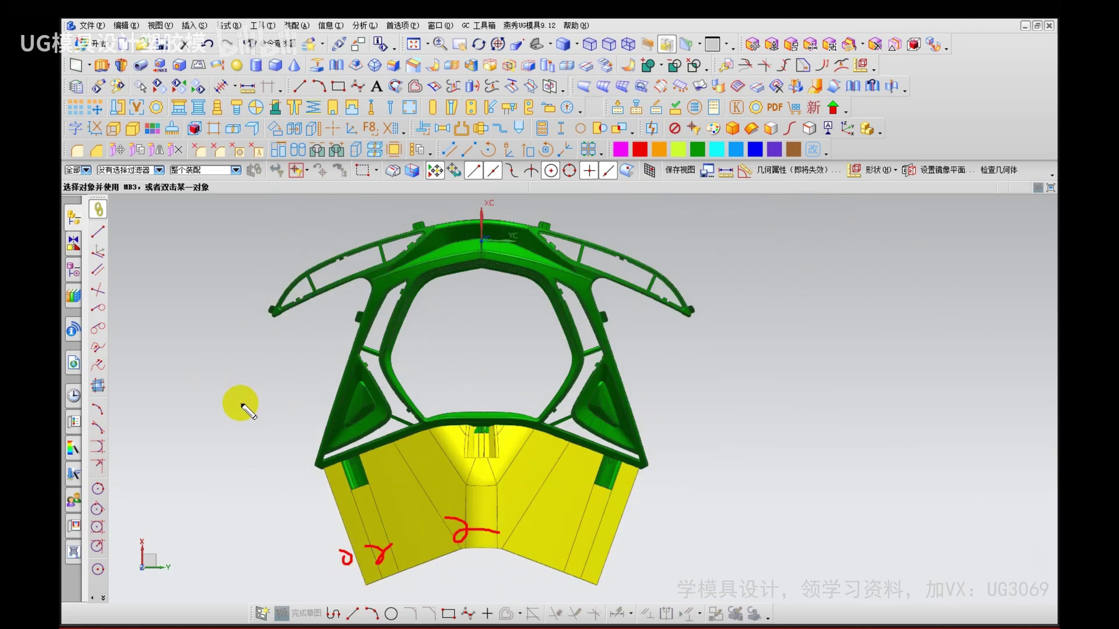
{"action": "key", "text": "Escape"}
{"action": "scroll", "coordinate": [288, 314], "scroll_direction": "up", "scroll_amount": 2}
{"action": "middle_click_drag", "start_coordinate": [288, 314], "coordinate": [287, 372], "text": "shift"}
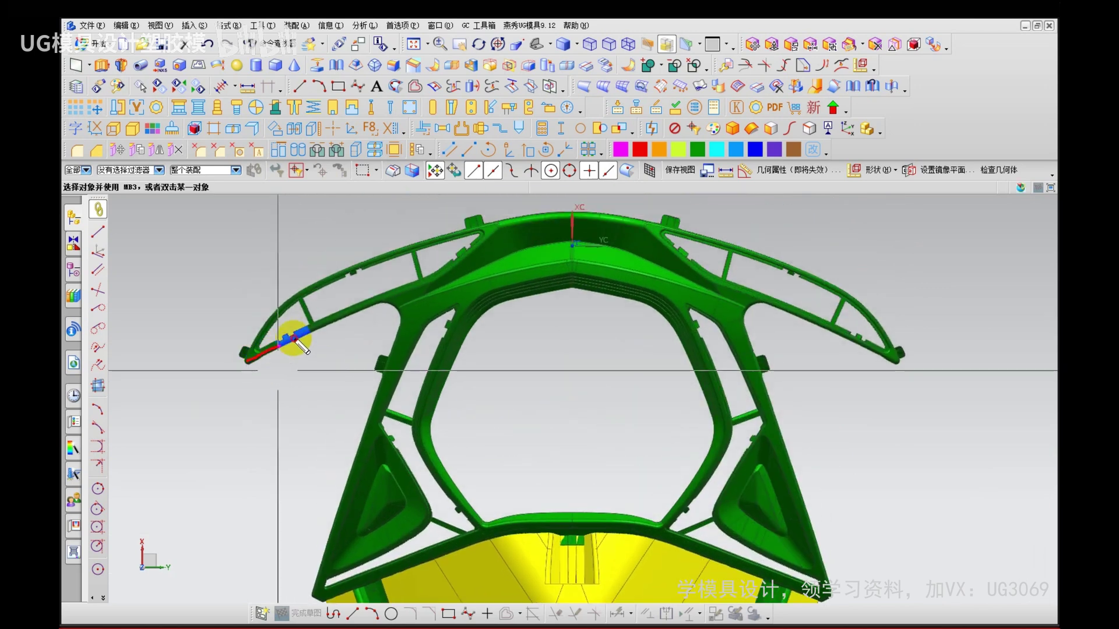
{"action": "mouse_move", "coordinate": [294, 341]}
{"action": "left_mouse_down"}
{"action": "mouse_move", "coordinate": [396, 295]}
{"action": "mouse_move", "coordinate": [376, 401]}
{"action": "mouse_move", "coordinate": [269, 464]}
{"action": "left_mouse_up"}
{"action": "key", "text": "Escape"}
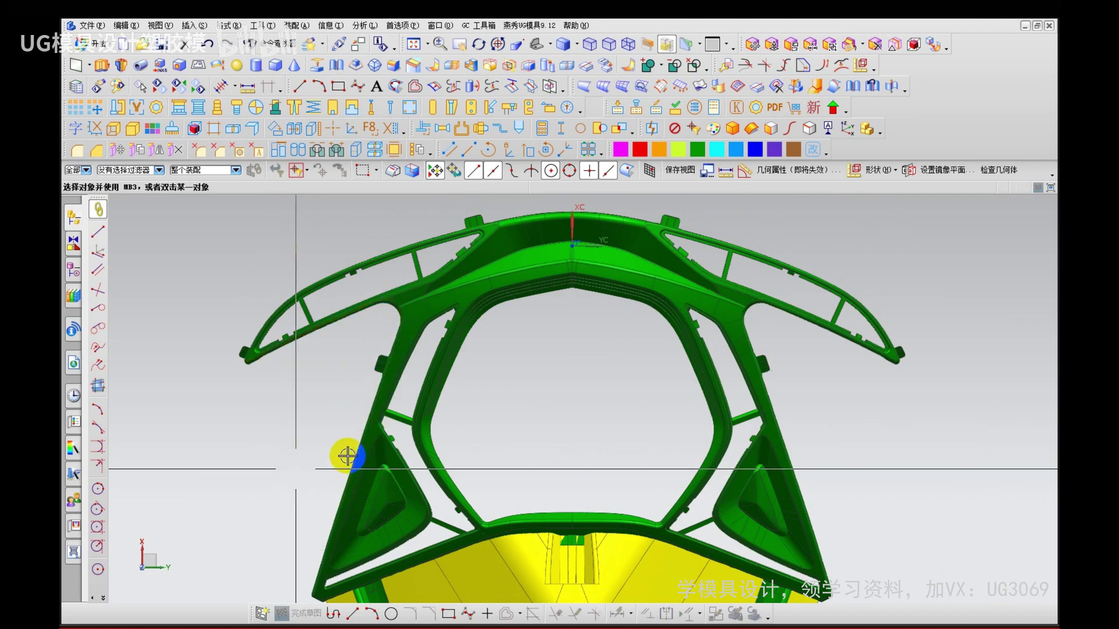
Step: Examine the frame's outer side edge in plan view and consider possible directions for extending the parting surface there
{"action": "left_click_drag", "start_coordinate": [380, 376], "coordinate": [348, 509]}
{"action": "mouse_move", "coordinate": [350, 455]}
{"action": "left_mouse_down"}
{"action": "mouse_move", "coordinate": [267, 547]}
{"action": "mouse_move", "coordinate": [319, 552]}
{"action": "mouse_move", "coordinate": [218, 458]}
{"action": "mouse_move", "coordinate": [286, 485]}
{"action": "mouse_move", "coordinate": [267, 382]}
{"action": "mouse_move", "coordinate": [280, 424]}
{"action": "left_mouse_up"}
{"action": "mouse_move", "coordinate": [367, 411]}
{"action": "left_mouse_down"}
{"action": "mouse_move", "coordinate": [314, 350]}
{"action": "mouse_move", "coordinate": [361, 344]}
{"action": "mouse_move", "coordinate": [342, 330]}
{"action": "mouse_move", "coordinate": [399, 335]}
{"action": "left_mouse_up"}
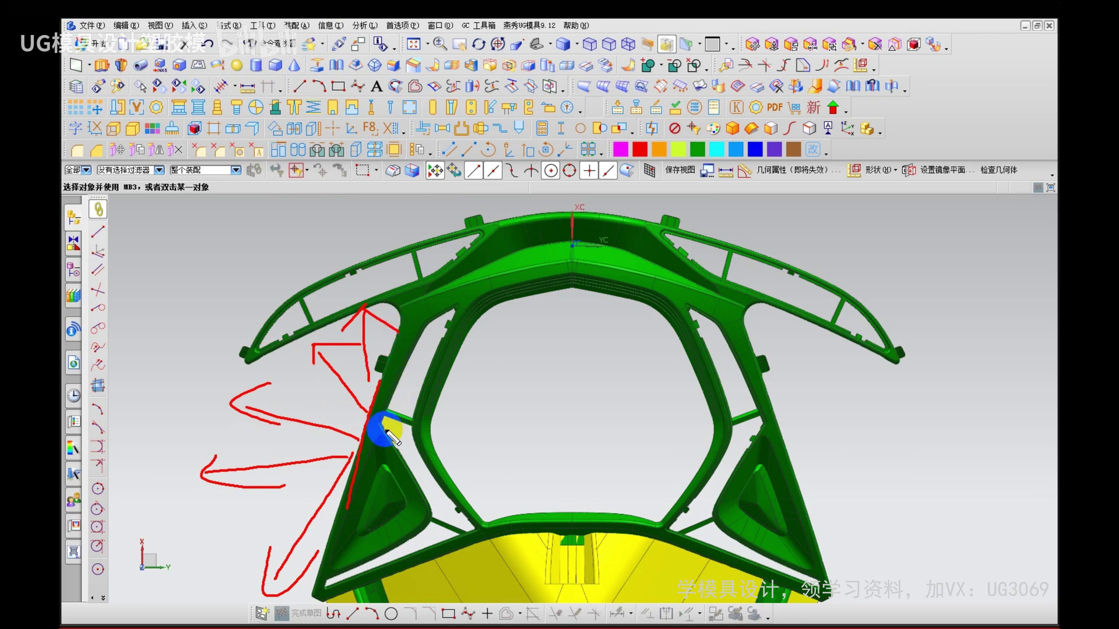
{"action": "mouse_move", "coordinate": [364, 437]}
{"action": "left_mouse_down"}
{"action": "mouse_move", "coordinate": [503, 448]}
{"action": "mouse_move", "coordinate": [461, 463]}
{"action": "left_mouse_up"}
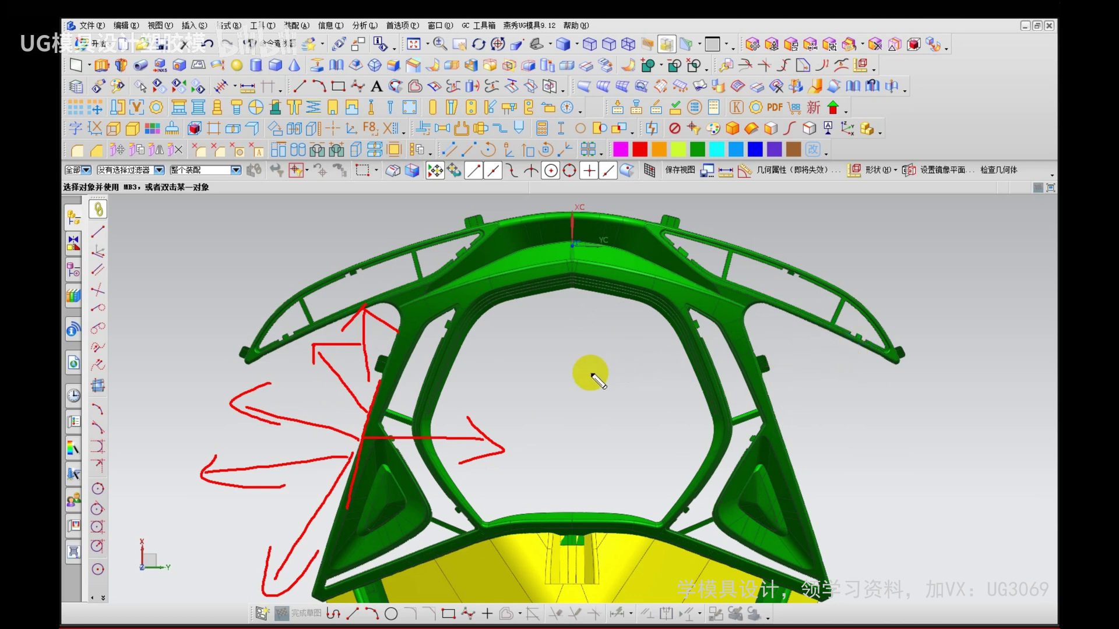
{"action": "key", "text": "Escape"}
{"action": "mouse_move", "coordinate": [385, 362]}
{"action": "left_mouse_down"}
{"action": "mouse_move", "coordinate": [306, 568]}
{"action": "mouse_move", "coordinate": [225, 530]}
{"action": "mouse_move", "coordinate": [262, 295]}
{"action": "mouse_move", "coordinate": [379, 370]}
{"action": "left_mouse_up"}
{"action": "left_click_drag", "start_coordinate": [361, 434], "coordinate": [537, 465]}
{"action": "left_click_drag", "start_coordinate": [528, 444], "coordinate": [479, 501]}
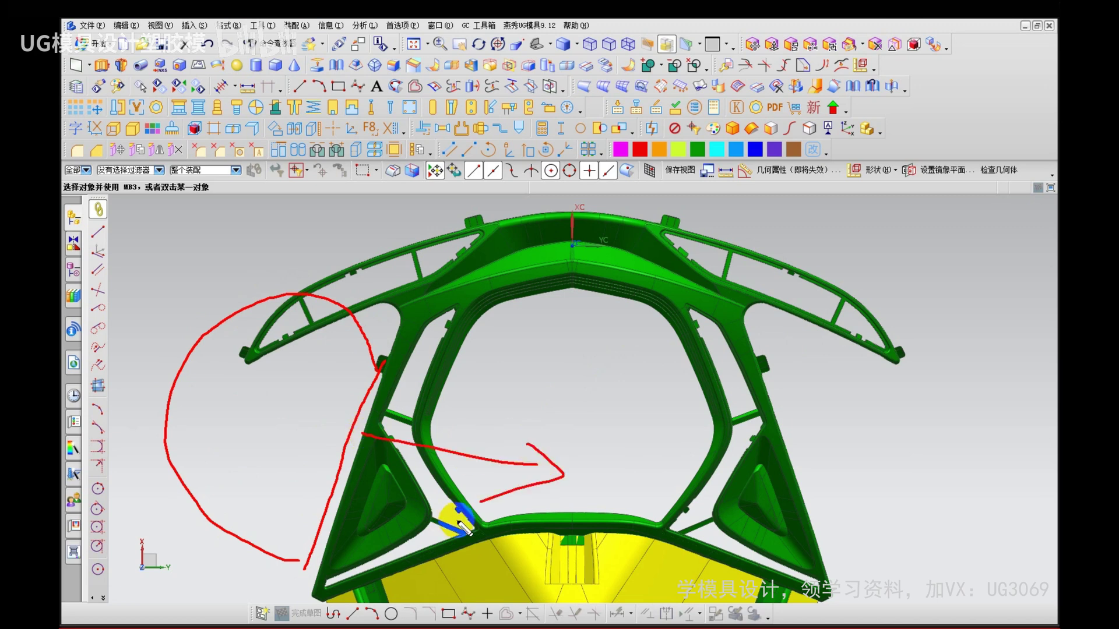
{"action": "key", "text": "Escape"}
{"action": "left_click_drag", "start_coordinate": [382, 380], "coordinate": [345, 479]}
{"action": "mouse_move", "coordinate": [357, 430]}
{"action": "left_mouse_down"}
{"action": "mouse_move", "coordinate": [296, 414]}
{"action": "mouse_move", "coordinate": [305, 457]}
{"action": "left_mouse_up"}
{"action": "key", "text": "Escape"}
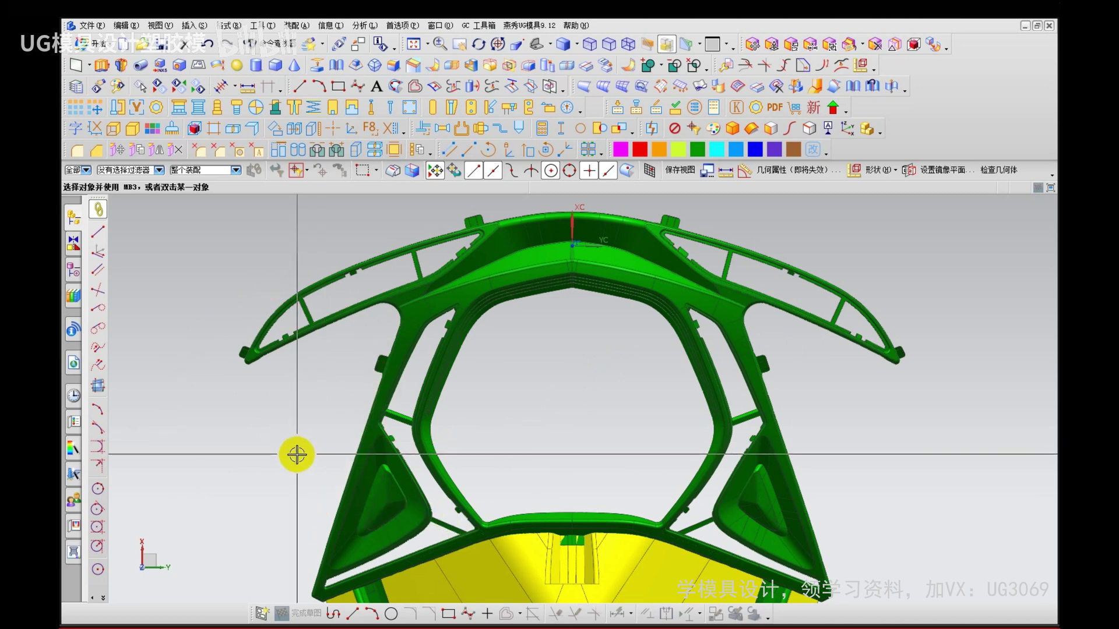
Step: Examine the frame's outer side wall, curved arm and hooks up close from an oblique side view
{"action": "mouse_move", "coordinate": [297, 455]}
{"action": "middle_mouse_down"}
{"action": "mouse_move", "coordinate": [298, 464]}
{"action": "mouse_move", "coordinate": [305, 400]}
{"action": "mouse_move", "coordinate": [350, 342]}
{"action": "mouse_move", "coordinate": [405, 403]}
{"action": "middle_mouse_up"}
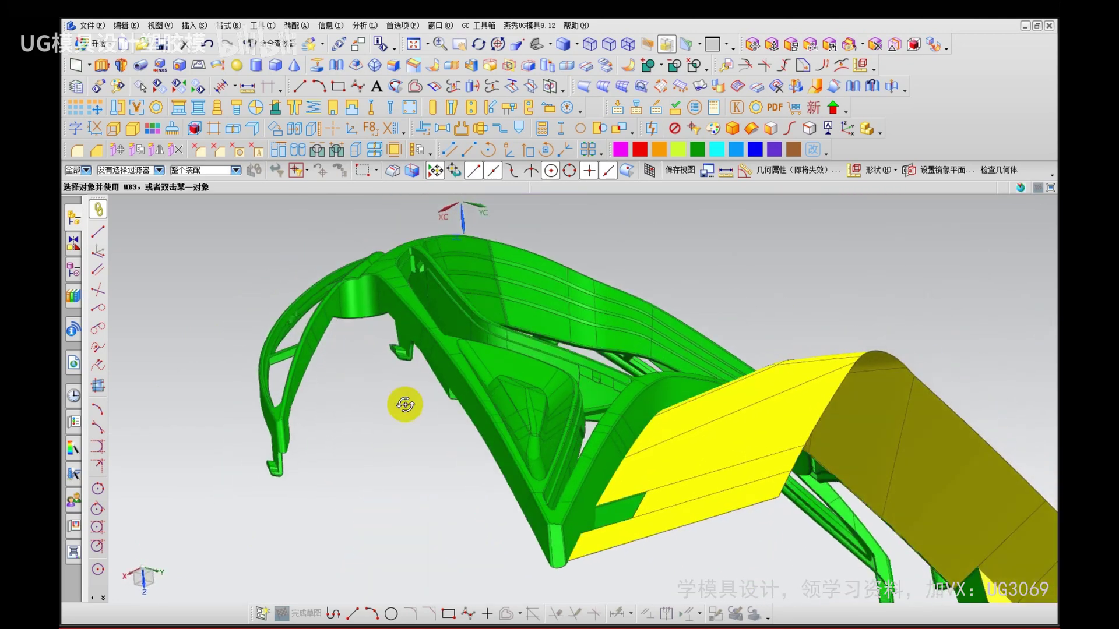
{"action": "mouse_move", "coordinate": [446, 398]}
{"action": "left_mouse_down"}
{"action": "mouse_move", "coordinate": [376, 407]}
{"action": "mouse_move", "coordinate": [436, 430]}
{"action": "left_mouse_up"}
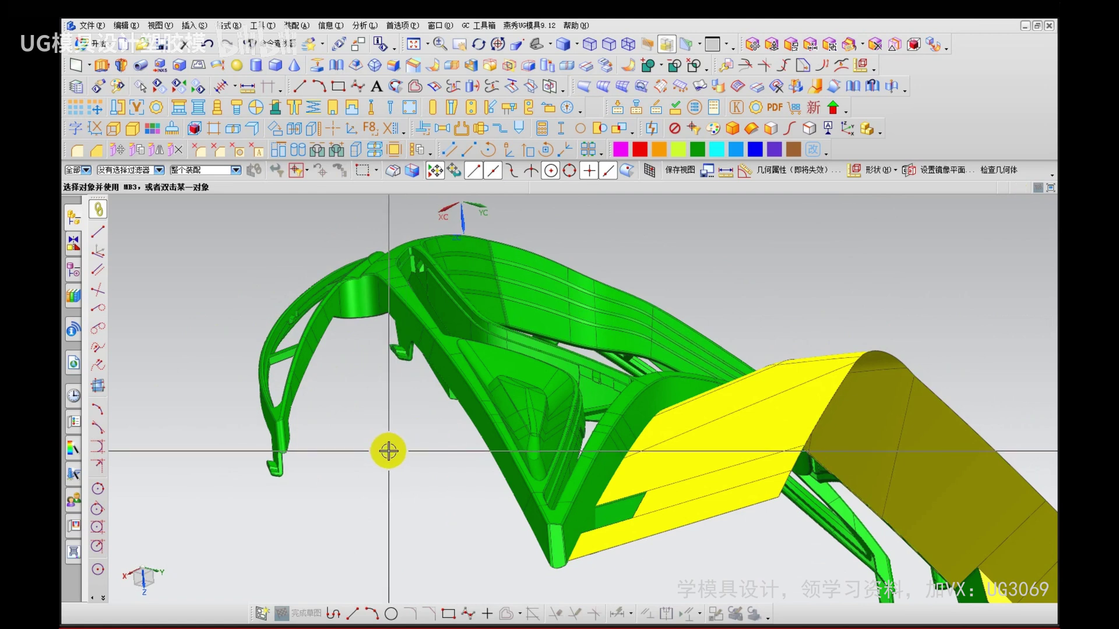
{"action": "scroll", "coordinate": [323, 338], "scroll_direction": "up", "scroll_amount": 3}
{"action": "left_click_drag", "start_coordinate": [337, 281], "coordinate": [278, 440]}
{"action": "left_click_drag", "start_coordinate": [315, 370], "coordinate": [386, 377]}
{"action": "left_click_drag", "start_coordinate": [382, 356], "coordinate": [398, 391]}
{"action": "key", "text": "Escape"}
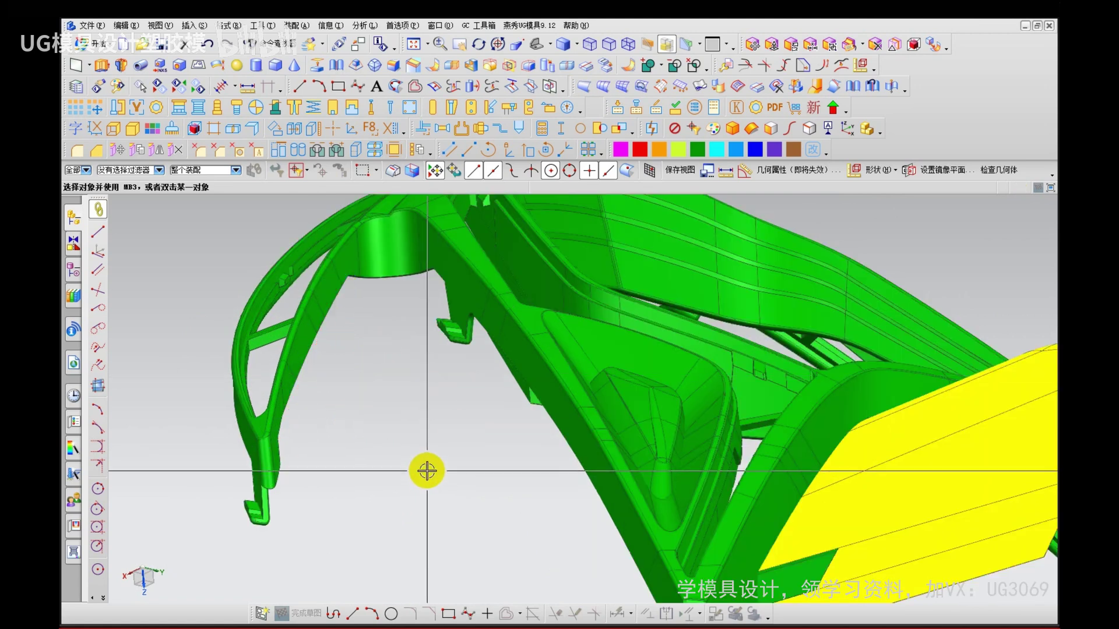
{"action": "left_click_drag", "start_coordinate": [391, 375], "coordinate": [431, 400]}
{"action": "mouse_move", "coordinate": [389, 450]}
{"action": "left_mouse_down"}
{"action": "mouse_move", "coordinate": [452, 439]}
{"action": "mouse_move", "coordinate": [432, 475]}
{"action": "left_mouse_up"}
{"action": "left_click_drag", "start_coordinate": [431, 435], "coordinate": [420, 461]}
{"action": "left_click_drag", "start_coordinate": [457, 403], "coordinate": [504, 391]}
{"action": "left_click_drag", "start_coordinate": [495, 438], "coordinate": [513, 464]}
{"action": "left_click_drag", "start_coordinate": [371, 523], "coordinate": [621, 522]}
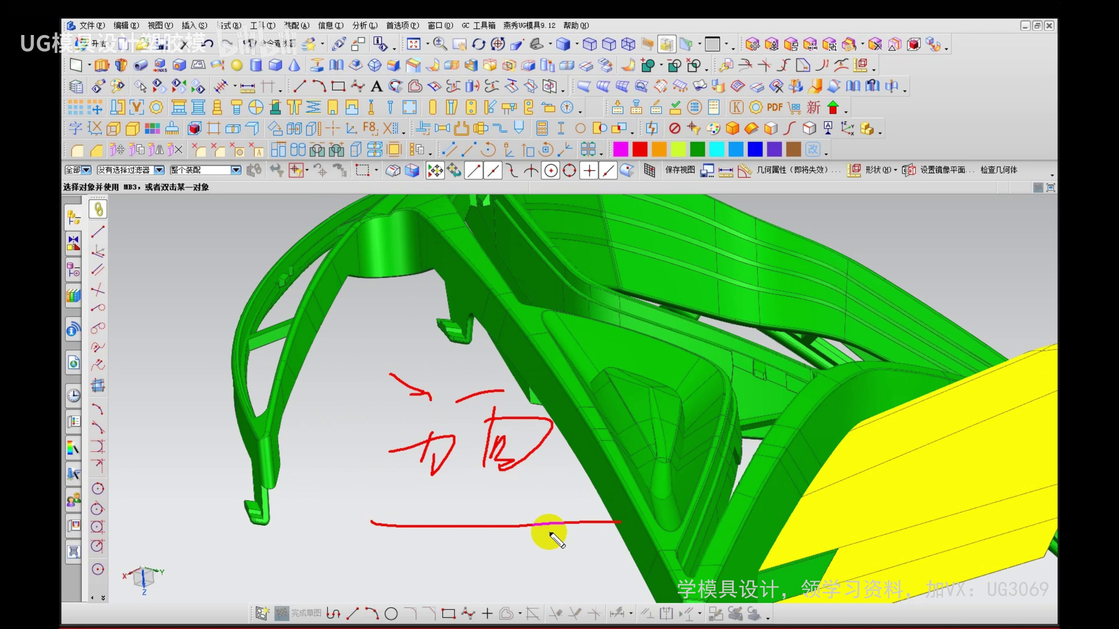
{"action": "key", "text": "Escape"}
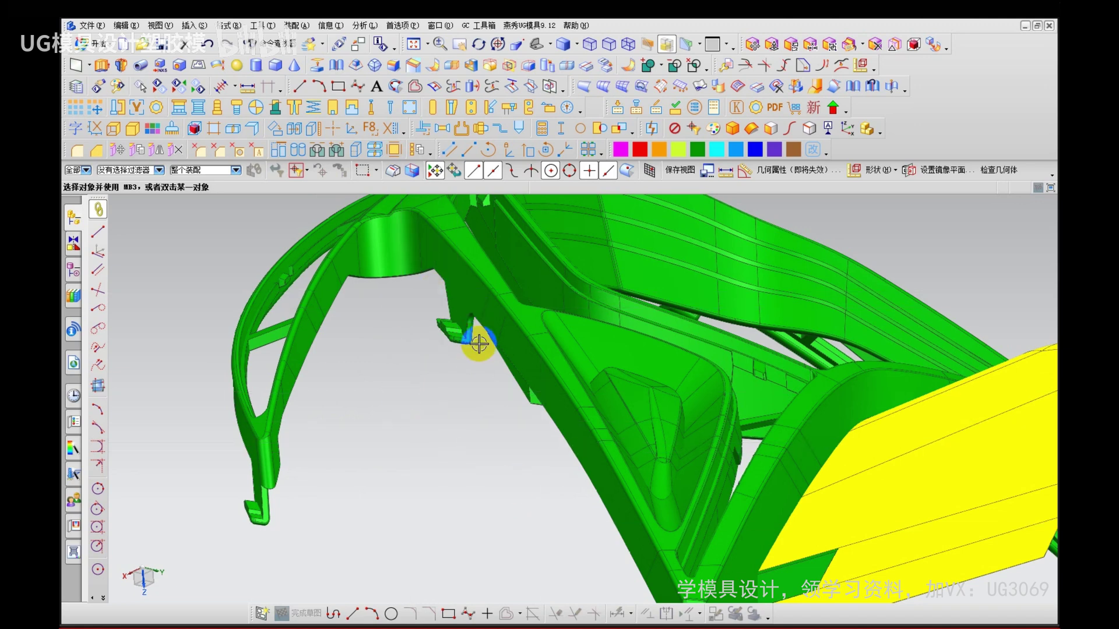
Step: Review the whole frame in plan and oblique views, and switch the shaded model to the face analysis display
{"action": "scroll", "coordinate": [448, 416], "scroll_direction": "down", "scroll_amount": 3}
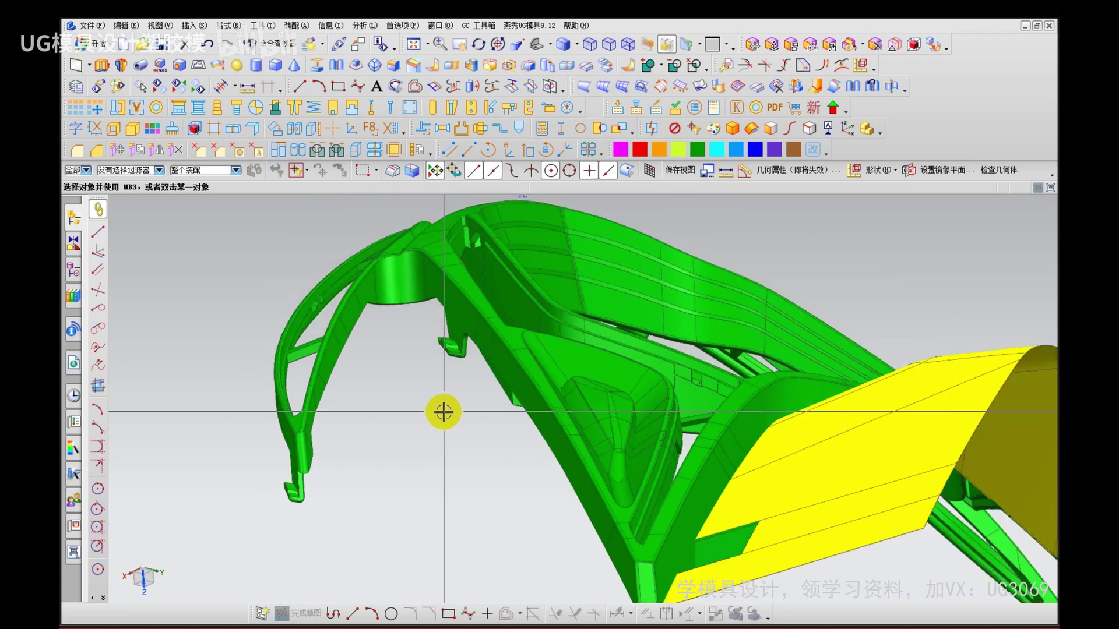
{"action": "middle_click_drag", "start_coordinate": [449, 421], "coordinate": [436, 368]}
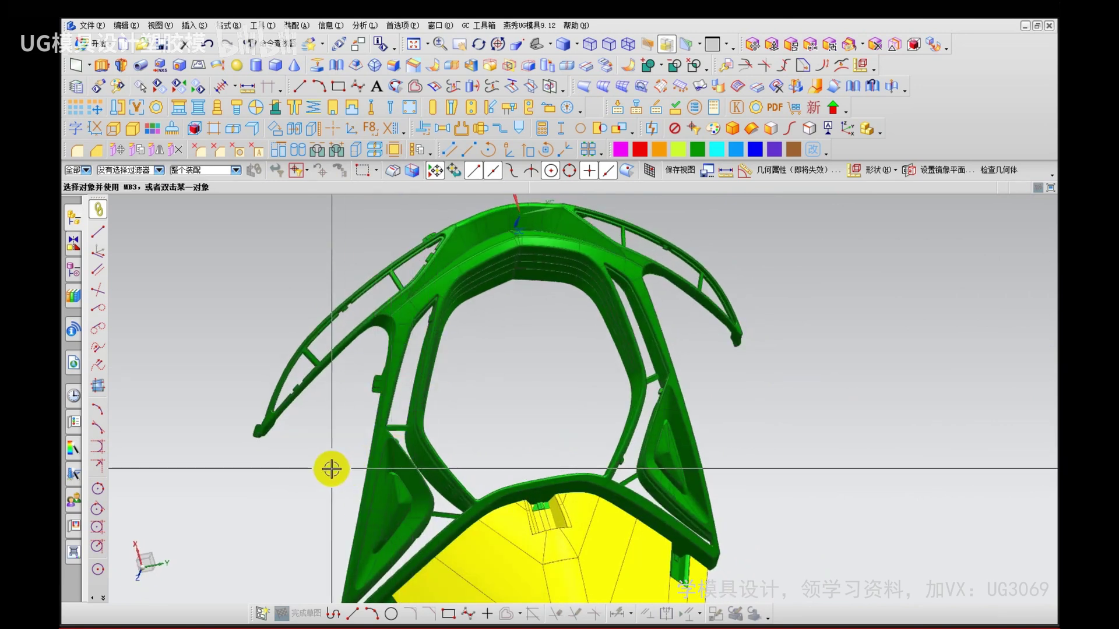
{"action": "mouse_move", "coordinate": [319, 484]}
{"action": "middle_mouse_down"}
{"action": "mouse_move", "coordinate": [315, 498]}
{"action": "mouse_move", "coordinate": [331, 443]}
{"action": "middle_mouse_up"}
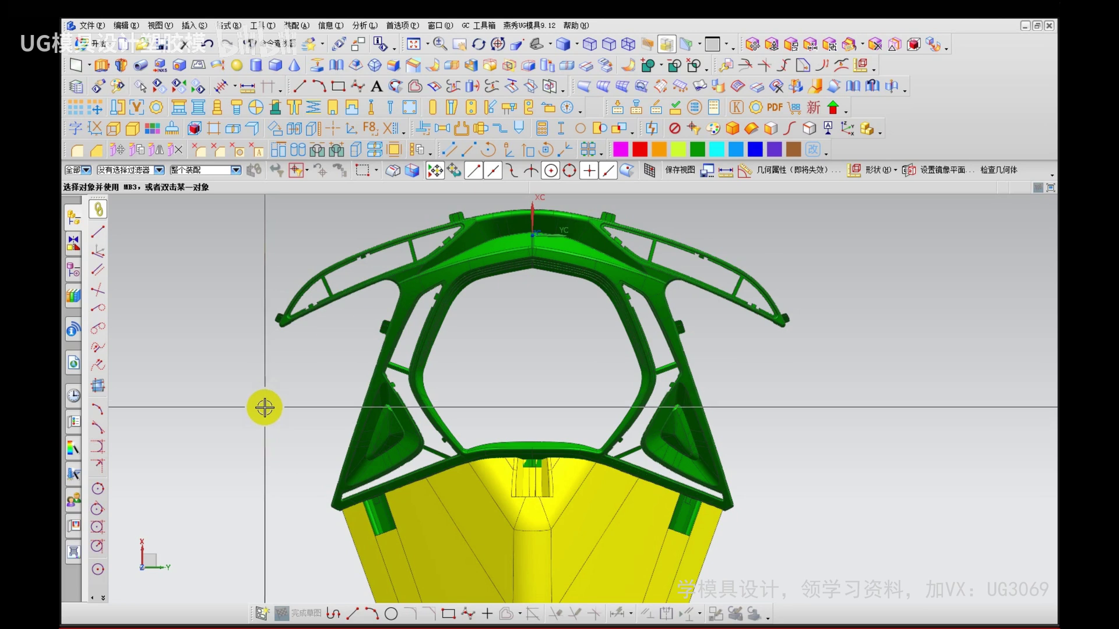
{"action": "scroll", "coordinate": [266, 405], "scroll_direction": "up", "scroll_amount": 2}
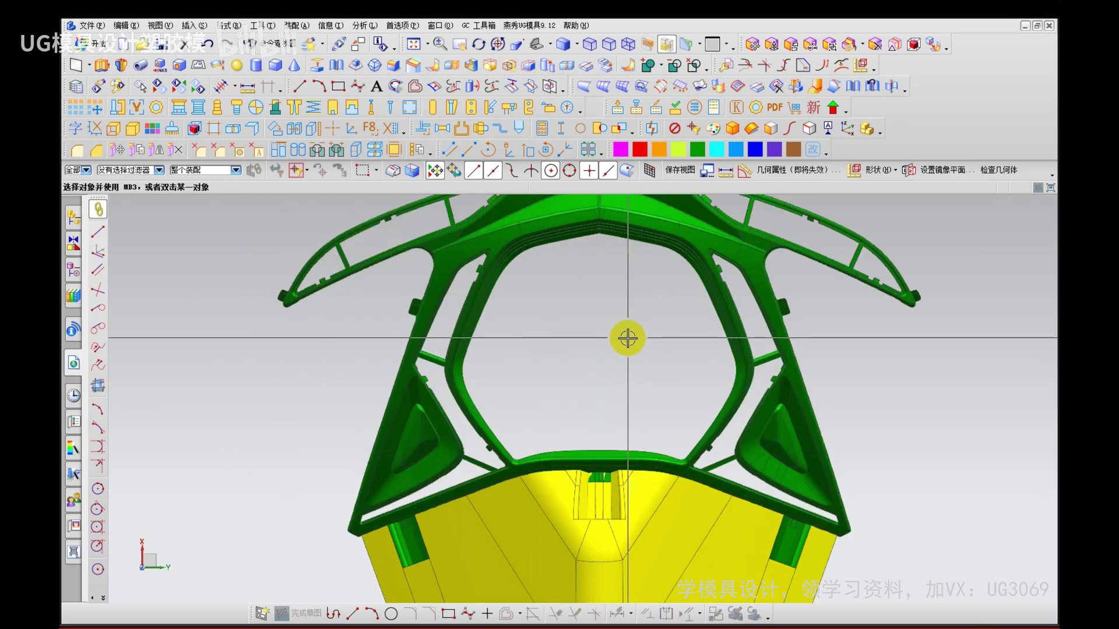
{"action": "middle_click_drag", "start_coordinate": [407, 402], "coordinate": [414, 350]}
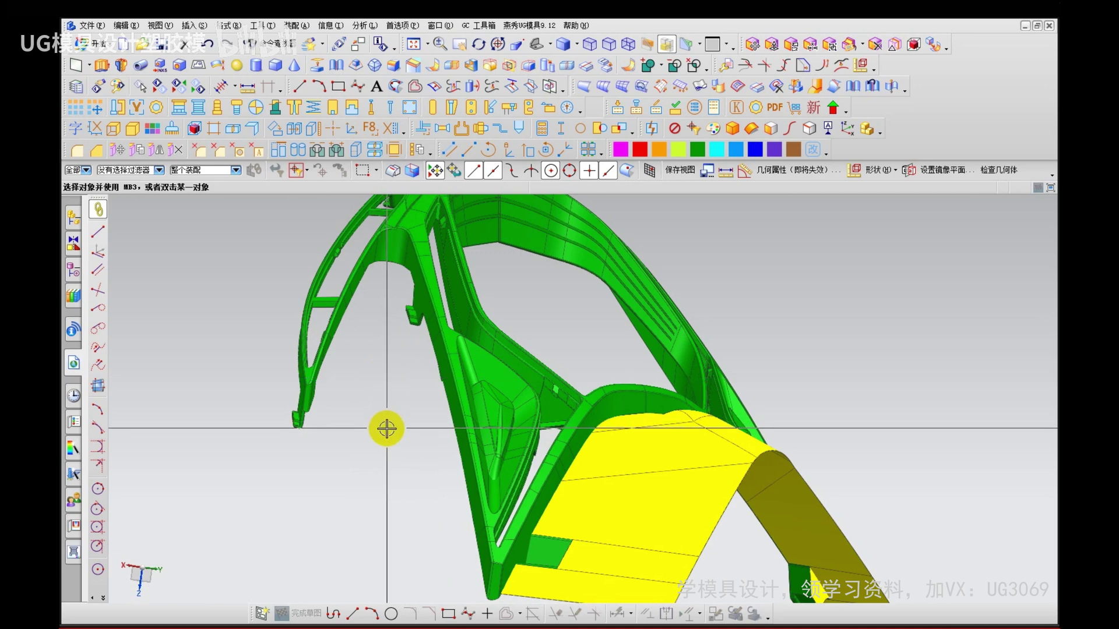
{"action": "left_click", "coordinate": [406, 427]}
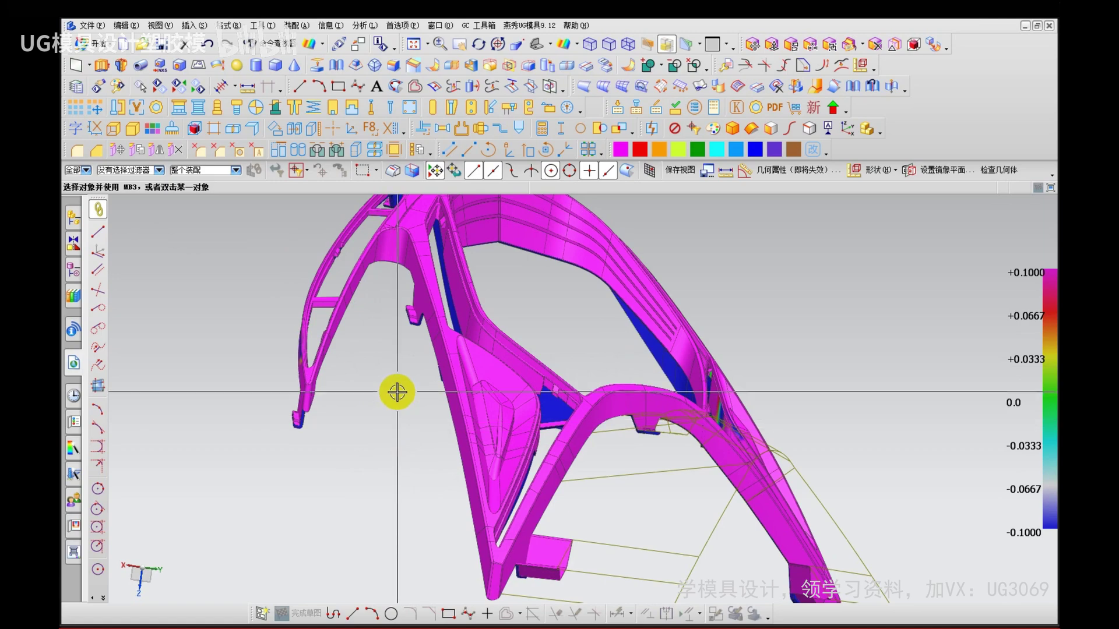
Step: Start extracting single faces and select the three narrow edge faces along the frame's outer side leading toward the hook
{"action": "scroll", "coordinate": [413, 339], "scroll_direction": "up", "scroll_amount": 3}
{"action": "middle_click_drag", "start_coordinate": [417, 342], "coordinate": [407, 400]}
{"action": "scroll", "coordinate": [434, 394], "scroll_direction": "up", "scroll_amount": 3}
{"action": "scroll", "coordinate": [407, 400], "scroll_direction": "up", "scroll_amount": 1}
{"action": "scroll", "coordinate": [529, 442], "scroll_direction": "up", "scroll_amount": 2}
{"action": "key", "text": "e"}
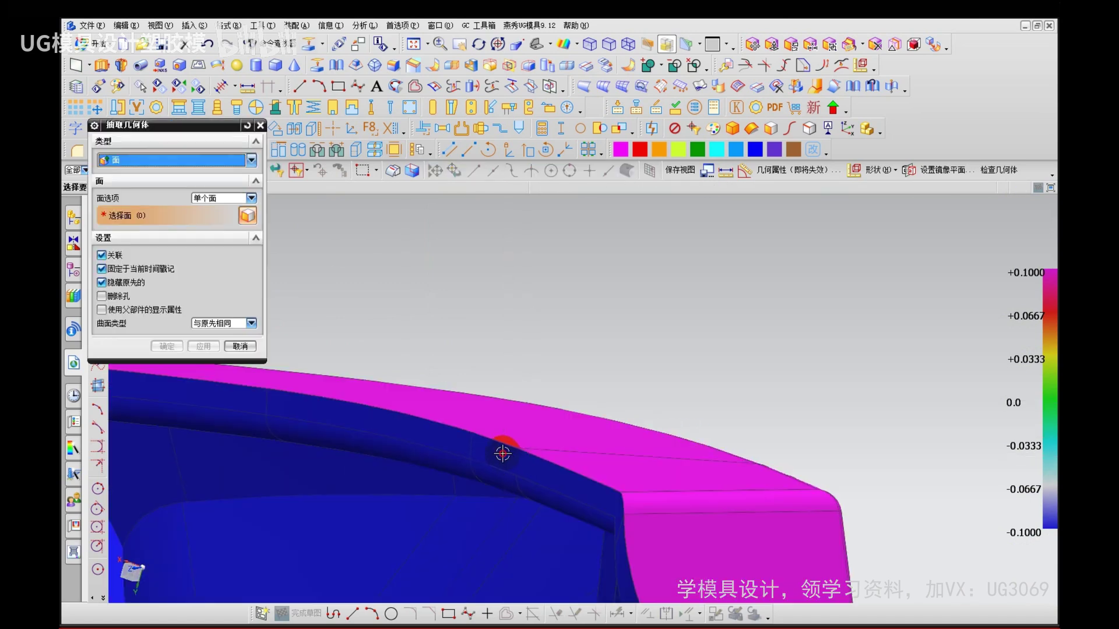
{"action": "left_click", "coordinate": [502, 452]}
{"action": "left_click", "coordinate": [323, 420]}
{"action": "left_click", "coordinate": [243, 403]}
{"action": "scroll", "coordinate": [790, 401], "scroll_direction": "down", "scroll_amount": 5}
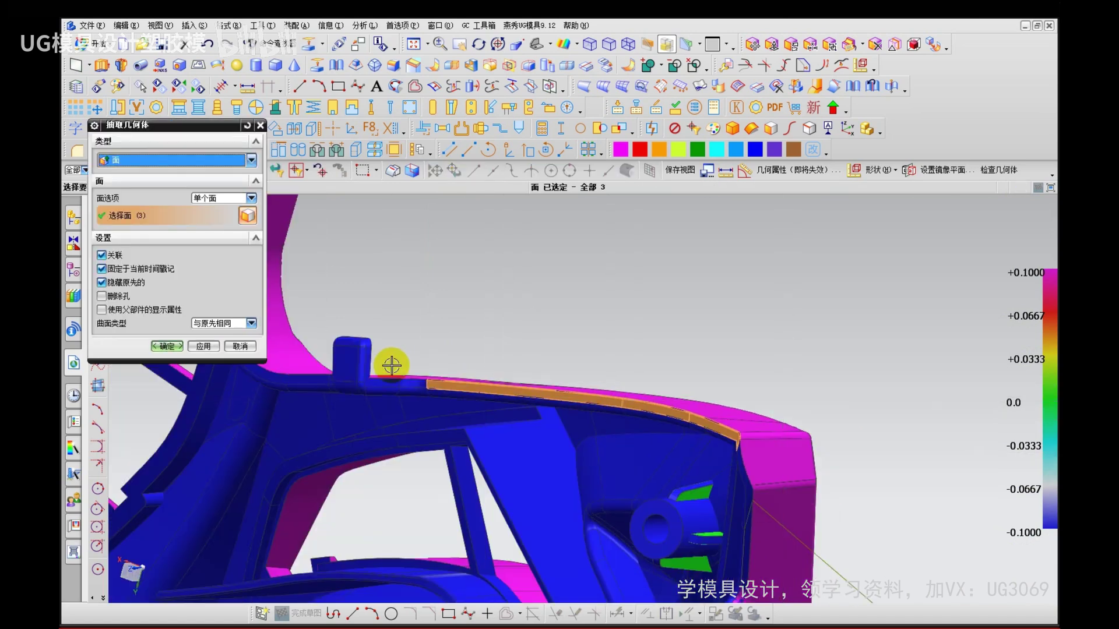
Step: Add the curved arch edge face and the two adjacent narrow edge faces up the arm to the extraction
{"action": "scroll", "coordinate": [389, 369], "scroll_direction": "up", "scroll_amount": 2}
{"action": "middle_click_drag", "start_coordinate": [342, 399], "coordinate": [365, 357]}
{"action": "left_click", "coordinate": [395, 373]}
{"action": "scroll", "coordinate": [395, 373], "scroll_direction": "up", "scroll_amount": 2}
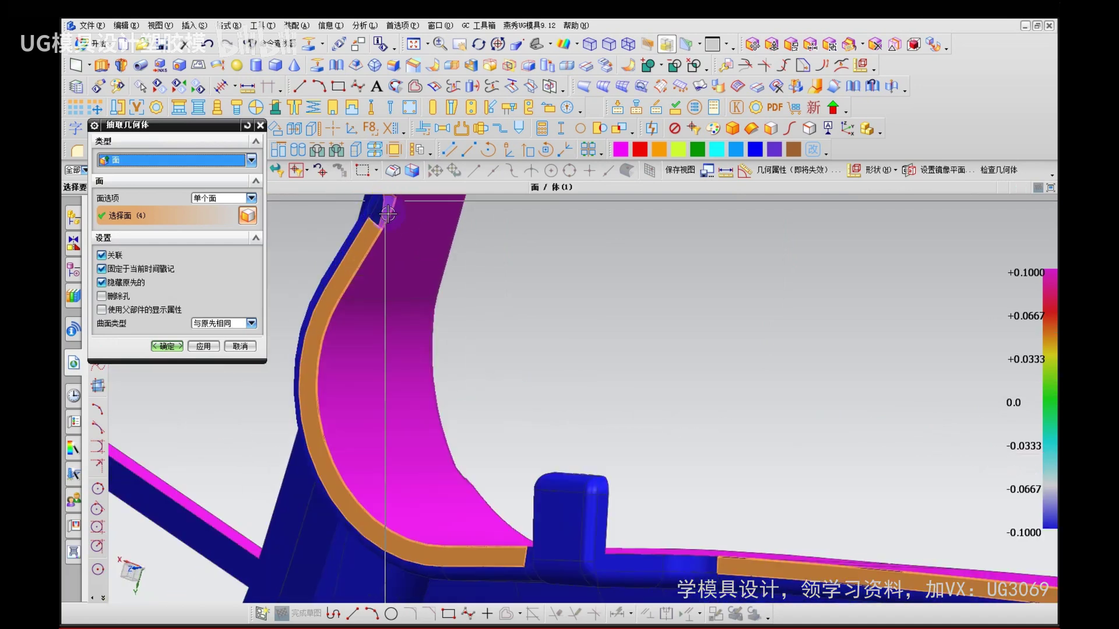
{"action": "middle_click_drag", "start_coordinate": [494, 292], "coordinate": [484, 403]}
{"action": "left_click", "coordinate": [401, 274]}
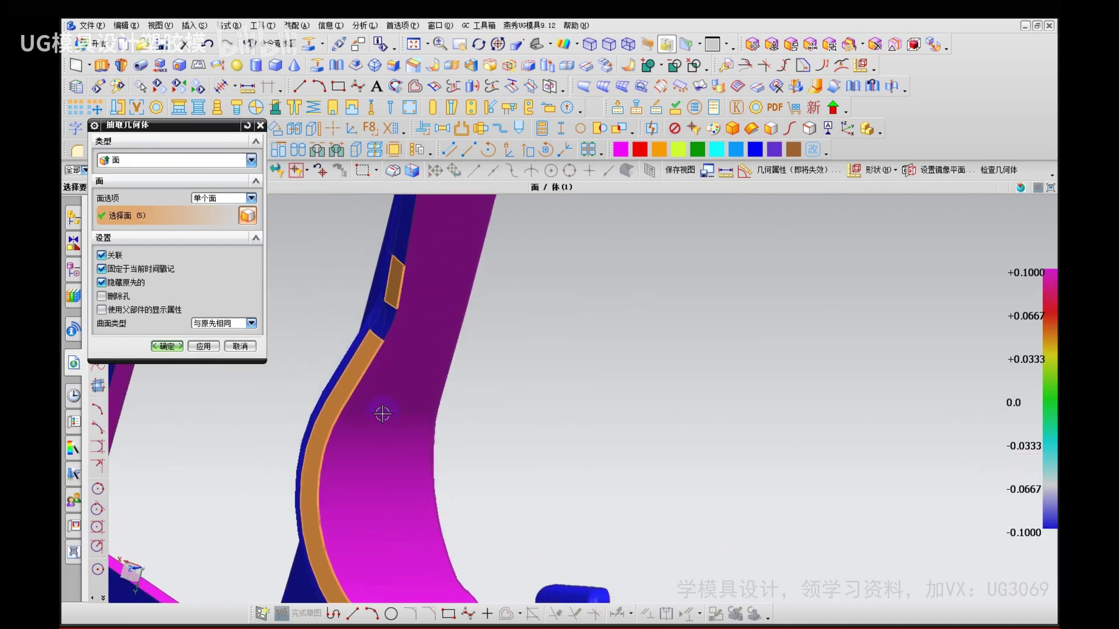
{"action": "scroll", "coordinate": [382, 412], "scroll_direction": "down", "scroll_amount": 1}
{"action": "left_click", "coordinate": [401, 280]}
Step: Add the long edge face farther up the arm, complete the face extraction, and show all hidden objects again
{"action": "scroll", "coordinate": [403, 399], "scroll_direction": "down", "scroll_amount": 1}
{"action": "scroll", "coordinate": [408, 458], "scroll_direction": "down", "scroll_amount": 3}
{"action": "scroll", "coordinate": [424, 302], "scroll_direction": "up", "scroll_amount": 3}
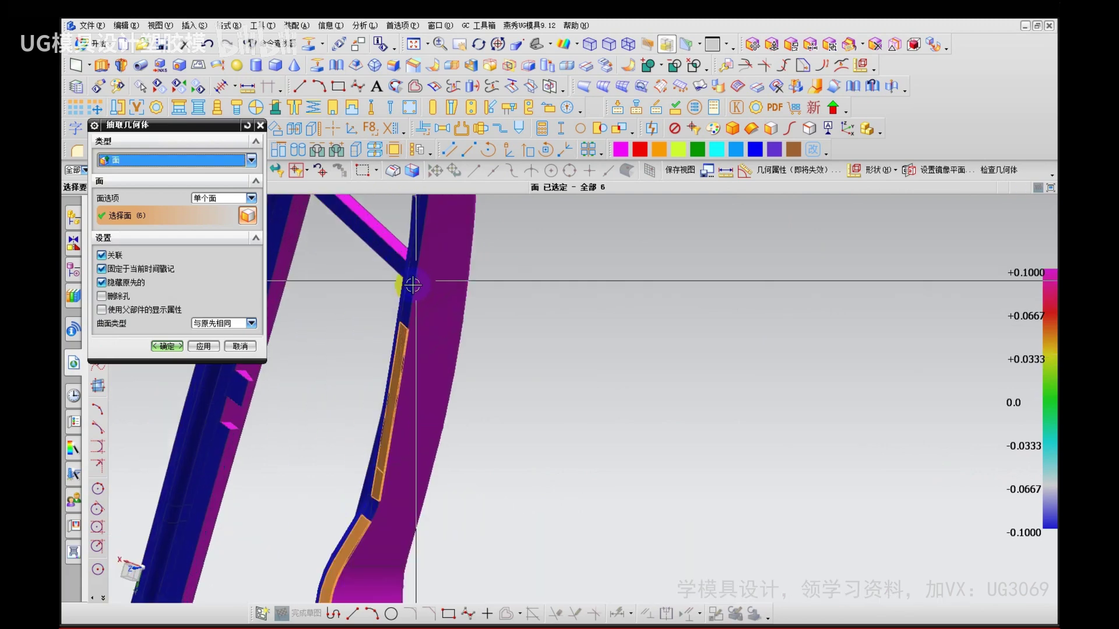
{"action": "left_click", "coordinate": [410, 295]}
{"action": "scroll", "coordinate": [410, 373], "scroll_direction": "down", "scroll_amount": 3}
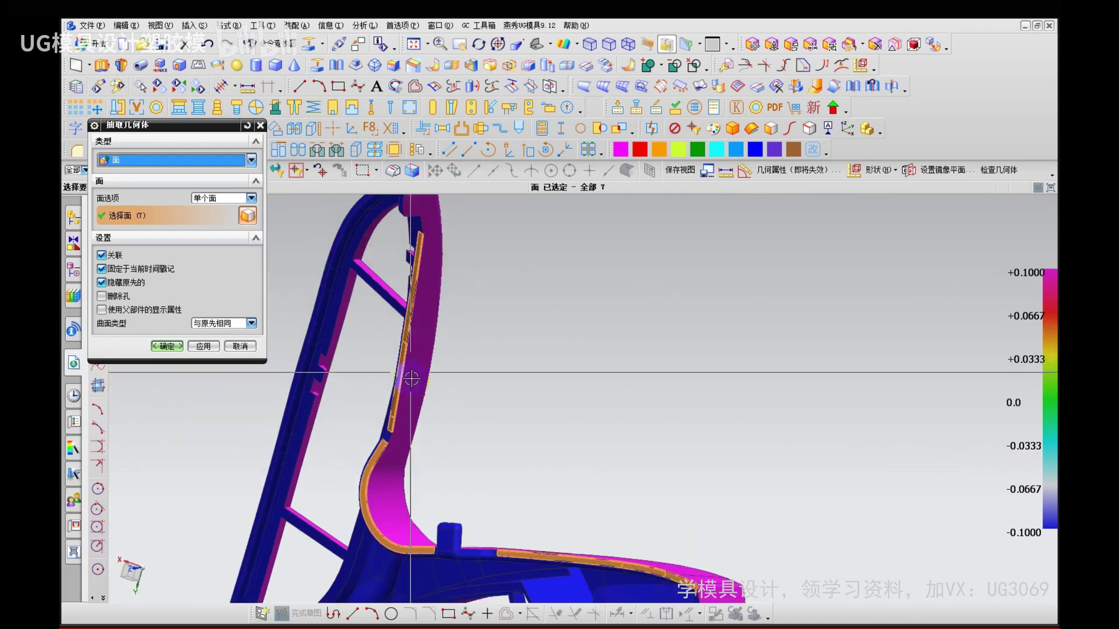
{"action": "middle_click", "coordinate": [477, 349]}
{"action": "scroll", "coordinate": [492, 347], "scroll_direction": "down", "scroll_amount": 2}
{"action": "middle_click_drag", "start_coordinate": [488, 446], "coordinate": [423, 506]}
{"action": "key", "text": "ctrl+shift+u"}
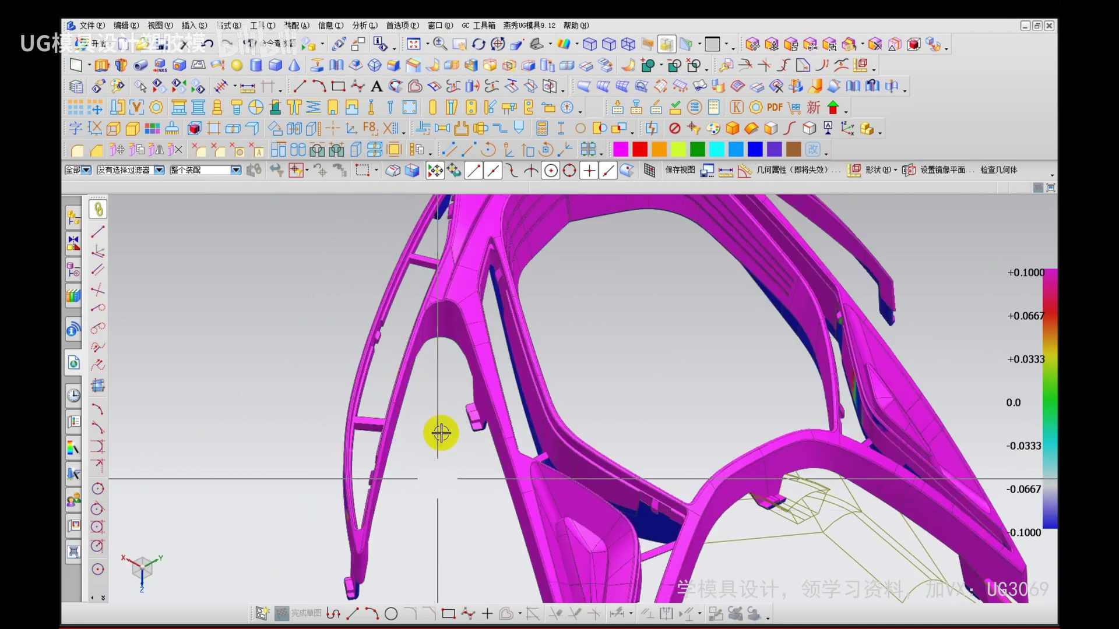
Step: Examine the hook and the stepped edge beside it up close on the frame's outer side wall
{"action": "right_click_drag", "start_coordinate": [441, 434], "coordinate": [474, 460]}
{"action": "scroll", "coordinate": [492, 405], "scroll_direction": "up", "scroll_amount": 3}
{"action": "scroll", "coordinate": [492, 405], "scroll_direction": "up", "scroll_amount": 3}
{"action": "middle_click_drag", "start_coordinate": [484, 408], "coordinate": [499, 385]}
{"action": "right_click_drag", "start_coordinate": [321, 423], "coordinate": [345, 478]}
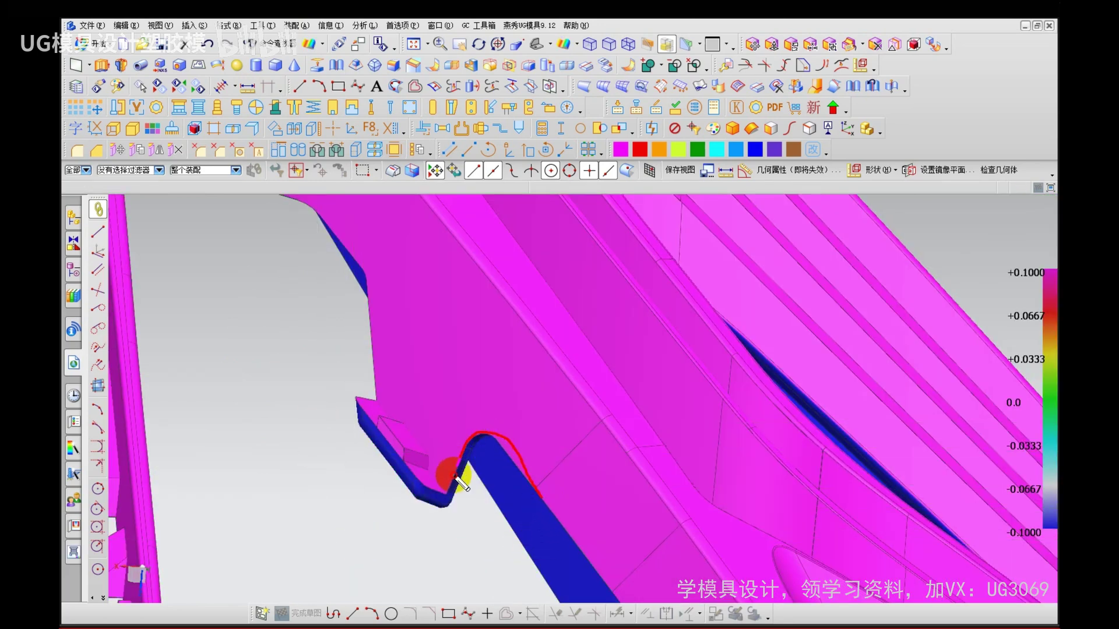
{"action": "left_click_drag", "start_coordinate": [385, 440], "coordinate": [370, 256]}
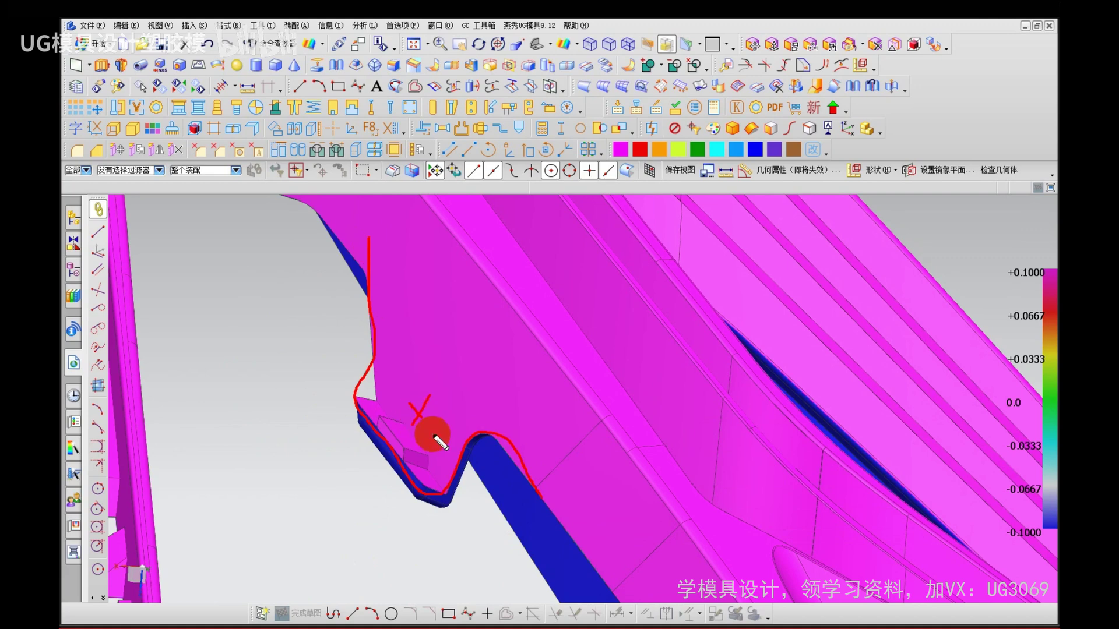
{"action": "key", "text": "Escape"}
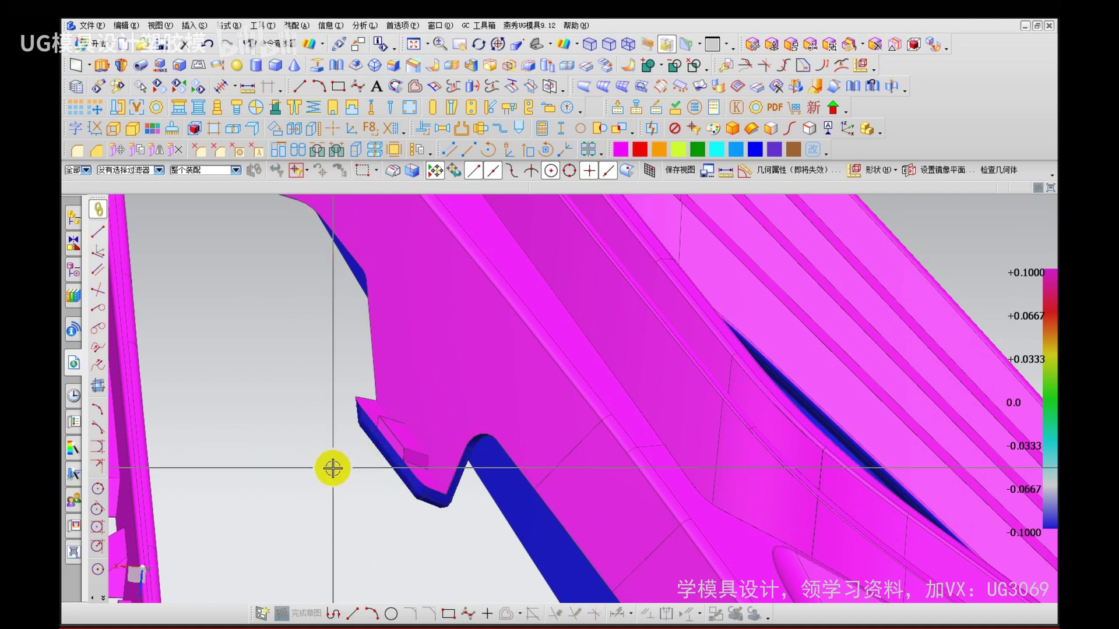
{"action": "mouse_move", "coordinate": [479, 366]}
{"action": "left_mouse_down"}
{"action": "mouse_move", "coordinate": [472, 315]}
{"action": "mouse_move", "coordinate": [320, 467]}
{"action": "mouse_move", "coordinate": [512, 434]}
{"action": "mouse_move", "coordinate": [465, 327]}
{"action": "left_mouse_up"}
{"action": "key", "text": "Escape"}
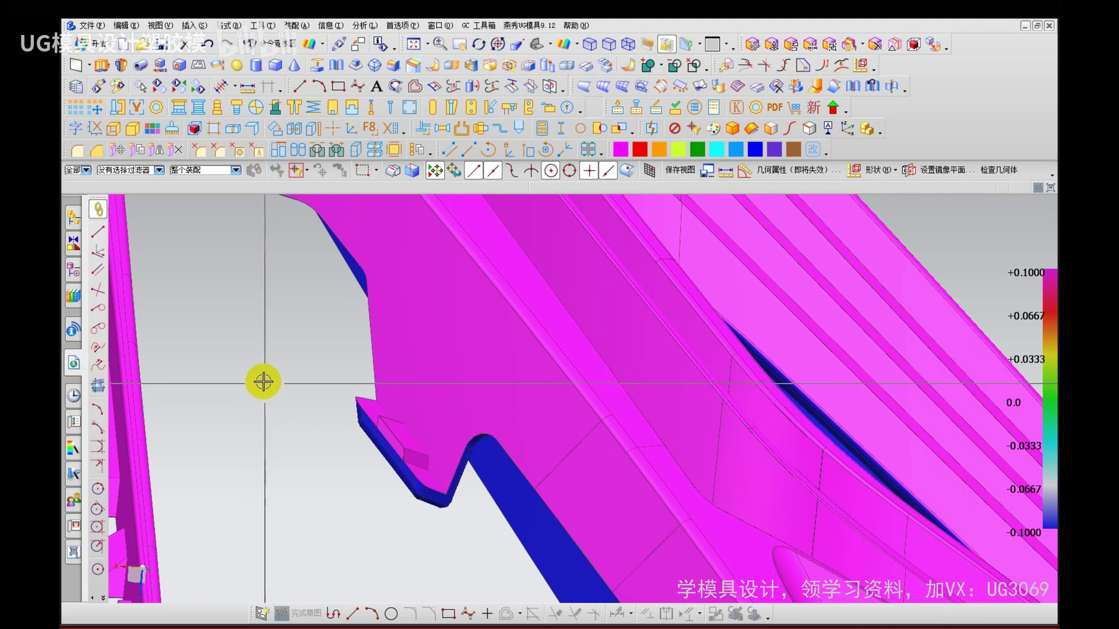
Step: Examine the arch between the side wall and the arm, including the hook's outward direction
{"action": "scroll", "coordinate": [274, 373], "scroll_direction": "down", "scroll_amount": 5}
{"action": "middle_click_drag", "start_coordinate": [277, 434], "coordinate": [332, 479]}
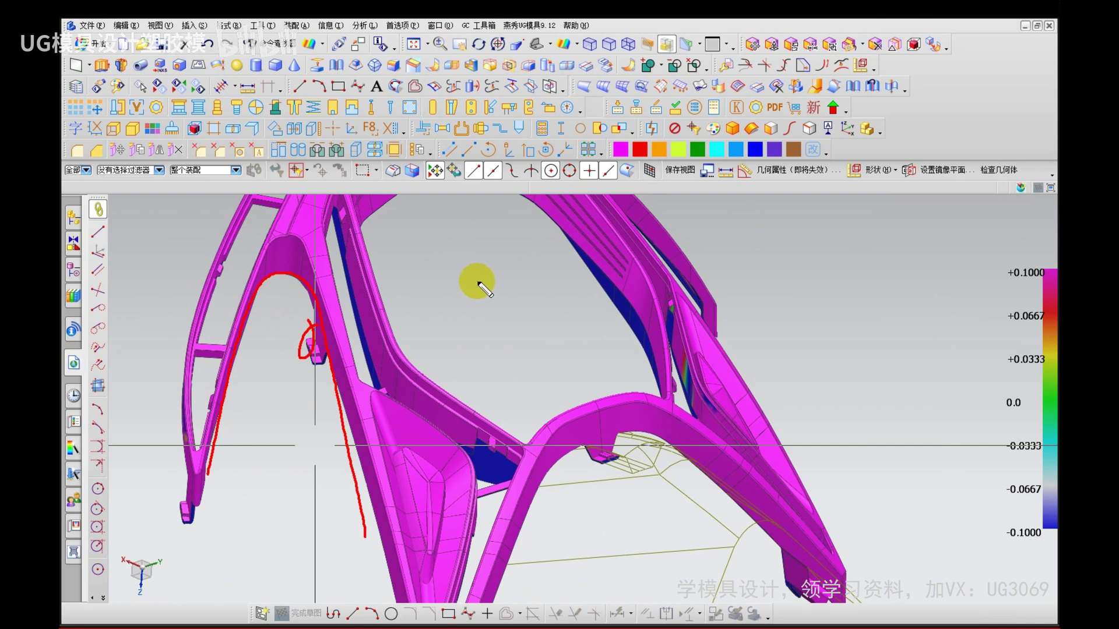
{"action": "scroll", "coordinate": [325, 333], "scroll_direction": "up", "scroll_amount": 2}
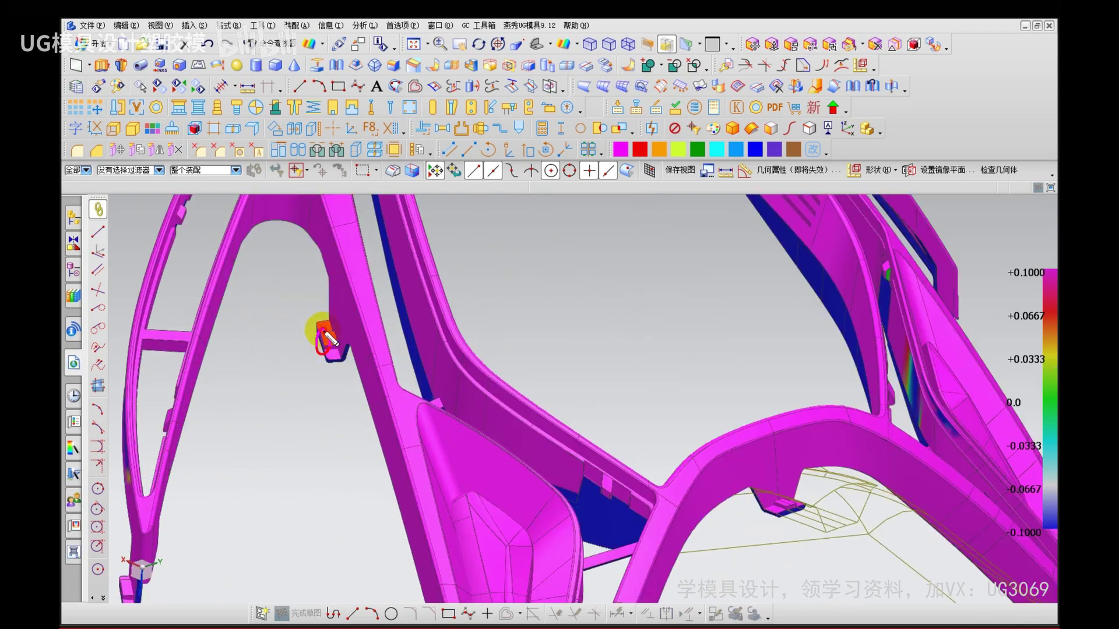
{"action": "left_click_drag", "start_coordinate": [305, 360], "coordinate": [293, 389]}
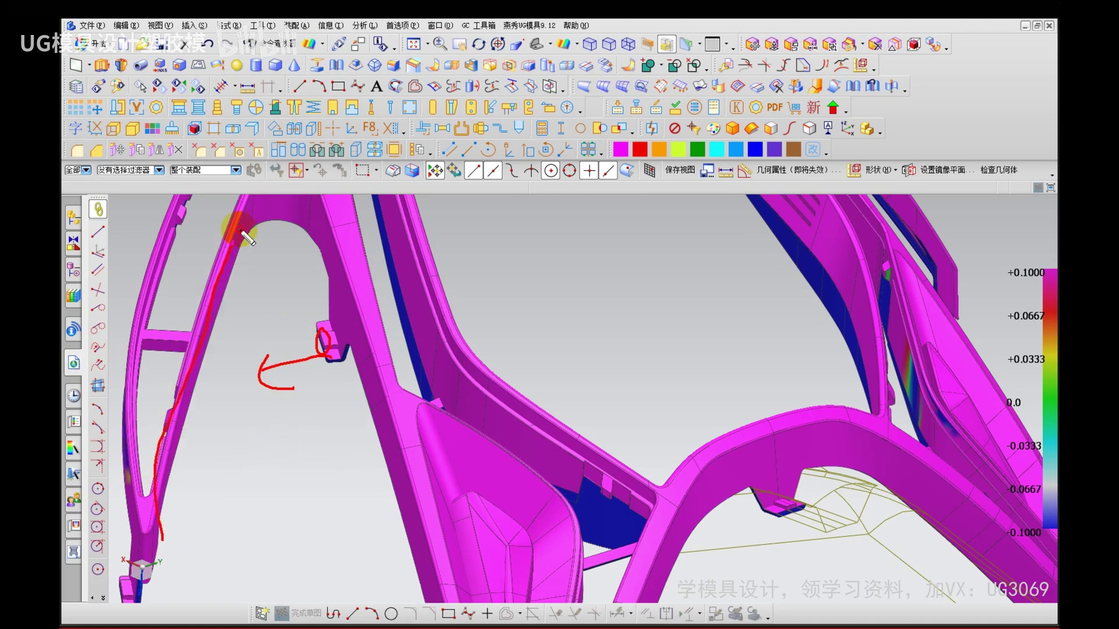
{"action": "key", "text": "Escape"}
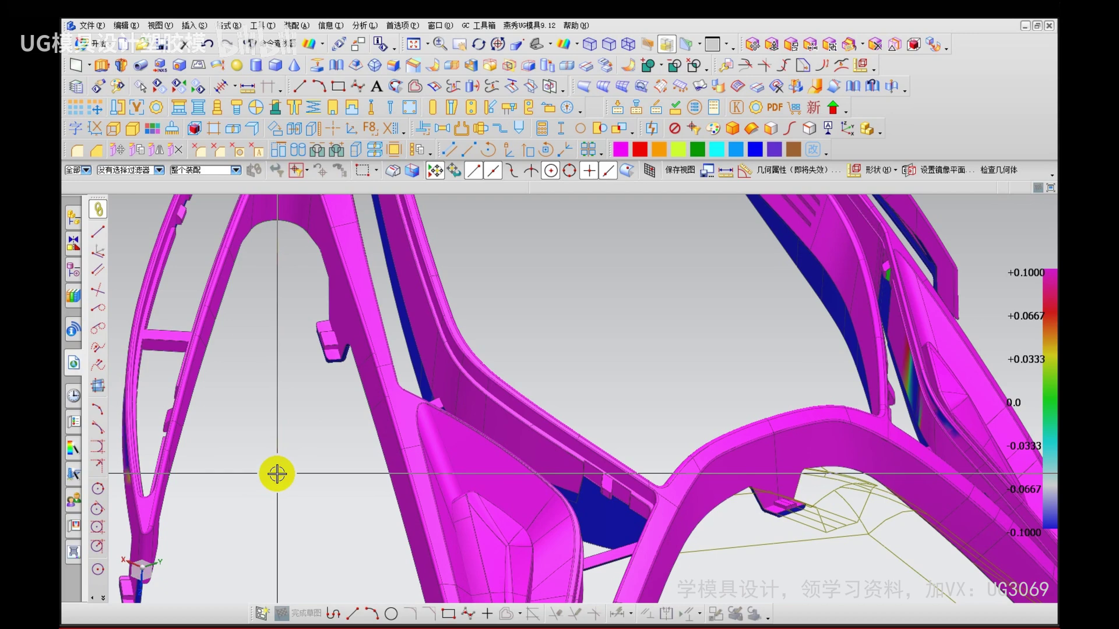
Step: Extract the short edge face between the arch and the hook, and hide the frame body to isolate the extracted strips
{"action": "scroll", "coordinate": [295, 324], "scroll_direction": "up", "scroll_amount": 3}
{"action": "middle_click_drag", "start_coordinate": [329, 331], "coordinate": [367, 269]}
{"action": "scroll", "coordinate": [350, 345], "scroll_direction": "up", "scroll_amount": 3}
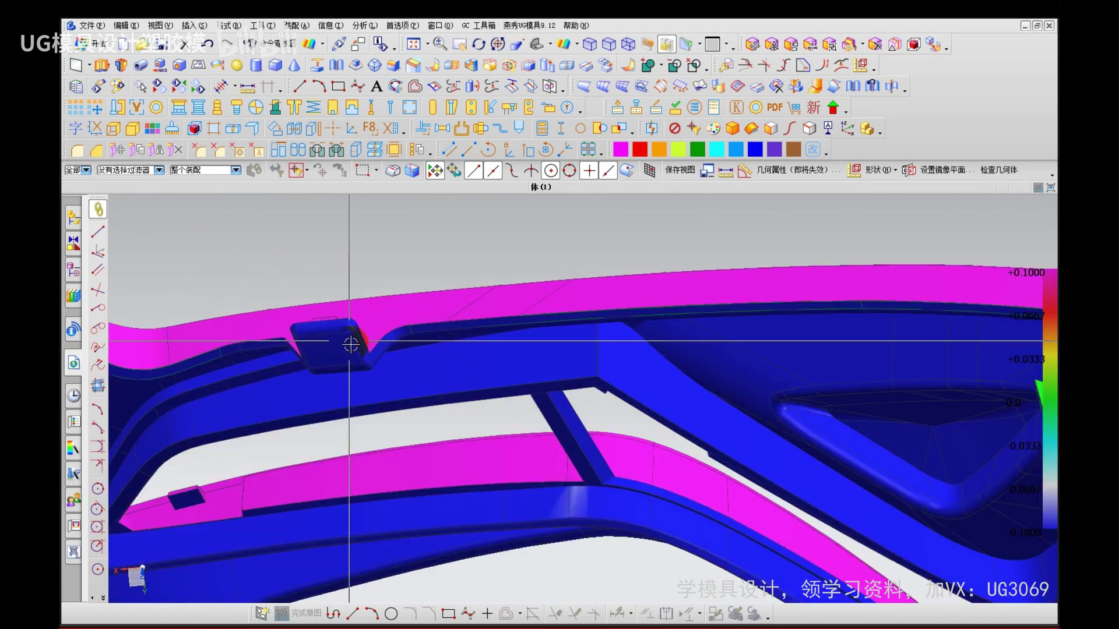
{"action": "left_click", "coordinate": [329, 354]}
{"action": "key", "text": "ctrl+b"}
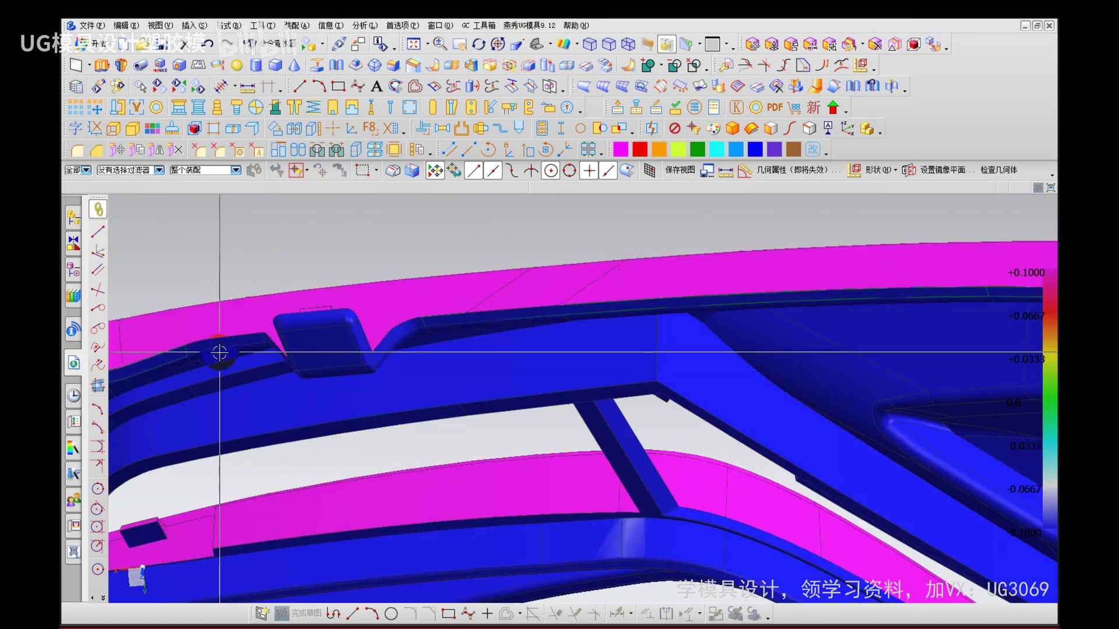
{"action": "scroll", "coordinate": [270, 333], "scroll_direction": "up", "scroll_amount": 3}
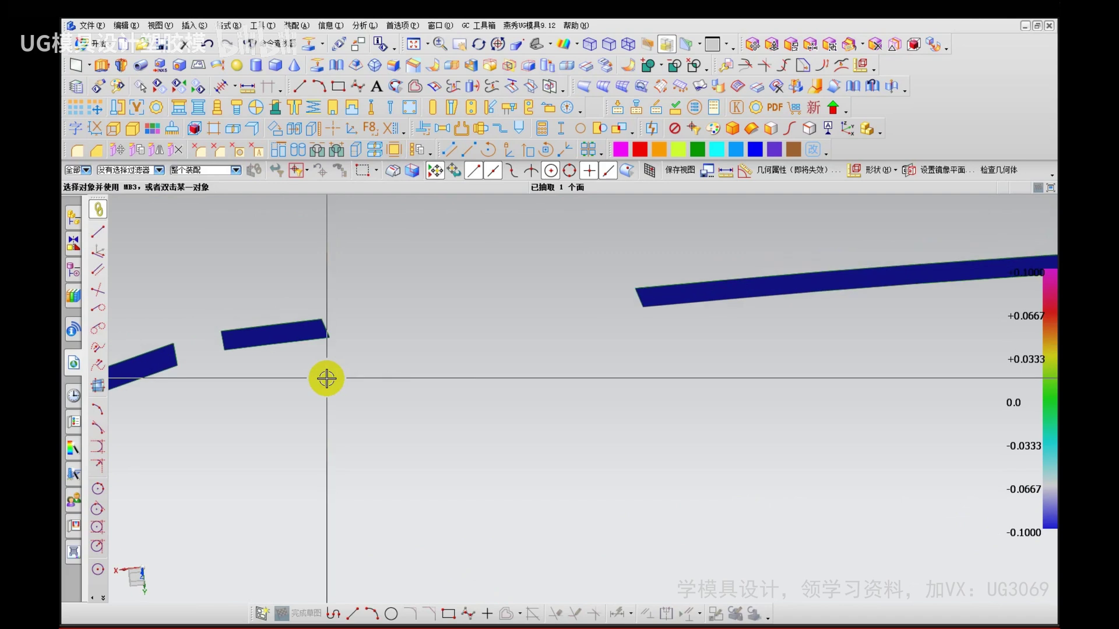
{"action": "middle_click_drag", "start_coordinate": [324, 377], "coordinate": [339, 398]}
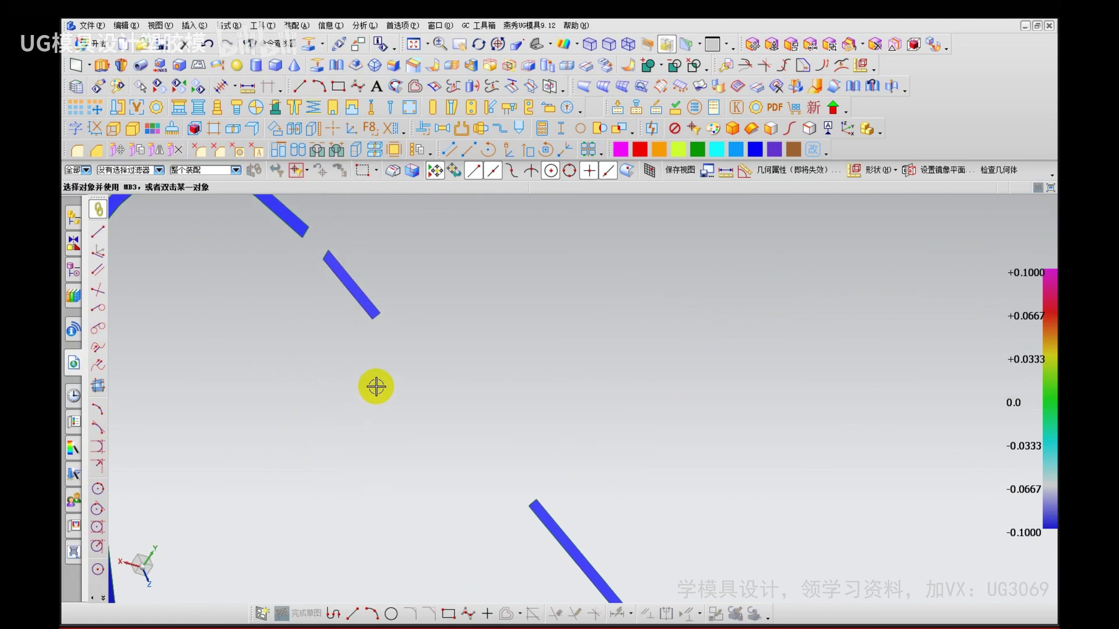
{"action": "scroll", "coordinate": [376, 387], "scroll_direction": "down", "scroll_amount": 2}
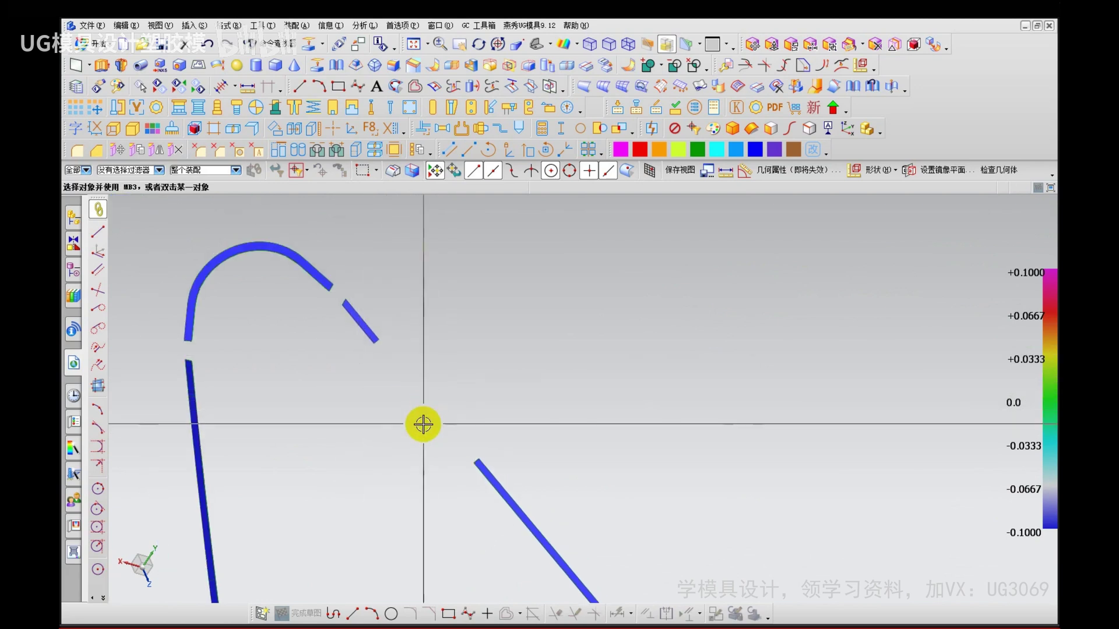
Step: Create a bridge curve across the hook gap between the short edge strip and the long straight edge strip
{"action": "scroll", "coordinate": [380, 358], "scroll_direction": "up", "scroll_amount": 3}
{"action": "key", "text": "b"}
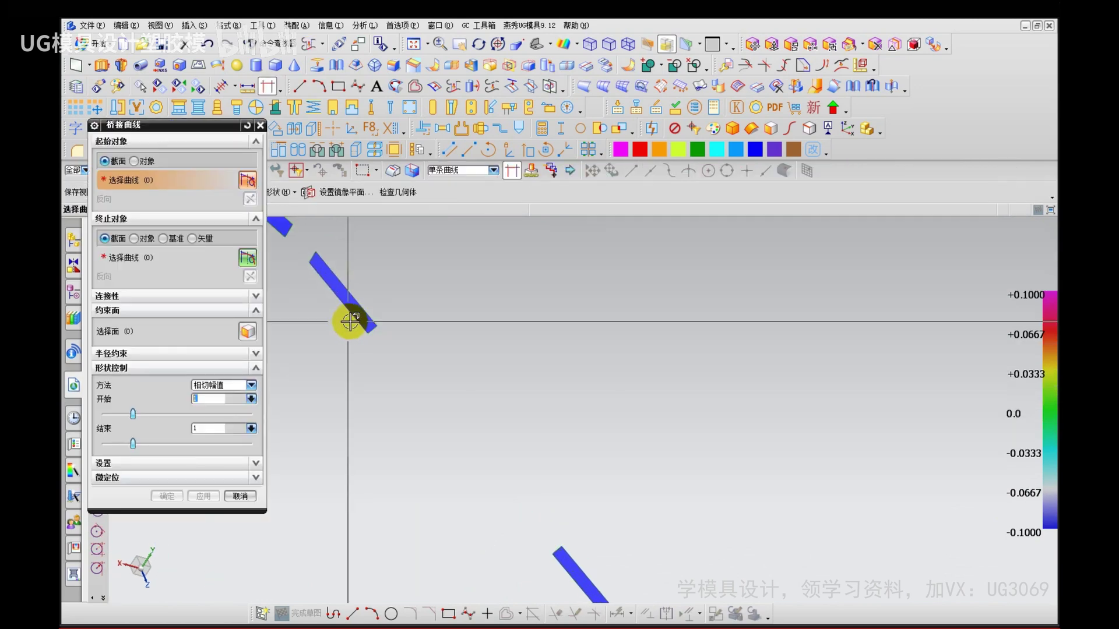
{"action": "key", "text": "Escape"}
{"action": "left_click", "coordinate": [194, 25]}
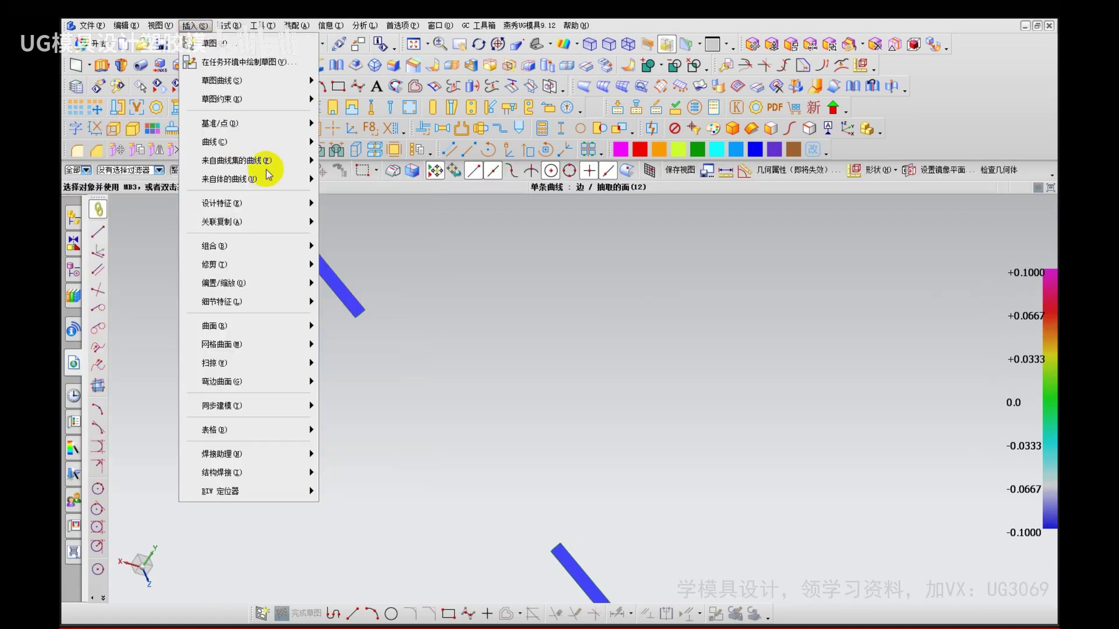
{"action": "mouse_move", "coordinate": [267, 162]}
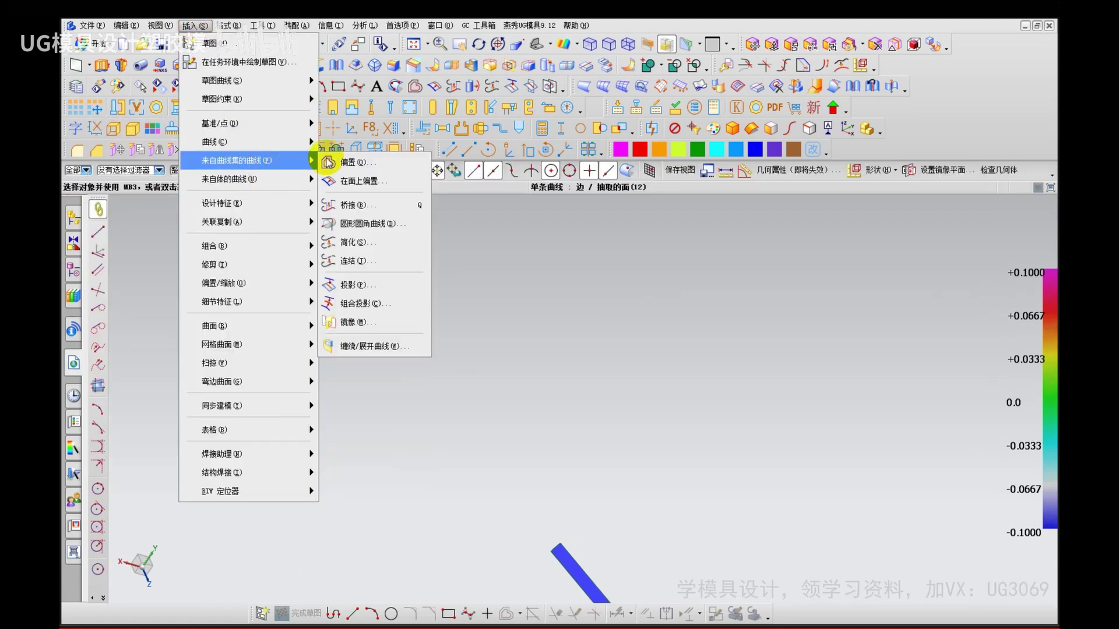
{"action": "left_click", "coordinate": [356, 205]}
{"action": "left_click", "coordinate": [366, 327]}
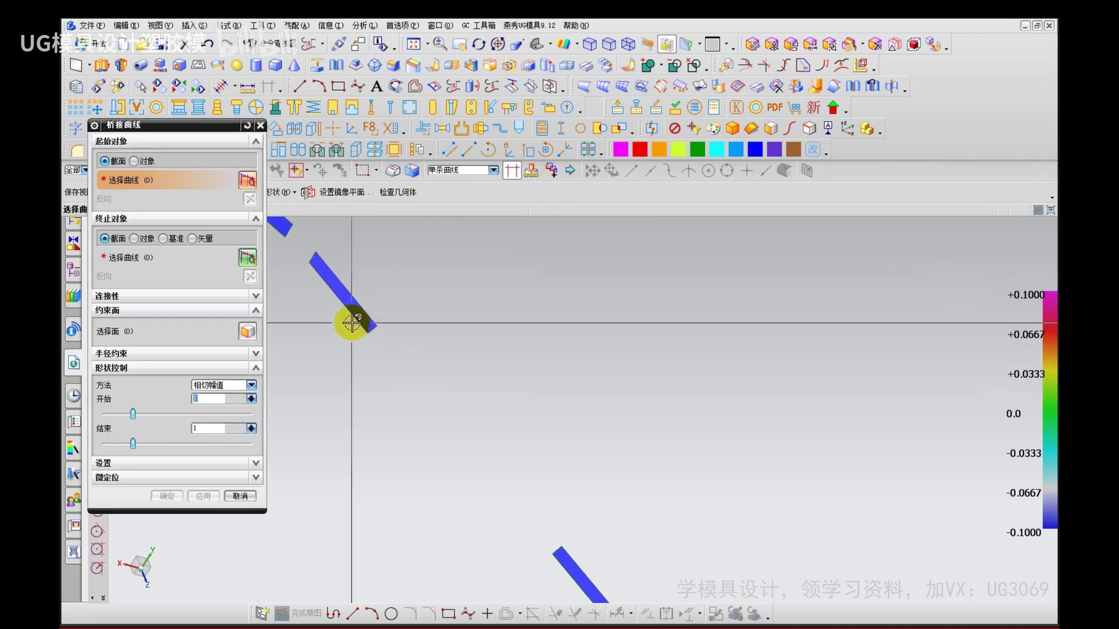
{"action": "left_click", "coordinate": [556, 564]}
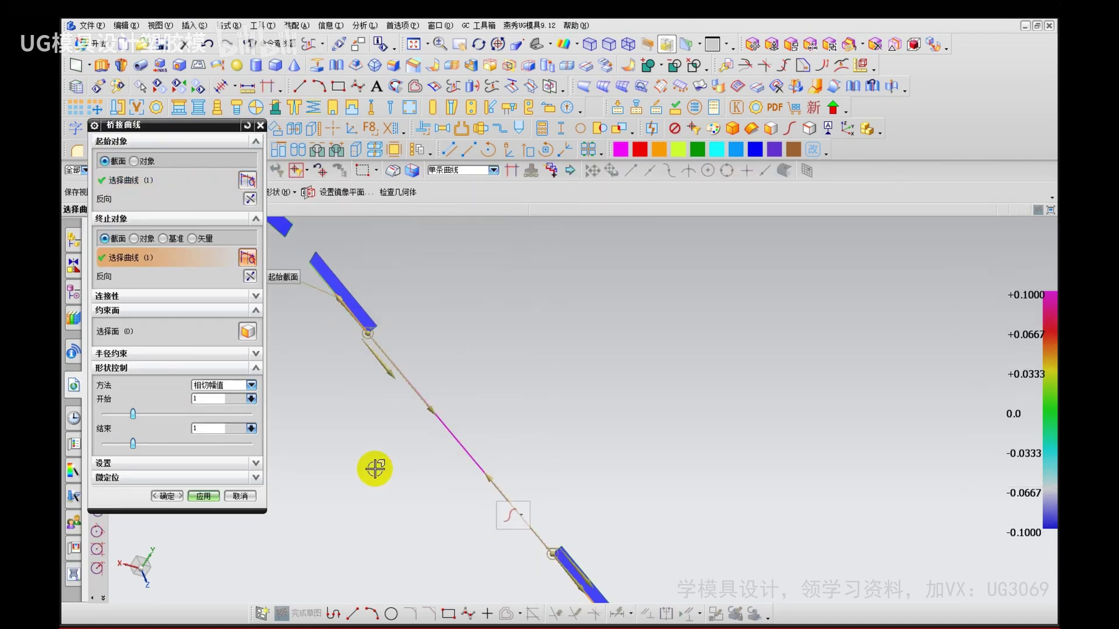
{"action": "middle_click", "coordinate": [389, 494]}
Step: Extend the inner edge of the long straight strip by distance, 35 mm with natural curvature, using Trim and Extend
{"action": "scroll", "coordinate": [379, 402], "scroll_direction": "down", "scroll_amount": 5}
{"action": "scroll", "coordinate": [397, 464], "scroll_direction": "down", "scroll_amount": 1}
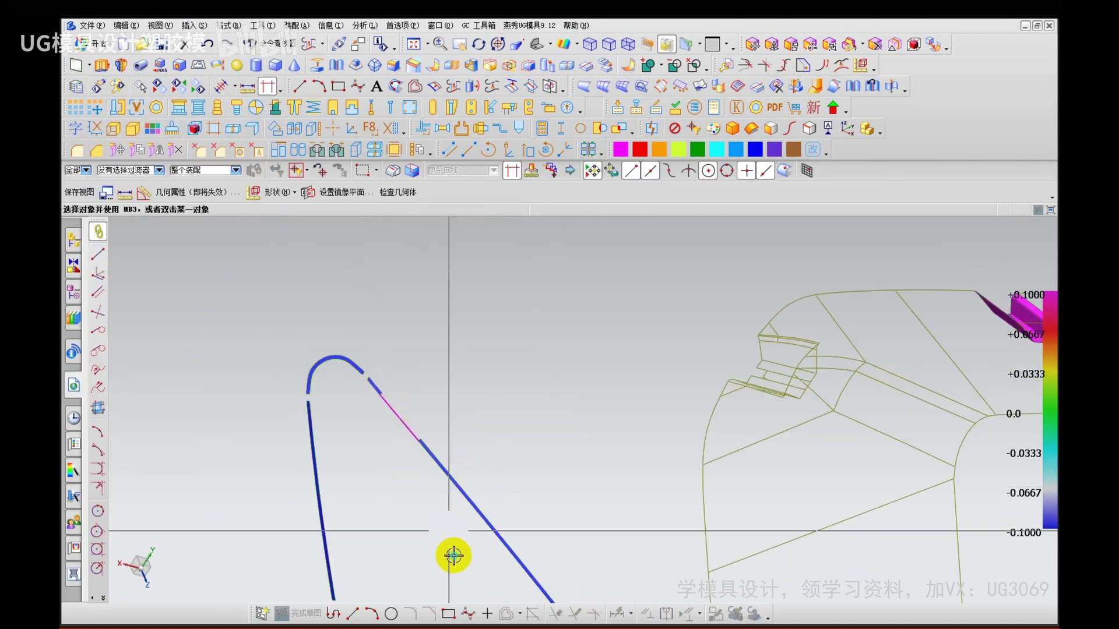
{"action": "middle_click_drag", "start_coordinate": [431, 569], "coordinate": [358, 427], "text": "shift"}
{"action": "key", "text": "t"}
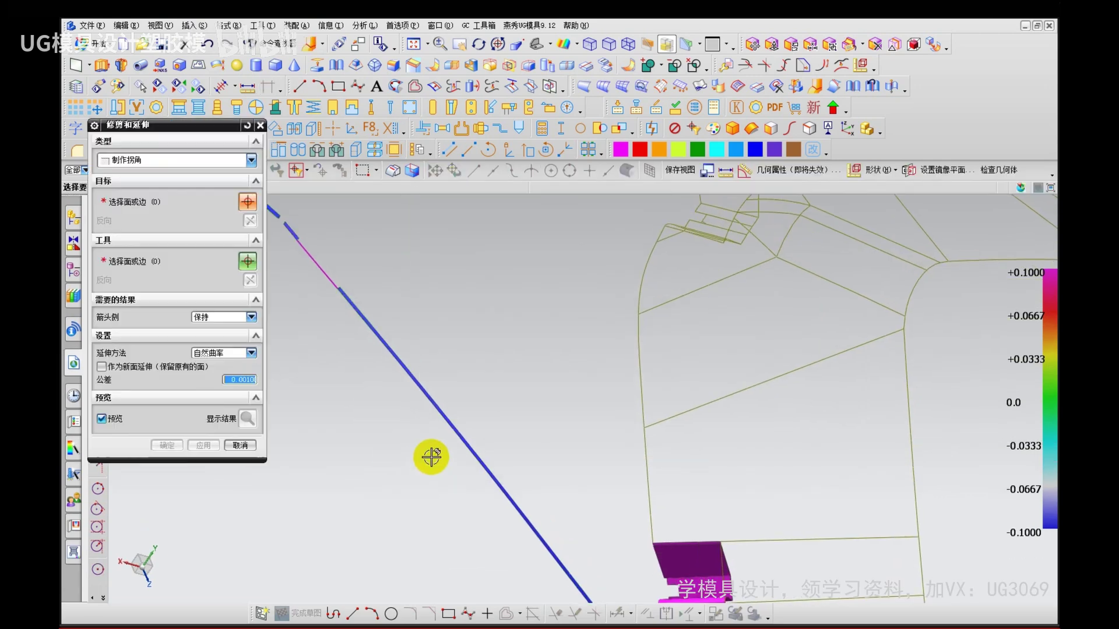
{"action": "left_click", "coordinate": [447, 439]}
{"action": "mouse_move", "coordinate": [394, 534]}
{"action": "right_mouse_down"}
{"action": "mouse_move", "coordinate": [393, 495]}
{"action": "mouse_move", "coordinate": [369, 477]}
{"action": "right_mouse_up"}
{"action": "left_click", "coordinate": [209, 160]}
{"action": "left_click", "coordinate": [202, 176]}
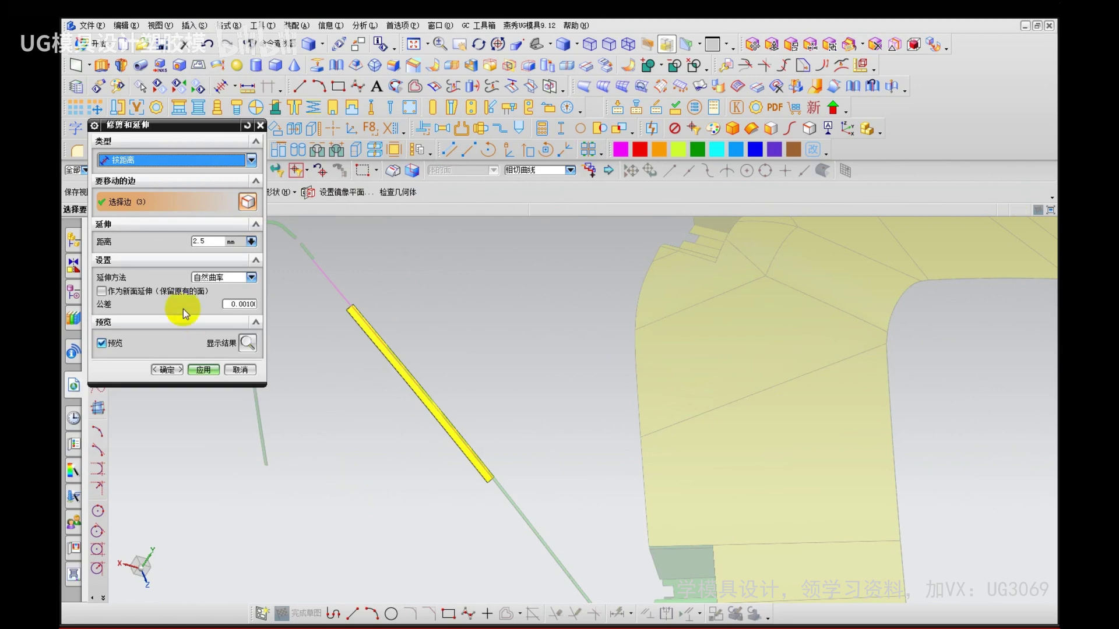
{"action": "double_click", "coordinate": [206, 241]}
{"action": "type", "text": "35"}
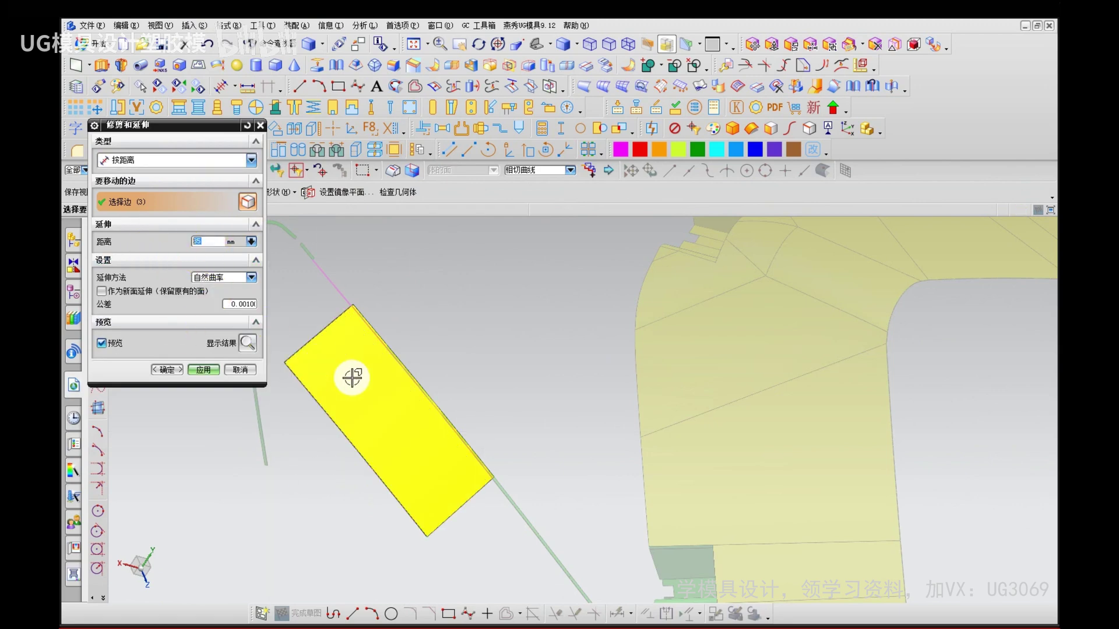
{"action": "left_click", "coordinate": [204, 370]}
Step: Extend the inner edges of the short strip beside the bridge curve and the long arm strips by 35 mm
{"action": "left_click", "coordinate": [301, 251]}
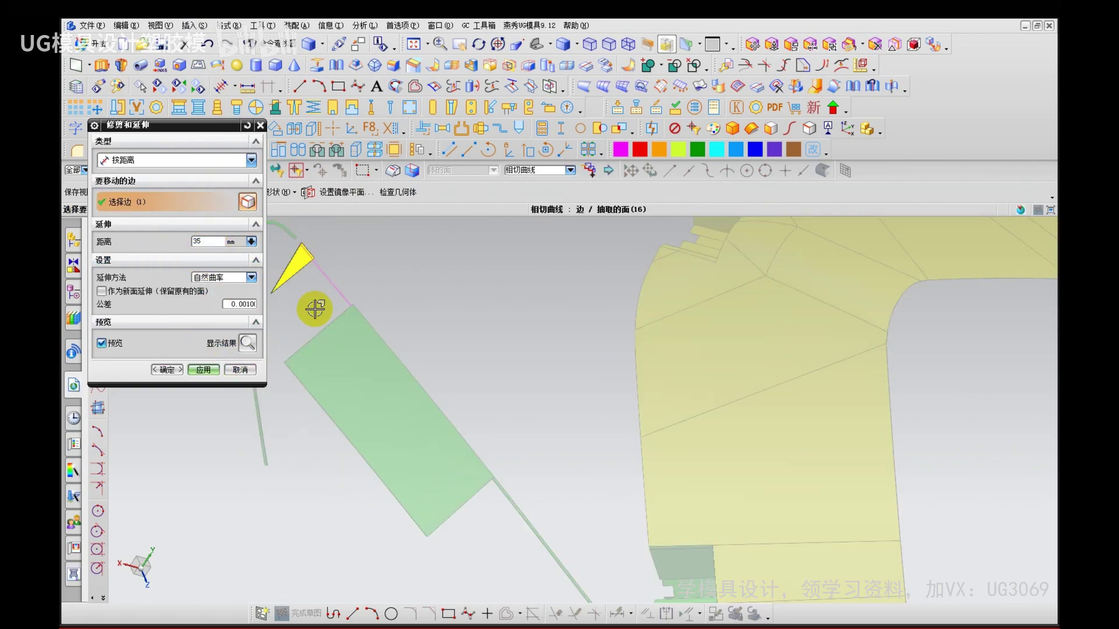
{"action": "middle_click_drag", "start_coordinate": [315, 311], "coordinate": [436, 349], "text": "shift"}
{"action": "middle_click", "coordinate": [369, 352]}
{"action": "left_click", "coordinate": [369, 352]}
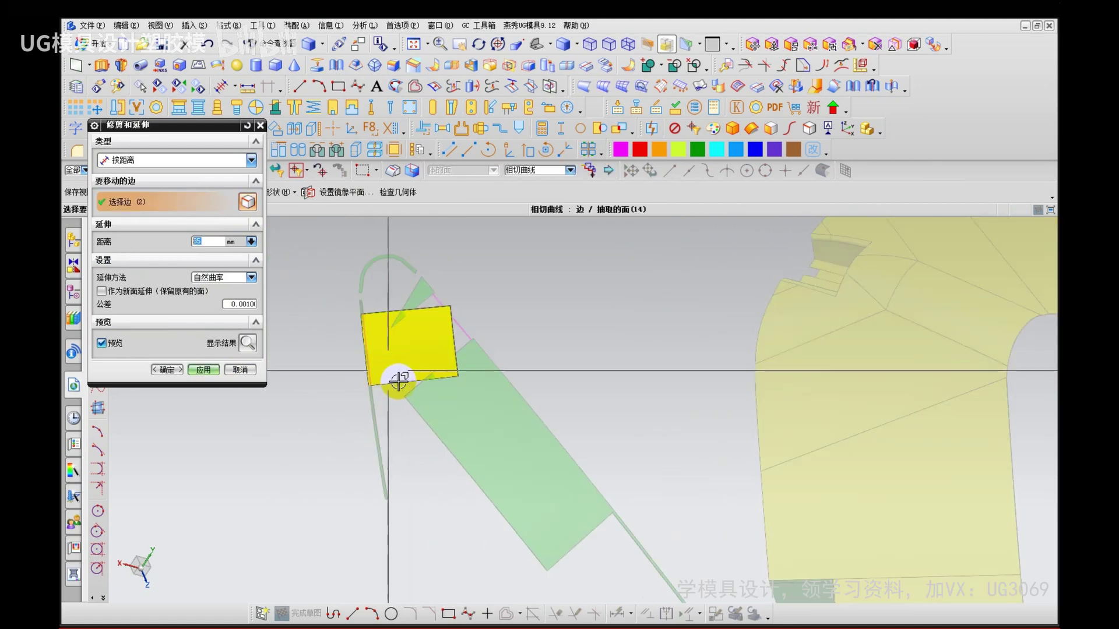
{"action": "left_click", "coordinate": [380, 404]}
{"action": "middle_click", "coordinate": [397, 446]}
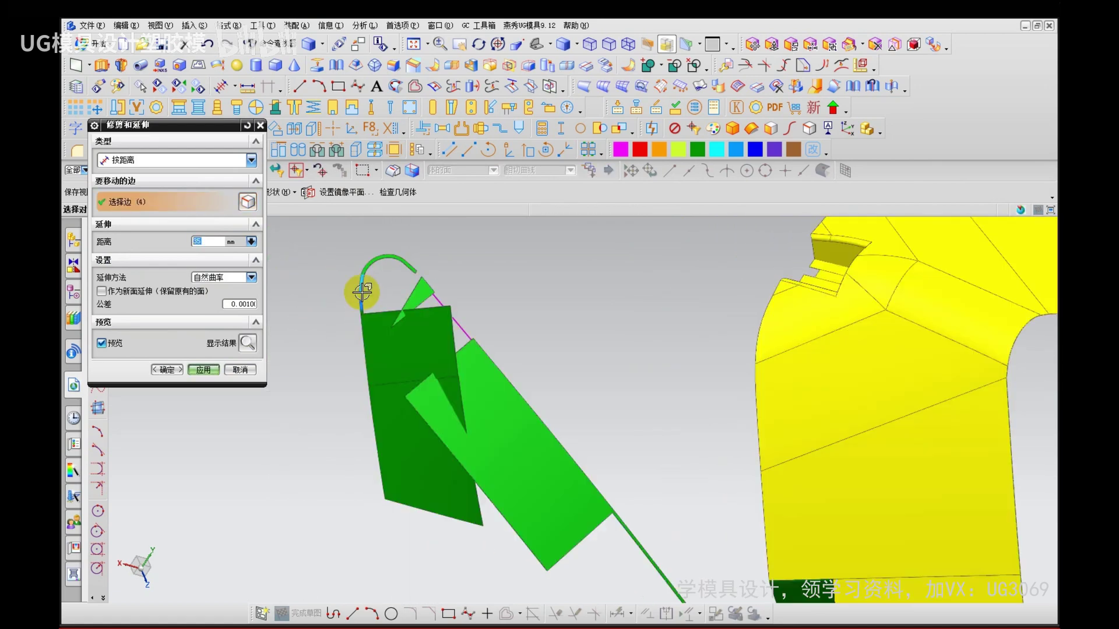
Step: Extend the small strip at the arm's upper end and the curved arch strip inward by 35 mm
{"action": "scroll", "coordinate": [364, 290], "scroll_direction": "up", "scroll_amount": 5}
{"action": "left_click", "coordinate": [363, 352]}
{"action": "middle_click", "coordinate": [388, 355]}
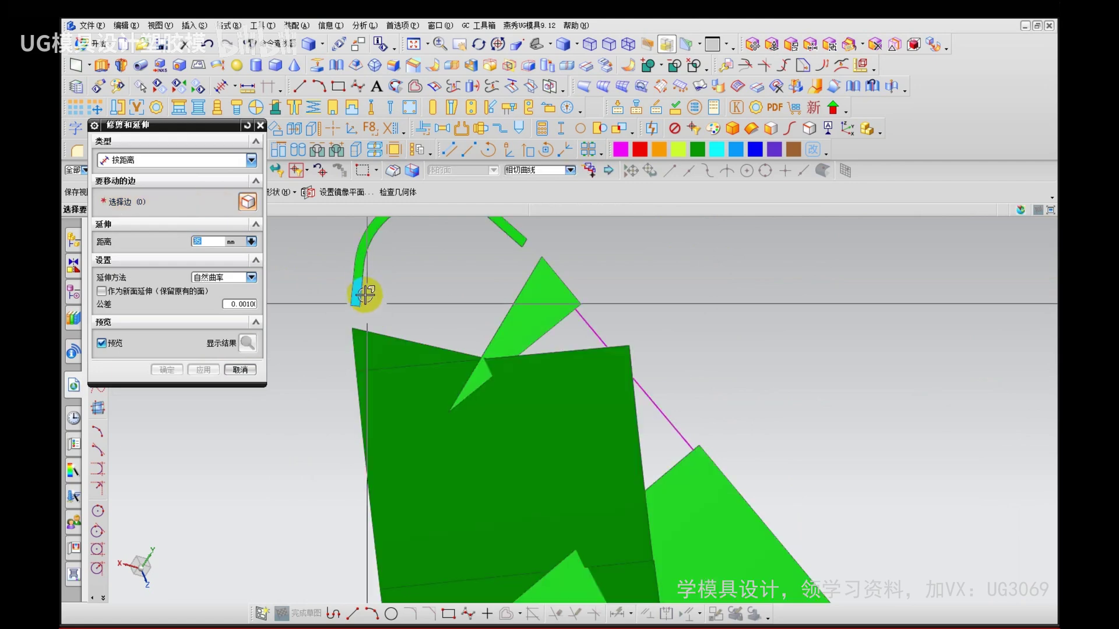
{"action": "left_click", "coordinate": [357, 305]}
{"action": "middle_click", "coordinate": [380, 328]}
{"action": "scroll", "coordinate": [391, 324], "scroll_direction": "down", "scroll_amount": 3}
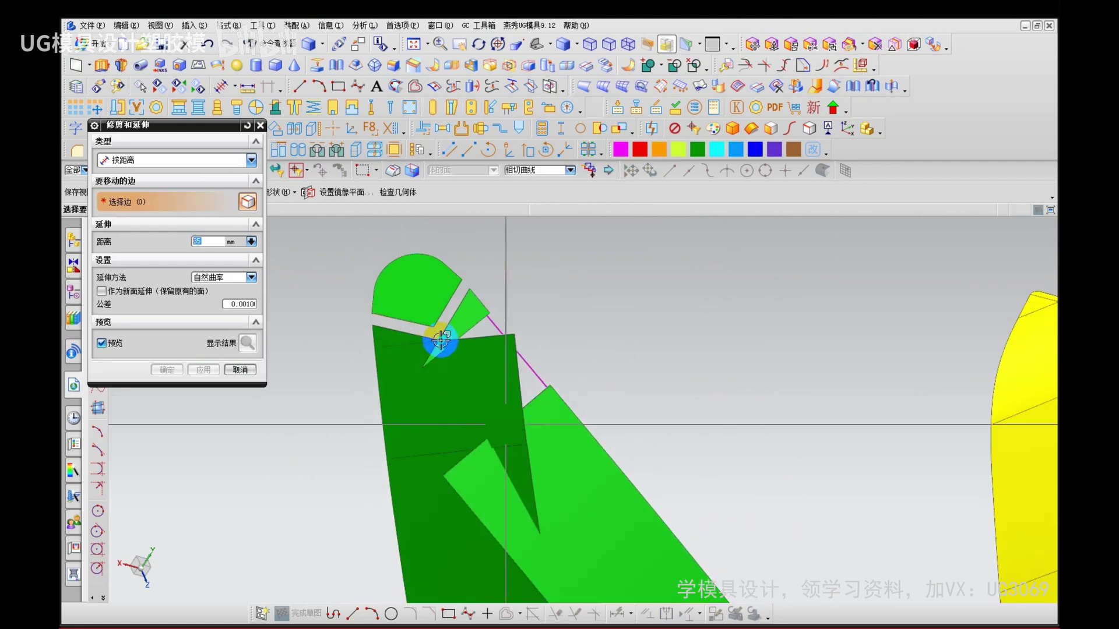
Step: Extend the inner edge of the remaining lower side strip by 35 mm
{"action": "scroll", "coordinate": [441, 340], "scroll_direction": "down", "scroll_amount": 2}
{"action": "left_click", "coordinate": [653, 556]}
{"action": "middle_click", "coordinate": [575, 539]}
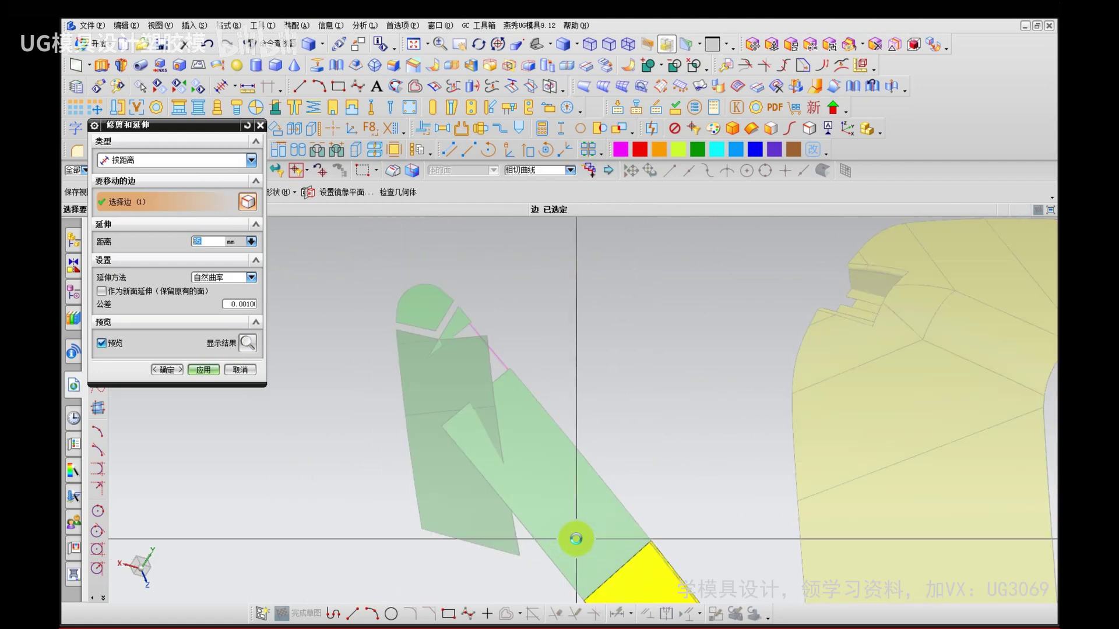
Step: Extend the inner edges of the wide side strip by 35 mm with natural curvature and finish Trim and Extend
{"action": "left_click", "coordinate": [518, 530]}
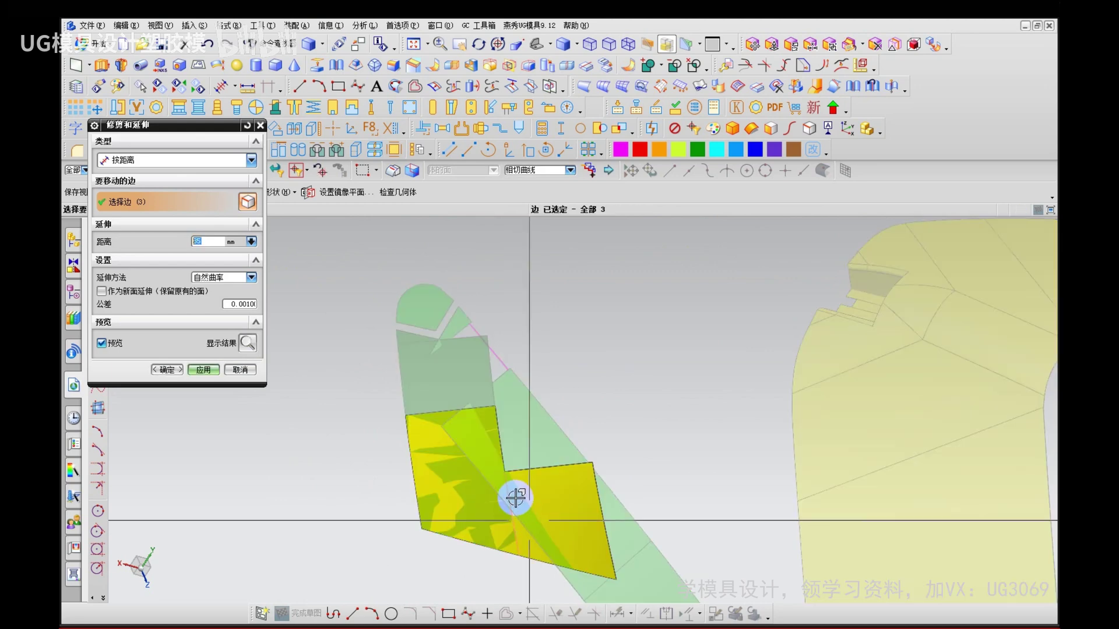
{"action": "left_click", "coordinate": [500, 430]}
{"action": "middle_click", "coordinate": [498, 444]}
{"action": "key", "text": "Escape"}
{"action": "scroll", "coordinate": [435, 401], "scroll_direction": "down", "scroll_amount": 3}
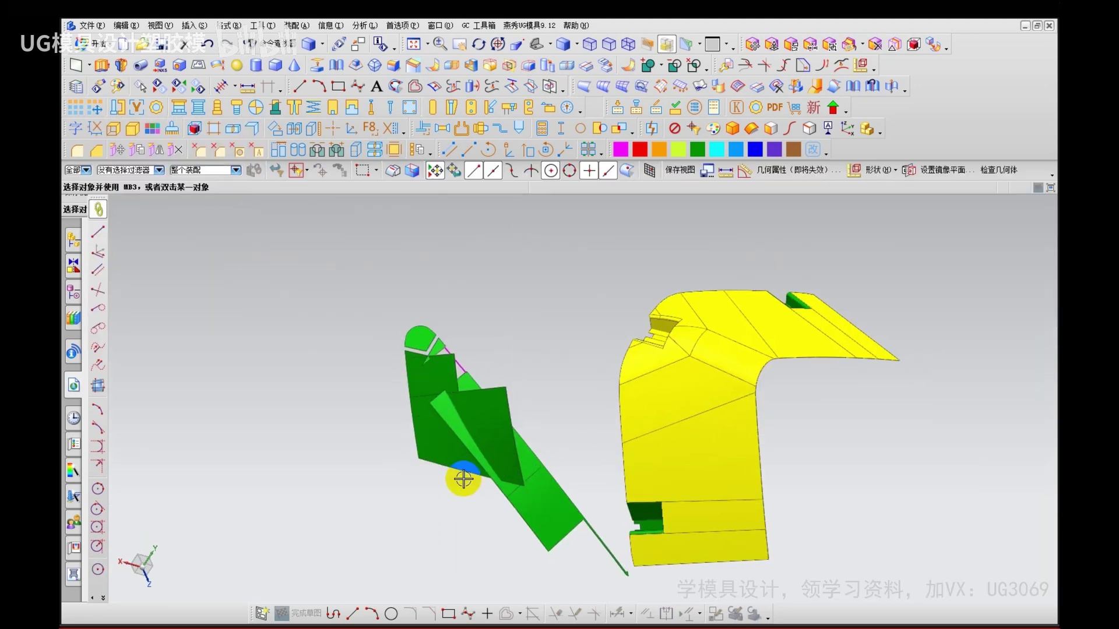
{"action": "scroll", "coordinate": [457, 368], "scroll_direction": "up", "scroll_amount": 3}
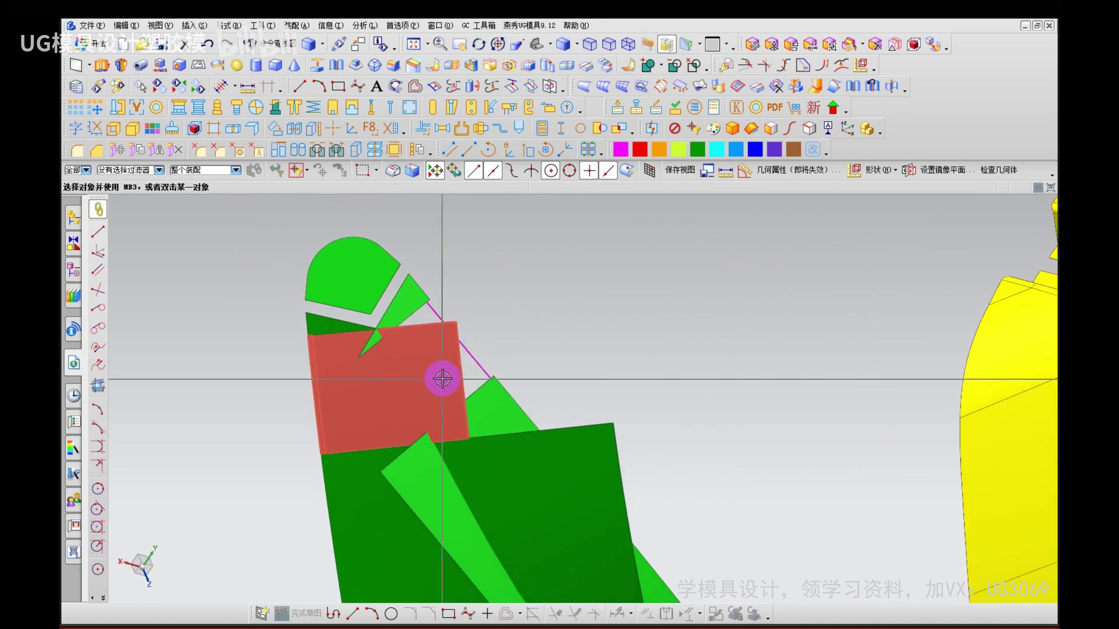
{"action": "middle_click_drag", "start_coordinate": [442, 377], "coordinate": [421, 372]}
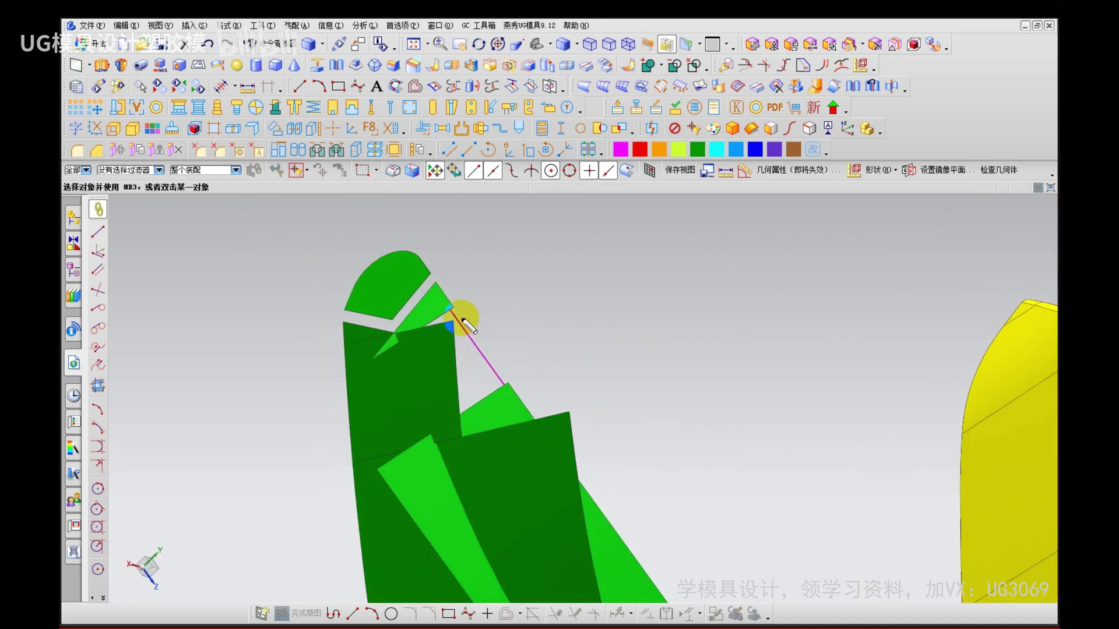
{"action": "left_click_drag", "start_coordinate": [486, 357], "coordinate": [484, 350]}
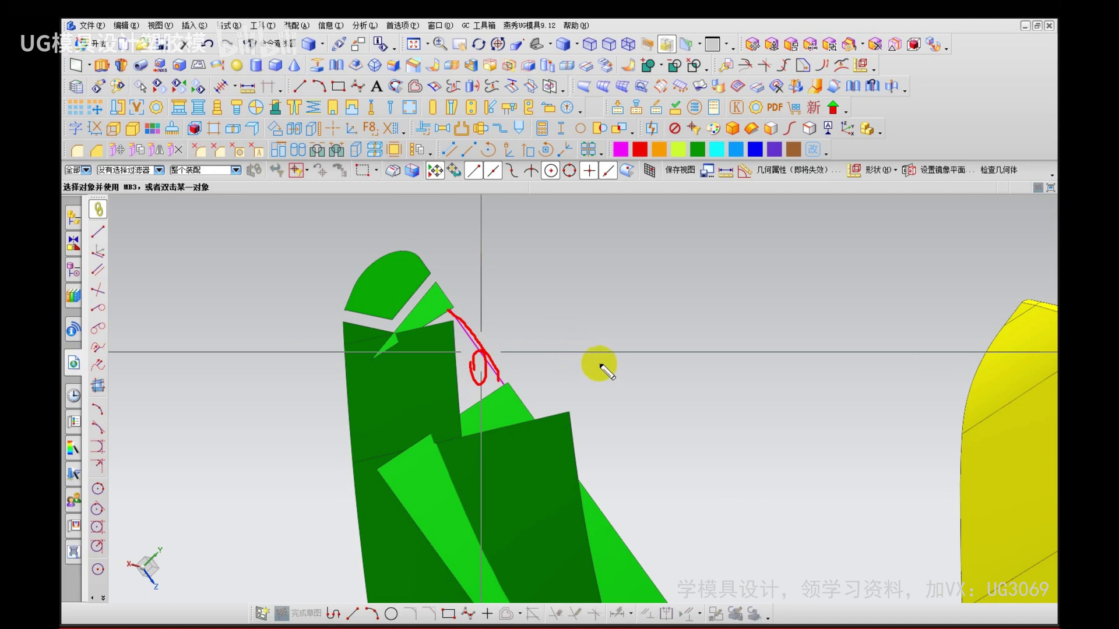
{"action": "key", "text": "Escape"}
{"action": "left_click_drag", "start_coordinate": [588, 309], "coordinate": [653, 301]}
{"action": "mouse_move", "coordinate": [636, 274]}
{"action": "left_mouse_down"}
{"action": "mouse_move", "coordinate": [637, 351]}
{"action": "mouse_move", "coordinate": [679, 307]}
{"action": "left_mouse_up"}
{"action": "mouse_move", "coordinate": [673, 272]}
{"action": "left_mouse_down"}
{"action": "mouse_move", "coordinate": [657, 331]}
{"action": "mouse_move", "coordinate": [716, 313]}
{"action": "left_mouse_up"}
{"action": "left_click_drag", "start_coordinate": [709, 287], "coordinate": [751, 279]}
{"action": "left_click_drag", "start_coordinate": [744, 293], "coordinate": [745, 336]}
{"action": "mouse_move", "coordinate": [751, 259]}
{"action": "left_mouse_down"}
{"action": "mouse_move", "coordinate": [787, 303]}
{"action": "mouse_move", "coordinate": [910, 327]}
{"action": "left_mouse_up"}
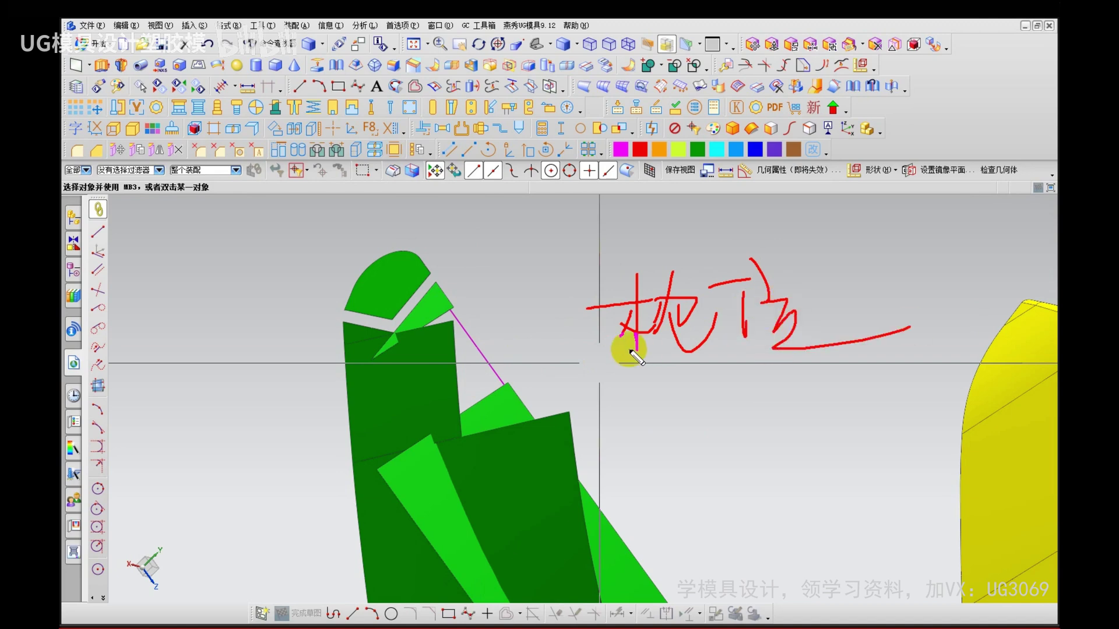
{"action": "key", "text": "Escape"}
{"action": "scroll", "coordinate": [475, 379], "scroll_direction": "up", "scroll_amount": 2}
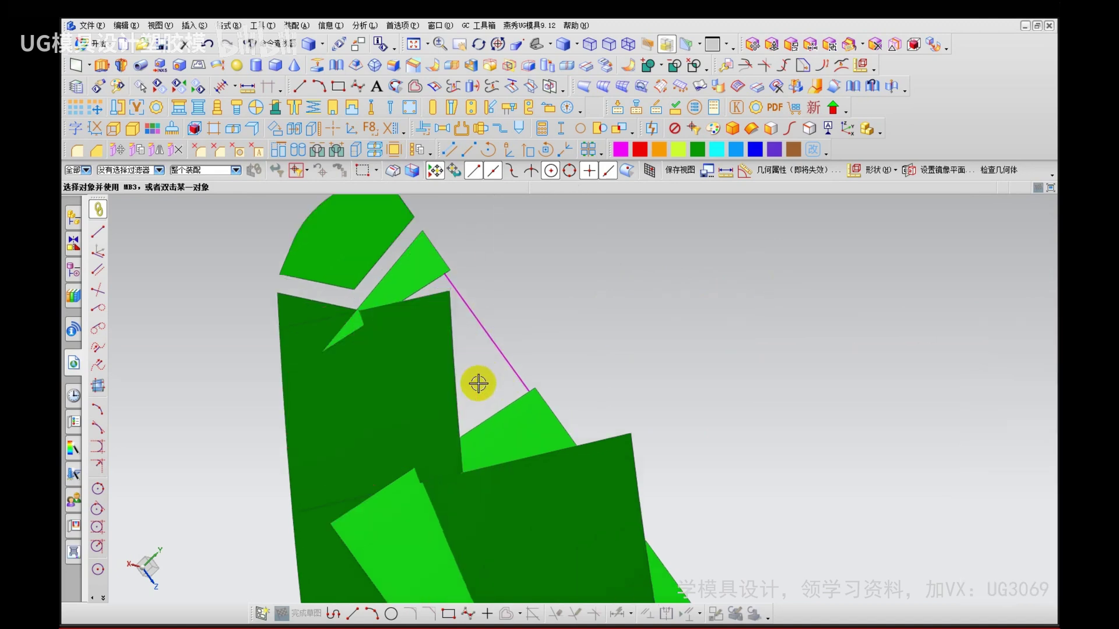
{"action": "key", "text": "Escape"}
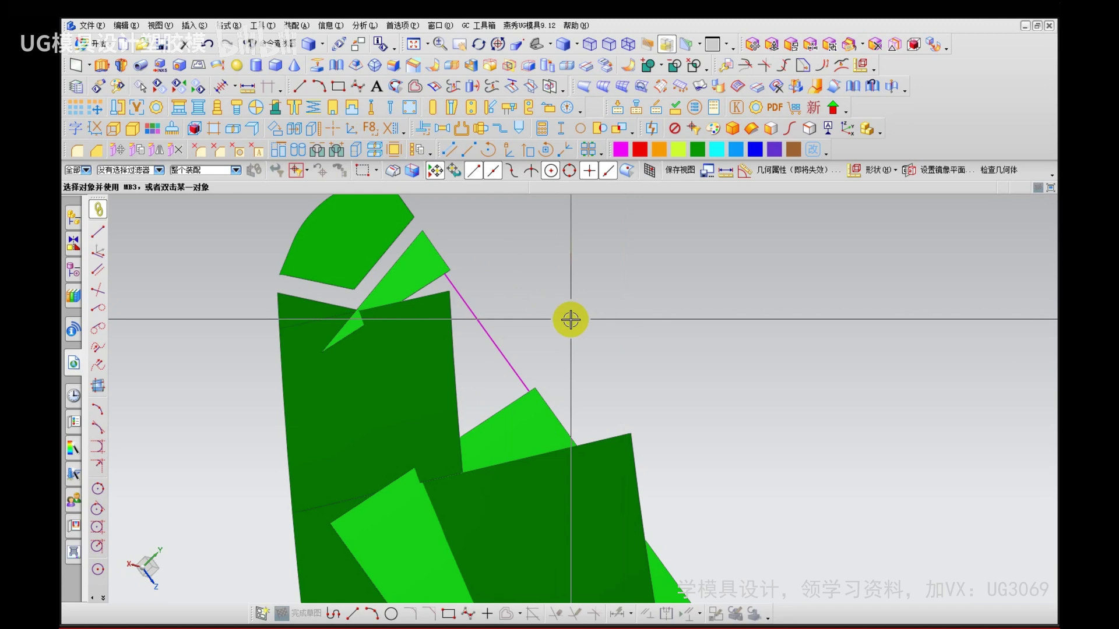
{"action": "scroll", "coordinate": [571, 320], "scroll_direction": "down", "scroll_amount": 2}
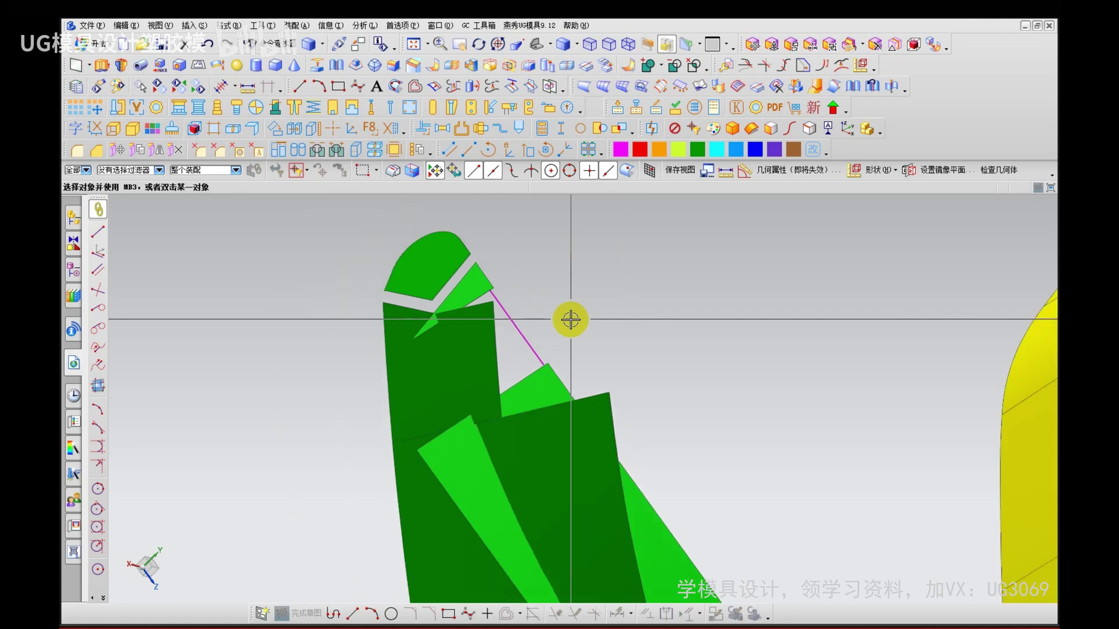
{"action": "middle_click_drag", "start_coordinate": [622, 362], "coordinate": [576, 363], "text": "shift"}
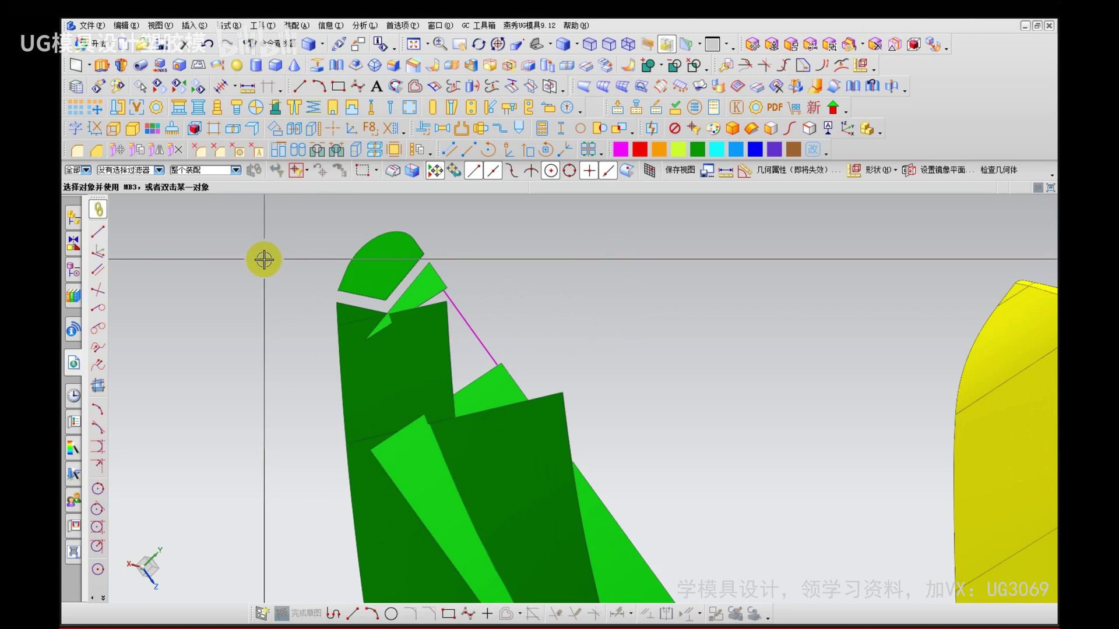
Step: Start a Through Curves surface using the facing edges of the small upper strip and the long arm strip across the bridge-curve gap as sections
{"action": "left_click", "coordinate": [195, 26]}
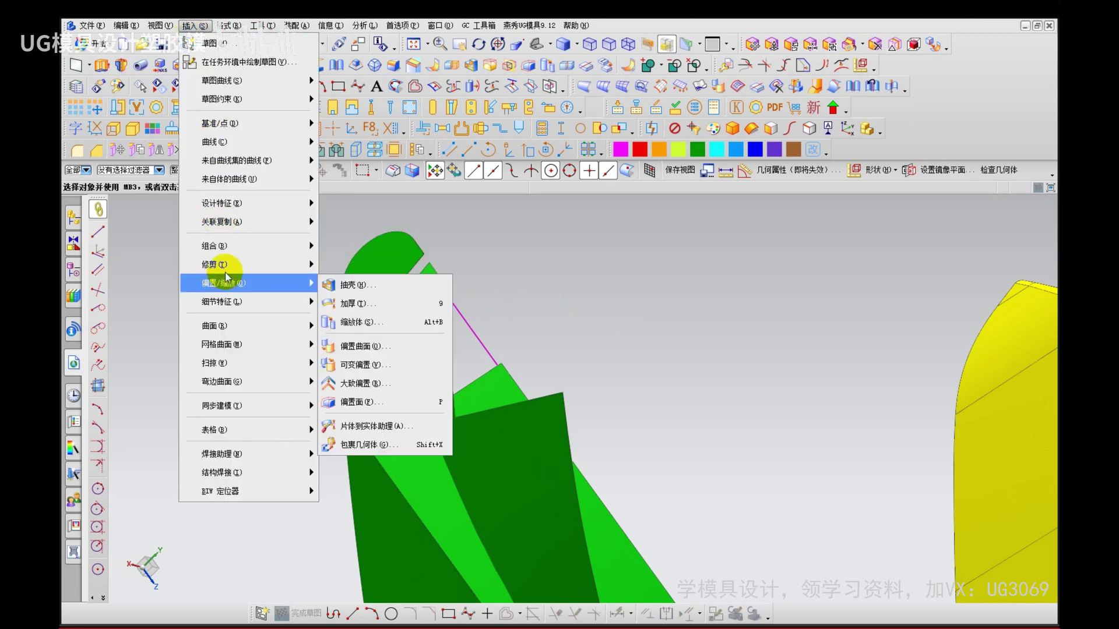
{"action": "mouse_move", "coordinate": [233, 344]}
{"action": "left_click", "coordinate": [359, 364]}
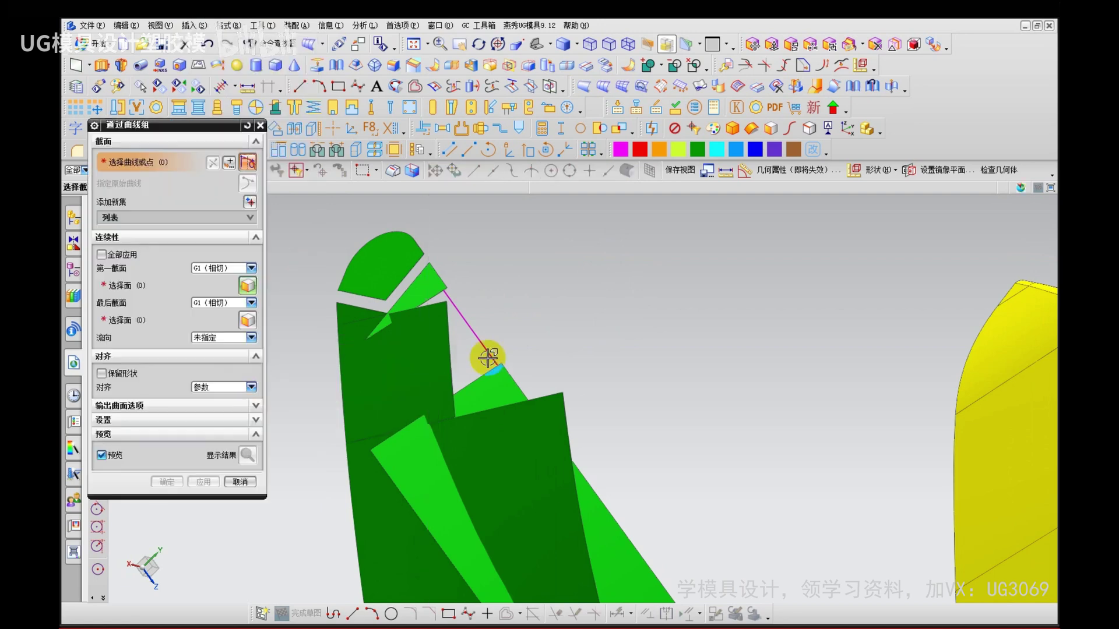
{"action": "scroll", "coordinate": [431, 294], "scroll_direction": "up", "scroll_amount": 2}
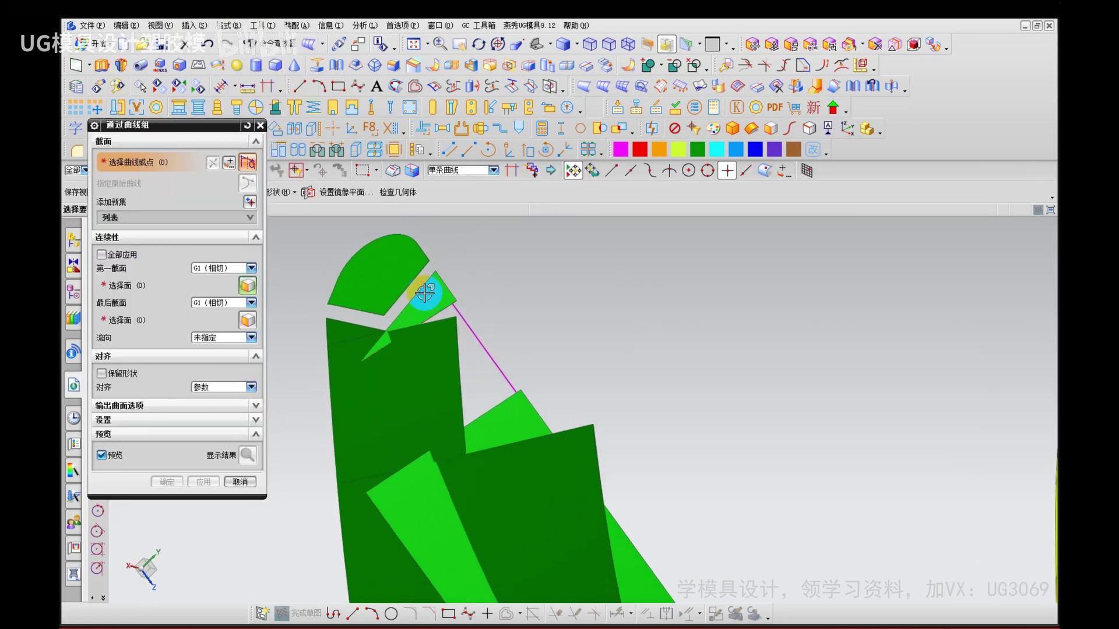
{"action": "left_click", "coordinate": [388, 346]}
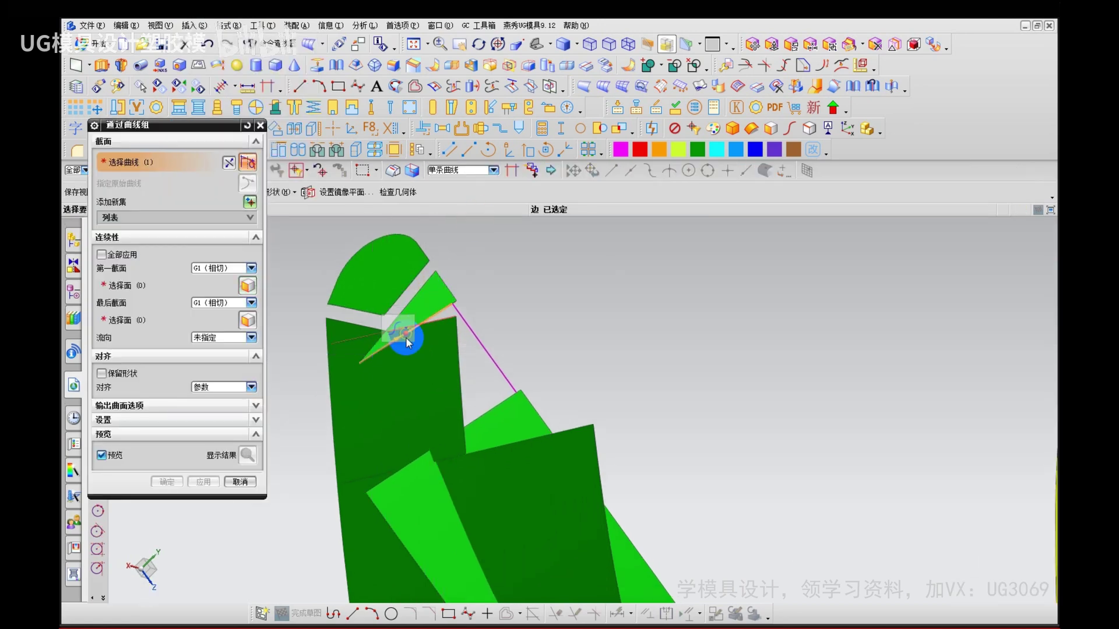
{"action": "scroll", "coordinate": [430, 302], "scroll_direction": "up", "scroll_amount": 6}
{"action": "left_click", "coordinate": [527, 304]}
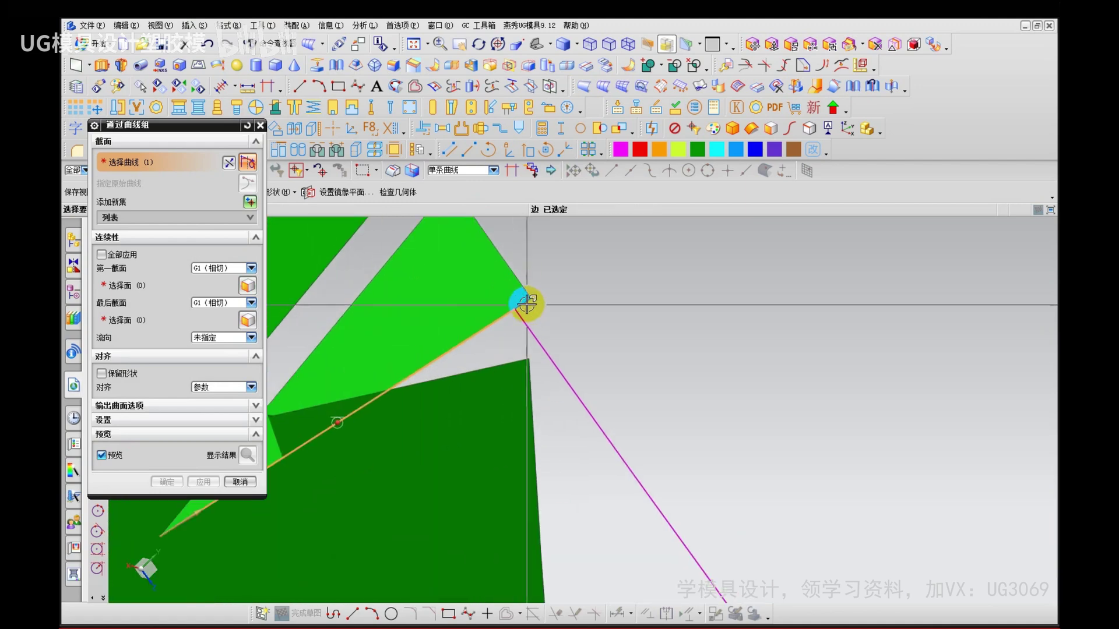
{"action": "scroll", "coordinate": [467, 275], "scroll_direction": "down", "scroll_amount": 3}
{"action": "middle_click", "coordinate": [460, 564]}
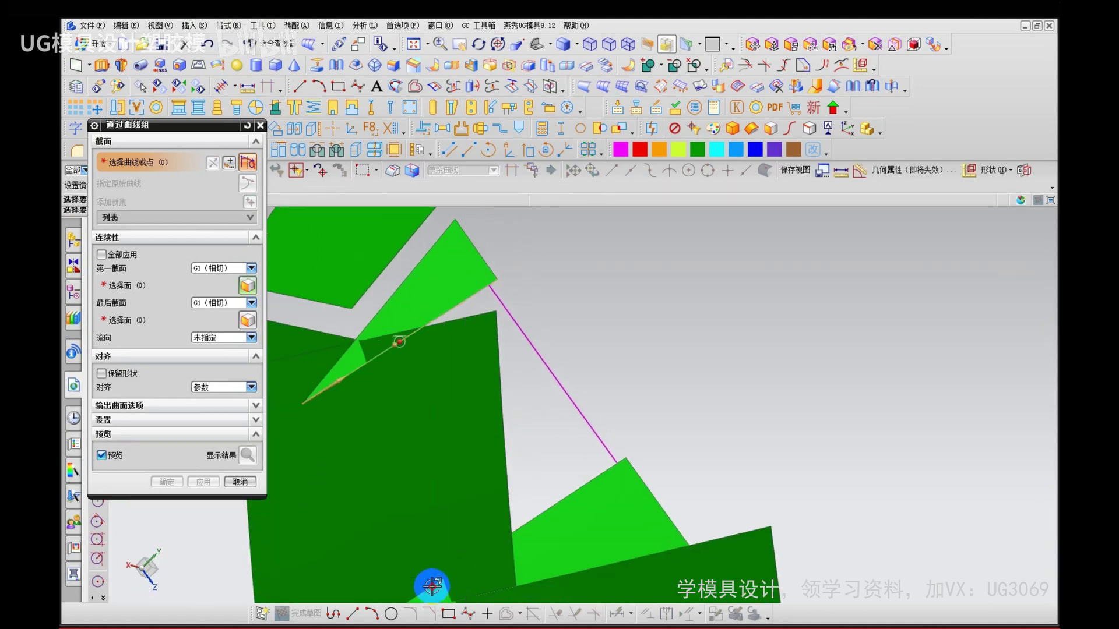
{"action": "left_click", "coordinate": [611, 495]}
{"action": "scroll", "coordinate": [607, 457], "scroll_direction": "up", "scroll_amount": 2}
{"action": "left_click", "coordinate": [606, 457]}
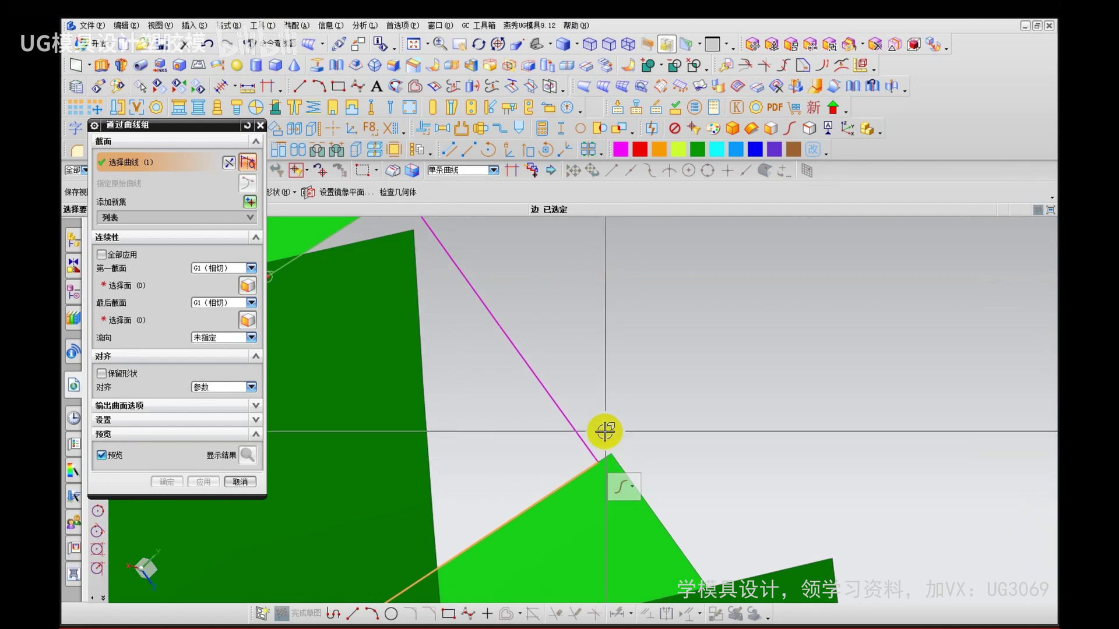
{"action": "scroll", "coordinate": [633, 379], "scroll_direction": "down", "scroll_amount": 3}
Step: Assign the two adjoining strip faces as G1 tangency references for the first and last sections and create the bridging surface
{"action": "left_click", "coordinate": [180, 285]}
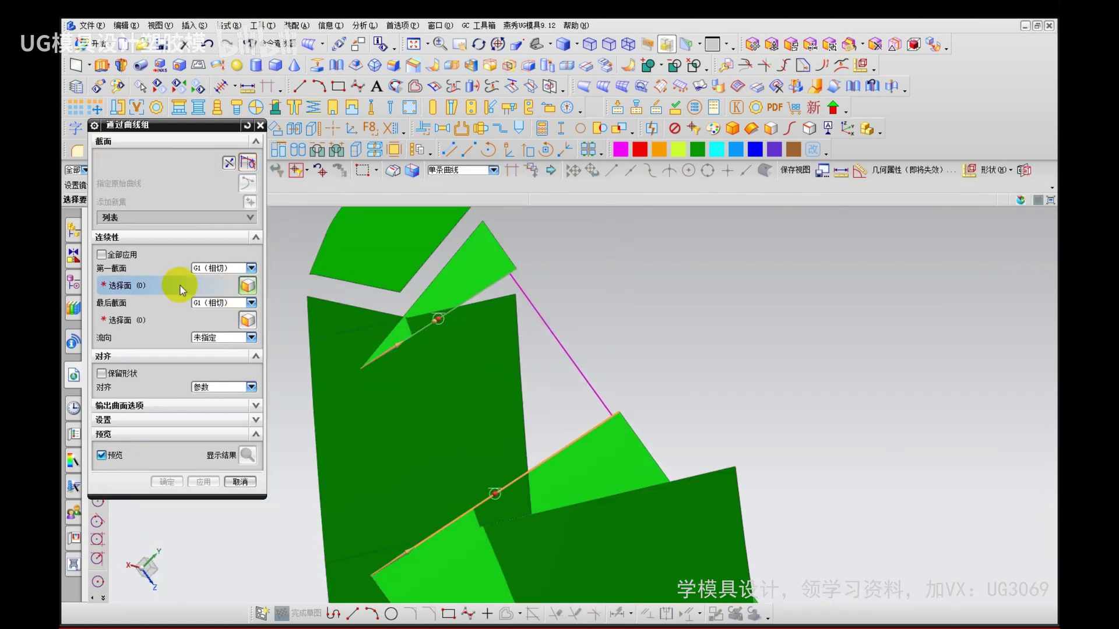
{"action": "left_click", "coordinate": [421, 269]}
{"action": "left_click", "coordinate": [619, 466]}
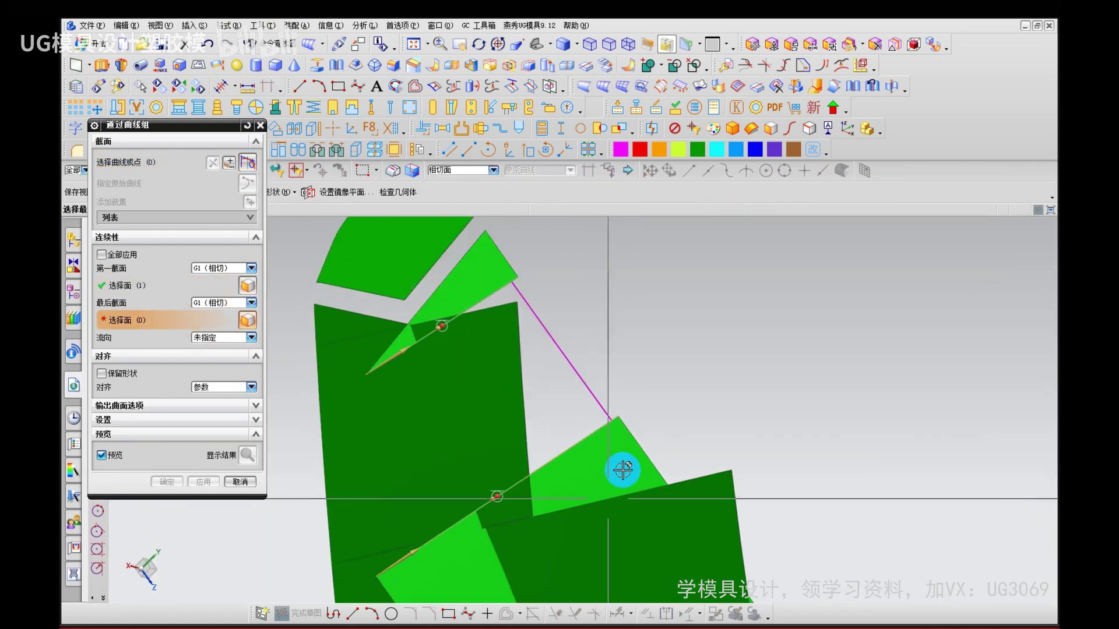
{"action": "middle_click", "coordinate": [638, 354]}
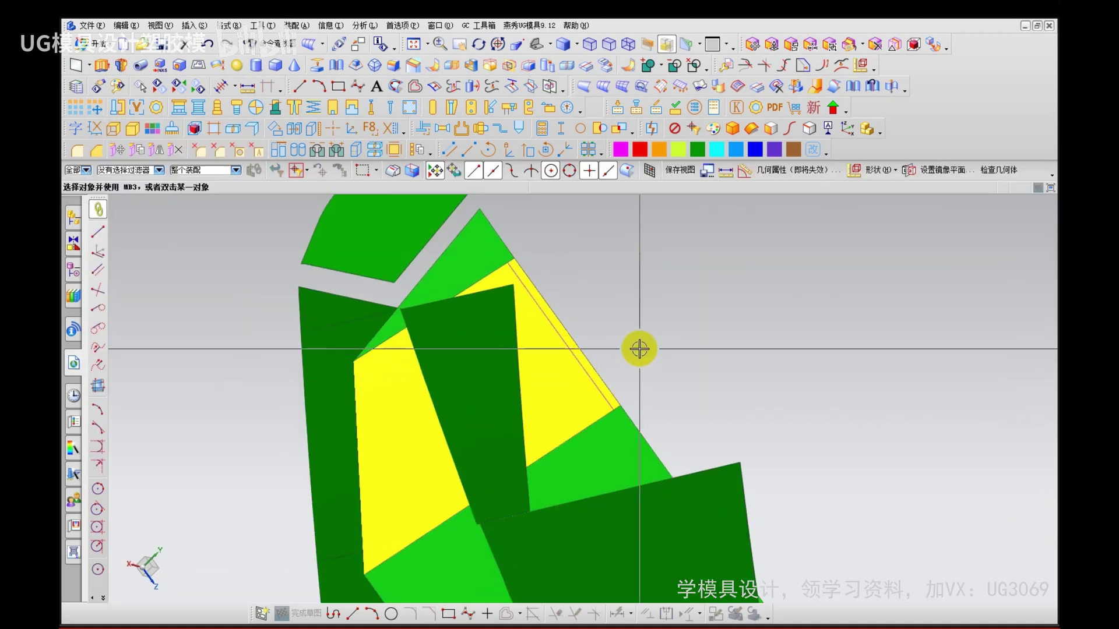
{"action": "scroll", "coordinate": [647, 358], "scroll_direction": "down", "scroll_amount": 2}
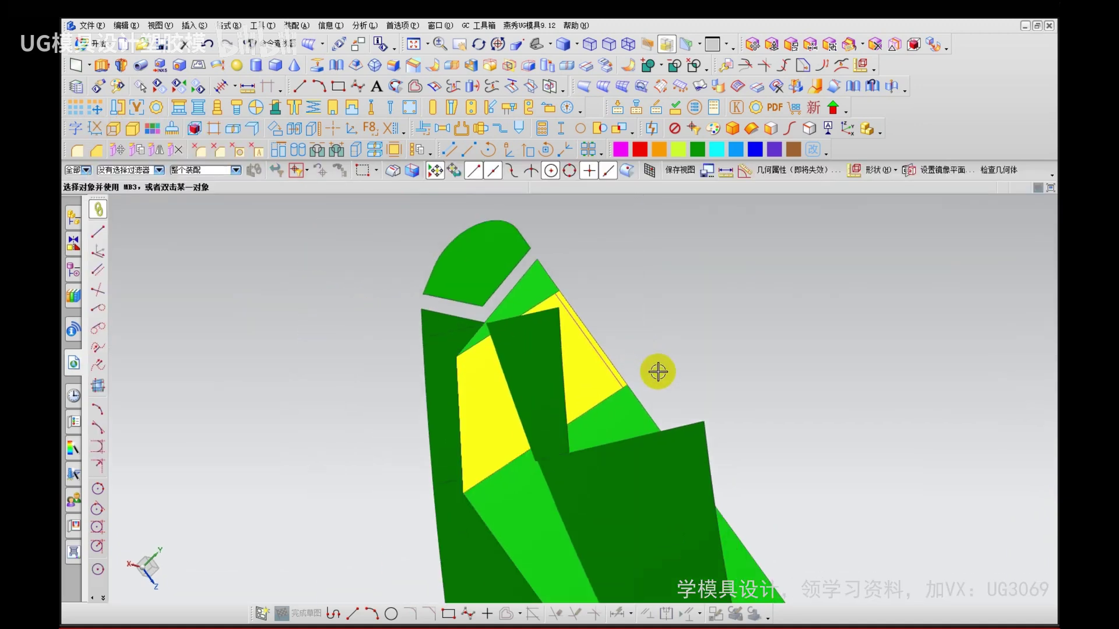
Step: Show the hidden green frame part together with the extended parting strips
{"action": "left_click", "coordinate": [608, 387]}
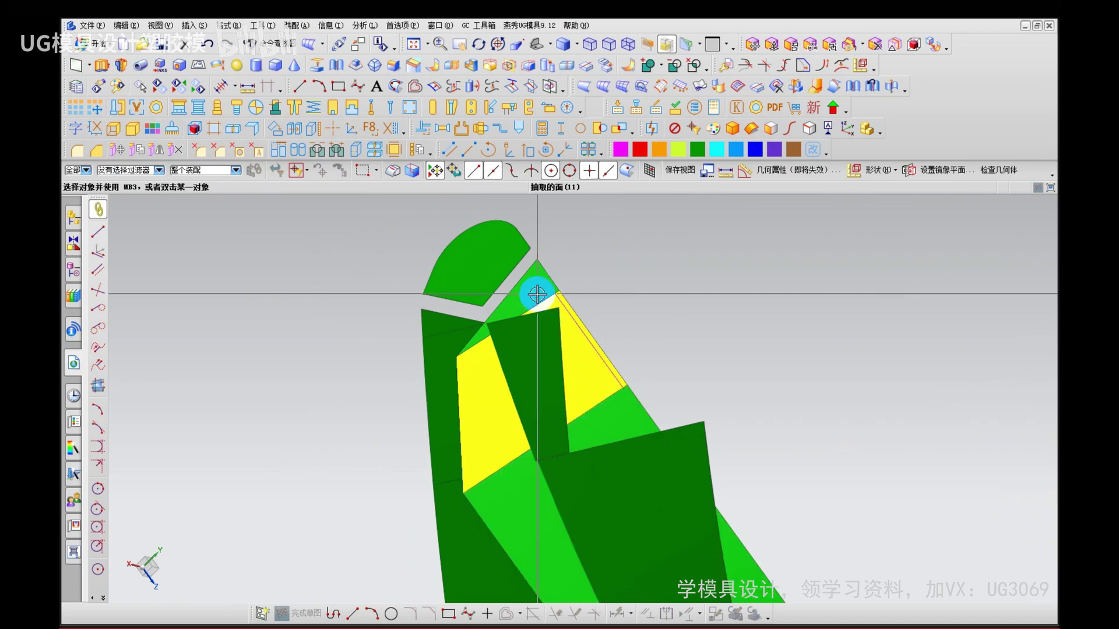
{"action": "scroll", "coordinate": [423, 291], "scroll_direction": "down", "scroll_amount": 3}
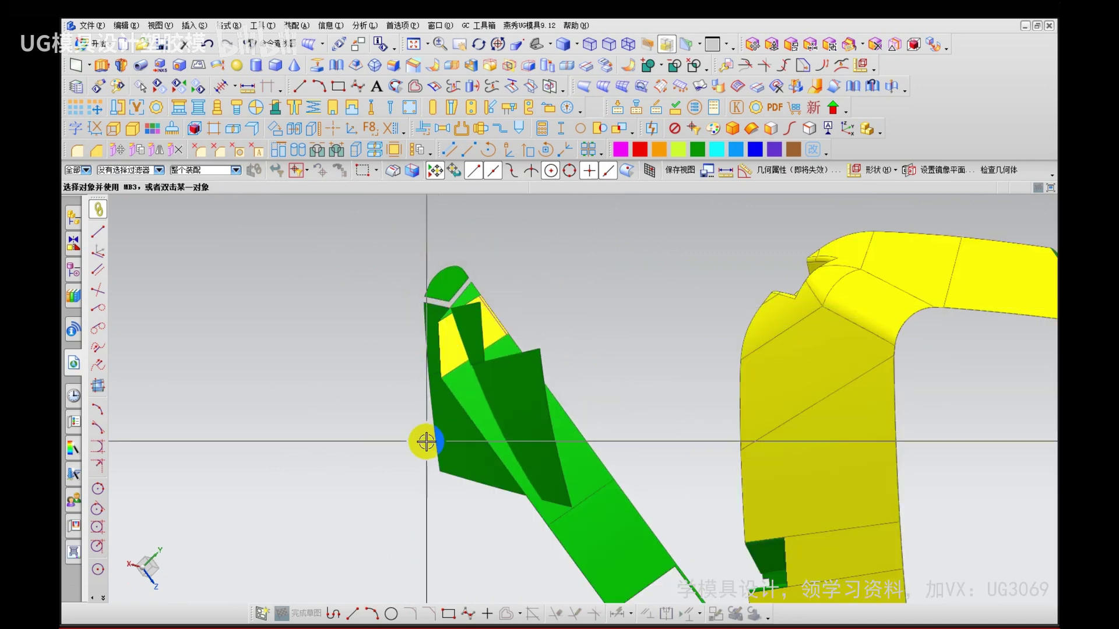
{"action": "key", "text": "ctrl+t"}
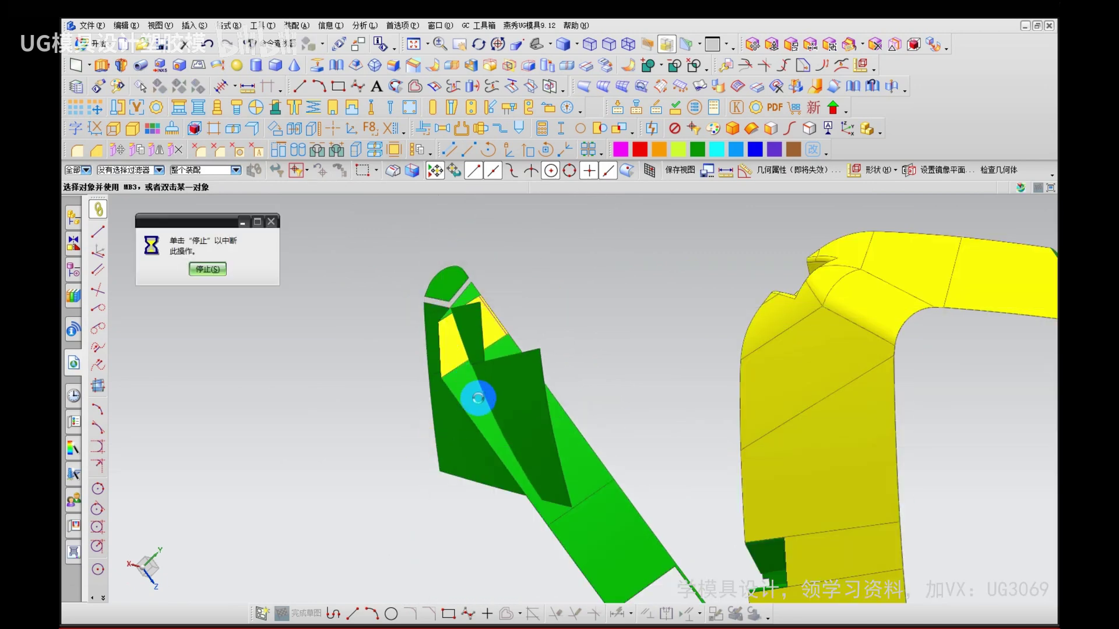
{"action": "mouse_move", "coordinate": [483, 392]}
{"action": "middle_mouse_down"}
{"action": "mouse_move", "coordinate": [512, 419]}
{"action": "mouse_move", "coordinate": [516, 351]}
{"action": "mouse_move", "coordinate": [485, 425]}
{"action": "mouse_move", "coordinate": [485, 413]}
{"action": "middle_mouse_up"}
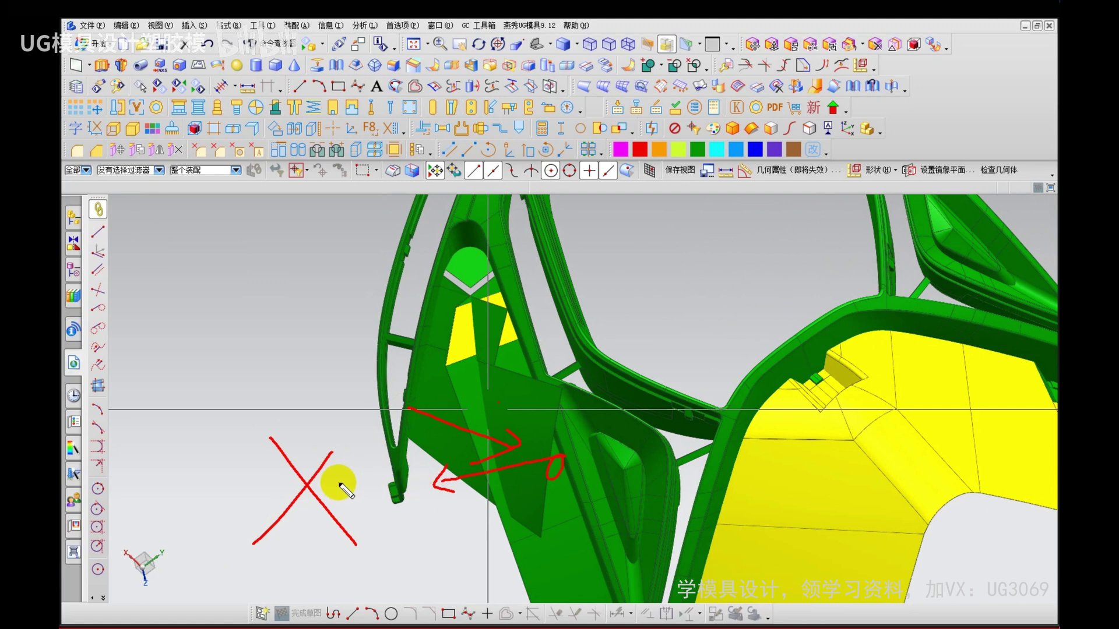
Step: Examine how the extended side strips cross the arm strips and the yellow bridging surface inside the frame opening
{"action": "key", "text": "Escape"}
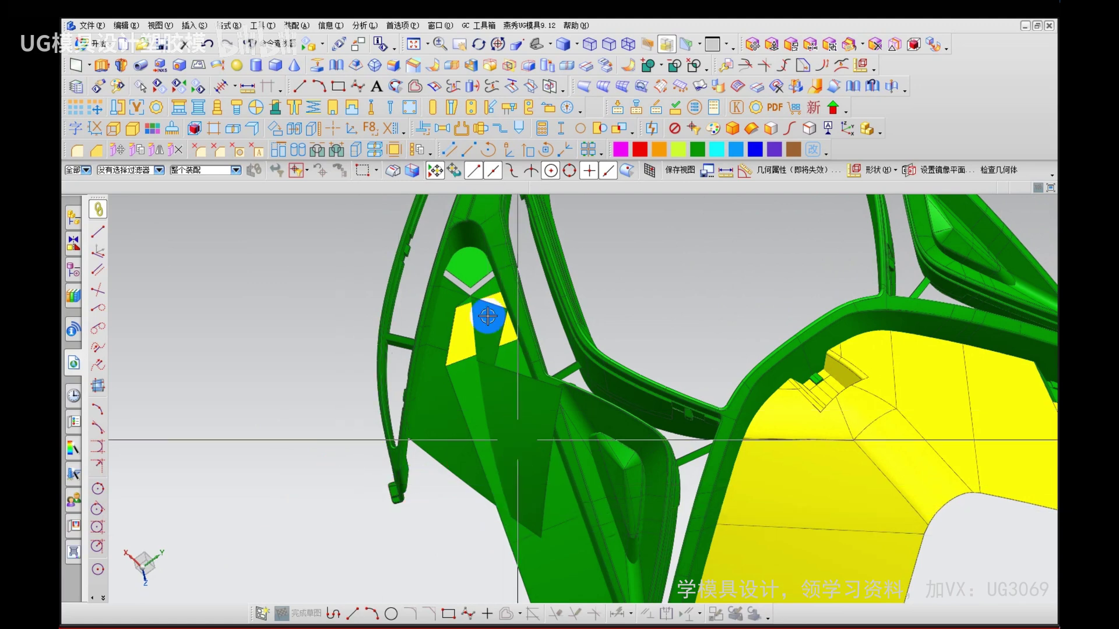
{"action": "key", "text": "ctrl+shift+d"}
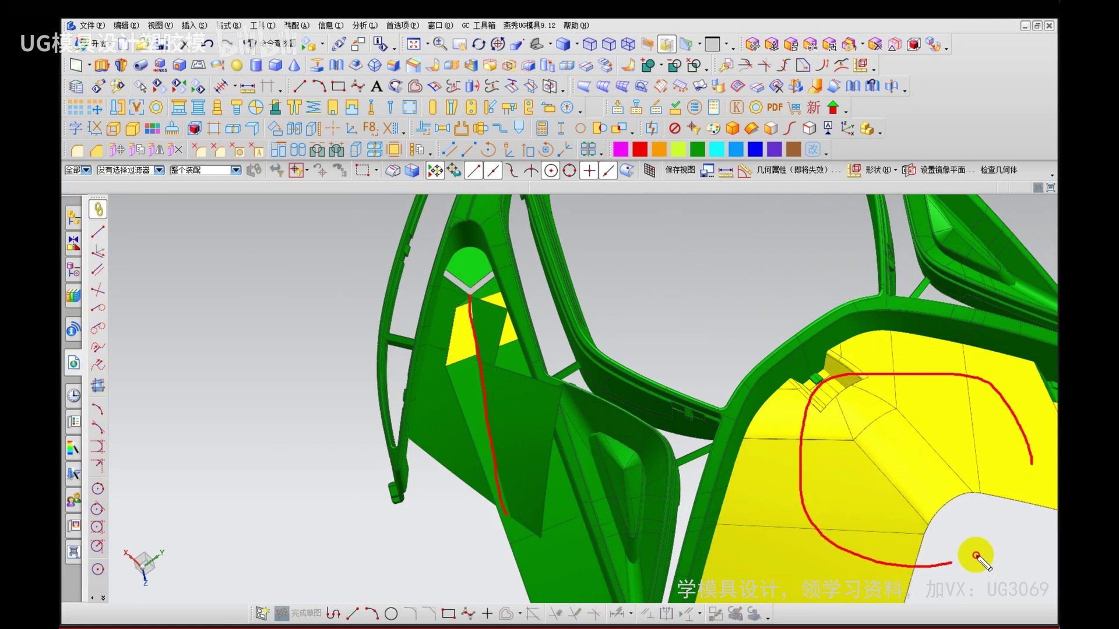
{"action": "key", "text": "Escape"}
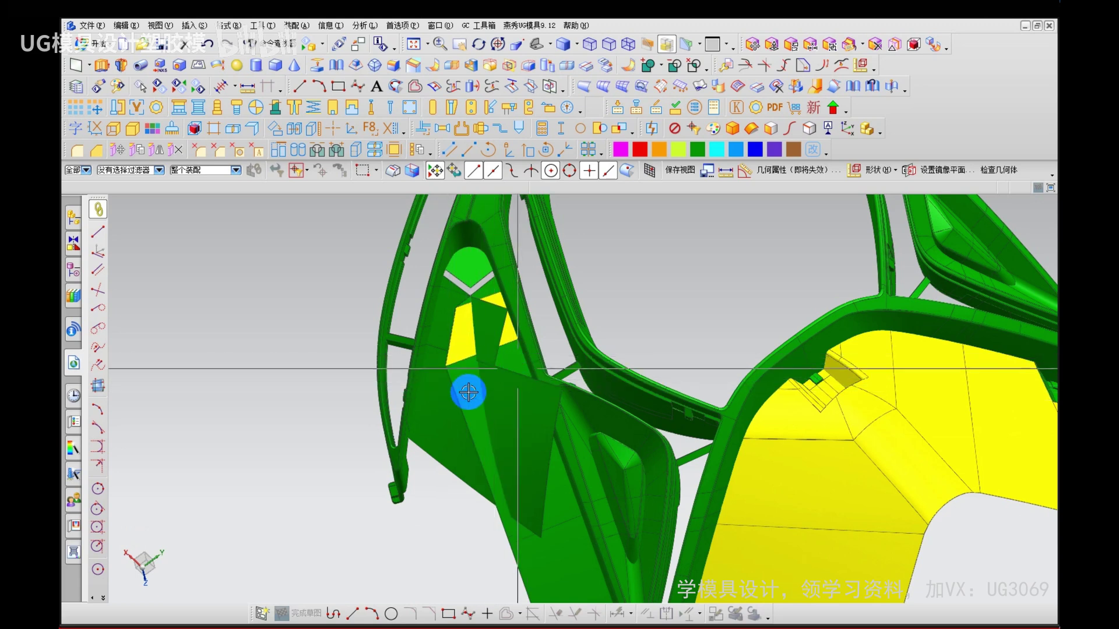
{"action": "middle_click_drag", "start_coordinate": [490, 486], "coordinate": [435, 467]}
{"action": "scroll", "coordinate": [465, 331], "scroll_direction": "up", "scroll_amount": 1}
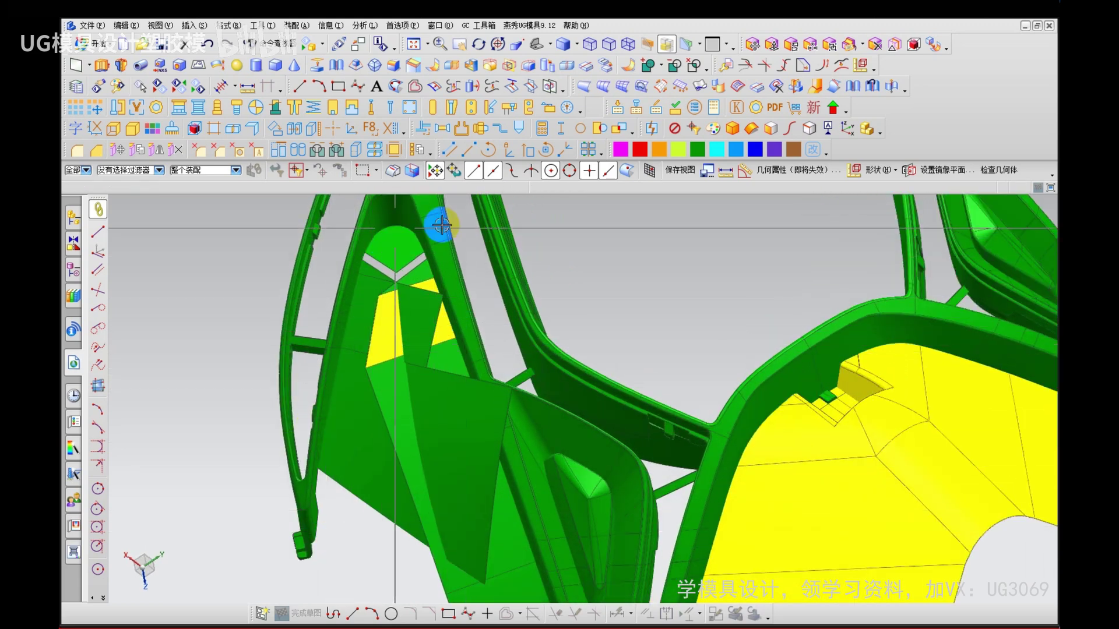
{"action": "scroll", "coordinate": [429, 329], "scroll_direction": "up", "scroll_amount": 2}
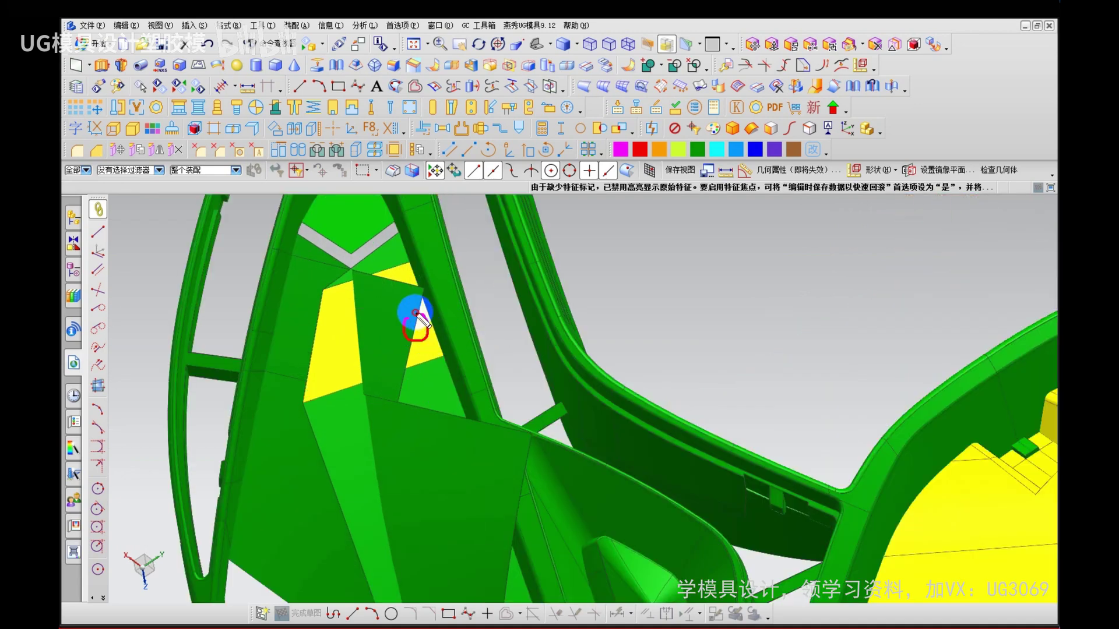
{"action": "scroll", "coordinate": [458, 329], "scroll_direction": "down", "scroll_amount": 3}
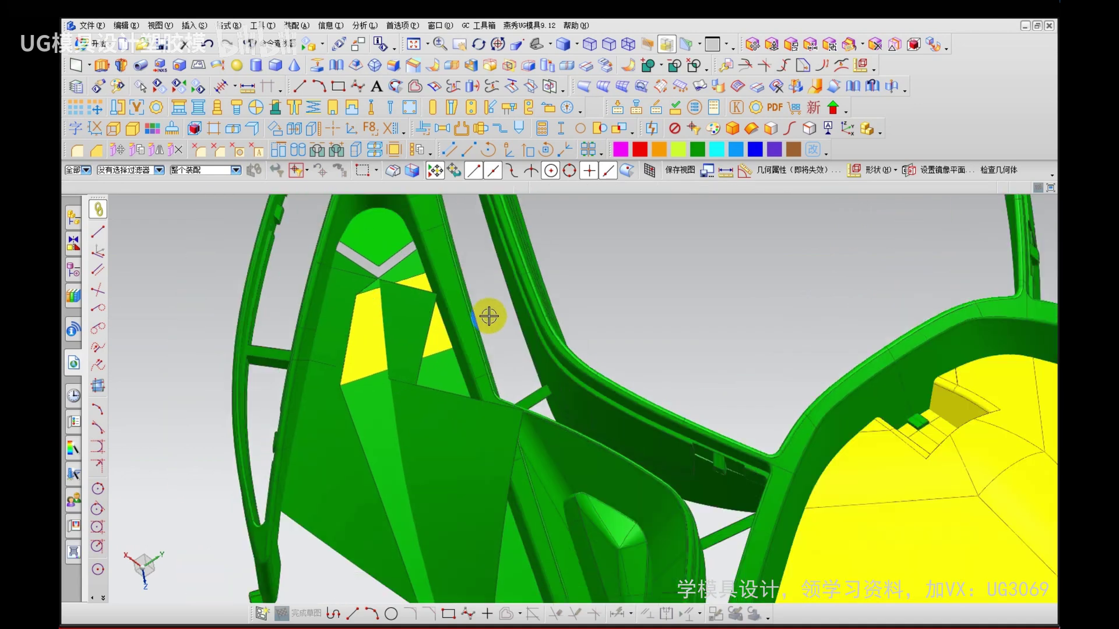
{"action": "scroll", "coordinate": [437, 294], "scroll_direction": "up", "scroll_amount": 2}
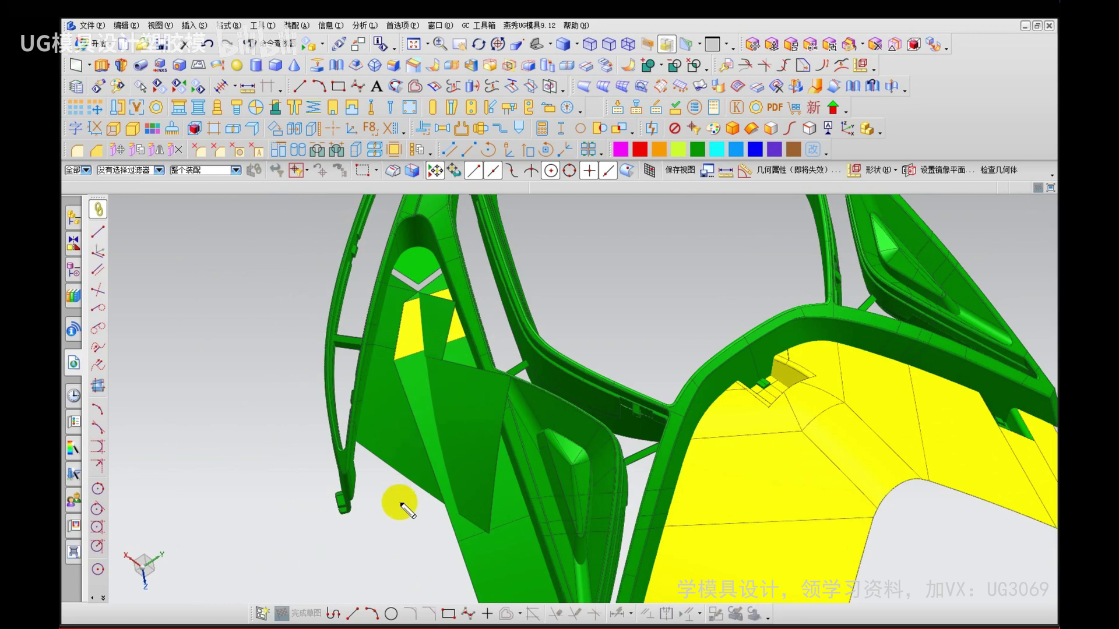
{"action": "middle_click_drag", "start_coordinate": [452, 412], "coordinate": [427, 394]}
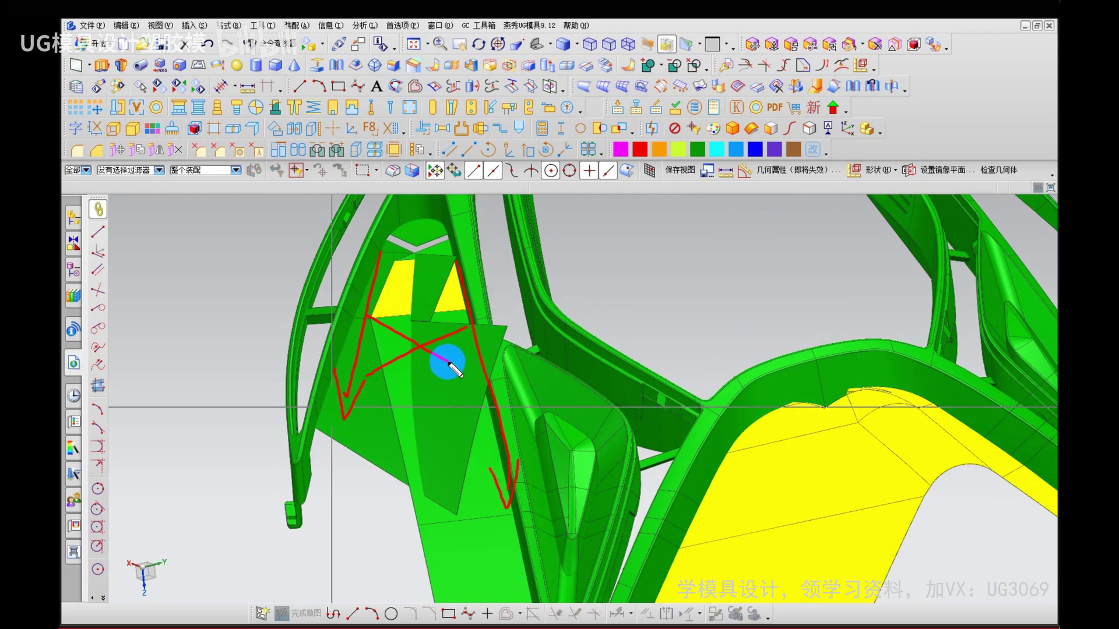
{"action": "key", "text": "Escape"}
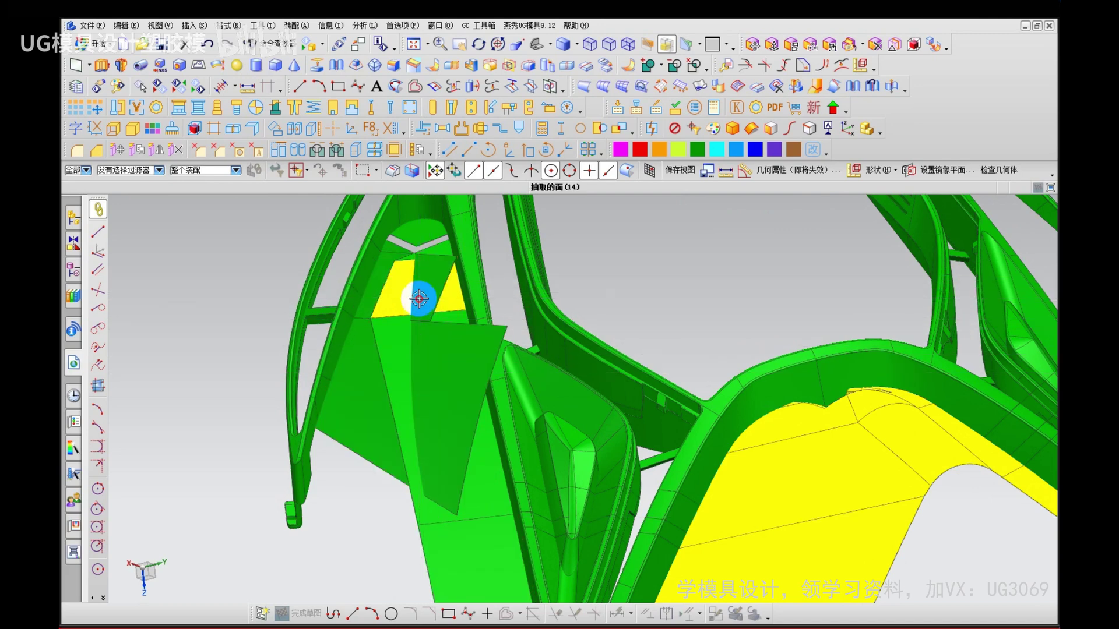
Step: Hide the extended side strip sheets that overlap the long arm strip and the bridging surface
{"action": "left_click", "coordinate": [389, 242]}
{"action": "left_click", "coordinate": [352, 397]}
{"action": "key", "text": "ctrl+b"}
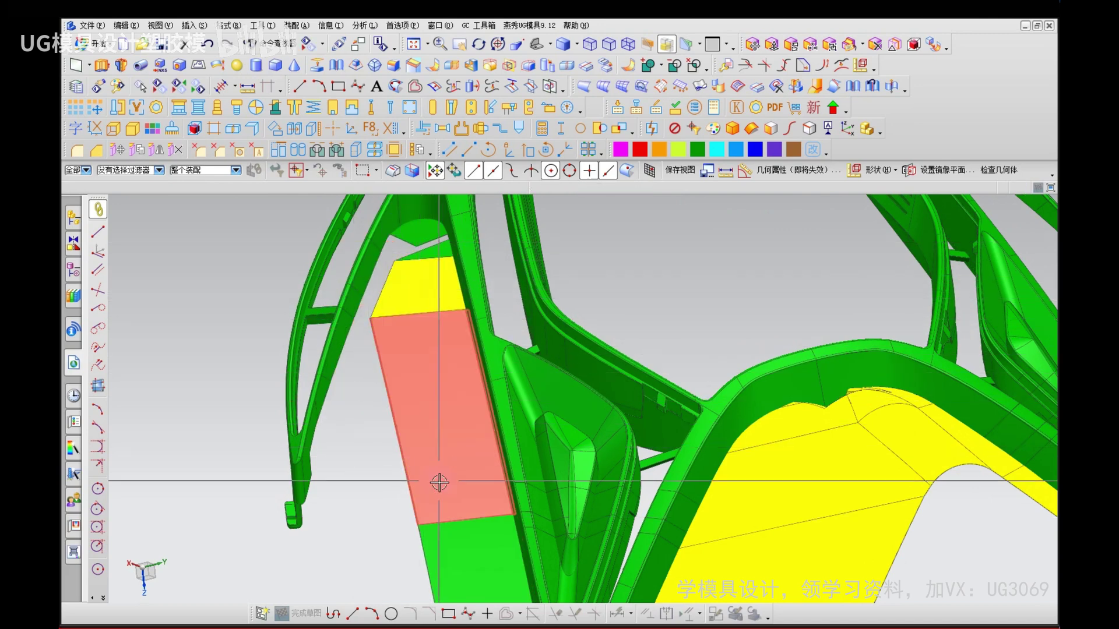
Step: Sew the yellow bridging sheet to the three adjoining arm strip sheets and hide the sewn sheet
{"action": "scroll", "coordinate": [435, 414], "scroll_direction": "down", "scroll_amount": 1}
{"action": "left_click", "coordinate": [441, 312]}
{"action": "left_click", "coordinate": [440, 285]}
{"action": "left_click", "coordinate": [458, 485]}
{"action": "left_click", "coordinate": [459, 516]}
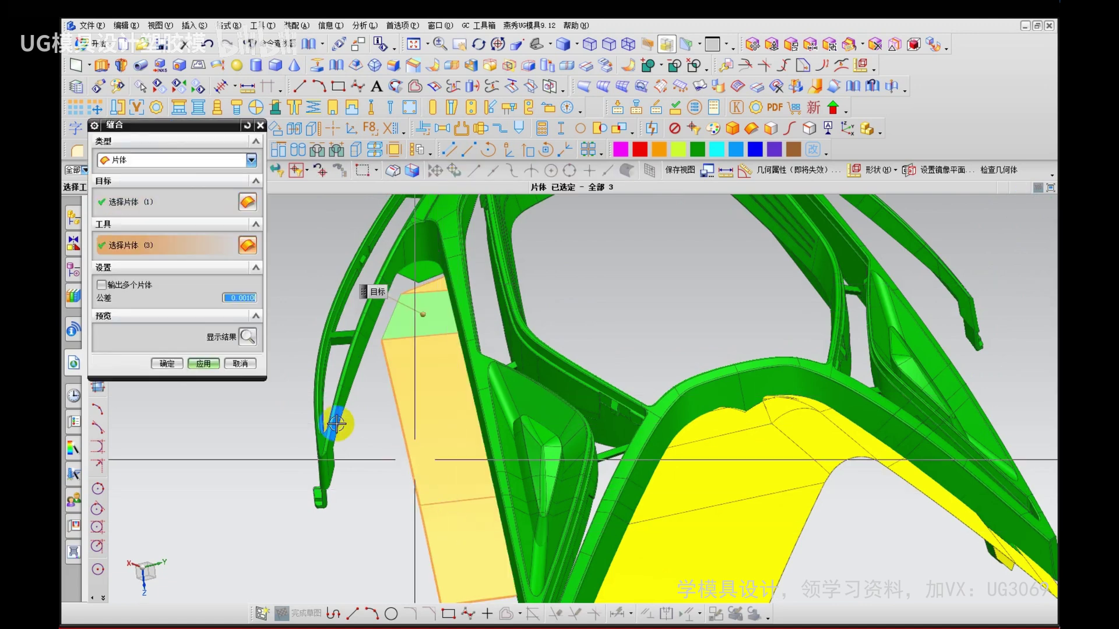
{"action": "left_click", "coordinate": [249, 340]}
{"action": "middle_click", "coordinate": [389, 471]}
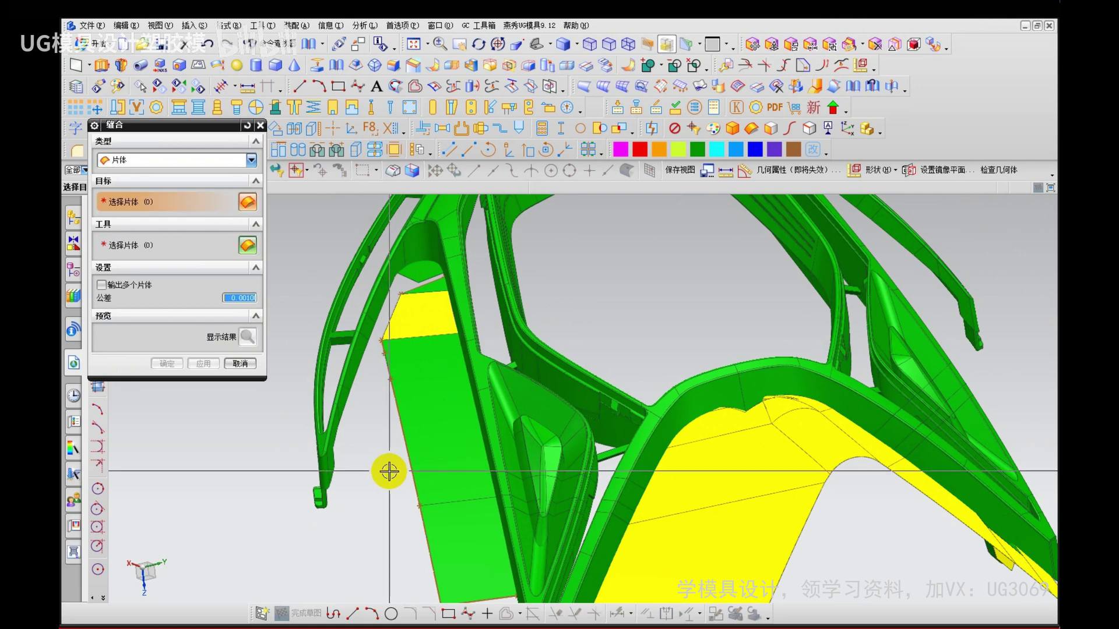
{"action": "middle_click", "coordinate": [389, 471]}
{"action": "middle_click", "coordinate": [388, 470]}
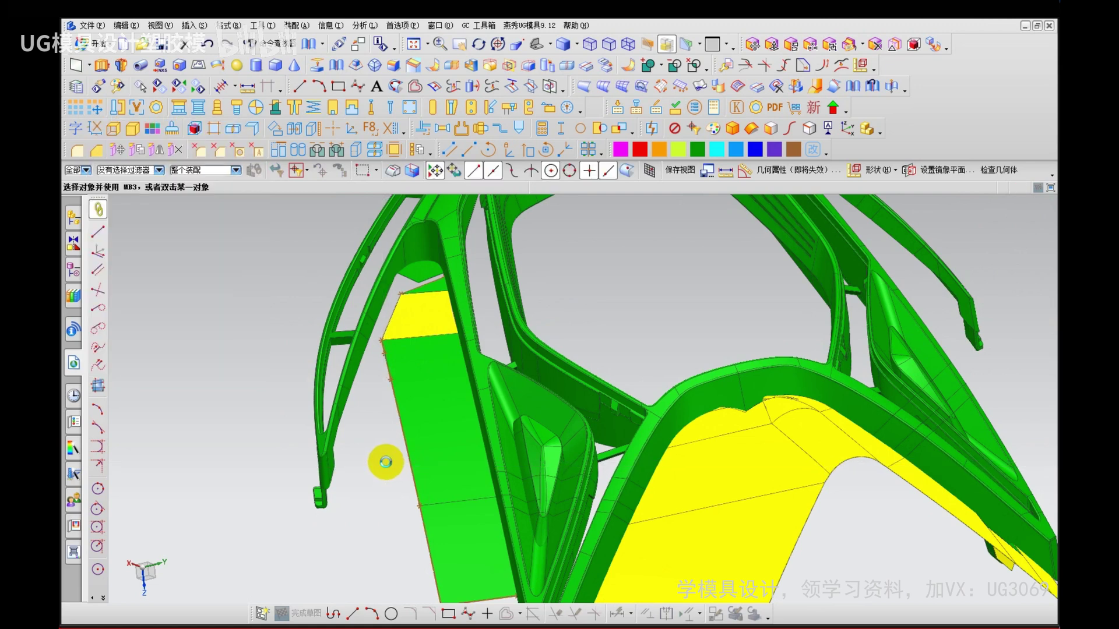
{"action": "left_click", "coordinate": [448, 474]}
{"action": "key", "text": "ctrl+b"}
Step: Examine the sheet boundaries of the extended side strip body, highlighting the results
{"action": "scroll", "coordinate": [419, 329], "scroll_direction": "up", "scroll_amount": 3}
{"action": "key", "text": "s"}
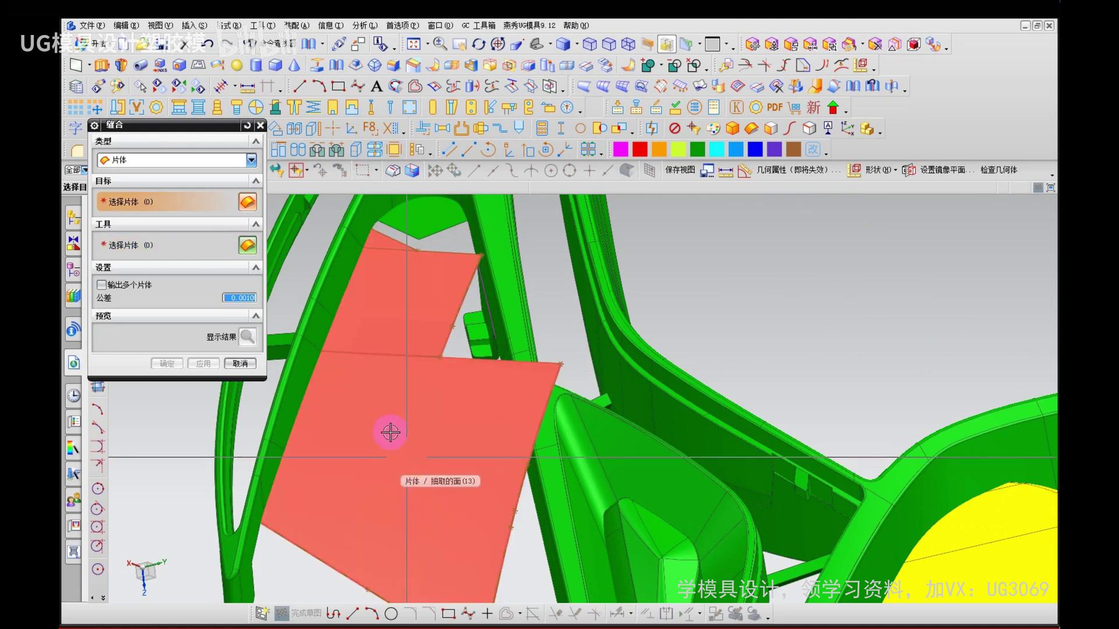
{"action": "scroll", "coordinate": [391, 432], "scroll_direction": "down", "scroll_amount": 1}
{"action": "middle_click", "coordinate": [390, 429]}
{"action": "middle_click", "coordinate": [390, 427]}
{"action": "key", "text": "c"}
{"action": "left_click", "coordinate": [397, 400]}
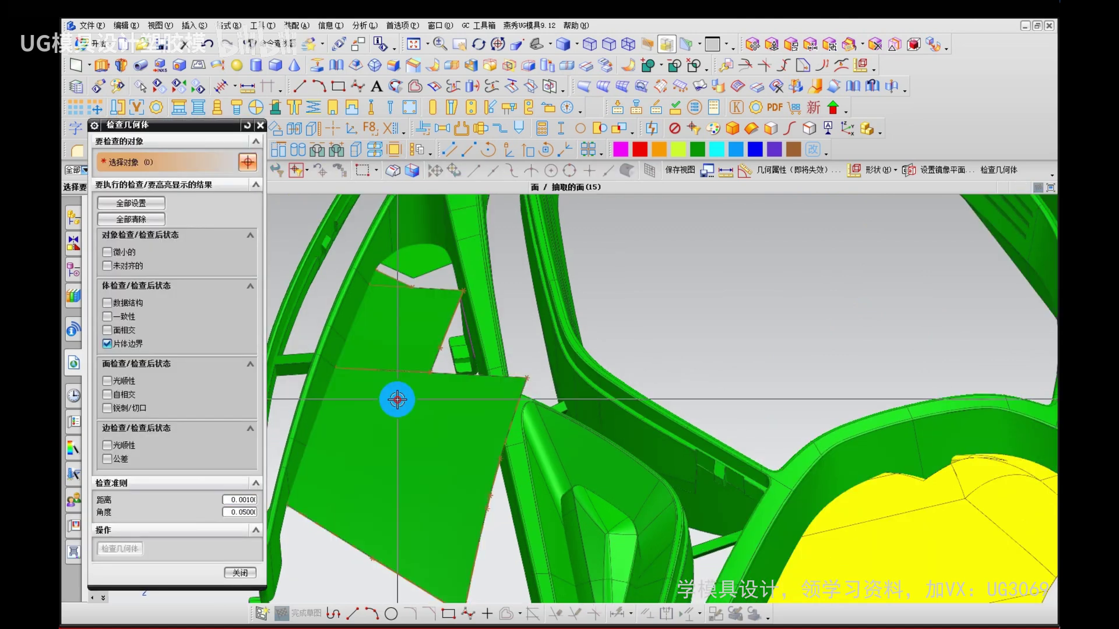
{"action": "left_click", "coordinate": [449, 417]}
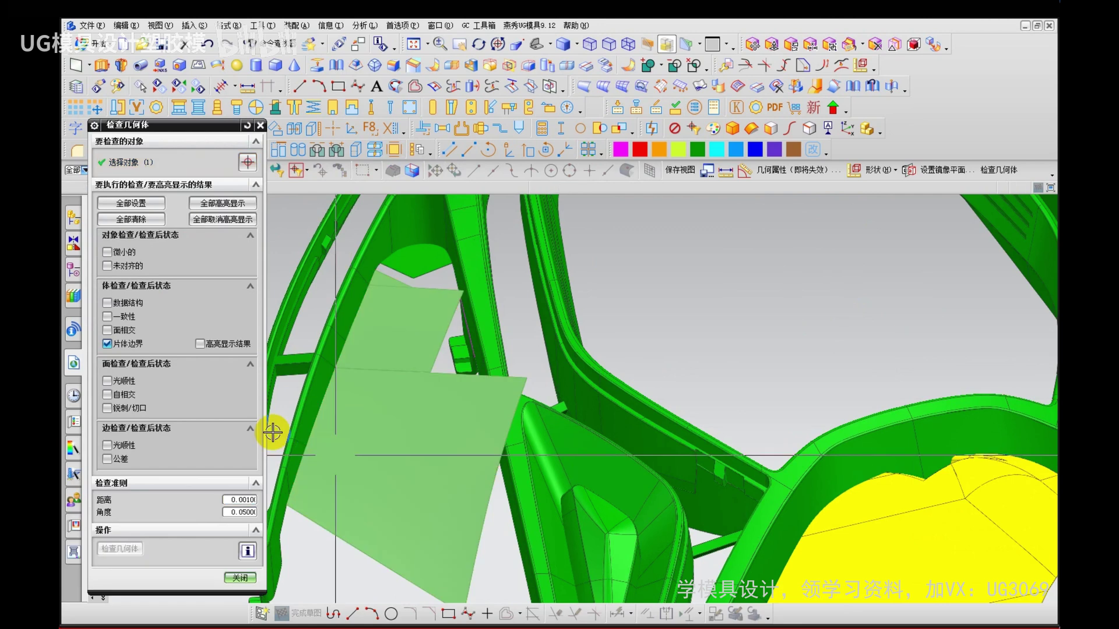
{"action": "left_click", "coordinate": [232, 348]}
{"action": "scroll", "coordinate": [396, 319], "scroll_direction": "up", "scroll_amount": 1}
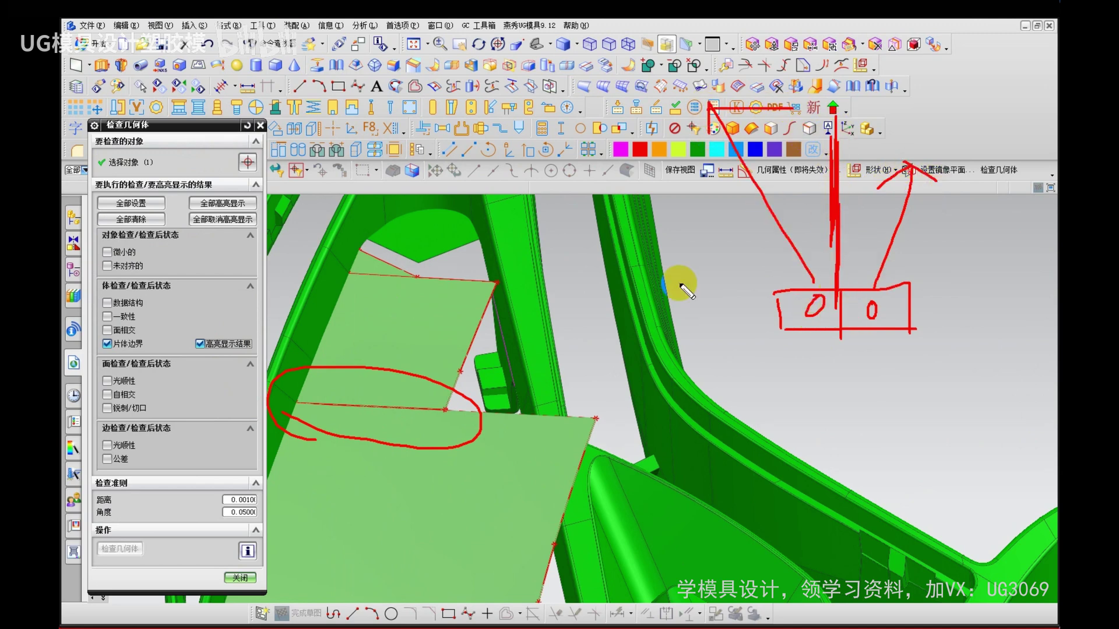
Step: Close the geometry check and remove the parameters from the extended side strip body
{"action": "key", "text": "Escape"}
{"action": "middle_click", "coordinate": [397, 362]}
{"action": "key", "text": "q"}
{"action": "left_click", "coordinate": [375, 379]}
{"action": "middle_click", "coordinate": [375, 378]}
{"action": "middle_click", "coordinate": [375, 377]}
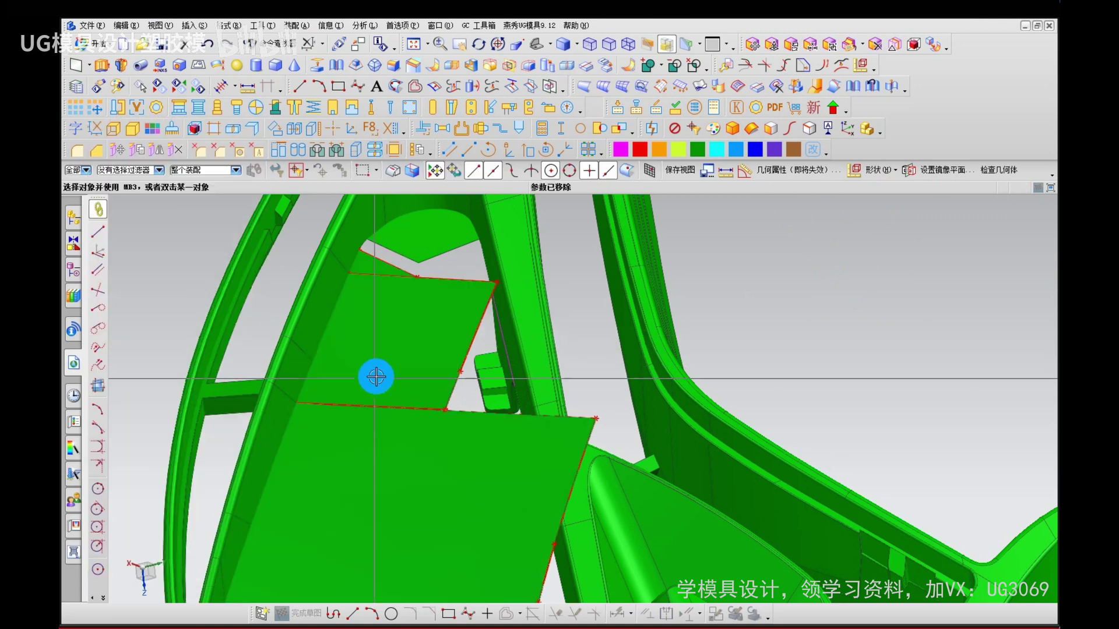
Step: Separate the middle face from the side strip body, remove its parameters and delete it
{"action": "left_click", "coordinate": [375, 344], "text": "ctrl+shift"}
{"action": "left_click", "coordinate": [386, 367]}
{"action": "left_click", "coordinate": [402, 363]}
{"action": "middle_click", "coordinate": [411, 357]}
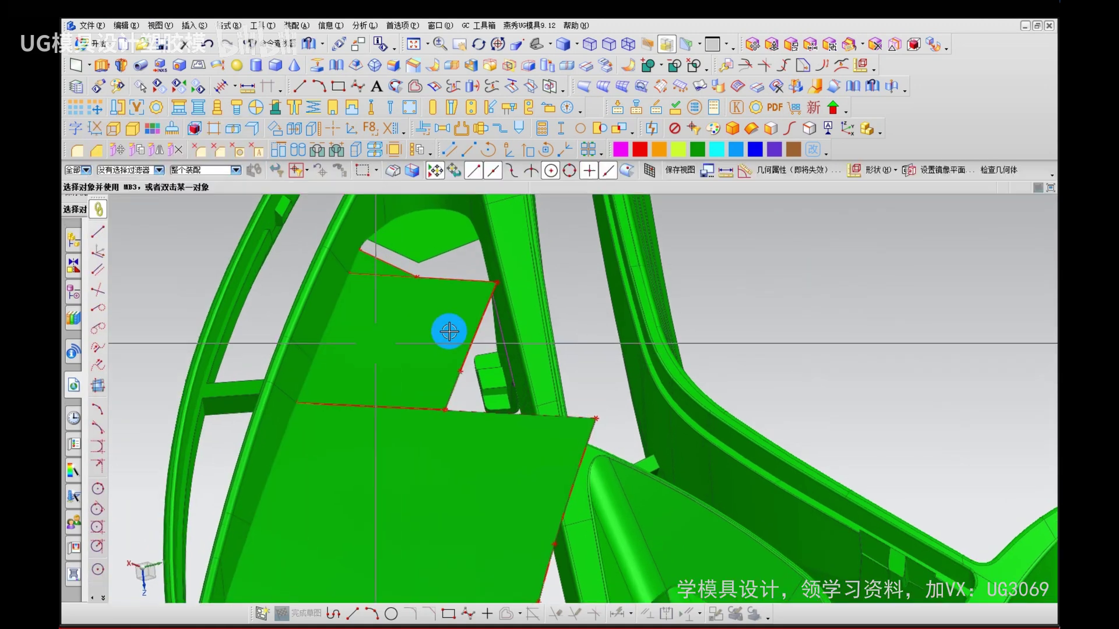
{"action": "key", "text": "q"}
{"action": "left_click", "coordinate": [378, 361]}
{"action": "middle_click", "coordinate": [380, 361]}
{"action": "middle_click", "coordinate": [391, 359]}
{"action": "left_click", "coordinate": [387, 359]}
{"action": "key", "text": "Delete"}
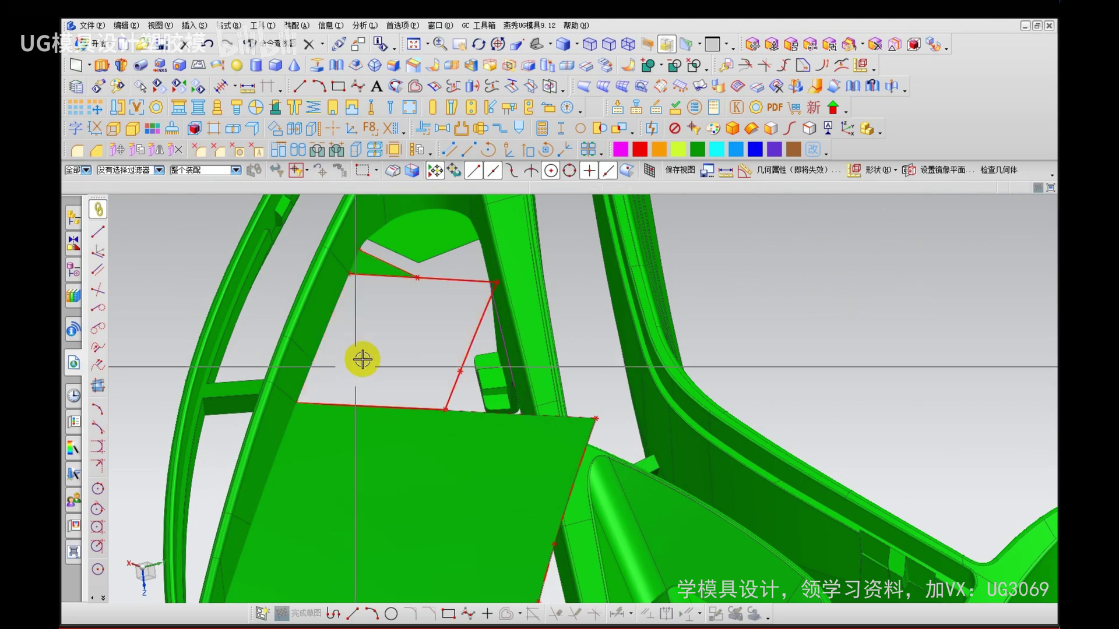
Step: Create a swept surface across the gap using the frame arm's edge as section and the adjoining edges of the large strip and small triangular sheet as guides
{"action": "scroll", "coordinate": [397, 361], "scroll_direction": "down", "scroll_amount": 8}
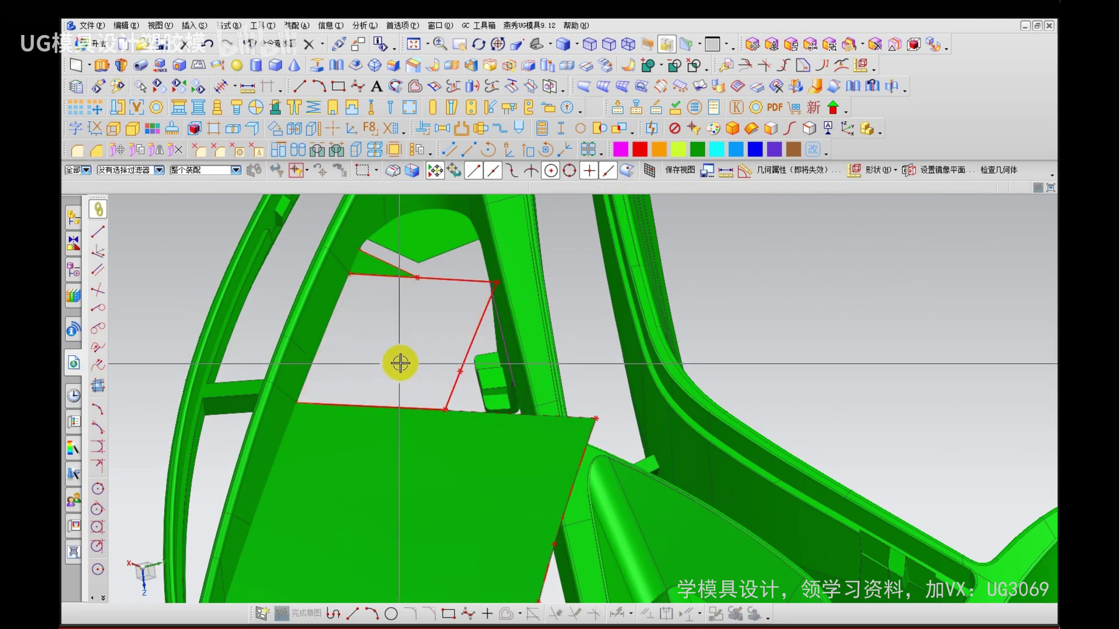
{"action": "scroll", "coordinate": [443, 373], "scroll_direction": "up", "scroll_amount": 3}
{"action": "scroll", "coordinate": [443, 366], "scroll_direction": "up", "scroll_amount": 4}
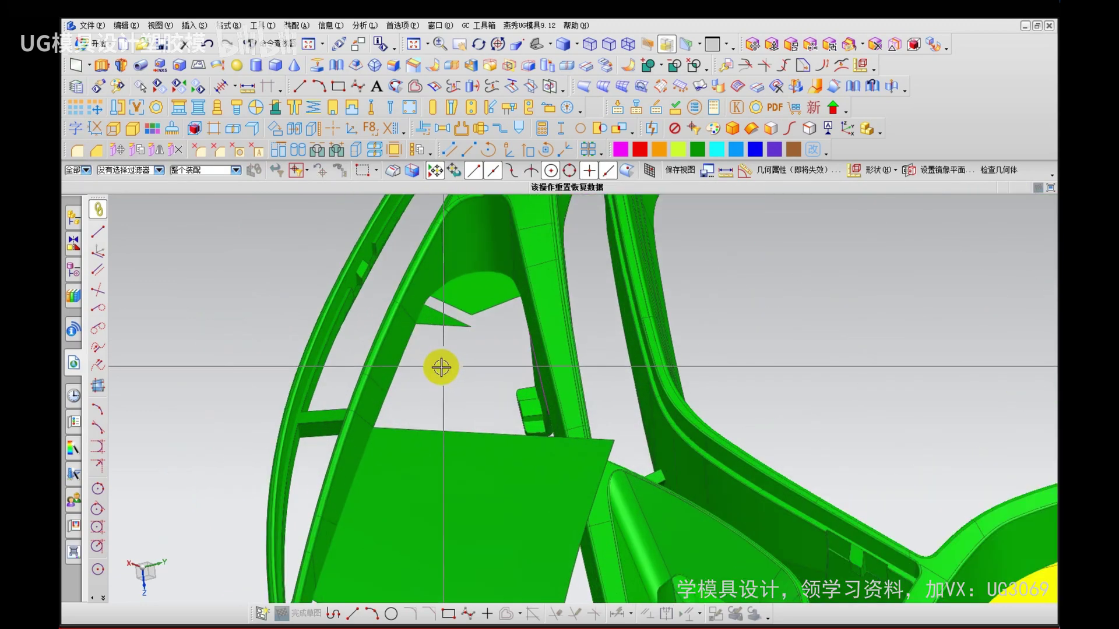
{"action": "left_click", "coordinate": [195, 26]}
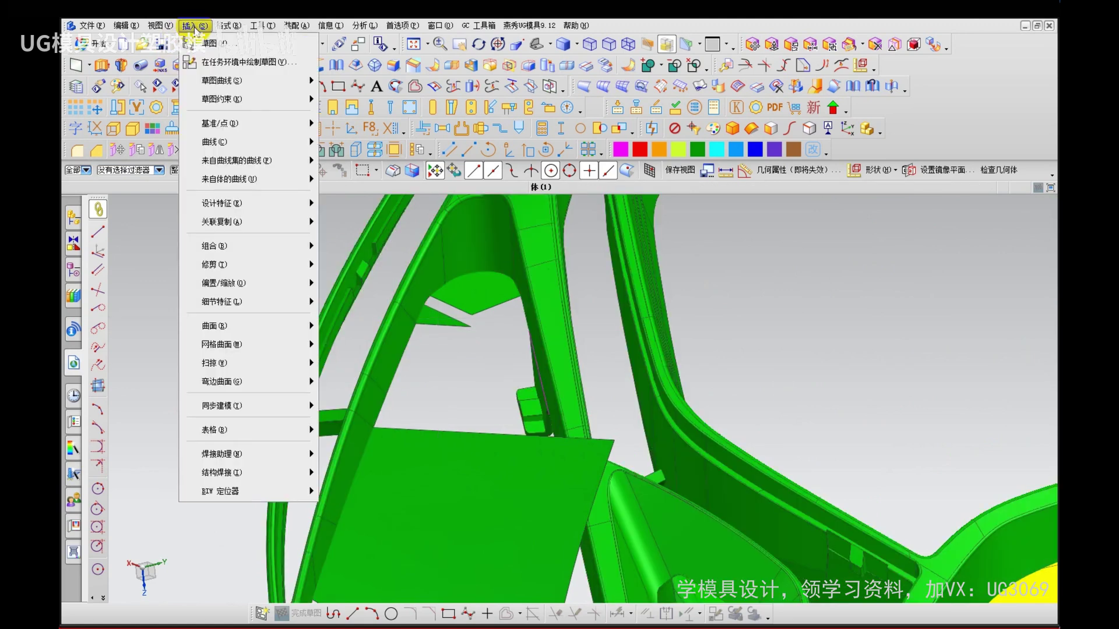
{"action": "mouse_move", "coordinate": [244, 330]}
{"action": "mouse_move", "coordinate": [238, 364]}
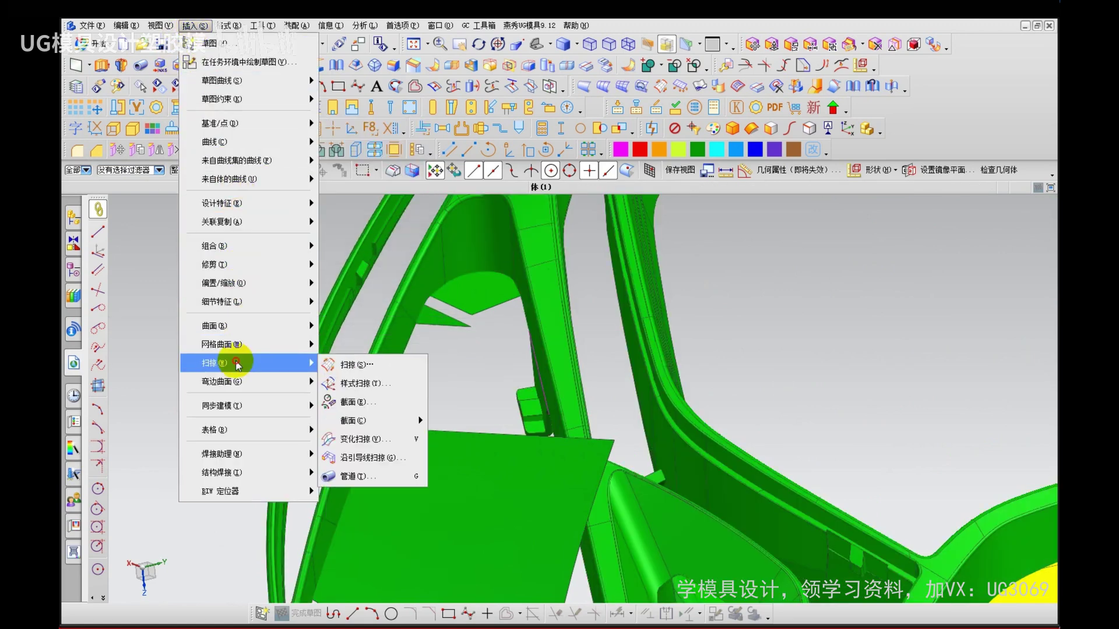
{"action": "left_click", "coordinate": [354, 366]}
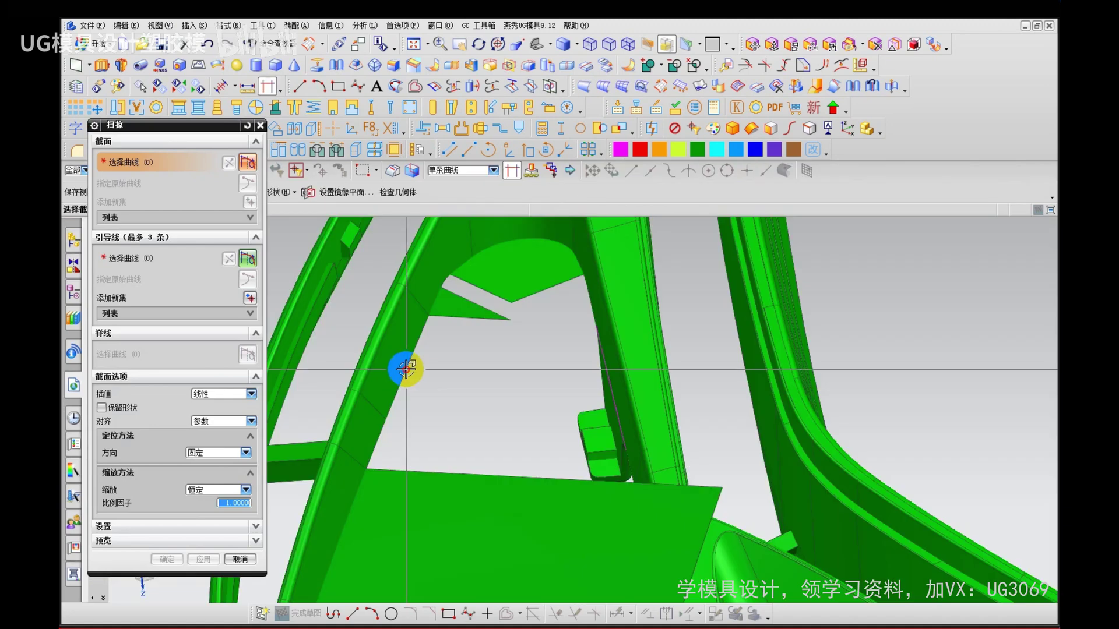
{"action": "left_click", "coordinate": [400, 365]}
{"action": "left_click", "coordinate": [378, 435]}
{"action": "middle_click", "coordinate": [418, 447]}
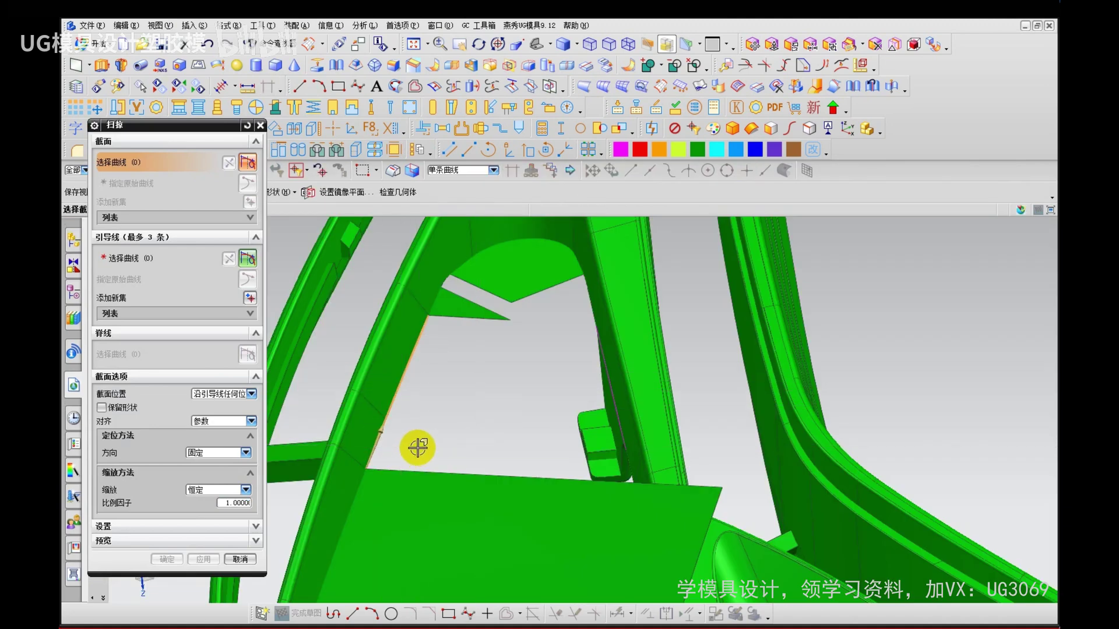
{"action": "left_click", "coordinate": [554, 477]}
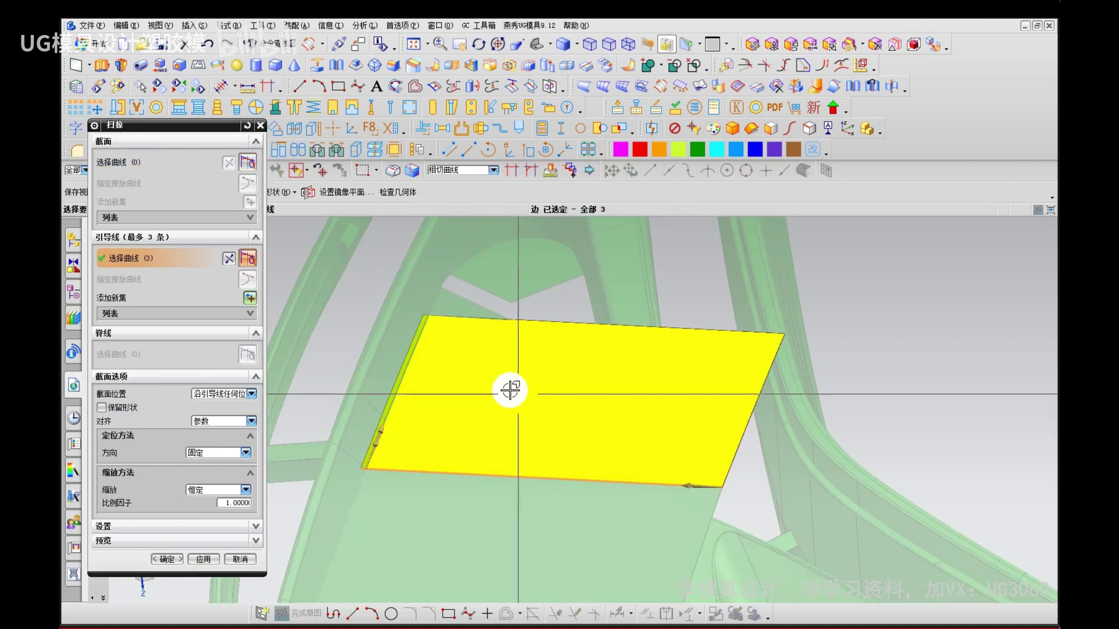
{"action": "left_click", "coordinate": [473, 331]}
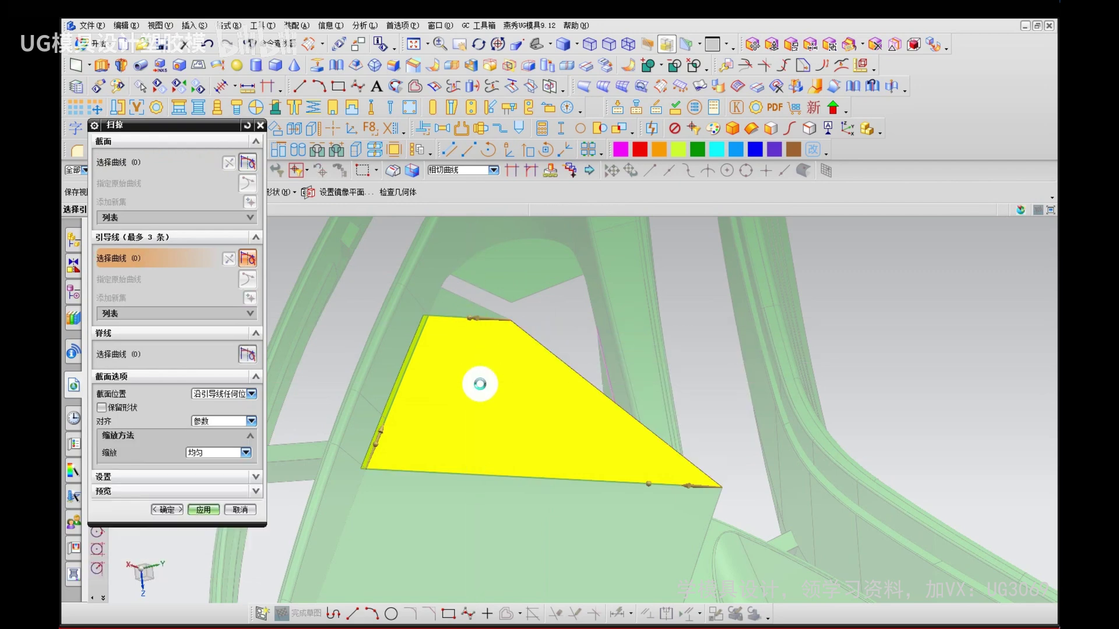
{"action": "middle_click", "coordinate": [470, 380]}
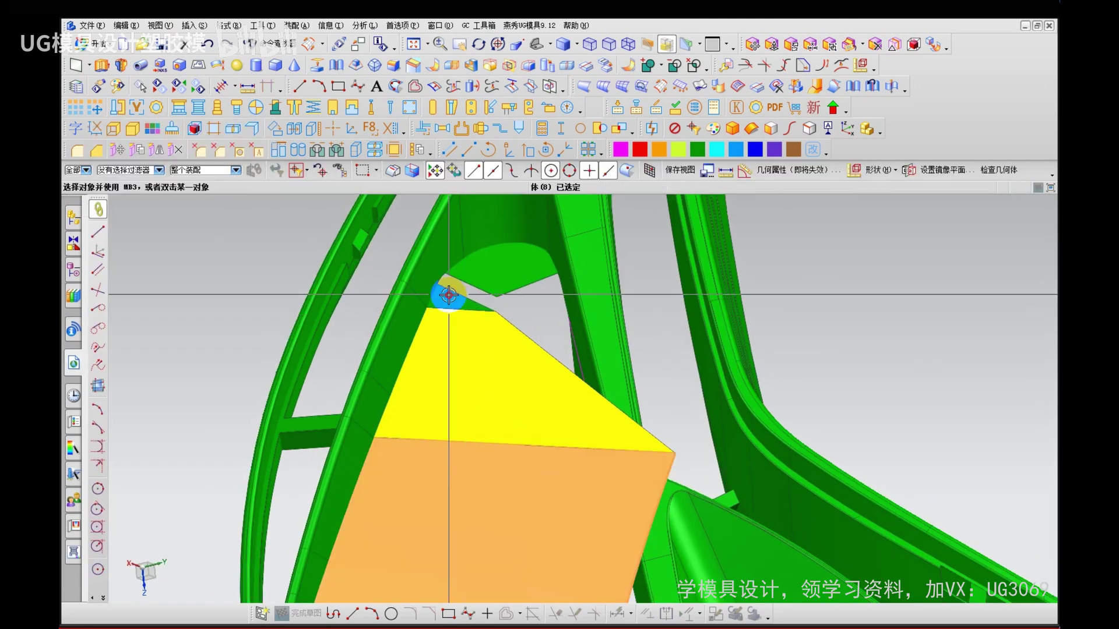
Step: Recolor the large strip and the small triangular sheet by inheriting the swept surface's yellow display
{"action": "left_click", "coordinate": [177, 389]}
{"action": "left_click", "coordinate": [398, 449]}
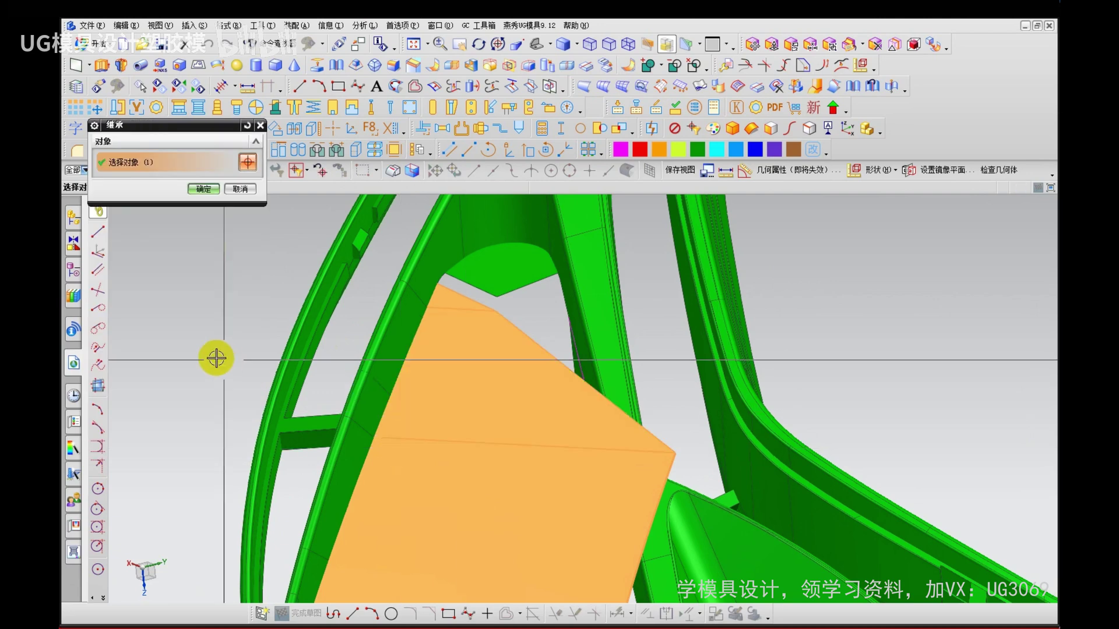
{"action": "middle_click", "coordinate": [213, 359]}
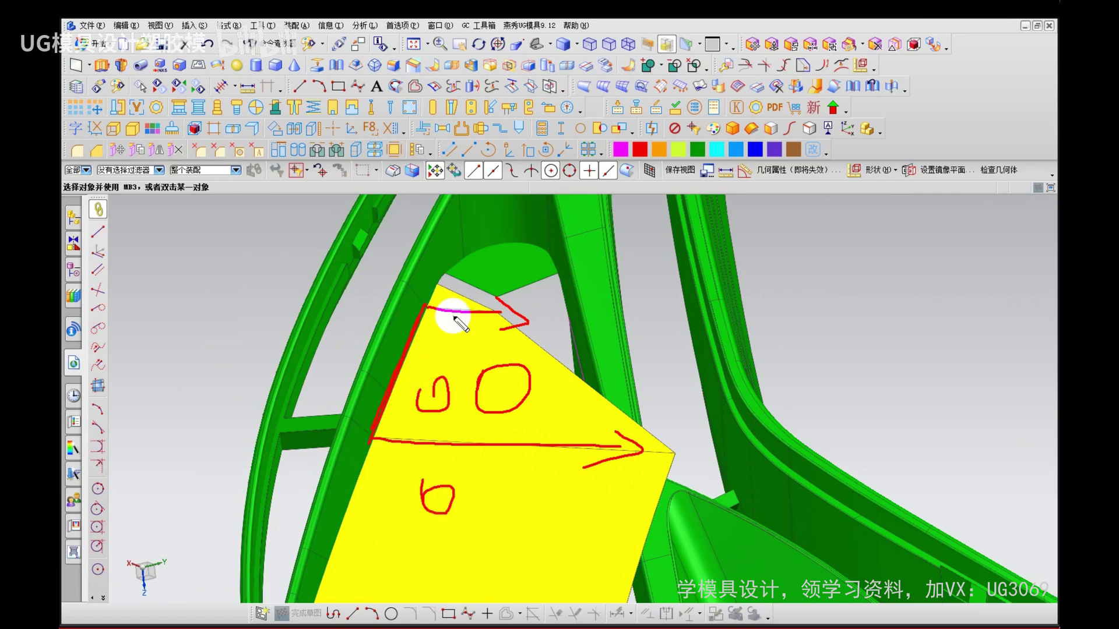
{"action": "key", "text": "Escape"}
{"action": "left_click_drag", "start_coordinate": [475, 382], "coordinate": [501, 375]}
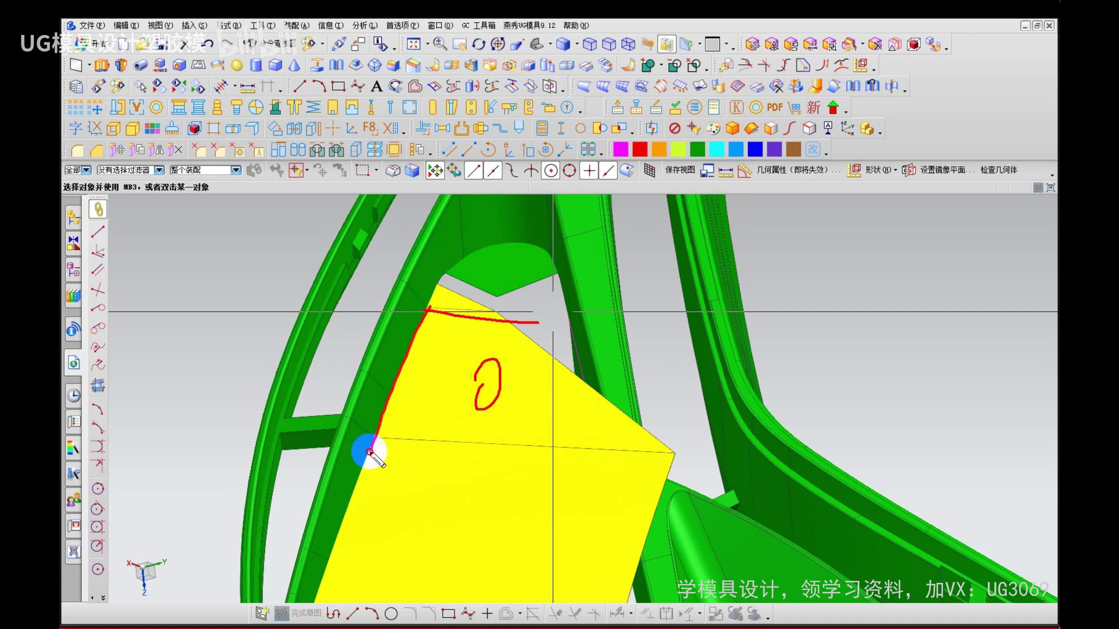
{"action": "key", "text": "Escape"}
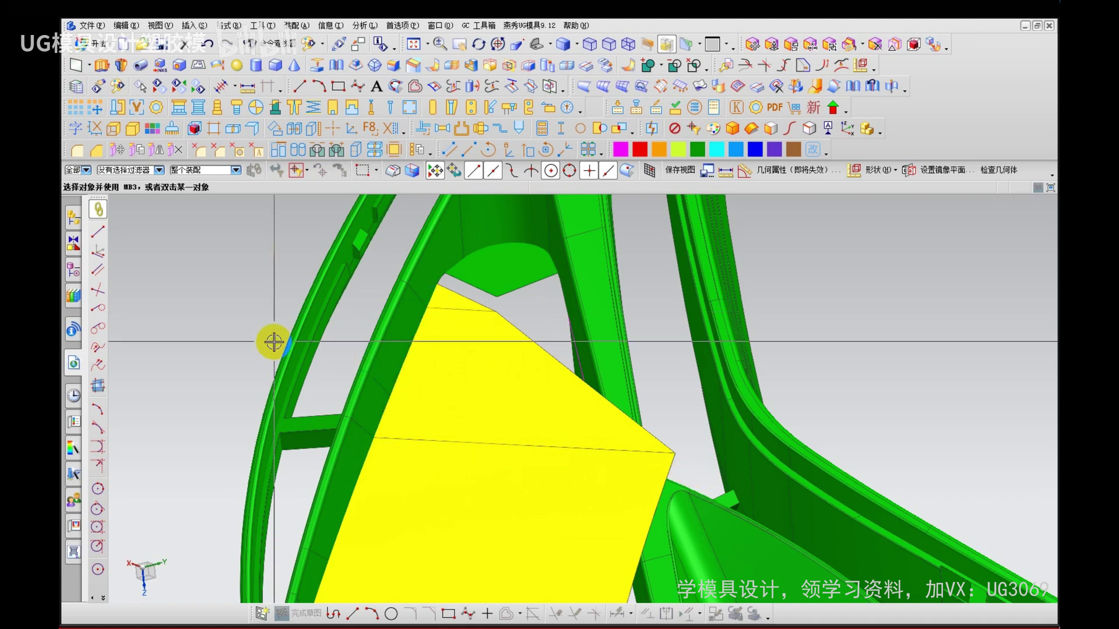
Step: Sew the large yellow side strip to the swept surface and the small triangular sheet
{"action": "scroll", "coordinate": [283, 283], "scroll_direction": "down", "scroll_amount": 3}
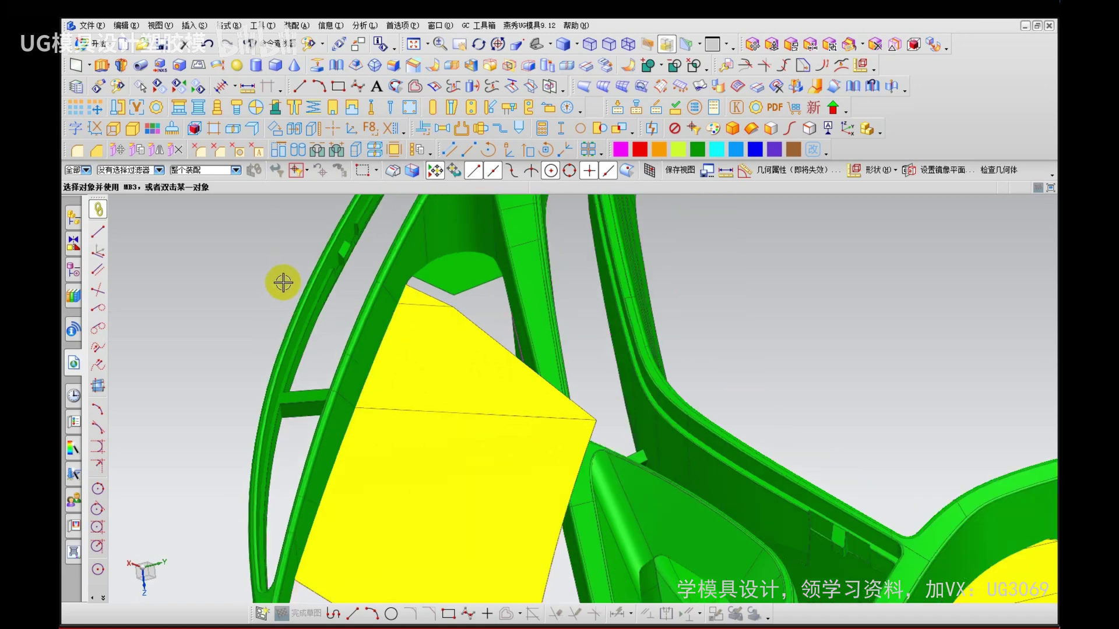
{"action": "key", "text": "s"}
{"action": "left_click", "coordinate": [414, 394]}
{"action": "left_click", "coordinate": [394, 341]}
{"action": "left_click", "coordinate": [378, 303]}
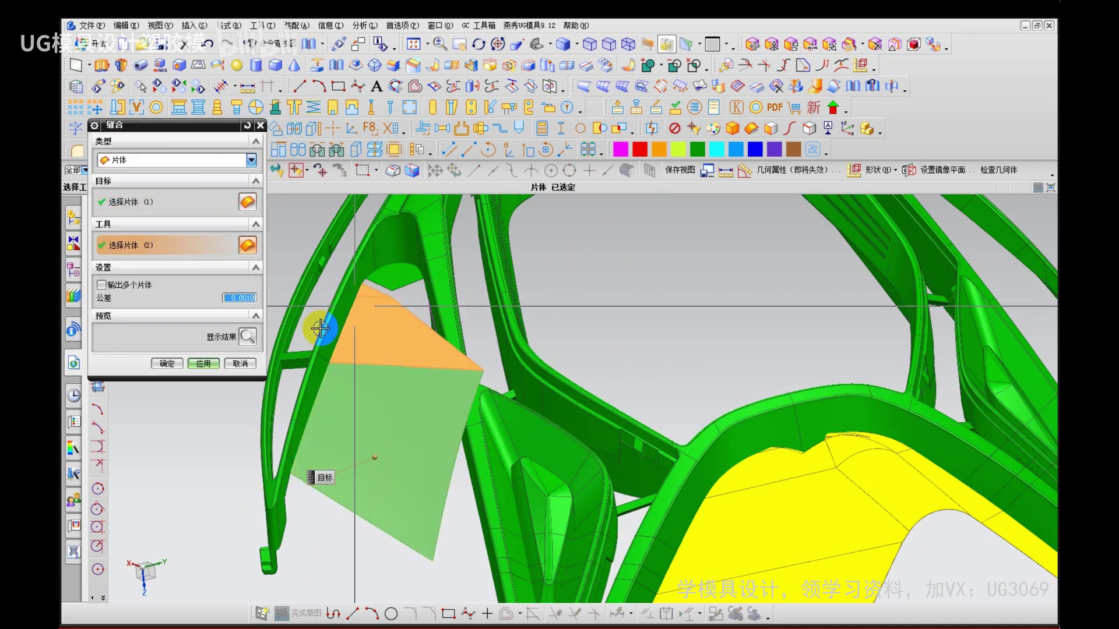
{"action": "left_click", "coordinate": [247, 337]}
{"action": "middle_click", "coordinate": [217, 484]}
{"action": "middle_click", "coordinate": [207, 496]}
Step: Show the crossing arm strip and join it with the yellow side sheet using Trim and Extend set to Make Corner
{"action": "key", "text": "a"}
{"action": "middle_click_drag", "start_coordinate": [413, 397], "coordinate": [388, 297]}
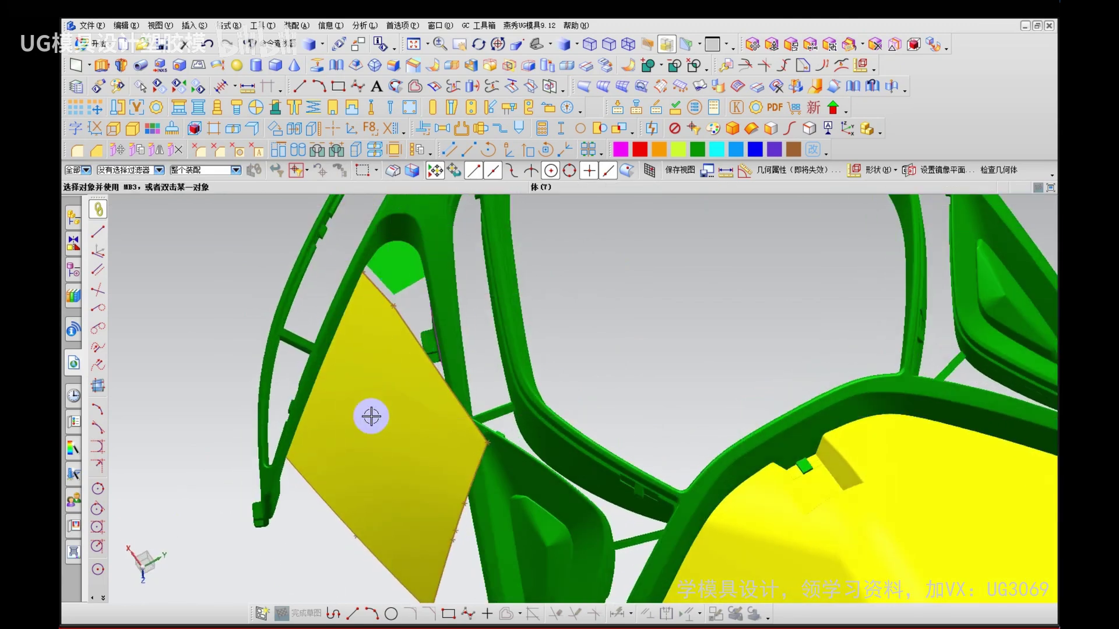
{"action": "middle_click_drag", "start_coordinate": [374, 417], "coordinate": [399, 417]}
{"action": "left_click_drag", "start_coordinate": [395, 418], "coordinate": [414, 396], "text": "ctrl+shift"}
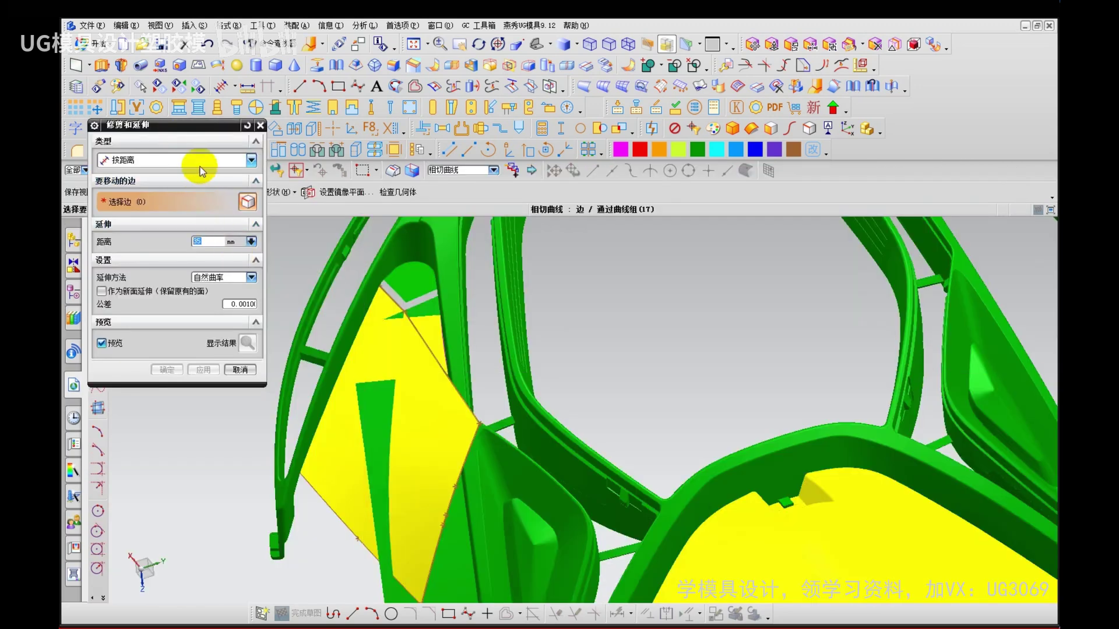
{"action": "left_click", "coordinate": [198, 161]}
{"action": "left_click", "coordinate": [196, 205]}
{"action": "left_click", "coordinate": [389, 331]}
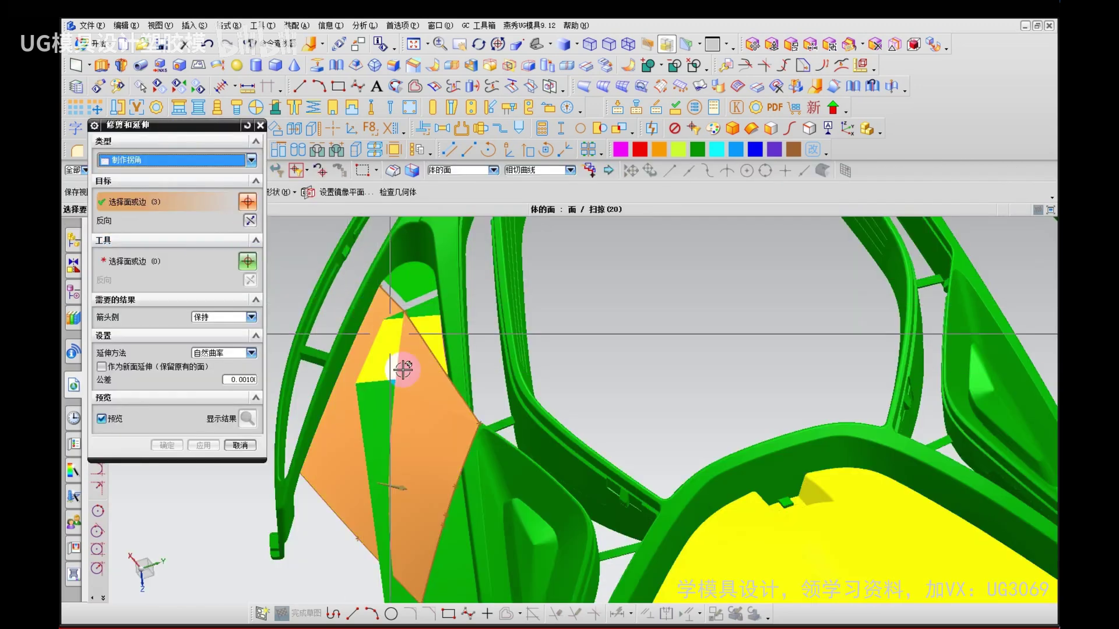
{"action": "middle_click", "coordinate": [411, 400]}
{"action": "left_click", "coordinate": [440, 358]}
{"action": "middle_click", "coordinate": [579, 335]}
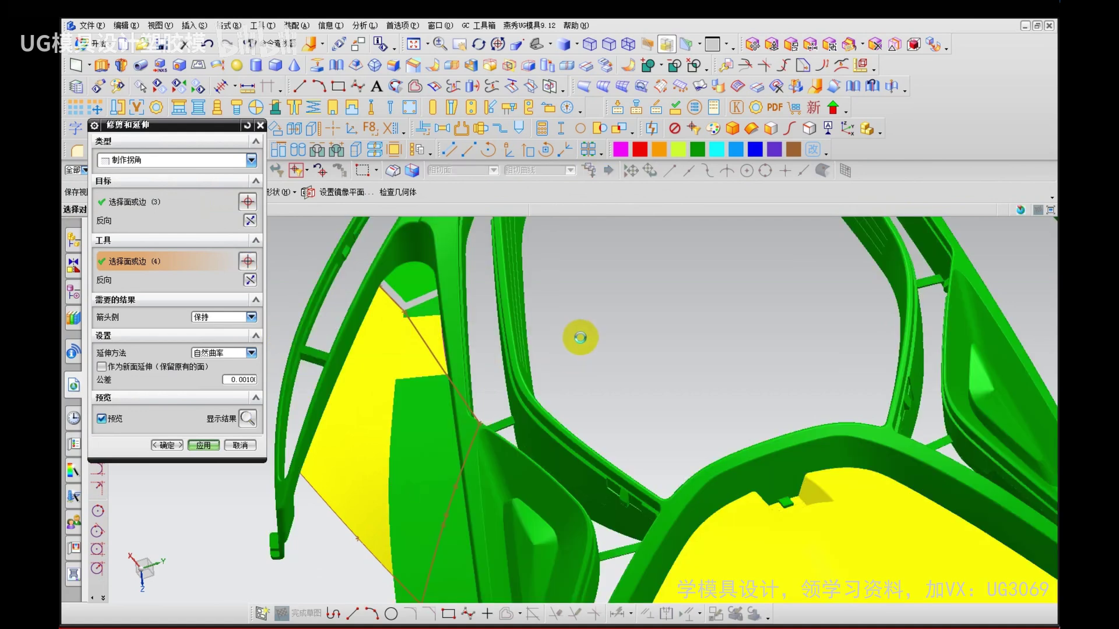
Step: Recolor the cornered parting sheet by inheriting the yellow display of the side sheet
{"action": "middle_click_drag", "start_coordinate": [574, 342], "coordinate": [488, 402]}
{"action": "scroll", "coordinate": [487, 402], "scroll_direction": "up", "scroll_amount": 2}
{"action": "key", "text": "ctrl+j"}
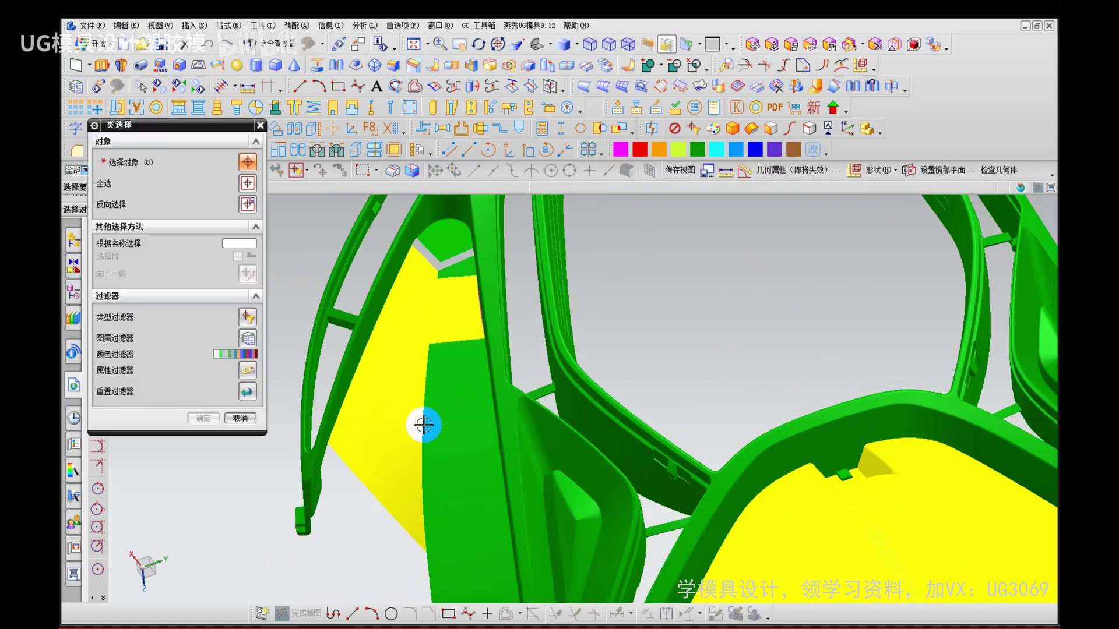
{"action": "left_click", "coordinate": [407, 432]}
{"action": "middle_click", "coordinate": [405, 432]}
{"action": "left_click", "coordinate": [167, 370]}
{"action": "left_click", "coordinate": [178, 422]}
{"action": "left_click", "coordinate": [360, 459]}
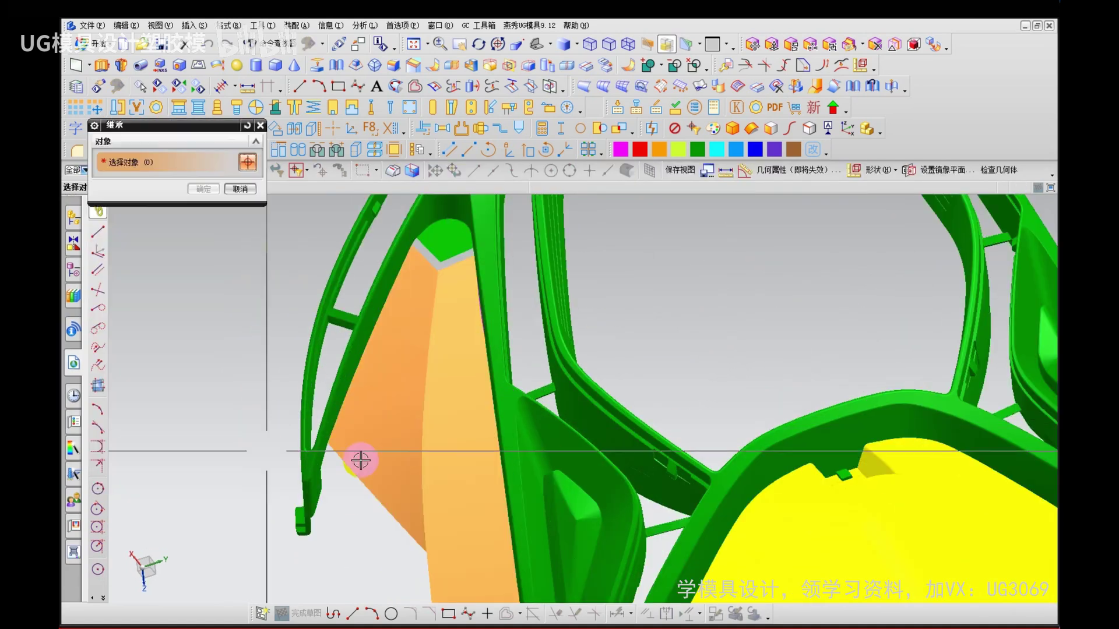
{"action": "middle_click", "coordinate": [240, 490]}
{"action": "scroll", "coordinate": [191, 466], "scroll_direction": "down", "scroll_amount": 1}
{"action": "middle_click_drag", "start_coordinate": [198, 475], "coordinate": [187, 500]}
{"action": "key", "text": "b"}
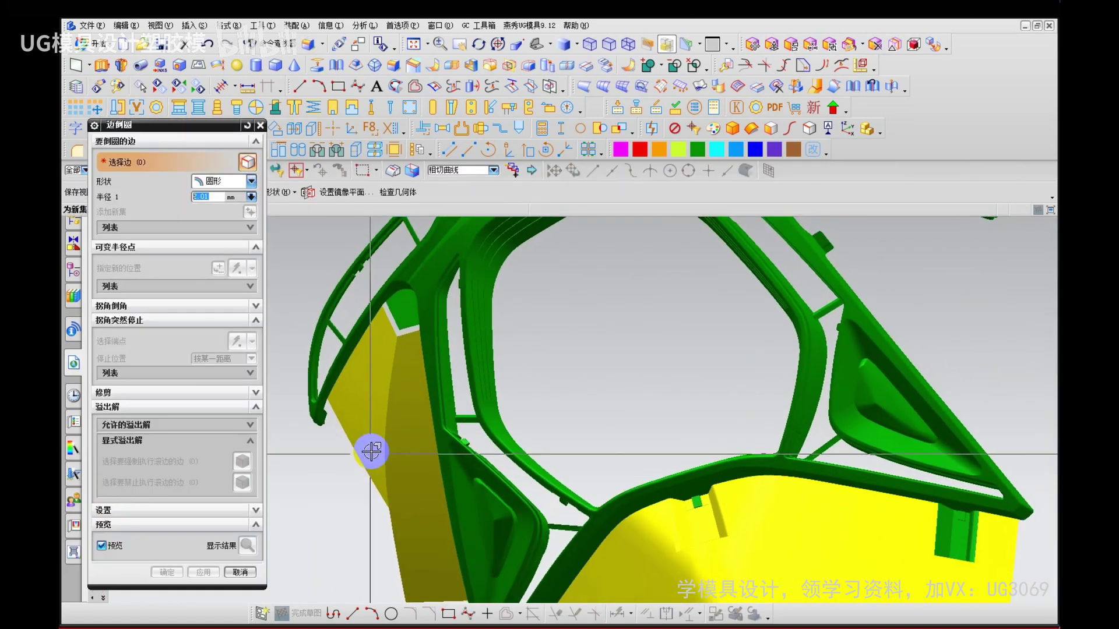
{"action": "left_click", "coordinate": [382, 448]}
{"action": "left_click", "coordinate": [394, 375]}
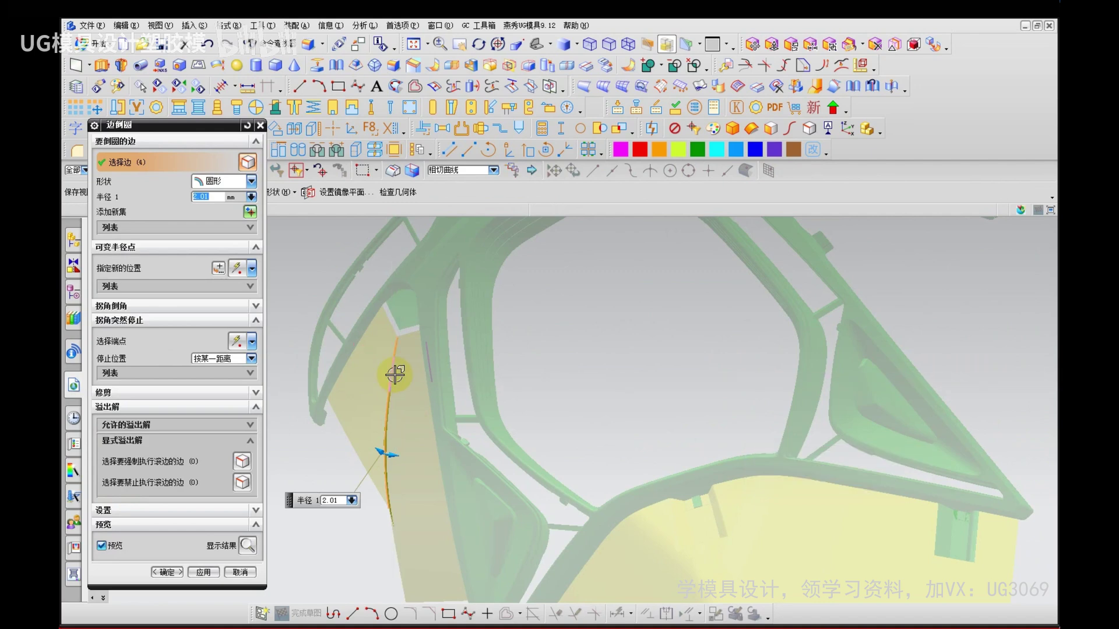
{"action": "scroll", "coordinate": [387, 386], "scroll_direction": "up", "scroll_amount": 3}
{"action": "scroll", "coordinate": [431, 364], "scroll_direction": "up", "scroll_amount": 2}
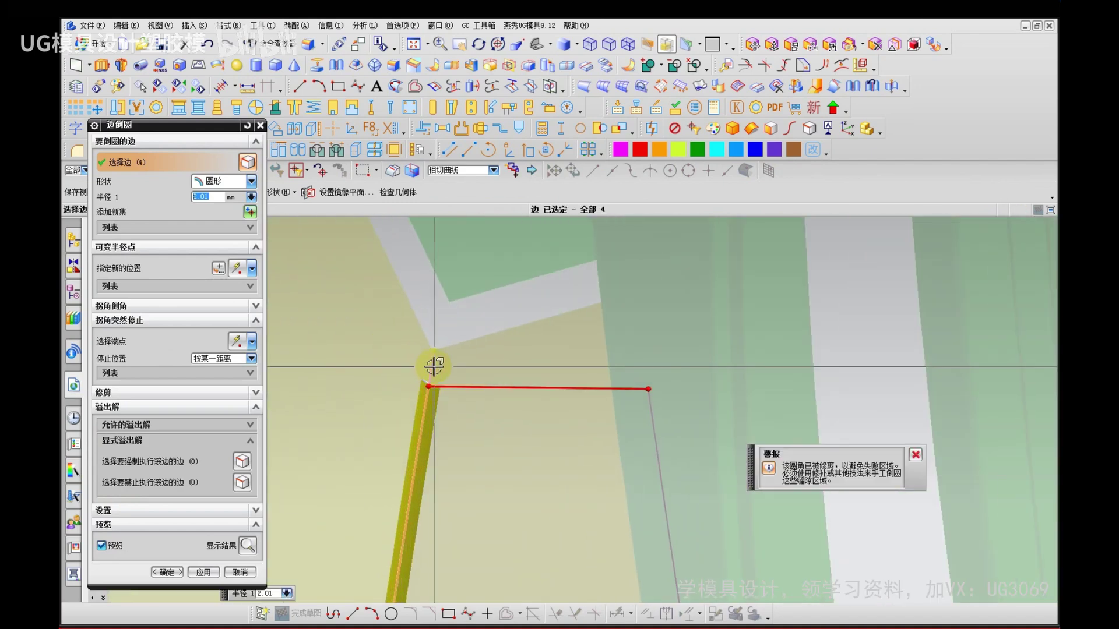
{"action": "scroll", "coordinate": [361, 373], "scroll_direction": "down", "scroll_amount": 4}
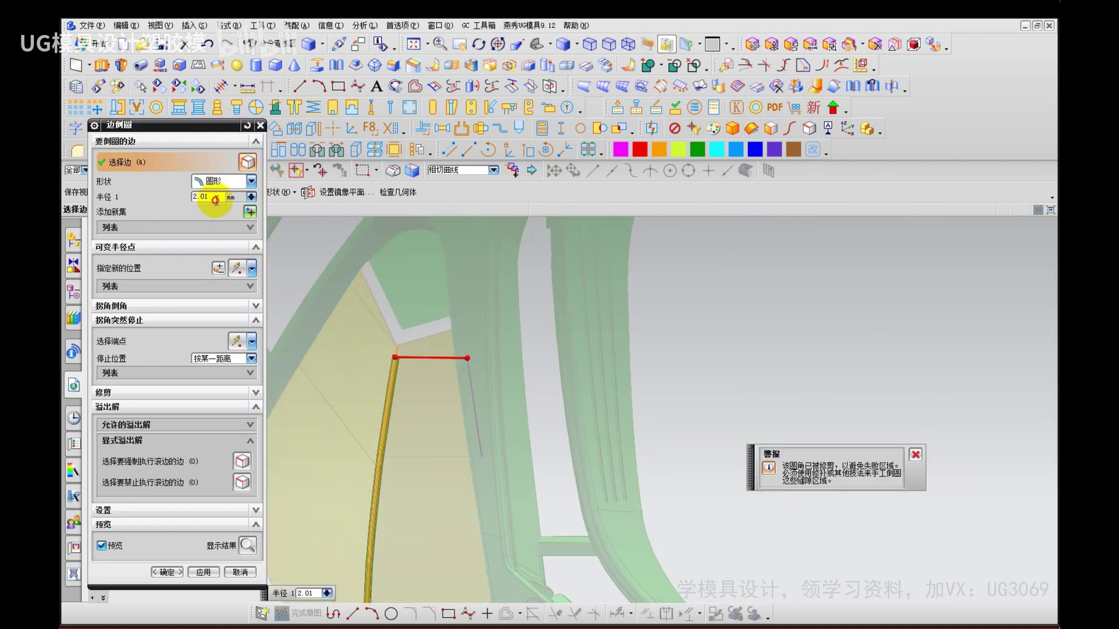
{"action": "type", "text": "5"}
{"action": "key", "text": "Return"}
{"action": "scroll", "coordinate": [387, 450], "scroll_direction": "down", "scroll_amount": 3}
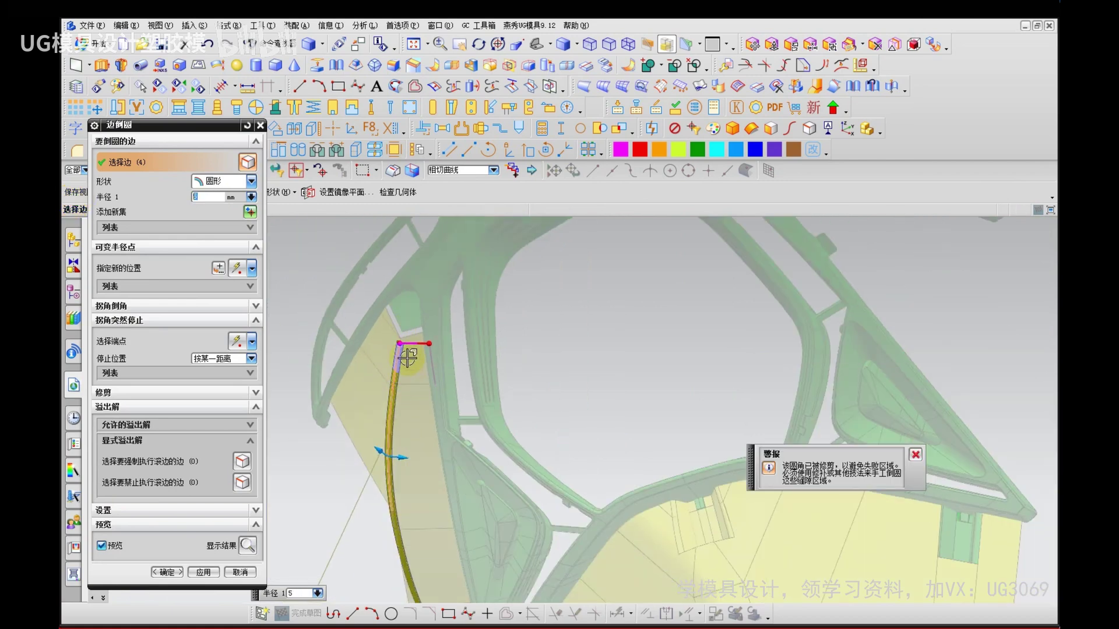
{"action": "scroll", "coordinate": [402, 304], "scroll_direction": "up", "scroll_amount": 4}
{"action": "scroll", "coordinate": [402, 305], "scroll_direction": "up", "scroll_amount": 4}
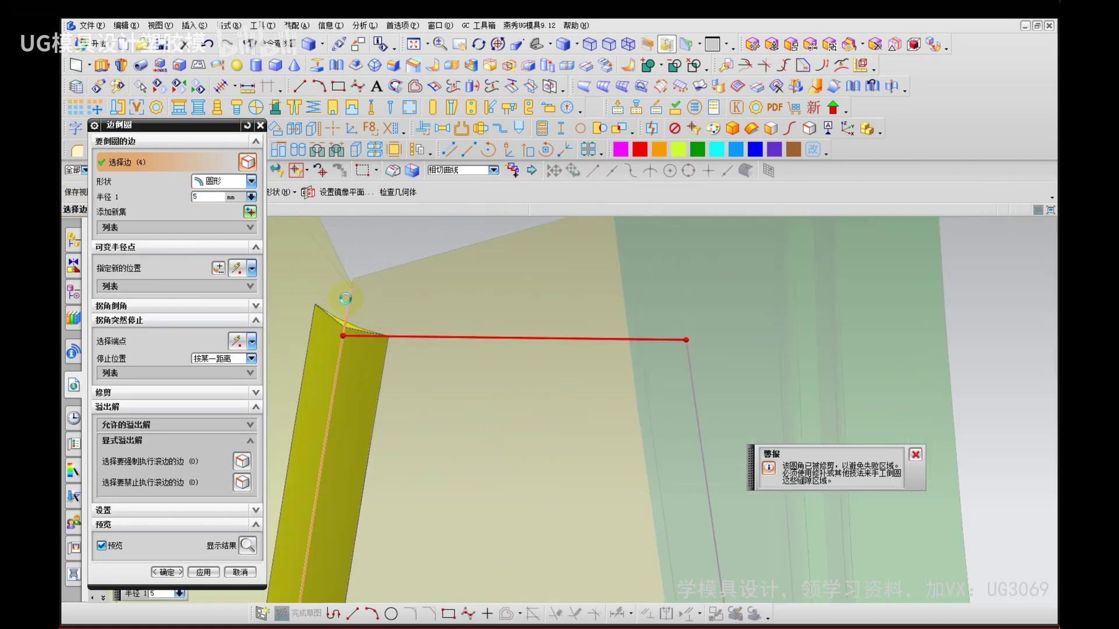
{"action": "left_click", "coordinate": [346, 298], "text": "shift"}
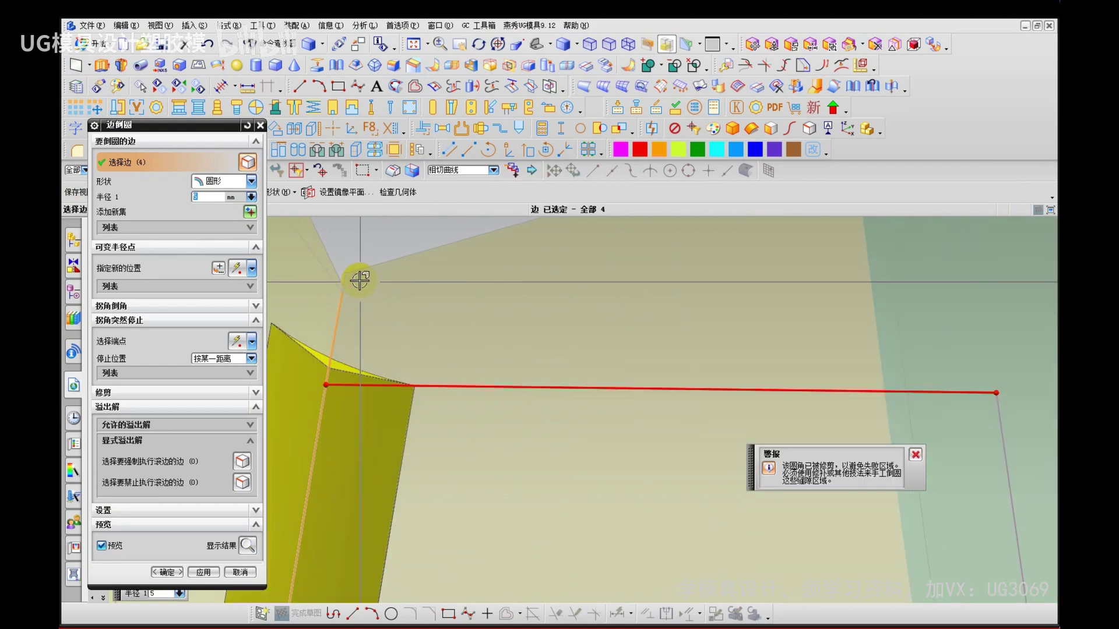
{"action": "left_click", "coordinate": [370, 287]}
{"action": "scroll", "coordinate": [371, 287], "scroll_direction": "down", "scroll_amount": 8}
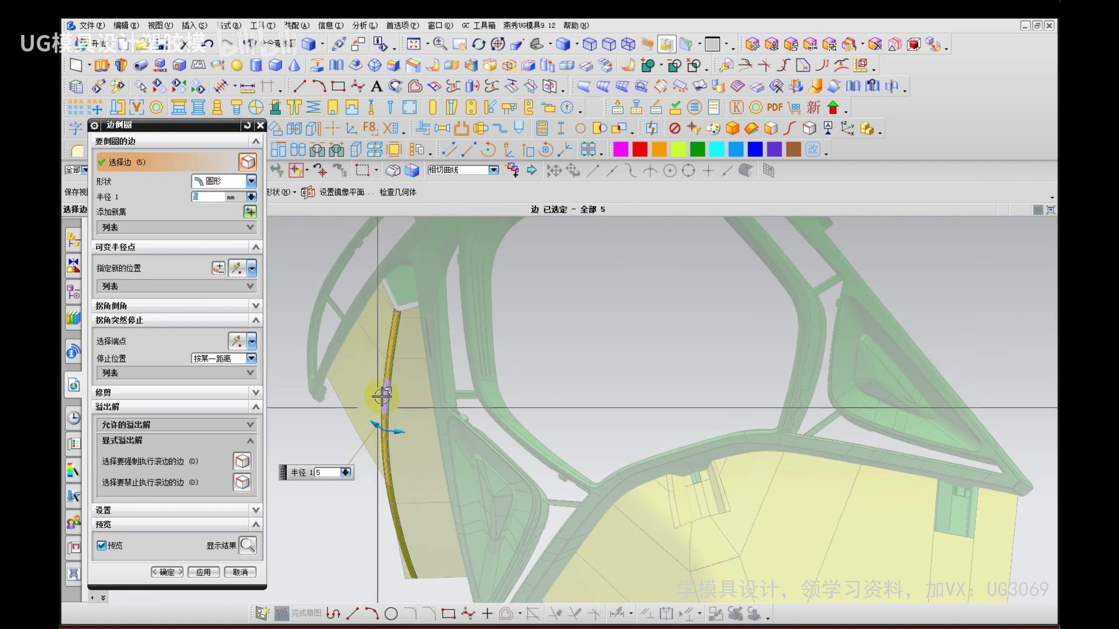
{"action": "key", "text": "Escape"}
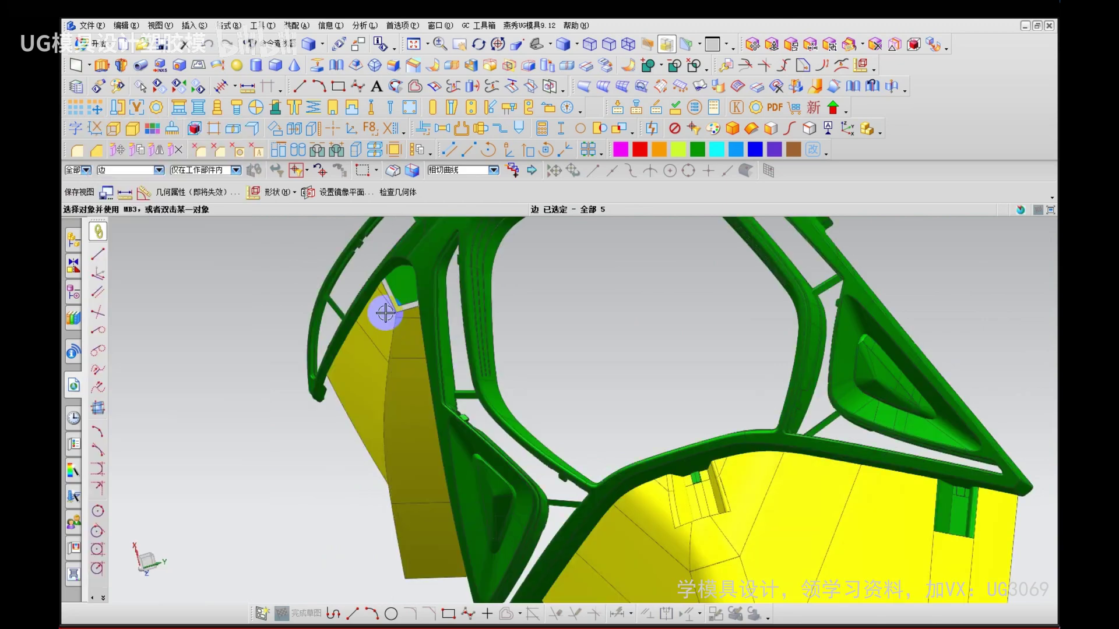
Step: Examine the yellow sheet's corner edge and the V-shaped gap to the green patch, including both ends of the gap
{"action": "scroll", "coordinate": [382, 297], "scroll_direction": "up", "scroll_amount": 5}
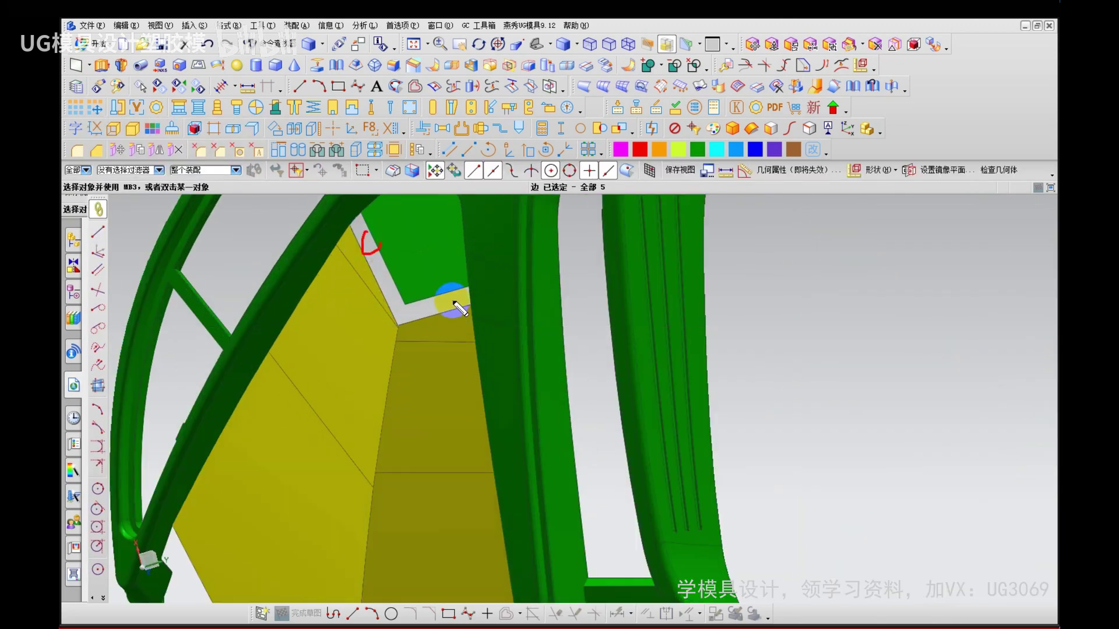
{"action": "key", "text": "Escape"}
{"action": "scroll", "coordinate": [375, 282], "scroll_direction": "down", "scroll_amount": 2}
{"action": "mouse_move", "coordinate": [375, 282]}
{"action": "middle_mouse_down"}
{"action": "mouse_move", "coordinate": [292, 452]}
{"action": "mouse_move", "coordinate": [315, 390]}
{"action": "mouse_move", "coordinate": [380, 319]}
{"action": "middle_mouse_up"}
{"action": "key", "text": "ctrl+2"}
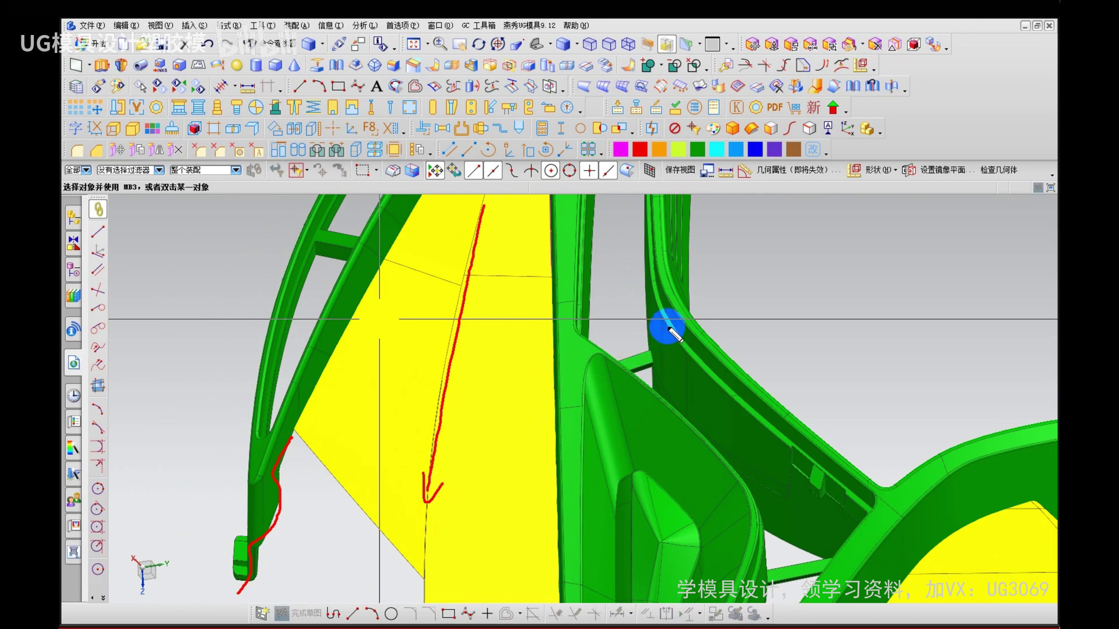
{"action": "key", "text": "Escape"}
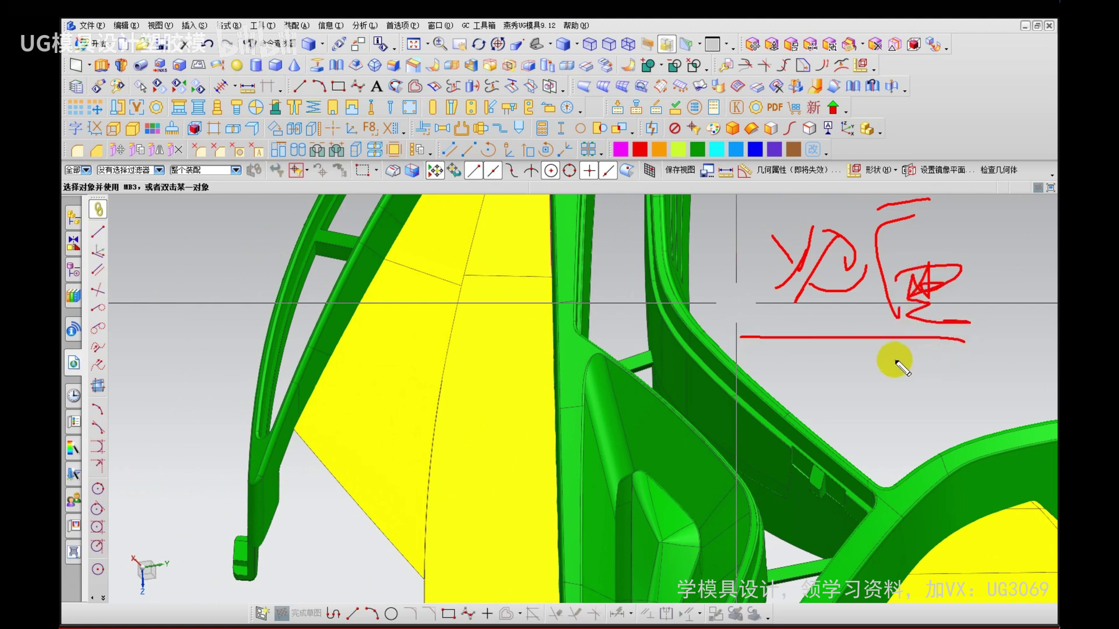
{"action": "key", "text": "Escape"}
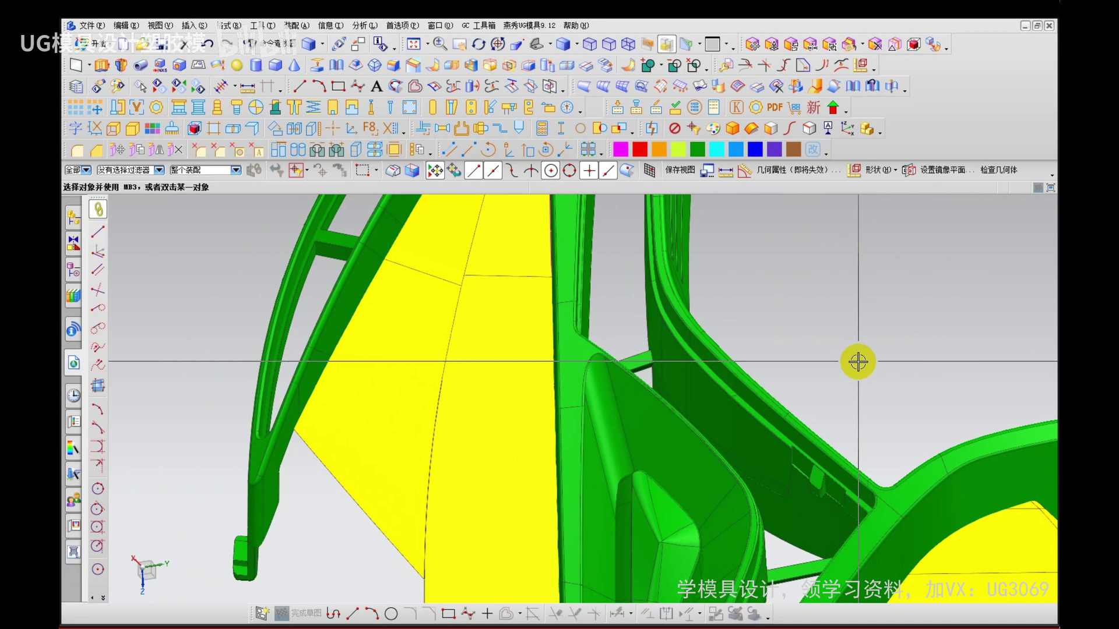
{"action": "scroll", "coordinate": [474, 350], "scroll_direction": "up", "scroll_amount": 4}
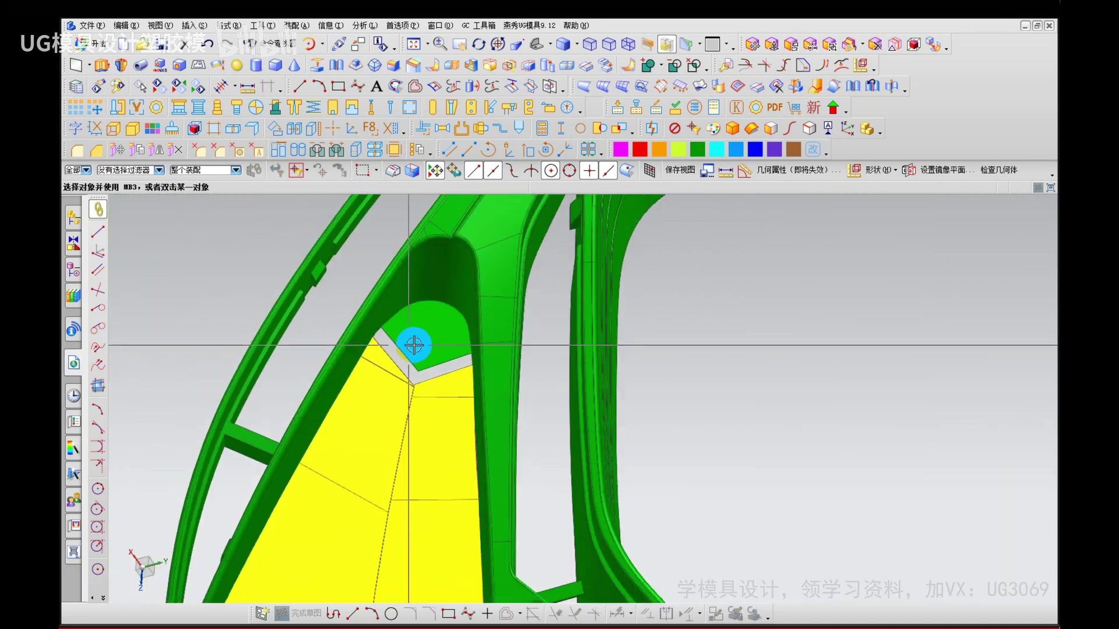
{"action": "scroll", "coordinate": [385, 379], "scroll_direction": "down", "scroll_amount": 3}
{"action": "middle_click_drag", "start_coordinate": [415, 383], "coordinate": [445, 316]}
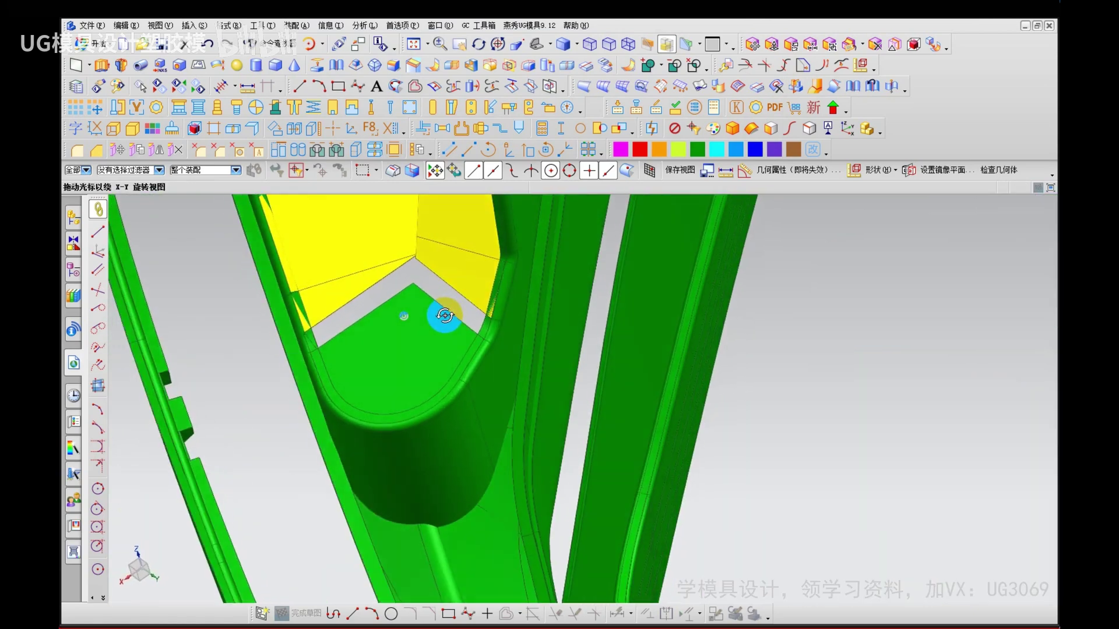
{"action": "scroll", "coordinate": [449, 326], "scroll_direction": "up", "scroll_amount": 3}
{"action": "scroll", "coordinate": [251, 338], "scroll_direction": "up", "scroll_amount": 2}
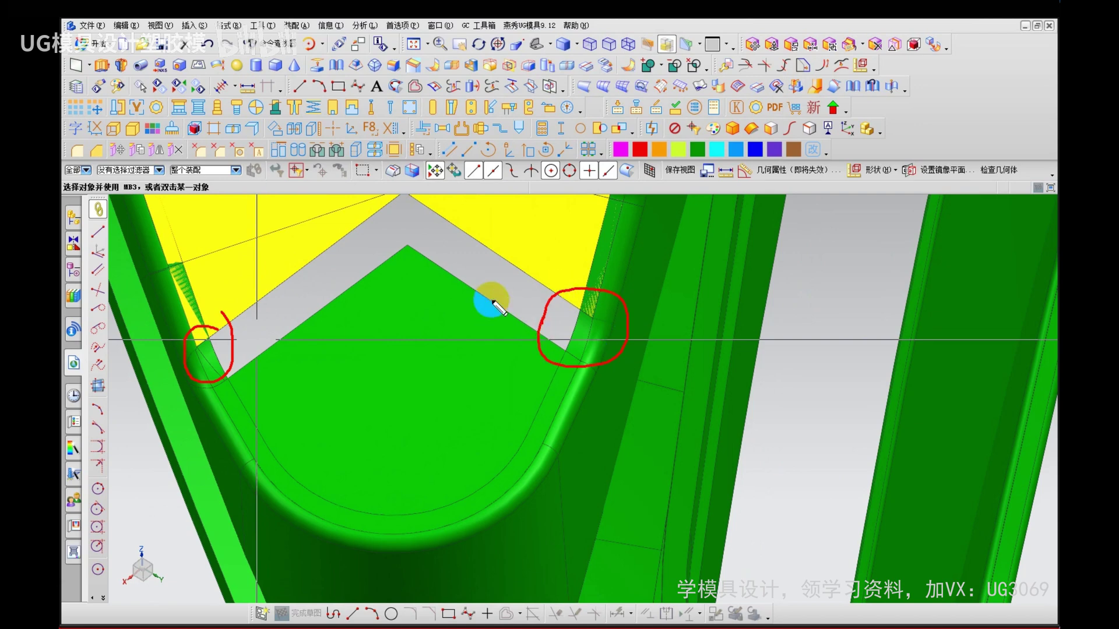
{"action": "key", "text": "Escape"}
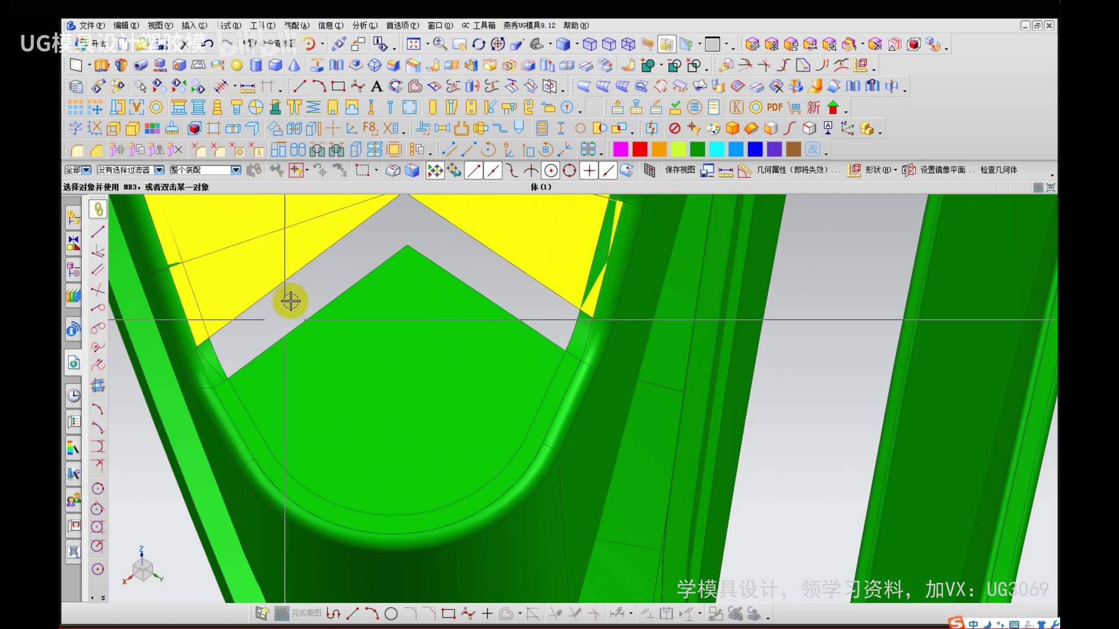
Step: Extend the green patch's V-shaped edges by 1 mm using Trim and Extend set to By Distance
{"action": "middle_click_drag", "start_coordinate": [318, 333], "coordinate": [369, 357], "text": "shift"}
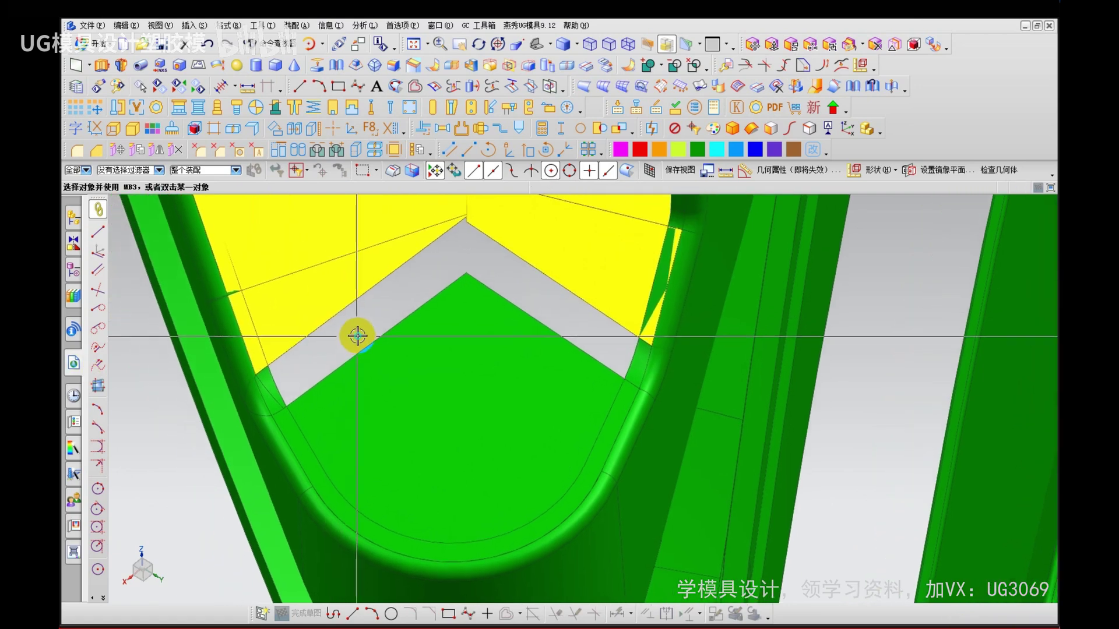
{"action": "left_click_drag", "start_coordinate": [358, 334], "coordinate": [373, 323], "text": "ctrl+shift"}
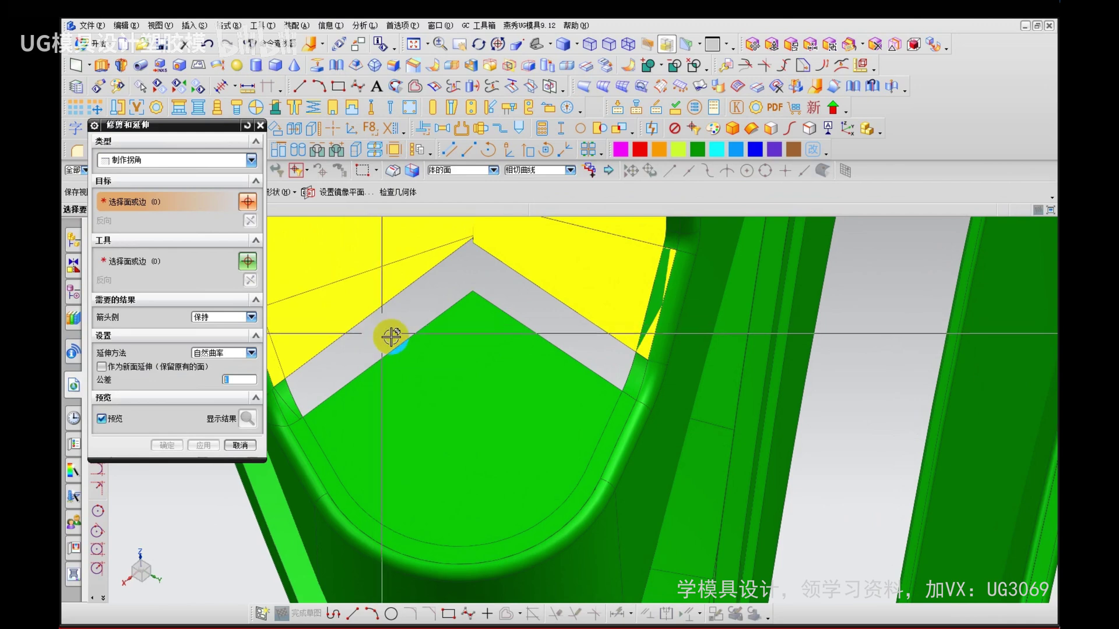
{"action": "left_click", "coordinate": [512, 322]}
{"action": "left_click", "coordinate": [175, 159]}
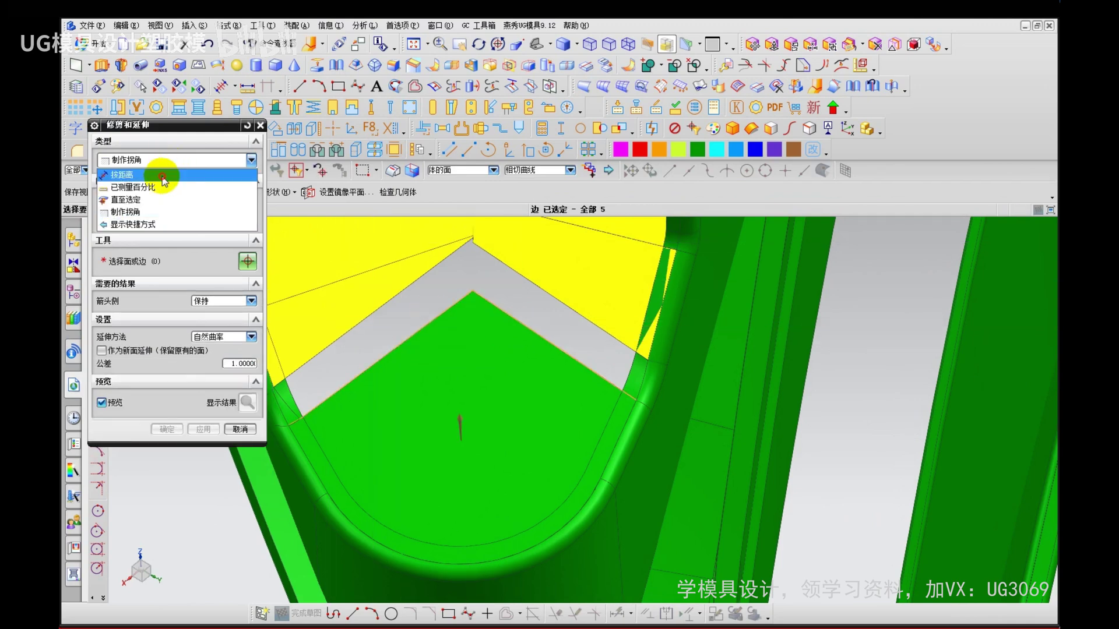
{"action": "left_click", "coordinate": [155, 169]}
{"action": "left_click_drag", "start_coordinate": [215, 240], "coordinate": [139, 240]}
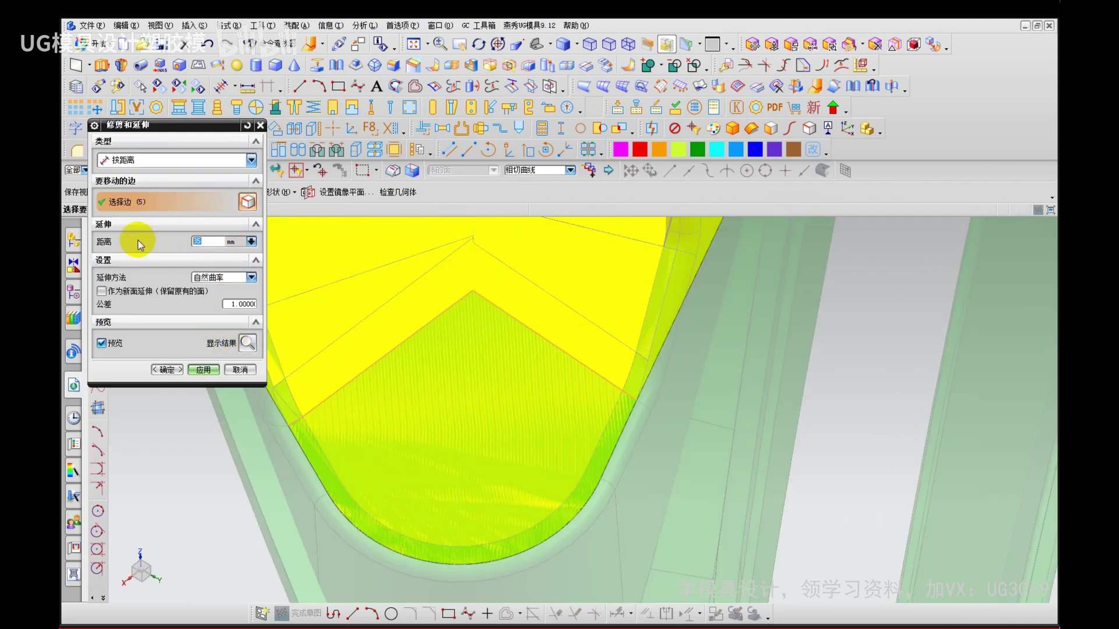
{"action": "type", "text": "1"}
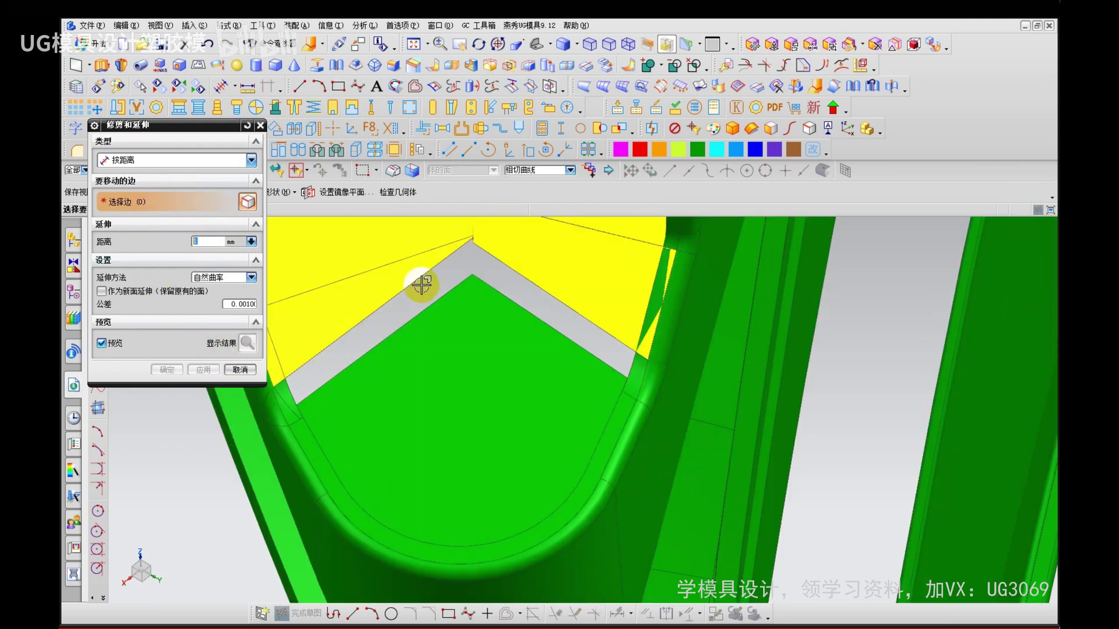
Step: Extend the two yellow sheet edges bordering the V-shaped gap by 1 mm
{"action": "left_click", "coordinate": [430, 274]}
{"action": "left_click", "coordinate": [505, 275]}
{"action": "middle_click", "coordinate": [505, 275]}
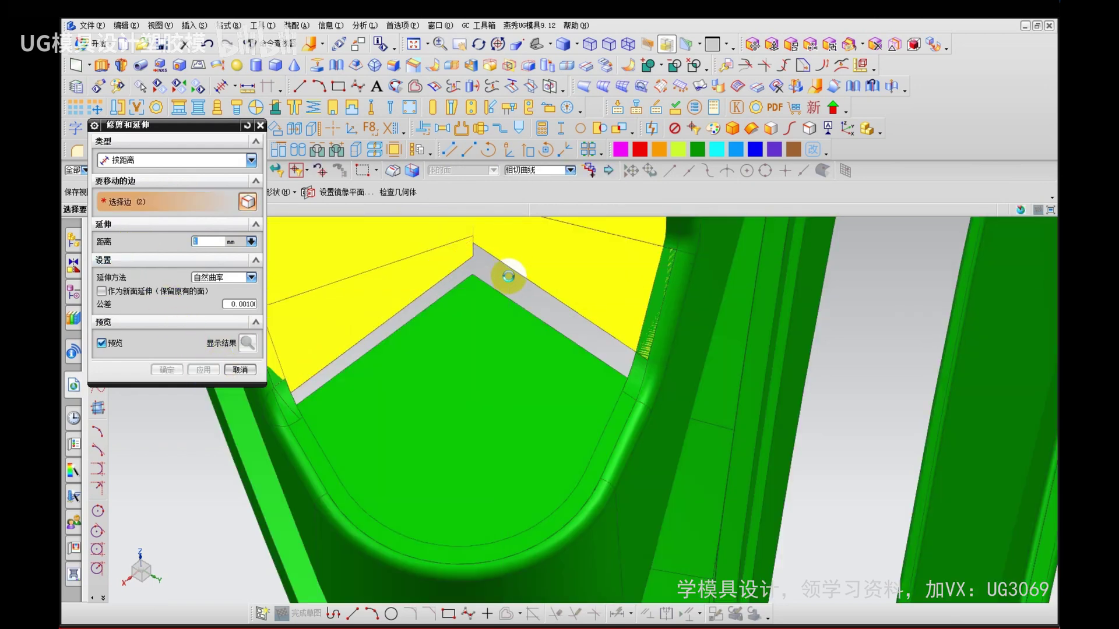
{"action": "key", "text": "Escape"}
Step: Check the frame's fillet curvature radius beside the gap with Geometric Properties
{"action": "key", "text": "g"}
{"action": "scroll", "coordinate": [280, 387], "scroll_direction": "up", "scroll_amount": 2}
{"action": "left_click", "coordinate": [268, 387]}
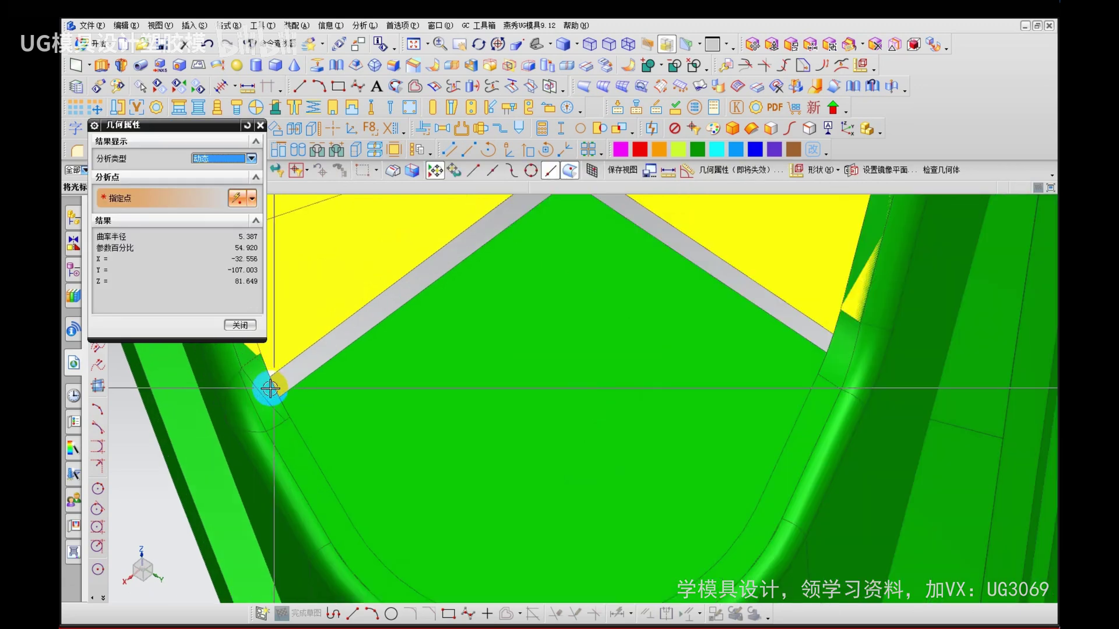
{"action": "middle_click", "coordinate": [828, 372]}
{"action": "middle_click_drag", "start_coordinate": [829, 371], "coordinate": [460, 317]}
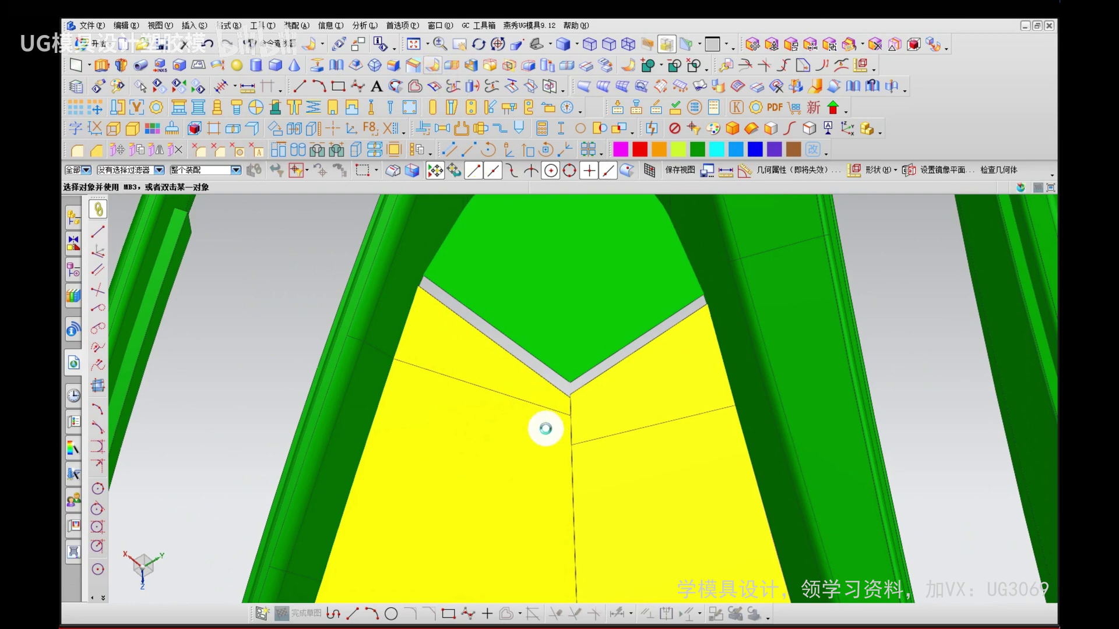
Step: Remove the parameters from the extended yellow parting sheet
{"action": "left_click", "coordinate": [515, 435]}
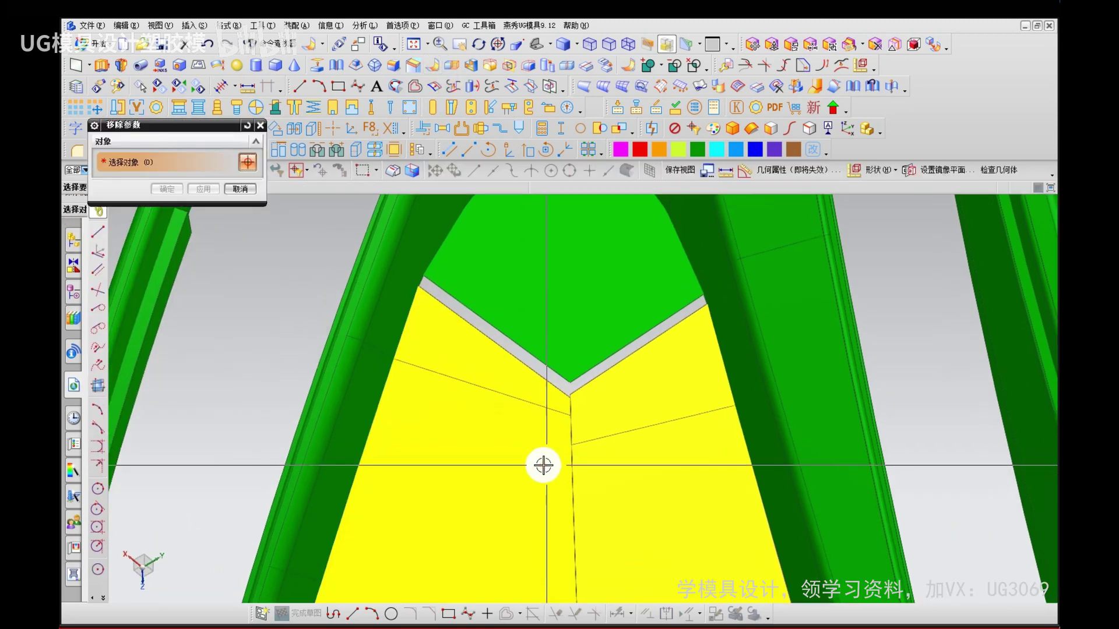
{"action": "left_click", "coordinate": [512, 463]}
{"action": "middle_click", "coordinate": [532, 450]}
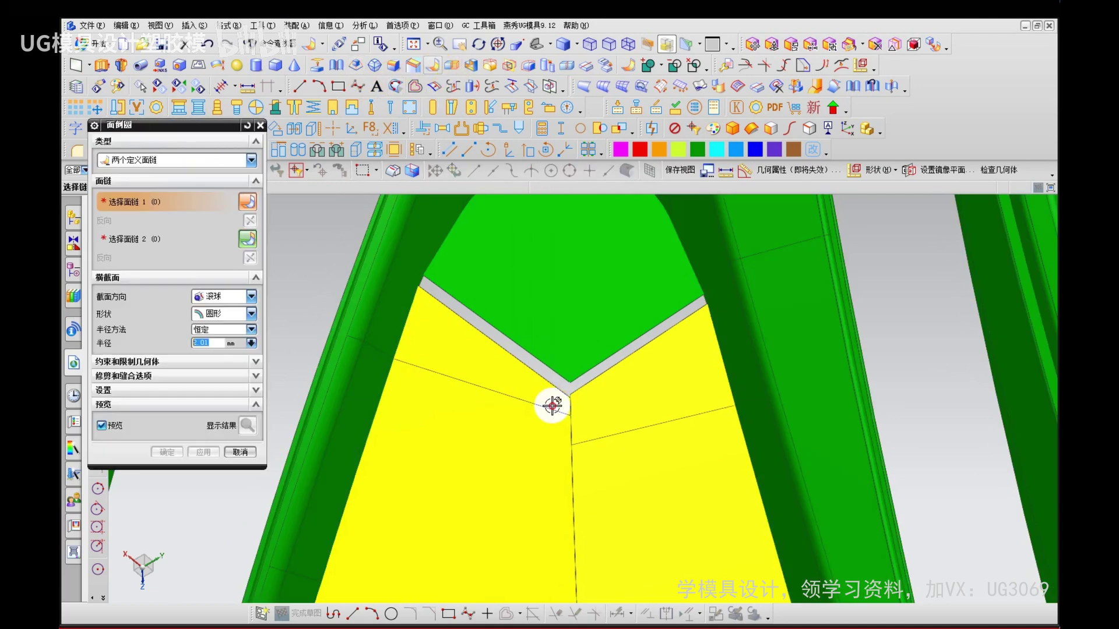
Step: Try a Face Blend with a 5.025 mm constant radius between the yellow parting sheet's faces and the green patch
{"action": "left_click", "coordinate": [552, 404]}
{"action": "left_click", "coordinate": [592, 412]}
{"action": "middle_click", "coordinate": [537, 338]}
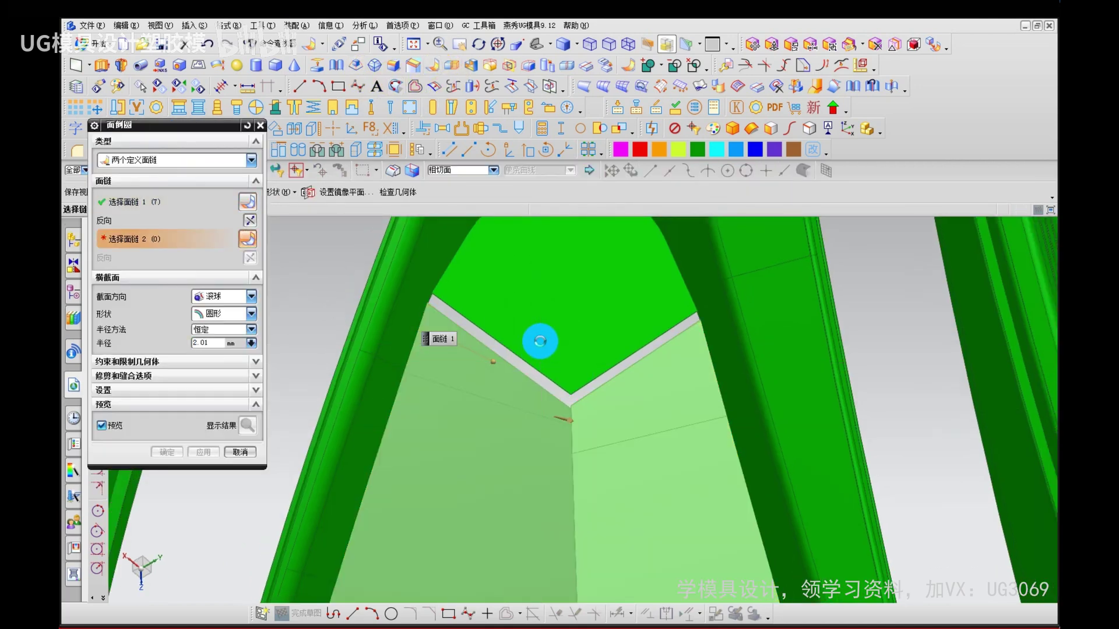
{"action": "left_click", "coordinate": [539, 334]}
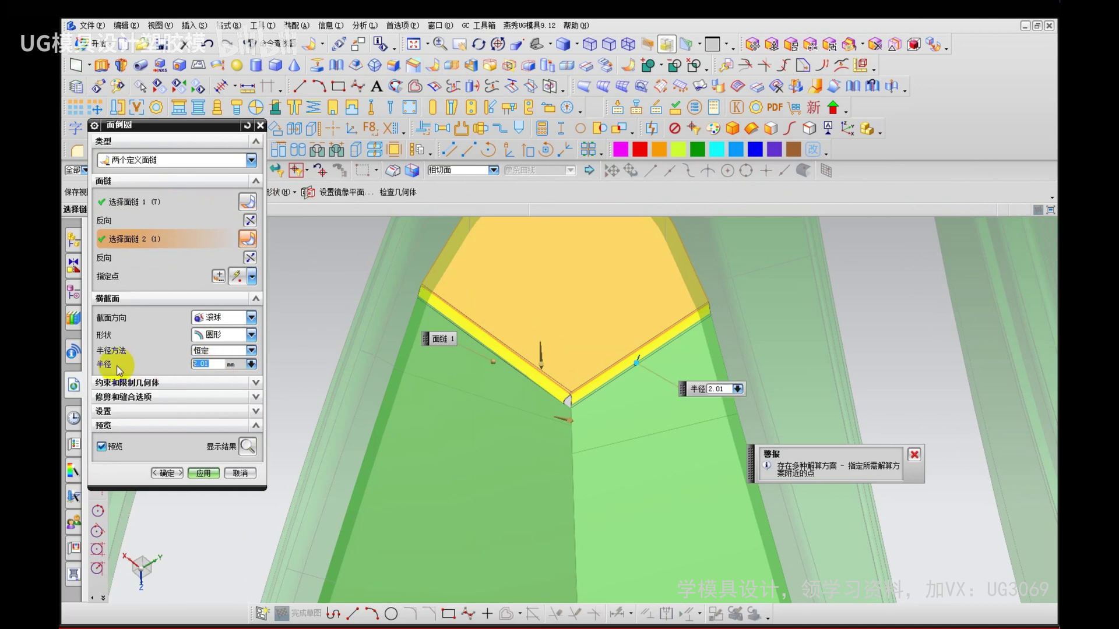
{"action": "key", "text": "Return"}
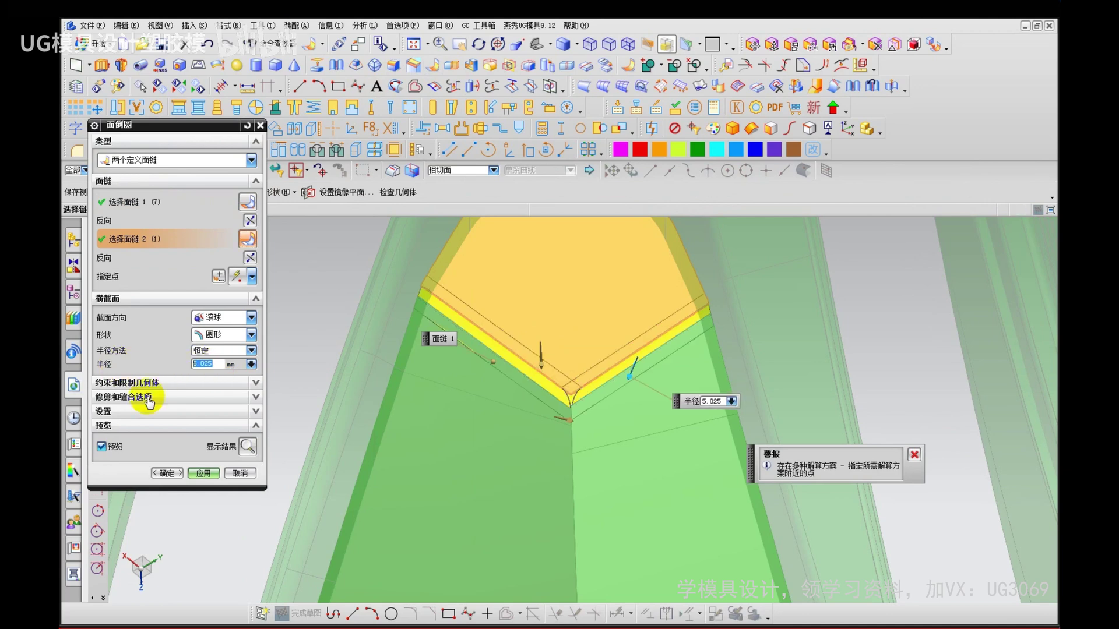
{"action": "left_click", "coordinate": [211, 478]}
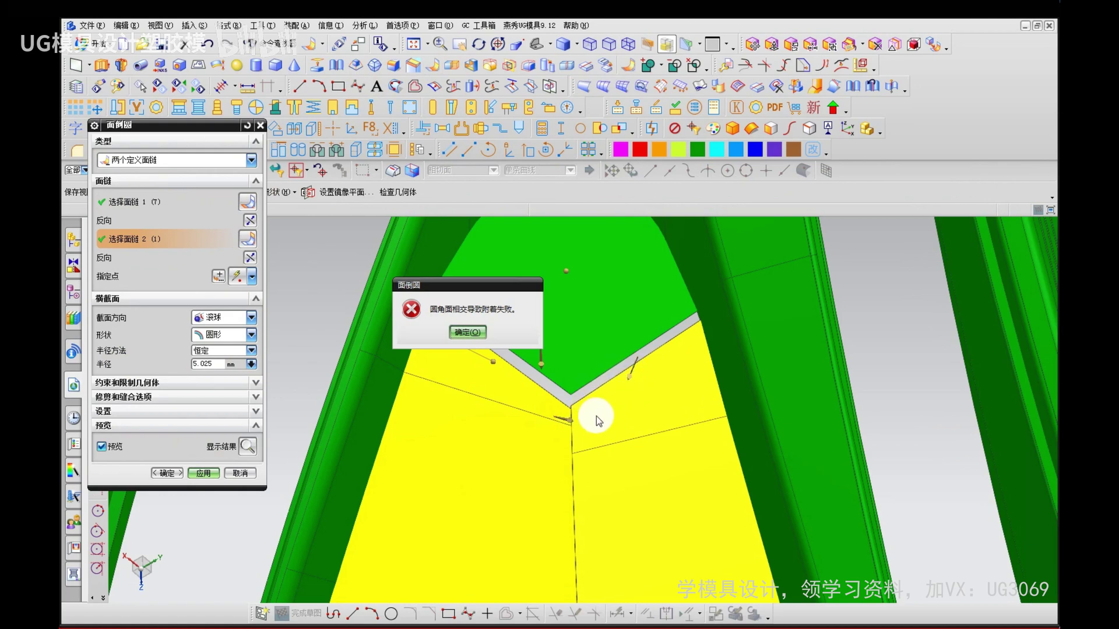
{"action": "left_click", "coordinate": [470, 335]}
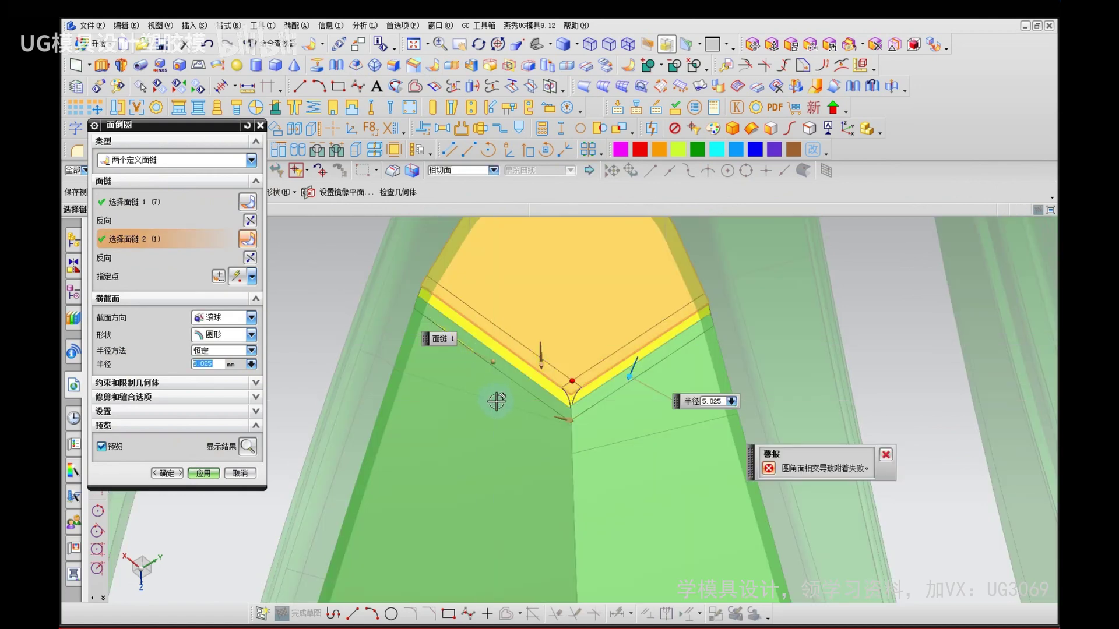
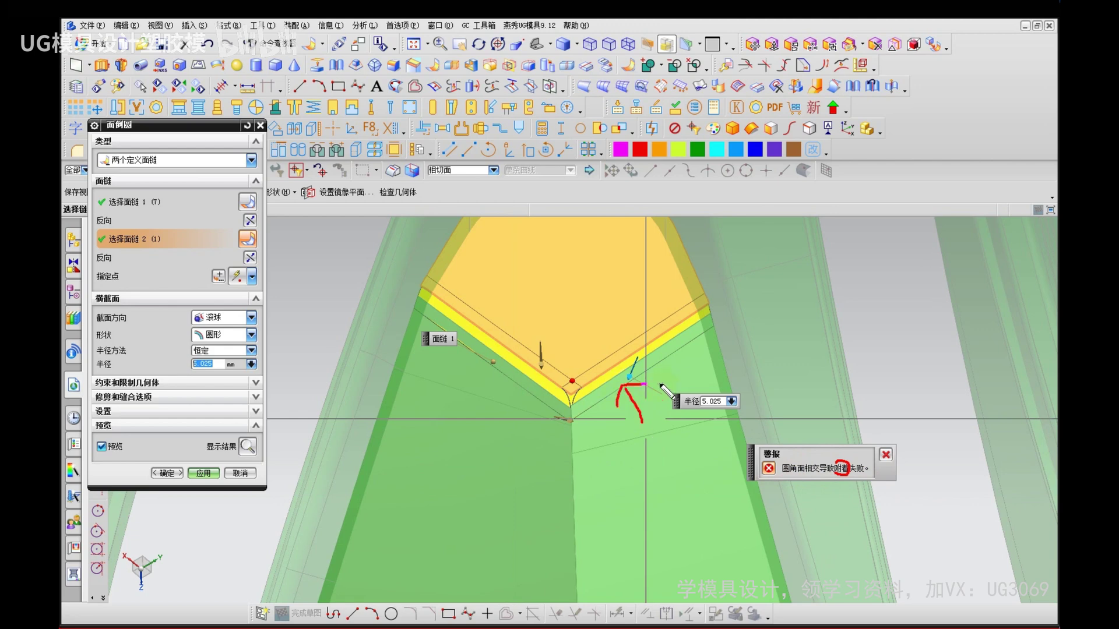
{"action": "left_click", "coordinate": [240, 473]}
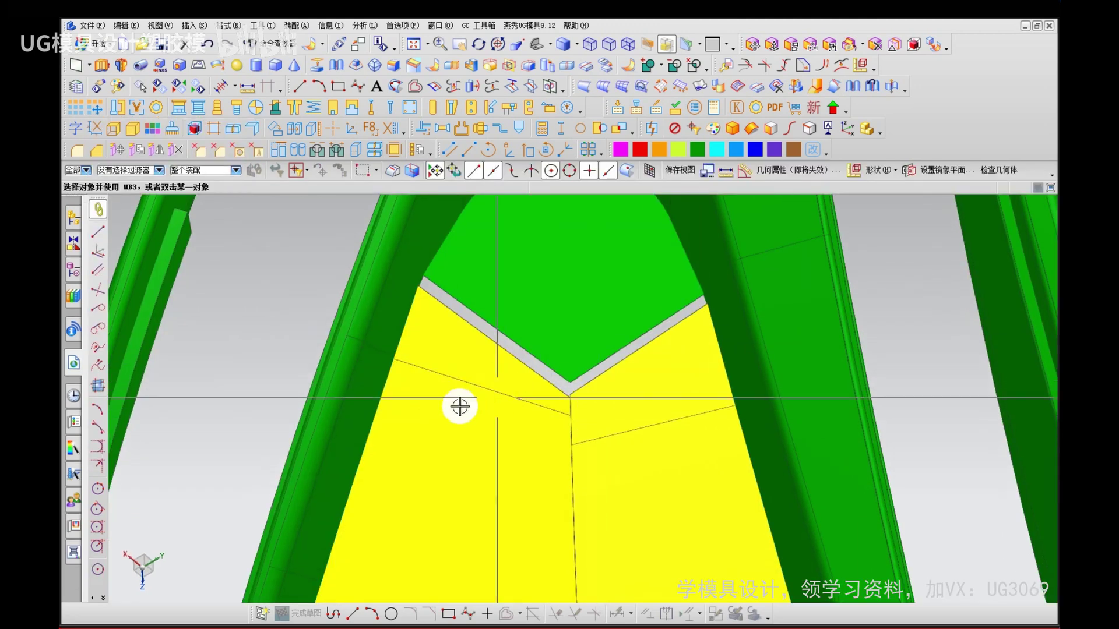
Step: Unsew the two upper faces of the left yellow parting sheet beside the V-shaped gap and remove their parameters
{"action": "left_click", "coordinate": [291, 306], "text": "ctrl+shift"}
{"action": "left_click", "coordinate": [302, 325]}
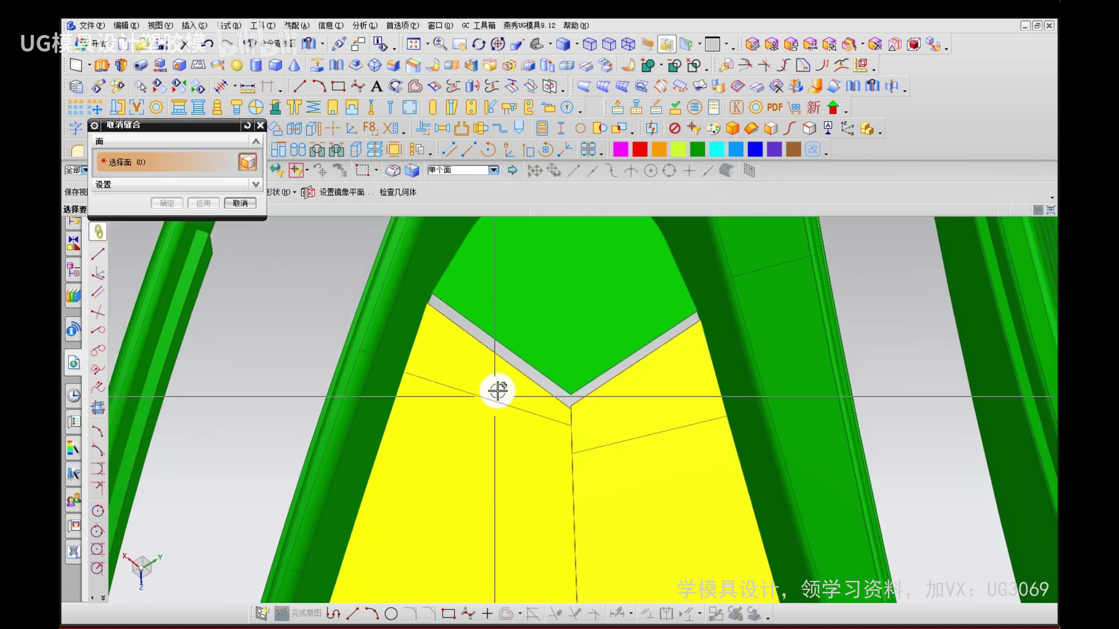
{"action": "left_click", "coordinate": [497, 393]}
{"action": "left_click", "coordinate": [445, 405]}
{"action": "left_click", "coordinate": [204, 203]}
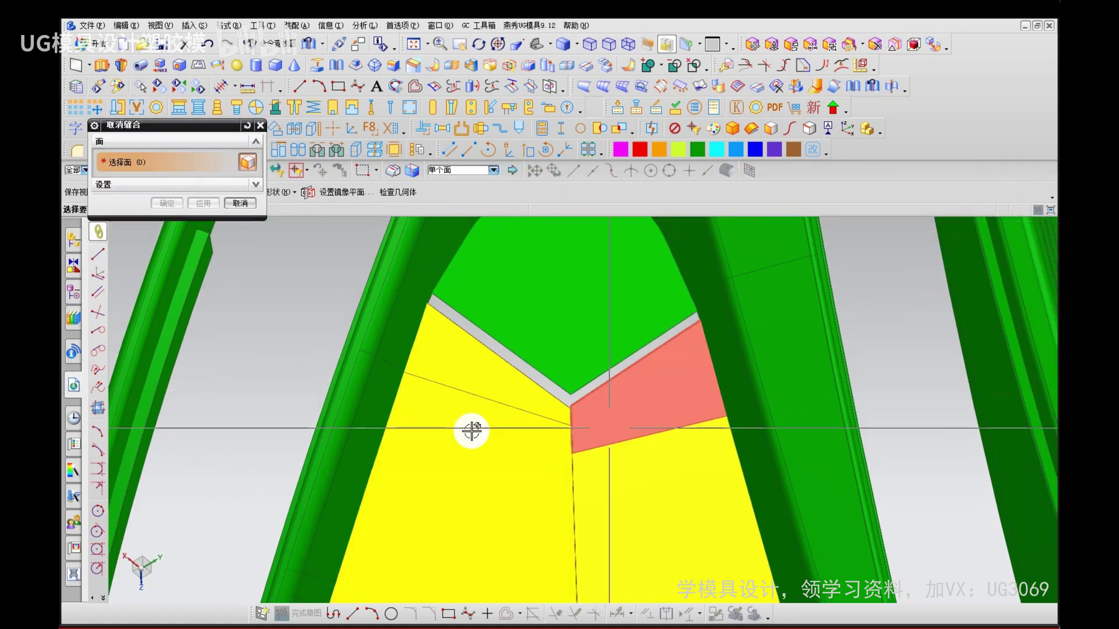
{"action": "key", "text": "r"}
{"action": "left_click", "coordinate": [482, 439]}
{"action": "middle_click", "coordinate": [480, 287]}
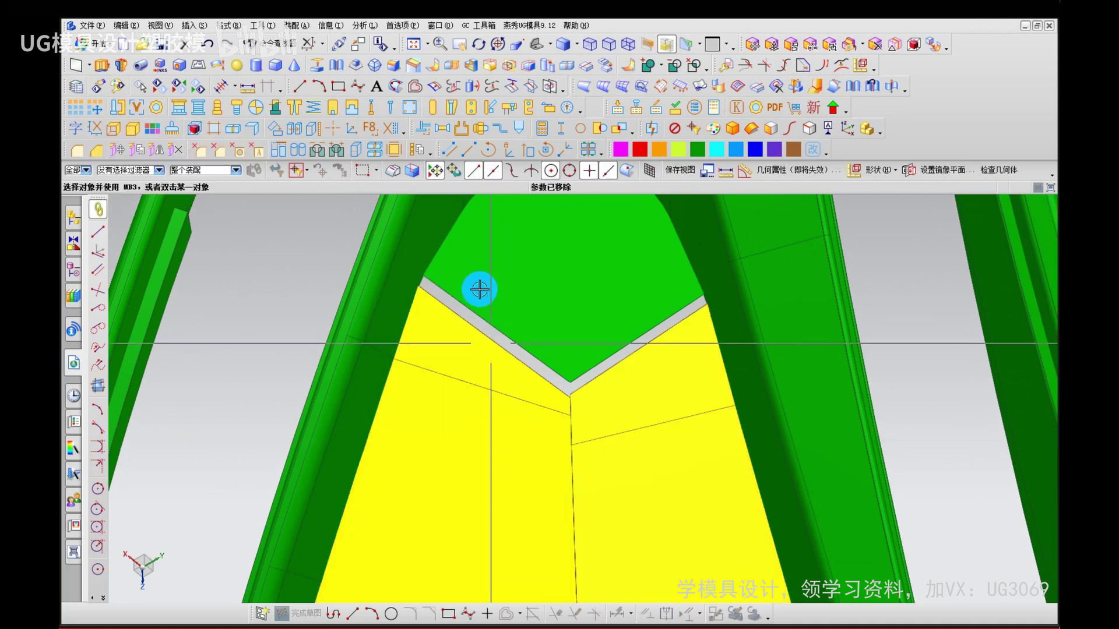
Step: Face Blend the unsewn left yellow faces to the green patch with a constant 5.025 mm radius
{"action": "left_click", "coordinate": [433, 65]}
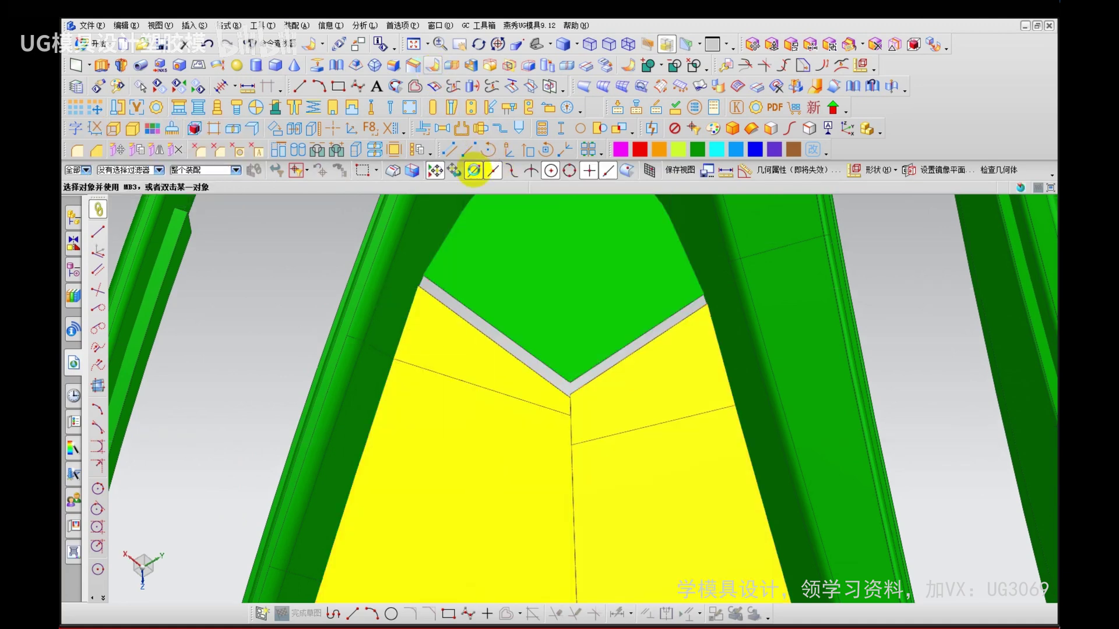
{"action": "left_click", "coordinate": [499, 362]}
{"action": "left_click", "coordinate": [529, 327]}
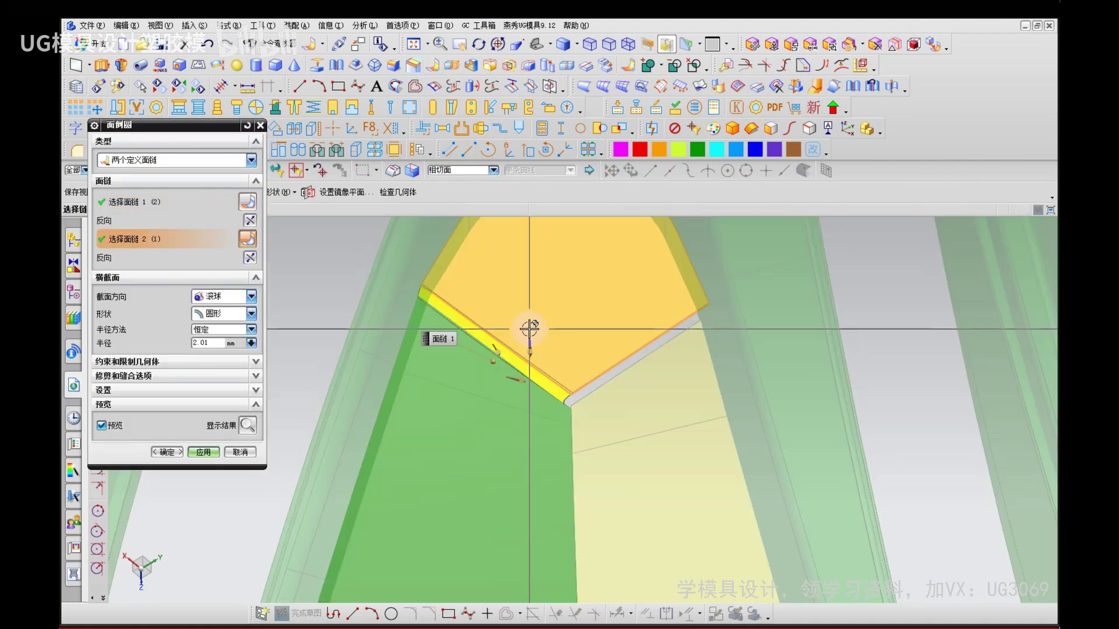
{"action": "left_click", "coordinate": [196, 344]}
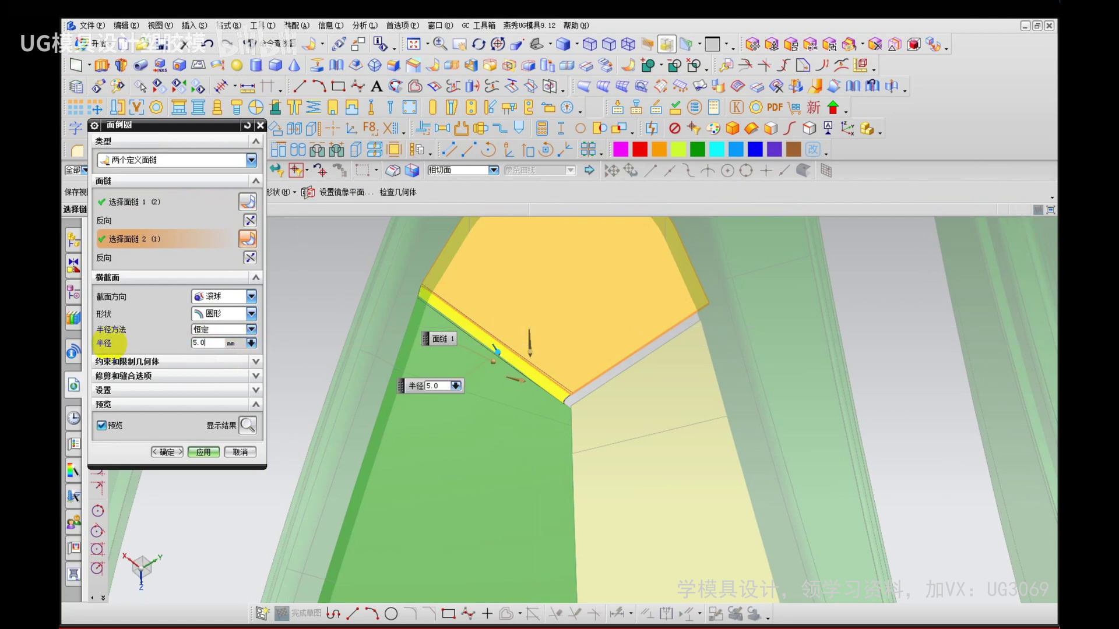
{"action": "key", "text": "Return"}
{"action": "left_click", "coordinate": [207, 452]}
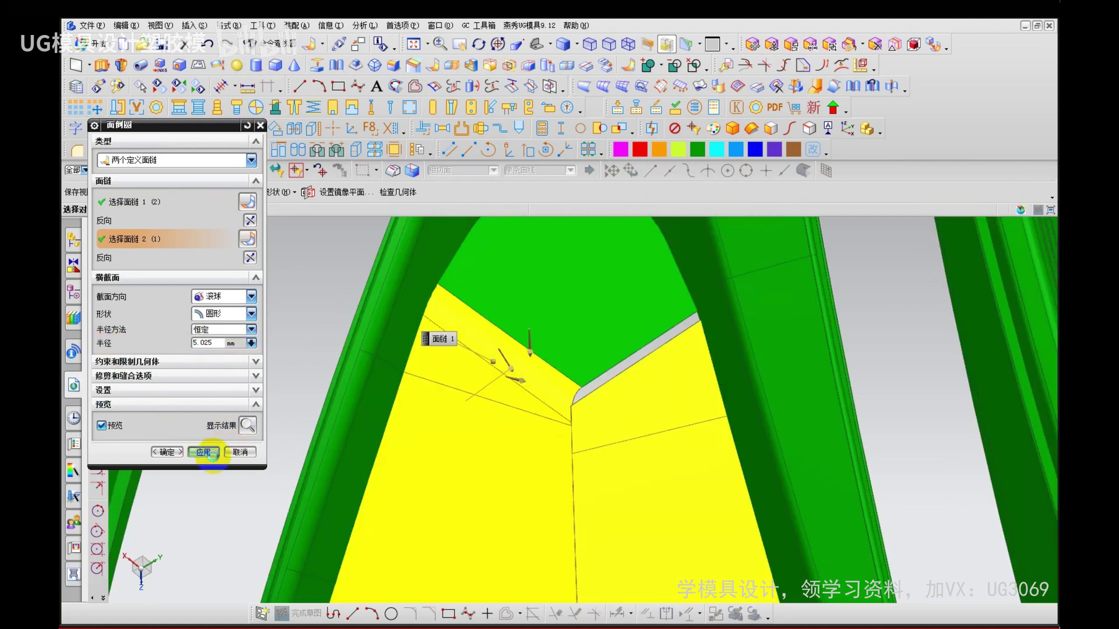
Step: Set up a 5.025 mm Face Blend between the right yellow faces and the green patch's tangent faces
{"action": "left_click", "coordinate": [627, 448]}
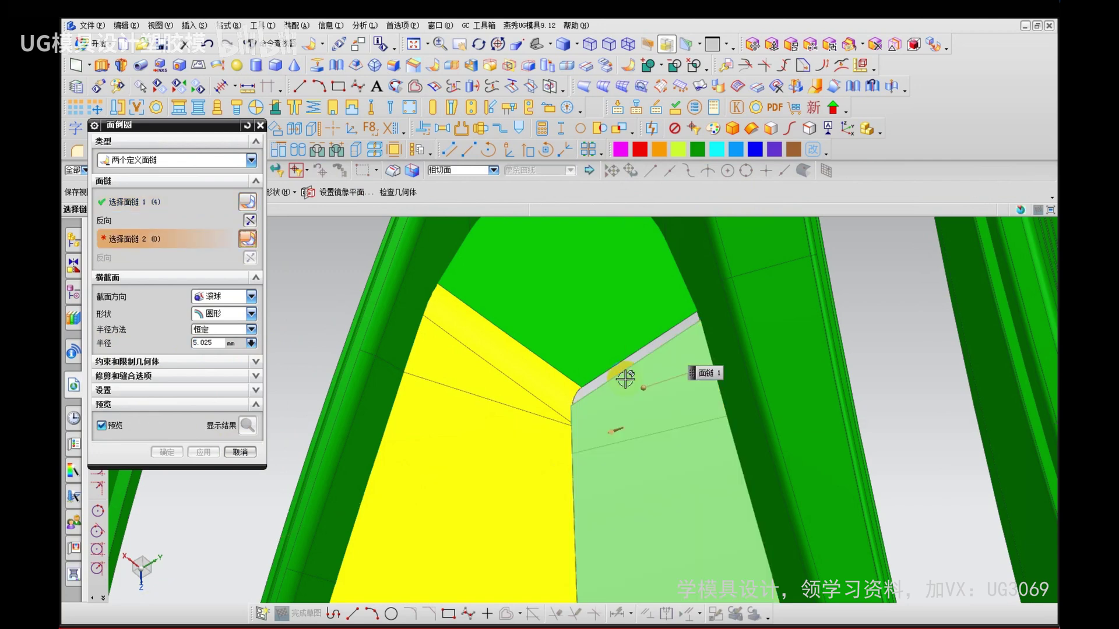
{"action": "left_click", "coordinate": [605, 338]}
{"action": "right_click", "coordinate": [573, 349]}
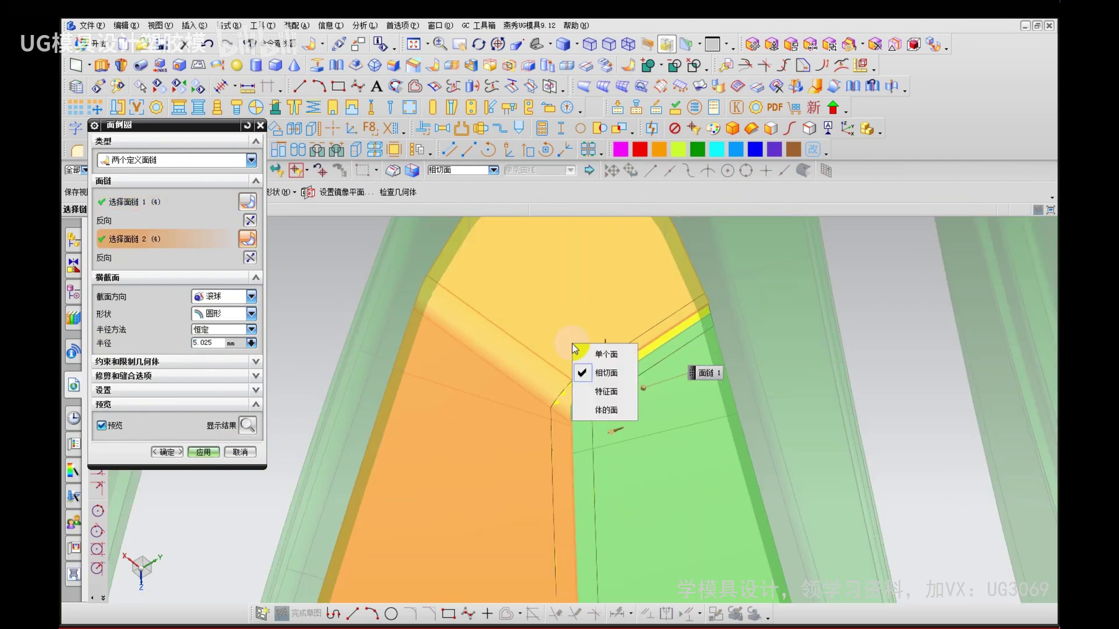
{"action": "left_click", "coordinate": [584, 355]}
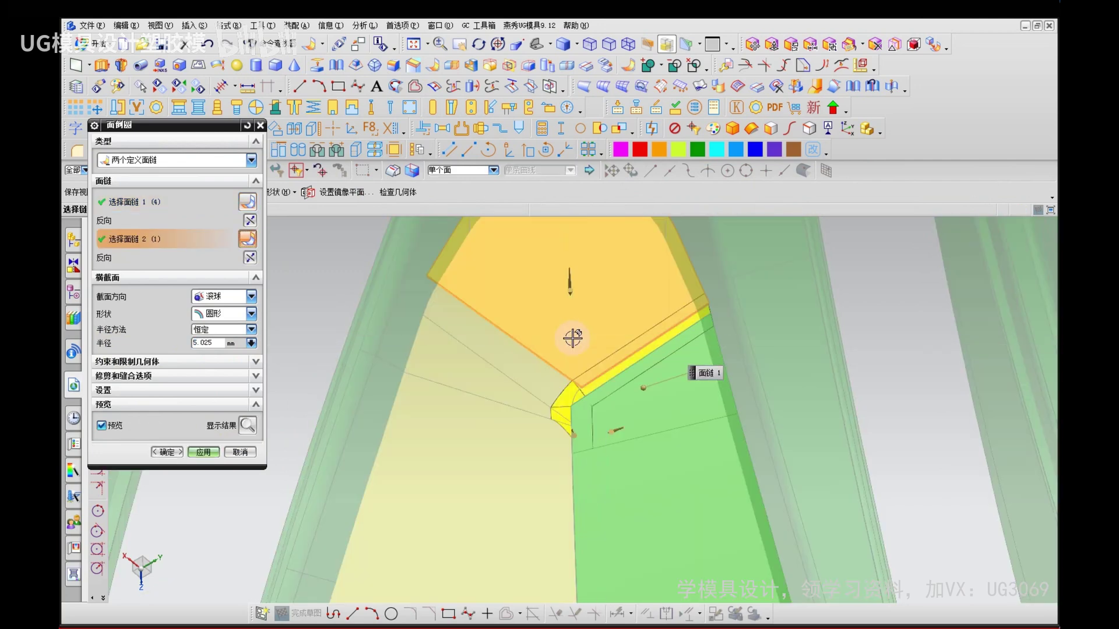
{"action": "right_click", "coordinate": [572, 338]}
{"action": "left_click", "coordinate": [606, 364]}
{"action": "scroll", "coordinate": [517, 295], "scroll_direction": "down", "scroll_amount": 5}
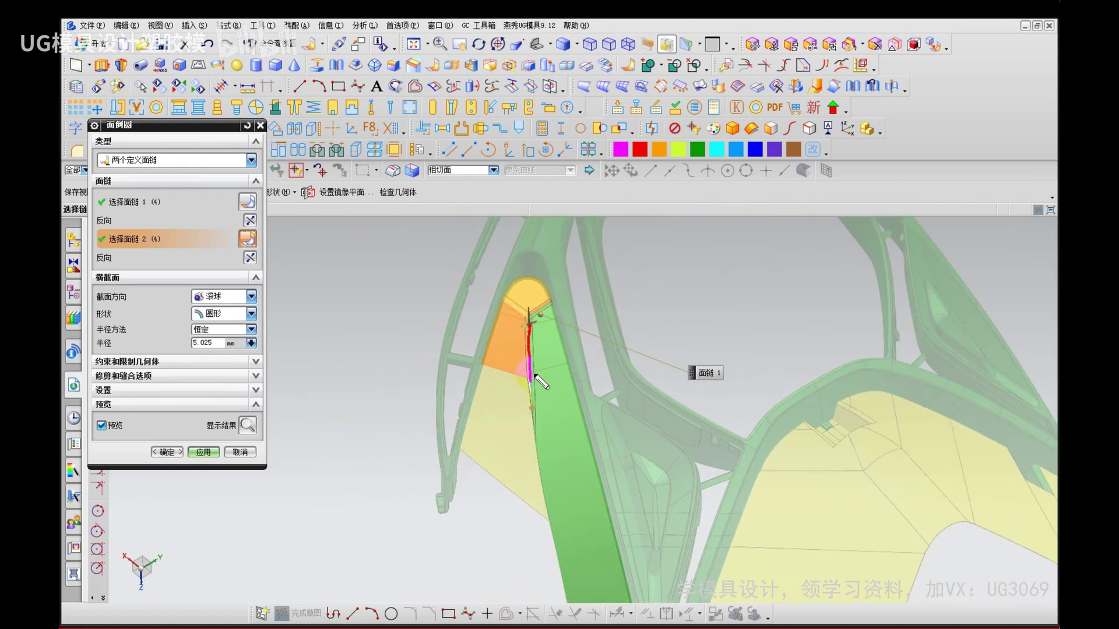
Step: Try the 5.025 mm Face Blend on the right side with the second chain limited to the single green patch face
{"action": "scroll", "coordinate": [531, 347], "scroll_direction": "up", "scroll_amount": 3}
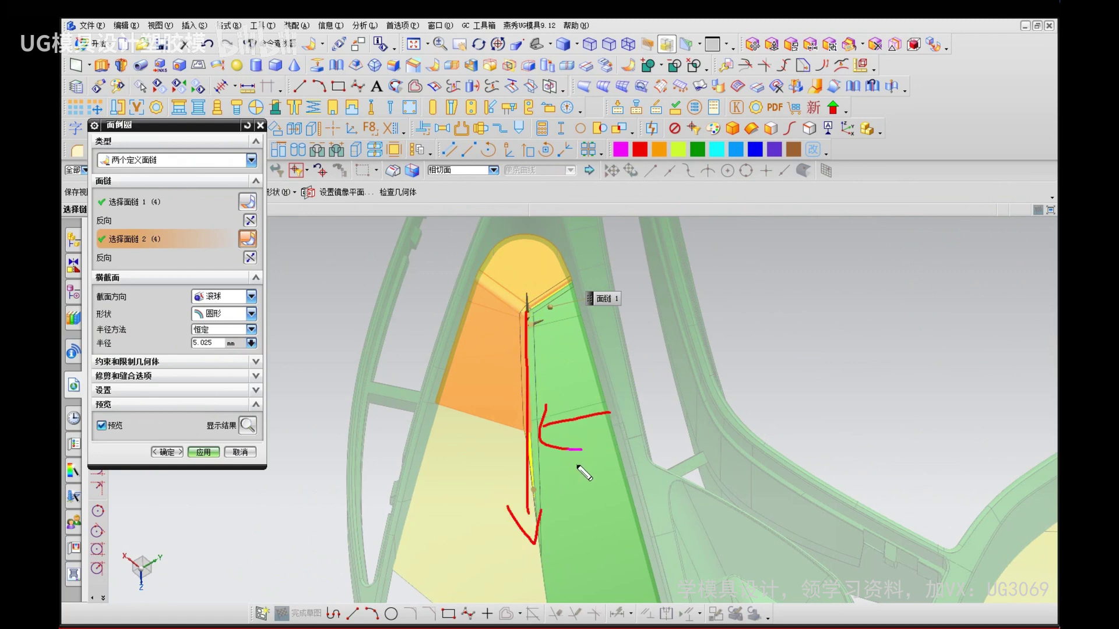
{"action": "key", "text": "Escape"}
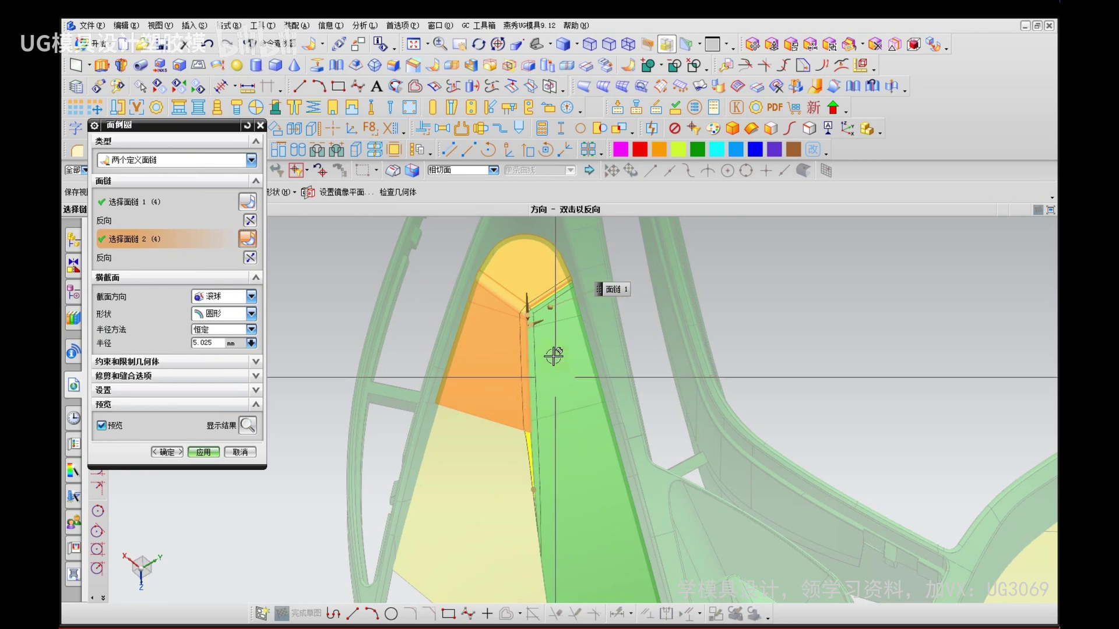
{"action": "scroll", "coordinate": [539, 276], "scroll_direction": "up", "scroll_amount": 2}
{"action": "right_click", "coordinate": [539, 274]}
{"action": "left_click", "coordinate": [548, 283]}
{"action": "scroll", "coordinate": [535, 378], "scroll_direction": "up", "scroll_amount": 1}
{"action": "middle_click", "coordinate": [534, 378]}
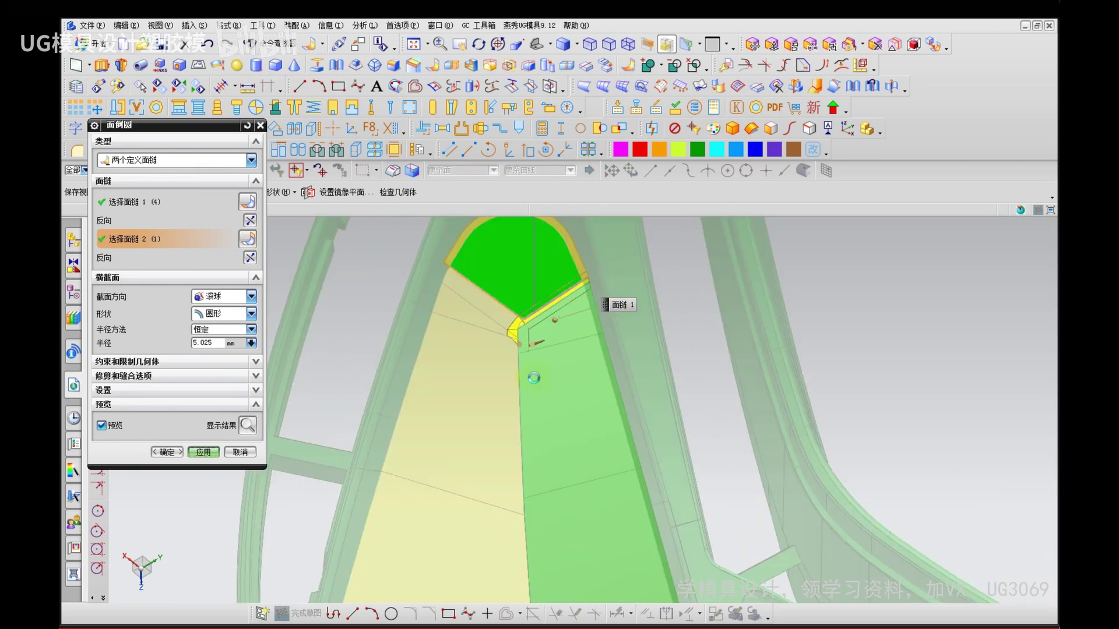
{"action": "middle_click", "coordinate": [535, 381]}
{"action": "scroll", "coordinate": [528, 332], "scroll_direction": "up", "scroll_amount": 2}
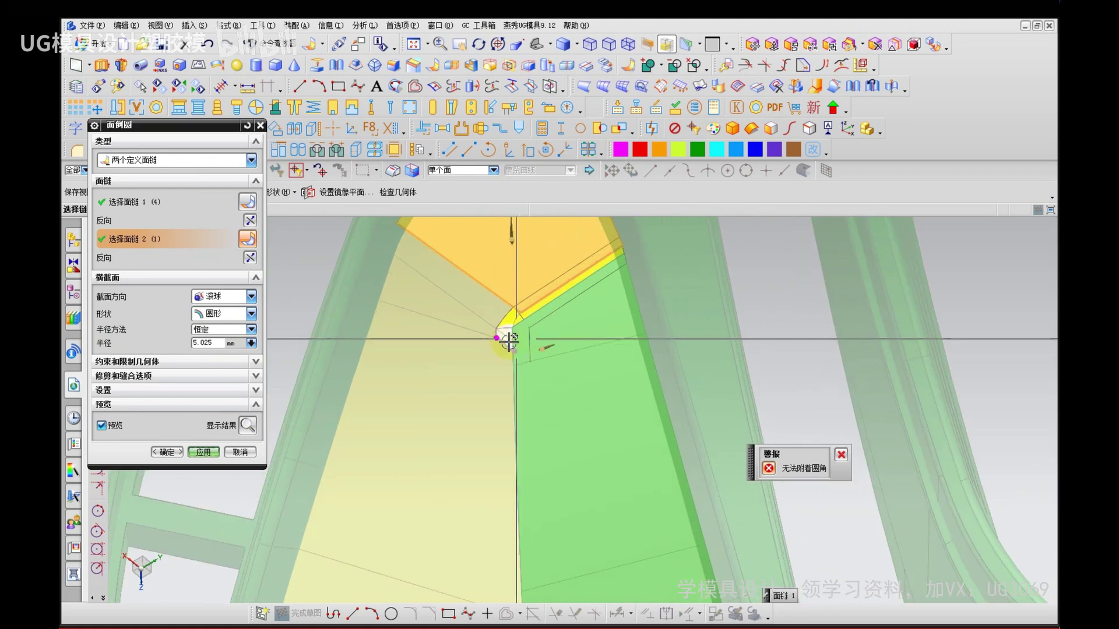
{"action": "key", "text": "Escape"}
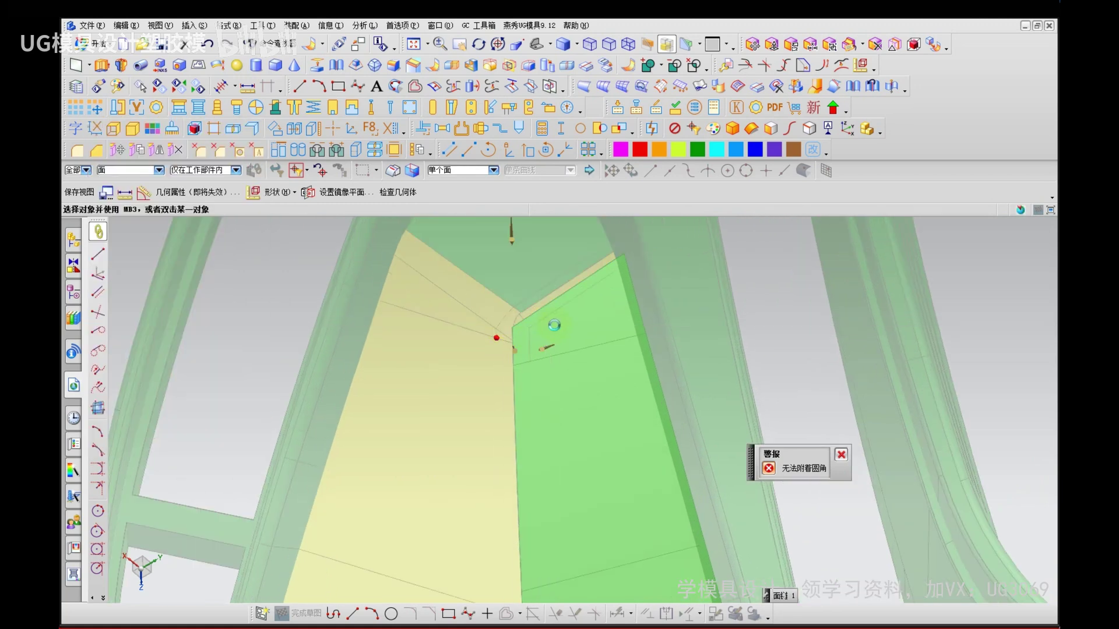
Step: Unsew the green patch together with its adjoining blend face from the left yellow sheet
{"action": "left_click_drag", "start_coordinate": [490, 302], "coordinate": [497, 303], "text": "ctrl+shift"}
{"action": "left_click", "coordinate": [499, 295]}
{"action": "left_click", "coordinate": [488, 310]}
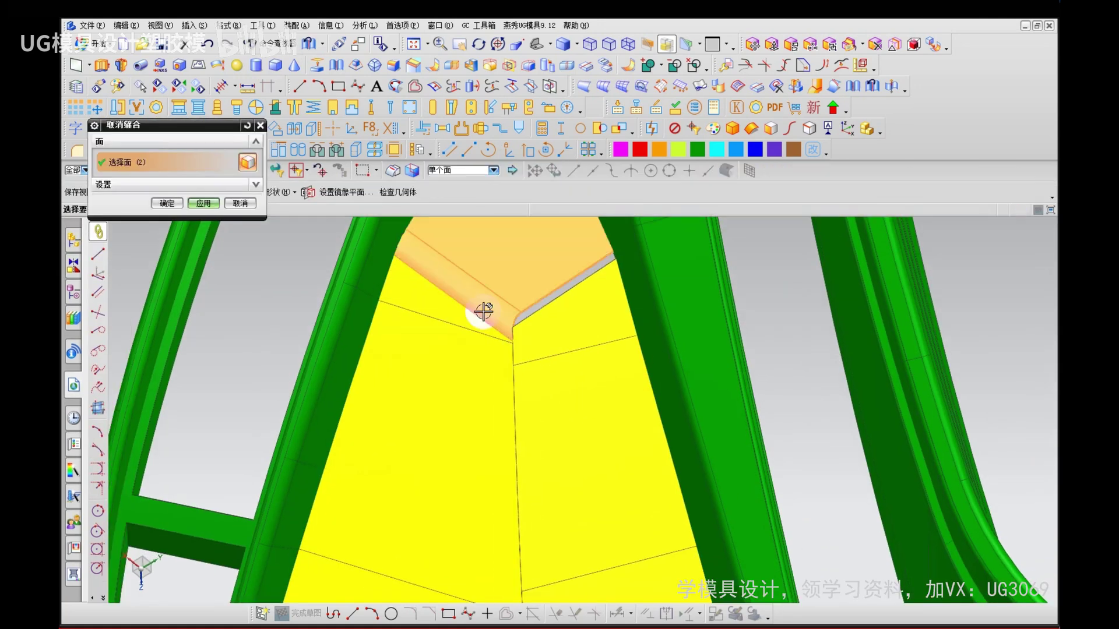
{"action": "left_click", "coordinate": [458, 334]}
{"action": "middle_click", "coordinate": [455, 334]}
{"action": "key", "text": "Escape"}
{"action": "left_click", "coordinate": [499, 304]}
{"action": "left_click", "coordinate": [492, 328]}
{"action": "middle_click", "coordinate": [492, 328]}
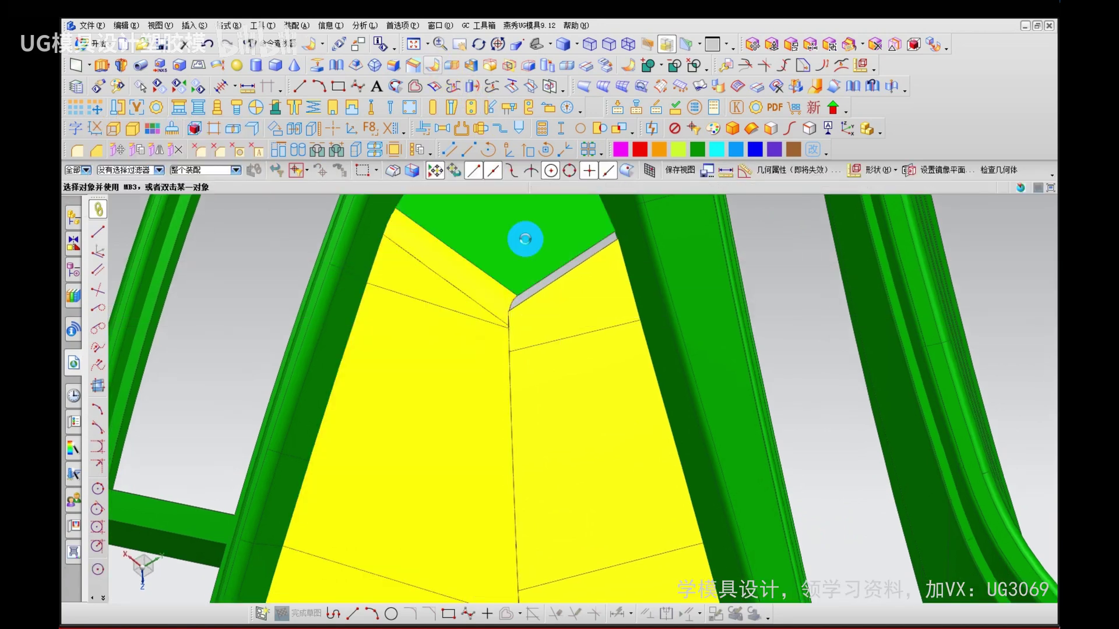
Step: Try a 5.025 mm Face Blend from the patch and its blend face to the right yellow sheet
{"action": "left_click", "coordinate": [526, 249]}
{"action": "left_click", "coordinate": [586, 310]}
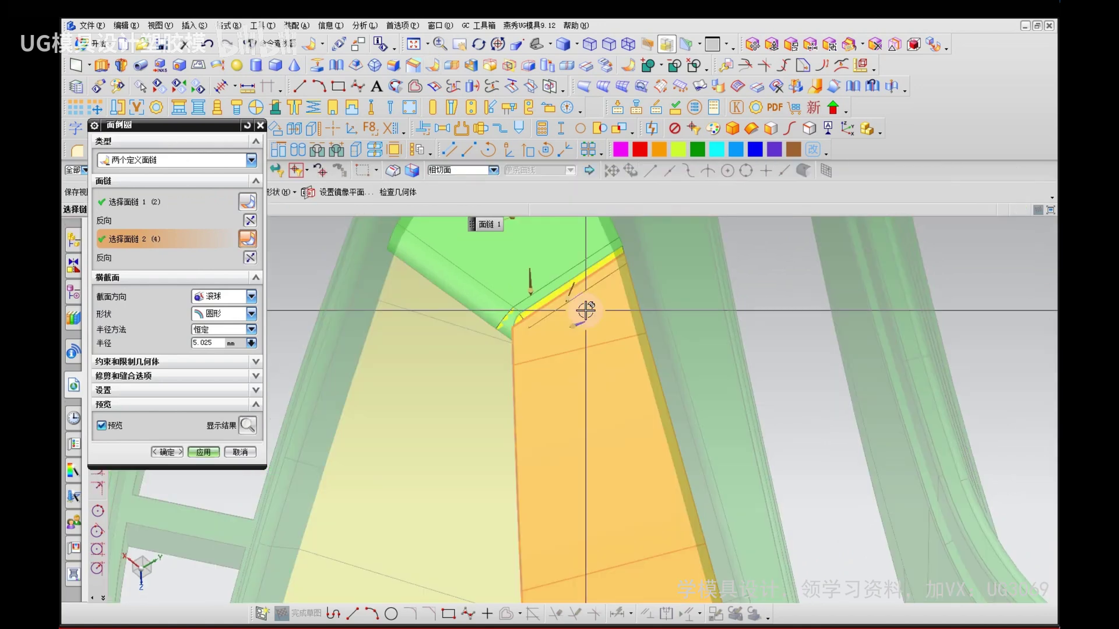
{"action": "left_click", "coordinate": [204, 452]}
{"action": "key", "text": "Return"}
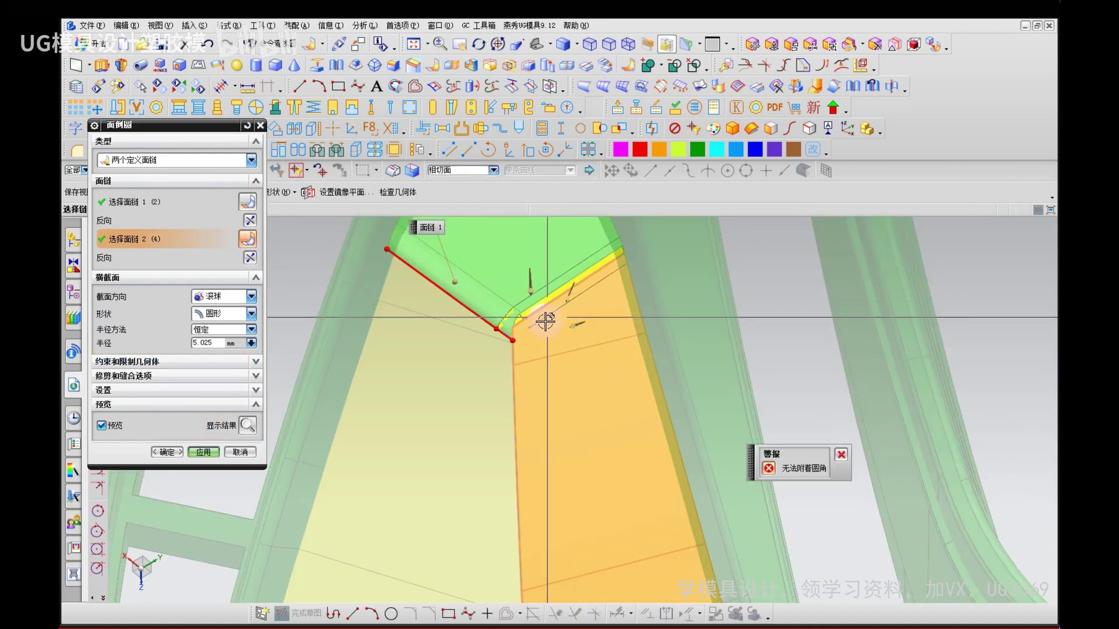
{"action": "key", "text": "Escape"}
Step: Unsew the narrow triangular face beside the left blend and sew it to the green patch sheet
{"action": "left_click_drag", "start_coordinate": [464, 319], "coordinate": [465, 285], "text": "ctrl+shift"}
{"action": "scroll", "coordinate": [472, 326], "scroll_direction": "up", "scroll_amount": 2}
{"action": "left_click", "coordinate": [467, 318]}
{"action": "middle_click", "coordinate": [466, 319]}
{"action": "key", "text": "Escape"}
{"action": "left_click", "coordinate": [465, 285]}
{"action": "left_click", "coordinate": [465, 269]}
{"action": "left_click", "coordinate": [204, 364]}
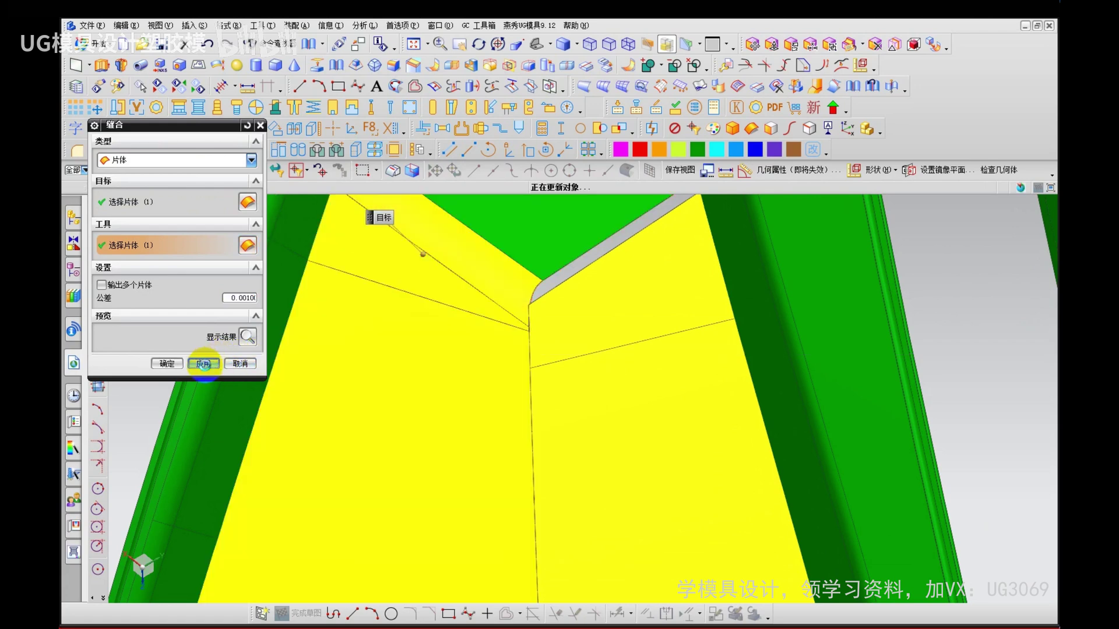
Step: Remove the parameters from all bodies
{"action": "key", "text": "Escape"}
{"action": "left_click_drag", "start_coordinate": [501, 325], "coordinate": [484, 352], "text": "ctrl+shift"}
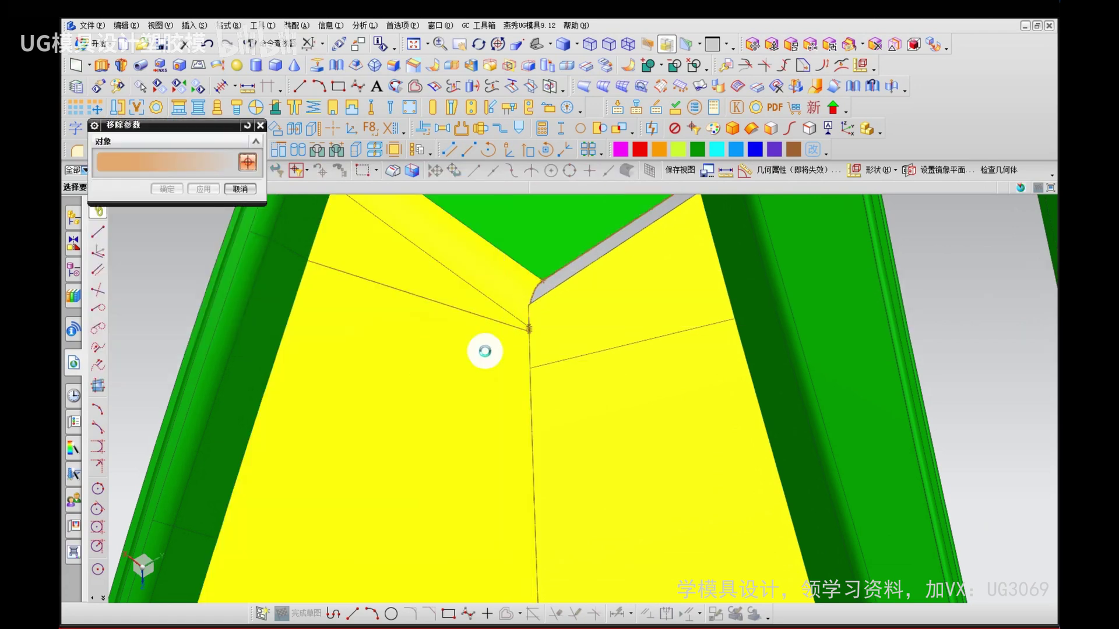
{"action": "key", "text": "ctrl+a"}
{"action": "middle_click", "coordinate": [483, 355]}
{"action": "key", "text": "Return"}
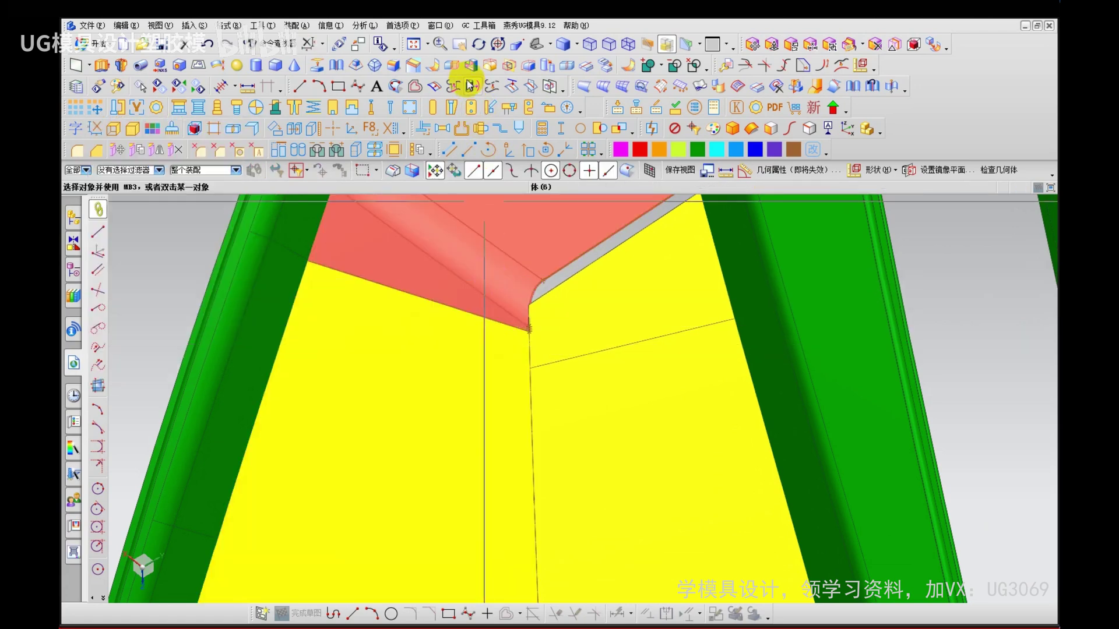
Step: Try a 5.025 mm Face Blend from the three-face patch sheet to the single upper face of the right yellow sheet
{"action": "left_click", "coordinate": [529, 247]}
{"action": "middle_click", "coordinate": [634, 325]}
{"action": "left_click", "coordinate": [636, 325]}
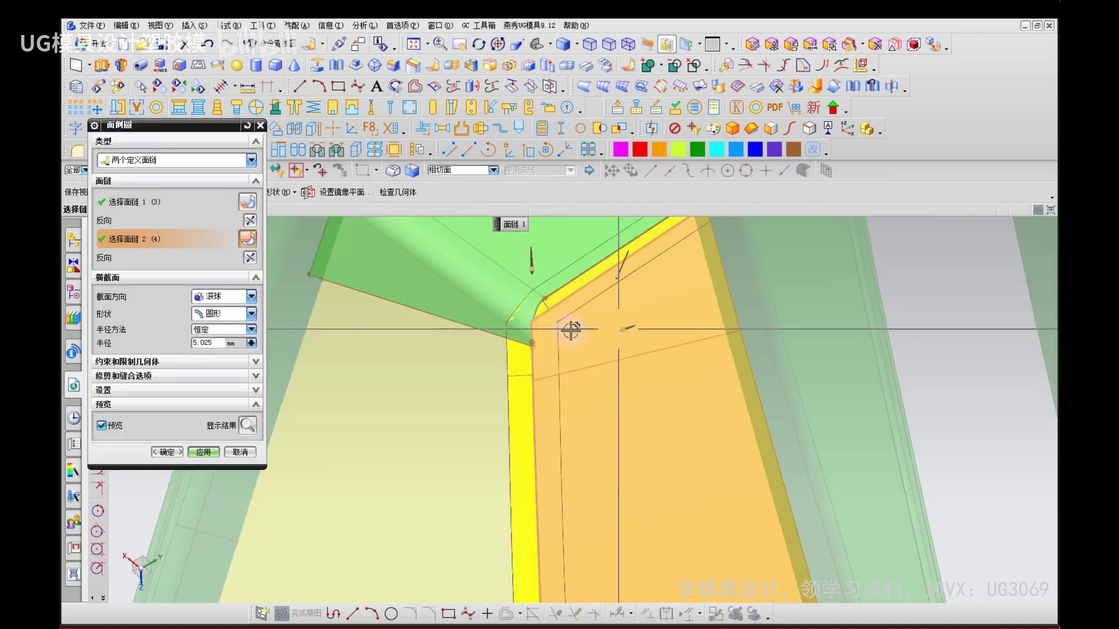
{"action": "right_click", "coordinate": [602, 313]}
{"action": "left_click", "coordinate": [621, 322]}
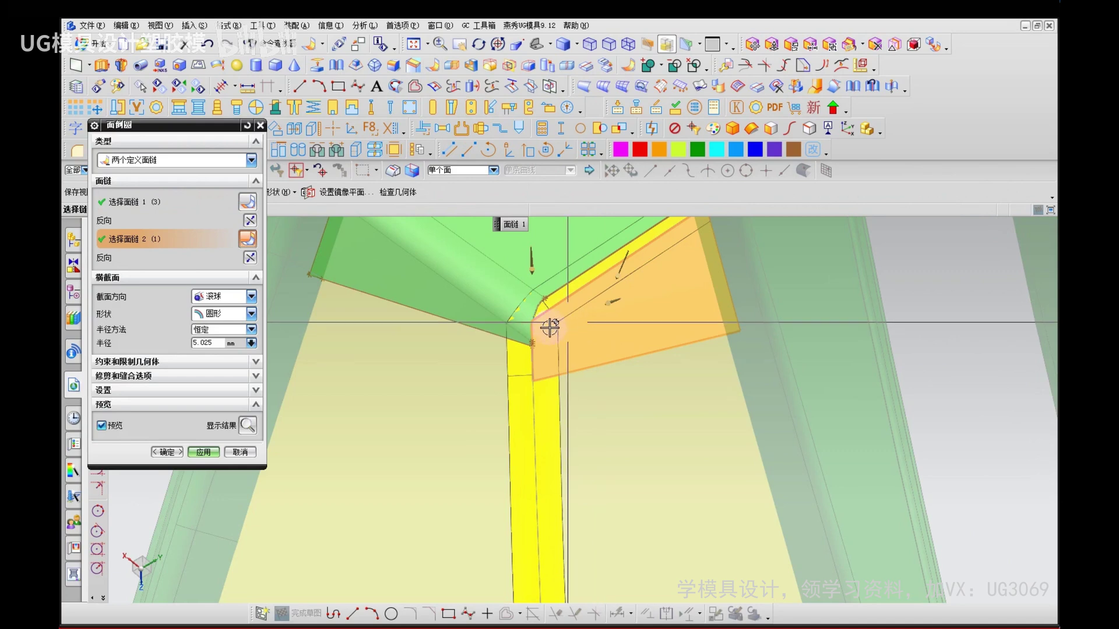
{"action": "scroll", "coordinate": [542, 326], "scroll_direction": "down", "scroll_amount": 3}
{"action": "middle_click", "coordinate": [629, 274]}
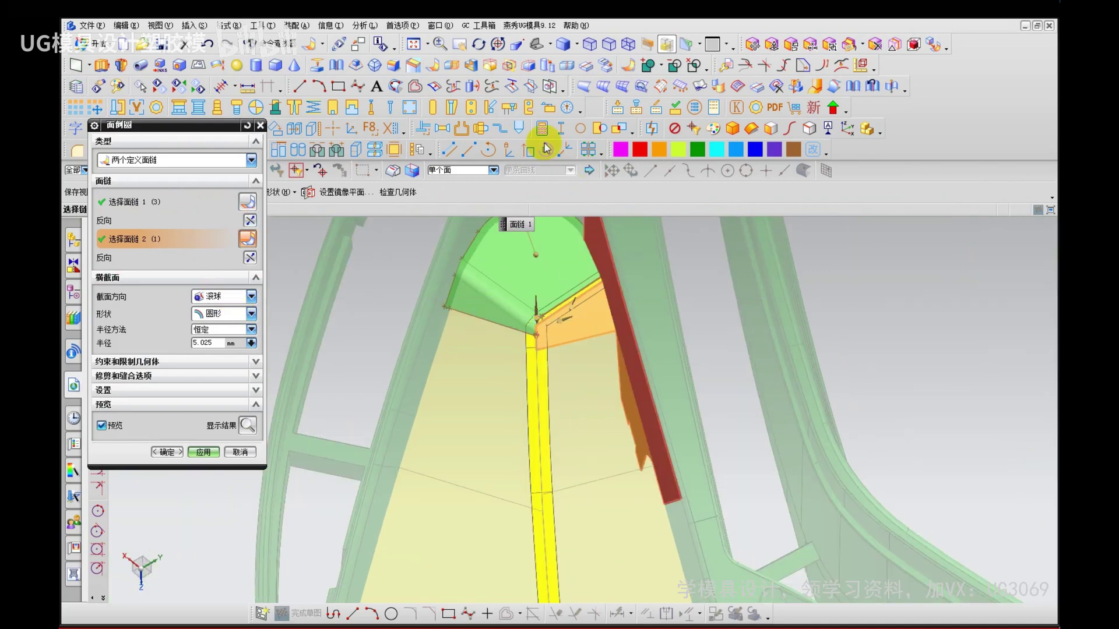
Step: Try the Face Blend with the right yellow sheet as first chain and the sewn patch sheet as second, reversing its direction
{"action": "left_click", "coordinate": [433, 70]}
{"action": "scroll", "coordinate": [557, 299], "scroll_direction": "up", "scroll_amount": 2}
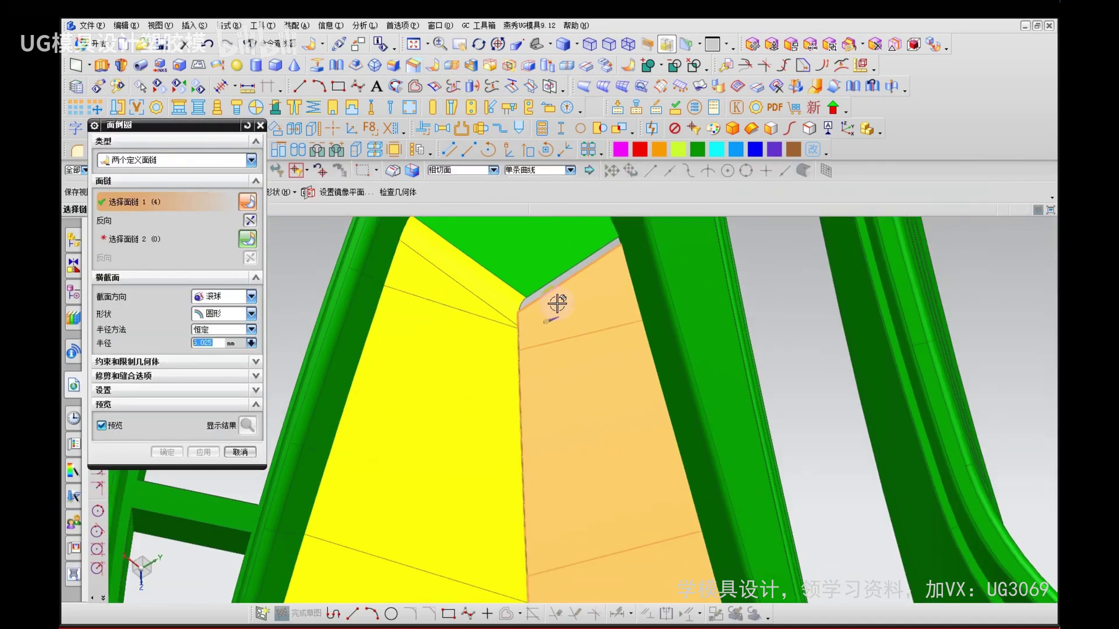
{"action": "left_click", "coordinate": [551, 297]}
{"action": "middle_click", "coordinate": [542, 280]}
{"action": "left_click", "coordinate": [525, 250]}
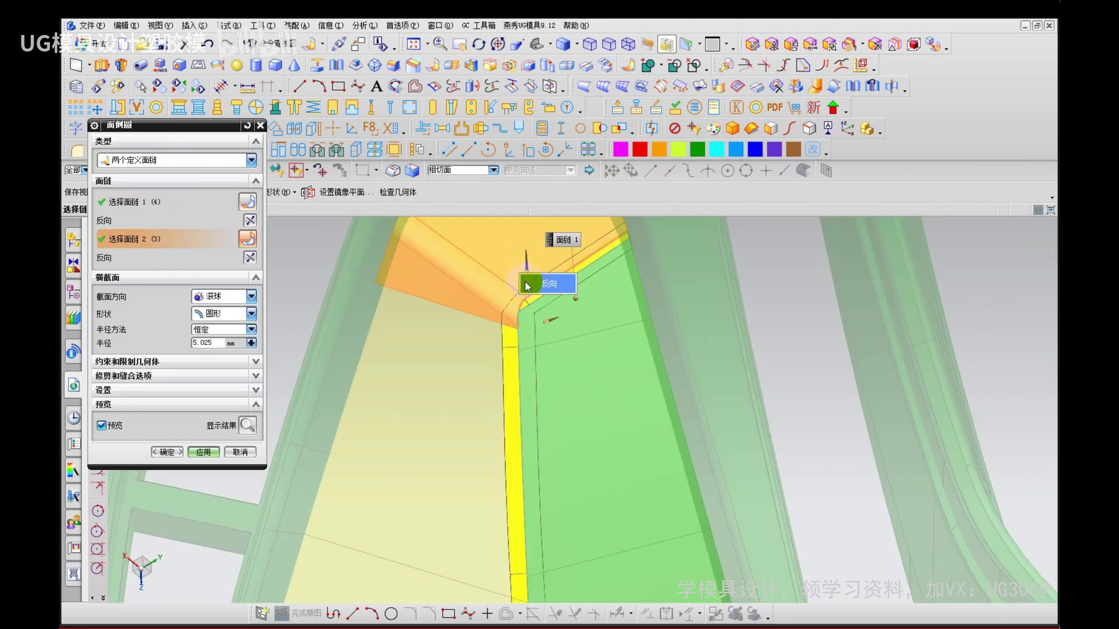
{"action": "left_click", "coordinate": [527, 285]}
{"action": "key", "text": "Escape"}
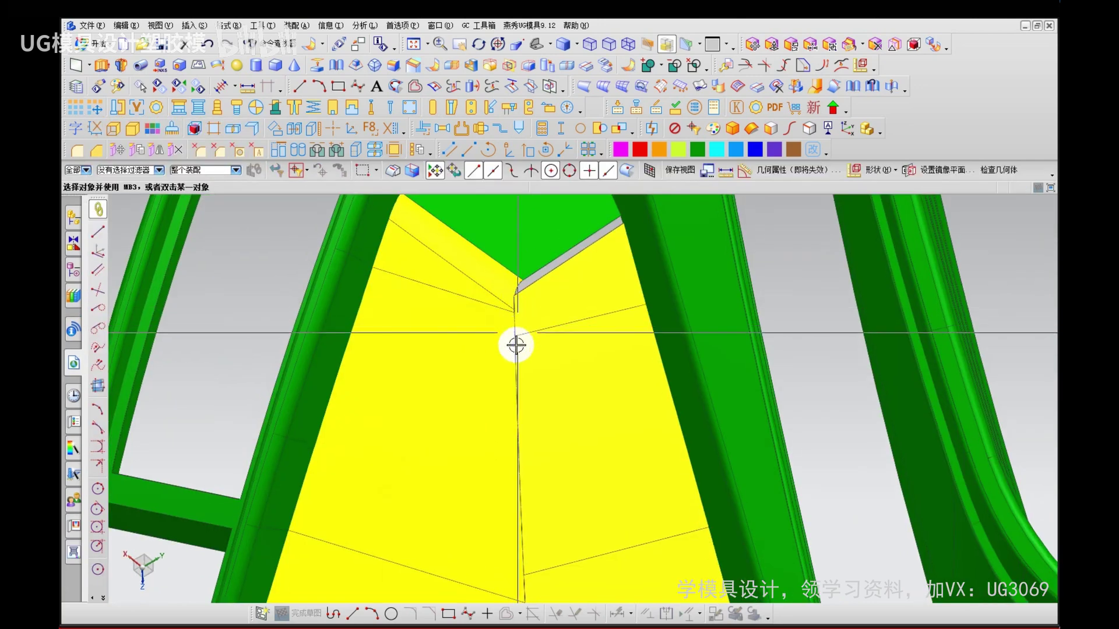
Step: Extend the five boundary edges of the sewn patch sheet across the gap by 3 mm with Trim and Extend
{"action": "scroll", "coordinate": [520, 358], "scroll_direction": "down", "scroll_amount": 1}
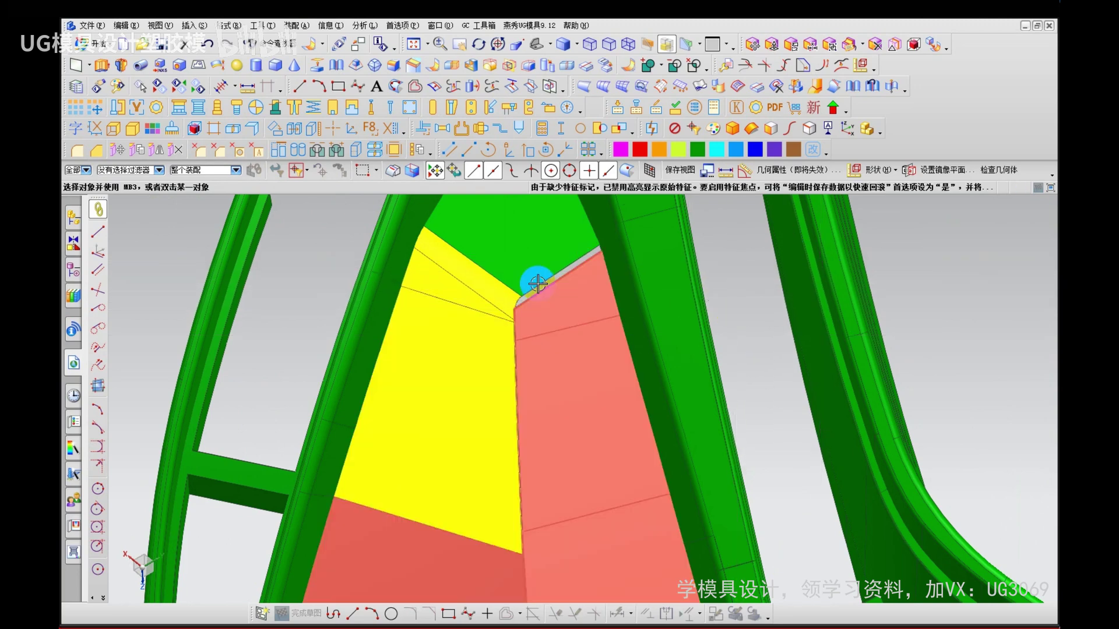
{"action": "scroll", "coordinate": [542, 315], "scroll_direction": "up", "scroll_amount": 3}
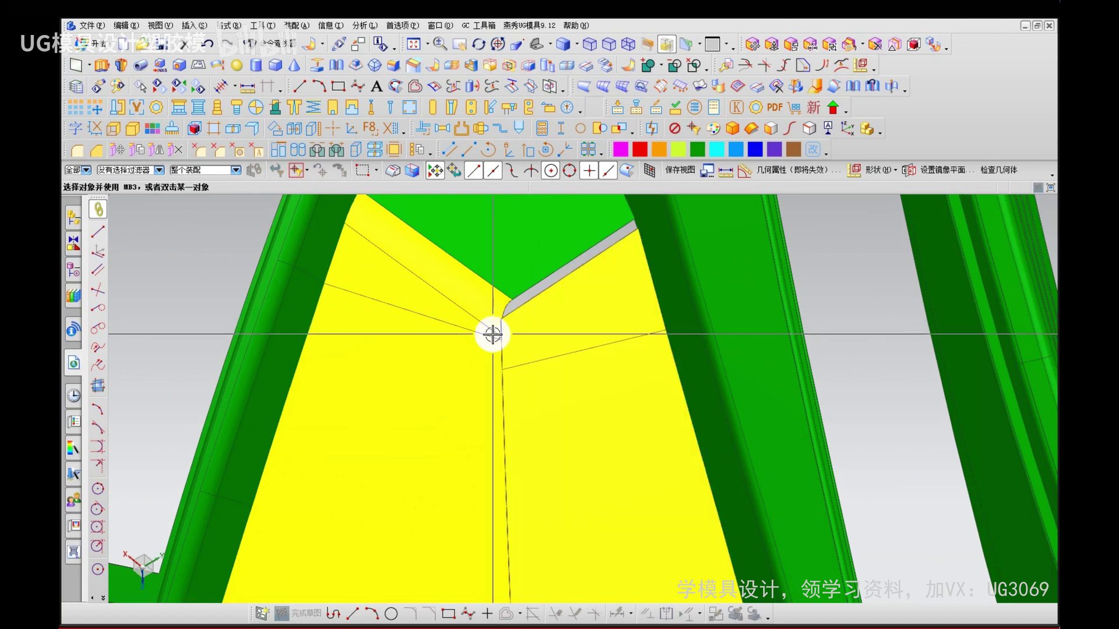
{"action": "left_click_drag", "start_coordinate": [493, 335], "coordinate": [516, 309], "text": "ctrl+shift"}
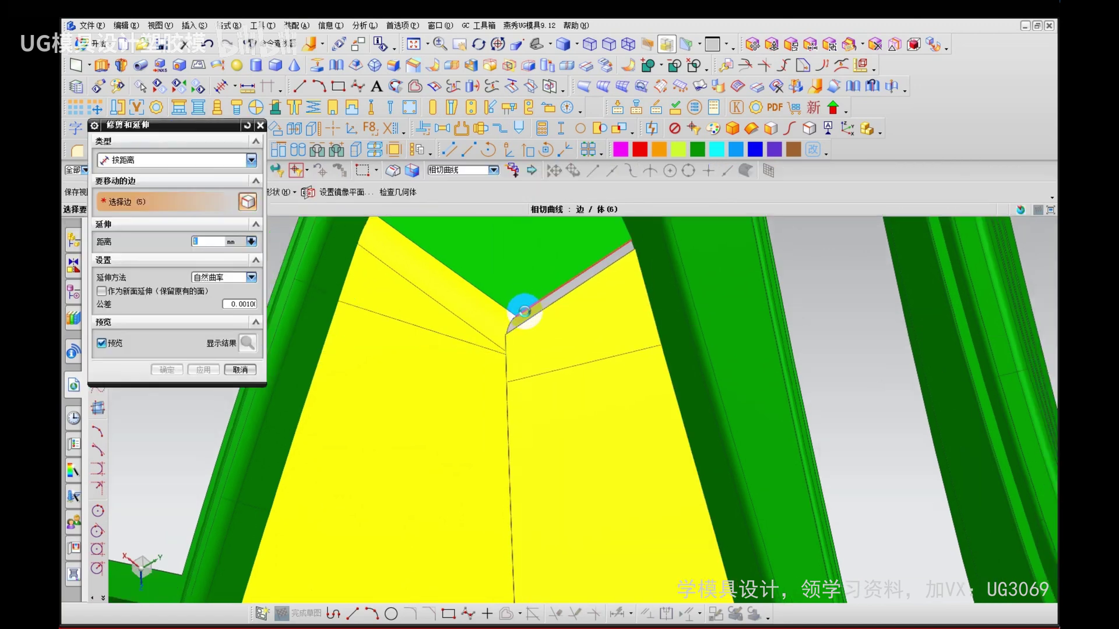
{"action": "type", "text": "2"}
{"action": "key", "text": "Return"}
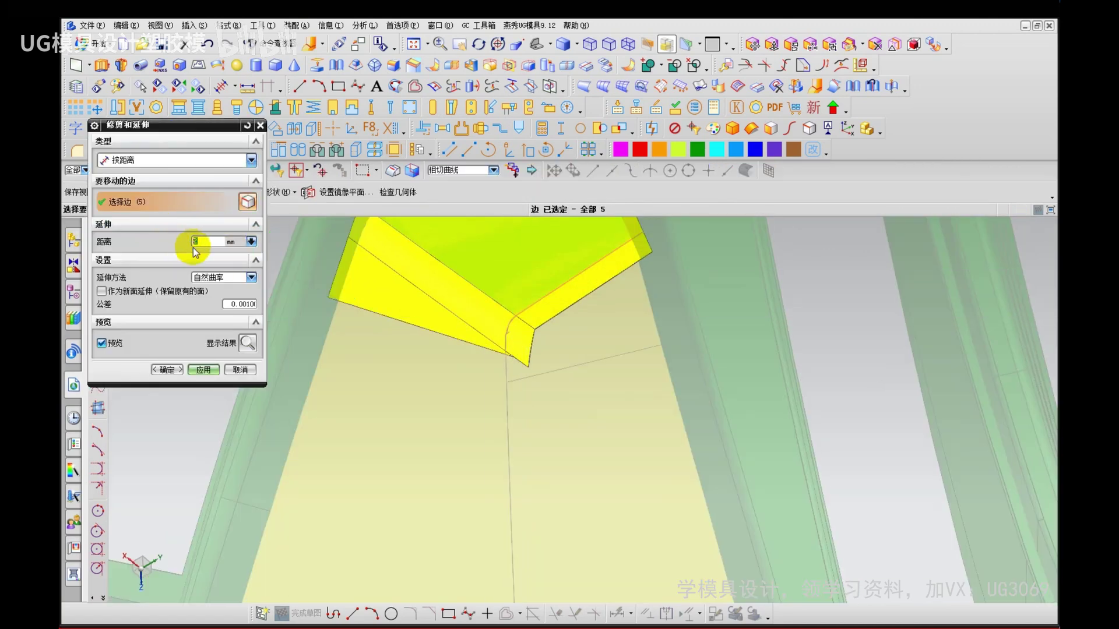
{"action": "left_click", "coordinate": [204, 370]}
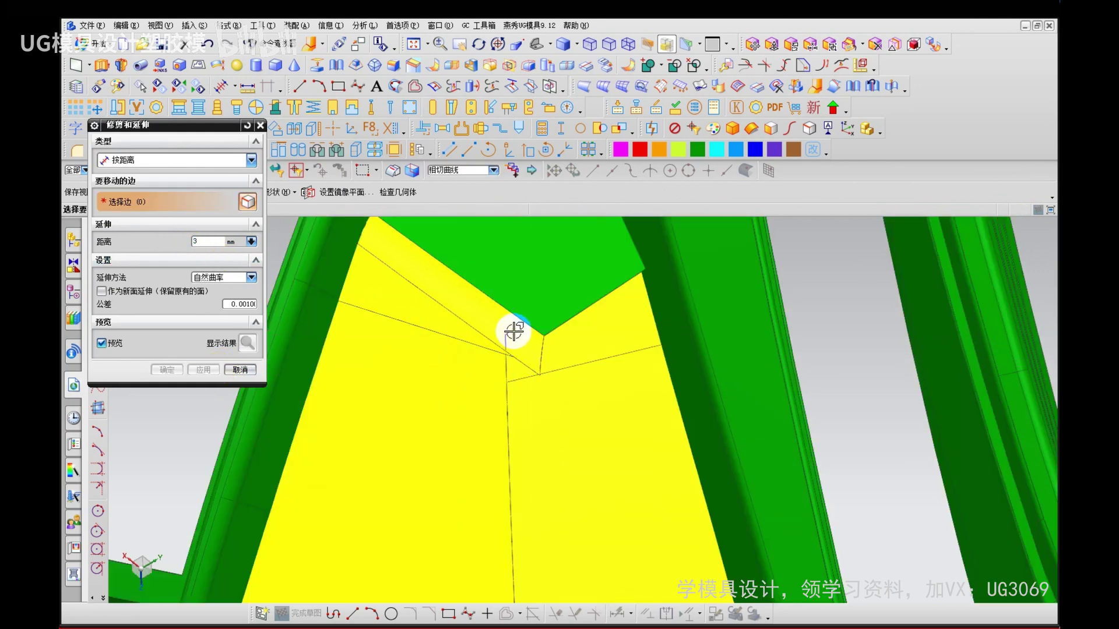
{"action": "scroll", "coordinate": [513, 331], "scroll_direction": "up", "scroll_amount": 1}
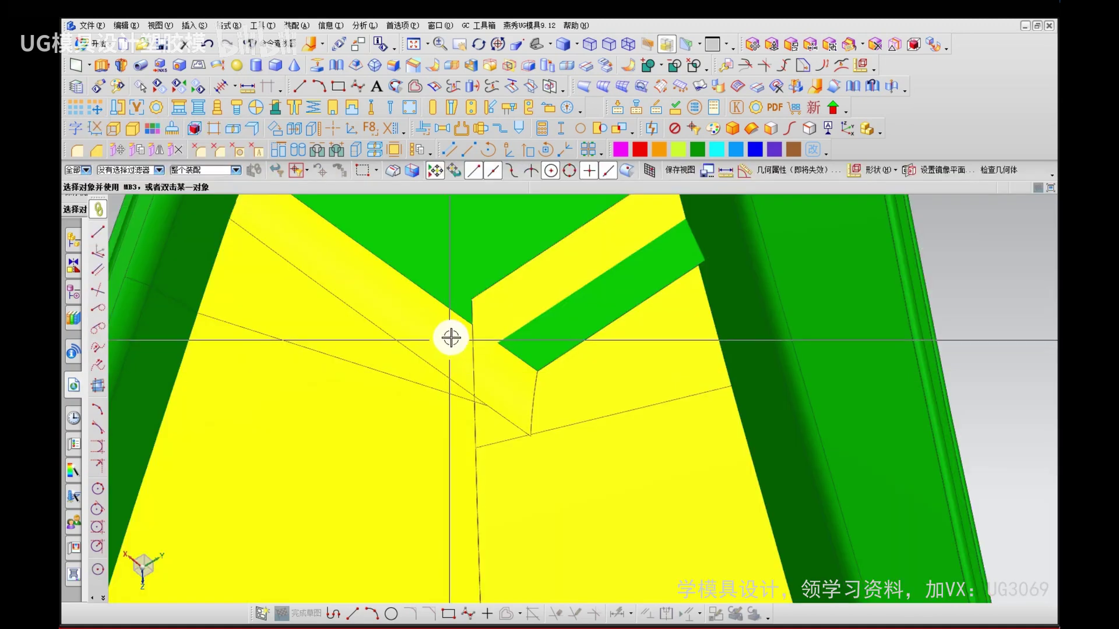
Step: Trim the patch sheet and the right yellow sheet to each other with a Make Corner operation, using the patch as target
{"action": "left_click", "coordinate": [466, 319]}
{"action": "left_click_drag", "start_coordinate": [418, 352], "coordinate": [438, 333], "text": "ctrl+shift"}
{"action": "left_click", "coordinate": [201, 161]}
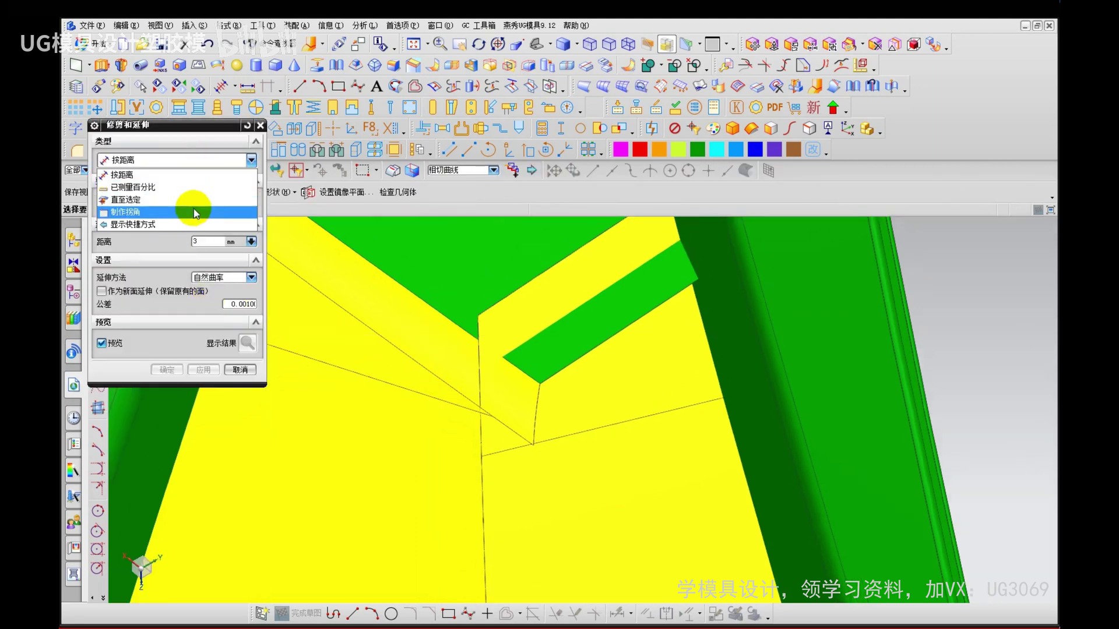
{"action": "left_click", "coordinate": [194, 213]}
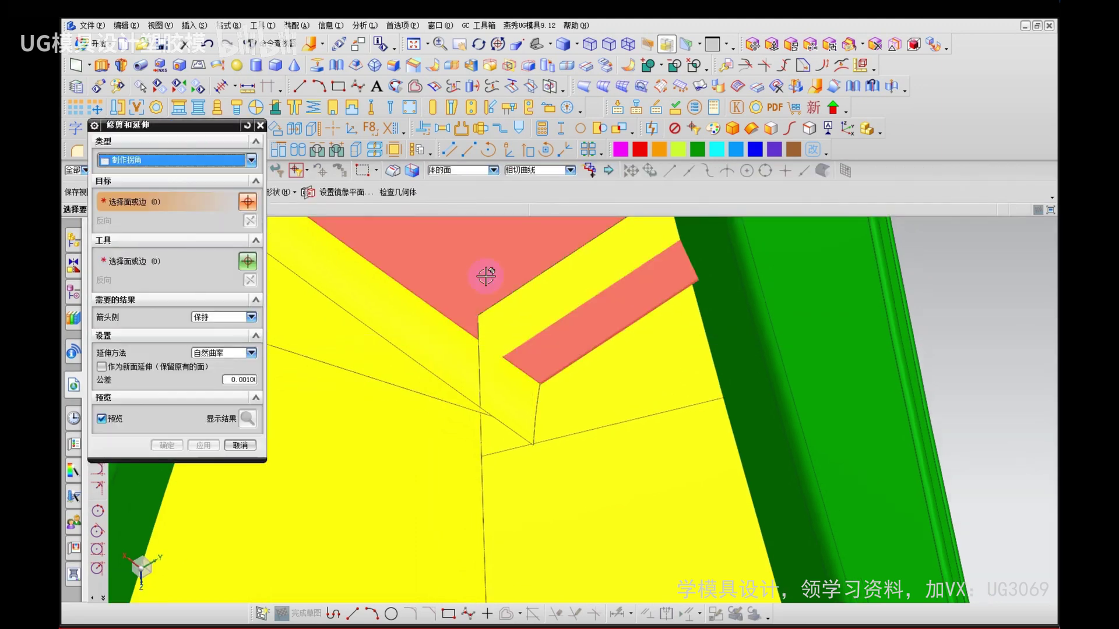
{"action": "left_click", "coordinate": [603, 359]}
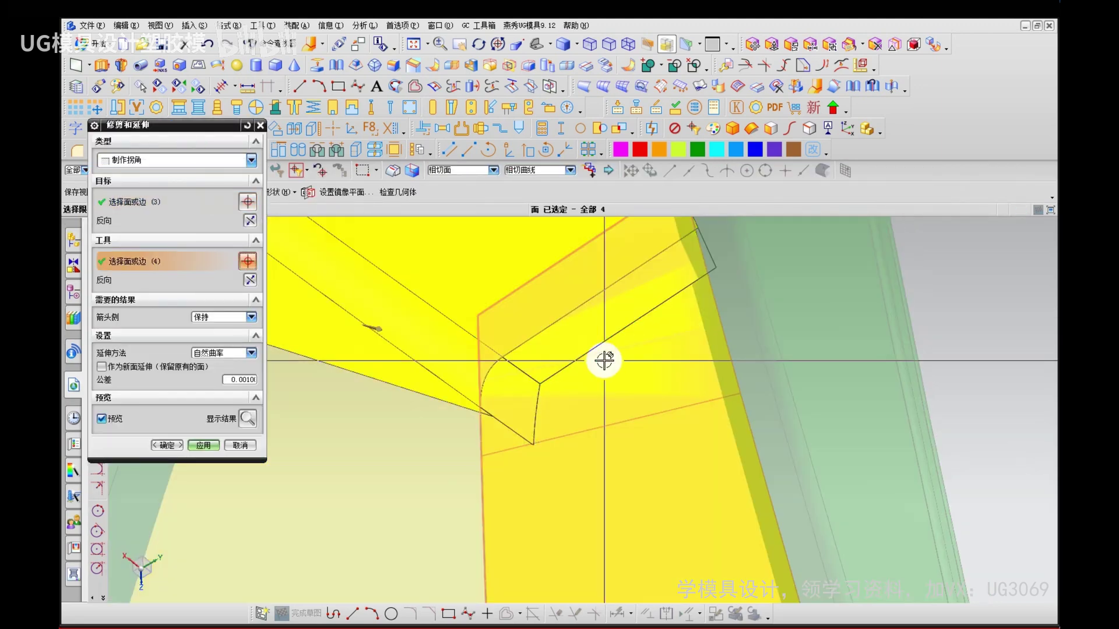
{"action": "middle_click", "coordinate": [435, 386]}
{"action": "middle_click", "coordinate": [500, 336]}
Step: Remove the parameters from the cornered patch-and-right sheet
{"action": "key", "text": "r"}
{"action": "left_click", "coordinate": [475, 400]}
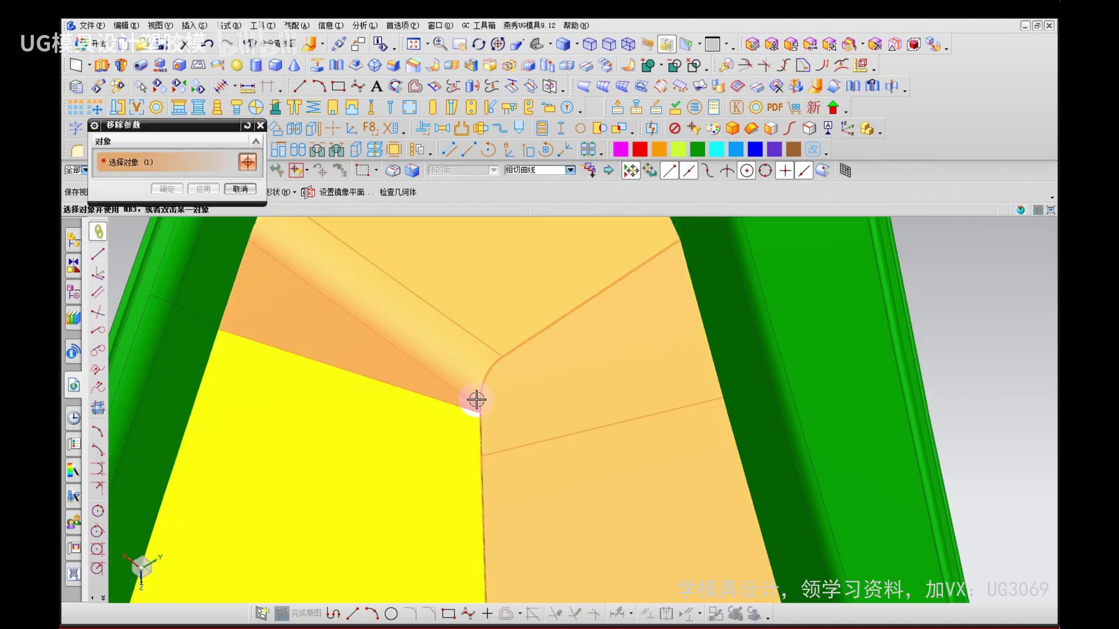
{"action": "middle_click", "coordinate": [475, 400]}
{"action": "middle_click", "coordinate": [475, 400]}
Step: Apply a 5.025 mm Edge Blend to only the single straight edge between the upper patch and the right yellow sheet
{"action": "left_click", "coordinate": [489, 395]}
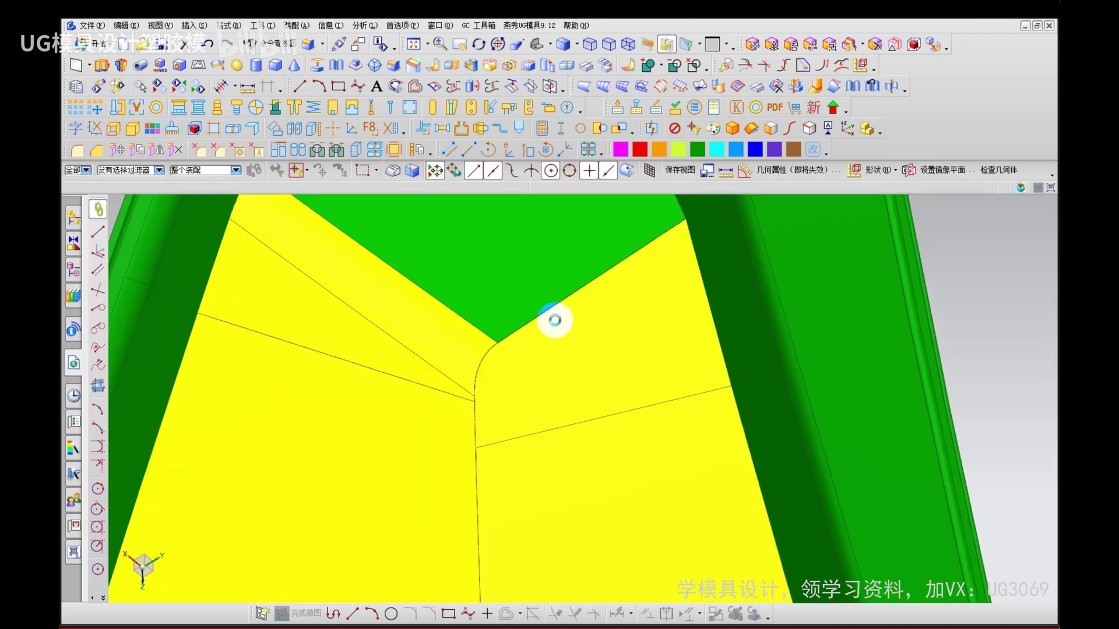
{"action": "key", "text": "e"}
{"action": "left_click", "coordinate": [554, 322]}
{"action": "right_click", "coordinate": [552, 324]}
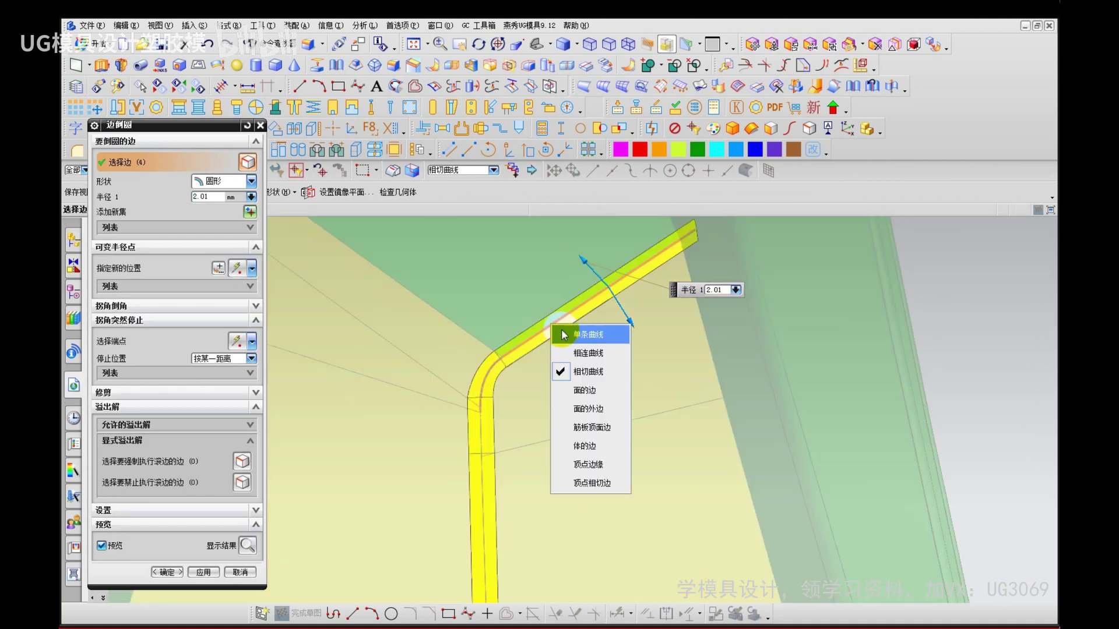
{"action": "left_click", "coordinate": [578, 332]}
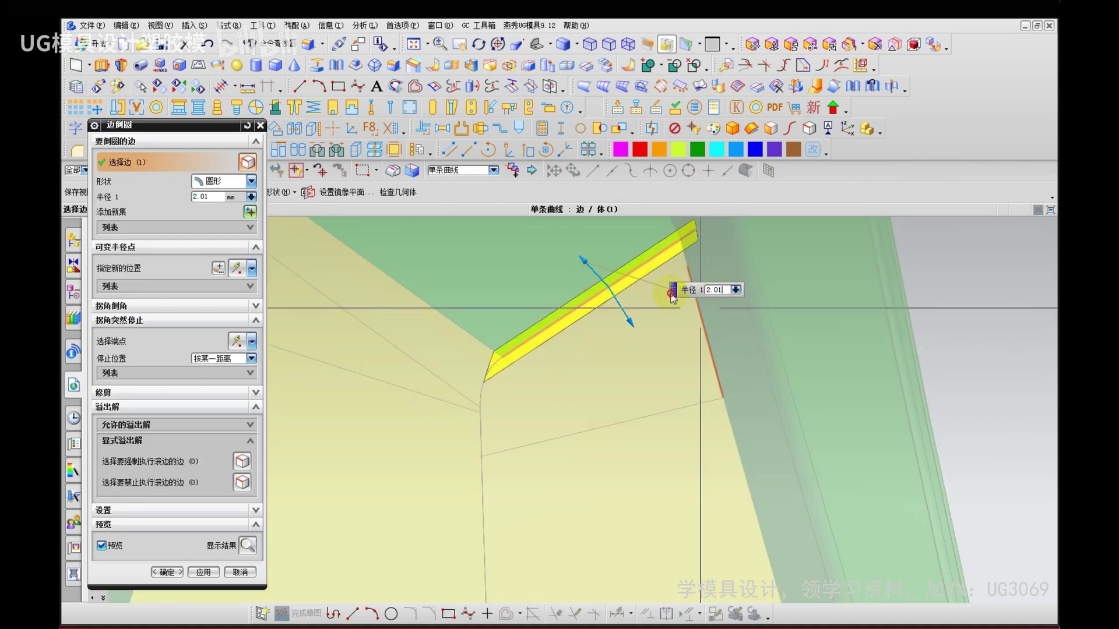
{"action": "type", "text": "25"}
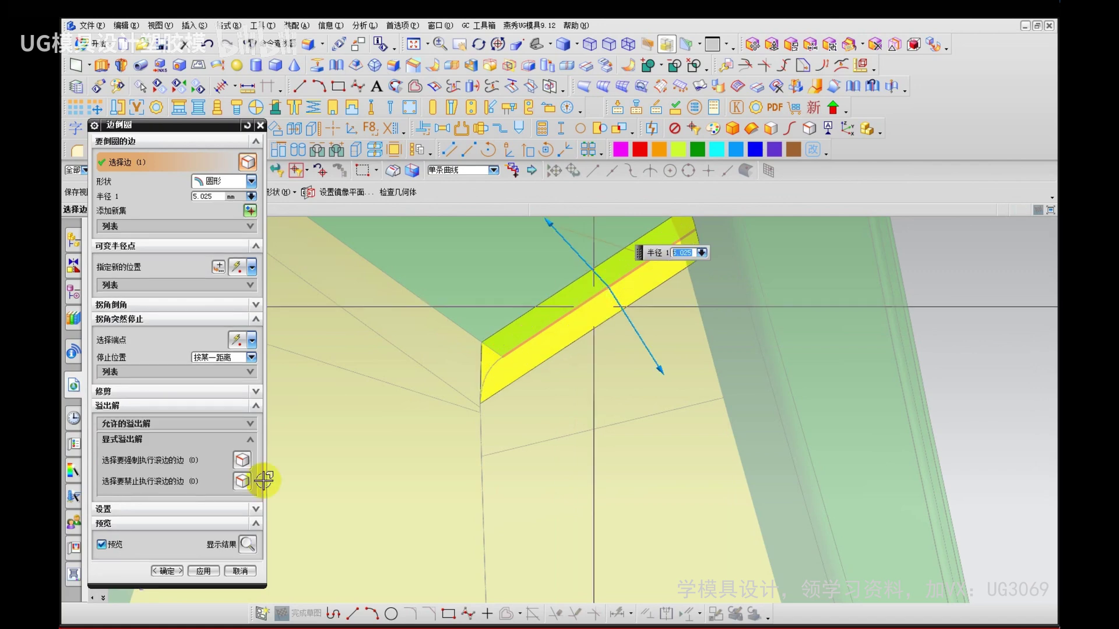
{"action": "left_click", "coordinate": [203, 571]}
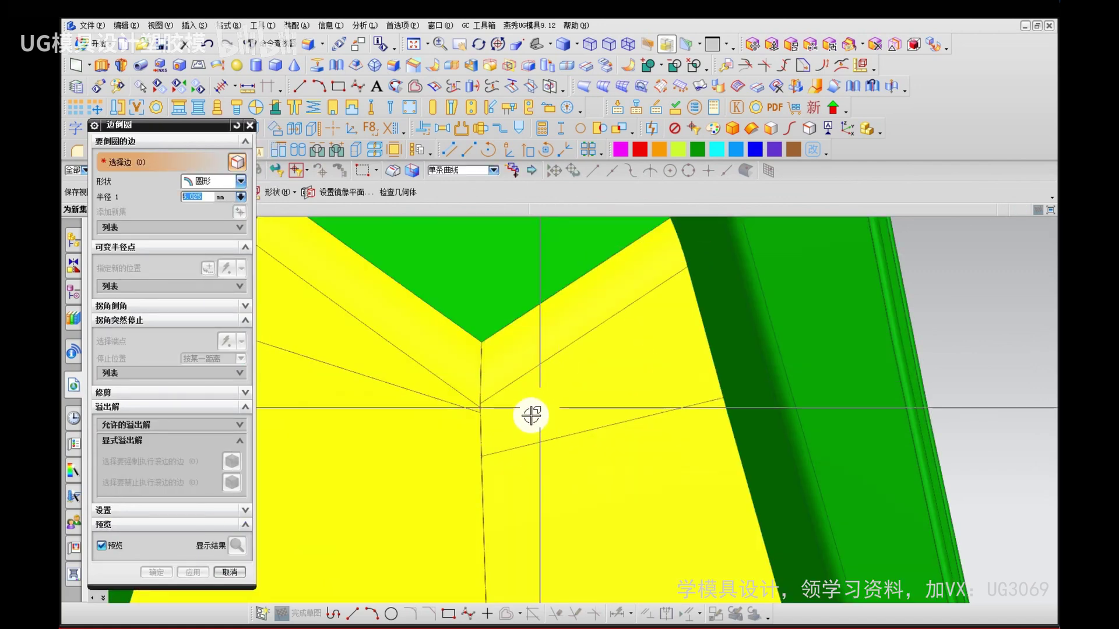
{"action": "key", "text": "Escape"}
Step: Sew the left yellow sheet to the blended patch-and-right sheet with a tolerance of 0.0254
{"action": "left_click", "coordinate": [548, 377]}
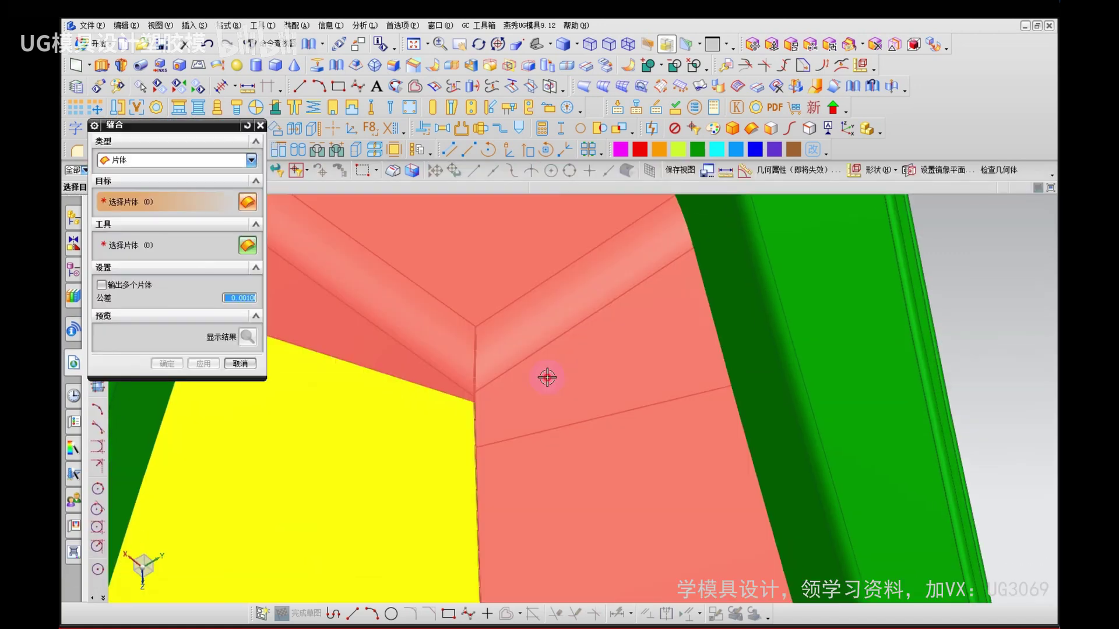
{"action": "left_click", "coordinate": [432, 417]}
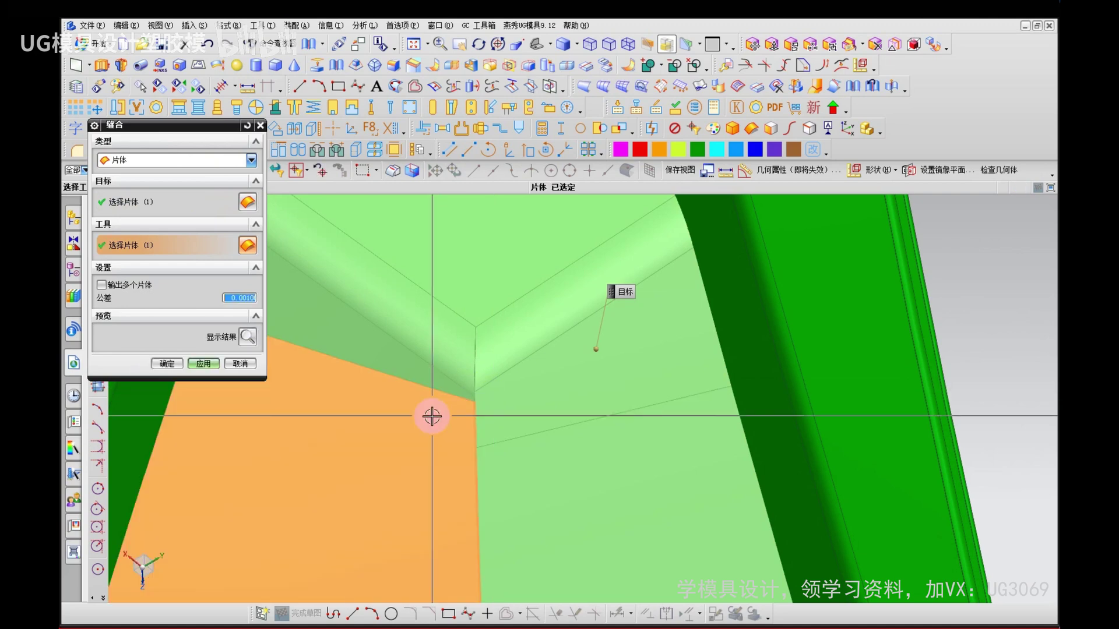
{"action": "type", "text": ".02"}
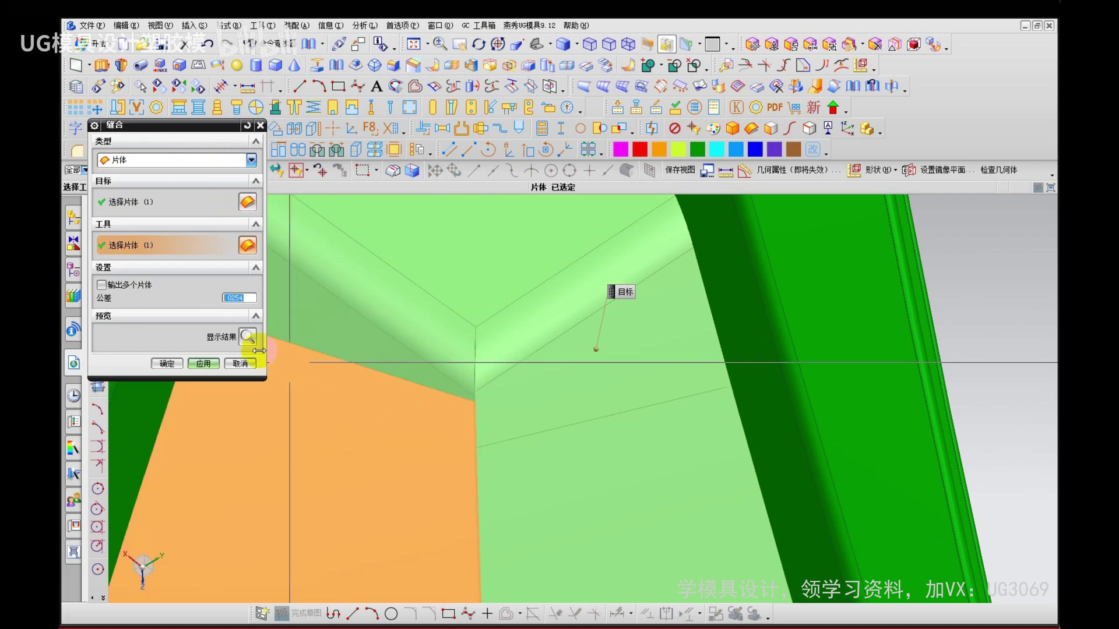
{"action": "left_click", "coordinate": [248, 336]}
{"action": "scroll", "coordinate": [428, 328], "scroll_direction": "down", "scroll_amount": 8}
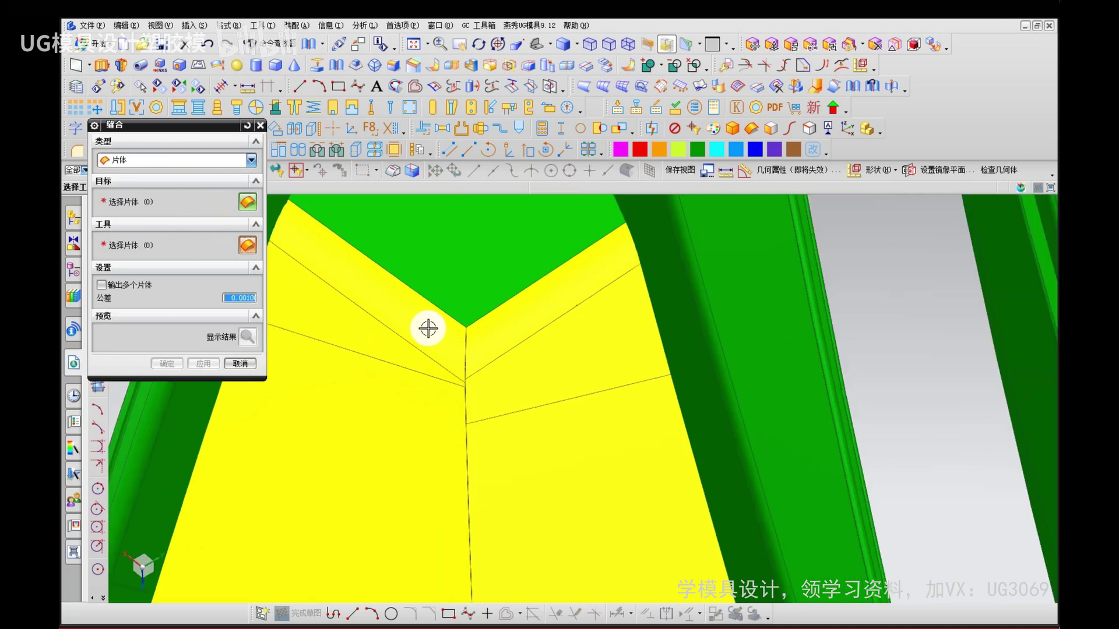
Step: Remove the parameters from the newly sewn yellow sheet
{"action": "key", "text": "r"}
{"action": "left_click", "coordinate": [412, 468]}
{"action": "middle_click", "coordinate": [412, 468]}
{"action": "middle_click", "coordinate": [413, 468]}
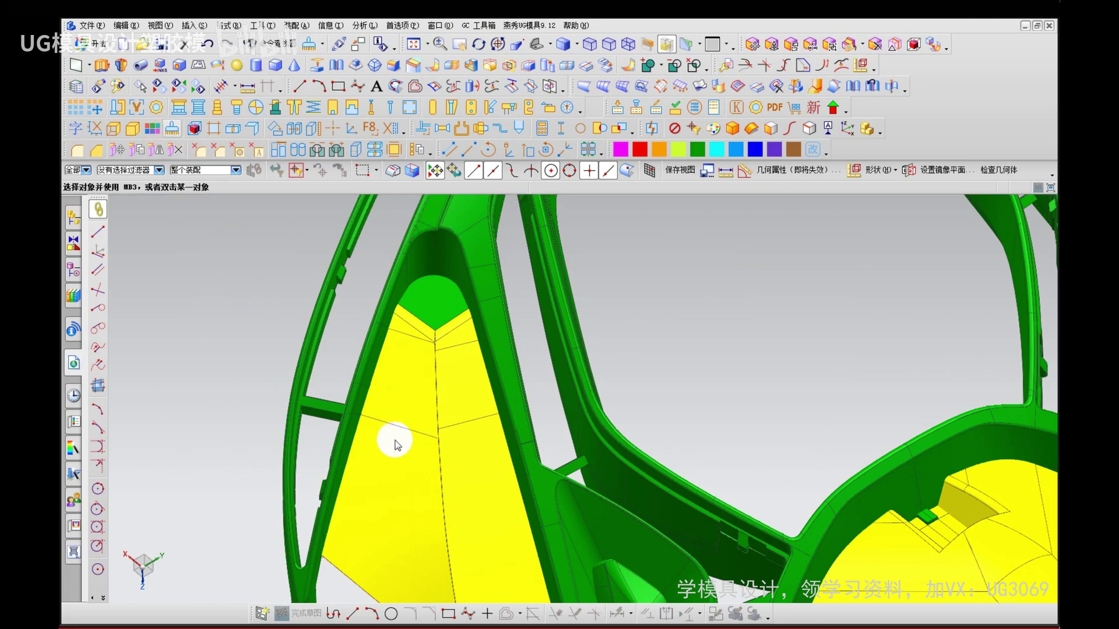
Step: Recolour the sewn yellow sheet to pale beige and display the model shaded without edges
{"action": "left_click", "coordinate": [703, 204]}
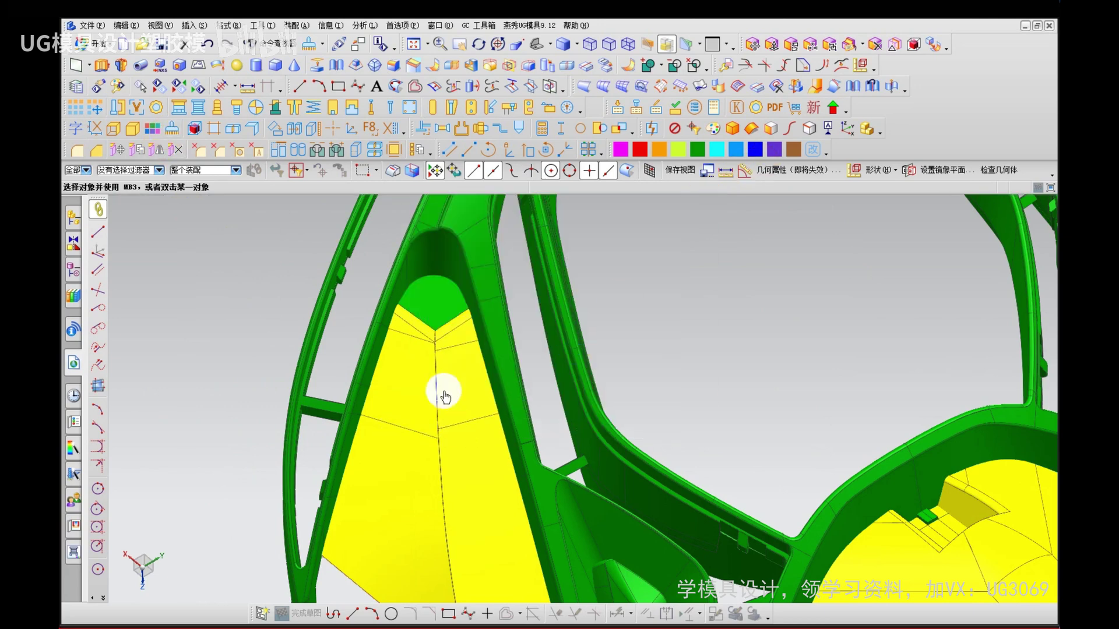
{"action": "left_click", "coordinate": [469, 427]}
{"action": "middle_click", "coordinate": [680, 345]}
{"action": "middle_click", "coordinate": [670, 362]}
{"action": "right_click_drag", "start_coordinate": [701, 323], "coordinate": [510, 373]}
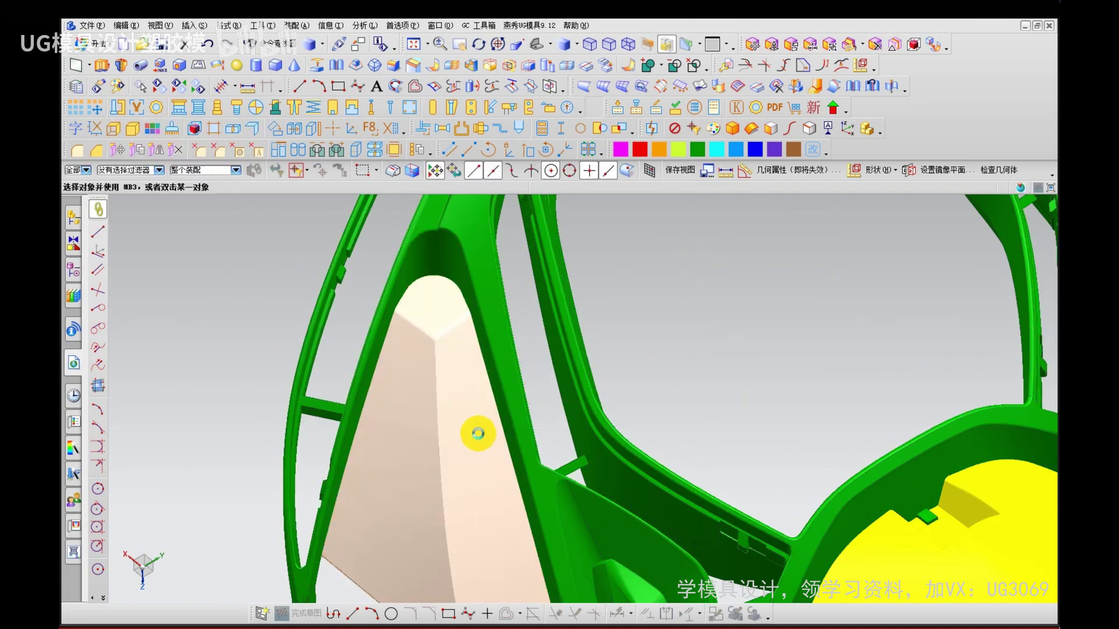
{"action": "mouse_move", "coordinate": [478, 433]}
{"action": "middle_mouse_down"}
{"action": "mouse_move", "coordinate": [470, 457]}
{"action": "mouse_move", "coordinate": [456, 442]}
{"action": "mouse_move", "coordinate": [487, 412]}
{"action": "mouse_move", "coordinate": [485, 462]}
{"action": "mouse_move", "coordinate": [375, 467]}
{"action": "mouse_move", "coordinate": [358, 482]}
{"action": "mouse_move", "coordinate": [325, 382]}
{"action": "mouse_move", "coordinate": [380, 330]}
{"action": "mouse_move", "coordinate": [392, 372]}
{"action": "mouse_move", "coordinate": [414, 389]}
{"action": "mouse_move", "coordinate": [427, 369]}
{"action": "mouse_move", "coordinate": [400, 379]}
{"action": "mouse_move", "coordinate": [420, 387]}
{"action": "mouse_move", "coordinate": [415, 394]}
{"action": "mouse_move", "coordinate": [420, 374]}
{"action": "mouse_move", "coordinate": [465, 342]}
{"action": "mouse_move", "coordinate": [486, 346]}
{"action": "mouse_move", "coordinate": [584, 272]}
{"action": "middle_mouse_up"}
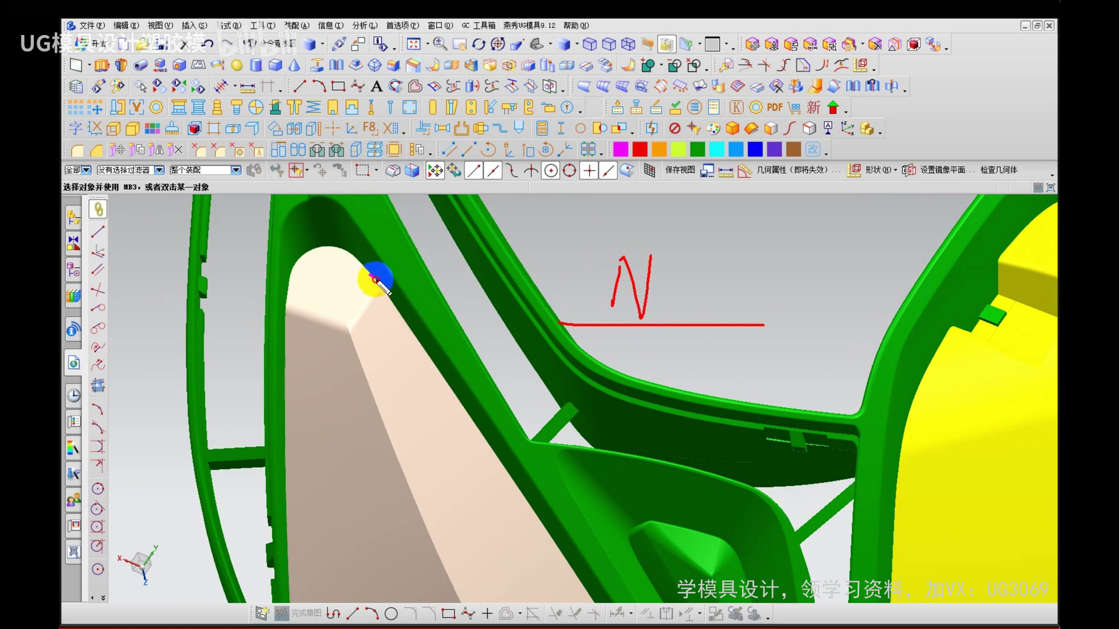
{"action": "scroll", "coordinate": [351, 311], "scroll_direction": "up", "scroll_amount": 5}
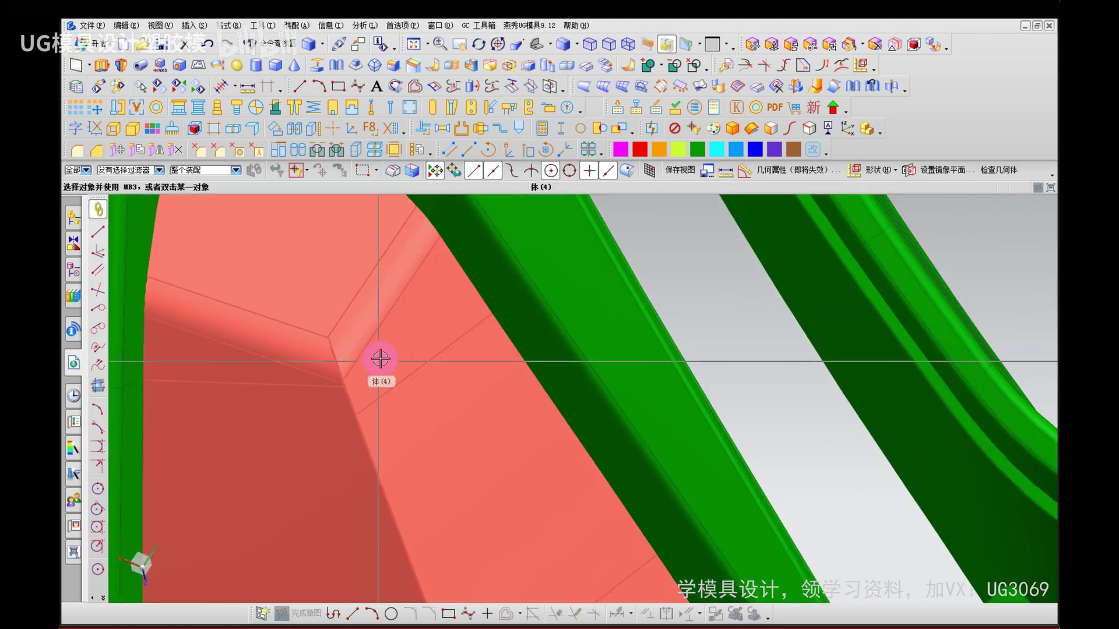
Step: Create a trimmed N-Sided Surface over the right blend strip from its boundary edges, with G0 continuity
{"action": "key", "text": "n"}
{"action": "left_click", "coordinate": [386, 336]}
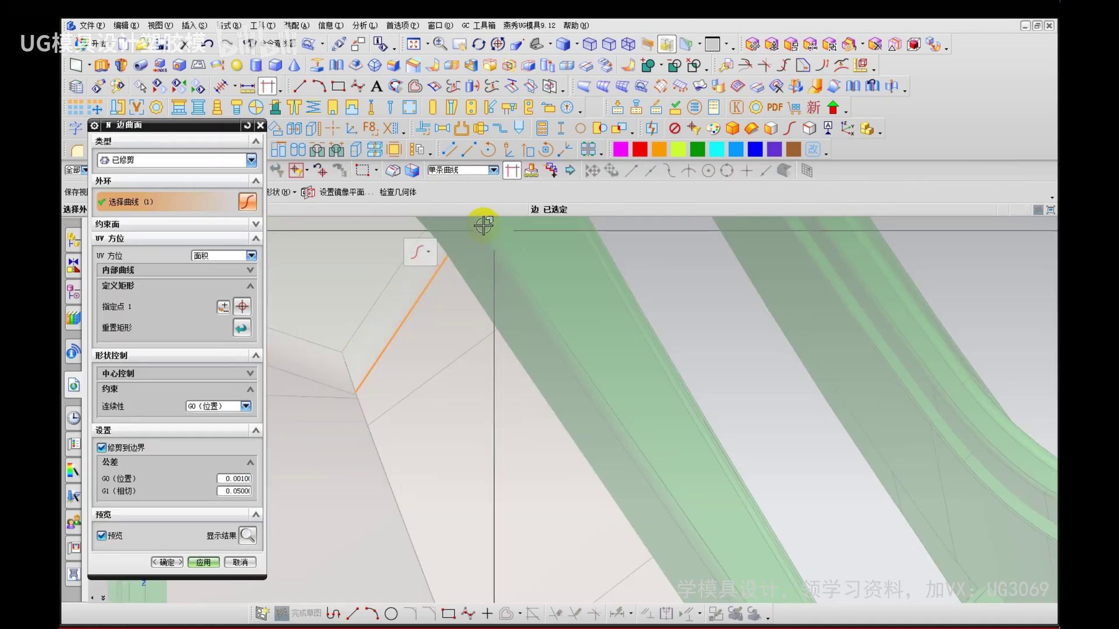
{"action": "scroll", "coordinate": [393, 288], "scroll_direction": "up", "scroll_amount": 2}
{"action": "left_click", "coordinate": [380, 267]}
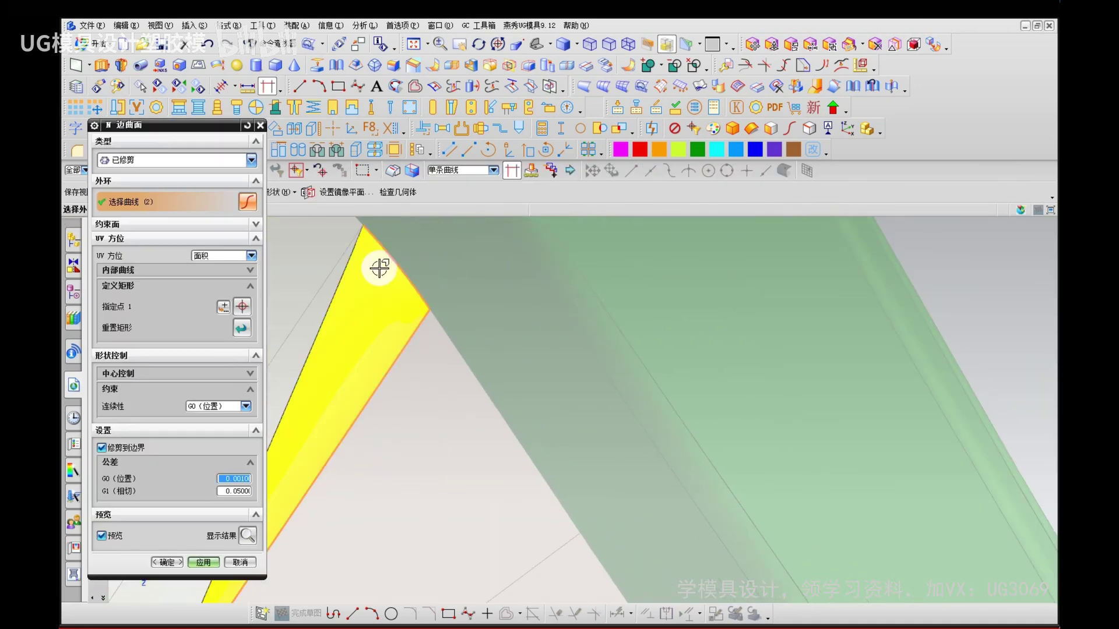
{"action": "left_click", "coordinate": [343, 262]}
{"action": "scroll", "coordinate": [475, 271], "scroll_direction": "down", "scroll_amount": 6}
{"action": "middle_click", "coordinate": [419, 396]}
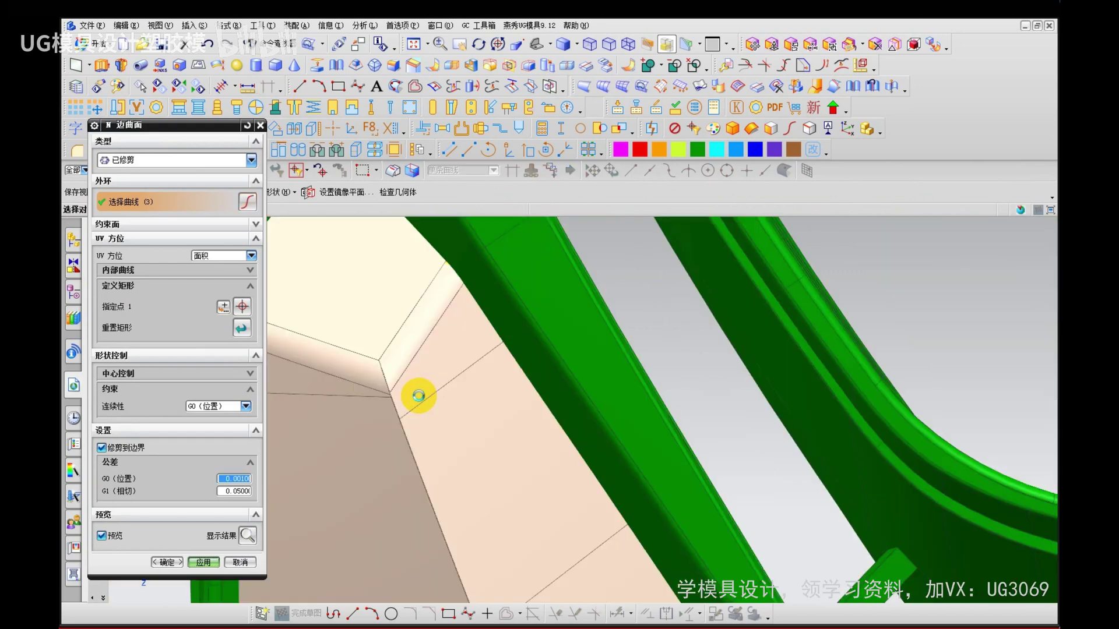
Step: Hide the beige sewn sheet, examine the N-sided patch against the green frame, and dismiss the student details window
{"action": "scroll", "coordinate": [410, 385], "scroll_direction": "up", "scroll_amount": 2}
{"action": "left_click", "coordinate": [408, 400]}
{"action": "key", "text": "ctrl+b"}
{"action": "scroll", "coordinate": [387, 337], "scroll_direction": "up", "scroll_amount": 2}
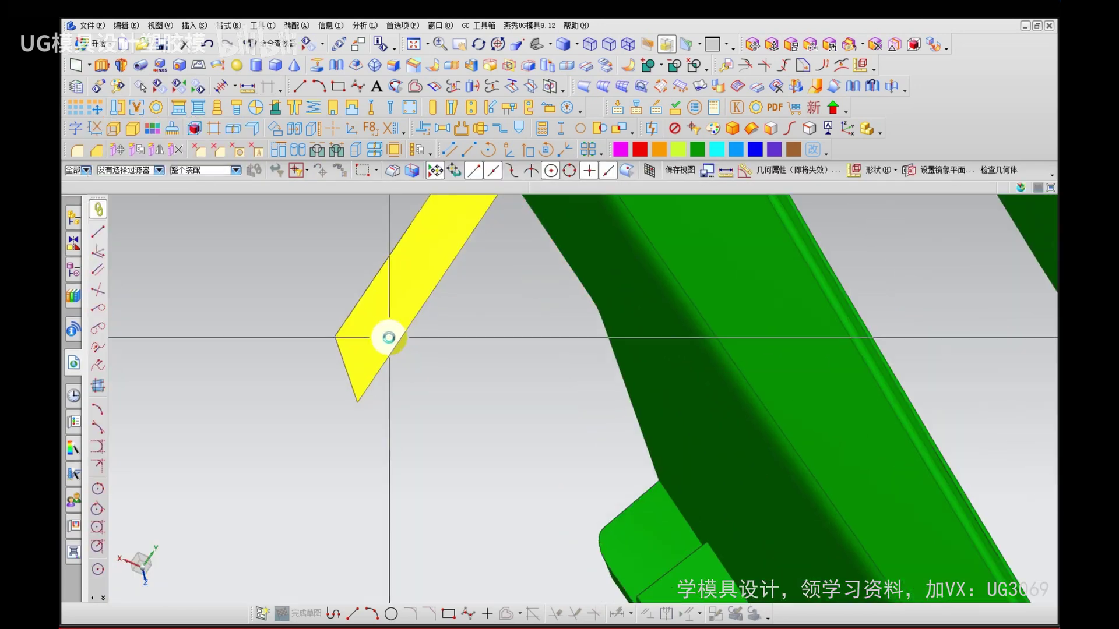
{"action": "middle_click_drag", "start_coordinate": [389, 337], "coordinate": [405, 289]}
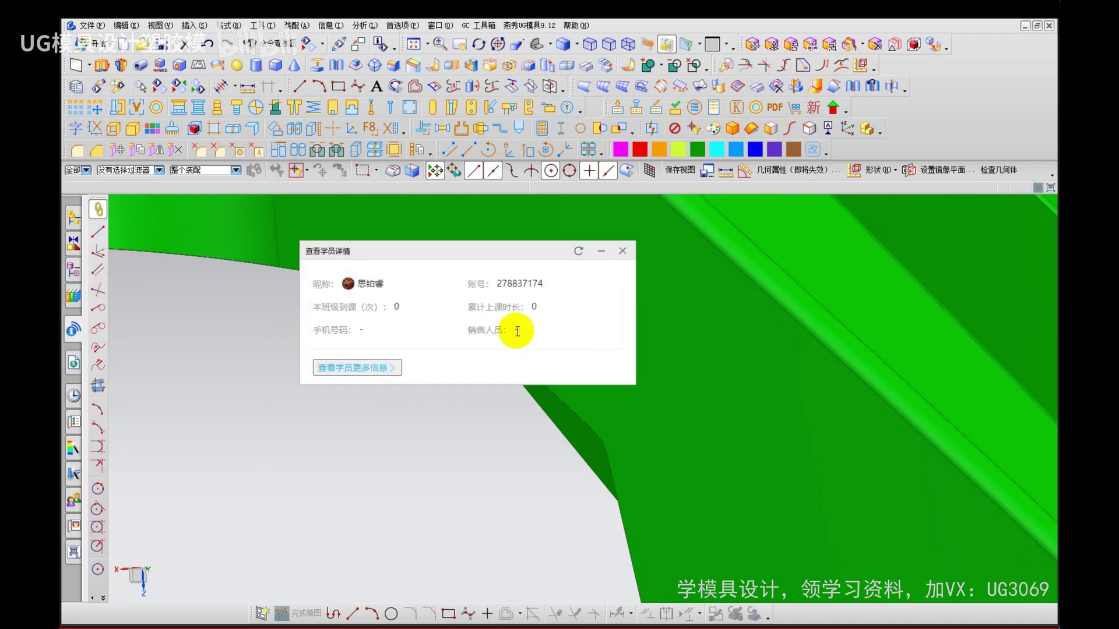
{"action": "left_click", "coordinate": [621, 253]}
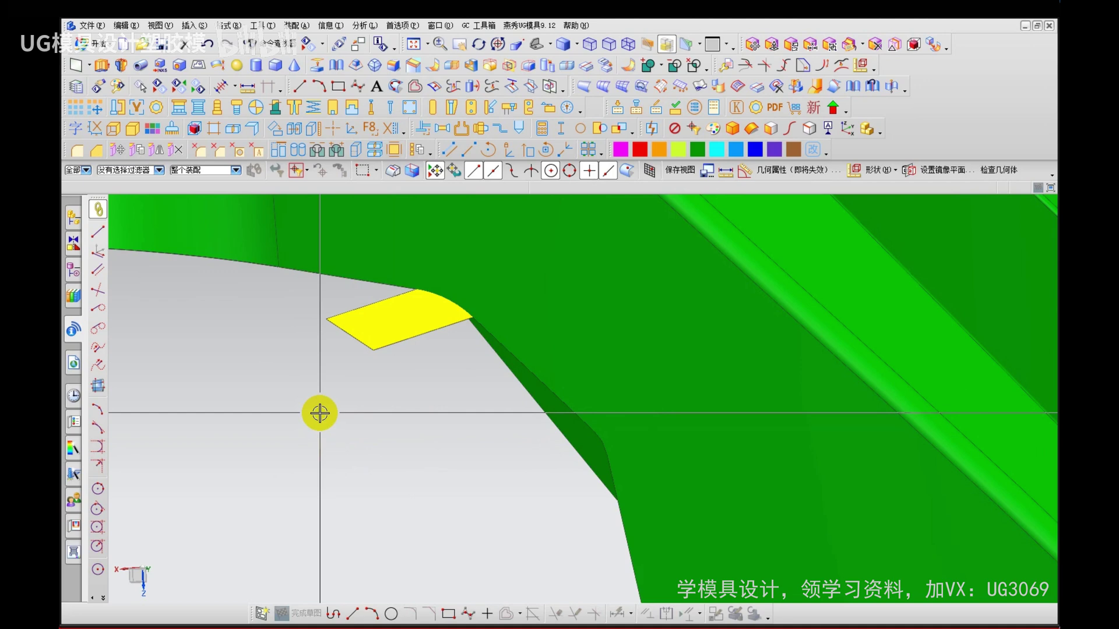
Step: Delete the N-sided patch and undo the deletion
{"action": "left_click", "coordinate": [388, 327]}
{"action": "key", "text": "ctrl+d"}
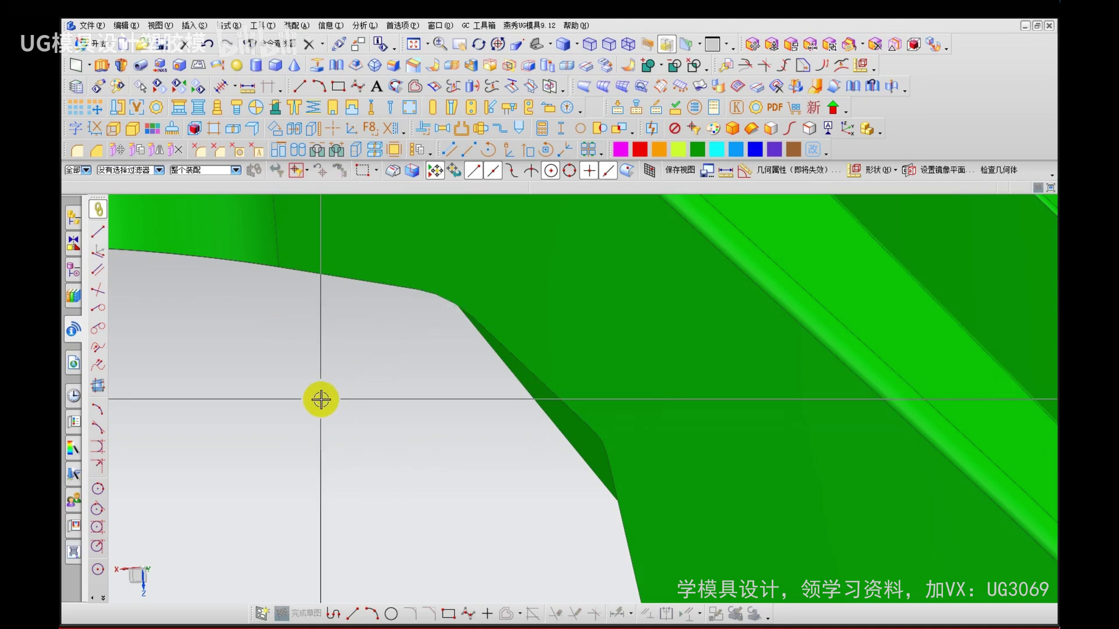
{"action": "key", "text": "ctrl+z"}
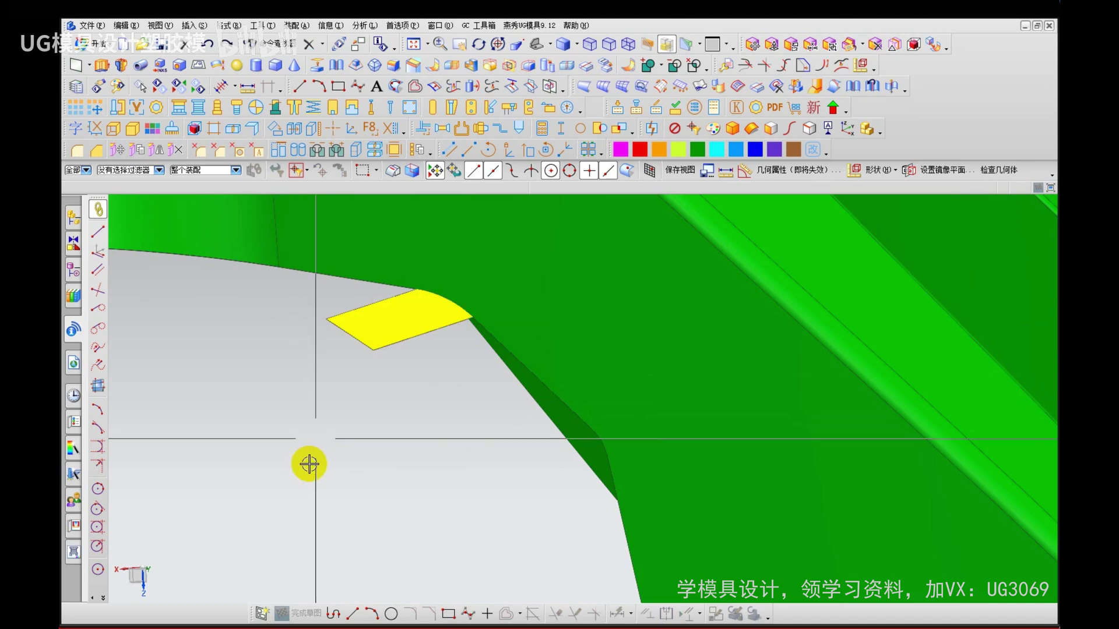
{"action": "left_click", "coordinate": [306, 492]}
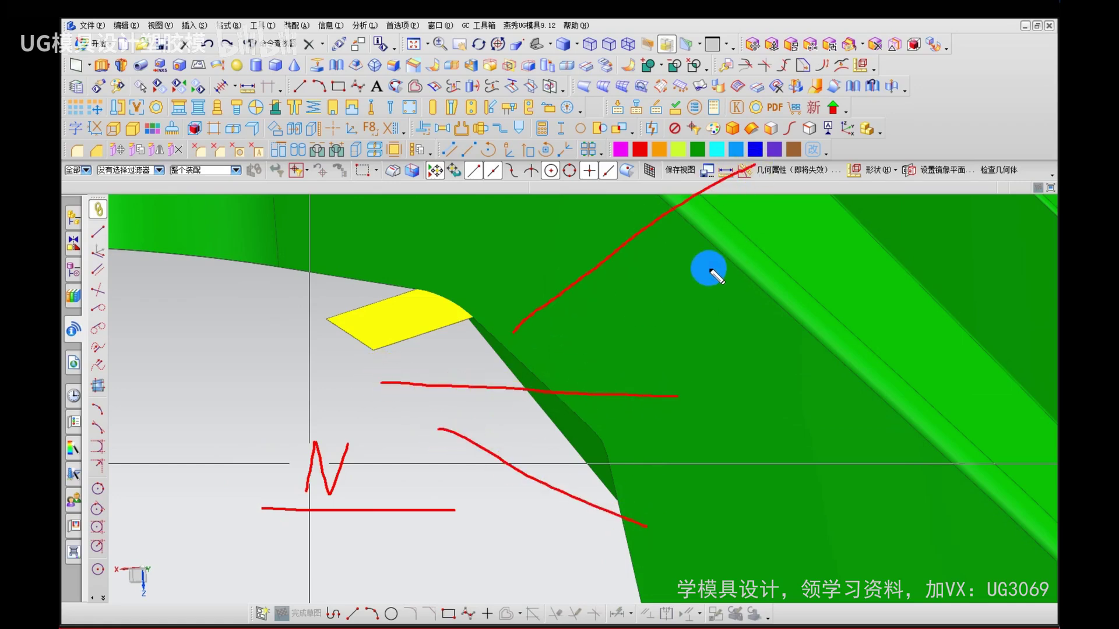
{"action": "key", "text": "Escape"}
{"action": "key", "text": "ctrl+2"}
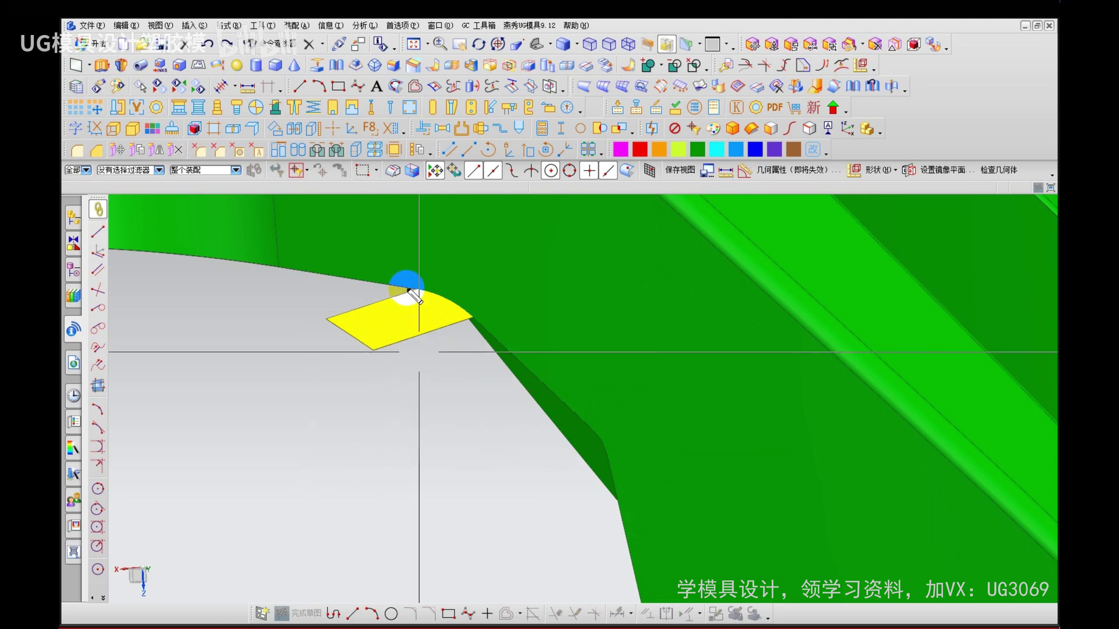
{"action": "key", "text": "Escape"}
Step: Delete the yellow N-sided patch and show the hidden sewn sheet again
{"action": "left_click", "coordinate": [430, 305]}
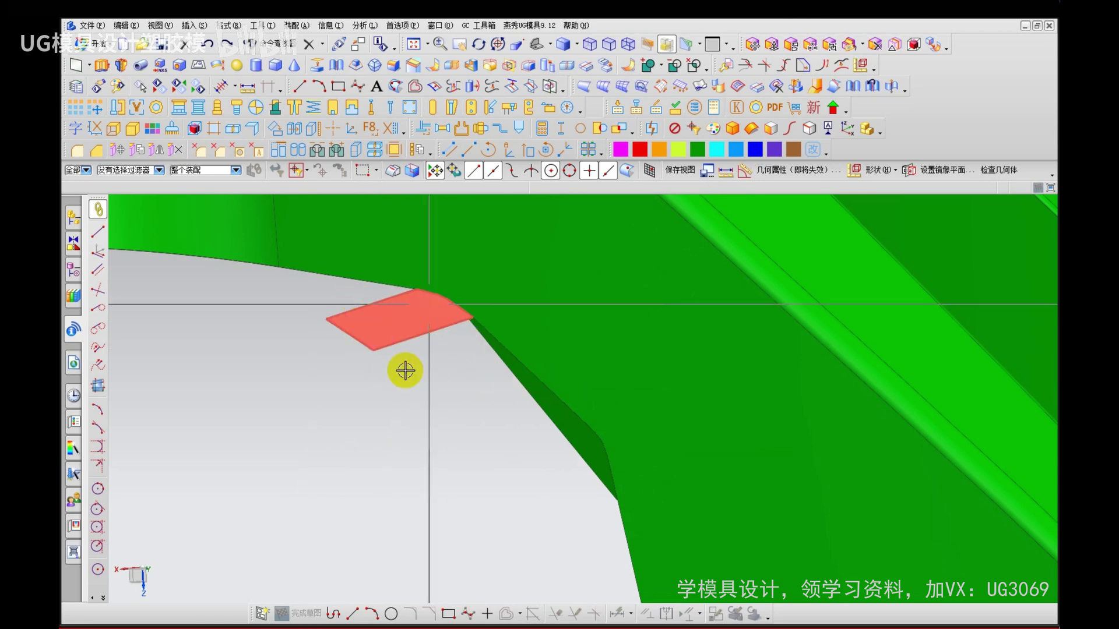
{"action": "key", "text": "Delete"}
{"action": "left_click", "coordinate": [354, 331]}
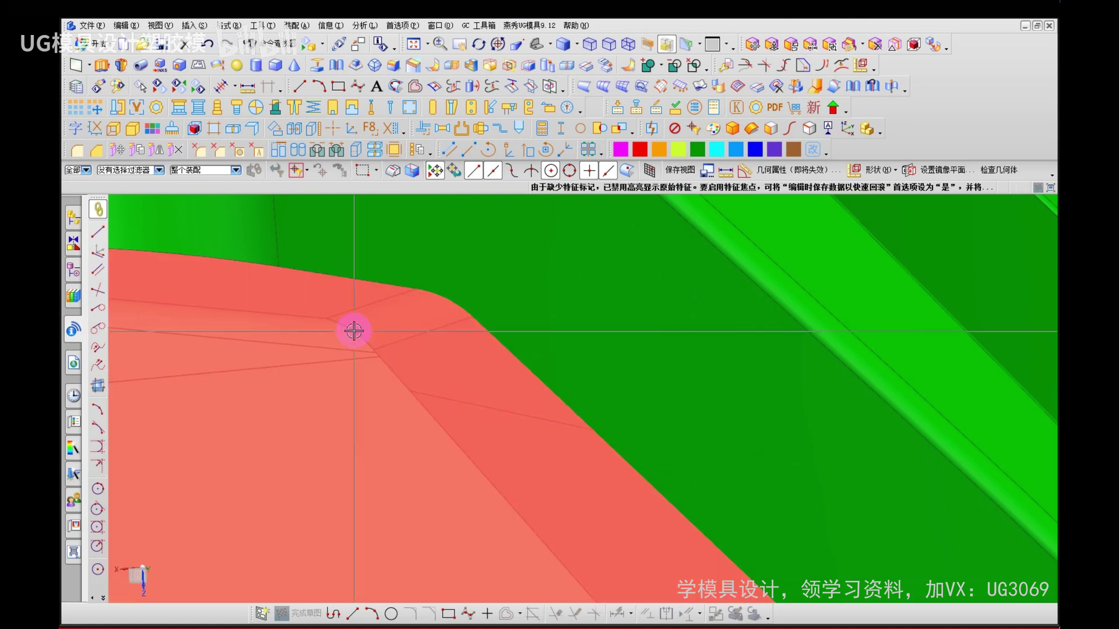
{"action": "scroll", "coordinate": [351, 337], "scroll_direction": "down", "scroll_amount": 1}
{"action": "middle_click_drag", "start_coordinate": [383, 329], "coordinate": [370, 348]}
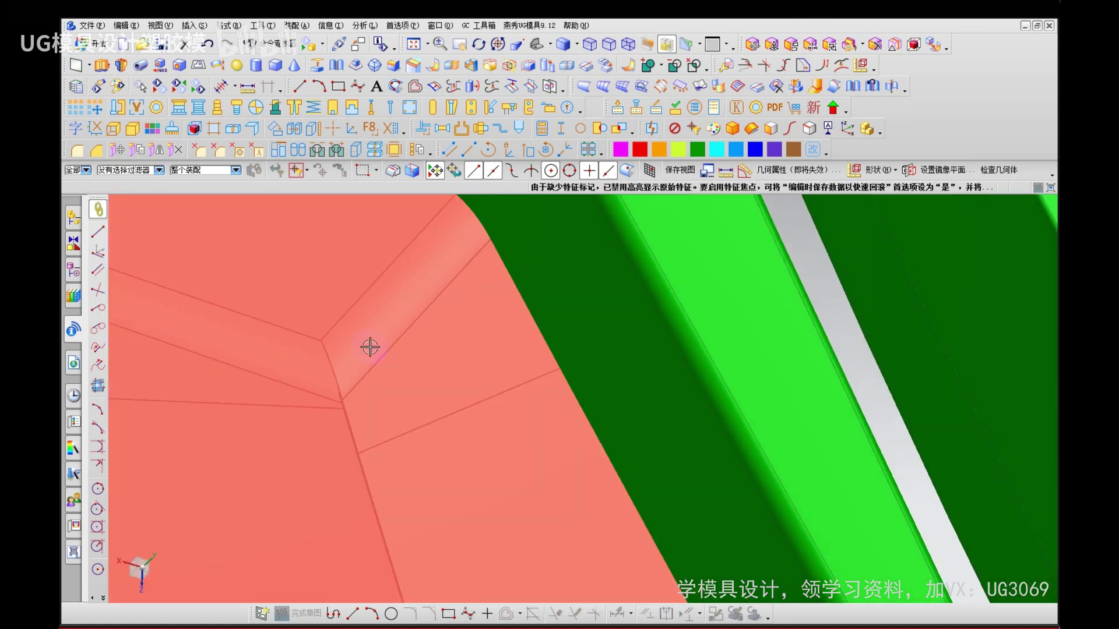
Step: Remove the parameters from the beige sewn sheet
{"action": "scroll", "coordinate": [368, 348], "scroll_direction": "down", "scroll_amount": 3}
{"action": "key", "text": "r"}
{"action": "left_click", "coordinate": [342, 357]}
{"action": "middle_click", "coordinate": [337, 357]}
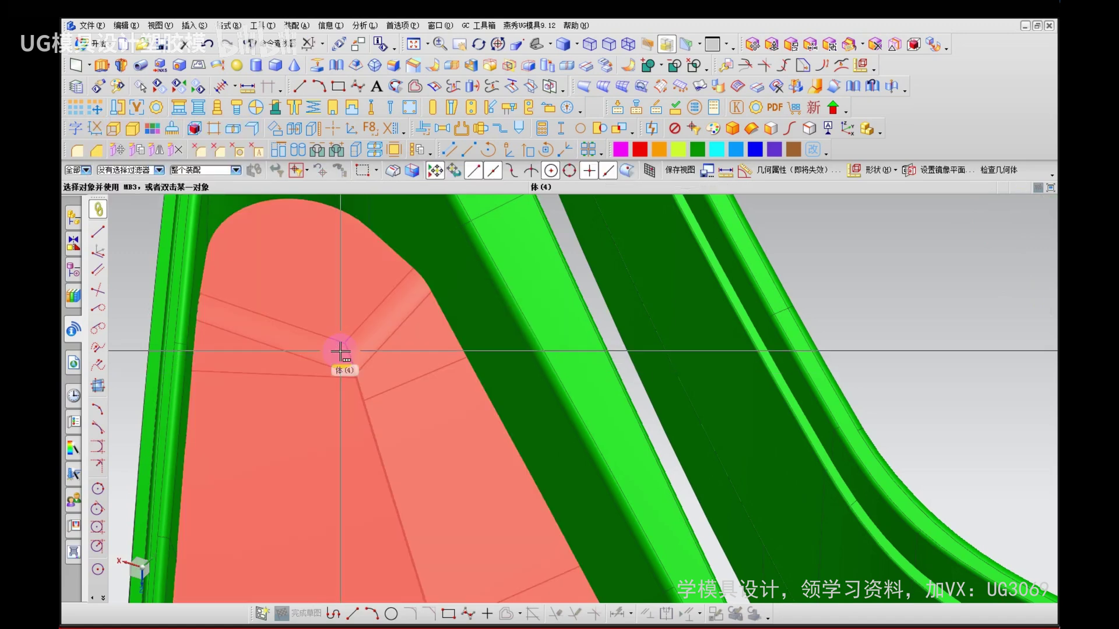
Step: Inspect the beige sewn sheet inside the triangular frame opening and hide it
{"action": "scroll", "coordinate": [338, 348], "scroll_direction": "down", "scroll_amount": 3}
{"action": "middle_click_drag", "start_coordinate": [337, 347], "coordinate": [583, 377]}
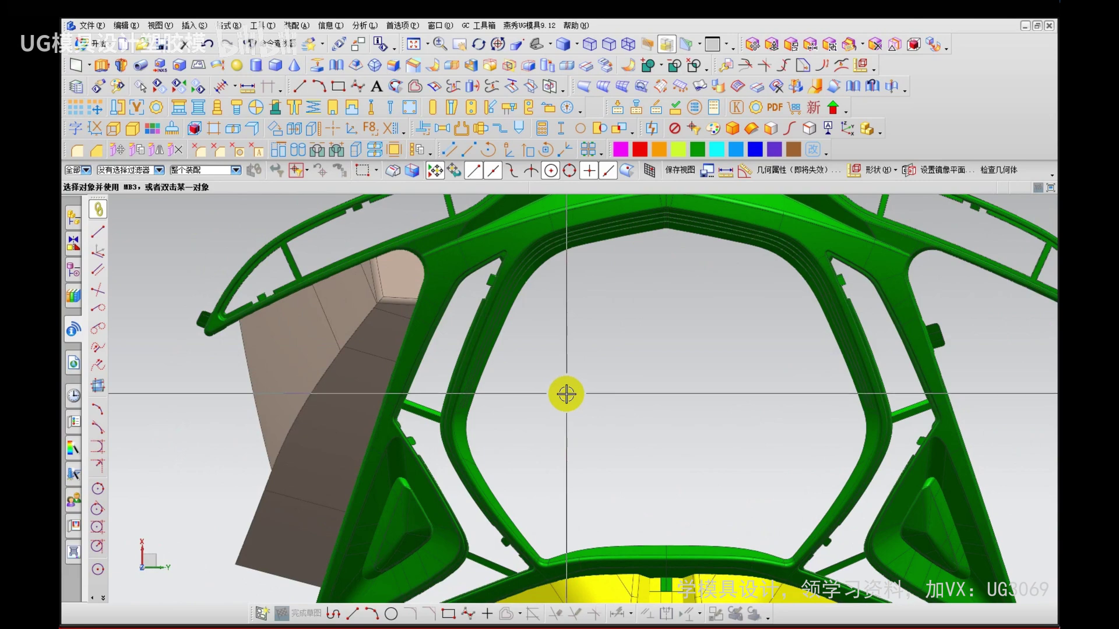
{"action": "middle_click_drag", "start_coordinate": [371, 385], "coordinate": [327, 381]}
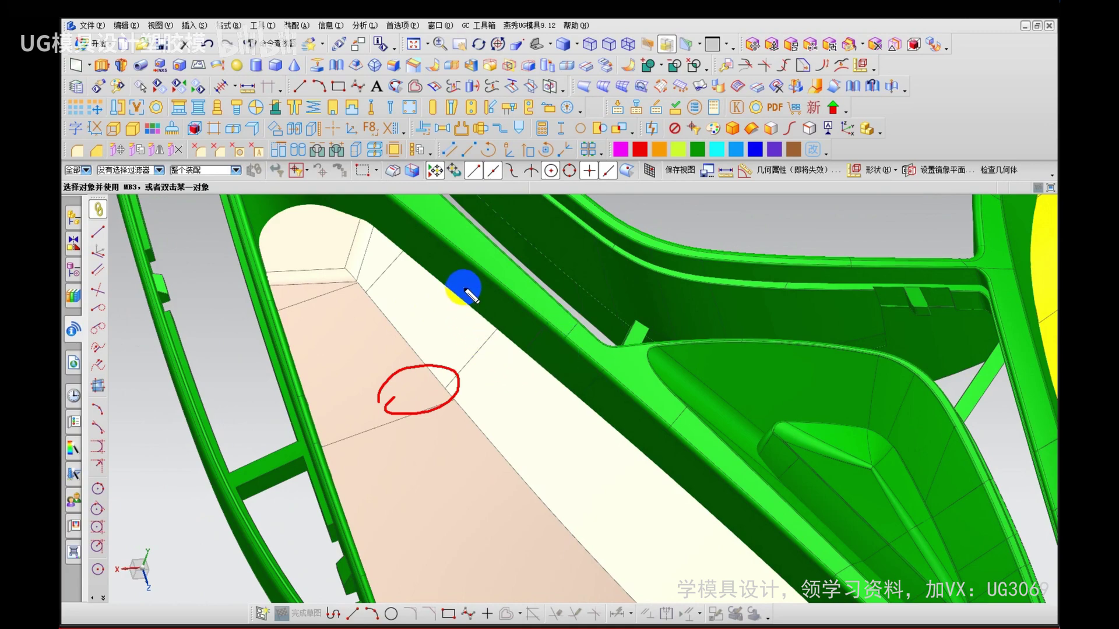
{"action": "key", "text": "Escape"}
{"action": "left_click", "coordinate": [401, 330]}
{"action": "key", "text": "ctrl+b"}
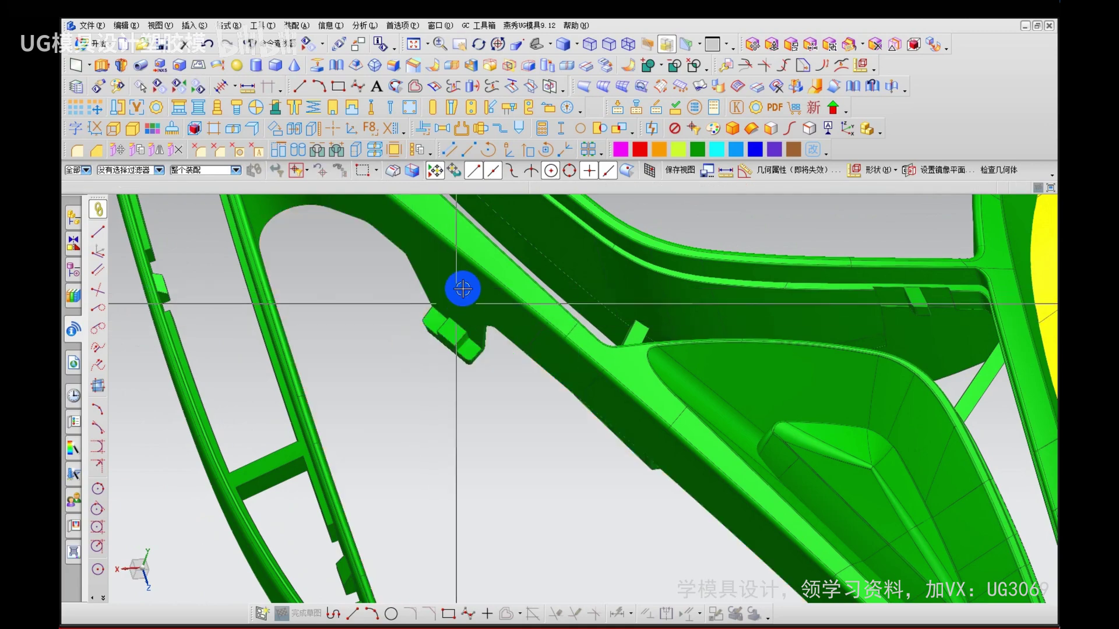
Step: Extract the side-wall and step faces around the frame's protruding clip as separate sheets, hiding the original frame
{"action": "scroll", "coordinate": [463, 289], "scroll_direction": "up", "scroll_amount": 4}
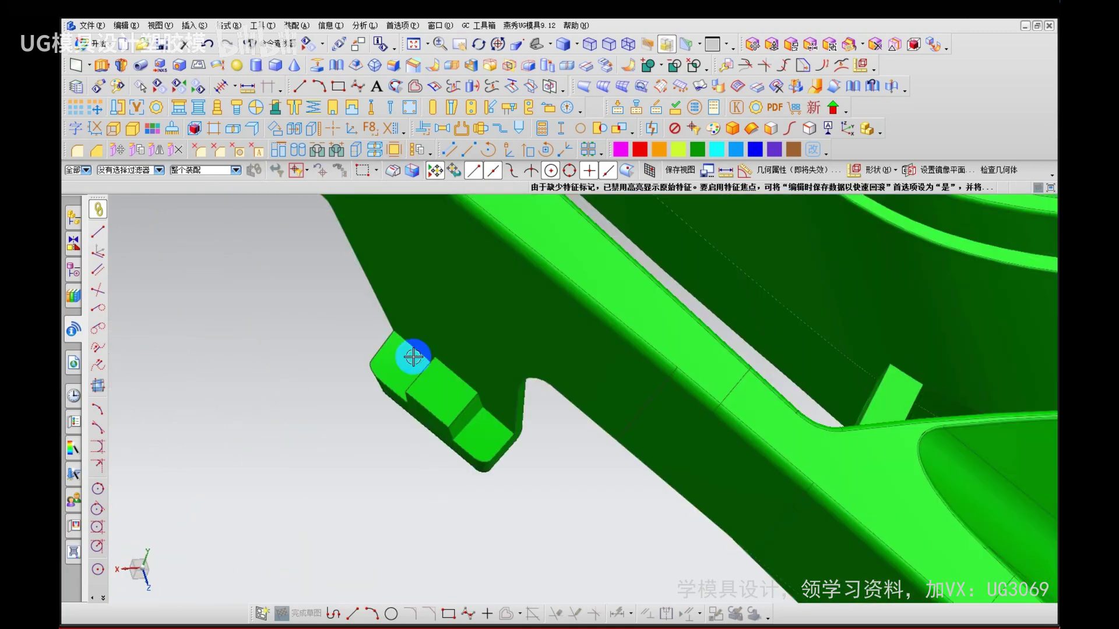
{"action": "right_click", "coordinate": [366, 457]}
{"action": "left_click", "coordinate": [390, 385]}
{"action": "left_click", "coordinate": [466, 351]}
{"action": "middle_click_drag", "start_coordinate": [367, 438], "coordinate": [408, 341]}
{"action": "key", "text": "c"}
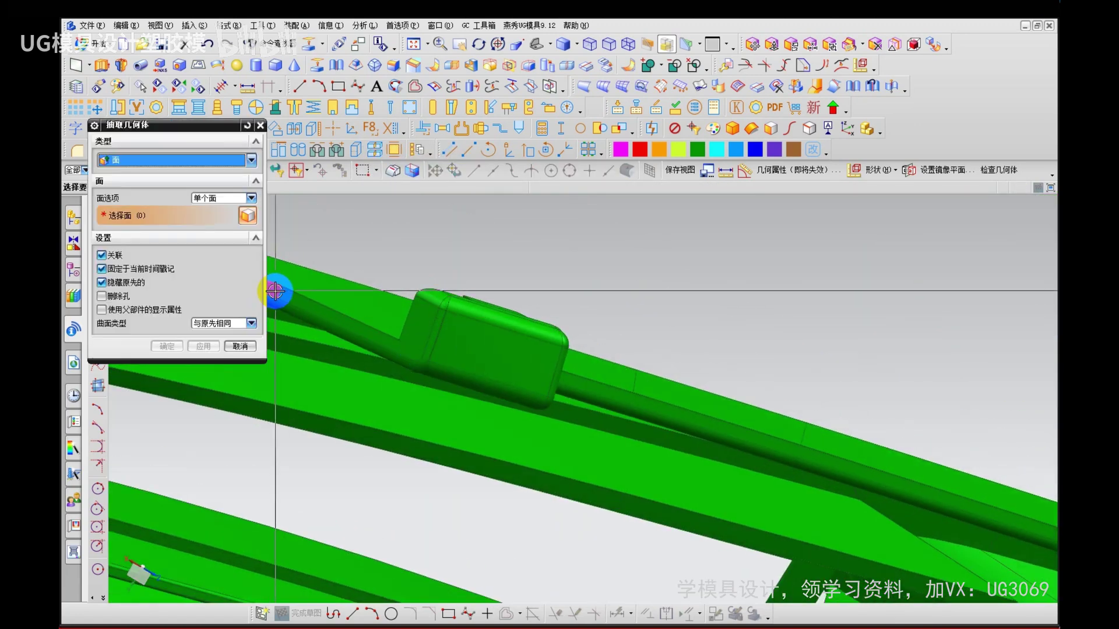
{"action": "left_click", "coordinate": [275, 291]}
{"action": "left_click", "coordinate": [411, 310]}
{"action": "right_click_drag", "start_coordinate": [510, 245], "coordinate": [560, 315]}
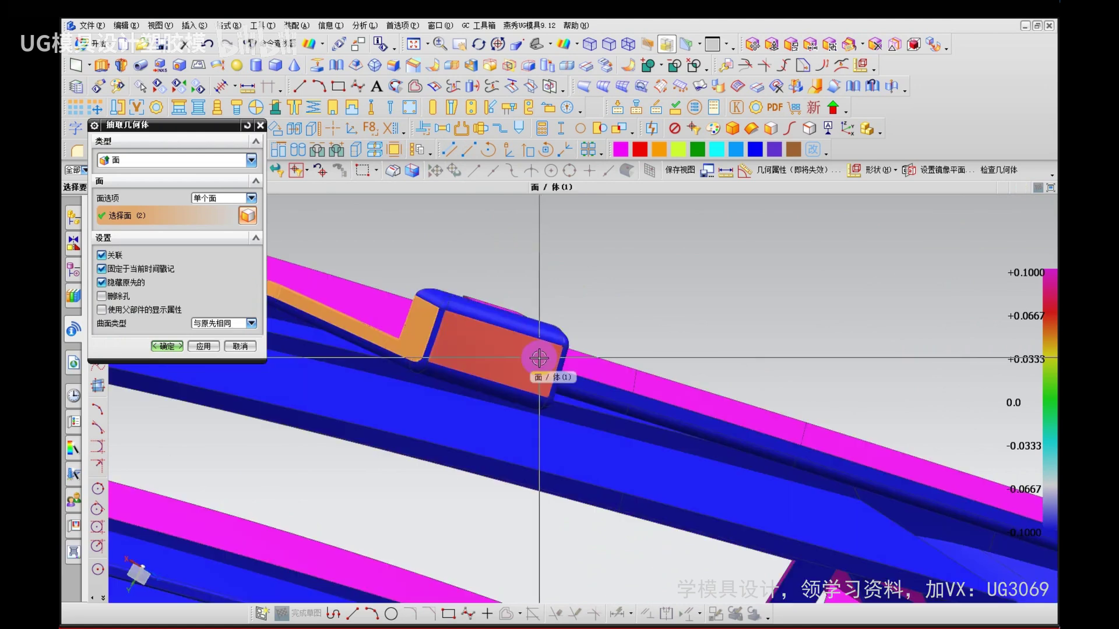
{"action": "middle_click_drag", "start_coordinate": [536, 375], "coordinate": [496, 343]}
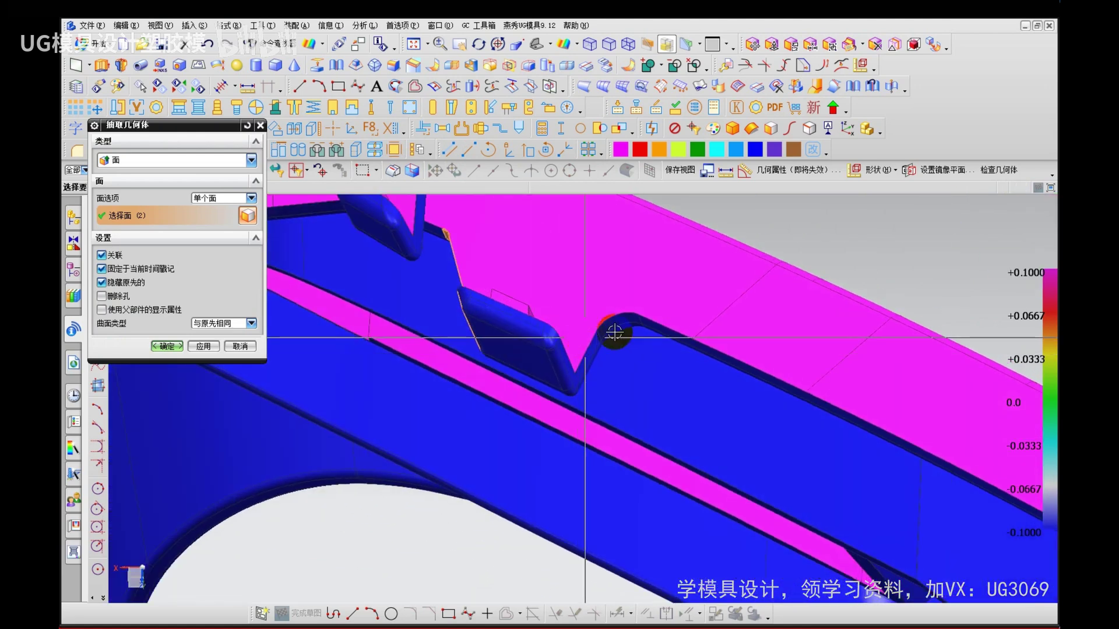
{"action": "left_click", "coordinate": [602, 334]}
{"action": "left_click", "coordinate": [589, 348]}
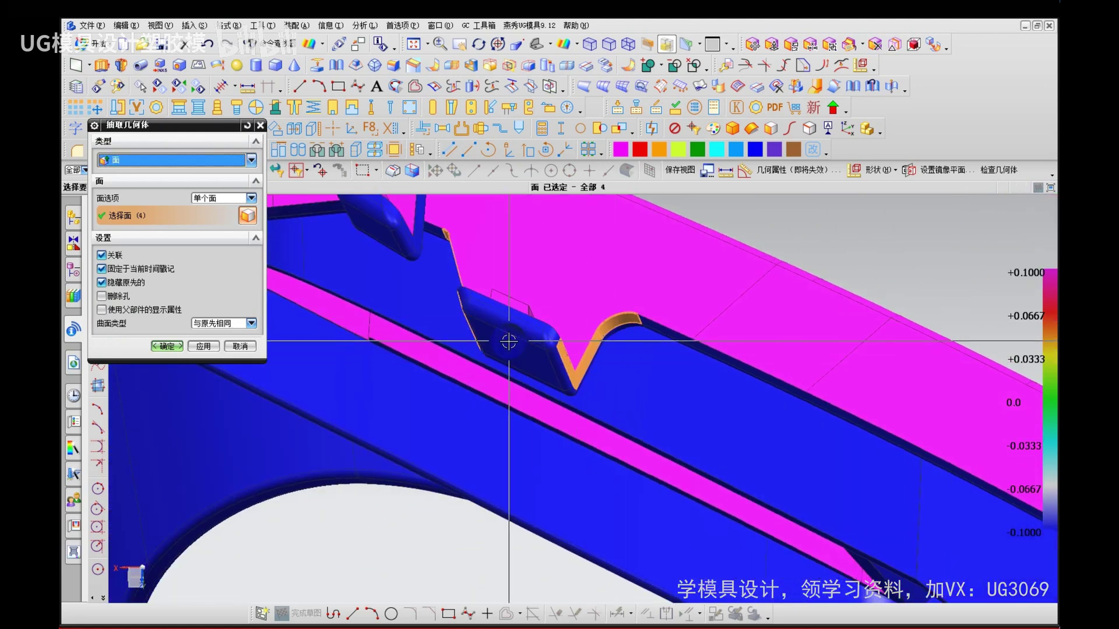
{"action": "middle_click_drag", "start_coordinate": [509, 341], "coordinate": [506, 387]}
{"action": "left_click", "coordinate": [530, 370]}
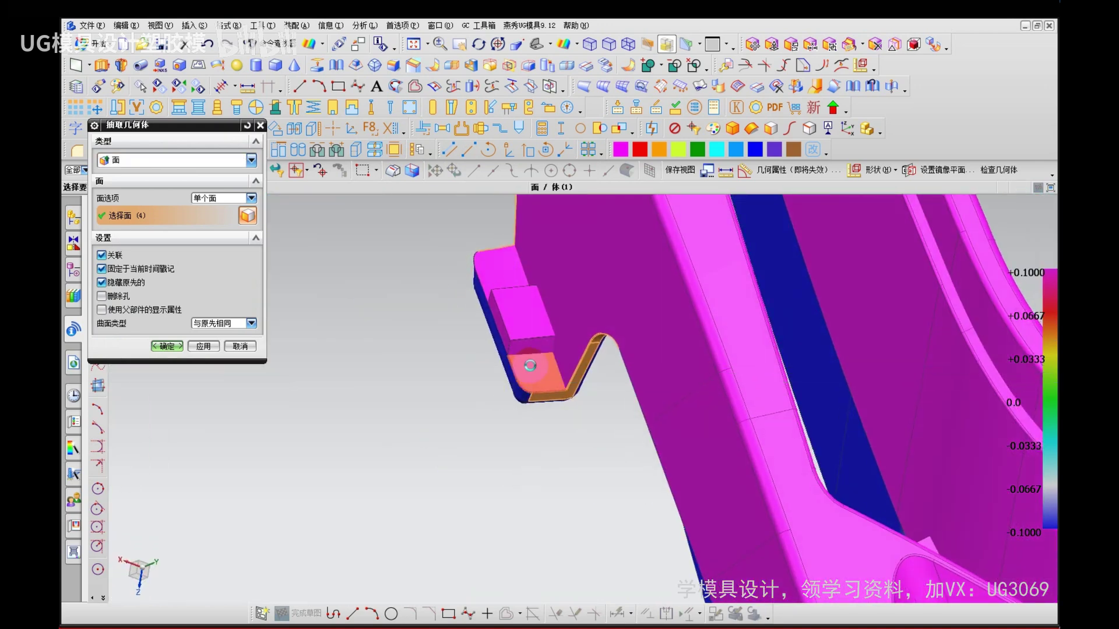
{"action": "middle_click", "coordinate": [452, 392]}
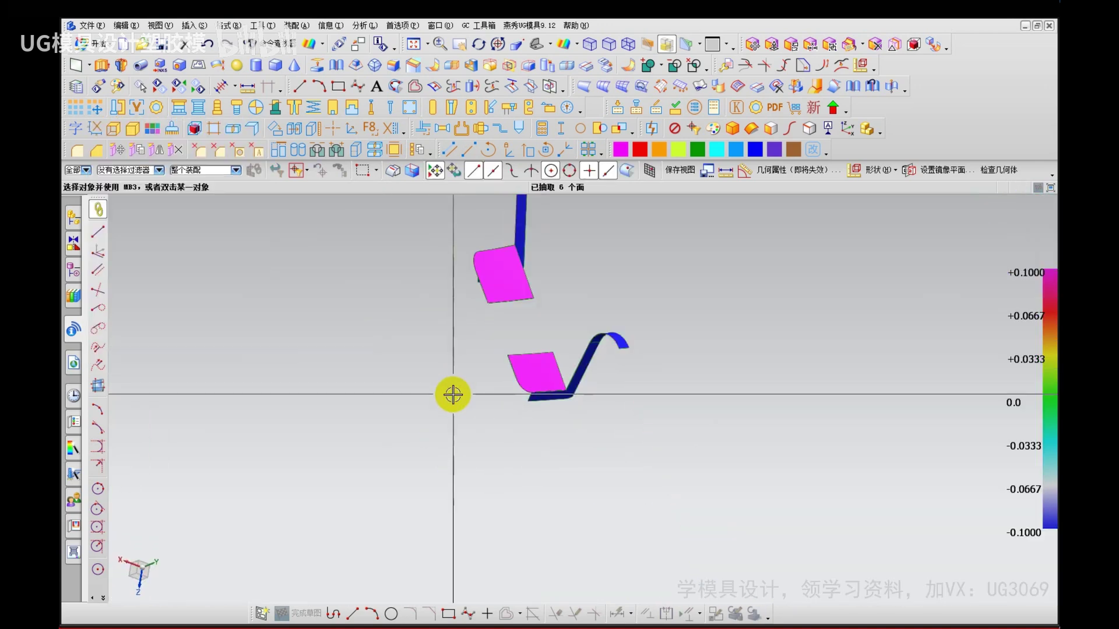
Step: Extend the free end edge of the narrow strip adjoining the clip by 50 mm using Trim and Extend by distance
{"action": "scroll", "coordinate": [422, 446], "scroll_direction": "down", "scroll_amount": 2}
{"action": "left_click_drag", "start_coordinate": [408, 418], "coordinate": [427, 401], "text": "ctrl+shift"}
{"action": "scroll", "coordinate": [487, 234], "scroll_direction": "up", "scroll_amount": 2}
{"action": "left_click", "coordinate": [472, 251]}
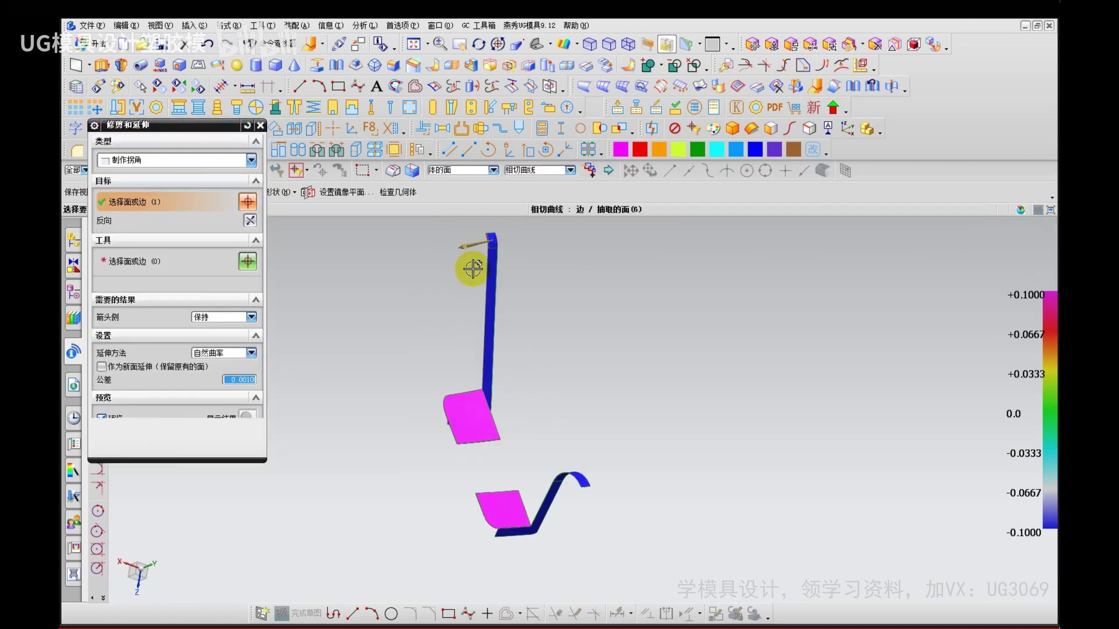
{"action": "left_click", "coordinate": [168, 160]}
{"action": "left_click", "coordinate": [217, 204]}
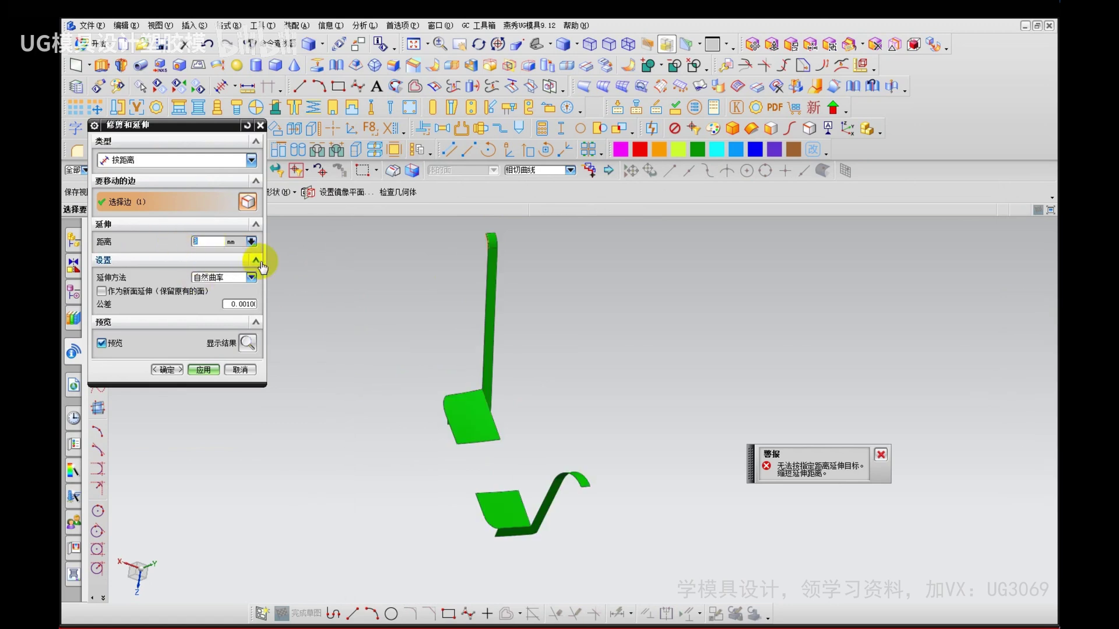
{"action": "left_click", "coordinate": [204, 370]}
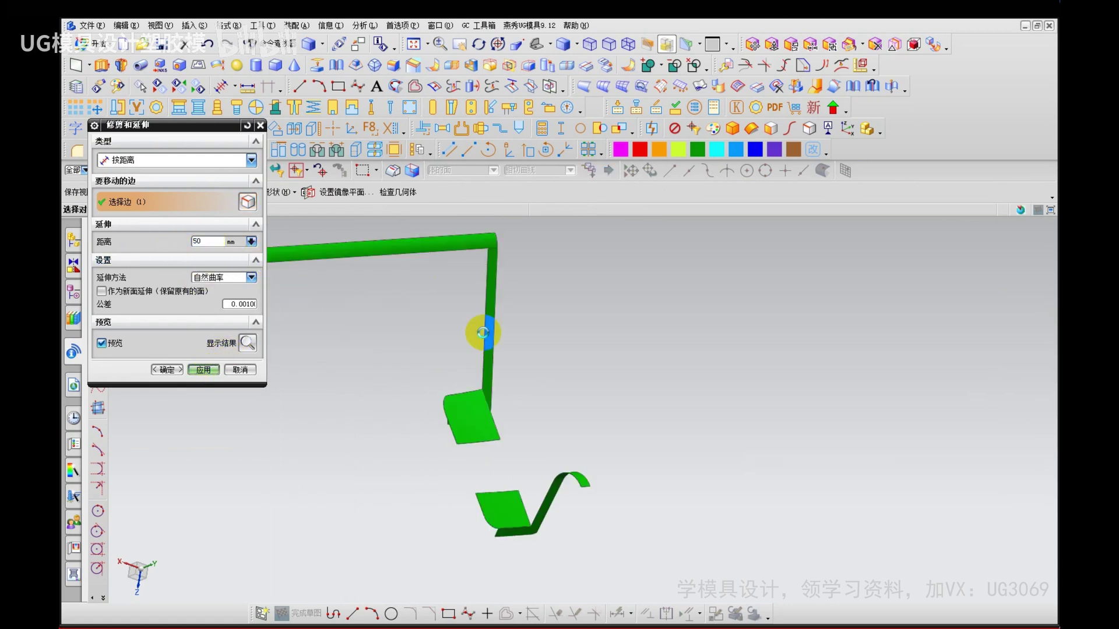
Step: Extend the adjoining wall strip outward from its long side edge in two passes with the by-distance extension
{"action": "left_click", "coordinate": [488, 313]}
{"action": "left_click", "coordinate": [462, 394]}
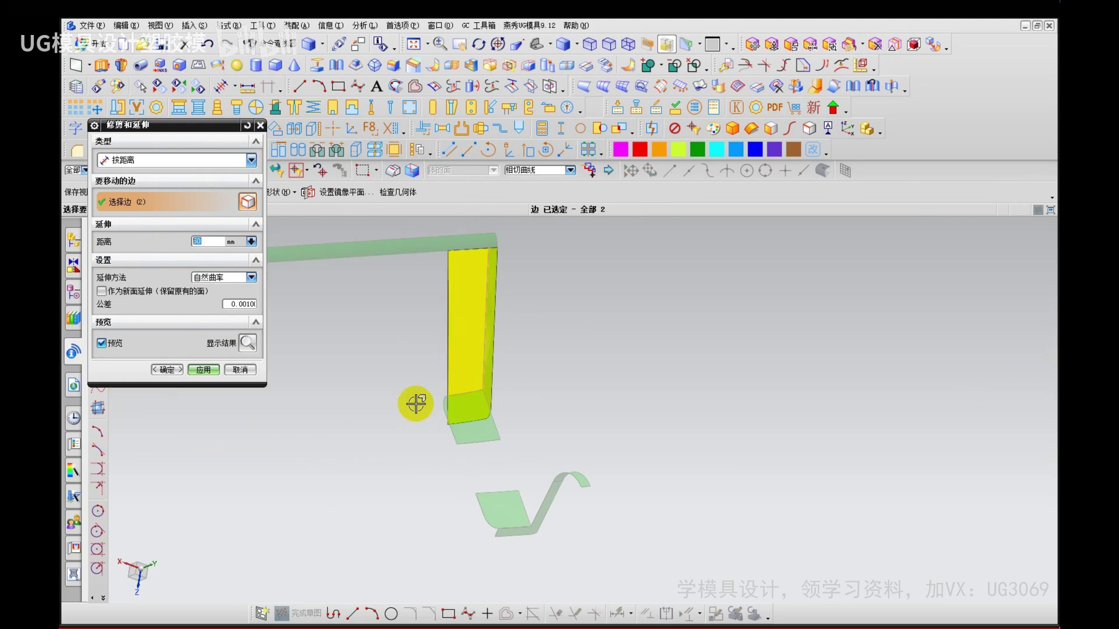
{"action": "middle_click", "coordinate": [417, 405]}
{"action": "left_click", "coordinate": [450, 357]}
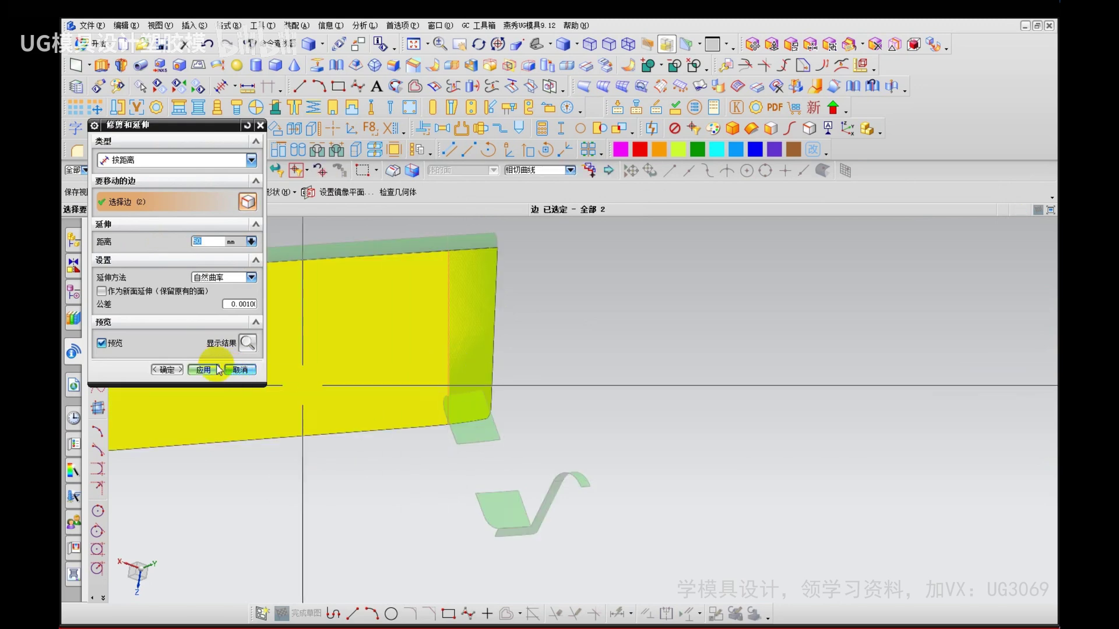
{"action": "middle_click", "coordinate": [426, 419]}
Step: Extend the outer edges of the clip's two flat step faces outward by the same distance
{"action": "scroll", "coordinate": [468, 423], "scroll_direction": "up", "scroll_amount": 2}
{"action": "left_click", "coordinate": [448, 427]}
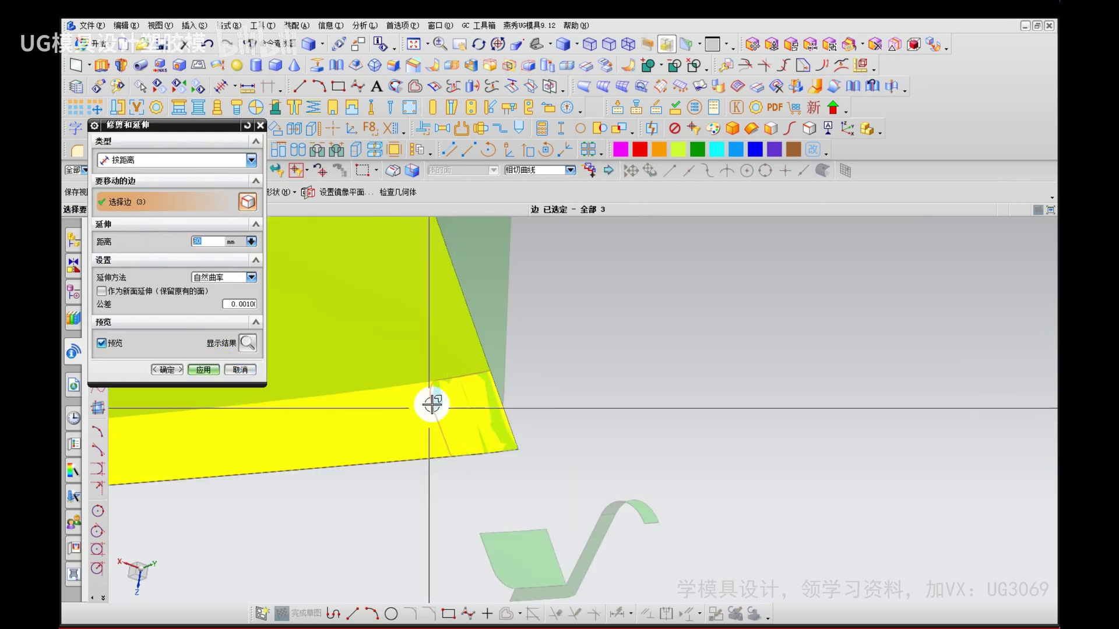
{"action": "middle_click", "coordinate": [408, 403]}
{"action": "scroll", "coordinate": [446, 376], "scroll_direction": "down", "scroll_amount": 2}
{"action": "left_click", "coordinate": [477, 497]}
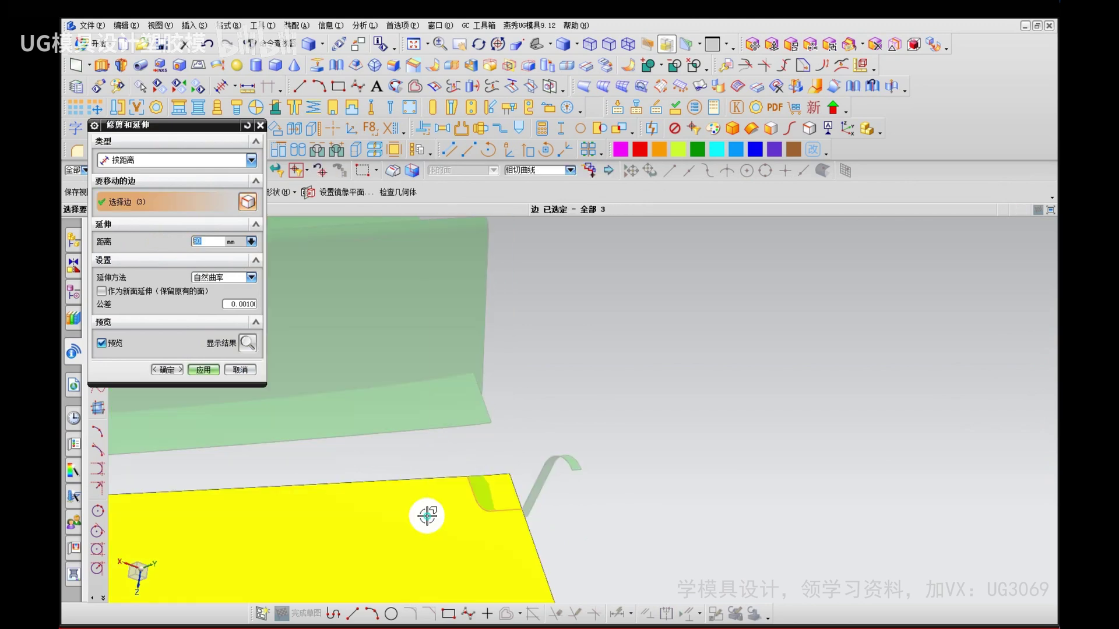
{"action": "middle_click_drag", "start_coordinate": [415, 514], "coordinate": [369, 405], "text": "shift"}
{"action": "middle_click", "coordinate": [489, 394]}
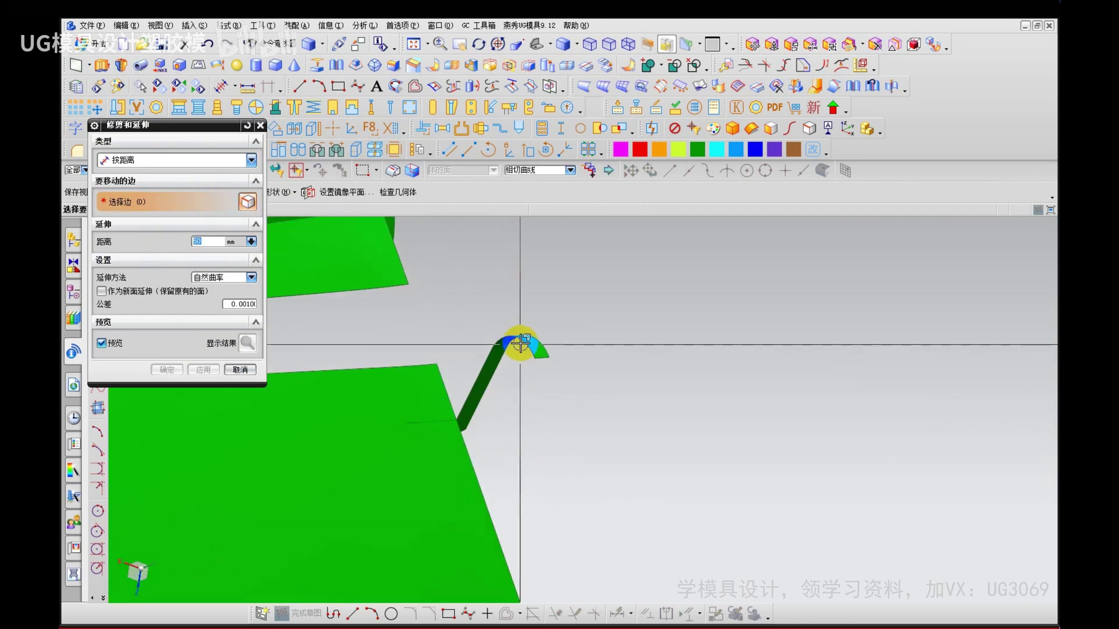
Step: Extend the slanted strip beside the curved end outward in two passes and close the extension command
{"action": "left_click", "coordinate": [517, 363]}
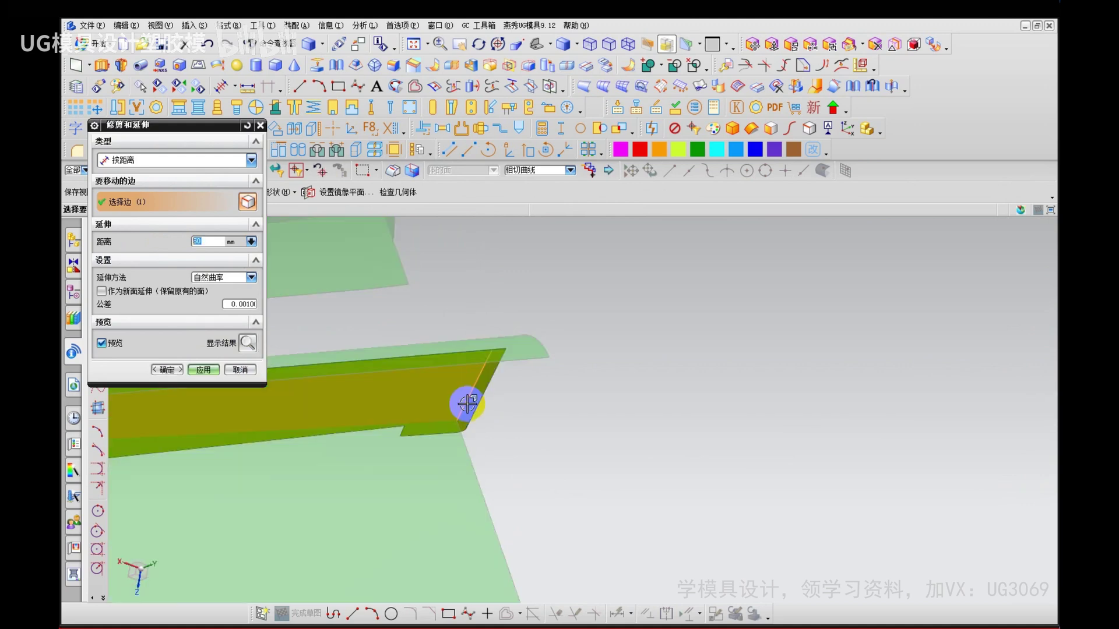
{"action": "left_click", "coordinate": [415, 414]}
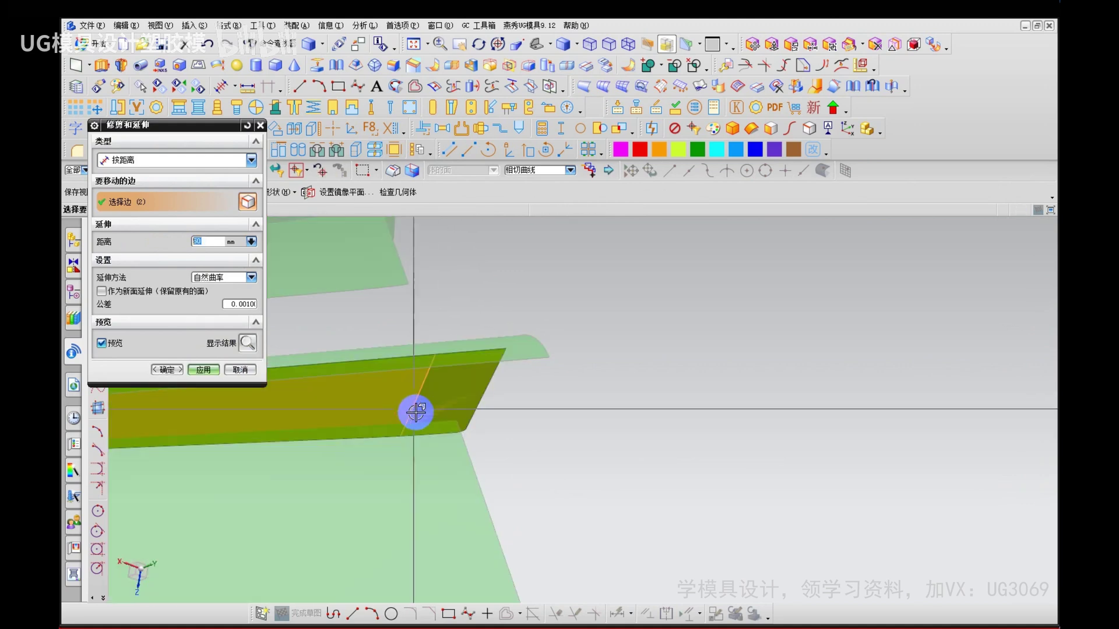
{"action": "middle_click", "coordinate": [549, 425]}
{"action": "scroll", "coordinate": [549, 376], "scroll_direction": "down", "scroll_amount": 4}
{"action": "middle_click", "coordinate": [482, 404]}
{"action": "middle_click_drag", "start_coordinate": [482, 404], "coordinate": [478, 428]}
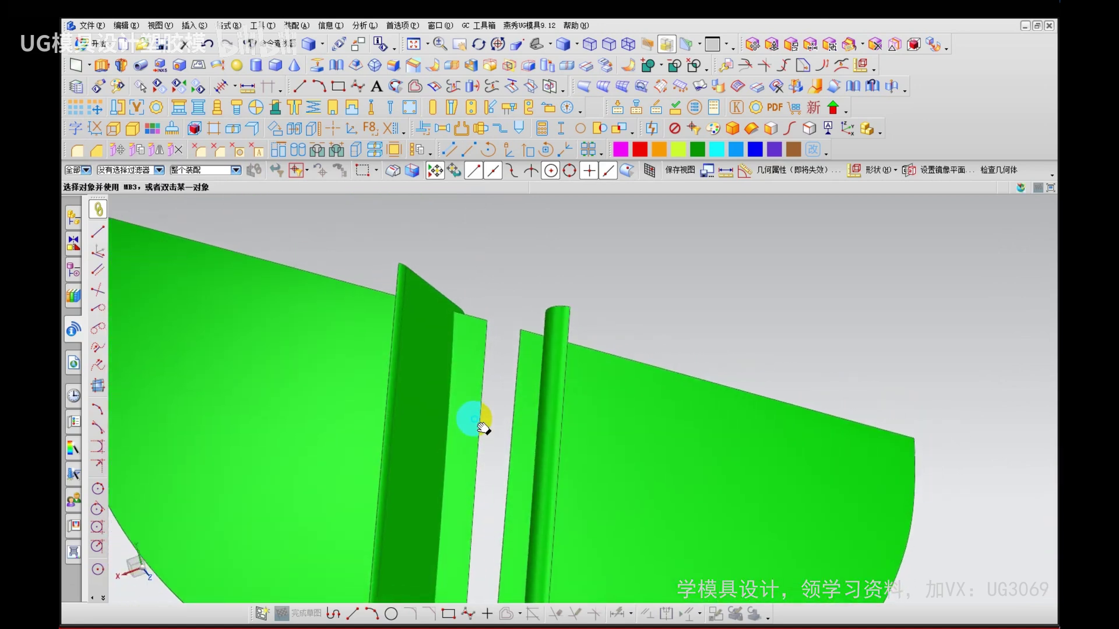
Step: Check how the extended sheets meet the frame's clip, hiding the beige sewn sheet for a clear view
{"action": "middle_click_drag", "start_coordinate": [470, 389], "coordinate": [492, 436]}
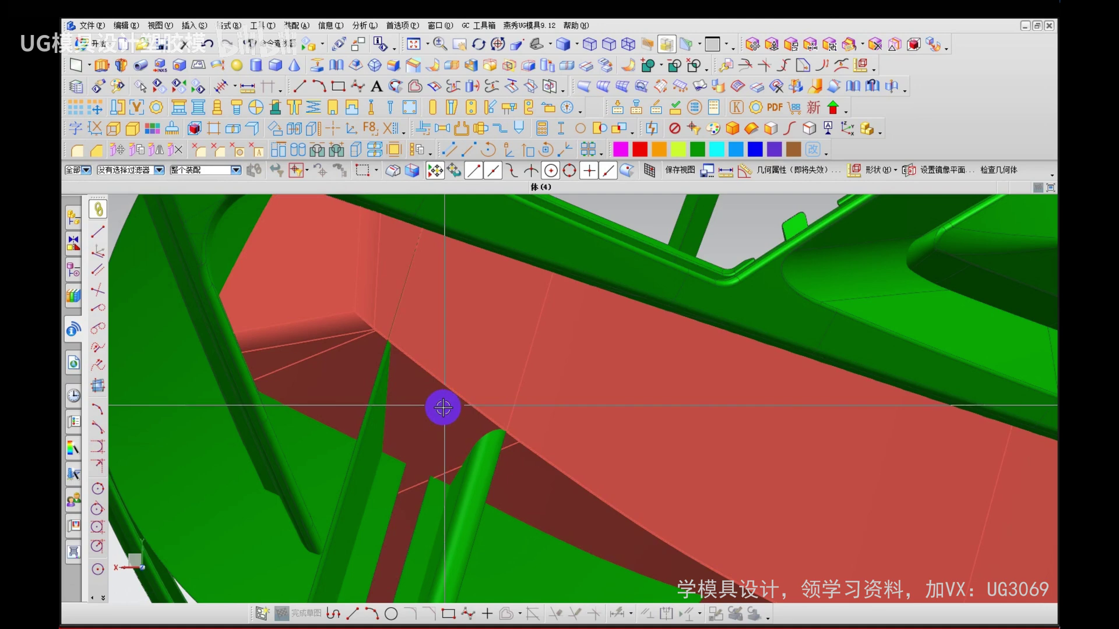
{"action": "middle_click_drag", "start_coordinate": [430, 419], "coordinate": [427, 370]}
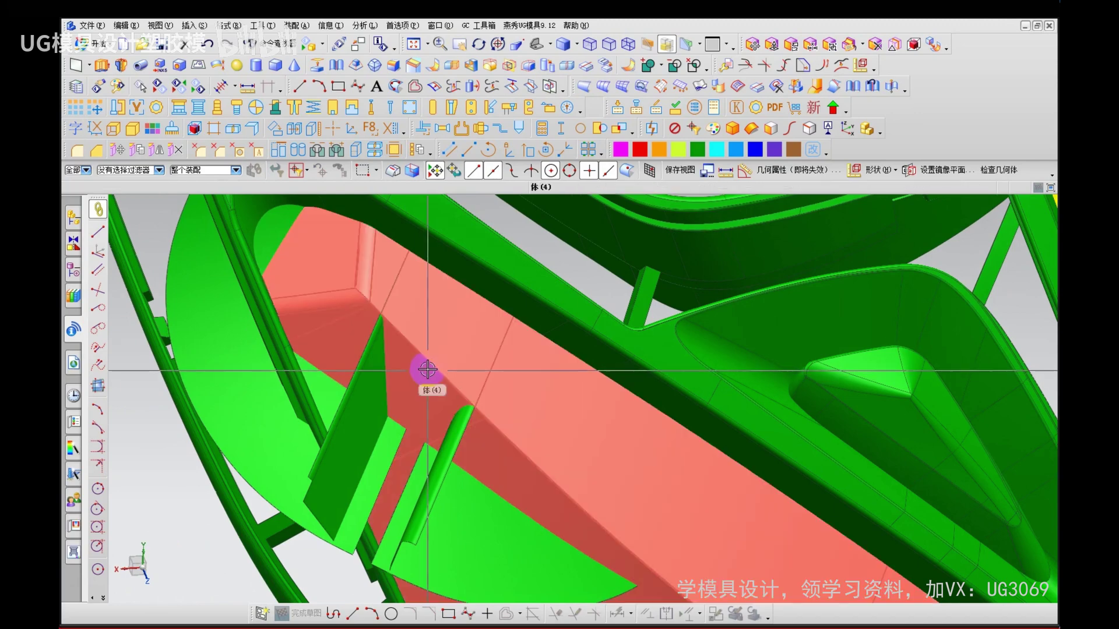
{"action": "left_click", "coordinate": [406, 353]}
{"action": "key", "text": "ctrl+b"}
{"action": "scroll", "coordinate": [465, 342], "scroll_direction": "up", "scroll_amount": 2}
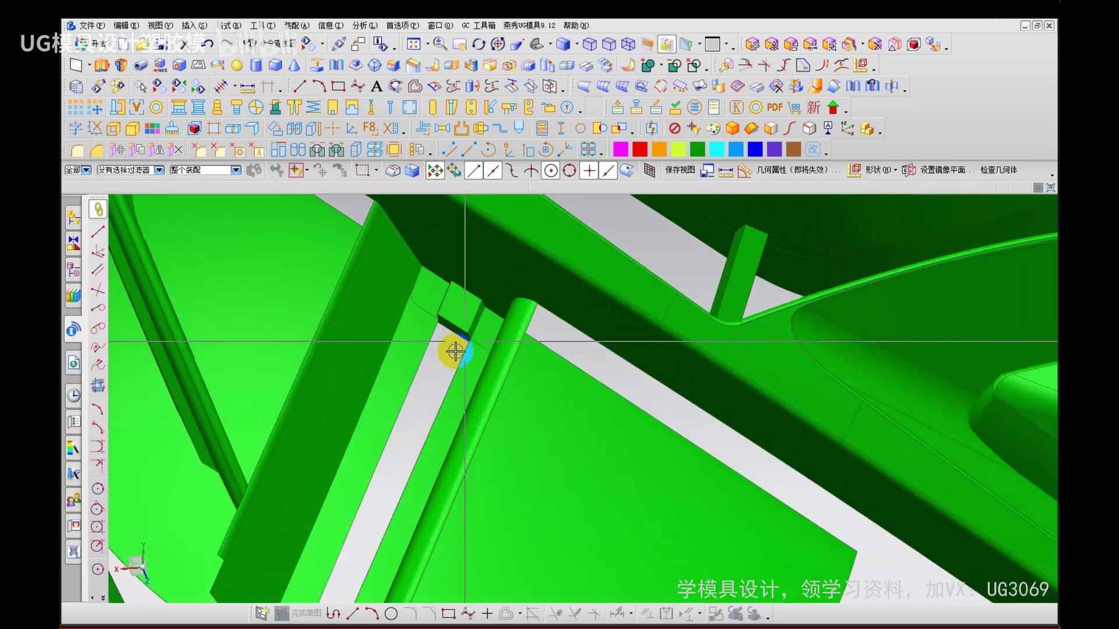
{"action": "middle_click_drag", "start_coordinate": [452, 346], "coordinate": [433, 359]}
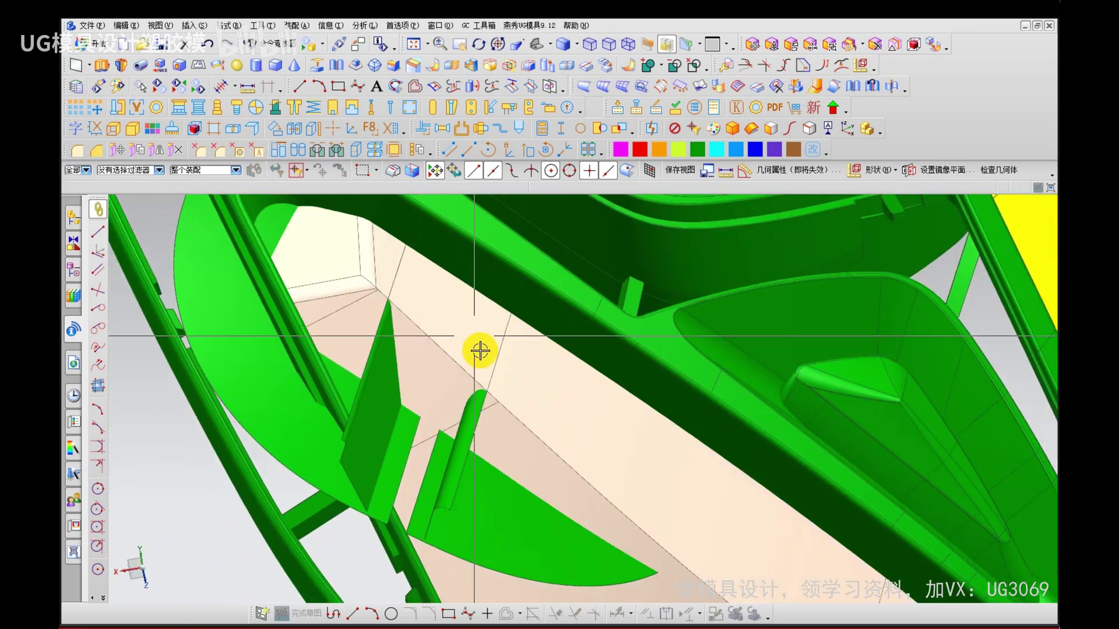
Step: Hide the beige sewn sheet again to expose the gap between the extended sheets at the clip
{"action": "left_click", "coordinate": [448, 366]}
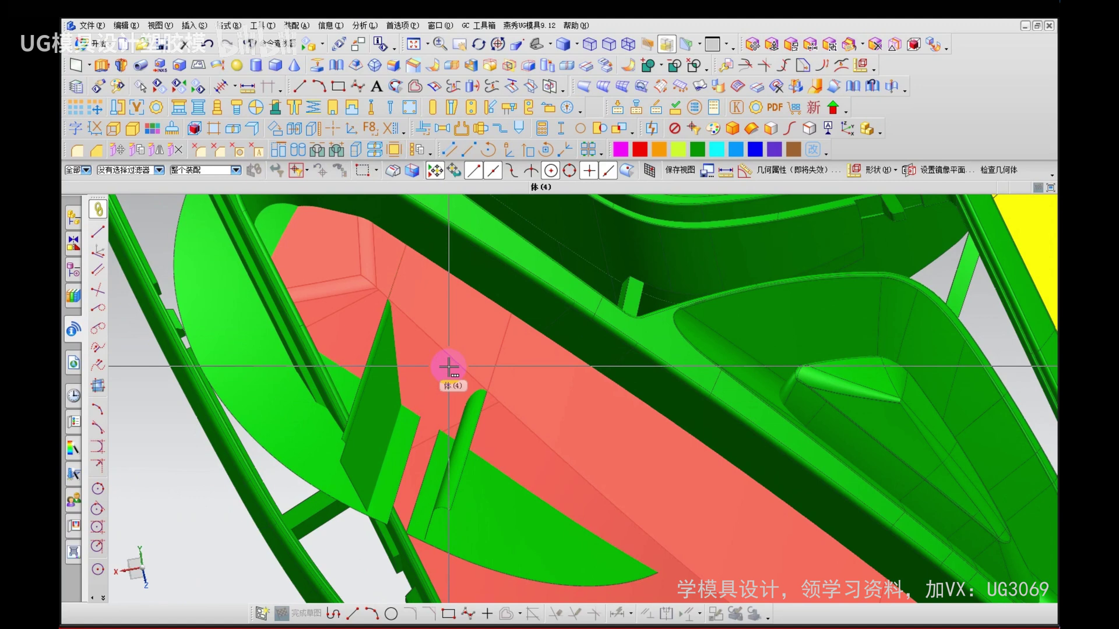
{"action": "key", "text": "ctrl+b"}
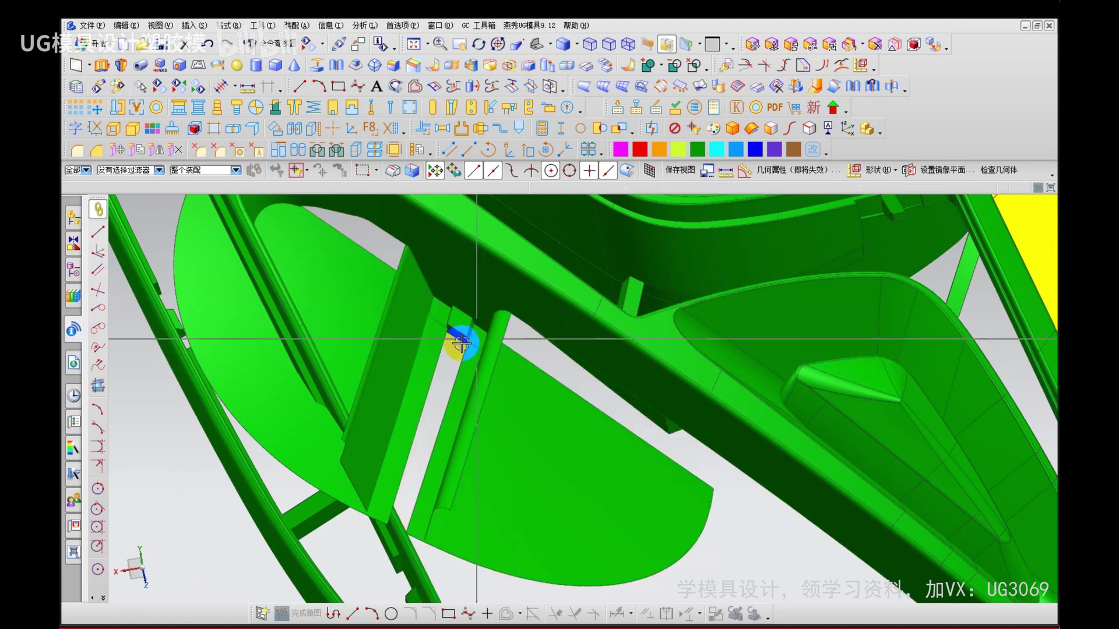
{"action": "scroll", "coordinate": [468, 343], "scroll_direction": "up", "scroll_amount": 8}
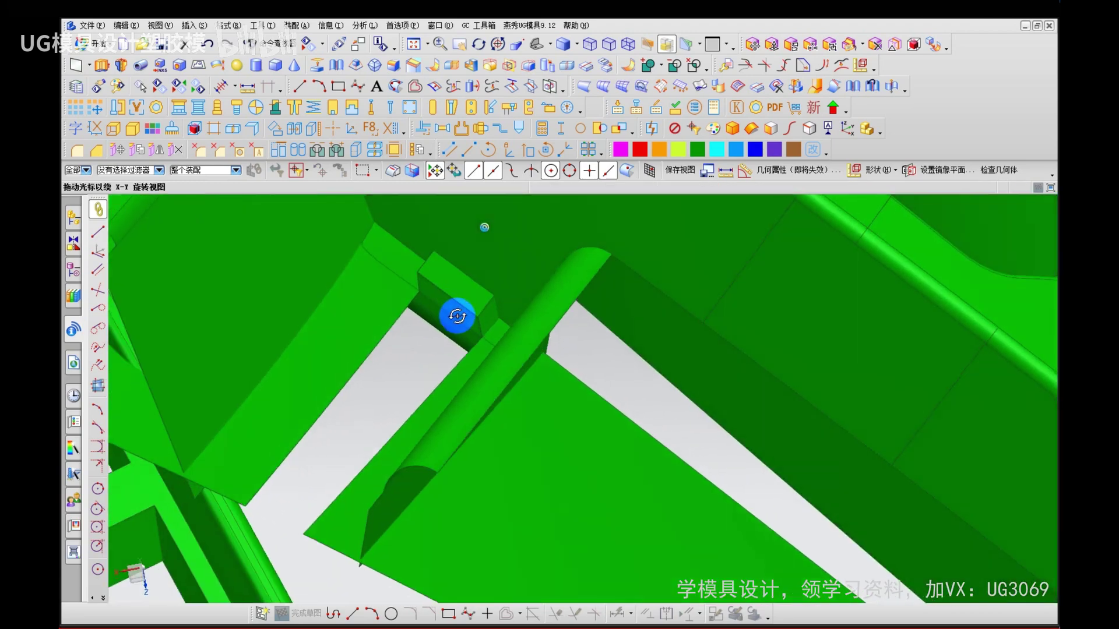
{"action": "left_click", "coordinate": [421, 294]}
{"action": "key", "text": "Escape"}
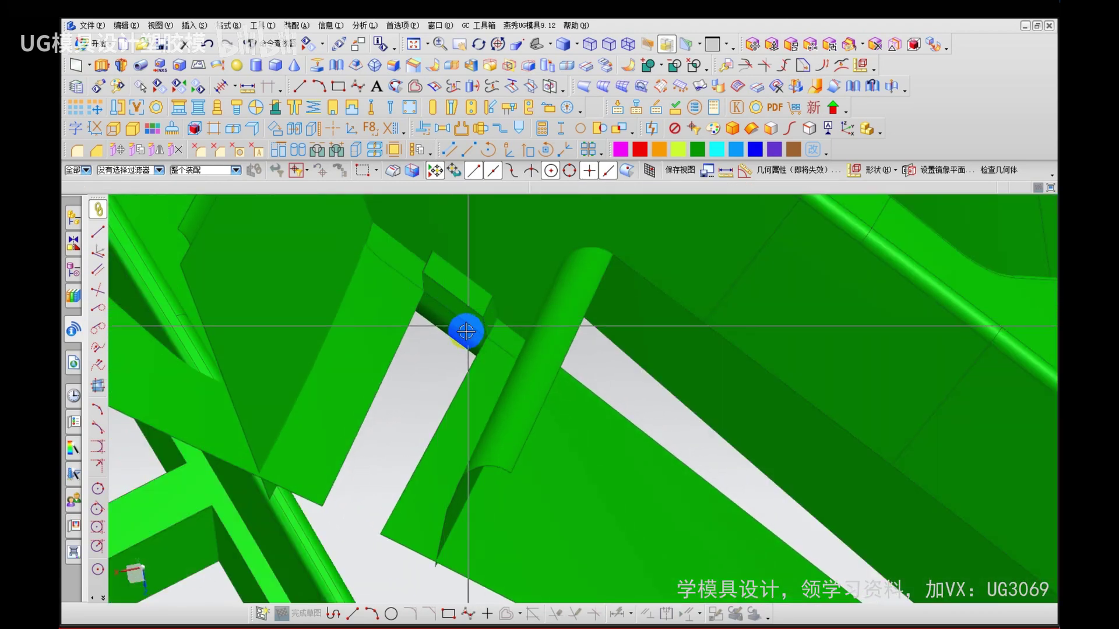
Step: Create a swept sheet across the gap, using the clip's lower edge as section and the neighbouring sheets' facing edges as guides
{"action": "left_click", "coordinate": [195, 25]}
{"action": "mouse_move", "coordinate": [226, 328]}
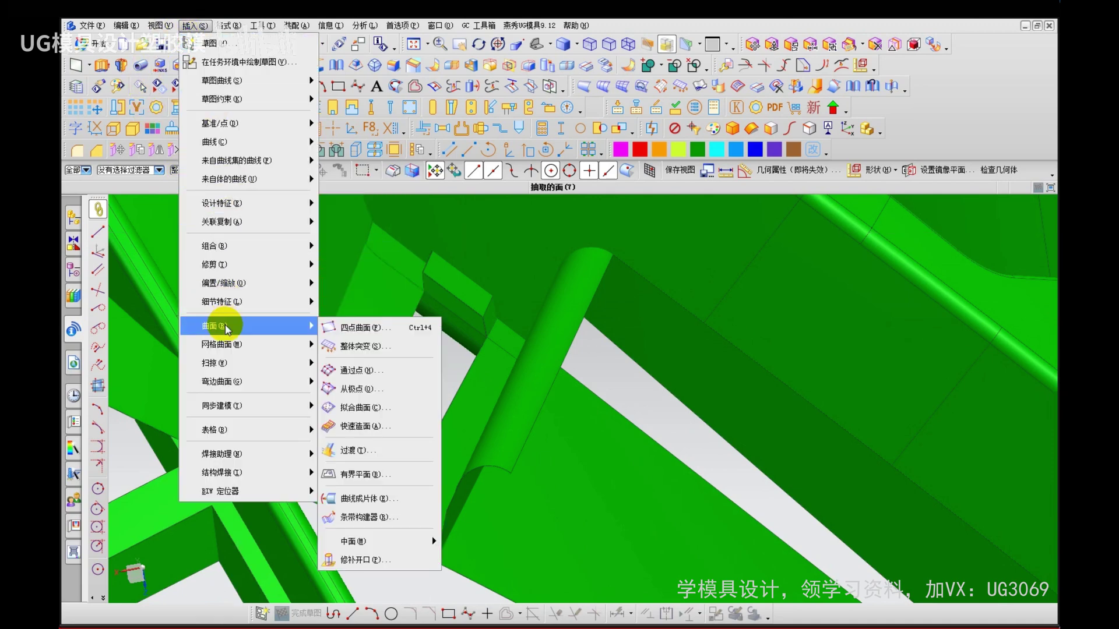
{"action": "mouse_move", "coordinate": [317, 363]}
{"action": "left_click", "coordinate": [357, 361]}
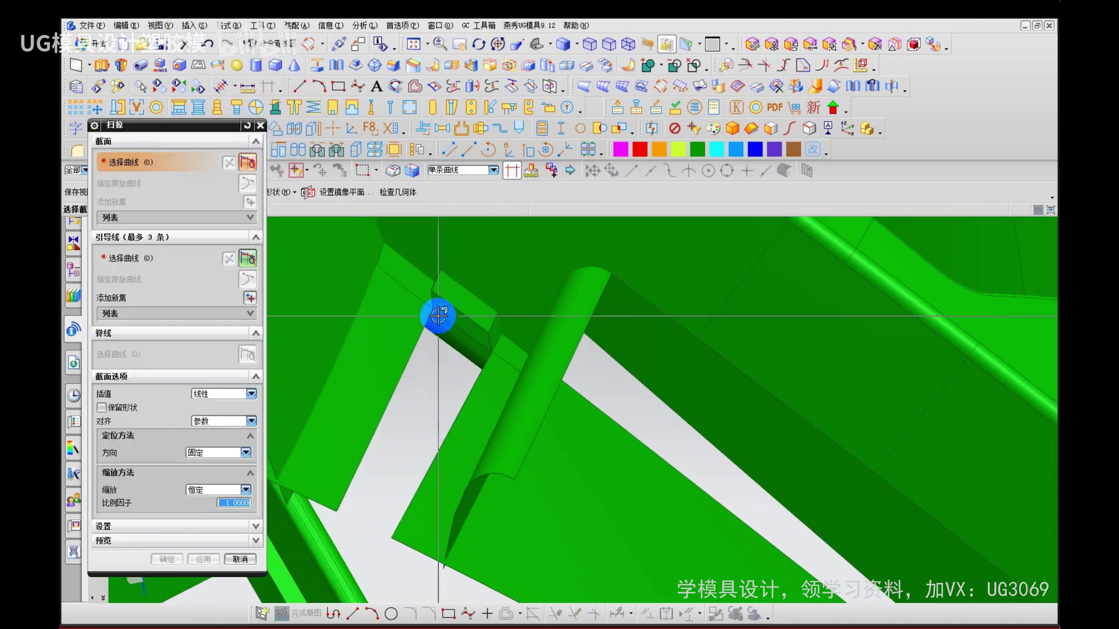
{"action": "left_click", "coordinate": [440, 318]}
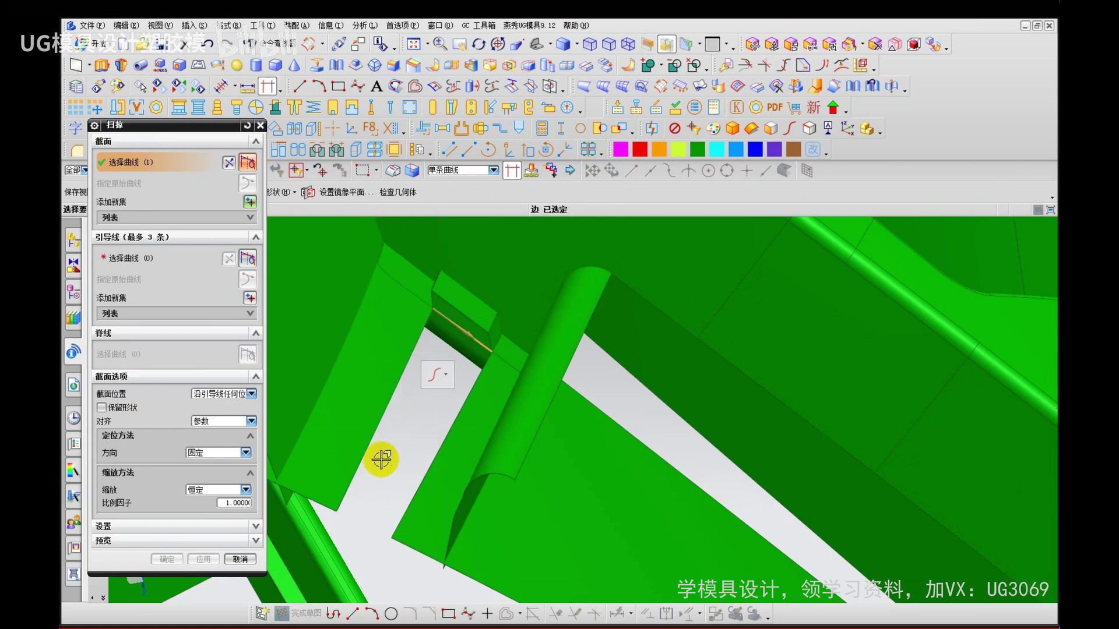
{"action": "left_click", "coordinate": [184, 261]}
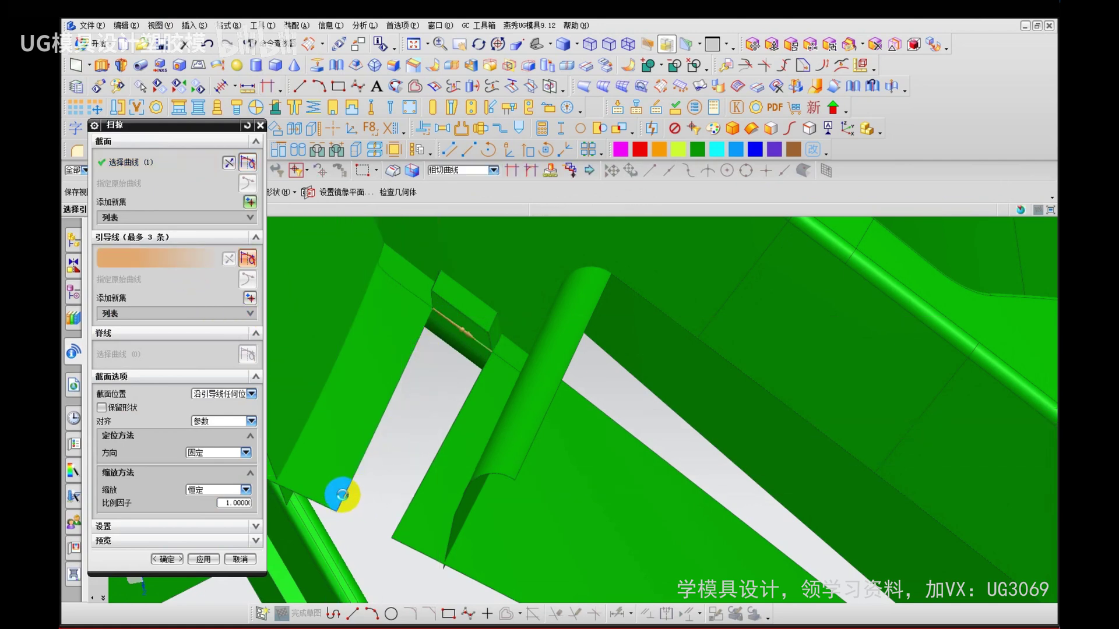
{"action": "left_click", "coordinate": [343, 495]}
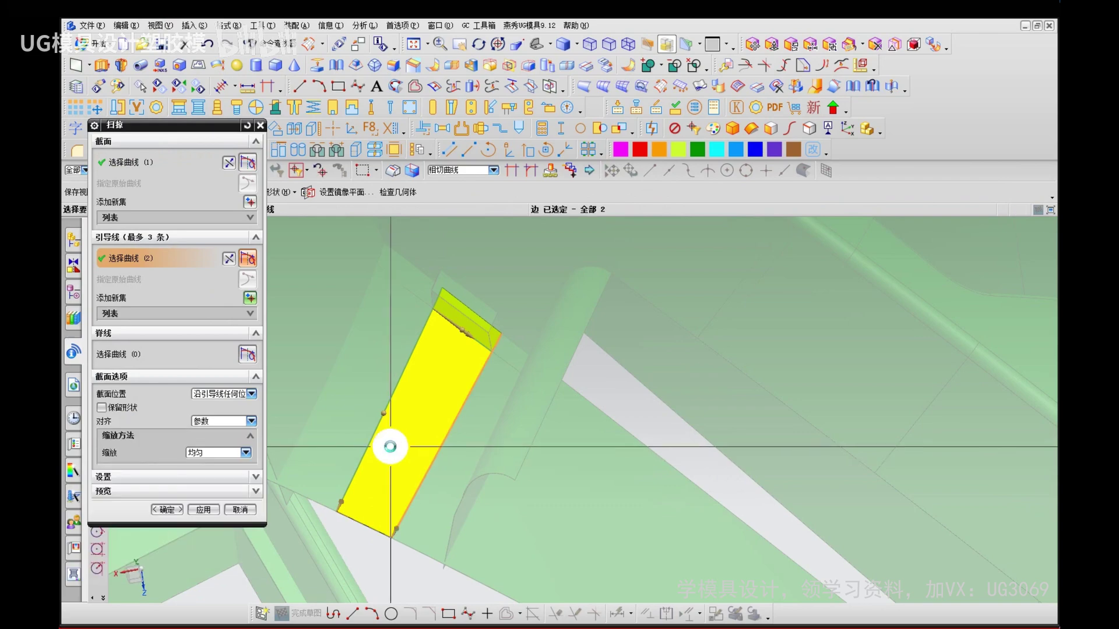
{"action": "key", "text": "Escape"}
Step: Reposition the work coordinate system onto the yellow swept strip with an axis running along the strip
{"action": "scroll", "coordinate": [392, 396], "scroll_direction": "down", "scroll_amount": 4}
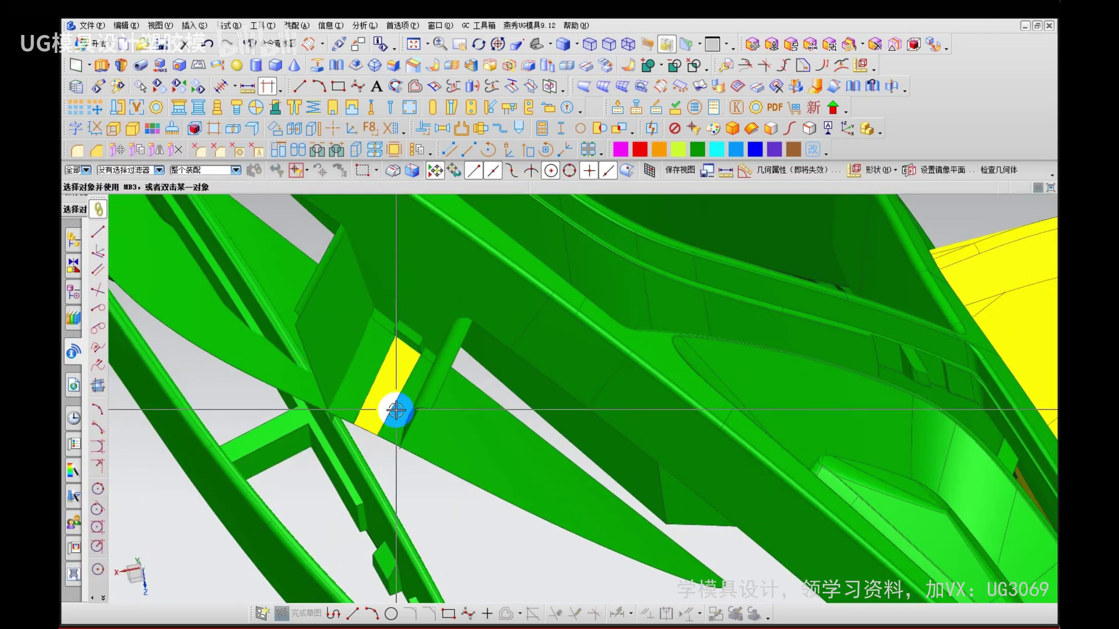
{"action": "scroll", "coordinate": [395, 408], "scroll_direction": "up", "scroll_amount": 4}
{"action": "middle_click_drag", "start_coordinate": [394, 408], "coordinate": [402, 457]}
{"action": "scroll", "coordinate": [410, 394], "scroll_direction": "down", "scroll_amount": 2}
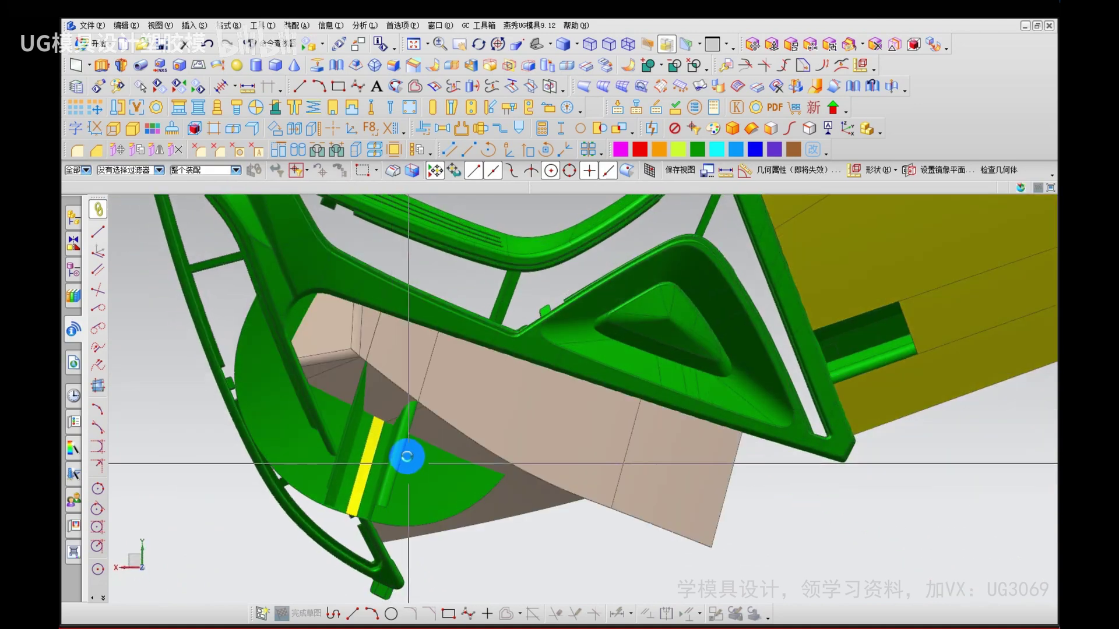
{"action": "scroll", "coordinate": [397, 437], "scroll_direction": "up", "scroll_amount": 5}
{"action": "key", "text": "w"}
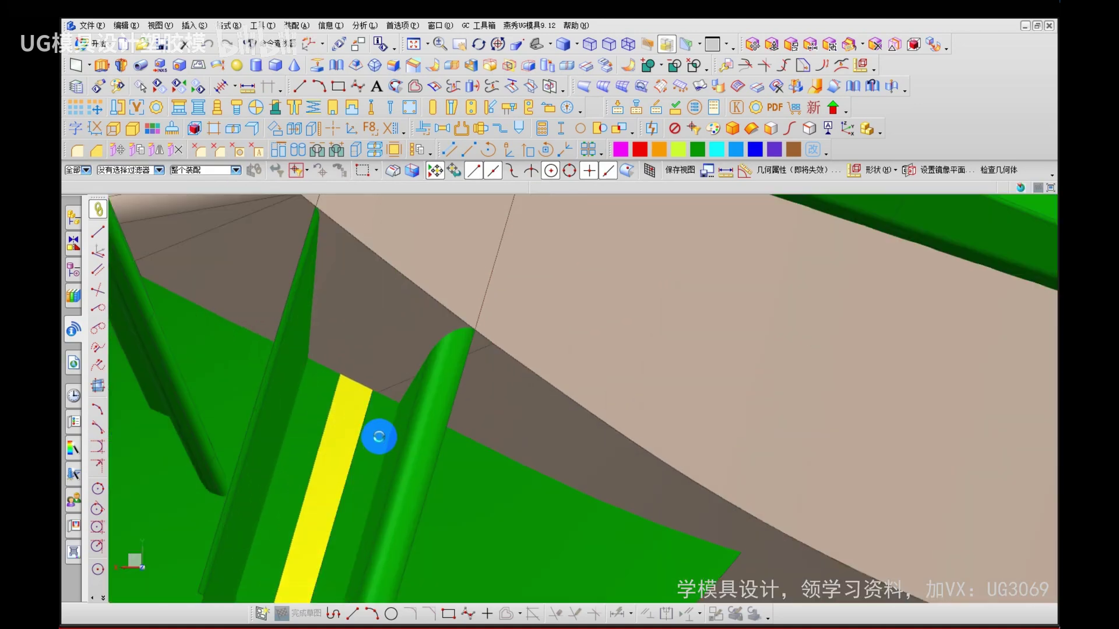
{"action": "left_click", "coordinate": [364, 420]}
{"action": "left_click_drag", "start_coordinate": [335, 385], "coordinate": [362, 382]}
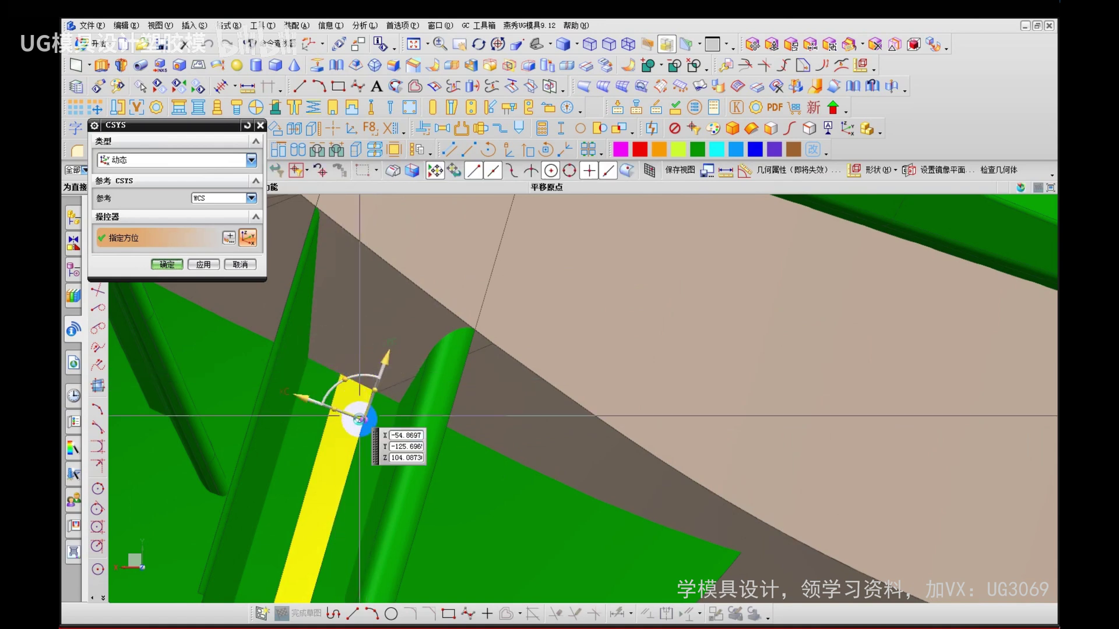
{"action": "middle_click", "coordinate": [375, 308]}
{"action": "scroll", "coordinate": [394, 396], "scroll_direction": "down", "scroll_amount": 5}
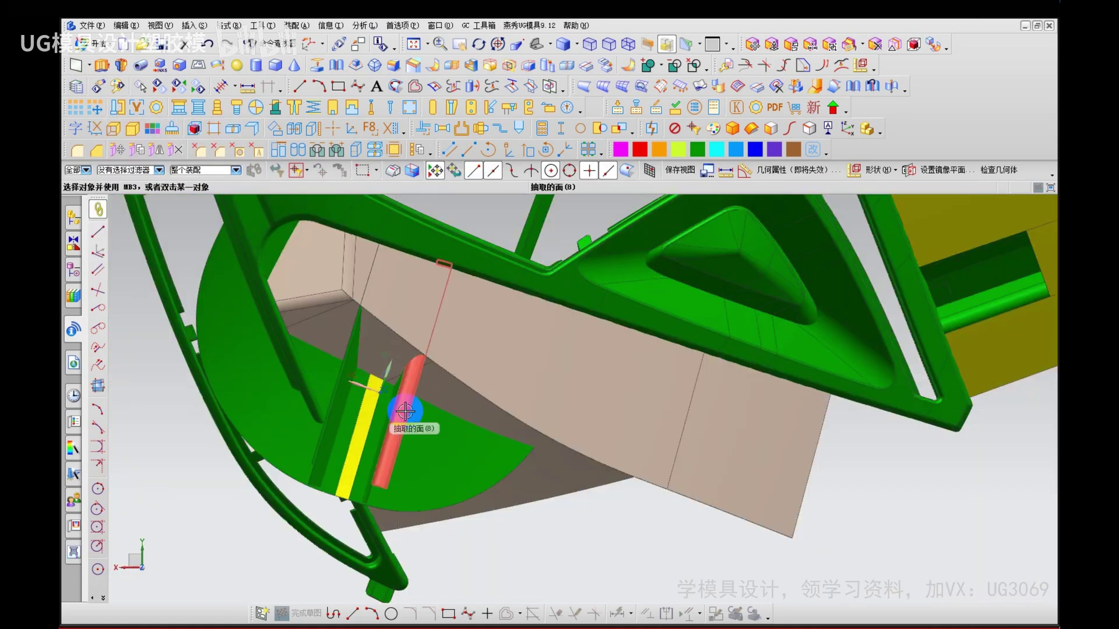
Step: Hide the beige sheets and the frame part to isolate the green and yellow sheets around the clip
{"action": "key", "text": "s"}
{"action": "key", "text": "Escape"}
{"action": "left_click", "coordinate": [312, 312]}
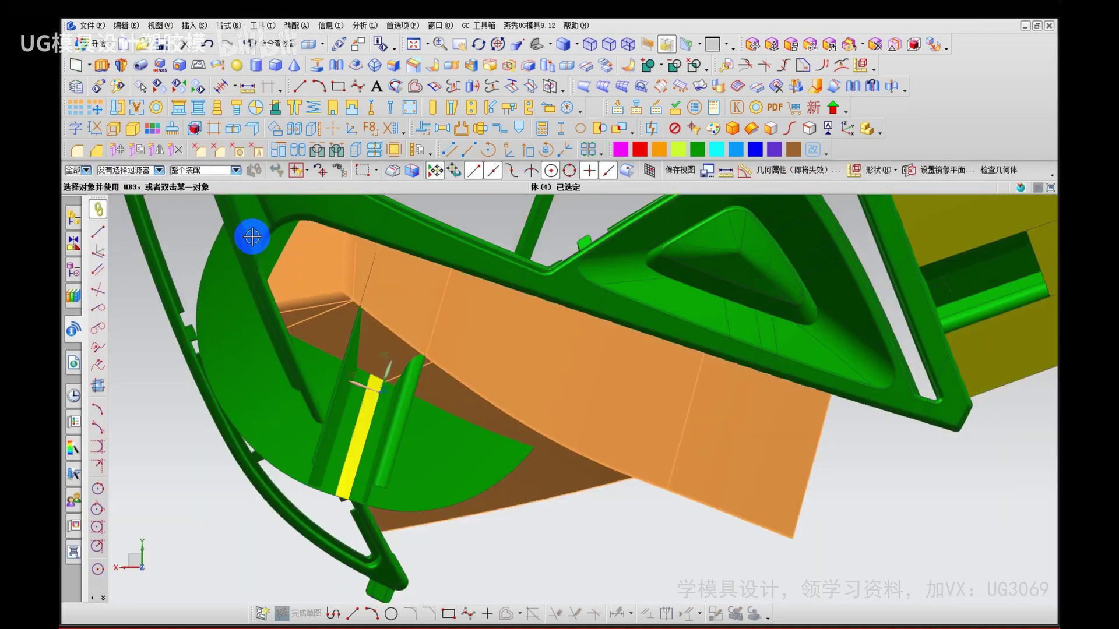
{"action": "left_click", "coordinate": [253, 238]}
{"action": "key", "text": "ctrl+b"}
{"action": "scroll", "coordinate": [482, 442], "scroll_direction": "down", "scroll_amount": 3}
Step: Split all seven sheets around the clip with the YC plane of the work coordinate system
{"action": "key", "text": "s"}
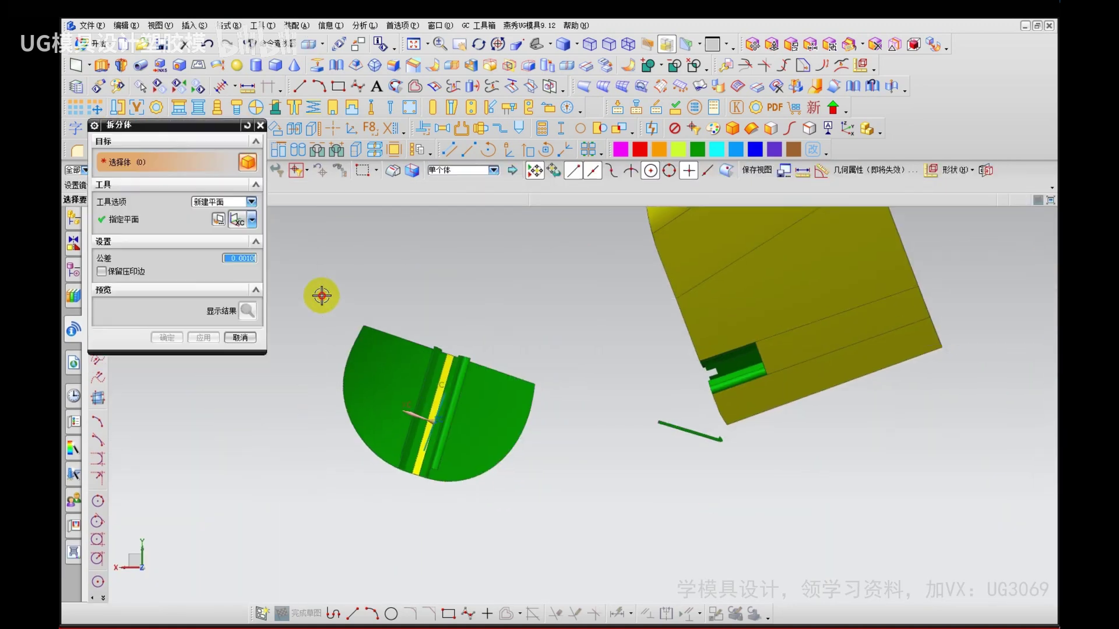
{"action": "left_click_drag", "start_coordinate": [320, 295], "coordinate": [519, 499]}
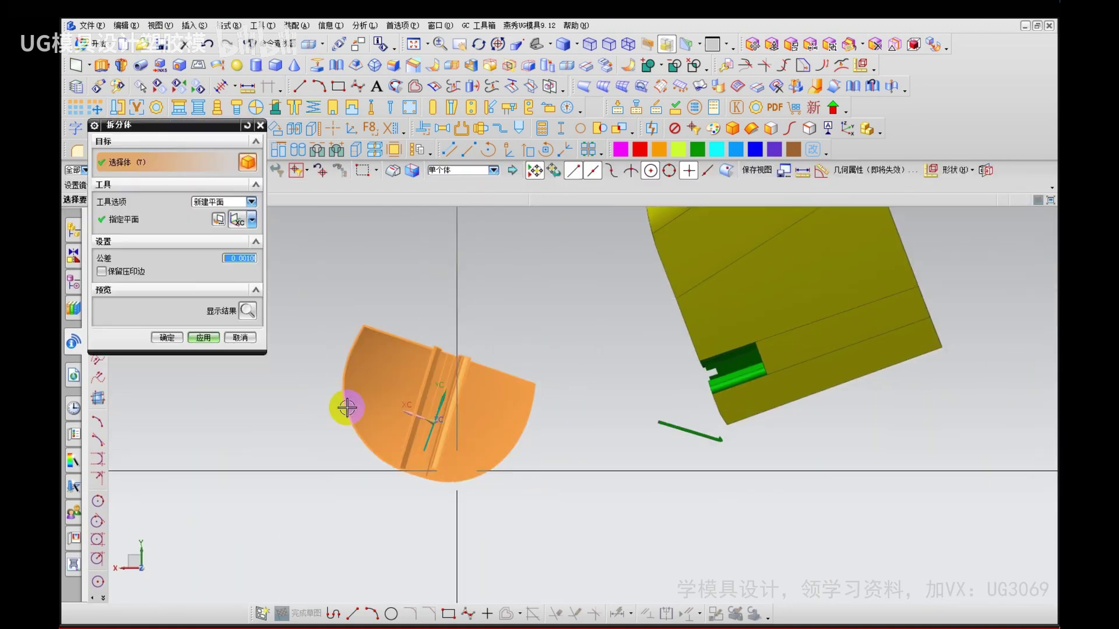
{"action": "left_click", "coordinate": [251, 220]}
{"action": "left_click", "coordinate": [240, 463]}
{"action": "left_click", "coordinate": [343, 494]}
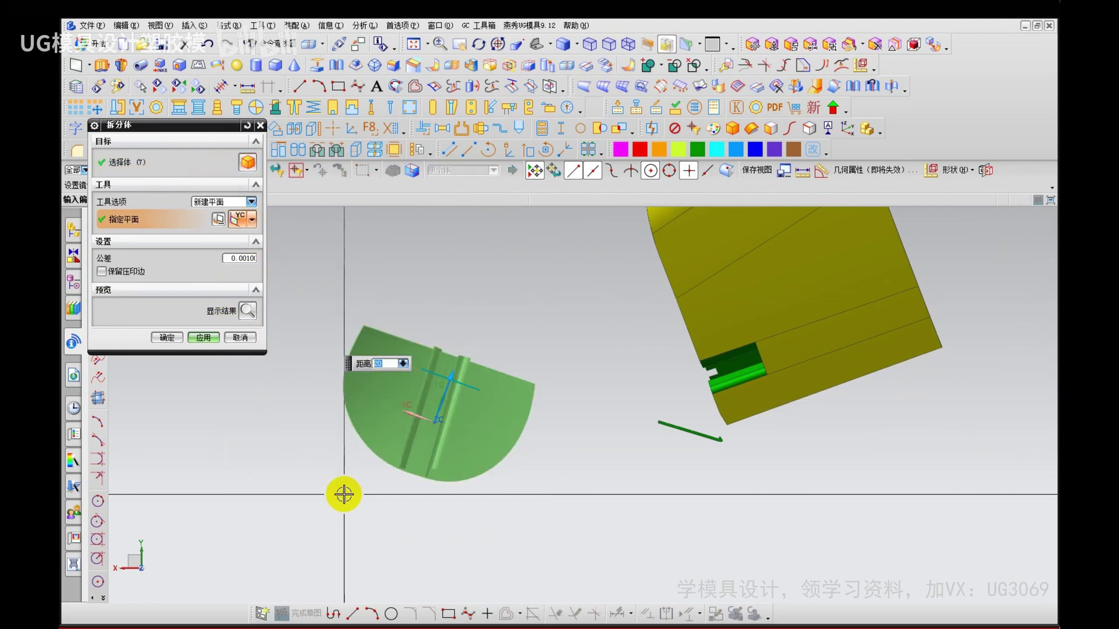
{"action": "middle_click", "coordinate": [295, 468]}
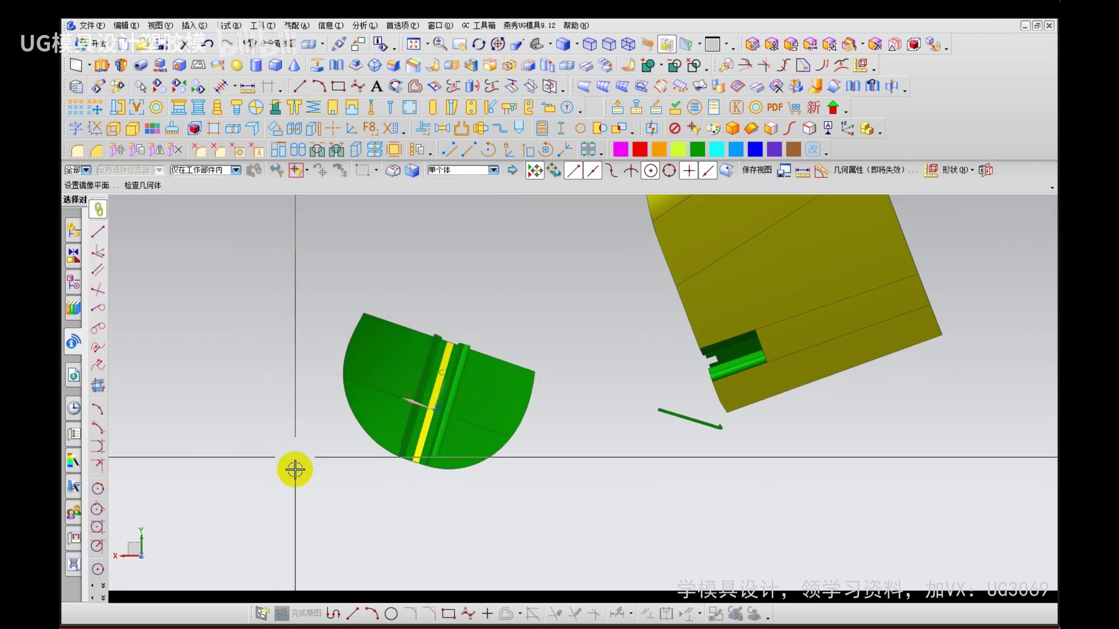
Step: Remove the parameters of all bodies and clear away the rounded lower portions of the split sheets
{"action": "key", "text": "r"}
{"action": "key", "text": "ctrl+a"}
{"action": "middle_click", "coordinate": [295, 469]}
{"action": "middle_click", "coordinate": [295, 467]}
{"action": "scroll", "coordinate": [289, 441], "scroll_direction": "up", "scroll_amount": 2}
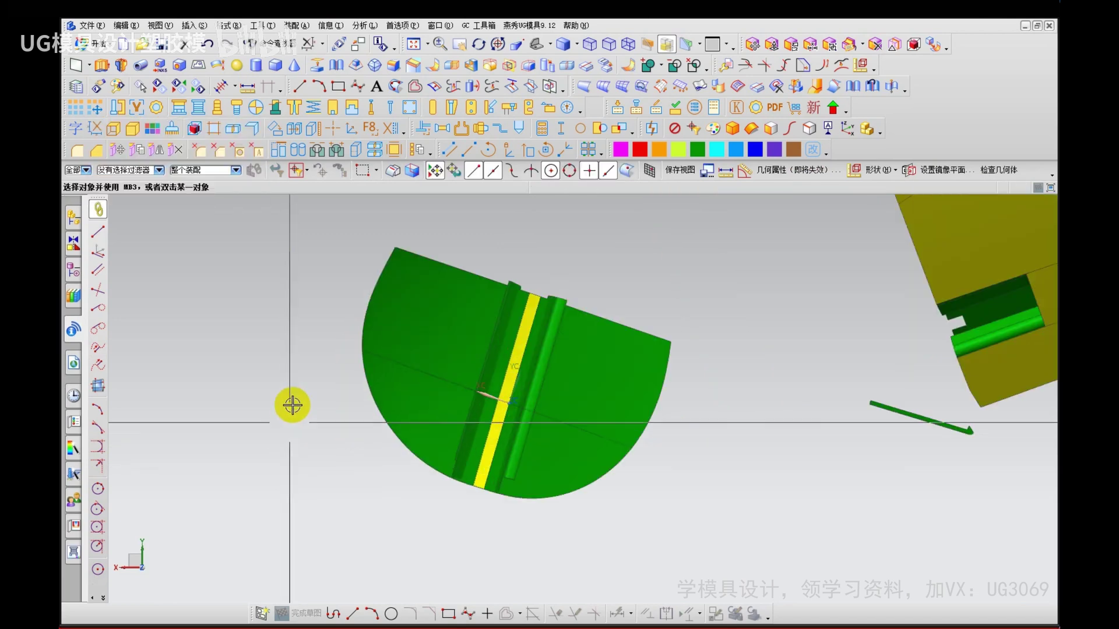
{"action": "key", "text": "ctrl+b"}
{"action": "left_click_drag", "start_coordinate": [314, 341], "coordinate": [656, 524]}
{"action": "middle_click", "coordinate": [604, 527]}
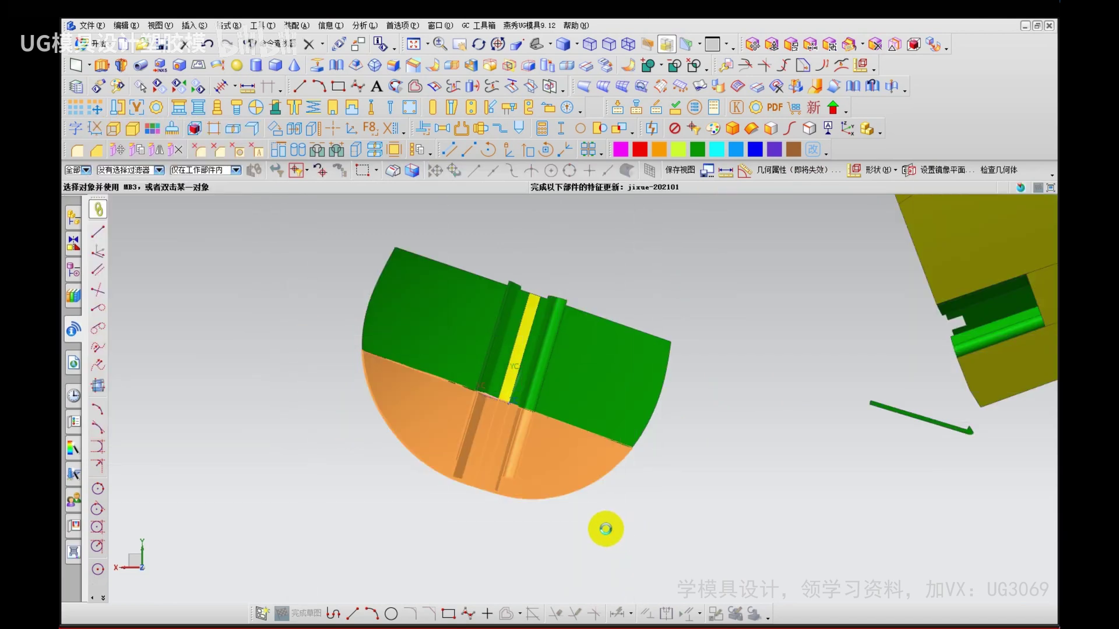
Step: Use Trim and Extend's make-corner type between one large side sheet and its adjoining clip wall, reversing directions to keep the inner strip
{"action": "middle_click_drag", "start_coordinate": [477, 409], "coordinate": [396, 290]}
{"action": "left_click_drag", "start_coordinate": [375, 322], "coordinate": [395, 302], "text": "ctrl+shift"}
{"action": "left_click", "coordinate": [225, 160]}
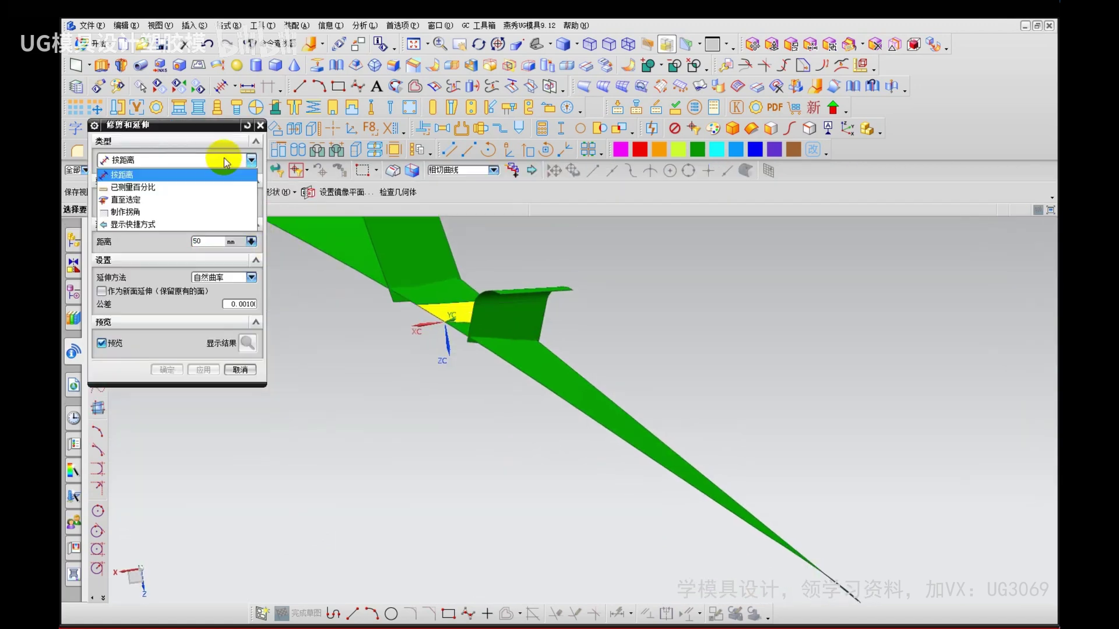
{"action": "left_click", "coordinate": [211, 212]}
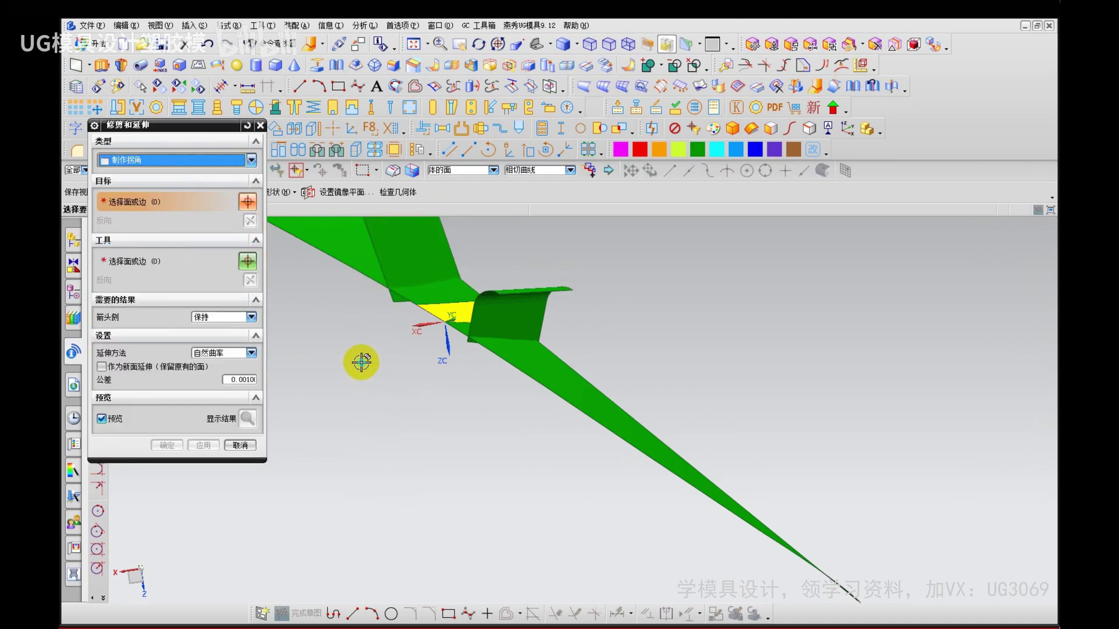
{"action": "middle_click_drag", "start_coordinate": [363, 362], "coordinate": [406, 477], "text": "shift"}
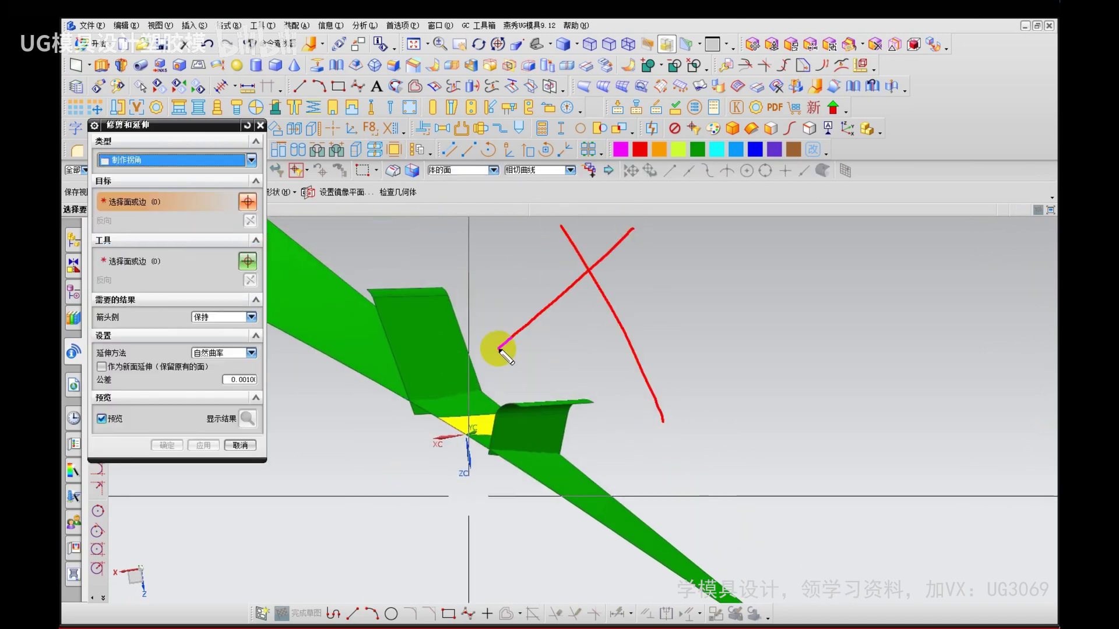
{"action": "left_click", "coordinate": [394, 425]}
{"action": "left_click", "coordinate": [417, 342]}
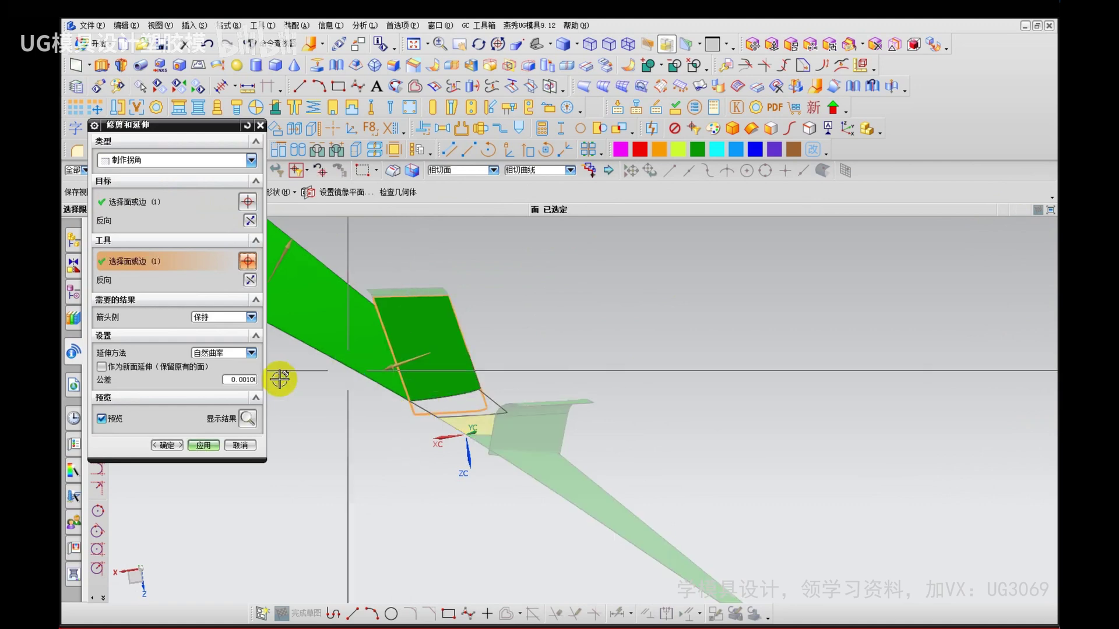
{"action": "left_click", "coordinate": [250, 221]}
{"action": "left_click", "coordinate": [250, 221]}
{"action": "left_click", "coordinate": [250, 280]}
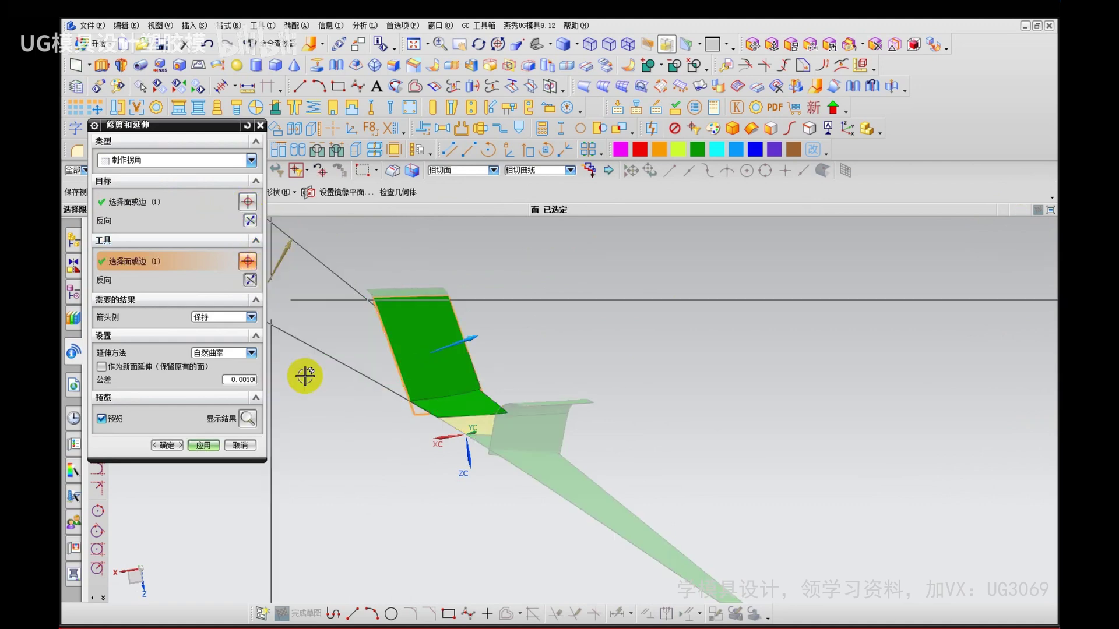
{"action": "left_click", "coordinate": [203, 445]}
Step: Make a matching corner between the other large side sheet and its clip wall, reversing the side sheet's direction
{"action": "middle_click_drag", "start_coordinate": [437, 479], "coordinate": [384, 440]}
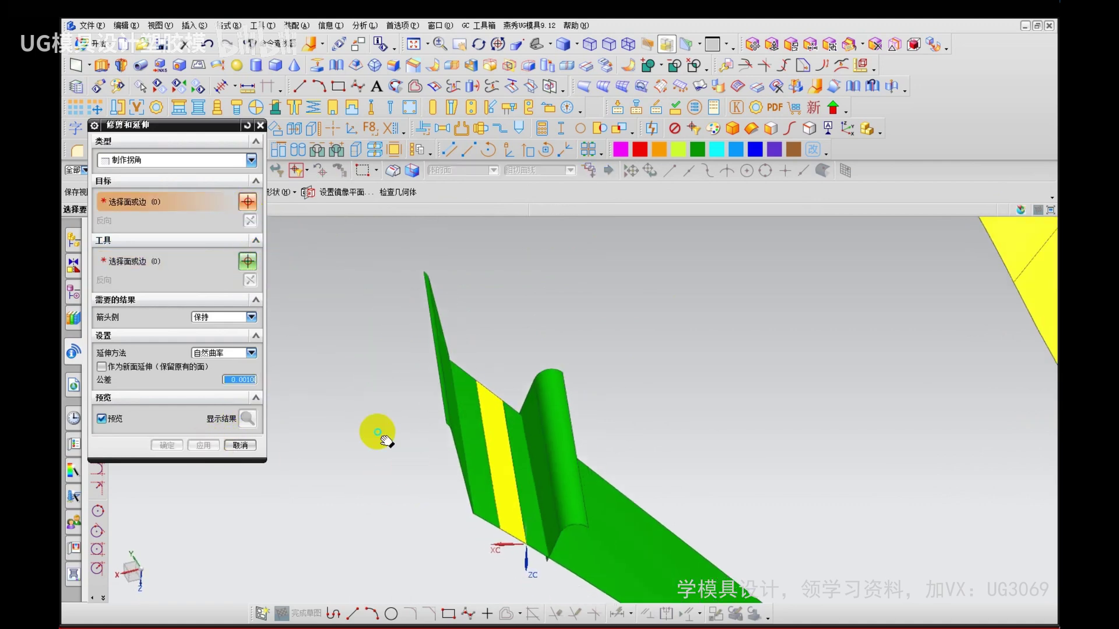
{"action": "left_click", "coordinate": [482, 425]}
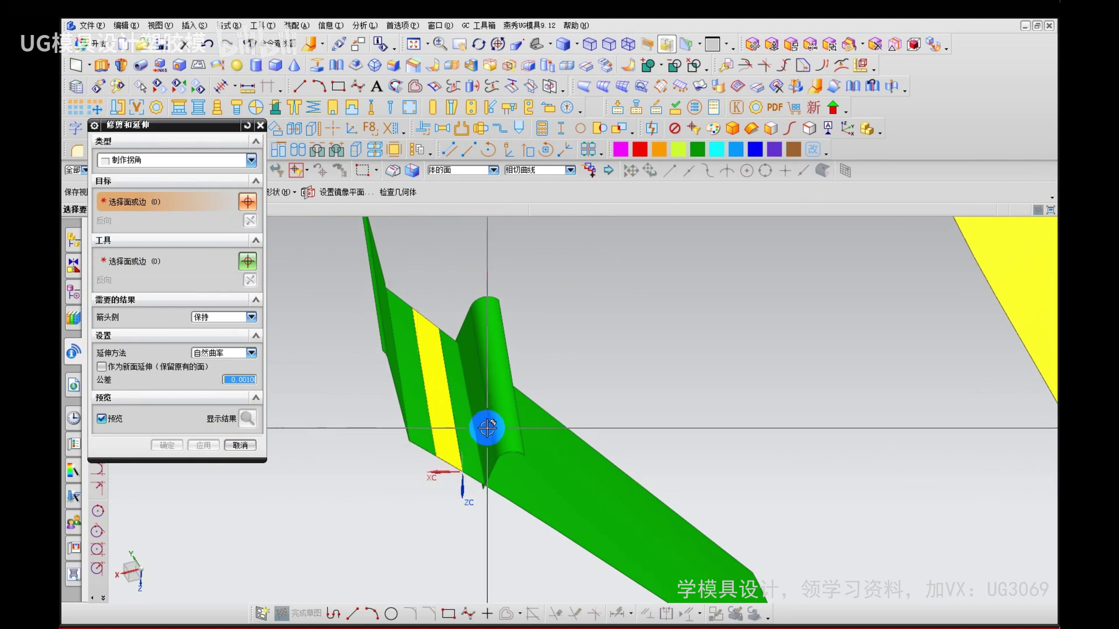
{"action": "left_click", "coordinate": [469, 454]}
{"action": "double_click", "coordinate": [508, 399]}
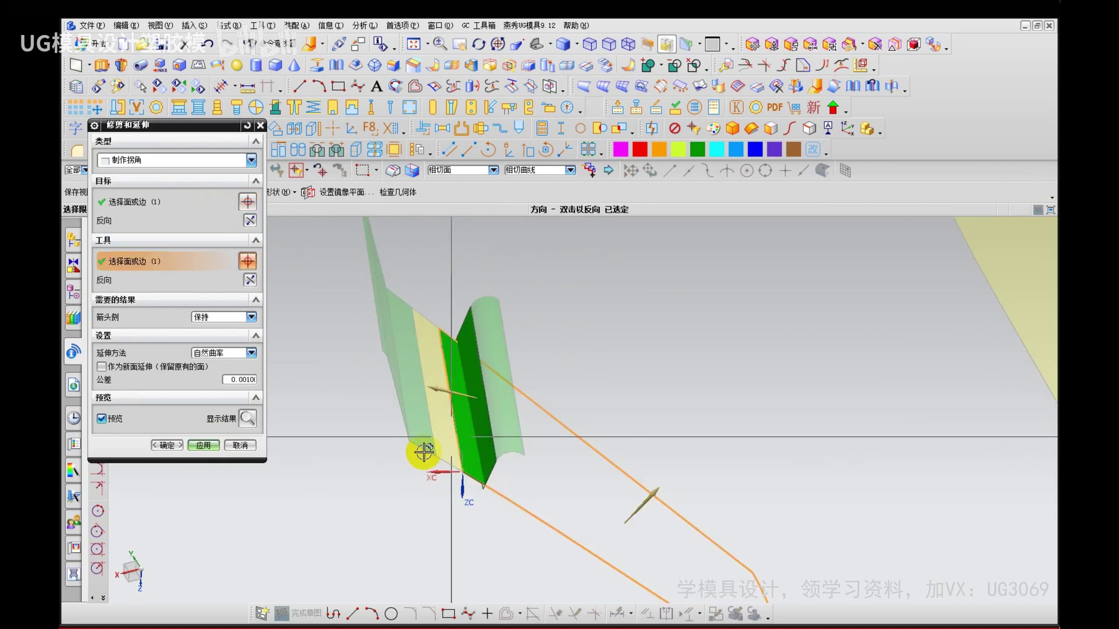
{"action": "middle_click", "coordinate": [424, 441]}
Step: Sew the cornered sheets, yellow strip and curved lip into one clip sheet and remove its parameters
{"action": "key", "text": "f"}
{"action": "left_click", "coordinate": [458, 409]}
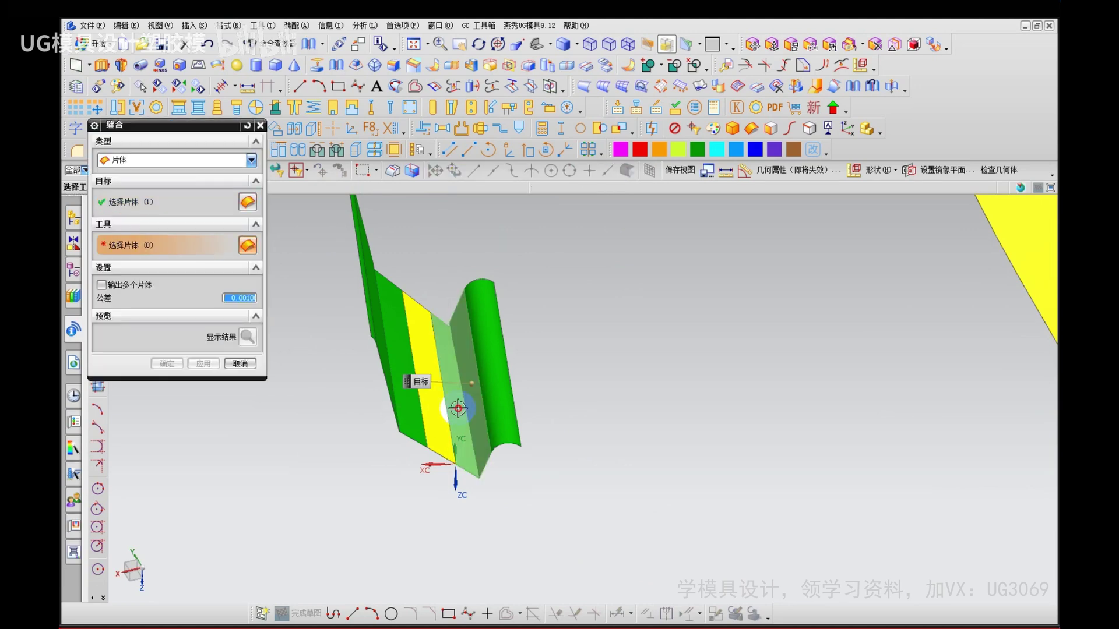
{"action": "left_click", "coordinate": [482, 385]}
{"action": "left_click", "coordinate": [369, 335]}
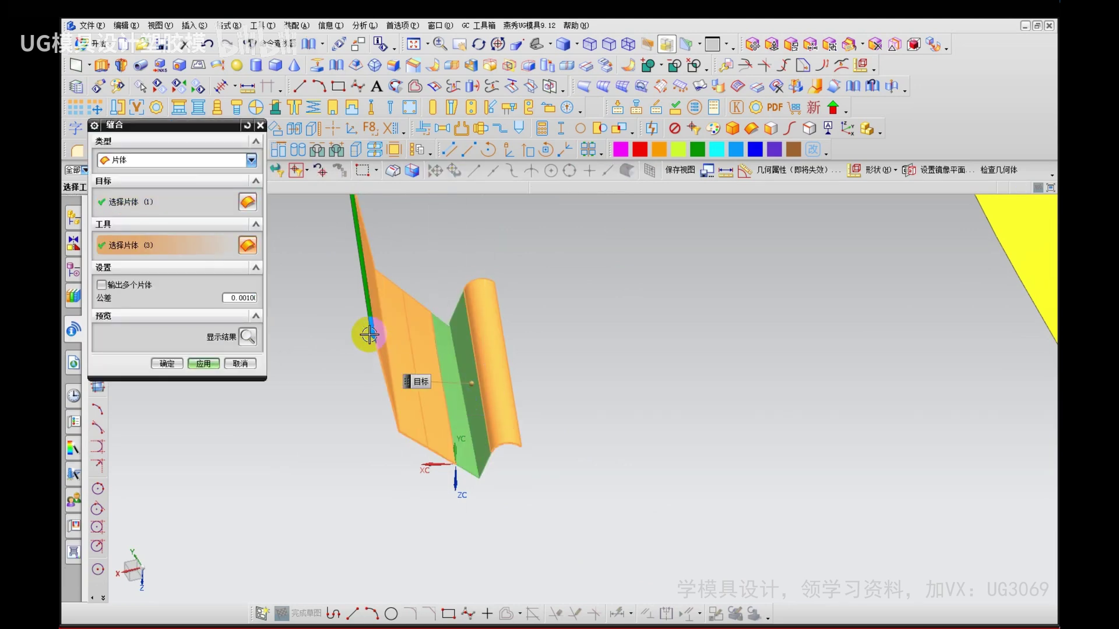
{"action": "left_click", "coordinate": [201, 362]}
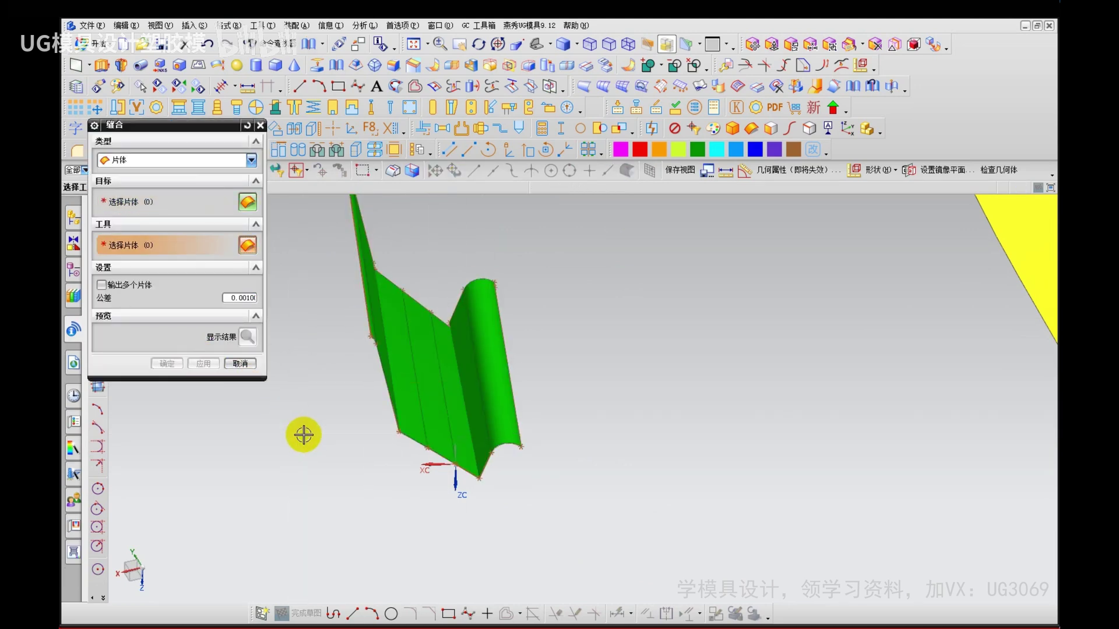
{"action": "middle_click", "coordinate": [432, 404]}
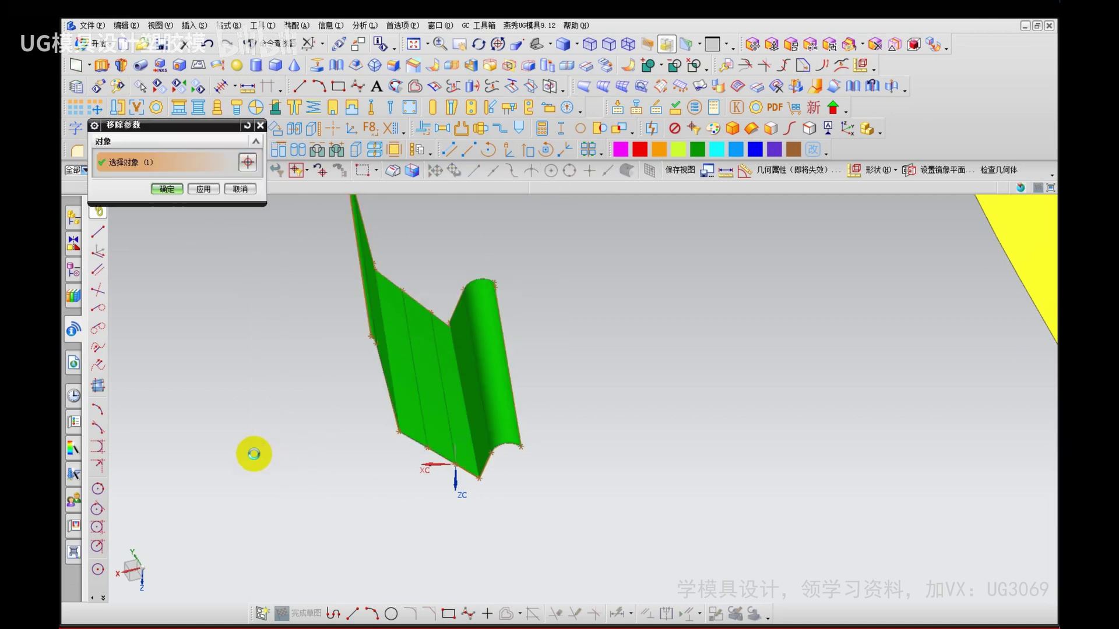
Step: Redisplay the frame and beige sheet, and trim the beige sheet with all the clip sheet's faces, discarding the inner region
{"action": "middle_click_drag", "start_coordinate": [249, 452], "coordinate": [432, 450]}
{"action": "right_click", "coordinate": [432, 450]}
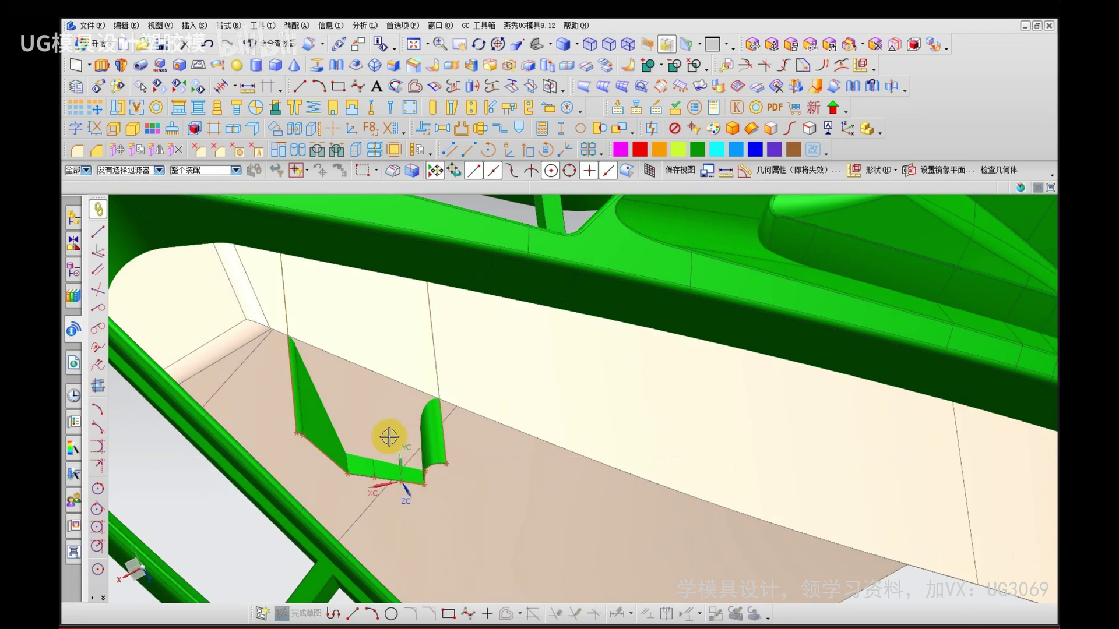
{"action": "left_click", "coordinate": [385, 370]}
{"action": "middle_click", "coordinate": [387, 396]}
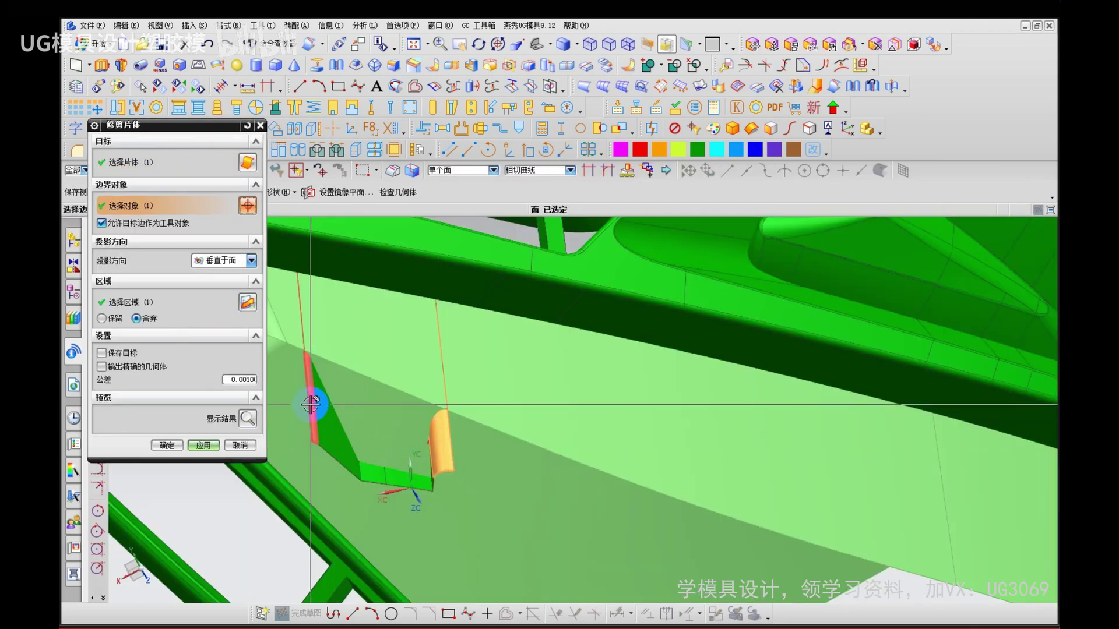
{"action": "left_click", "coordinate": [330, 431]}
{"action": "scroll", "coordinate": [370, 495], "scroll_direction": "up", "scroll_amount": 3}
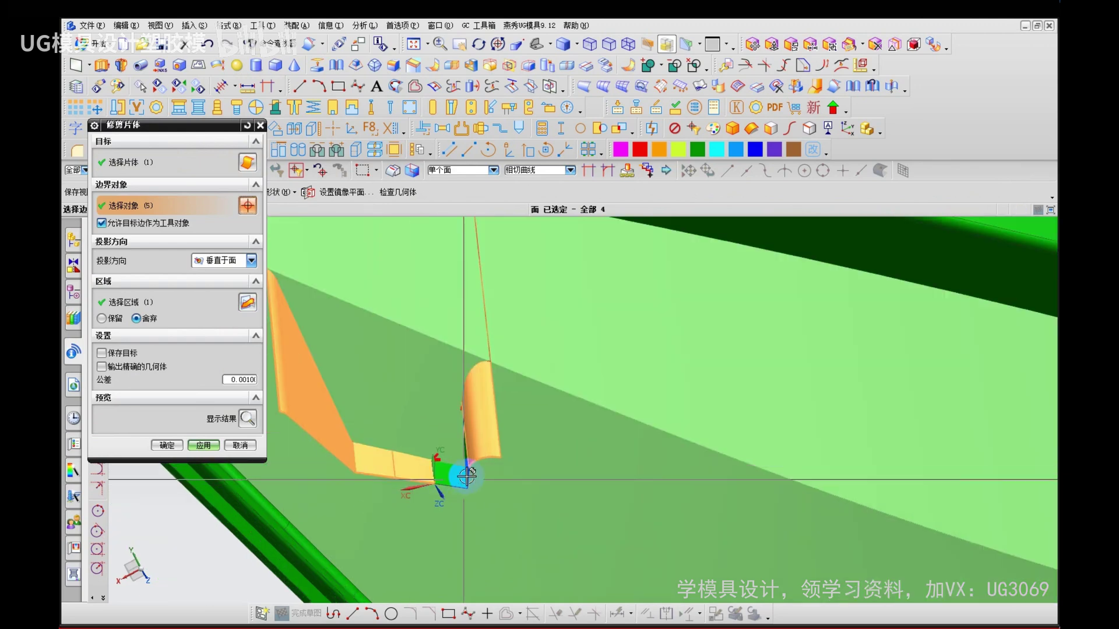
{"action": "scroll", "coordinate": [466, 477], "scroll_direction": "up", "scroll_amount": 5}
{"action": "left_click", "coordinate": [479, 449]}
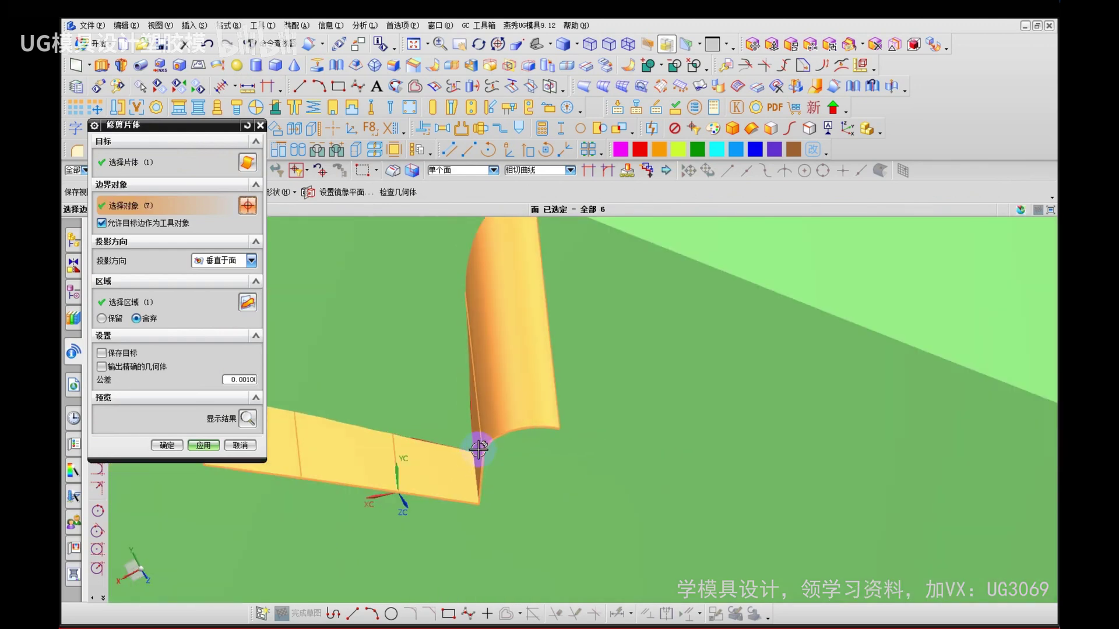
{"action": "scroll", "coordinate": [466, 453], "scroll_direction": "down", "scroll_amount": 5}
{"action": "middle_click", "coordinate": [432, 391]}
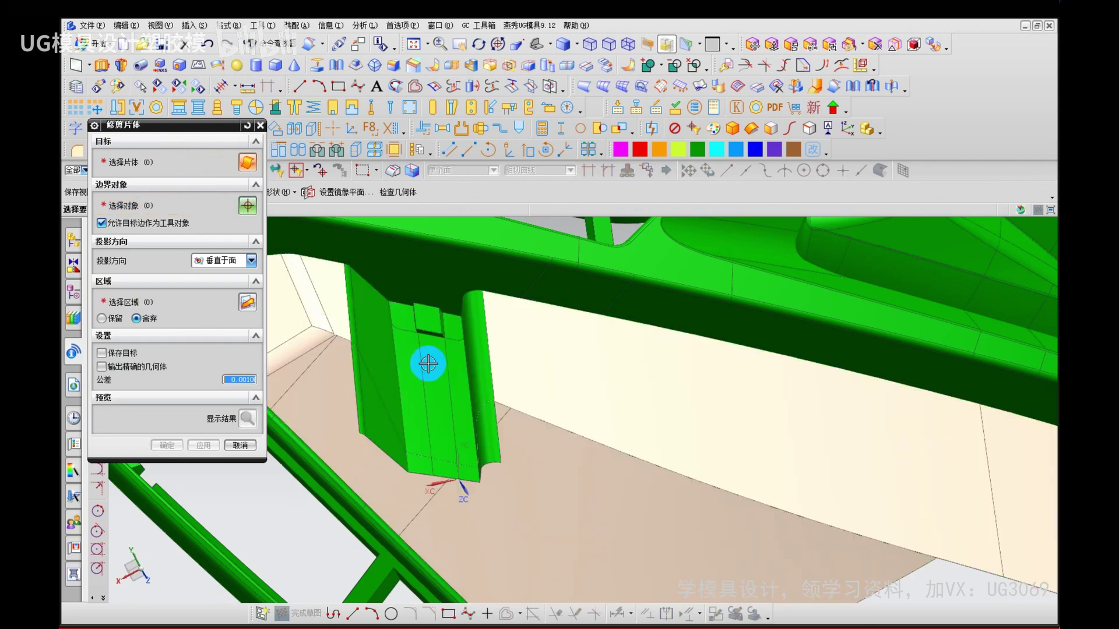
Step: Trim the clip sheet with the beige sheet's wall and bottom faces, discarding the excess beyond them
{"action": "left_click", "coordinate": [371, 421]}
{"action": "middle_click", "coordinate": [371, 420]}
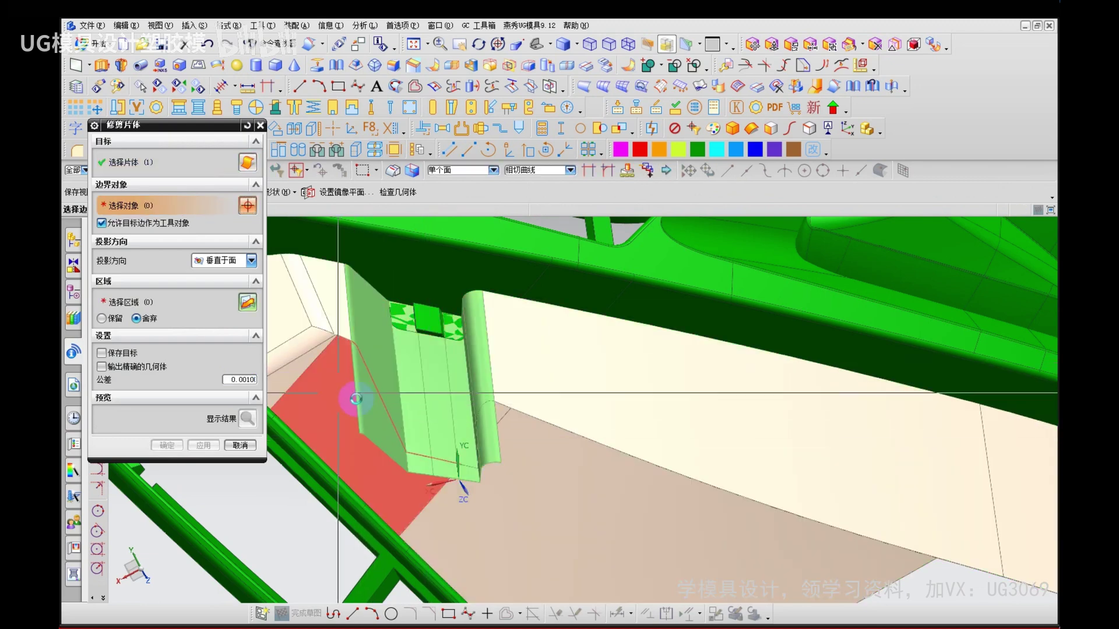
{"action": "left_click", "coordinate": [352, 399]}
{"action": "scroll", "coordinate": [495, 410], "scroll_direction": "up", "scroll_amount": 2}
{"action": "left_click", "coordinate": [499, 411]}
{"action": "left_click", "coordinate": [535, 507]}
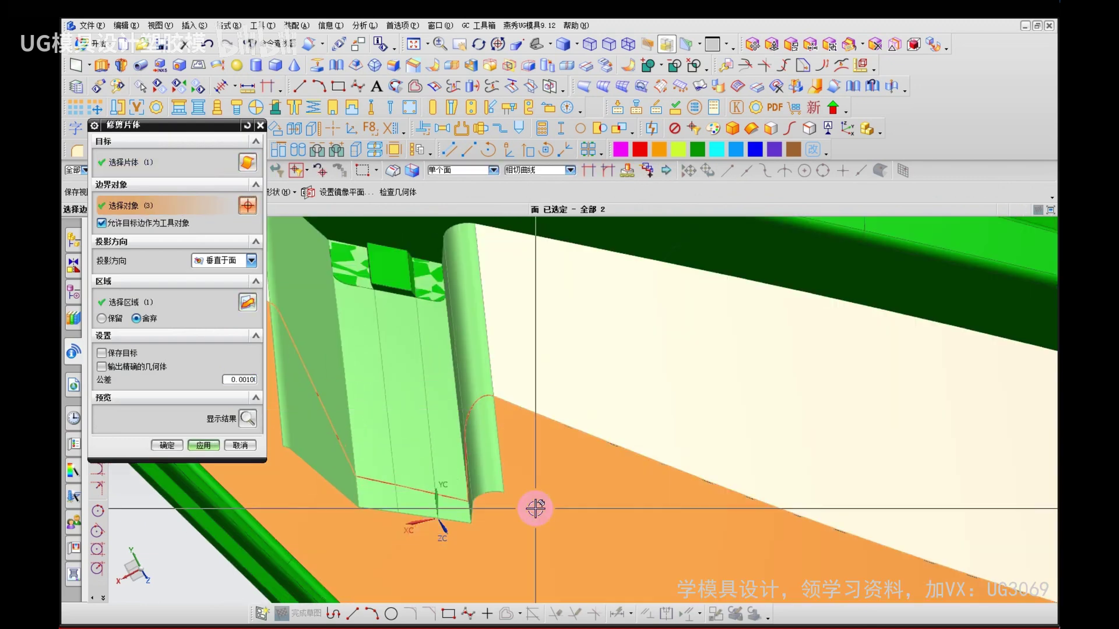
{"action": "middle_click", "coordinate": [522, 513]}
Step: Recolour the trimmed clip sheet together with the surrounding sheet by inheriting the beige sheet's display settings
{"action": "middle_click_drag", "start_coordinate": [430, 379], "coordinate": [430, 430]}
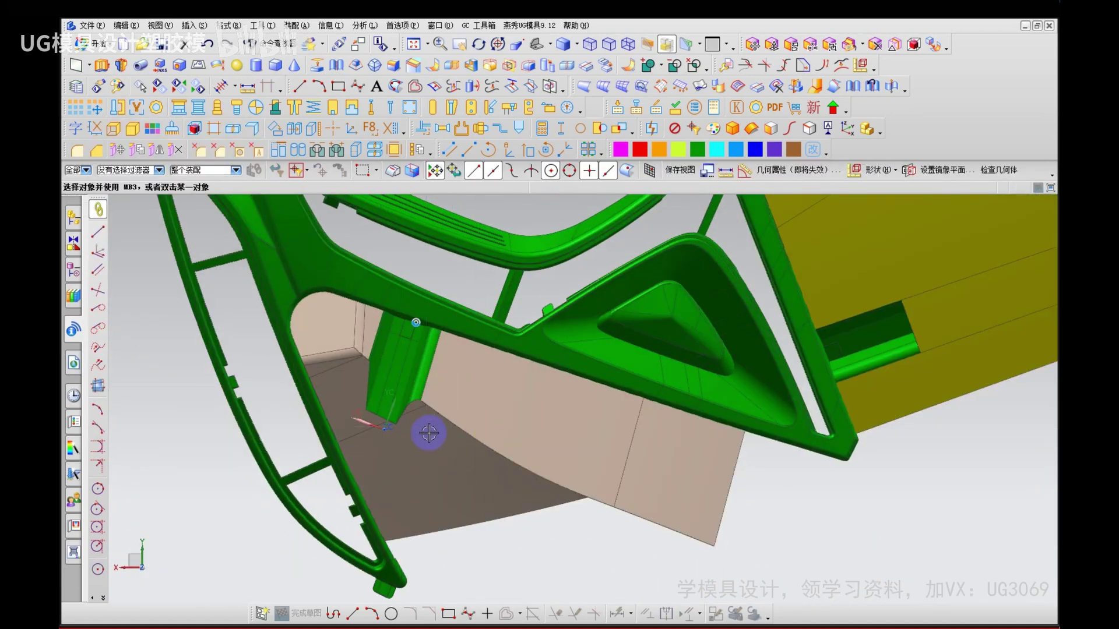
{"action": "key", "text": "ctrl+b"}
{"action": "left_click", "coordinate": [435, 393]}
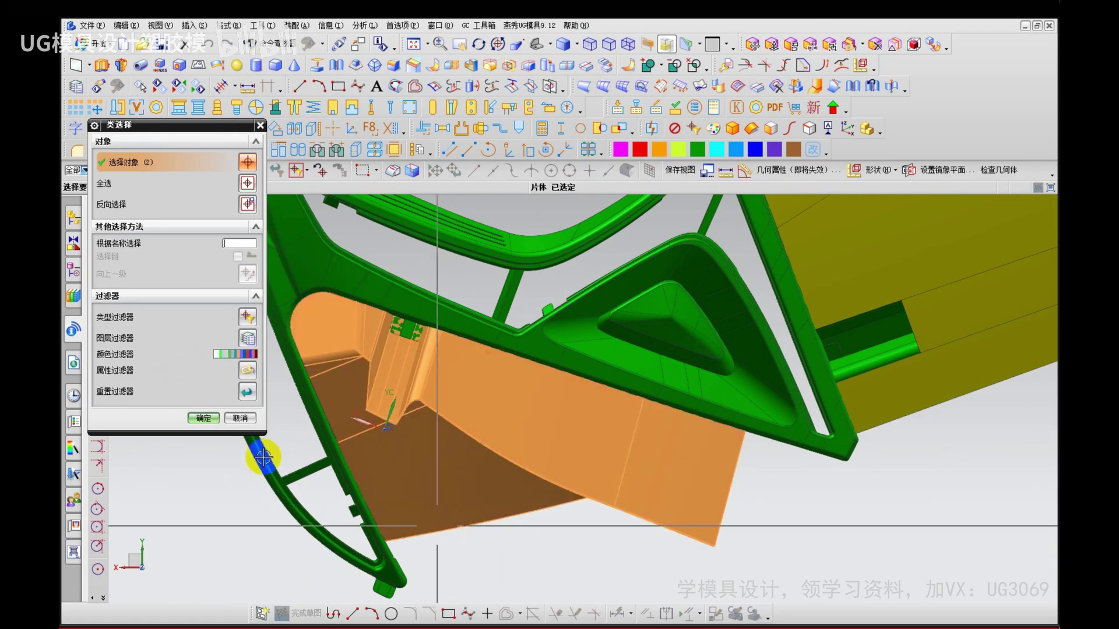
{"action": "middle_click", "coordinate": [213, 312]}
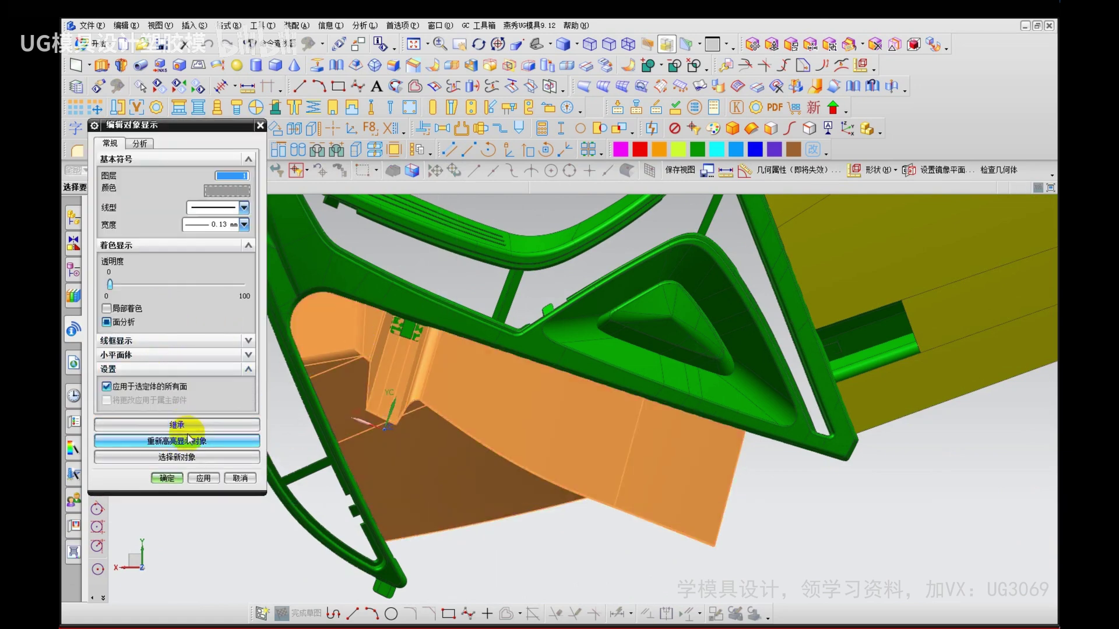
{"action": "left_click", "coordinate": [186, 426]}
{"action": "left_click", "coordinate": [496, 497]}
{"action": "middle_click", "coordinate": [430, 512]}
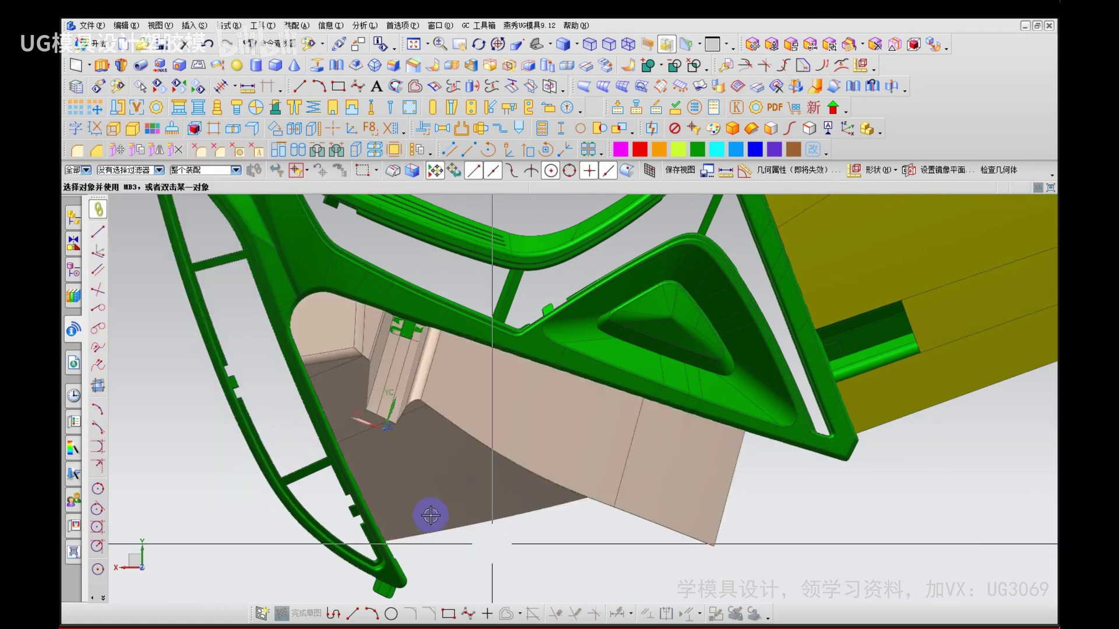
Step: Examine the beige parting sheet around the trimmed clip area and the yellow parting sheet around its clip recess from several angles
{"action": "scroll", "coordinate": [390, 403], "scroll_direction": "up", "scroll_amount": 3}
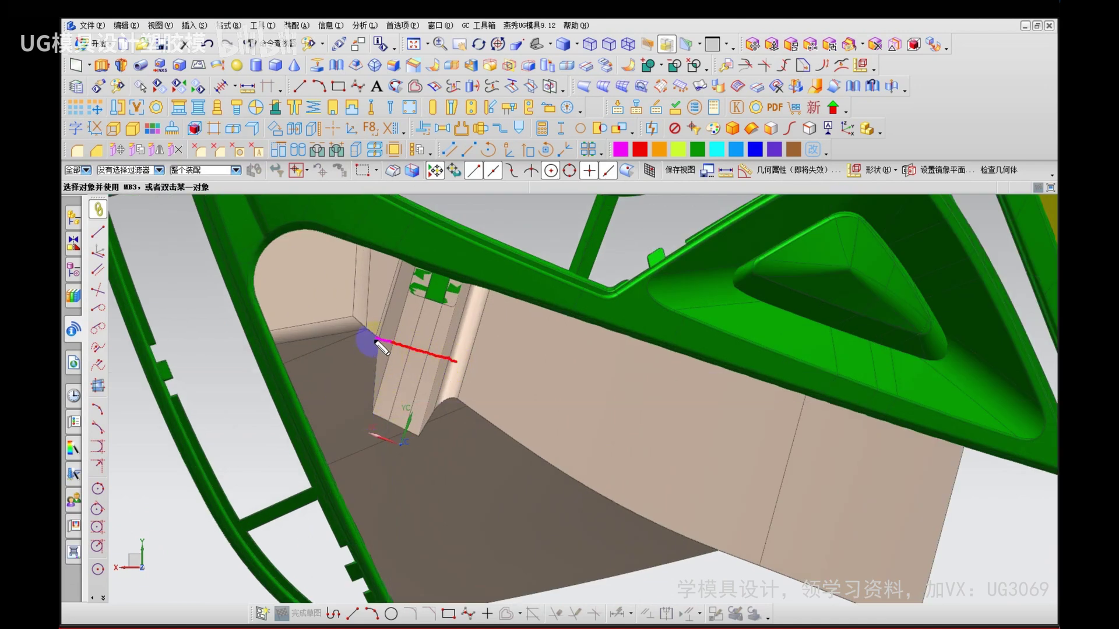
{"action": "scroll", "coordinate": [376, 516], "scroll_direction": "down", "scroll_amount": 3}
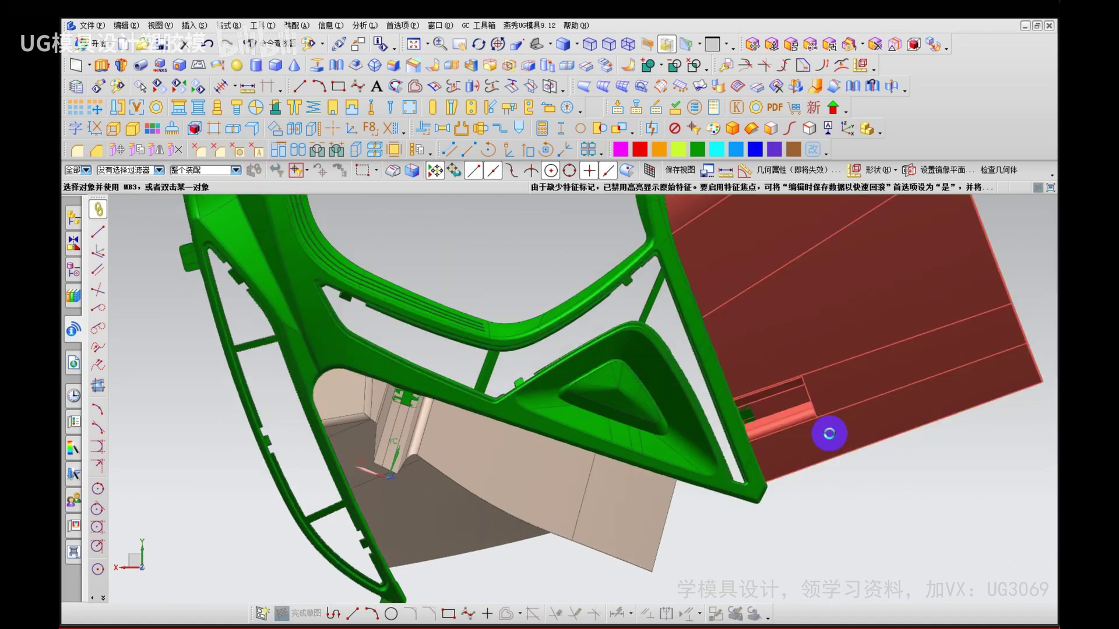
{"action": "middle_click_drag", "start_coordinate": [829, 432], "coordinate": [832, 427]}
{"action": "scroll", "coordinate": [630, 510], "scroll_direction": "up", "scroll_amount": 2}
{"action": "scroll", "coordinate": [681, 548], "scroll_direction": "up", "scroll_amount": 2}
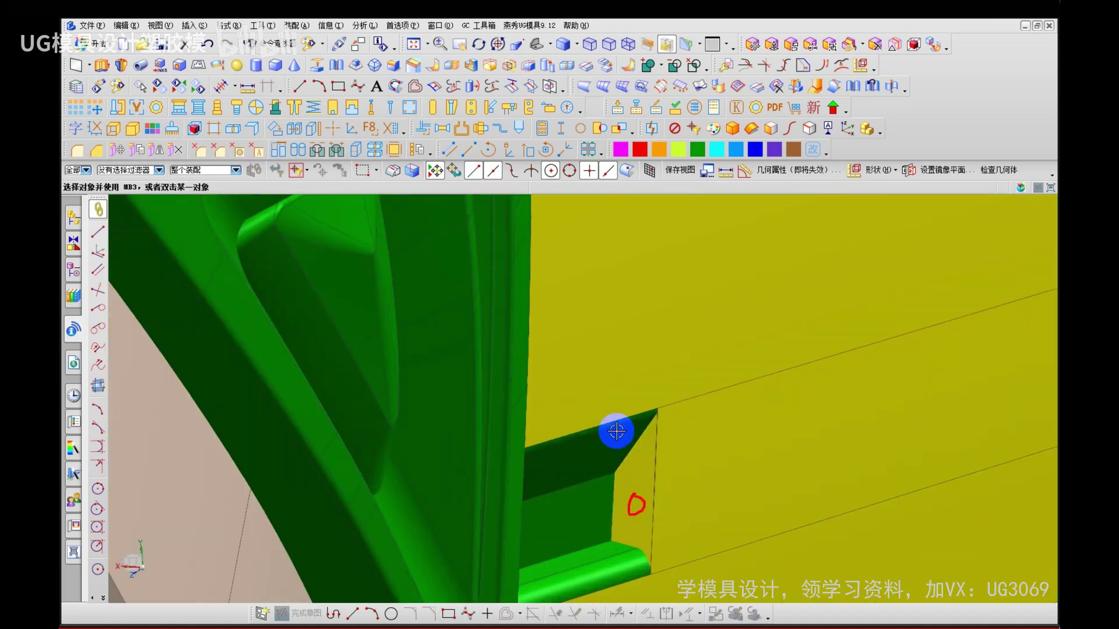
{"action": "scroll", "coordinate": [616, 431], "scroll_direction": "down", "scroll_amount": 3}
{"action": "middle_click_drag", "start_coordinate": [547, 429], "coordinate": [266, 461]}
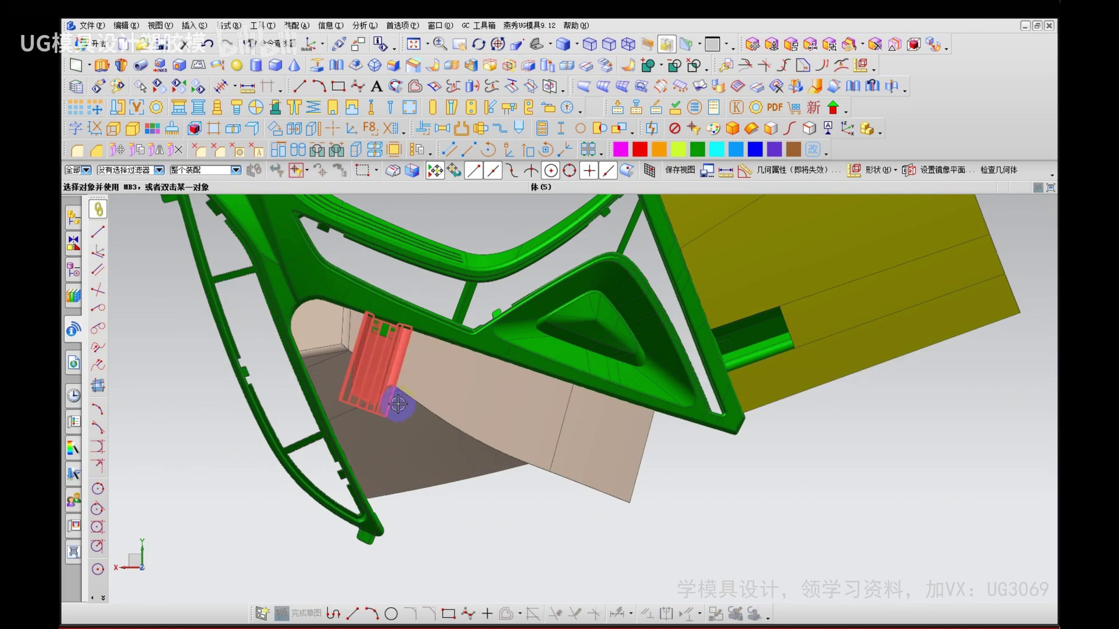
{"action": "scroll", "coordinate": [397, 450], "scroll_direction": "up", "scroll_amount": 2}
{"action": "middle_click_drag", "start_coordinate": [397, 449], "coordinate": [350, 315]}
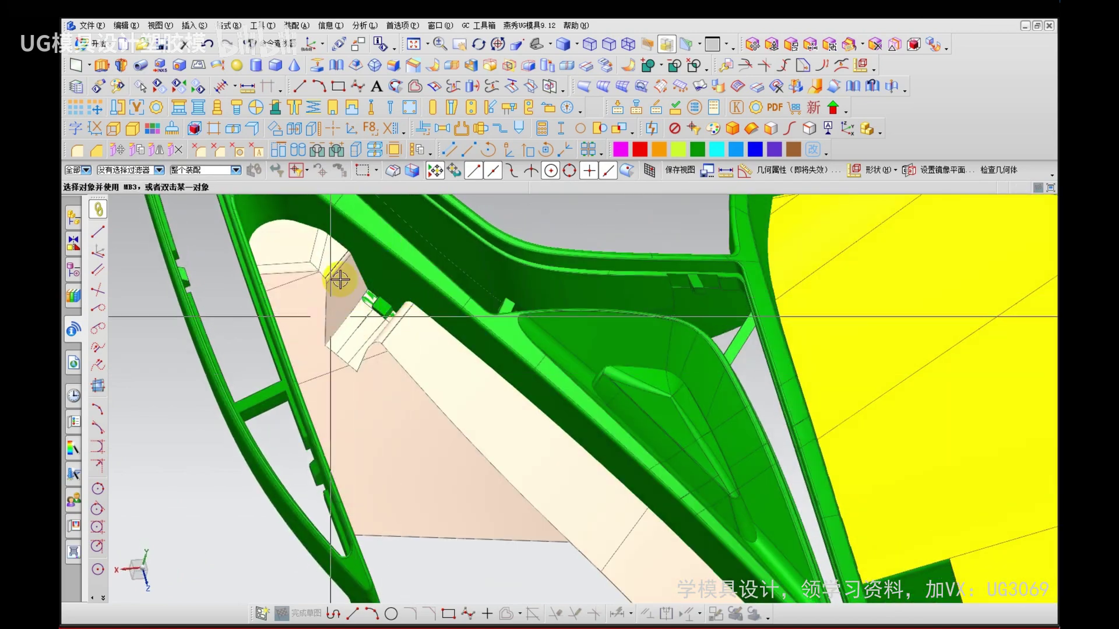
{"action": "scroll", "coordinate": [379, 449], "scroll_direction": "down", "scroll_amount": 3}
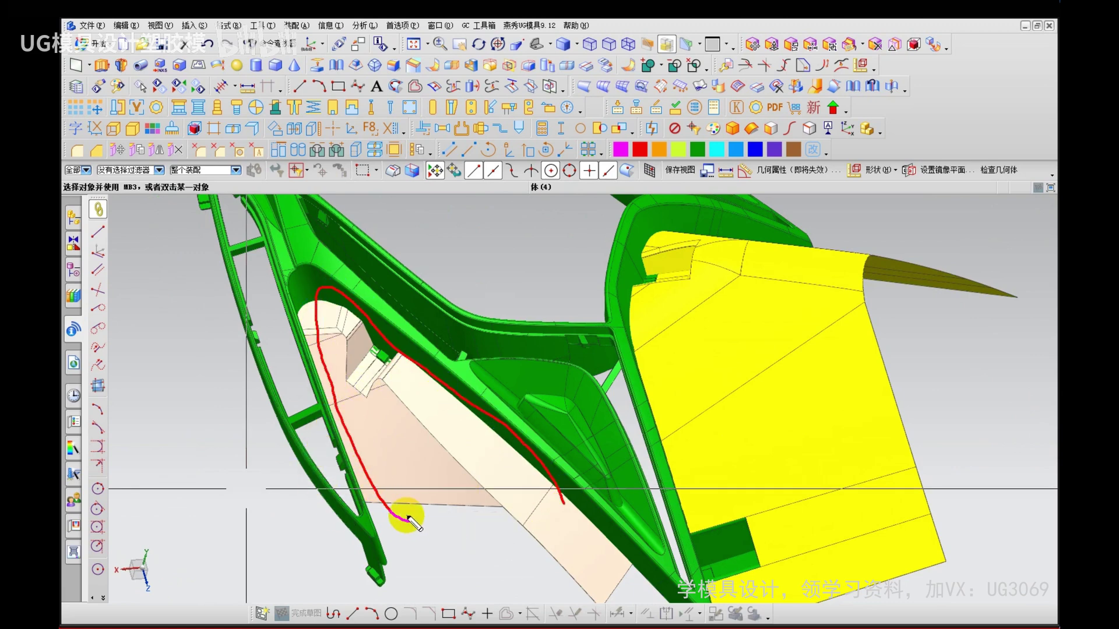
{"action": "key", "text": "Escape"}
Step: Try to open the part file jixue-202101 from drive F:, and check the list of loaded parts
{"action": "left_click", "coordinate": [144, 42]}
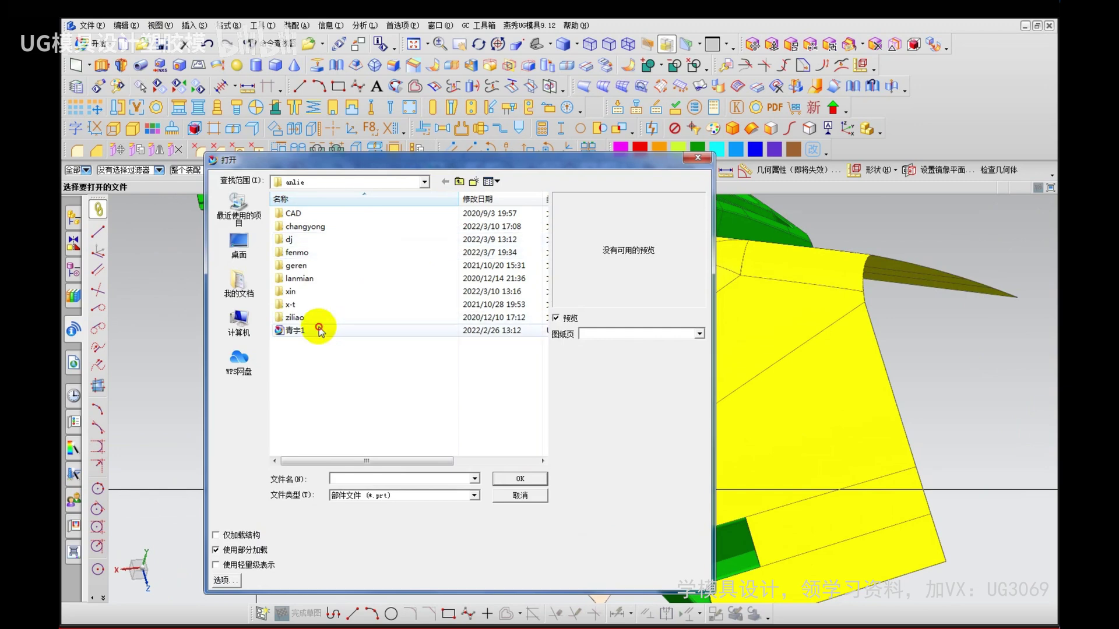
{"action": "double_click", "coordinate": [327, 395]}
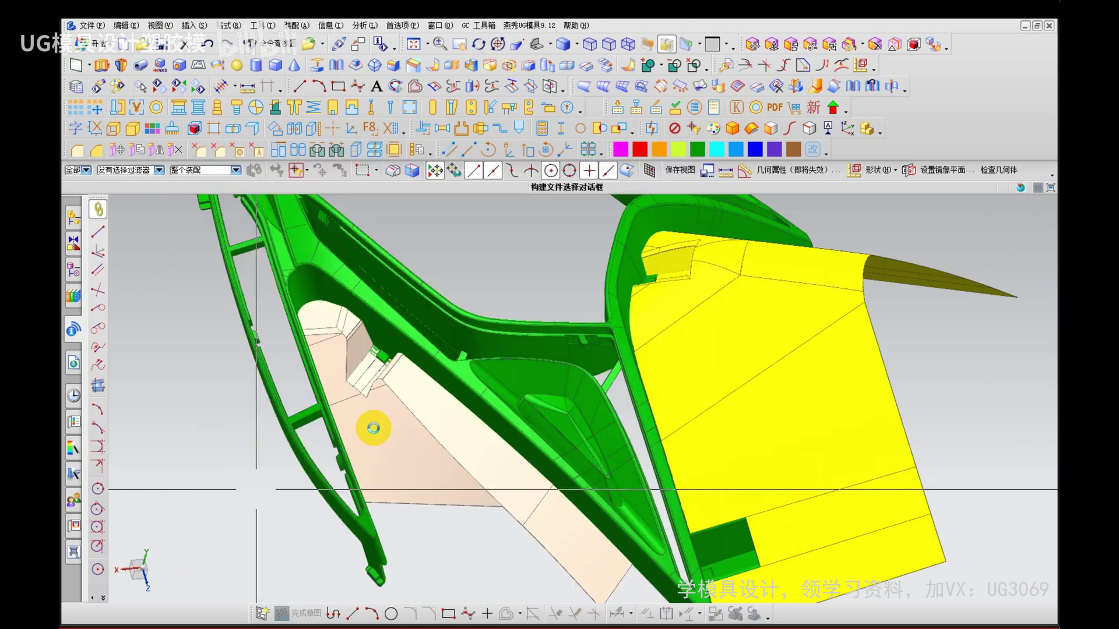
{"action": "left_click", "coordinate": [538, 365]}
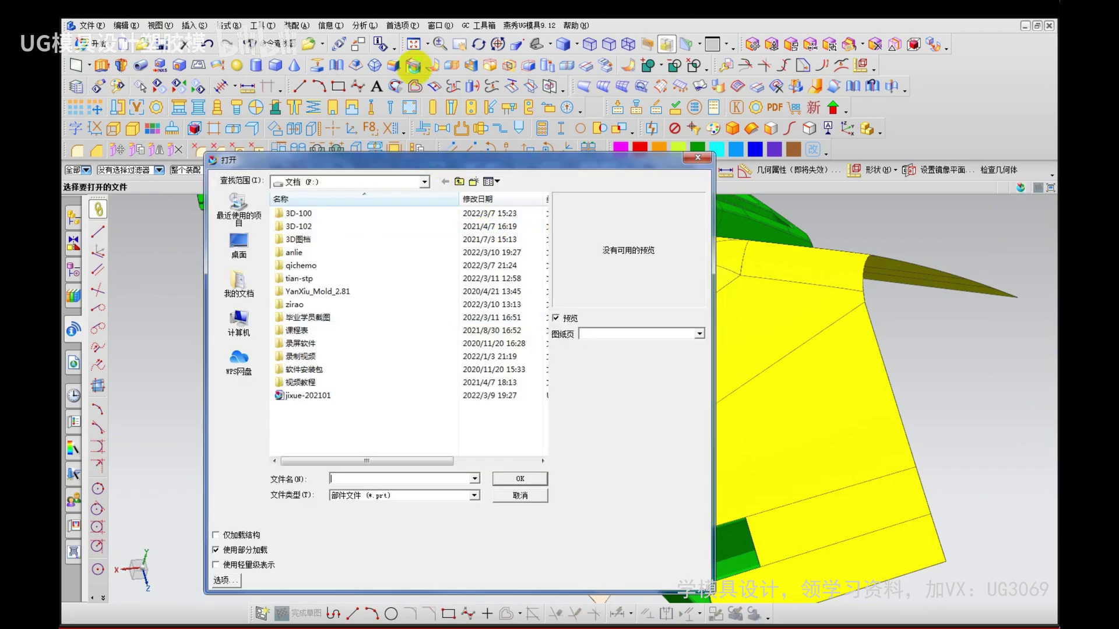
{"action": "key", "text": "Escape"}
{"action": "left_click", "coordinate": [440, 26]}
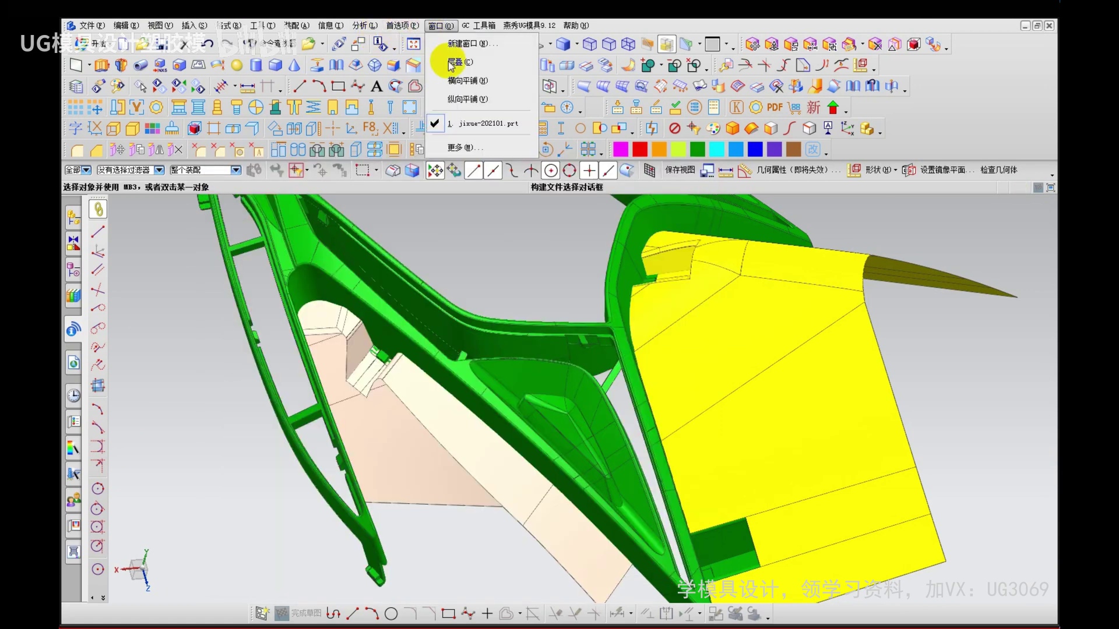
{"action": "left_click", "coordinate": [494, 220]}
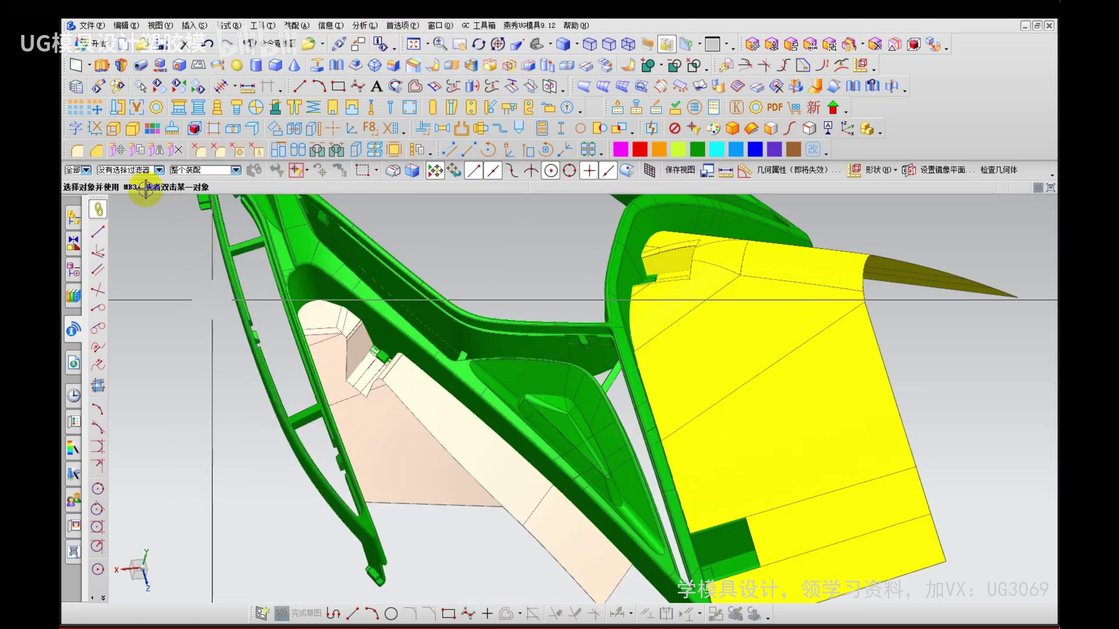
Step: In Windows Explorer, rename the part file jixue-202101 on drive F: as 1212121 and open it
{"action": "key", "text": "super"}
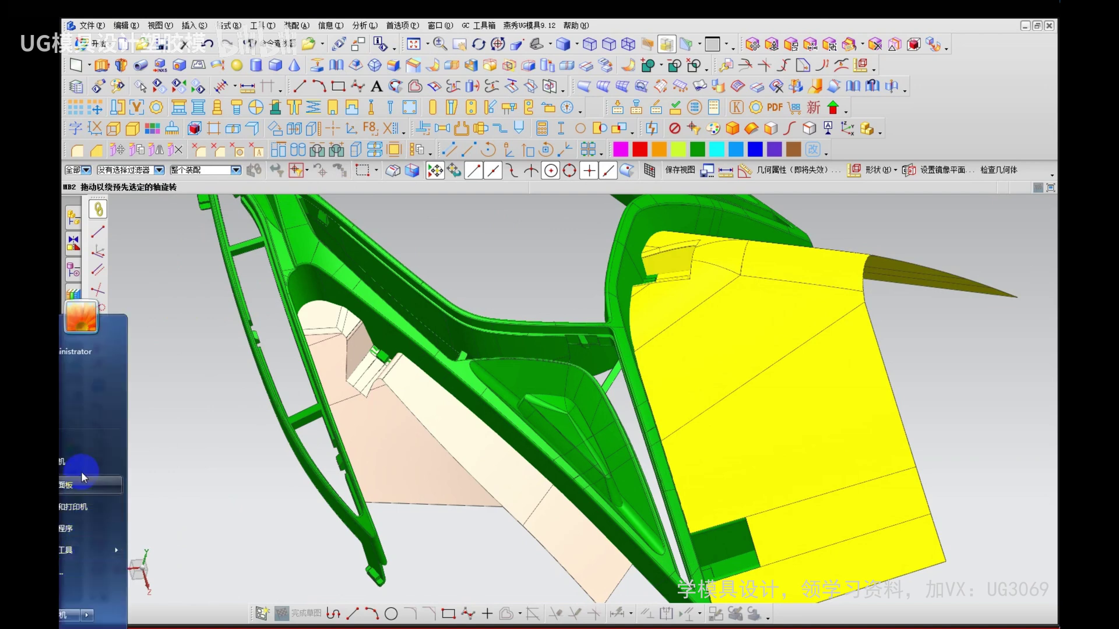
{"action": "left_click", "coordinate": [81, 467]}
{"action": "double_click", "coordinate": [646, 262]}
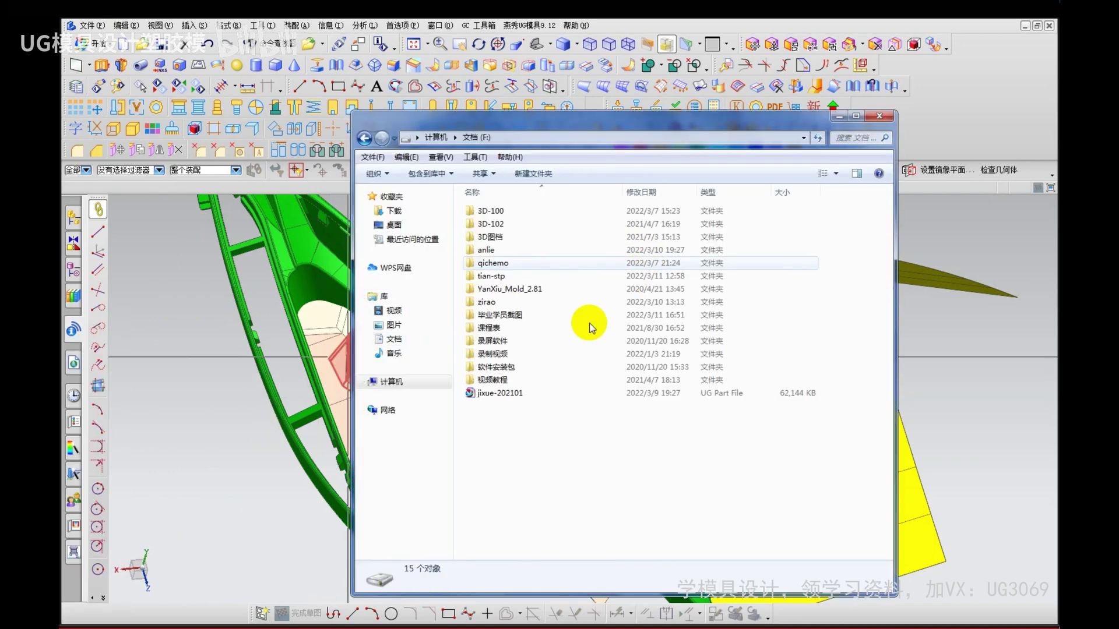
{"action": "left_click", "coordinate": [499, 392]}
{"action": "right_click", "coordinate": [506, 392]}
{"action": "left_click", "coordinate": [543, 363]}
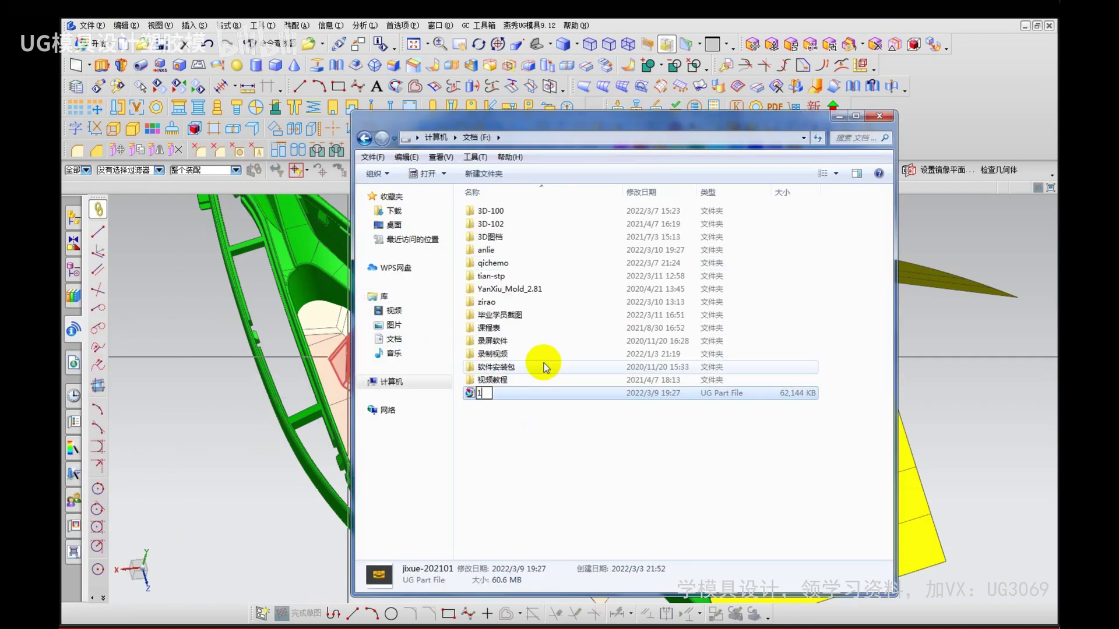
{"action": "type", "text": "1212121"}
{"action": "left_click", "coordinate": [511, 453]}
{"action": "double_click", "coordinate": [505, 394]}
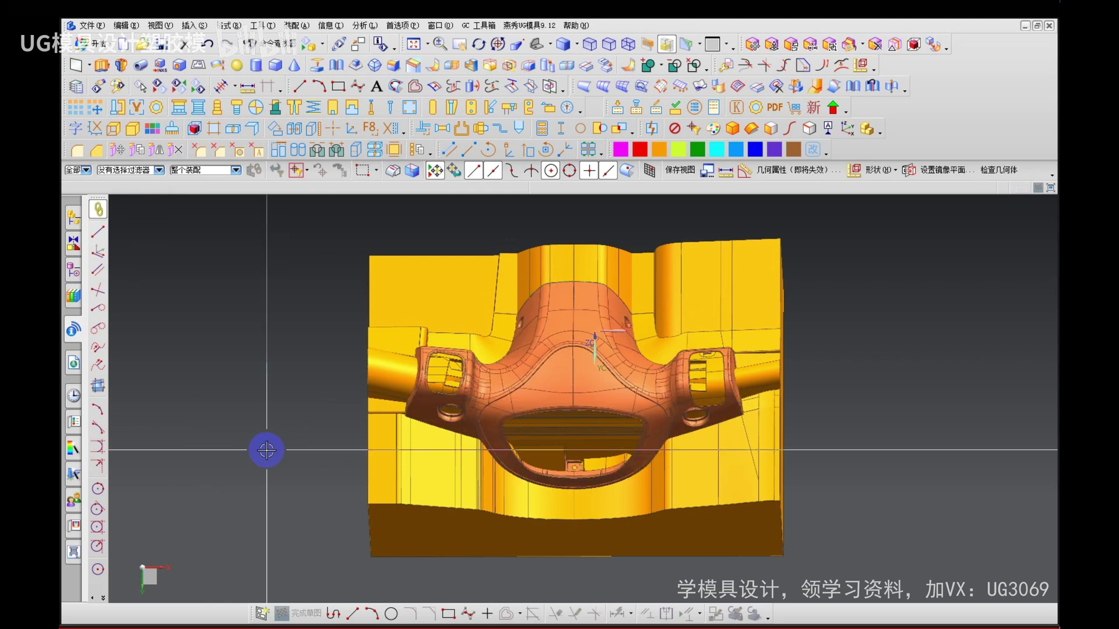
Step: Examine how the yellow mold block's parting surfaces run around the orange cover part from the front, side and oblique directions
{"action": "scroll", "coordinate": [533, 477], "scroll_direction": "up", "scroll_amount": 1}
{"action": "middle_click_drag", "start_coordinate": [868, 466], "coordinate": [772, 460], "text": "shift"}
{"action": "middle_click_drag", "start_coordinate": [772, 460], "coordinate": [780, 465]}
{"action": "scroll", "coordinate": [780, 465], "scroll_direction": "down", "scroll_amount": 2}
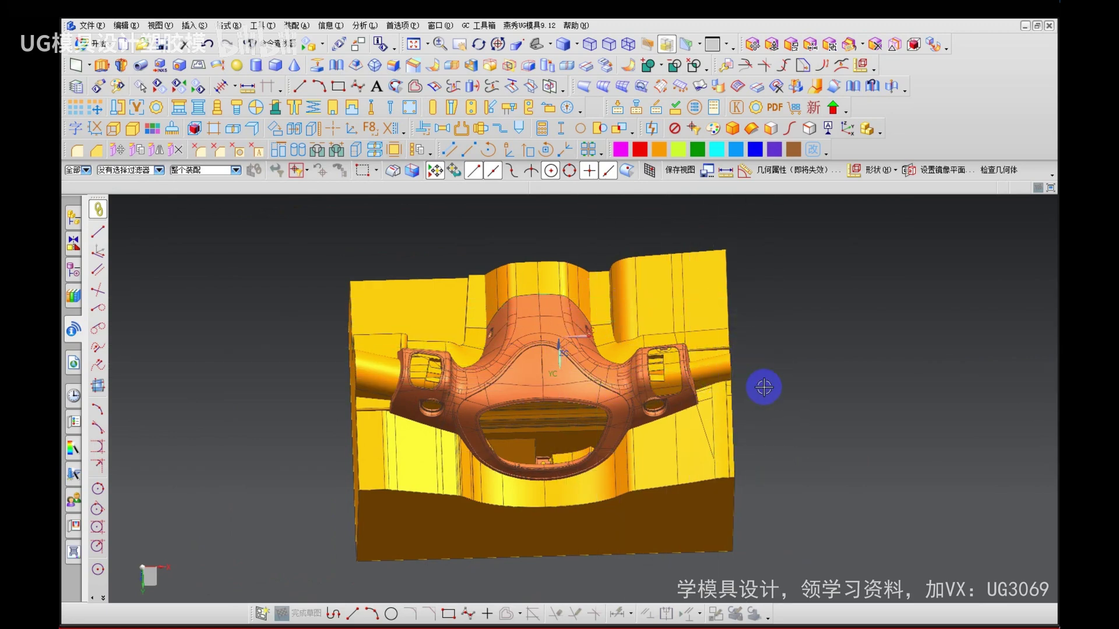
{"action": "mouse_move", "coordinate": [772, 407]}
{"action": "middle_mouse_down"}
{"action": "mouse_move", "coordinate": [752, 397]}
{"action": "mouse_move", "coordinate": [767, 377]}
{"action": "mouse_move", "coordinate": [789, 422]}
{"action": "mouse_move", "coordinate": [744, 392]}
{"action": "mouse_move", "coordinate": [775, 377]}
{"action": "mouse_move", "coordinate": [809, 412]}
{"action": "mouse_move", "coordinate": [784, 379]}
{"action": "mouse_move", "coordinate": [768, 402]}
{"action": "middle_mouse_up"}
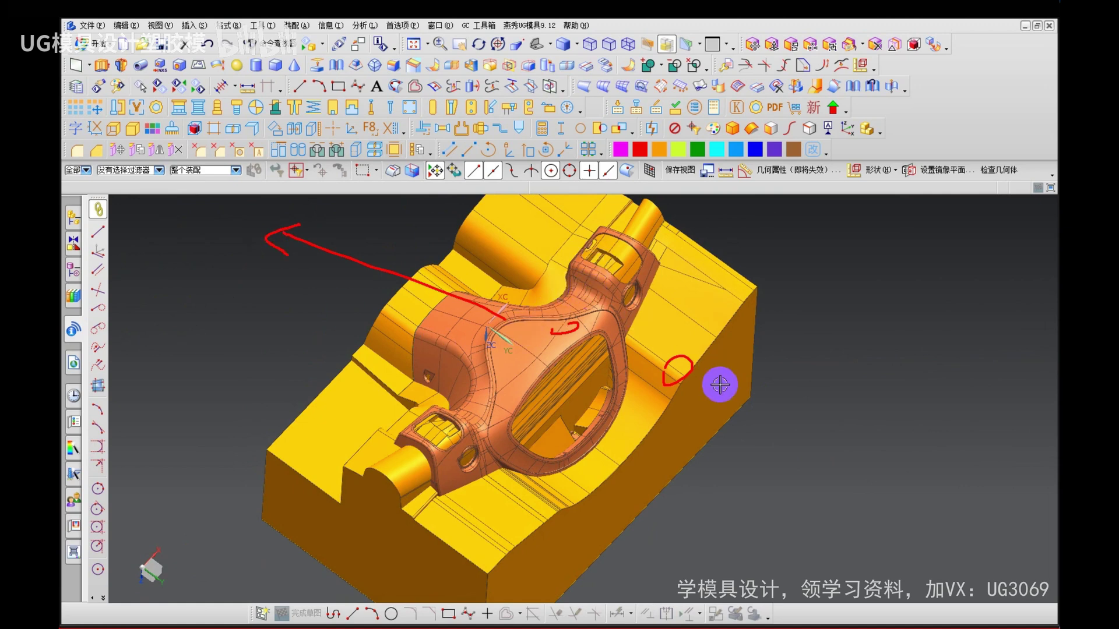
{"action": "key", "text": "Escape"}
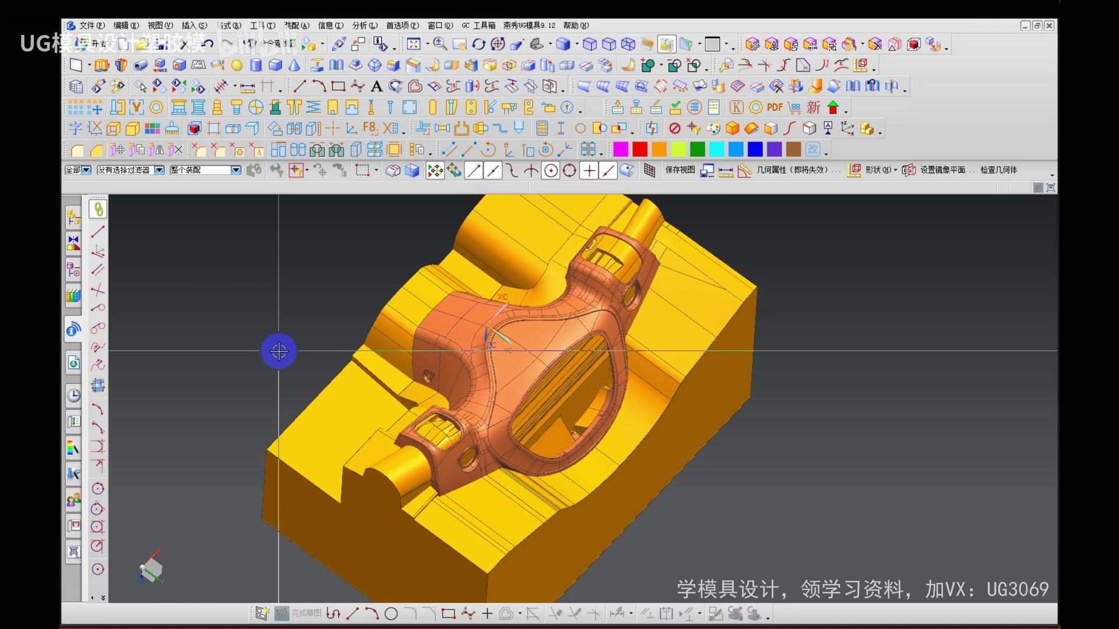
{"action": "middle_click_drag", "start_coordinate": [277, 352], "coordinate": [809, 392]}
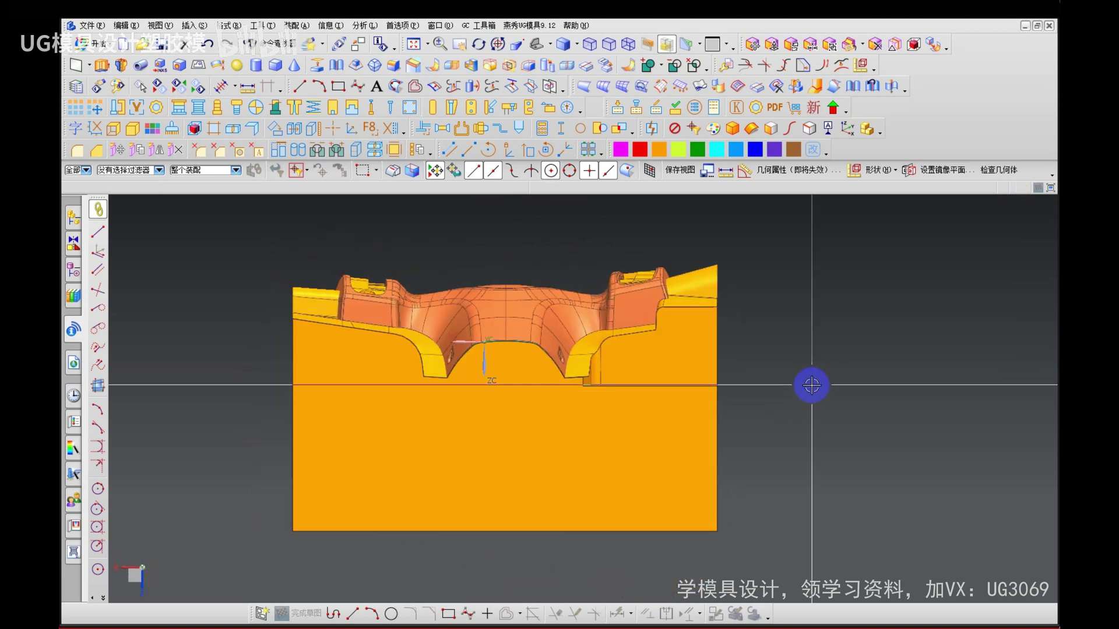
{"action": "middle_click_drag", "start_coordinate": [701, 418], "coordinate": [709, 464]}
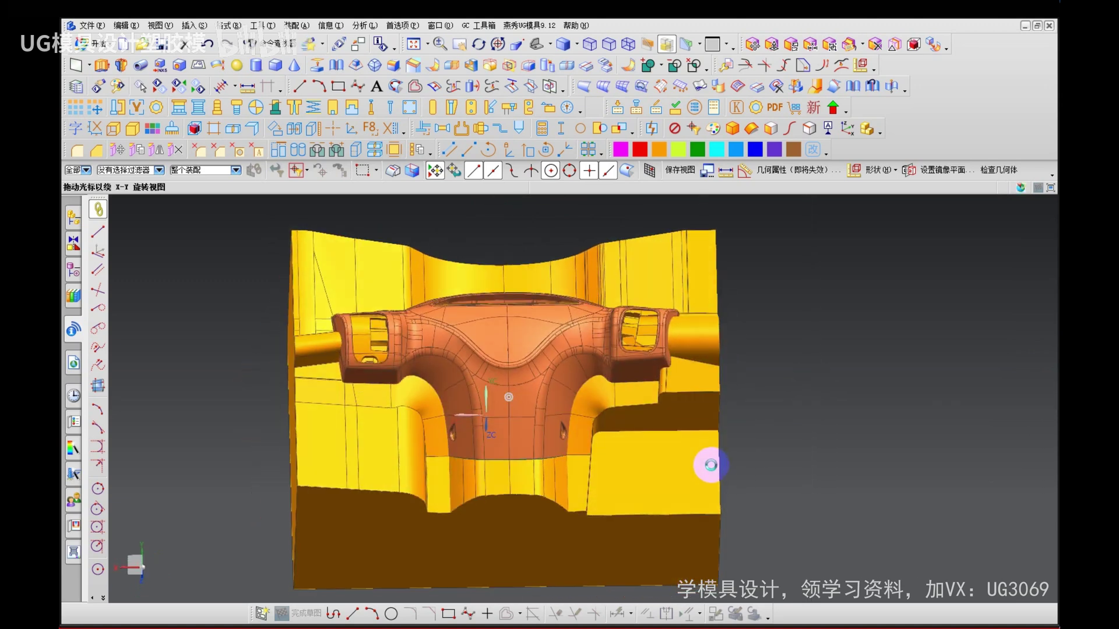